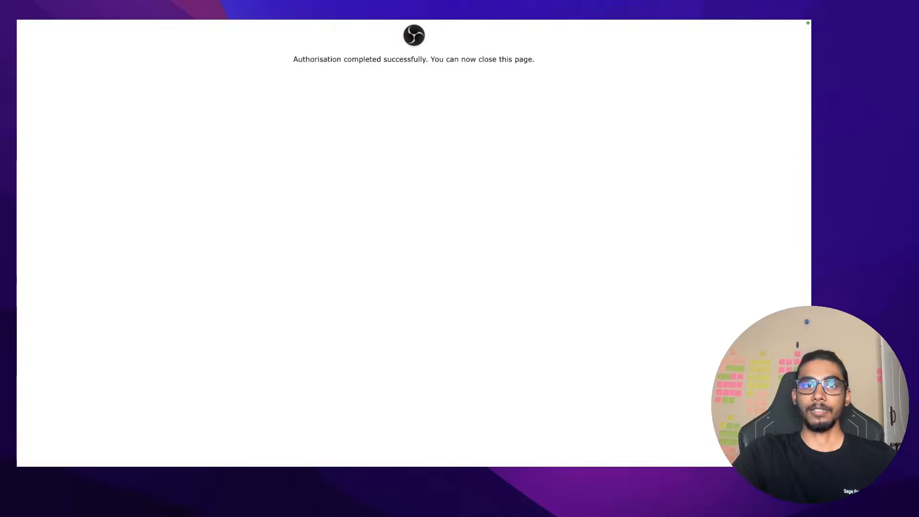
Close the OBS authorisation tab and resume the Ubuntu VM as a copy
{"action": "mouse_move", "coordinate": [350, 20]}
{"action": "left_click", "coordinate": [252, 41]}
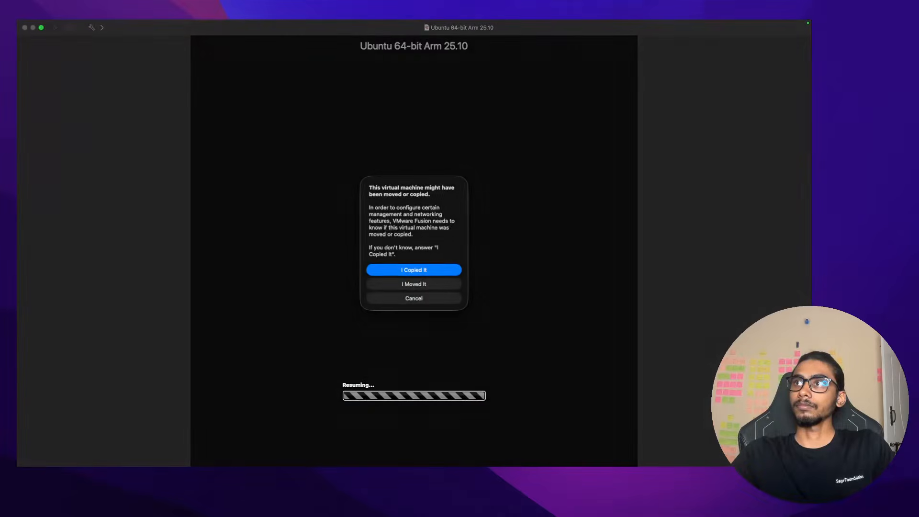
{"action": "left_click", "coordinate": [398, 271]}
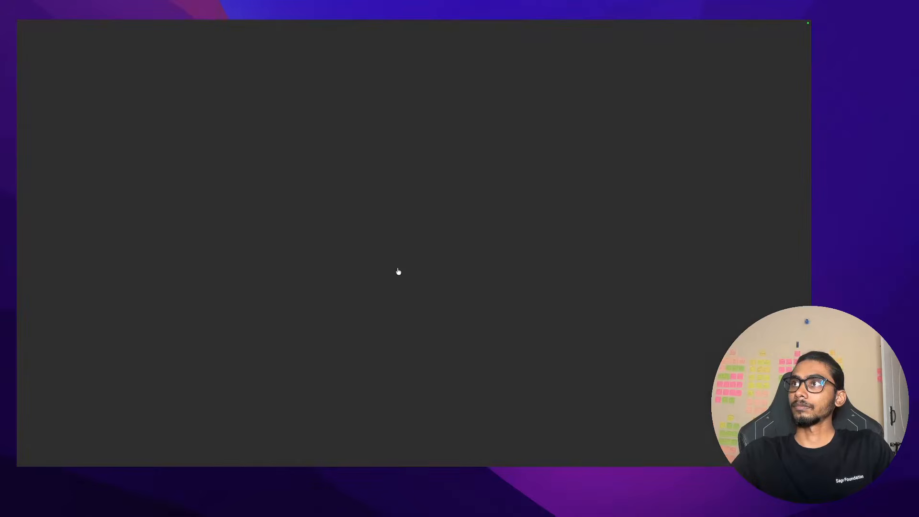
Enter the Mac admin password to let the VM monitor network traffic
{"action": "mouse_move", "coordinate": [417, 23]}
{"action": "left_click", "coordinate": [403, 216]}
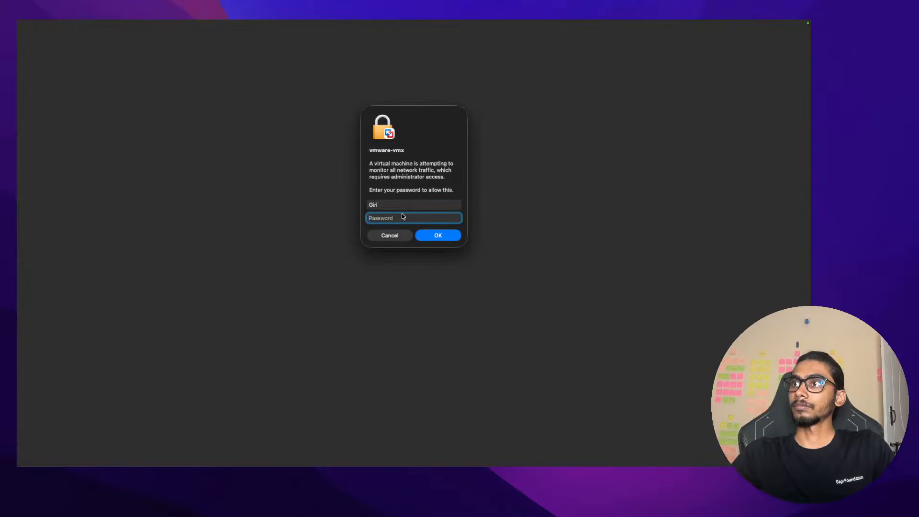
{"action": "type", "text": "a*********"}
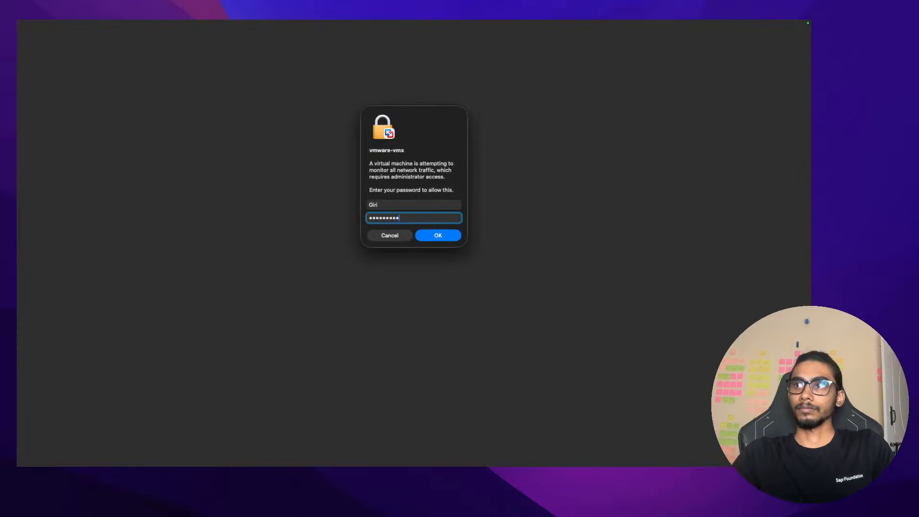
{"action": "key", "text": "Return"}
{"action": "mouse_move", "coordinate": [364, 21]}
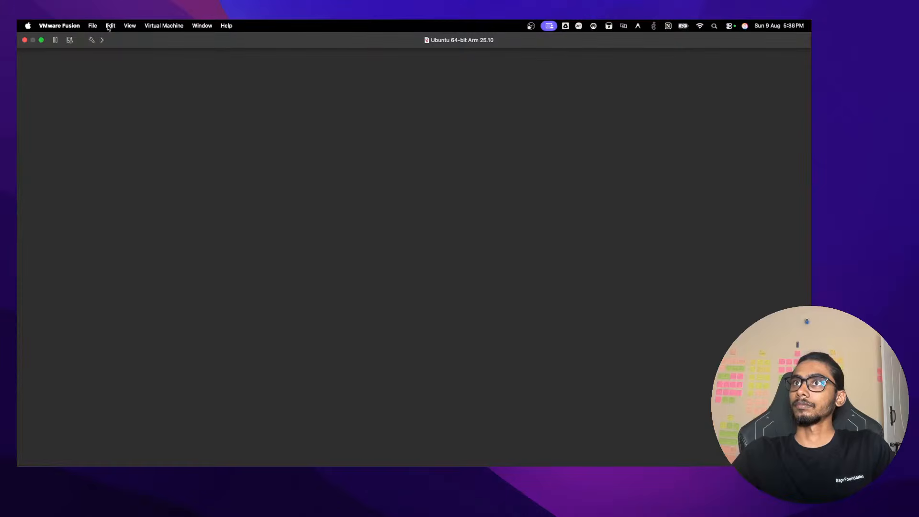
Take the Ubuntu VM window out of full screen and move it to the right
{"action": "left_click", "coordinate": [41, 40]}
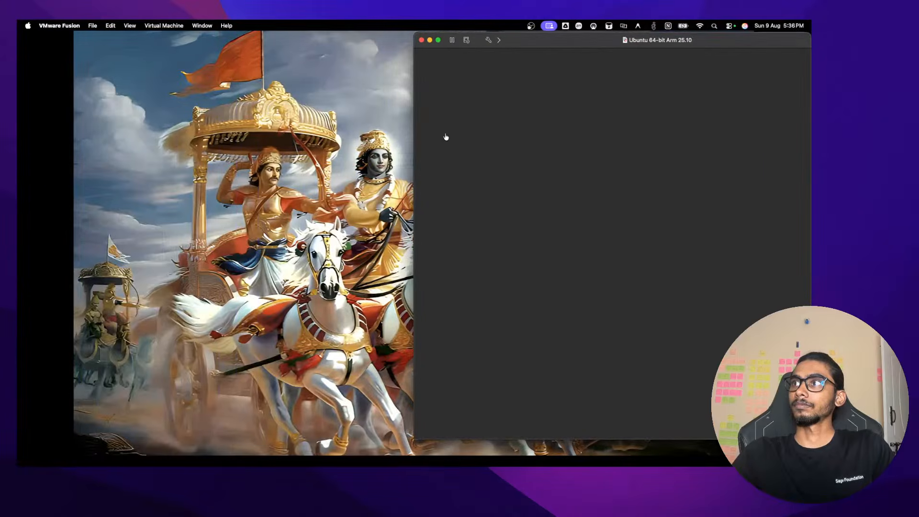
{"action": "left_click", "coordinate": [315, 178]}
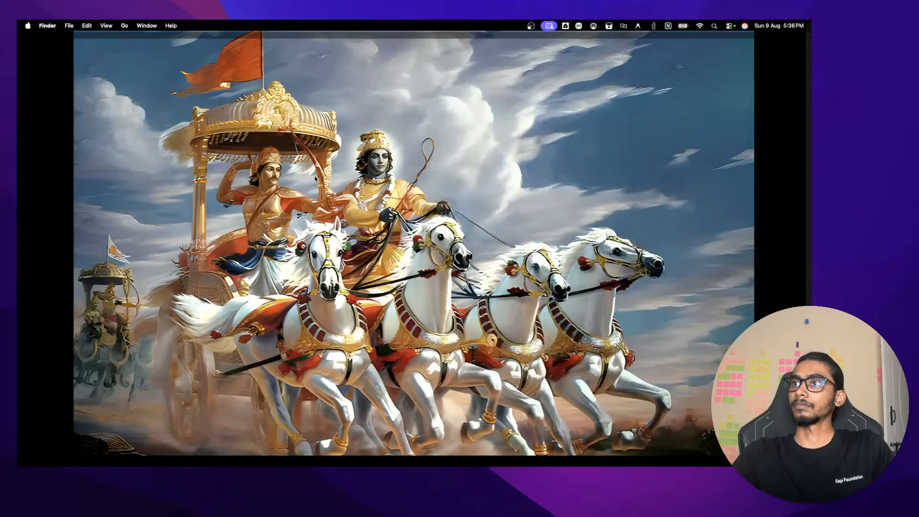
{"action": "left_click", "coordinate": [315, 179]}
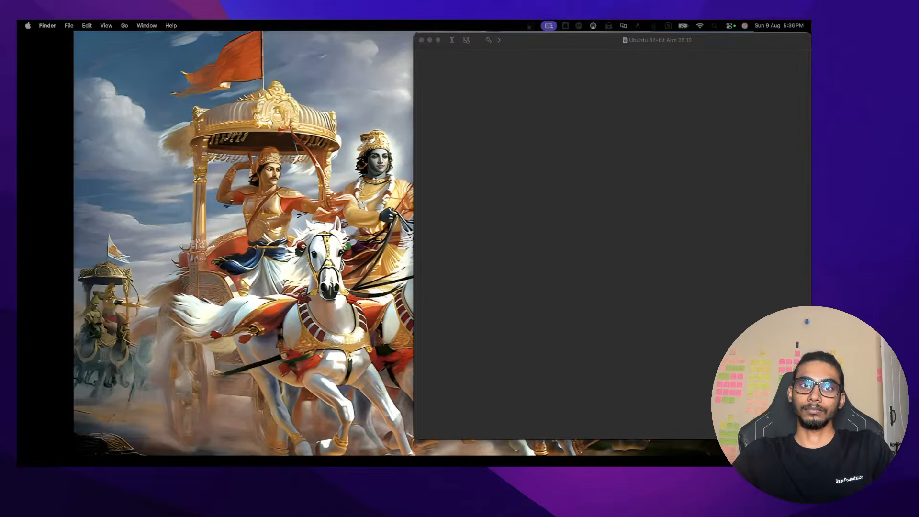
{"action": "left_click", "coordinate": [416, 91]}
{"action": "mouse_move", "coordinate": [618, 44]}
{"action": "left_mouse_down"}
{"action": "mouse_move", "coordinate": [759, 64]}
{"action": "mouse_move", "coordinate": [627, 44]}
{"action": "left_mouse_up"}
{"action": "left_click", "coordinate": [314, 163]}
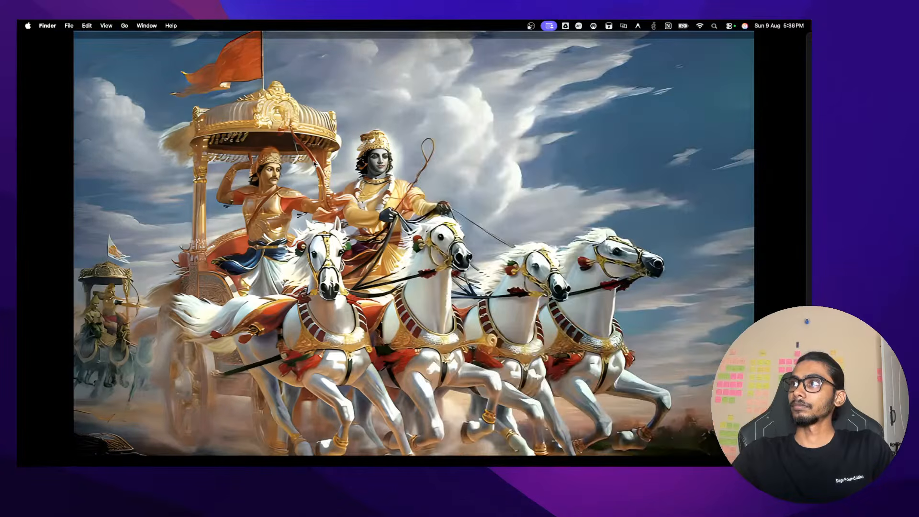
Take the malware-traffic-analysis.net browser out of full screen and place it on the left half
{"action": "key", "text": "ctrl+Right"}
{"action": "key", "text": "ctrl+Left"}
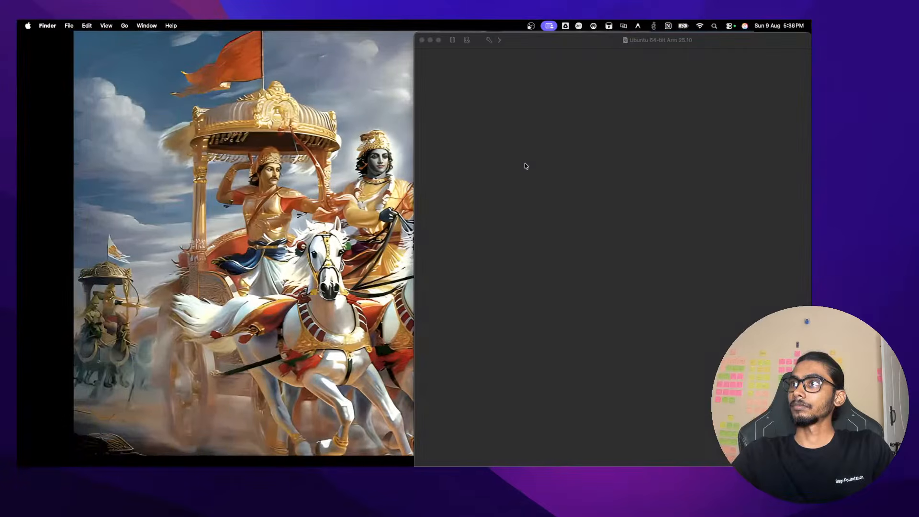
{"action": "key", "text": "ctrl+Right"}
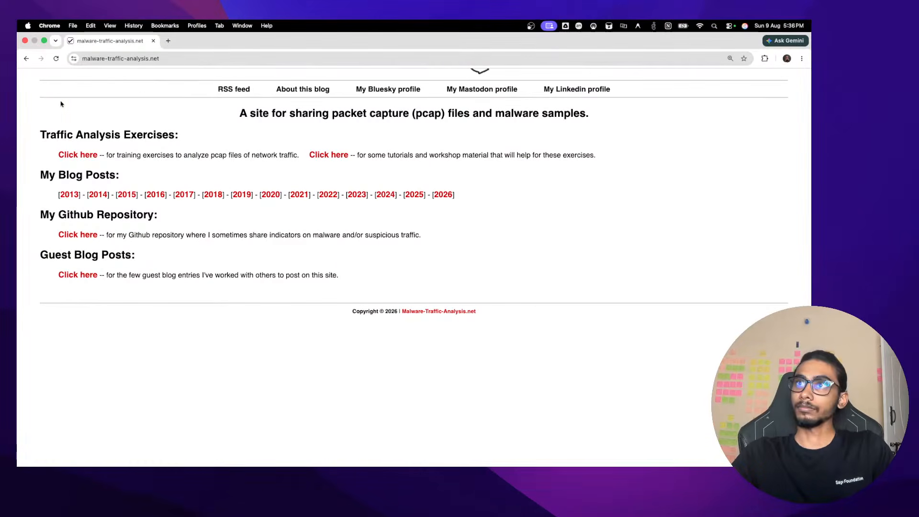
{"action": "left_click", "coordinate": [44, 40]}
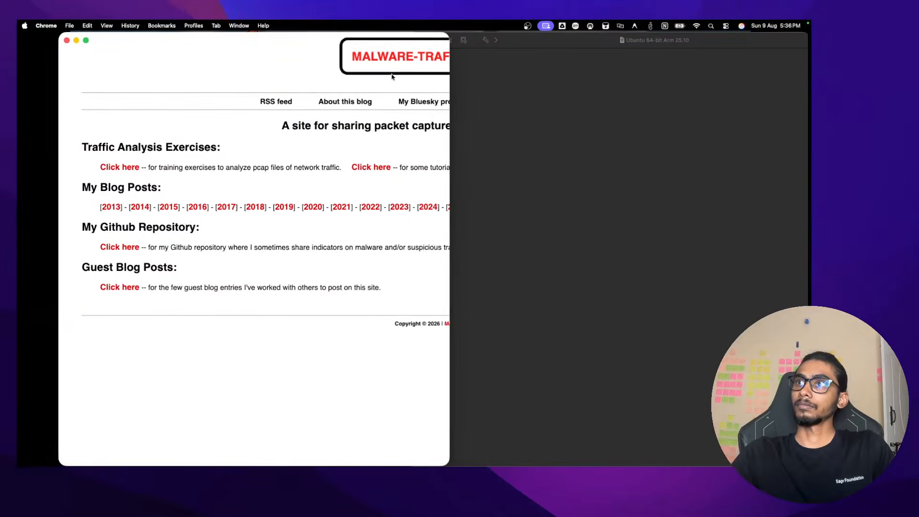
{"action": "left_click_drag", "start_coordinate": [361, 42], "coordinate": [332, 30]}
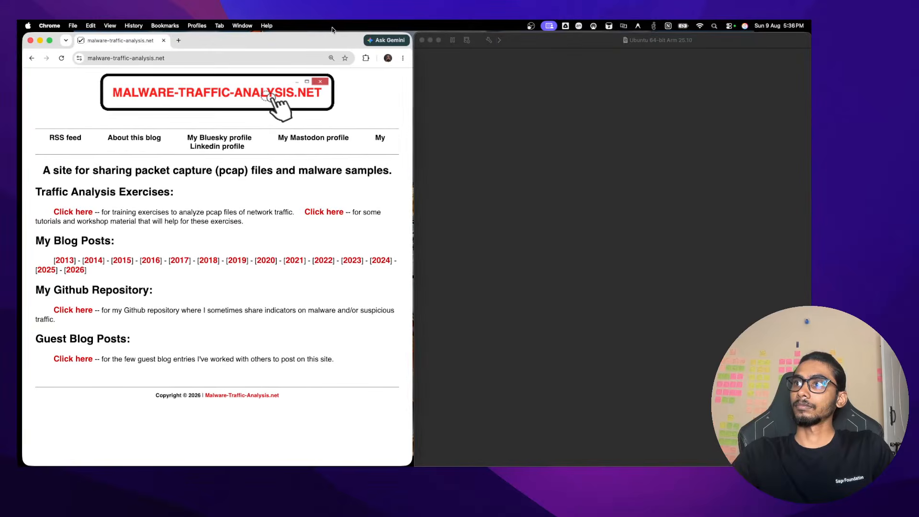
{"action": "left_click", "coordinate": [510, 127]}
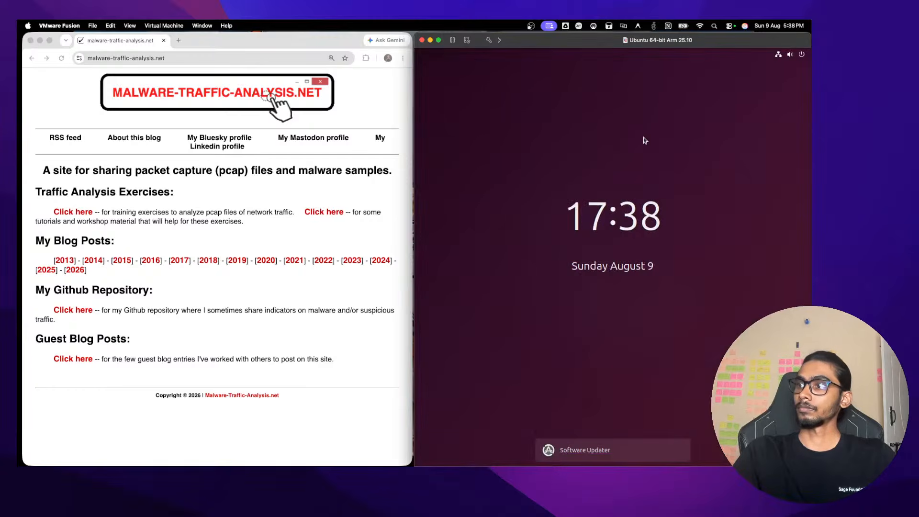
Unlock the Ubuntu lock screen with the user password
{"action": "left_click", "coordinate": [645, 141]}
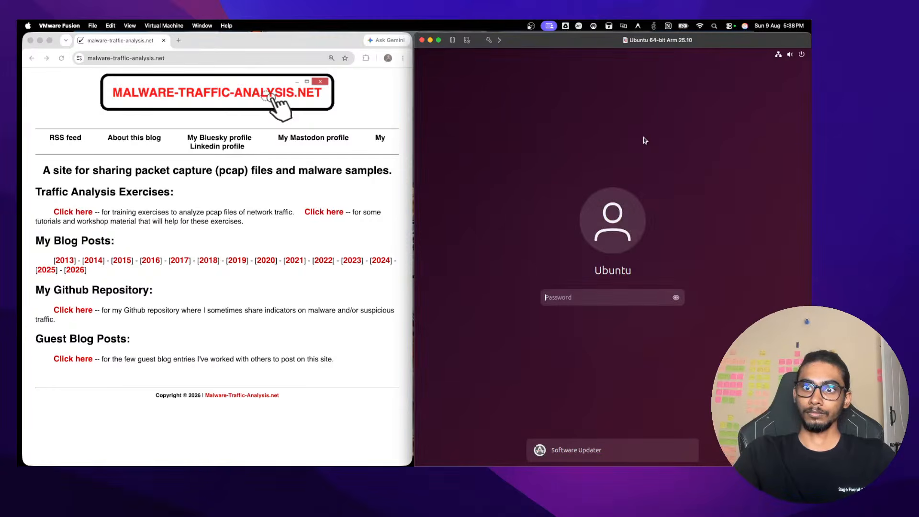
{"action": "type", "text": "•••"}
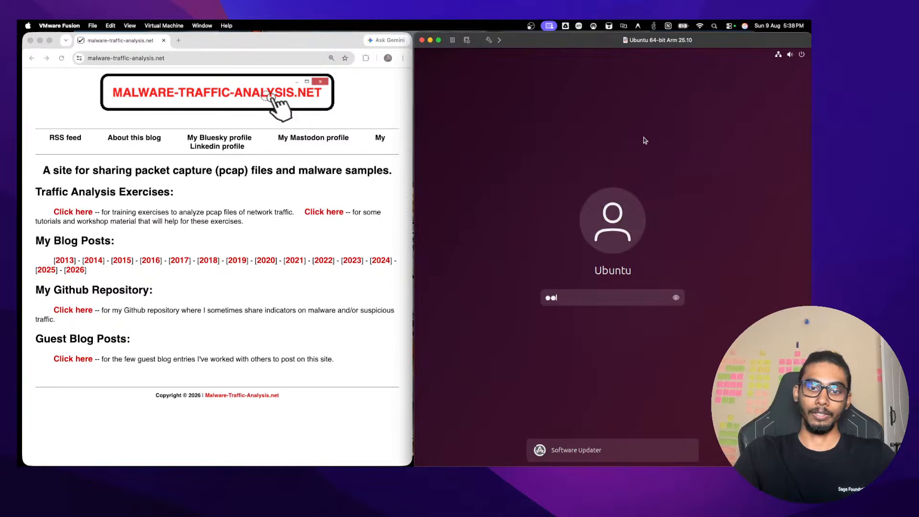
{"action": "type", "text": "•"}
{"action": "key", "text": "Return"}
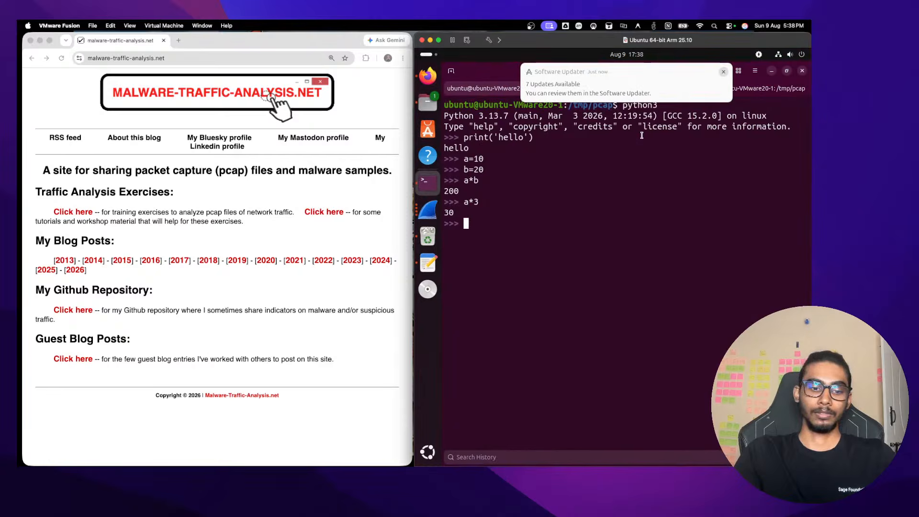
Exit the Python interpreter and run clear in the /tmp/pcap terminal
{"action": "key", "text": "ctrl+period"}
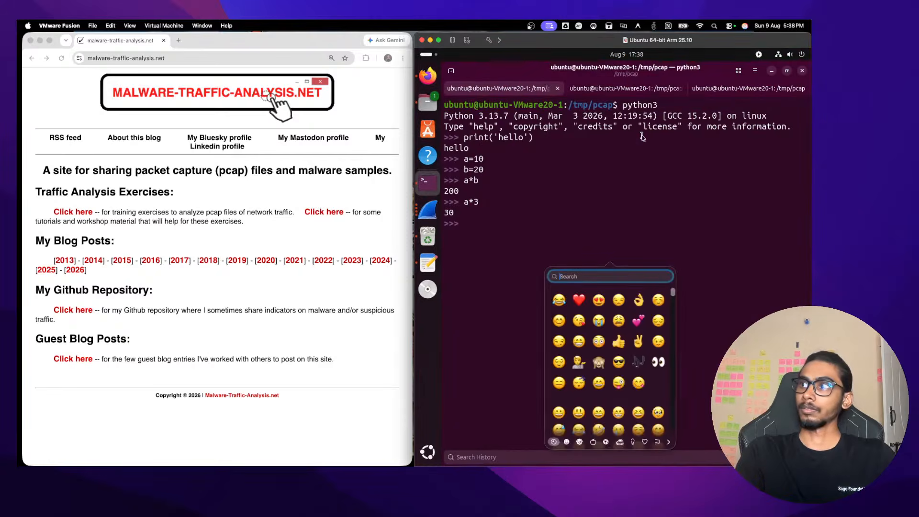
{"action": "left_click", "coordinate": [641, 119]}
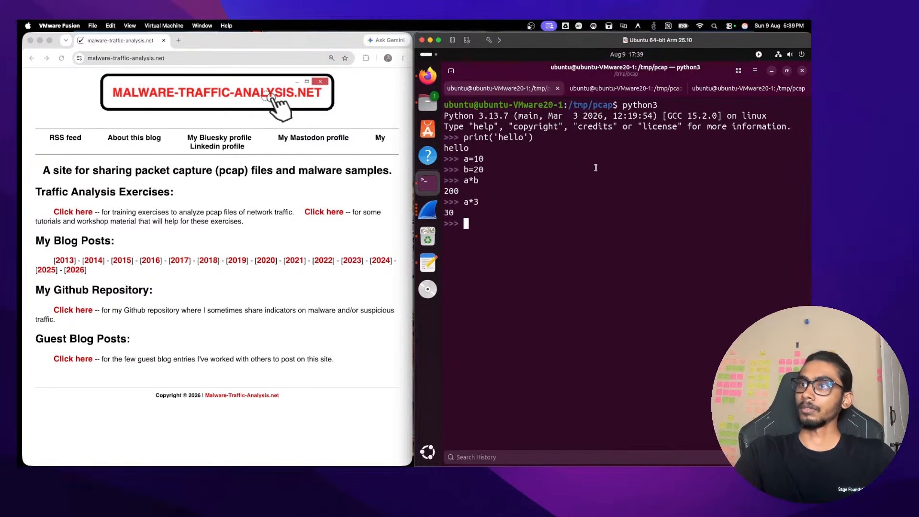
{"action": "type", "text": "exit"}
{"action": "key", "text": "Return"}
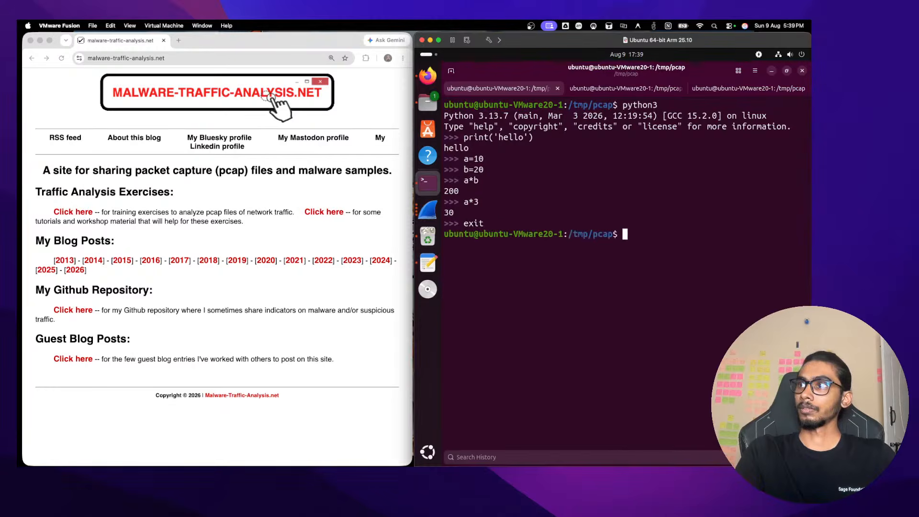
{"action": "type", "text": "clr"}
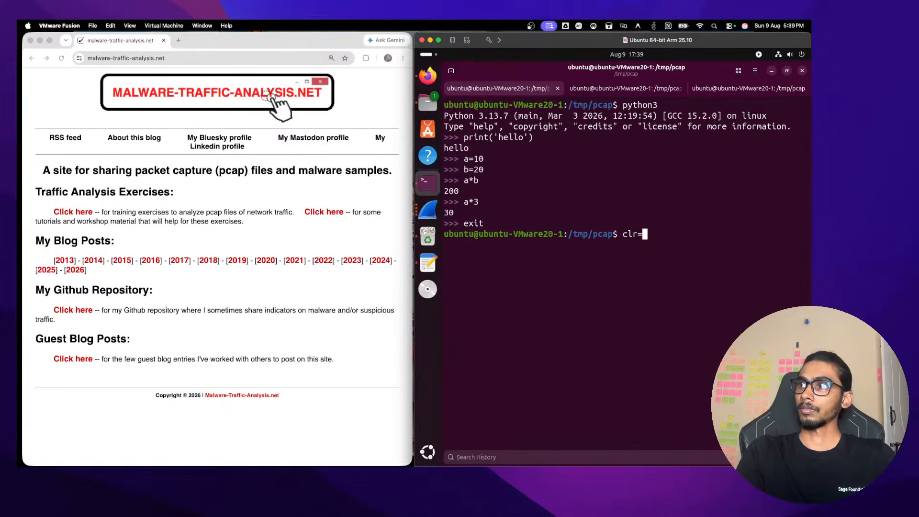
{"action": "key", "text": "BackSpace"}
{"action": "type", "text": "ear"}
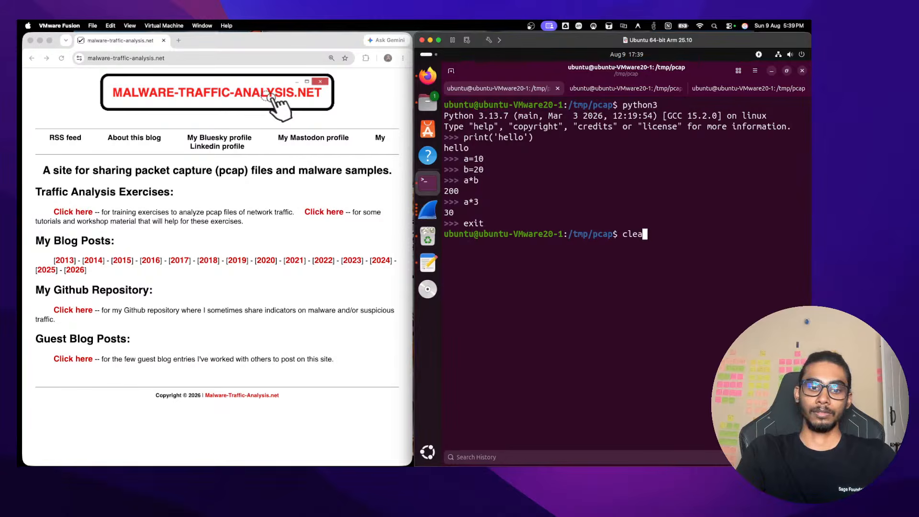
{"action": "key", "text": "Return"}
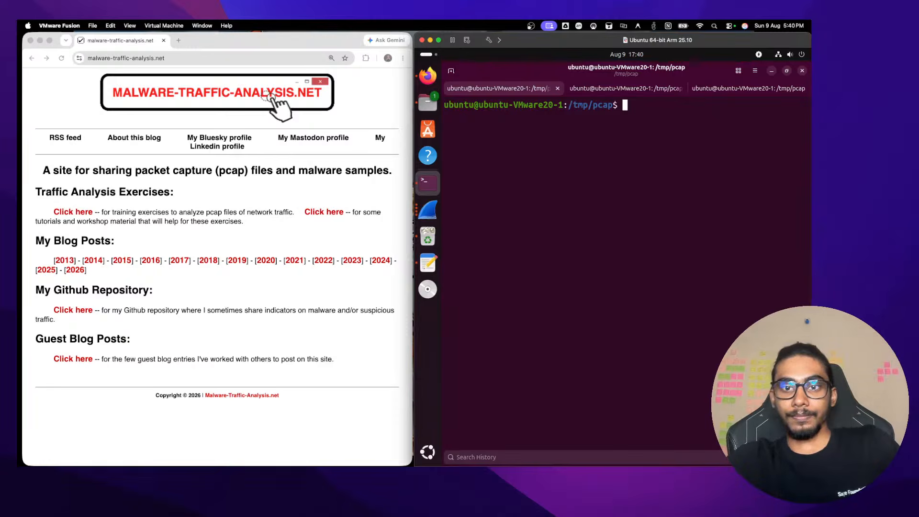
{"action": "left_click", "coordinate": [403, 58]}
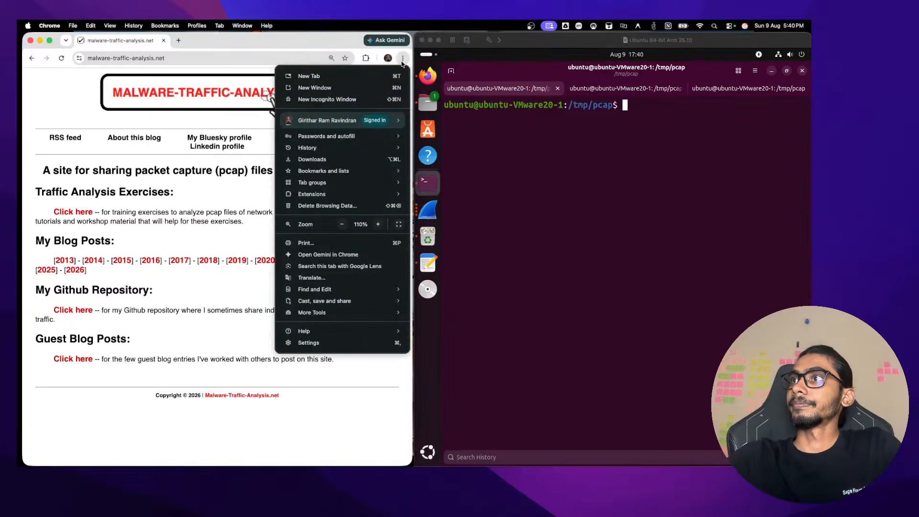
{"action": "left_click", "coordinate": [391, 88]}
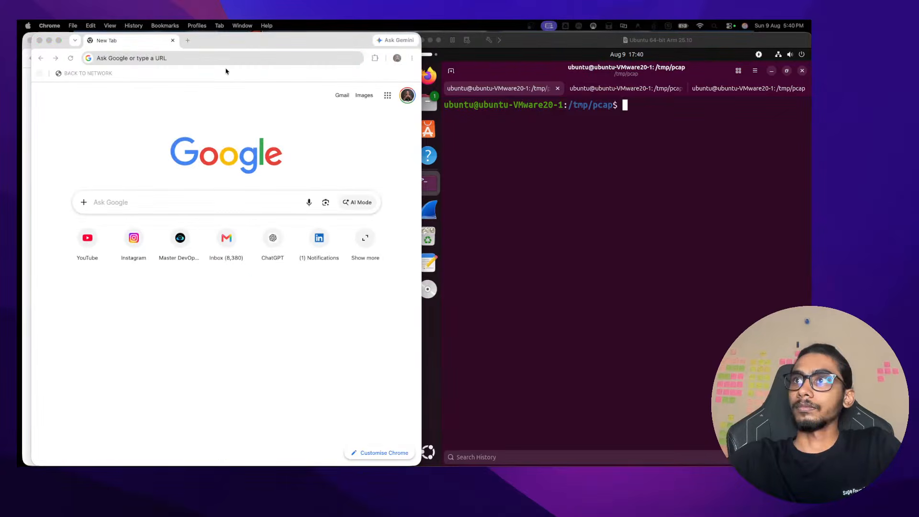
{"action": "left_click_drag", "start_coordinate": [226, 40], "coordinate": [17, 148]}
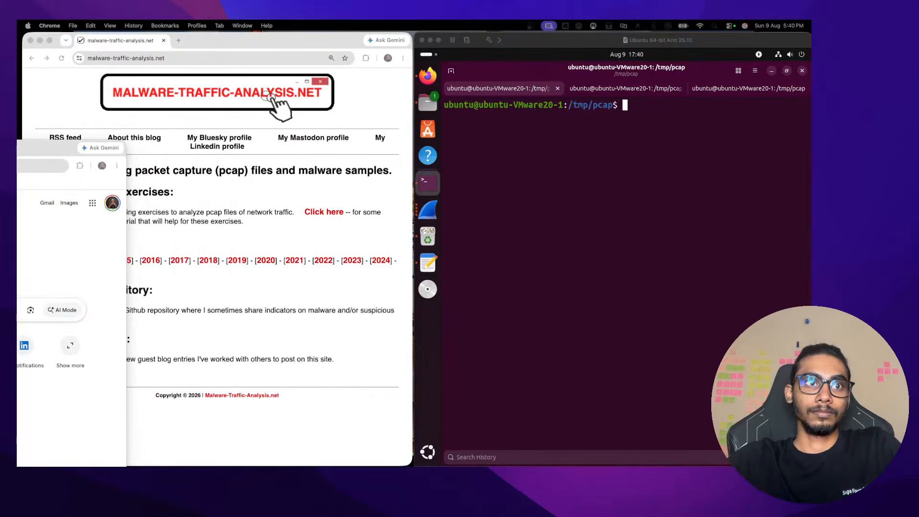
{"action": "key", "text": "super+w"}
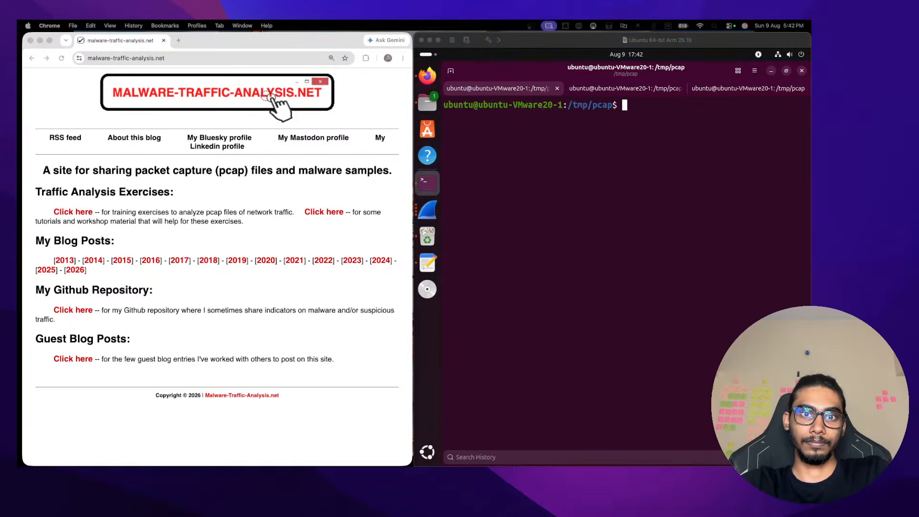
Load the 2015/01/09/index.html exercise page in a new tab and skim its download links
{"action": "left_click", "coordinate": [179, 40]}
{"action": "type", "text": "https://www.malware-traffic-analysis.net/2015/01/09/index.html"}
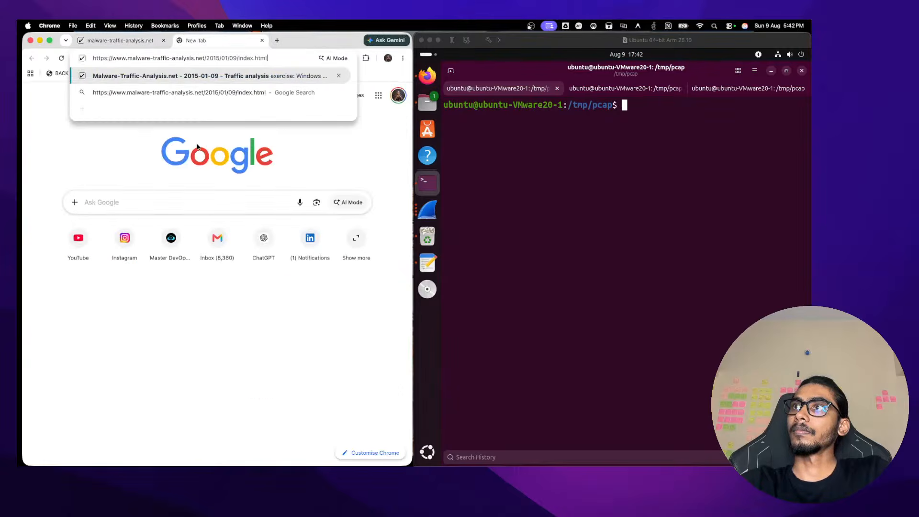
{"action": "key", "text": "Return"}
{"action": "scroll", "coordinate": [158, 246], "scroll_direction": "down", "scroll_amount": 2}
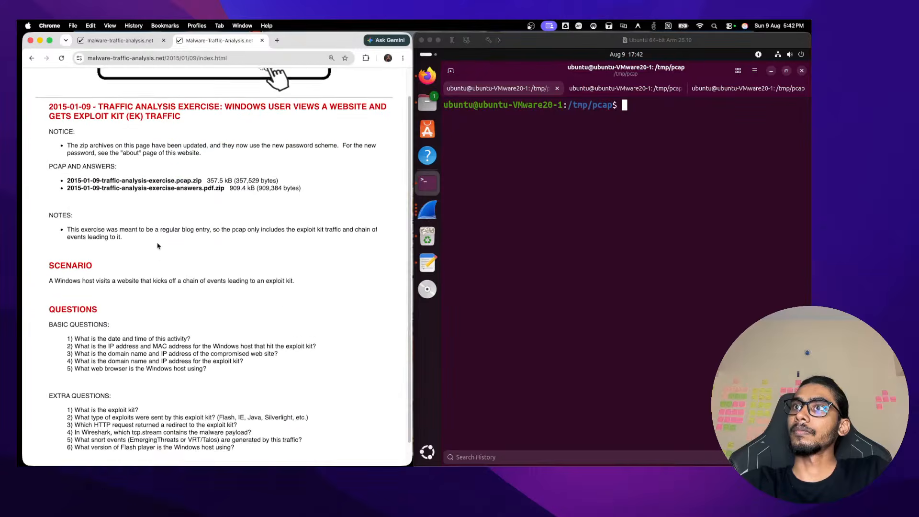
{"action": "scroll", "coordinate": [182, 130], "scroll_direction": "down", "scroll_amount": 2}
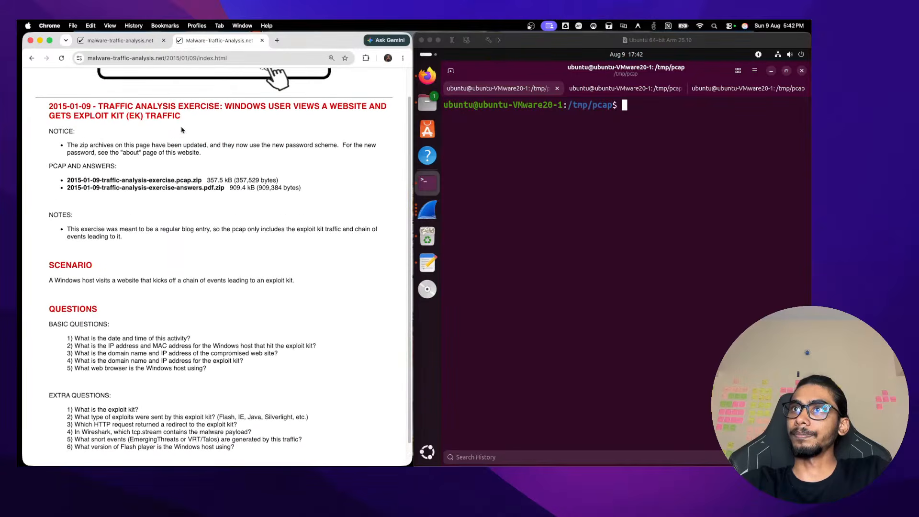
{"action": "scroll", "coordinate": [182, 130], "scroll_direction": "up", "scroll_amount": 1}
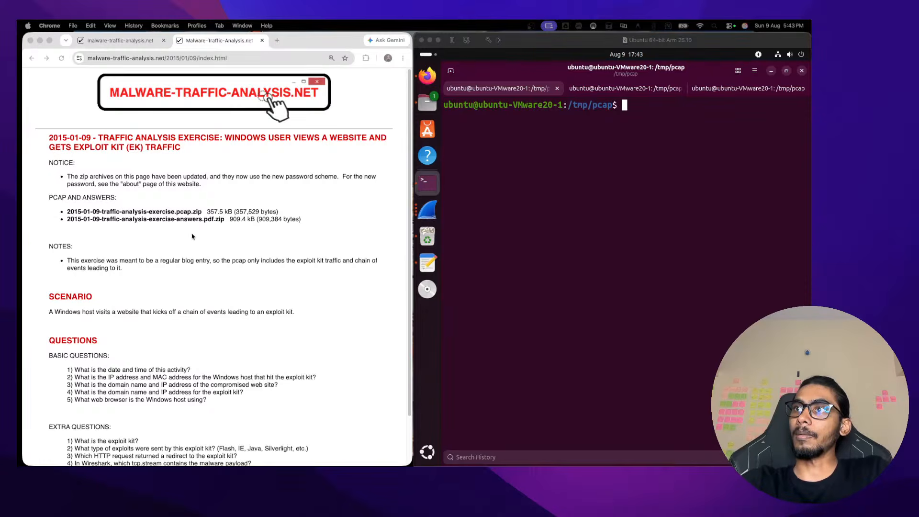
Download 2015-01-09-traffic-analysis-exercise.pcap.zip and reveal it in the Downloads folder
{"action": "left_click", "coordinate": [167, 212]}
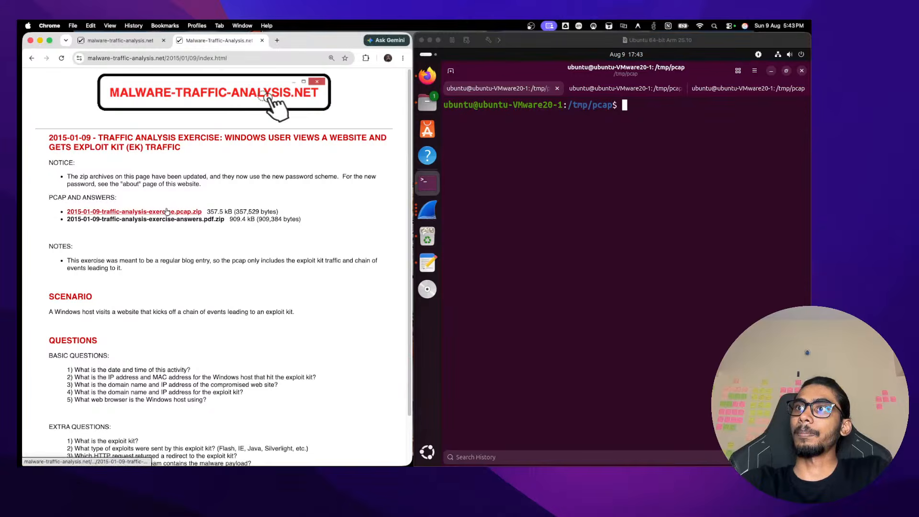
{"action": "left_click", "coordinate": [167, 211]}
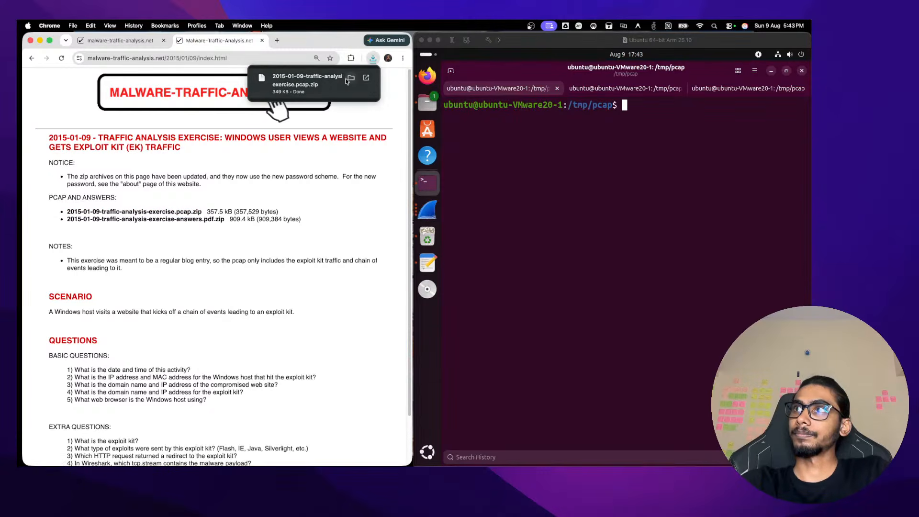
{"action": "left_click", "coordinate": [353, 78]}
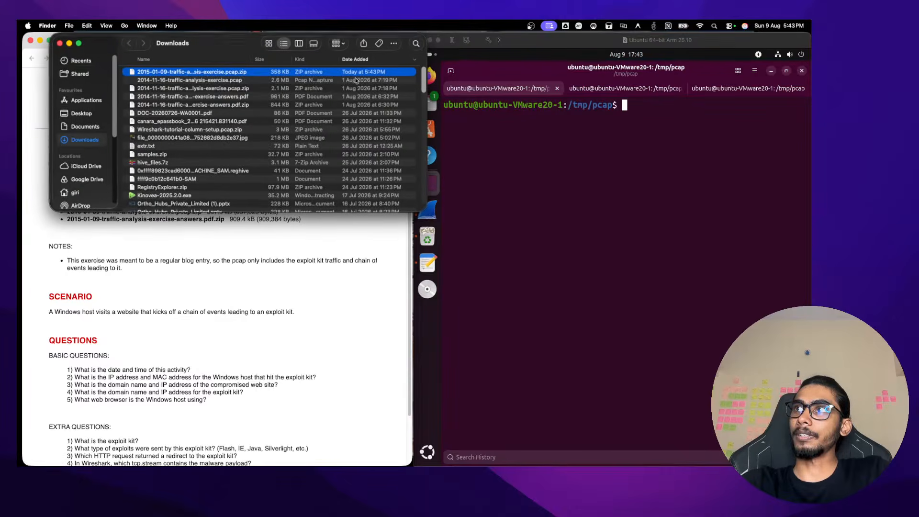
Open and dismiss the downloaded zip's context menu in Finder without choosing anything
{"action": "right_click", "coordinate": [195, 72]}
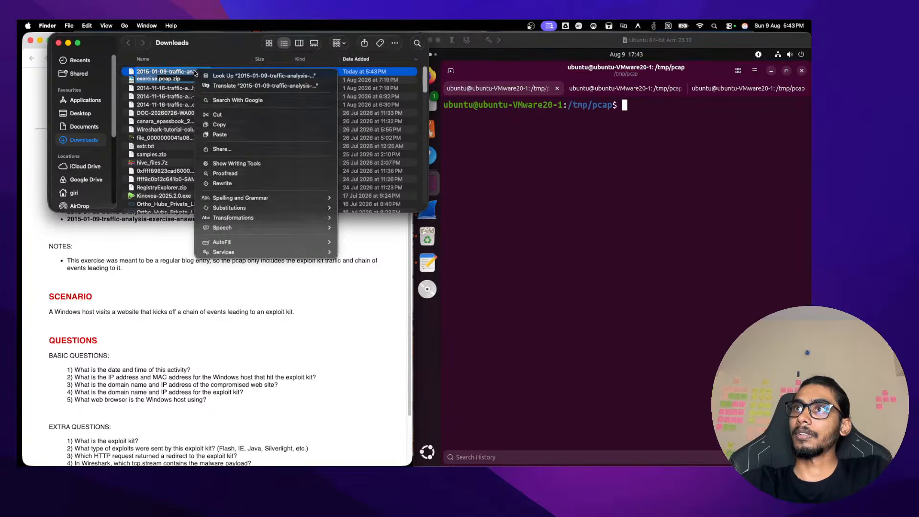
{"action": "left_click", "coordinate": [195, 73]}
{"action": "right_click", "coordinate": [234, 72]}
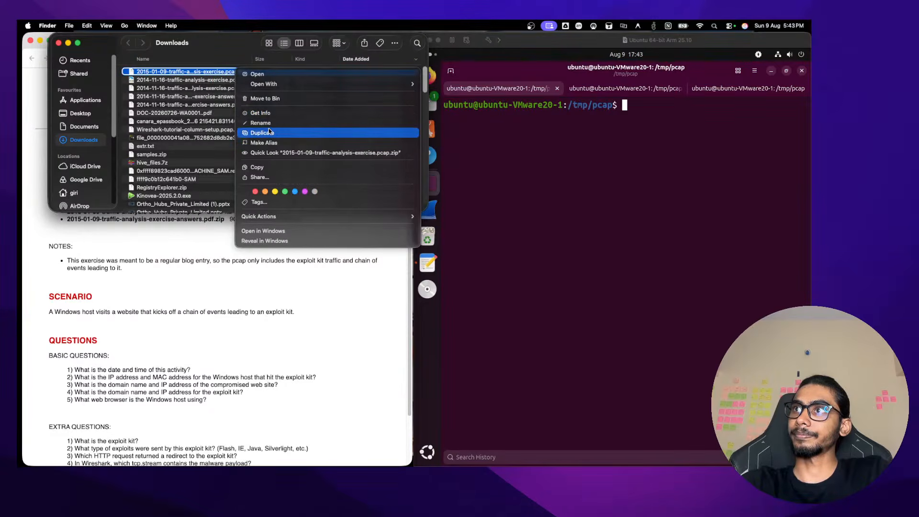
{"action": "left_click", "coordinate": [203, 305]}
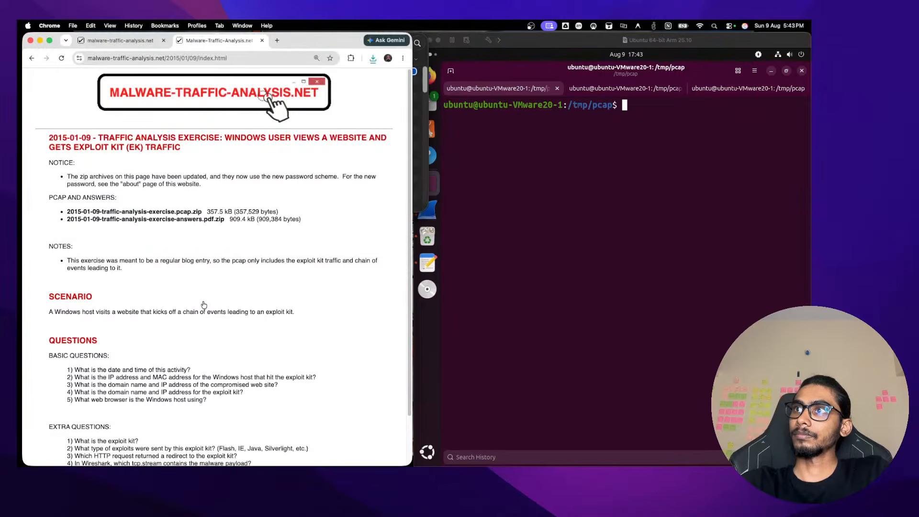
{"action": "scroll", "coordinate": [182, 222], "scroll_direction": "down", "scroll_amount": 2}
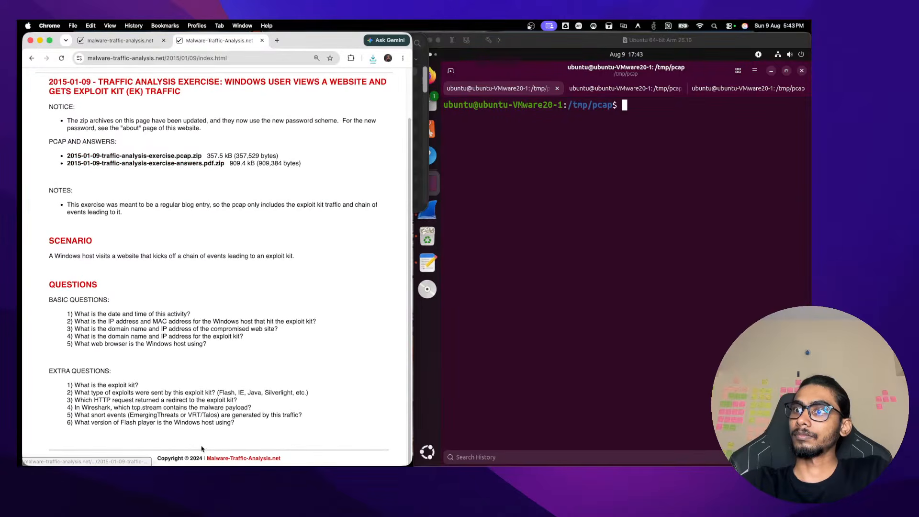
{"action": "scroll", "coordinate": [179, 239], "scroll_direction": "up", "scroll_amount": 3}
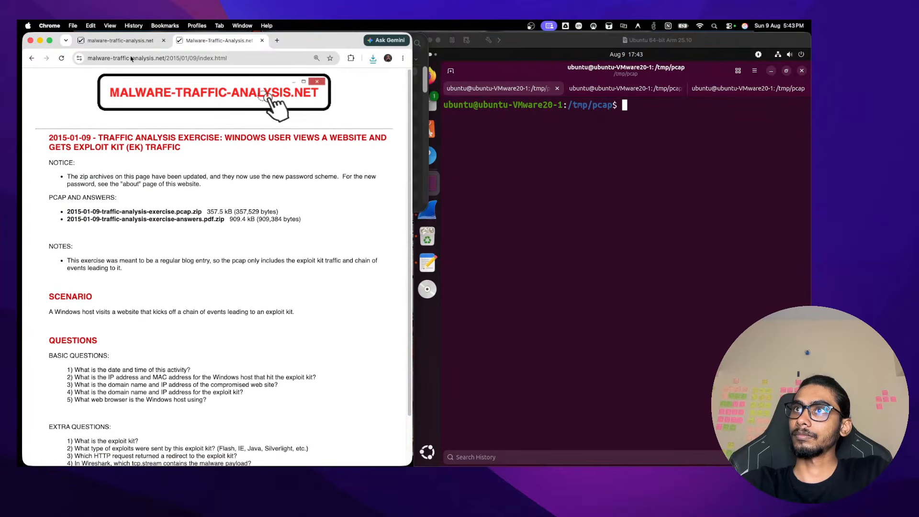
{"action": "left_click", "coordinate": [216, 93]}
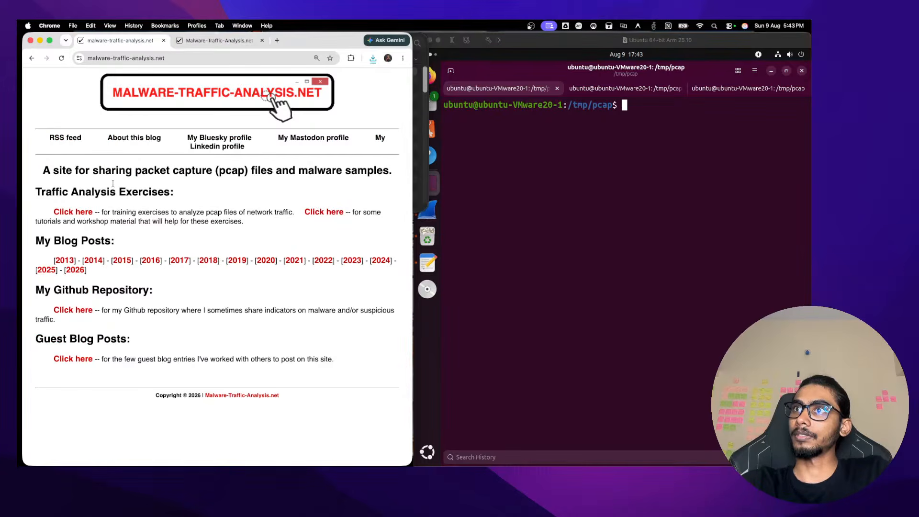
{"action": "left_click", "coordinate": [135, 138]}
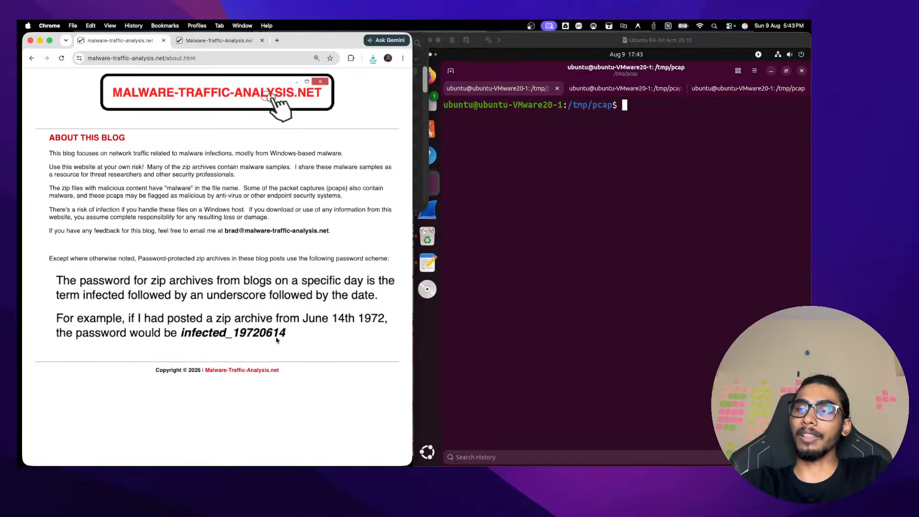
Reveal the downloaded exercise zip in Finder and open it in Archive Utility
{"action": "left_click", "coordinate": [222, 39]}
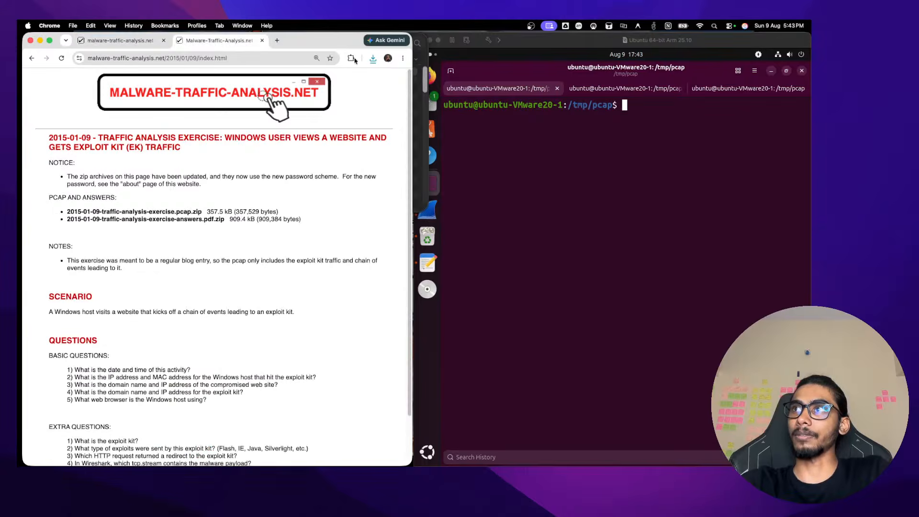
{"action": "left_click", "coordinate": [373, 58]}
{"action": "left_click", "coordinate": [351, 95]}
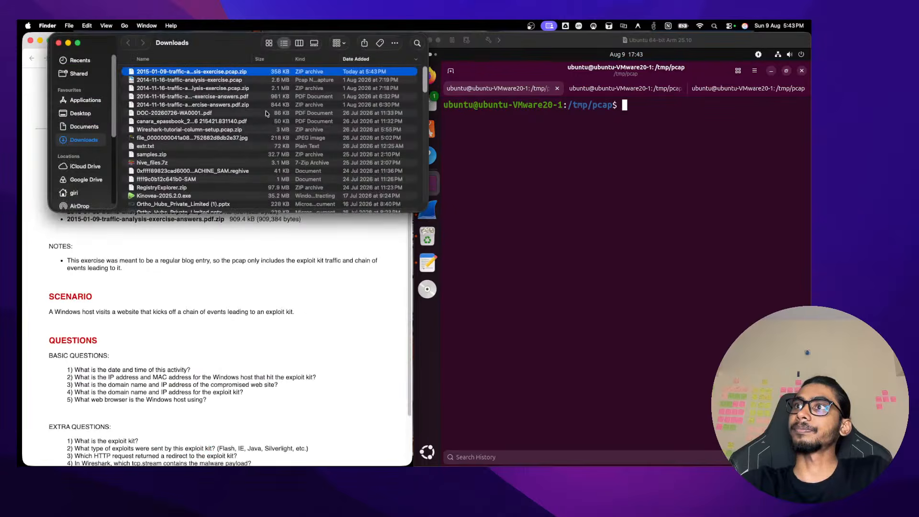
{"action": "double_click", "coordinate": [231, 71]}
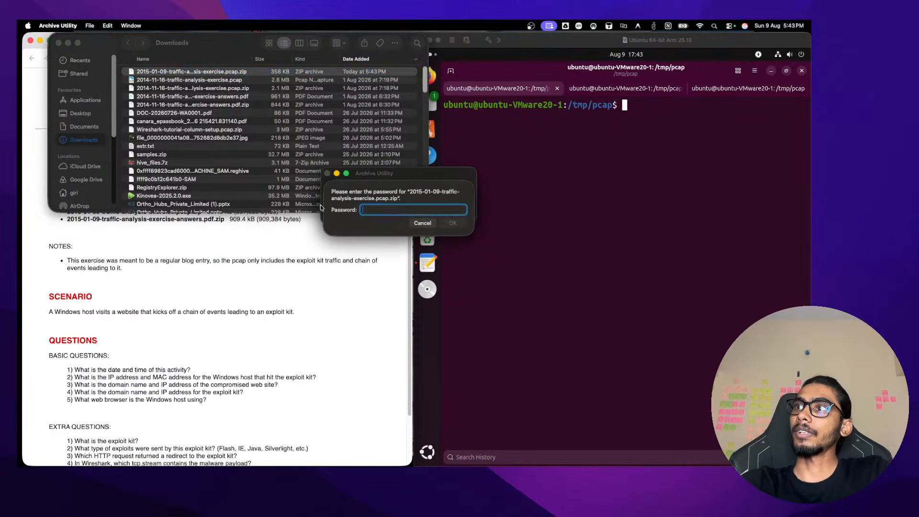
Enter the archive password, retrying after a rejected attempt, to extract the pcap
{"action": "type", "text": "infected"}
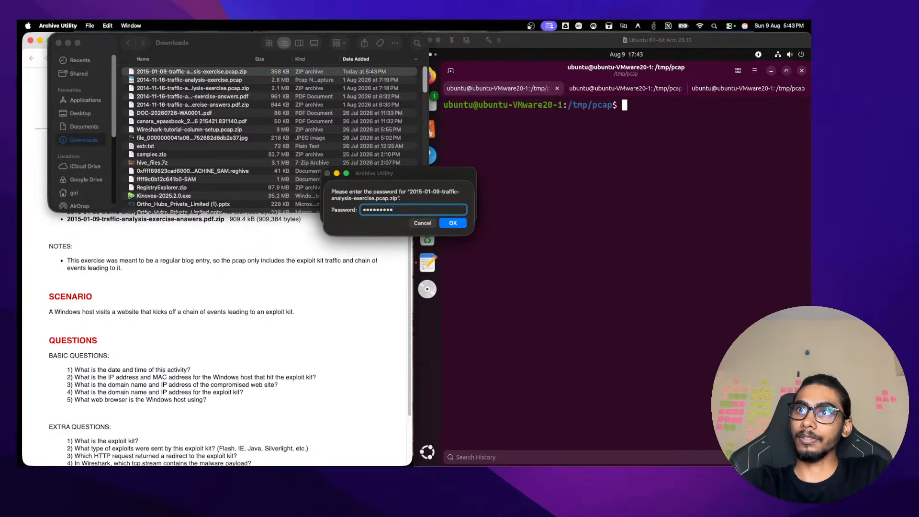
{"action": "type", "text": "_20150"}
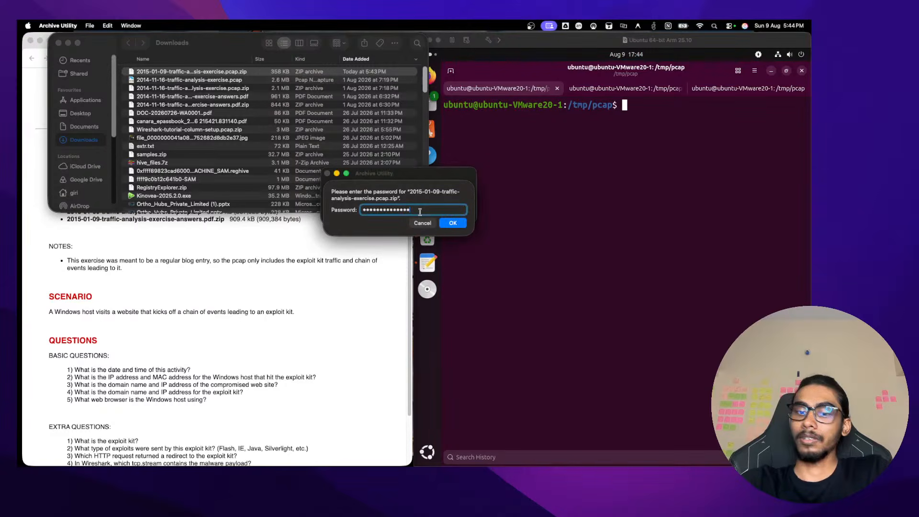
{"action": "type", "text": "0"}
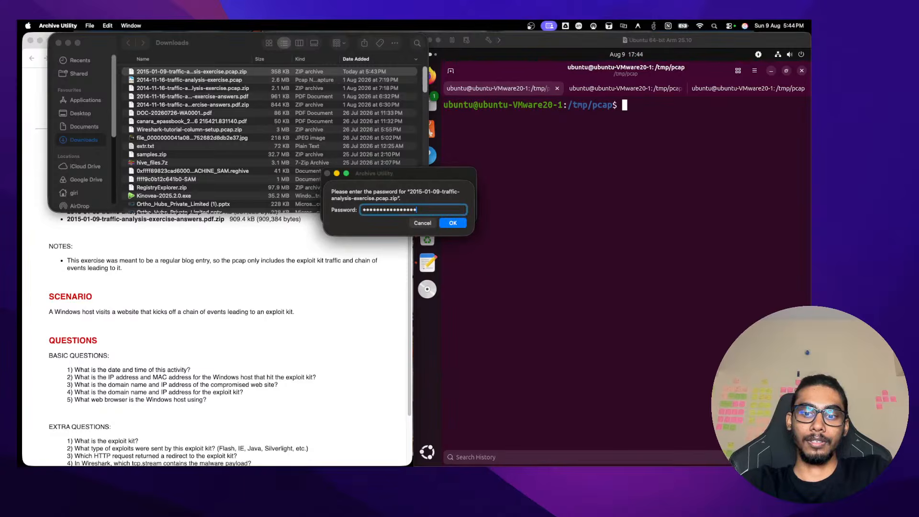
{"action": "type", "text": "00"}
{"action": "key", "text": "Return"}
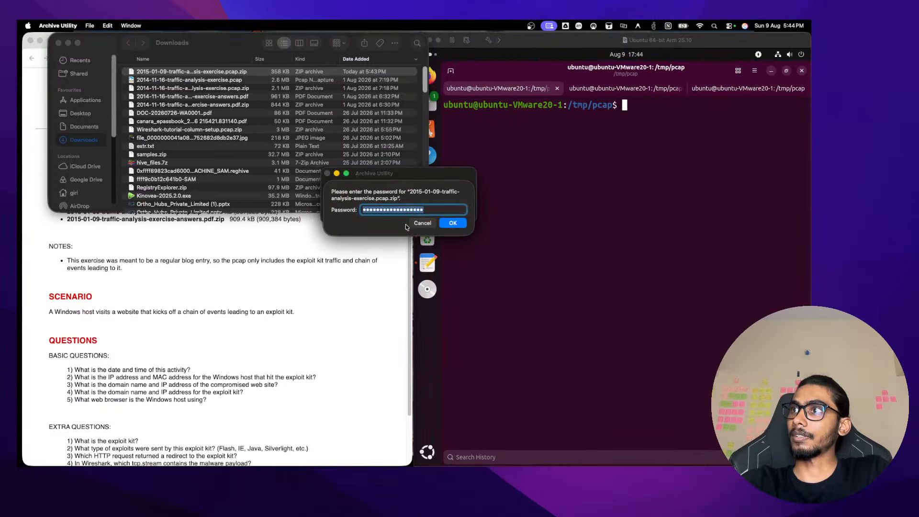
{"action": "key", "text": "BackSpace"}
{"action": "type", "text": "infected"}
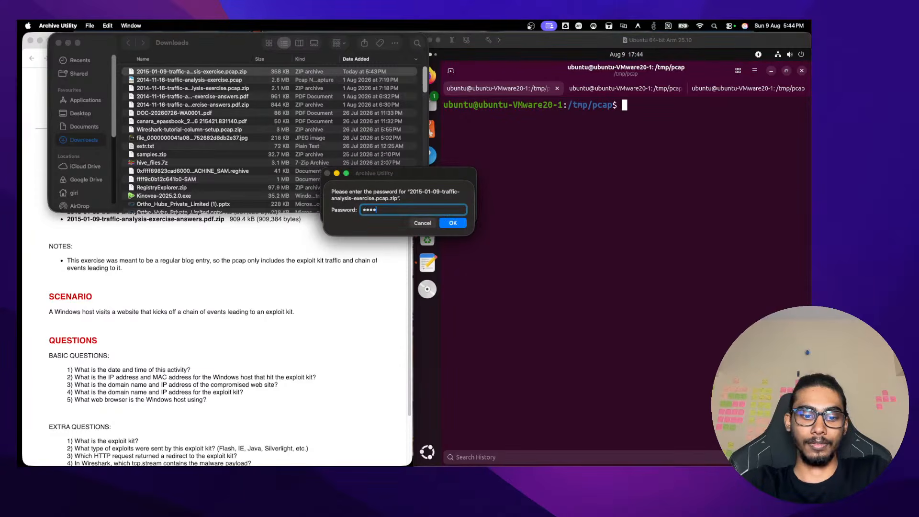
{"action": "type", "text": "_"}
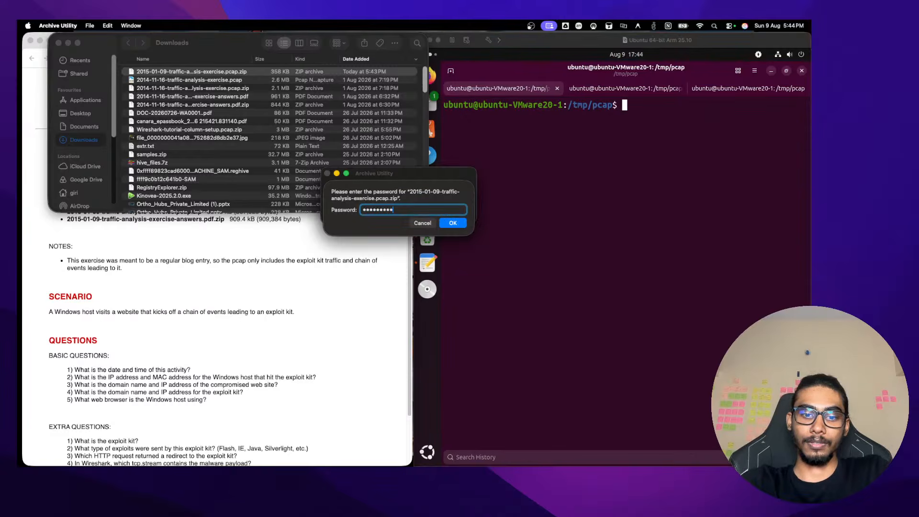
{"action": "type", "text": "20"}
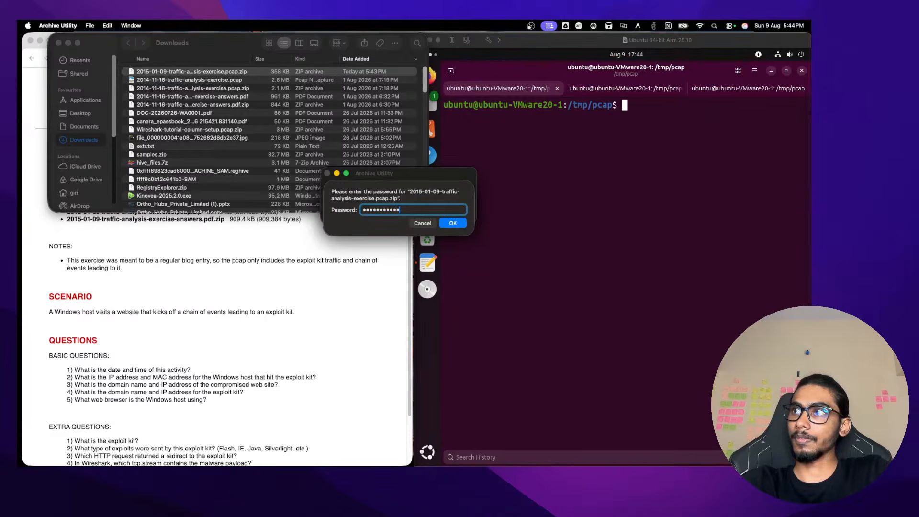
{"action": "type", "text": "15"}
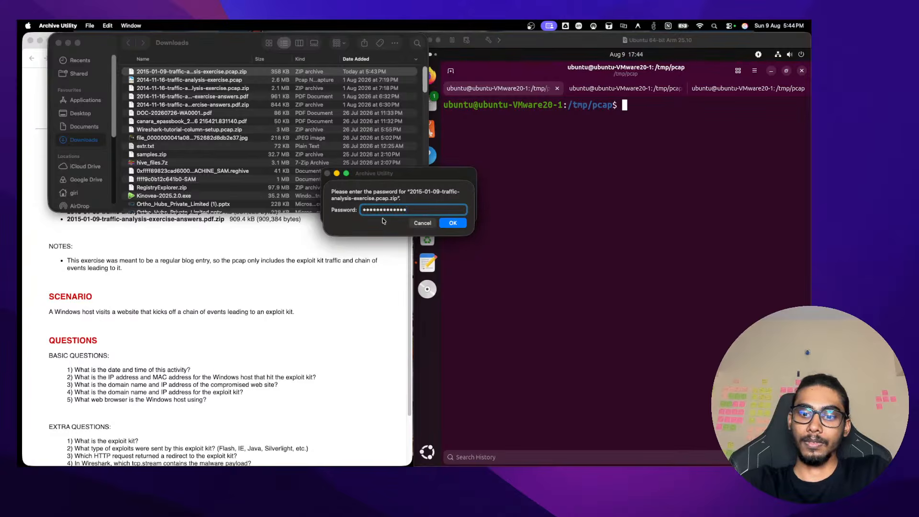
{"action": "type", "text": "01"}
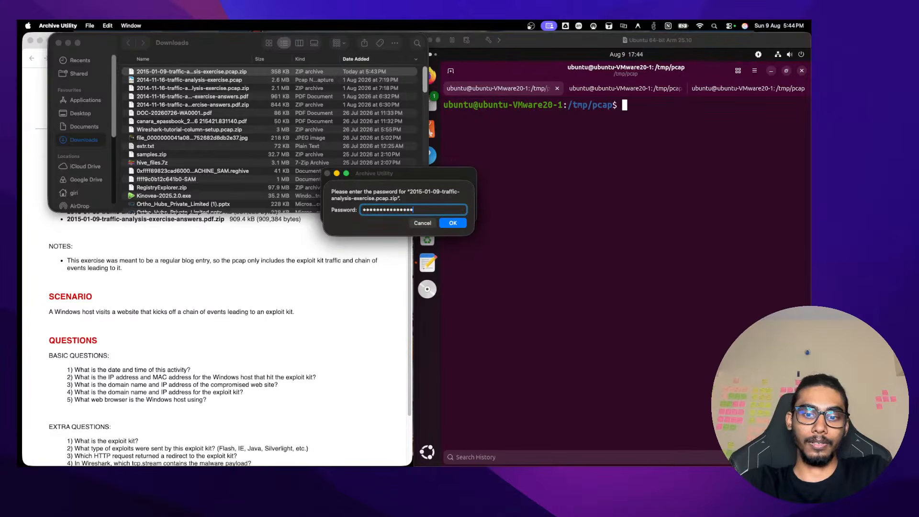
{"action": "key", "text": "Return"}
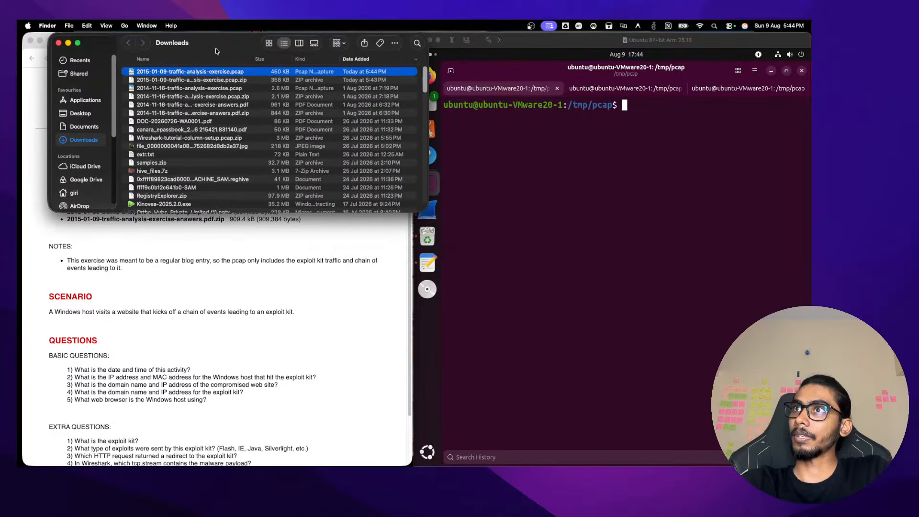
Copy the extracted 2015-01-09 pcap in Finder and switch to the Desktop folder
{"action": "right_click", "coordinate": [235, 73]}
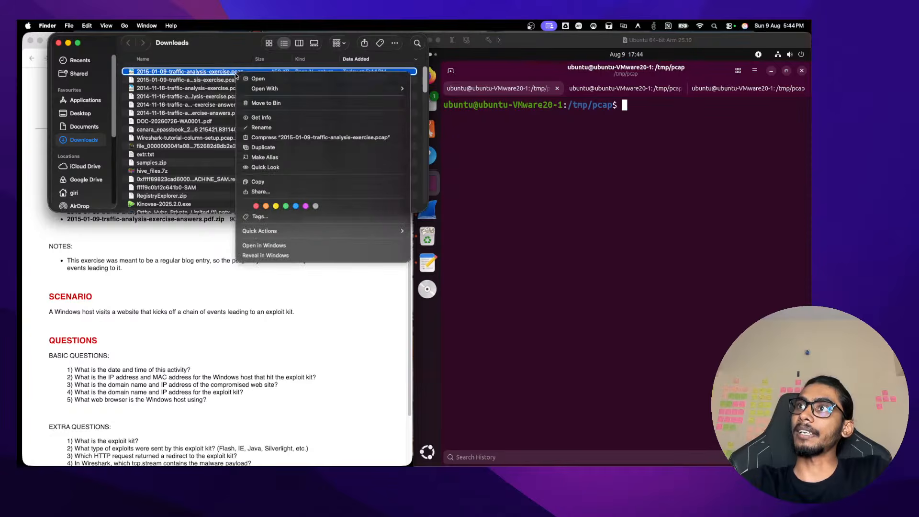
{"action": "mouse_move", "coordinate": [284, 88]}
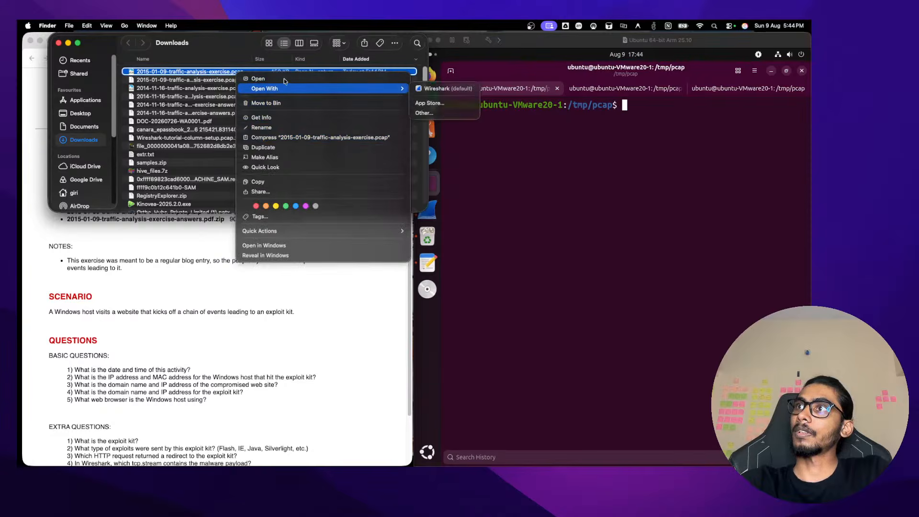
{"action": "left_click", "coordinate": [271, 184]}
{"action": "scroll", "coordinate": [77, 139], "scroll_direction": "down", "scroll_amount": 1}
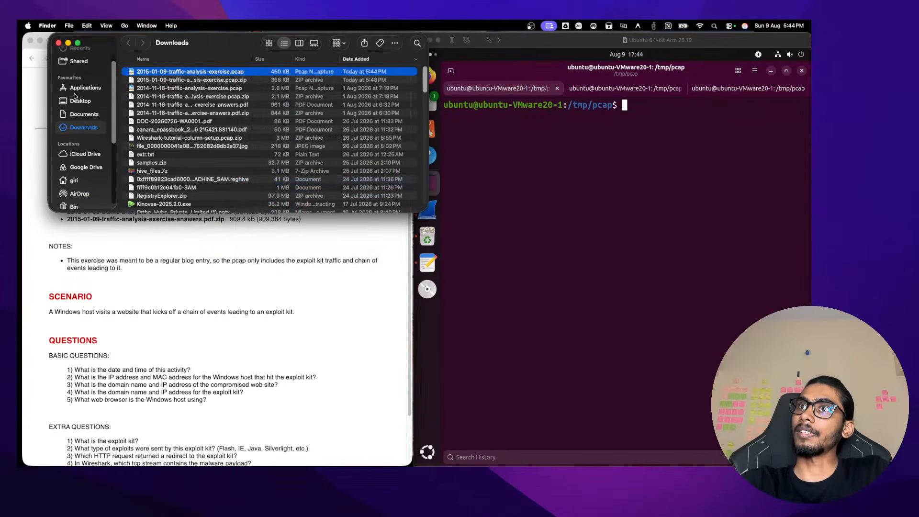
{"action": "left_click", "coordinate": [75, 99]}
{"action": "scroll", "coordinate": [94, 103], "scroll_direction": "down", "scroll_amount": 1}
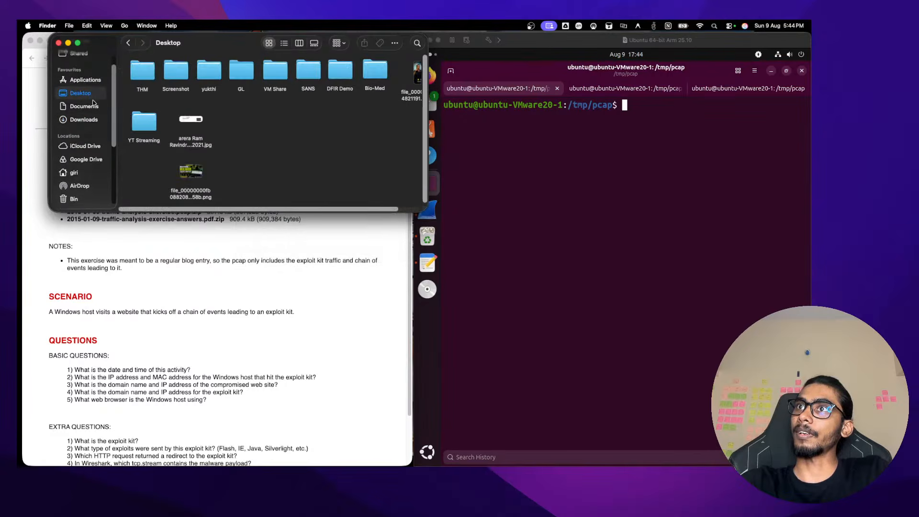
Try pasting the copied pcap into the Ubuntu VM's Home folder
{"action": "left_click", "coordinate": [68, 43]}
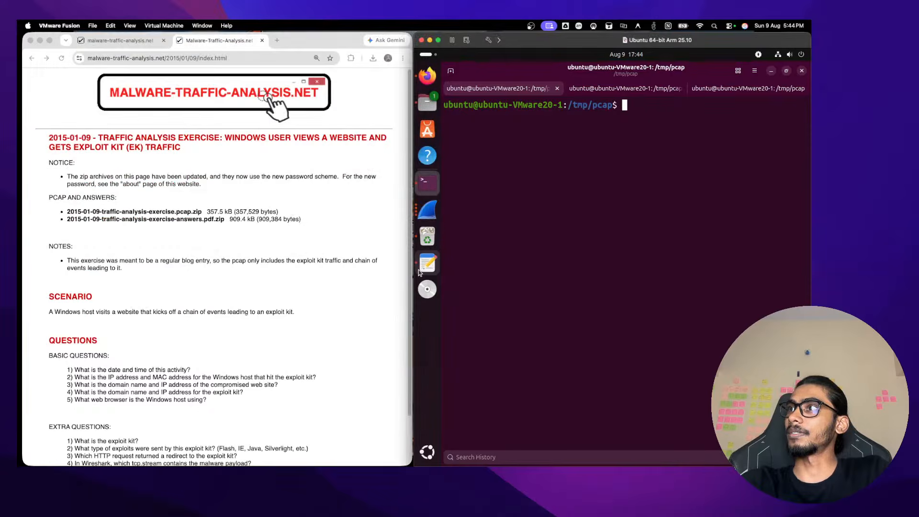
{"action": "left_click", "coordinate": [437, 100]}
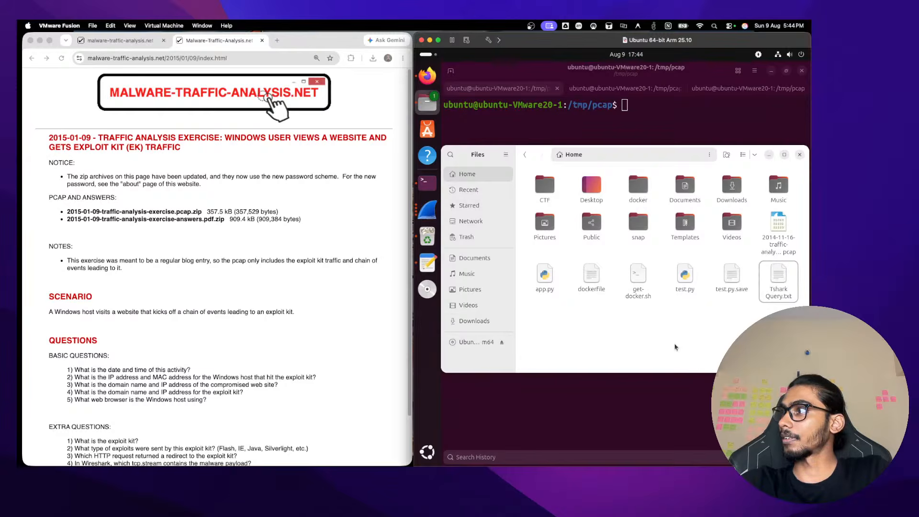
{"action": "right_click", "coordinate": [642, 339]}
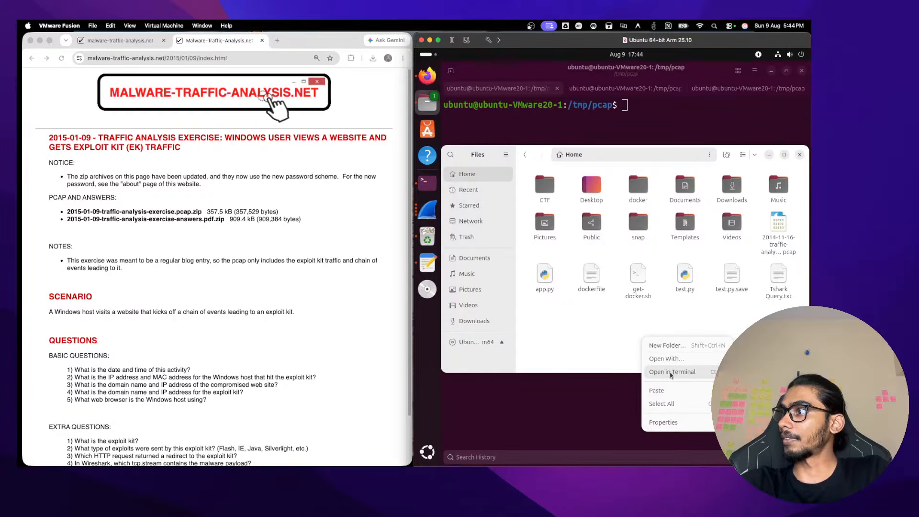
{"action": "left_click", "coordinate": [669, 389]}
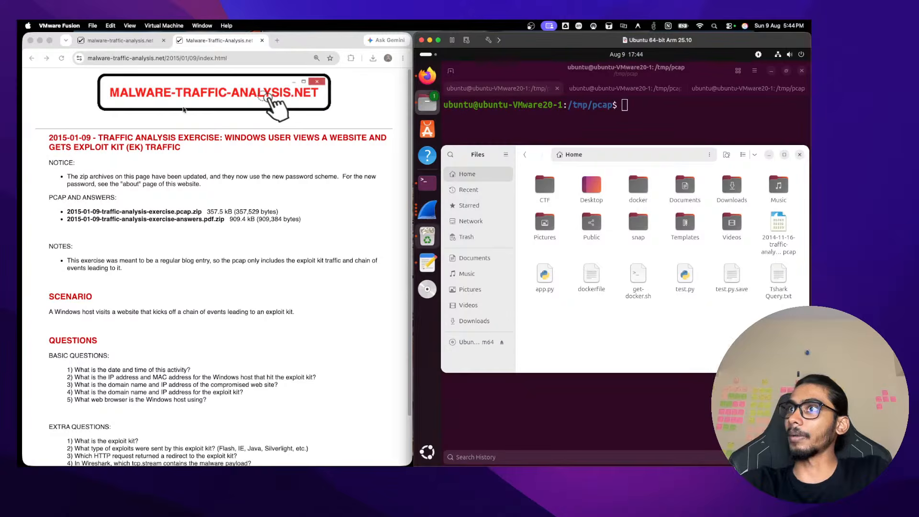
Drag the download toward the VM, then copy the pcap and open the Desktop's VM Share folder
{"action": "left_click", "coordinate": [373, 58]}
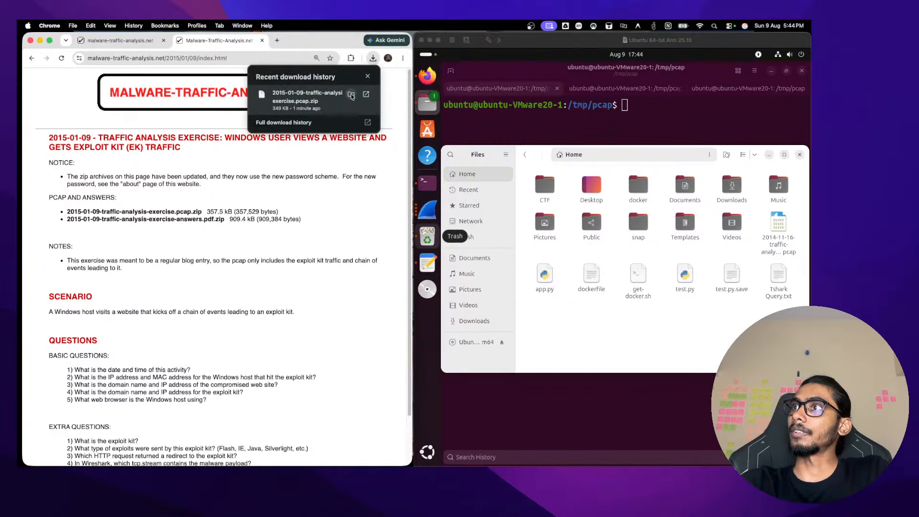
{"action": "left_click_drag", "start_coordinate": [347, 96], "coordinate": [263, 94]}
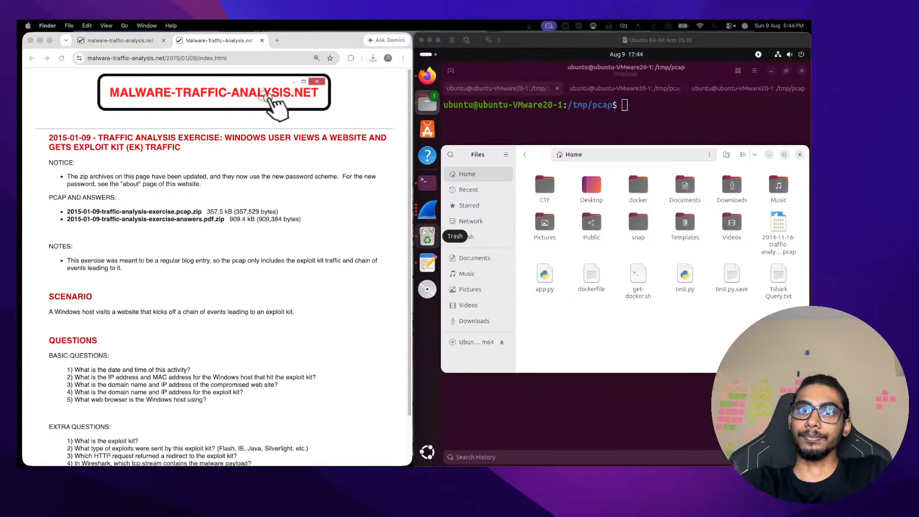
{"action": "left_click", "coordinate": [192, 194]}
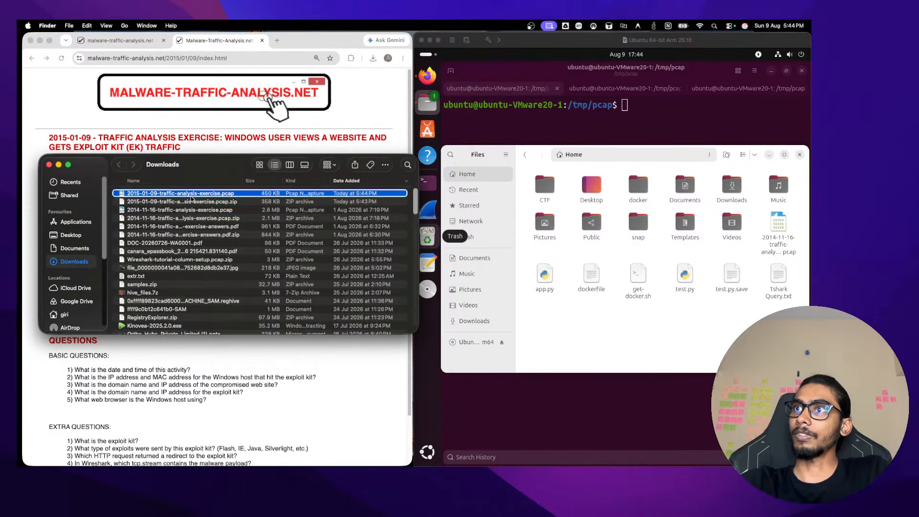
{"action": "right_click", "coordinate": [192, 198]}
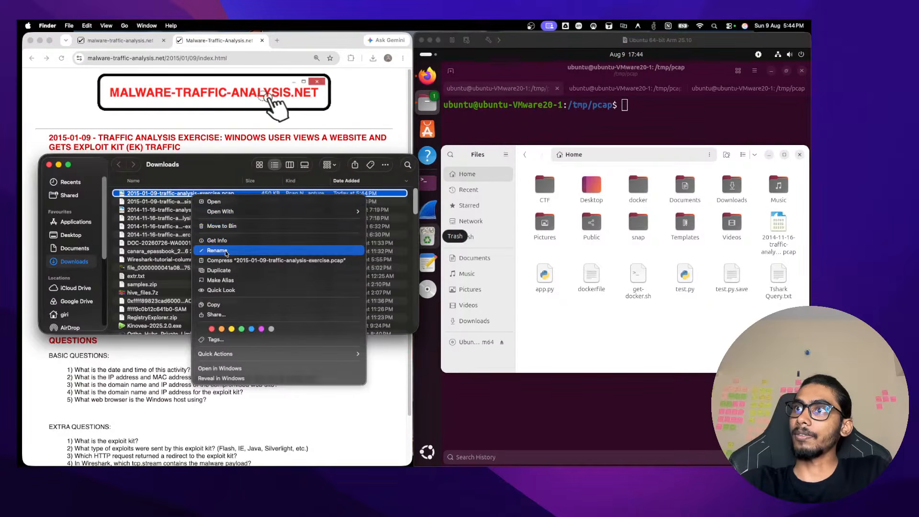
{"action": "left_click", "coordinate": [213, 305]}
{"action": "left_click", "coordinate": [69, 234]}
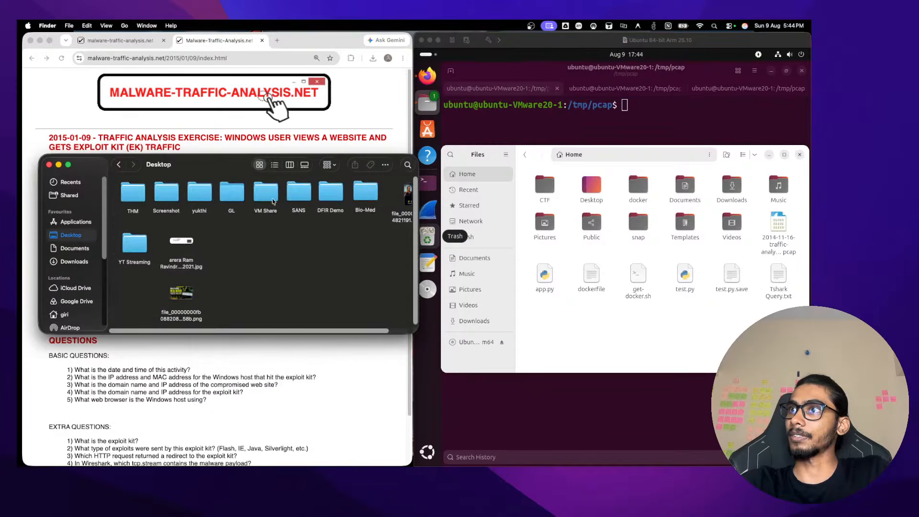
{"action": "double_click", "coordinate": [273, 201]}
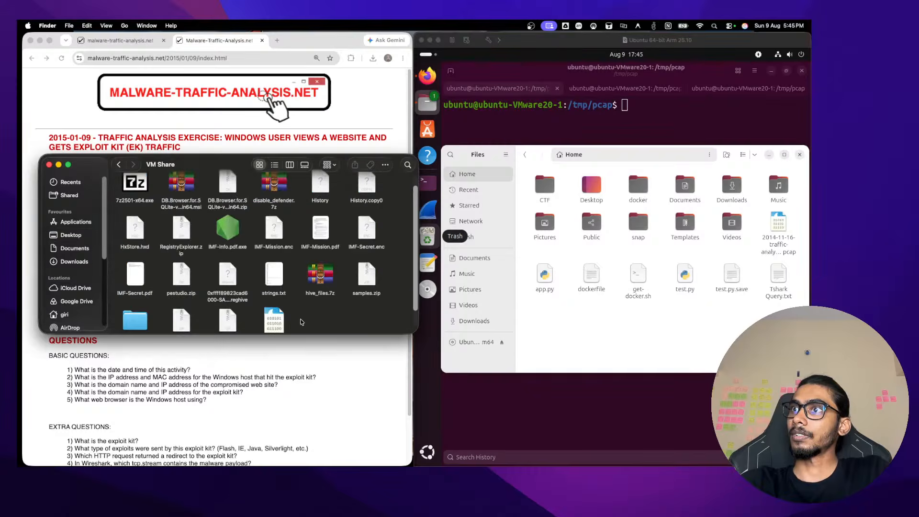
{"action": "left_click", "coordinate": [474, 335]}
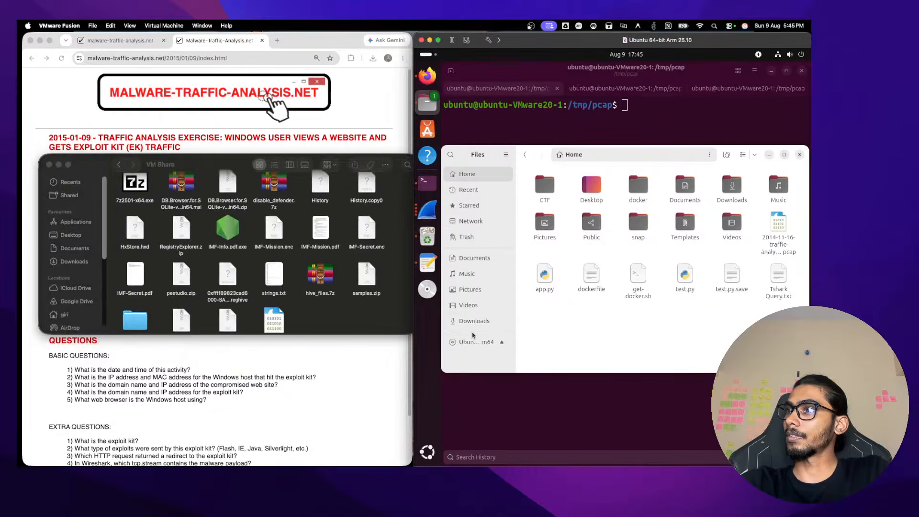
Browse Ubuntu Files to /mnt/hgfs/VM Share, then force-quit it when it freezes
{"action": "left_click", "coordinate": [474, 341]}
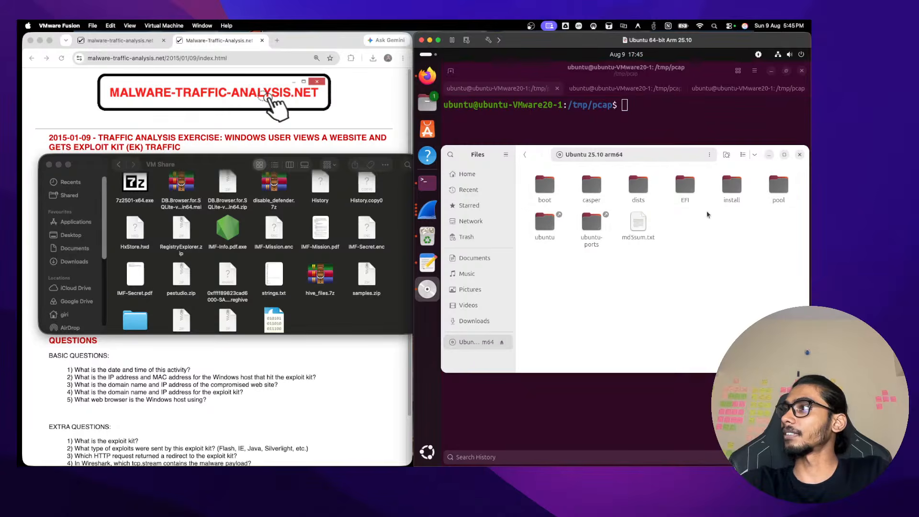
{"action": "left_click", "coordinate": [654, 157]}
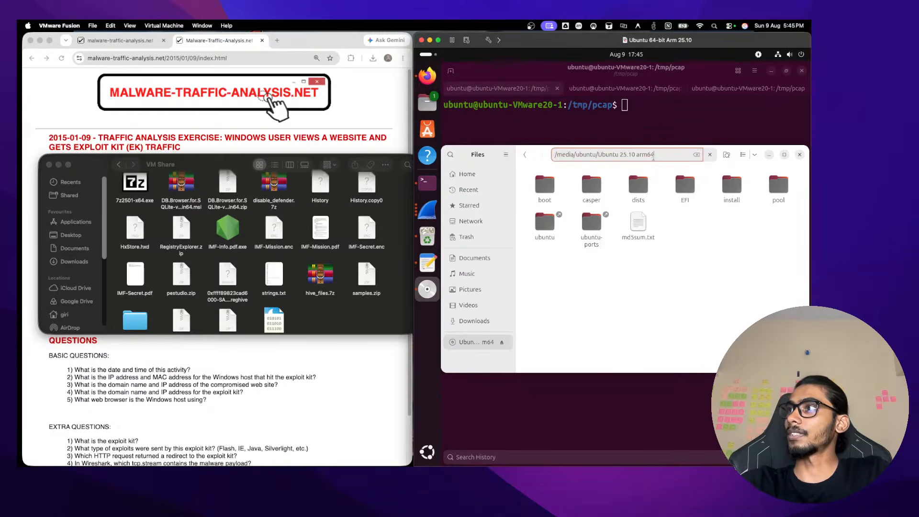
{"action": "key", "text": "ctrl+a"}
{"action": "type", "text": "/mnt"}
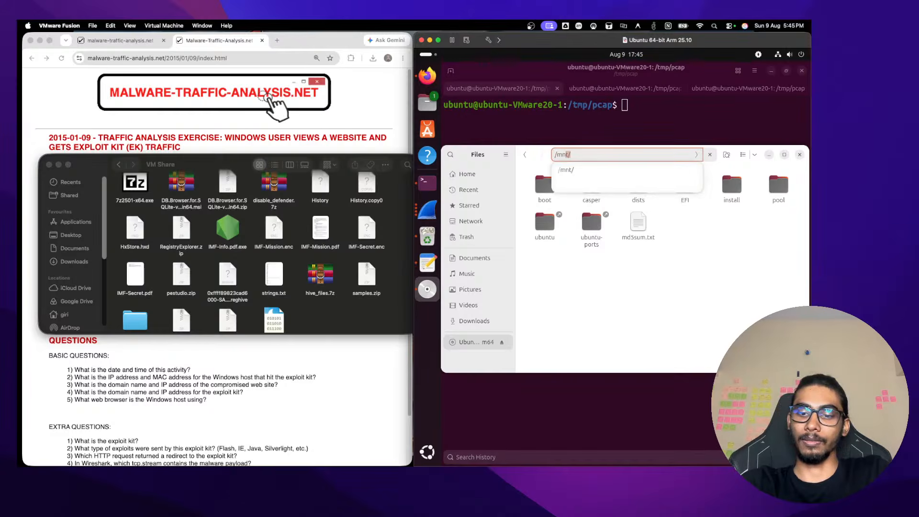
{"action": "key", "text": "Return"}
{"action": "left_click", "coordinate": [553, 184]}
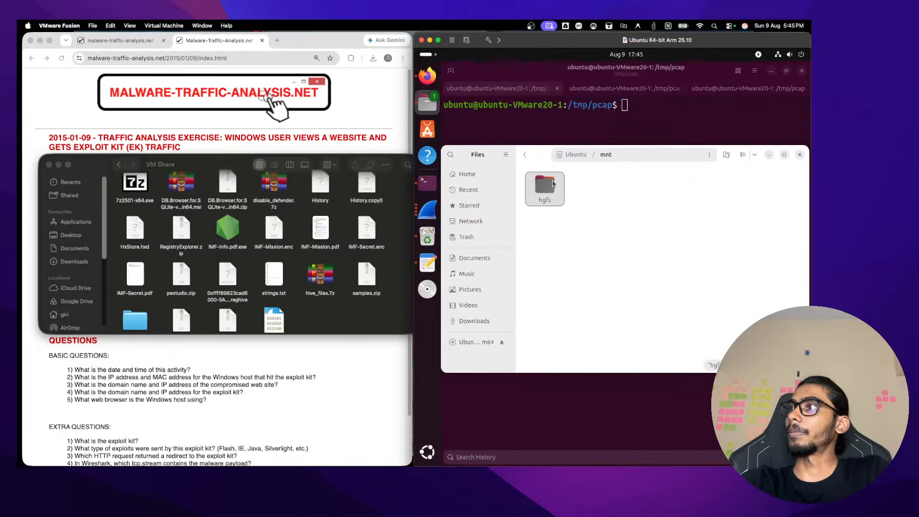
{"action": "double_click", "coordinate": [553, 184]}
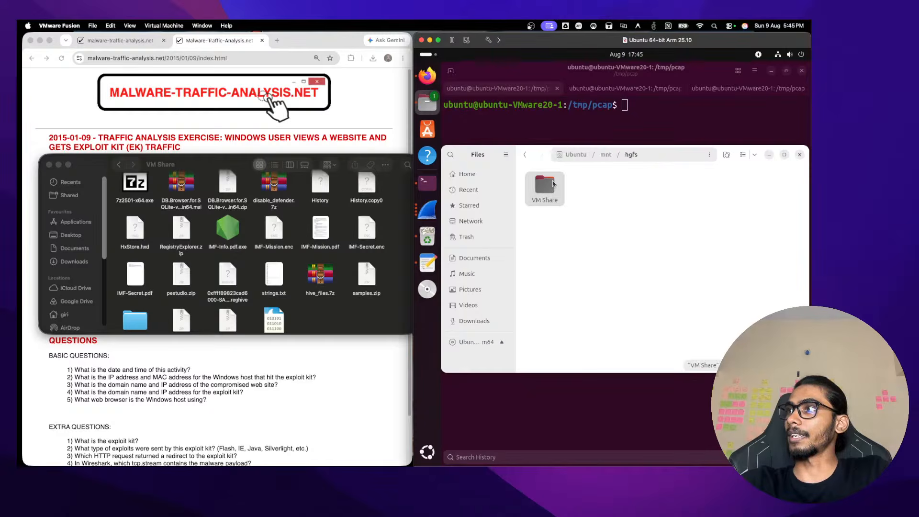
{"action": "double_click", "coordinate": [553, 184]}
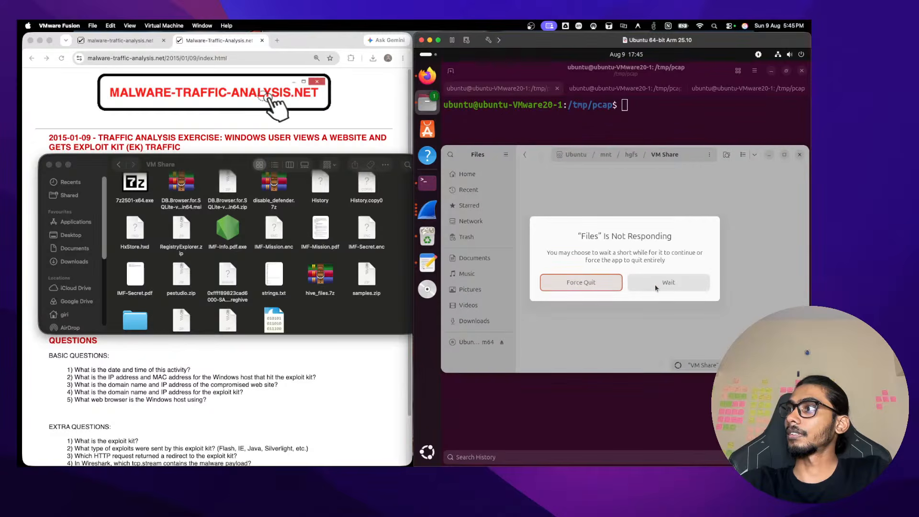
{"action": "left_click", "coordinate": [655, 288]}
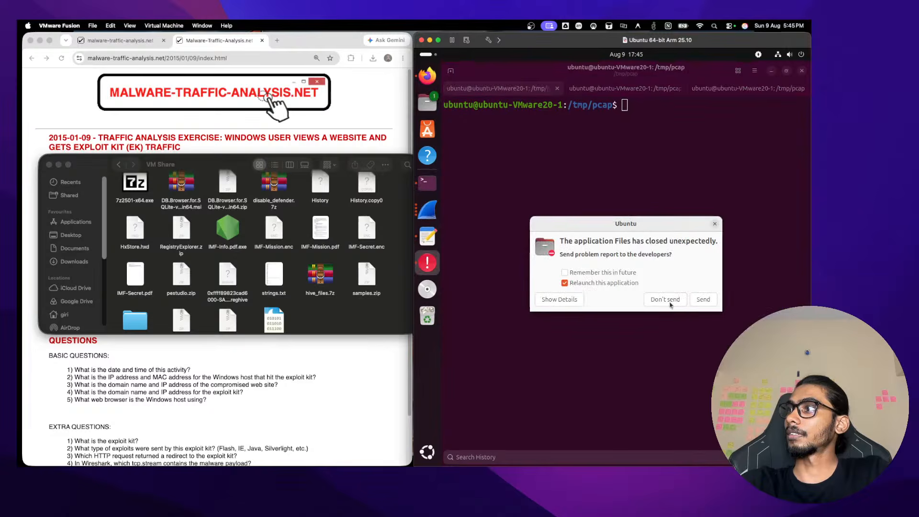
Decline the crash report and browse Files to /mnt/hgfs/VM Share
{"action": "left_click", "coordinate": [666, 300]}
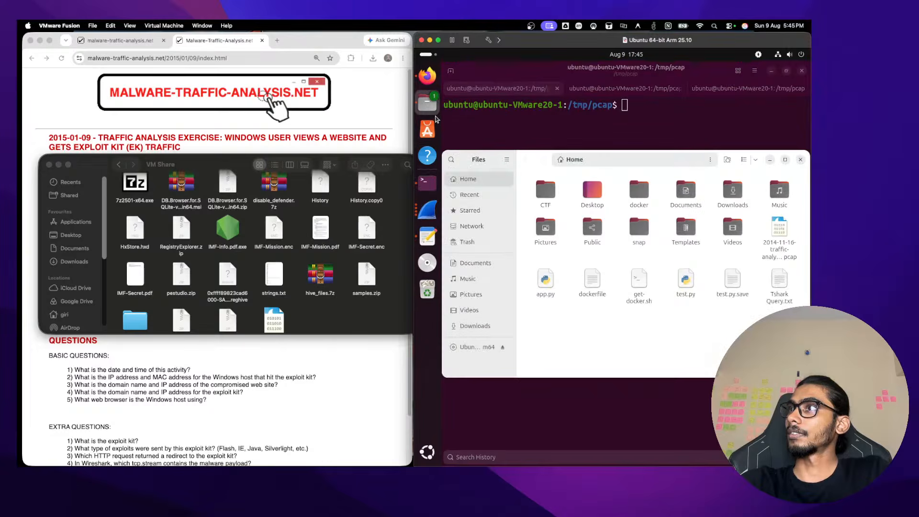
{"action": "left_click", "coordinate": [593, 160]}
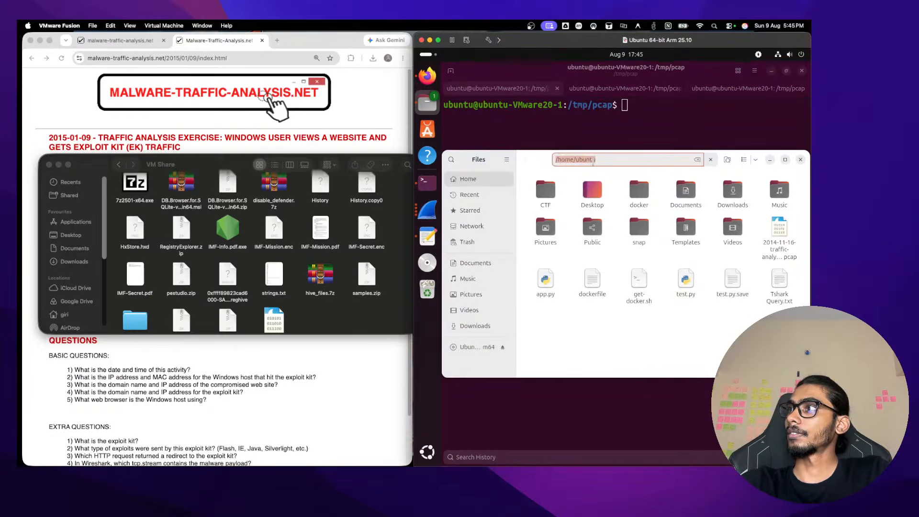
{"action": "type", "text": "/mnt"}
{"action": "key", "text": "Return"}
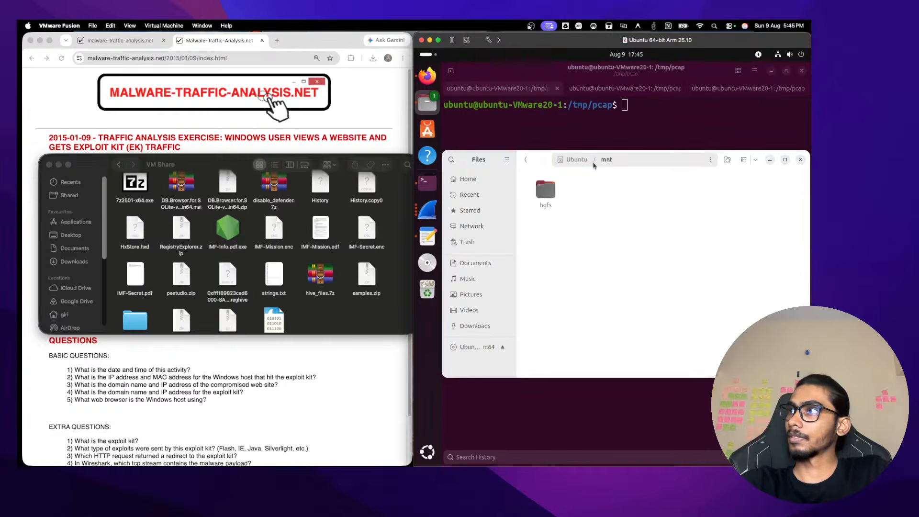
{"action": "double_click", "coordinate": [545, 191]}
{"action": "double_click", "coordinate": [545, 191]}
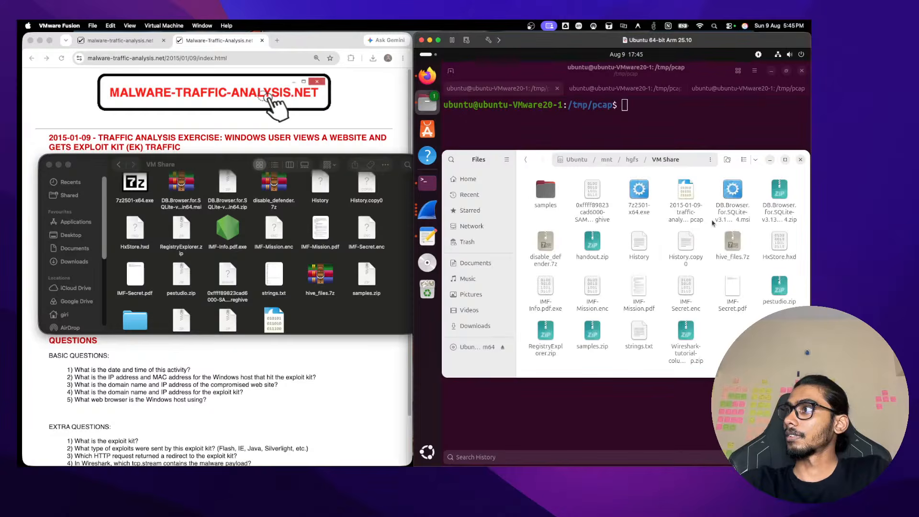
Copy the 2015-01-09 exercise pcap from VM Share
{"action": "right_click", "coordinate": [689, 209]}
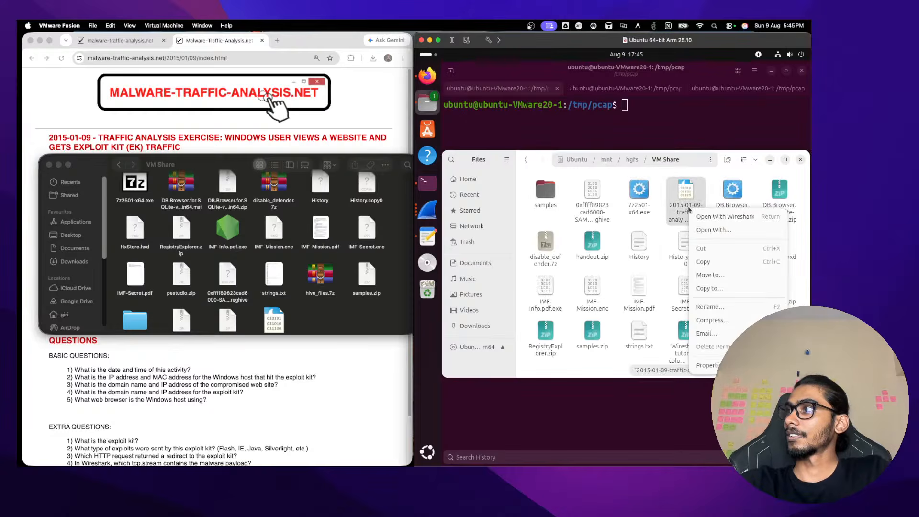
{"action": "left_click", "coordinate": [715, 266]}
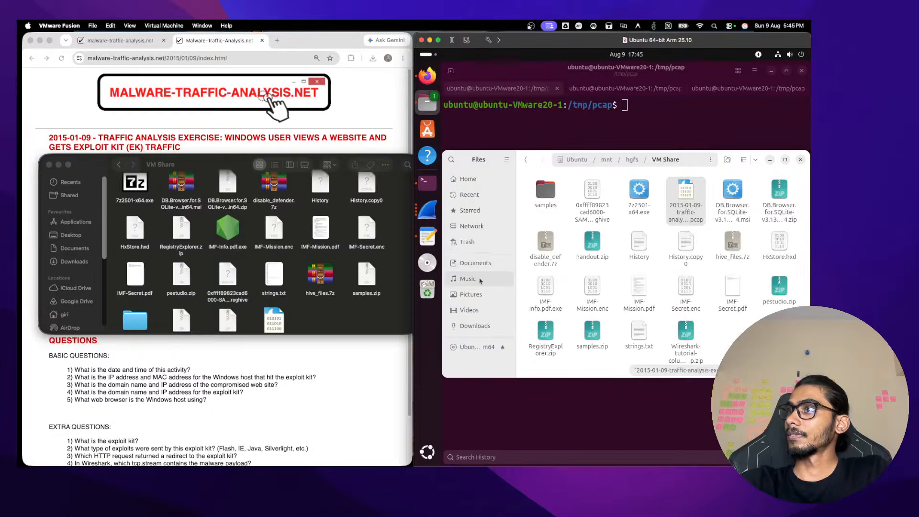
{"action": "left_click", "coordinate": [524, 125]}
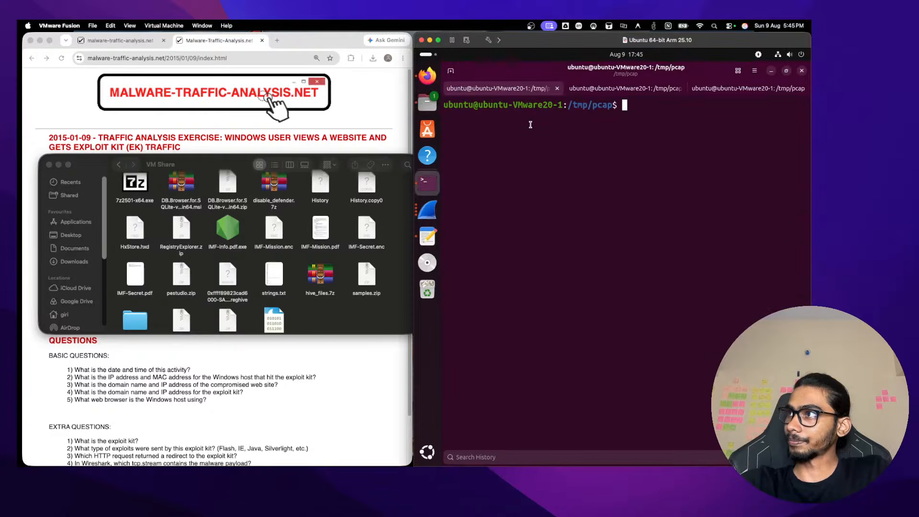
In the Files manager, go to the /tmp/pcap folder
{"action": "left_click", "coordinate": [430, 104]}
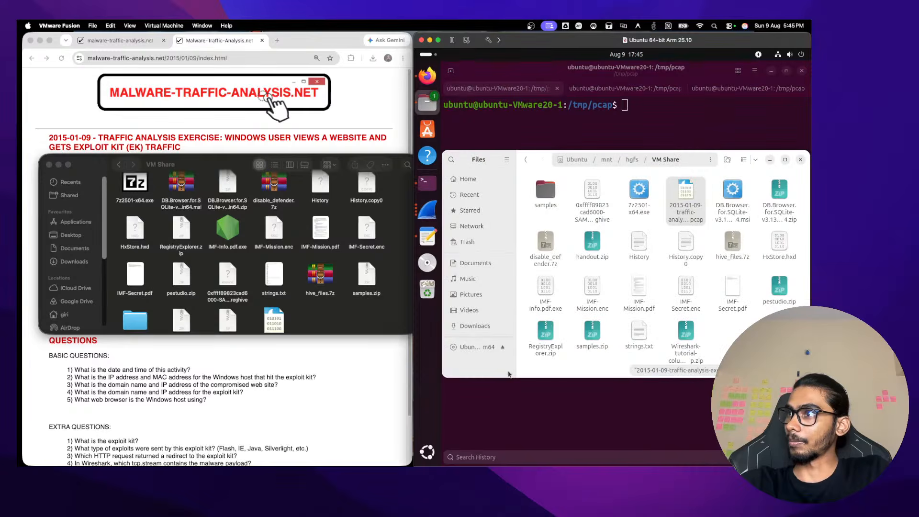
{"action": "left_click", "coordinate": [609, 159]}
{"action": "left_click", "coordinate": [596, 159]}
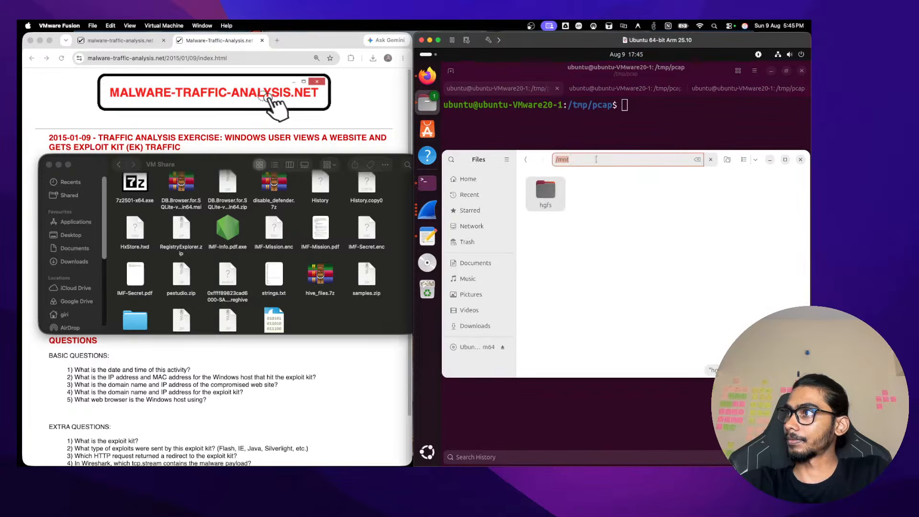
{"action": "type", "text": "/tmp/"}
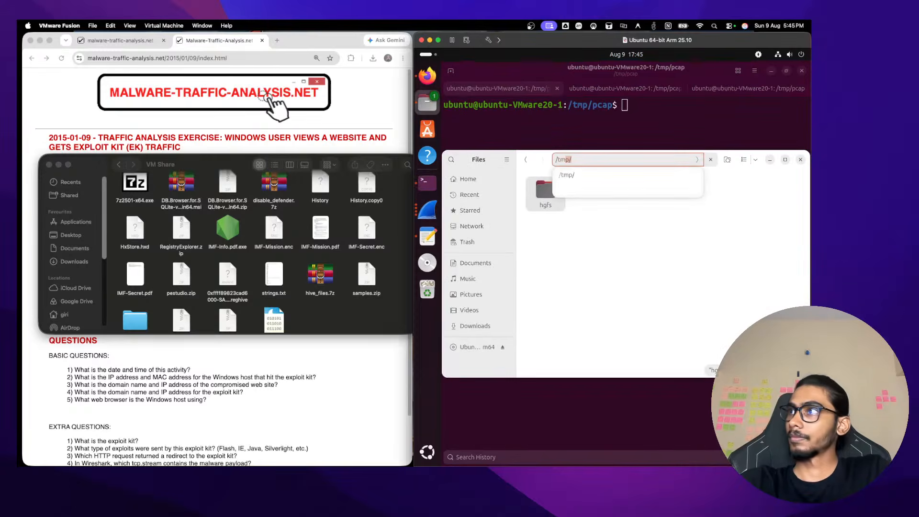
{"action": "key", "text": "Return"}
{"action": "double_click", "coordinate": [542, 193]}
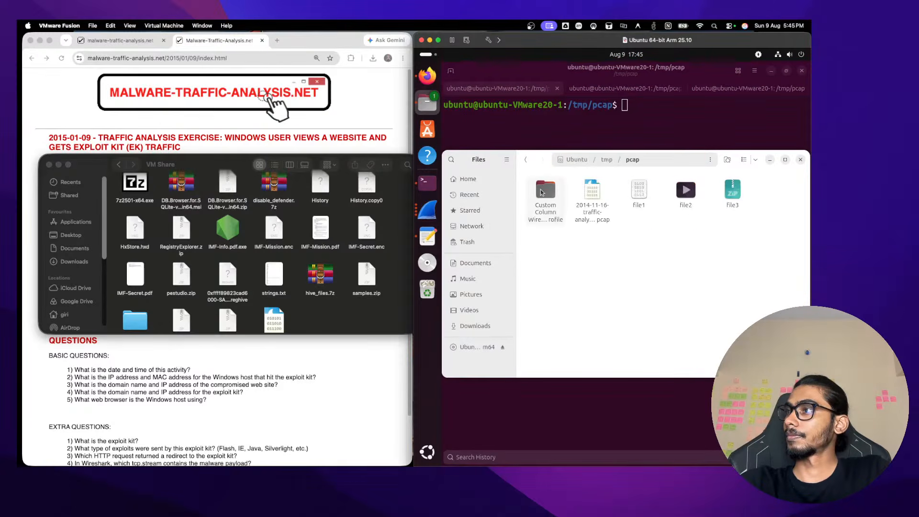
Permanently delete the 2014-11-16 pcap and file1 to file3
{"action": "left_click", "coordinate": [593, 197]}
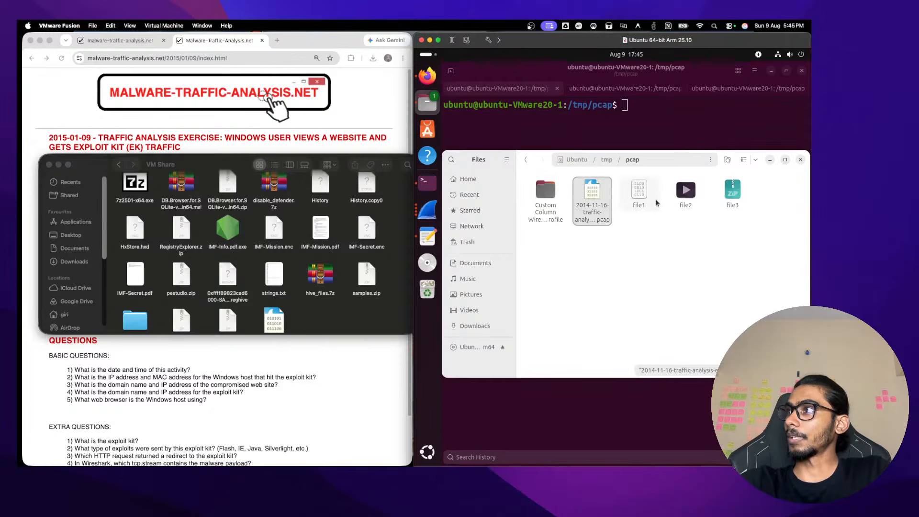
{"action": "left_click", "coordinate": [732, 205], "text": "shift"}
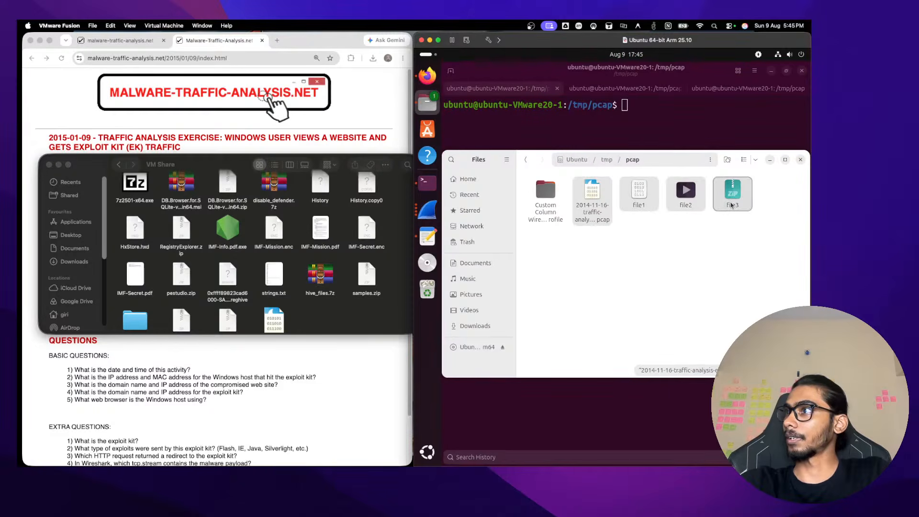
{"action": "right_click", "coordinate": [640, 197]}
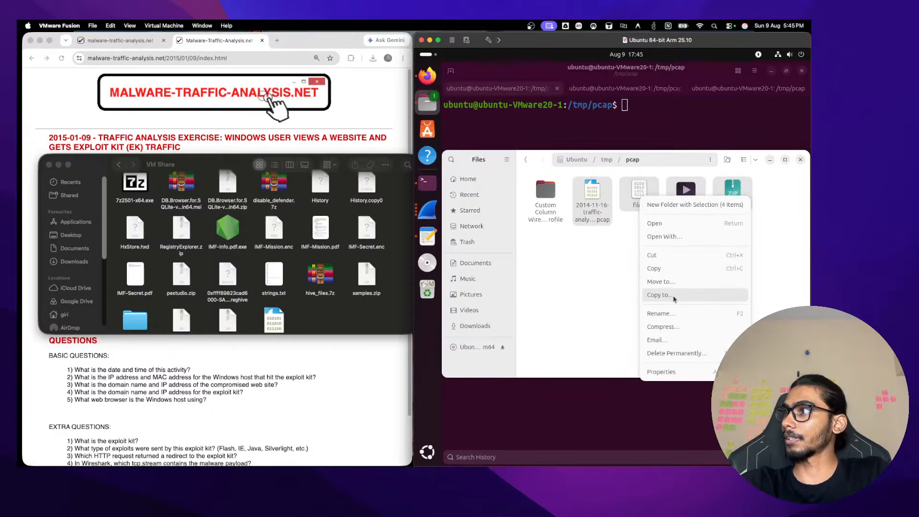
{"action": "left_click", "coordinate": [675, 355]}
{"action": "left_click", "coordinate": [640, 278]}
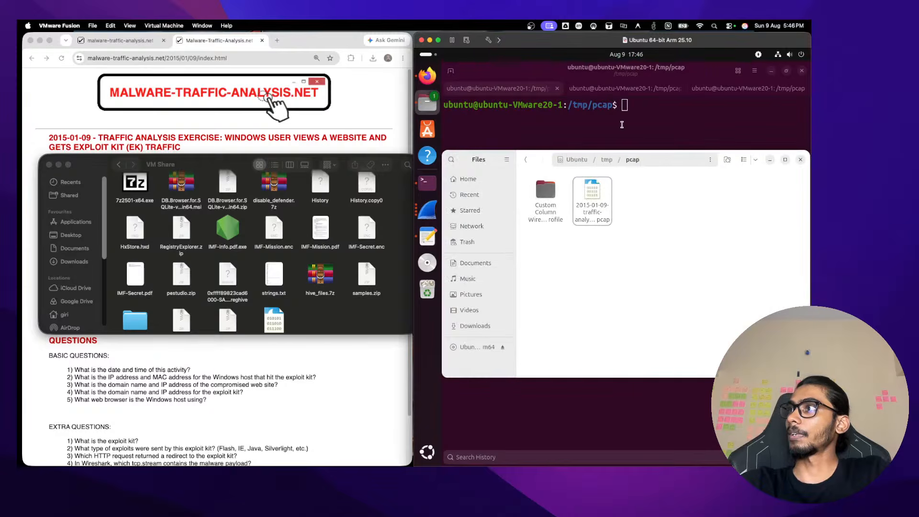
{"action": "left_click", "coordinate": [604, 141]}
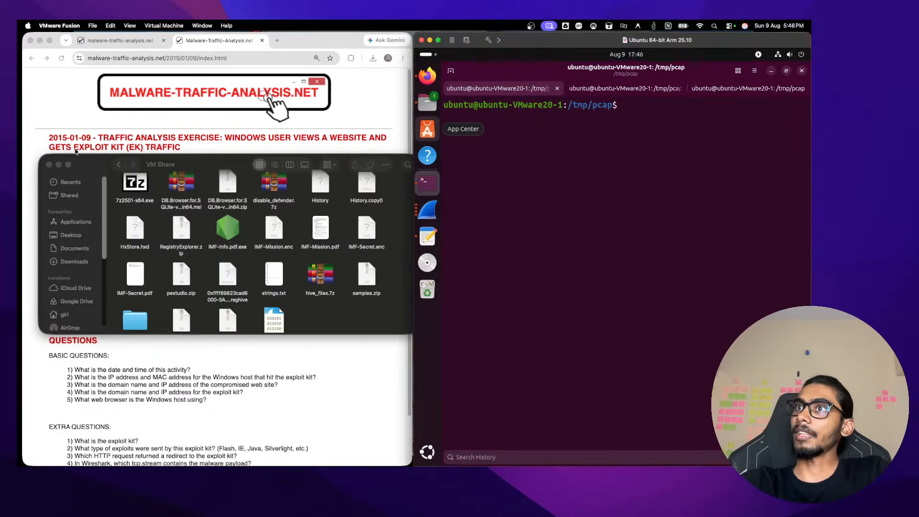
Close the Finder VM Share window and postpone the Ubuntu software updates with Remind Me Later
{"action": "left_click", "coordinate": [57, 163]}
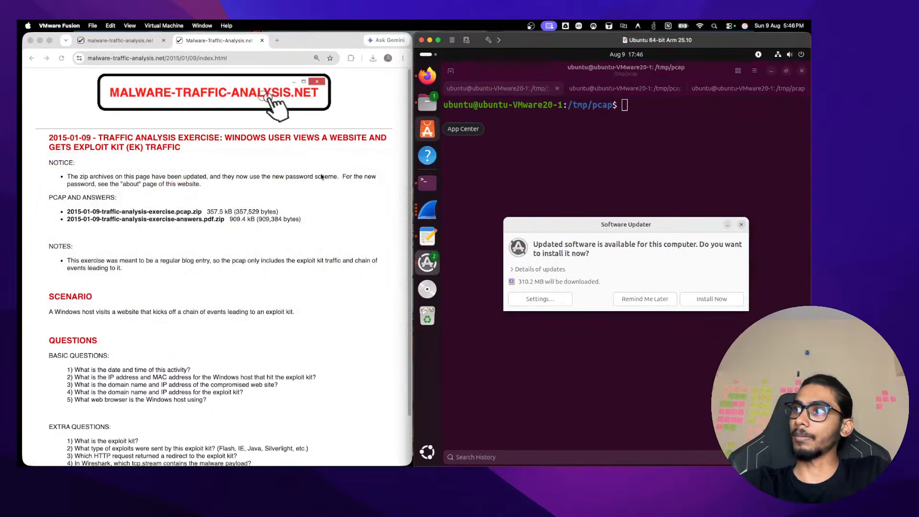
{"action": "left_click", "coordinate": [646, 297]}
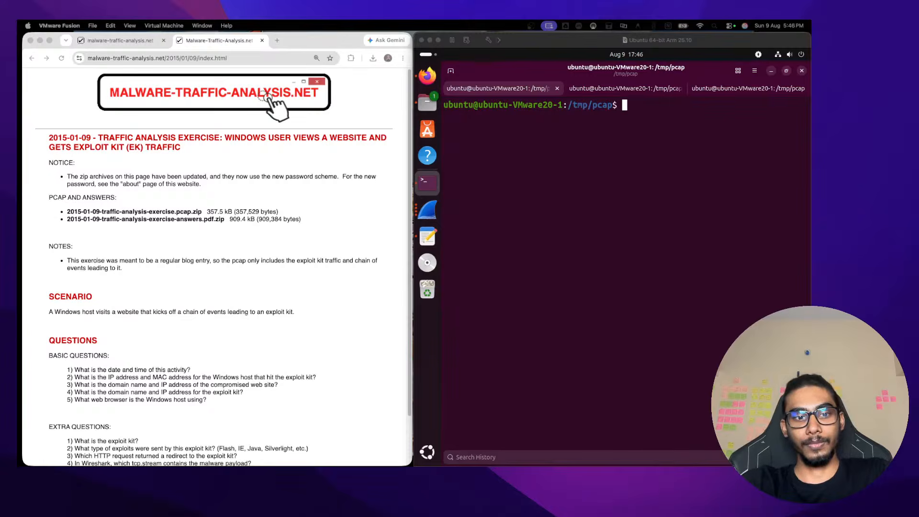
Abandon the half-typed clear command in the terminal and switch to the exercise web page
{"action": "left_click", "coordinate": [583, 163]}
{"action": "type", "text": "clea"}
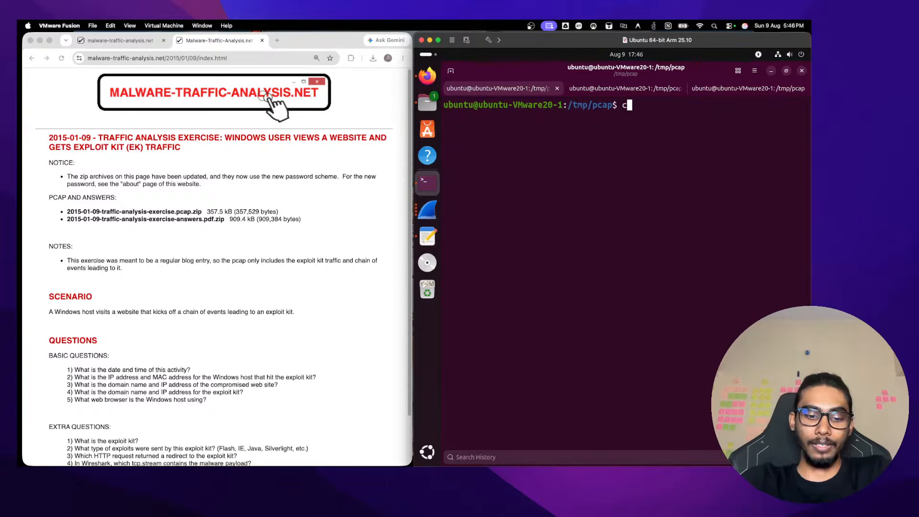
{"action": "key", "text": "BackSpace"}
{"action": "key", "text": "BackSpace"}
{"action": "key", "text": "BackSpace"}
{"action": "key", "text": "BackSpace"}
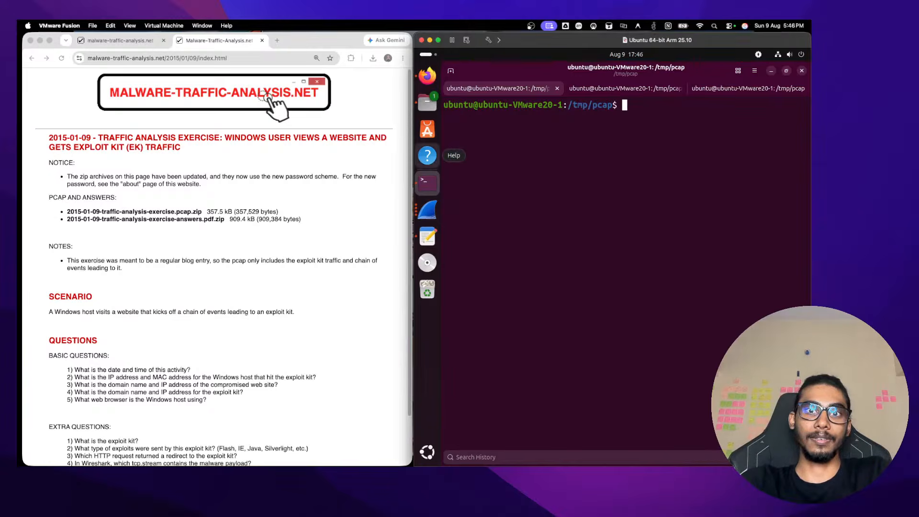
{"action": "key", "text": "super+Tab"}
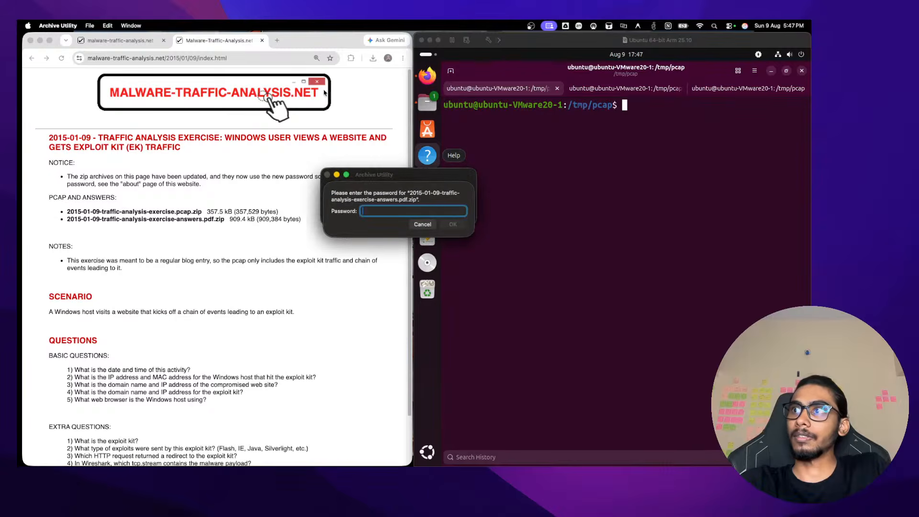
Move the answers-zip password prompt aside and cancel it
{"action": "left_click_drag", "start_coordinate": [400, 181], "coordinate": [57, 280]}
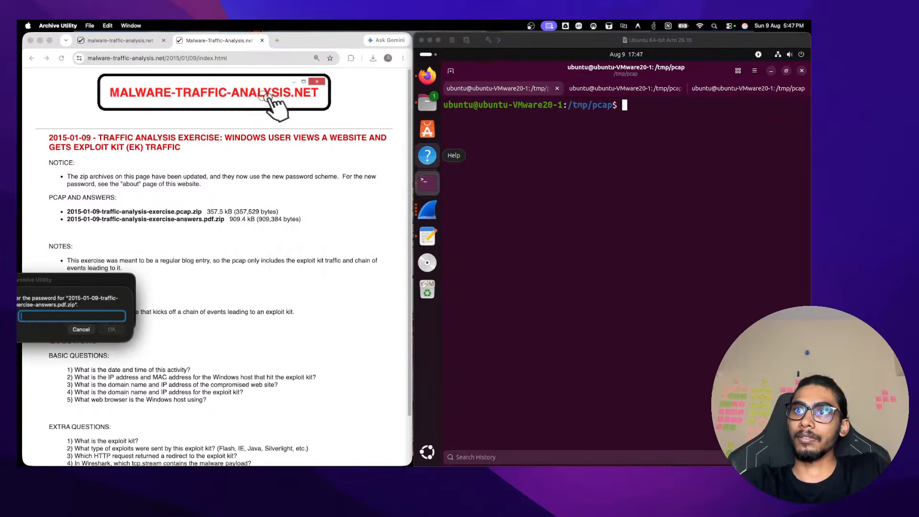
{"action": "left_click", "coordinate": [78, 331]}
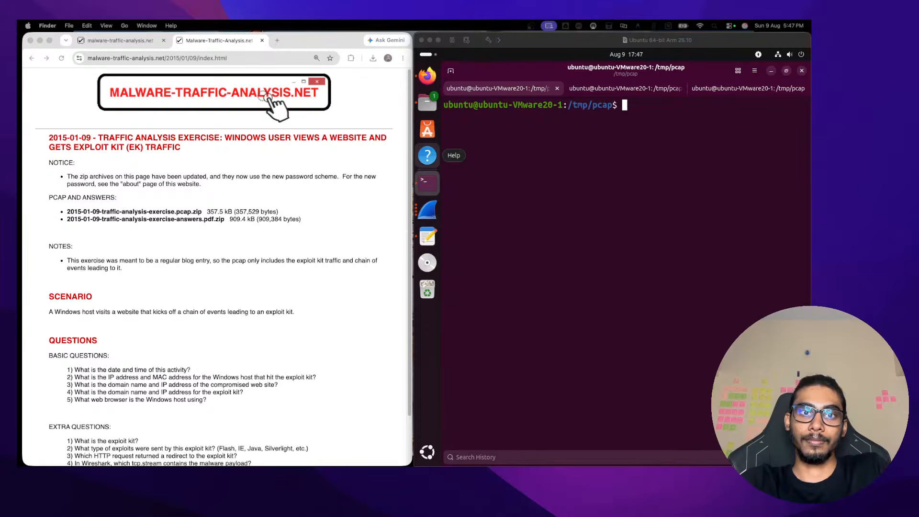
{"action": "left_click_drag", "start_coordinate": [19, 378], "coordinate": [197, 34]}
{"action": "left_click_drag", "start_coordinate": [265, 42], "coordinate": [283, 110]}
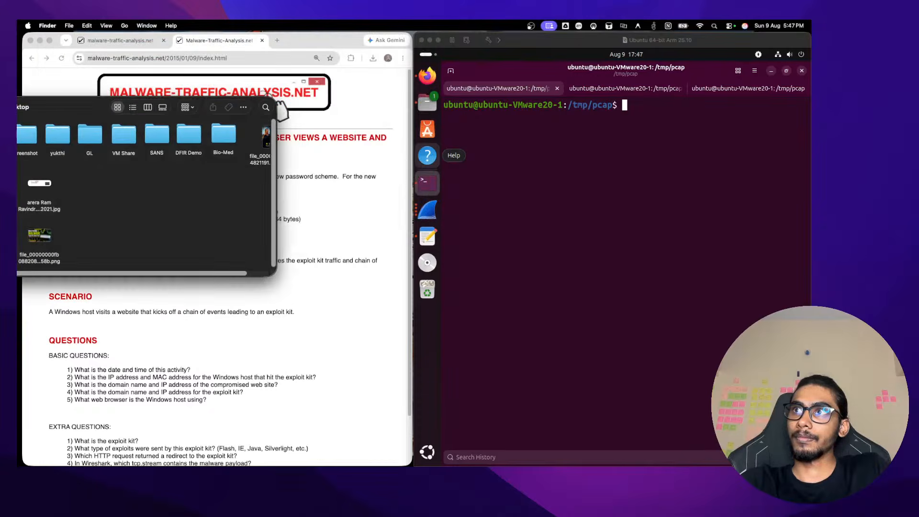
{"action": "left_click_drag", "start_coordinate": [99, 105], "coordinate": [33, 140]}
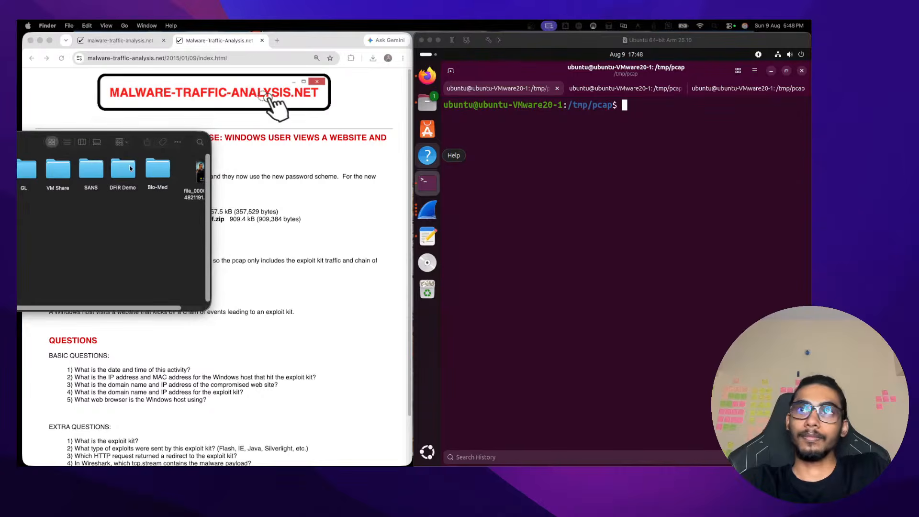
{"action": "left_click", "coordinate": [178, 142]}
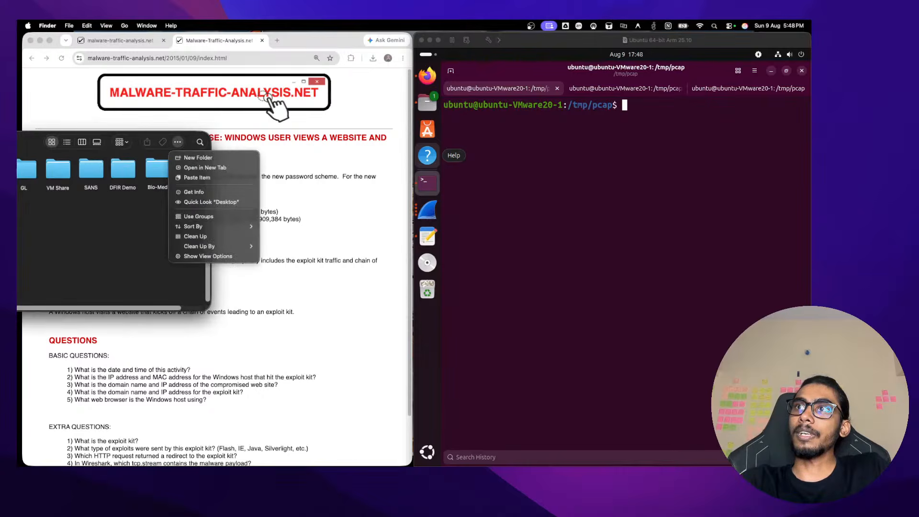
{"action": "key", "text": "Escape"}
{"action": "key", "text": "super+w"}
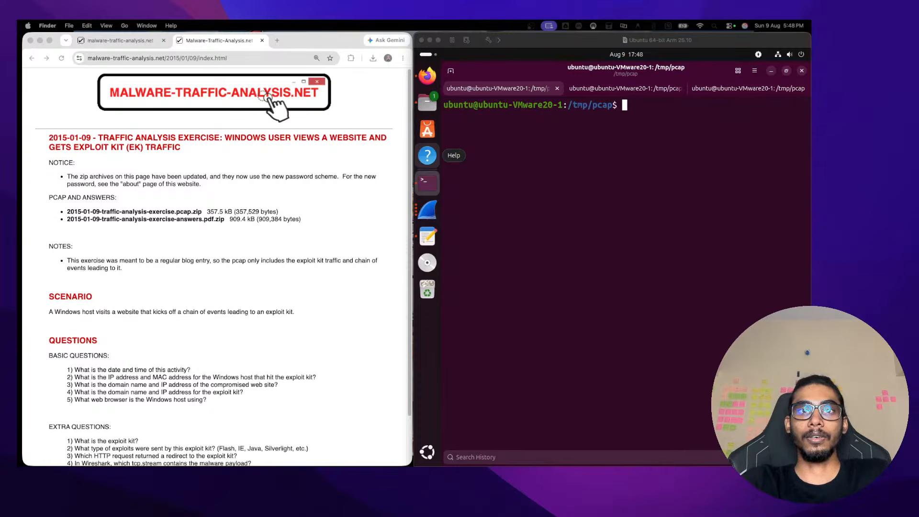
{"action": "mouse_move", "coordinate": [743, 468]}
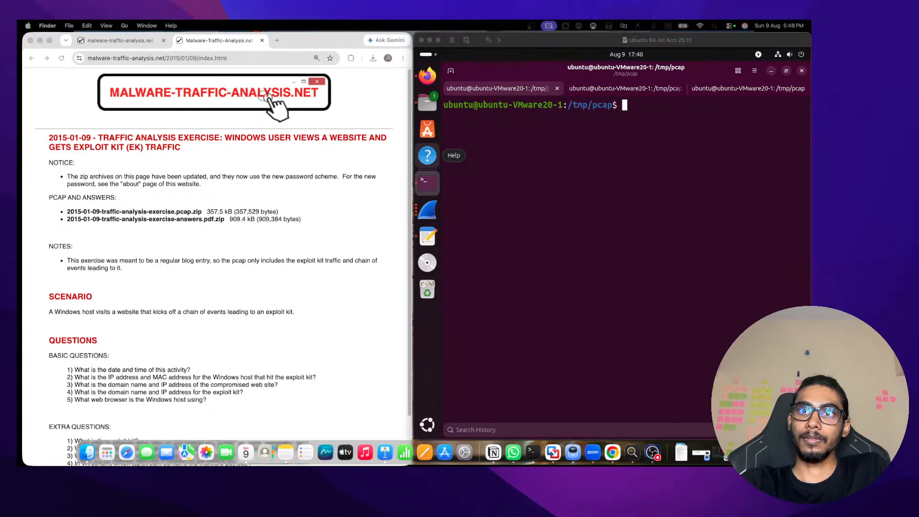
Open Notes and copy the five basic and six extra questions from the exercise page
{"action": "left_click", "coordinate": [286, 453]}
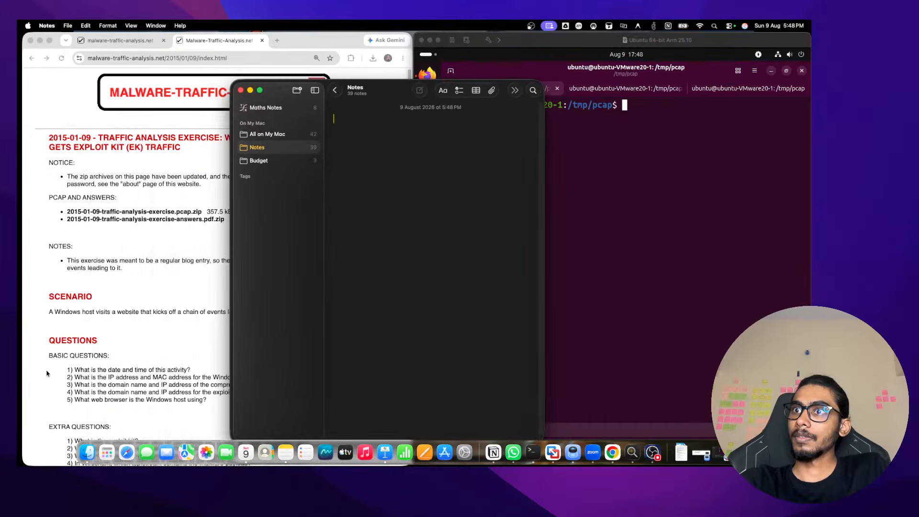
{"action": "left_click", "coordinate": [47, 374]}
{"action": "left_click_drag", "start_coordinate": [65, 368], "coordinate": [193, 416]}
{"action": "scroll", "coordinate": [193, 416], "scroll_direction": "down", "scroll_amount": 3}
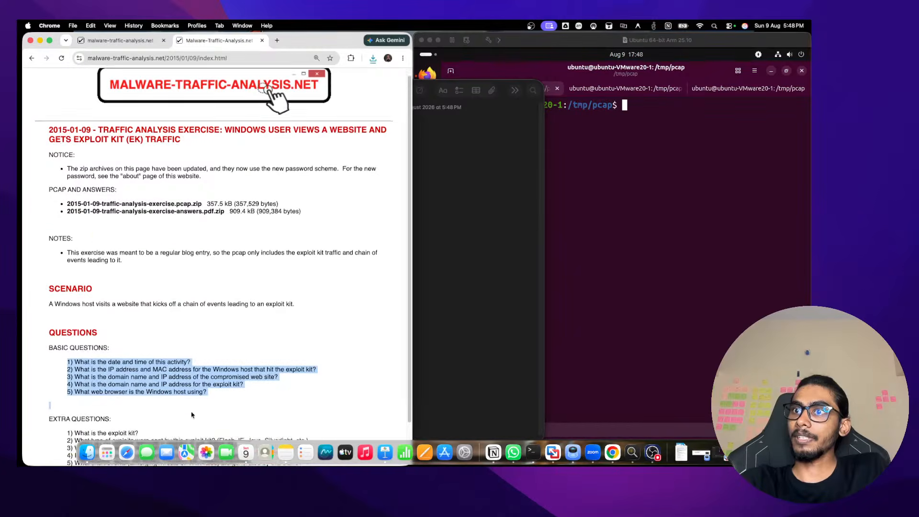
{"action": "left_click_drag", "start_coordinate": [45, 299], "coordinate": [238, 422]}
{"action": "key", "text": "super+c"}
Paste the questions into the new note, make it full screen, and return to the browser space
{"action": "left_click", "coordinate": [431, 189]}
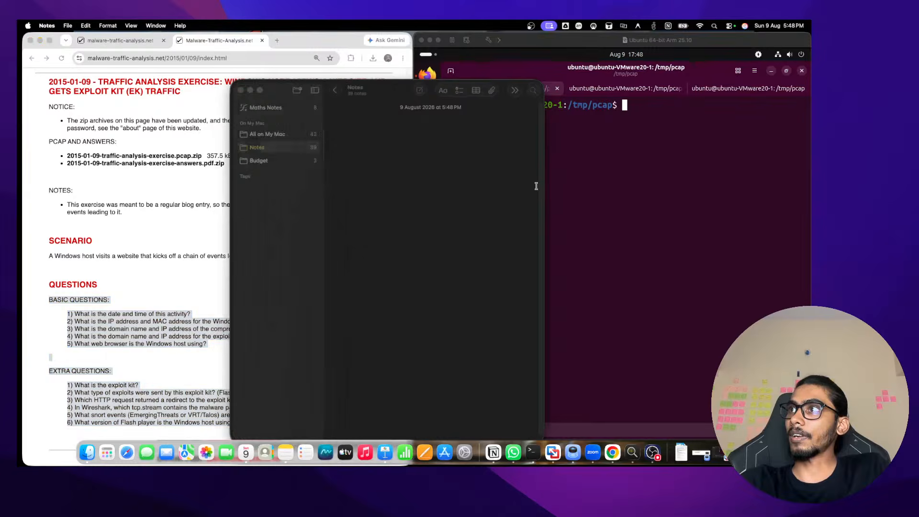
{"action": "key", "text": "super+v"}
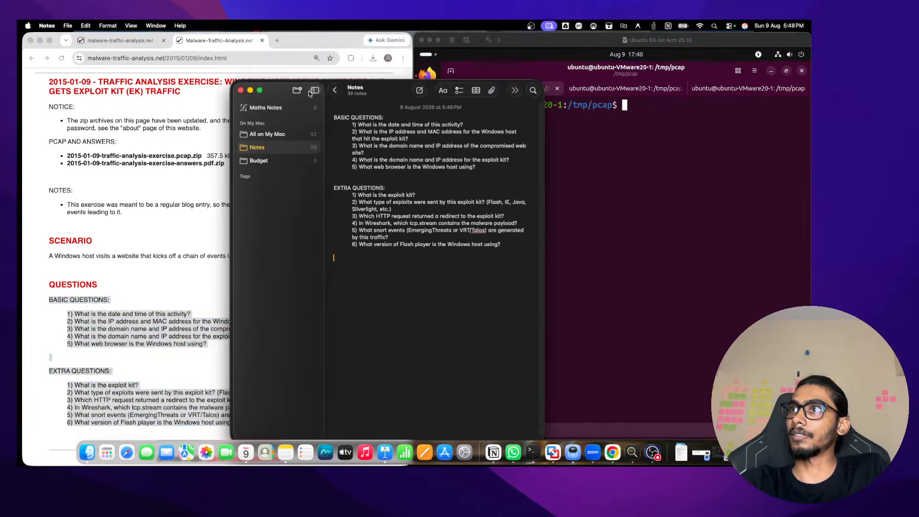
{"action": "left_click", "coordinate": [260, 90]}
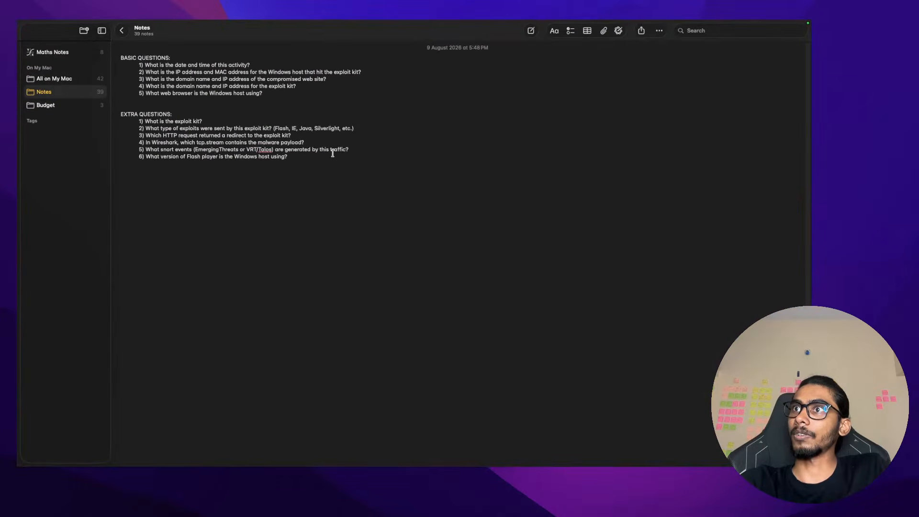
{"action": "key", "text": "ctrl+Left"}
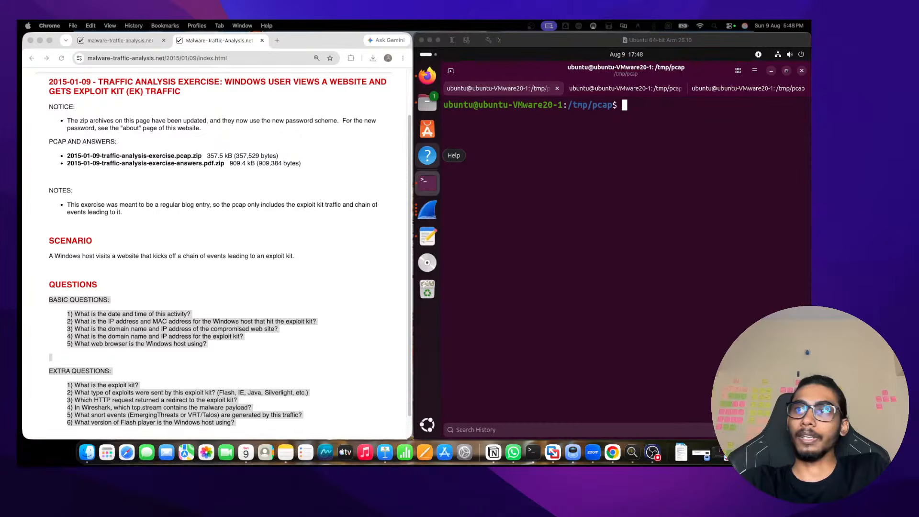
{"action": "left_click", "coordinate": [740, 320]}
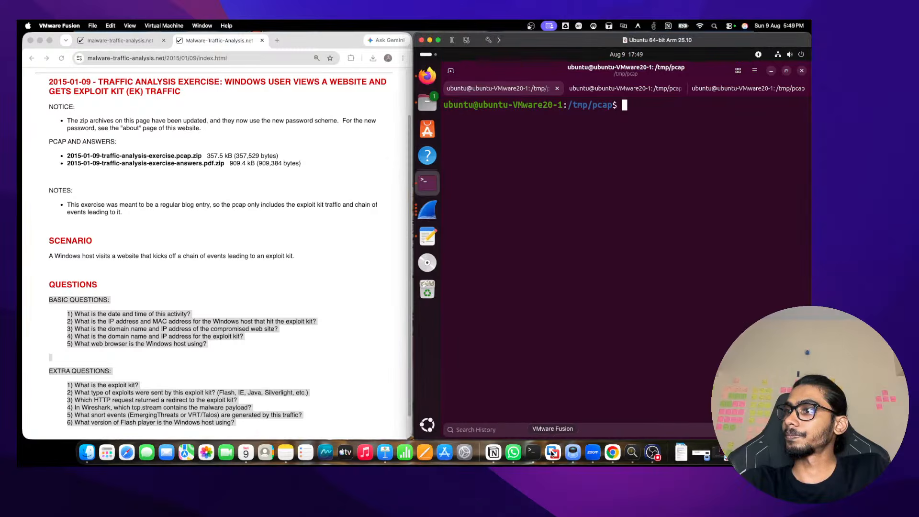
{"action": "key", "text": "super+space"}
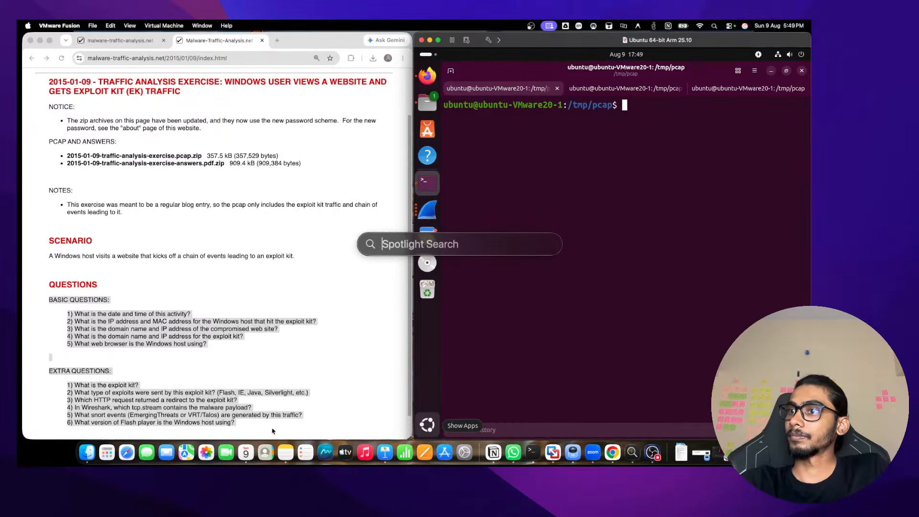
{"action": "left_click", "coordinate": [286, 442]}
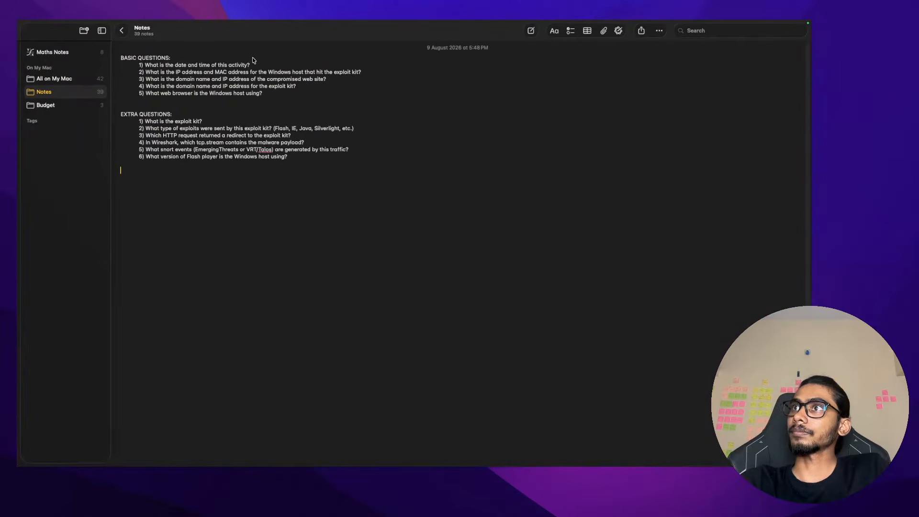
{"action": "left_click_drag", "start_coordinate": [253, 63], "coordinate": [145, 67]}
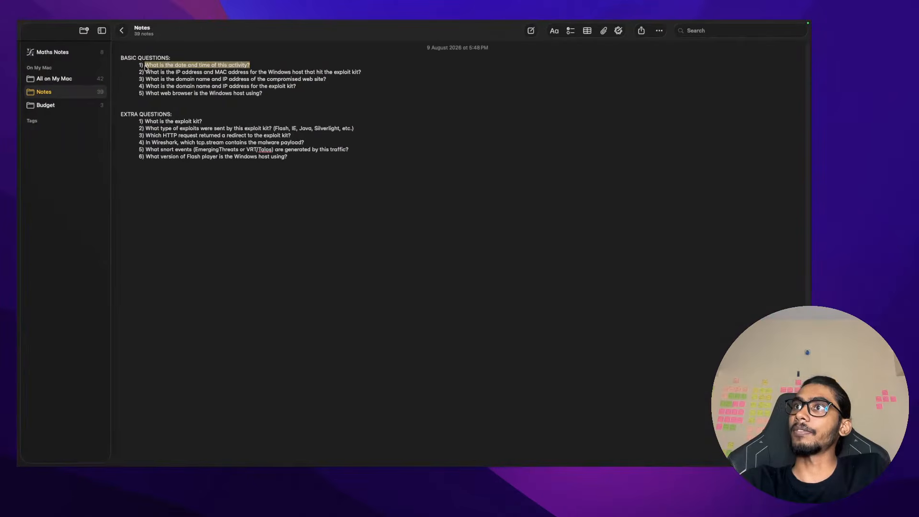
{"action": "left_click", "coordinate": [146, 67]}
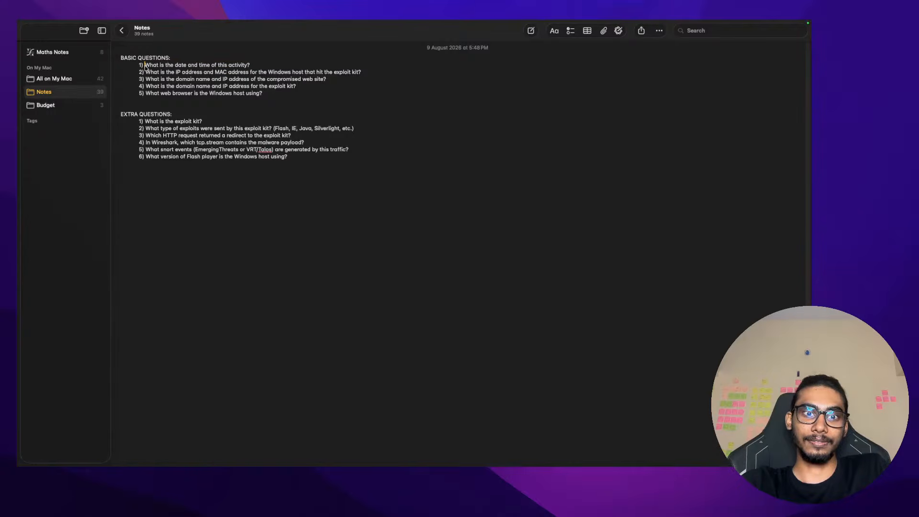
{"action": "key", "text": "ctrl+Right"}
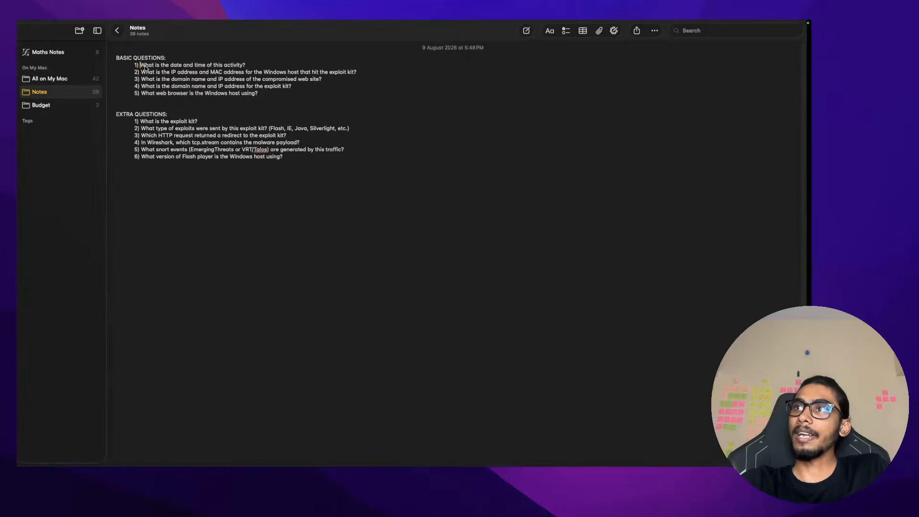
Clear the terminal, enlarge the VM window, and recall the earlier tshark field-extraction command
{"action": "type", "text": "clear"}
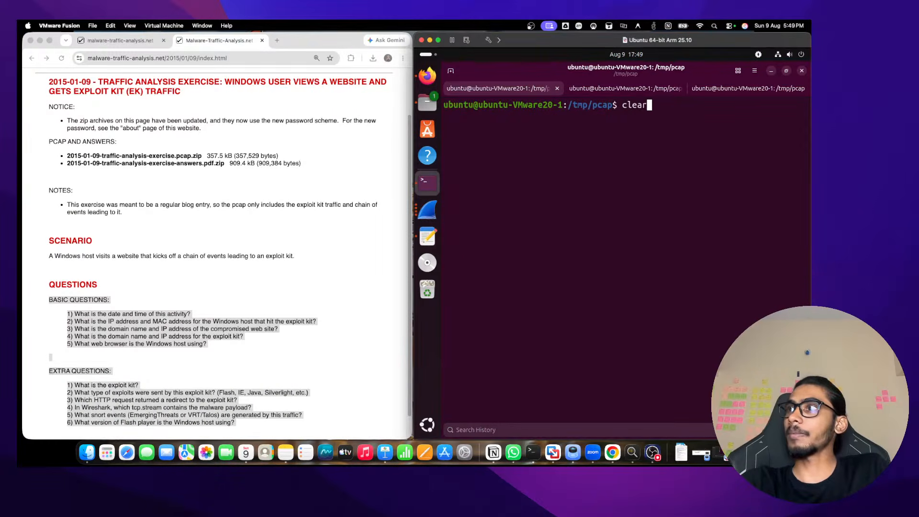
{"action": "key", "text": "Return"}
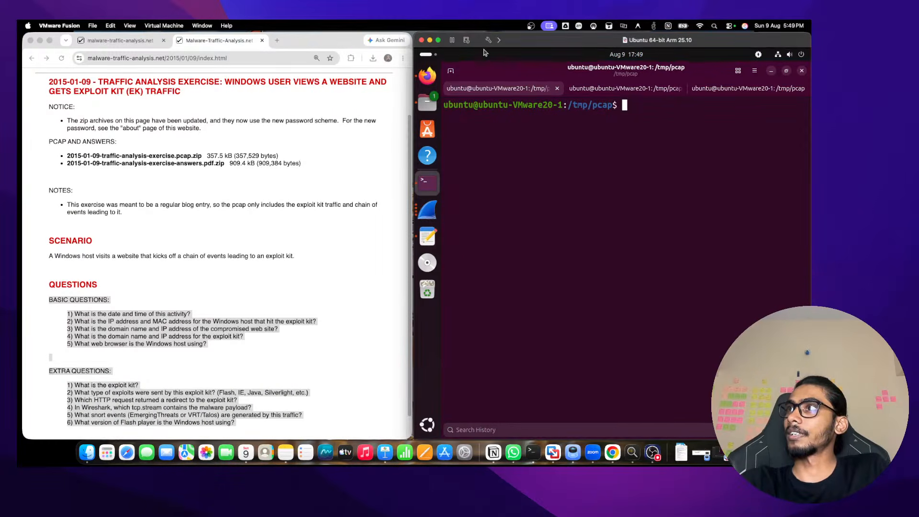
{"action": "left_click", "coordinate": [438, 40]}
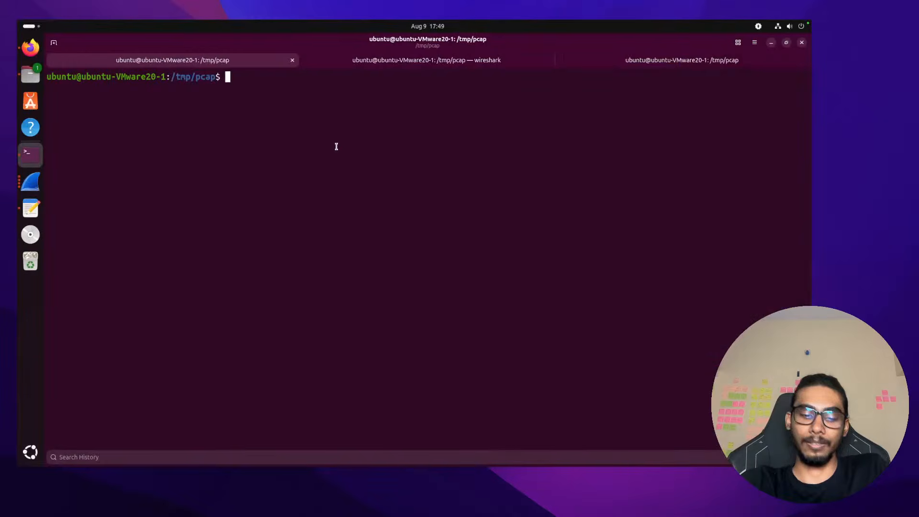
{"action": "key", "text": "Up"}
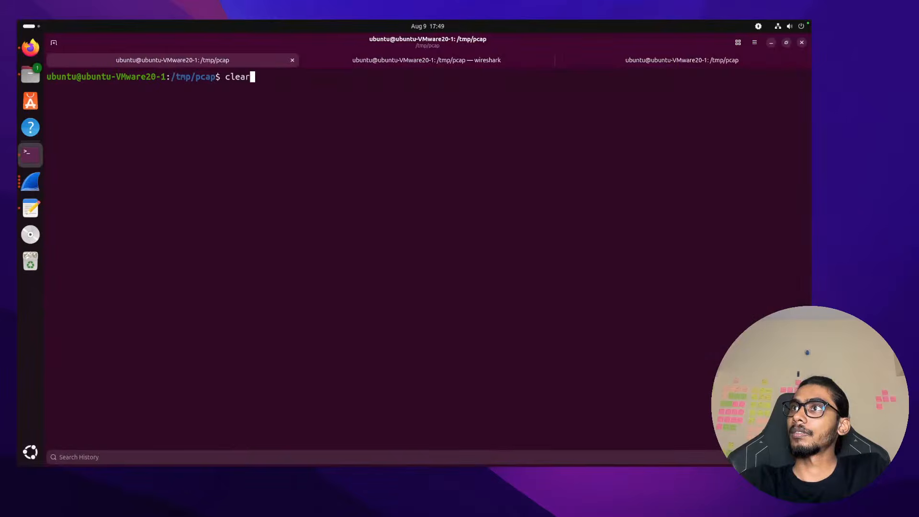
{"action": "key", "text": "Up"}
Delete the old 2014 capture file name from the tshark -r argument
{"action": "key", "text": "ctrl+Left"}
{"action": "key", "text": "ctrl+Left"}
{"action": "key", "text": "ctrl+Left"}
{"action": "key", "text": "ctrl+Left"}
{"action": "key", "text": "ctrl+Left"}
{"action": "key", "text": "ctrl+Left"}
{"action": "key", "text": "ctrl+Left"}
{"action": "key", "text": "ctrl+Left"}
{"action": "key", "text": "ctrl+Left"}
{"action": "key", "text": "ctrl+Left"}
{"action": "key", "text": "ctrl+Left"}
{"action": "key", "text": "ctrl+Left"}
{"action": "key", "text": "ctrl+Left"}
{"action": "key", "text": "ctrl+Left"}
{"action": "key", "text": "ctrl+Left"}
{"action": "key", "text": "ctrl+Left"}
{"action": "key", "text": "ctrl+Left"}
{"action": "key", "text": "ctrl+Left"}
{"action": "key", "text": "ctrl+Left"}
{"action": "key", "text": "ctrl+Left"}
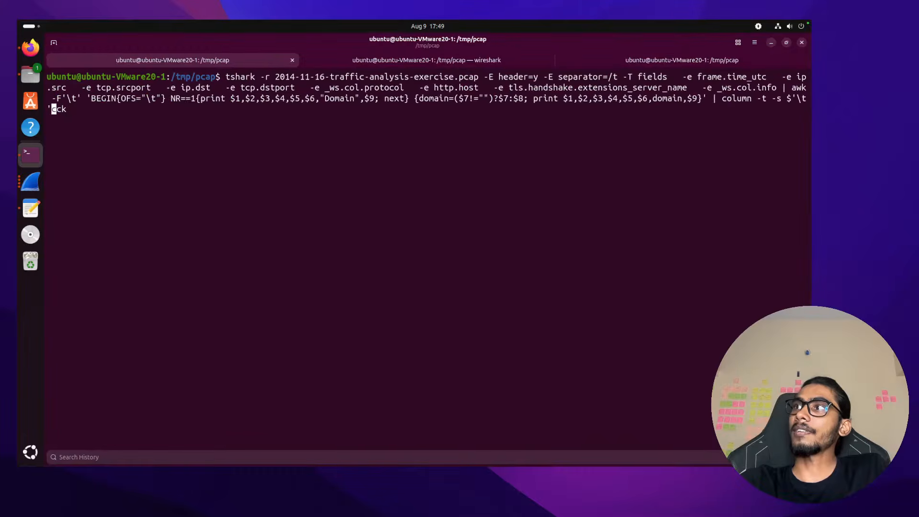
{"action": "key", "text": "ctrl+Left"}
{"action": "key", "text": "ctrl+Left"}
{"action": "key", "text": "ctrl+Left"}
{"action": "key", "text": "ctrl+Left"}
{"action": "key", "text": "ctrl+Left"}
{"action": "key", "text": "ctrl+Left"}
{"action": "key", "text": "ctrl+Left"}
{"action": "key", "text": "ctrl+Left"}
{"action": "key", "text": "ctrl+Left"}
{"action": "key", "text": "ctrl+Left"}
{"action": "key", "text": "ctrl+Left"}
{"action": "key", "text": "ctrl+Left"}
{"action": "key", "text": "ctrl+Left"}
{"action": "key", "text": "ctrl+Left"}
{"action": "key", "text": "ctrl+Left"}
{"action": "key", "text": "ctrl+Left"}
{"action": "key", "text": "ctrl+Left"}
{"action": "key", "text": "ctrl+Left"}
{"action": "key", "text": "ctrl+Left"}
{"action": "key", "text": "ctrl+Left"}
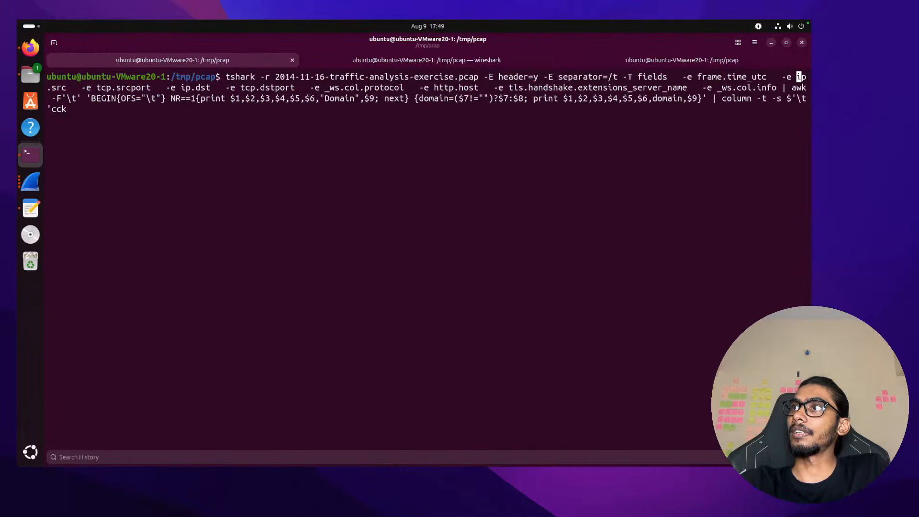
{"action": "key", "text": "Right"}
{"action": "key", "text": "Right"}
{"action": "key", "text": "Right"}
{"action": "key", "text": "Right"}
{"action": "key", "text": "Right"}
{"action": "key", "text": "Right"}
{"action": "key", "text": "Right"}
{"action": "key", "text": "Right"}
{"action": "key", "text": "Right"}
{"action": "key", "text": "Right"}
{"action": "key", "text": "Right"}
{"action": "key", "text": "Right"}
{"action": "key", "text": "Right"}
{"action": "key", "text": "Right"}
{"action": "key", "text": "Right"}
{"action": "key", "text": "Right"}
{"action": "key", "text": "Right"}
{"action": "key", "text": "Right"}
{"action": "key", "text": "Right"}
{"action": "key", "text": "Right"}
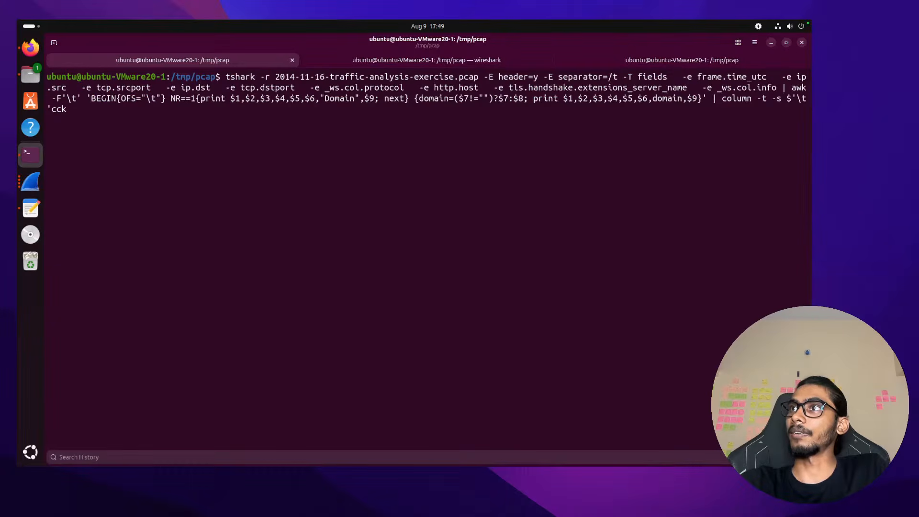
{"action": "key", "text": "Right"}
{"action": "key", "text": "Right"}
{"action": "key", "text": "Right"}
{"action": "key", "text": "Right"}
{"action": "key", "text": "Right"}
{"action": "key", "text": "Right"}
{"action": "key", "text": "Right"}
{"action": "key", "text": "Right"}
{"action": "key", "text": "Right"}
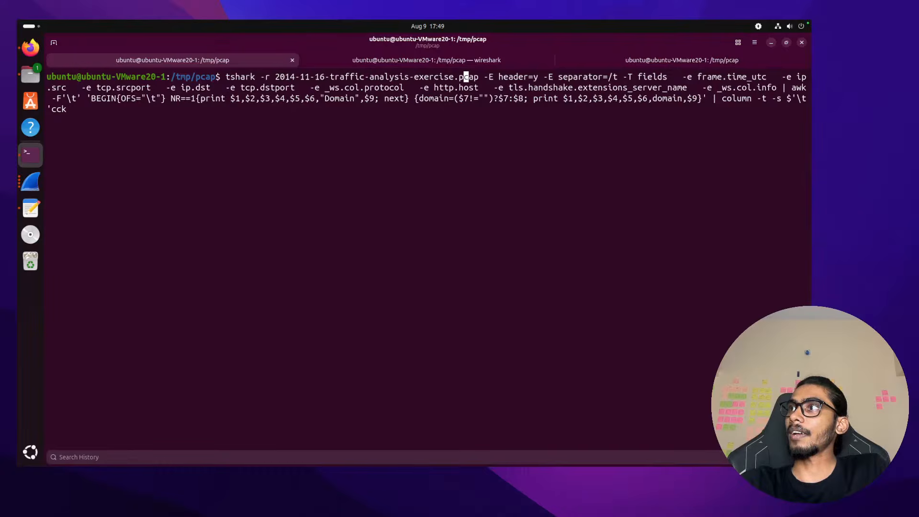
{"action": "triple_click", "coordinate": [424, 81]}
{"action": "left_click", "coordinate": [489, 74]}
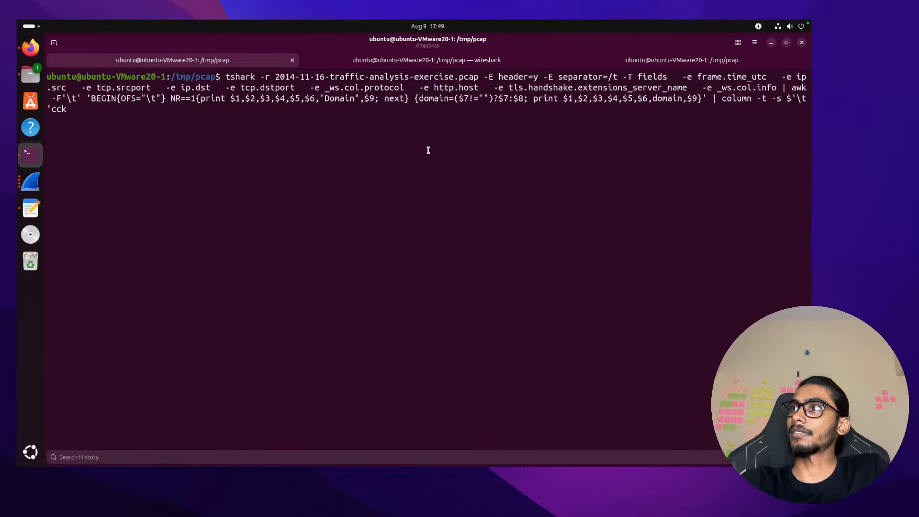
{"action": "key", "text": "Left"}
{"action": "key", "text": "Left"}
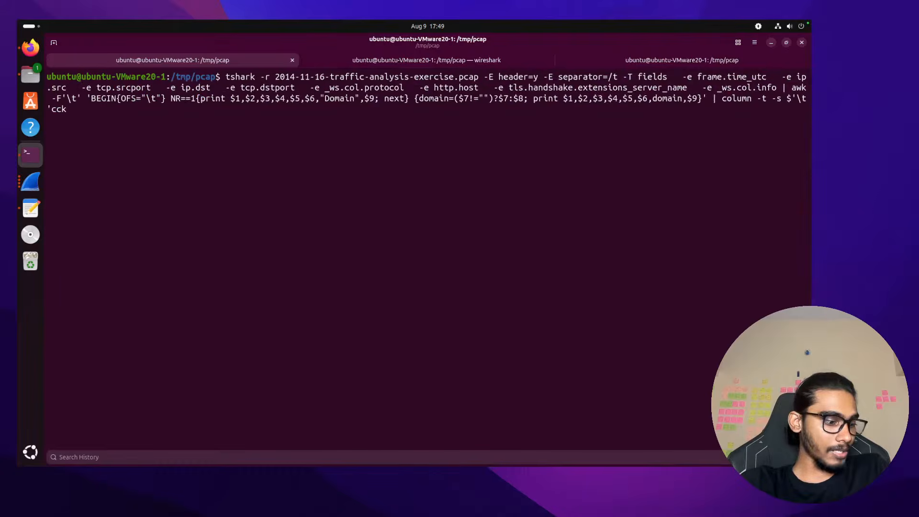
{"action": "key", "text": "BackSpace"}
{"action": "key", "text": "BackSpace"}
{"action": "key", "text": "BackSpace"}
{"action": "key", "text": "BackSpace"}
{"action": "key", "text": "BackSpace"}
{"action": "key", "text": "BackSpace"}
{"action": "key", "text": "BackSpace"}
{"action": "key", "text": "BackSpace"}
{"action": "key", "text": "BackSpace"}
{"action": "key", "text": "BackSpace"}
{"action": "key", "text": "BackSpace"}
{"action": "key", "text": "BackSpace"}
{"action": "key", "text": "BackSpace"}
{"action": "key", "text": "BackSpace"}
{"action": "key", "text": "BackSpace"}
{"action": "key", "text": "BackSpace"}
{"action": "key", "text": "BackSpace"}
{"action": "key", "text": "BackSpace"}
{"action": "key", "text": "BackSpace"}
{"action": "key", "text": "BackSpace"}
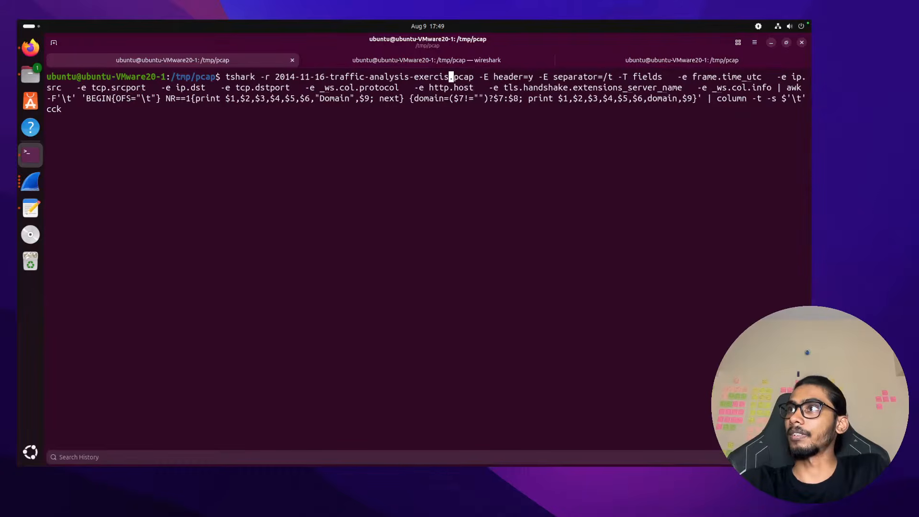
{"action": "key", "text": "BackSpace"}
{"action": "key", "text": "BackSpace"}
{"action": "key", "text": "BackSpace"}
{"action": "key", "text": "BackSpace"}
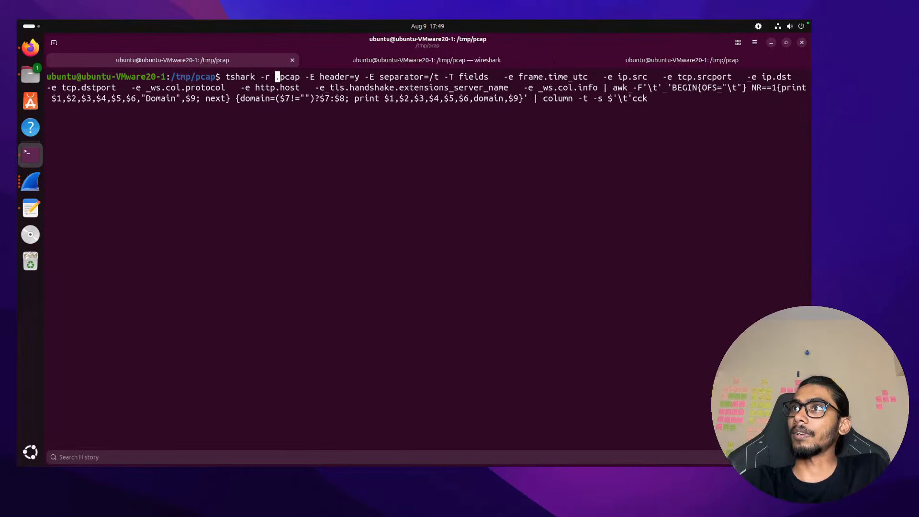
{"action": "key", "text": "Right"}
{"action": "key", "text": "Right"}
{"action": "key", "text": "Right"}
{"action": "key", "text": "Right"}
{"action": "key", "text": "Right"}
{"action": "key", "text": "BackSpace"}
{"action": "key", "text": "BackSpace"}
{"action": "key", "text": "BackSpace"}
{"action": "key", "text": "BackSpace"}
{"action": "key", "text": "BackSpace"}
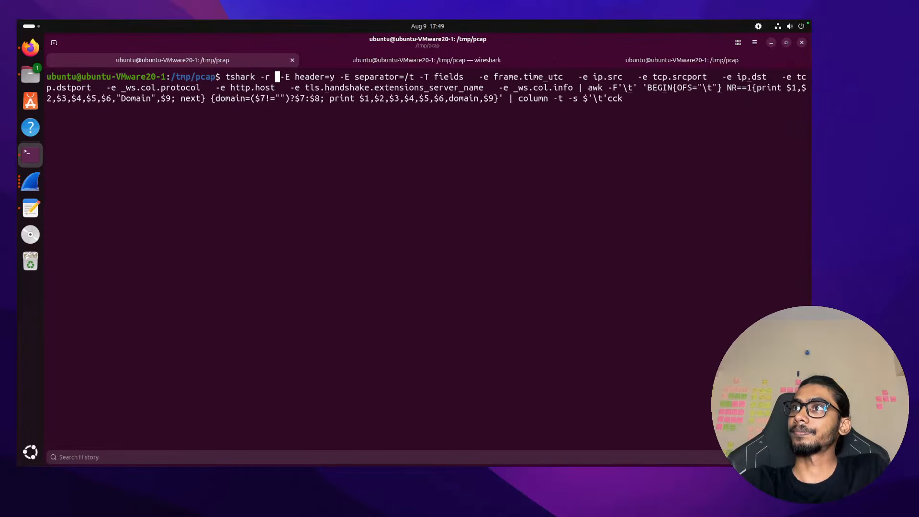
{"action": "type", "text": "2"}
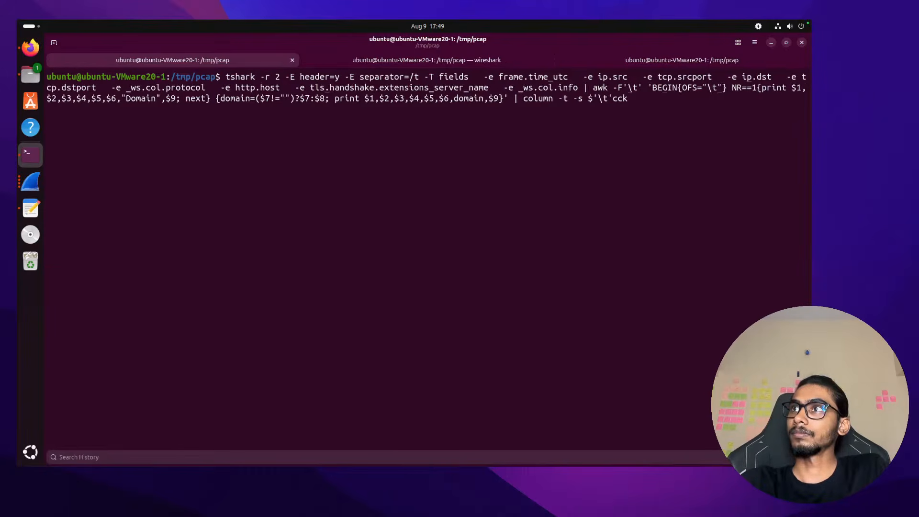
{"action": "key", "text": "BackSpace"}
{"action": "type", "text": "m"}
{"action": "key", "text": "BackSpace"}
{"action": "type", "text": "t"}
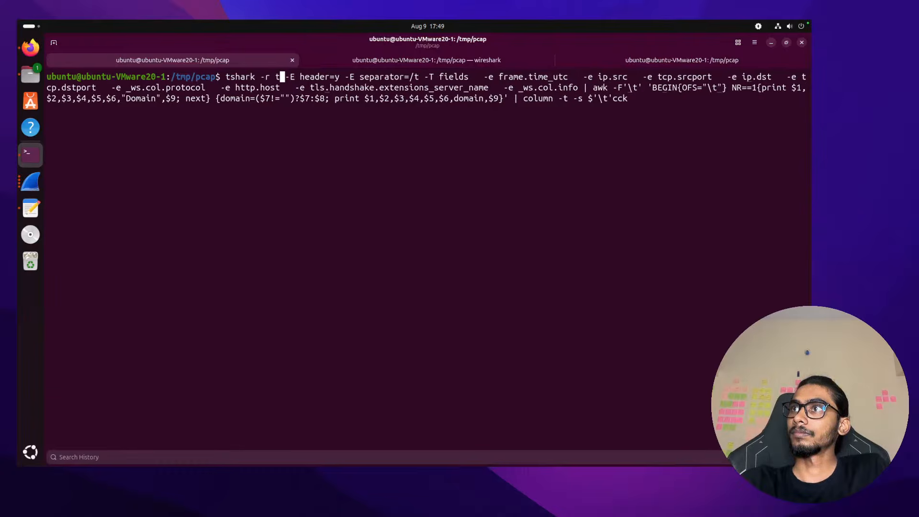
{"action": "key", "text": "BackSpace"}
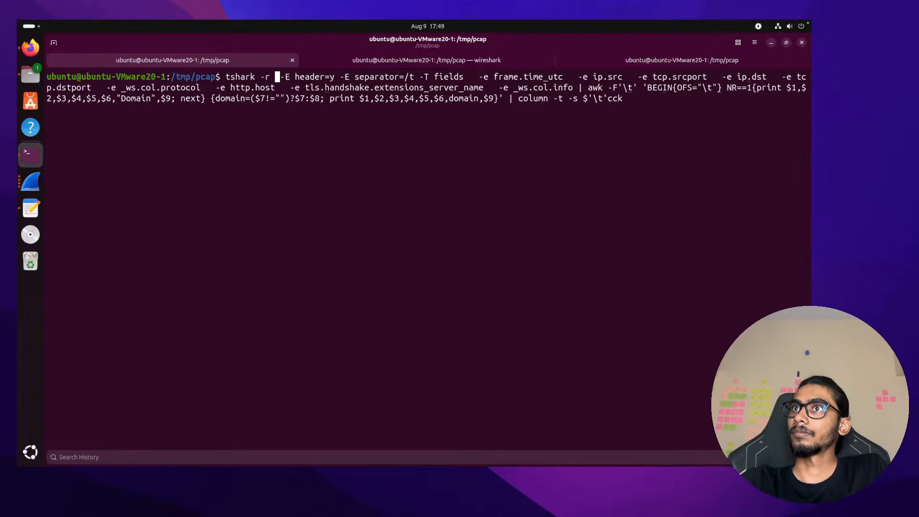
Fill in 2015-01-09-traffic-analysis-exercise.pcap as the capture file using tab completion
{"action": "left_click", "coordinate": [23, 73]}
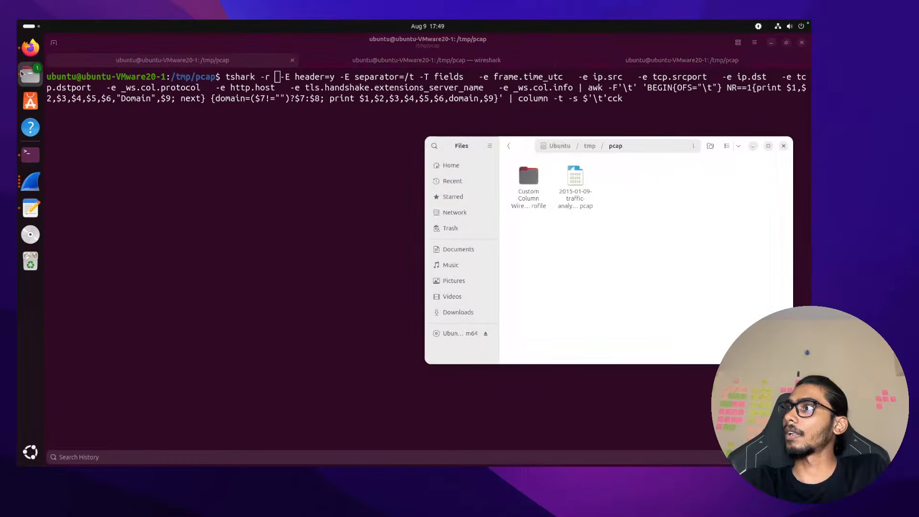
{"action": "left_click", "coordinate": [332, 194]}
{"action": "type", "text": "20"}
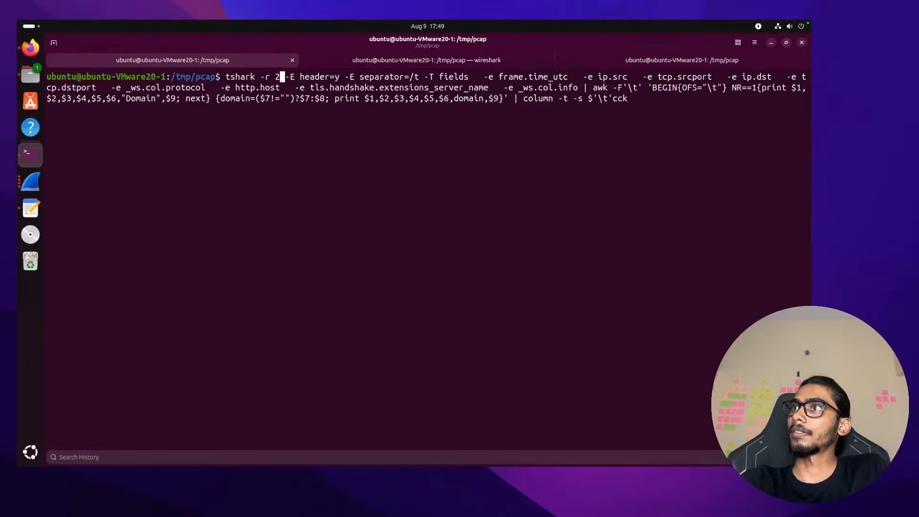
{"action": "key", "text": "Tab"}
Run the tshark summary on the 2015-01-09 capture and review the packets at smaller text size
{"action": "key", "text": "Return"}
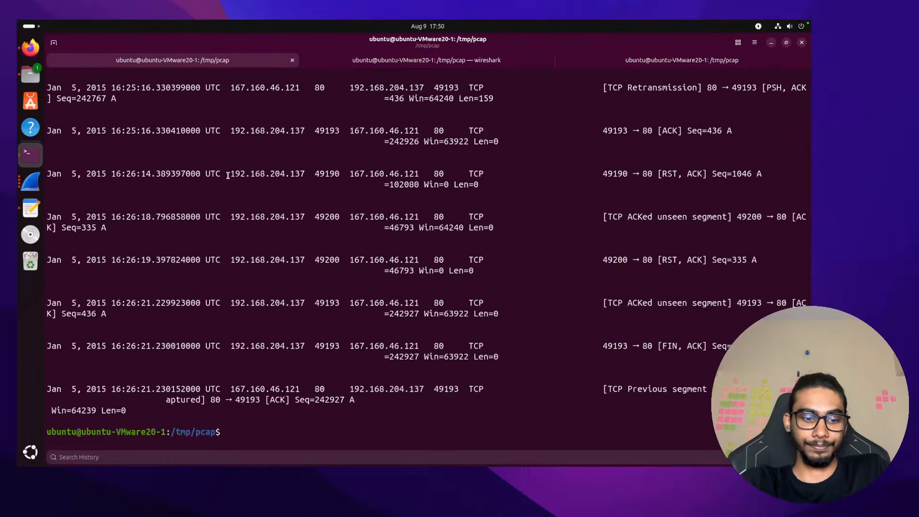
{"action": "key", "text": "super"}
{"action": "left_click", "coordinate": [213, 389]}
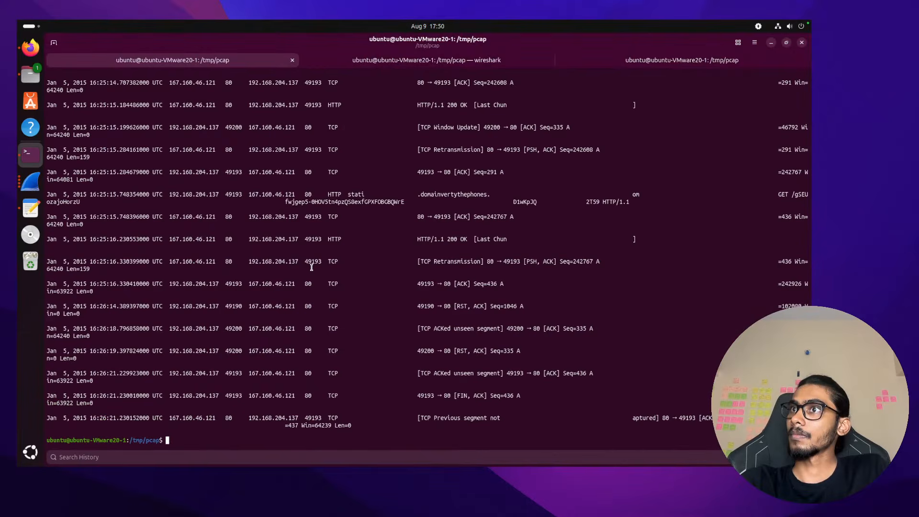
{"action": "key", "text": "ctrl+minus"}
{"action": "key", "text": "ctrl+minus"}
{"action": "scroll", "coordinate": [226, 217], "scroll_direction": "up", "scroll_amount": 5}
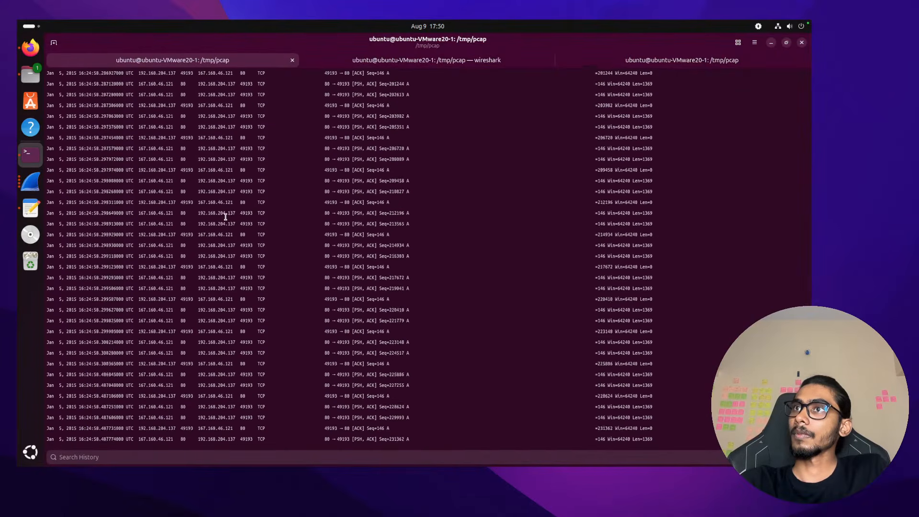
{"action": "scroll", "coordinate": [226, 217], "scroll_direction": "up", "scroll_amount": 15}
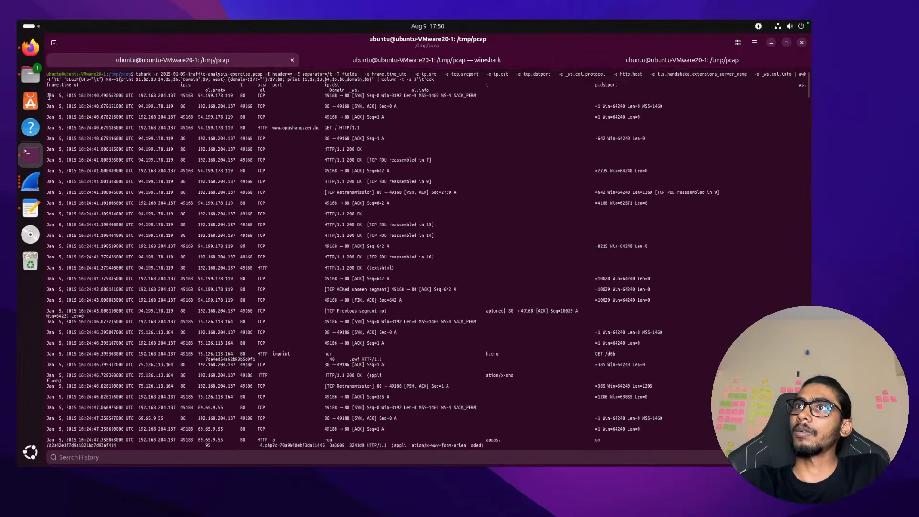
{"action": "left_click_drag", "start_coordinate": [47, 95], "coordinate": [124, 94]}
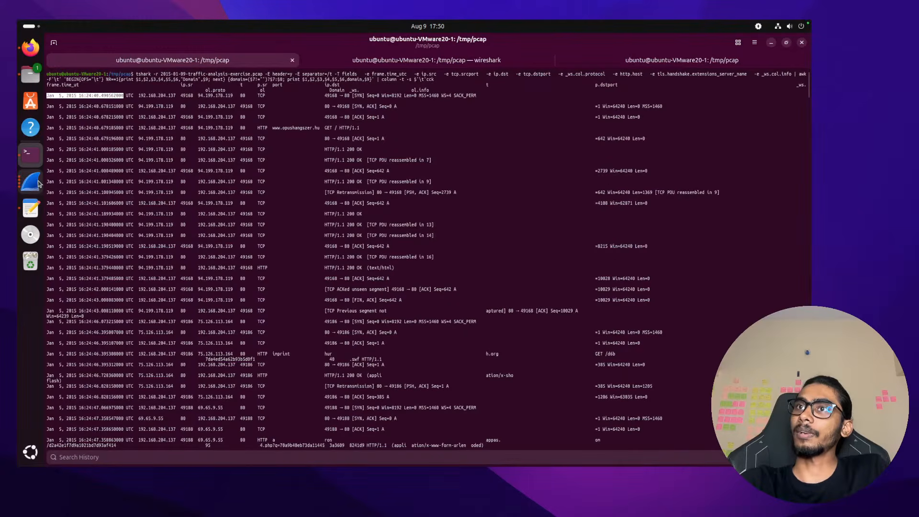
Quit the old Wireshark session from its dock menu
{"action": "left_click", "coordinate": [30, 182]}
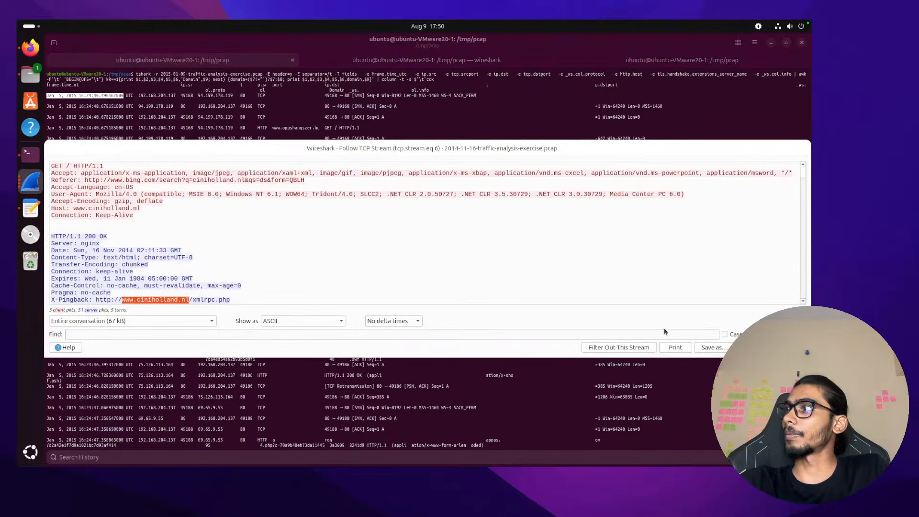
{"action": "key", "text": "alt+Tab"}
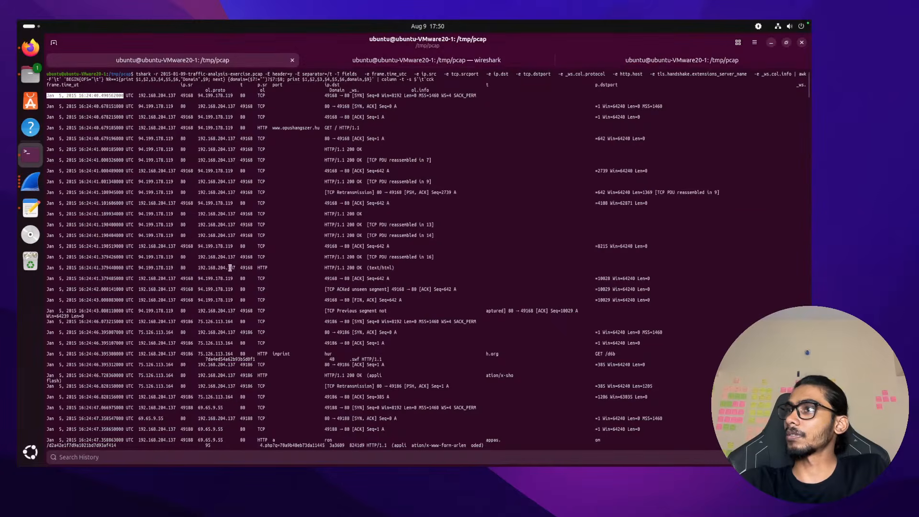
{"action": "left_click", "coordinate": [30, 182]}
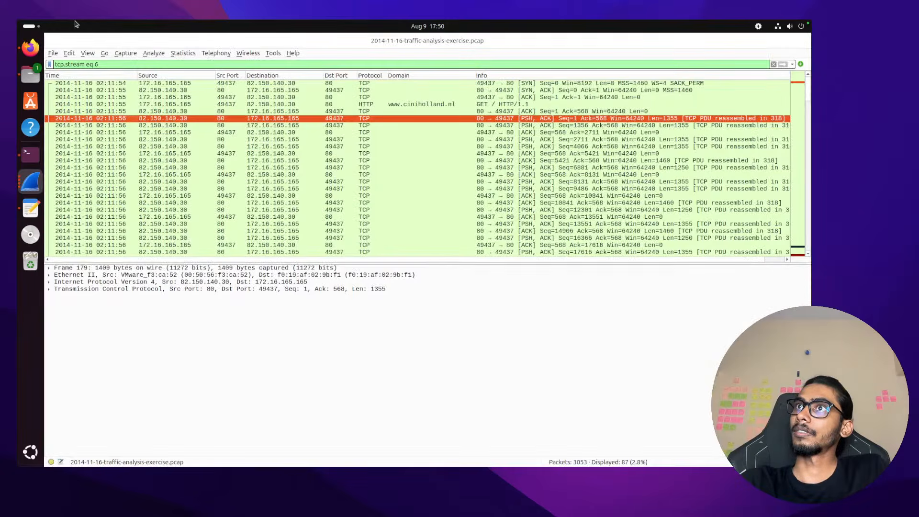
{"action": "right_click", "coordinate": [32, 181]}
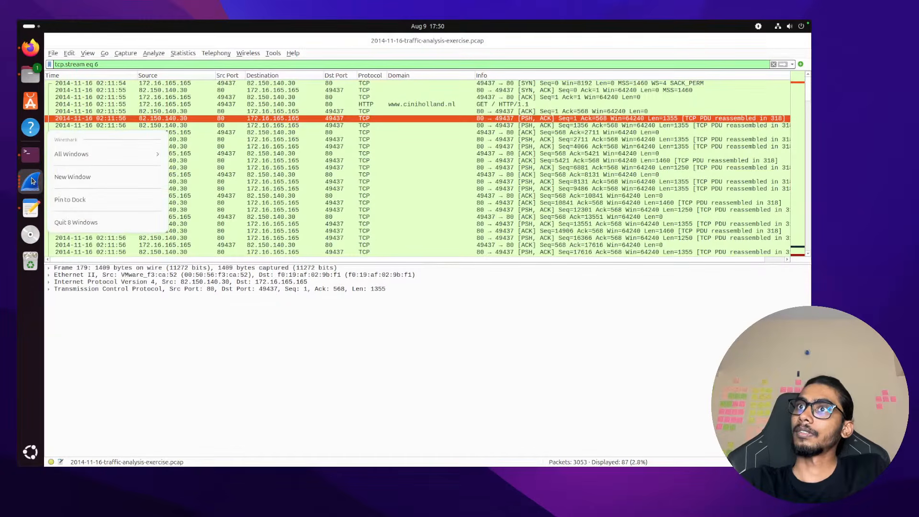
{"action": "left_click", "coordinate": [122, 218]}
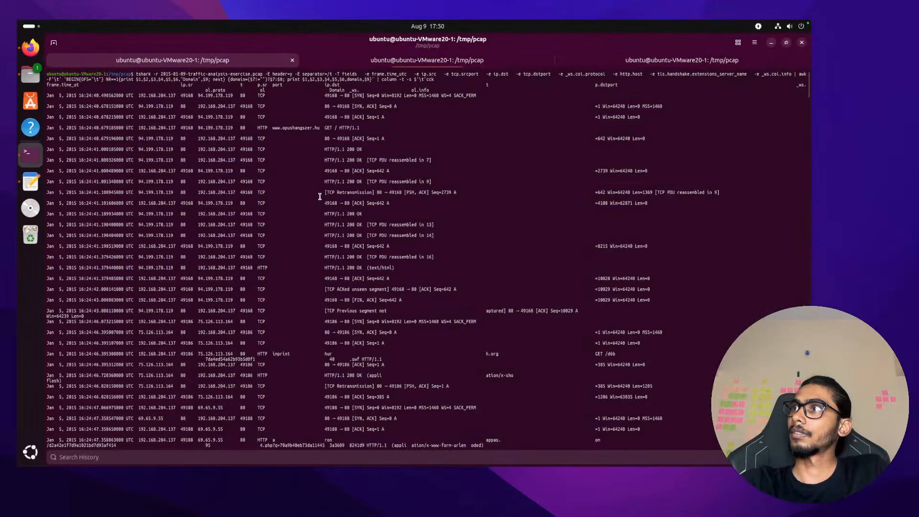
Close the md5sum terminal tab, clear the screen, and relaunch Wireshark from the terminal
{"action": "key", "text": "ctrl+Page_Up"}
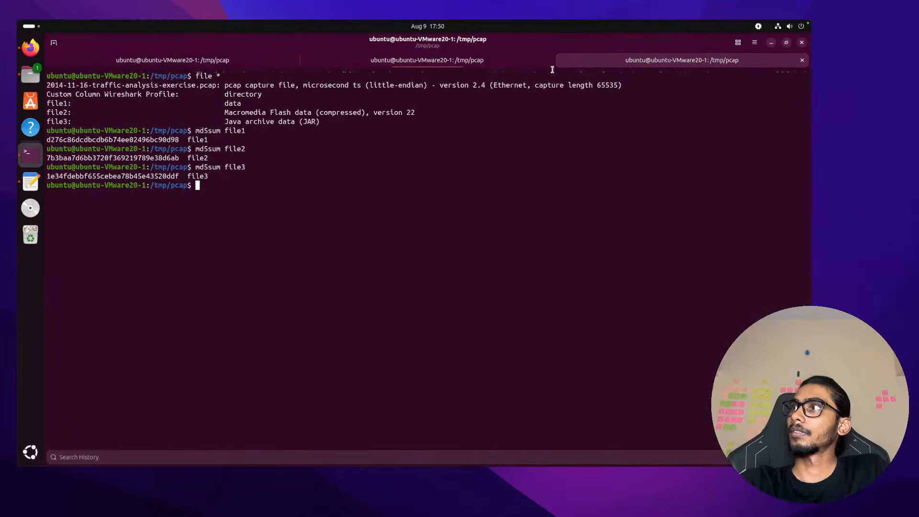
{"action": "left_click", "coordinate": [802, 60]}
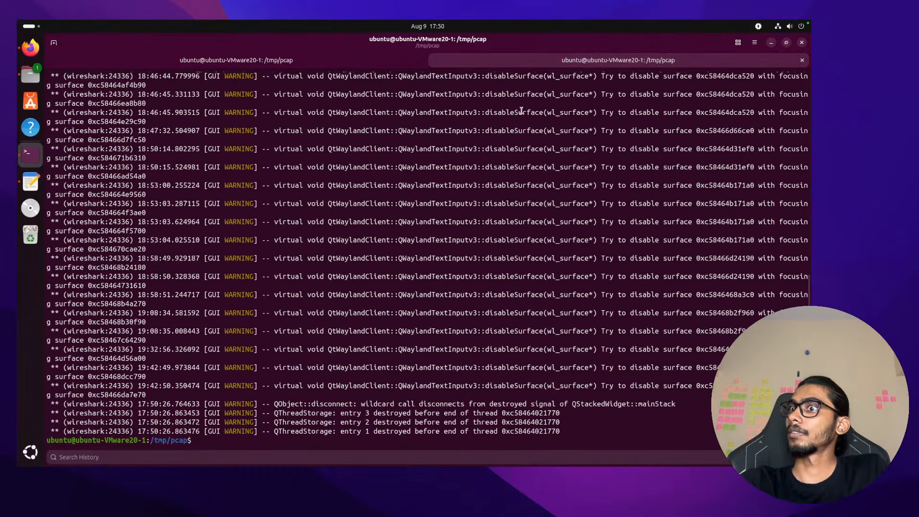
{"action": "type", "text": "c"}
{"action": "type", "text": "lear"}
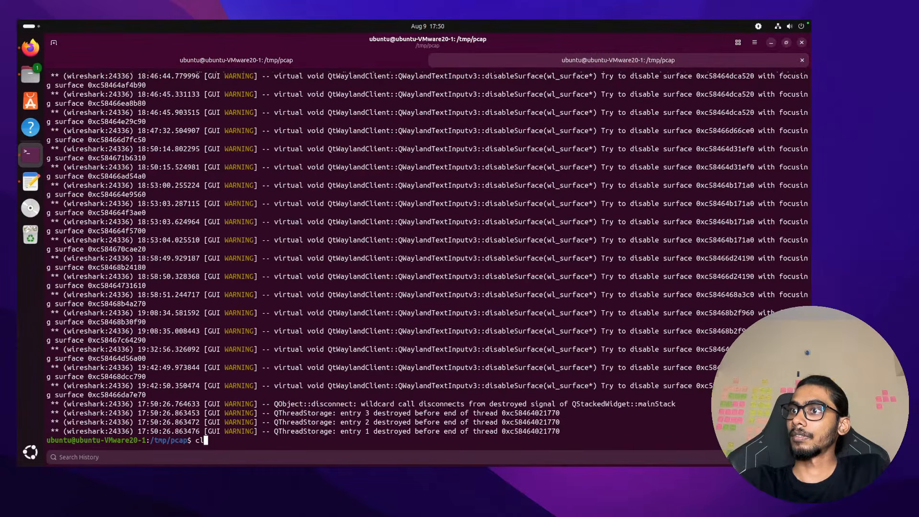
{"action": "key", "text": "Return"}
{"action": "type", "text": "wireshark"}
{"action": "key", "text": "Up"}
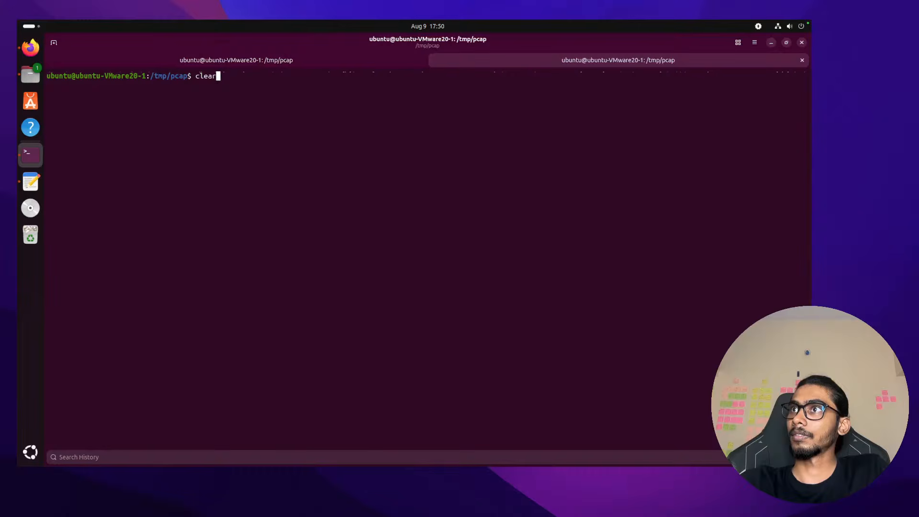
{"action": "key", "text": "Down"}
{"action": "key", "text": "Up"}
{"action": "key", "text": "Up"}
{"action": "key", "text": "Down"}
{"action": "key", "text": "Down"}
{"action": "key", "text": "Return"}
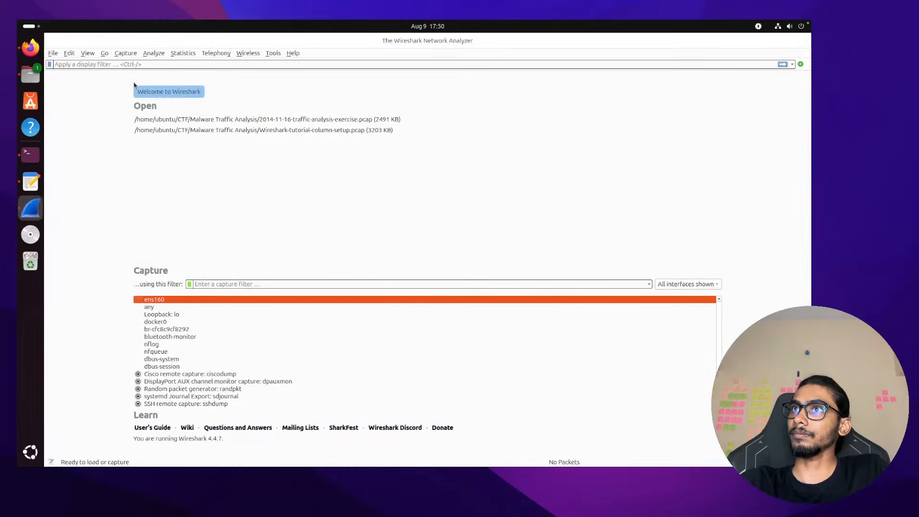
Bring up Wireshark's Open capture dialog and navigate to the root folder
{"action": "left_click", "coordinate": [52, 54]}
{"action": "left_click", "coordinate": [59, 66]}
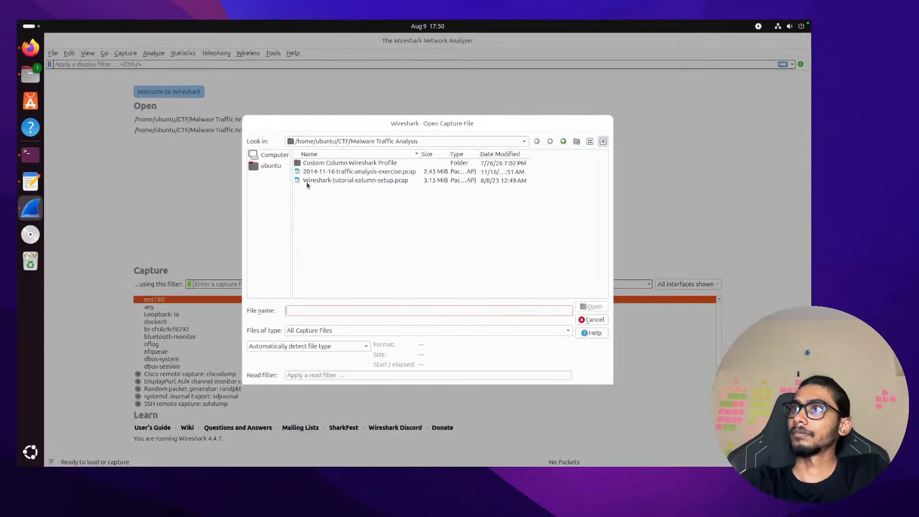
{"action": "left_click", "coordinate": [316, 141]}
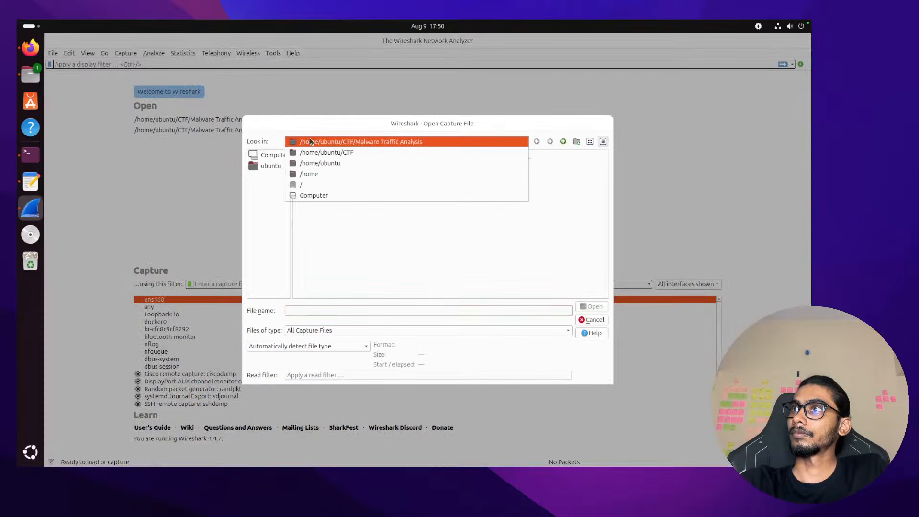
{"action": "left_click", "coordinate": [316, 142]}
{"action": "left_click", "coordinate": [316, 142]}
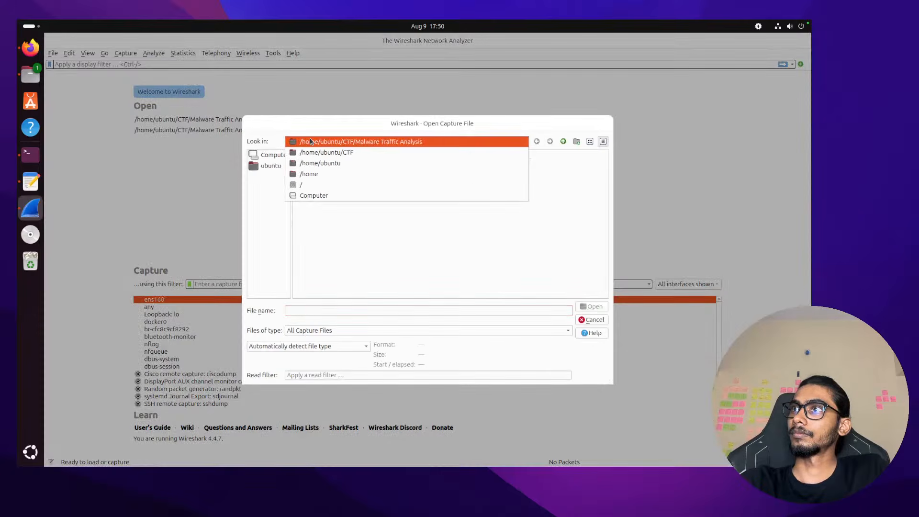
{"action": "left_click", "coordinate": [324, 184]}
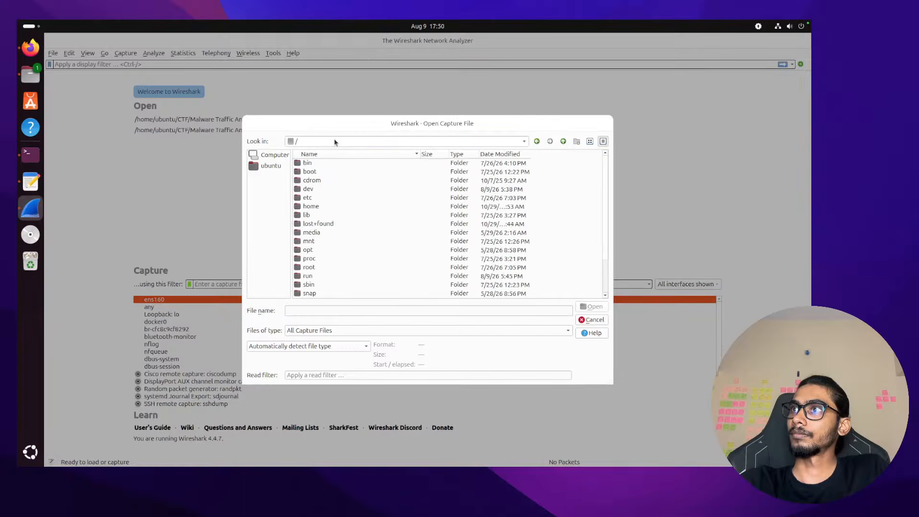
{"action": "left_click", "coordinate": [272, 167]}
{"action": "left_click", "coordinate": [352, 141]}
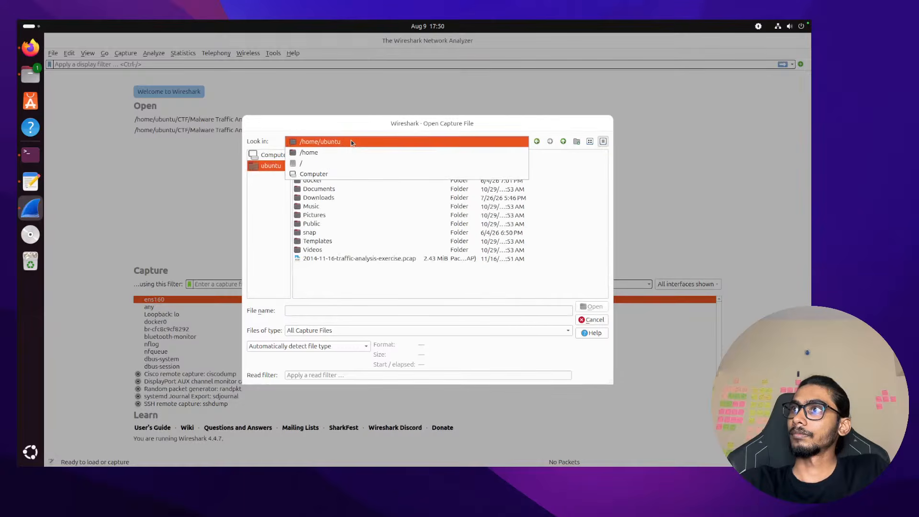
{"action": "left_click", "coordinate": [351, 142]}
{"action": "left_click", "coordinate": [351, 142]}
{"action": "key", "text": "Down"}
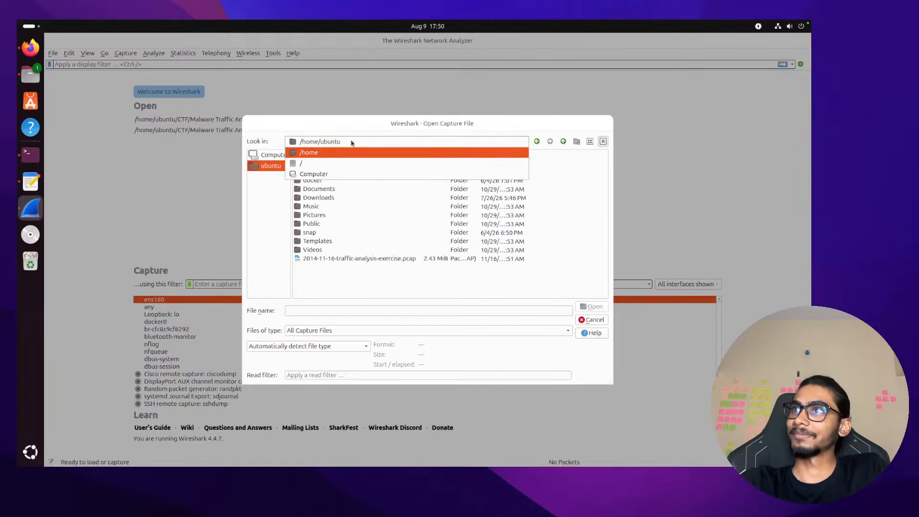
{"action": "left_click", "coordinate": [350, 161]}
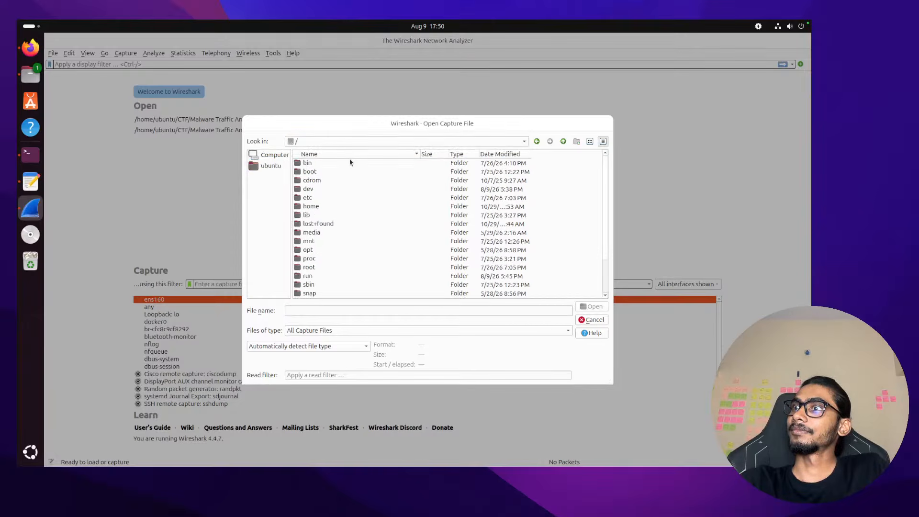
Open 2015-01-09-traffic-analysis-exercise.pcap from /tmp/pcap
{"action": "scroll", "coordinate": [367, 238], "scroll_direction": "down", "scroll_amount": 2}
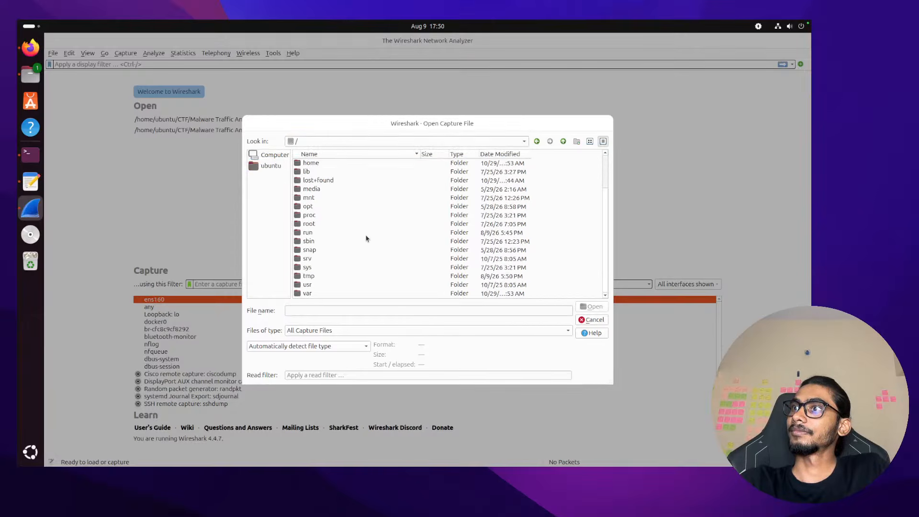
{"action": "double_click", "coordinate": [330, 276]}
{"action": "scroll", "coordinate": [338, 216], "scroll_direction": "down", "scroll_amount": 1}
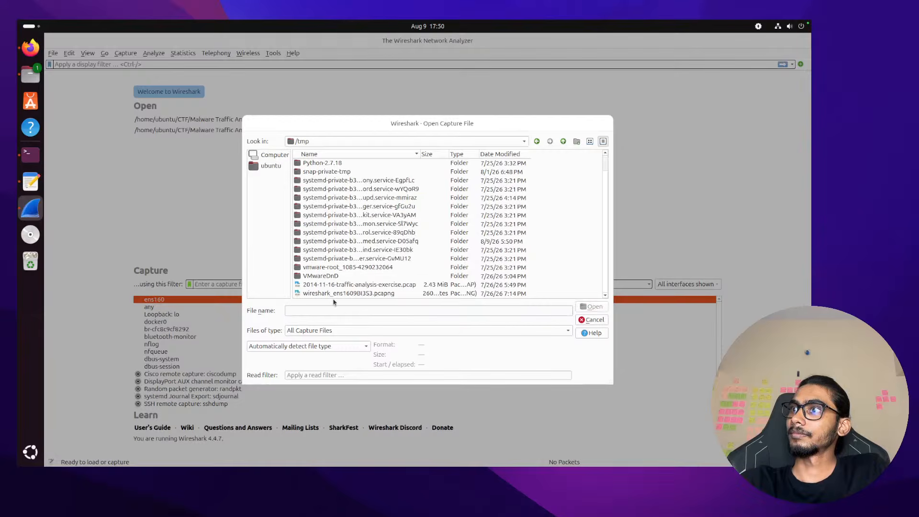
{"action": "scroll", "coordinate": [336, 230], "scroll_direction": "up", "scroll_amount": 1}
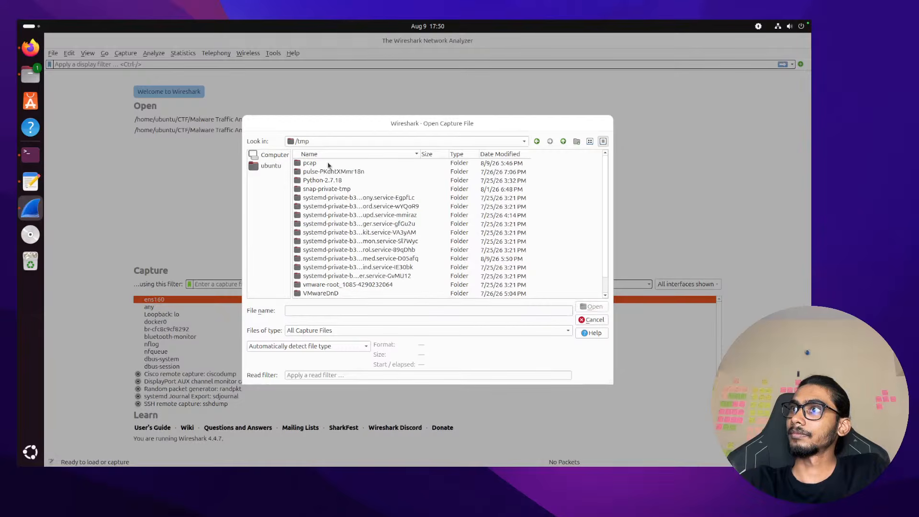
{"action": "double_click", "coordinate": [329, 164]}
{"action": "double_click", "coordinate": [330, 172]}
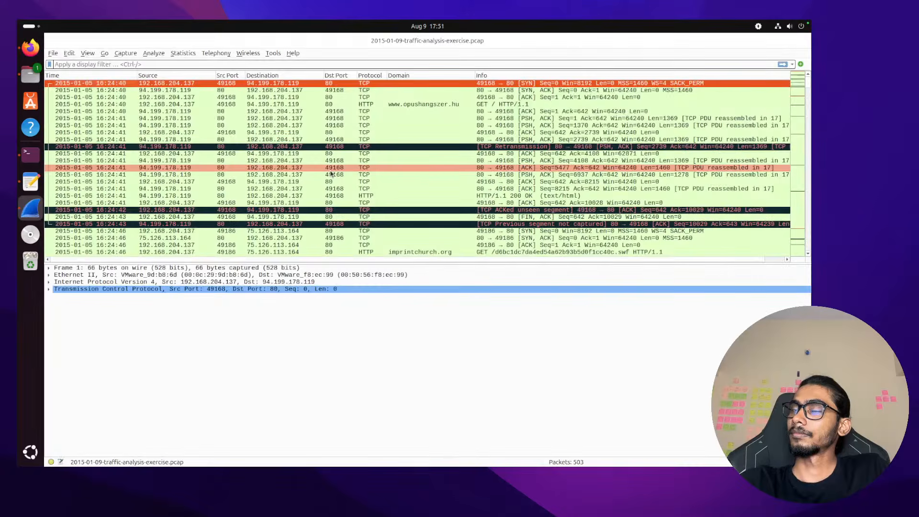
Widen the Time column, keep packets oldest first, and copy packet 1's summary as text
{"action": "double_click", "coordinate": [137, 75]}
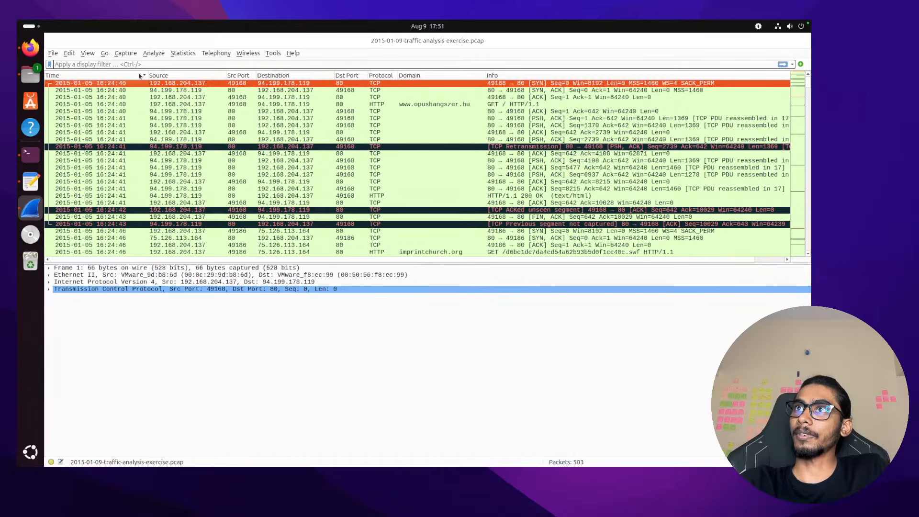
{"action": "left_click", "coordinate": [124, 76]}
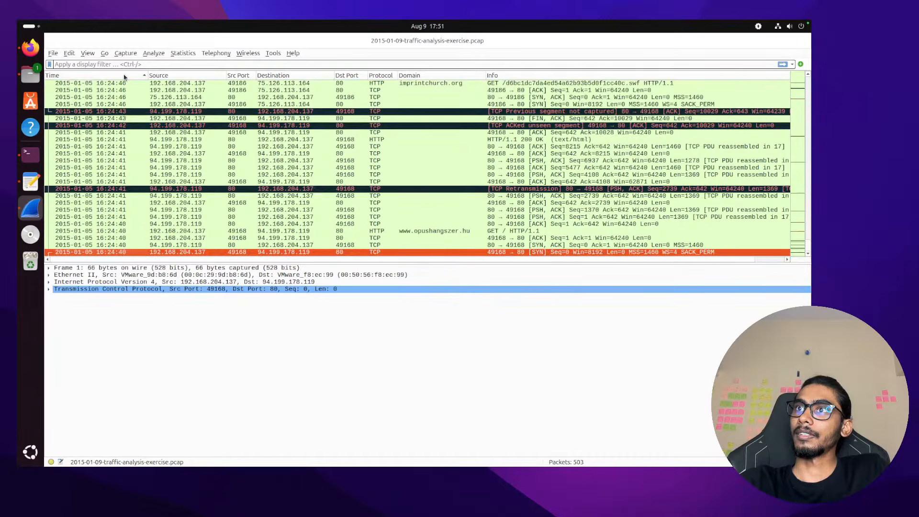
{"action": "left_click", "coordinate": [125, 75]}
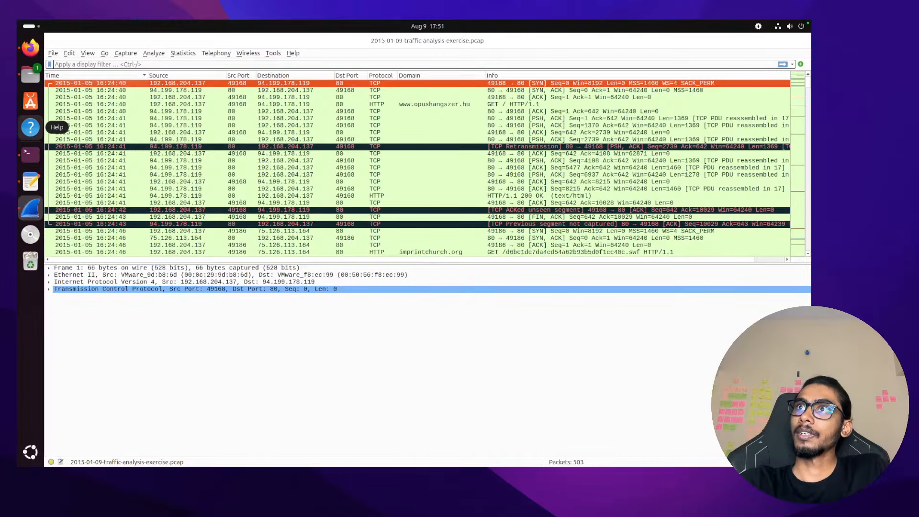
{"action": "right_click", "coordinate": [119, 84]}
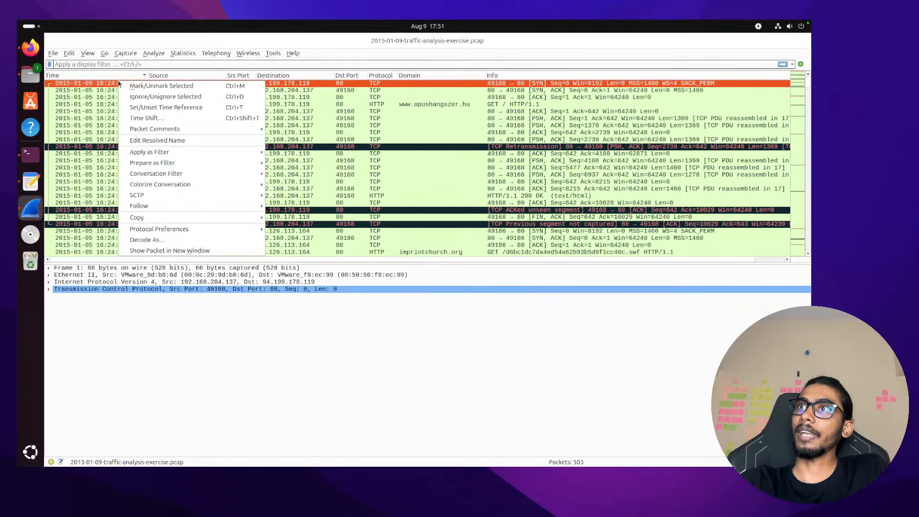
{"action": "mouse_move", "coordinate": [161, 216]}
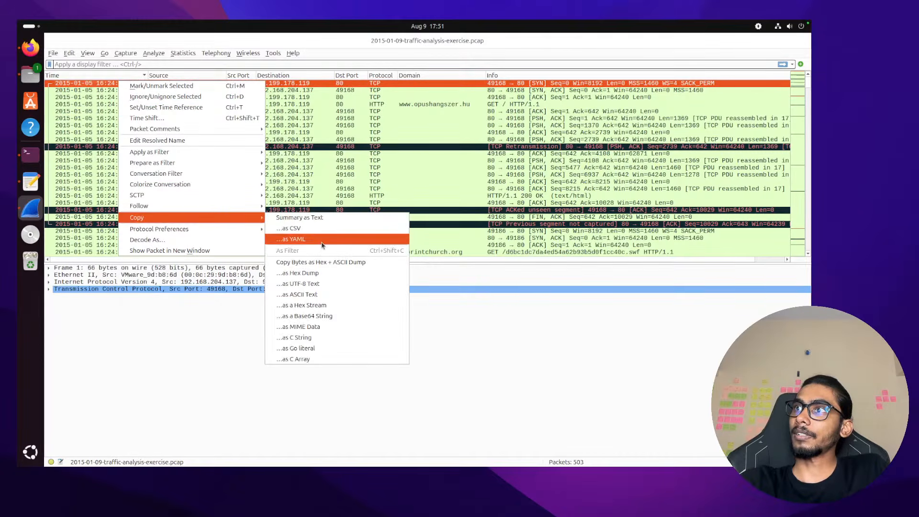
{"action": "left_click", "coordinate": [319, 219]}
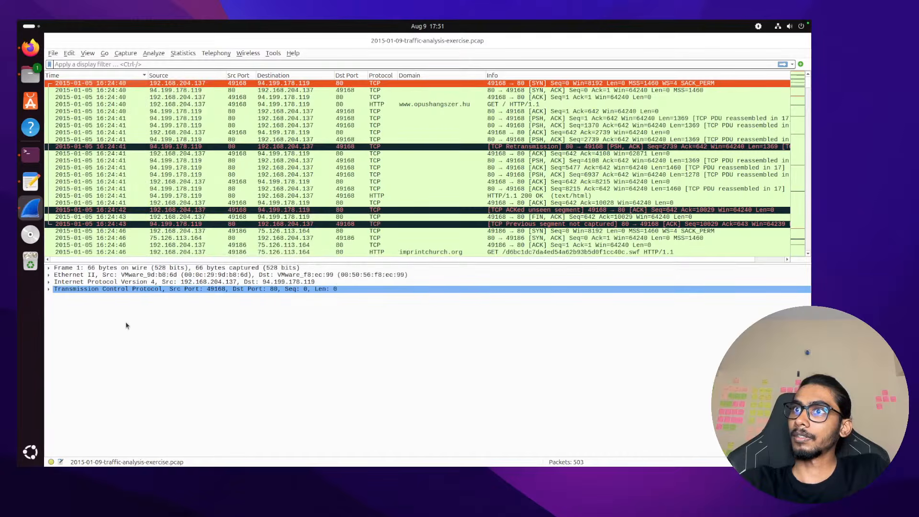
Inspect packet 1's frame and TCP details, including its stream index, in a separate window
{"action": "left_click", "coordinate": [50, 290]}
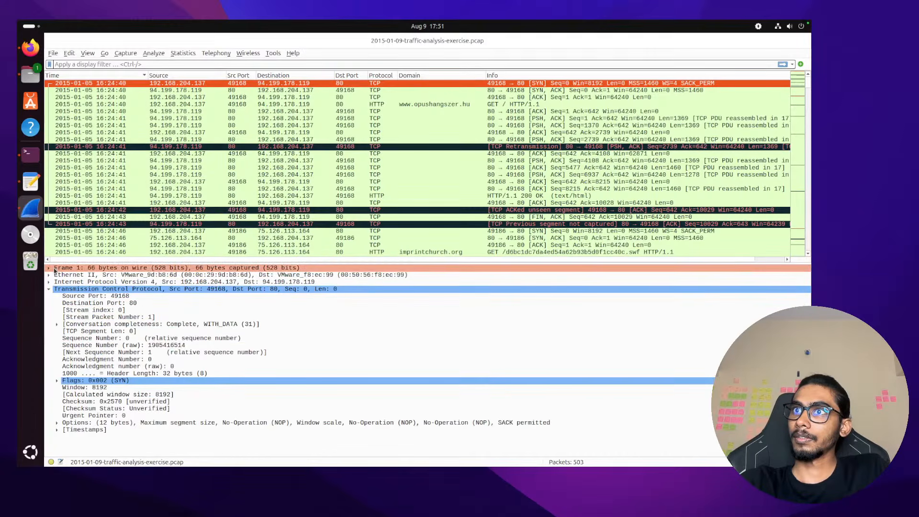
{"action": "left_click", "coordinate": [52, 270]}
{"action": "left_click", "coordinate": [52, 269]}
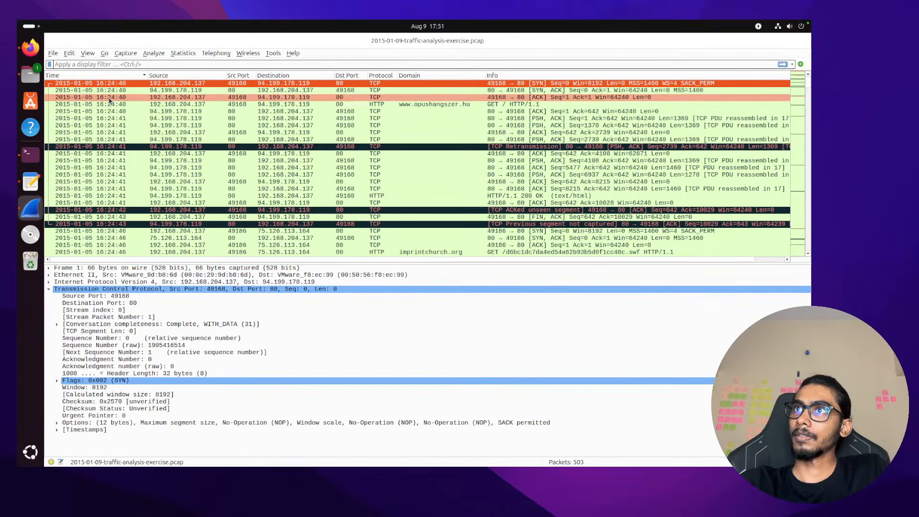
{"action": "double_click", "coordinate": [112, 85]}
{"action": "left_click", "coordinate": [177, 141]}
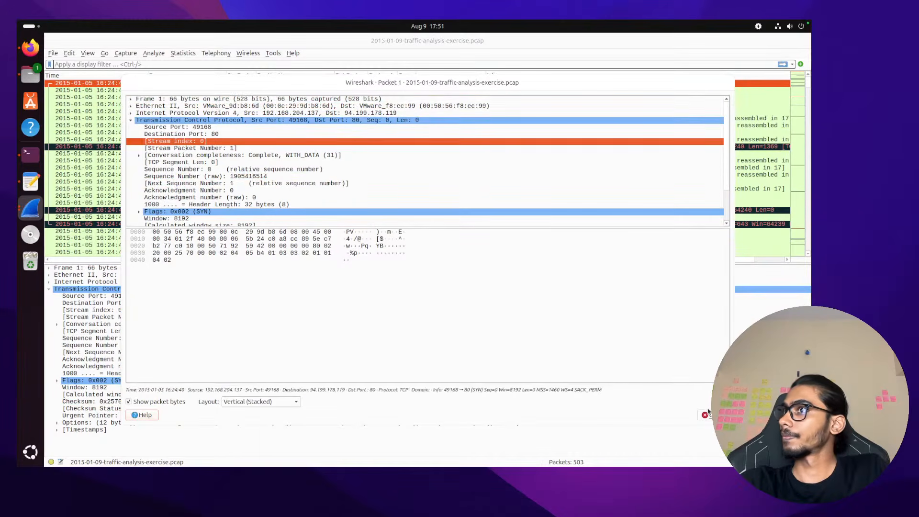
{"action": "left_click", "coordinate": [707, 415]}
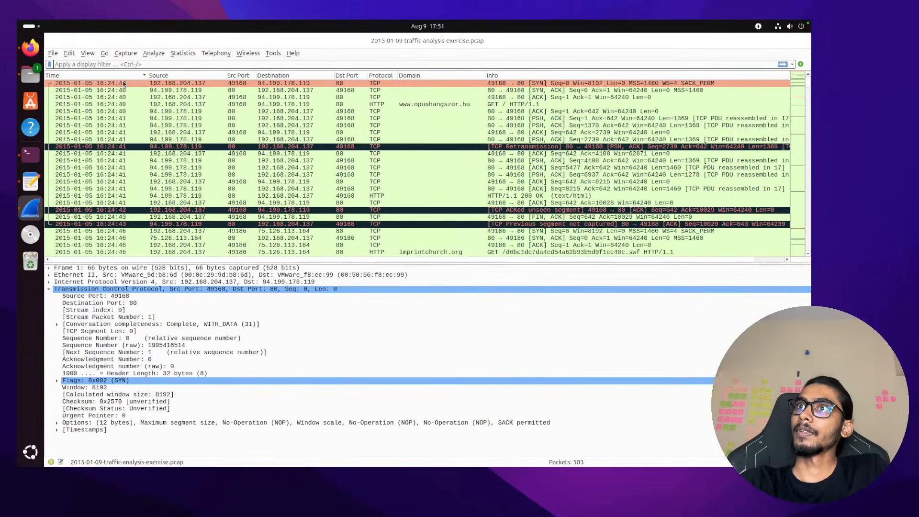
Start an answer line 'Start time' under question 1 in the note
{"action": "key", "text": "ctrl+Right"}
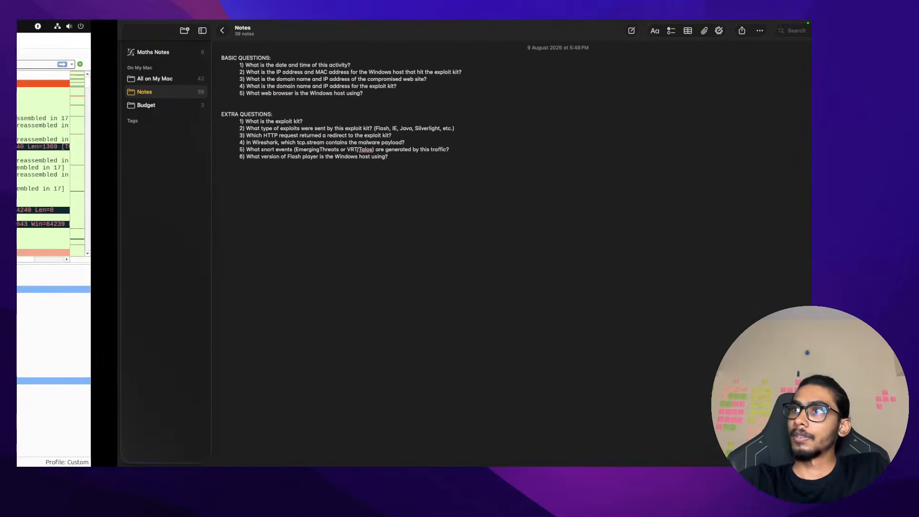
{"action": "left_click", "coordinate": [267, 66]}
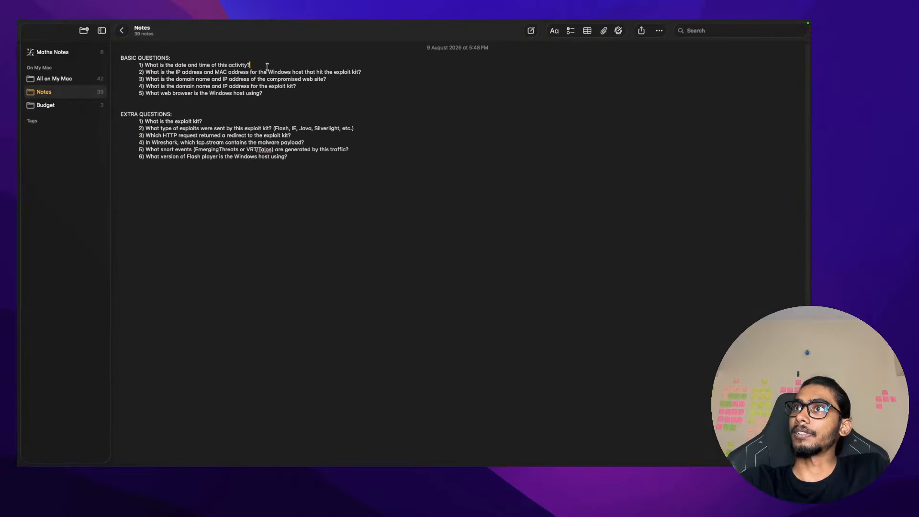
{"action": "key", "text": "Return"}
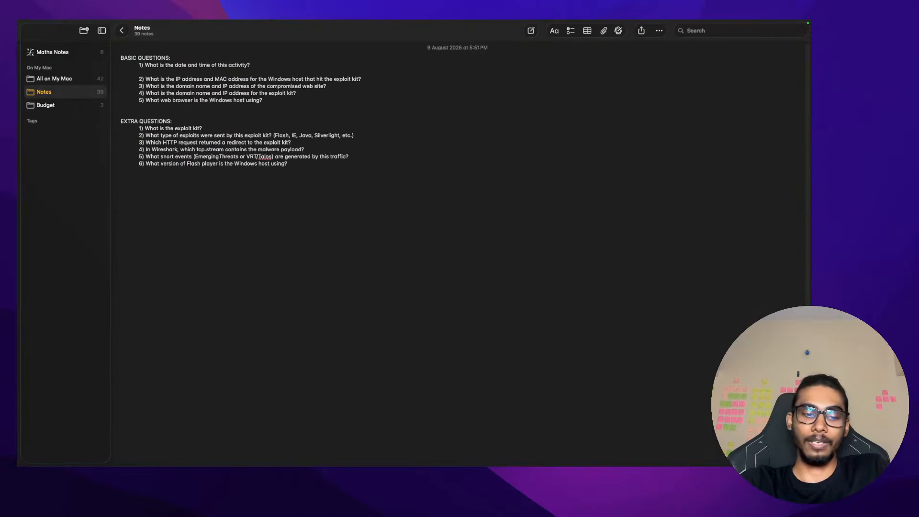
{"action": "type", "text": "201"}
{"action": "key", "text": "BackSpace"}
{"action": "key", "text": "BackSpace"}
{"action": "key", "text": "BackSpace"}
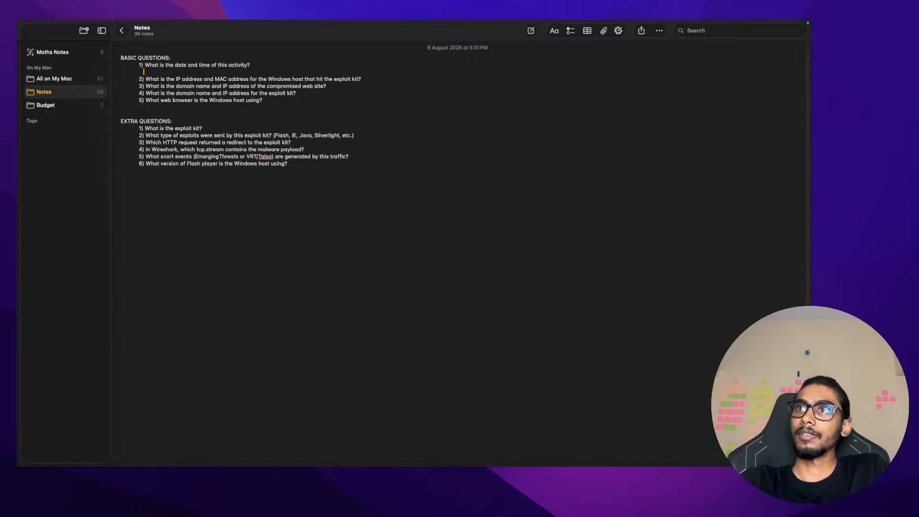
{"action": "type", "text": "Start time:"}
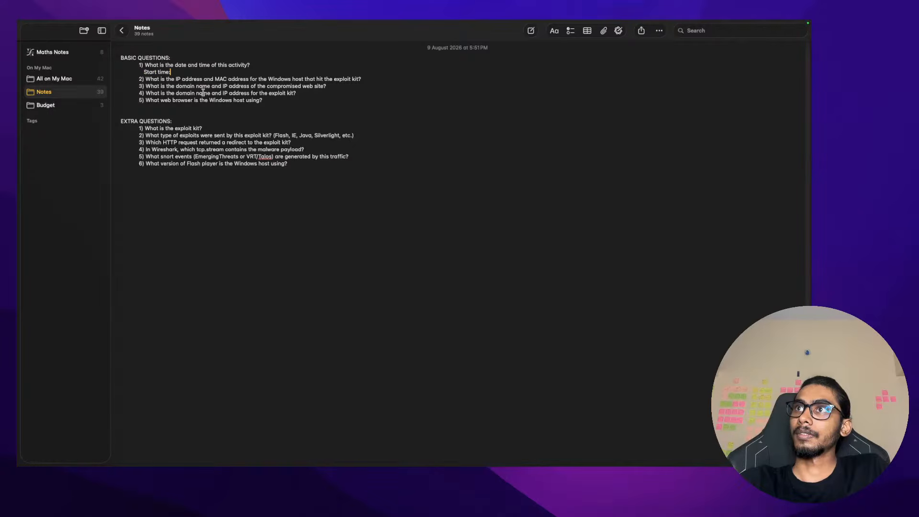
Bold the BASIC QUESTIONS heading and question 1
{"action": "left_click_drag", "start_coordinate": [251, 65], "coordinate": [140, 64]}
{"action": "left_click", "coordinate": [245, 67]}
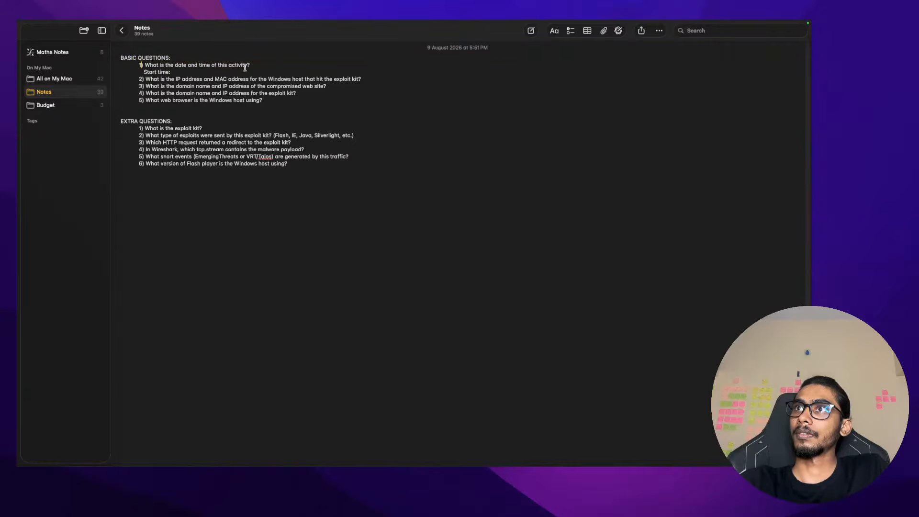
{"action": "left_click_drag", "start_coordinate": [275, 64], "coordinate": [98, 57]}
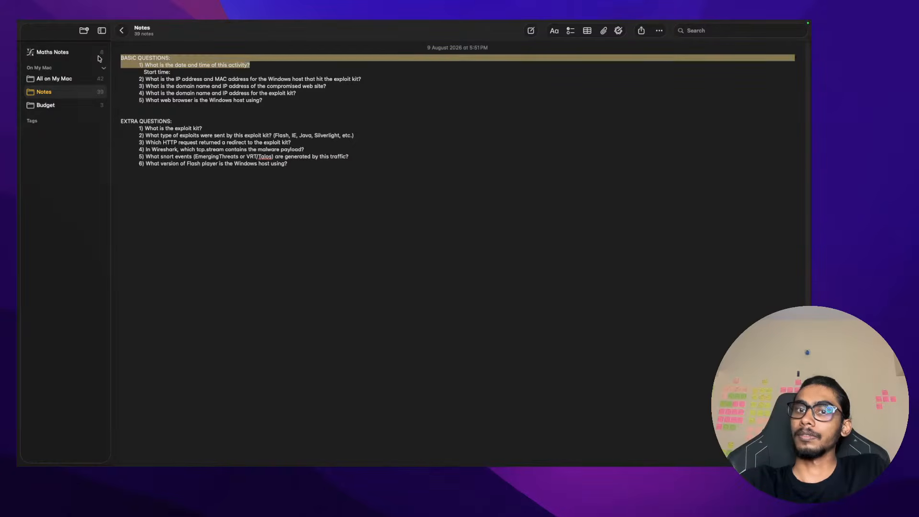
{"action": "key", "text": "super+b"}
{"action": "left_click", "coordinate": [239, 70]}
{"action": "key", "text": "ctrl+Left"}
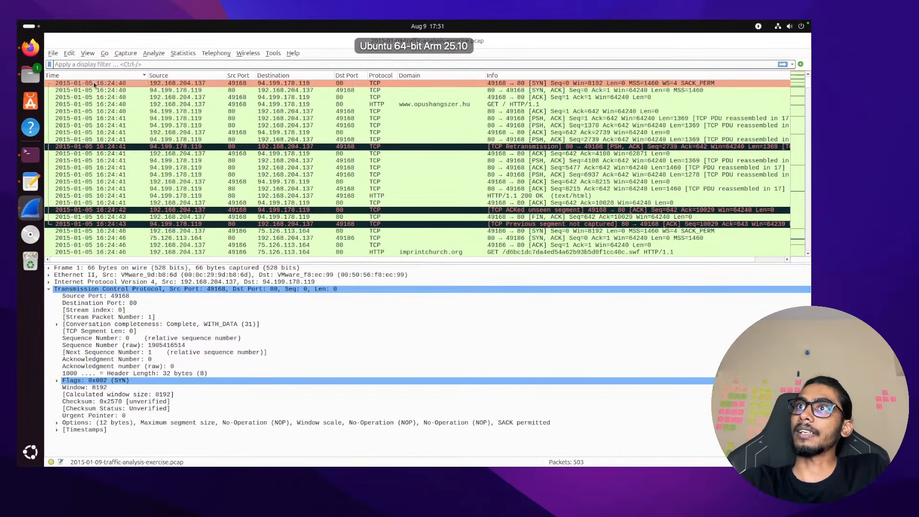
{"action": "key", "text": "ctrl+Right"}
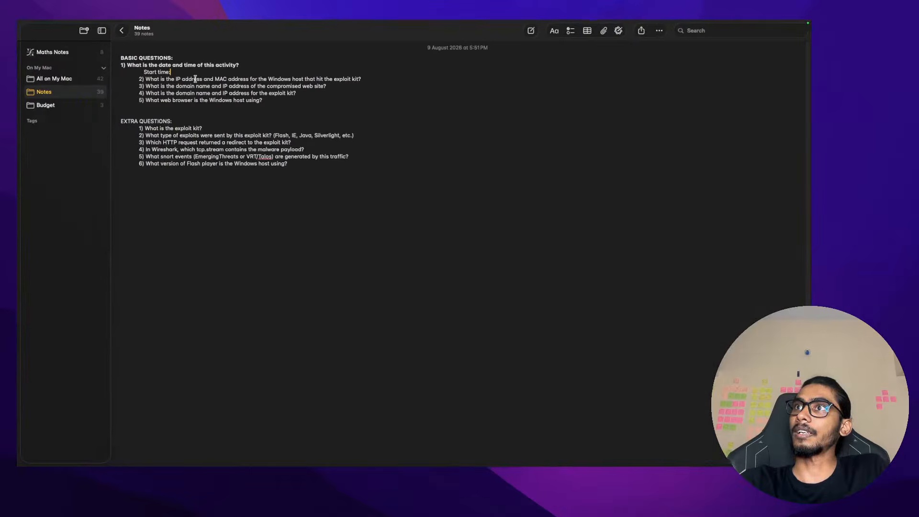
{"action": "type", "text": "05-"}
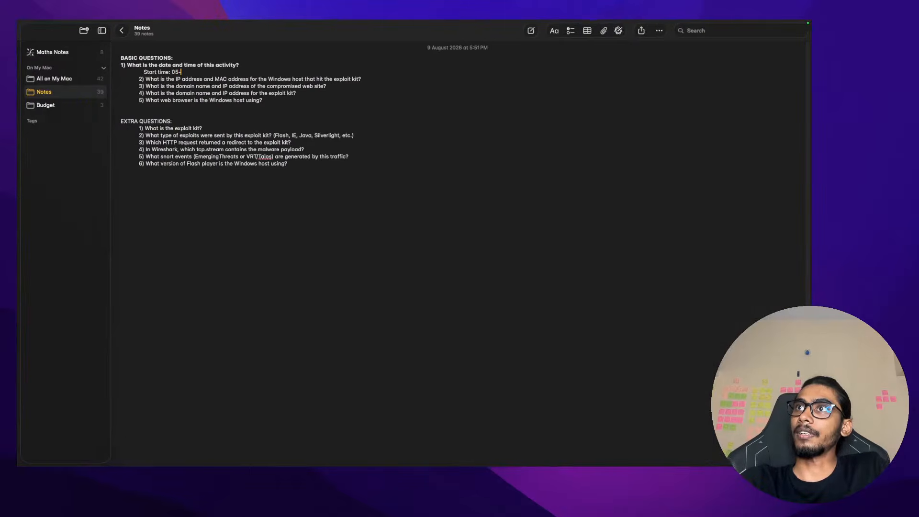
{"action": "type", "text": "01-20215"}
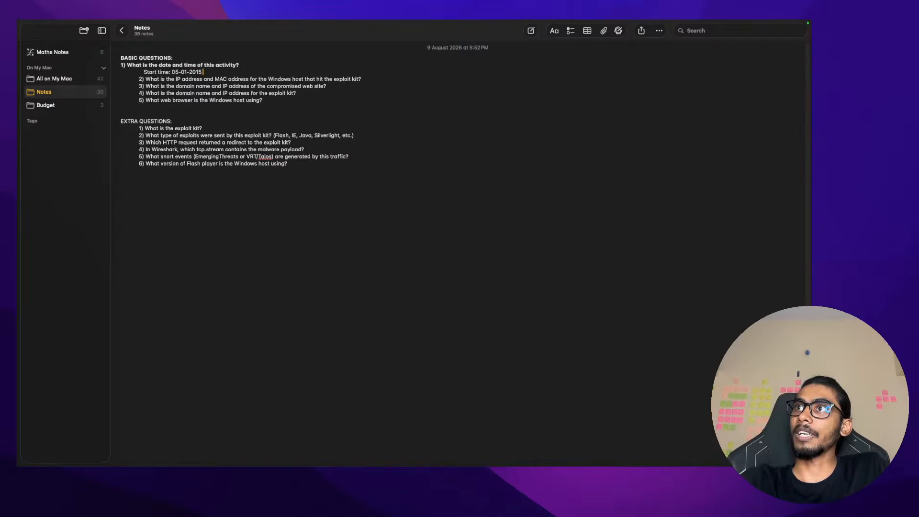
{"action": "key", "text": "ctrl+Right"}
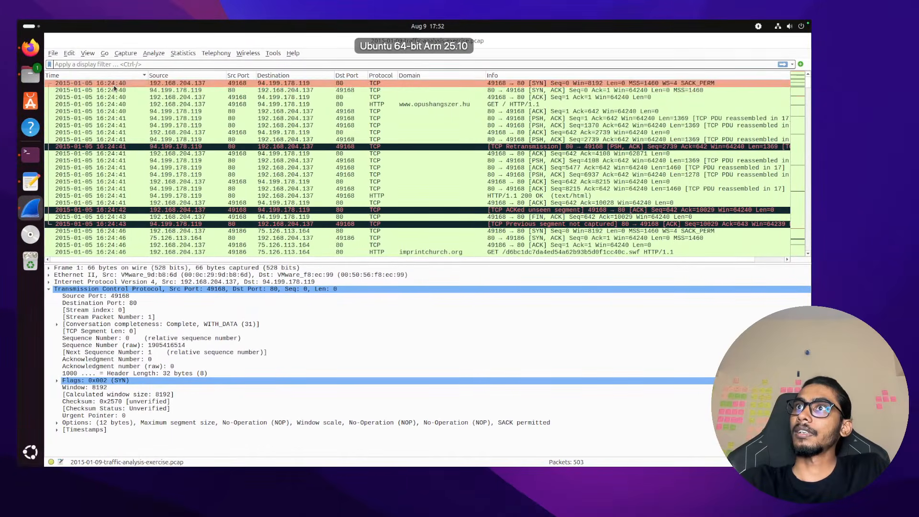
{"action": "scroll", "coordinate": [114, 88], "scroll_direction": "right", "scroll_amount": 5}
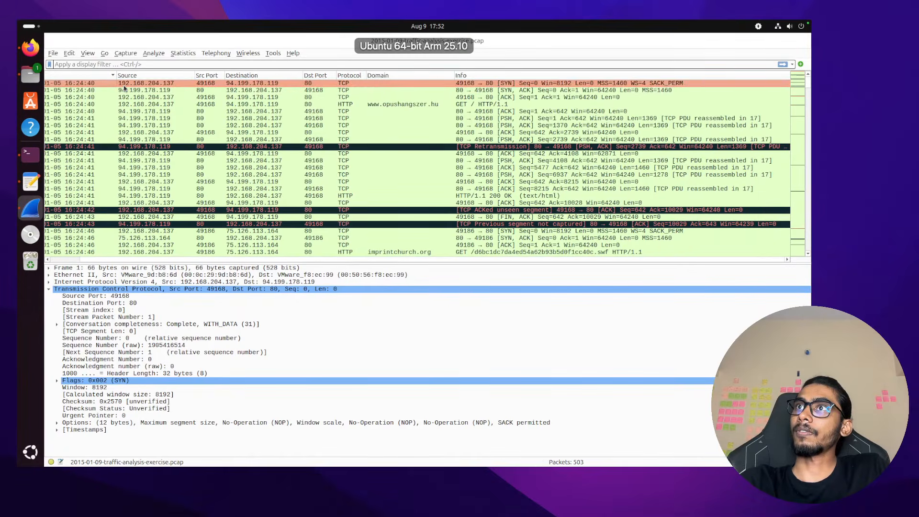
{"action": "key", "text": "ctrl+Left"}
{"action": "type", "text": "1"}
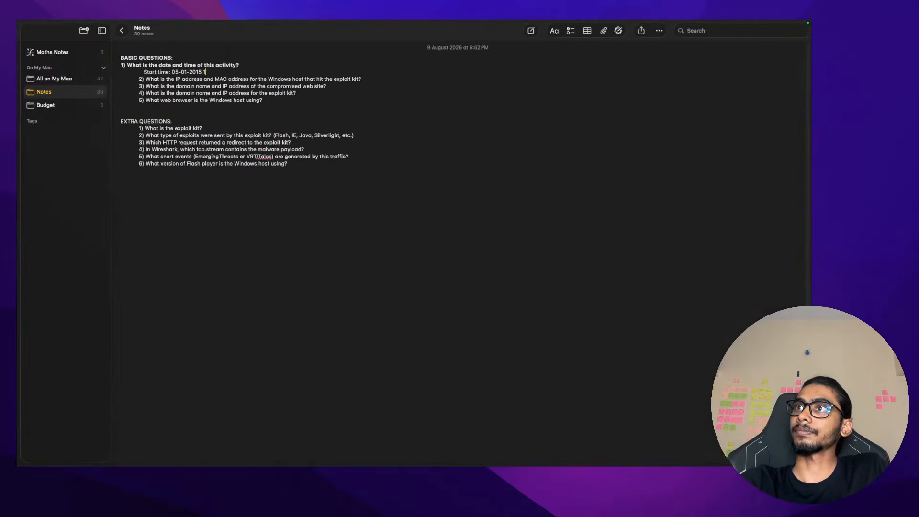
{"action": "type", "text": "6:24"}
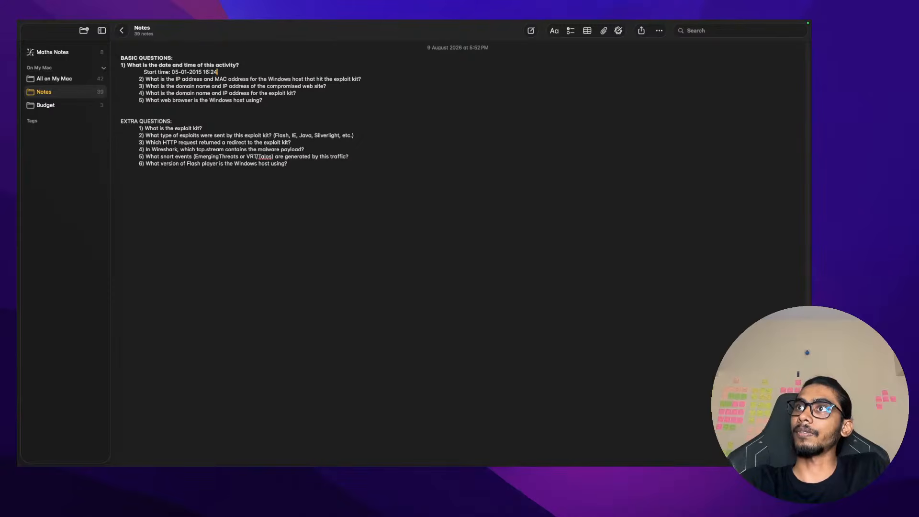
{"action": "type", "text": ":40 t"}
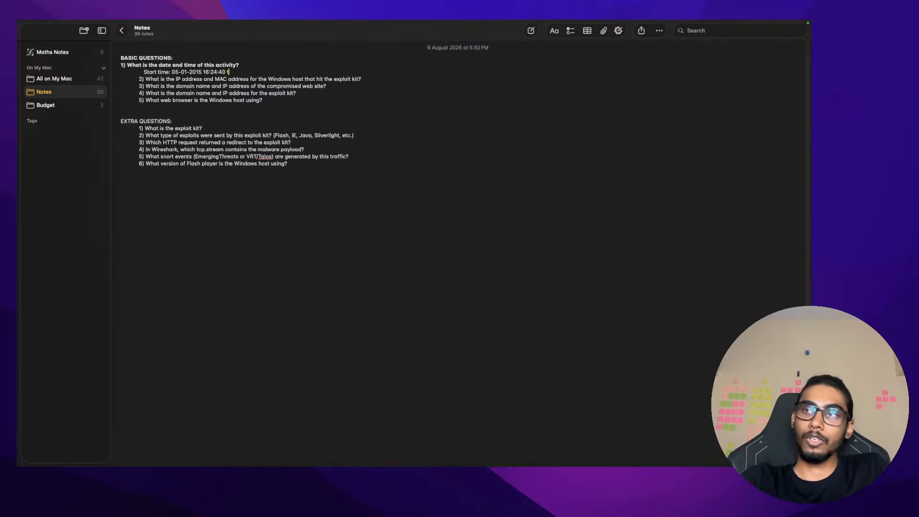
{"action": "type", "text": "o End time:"}
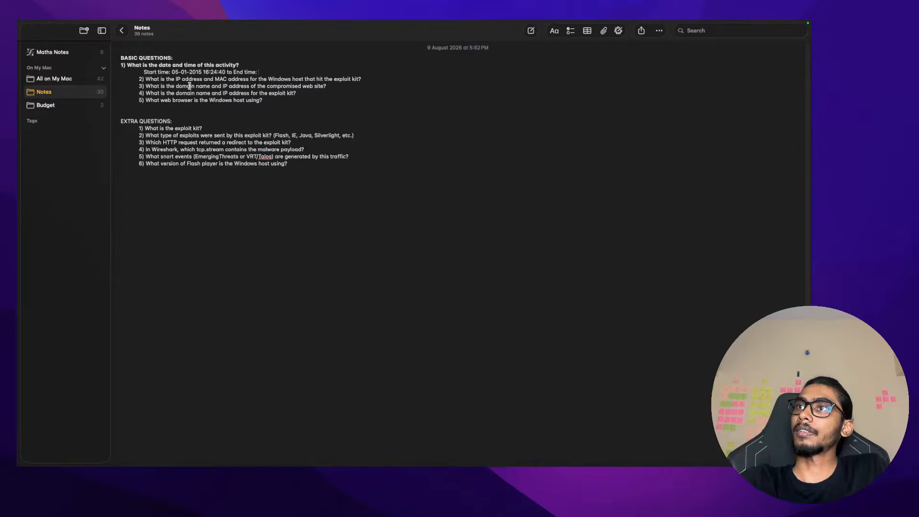
{"action": "key", "text": "ctrl+Right"}
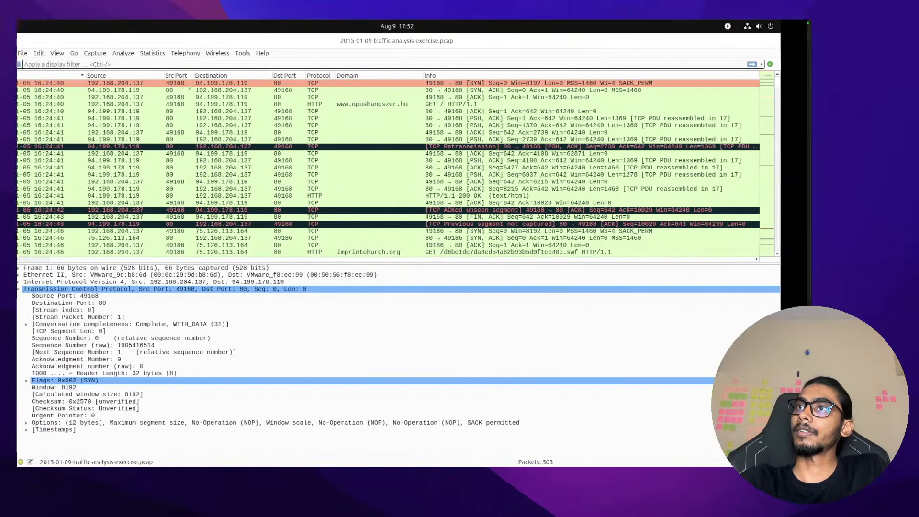
{"action": "scroll", "coordinate": [118, 120], "scroll_direction": "down", "scroll_amount": 15}
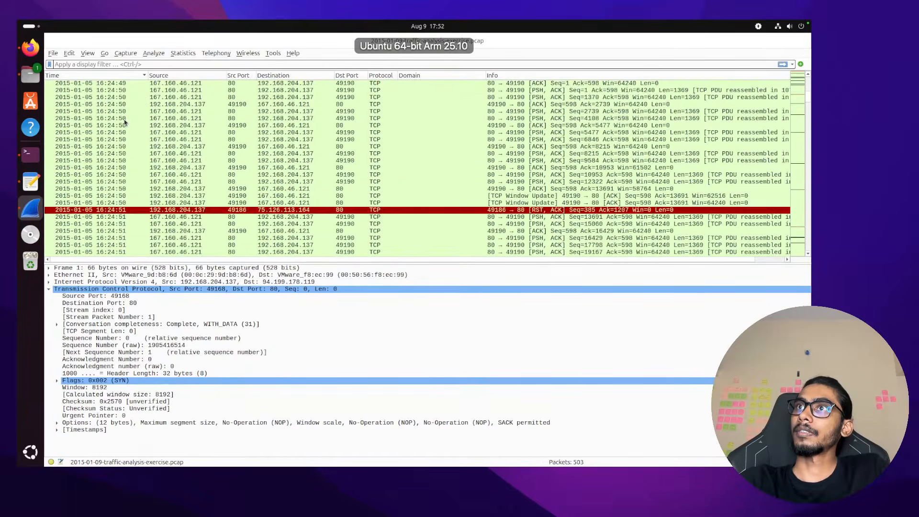
{"action": "scroll", "coordinate": [125, 122], "scroll_direction": "right", "scroll_amount": 2}
{"action": "scroll", "coordinate": [125, 122], "scroll_direction": "down", "scroll_amount": 15}
{"action": "scroll", "coordinate": [126, 123], "scroll_direction": "left", "scroll_amount": 2}
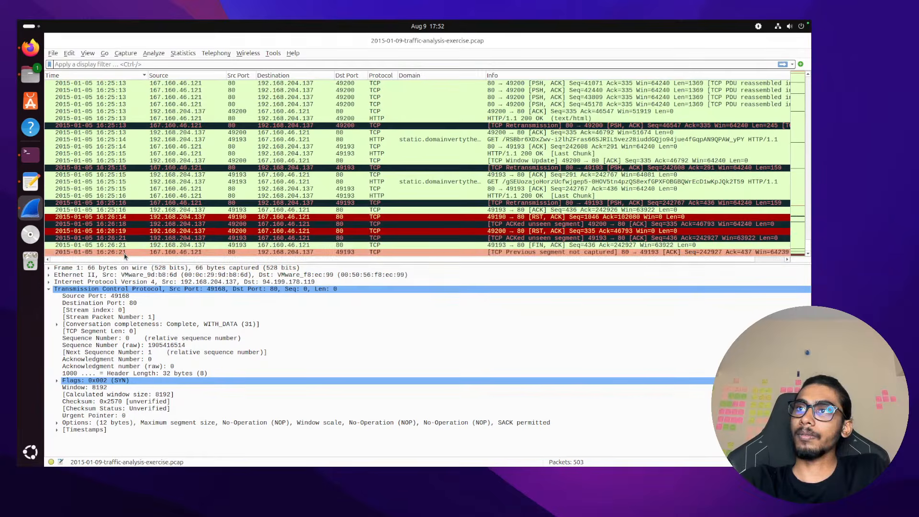
{"action": "key", "text": "super+Tab"}
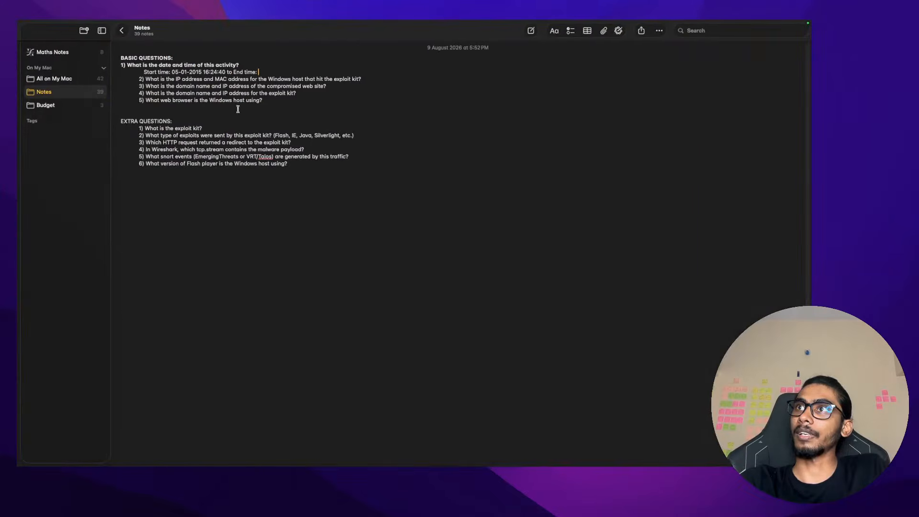
{"action": "left_click_drag", "start_coordinate": [227, 72], "coordinate": [172, 72]}
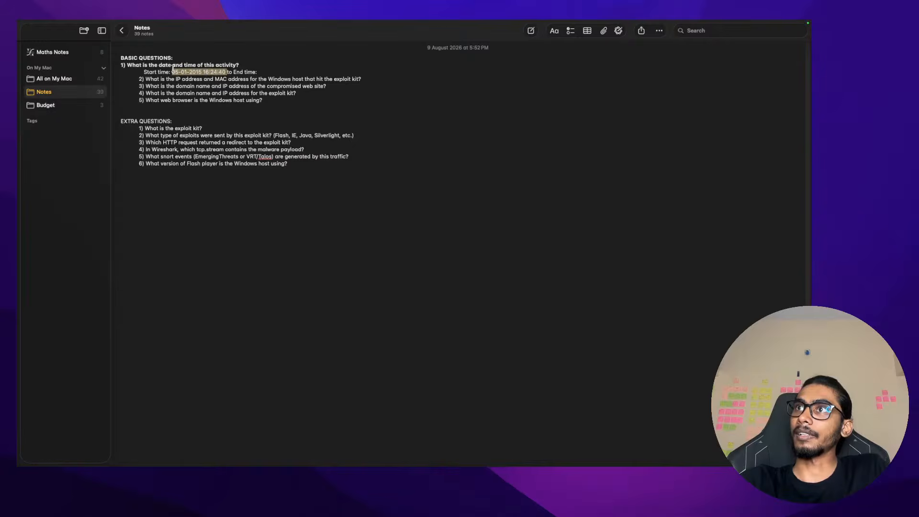
{"action": "key", "text": "super+Tab"}
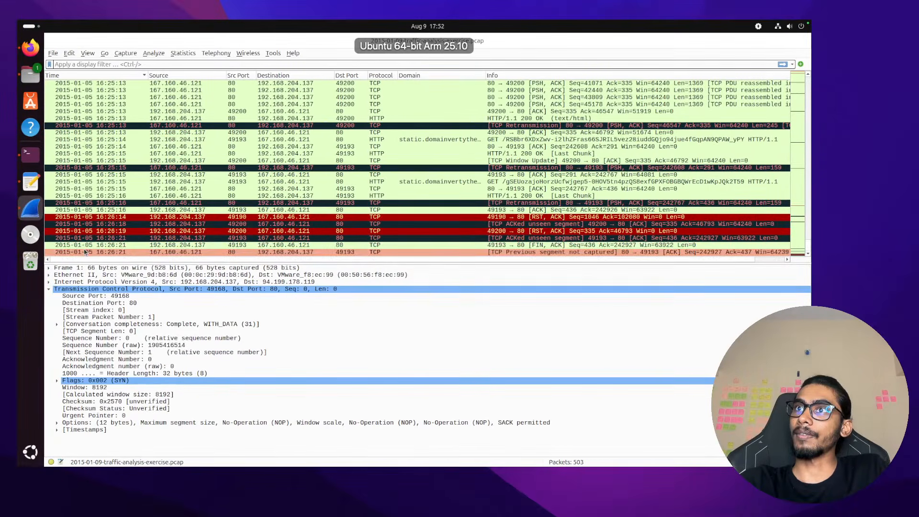
{"action": "key", "text": "super+Tab"}
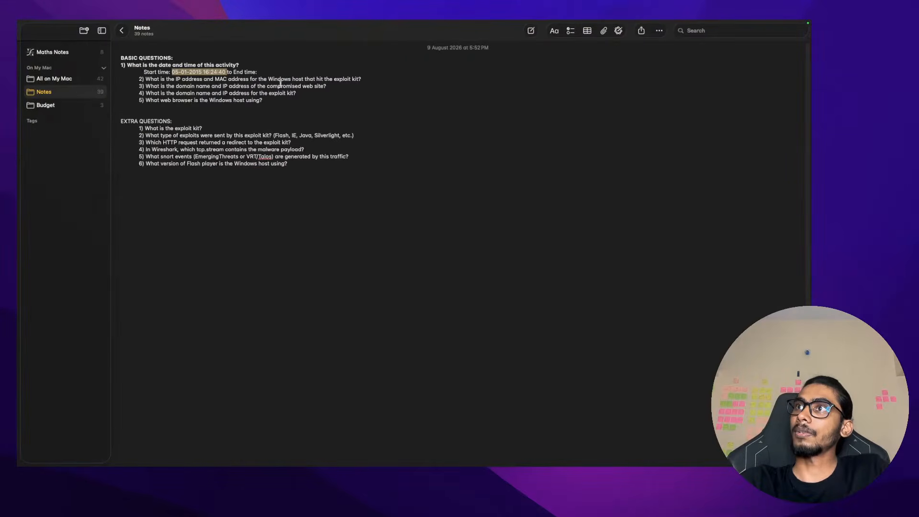
{"action": "left_click", "coordinate": [284, 70]}
{"action": "key", "text": "super+v"}
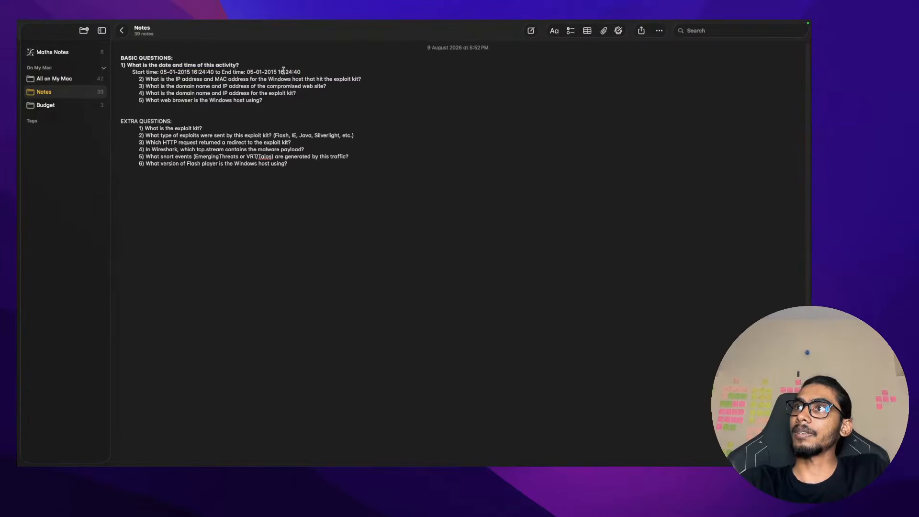
Turn the Start time line into a bullet by typing '*' at its start
{"action": "left_click", "coordinate": [132, 73]}
{"action": "key", "text": "Tab"}
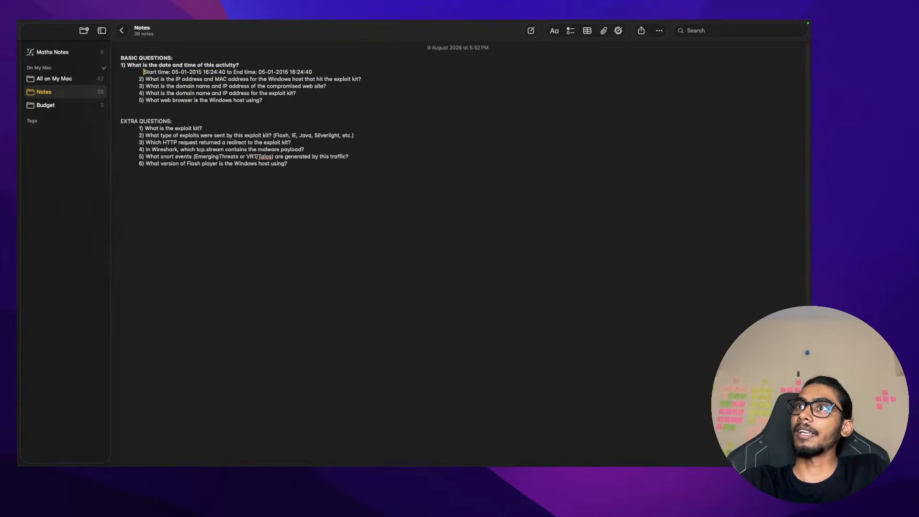
{"action": "key", "text": "BackSpace"}
{"action": "type", "text": "*"}
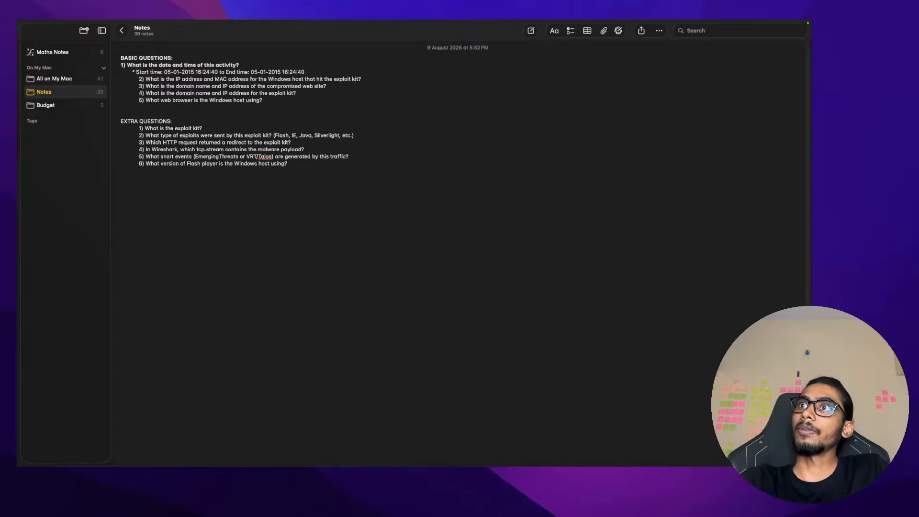
{"action": "key", "text": "BackSpace"}
{"action": "key", "text": "BackSpace"}
{"action": "key", "text": "BackSpace"}
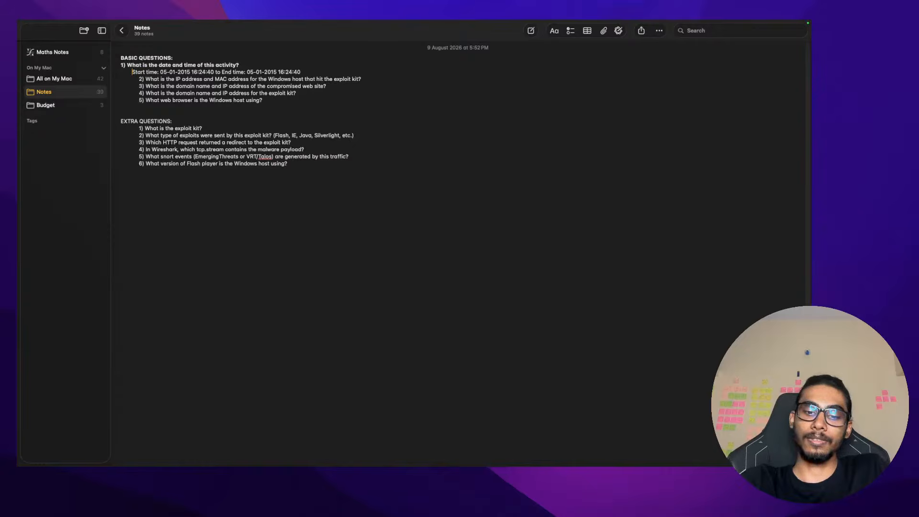
{"action": "type", "text": "*"}
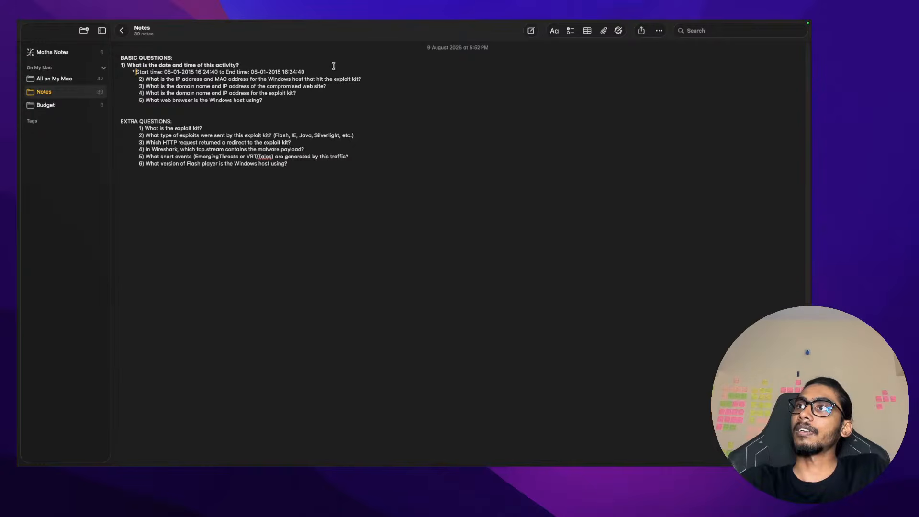
{"action": "left_click", "coordinate": [324, 73]}
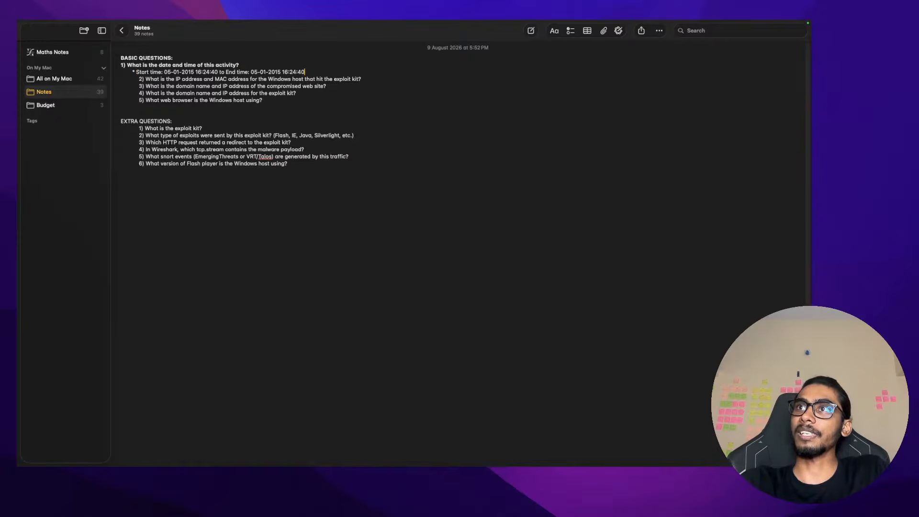
Restore question 2 to its own line with a blank line above, and bold it
{"action": "key", "text": "Delete"}
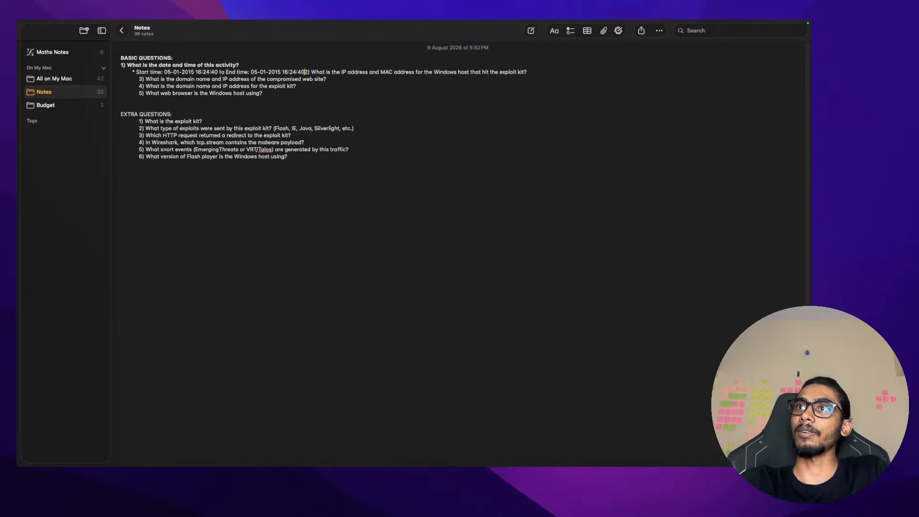
{"action": "key", "text": "Return"}
{"action": "key", "text": "Return"}
{"action": "left_click", "coordinate": [121, 65]}
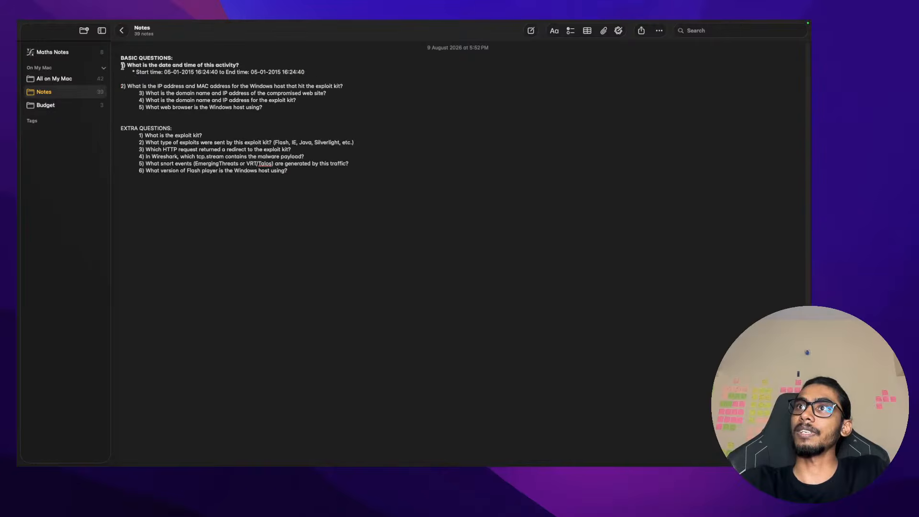
{"action": "key", "text": "Return"}
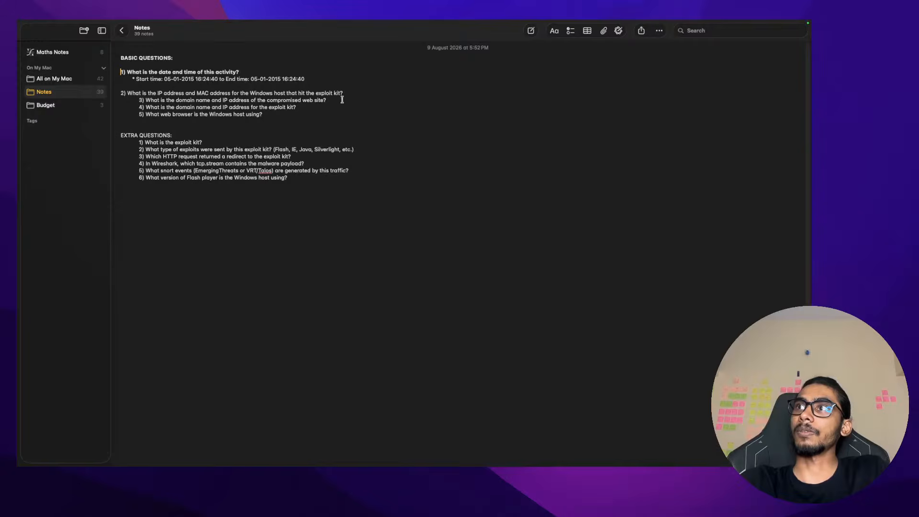
{"action": "left_click_drag", "start_coordinate": [345, 92], "coordinate": [104, 90]}
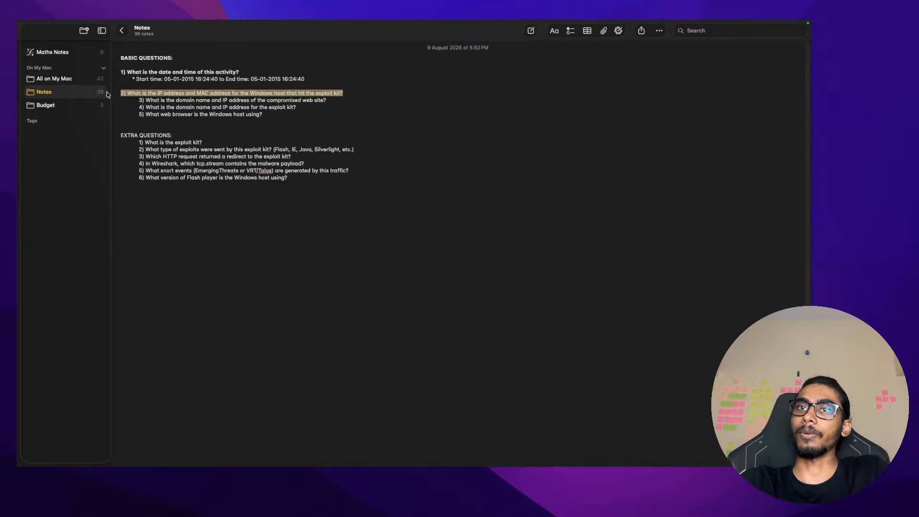
{"action": "key", "text": "super+b"}
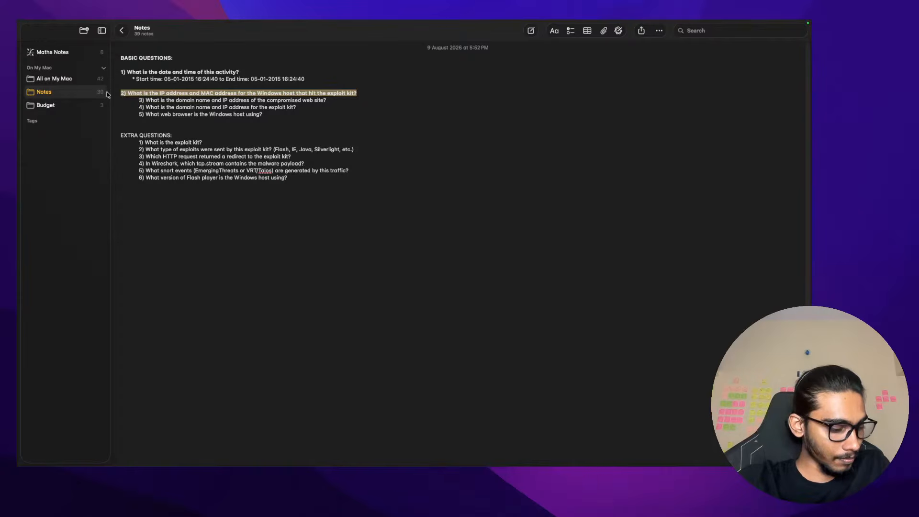
Apply the Title style to the whole note and remove all bold formatting
{"action": "left_click_drag", "start_coordinate": [343, 173], "coordinate": [132, 54]}
{"action": "left_click", "coordinate": [133, 54]}
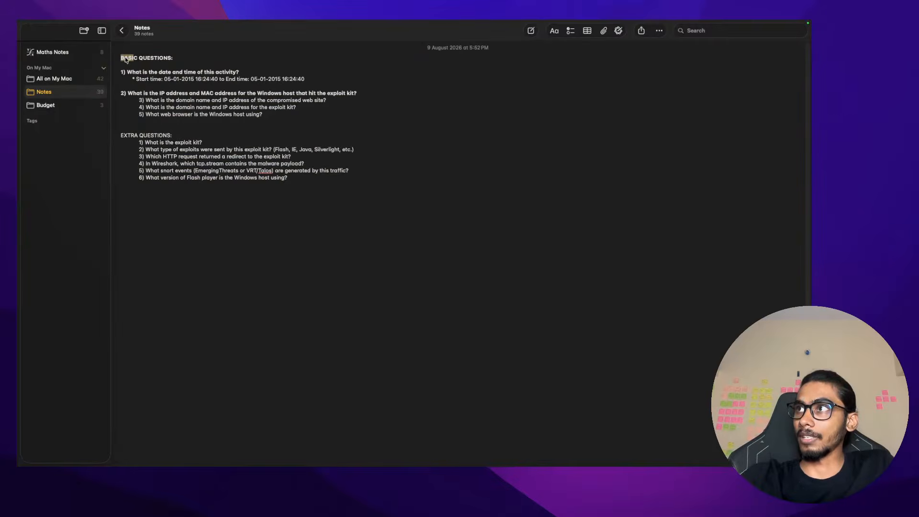
{"action": "key", "text": "super+a"}
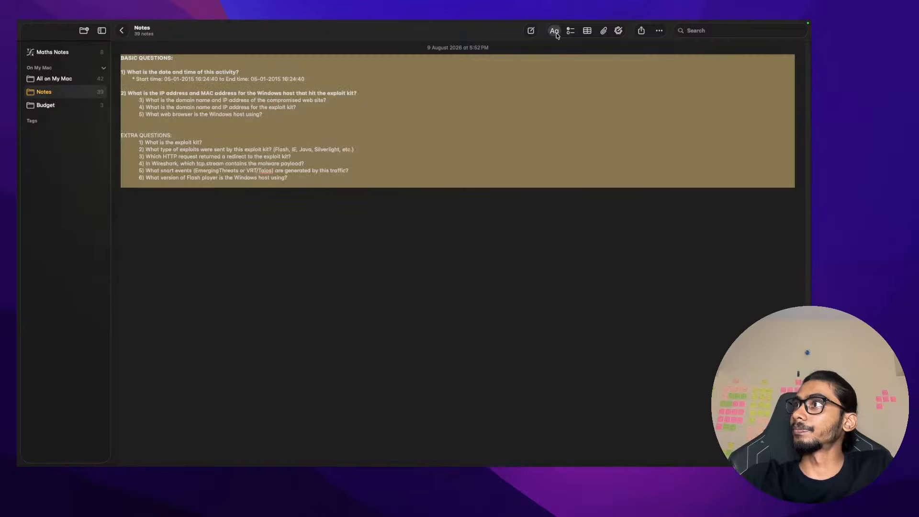
{"action": "left_click", "coordinate": [555, 31]}
{"action": "left_click", "coordinate": [542, 68]}
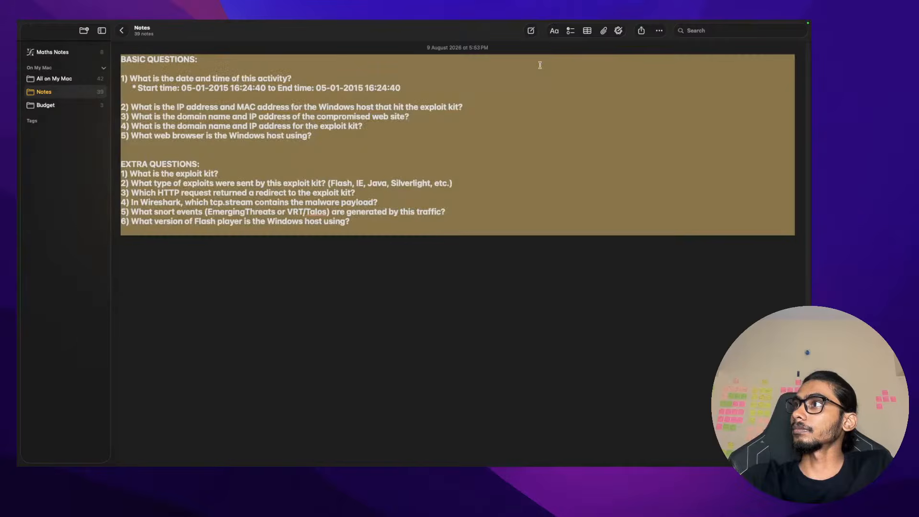
{"action": "left_click", "coordinate": [406, 228]}
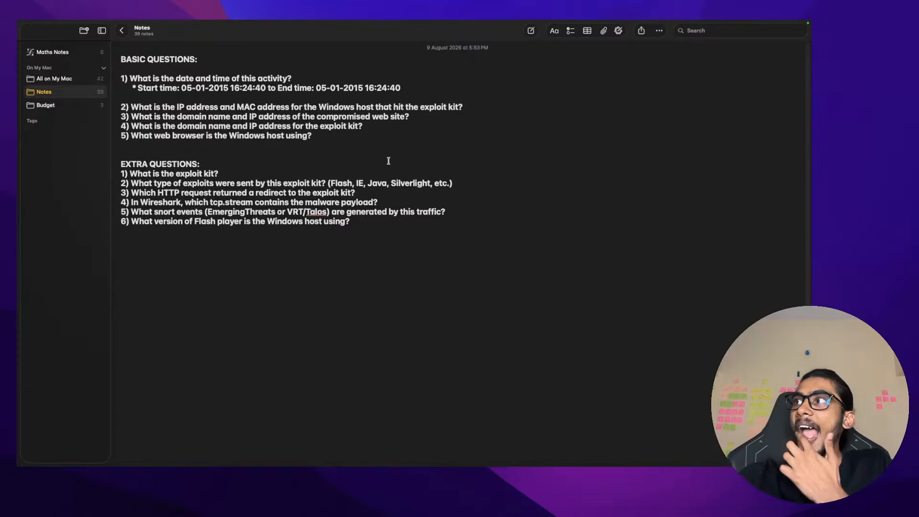
{"action": "key", "text": "super+a"}
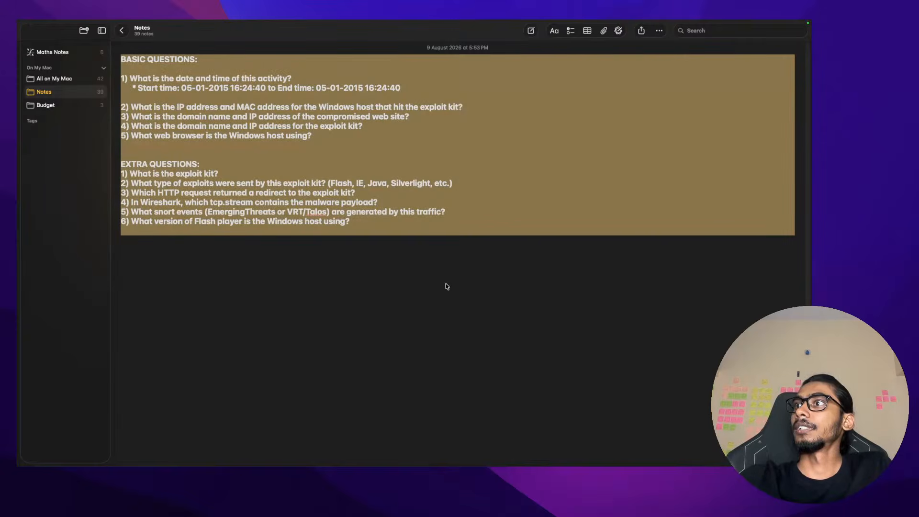
{"action": "left_click", "coordinate": [555, 30]}
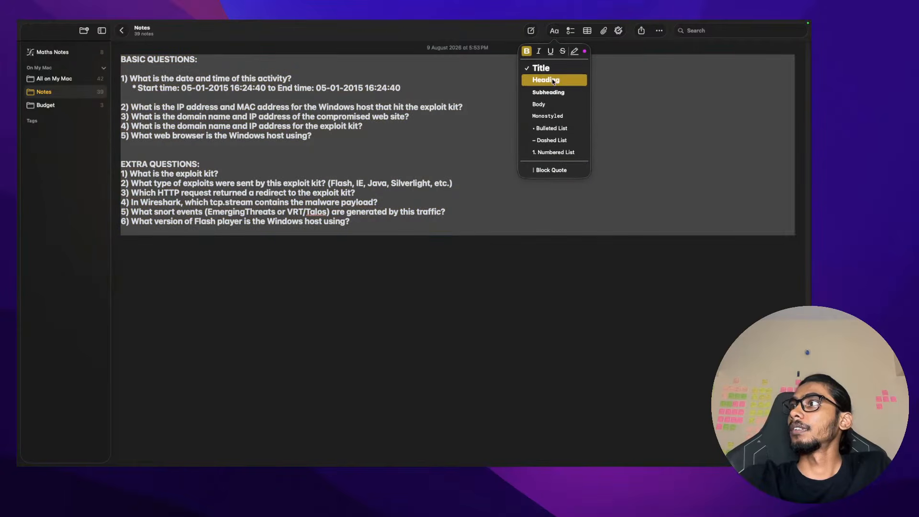
{"action": "left_click", "coordinate": [470, 203]}
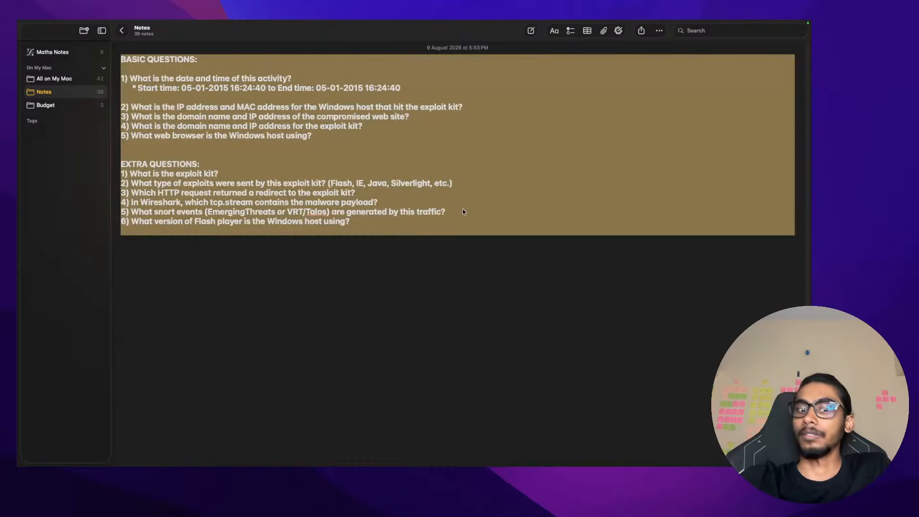
{"action": "key", "text": "super+b"}
{"action": "left_click", "coordinate": [454, 209]}
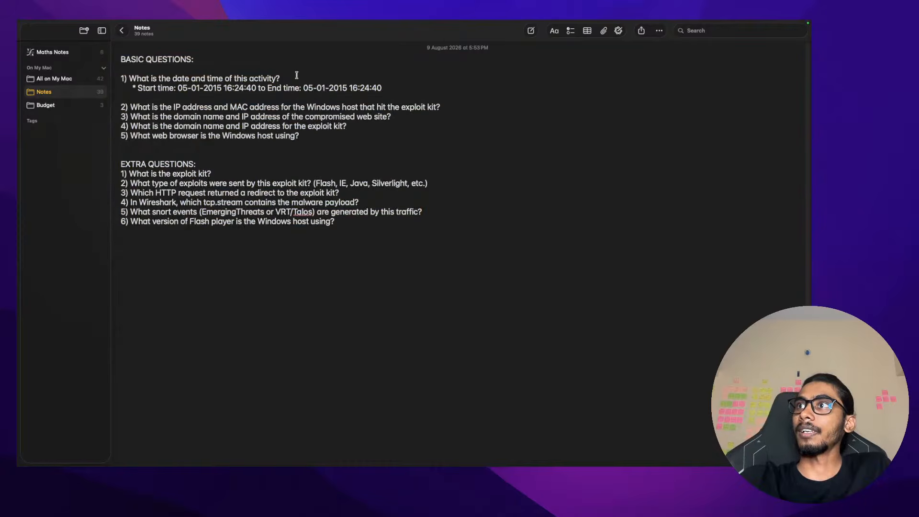
Bold the heading and question 1
{"action": "left_click_drag", "start_coordinate": [297, 76], "coordinate": [91, 62]}
{"action": "key", "text": "super+b"}
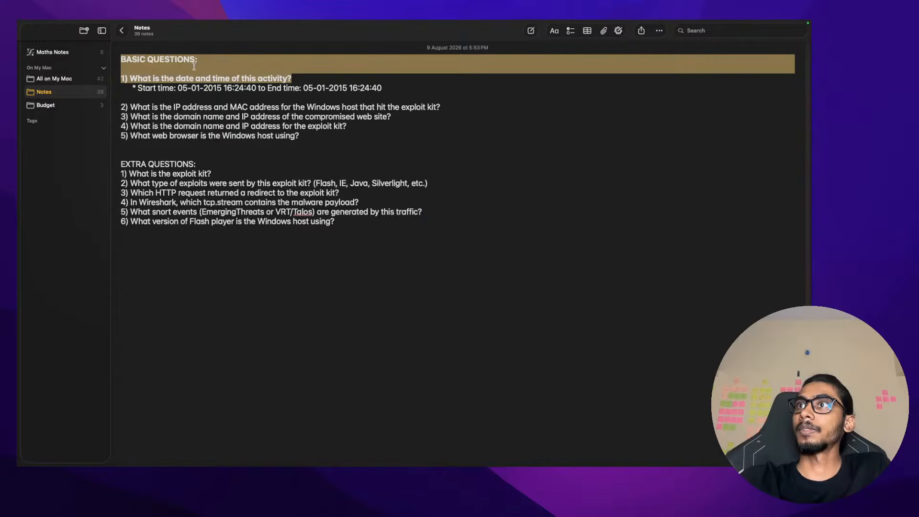
{"action": "left_click", "coordinate": [194, 67]}
Add blank lines after questions 2 and 3 and above question 5
{"action": "left_click", "coordinate": [314, 99]}
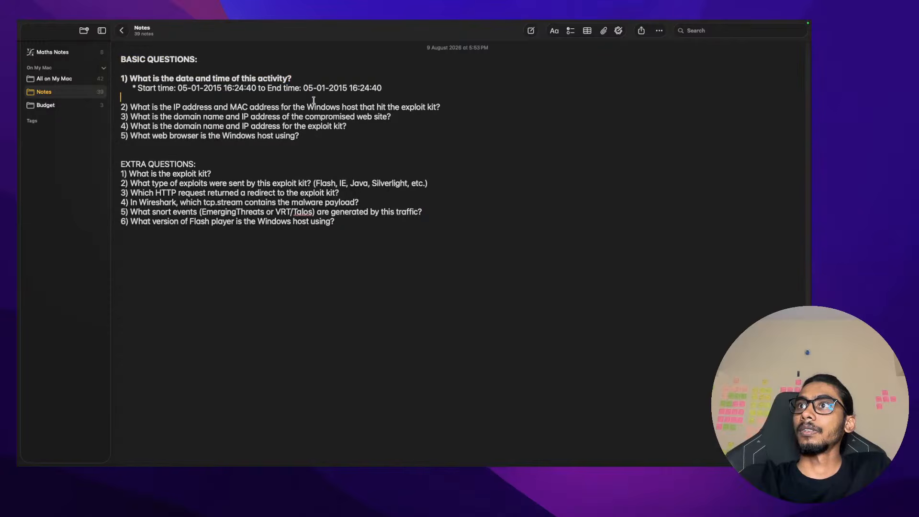
{"action": "left_click", "coordinate": [456, 109]}
{"action": "key", "text": "Return"}
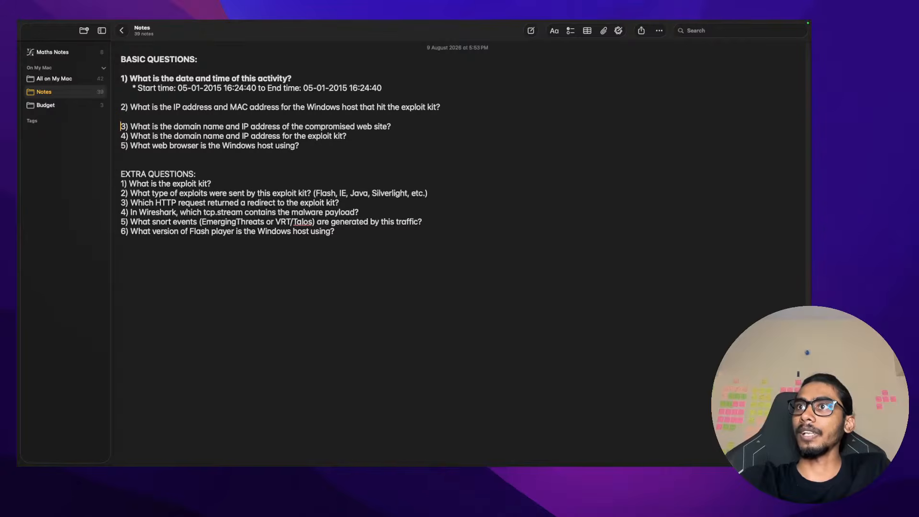
{"action": "left_click", "coordinate": [393, 127]}
{"action": "key", "text": "Return"}
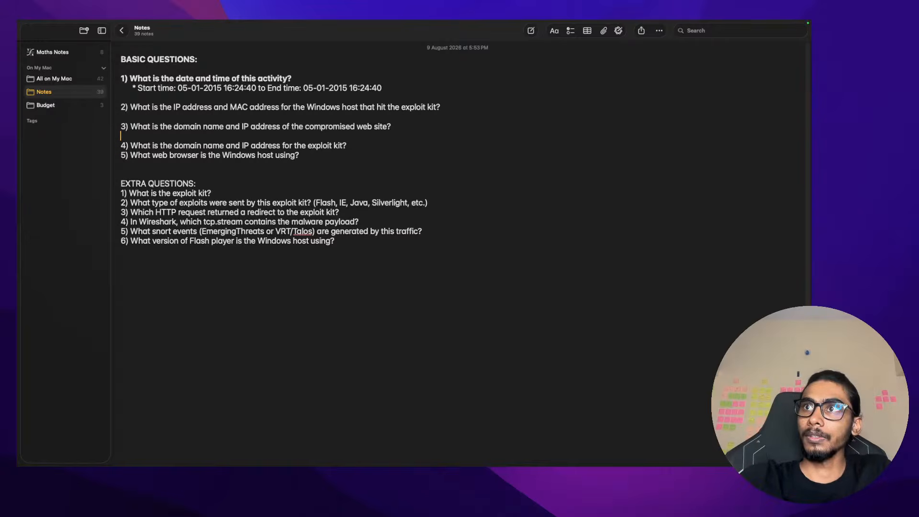
{"action": "key", "text": "Down"}
{"action": "key", "text": "Down"}
{"action": "key", "text": "Return"}
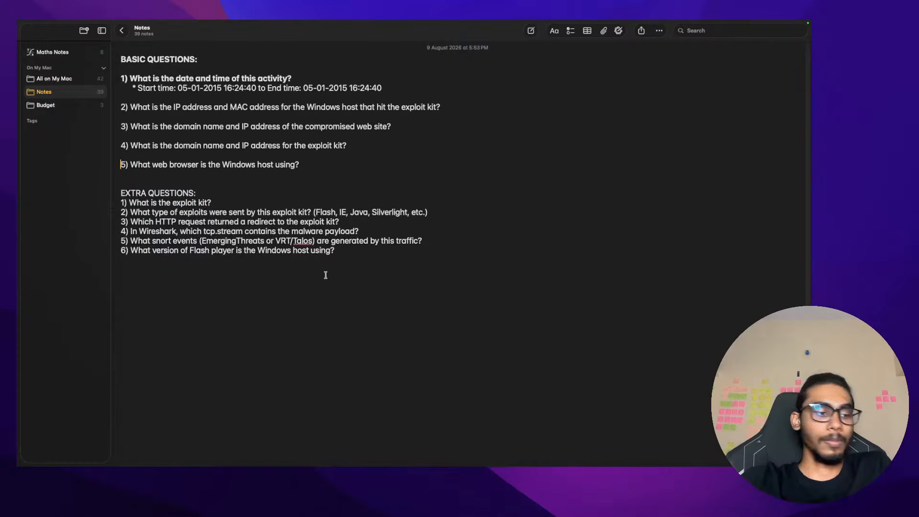
{"action": "left_click", "coordinate": [347, 180]}
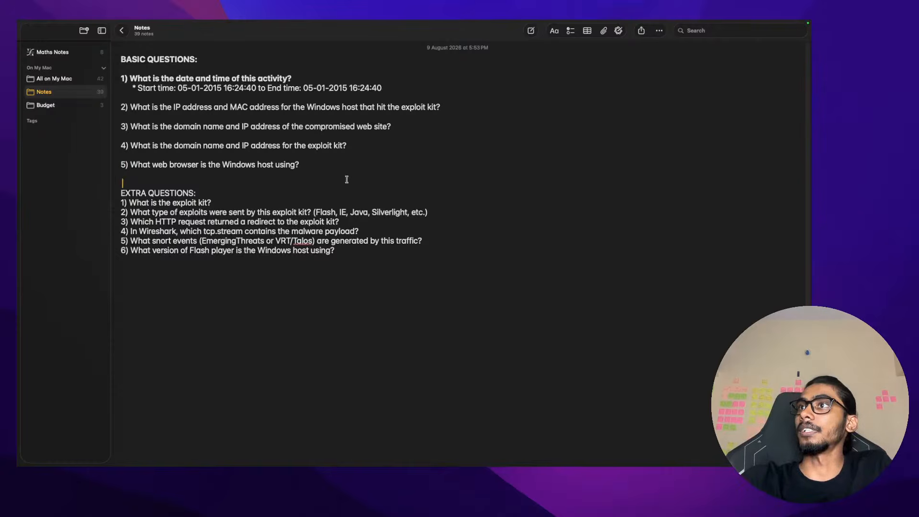
Highlight question 2's exploit kit and IP/MAC address wording, then return to Wireshark
{"action": "left_click", "coordinate": [458, 108]}
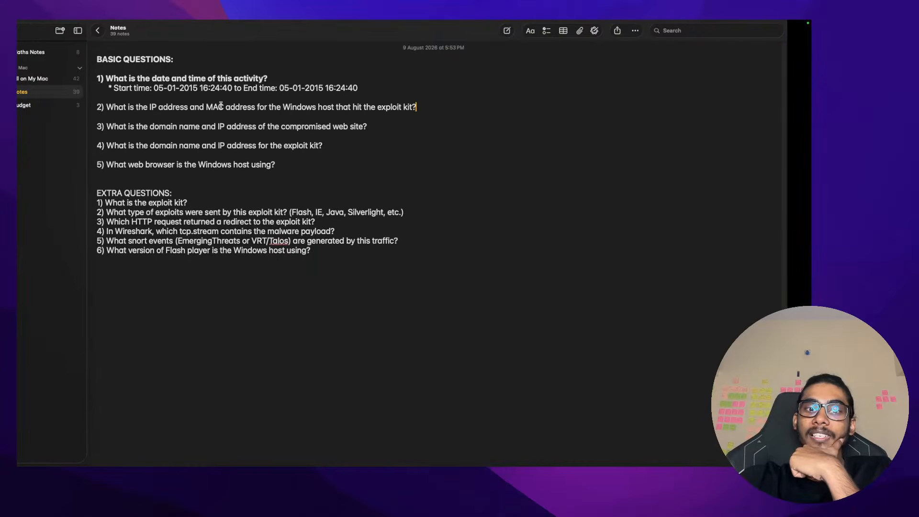
{"action": "left_click_drag", "start_coordinate": [403, 108], "coordinate": [434, 108]}
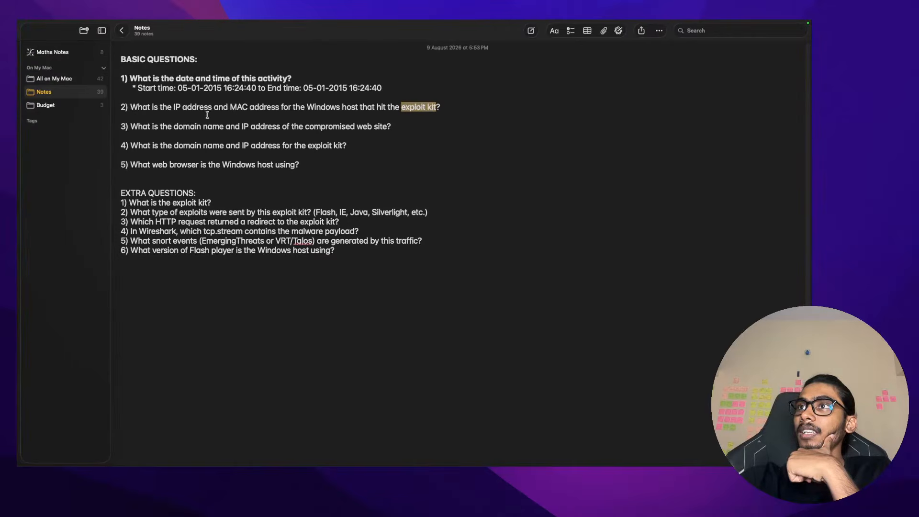
{"action": "left_click_drag", "start_coordinate": [171, 107], "coordinate": [262, 107]}
{"action": "left_click", "coordinate": [260, 107]}
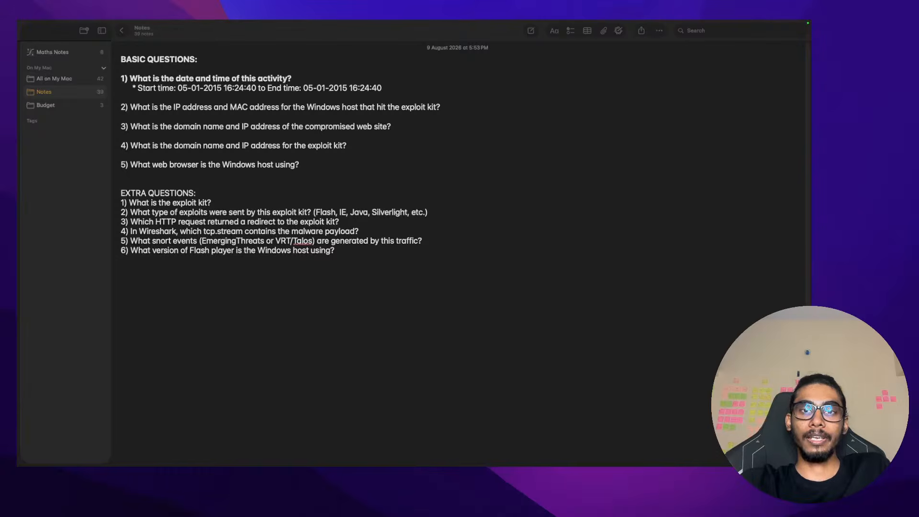
{"action": "key", "text": "super+Tab"}
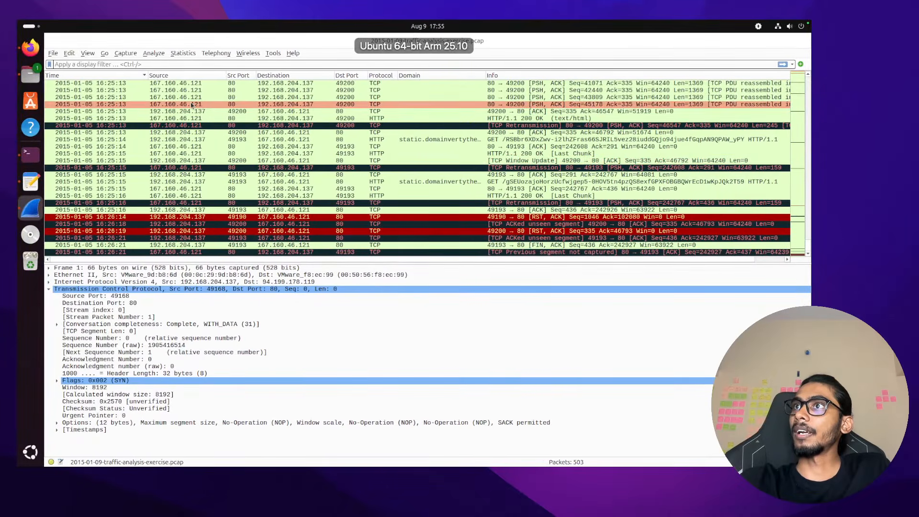
Inspect packets 479 and 350, expanding packet 350's IPv4 fields
{"action": "left_click", "coordinate": [194, 85]}
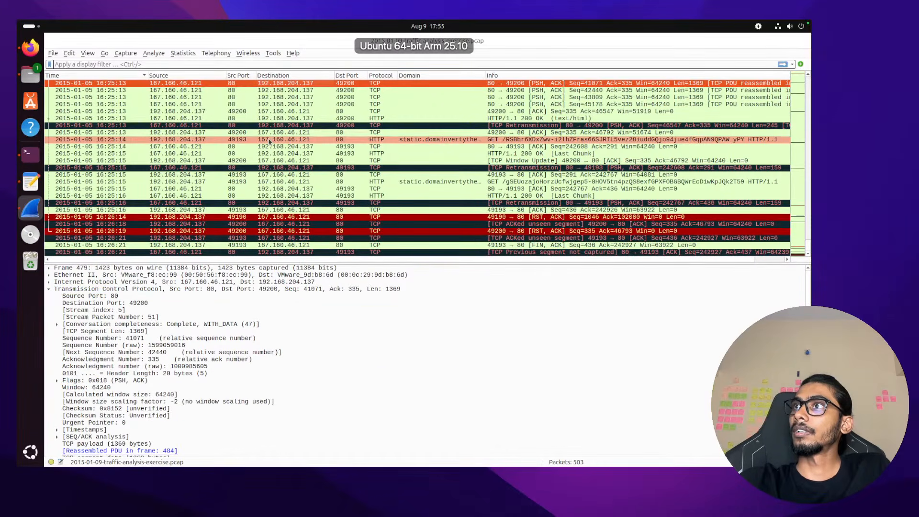
{"action": "scroll", "coordinate": [270, 142], "scroll_direction": "up", "scroll_amount": 5}
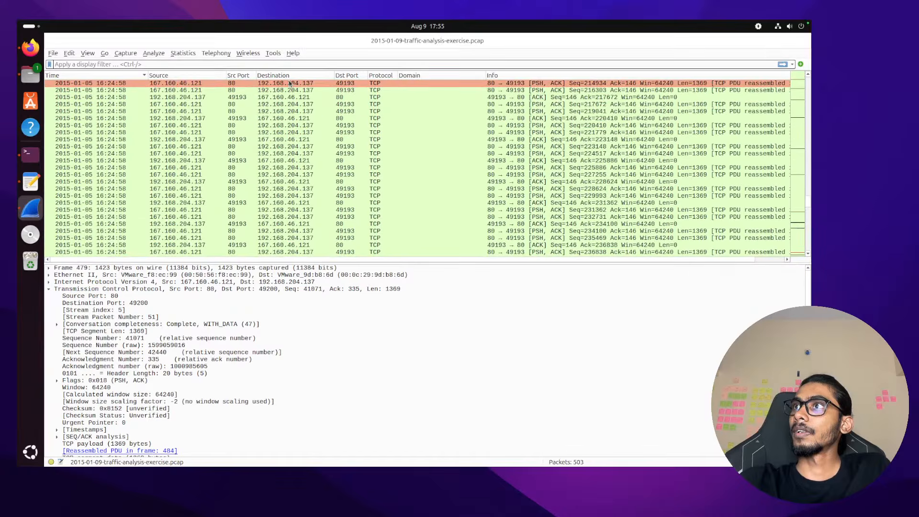
{"action": "left_click", "coordinate": [289, 84]}
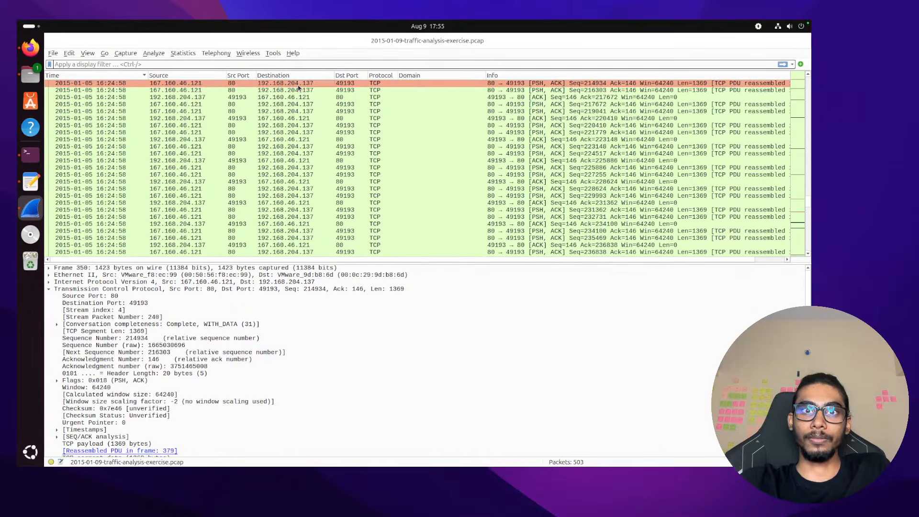
{"action": "left_click", "coordinate": [298, 85]}
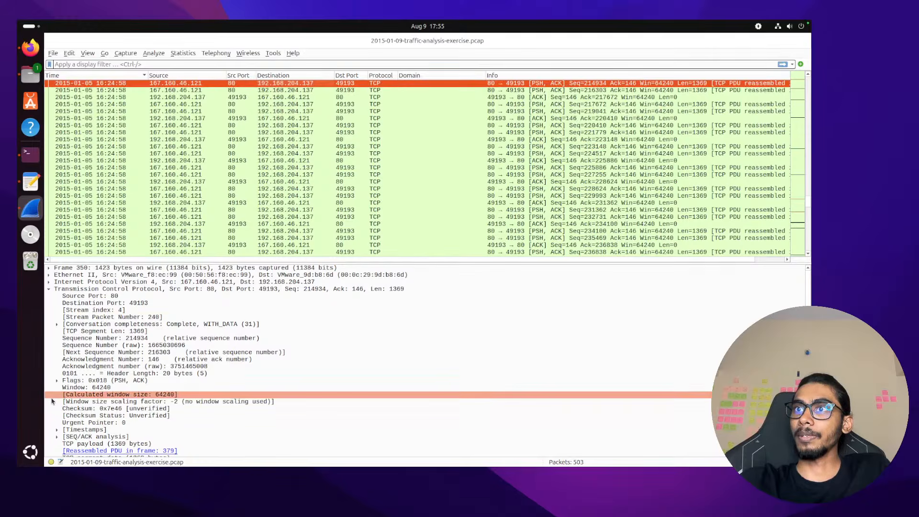
{"action": "scroll", "coordinate": [96, 391], "scroll_direction": "down", "scroll_amount": 1}
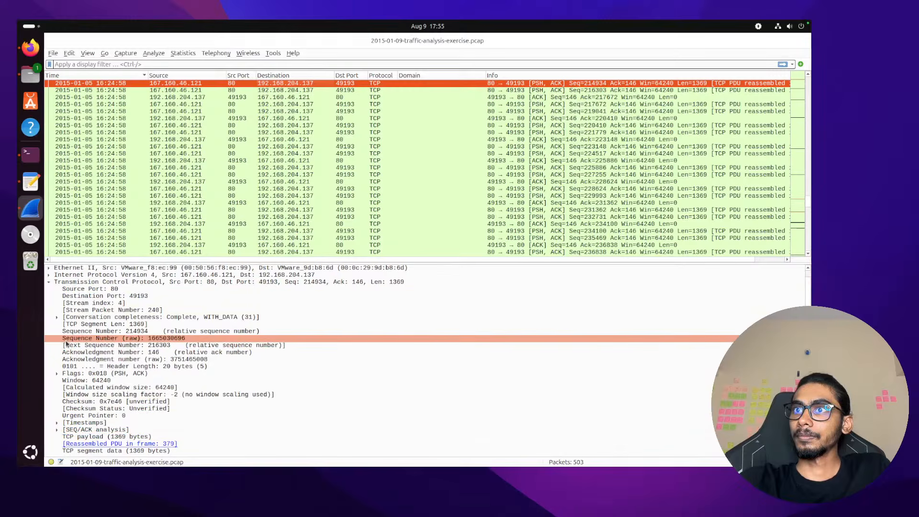
{"action": "left_click", "coordinate": [49, 275]}
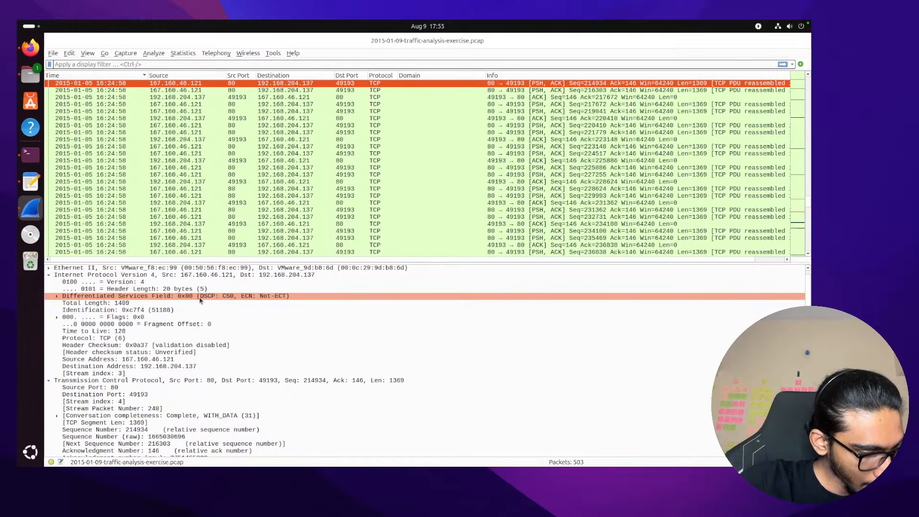
Scroll to the bottom of the packet list to read the last packet time, 16:26:21
{"action": "key", "text": "ctrl+Left"}
{"action": "key", "text": "ctrl+Right"}
{"action": "key", "text": "ctrl+Right"}
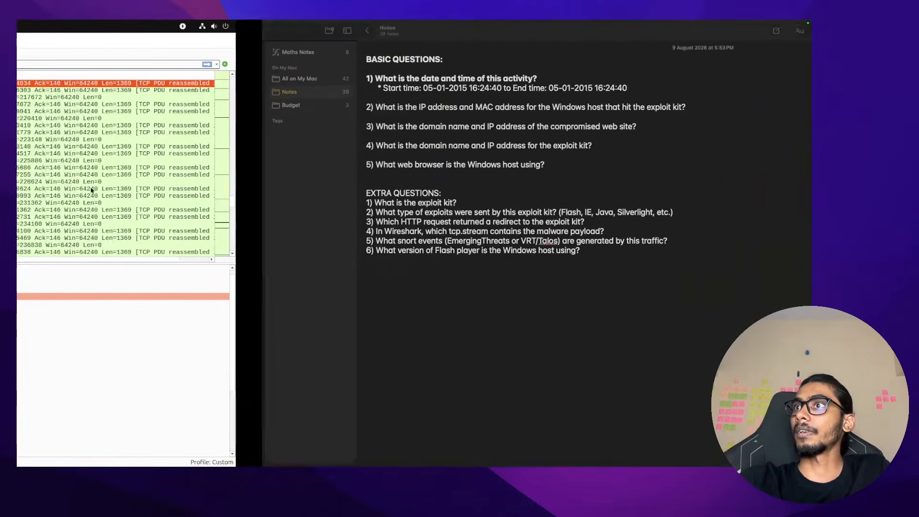
{"action": "scroll", "coordinate": [95, 223], "scroll_direction": "down", "scroll_amount": 20}
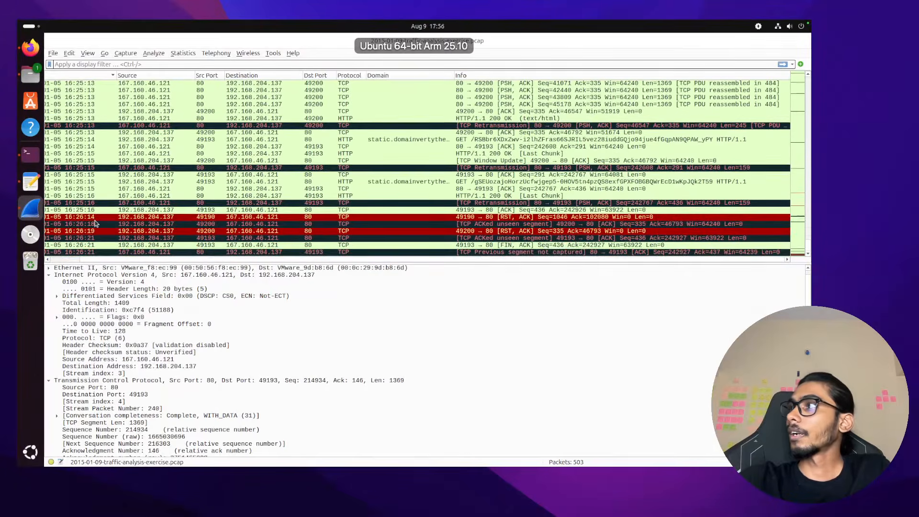
{"action": "scroll", "coordinate": [96, 227], "scroll_direction": "left", "scroll_amount": 3}
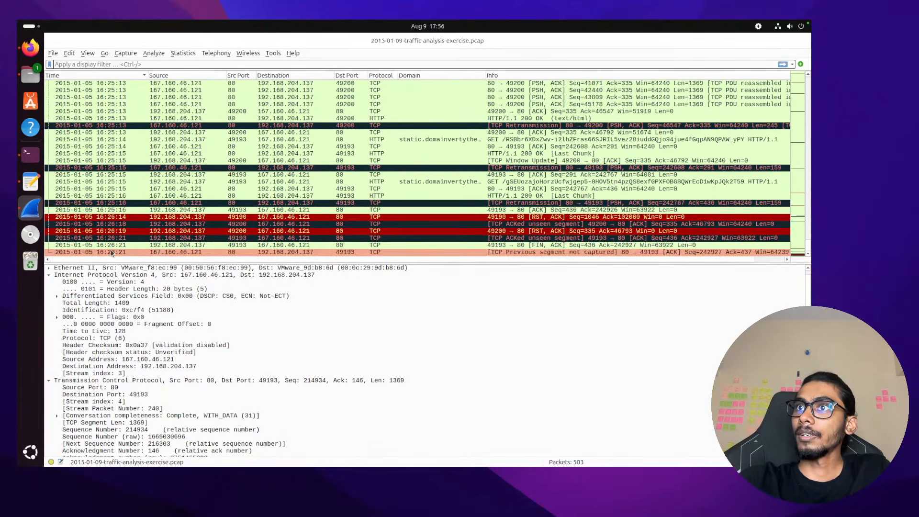
{"action": "key", "text": "ctrl+Right"}
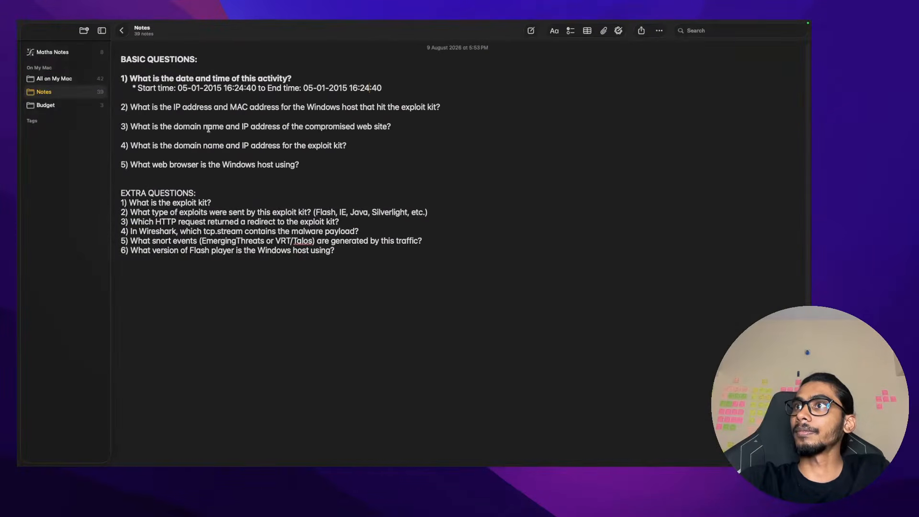
{"action": "key", "text": "BackSpace"}
{"action": "type", "text": "6"}
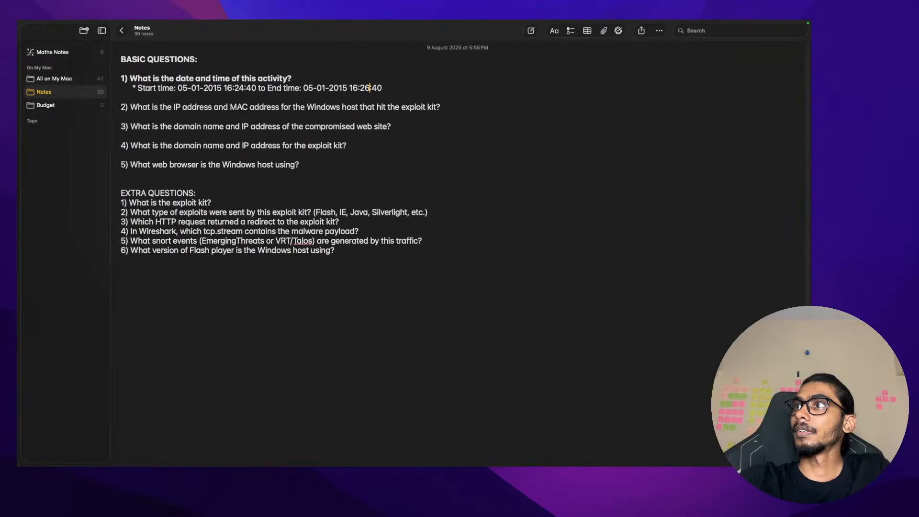
{"action": "key", "text": "Delete"}
{"action": "key", "text": "Delete"}
{"action": "type", "text": "21"}
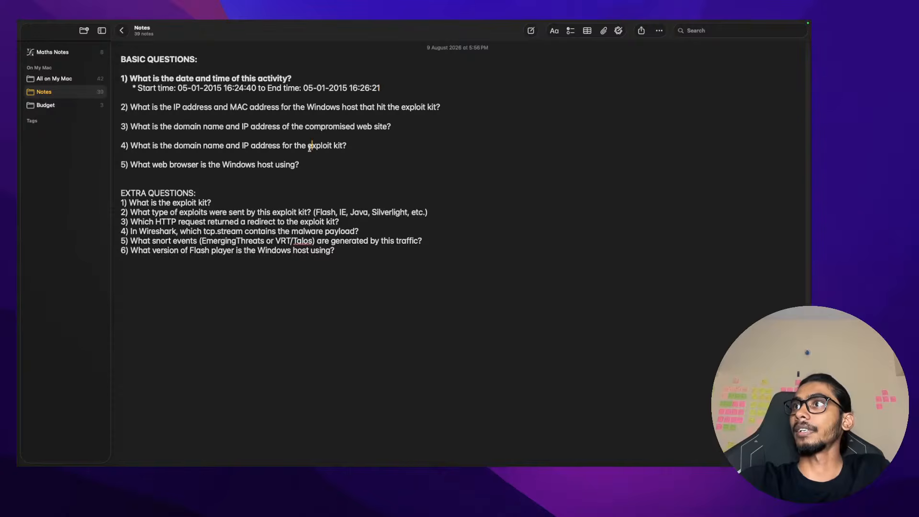
Start an indented empty bullet line under question 2
{"action": "left_click", "coordinate": [470, 110]}
{"action": "key", "text": "Return"}
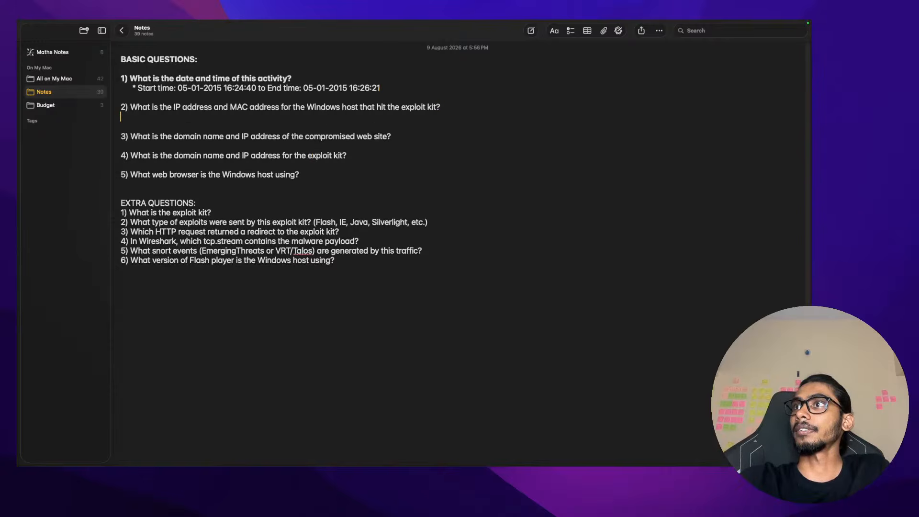
{"action": "key", "text": "Tab"}
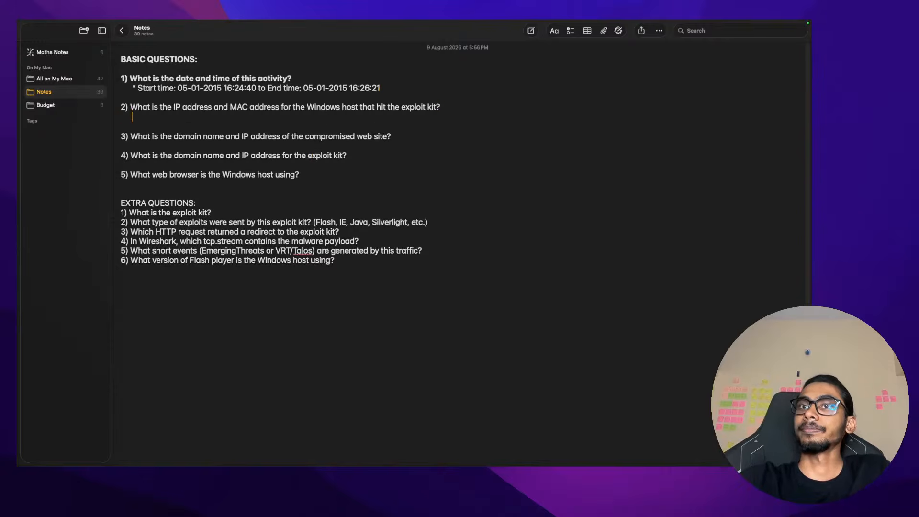
{"action": "type", "text": "*"}
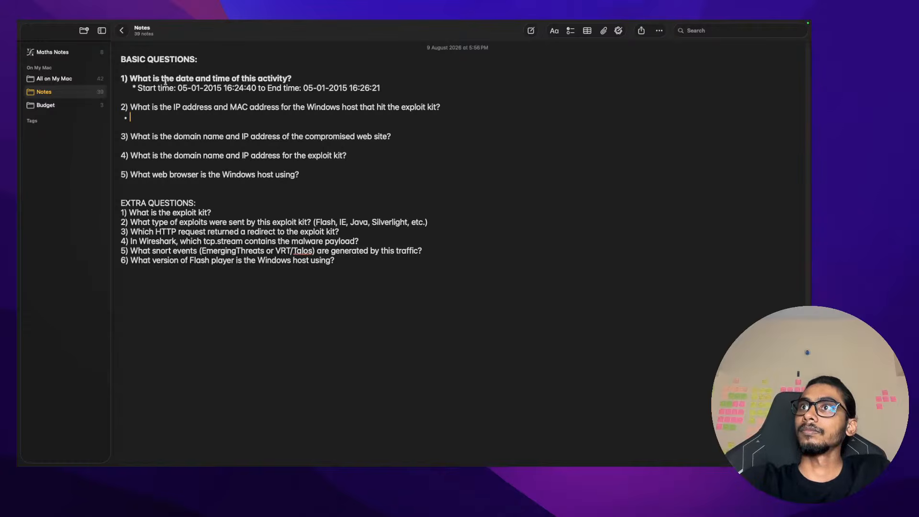
Replace the old '*' before Start time with an auto-bullet, then return to the VM terminal
{"action": "left_click", "coordinate": [138, 88]}
{"action": "key", "text": "BackSpace"}
{"action": "key", "text": "BackSpace"}
{"action": "key", "text": "BackSpace"}
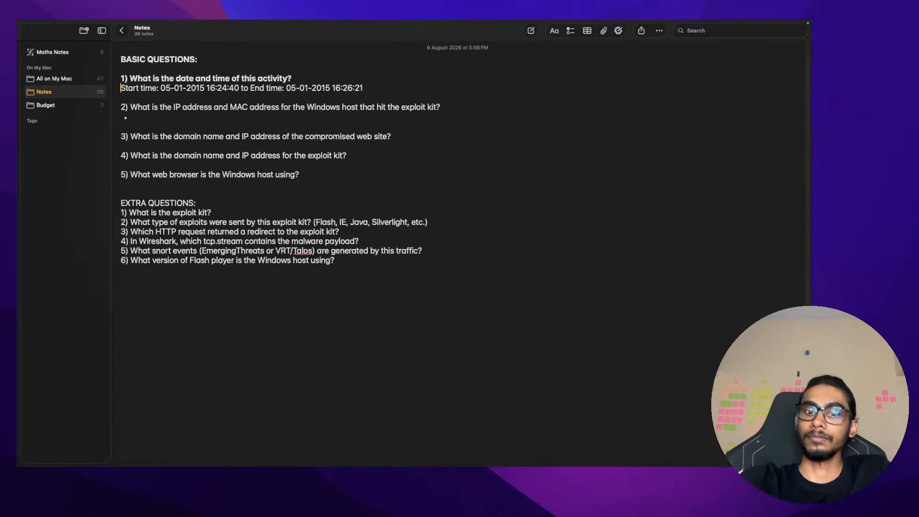
{"action": "type", "text": "*"}
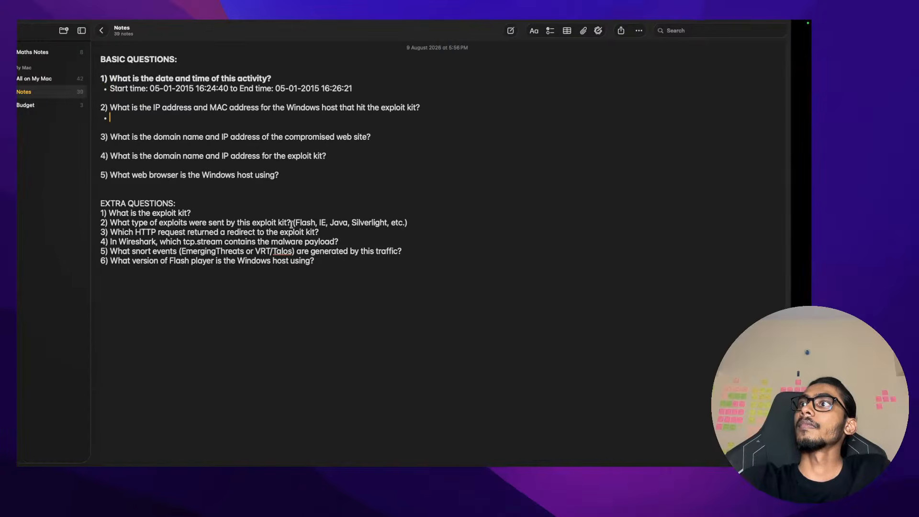
{"action": "key", "text": "ctrl+Left"}
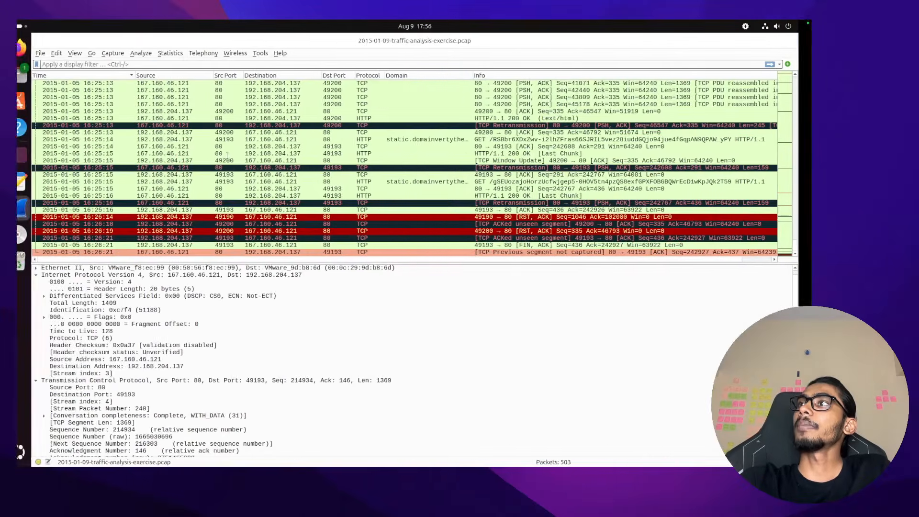
{"action": "key", "text": "ctrl+Right"}
{"action": "key", "text": "ctrl+Left"}
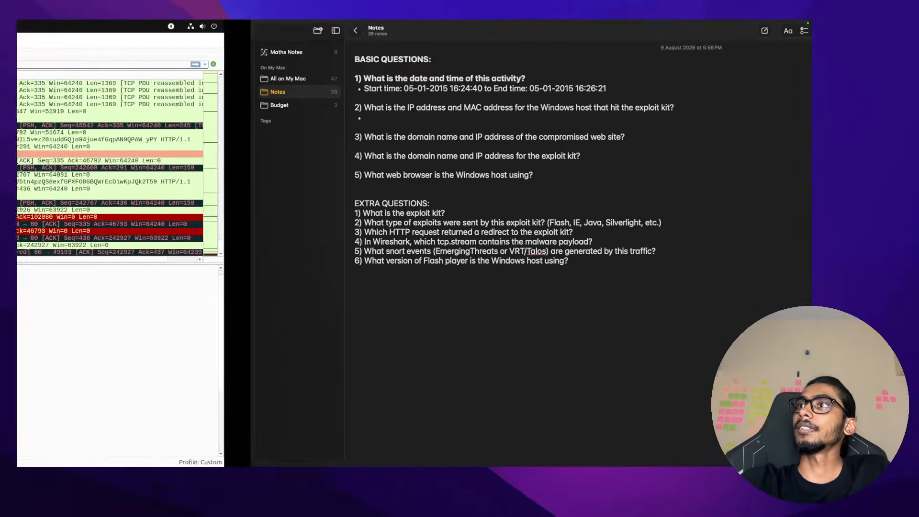
{"action": "left_click", "coordinate": [30, 152]}
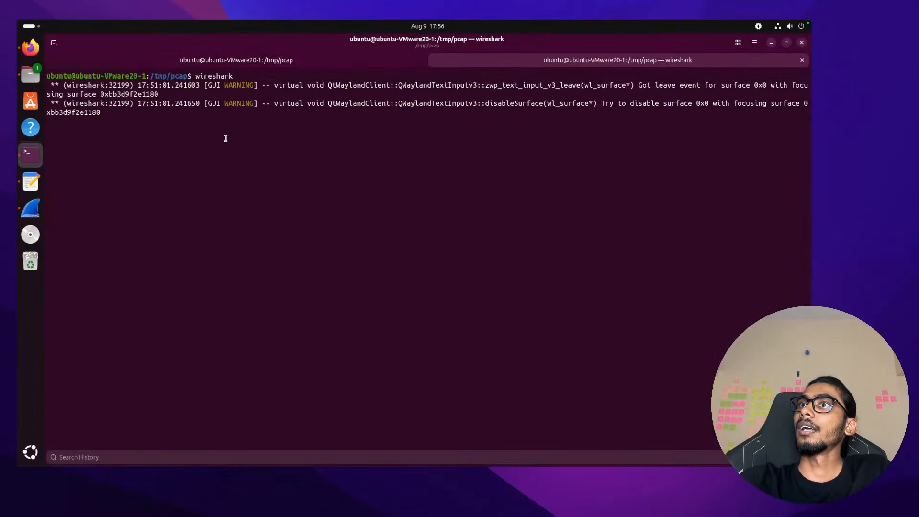
Enlarge the tshark terminal text, scroll to the first packet, and select host IP 192.168.204.137
{"action": "left_click", "coordinate": [246, 58]}
{"action": "type", "text": "cle"}
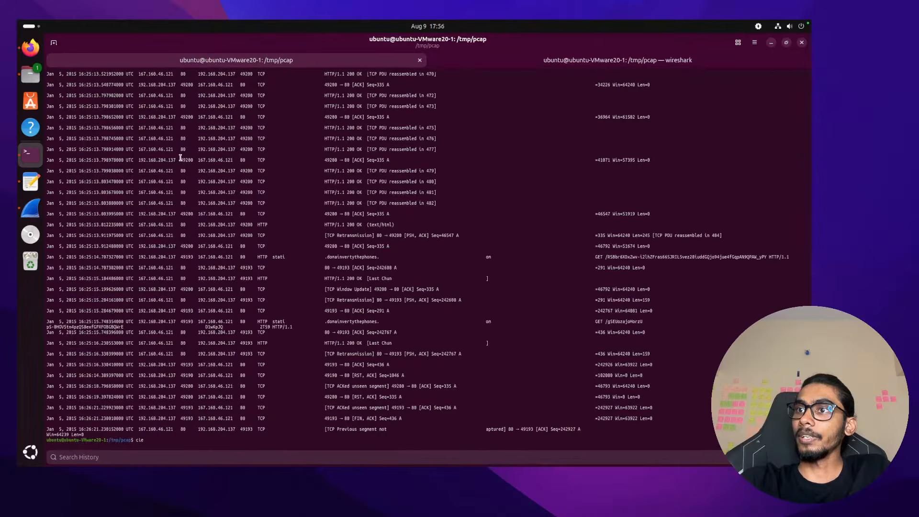
{"action": "key", "text": "ctrl+plus"}
{"action": "key", "text": "ctrl+plus"}
{"action": "key", "text": "ctrl+plus"}
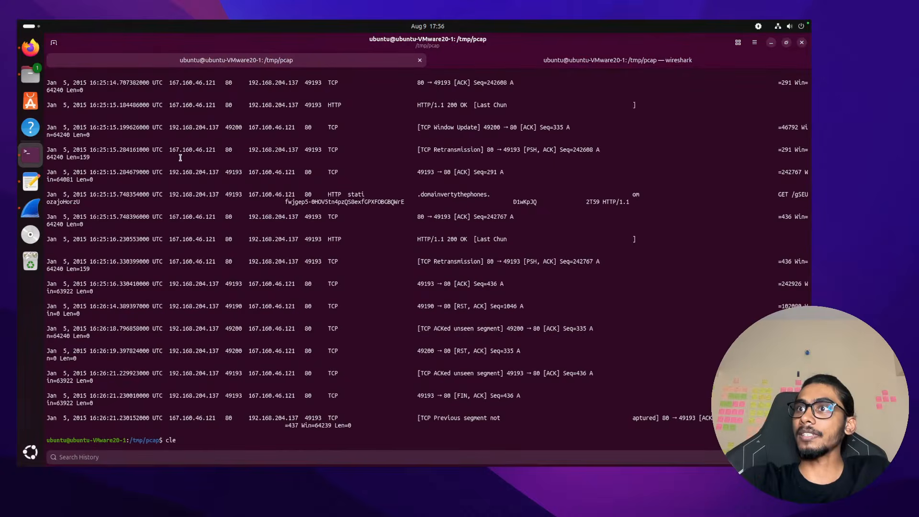
{"action": "scroll", "coordinate": [180, 157], "scroll_direction": "up", "scroll_amount": 20}
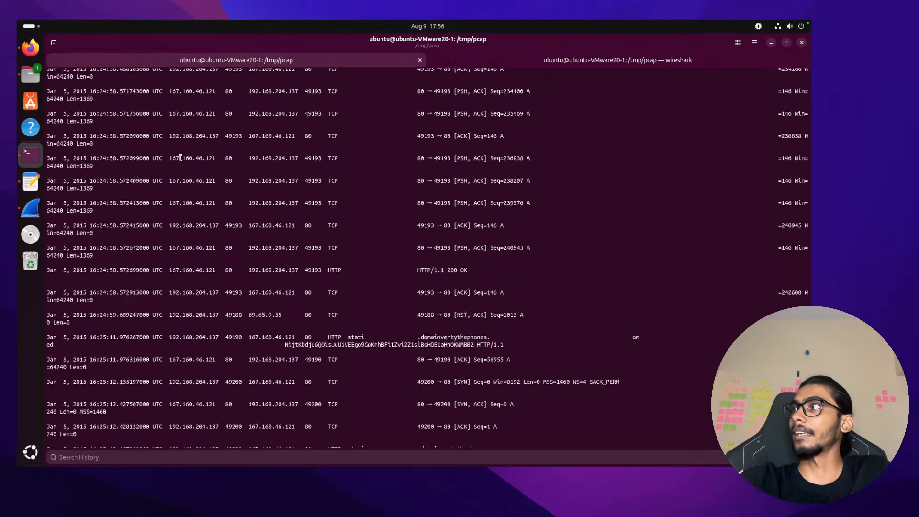
{"action": "left_click_drag", "start_coordinate": [807, 259], "coordinate": [808, 79]}
{"action": "scroll", "coordinate": [232, 123], "scroll_direction": "up", "scroll_amount": 2}
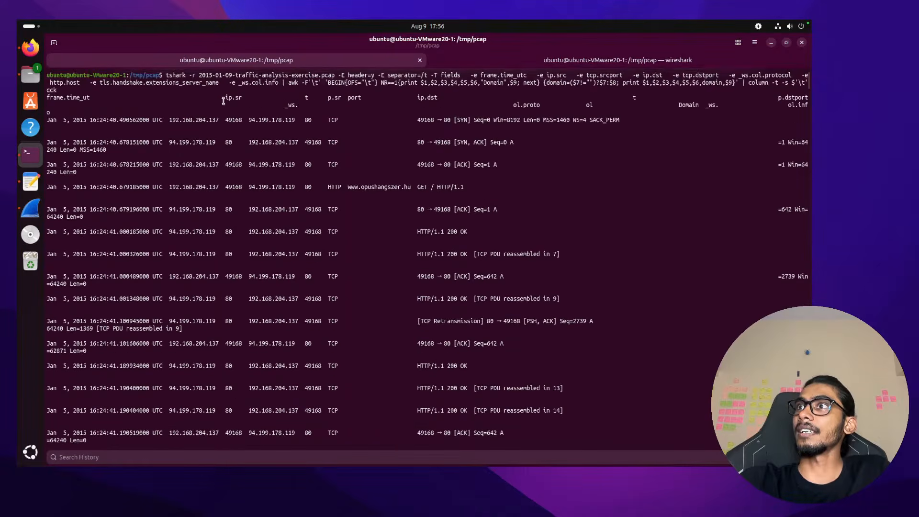
{"action": "double_click", "coordinate": [191, 118]}
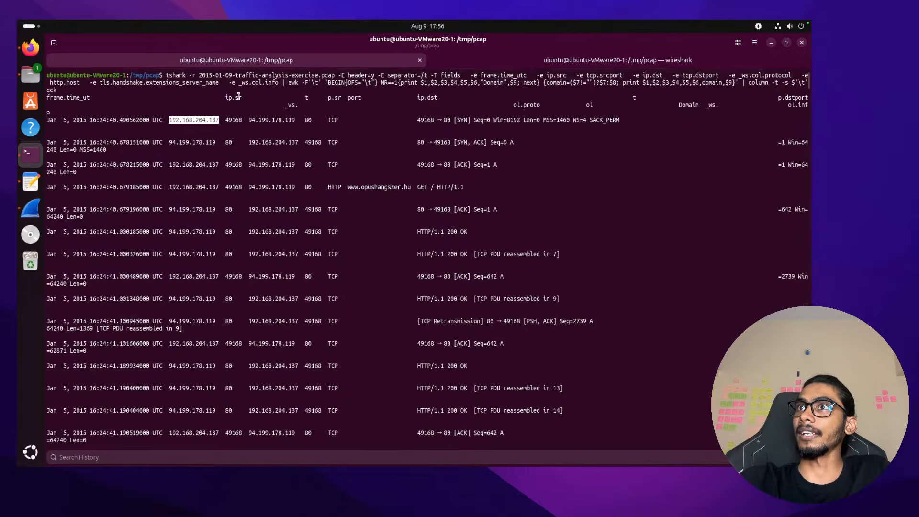
{"action": "left_click", "coordinate": [238, 97]}
{"action": "double_click", "coordinate": [184, 121]}
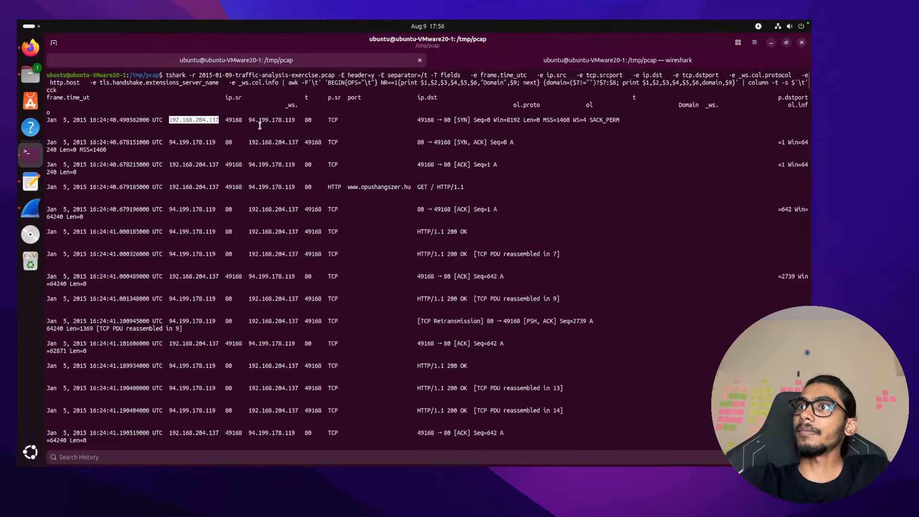
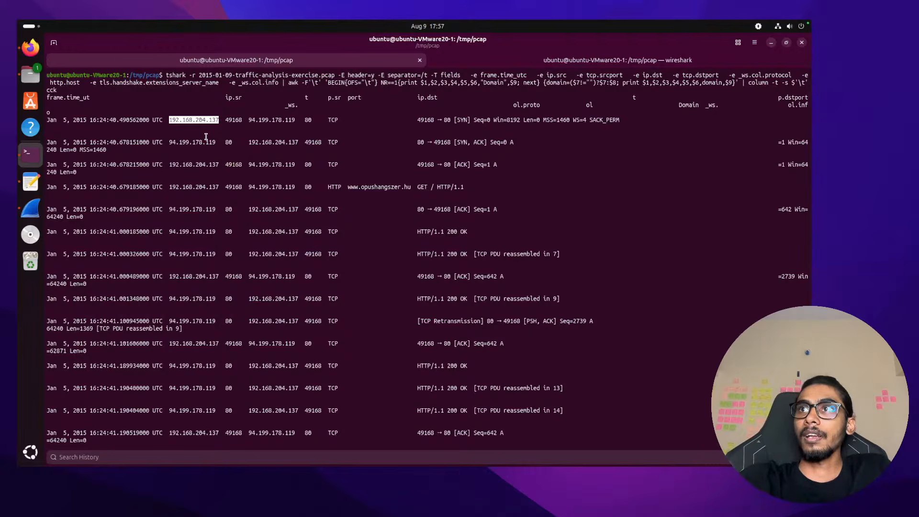
Copy host IP 192.168.204.137 from the tshark output and bring up the Notes answers
{"action": "right_click", "coordinate": [202, 123]}
{"action": "left_click", "coordinate": [226, 150]}
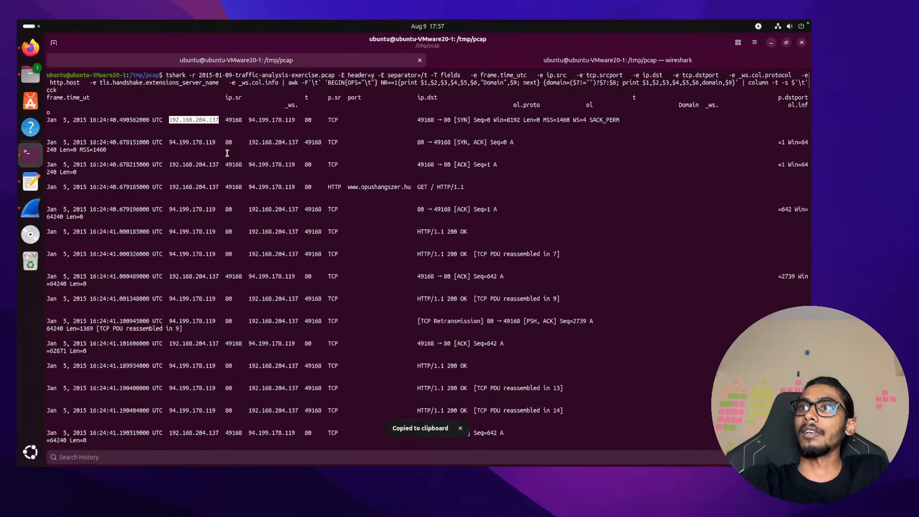
{"action": "key", "text": "ctrl+Right"}
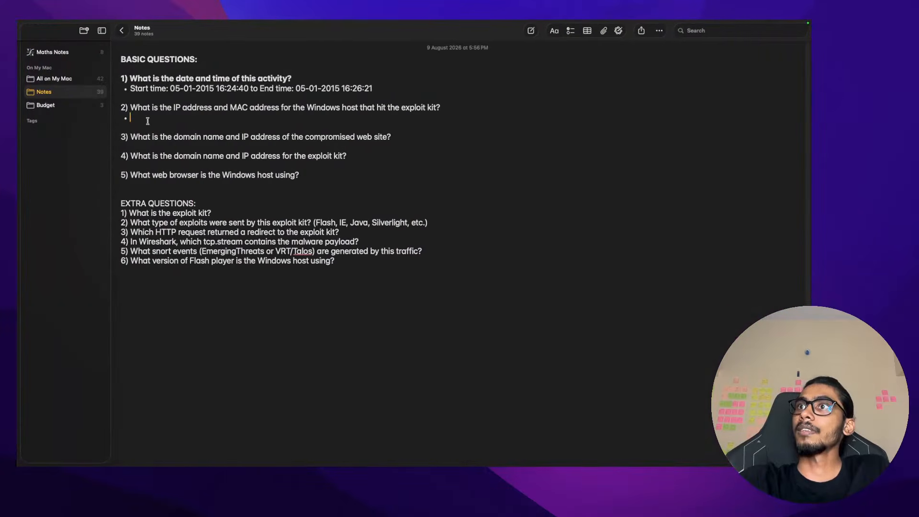
Paste the copied IP under question 2 so it reads 'IP: 192.168.204.137'
{"action": "left_click_drag", "start_coordinate": [131, 109], "coordinate": [437, 108]}
{"action": "left_click", "coordinate": [436, 108]}
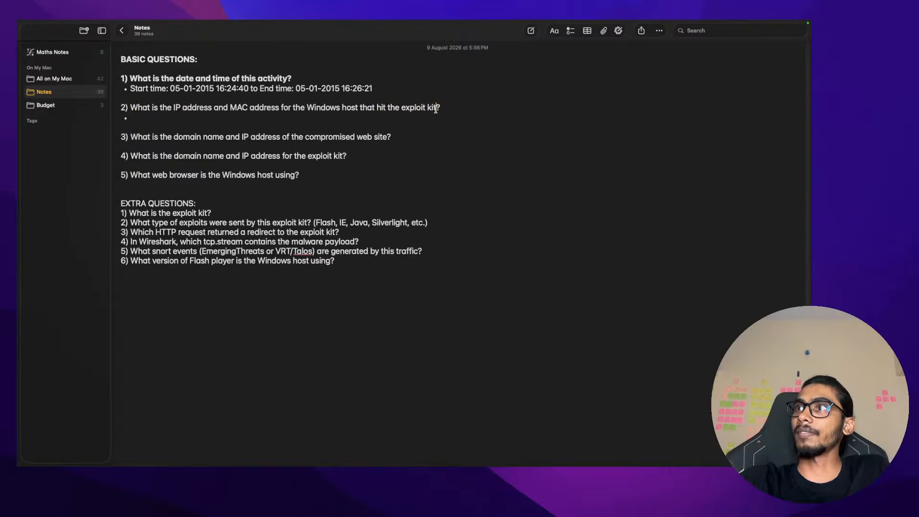
{"action": "left_click", "coordinate": [282, 118]}
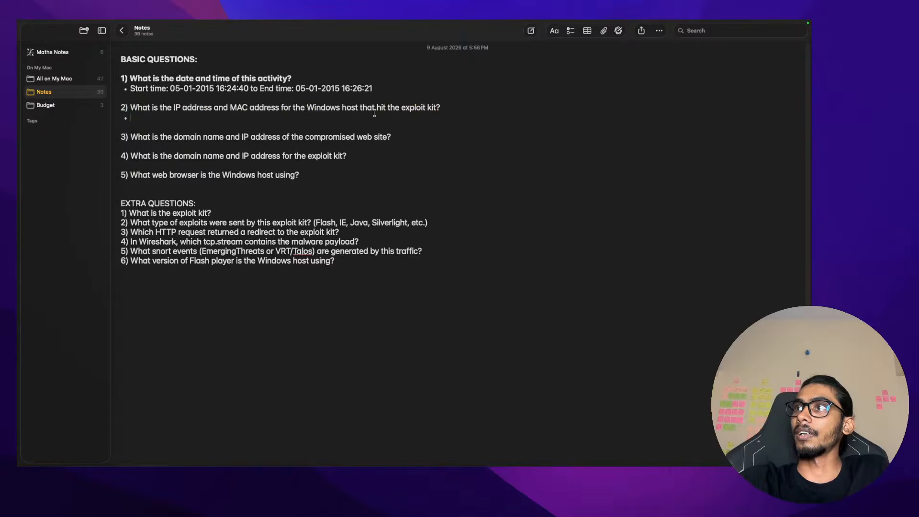
{"action": "key", "text": "super+v"}
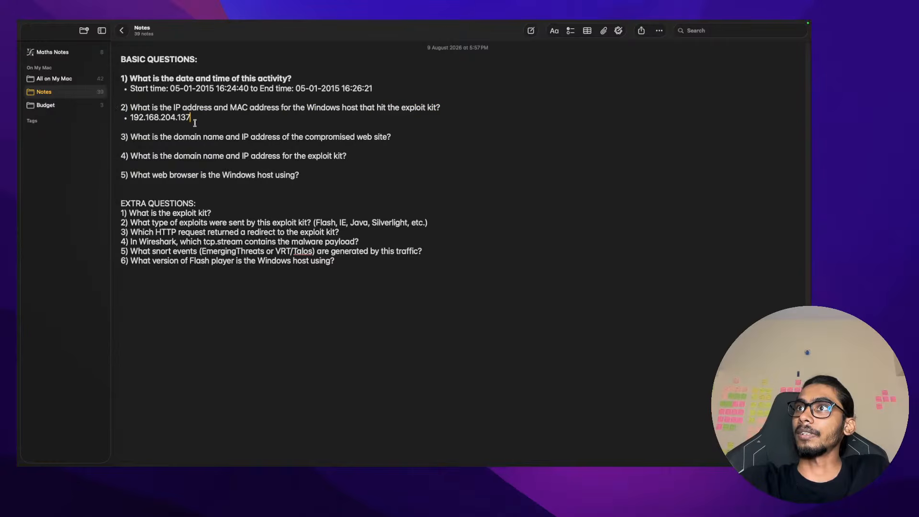
{"action": "left_click", "coordinate": [130, 118]}
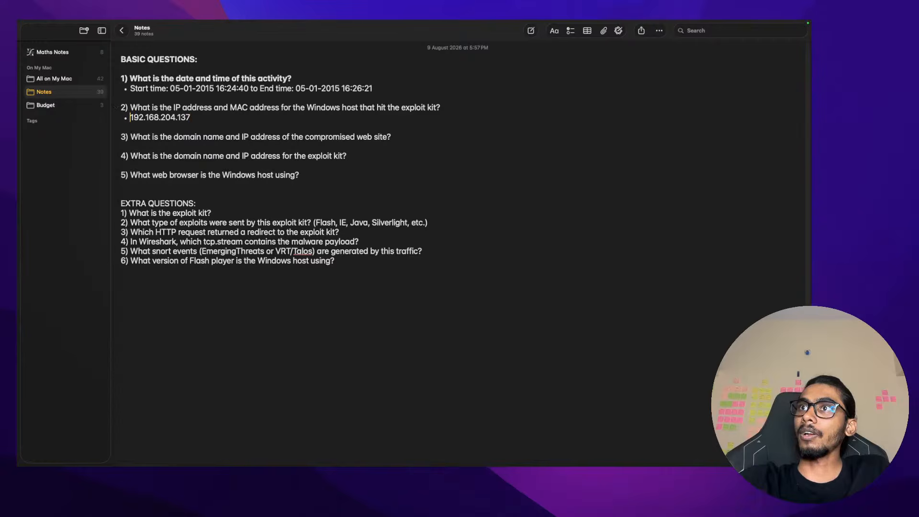
{"action": "type", "text": "IP:"}
Select another occurrence of 192.168.204.137 in the VM terminal, then move to the browser space
{"action": "key", "text": "ctrl+Left"}
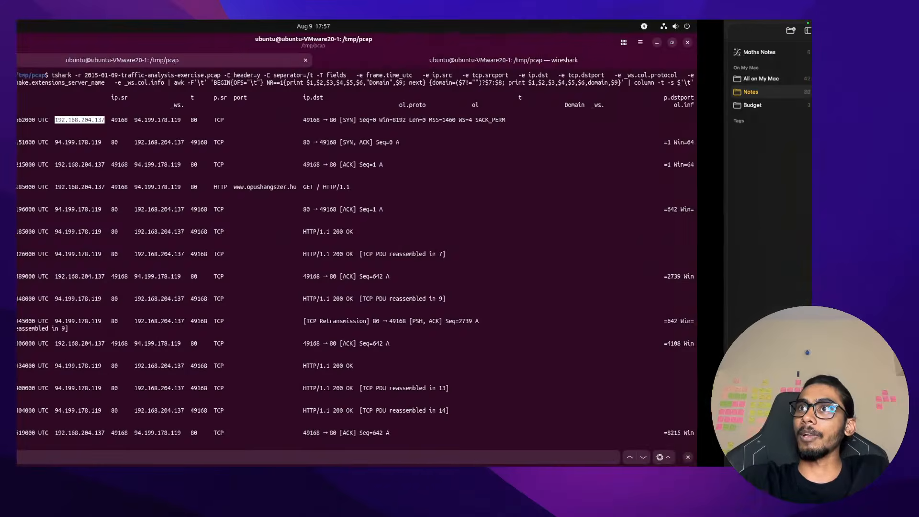
{"action": "double_click", "coordinate": [180, 165]}
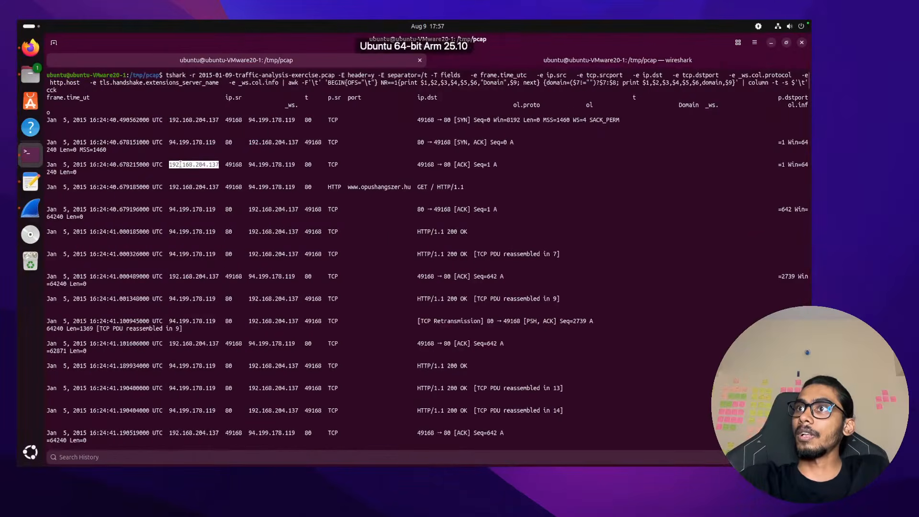
{"action": "scroll", "coordinate": [218, 243], "scroll_direction": "down", "scroll_amount": 15}
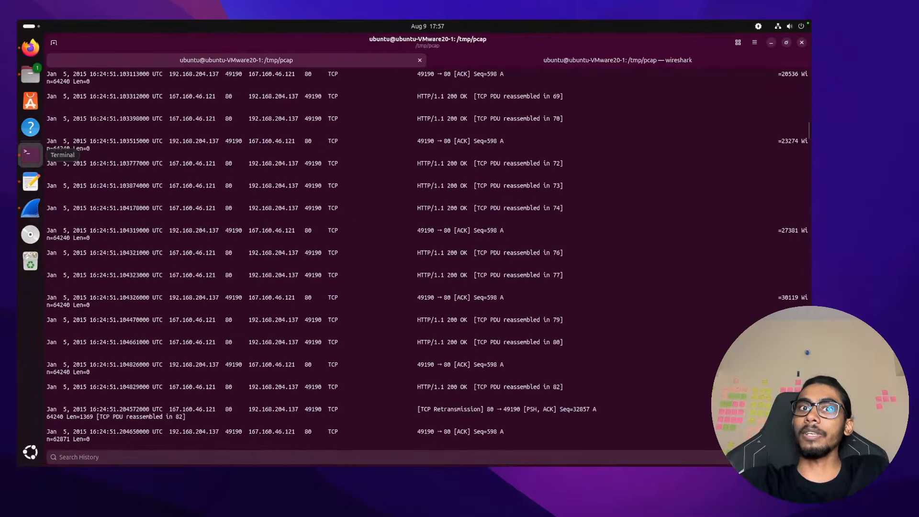
{"action": "key", "text": "ctrl+Right"}
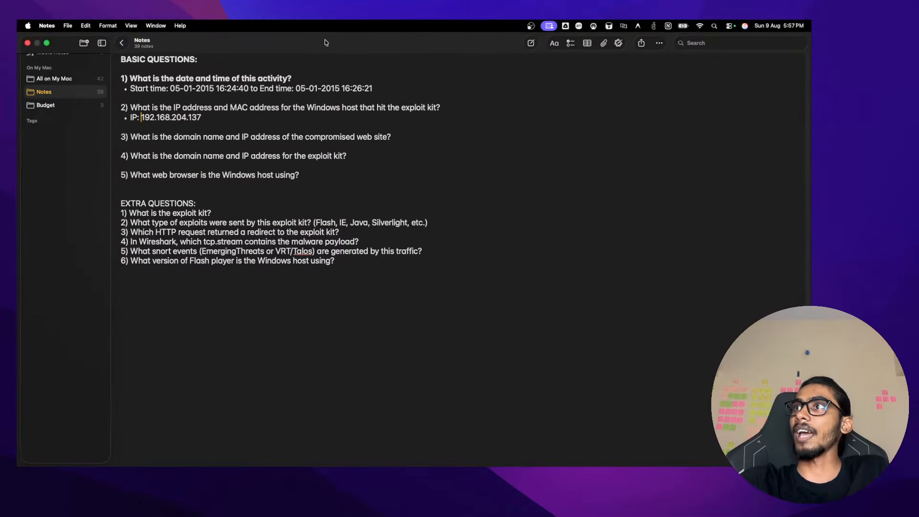
{"action": "key", "text": "ctrl+Left"}
{"action": "key", "text": "ctrl+Left"}
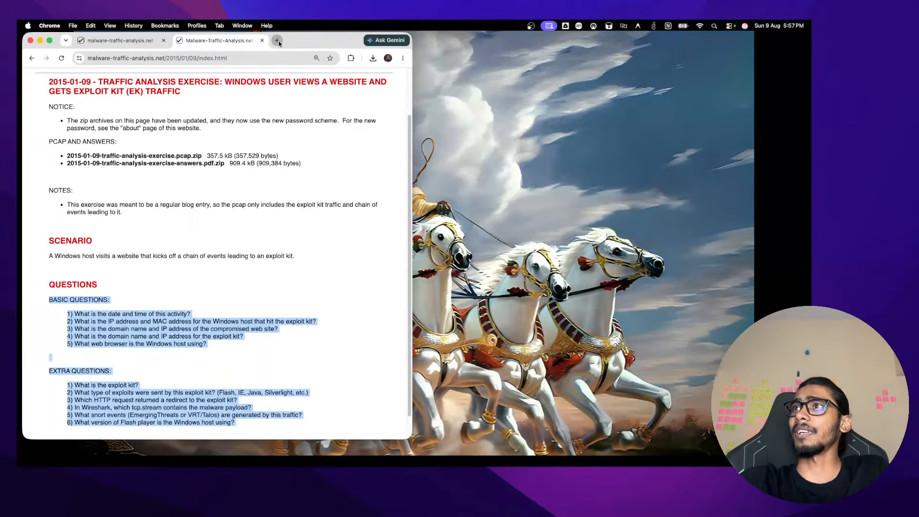
Search Google for 'what are the subnets of local IP' and highlight the 192.168.0.0 private range
{"action": "key", "text": "super+t"}
{"action": "type", "text": "w"}
{"action": "key", "text": "BackSpace"}
{"action": "key", "text": "BackSpace"}
{"action": "type", "text": "wha"}
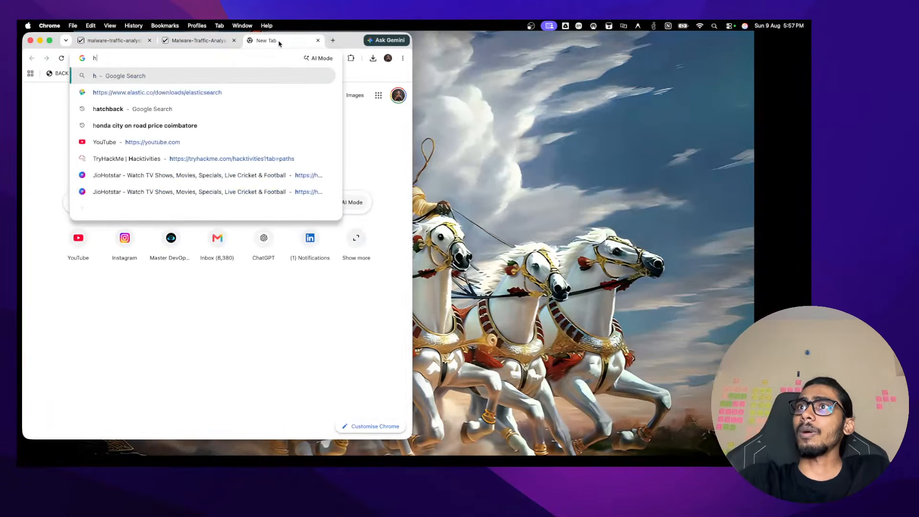
{"action": "type", "text": "t "}
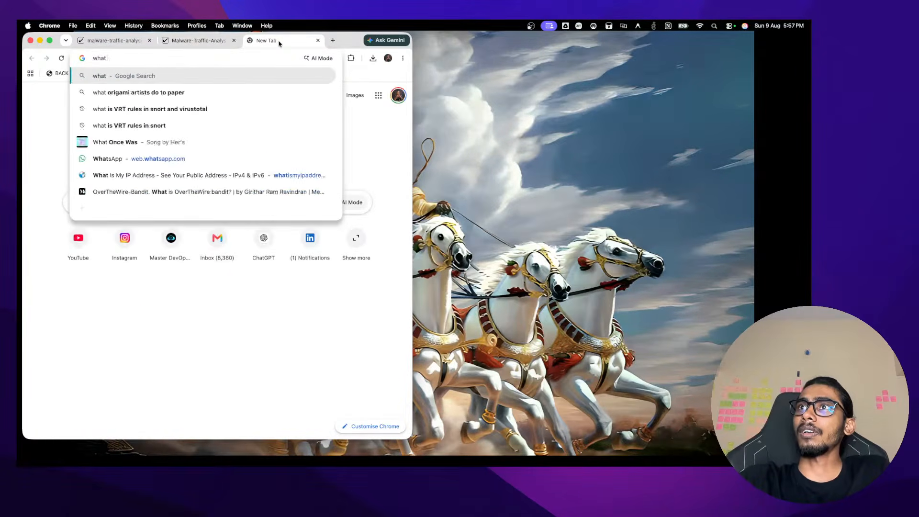
{"action": "type", "text": "are the subnets "}
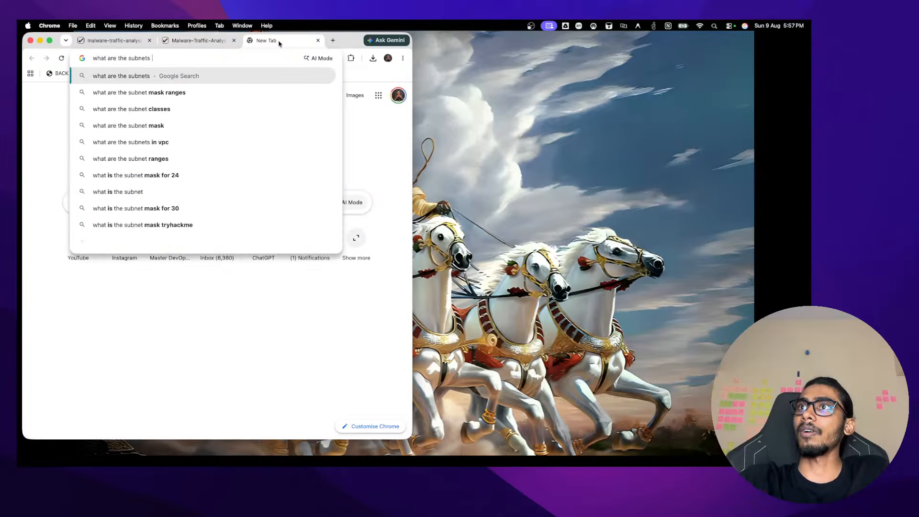
{"action": "type", "text": "of local IP"}
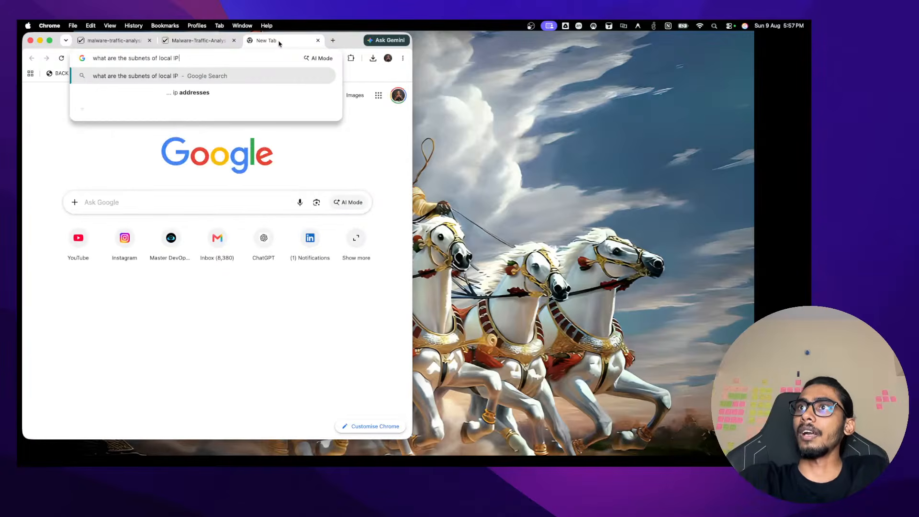
{"action": "key", "text": "Return"}
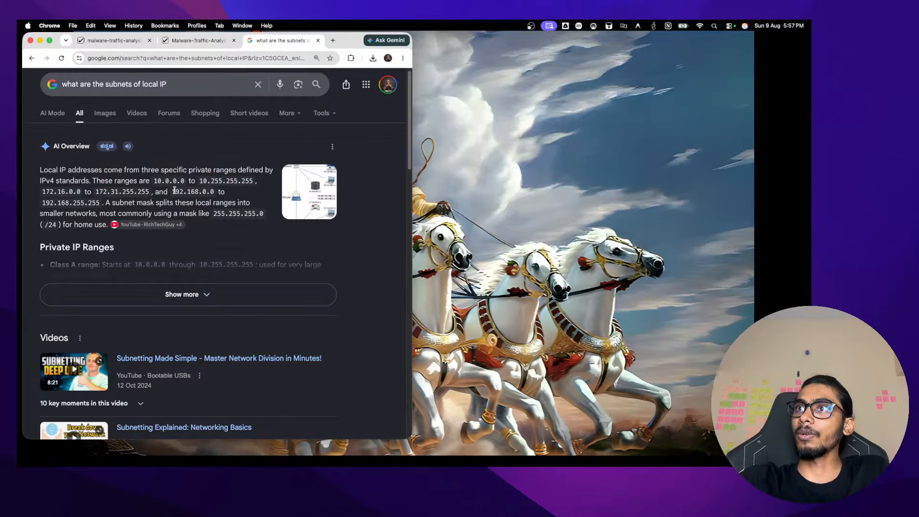
{"action": "left_click_drag", "start_coordinate": [172, 192], "coordinate": [216, 190]}
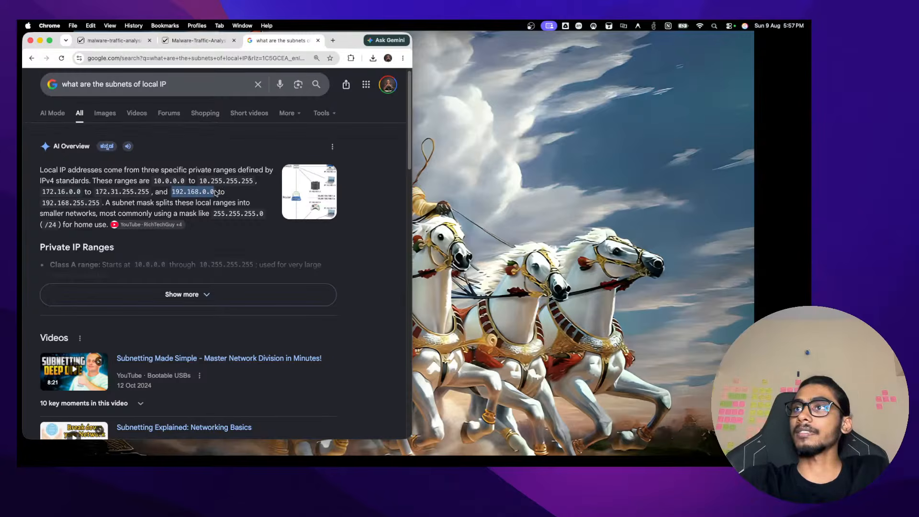
{"action": "key", "text": "ctrl+Right"}
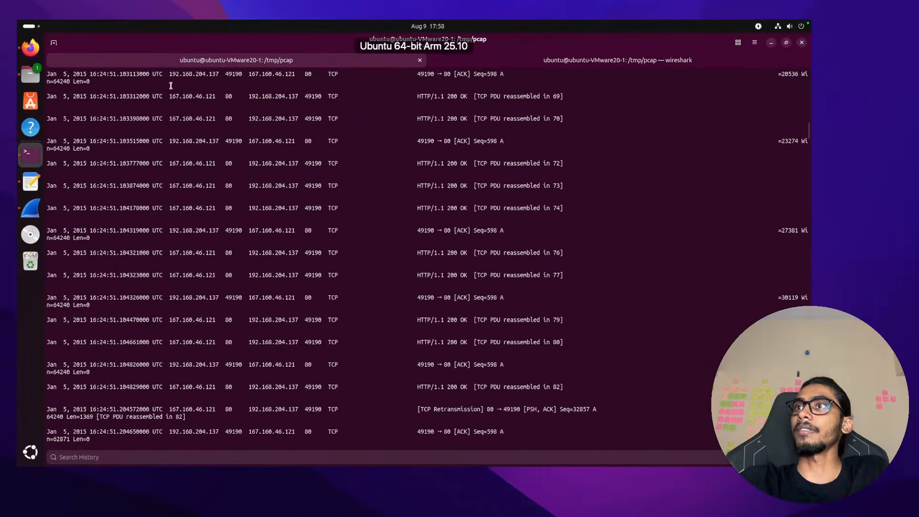
Copy host IP 192.168.204.137 from the packet output and type clear at the prompt
{"action": "left_click_drag", "start_coordinate": [170, 143], "coordinate": [220, 141]}
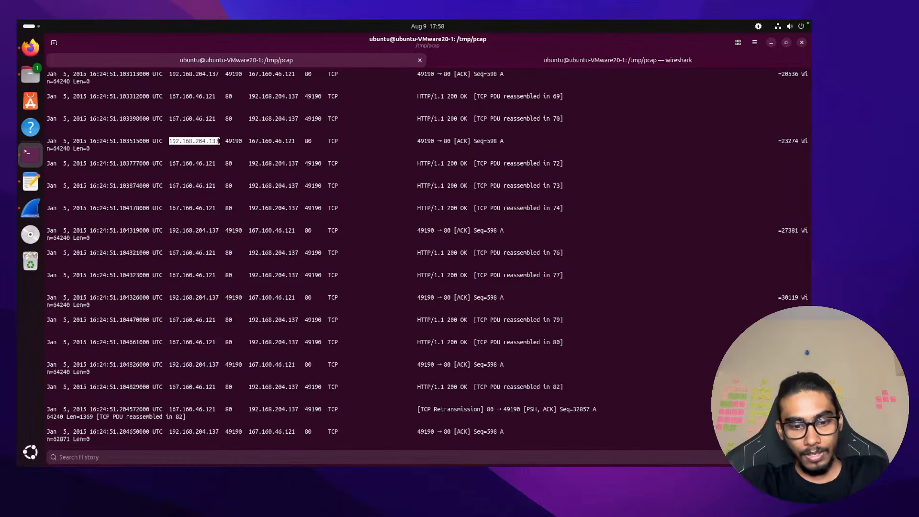
{"action": "key", "text": "ctrl+shift+c"}
{"action": "scroll", "coordinate": [264, 155], "scroll_direction": "down", "scroll_amount": 15}
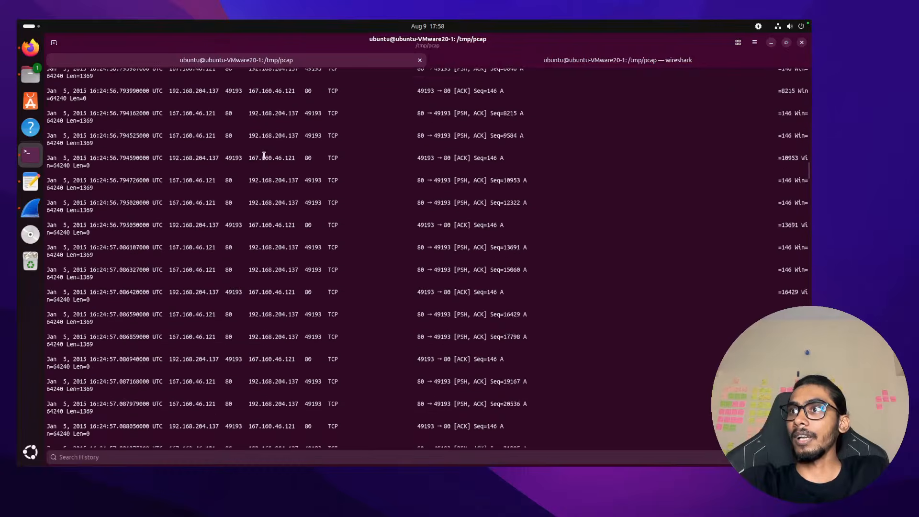
{"action": "type", "text": "clecl"}
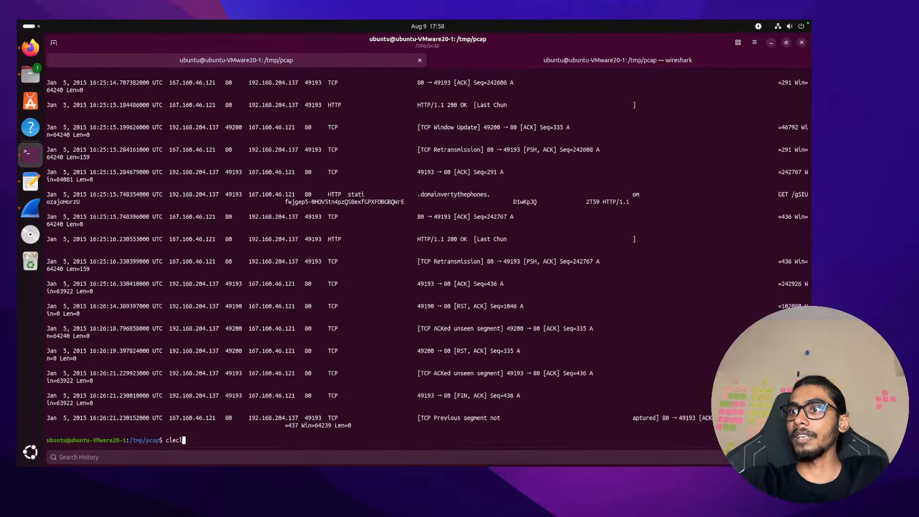
{"action": "key", "text": "BackSpace"}
{"action": "key", "text": "BackSpace"}
{"action": "type", "text": "ar"}
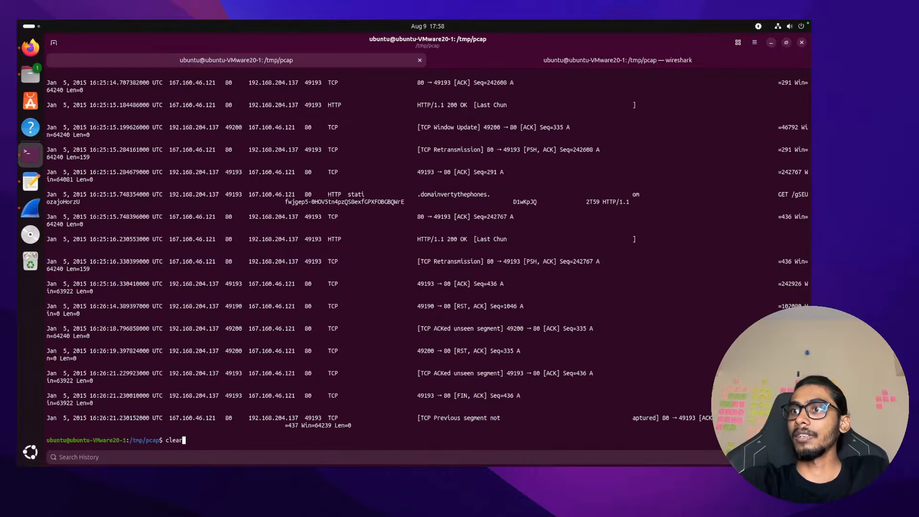
Select server IP 167.160.46.121 in a packet row and return to the Notes answers
{"action": "double_click", "coordinate": [274, 241]}
{"action": "double_click", "coordinate": [185, 239]}
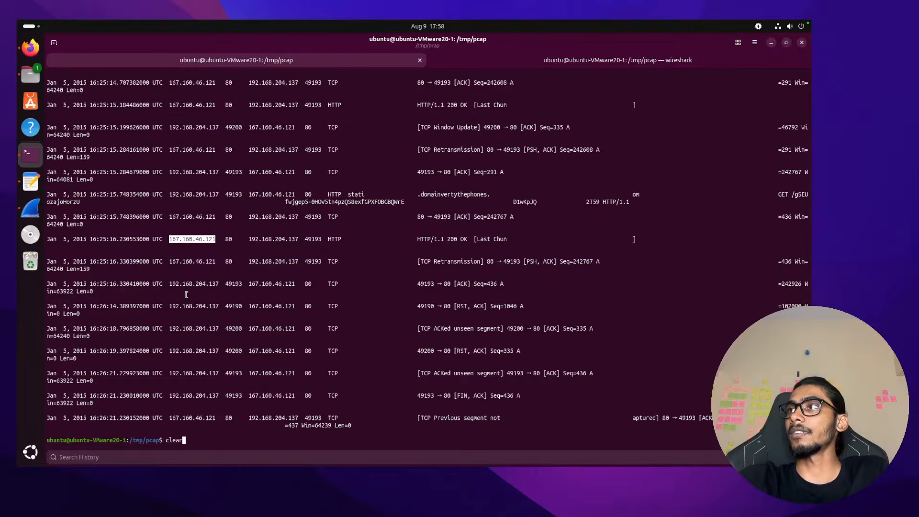
{"action": "key", "text": "ctrl+Left"}
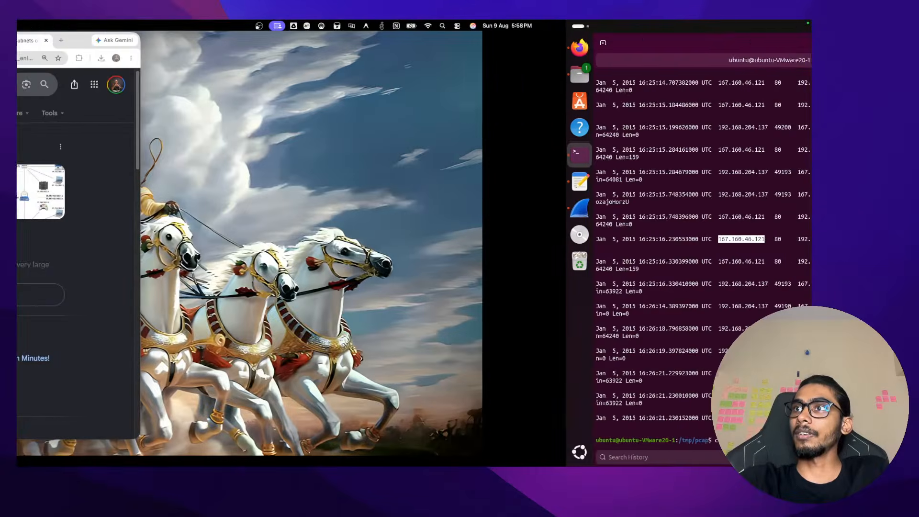
{"action": "key", "text": "ctrl+Right"}
{"action": "key", "text": "ctrl+Right"}
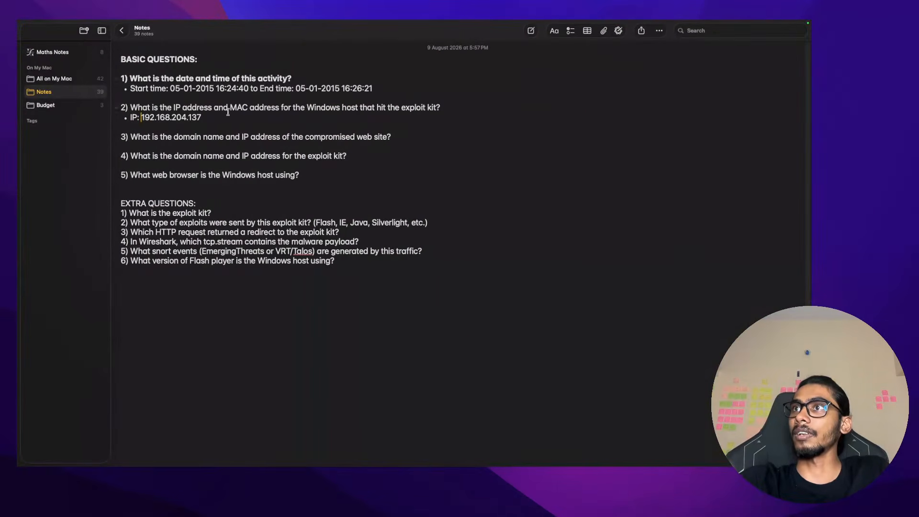
Append 'and MAC address' after the IP in question 2's answer
{"action": "left_click", "coordinate": [229, 117]}
{"action": "type", "text": "and "}
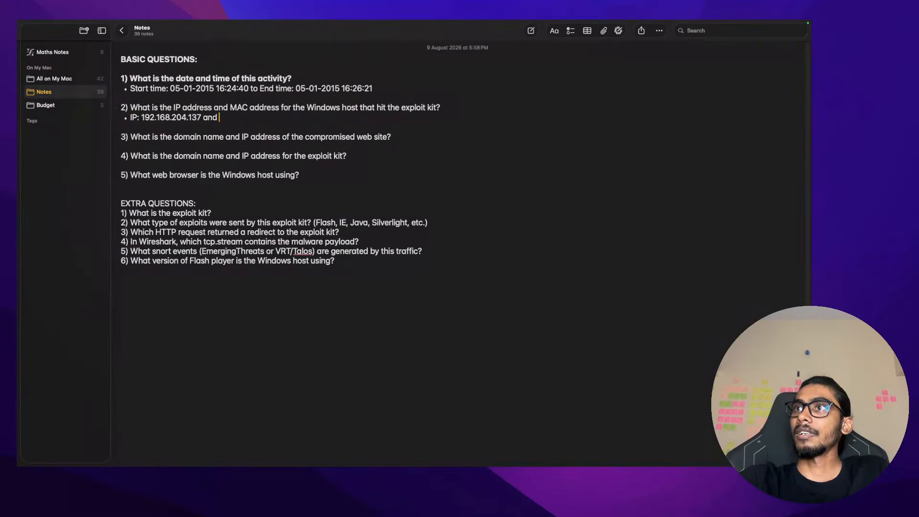
{"action": "type", "text": "MAC addr"}
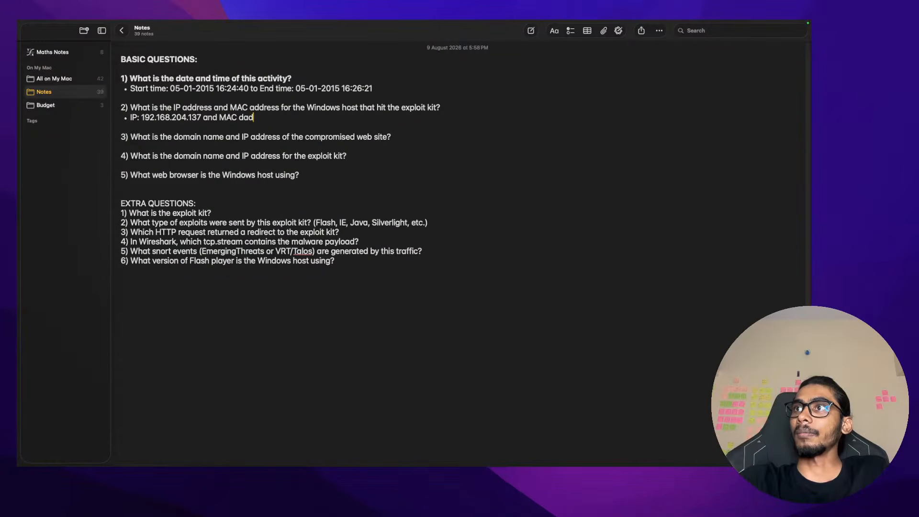
{"action": "type", "text": "ess"}
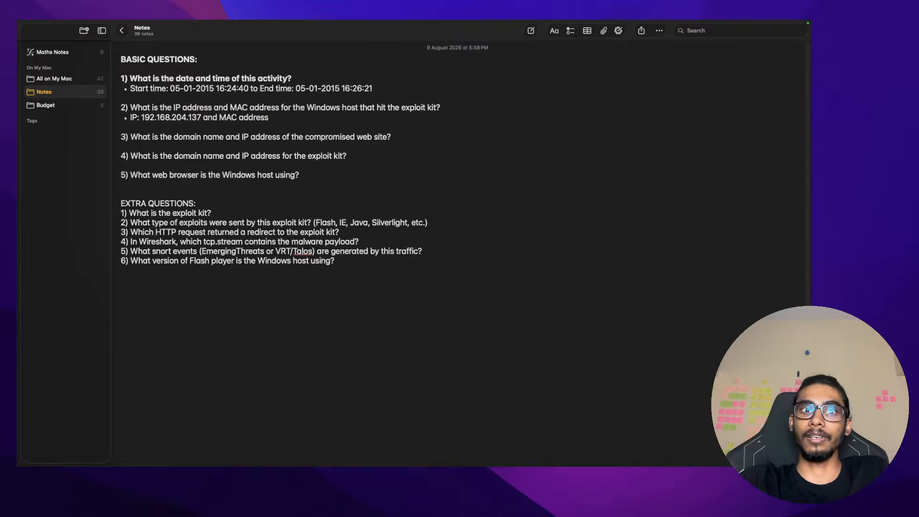
{"action": "key", "text": "ctrl+Left"}
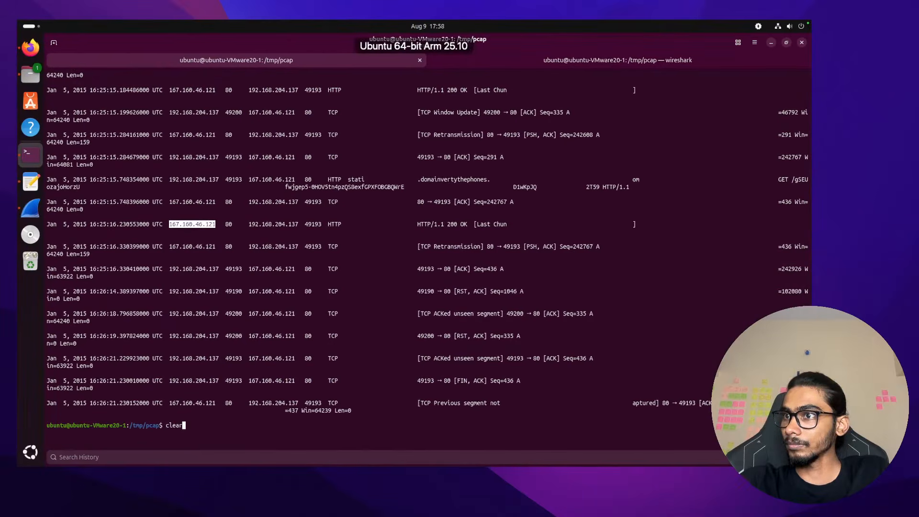
Recall the eth.src/ip.src tshark command and start replacing the 2014-11-16 capture file name
{"action": "key", "text": "Up"}
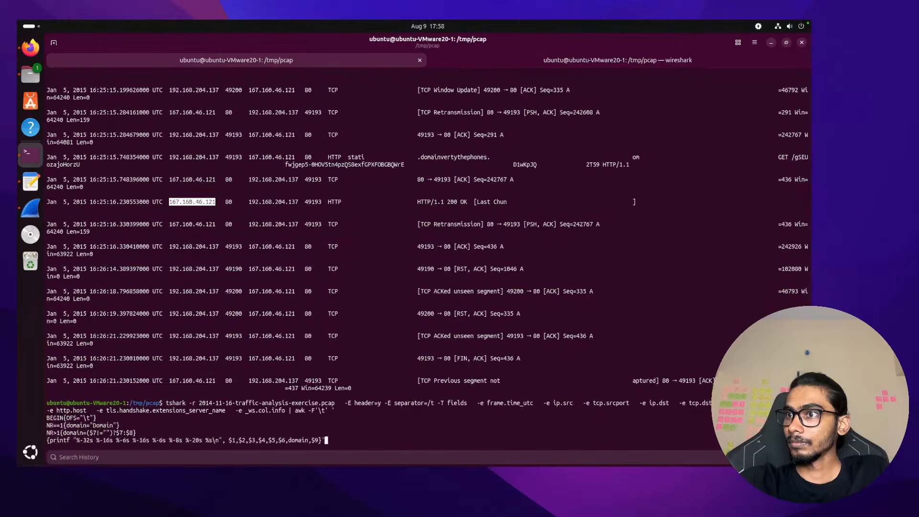
{"action": "key", "text": "Up"}
{"action": "key", "text": "Up"}
{"action": "key", "text": "Up"}
{"action": "key", "text": "Up"}
{"action": "key", "text": "Up"}
{"action": "key", "text": "Up"}
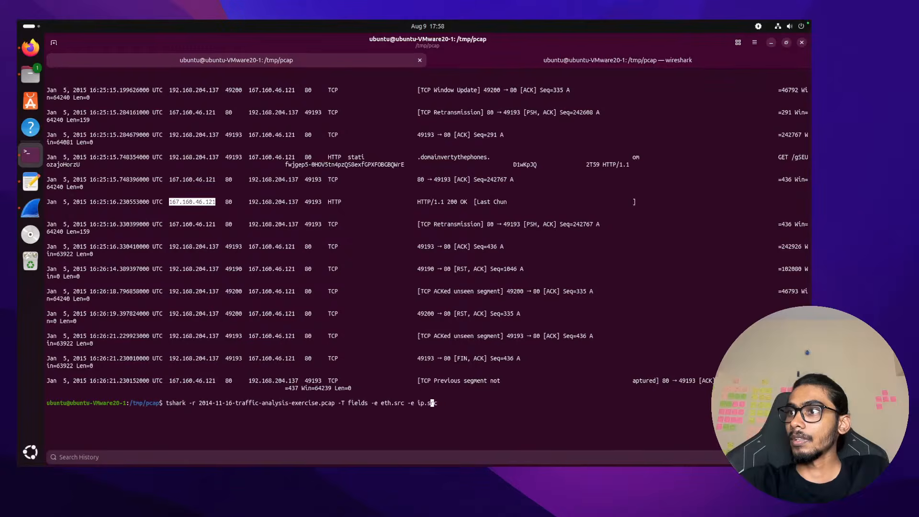
{"action": "key", "text": "Left"}
{"action": "key", "text": "Left"}
{"action": "key", "text": "Left"}
{"action": "key", "text": "Left"}
{"action": "key", "text": "Left"}
{"action": "key", "text": "Left"}
{"action": "key", "text": "Left"}
{"action": "key", "text": "Left"}
{"action": "key", "text": "Left"}
{"action": "key", "text": "Left"}
{"action": "key", "text": "Left"}
{"action": "key", "text": "Left"}
{"action": "key", "text": "Left"}
{"action": "key", "text": "Left"}
{"action": "key", "text": "Left"}
{"action": "key", "text": "Left"}
{"action": "key", "text": "Left"}
{"action": "key", "text": "Left"}
{"action": "key", "text": "Left"}
{"action": "key", "text": "Left"}
{"action": "key", "text": "BackSpace"}
{"action": "key", "text": "BackSpace"}
{"action": "key", "text": "BackSpace"}
{"action": "key", "text": "BackSpace"}
{"action": "key", "text": "BackSpace"}
{"action": "key", "text": "BackSpace"}
{"action": "key", "text": "BackSpace"}
{"action": "key", "text": "BackSpace"}
{"action": "key", "text": "BackSpace"}
{"action": "key", "text": "BackSpace"}
{"action": "key", "text": "BackSpace"}
{"action": "key", "text": "BackSpace"}
{"action": "key", "text": "BackSpace"}
{"action": "key", "text": "BackSpace"}
{"action": "key", "text": "BackSpace"}
{"action": "key", "text": "BackSpace"}
{"action": "key", "text": "BackSpace"}
{"action": "key", "text": "BackSpace"}
{"action": "key", "text": "BackSpace"}
{"action": "key", "text": "BackSpace"}
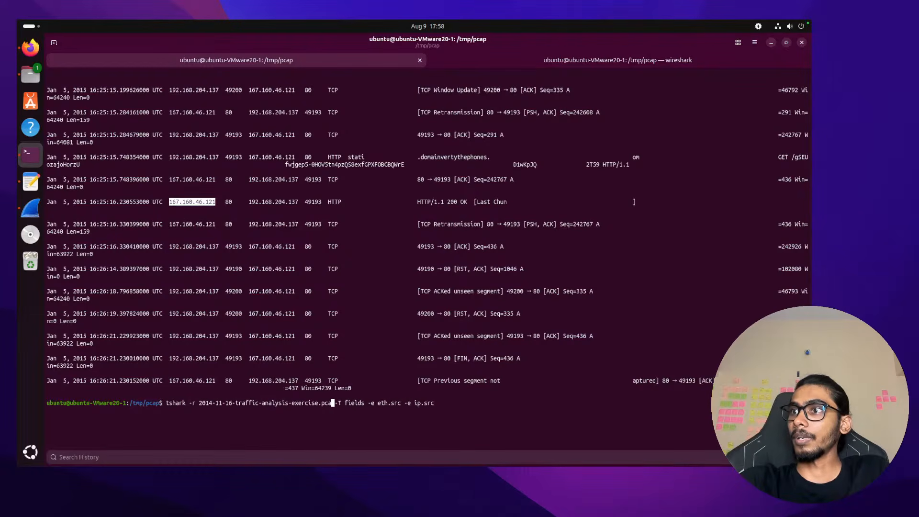
{"action": "key", "text": "BackSpace"}
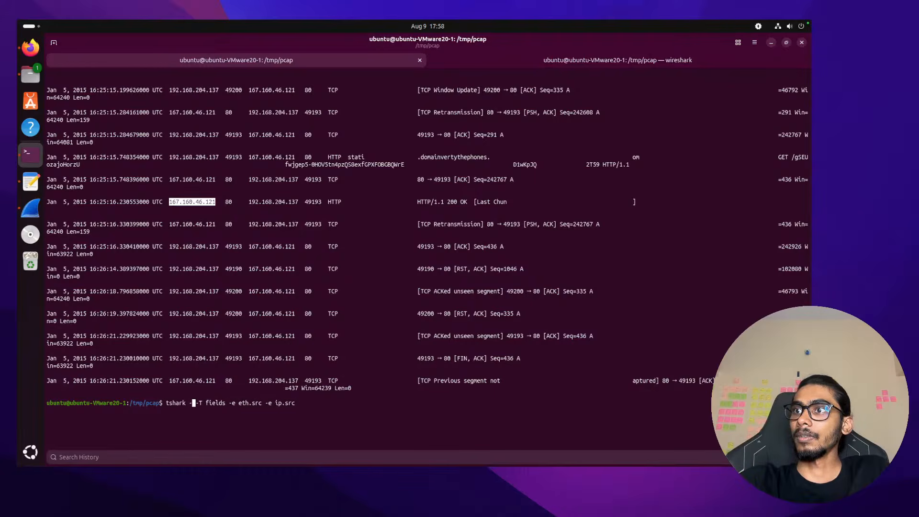
{"action": "type", "text": "r 2015-01-09-traffic-analysis-exercise.pcap"}
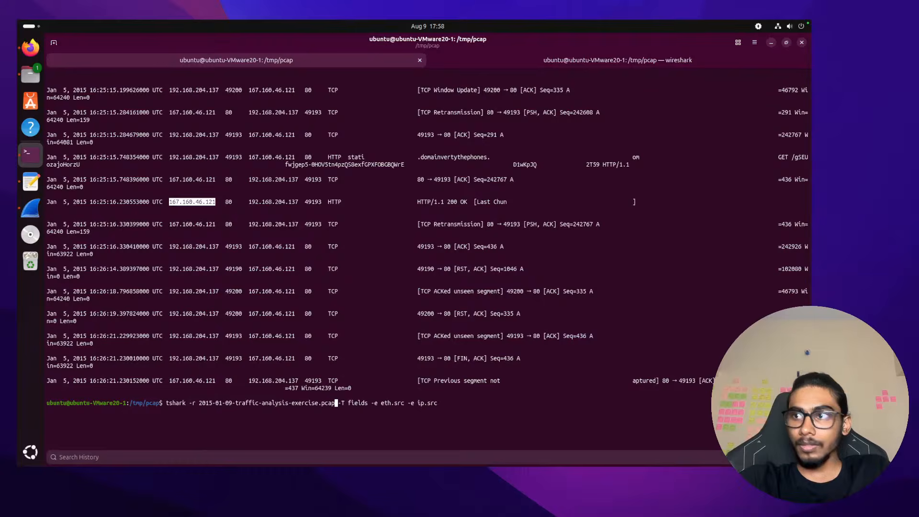
{"action": "key", "text": "ctrl+plus"}
{"action": "key", "text": "ctrl+plus"}
{"action": "key", "text": "ctrl+plus"}
{"action": "key", "text": "ctrl+plus"}
{"action": "key", "text": "BackSpace"}
{"action": "key", "text": "BackSpace"}
{"action": "key", "text": "BackSpace"}
{"action": "key", "text": "BackSpace"}
{"action": "key", "text": "BackSpace"}
{"action": "key", "text": "BackSpace"}
{"action": "key", "text": "BackSpace"}
{"action": "key", "text": "BackSpace"}
{"action": "key", "text": "BackSpace"}
{"action": "key", "text": "BackSpace"}
{"action": "key", "text": "BackSpace"}
{"action": "key", "text": "BackSpace"}
{"action": "key", "text": "BackSpace"}
{"action": "key", "text": "BackSpace"}
{"action": "key", "text": "BackSpace"}
{"action": "key", "text": "BackSpace"}
{"action": "key", "text": "BackSpace"}
{"action": "key", "text": "BackSpace"}
{"action": "key", "text": "BackSpace"}
{"action": "key", "text": "BackSpace"}
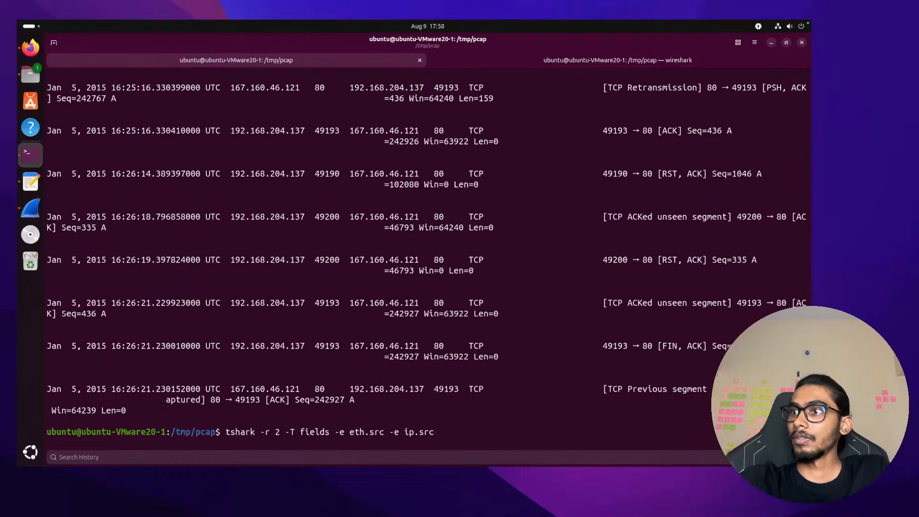
{"action": "key", "text": "ctrl+plus"}
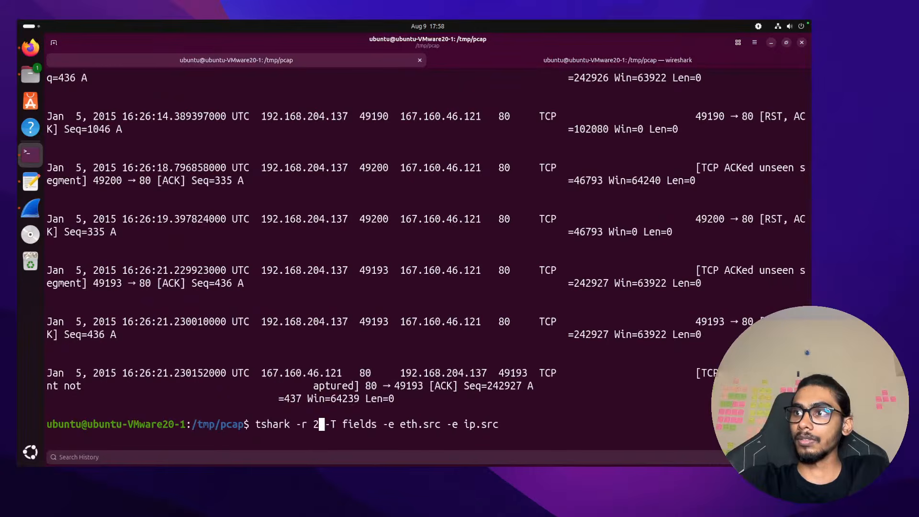
{"action": "key", "text": "BackSpace"}
{"action": "key", "text": "BackSpace"}
{"action": "key", "text": "BackSpace"}
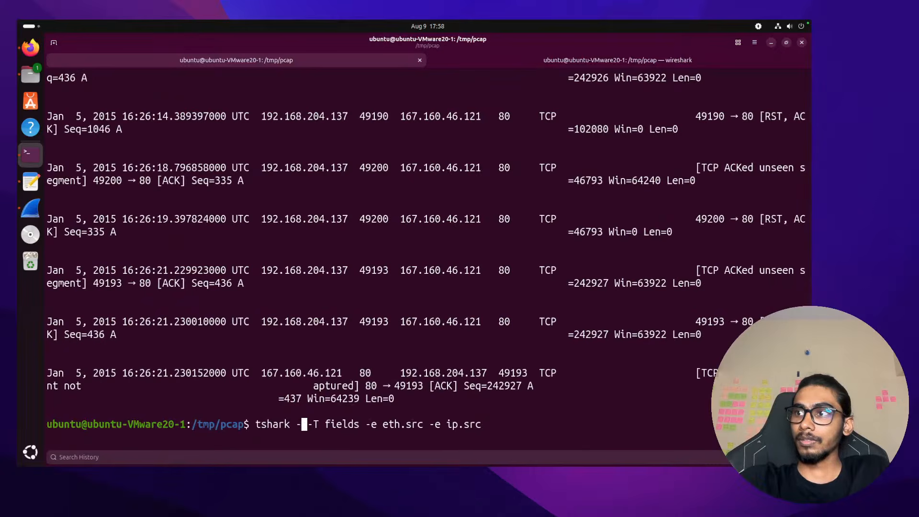
{"action": "key", "text": "ctrl+minus"}
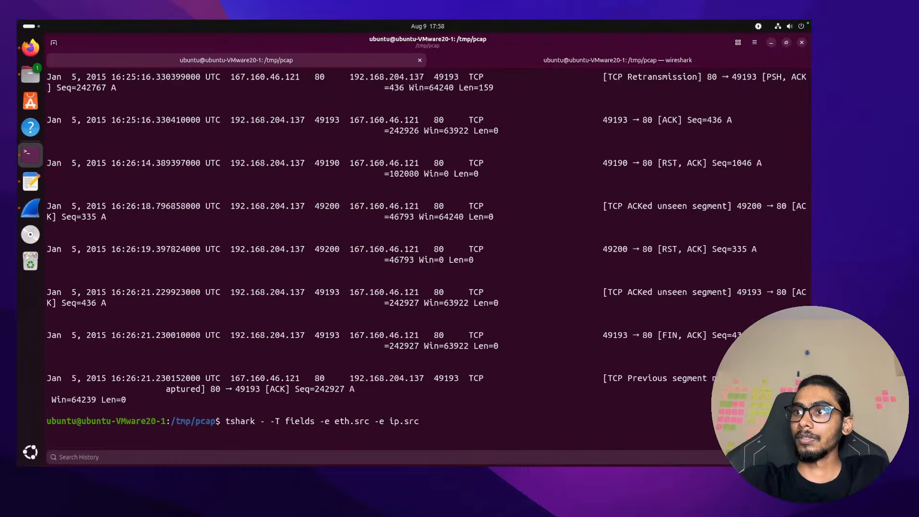
{"action": "type", "text": "t"}
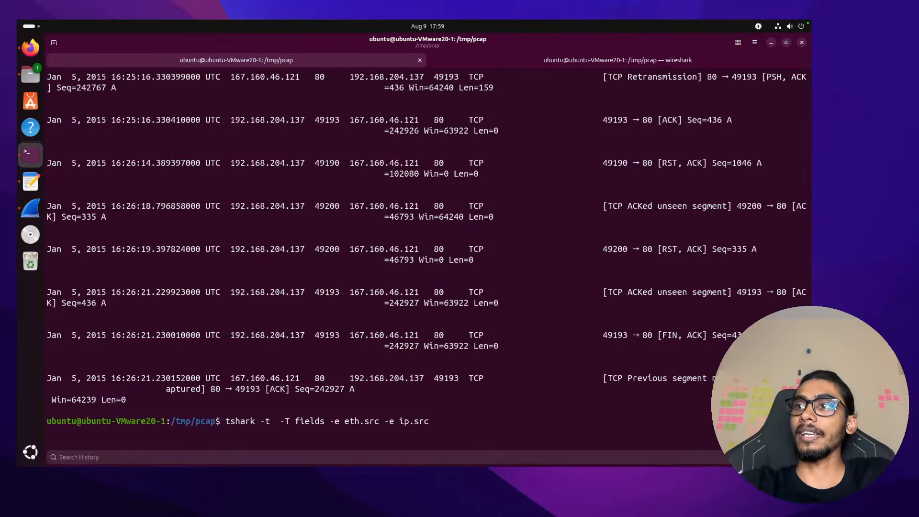
{"action": "type", "text": "2"}
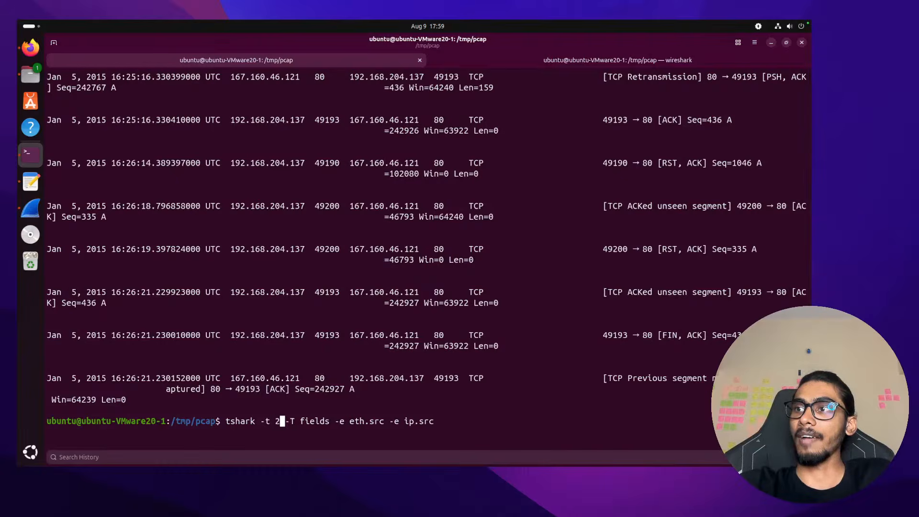
{"action": "type", "text": "015"}
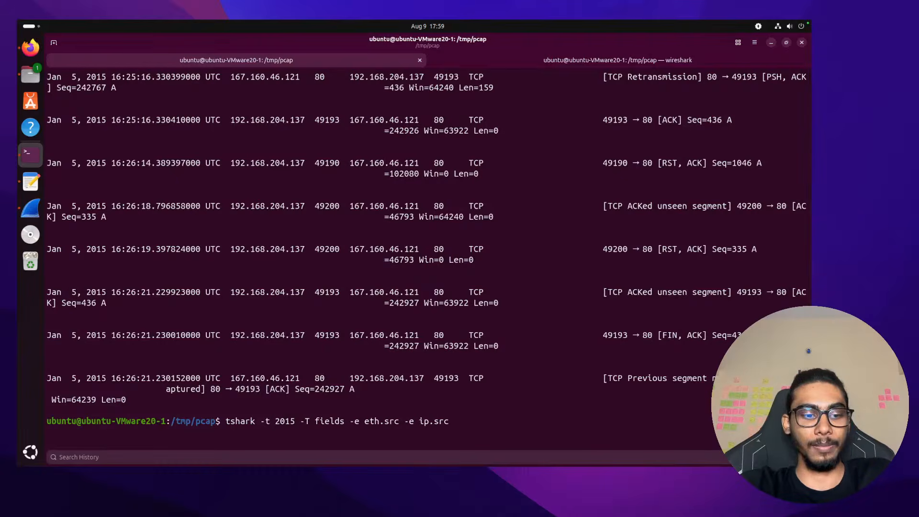
{"action": "key", "text": "BackSpace"}
{"action": "key", "text": "BackSpace"}
{"action": "key", "text": "BackSpace"}
{"action": "key", "text": "BackSpace"}
{"action": "key", "text": "BackSpace"}
{"action": "key", "text": "BackSpace"}
{"action": "key", "text": "BackSpace"}
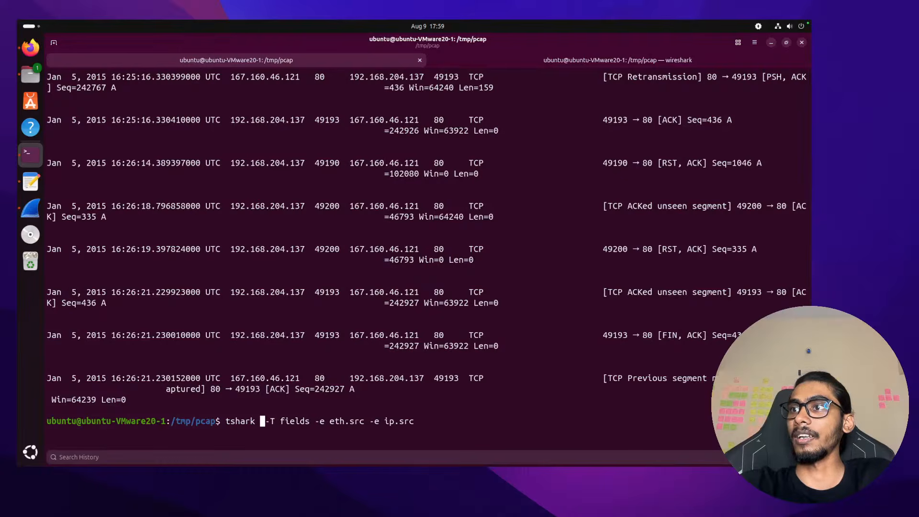
{"action": "type", "text": "-"}
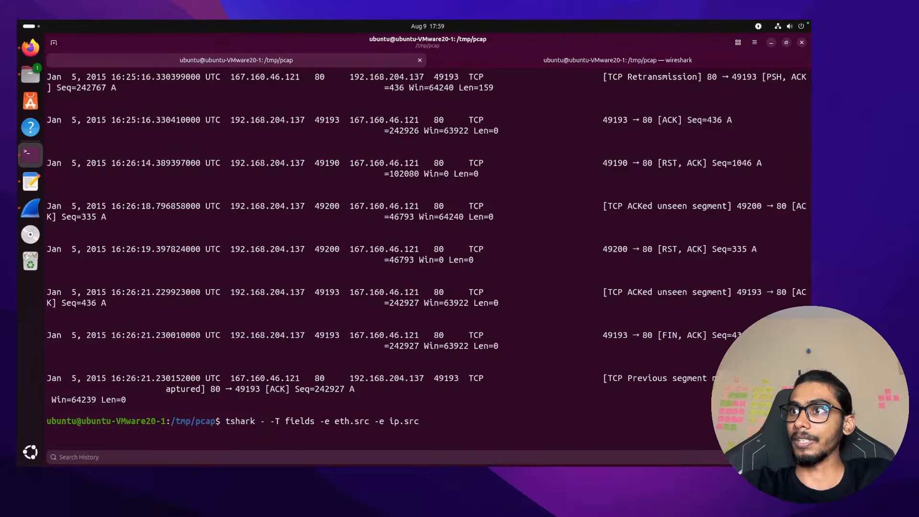
Run tshark -r 2015-01-09-traffic-analysis-exercise.pcap -T fields -e eth.src -e ip.src
{"action": "key", "text": "ctrl+shift+v"}
{"action": "key", "text": "Down"}
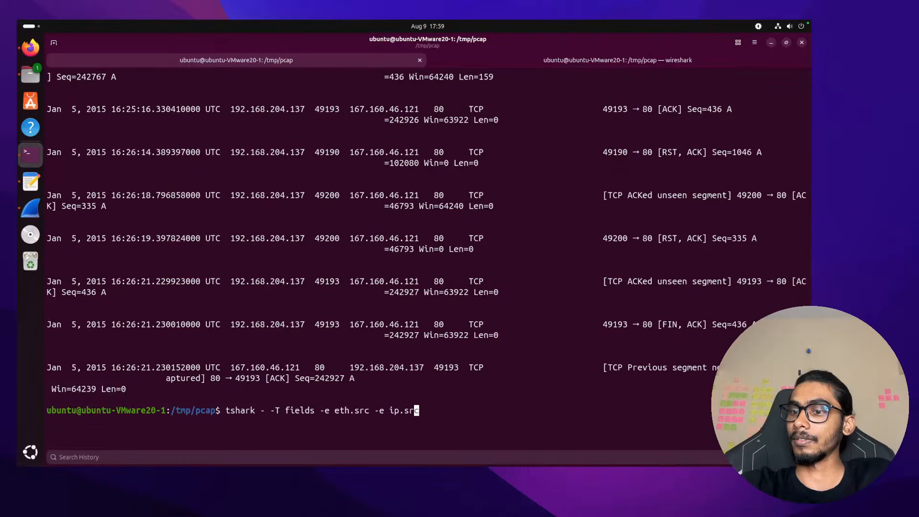
{"action": "key", "text": "ctrl+Left"}
{"action": "key", "text": "ctrl+Left"}
{"action": "key", "text": "ctrl+Left"}
{"action": "key", "text": "ctrl+Left"}
{"action": "key", "text": "ctrl+Left"}
{"action": "key", "text": "ctrl+Left"}
{"action": "key", "text": "ctrl+Left"}
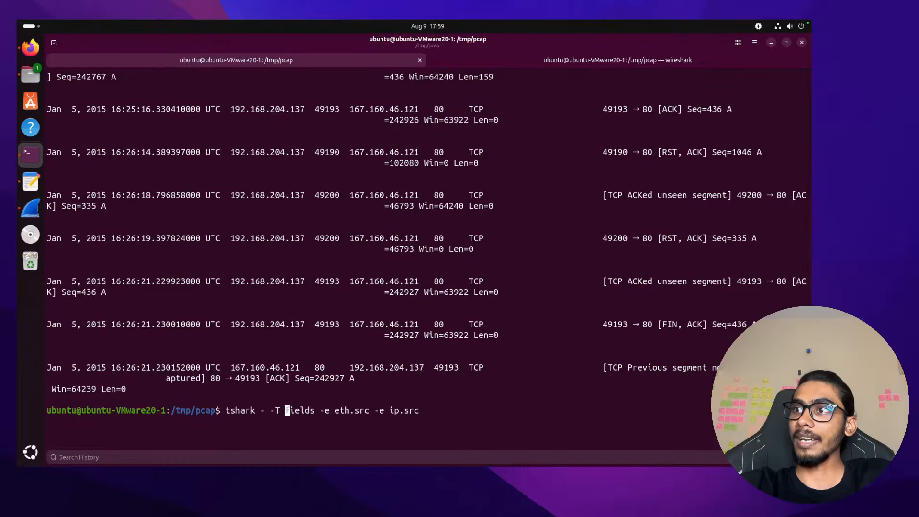
{"action": "key", "text": "ctrl+Left"}
{"action": "key", "text": "ctrl+Left"}
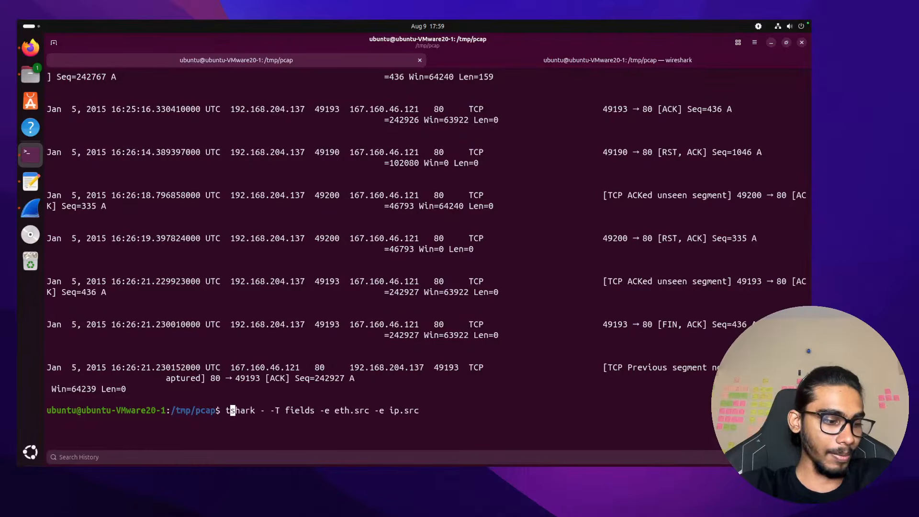
{"action": "key", "text": "ctrl+Right"}
{"action": "key", "text": "Right"}
{"action": "key", "text": "Right"}
{"action": "type", "text": "r"}
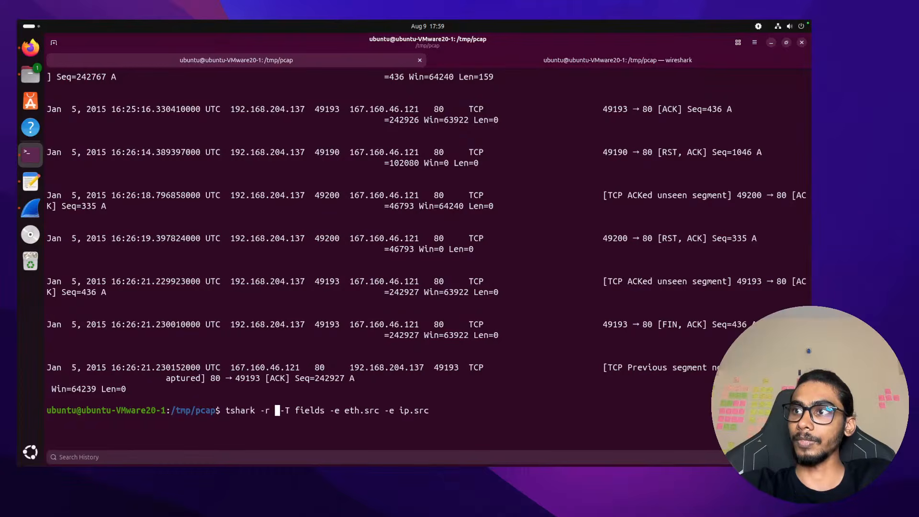
{"action": "type", "text": "2"}
{"action": "key", "text": "Tab"}
{"action": "key", "text": "Return"}
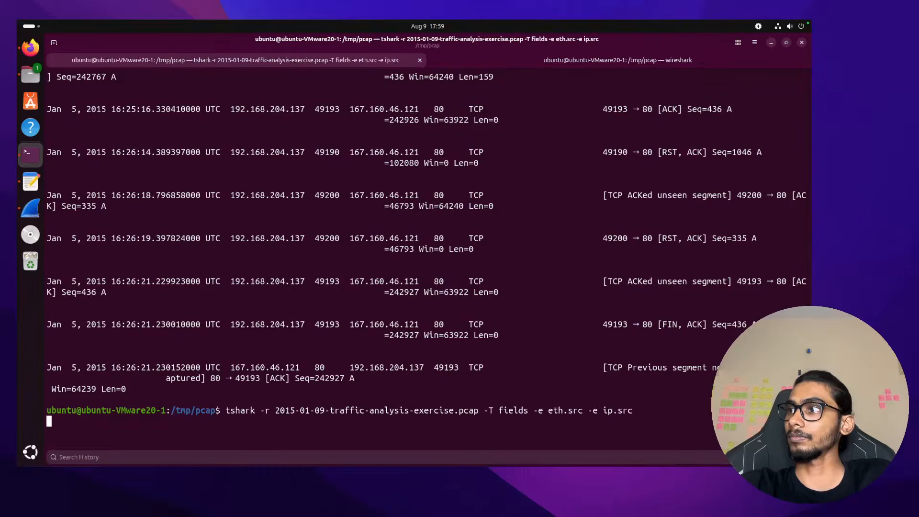
Clear the terminal, rerun the source MAC/IP listing, and scroll to its top
{"action": "type", "text": "clear"}
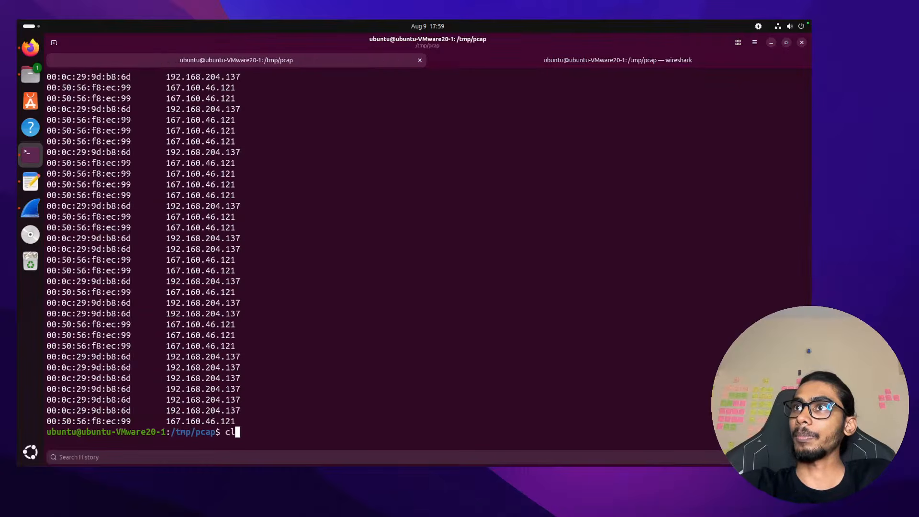
{"action": "key", "text": "Return"}
{"action": "key", "text": "Up"}
{"action": "key", "text": "Up"}
{"action": "key", "text": "Return"}
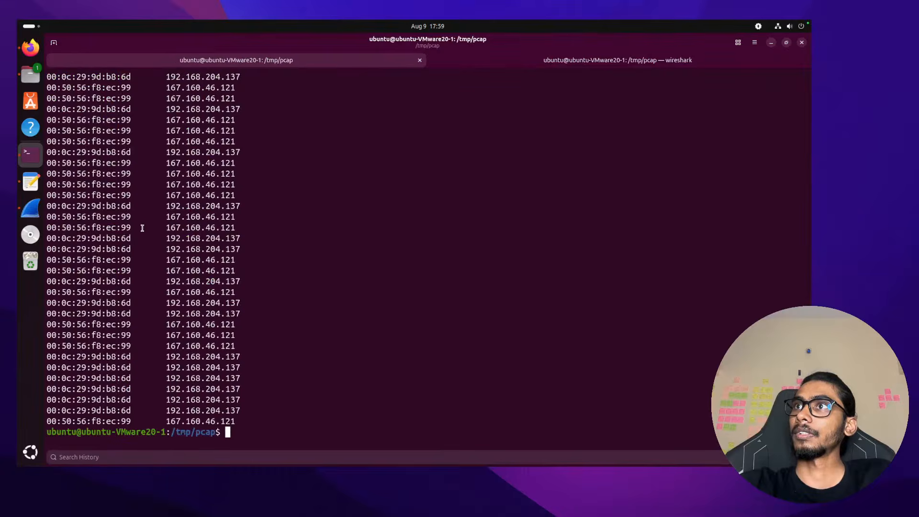
{"action": "scroll", "coordinate": [147, 216], "scroll_direction": "up", "scroll_amount": 10}
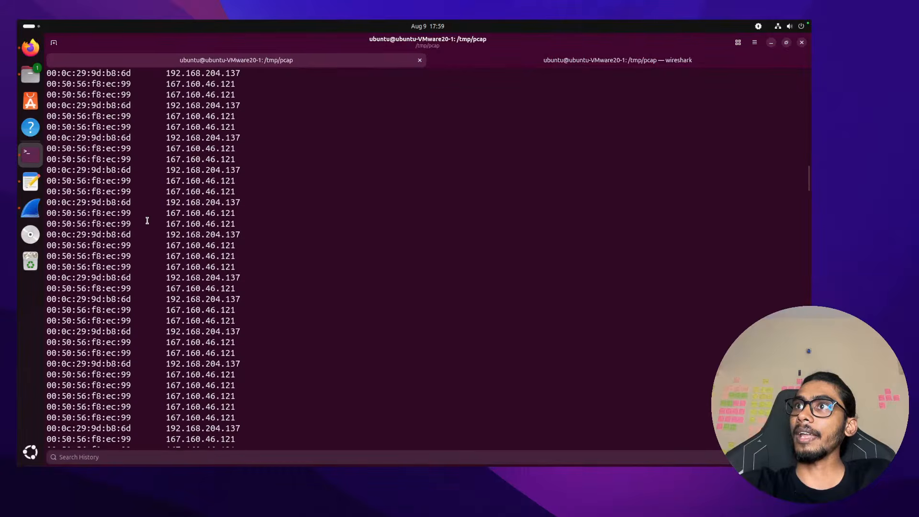
{"action": "scroll", "coordinate": [147, 220], "scroll_direction": "up", "scroll_amount": 5}
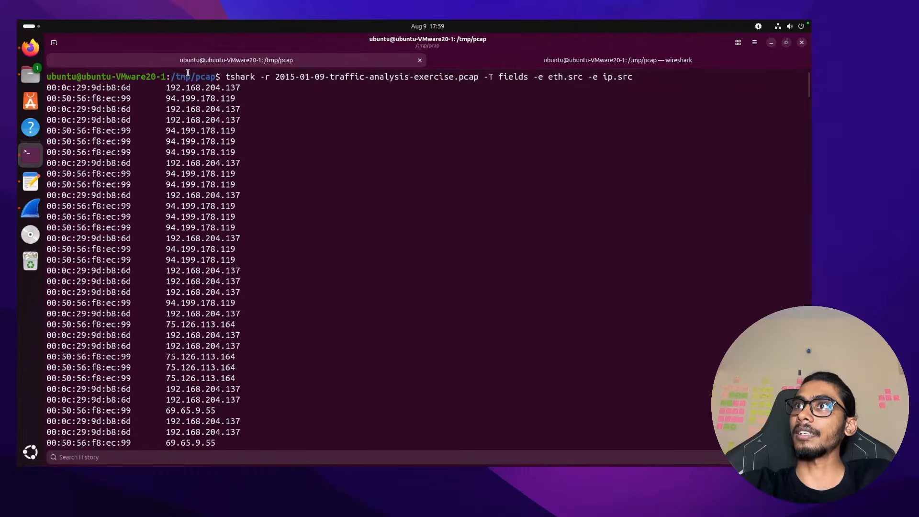
Copy the host MAC address 00:0c:29:9d:b8:6d from the listing
{"action": "double_click", "coordinate": [194, 87]}
{"action": "double_click", "coordinate": [185, 88]}
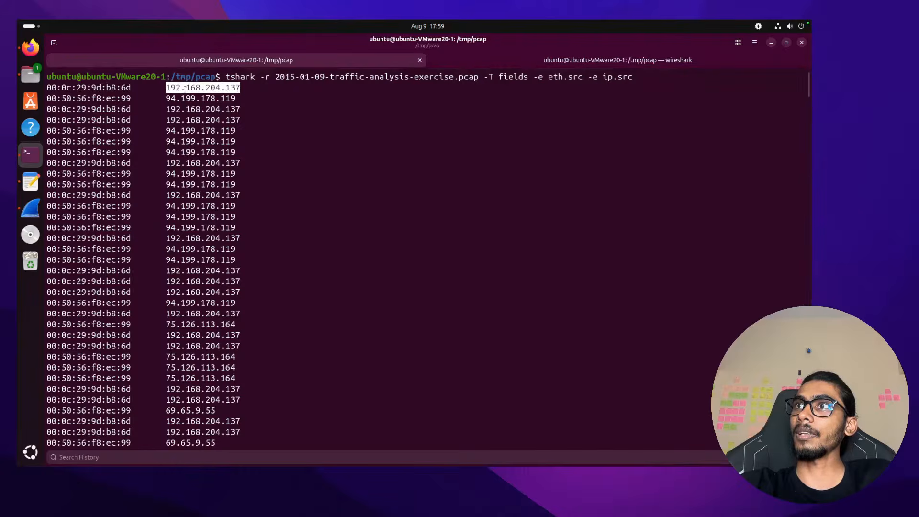
{"action": "left_click", "coordinate": [89, 86]}
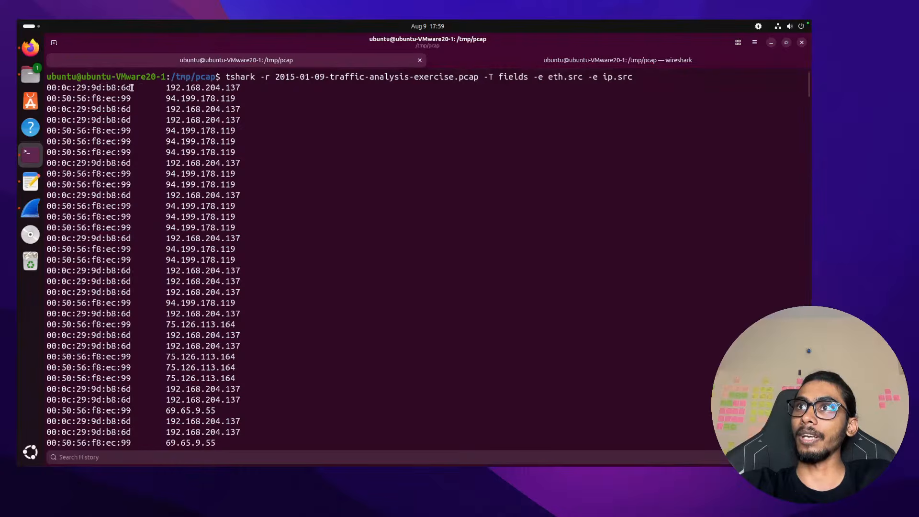
{"action": "left_click_drag", "start_coordinate": [47, 86], "coordinate": [135, 87]}
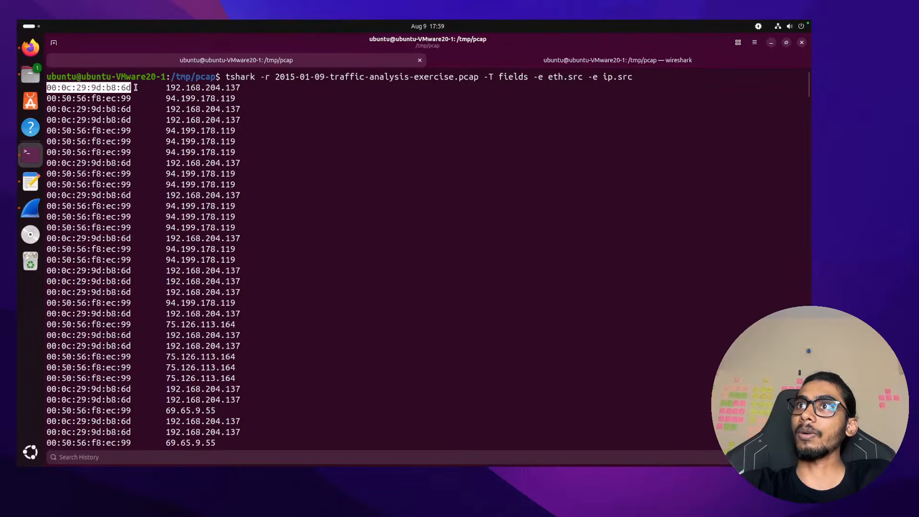
{"action": "key", "text": "ctrl+shift+c"}
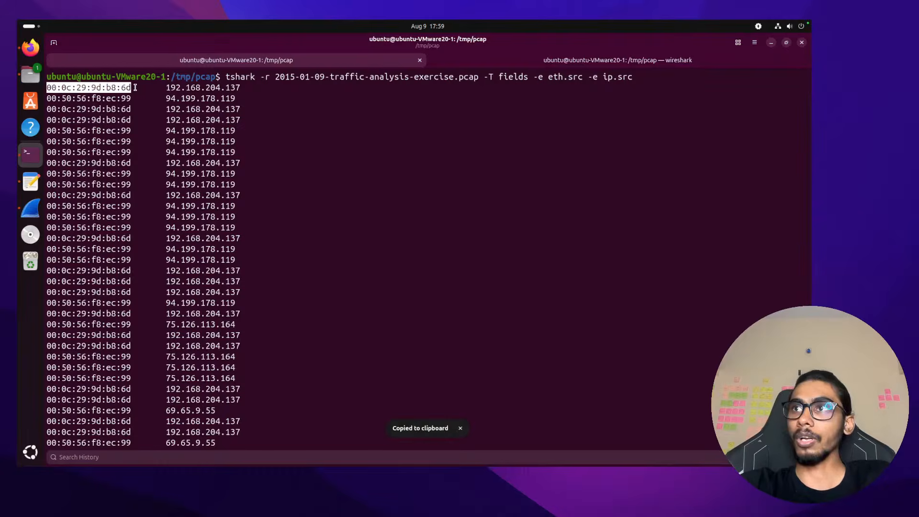
{"action": "key", "text": "ctrl+Right"}
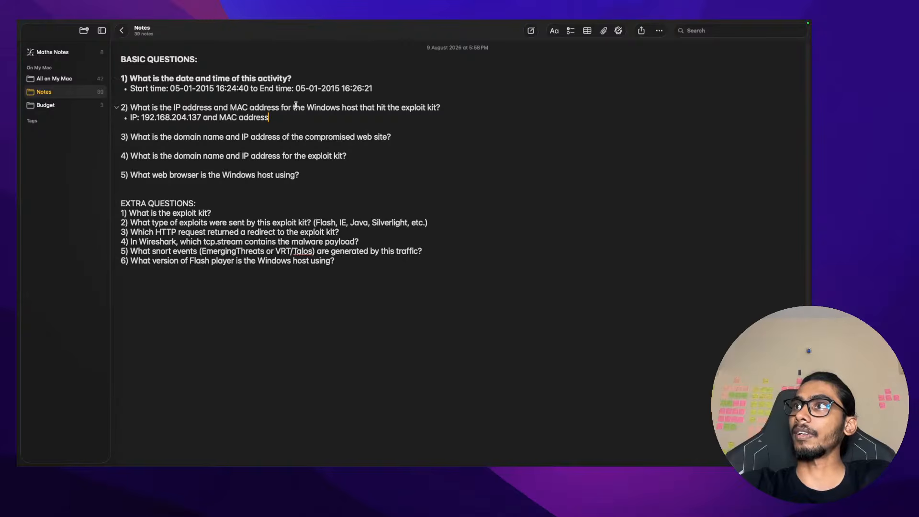
Paste MAC 00:0c:29:9d:b8:6d after 'MAC address' in question 2 and add a colon
{"action": "double_click", "coordinate": [323, 107]}
{"action": "left_click", "coordinate": [298, 117]}
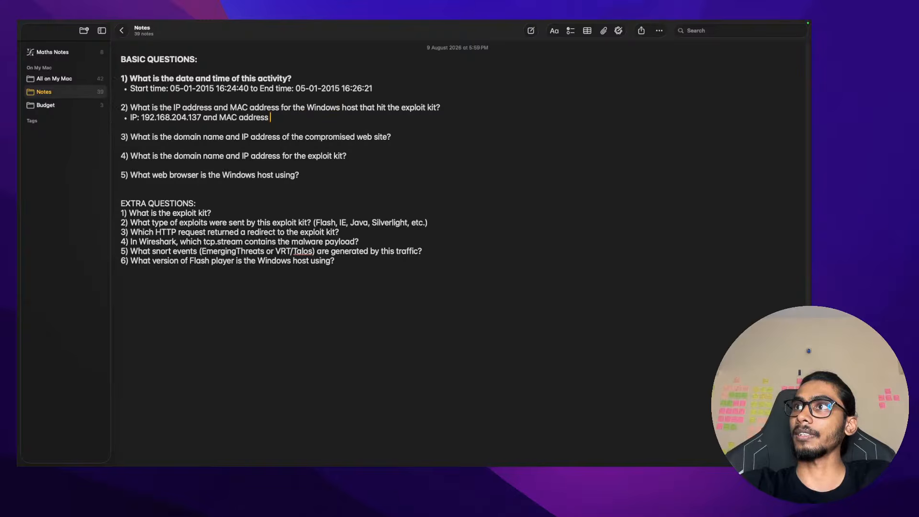
{"action": "key", "text": "super+v"}
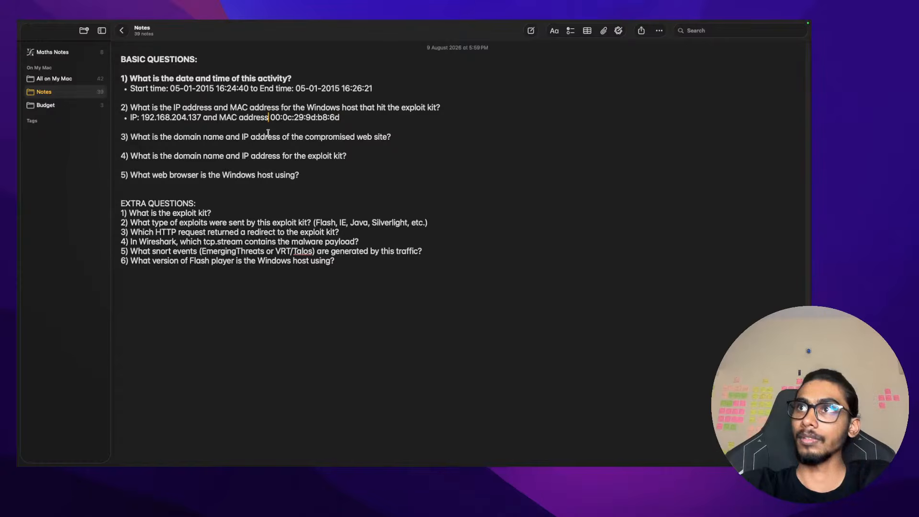
{"action": "type", "text": ":"}
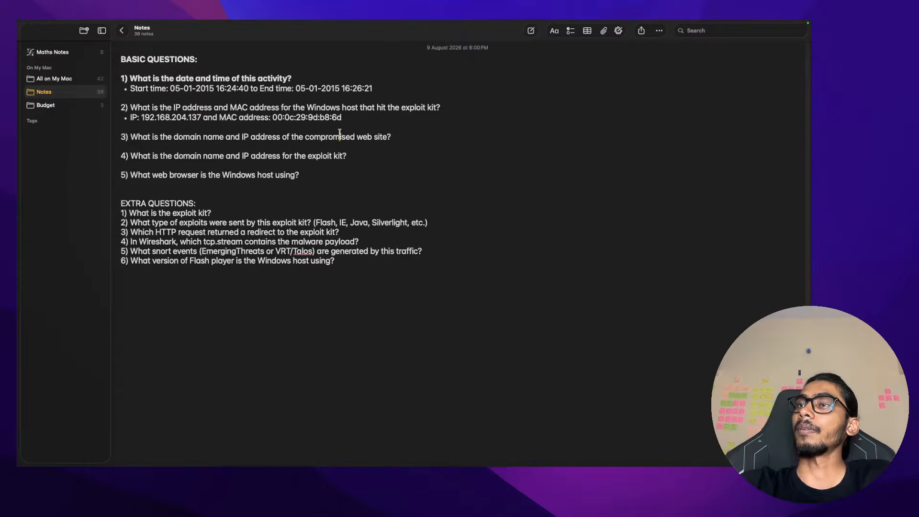
Start an indented answer line under question 3
{"action": "left_click", "coordinate": [402, 137]}
{"action": "key", "text": "Return"}
{"action": "key", "text": "Tab"}
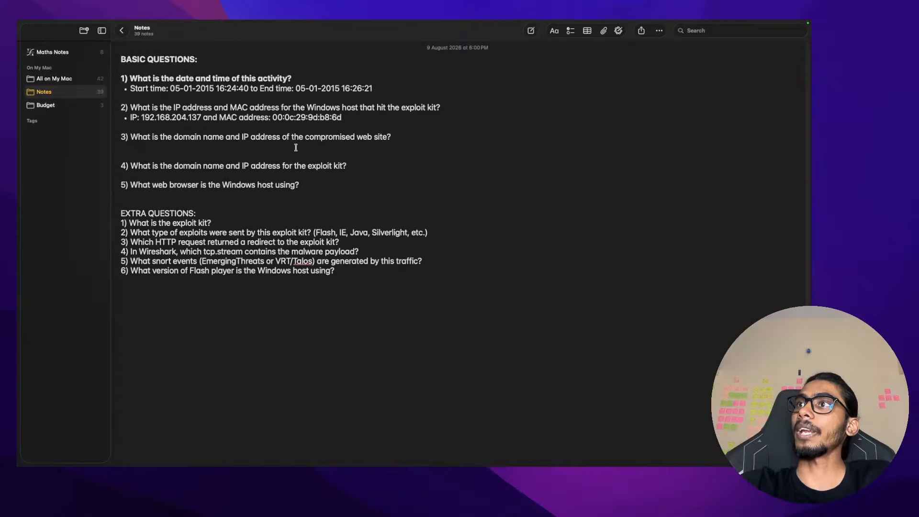
{"action": "key", "text": "ctrl+Left"}
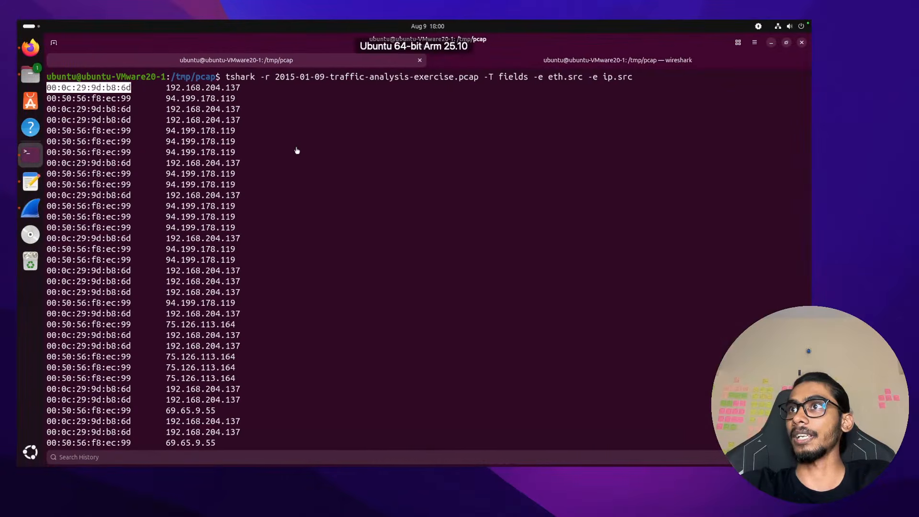
{"action": "key", "text": "ctrl+Left"}
{"action": "key", "text": "ctrl+Right"}
{"action": "key", "text": "ctrl+Right"}
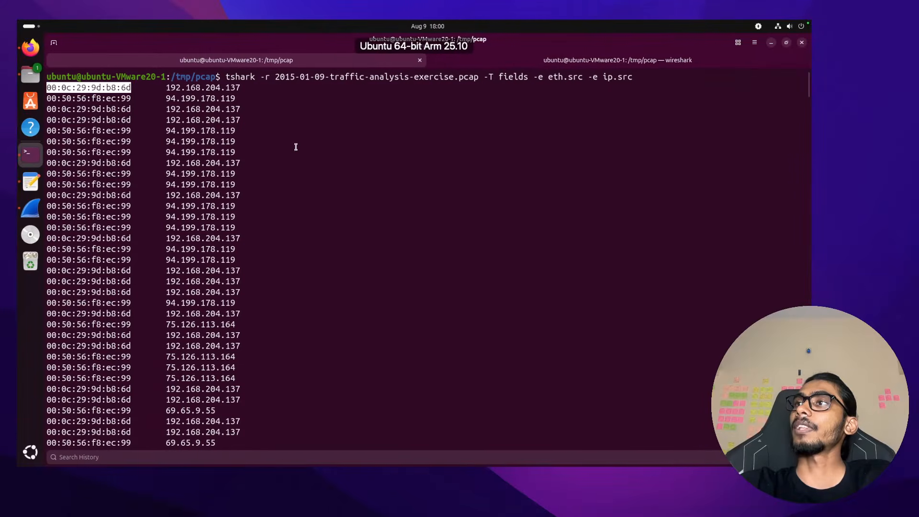
{"action": "key", "text": "ctrl+Left"}
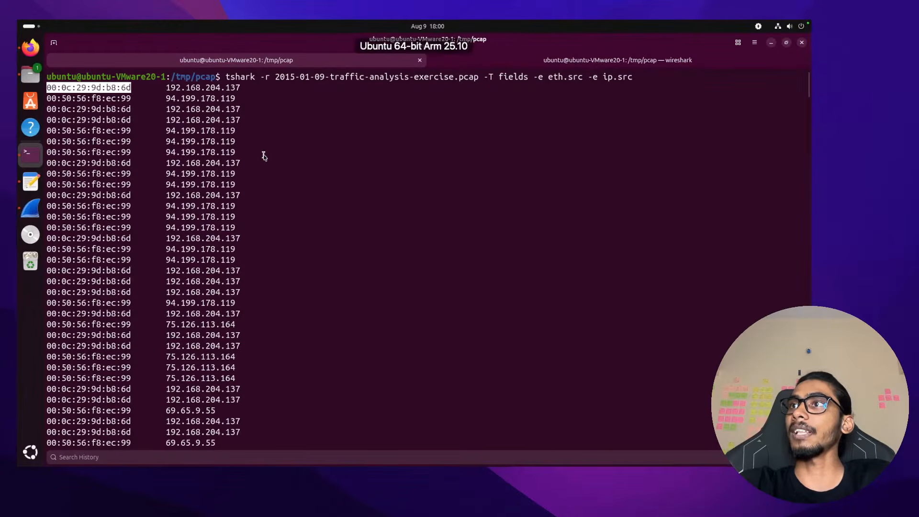
Select host IP 192.168.204.137 in the VM and move the caret to question 3's line end
{"action": "double_click", "coordinate": [202, 87]}
{"action": "key", "text": "ctrl+Right"}
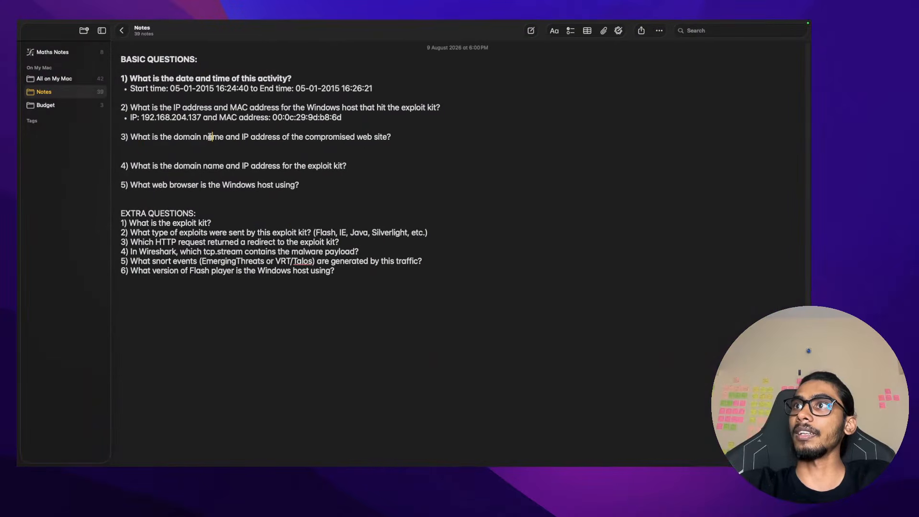
{"action": "triple_click", "coordinate": [210, 137]}
{"action": "key", "text": "Right"}
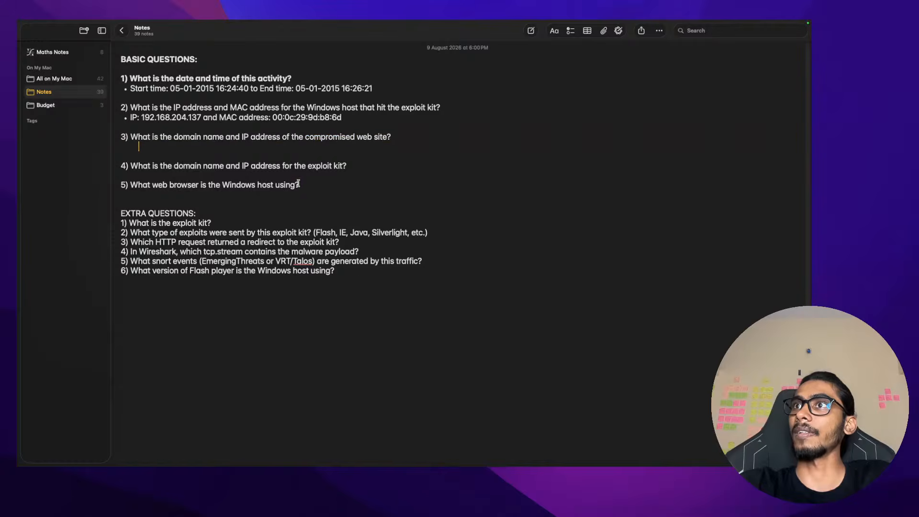
{"action": "key", "text": "ctrl+Left"}
{"action": "key", "text": "ctrl+Left"}
{"action": "key", "text": "ctrl+Right"}
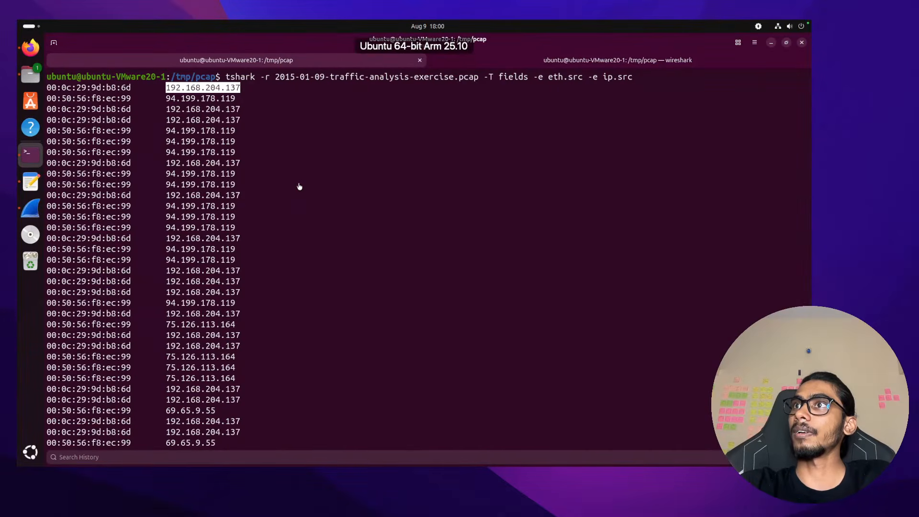
Clear the terminal and rerun the tshark | awk | column host-and-domain listing at smaller text
{"action": "type", "text": "clear"}
{"action": "key", "text": "Return"}
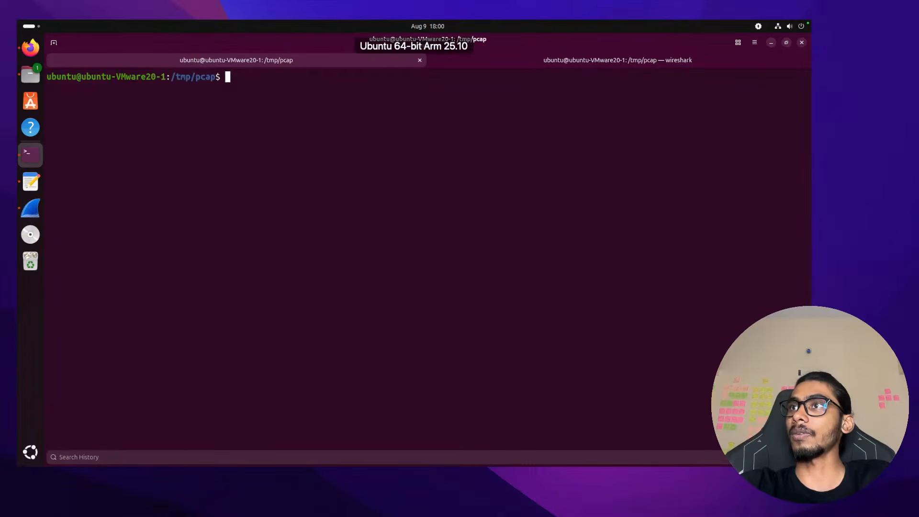
{"action": "type", "text": "clear"}
{"action": "key", "text": "Up"}
{"action": "key", "text": "Down"}
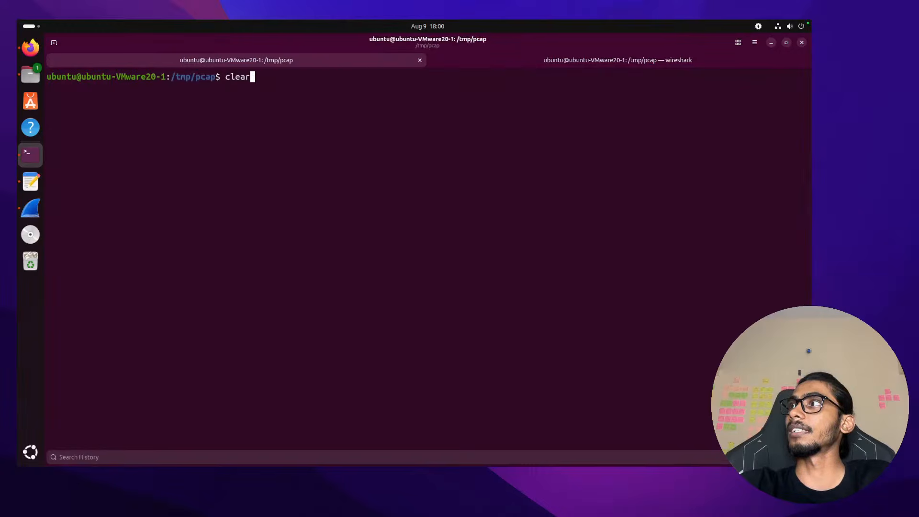
{"action": "key", "text": "Up"}
{"action": "key", "text": "Up"}
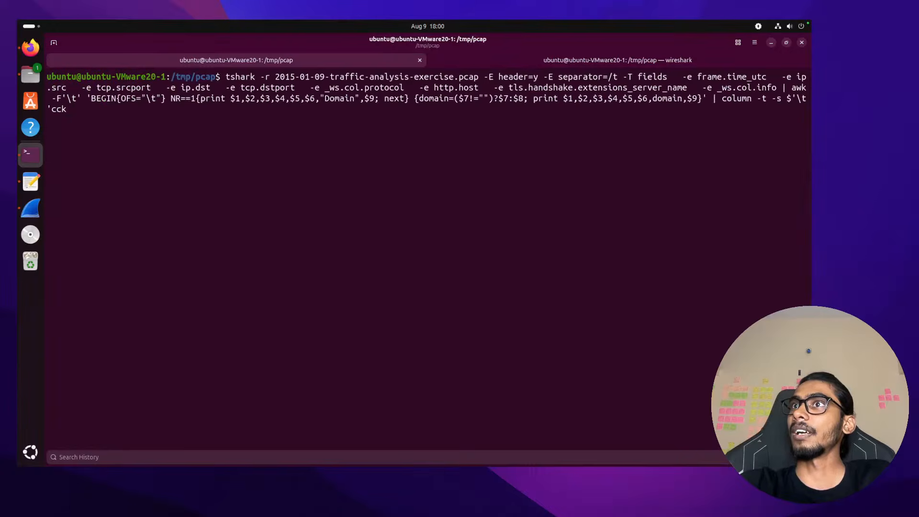
{"action": "key", "text": "Return"}
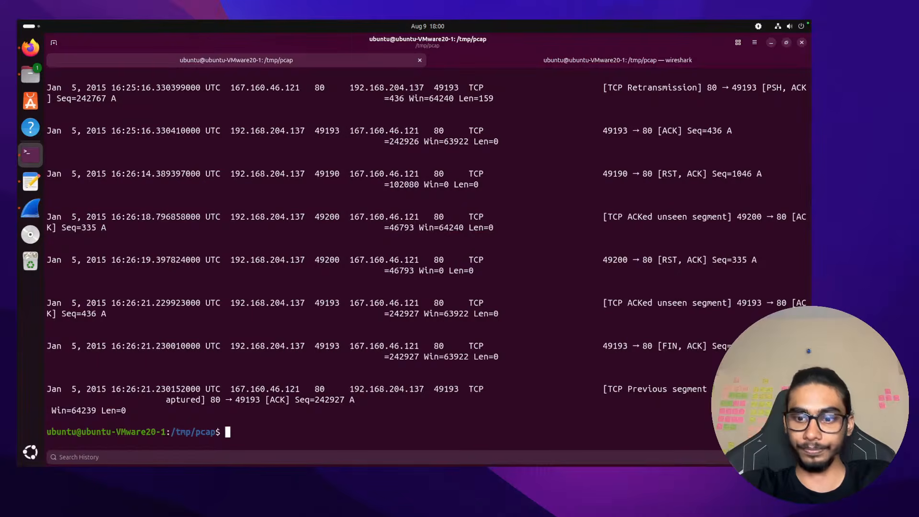
{"action": "key", "text": "ctrl+minus"}
{"action": "key", "text": "ctrl+minus"}
{"action": "key", "text": "ctrl+minus"}
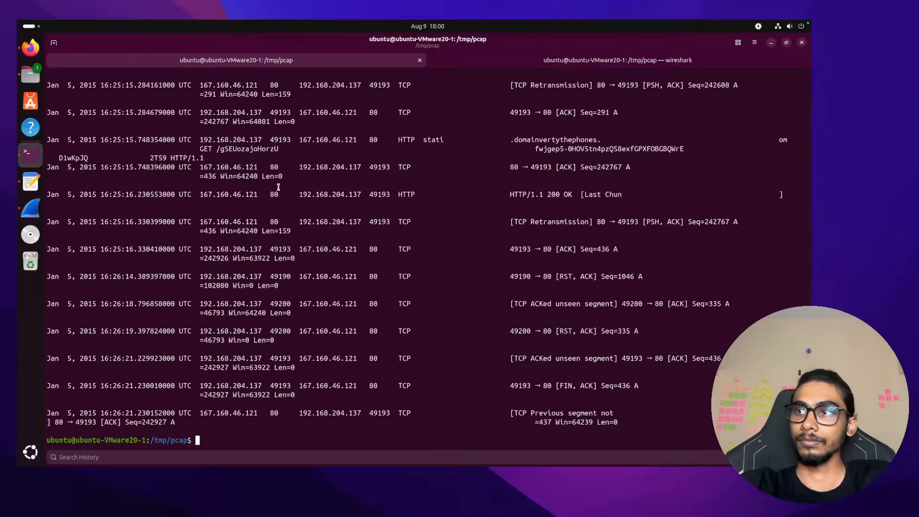
{"action": "scroll", "coordinate": [278, 187], "scroll_direction": "up", "scroll_amount": 15}
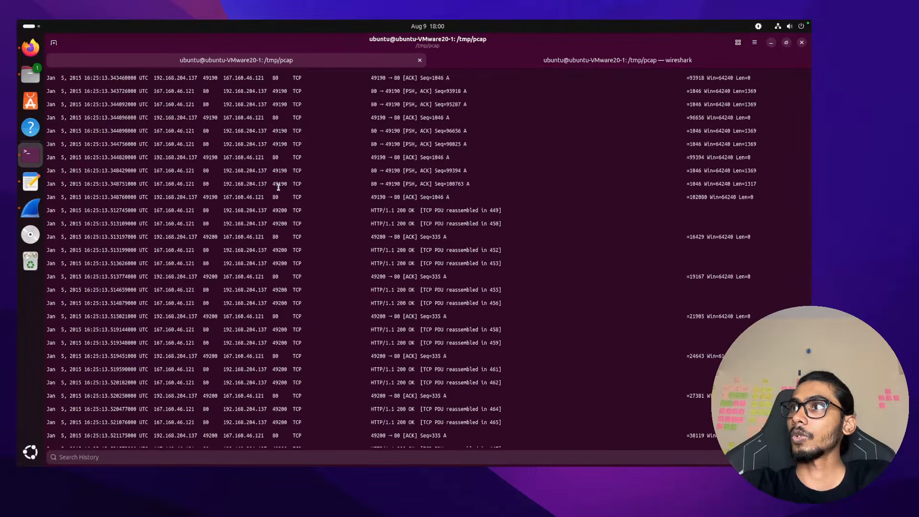
{"action": "scroll", "coordinate": [279, 198], "scroll_direction": "up", "scroll_amount": 20}
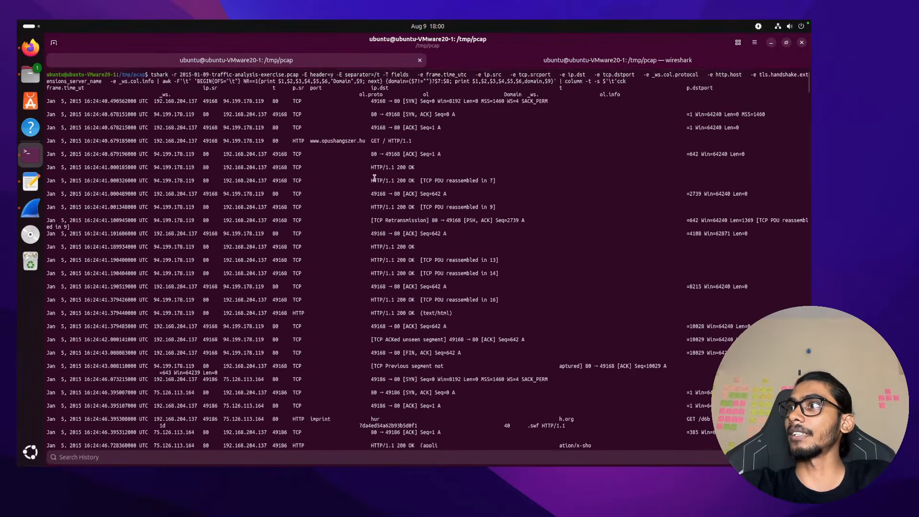
{"action": "scroll", "coordinate": [378, 210], "scroll_direction": "down", "scroll_amount": 4}
{"action": "scroll", "coordinate": [379, 209], "scroll_direction": "up", "scroll_amount": 4}
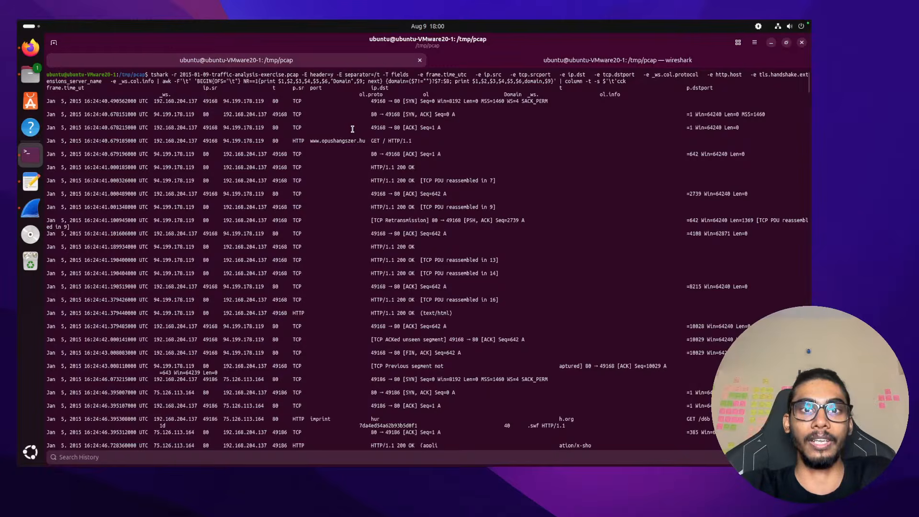
{"action": "double_click", "coordinate": [331, 141]}
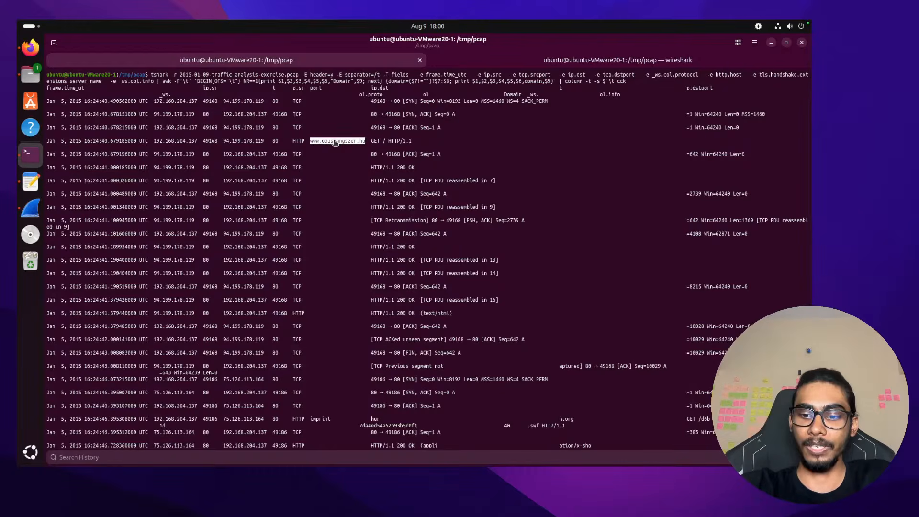
{"action": "key", "text": "ctrl+plus"}
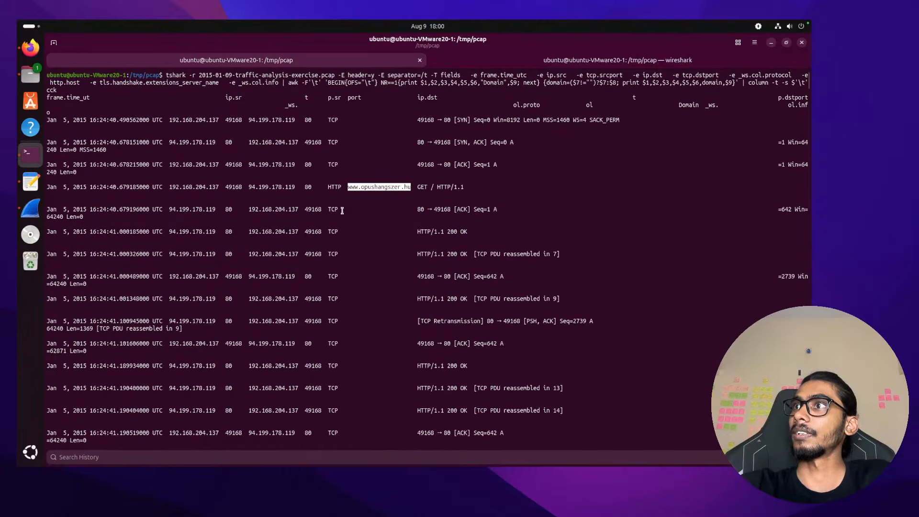
{"action": "right_click", "coordinate": [366, 190]}
{"action": "left_click", "coordinate": [402, 233]}
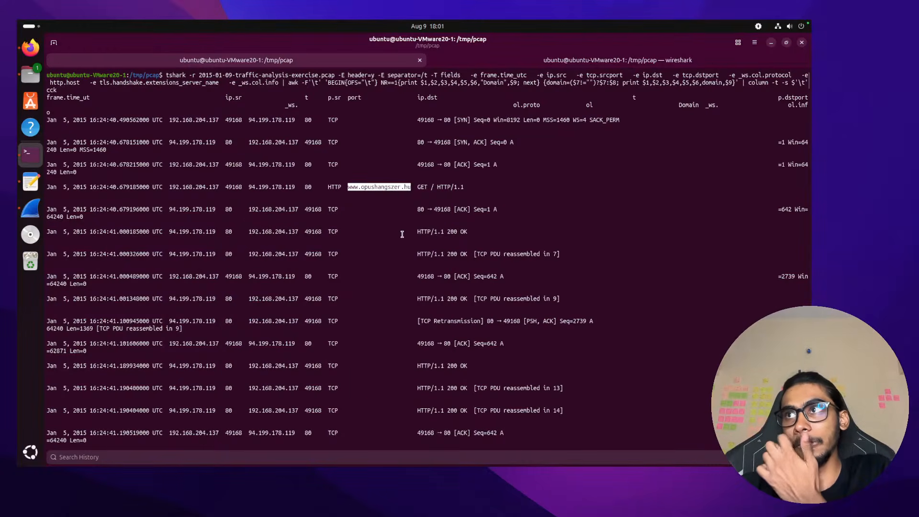
{"action": "key", "text": "ctrl+Right"}
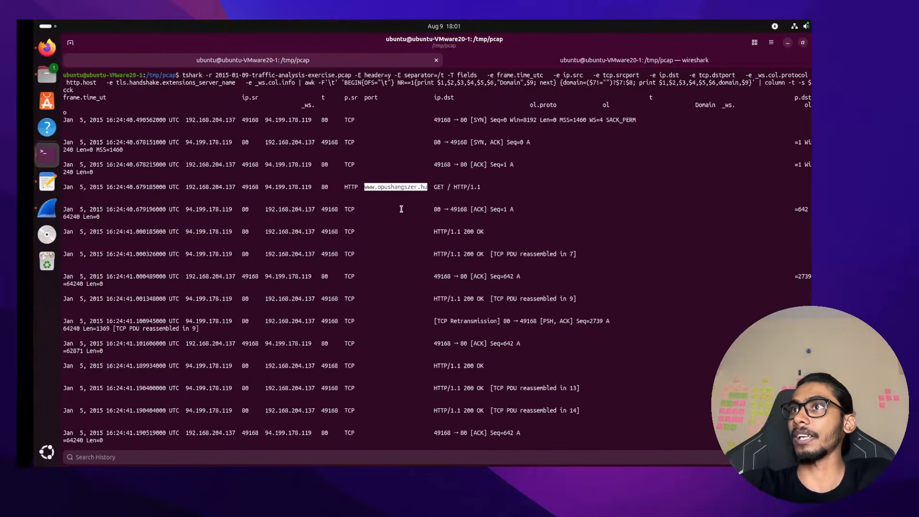
{"action": "key", "text": "ctrl+Right"}
Make Chrome full screen and load VirusTotal in a new tab
{"action": "key", "text": "ctrl+Left"}
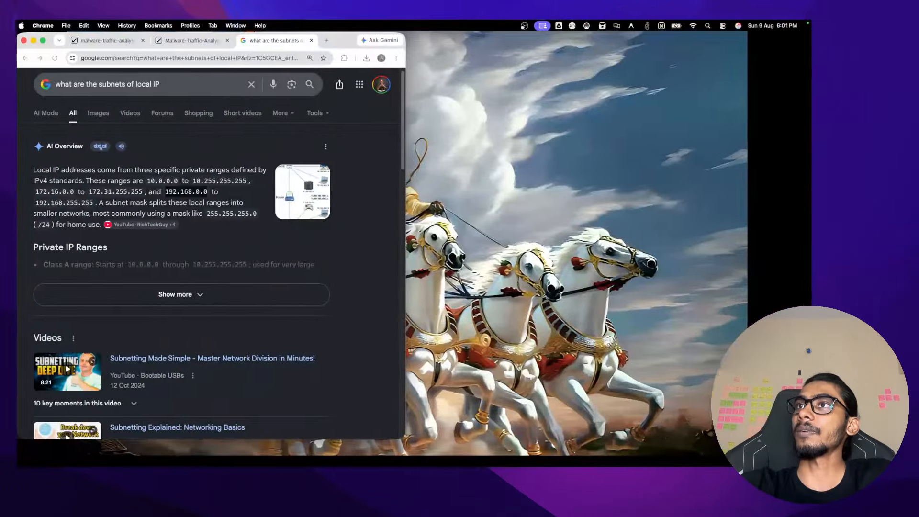
{"action": "left_click", "coordinate": [49, 40]}
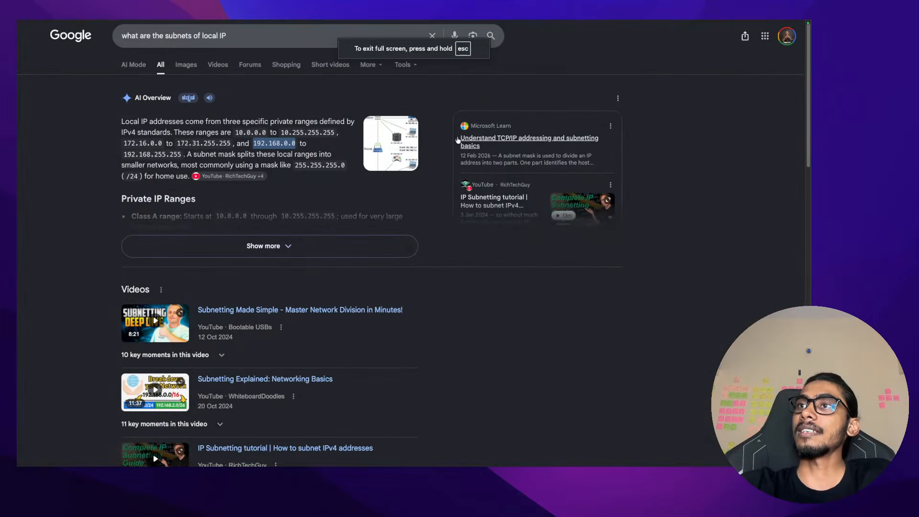
{"action": "mouse_move", "coordinate": [353, 22]}
{"action": "left_click", "coordinate": [368, 38]}
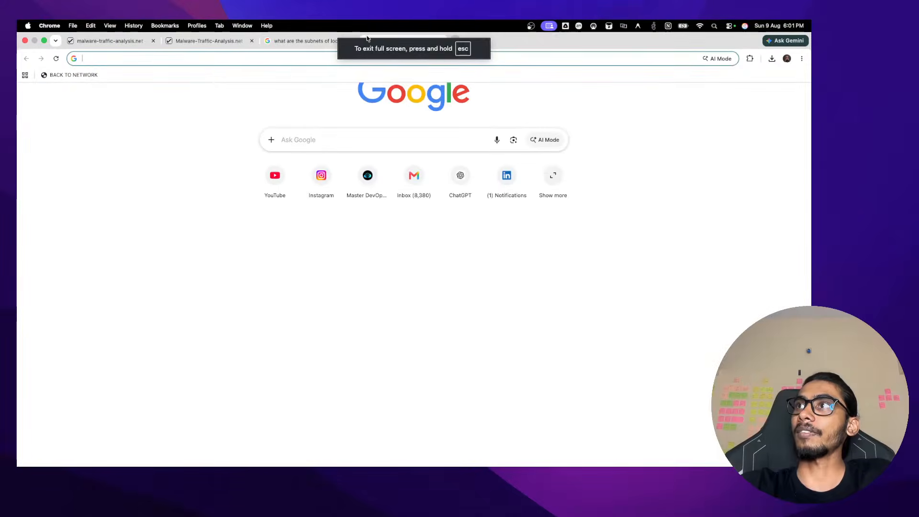
{"action": "left_click", "coordinate": [206, 63]}
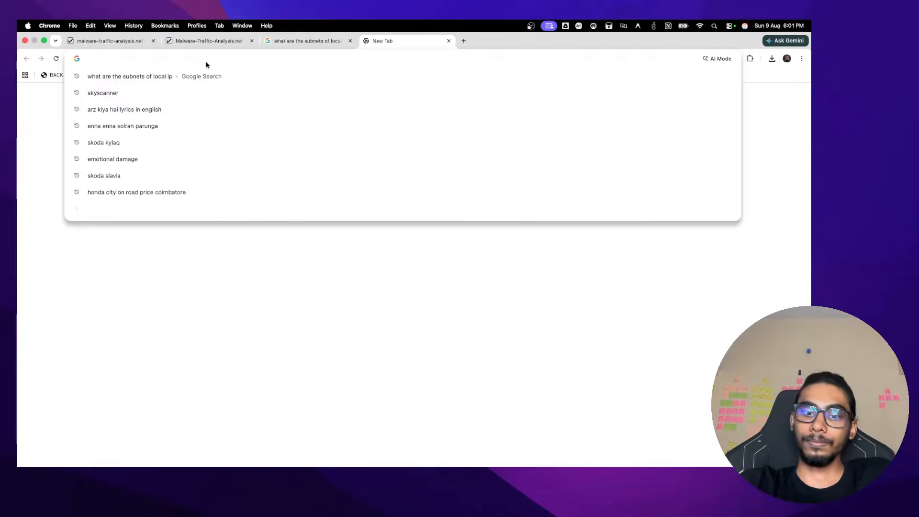
{"action": "type", "text": "i"}
{"action": "key", "text": "BackSpace"}
{"action": "type", "text": "r"}
{"action": "key", "text": "BackSpace"}
{"action": "type", "text": "vir"}
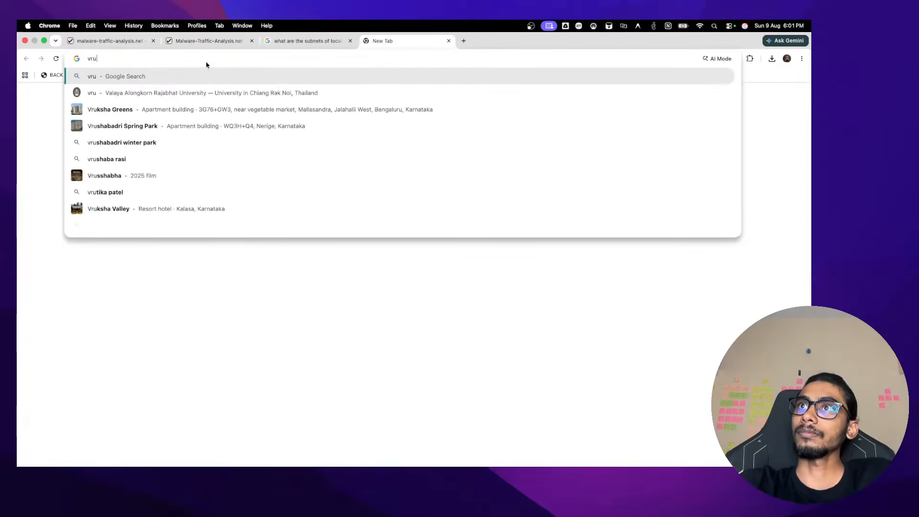
{"action": "key", "text": "Return"}
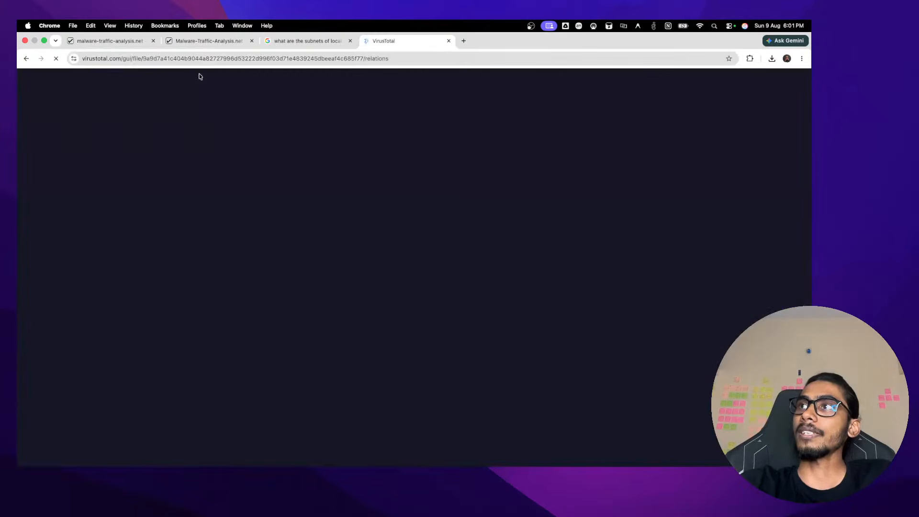
{"action": "key", "text": "ctrl+super+f"}
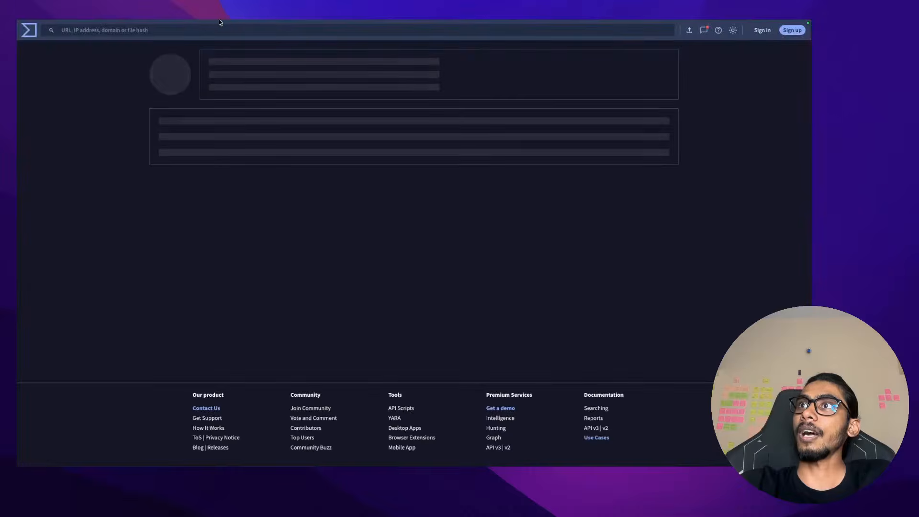
{"action": "left_click", "coordinate": [223, 30]}
{"action": "key", "text": "super+v"}
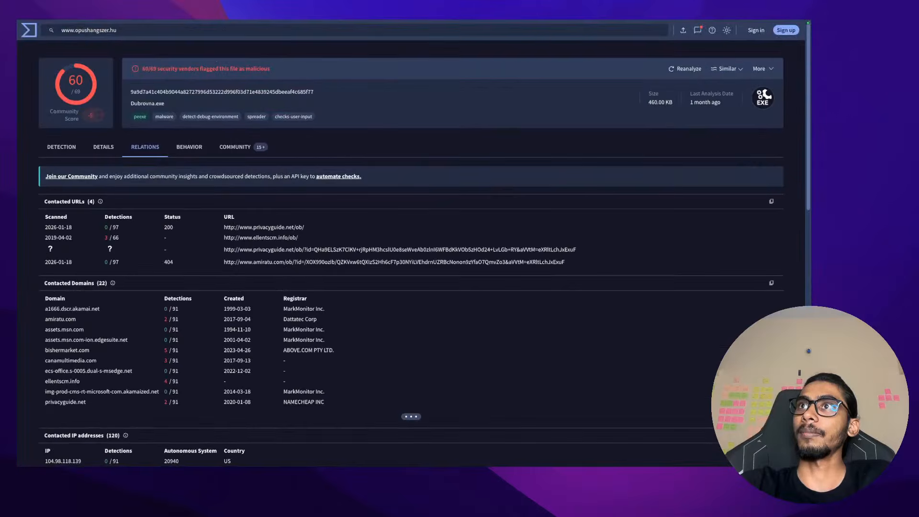
{"action": "key", "text": "Return"}
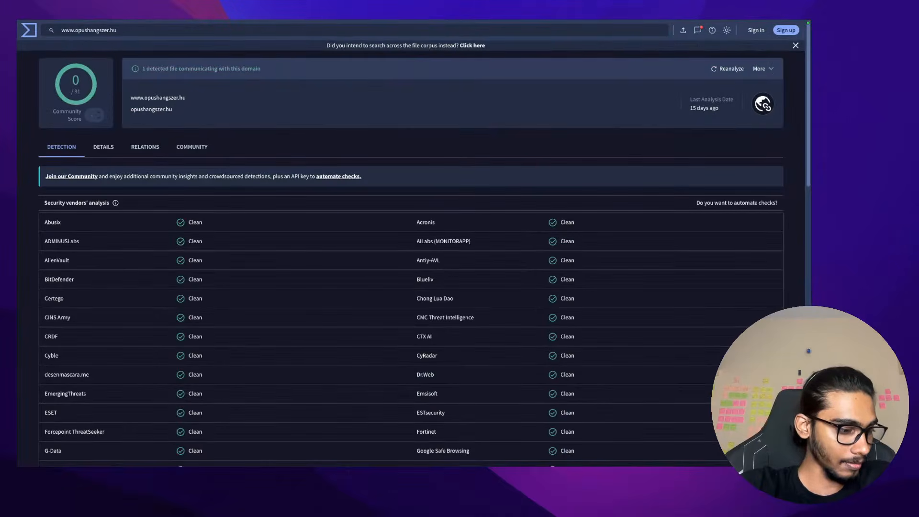
{"action": "left_click", "coordinate": [169, 109]}
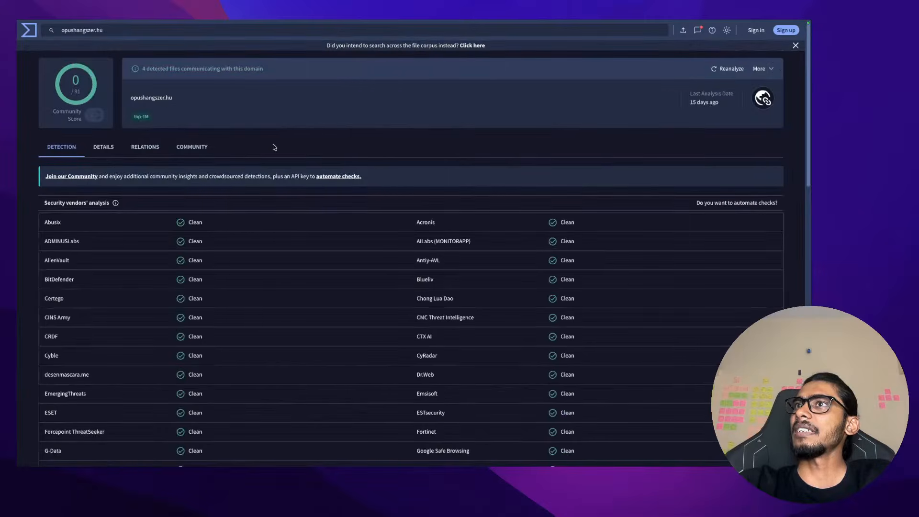
{"action": "key", "text": "super+Tab"}
{"action": "left_click", "coordinate": [402, 235]}
Scroll through the tshark output and highlight the suspicious host name in the request
{"action": "scroll", "coordinate": [402, 235], "scroll_direction": "down", "scroll_amount": 15}
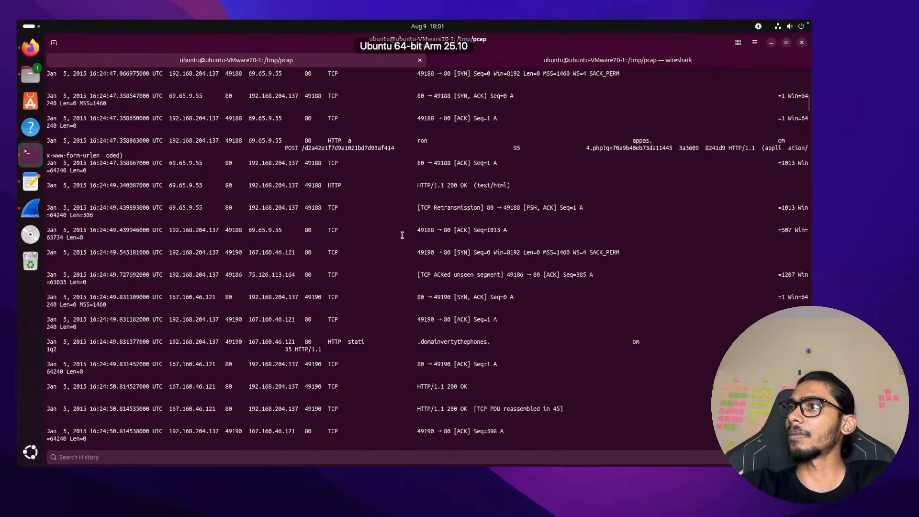
{"action": "scroll", "coordinate": [402, 235], "scroll_direction": "up", "scroll_amount": 5}
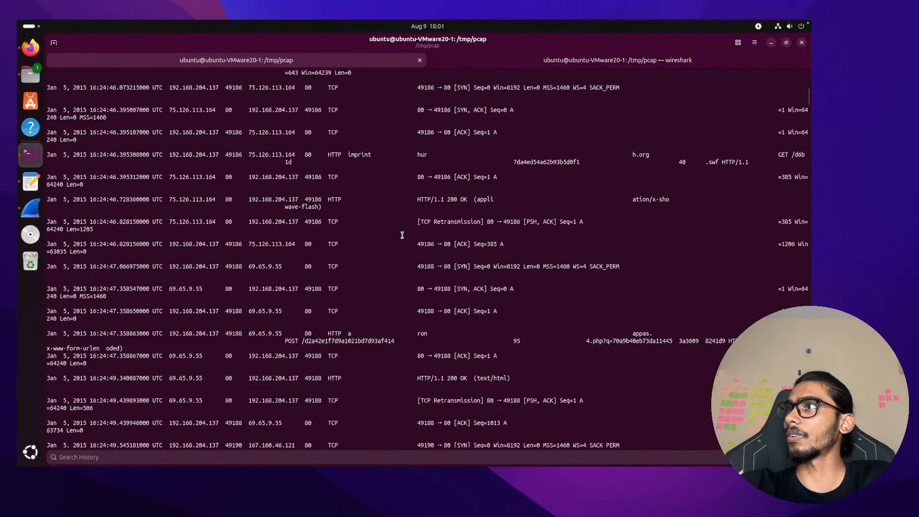
{"action": "scroll", "coordinate": [403, 235], "scroll_direction": "up", "scroll_amount": 10}
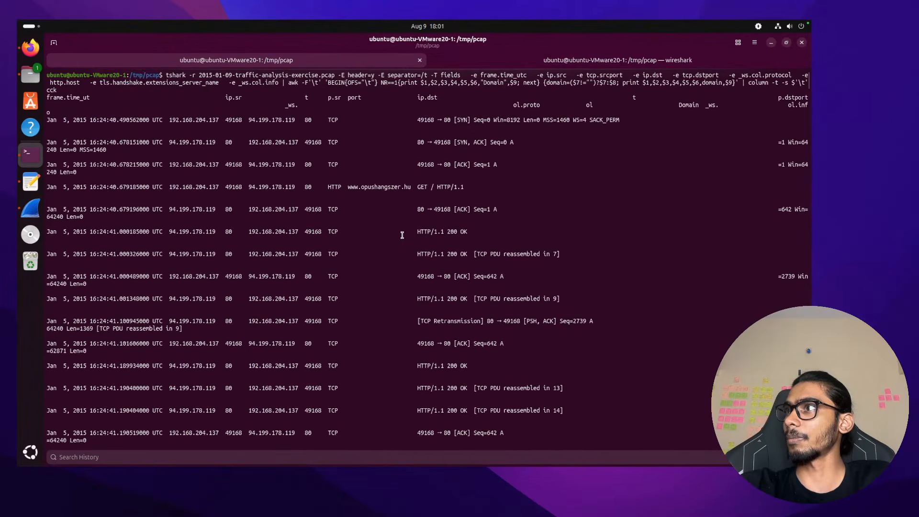
{"action": "scroll", "coordinate": [403, 235], "scroll_direction": "down", "scroll_amount": 15}
{"action": "scroll", "coordinate": [403, 235], "scroll_direction": "down", "scroll_amount": 20}
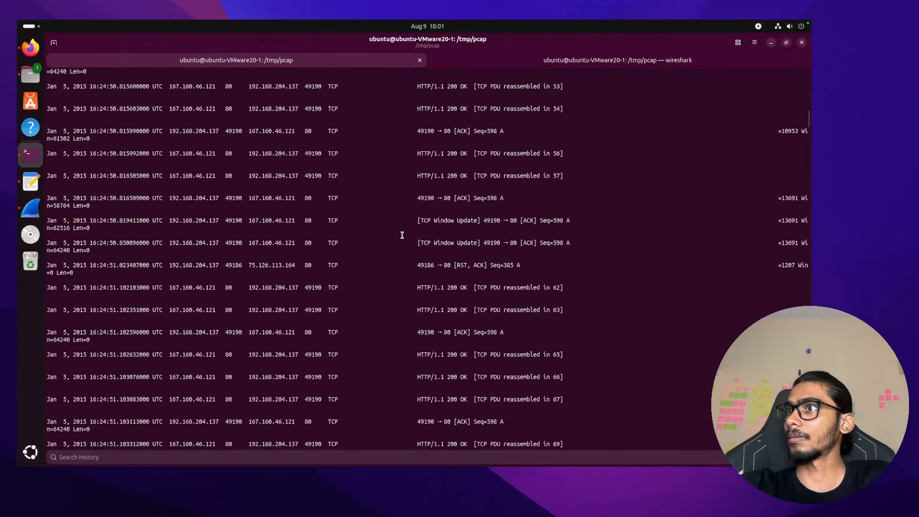
{"action": "scroll", "coordinate": [402, 236], "scroll_direction": "down", "scroll_amount": 20}
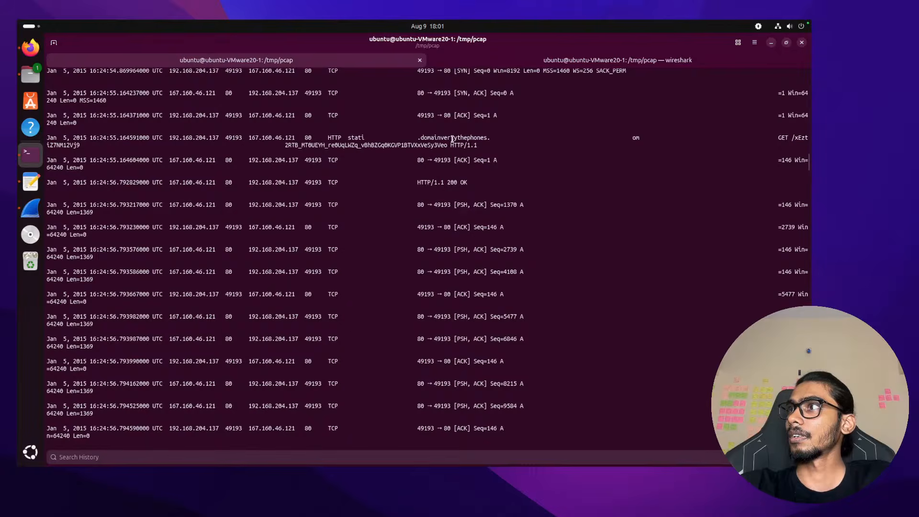
{"action": "double_click", "coordinate": [452, 138]}
{"action": "scroll", "coordinate": [381, 242], "scroll_direction": "down", "scroll_amount": 2}
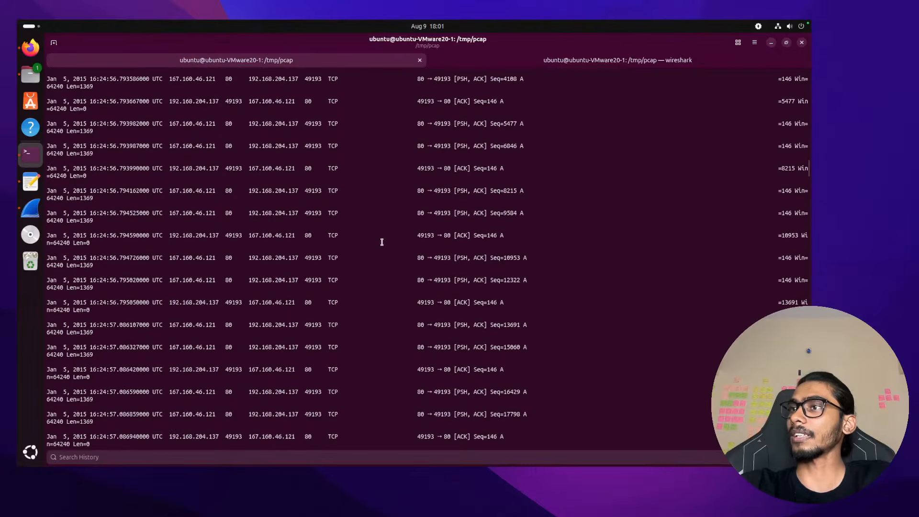
Bring the Wireshark capture window to the front in the Ubuntu VM
{"action": "key", "text": "ctrl+Right"}
{"action": "key", "text": "ctrl+Left"}
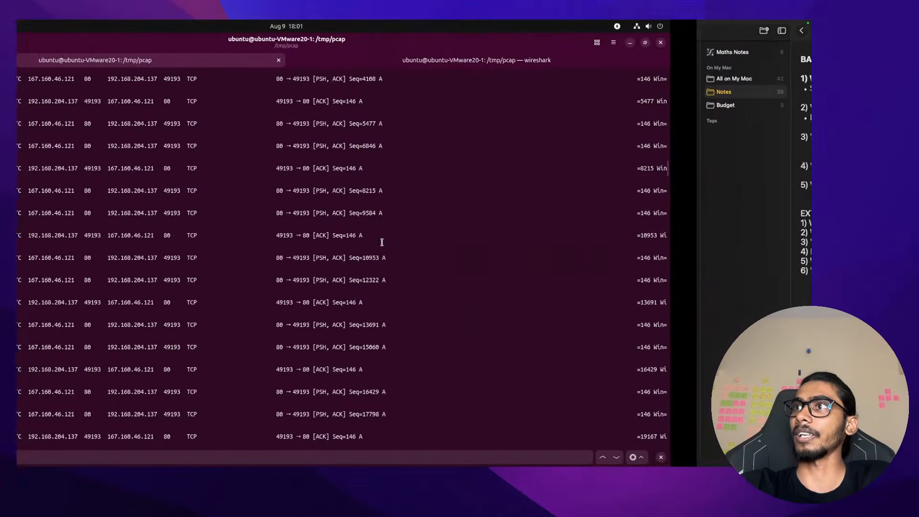
{"action": "left_click", "coordinate": [30, 207]}
{"action": "scroll", "coordinate": [275, 186], "scroll_direction": "up", "scroll_amount": 10}
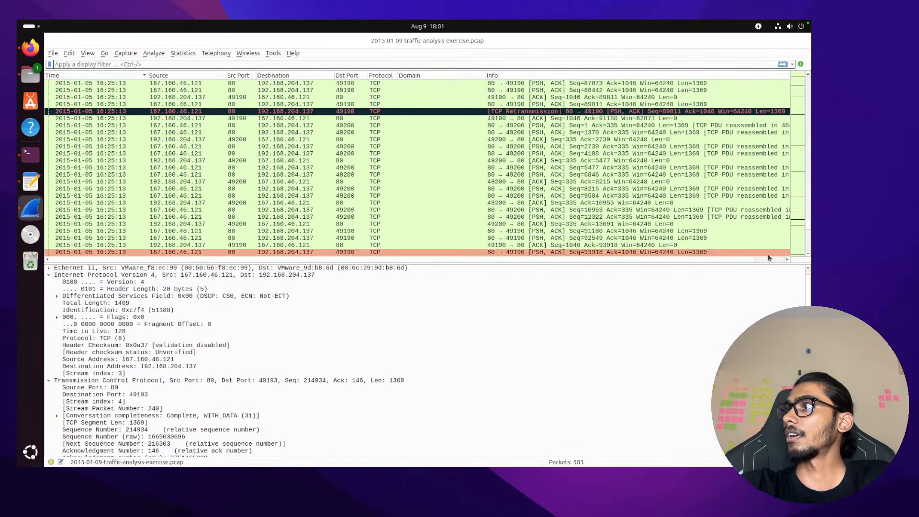
{"action": "left_click_drag", "start_coordinate": [769, 263], "coordinate": [769, 431]}
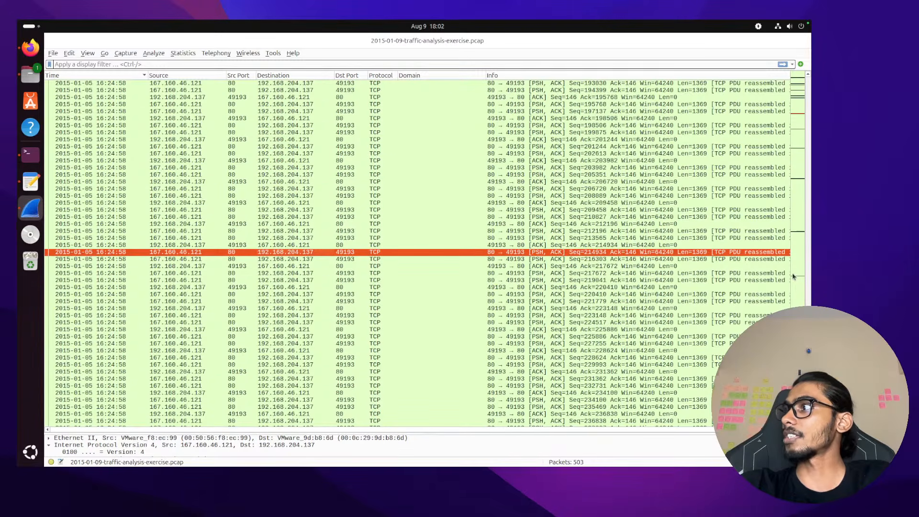
{"action": "scroll", "coordinate": [691, 188], "scroll_direction": "up", "scroll_amount": 20}
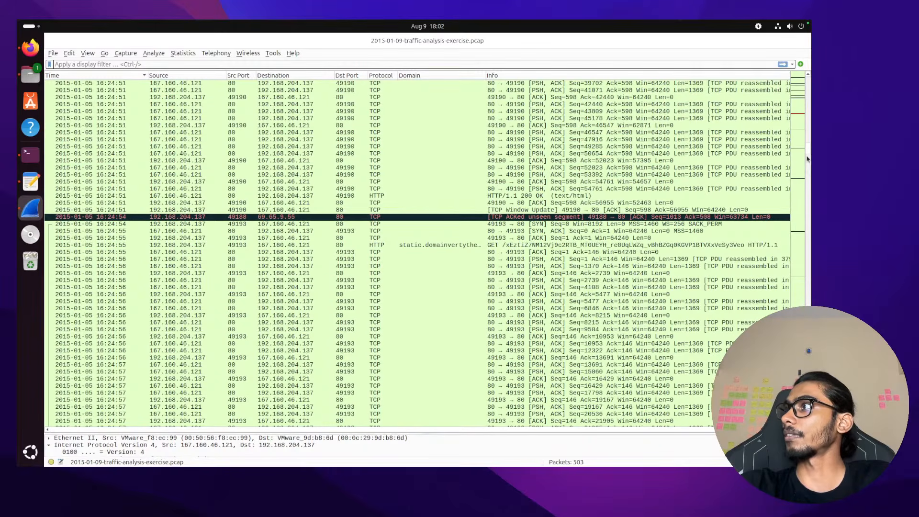
{"action": "left_click_drag", "start_coordinate": [811, 152], "coordinate": [810, 85]}
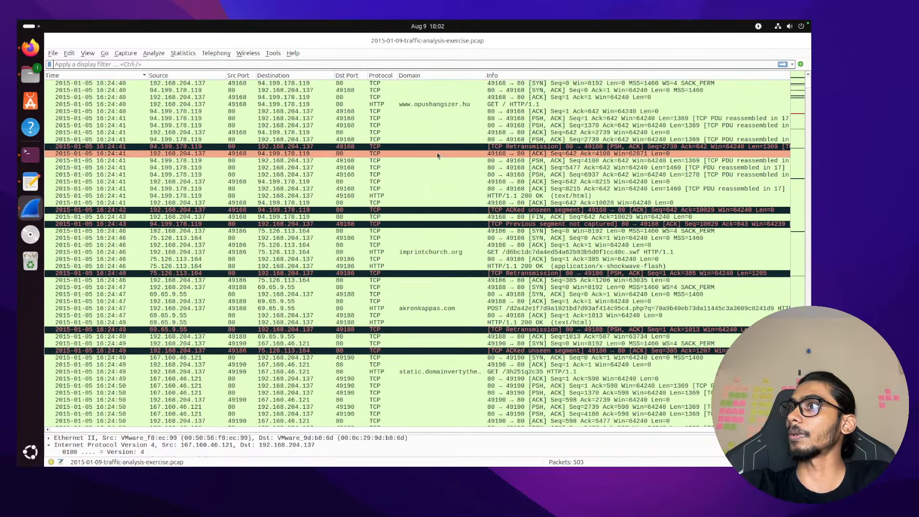
{"action": "left_click", "coordinate": [449, 105]}
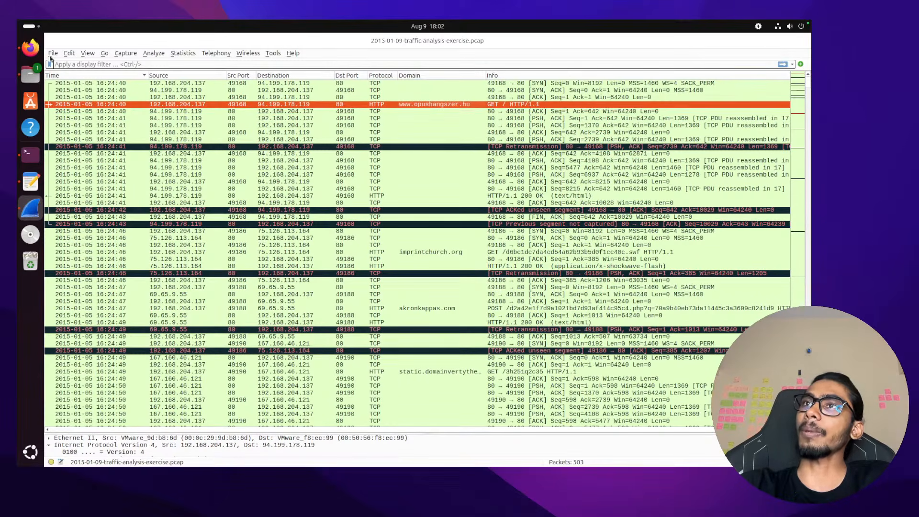
{"action": "key", "text": "ctrl+o"}
{"action": "left_click", "coordinate": [592, 320]}
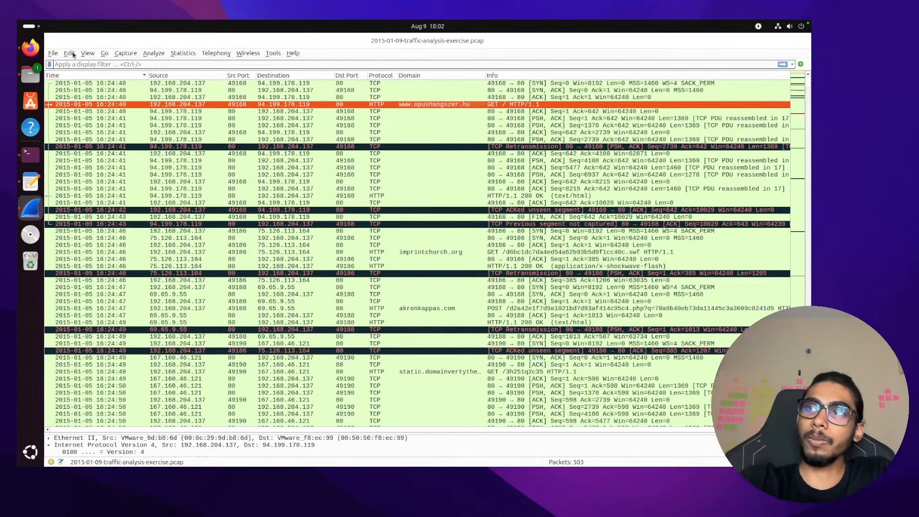
{"action": "key", "text": "ctrl+Right"}
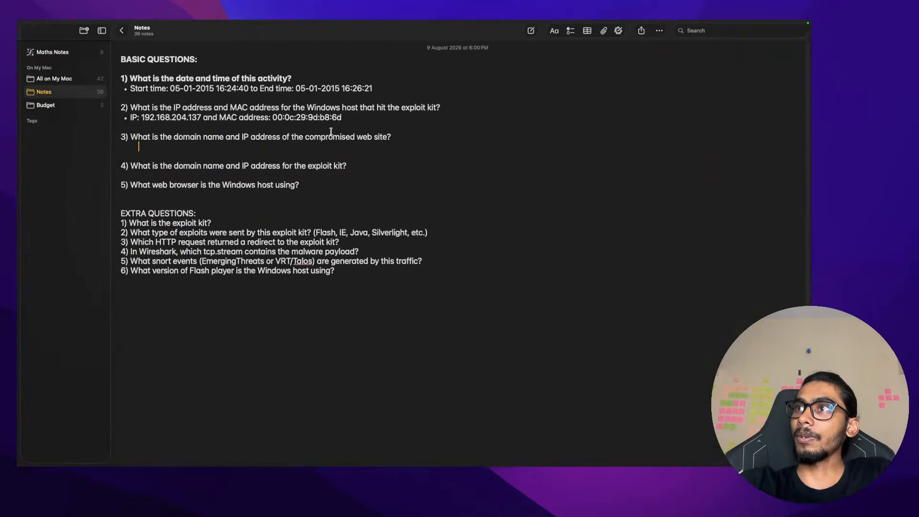
Reread the 'the exploit kit?' phrase in question 2, then go back to Wireshark
{"action": "mouse_move", "coordinate": [438, 104]}
{"action": "left_mouse_down"}
{"action": "mouse_move", "coordinate": [390, 105]}
{"action": "mouse_move", "coordinate": [440, 106]}
{"action": "left_mouse_up"}
{"action": "left_click", "coordinate": [438, 106]}
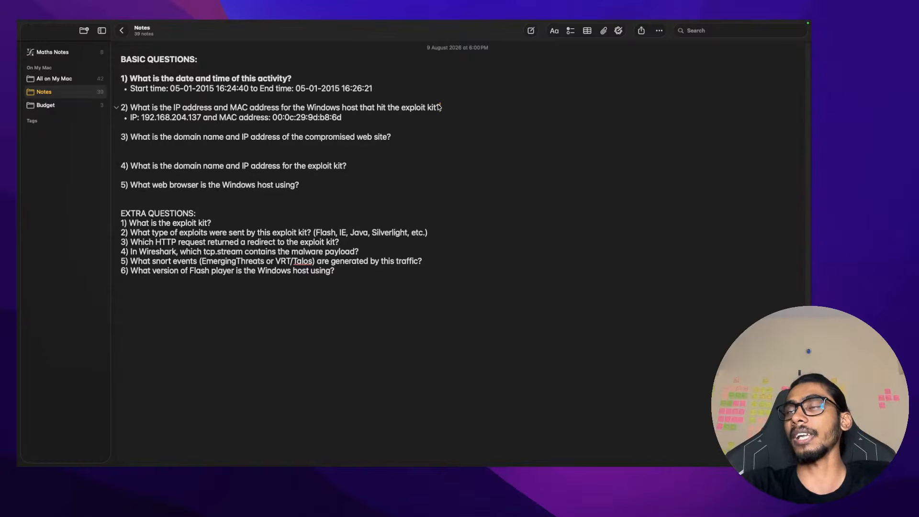
{"action": "key", "text": "ctrl+Left"}
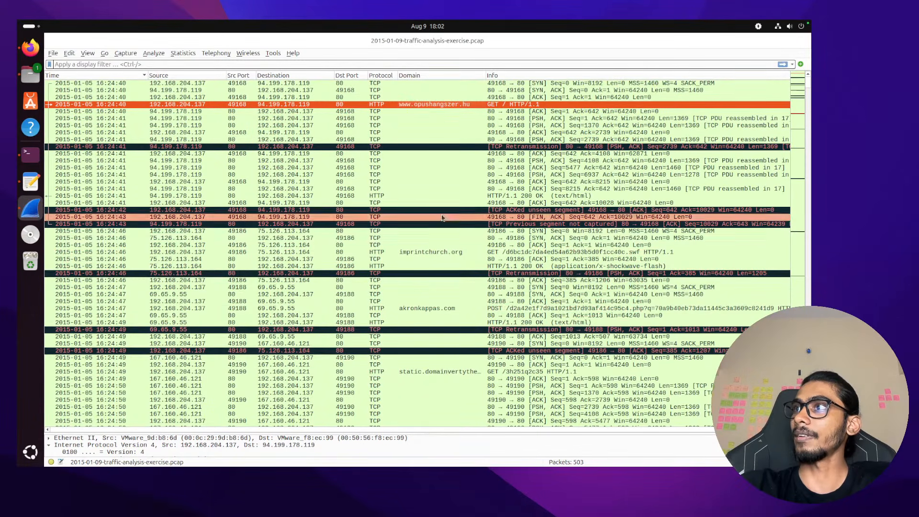
List the capture's HTTP objects via Export Objects and widen the list to show full filenames
{"action": "left_click", "coordinate": [55, 56]}
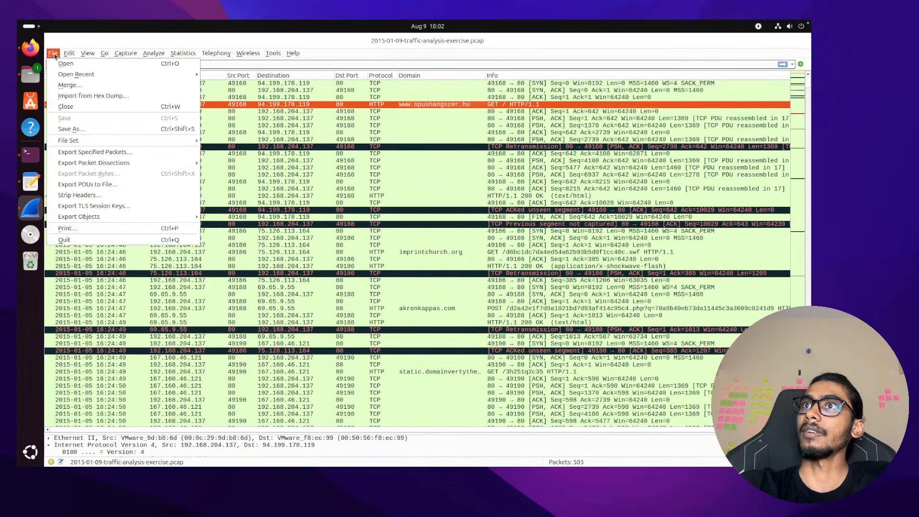
{"action": "mouse_move", "coordinate": [76, 219]}
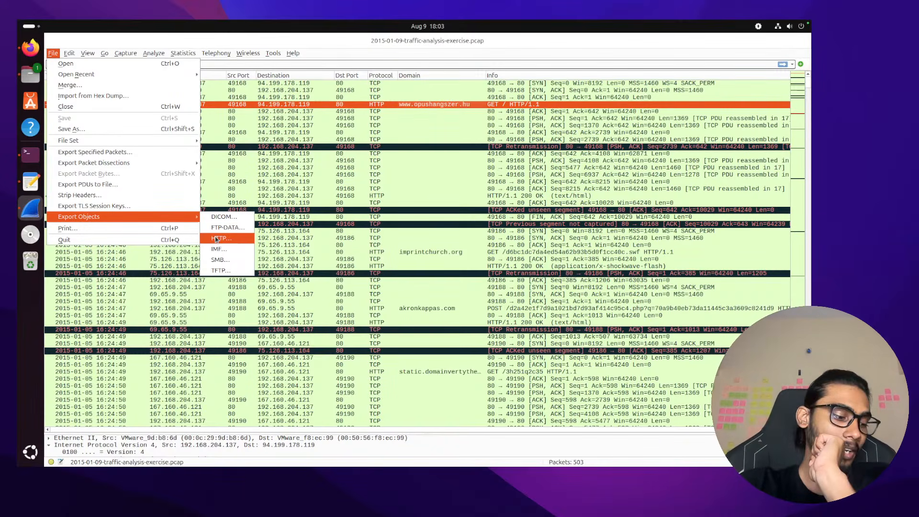
{"action": "left_click", "coordinate": [217, 238]}
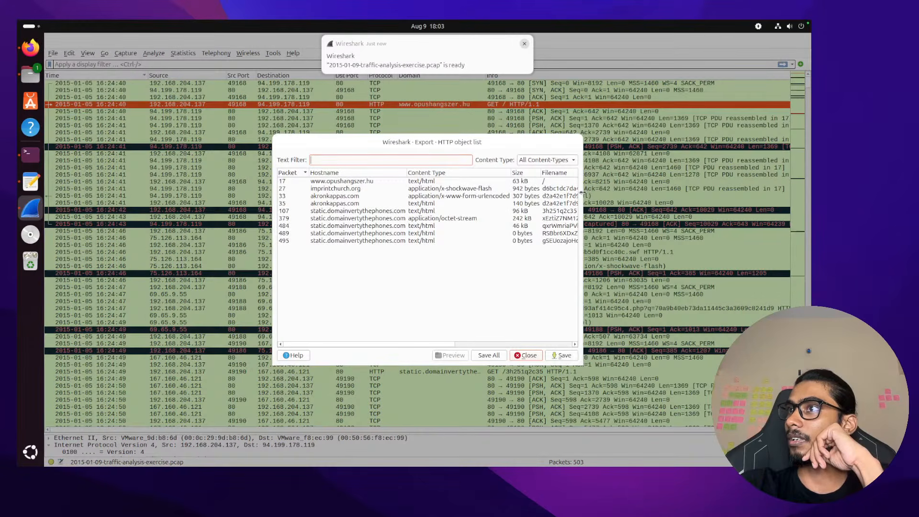
{"action": "left_click_drag", "start_coordinate": [582, 192], "coordinate": [697, 192]}
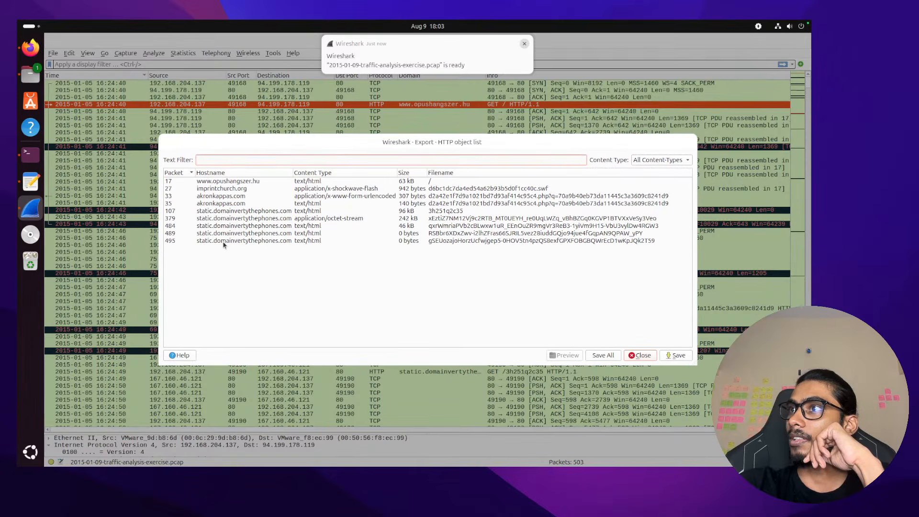
{"action": "left_click", "coordinate": [332, 190]}
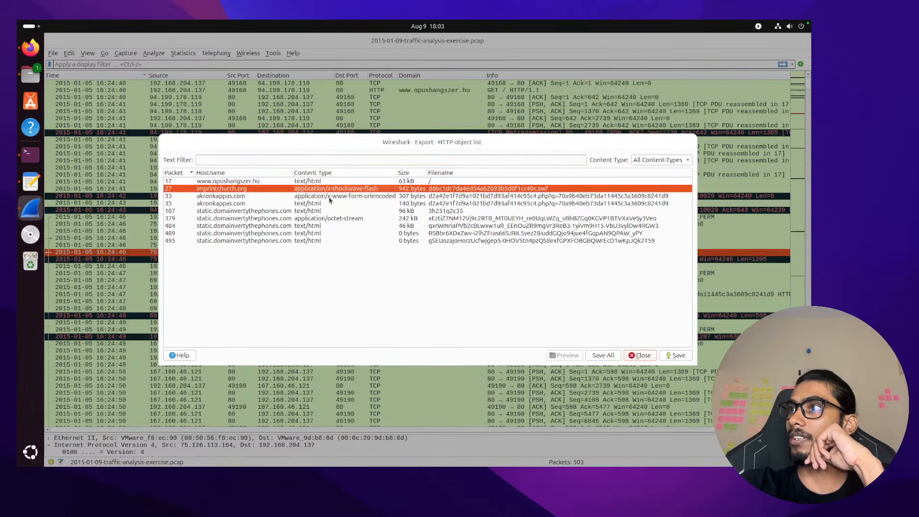
{"action": "left_click", "coordinate": [327, 183]}
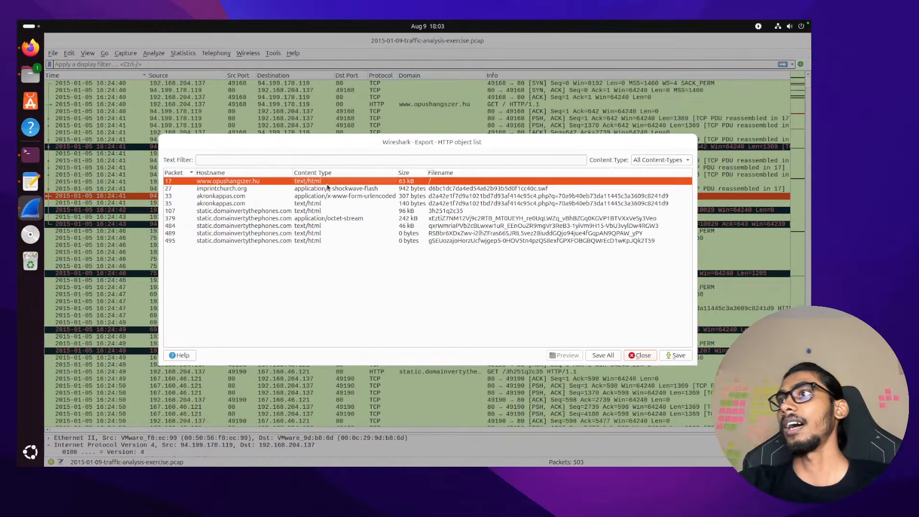
{"action": "left_click", "coordinate": [331, 191]}
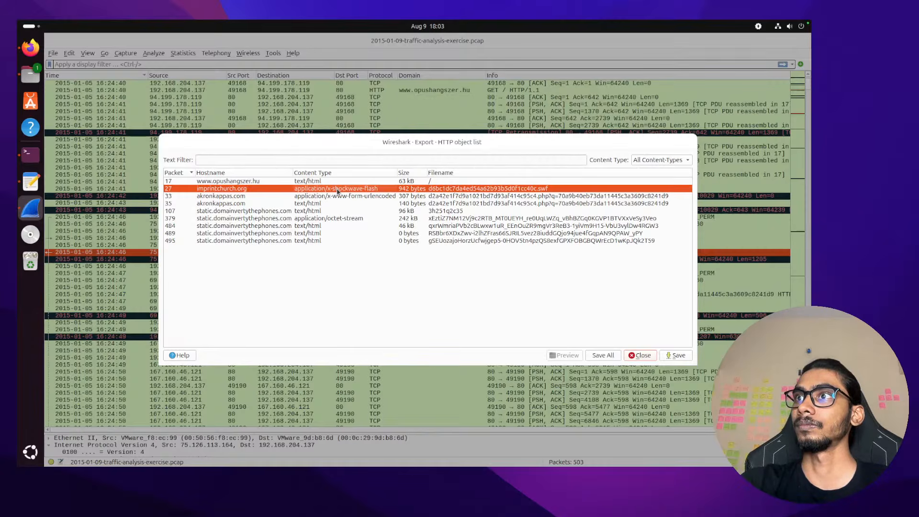
{"action": "left_click", "coordinate": [341, 182]}
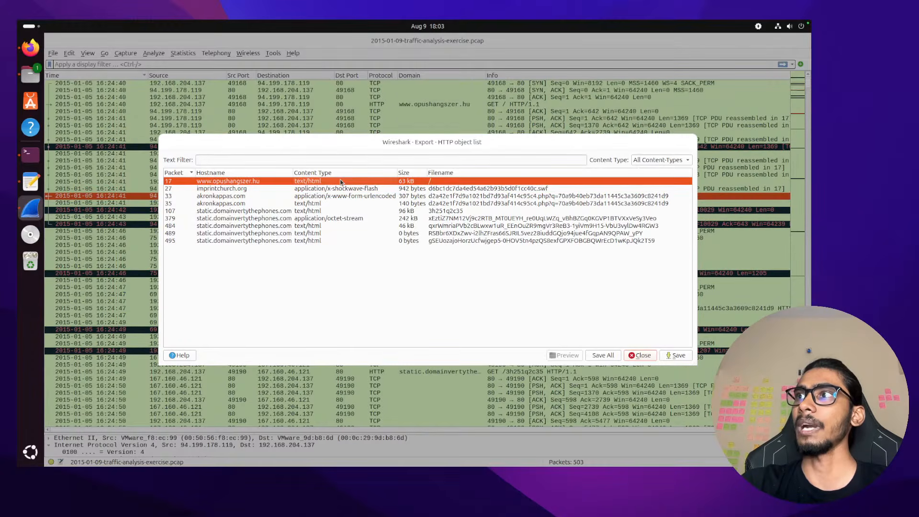
{"action": "left_click", "coordinate": [340, 189]}
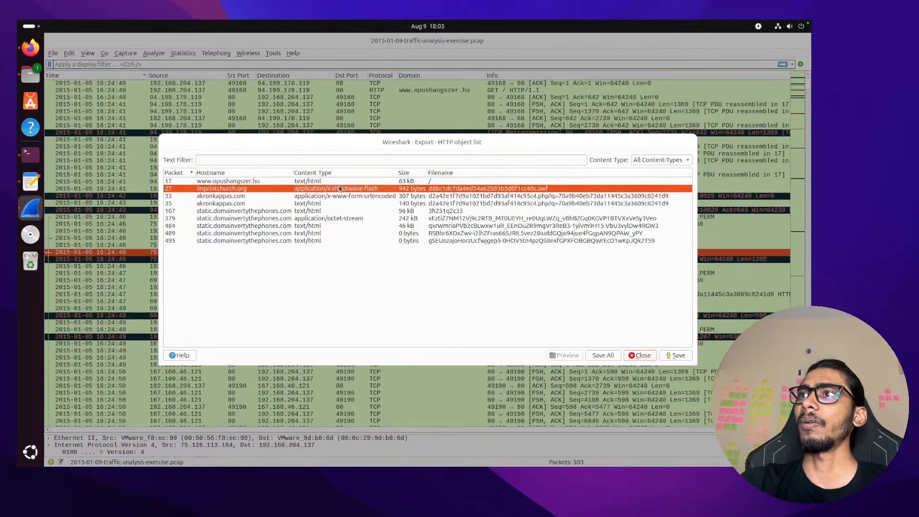
{"action": "left_click", "coordinate": [340, 182]}
{"action": "left_click", "coordinate": [340, 190]}
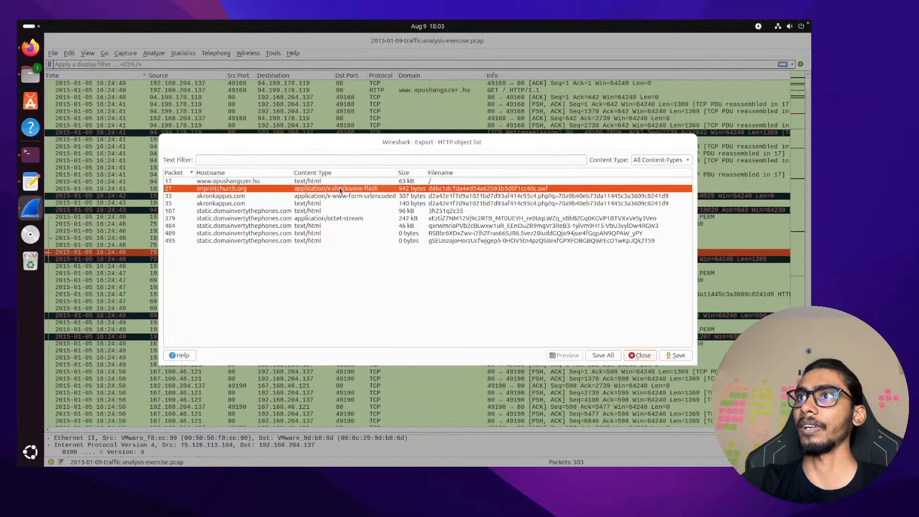
{"action": "left_click", "coordinate": [254, 182]}
{"action": "left_click", "coordinate": [256, 190]}
{"action": "left_click", "coordinate": [259, 183]}
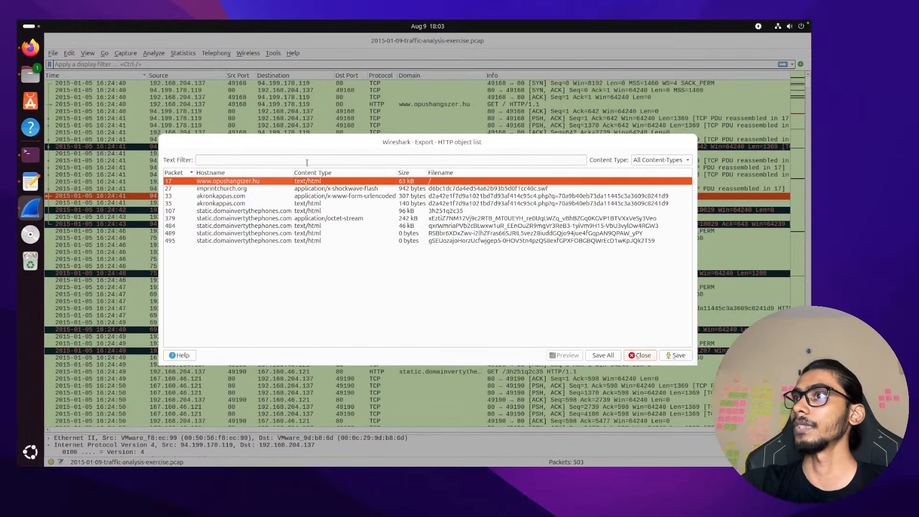
{"action": "left_click", "coordinate": [325, 190]}
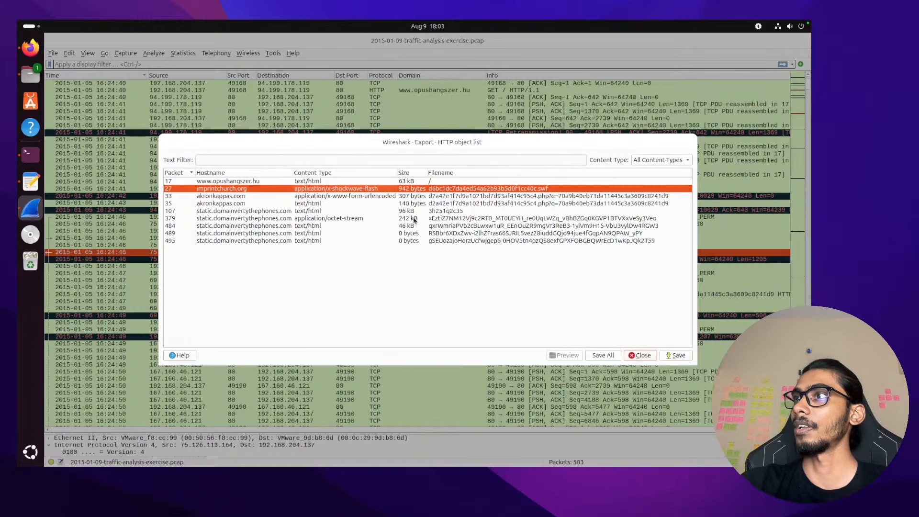
{"action": "left_click", "coordinate": [350, 184]}
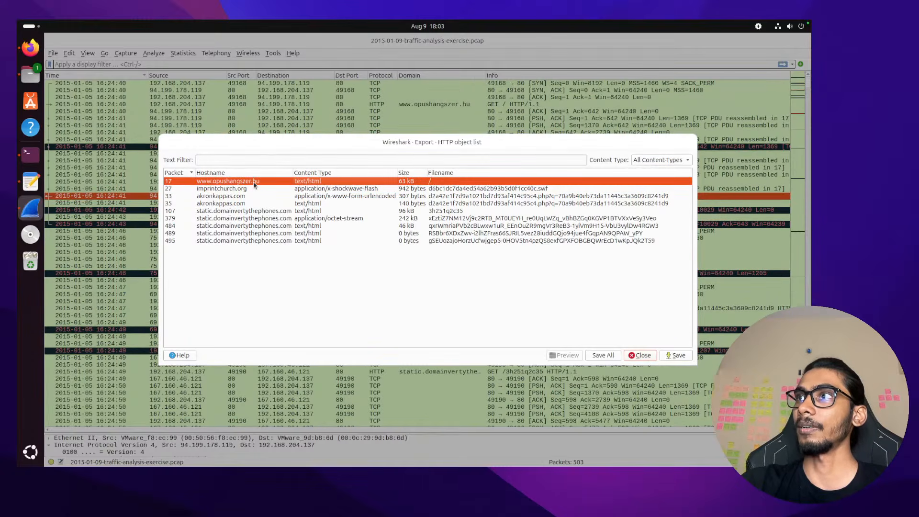
{"action": "left_click", "coordinate": [649, 358]}
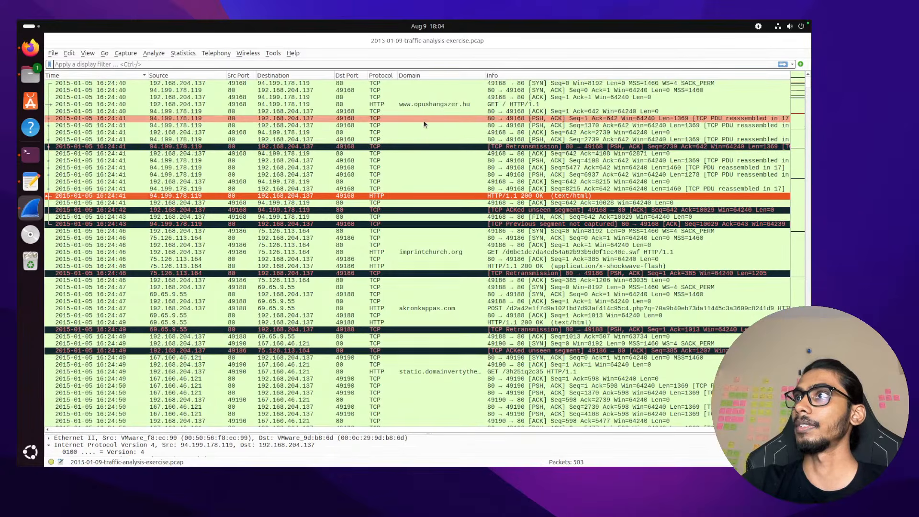
{"action": "left_click", "coordinate": [428, 105]}
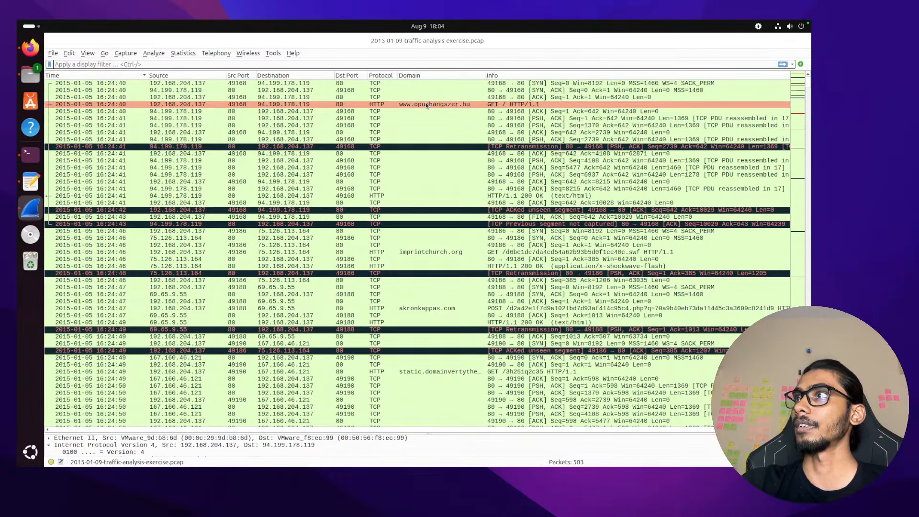
{"action": "right_click", "coordinate": [393, 105]}
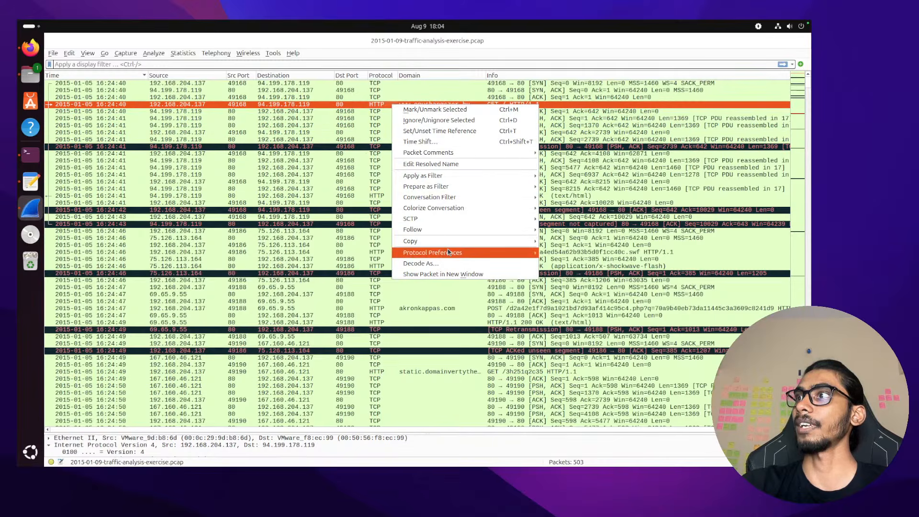
{"action": "mouse_move", "coordinate": [448, 235]}
{"action": "left_click", "coordinate": [570, 239]}
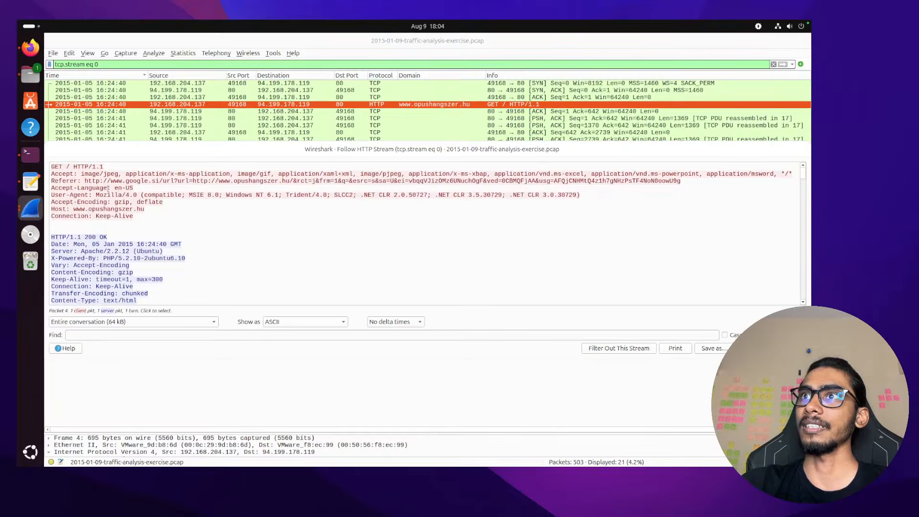
{"action": "left_click_drag", "start_coordinate": [90, 180], "coordinate": [648, 183]}
{"action": "left_click", "coordinate": [648, 182]}
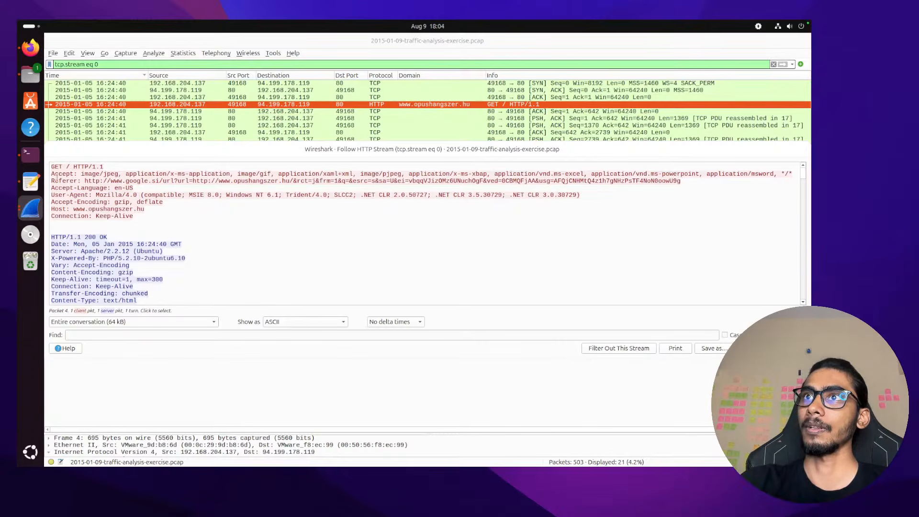
{"action": "left_click_drag", "start_coordinate": [51, 182], "coordinate": [706, 181]}
{"action": "key", "text": "super+c"}
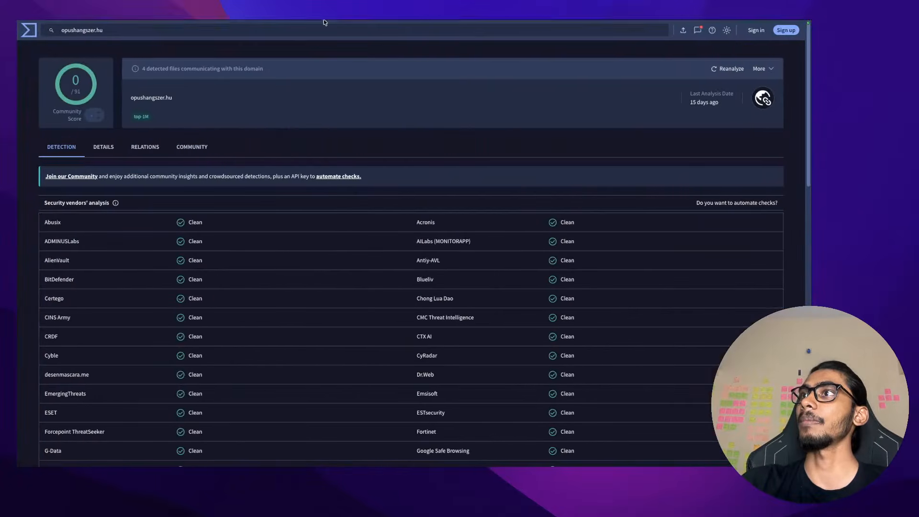
In a new tab, paste the copied Referer line into Google AI Mode and submit the question
{"action": "mouse_move", "coordinate": [325, 22]}
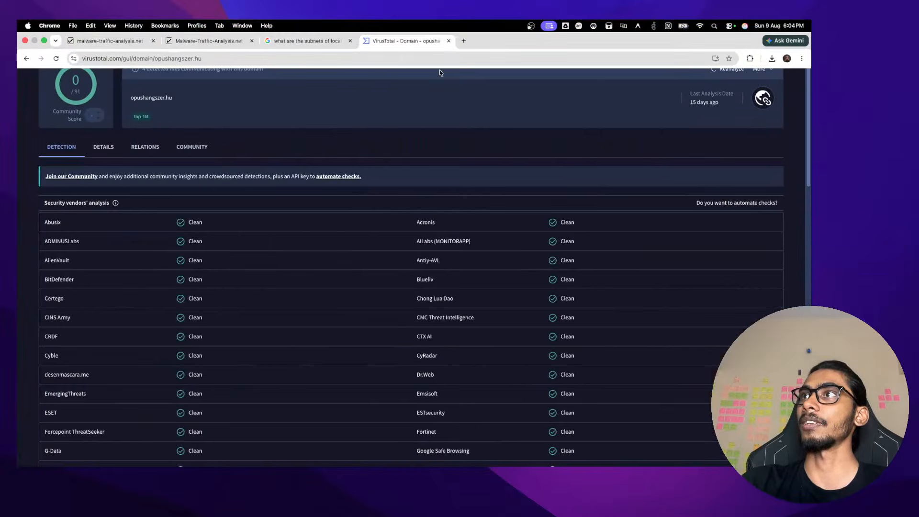
{"action": "left_click", "coordinate": [465, 42]}
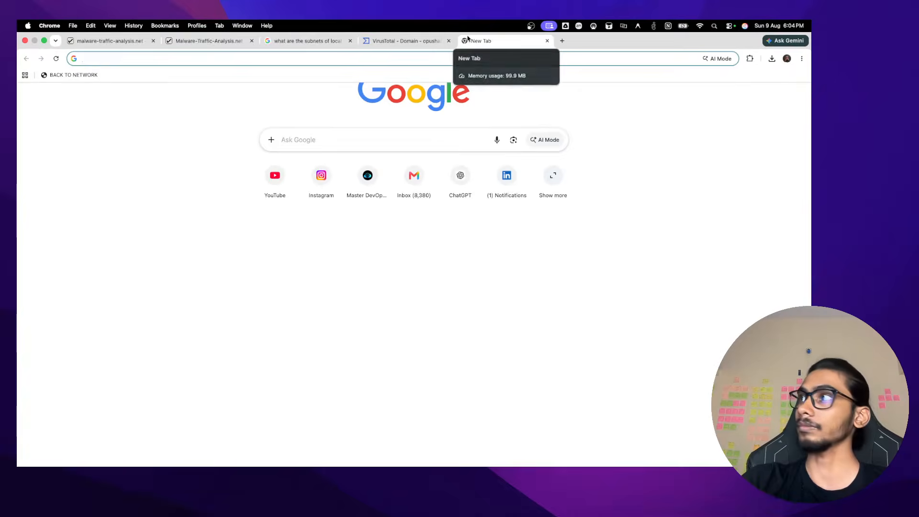
{"action": "left_click", "coordinate": [719, 58]}
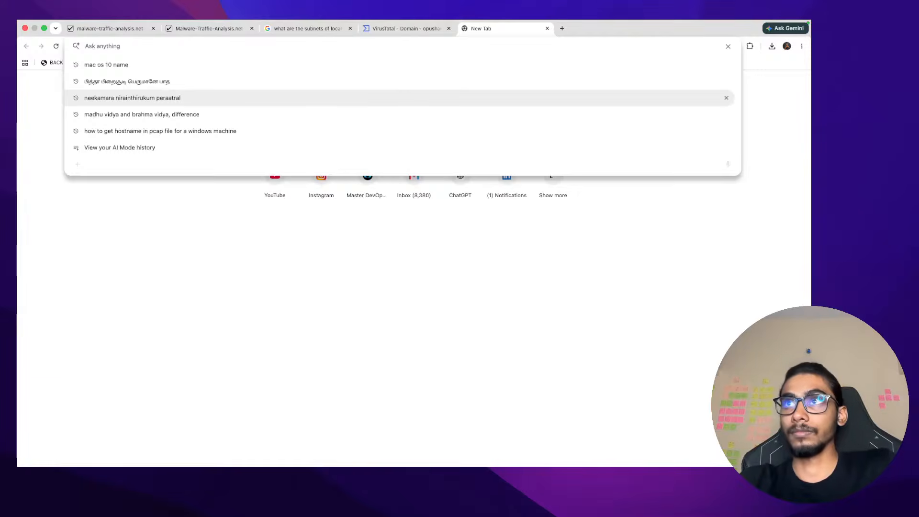
{"action": "key", "text": "super+v"}
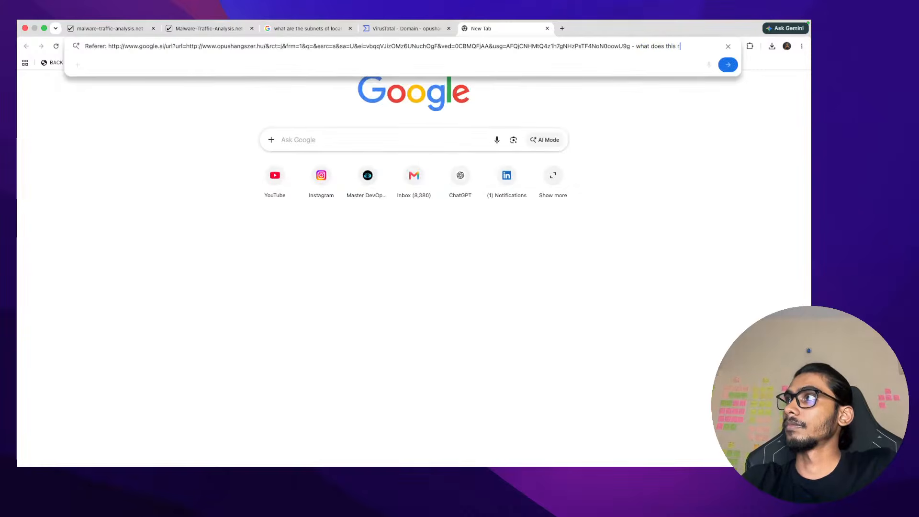
{"action": "type", "text": "efe"}
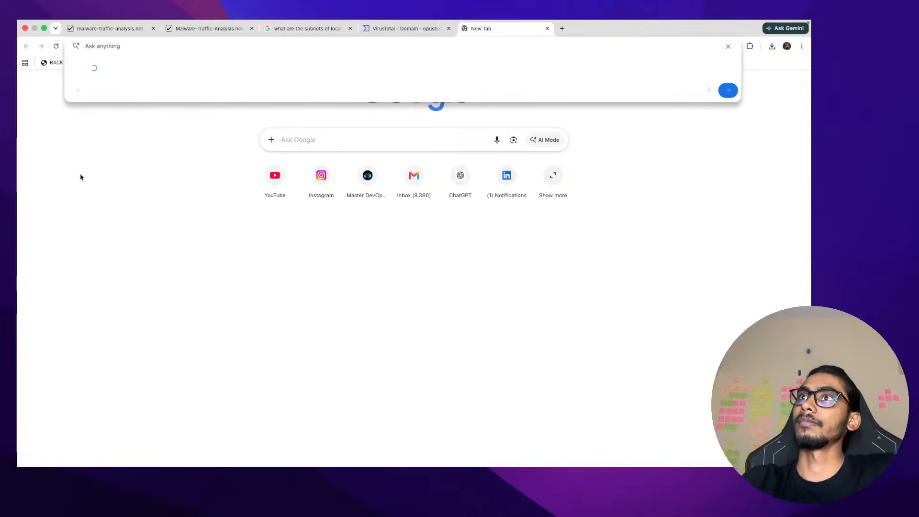
{"action": "key", "text": "super+Tab"}
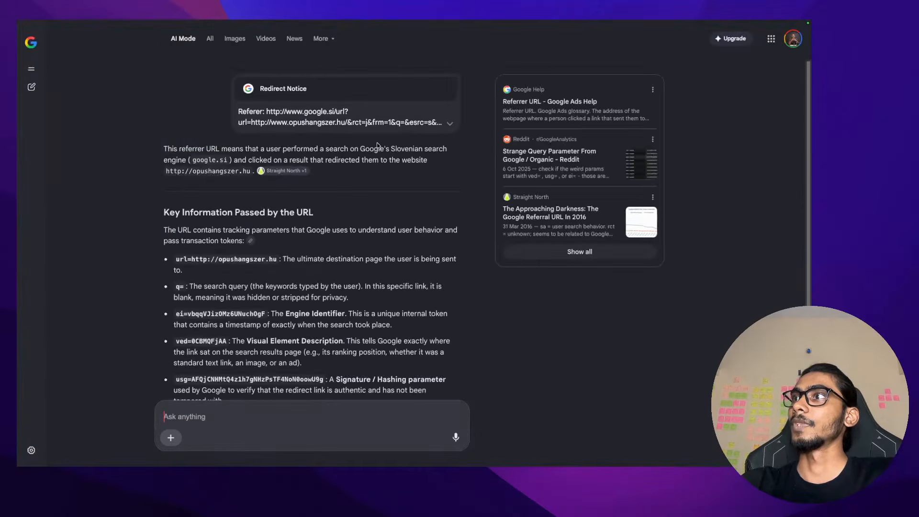
{"action": "left_click_drag", "start_coordinate": [364, 148], "coordinate": [420, 149]}
{"action": "left_click", "coordinate": [418, 147]}
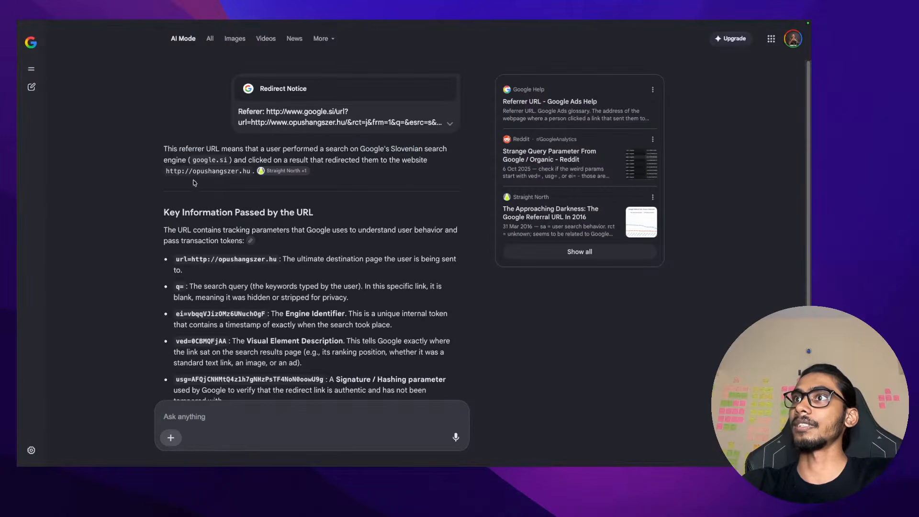
{"action": "left_click_drag", "start_coordinate": [152, 159], "coordinate": [295, 163]}
{"action": "left_click_drag", "start_coordinate": [289, 160], "coordinate": [454, 158]}
{"action": "left_click", "coordinate": [454, 159]}
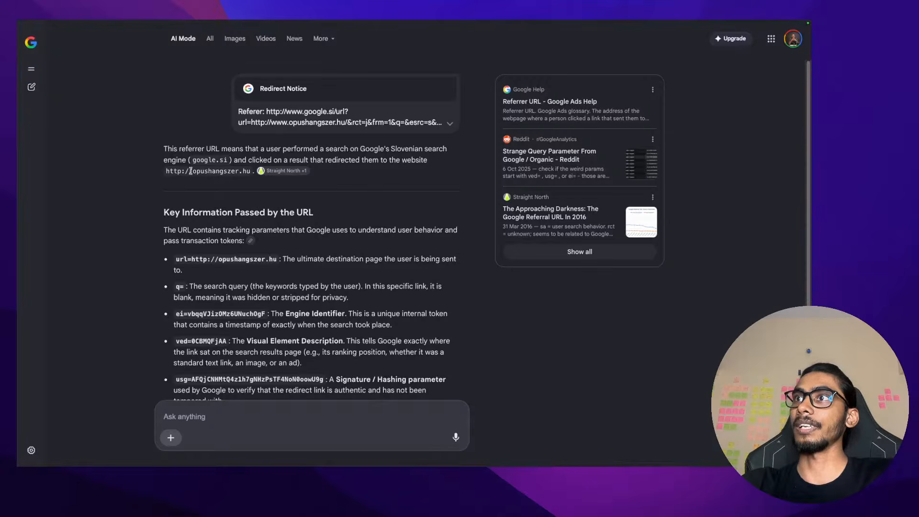
{"action": "left_click_drag", "start_coordinate": [191, 171], "coordinate": [259, 170]}
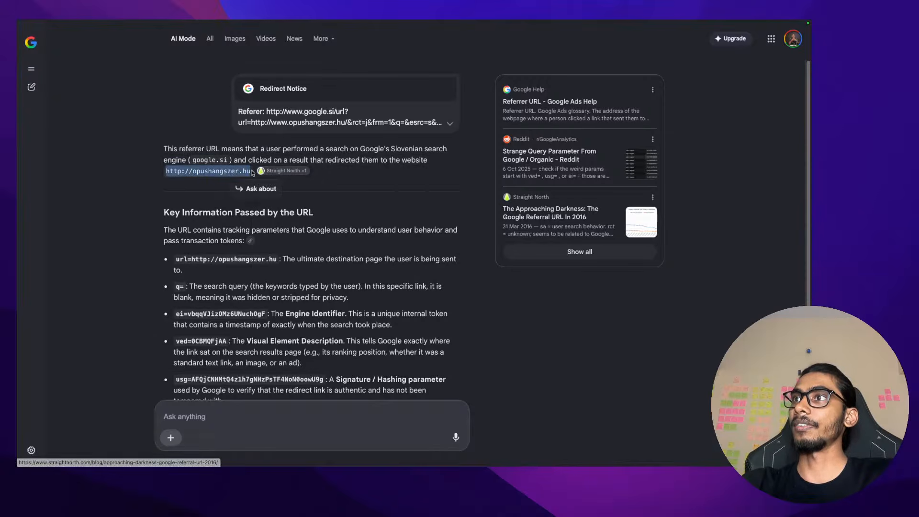
{"action": "left_click", "coordinate": [377, 164]}
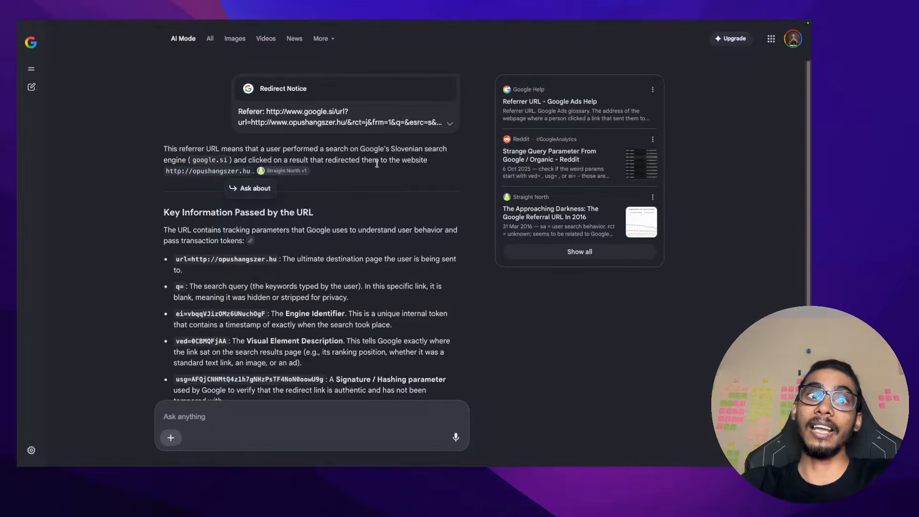
{"action": "key", "text": "ctrl+Right"}
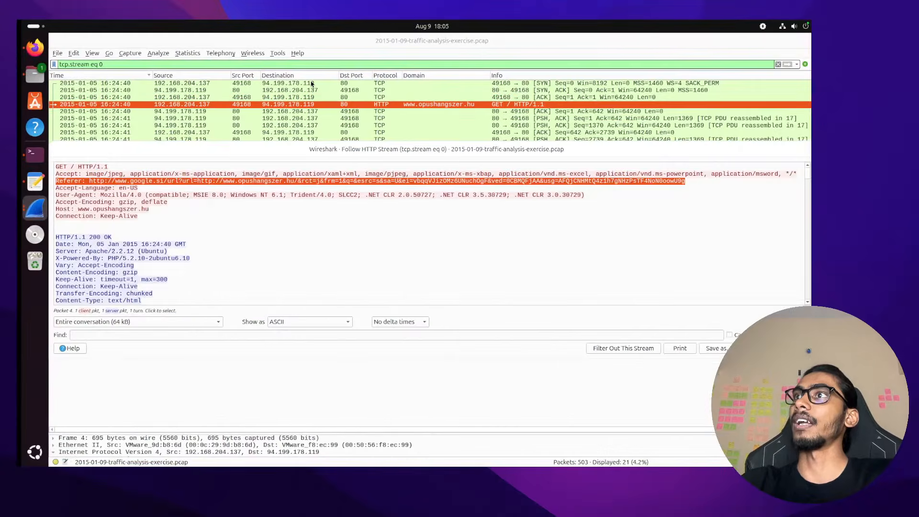
Clear the stream filter and follow the HTTP stream of the imprintchurch.org GET request
{"action": "left_click", "coordinate": [774, 64]}
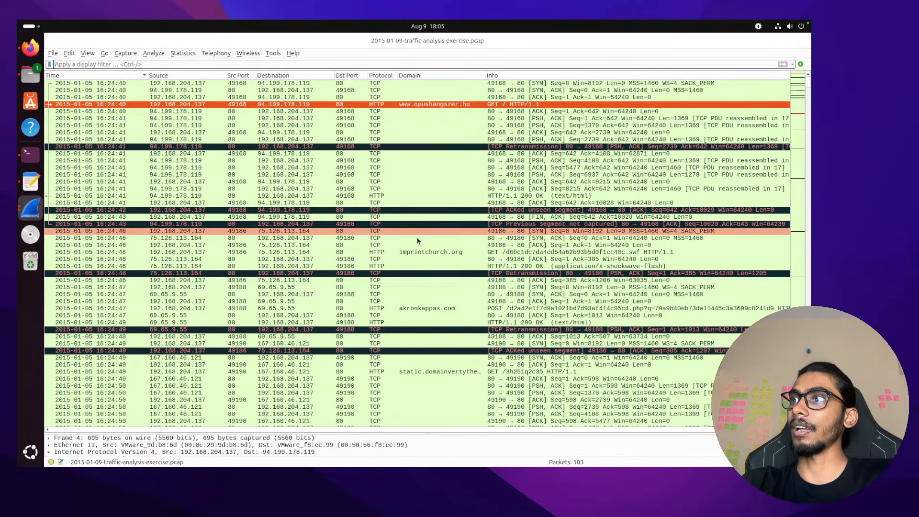
{"action": "left_click", "coordinate": [418, 252]}
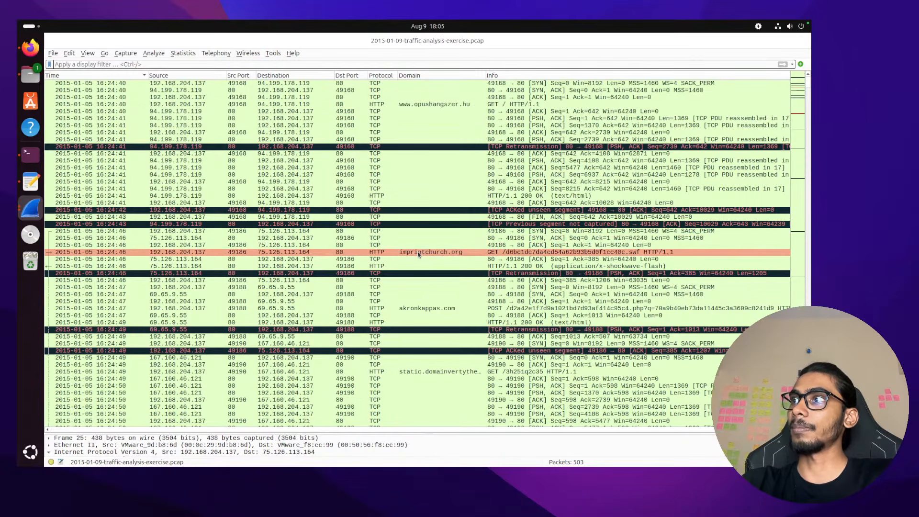
{"action": "right_click", "coordinate": [418, 254]}
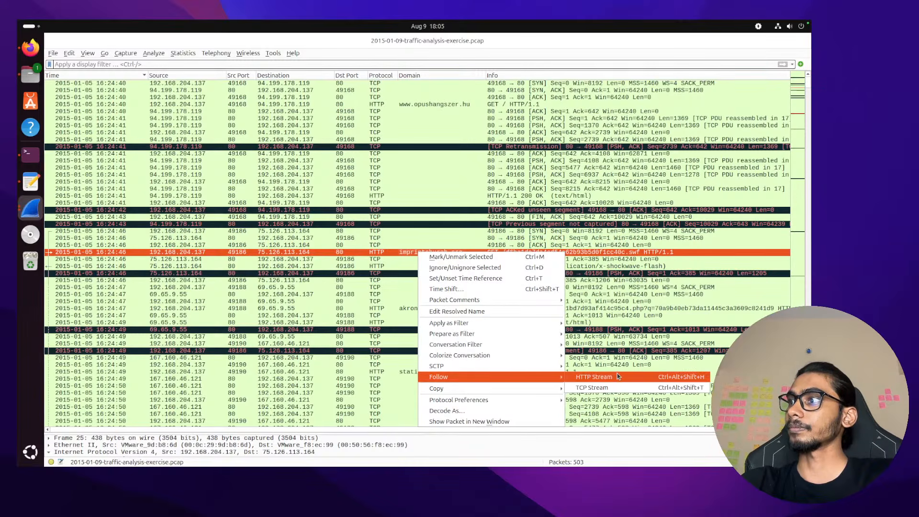
{"action": "left_click", "coordinate": [671, 378]}
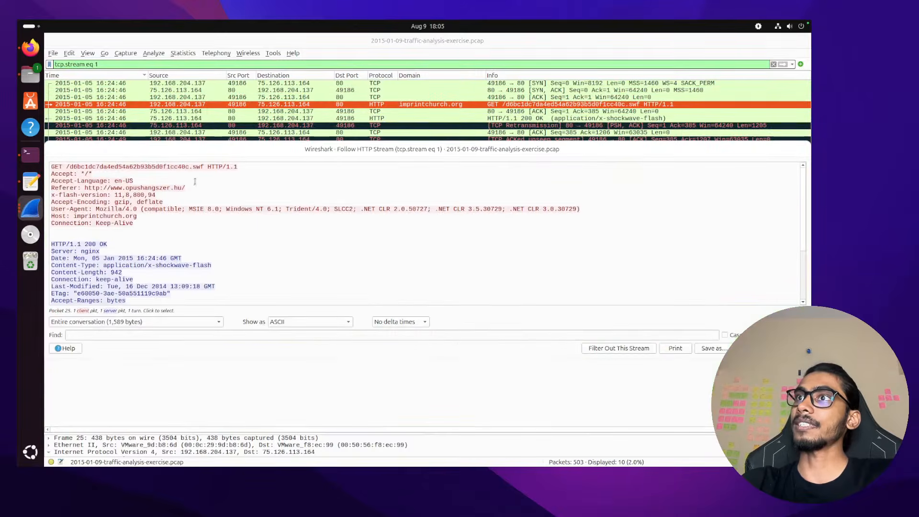
{"action": "left_click_drag", "start_coordinate": [197, 188], "coordinate": [85, 188]}
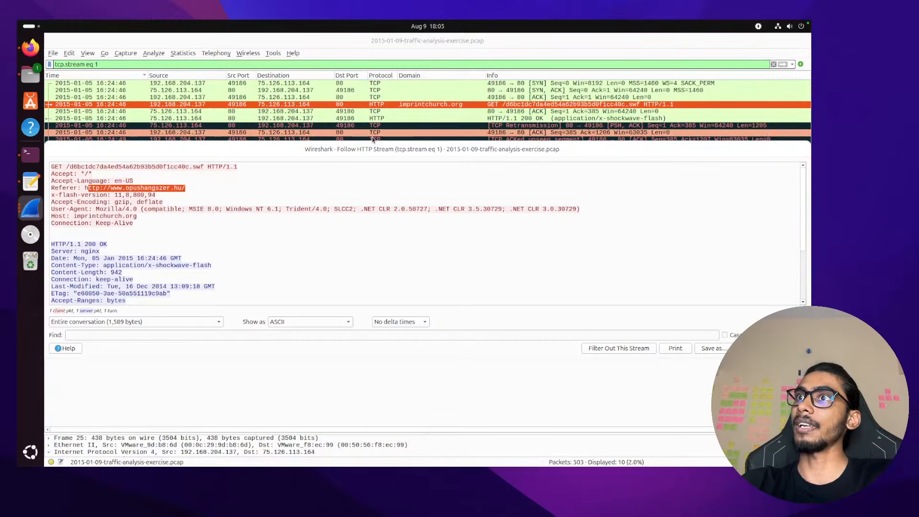
{"action": "double_click", "coordinate": [140, 188]}
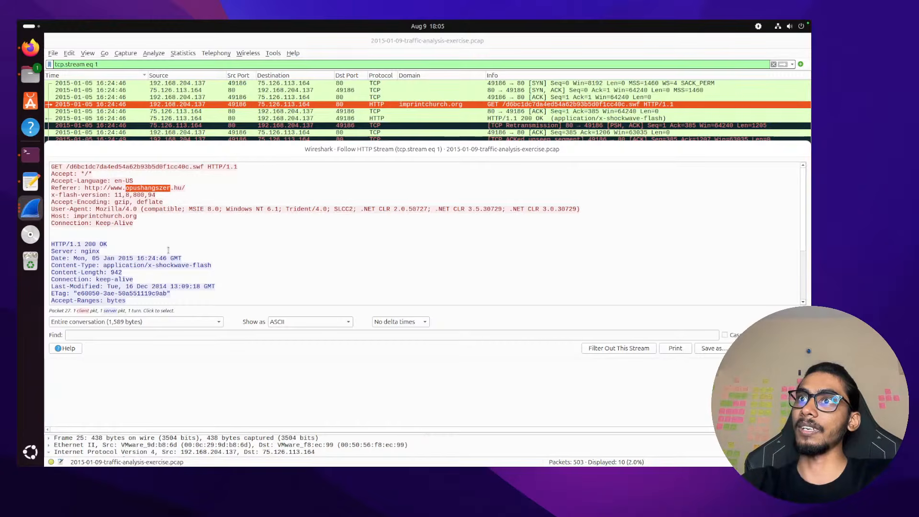
{"action": "scroll", "coordinate": [168, 249], "scroll_direction": "down", "scroll_amount": 4}
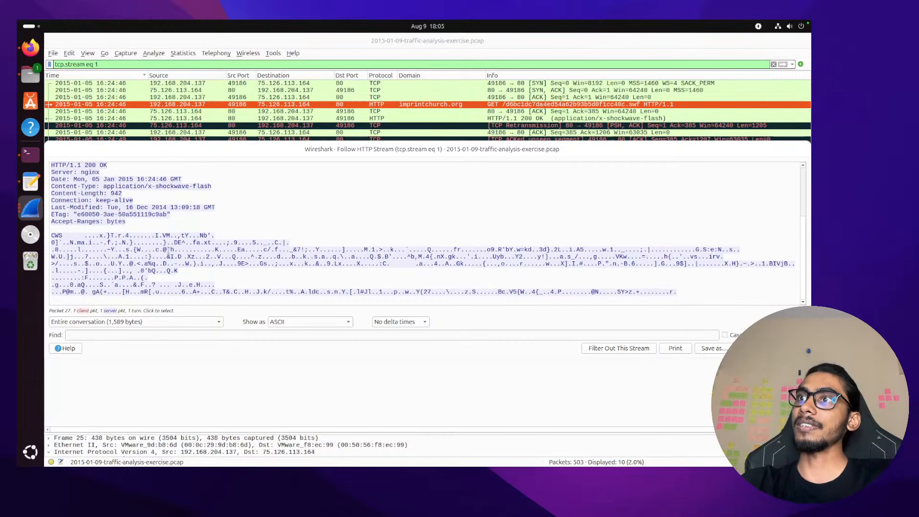
{"action": "left_click_drag", "start_coordinate": [216, 185], "coordinate": [103, 187]}
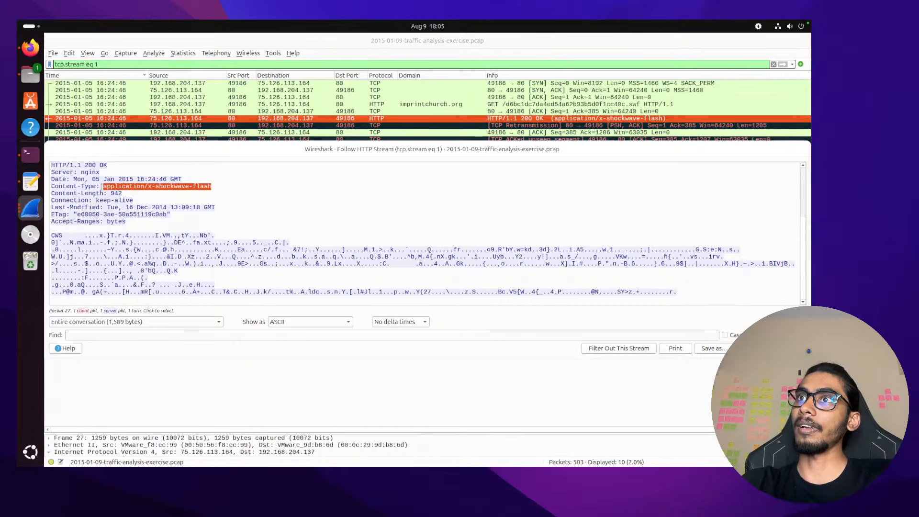
{"action": "double_click", "coordinate": [104, 187]}
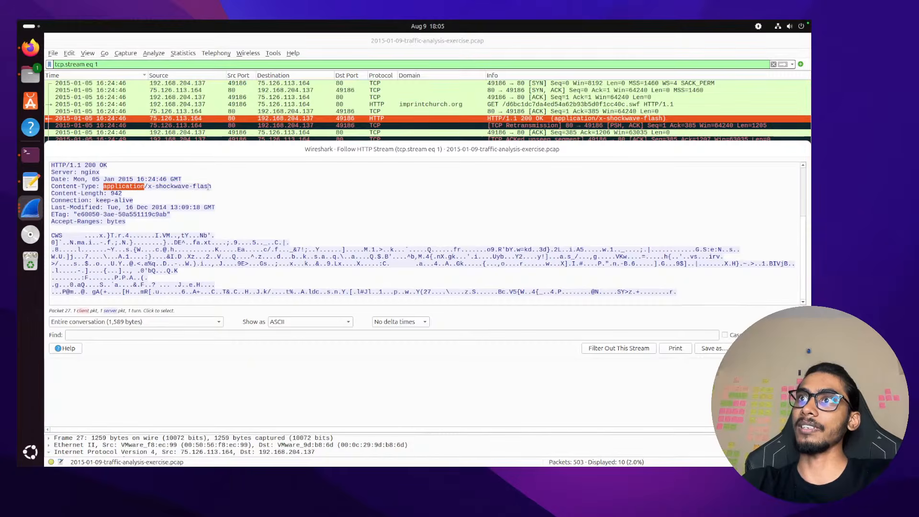
{"action": "scroll", "coordinate": [210, 187], "scroll_direction": "up", "scroll_amount": 4}
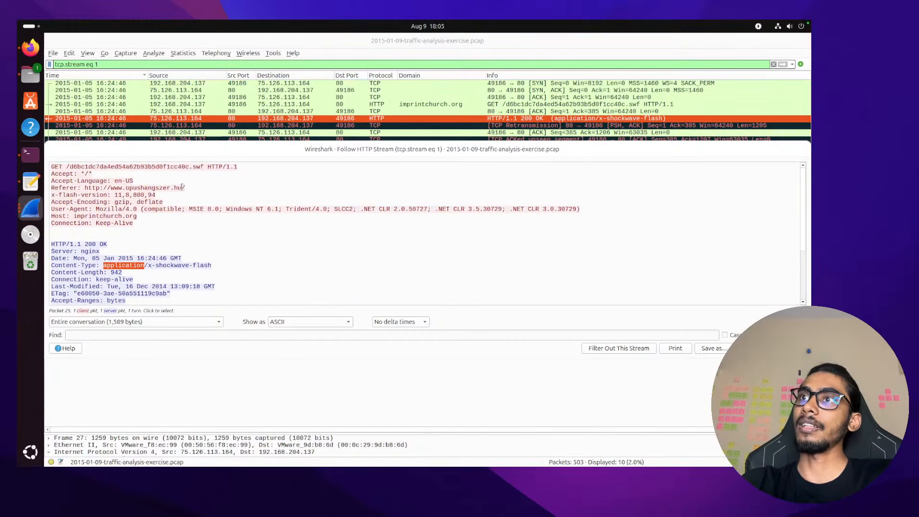
{"action": "left_click_drag", "start_coordinate": [182, 188], "coordinate": [110, 187]}
{"action": "key", "text": "ctrl+c"}
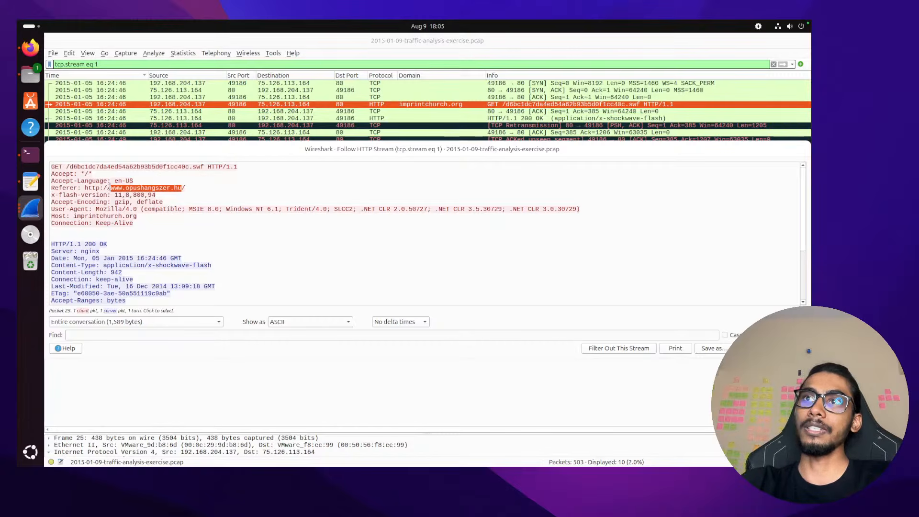
{"action": "key", "text": "ctrl+Right"}
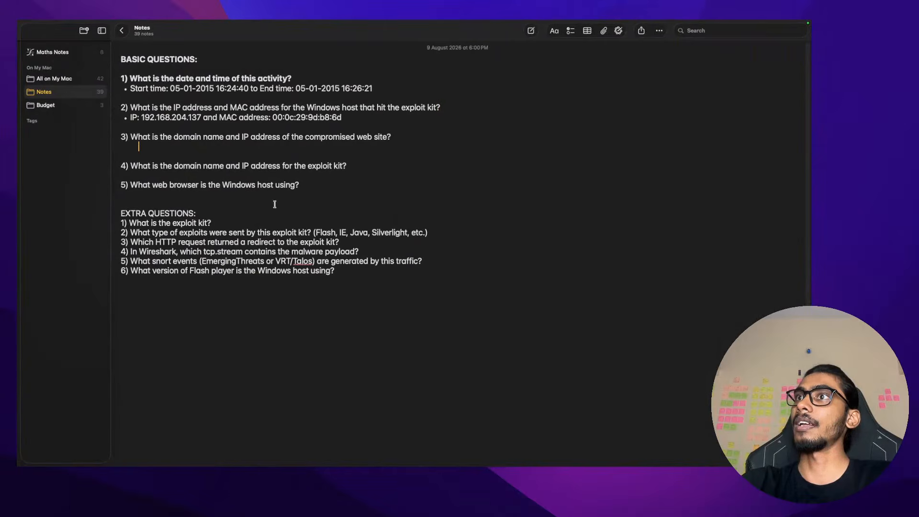
{"action": "key", "text": "ctrl+Left"}
{"action": "key", "text": "ctrl+Left"}
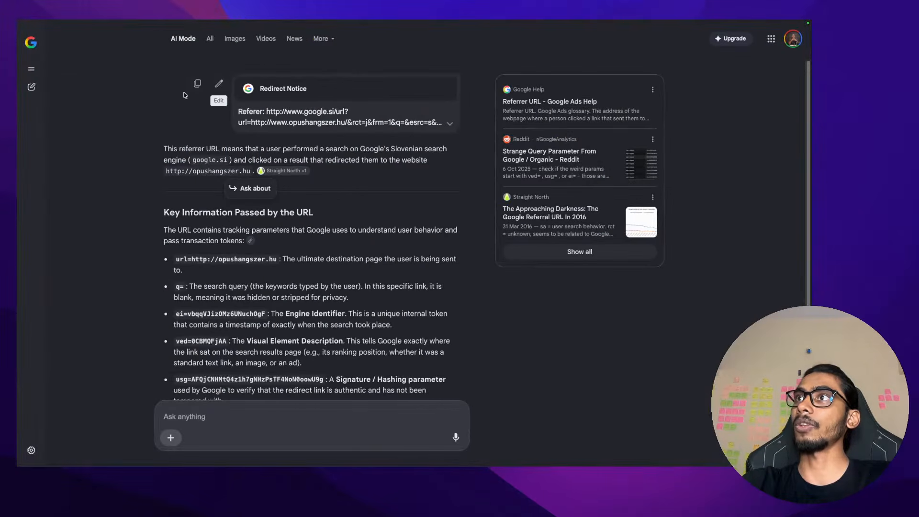
{"action": "left_click", "coordinate": [404, 36]}
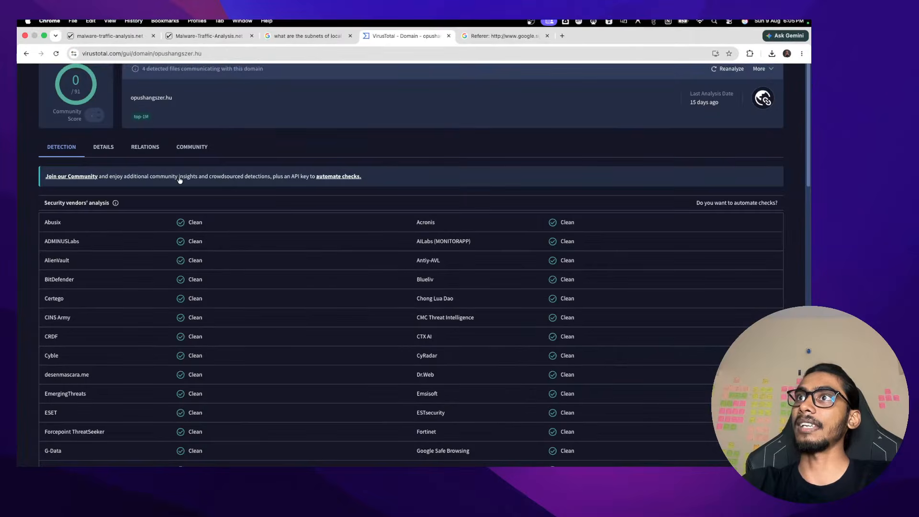
{"action": "key", "text": "ctrl+a"}
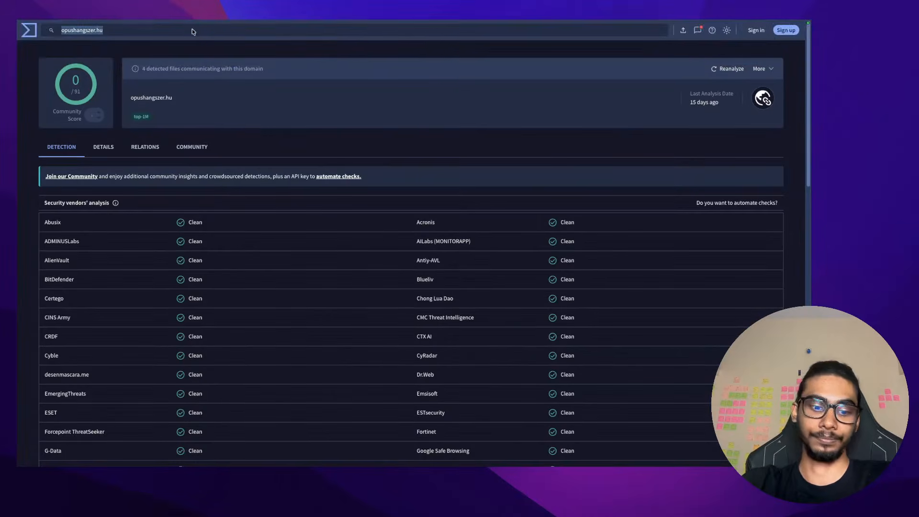
{"action": "key", "text": "ctrl+v"}
{"action": "key", "text": "Return"}
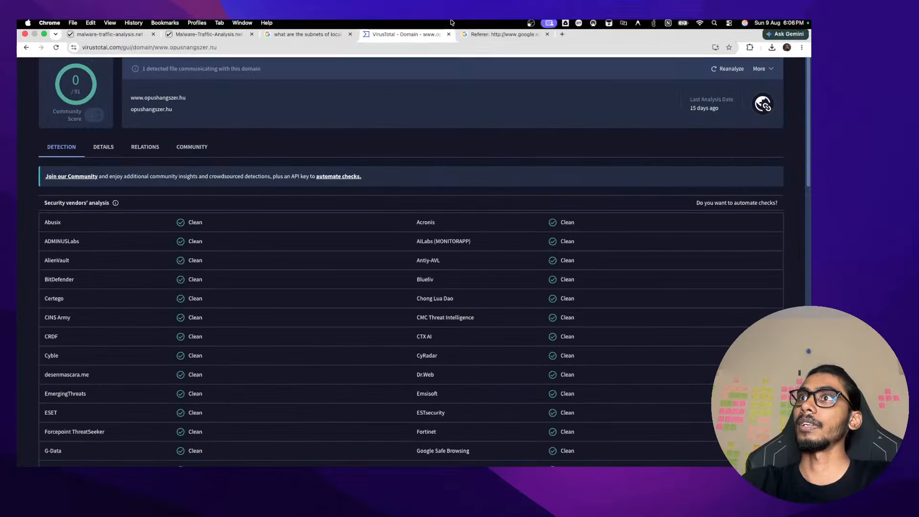
Review the domain's Details and Relations tabs, then return to its 0/91 Detection results
{"action": "left_click", "coordinate": [99, 147]}
{"action": "left_click", "coordinate": [124, 146]}
{"action": "scroll", "coordinate": [174, 266], "scroll_direction": "down", "scroll_amount": 6}
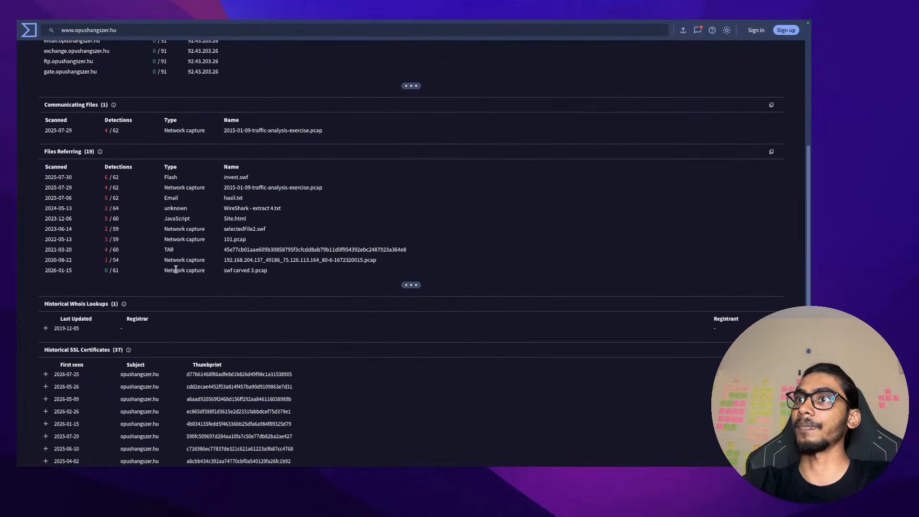
{"action": "scroll", "coordinate": [174, 267], "scroll_direction": "up", "scroll_amount": 7}
{"action": "left_click", "coordinate": [104, 148]}
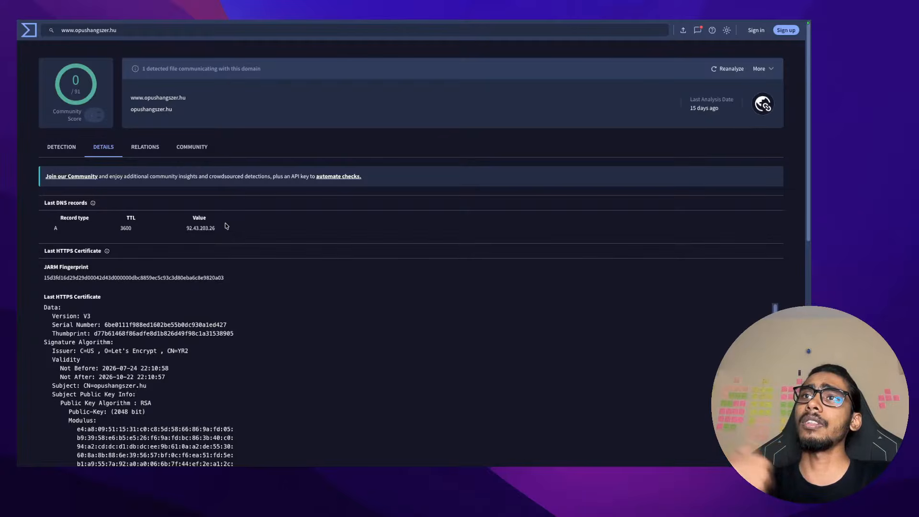
{"action": "left_click", "coordinate": [61, 149]}
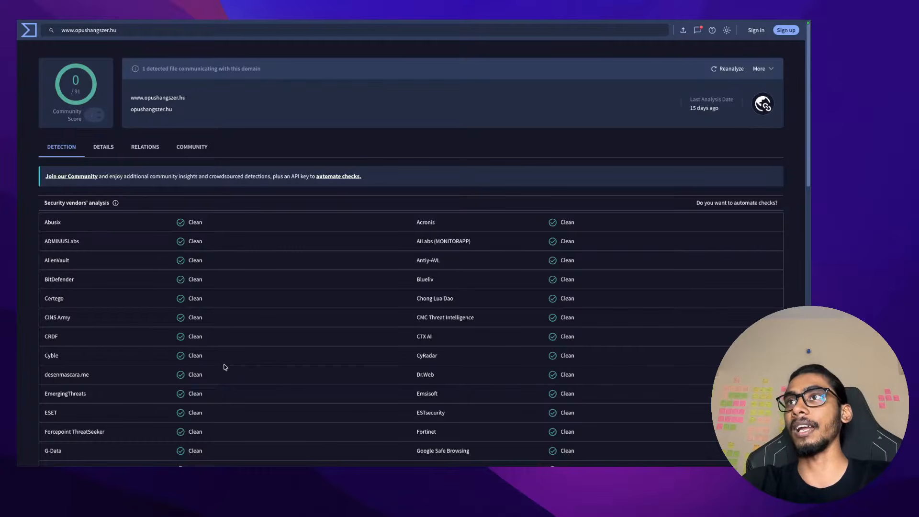
{"action": "mouse_move", "coordinate": [237, 23]}
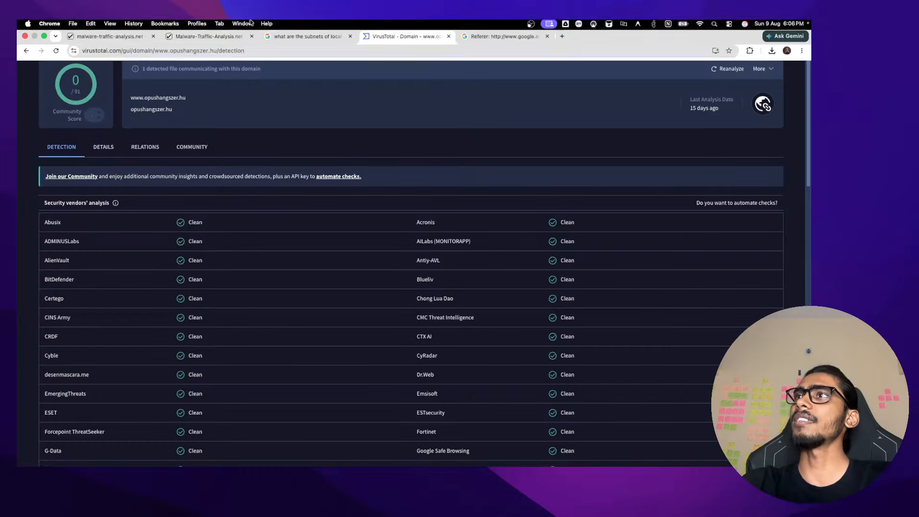
{"action": "left_click", "coordinate": [564, 42]}
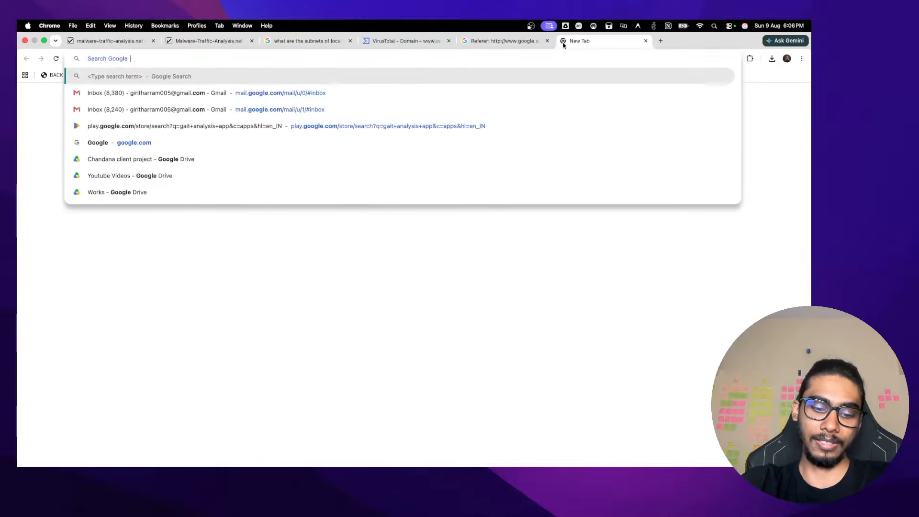
{"action": "key", "text": "super+v"}
{"action": "key", "text": "Return"}
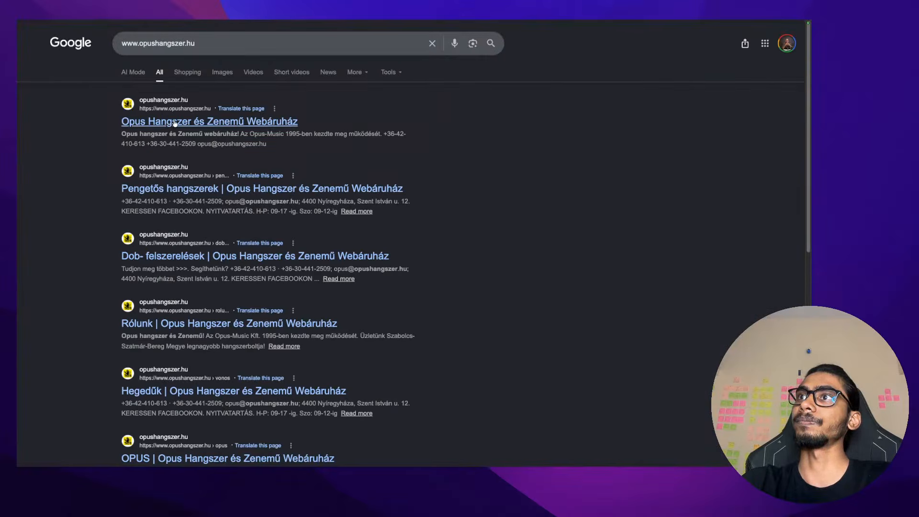
{"action": "scroll", "coordinate": [393, 181], "scroll_direction": "down", "scroll_amount": 6}
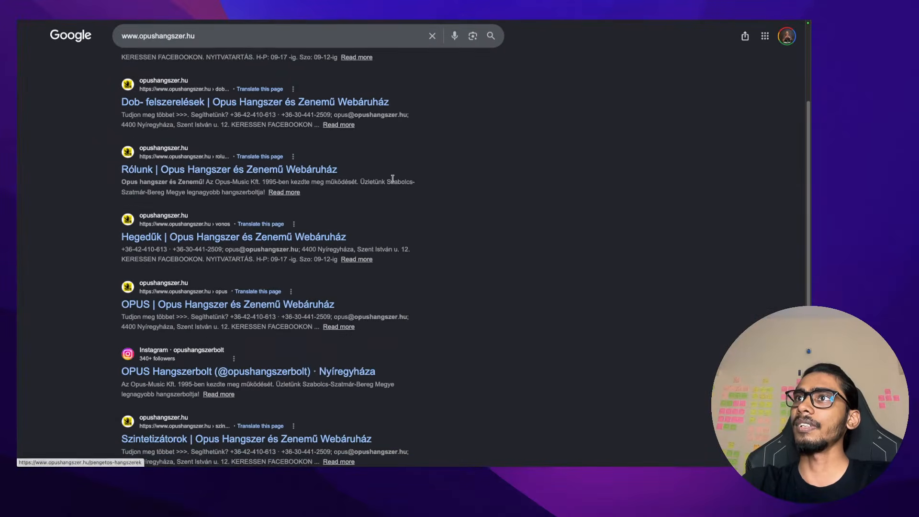
{"action": "scroll", "coordinate": [393, 179], "scroll_direction": "down", "scroll_amount": 1}
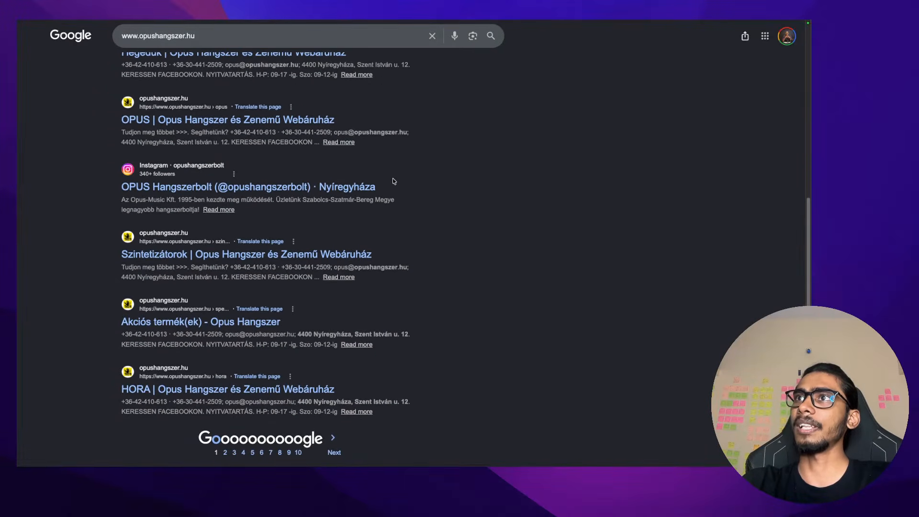
{"action": "scroll", "coordinate": [394, 181], "scroll_direction": "up", "scroll_amount": 8}
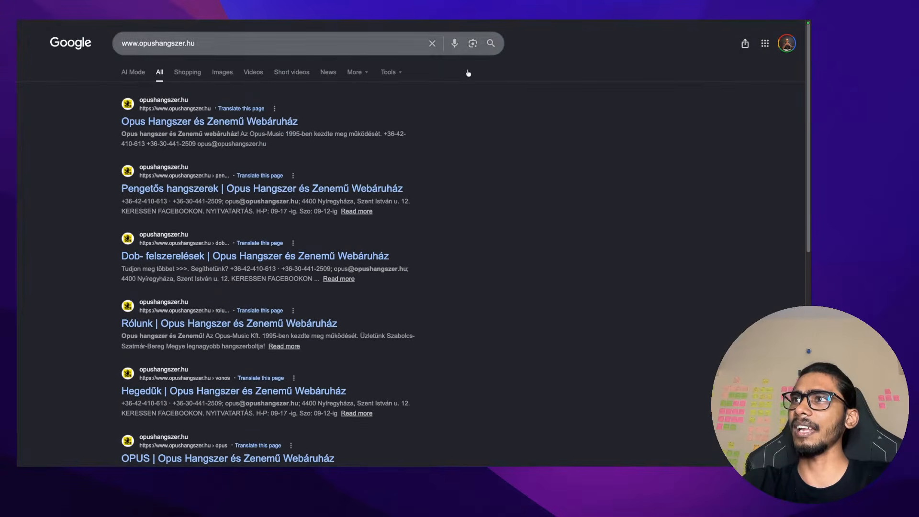
Translate the first result's Hungarian description into English
{"action": "mouse_move", "coordinate": [740, 30]}
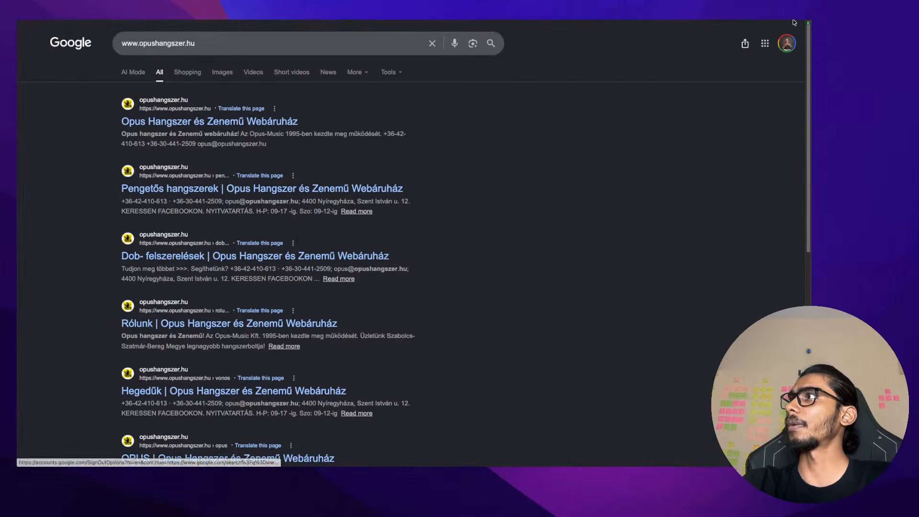
{"action": "left_click", "coordinate": [802, 58]}
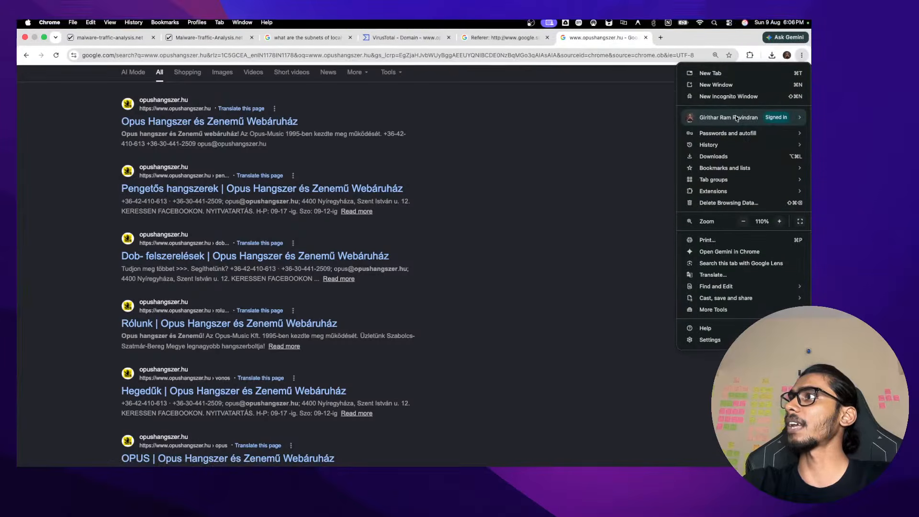
{"action": "left_click", "coordinate": [721, 267]}
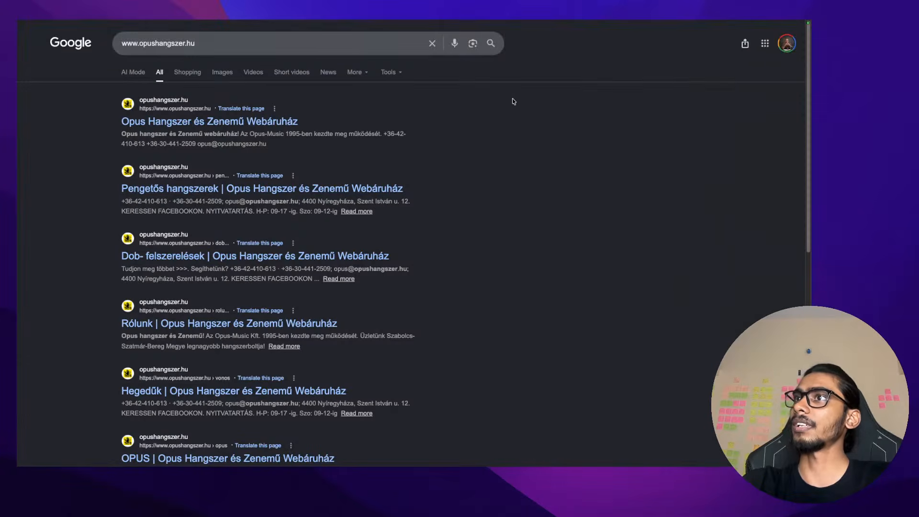
{"action": "left_click_drag", "start_coordinate": [278, 143], "coordinate": [71, 141]}
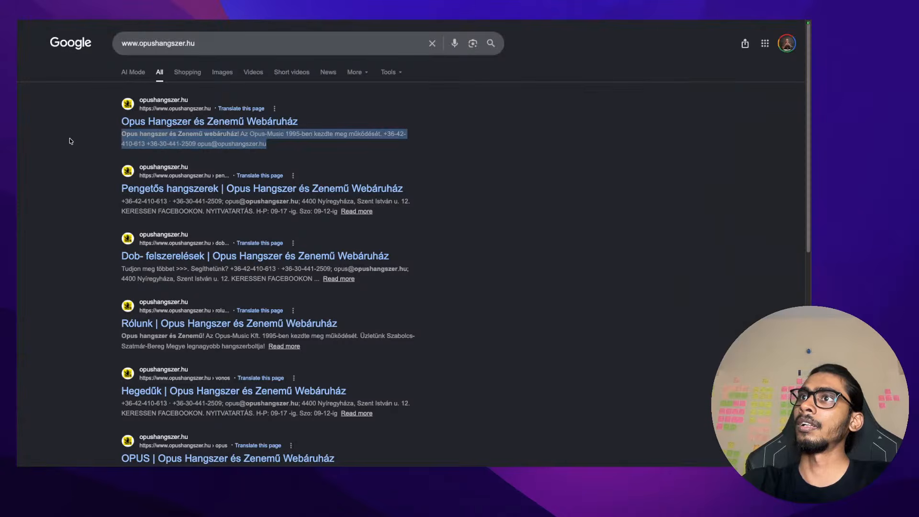
{"action": "right_click", "coordinate": [118, 137]}
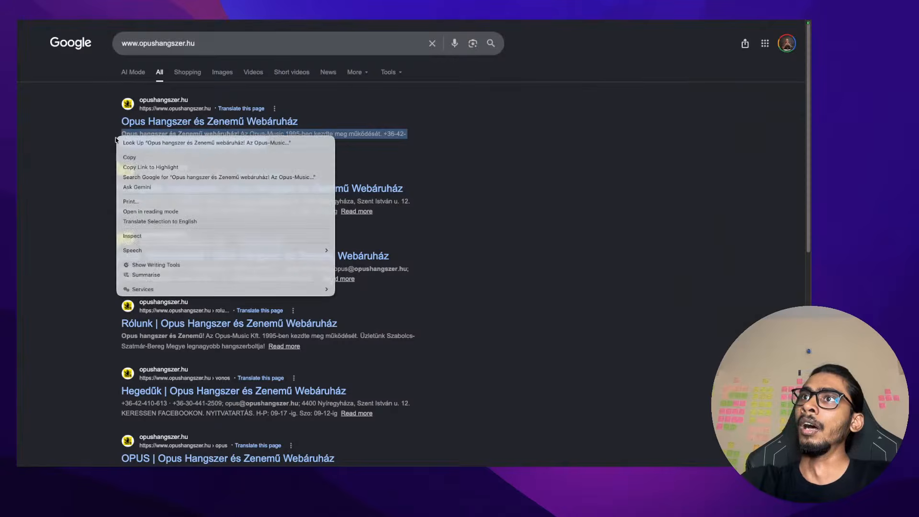
{"action": "left_click", "coordinate": [162, 222]}
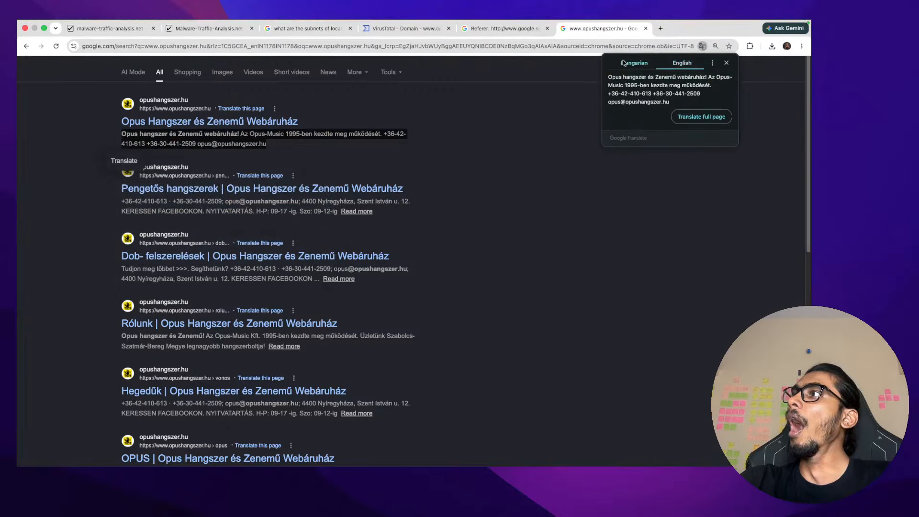
{"action": "left_click", "coordinate": [678, 67]}
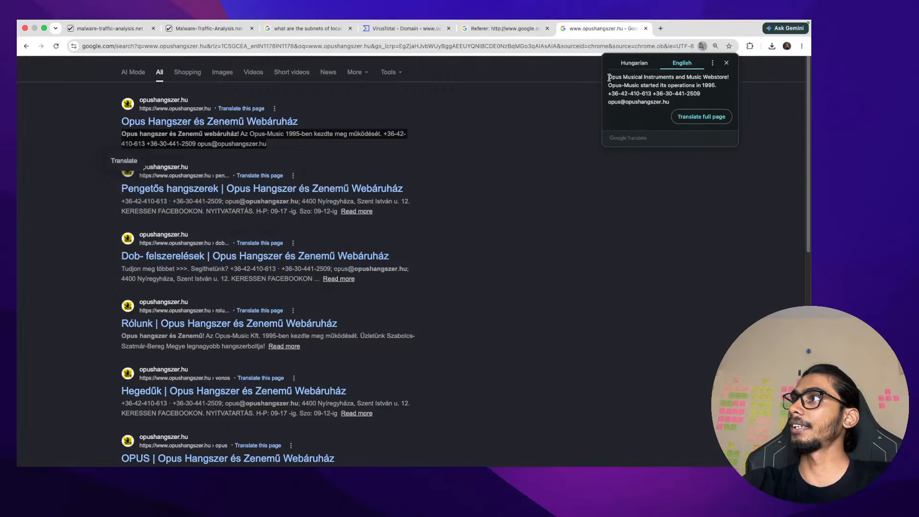
{"action": "left_click_drag", "start_coordinate": [609, 77], "coordinate": [670, 102]}
{"action": "double_click", "coordinate": [666, 101]}
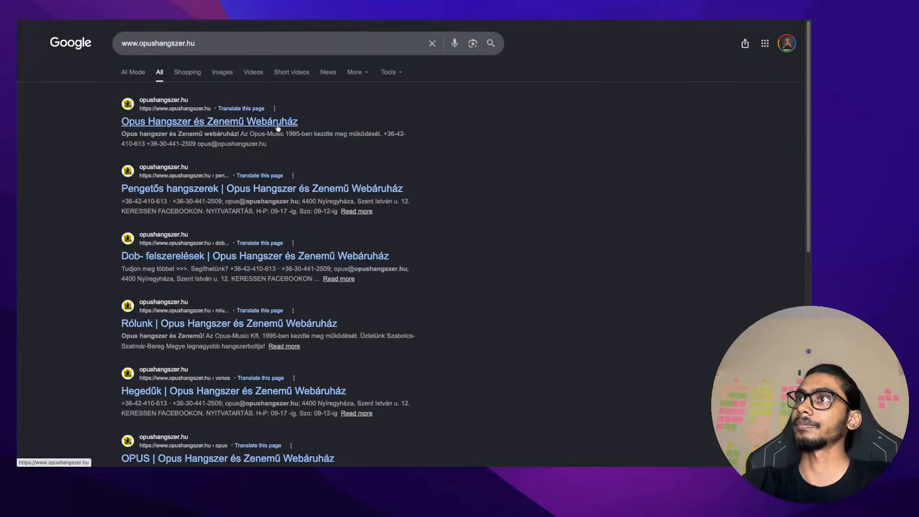
Open the opushangszer.hu site, passing the robot security check to reach the instrument shop
{"action": "left_click", "coordinate": [230, 122]}
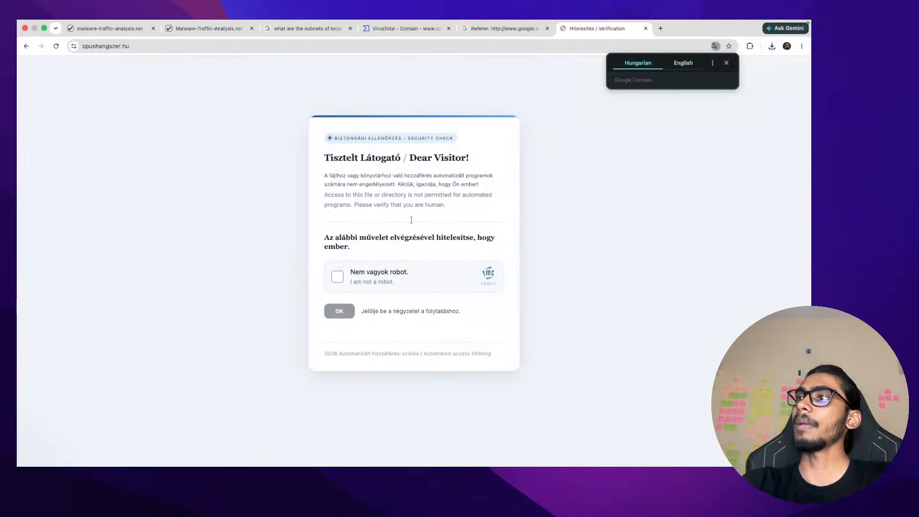
{"action": "left_click", "coordinate": [336, 277]}
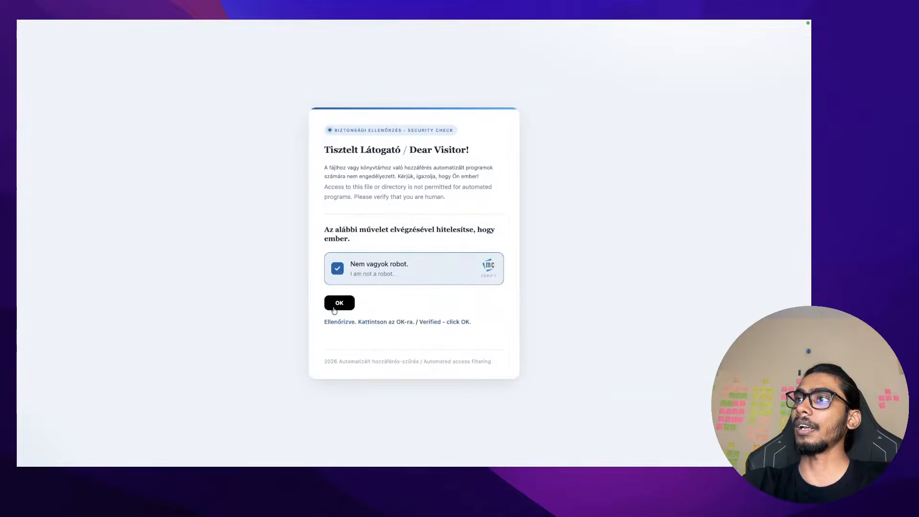
{"action": "left_click", "coordinate": [338, 310]}
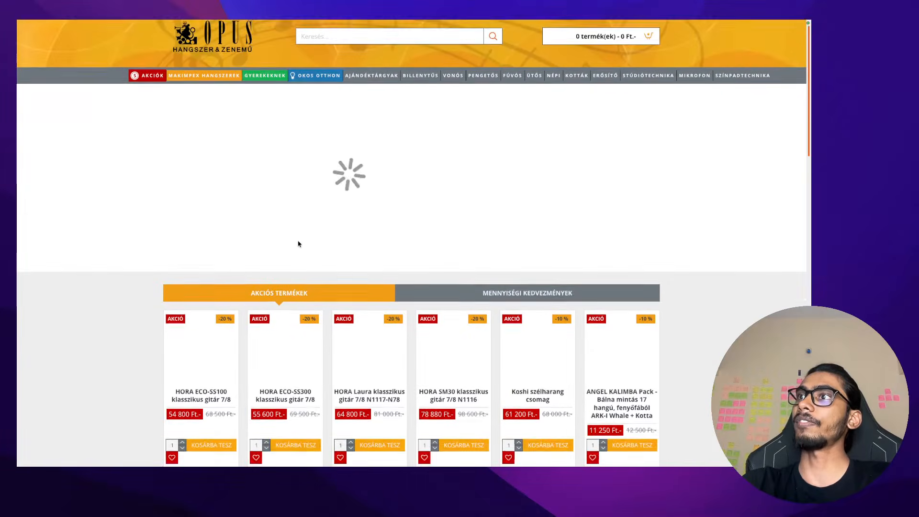
{"action": "scroll", "coordinate": [298, 243], "scroll_direction": "down", "scroll_amount": 4}
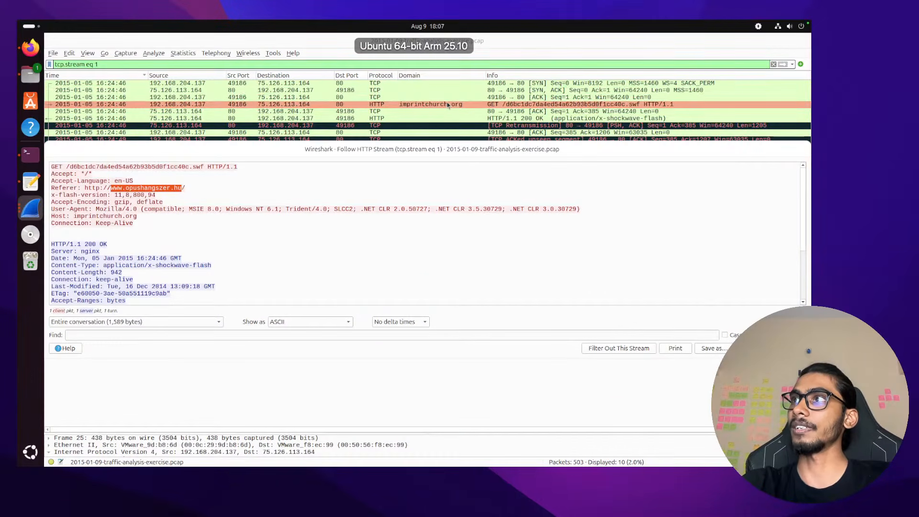
Highlight the application/x-shockwave-flash Content-Type in stream 1's HTTP response
{"action": "key", "text": "ctrl+Left"}
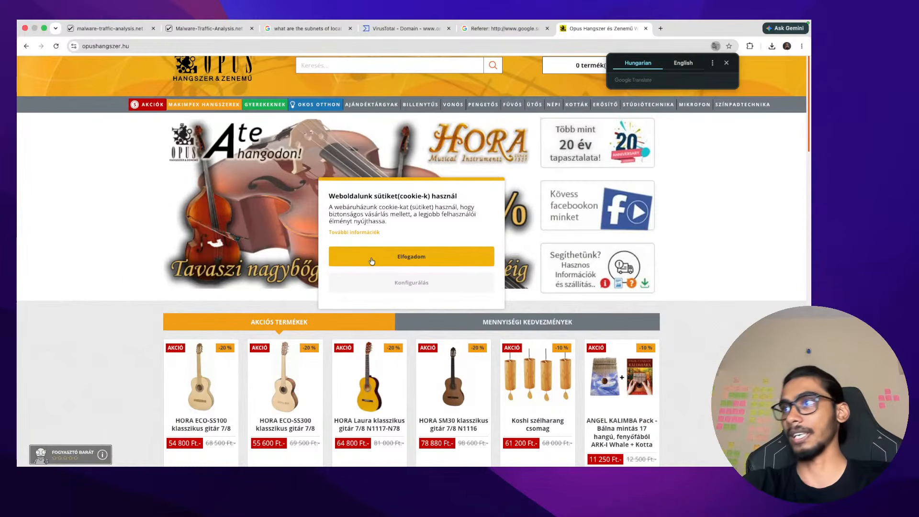
{"action": "key", "text": "ctrl+Right"}
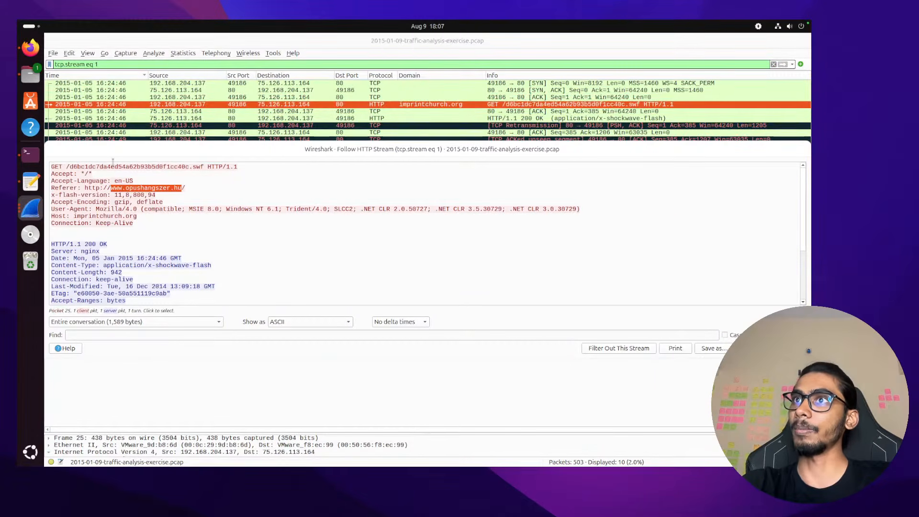
{"action": "scroll", "coordinate": [144, 216], "scroll_direction": "down", "scroll_amount": 2}
{"action": "left_click_drag", "start_coordinate": [211, 222], "coordinate": [100, 222]}
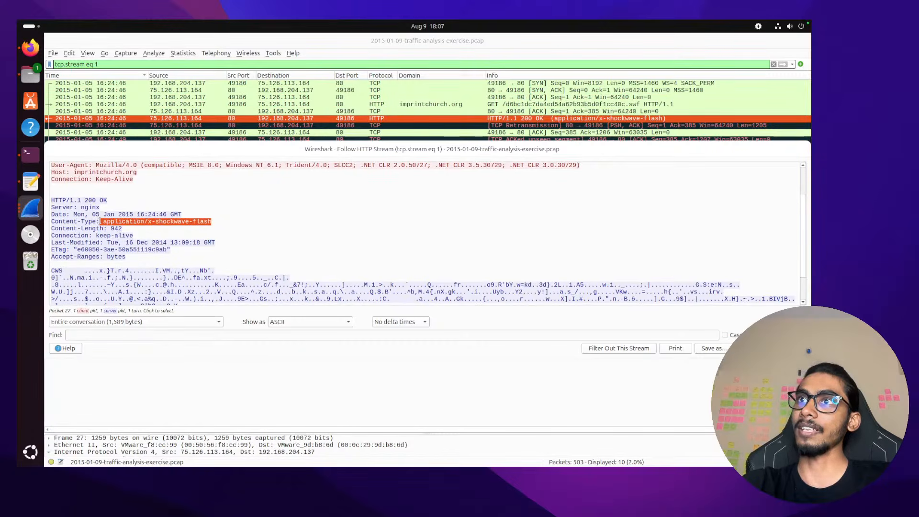
{"action": "key", "text": "ctrl+Left"}
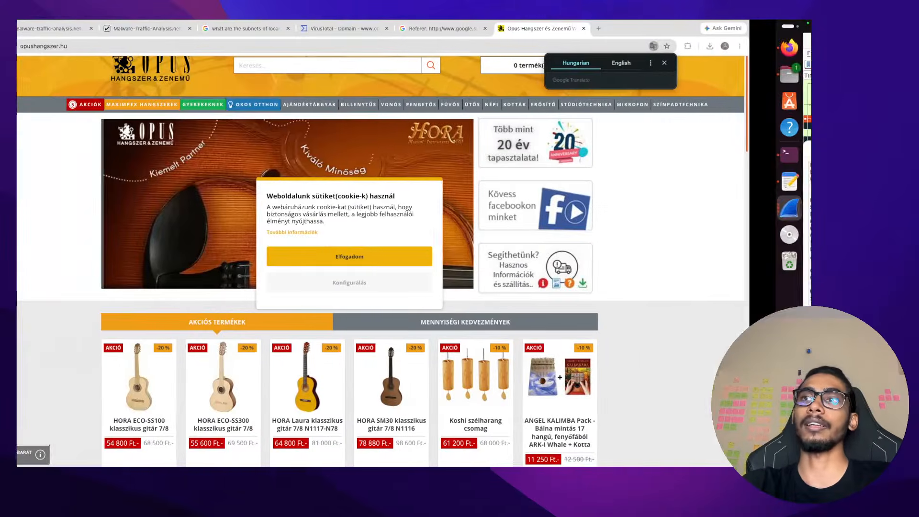
{"action": "key", "text": "ctrl+Right"}
{"action": "left_click", "coordinate": [41, 158]}
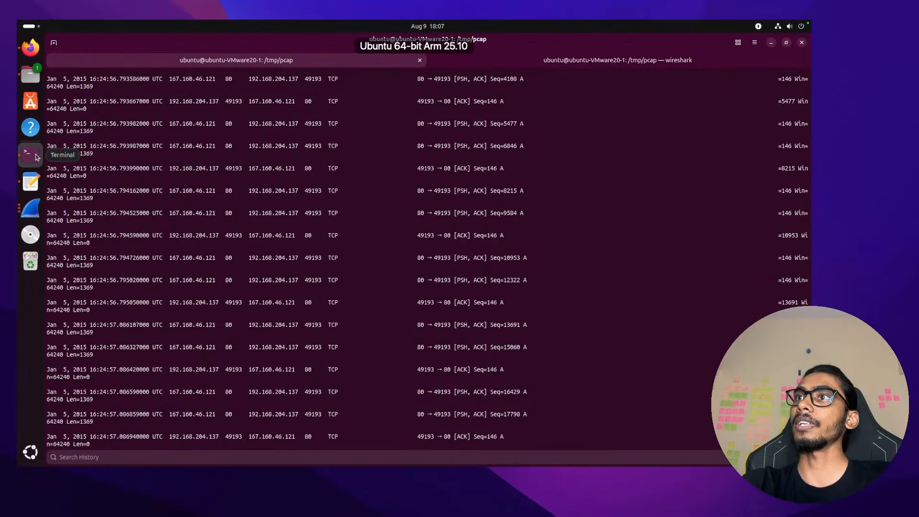
{"action": "scroll", "coordinate": [196, 203], "scroll_direction": "down", "scroll_amount": 5}
{"action": "scroll", "coordinate": [196, 203], "scroll_direction": "up", "scroll_amount": 15}
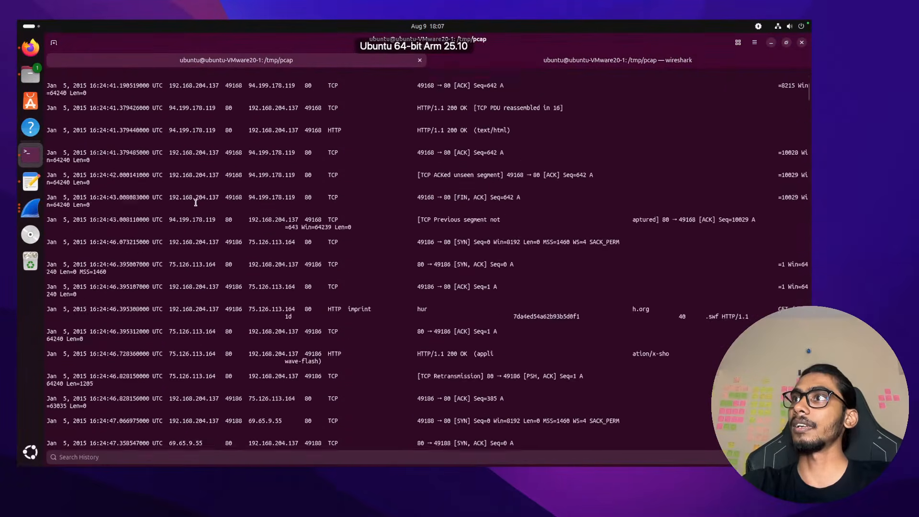
{"action": "double_click", "coordinate": [380, 188]}
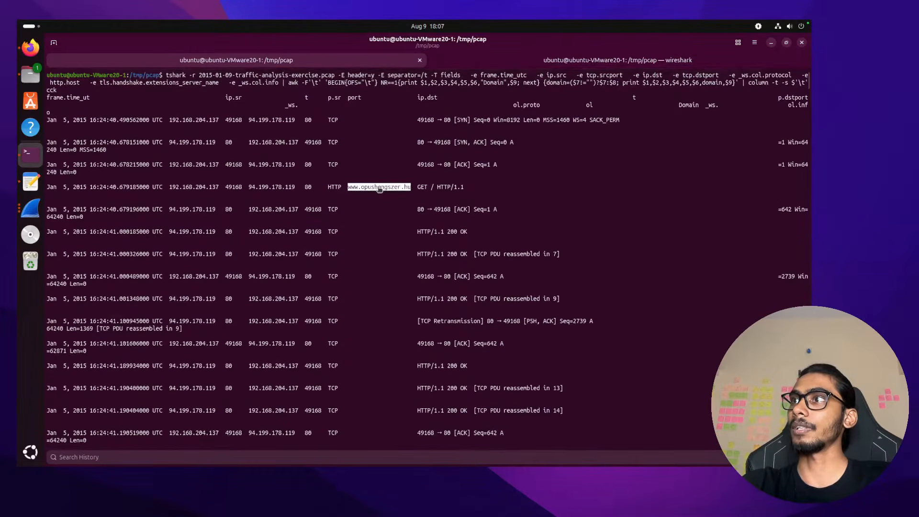
{"action": "double_click", "coordinate": [250, 187]}
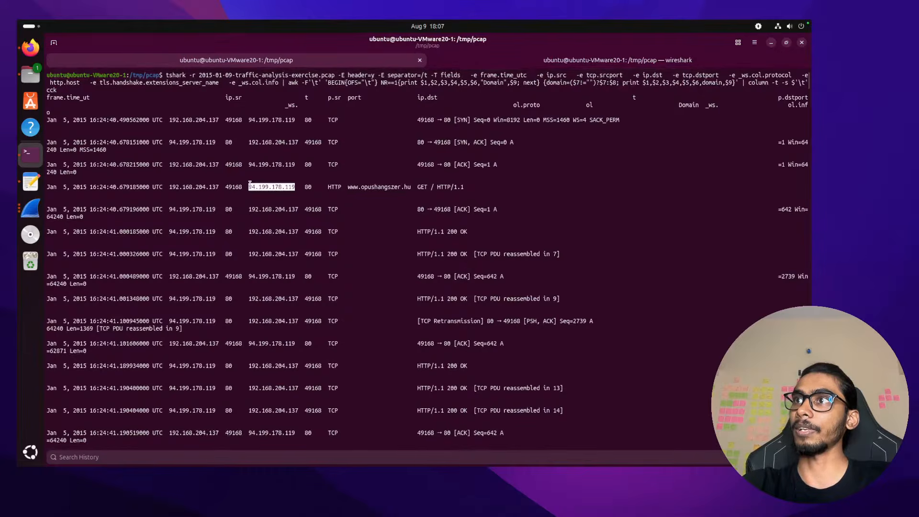
{"action": "right_click", "coordinate": [250, 185]}
{"action": "left_click", "coordinate": [268, 213]}
{"action": "key", "text": "super+Tab"}
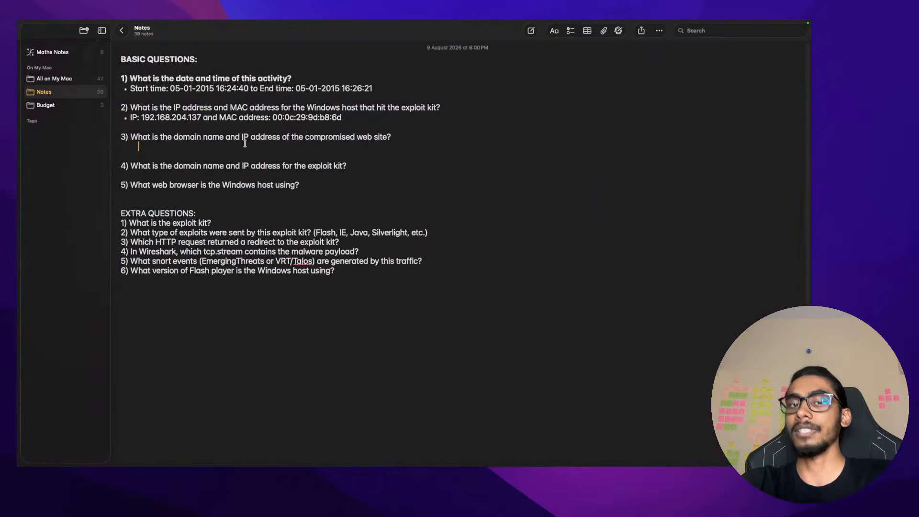
Add an indented bulleted 'Domain:' line under question 3
{"action": "type", "text": "Domain"}
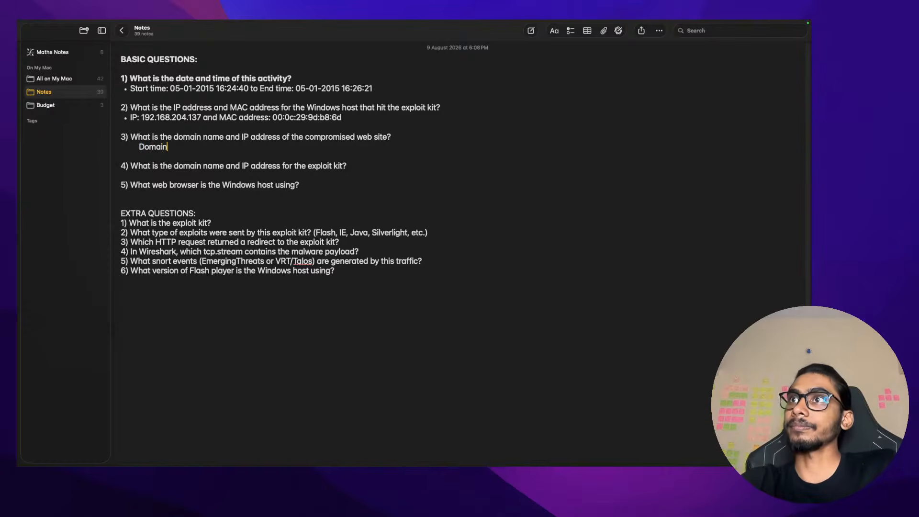
{"action": "type", "text": ":"}
{"action": "key", "text": "super+Left"}
{"action": "key", "text": "BackSpace"}
{"action": "key", "text": "BackSpace"}
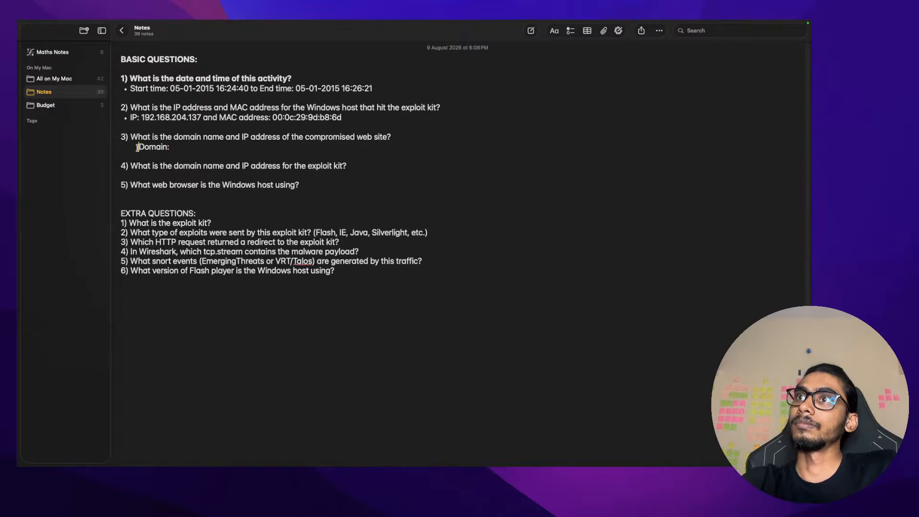
{"action": "key", "text": "Return"}
{"action": "key", "text": "shift+super+7"}
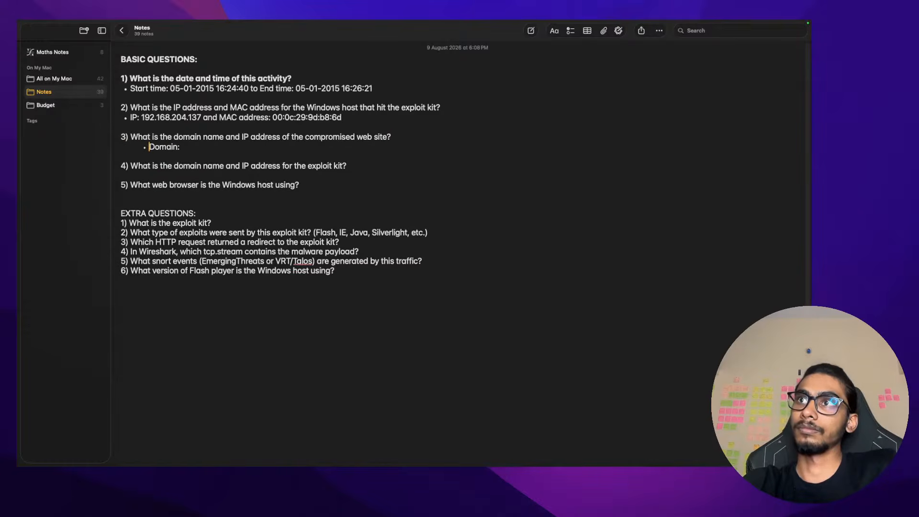
{"action": "key", "text": "BackSpace"}
{"action": "key", "text": "BackSpace"}
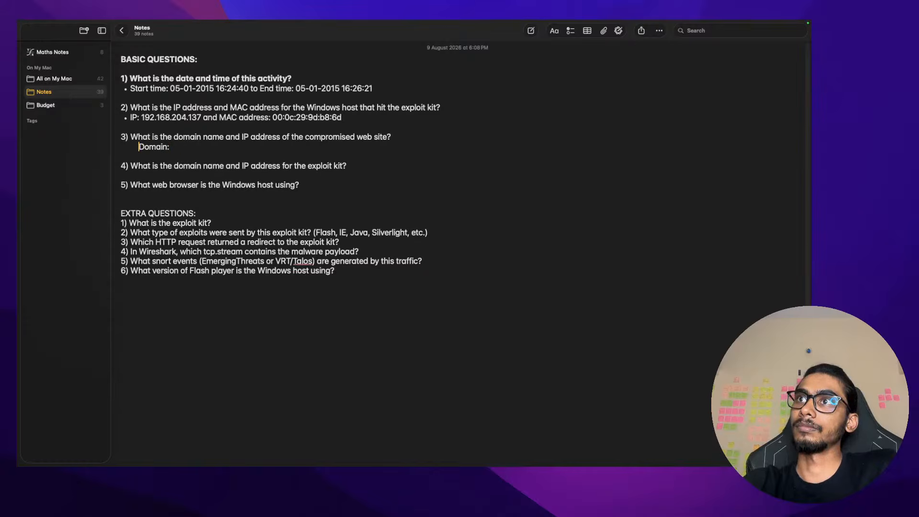
{"action": "key", "text": "Return"}
{"action": "key", "text": "shift+super+7"}
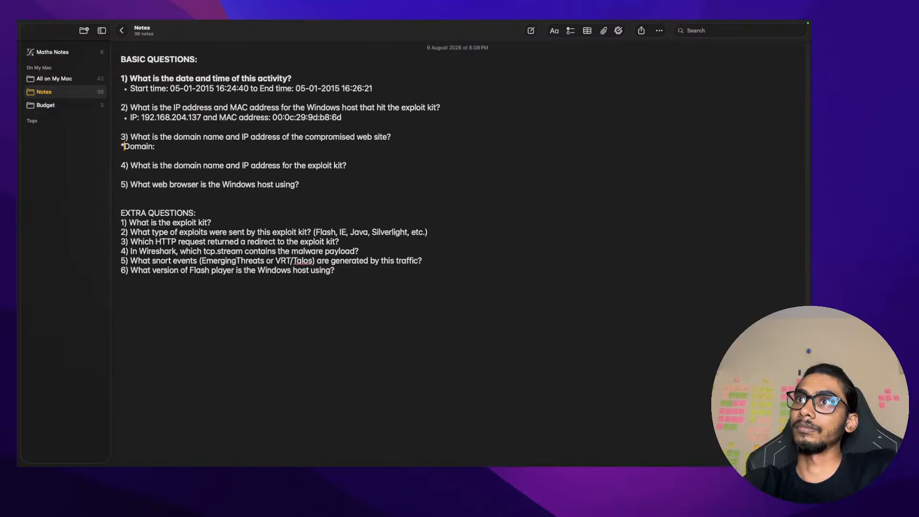
{"action": "key", "text": "Tab"}
{"action": "left_click", "coordinate": [195, 148]}
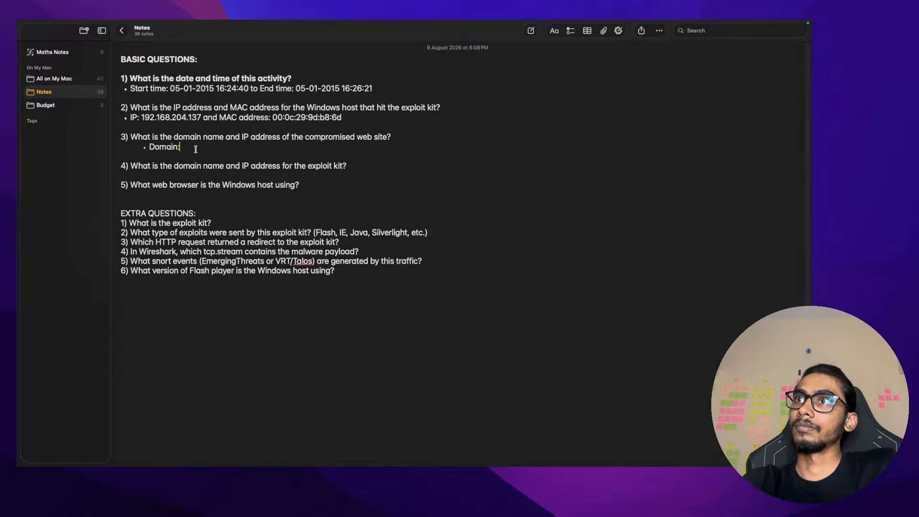
{"action": "key", "text": "super+v"}
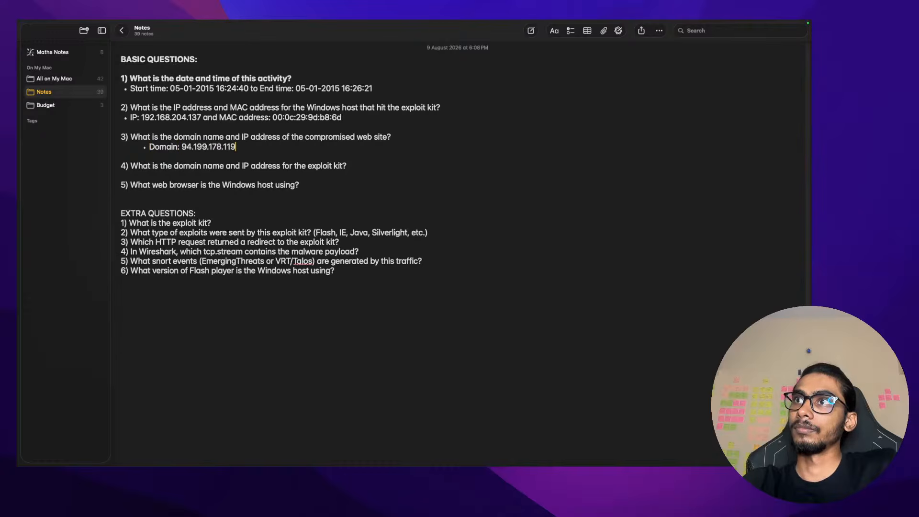
{"action": "key", "text": "super+shift+v"}
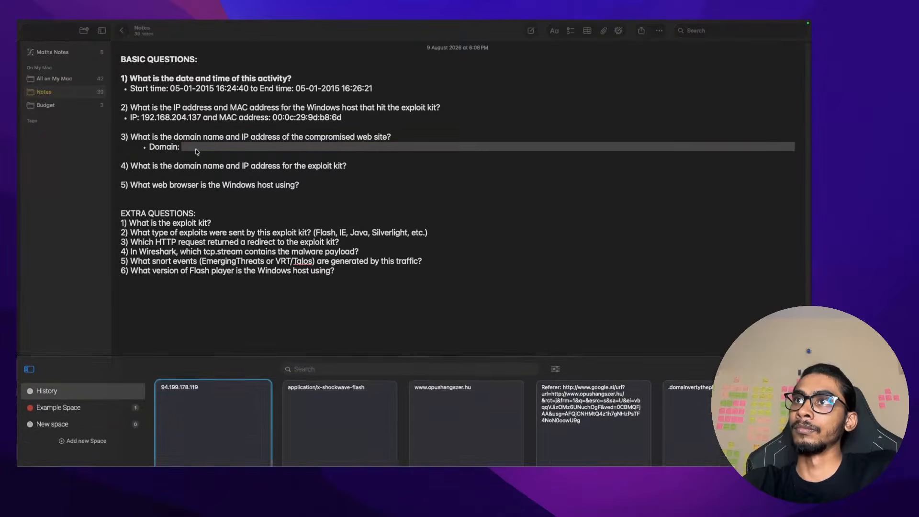
{"action": "key", "text": "Right"}
{"action": "key", "text": "Right"}
{"action": "key", "text": "Return"}
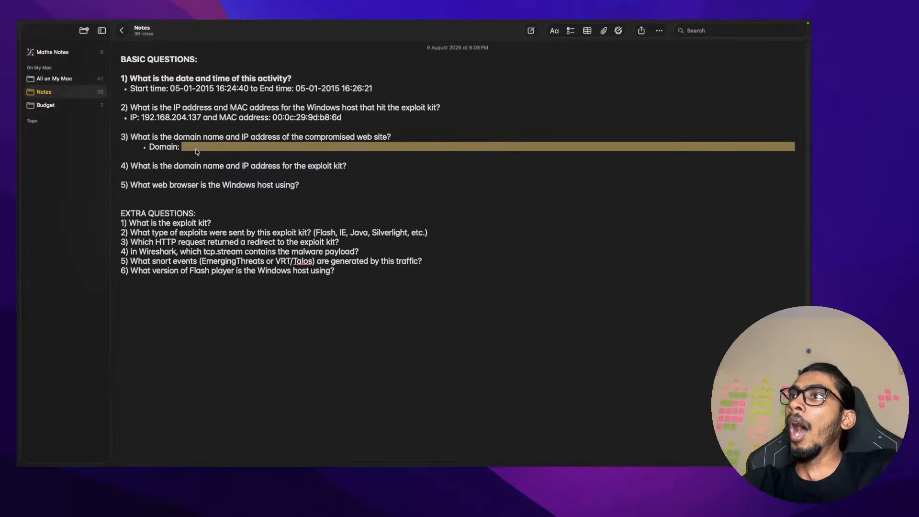
{"action": "type", "text": "angszer.hu a"}
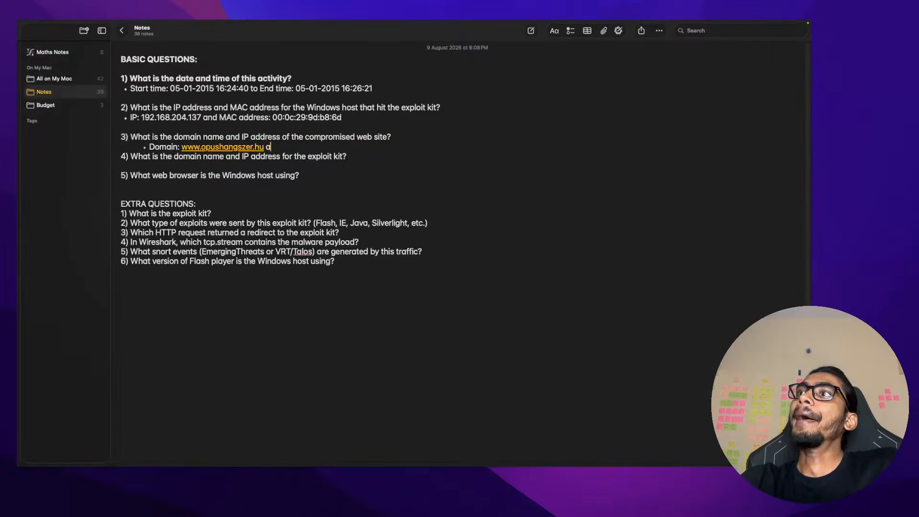
{"action": "type", "text": "nd"}
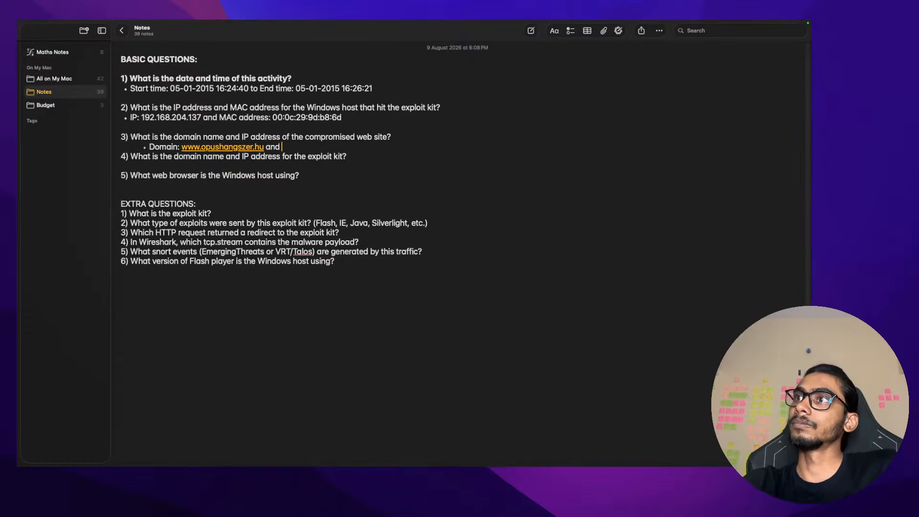
{"action": "key", "text": "super+shift+v"}
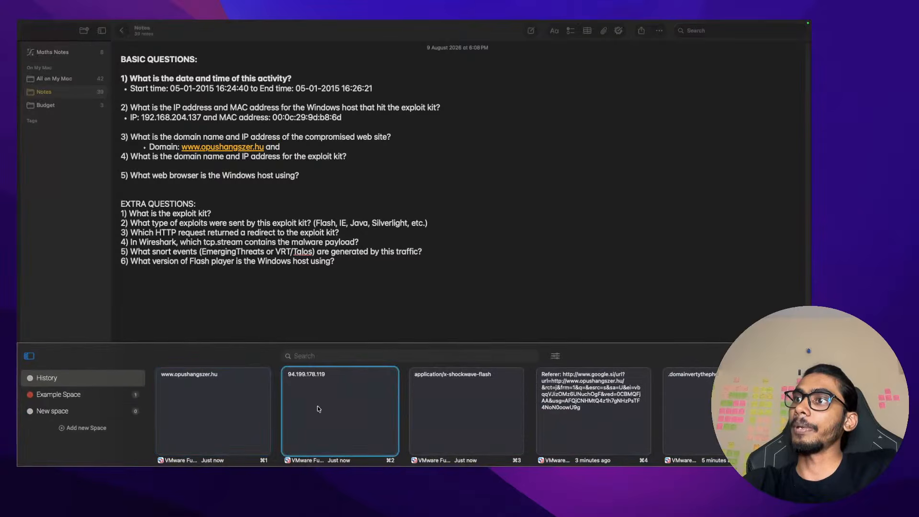
{"action": "key", "text": "Escape"}
Finish the answer with 'IP: 94.199.178.119', removing a stray semicolon from question 3
{"action": "type", "text": "Ip"}
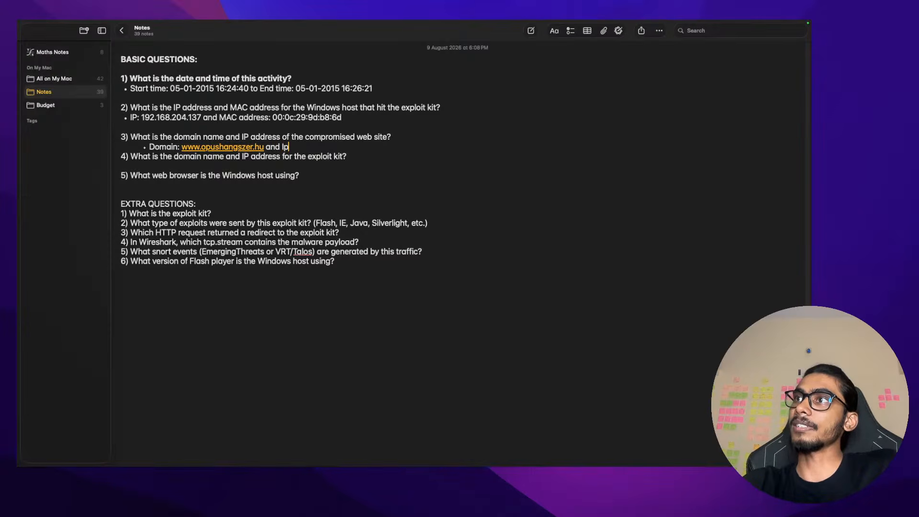
{"action": "key", "text": "BackSpace"}
{"action": "type", "text": "P"}
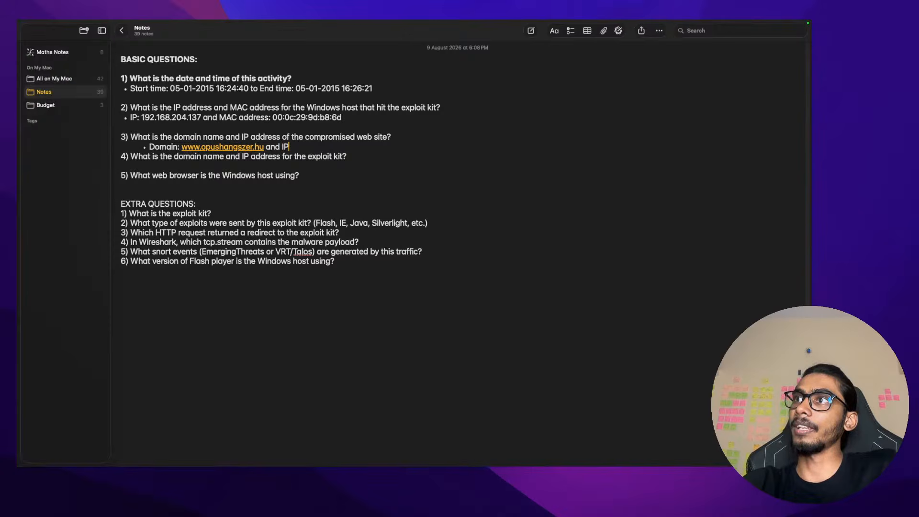
{"action": "key", "text": "Up"}
{"action": "type", "text": ";"}
{"action": "key", "text": "Up"}
{"action": "key", "text": "Down"}
{"action": "key", "text": "BackSpace"}
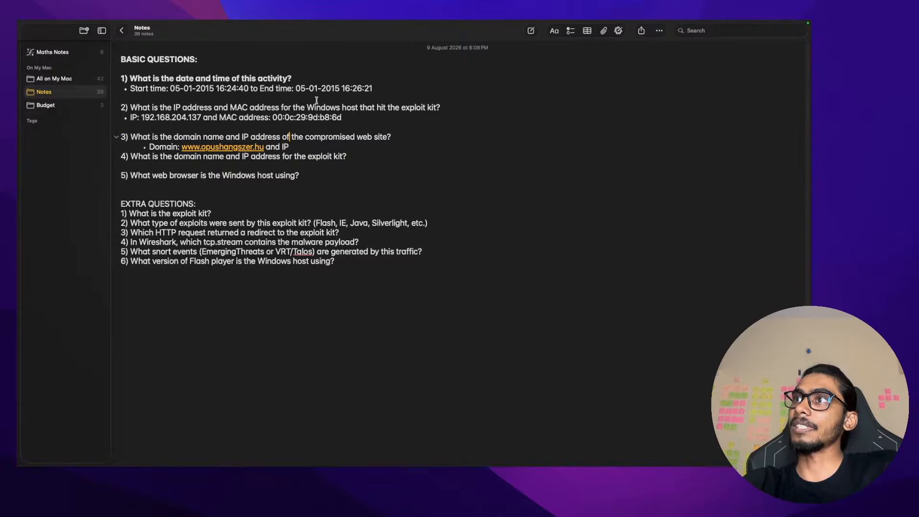
{"action": "left_click", "coordinate": [305, 148]}
{"action": "type", "text": ":"}
{"action": "key", "text": "super+v"}
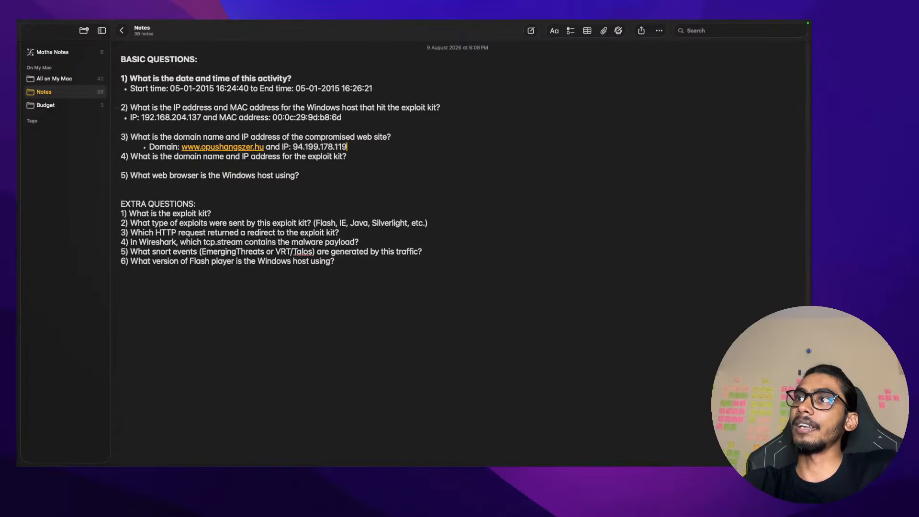
{"action": "key", "text": "Return"}
{"action": "key", "text": "ctrl+Right"}
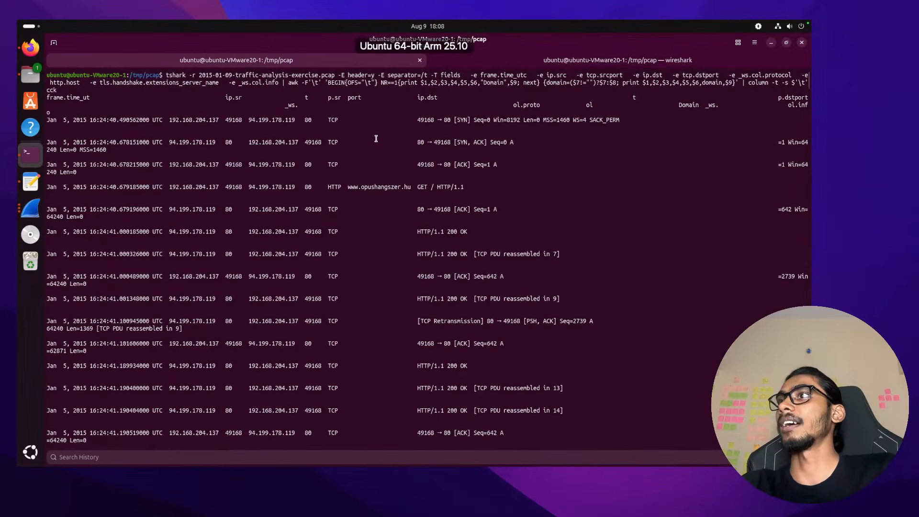
Search Google for abuseip and open the AbuseIPDB site in a new tab
{"action": "key", "text": "ctrl+Right"}
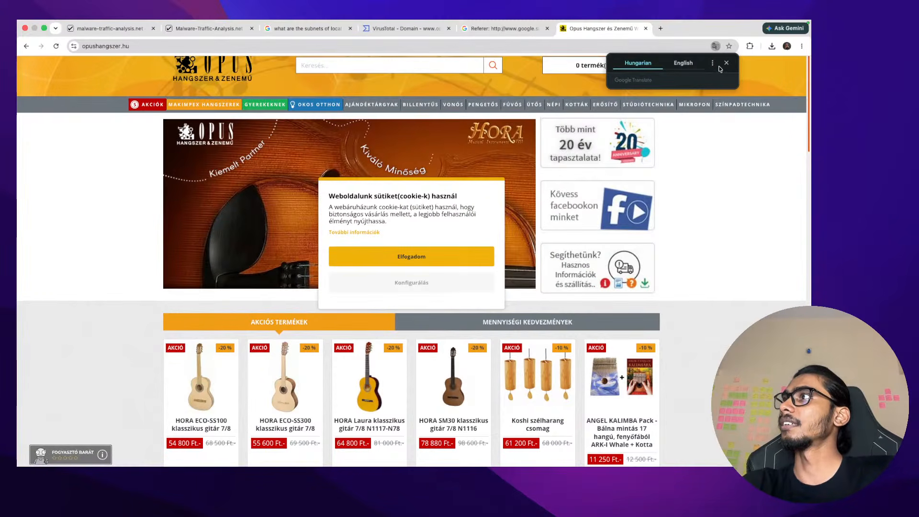
{"action": "left_click", "coordinate": [659, 30]}
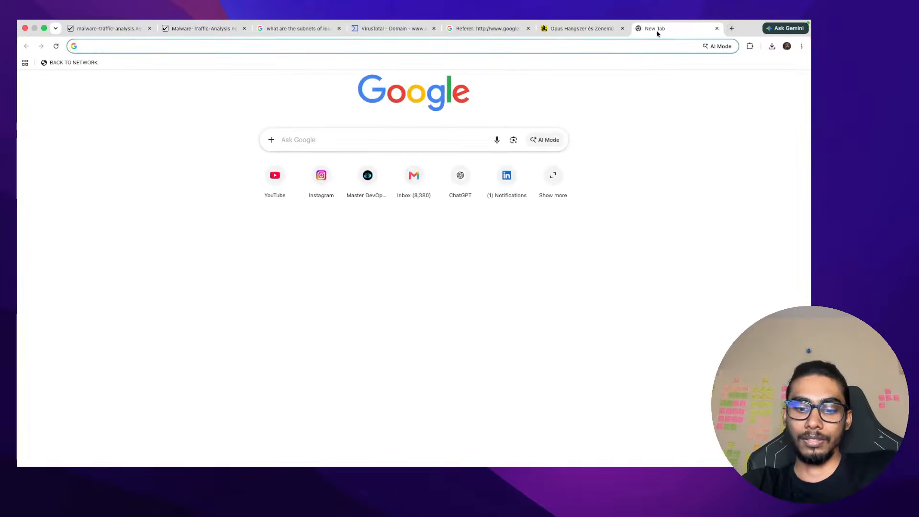
{"action": "type", "text": "hund"}
{"action": "key", "text": "BackSpace"}
{"action": "key", "text": "BackSpace"}
{"action": "type", "text": "gary"}
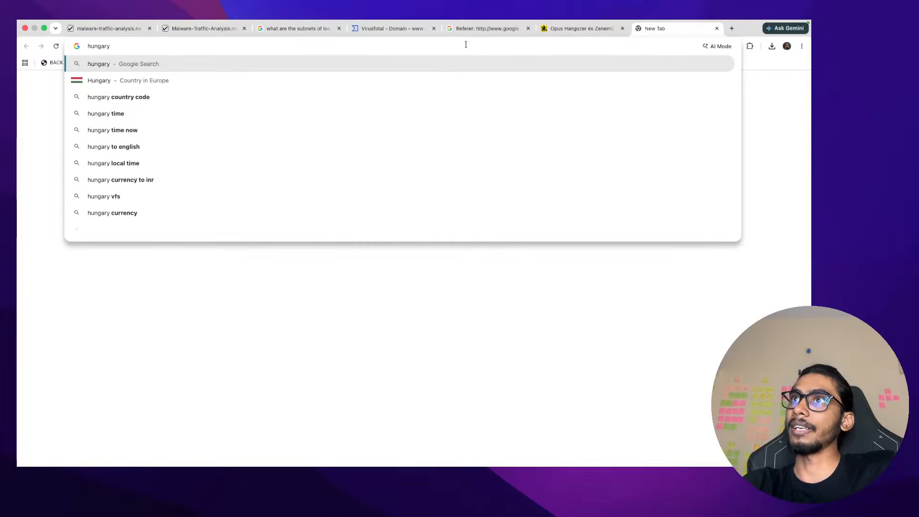
{"action": "key", "text": "super+a"}
{"action": "type", "text": "abuseip"}
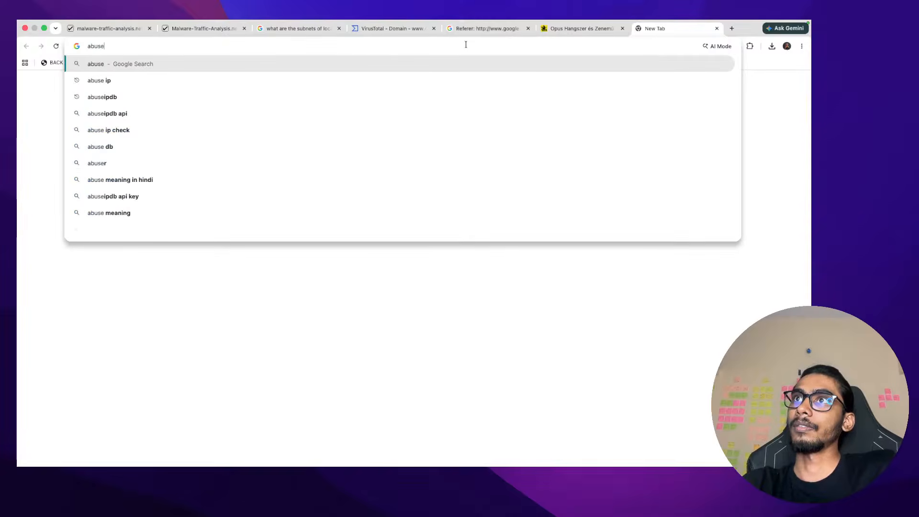
{"action": "key", "text": "Return"}
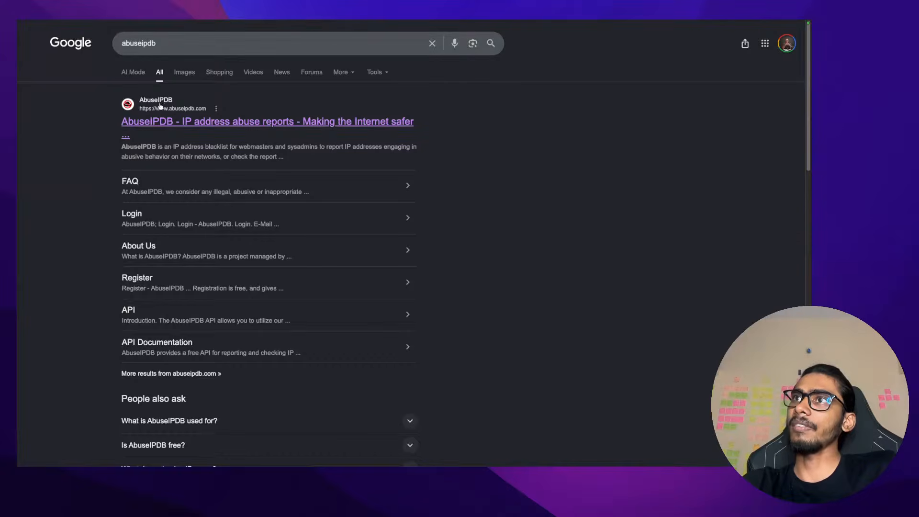
{"action": "left_click", "coordinate": [200, 127]}
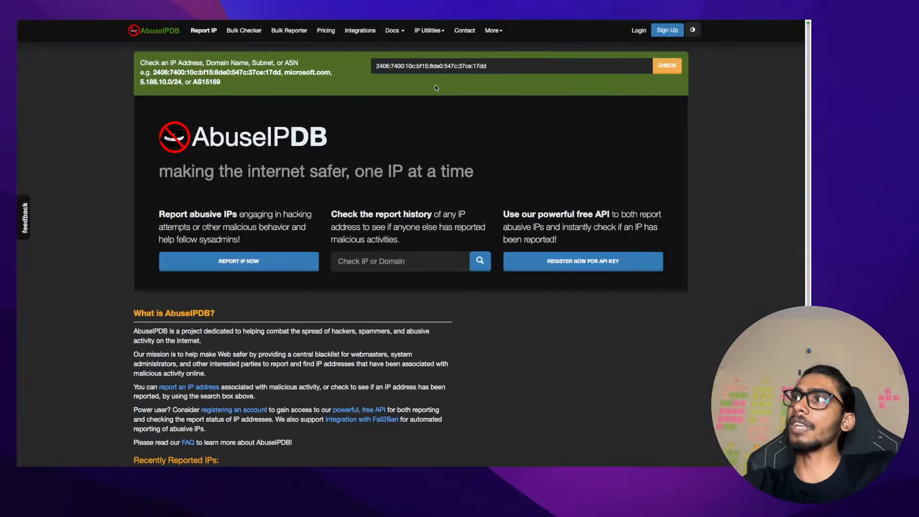
Check 94.199.178.119 on AbuseIPDB and note its ISP, Rendszerinformatika Zrt
{"action": "left_click", "coordinate": [437, 66]}
{"action": "type", "text": "94.199.178.119"}
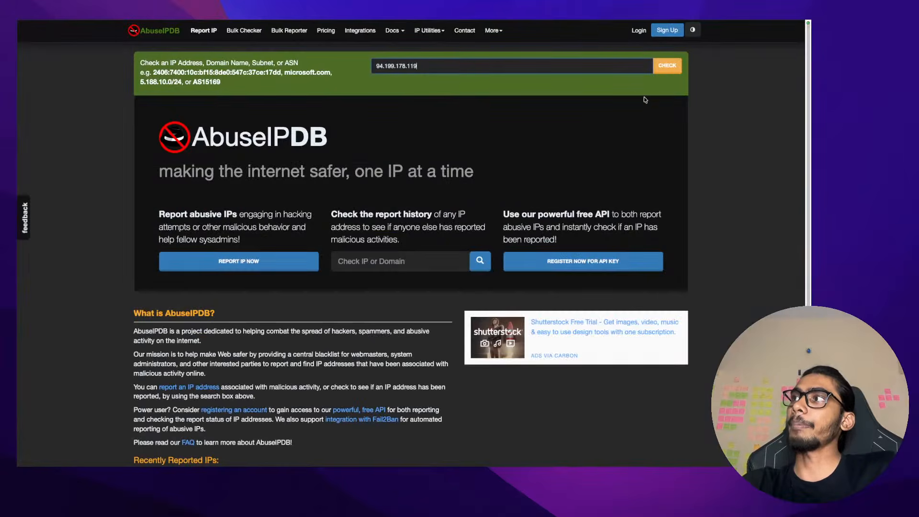
{"action": "left_click", "coordinate": [672, 68]}
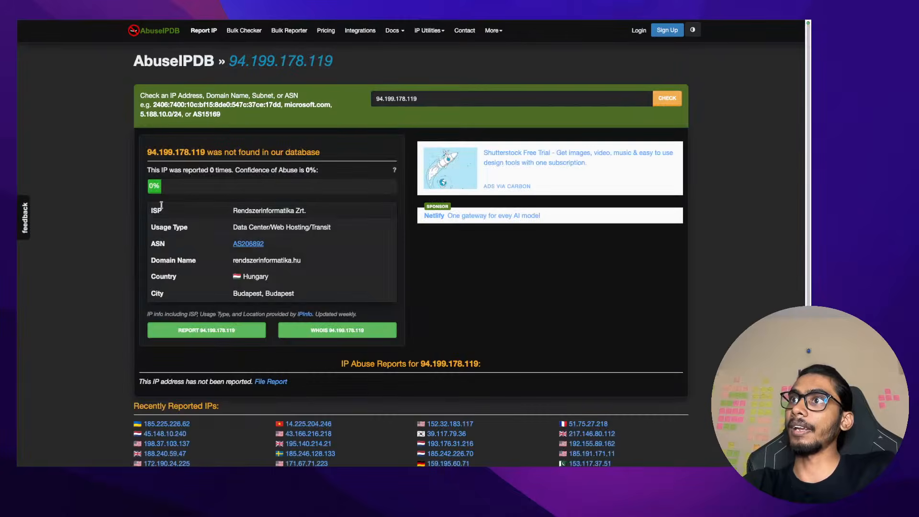
{"action": "left_click_drag", "start_coordinate": [142, 206], "coordinate": [305, 212]}
{"action": "left_click", "coordinate": [304, 213]}
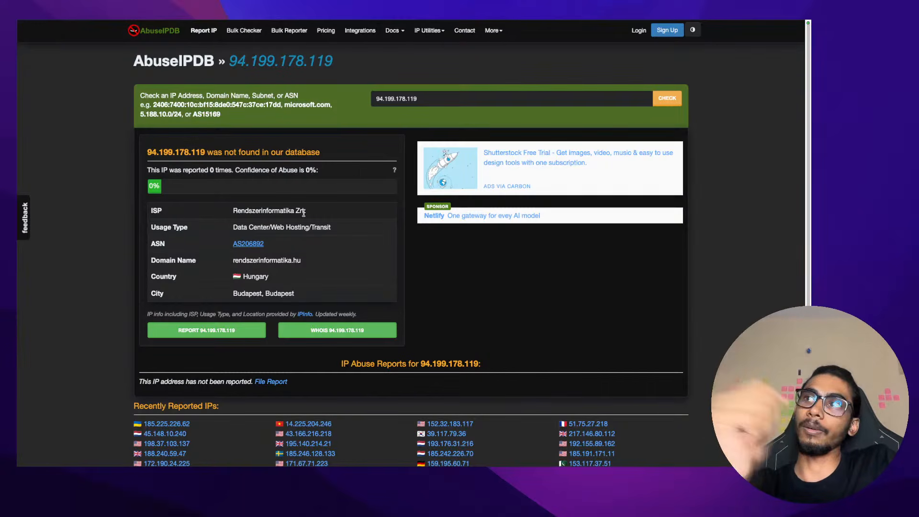
Check the IPv6 host address on AbuseIPDB: a Fixed Line ISP in Bengaluru, Karnataka, India
{"action": "left_click", "coordinate": [26, 64]}
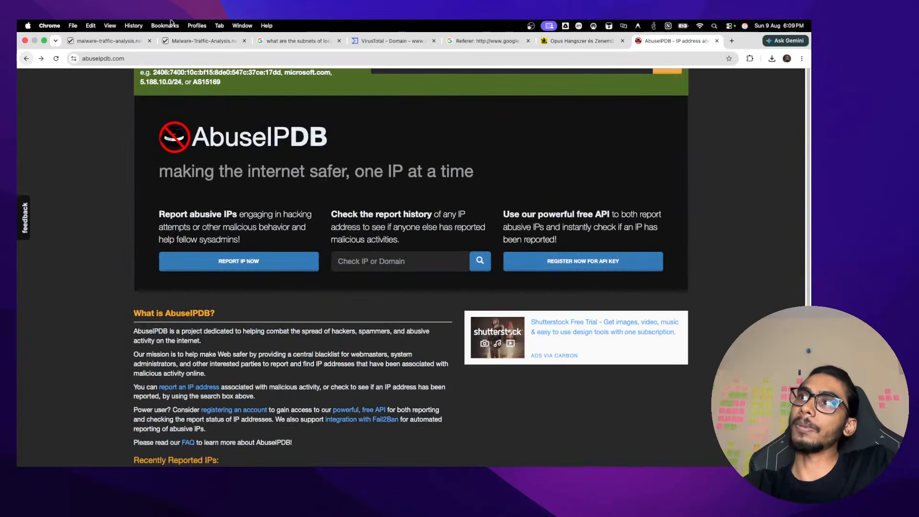
{"action": "left_click", "coordinate": [57, 58]}
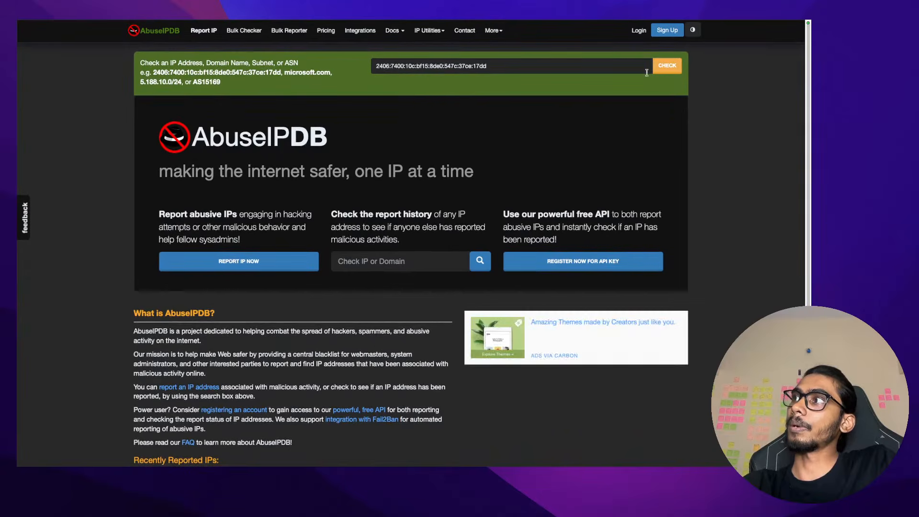
{"action": "left_click", "coordinate": [667, 66]}
{"action": "mouse_move", "coordinate": [216, 273]}
{"action": "left_mouse_down"}
{"action": "mouse_move", "coordinate": [354, 275]}
{"action": "mouse_move", "coordinate": [205, 274]}
{"action": "left_mouse_up"}
{"action": "left_click", "coordinate": [353, 275]}
{"action": "left_click", "coordinate": [235, 291]}
{"action": "triple_click", "coordinate": [234, 290]}
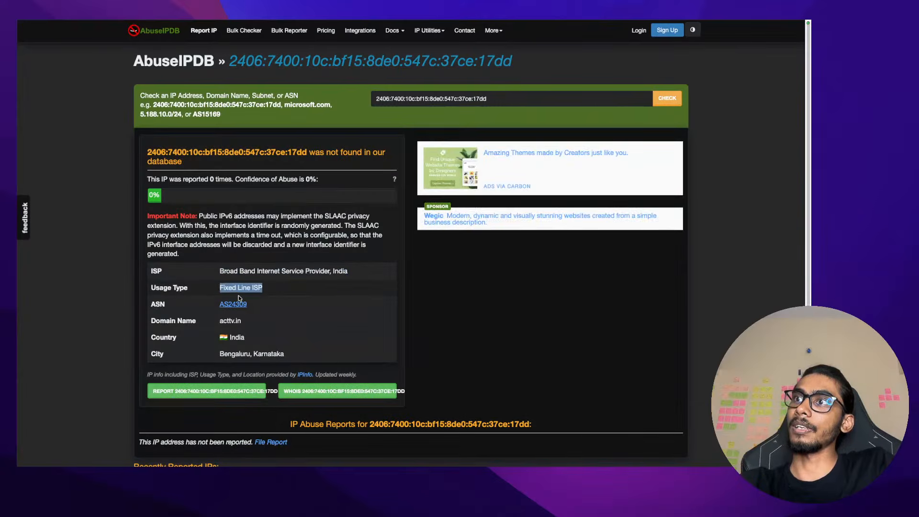
{"action": "left_click_drag", "start_coordinate": [244, 321], "coordinate": [187, 320]}
{"action": "left_click", "coordinate": [253, 134]}
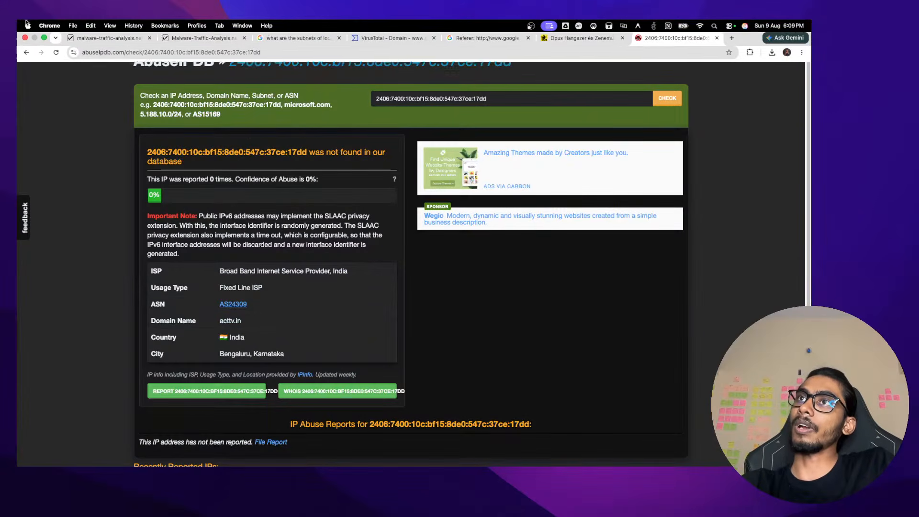
{"action": "left_click", "coordinate": [24, 56]}
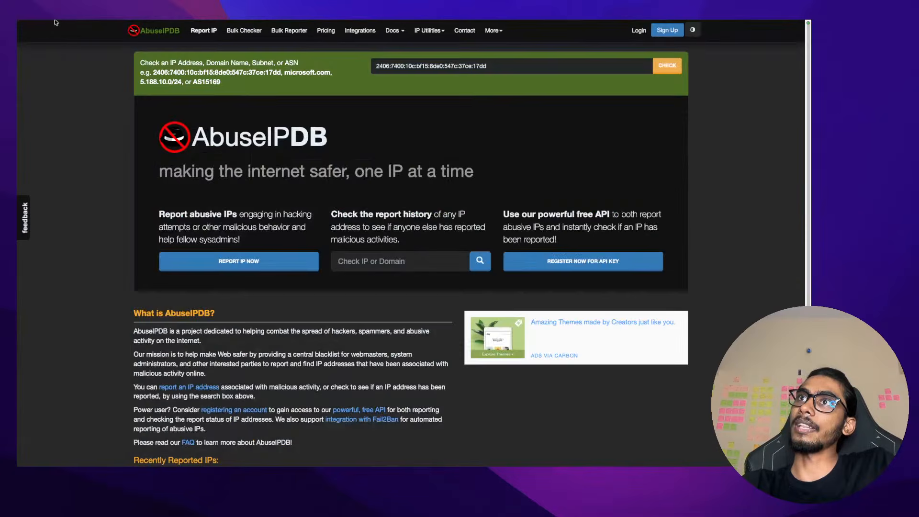
{"action": "left_click", "coordinate": [54, 38]}
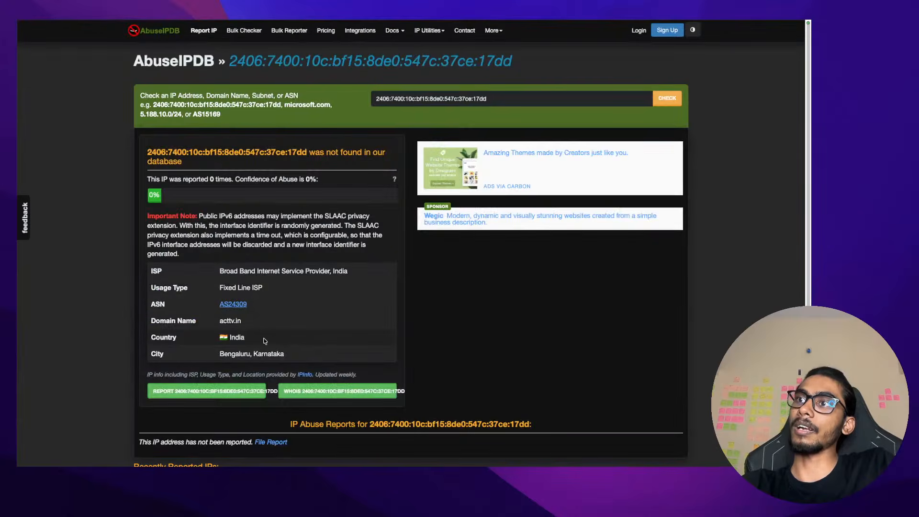
{"action": "left_click_drag", "start_coordinate": [265, 341], "coordinate": [226, 338]}
{"action": "left_click_drag", "start_coordinate": [315, 354], "coordinate": [202, 353]}
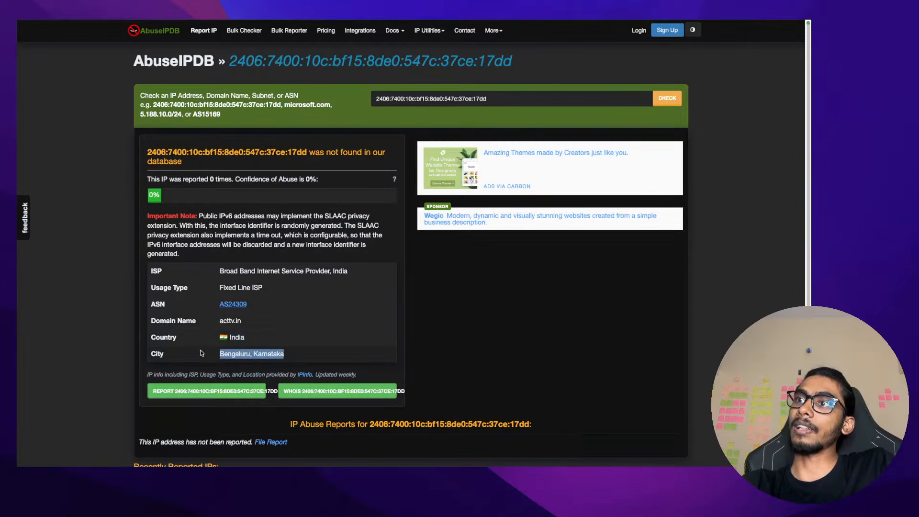
Re-run the AbuseIPDB lookup for 94.199.178.119
{"action": "mouse_move", "coordinate": [31, 41]}
{"action": "left_click", "coordinate": [26, 58]}
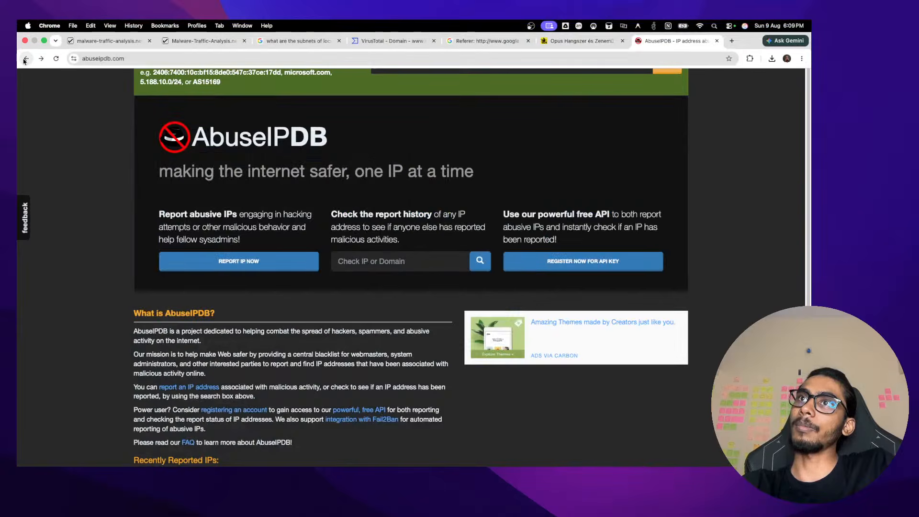
{"action": "left_click", "coordinate": [26, 58]}
{"action": "left_click", "coordinate": [45, 58]}
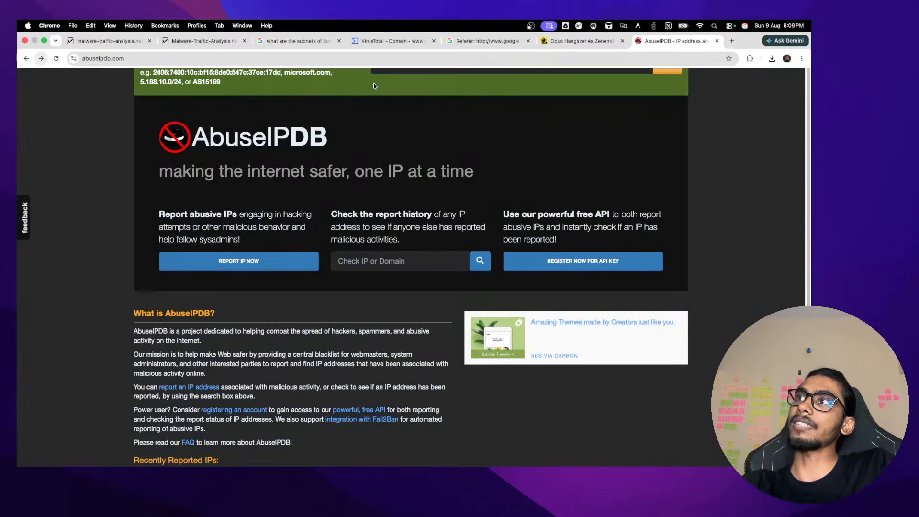
{"action": "left_click", "coordinate": [413, 65]}
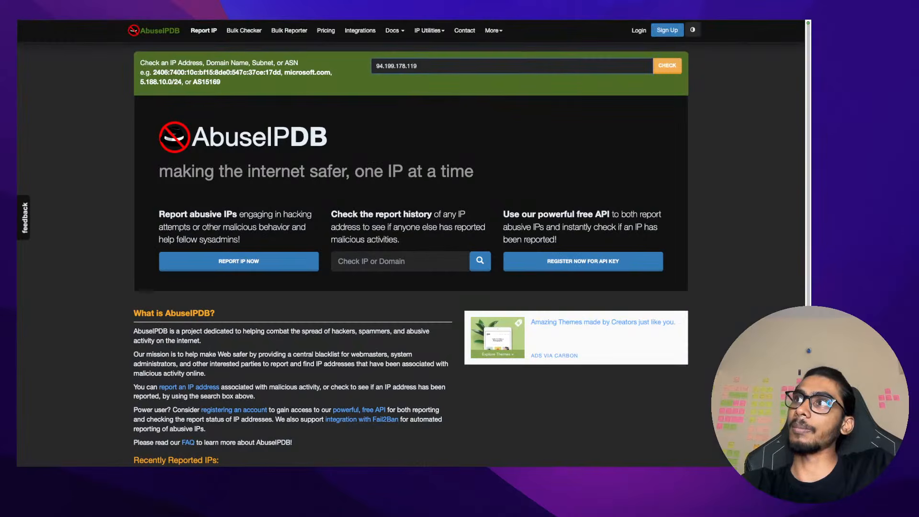
{"action": "key", "text": "Return"}
{"action": "scroll", "coordinate": [399, 260], "scroll_direction": "down", "scroll_amount": 5}
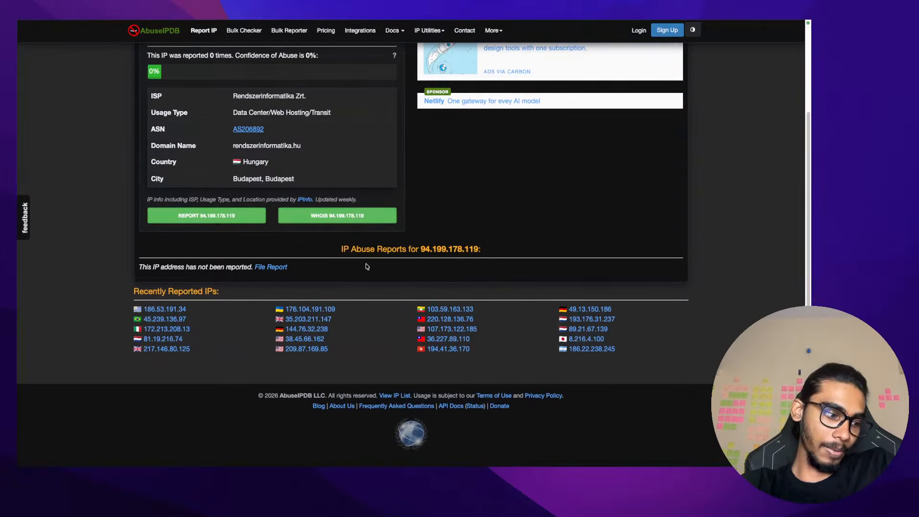
Review 186.53.191.34's AbuseIPDB reports, noting the latest report's timestamp and comment
{"action": "left_click", "coordinate": [162, 312]}
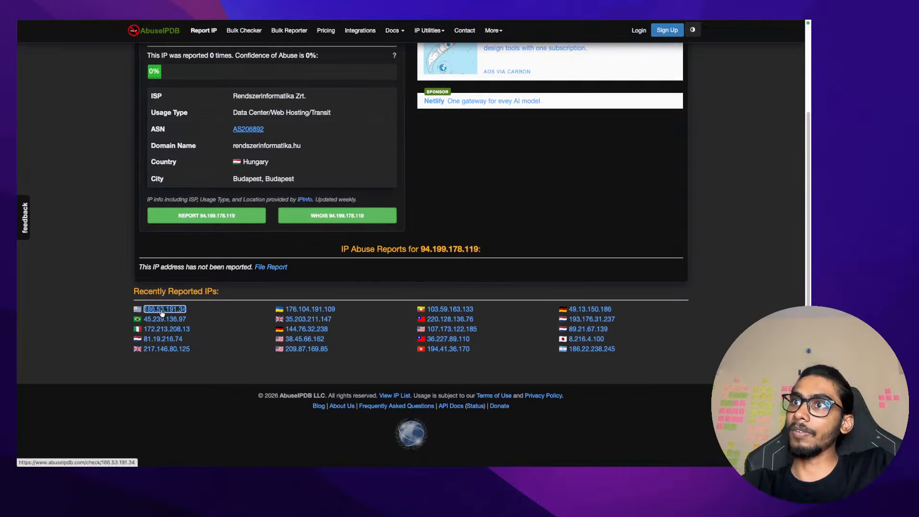
{"action": "scroll", "coordinate": [178, 132], "scroll_direction": "down", "scroll_amount": 2}
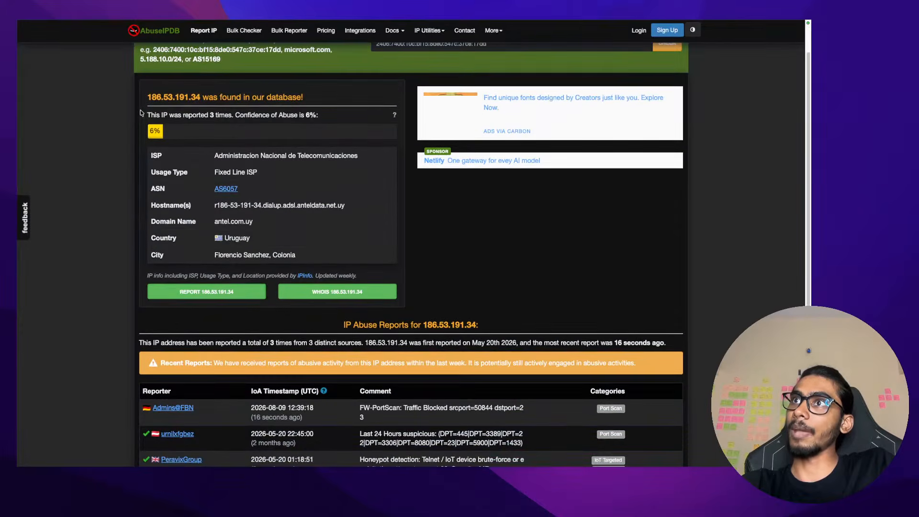
{"action": "scroll", "coordinate": [177, 132], "scroll_direction": "down", "scroll_amount": 6}
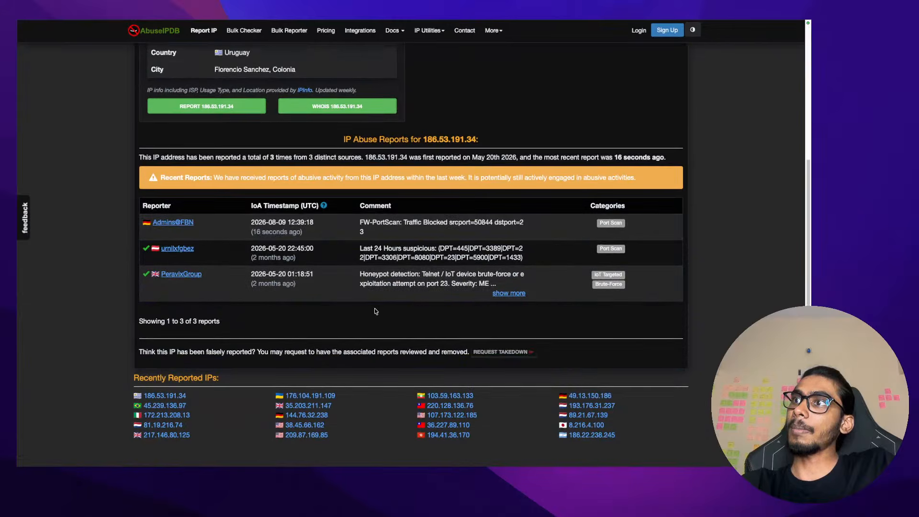
{"action": "left_click_drag", "start_coordinate": [316, 222], "coordinate": [236, 221]}
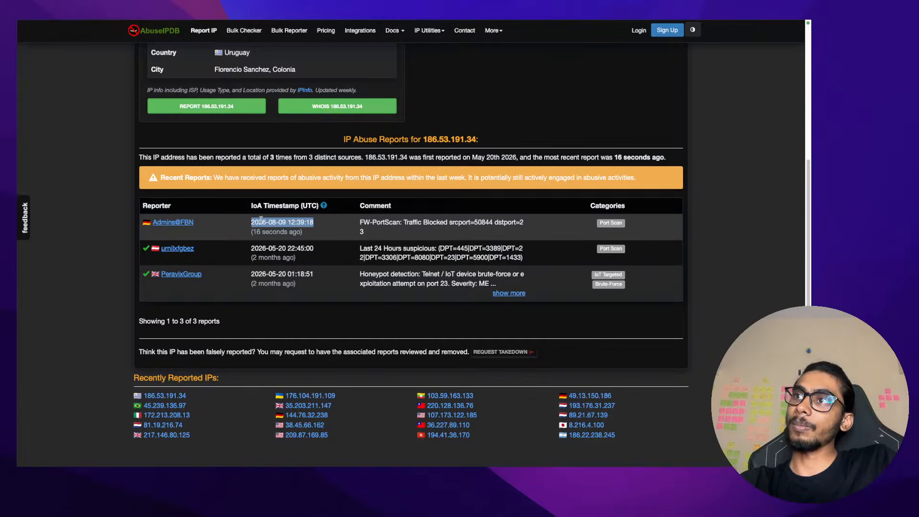
{"action": "left_click_drag", "start_coordinate": [364, 232], "coordinate": [341, 224]}
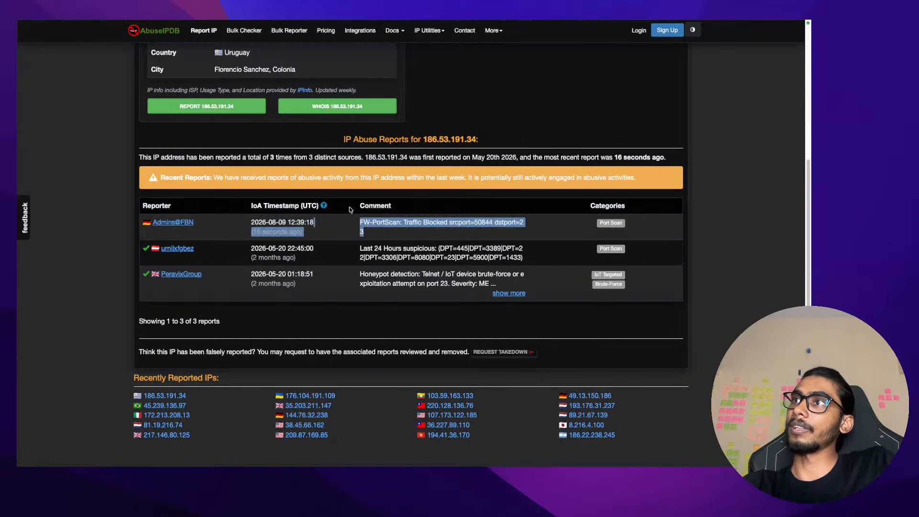
{"action": "scroll", "coordinate": [350, 209], "scroll_direction": "up", "scroll_amount": 5}
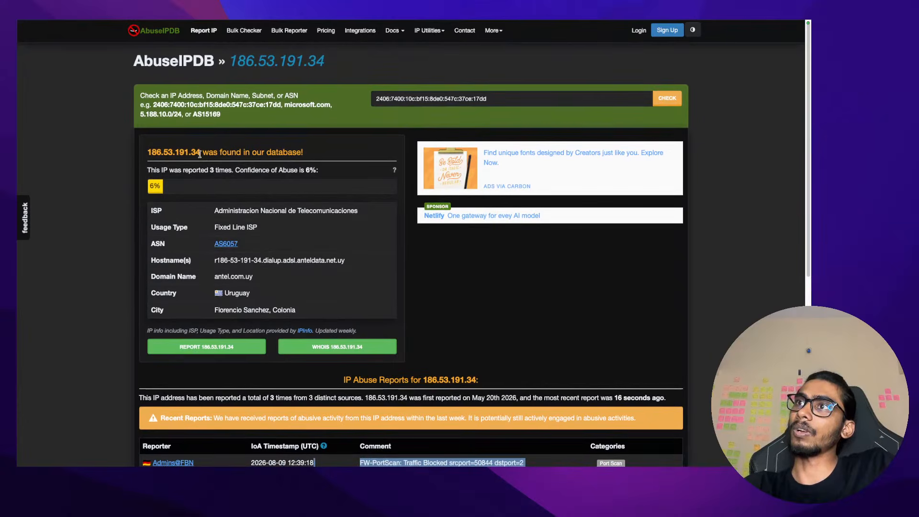
{"action": "left_click_drag", "start_coordinate": [200, 154], "coordinate": [157, 152]}
{"action": "mouse_move", "coordinate": [29, 24]}
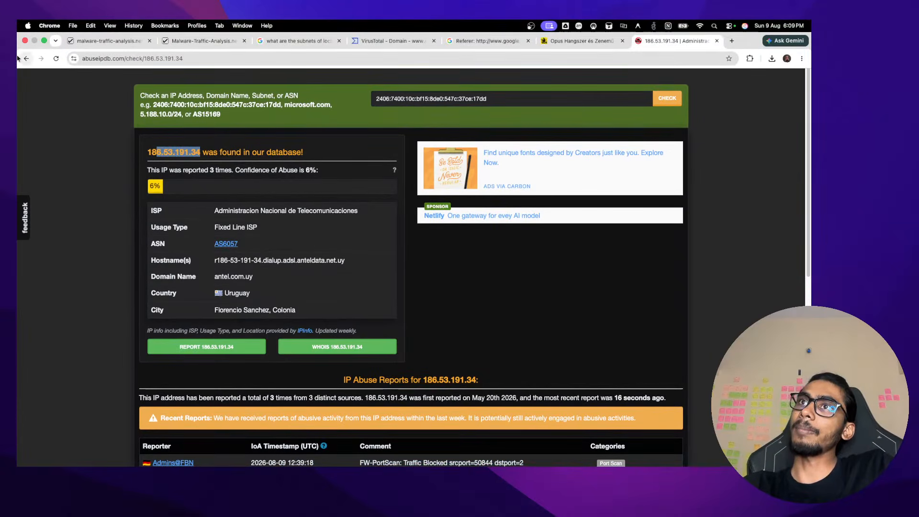
{"action": "left_click", "coordinate": [26, 58]}
Scroll to the top of the 94.199.178.119 report and highlight ISP Rendszerinformatika Zrt
{"action": "scroll", "coordinate": [276, 203], "scroll_direction": "up", "scroll_amount": 4}
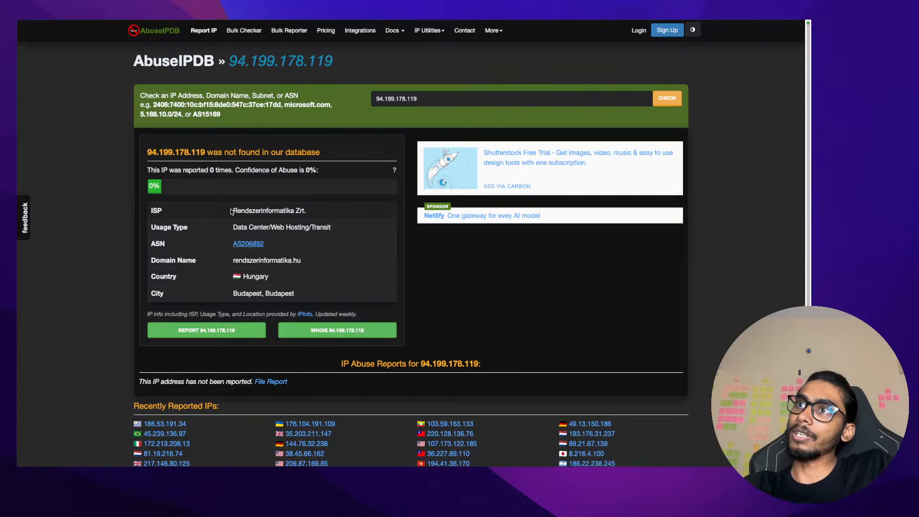
{"action": "left_click_drag", "start_coordinate": [232, 211], "coordinate": [316, 217]}
{"action": "left_click", "coordinate": [316, 217]}
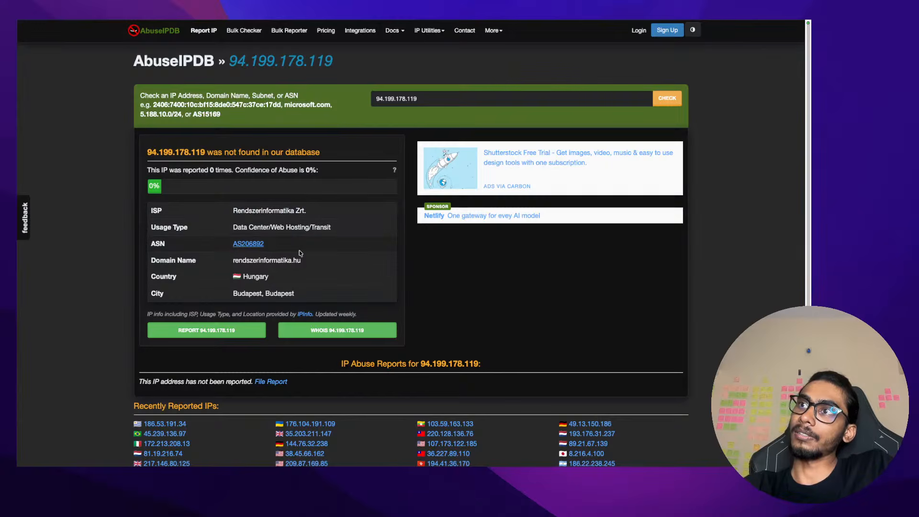
{"action": "key", "text": "ctrl+Left"}
Move across desktops to the exercise notes and place the cursor below question 4
{"action": "key", "text": "ctrl+Right"}
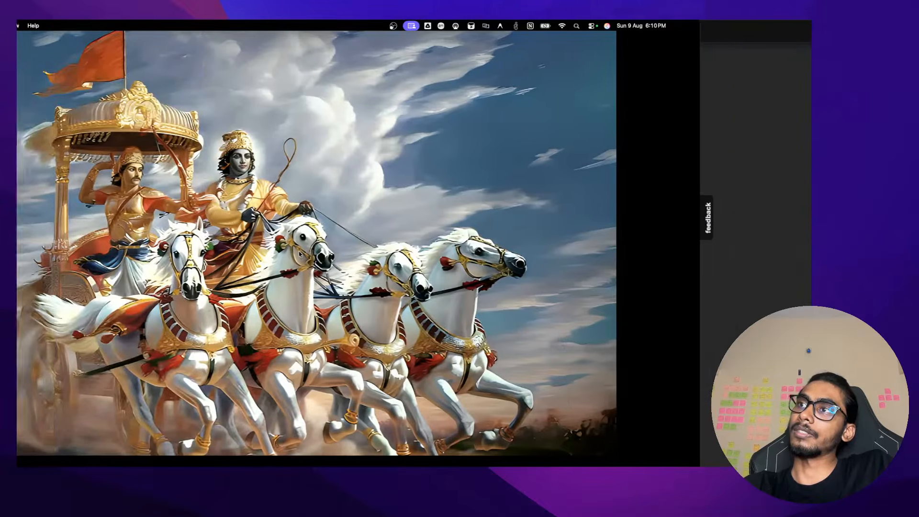
{"action": "key", "text": "ctrl+Right"}
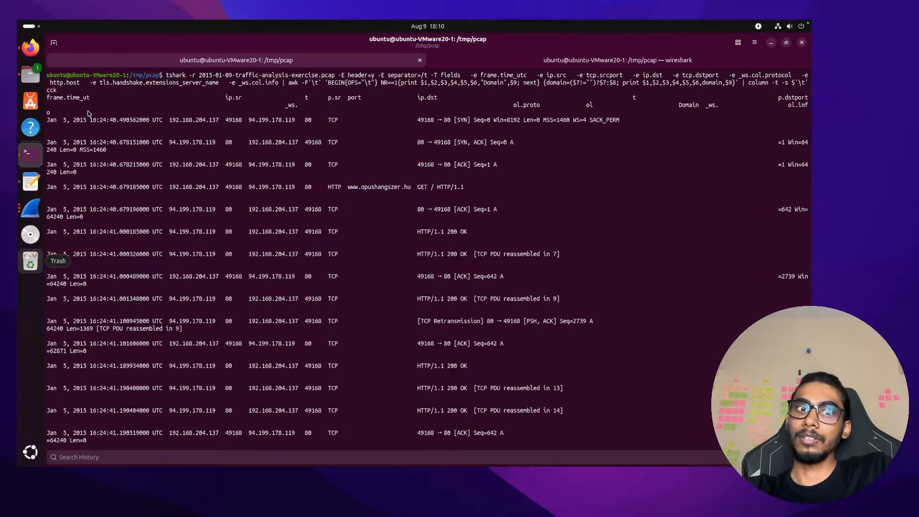
{"action": "key", "text": "ctrl+Right"}
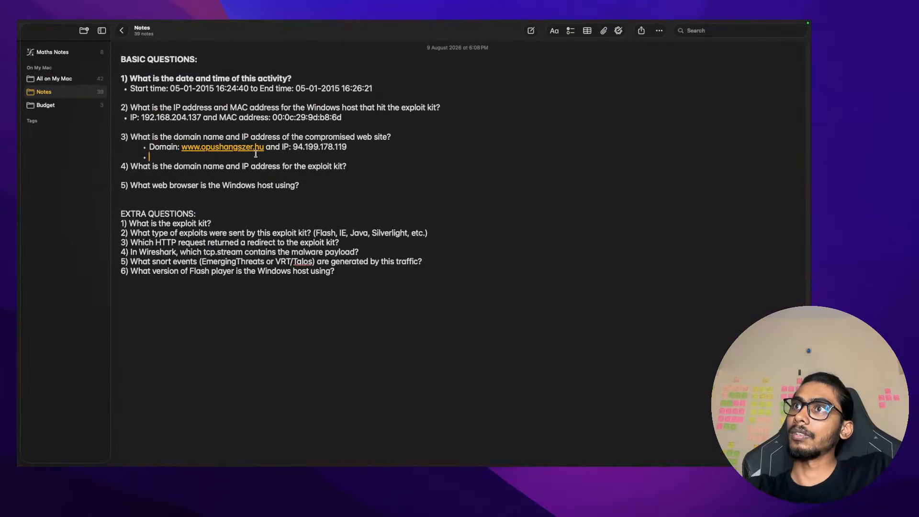
{"action": "left_click", "coordinate": [255, 175]}
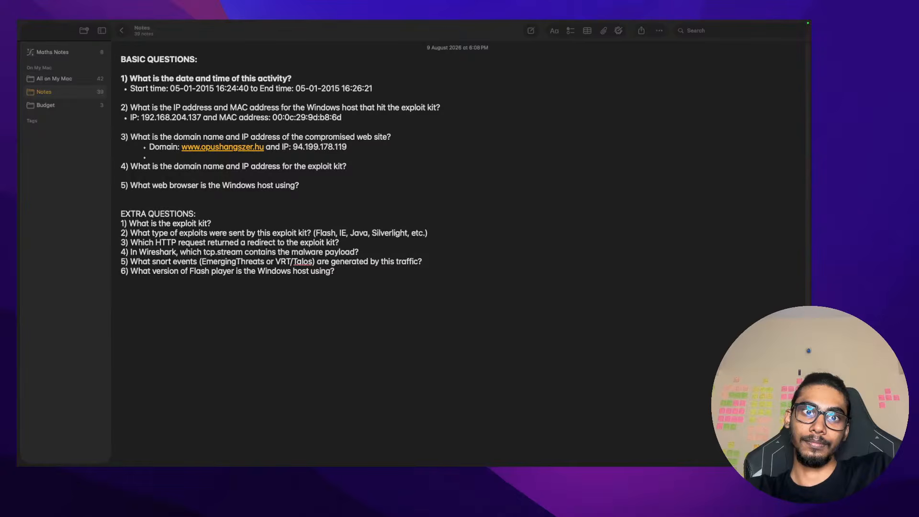
{"action": "key", "text": "ctrl+Left"}
{"action": "key", "text": "ctrl+Left"}
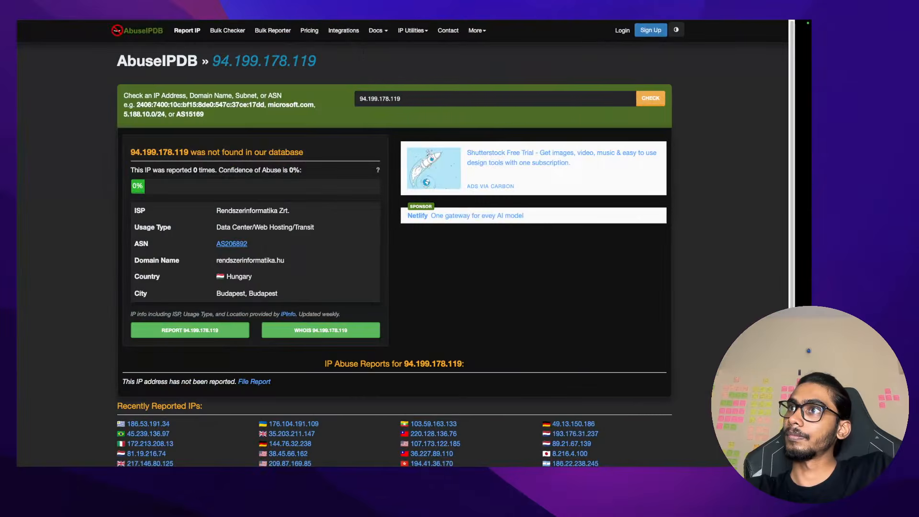
Bring the main Wireshark window forward and clear the tcp.stream eq 1 filter
{"action": "key", "text": "ctrl+Right"}
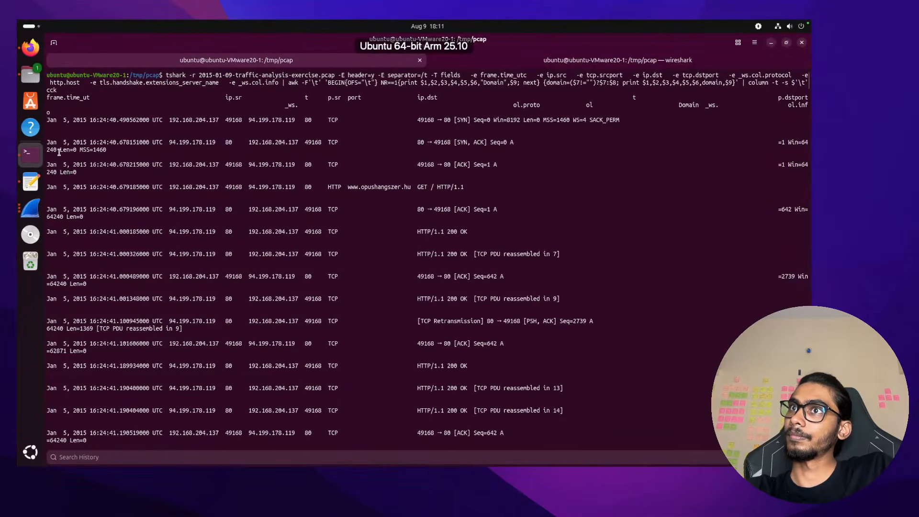
{"action": "left_click", "coordinate": [32, 202]}
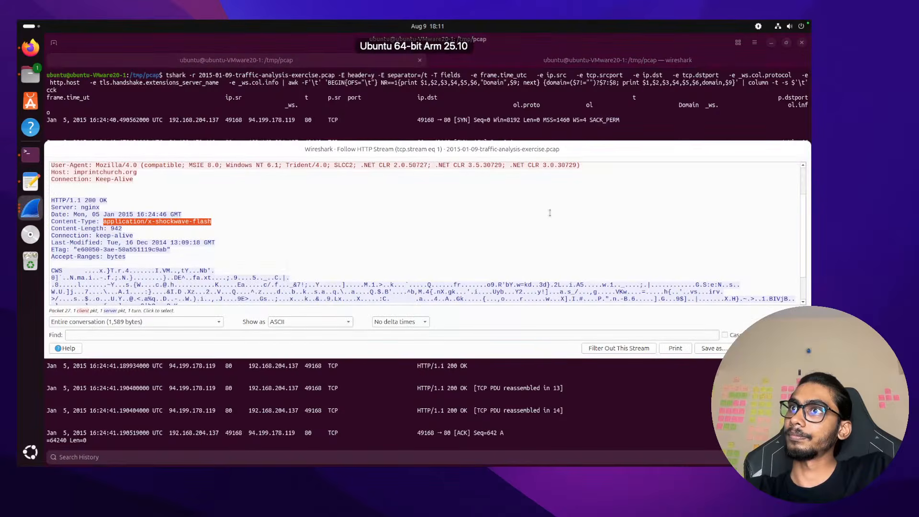
{"action": "left_click", "coordinate": [31, 206]}
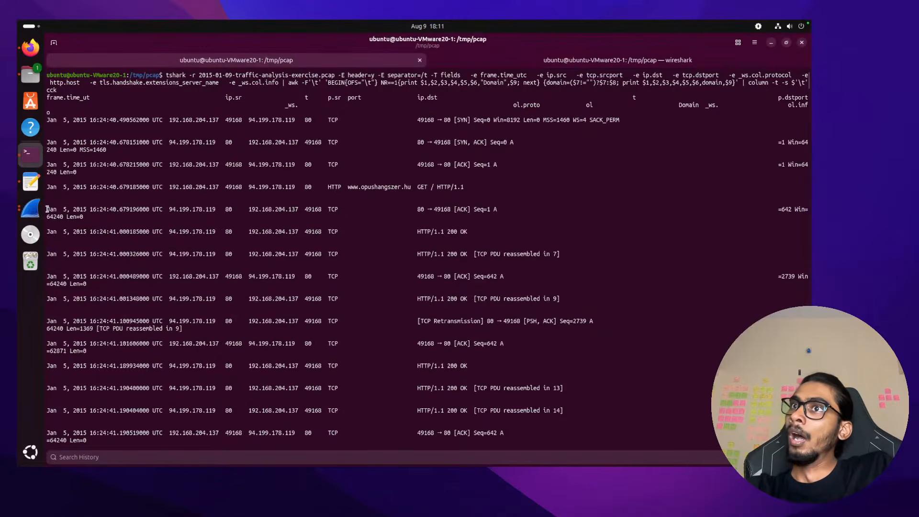
{"action": "left_click", "coordinate": [27, 212]}
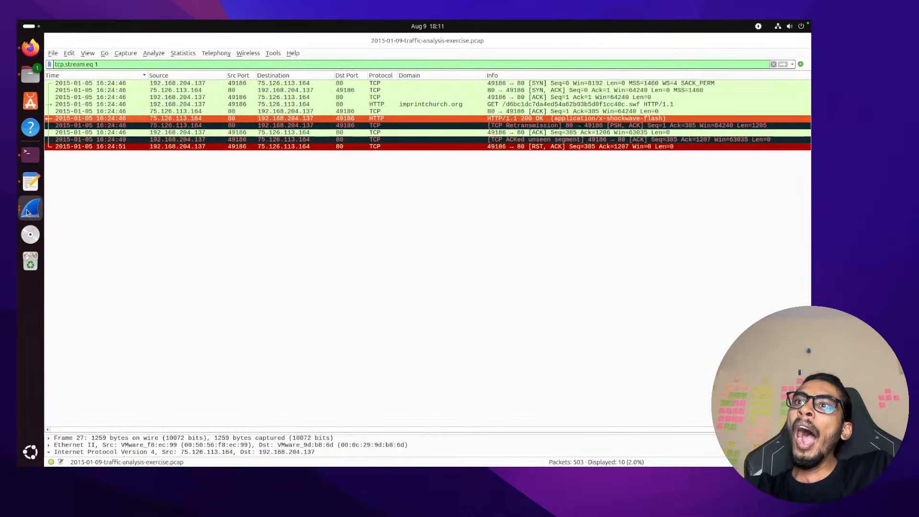
{"action": "left_click", "coordinate": [773, 64]}
Inspect the akronkappas.com POST (packet 33) in its own detail window, then close it
{"action": "scroll", "coordinate": [383, 254], "scroll_direction": "down", "scroll_amount": 2}
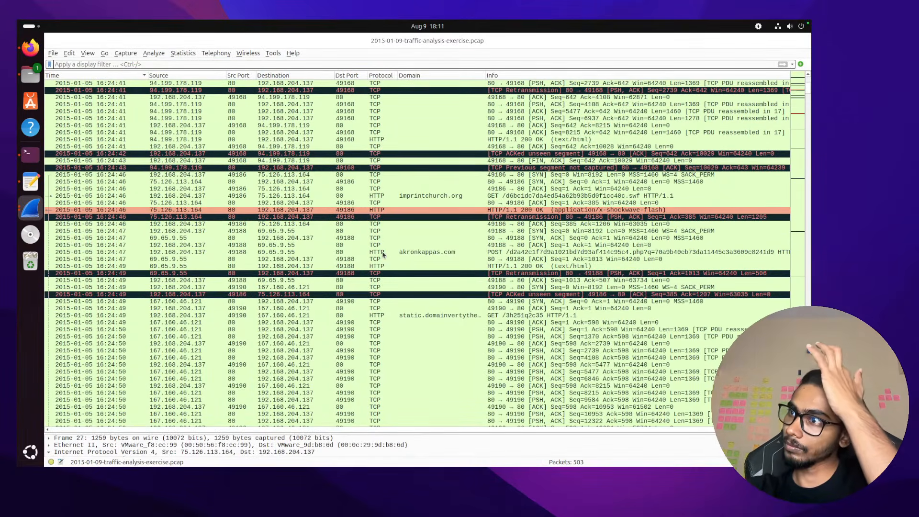
{"action": "left_click", "coordinate": [398, 252]}
{"action": "double_click", "coordinate": [398, 253]}
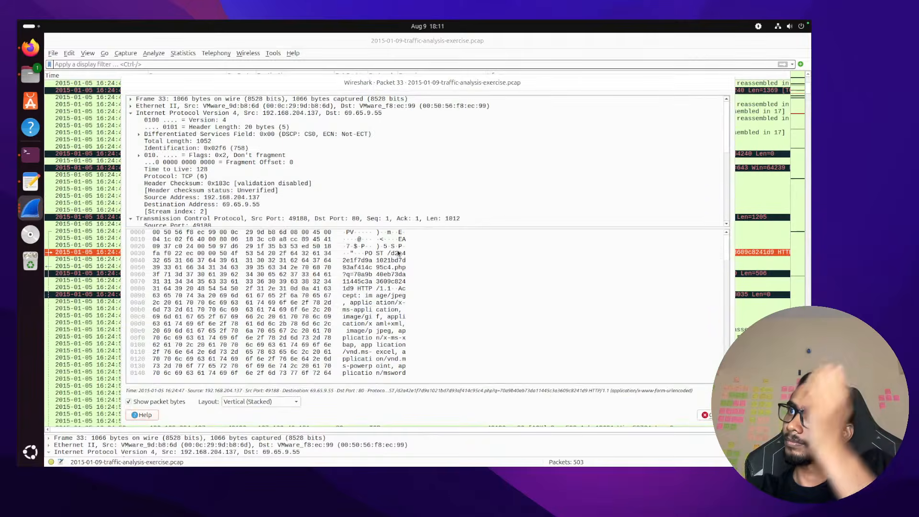
{"action": "left_click", "coordinate": [709, 415]}
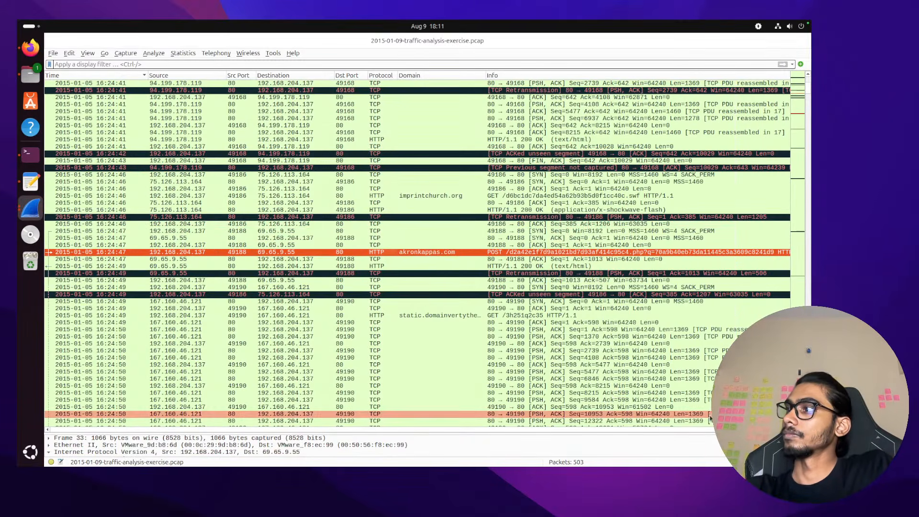
Follow the akronkappas.com POST's HTTP stream and note its Referer, imprintchurch.org
{"action": "right_click", "coordinate": [418, 254]}
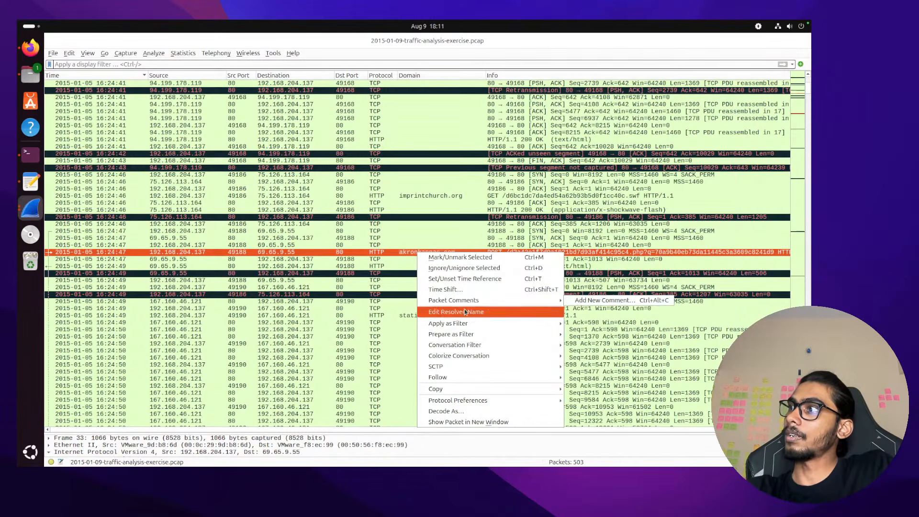
{"action": "mouse_move", "coordinate": [479, 378]}
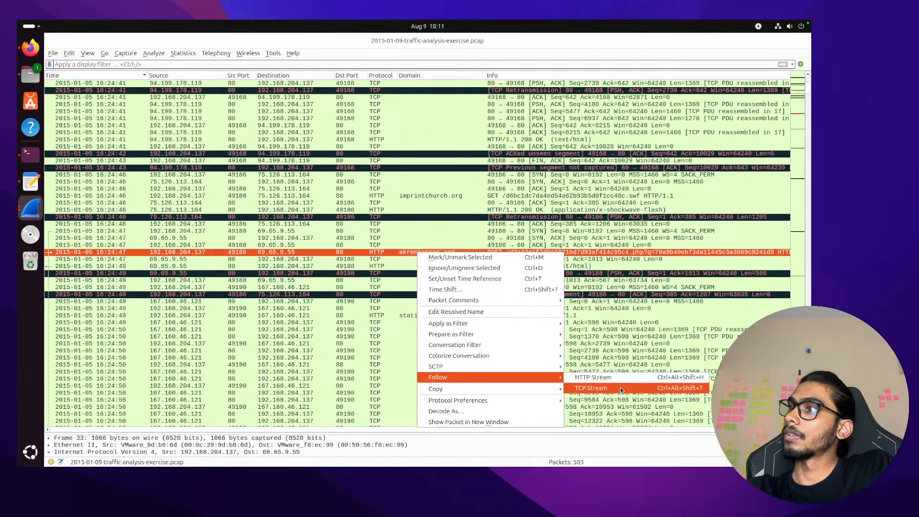
{"action": "left_click", "coordinate": [621, 378]}
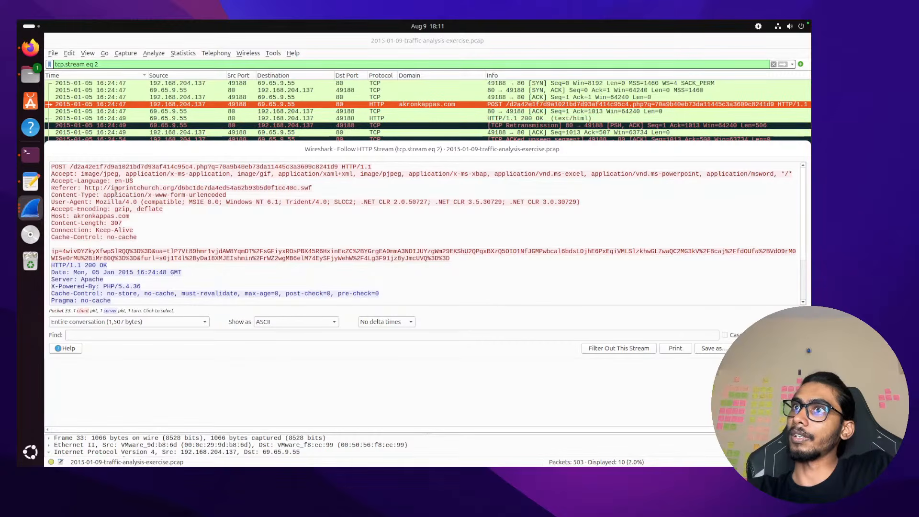
{"action": "mouse_move", "coordinate": [110, 188]}
{"action": "left_mouse_down"}
{"action": "mouse_move", "coordinate": [175, 187]}
{"action": "mouse_move", "coordinate": [111, 188]}
{"action": "left_mouse_up"}
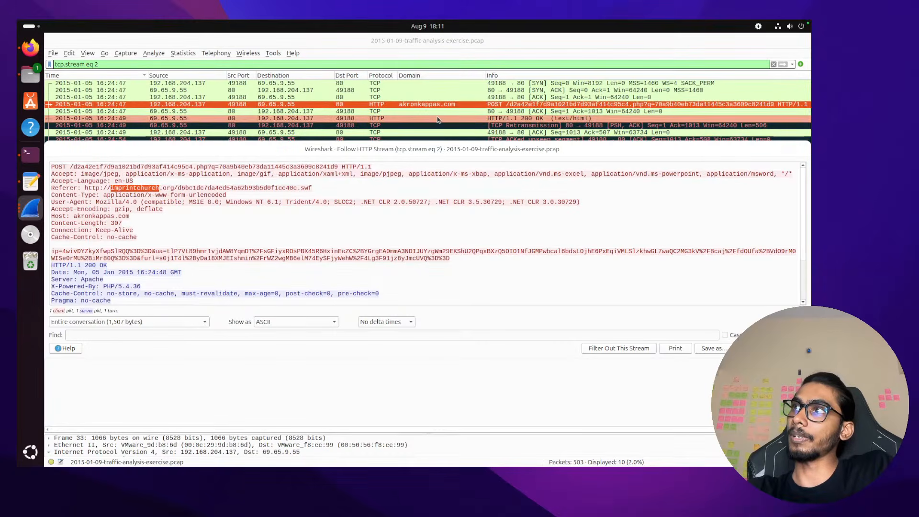
{"action": "key", "text": "Escape"}
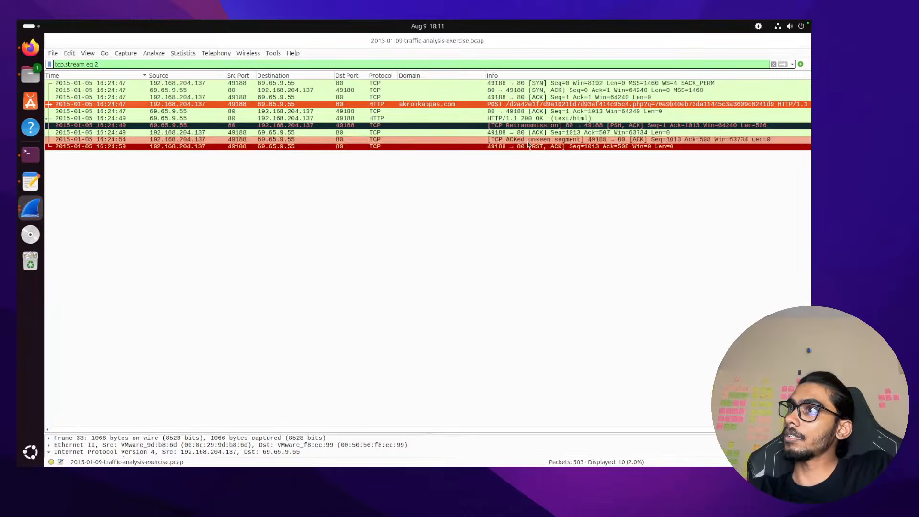
Erase the tcp.stream eq 2 display filter to show all 503 packets
{"action": "left_click", "coordinate": [451, 64]}
{"action": "key", "text": "ctrl+a"}
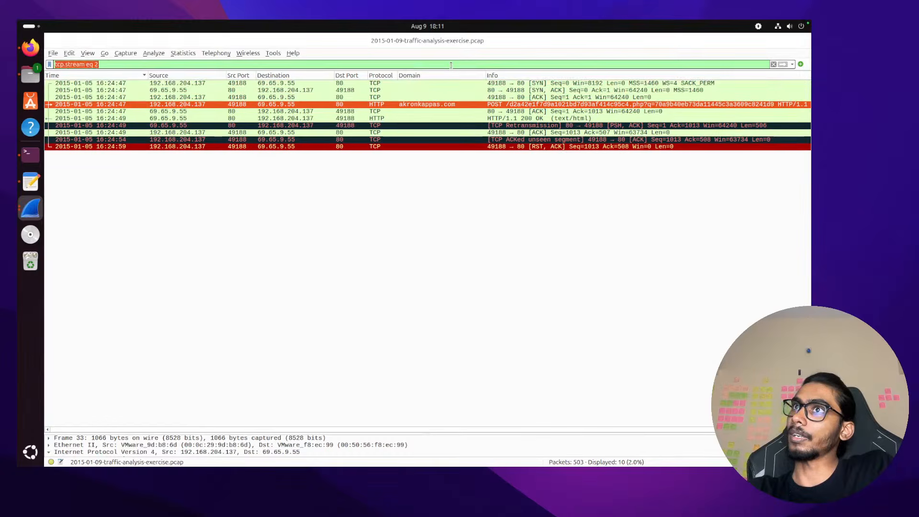
{"action": "key", "text": "BackSpace"}
{"action": "key", "text": "Return"}
Follow the static.domainvertythephones.com GET stream, note Referer akronkappas.com, then clear the filter
{"action": "scroll", "coordinate": [412, 278], "scroll_direction": "down", "scroll_amount": 7}
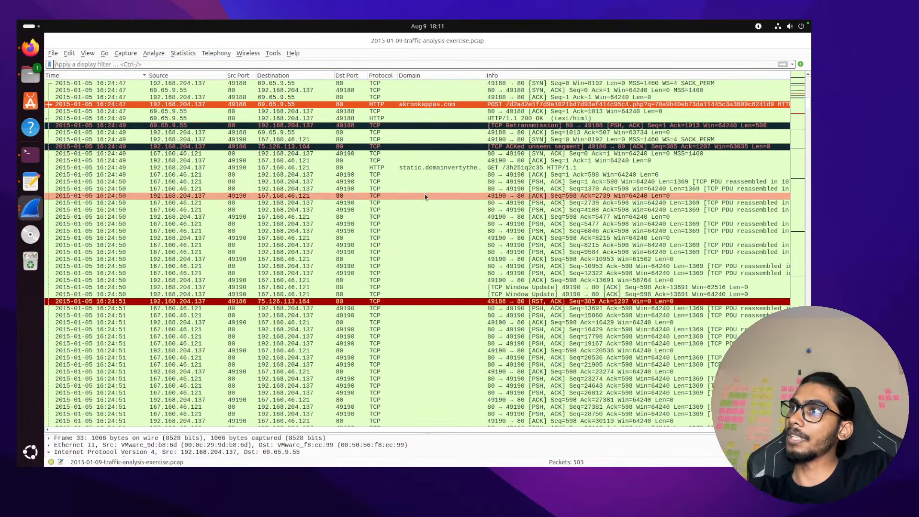
{"action": "left_click", "coordinate": [431, 169]}
{"action": "right_click", "coordinate": [431, 169]}
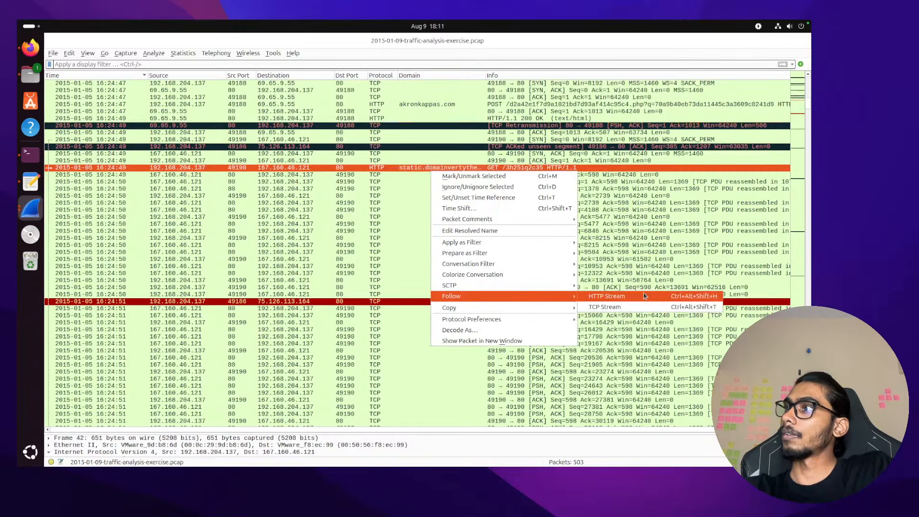
{"action": "left_click", "coordinate": [644, 292]}
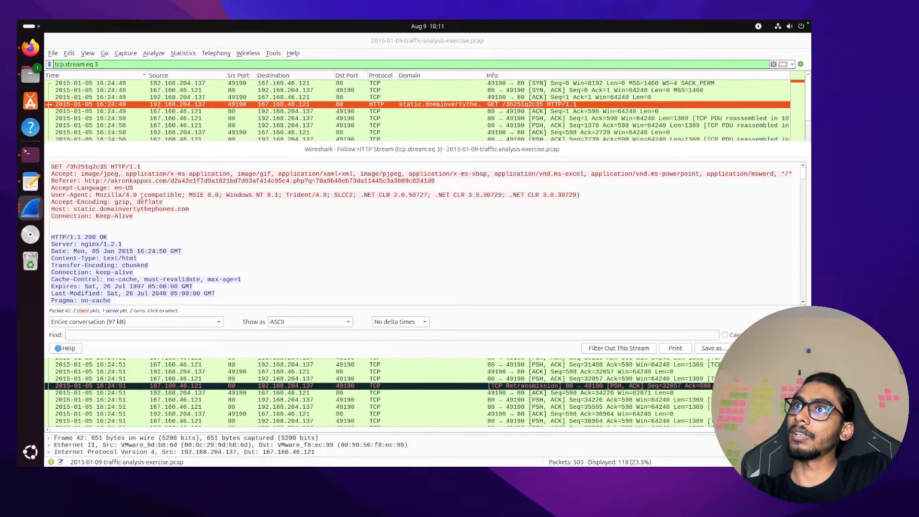
{"action": "left_click_drag", "start_coordinate": [111, 181], "coordinate": [167, 181]}
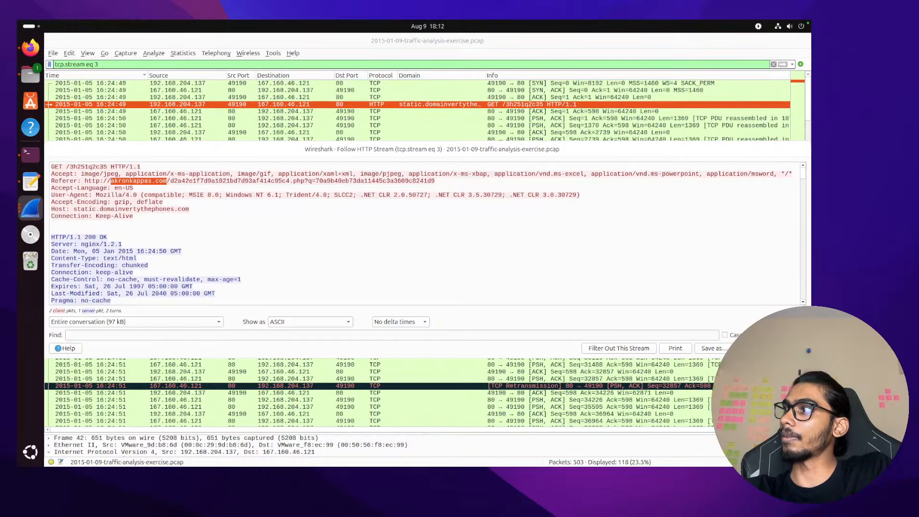
{"action": "key", "text": "Escape"}
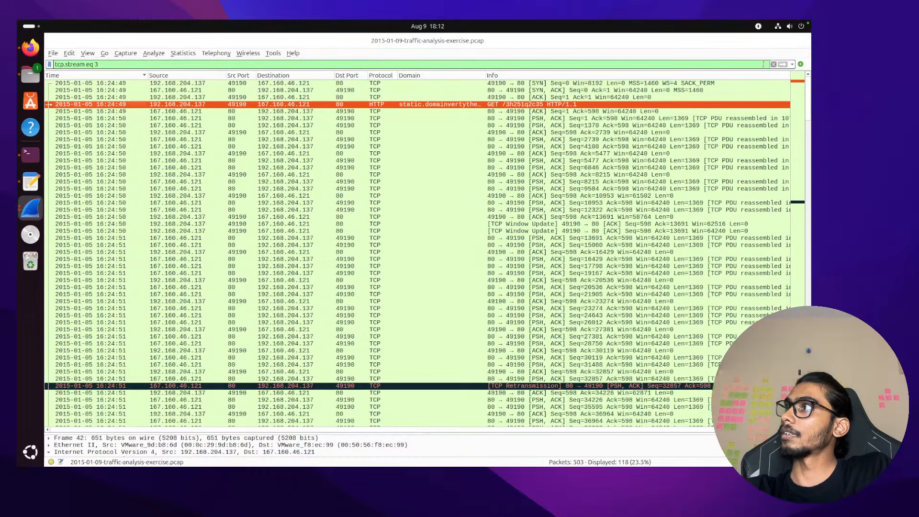
{"action": "left_click", "coordinate": [773, 64]}
{"action": "left_click", "coordinate": [452, 189]}
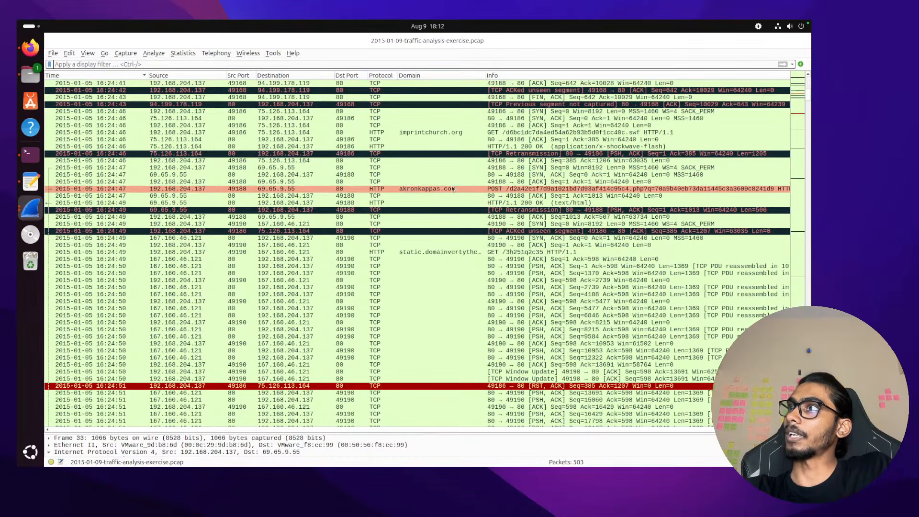
{"action": "scroll", "coordinate": [448, 172], "scroll_direction": "up", "scroll_amount": 6}
{"action": "left_click", "coordinate": [429, 108]}
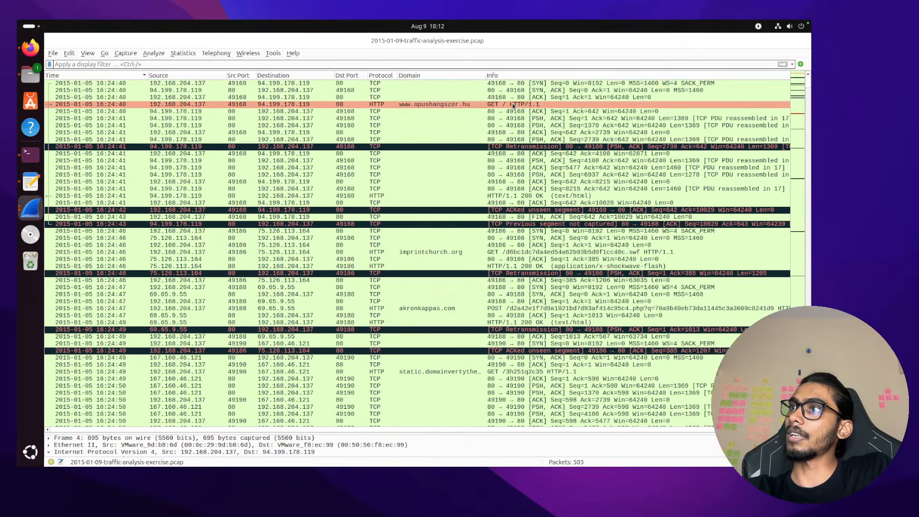
{"action": "left_click", "coordinate": [432, 257]}
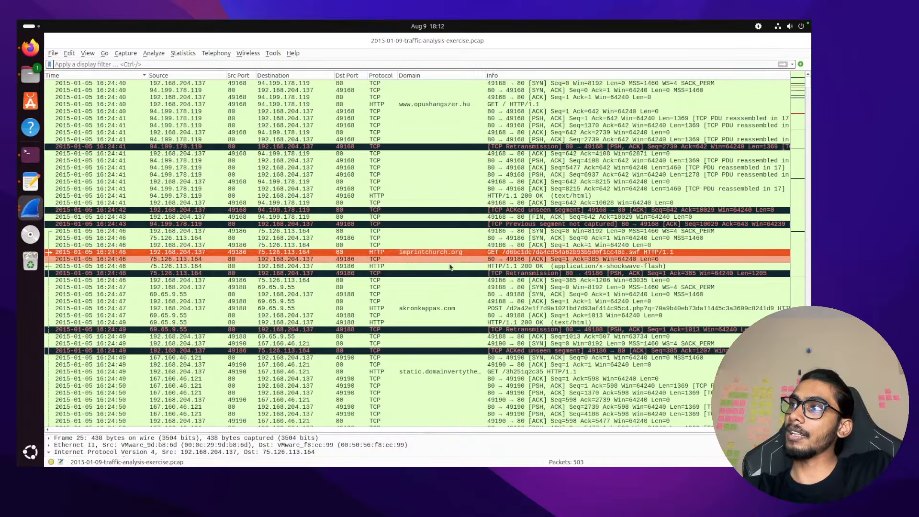
{"action": "left_click", "coordinate": [436, 309]}
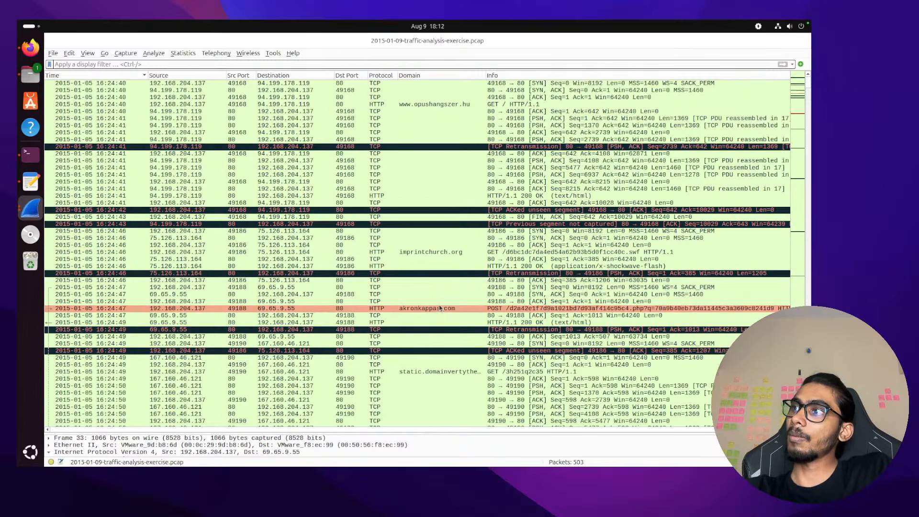
{"action": "left_click", "coordinate": [433, 372]}
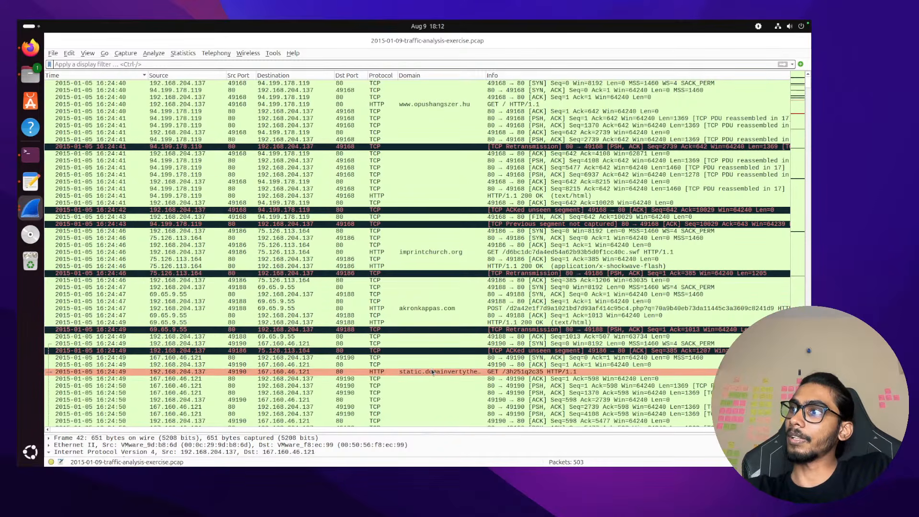
{"action": "left_click", "coordinate": [469, 308]}
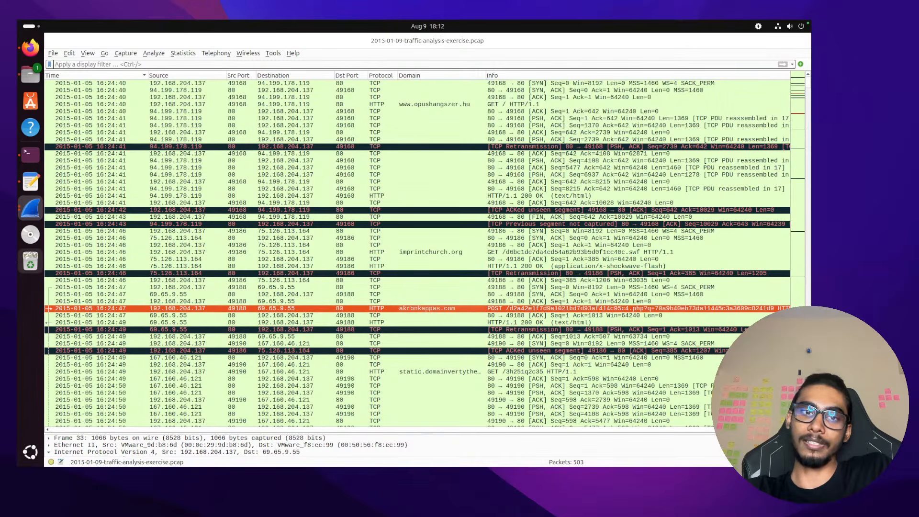
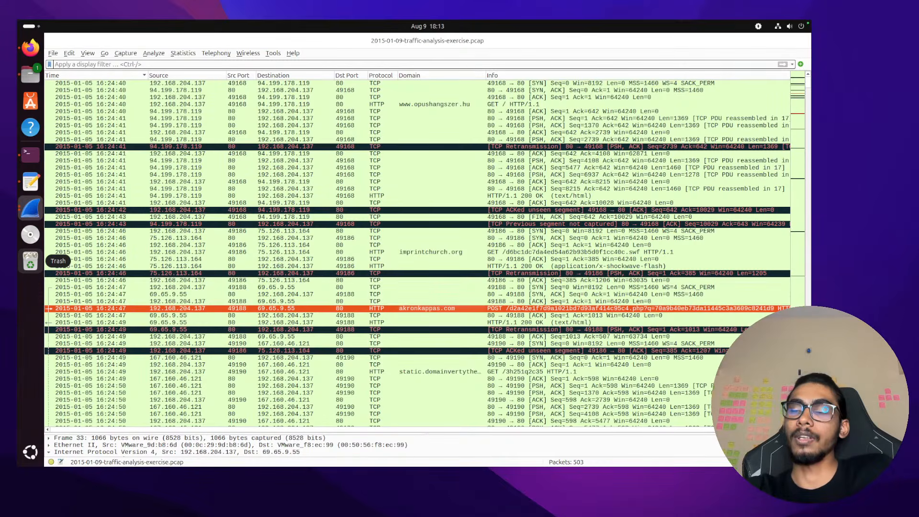
Reread question 4 in Notes about the exploit kit's domain and IP, then return to Wireshark's File menu
{"action": "key", "text": "super+Tab"}
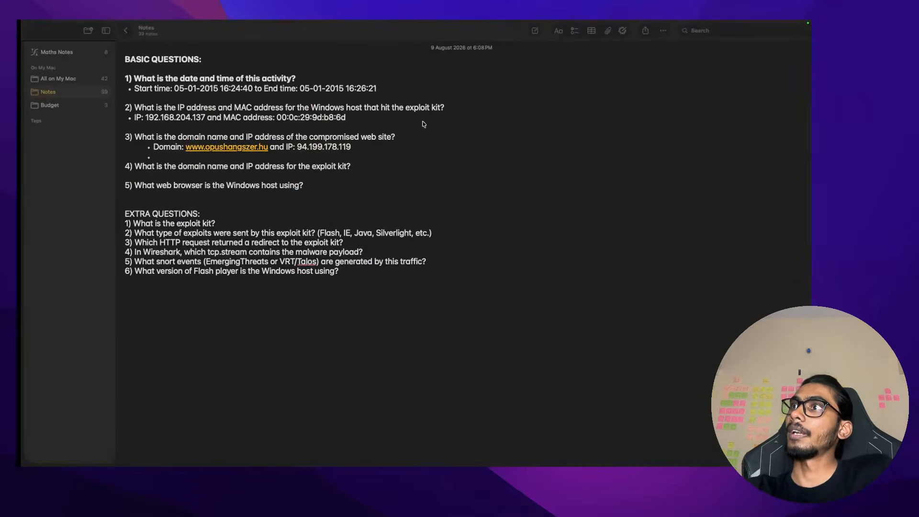
{"action": "double_click", "coordinate": [309, 167]}
{"action": "left_click_drag", "start_coordinate": [175, 166], "coordinate": [281, 166]}
{"action": "double_click", "coordinate": [313, 166]}
{"action": "key", "text": "super+Tab"}
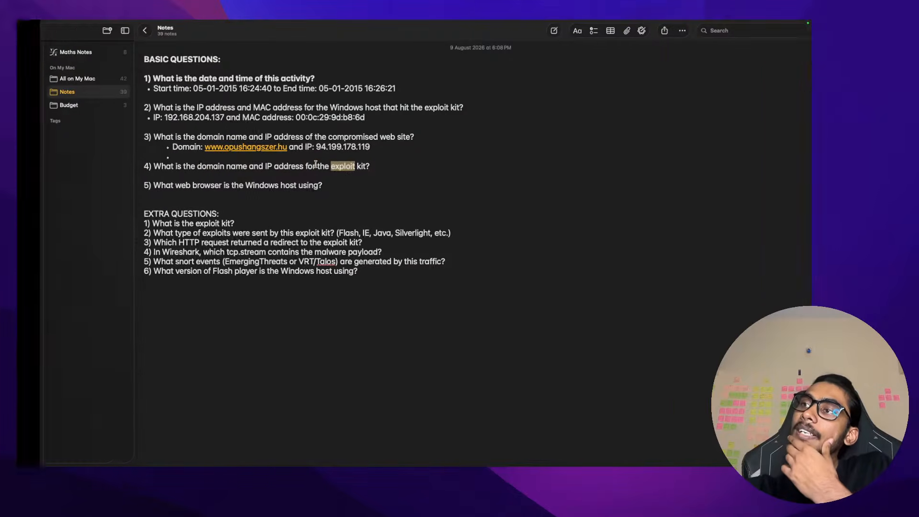
{"action": "left_click", "coordinate": [53, 53]}
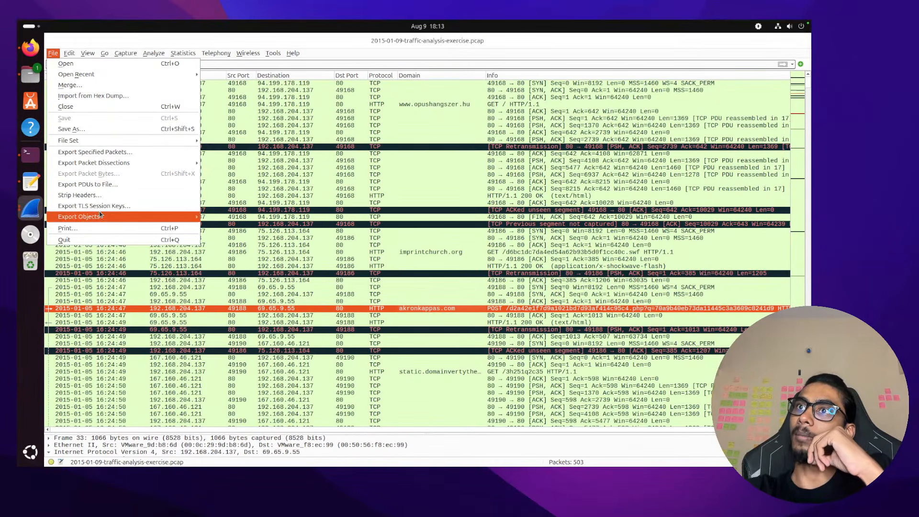
Open the HTTP export object list, widen it, and pick the imprintchurch.org Flash object at packet 27
{"action": "mouse_move", "coordinate": [100, 215]}
{"action": "left_click", "coordinate": [222, 240]}
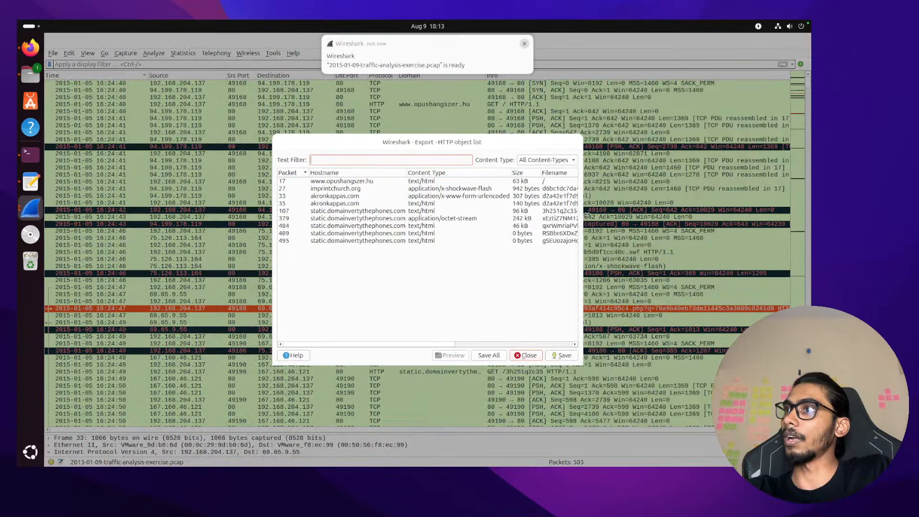
{"action": "left_click_drag", "start_coordinate": [585, 217], "coordinate": [710, 216]}
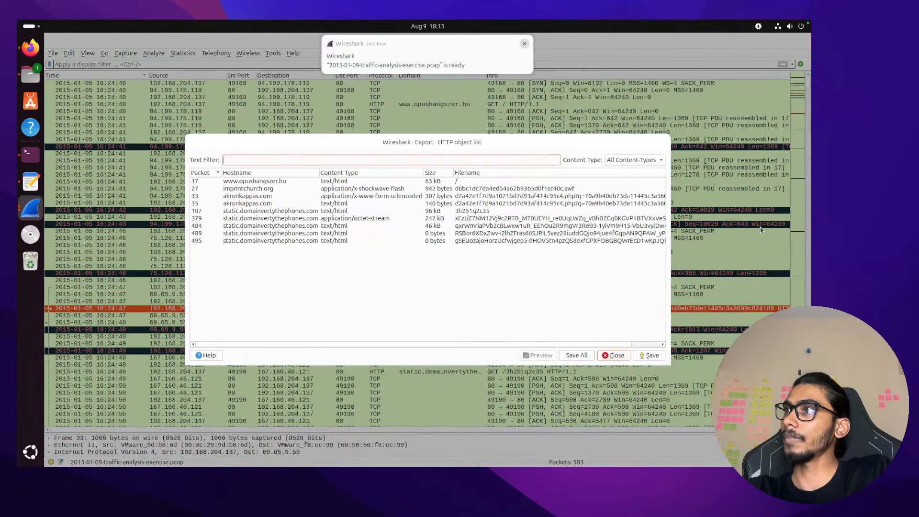
{"action": "left_click", "coordinate": [278, 190]}
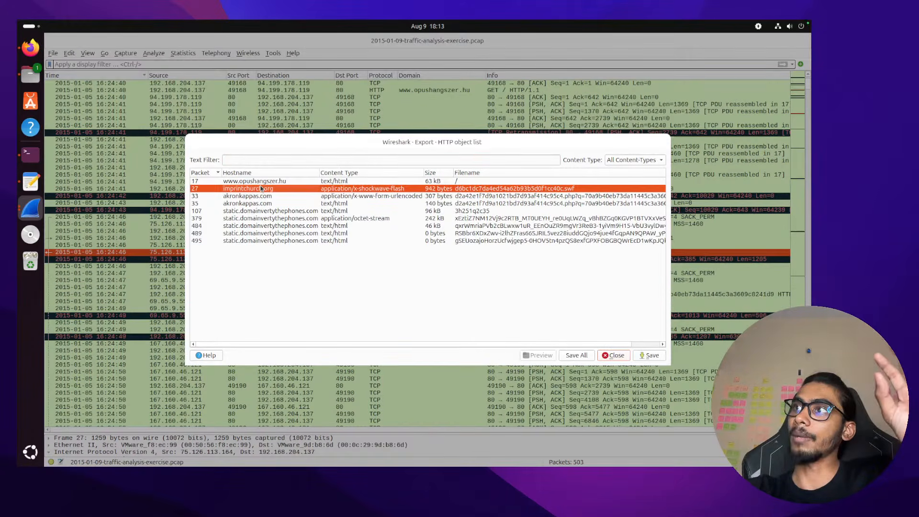
{"action": "left_click", "coordinate": [608, 356]}
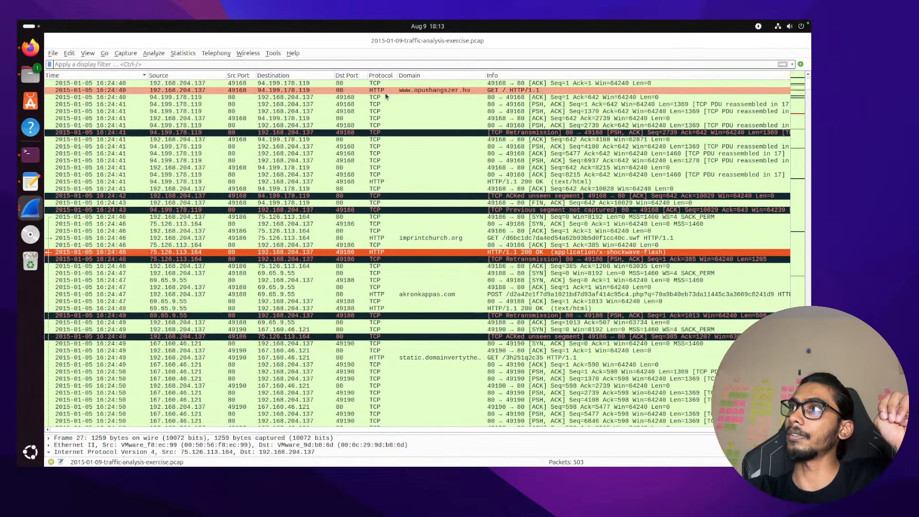
Select the imprintchurch.org GET request in frame 25, then cancel an accidental Open Capture File dialog
{"action": "left_click", "coordinate": [392, 238]}
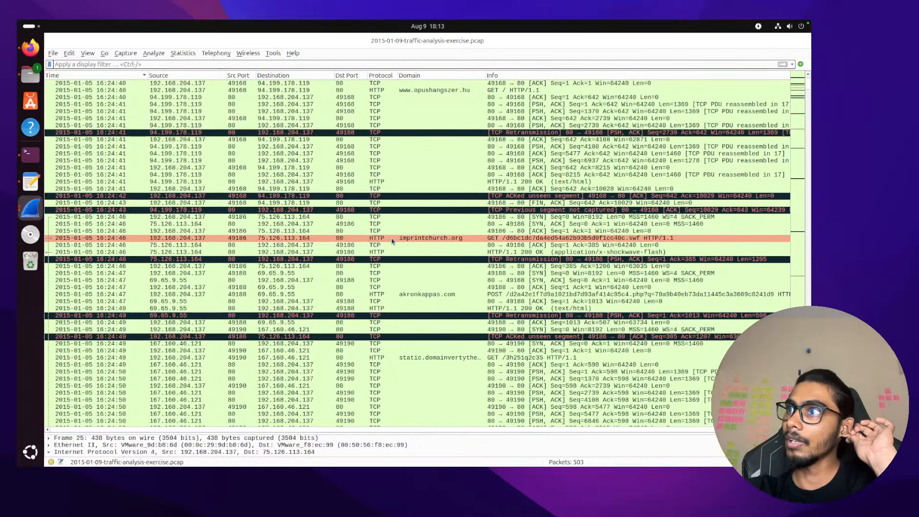
{"action": "right_click", "coordinate": [413, 239]}
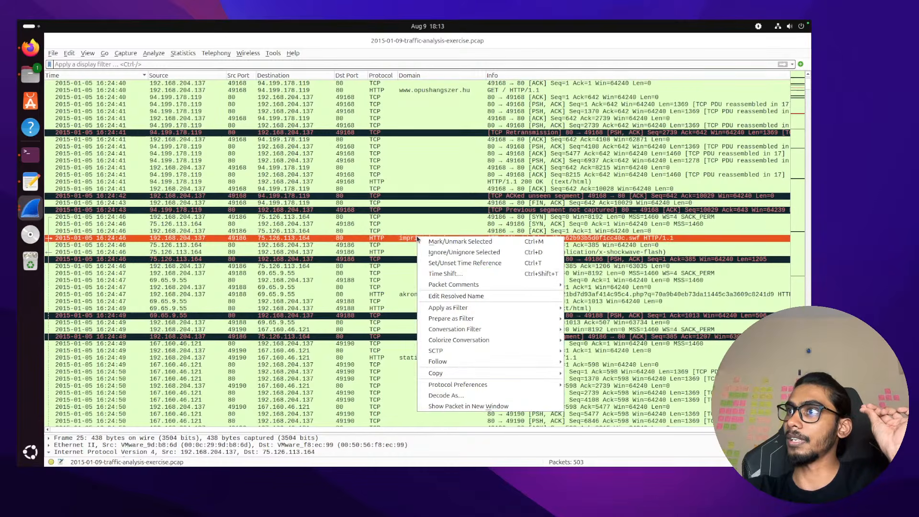
{"action": "left_click", "coordinate": [53, 55]}
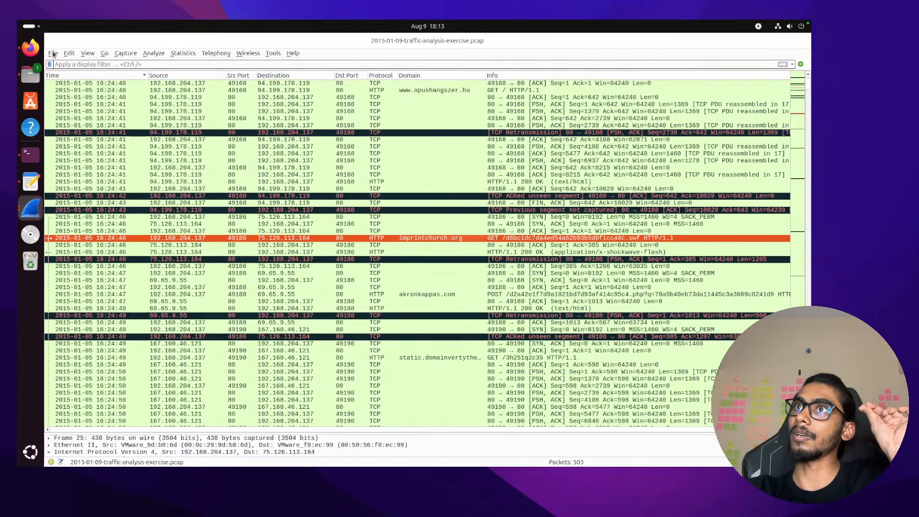
{"action": "left_click", "coordinate": [53, 55]}
{"action": "left_click", "coordinate": [66, 64]}
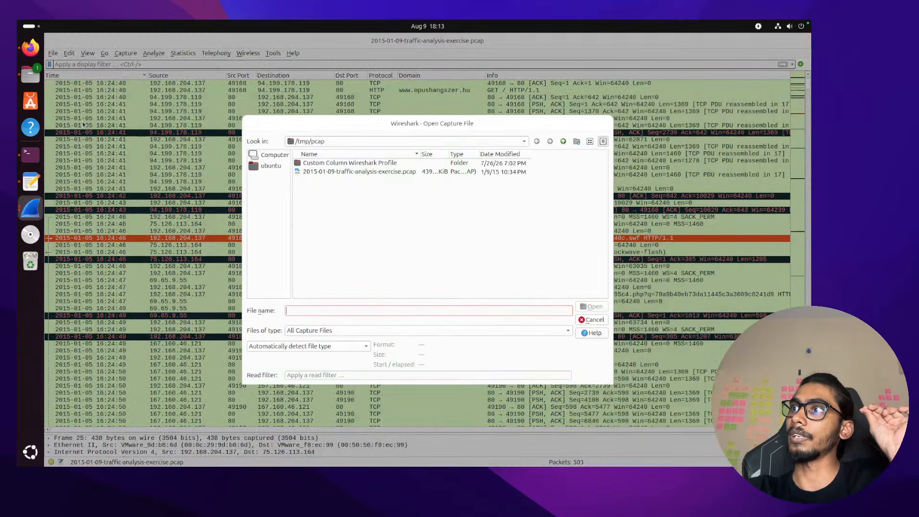
{"action": "left_click", "coordinate": [590, 319]}
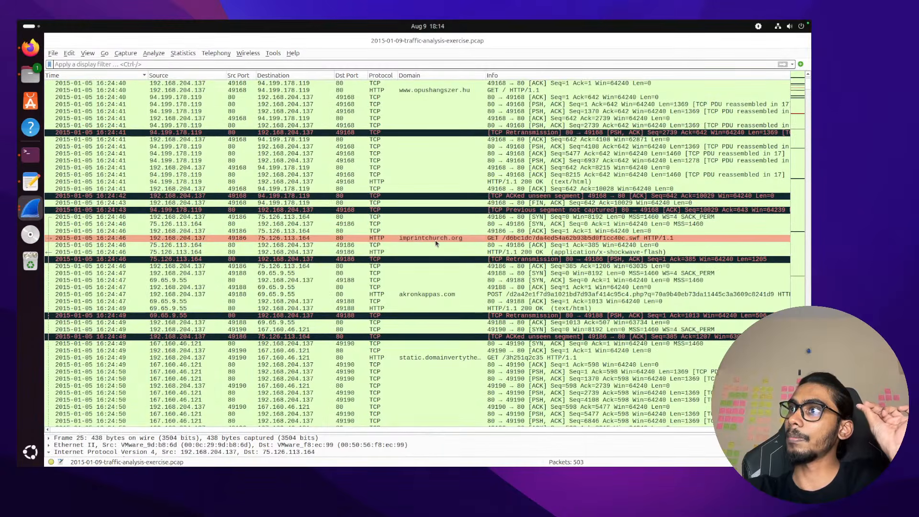
Reopen the HTTP object list at packet 27, recheck question 4's domain wording, and close the list
{"action": "left_click", "coordinate": [53, 54]}
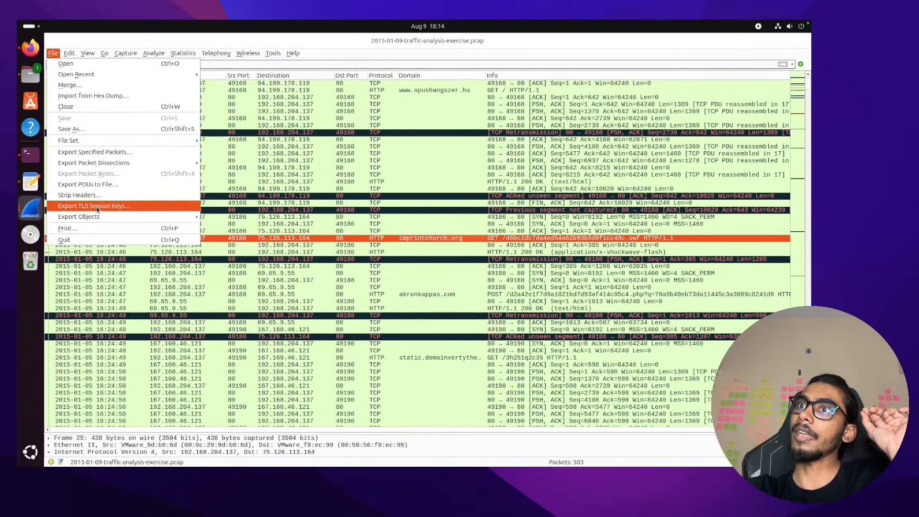
{"action": "mouse_move", "coordinate": [108, 217]}
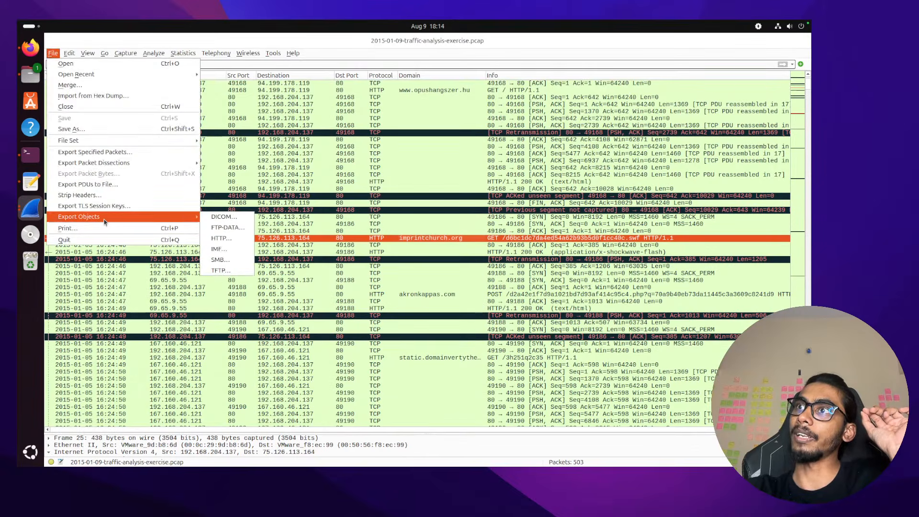
{"action": "left_click", "coordinate": [214, 238]}
{"action": "left_click", "coordinate": [464, 188]}
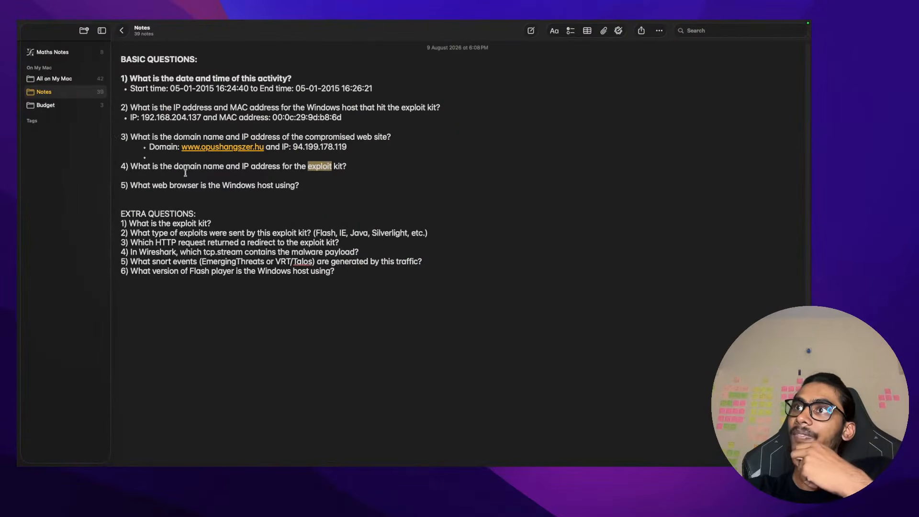
{"action": "double_click", "coordinate": [186, 173]}
{"action": "double_click", "coordinate": [188, 166]}
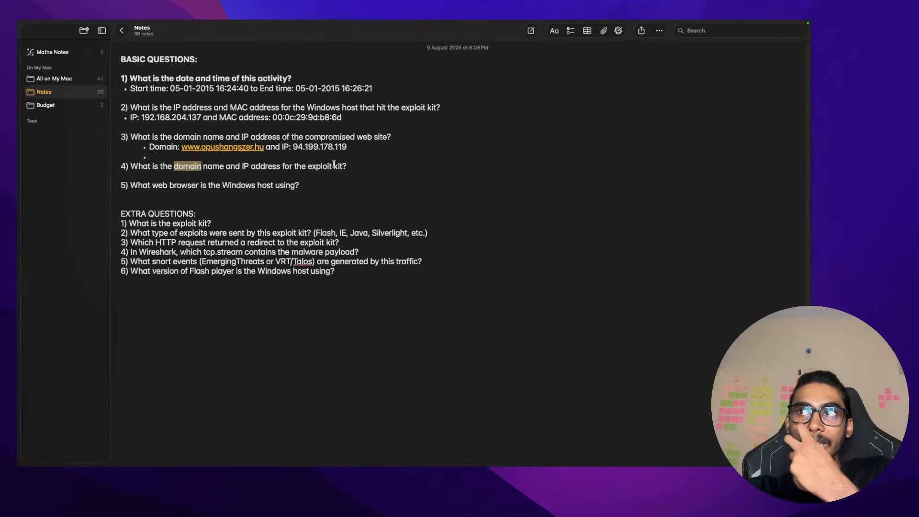
{"action": "left_click_drag", "start_coordinate": [335, 158], "coordinate": [147, 170]}
{"action": "left_click", "coordinate": [147, 171]}
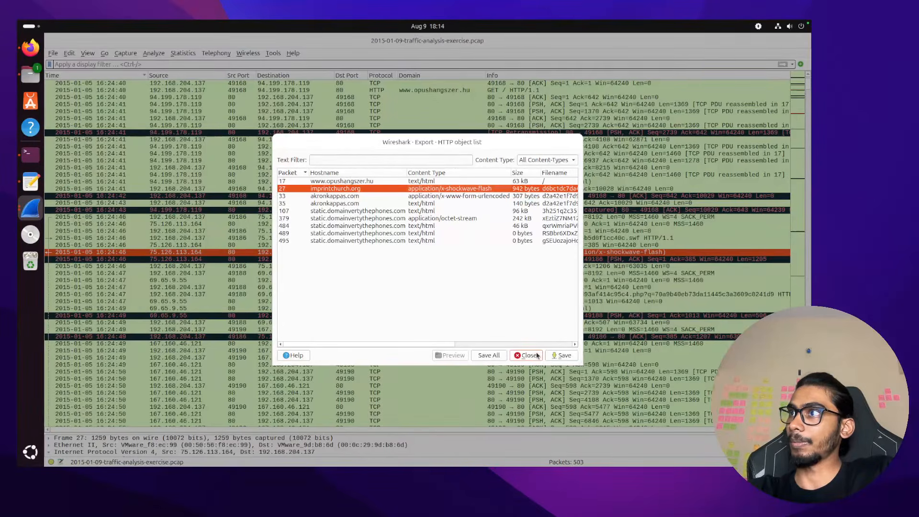
{"action": "left_click", "coordinate": [537, 355]}
Follow the HTTP stream of the imprintchurch.org .swf GET request and inspect its Flash 200 OK response
{"action": "key", "text": "Up"}
{"action": "key", "text": "Up"}
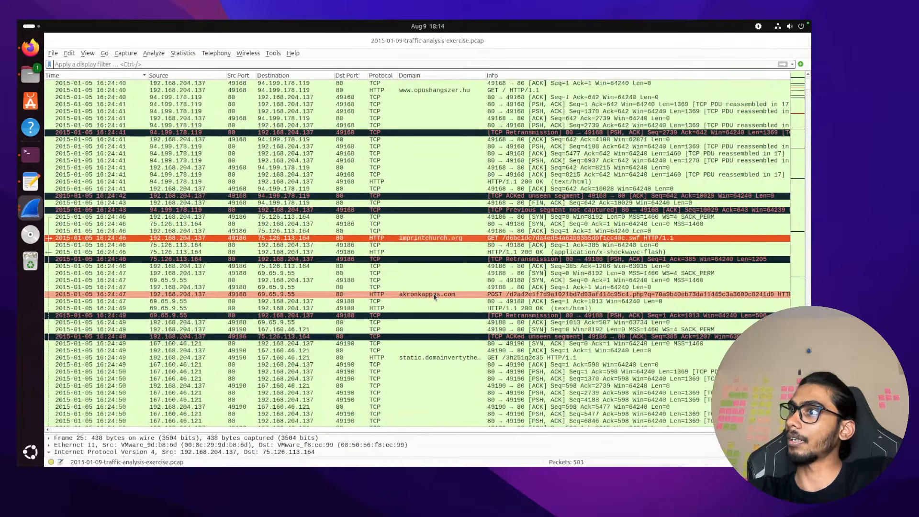
{"action": "right_click", "coordinate": [441, 238]}
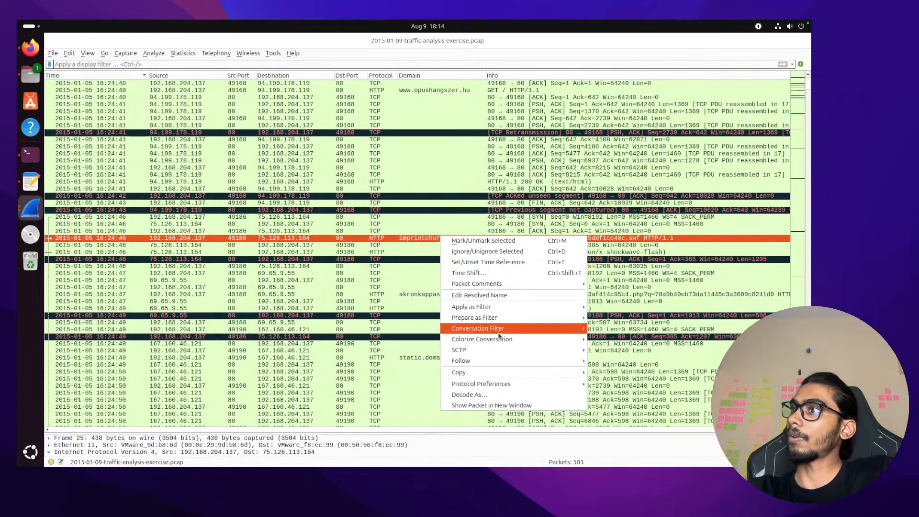
{"action": "mouse_move", "coordinate": [519, 362]}
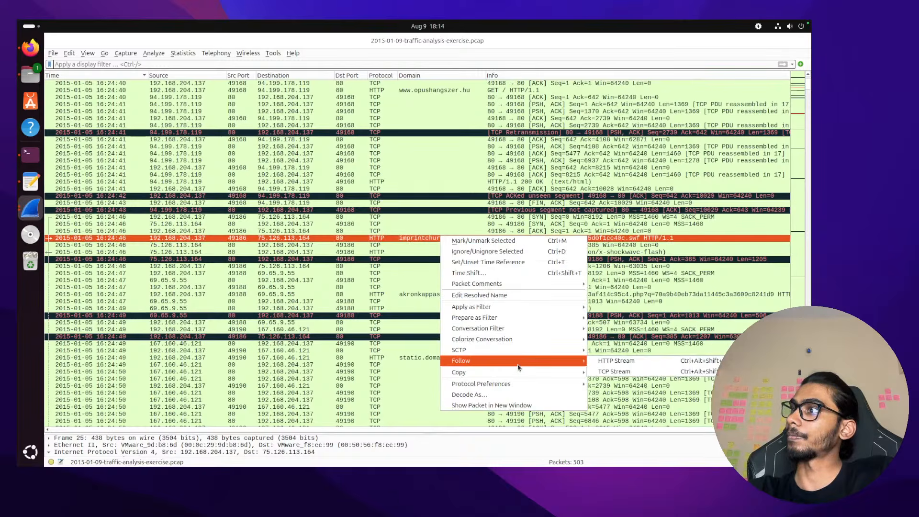
{"action": "left_click", "coordinate": [616, 366]}
{"action": "scroll", "coordinate": [316, 266], "scroll_direction": "down", "scroll_amount": 4}
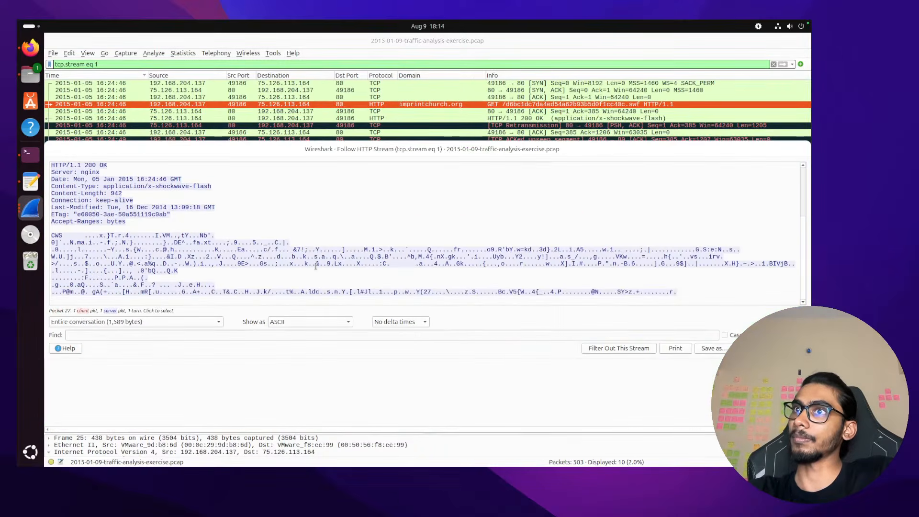
{"action": "left_click", "coordinate": [374, 263]}
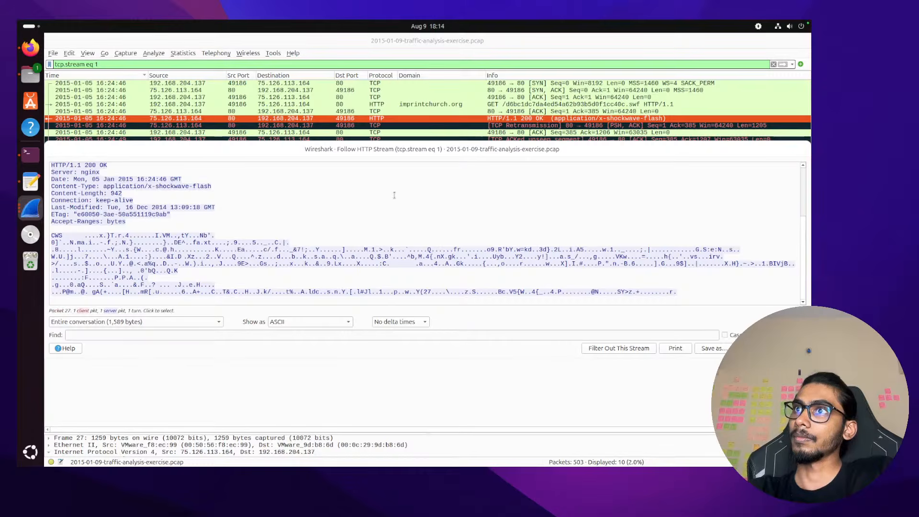
{"action": "key", "text": "Escape"}
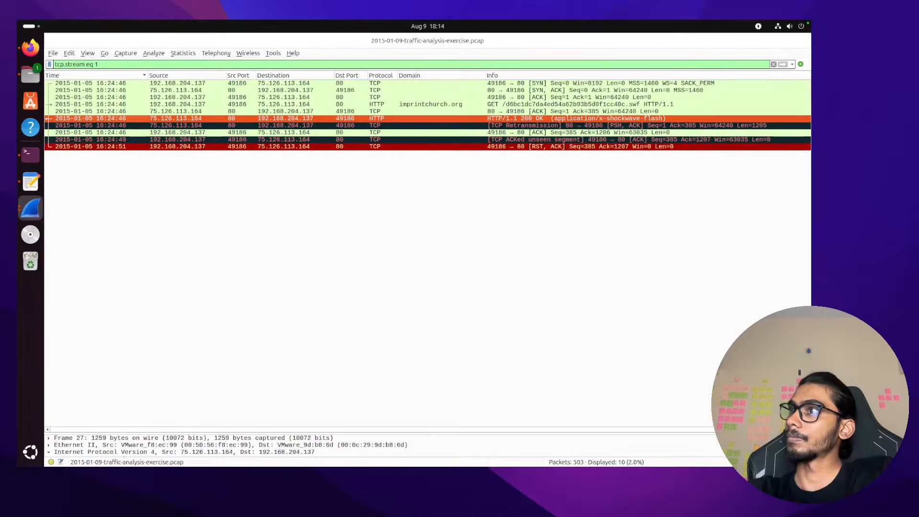
{"action": "left_click", "coordinate": [416, 106]}
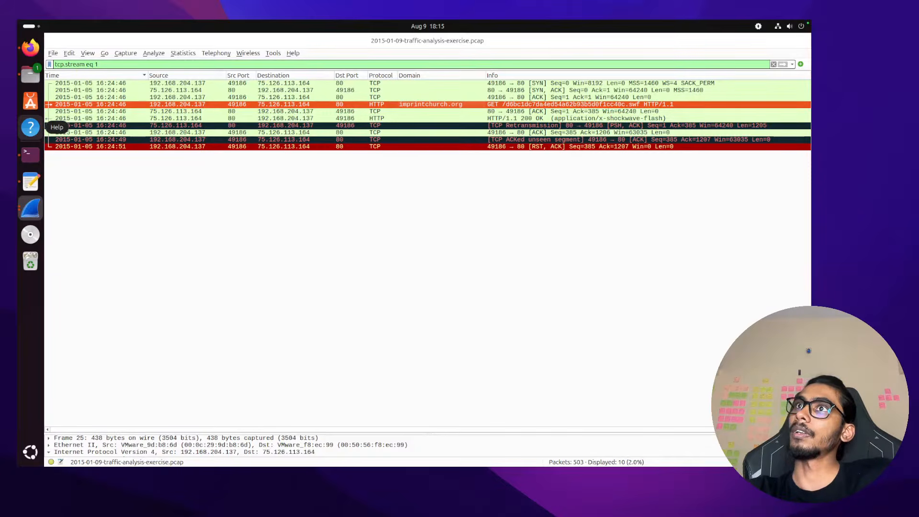
Cancel the accidentally opened Open Capture File dialog
{"action": "left_click", "coordinate": [53, 53]}
{"action": "left_click", "coordinate": [62, 63]}
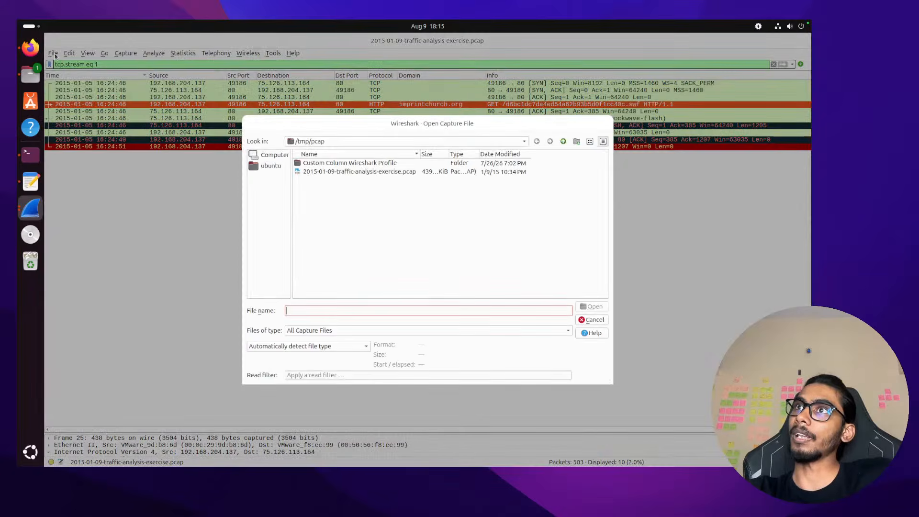
{"action": "left_click", "coordinate": [604, 319]}
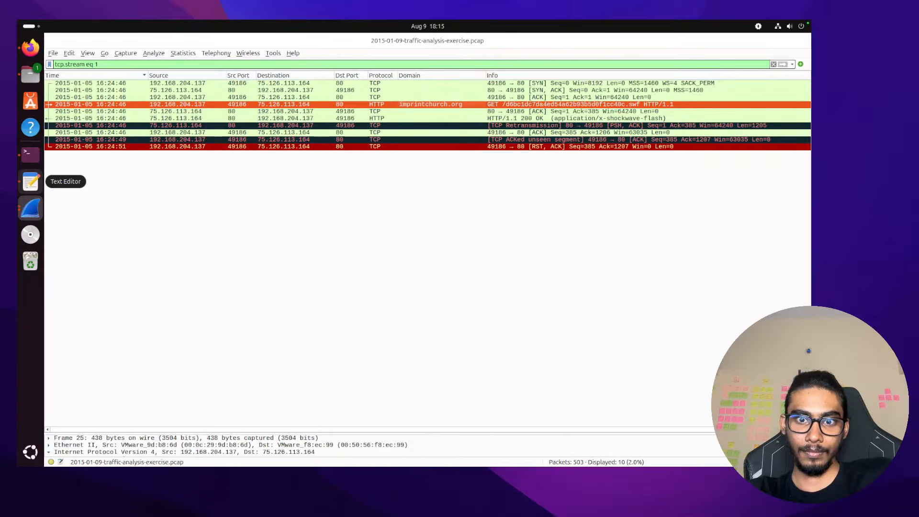
Follow the GET request's HTTP stream and select the 942-byte Flash 200 OK response
{"action": "right_click", "coordinate": [266, 105]}
{"action": "mouse_move", "coordinate": [335, 229]}
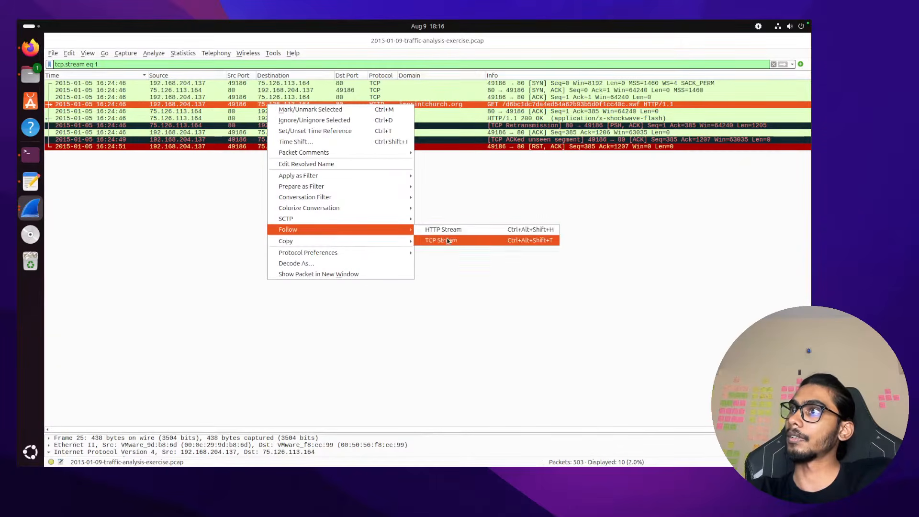
{"action": "left_click", "coordinate": [443, 240]}
{"action": "scroll", "coordinate": [409, 250], "scroll_direction": "down", "scroll_amount": 4}
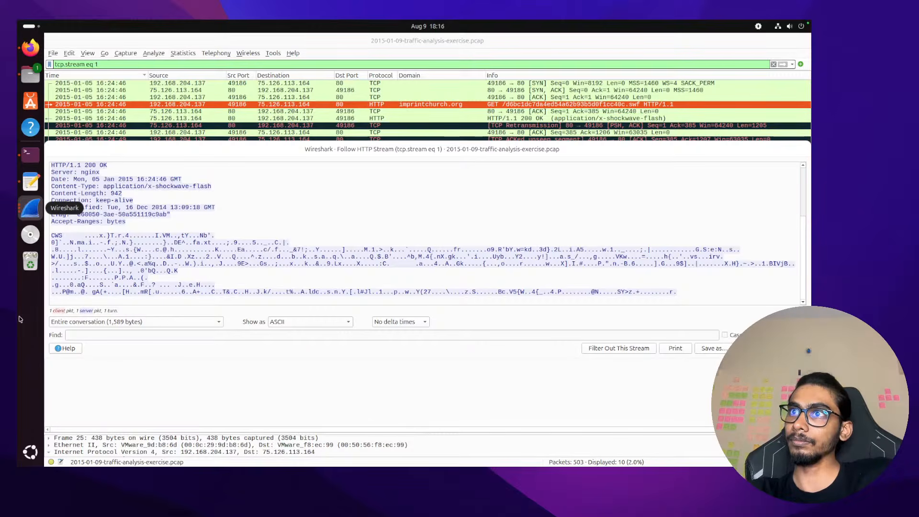
{"action": "left_click", "coordinate": [226, 273]}
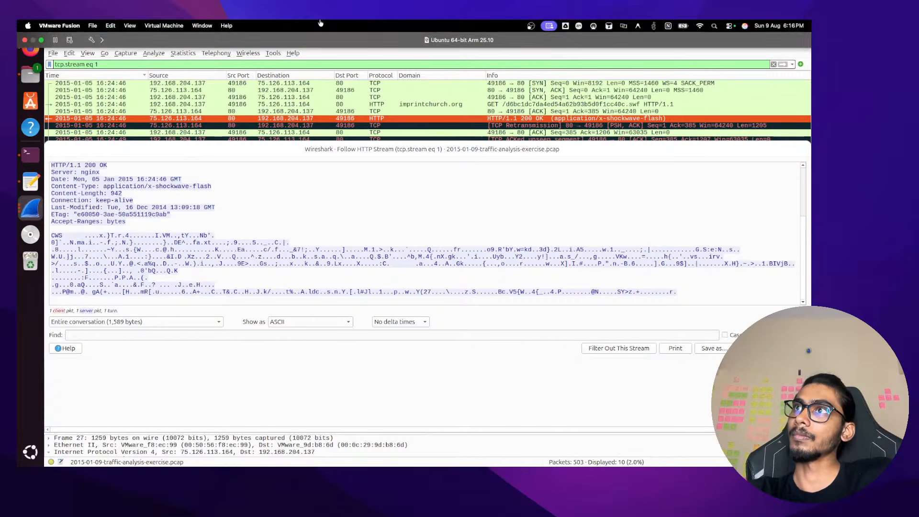
{"action": "key", "text": "ctrl+Right"}
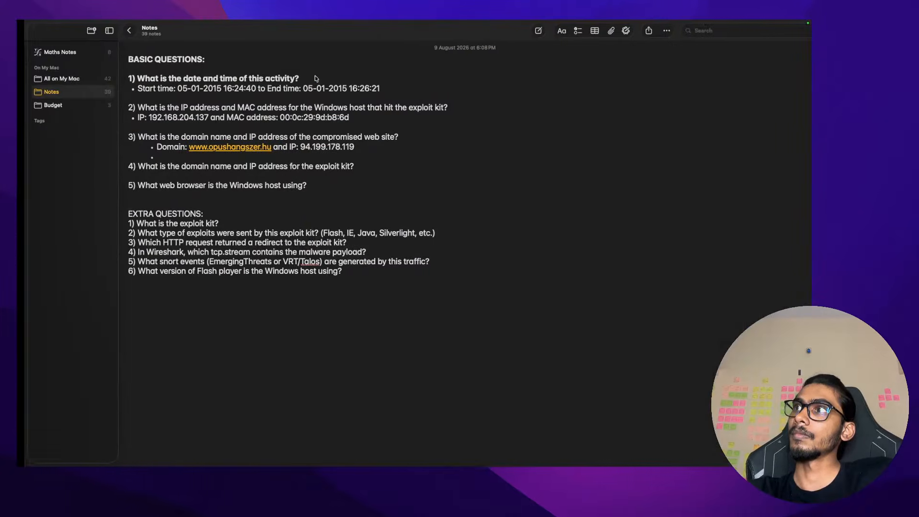
{"action": "key", "text": "ctrl+Left"}
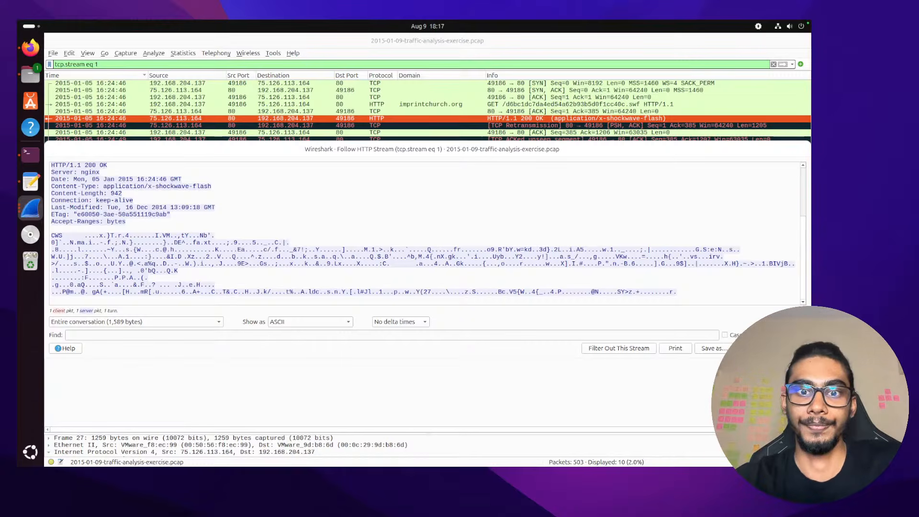
{"action": "key", "text": "ctrl+Left"}
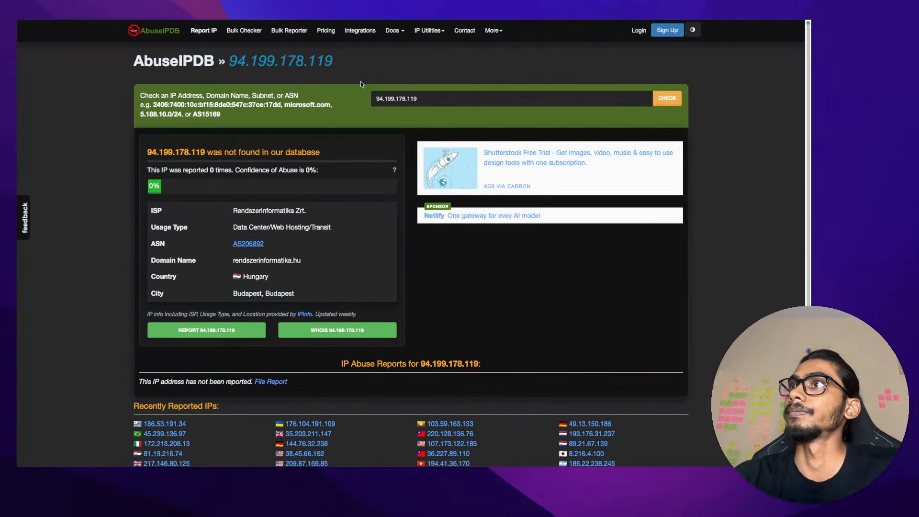
{"action": "mouse_move", "coordinate": [364, 20]}
{"action": "left_click", "coordinate": [731, 41]}
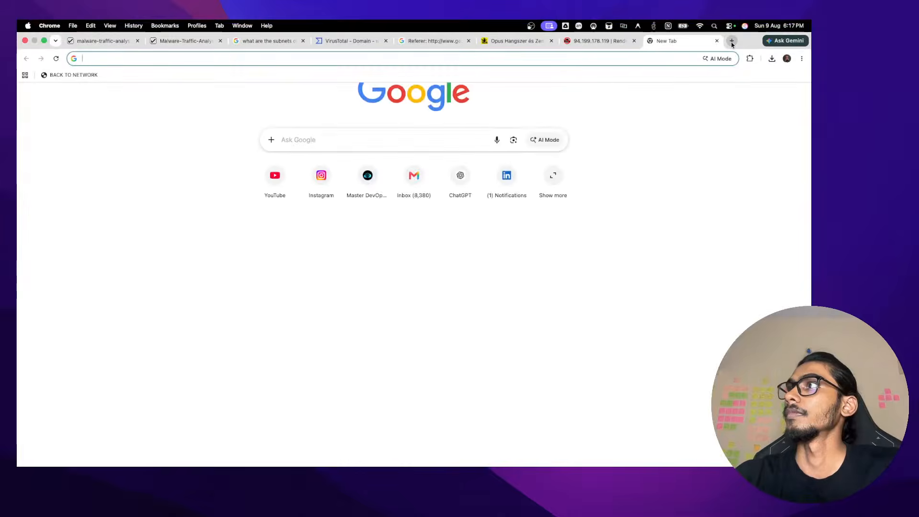
{"action": "type", "text": "gi"}
{"action": "key", "text": "BackSpace"}
{"action": "key", "text": "BackSpace"}
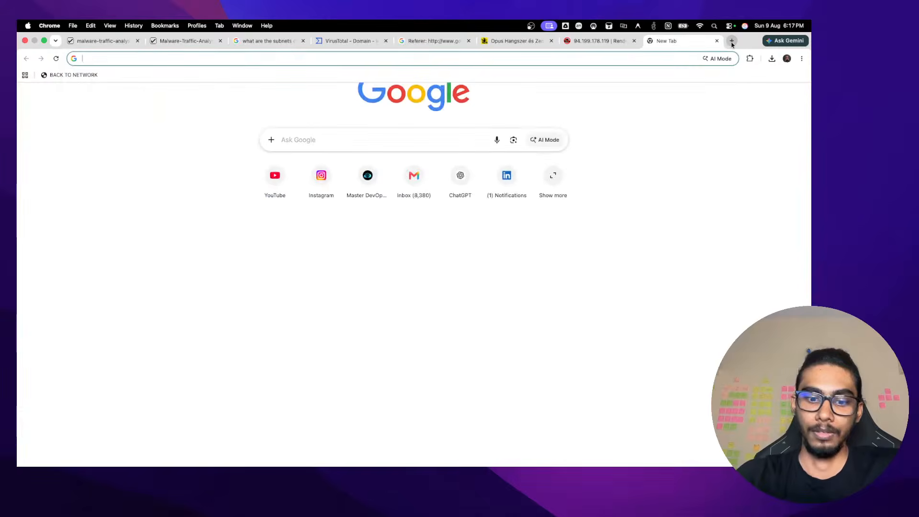
{"action": "type", "text": "how to see"}
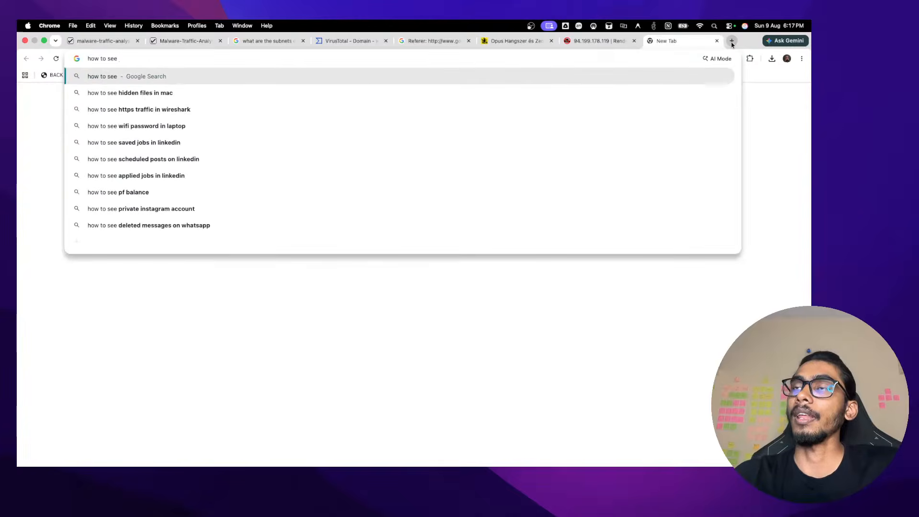
{"action": "key", "text": "ctrl+Right"}
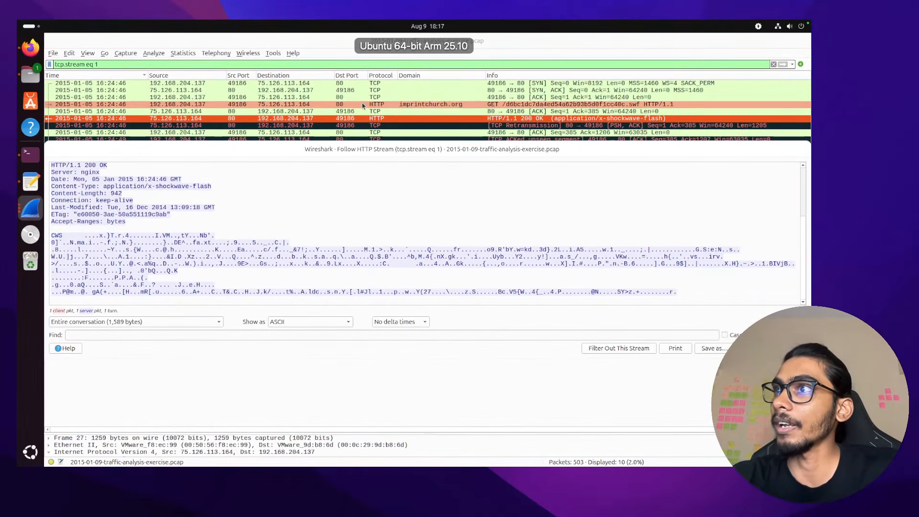
Select retransmission frame 28 and dismiss the Open Capture File chooser
{"action": "left_click", "coordinate": [337, 110]}
{"action": "left_click", "coordinate": [378, 126]}
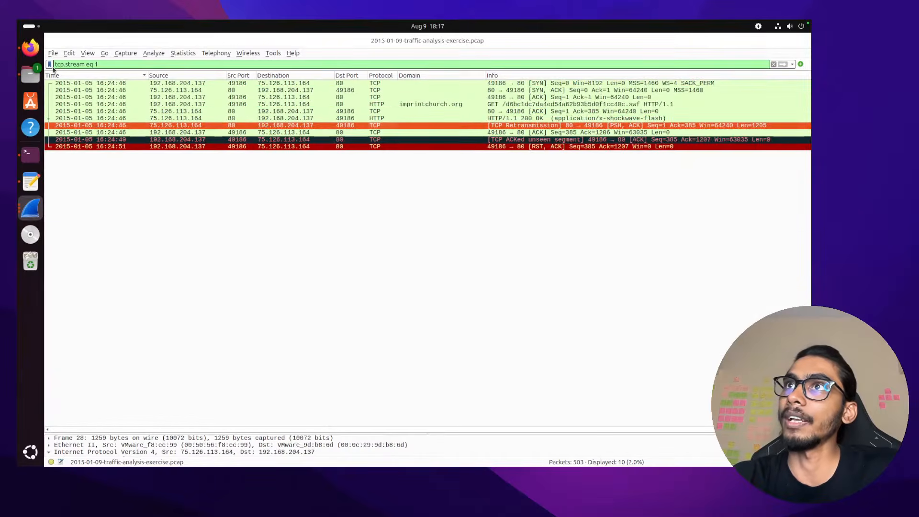
{"action": "key", "text": "ctrl+o"}
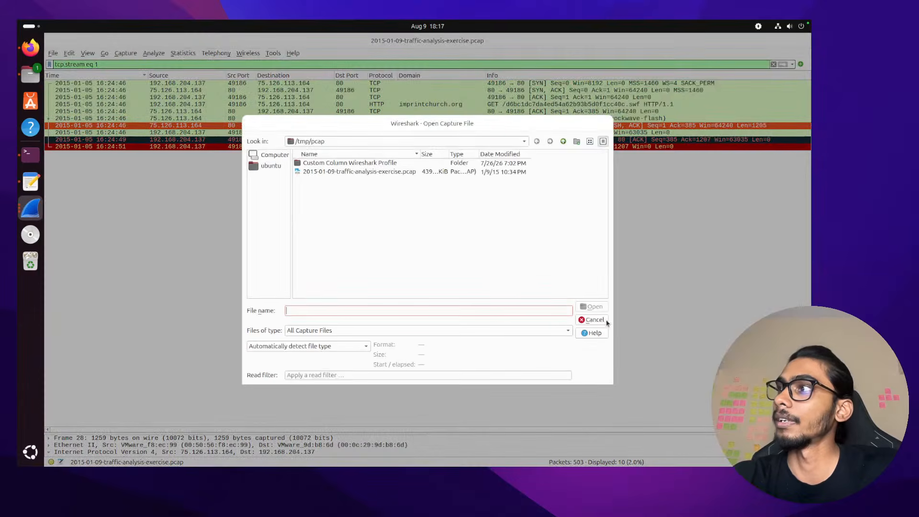
{"action": "left_click", "coordinate": [595, 320]}
Save packet 27's Flash object as d6bc1dc7da4ed54a62b93b5d0f1cc40c.swf in the pcap folder
{"action": "left_click", "coordinate": [53, 53]}
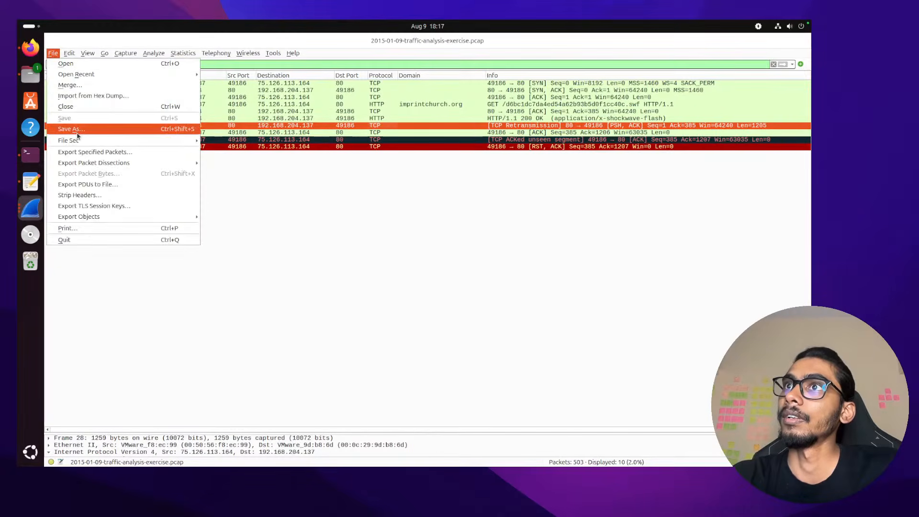
{"action": "mouse_move", "coordinate": [110, 220]}
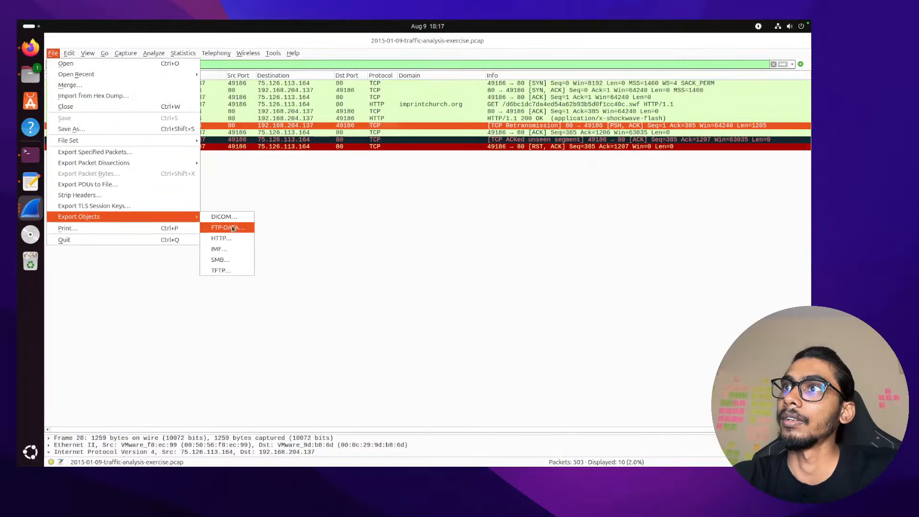
{"action": "left_click", "coordinate": [220, 238]}
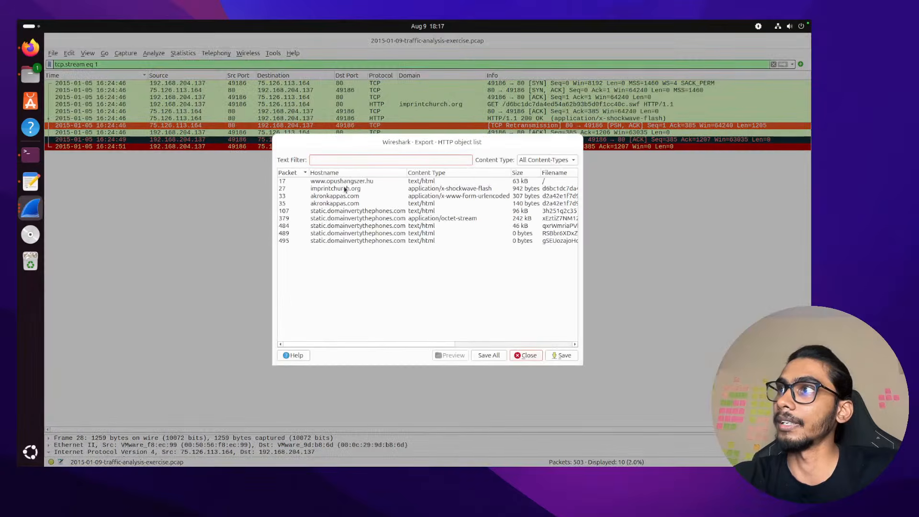
{"action": "left_click", "coordinate": [436, 189]}
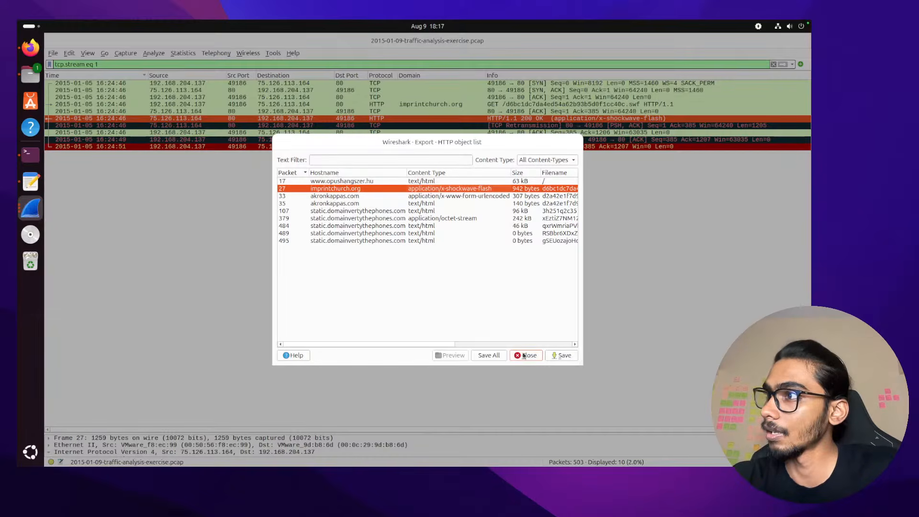
{"action": "left_click", "coordinate": [554, 358]}
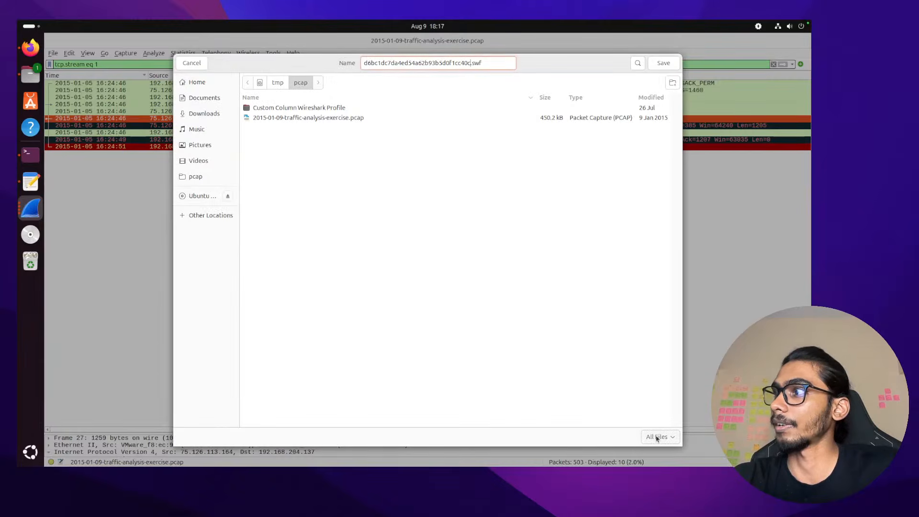
{"action": "left_click", "coordinate": [661, 64]}
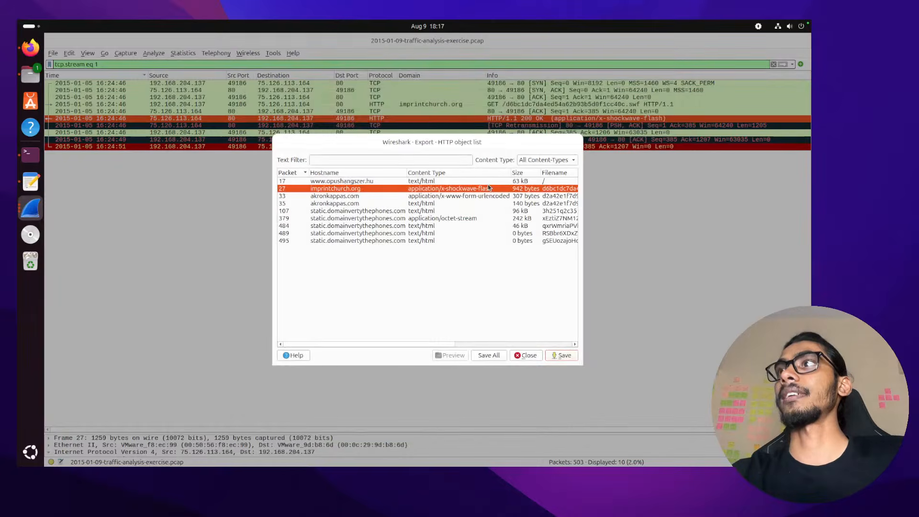
{"action": "key", "text": "ctrl+Right"}
{"action": "key", "text": "ctrl+Left"}
{"action": "key", "text": "ctrl+Left"}
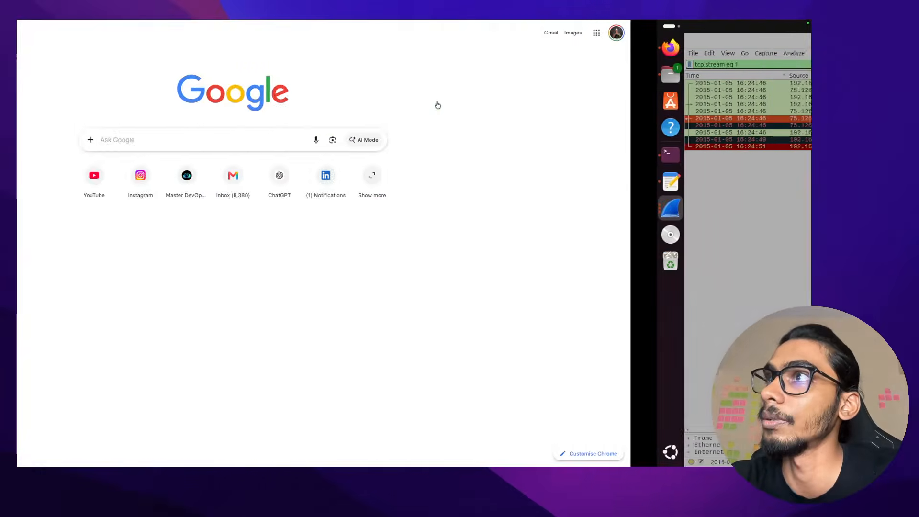
Search Google for 'how to see http stream of a flash file in tshark'
{"action": "mouse_move", "coordinate": [247, 50]}
{"action": "key", "text": "super+a"}
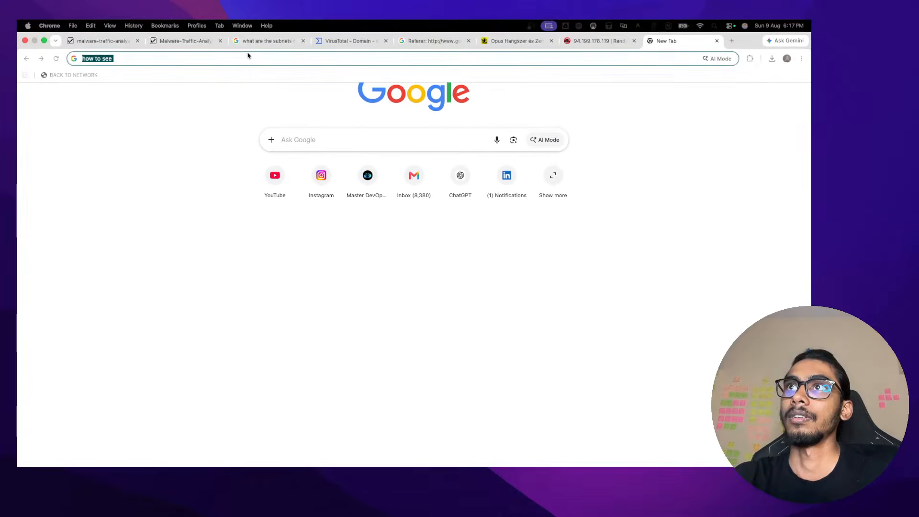
{"action": "key", "text": "Right"}
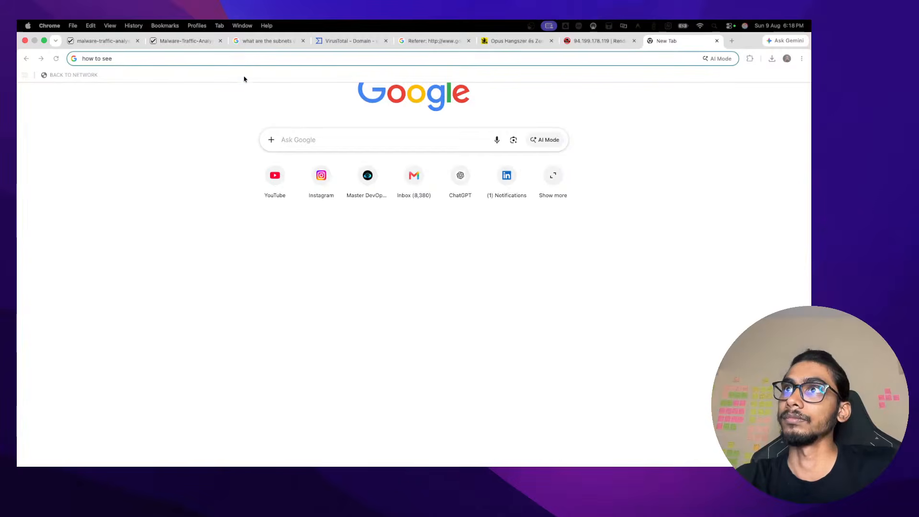
{"action": "key", "text": "super+a"}
{"action": "key", "text": "BackSpace"}
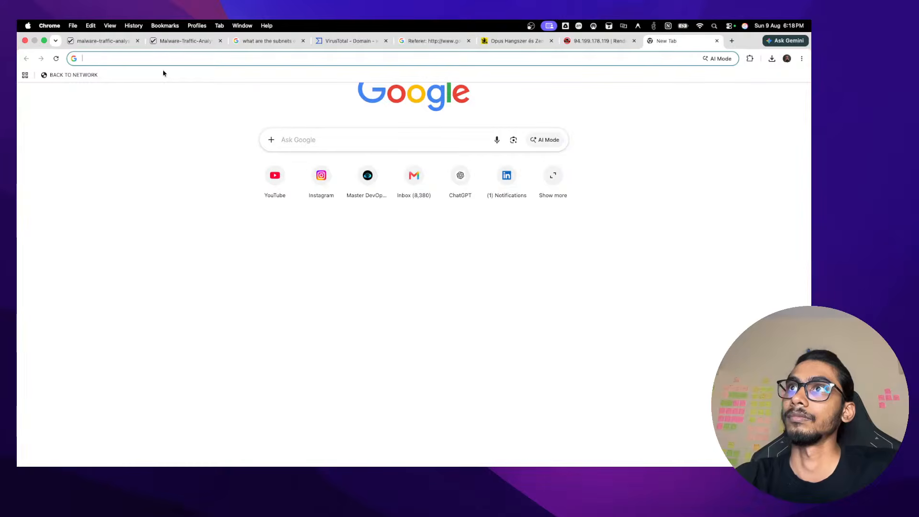
{"action": "type", "text": "how to see ehttp"}
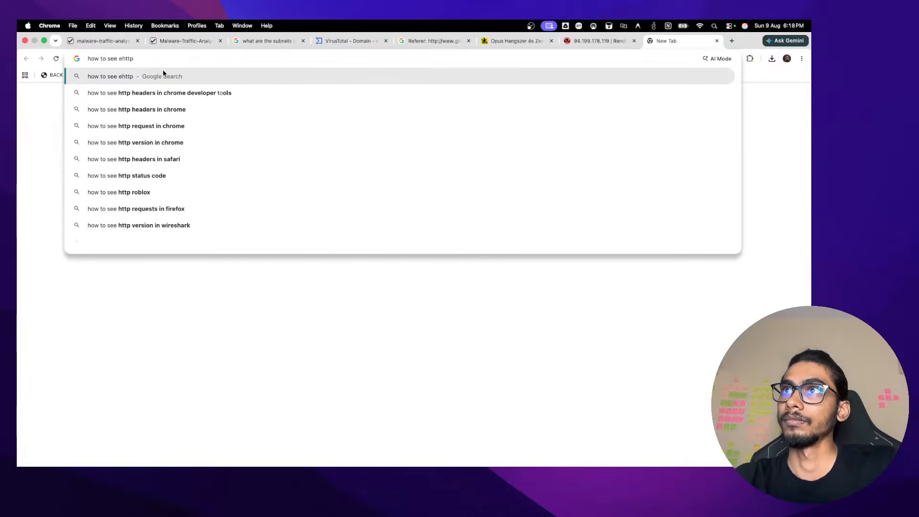
{"action": "key", "text": "BackSpace"}
{"action": "key", "text": "BackSpace"}
{"action": "key", "text": "BackSpace"}
{"action": "key", "text": "BackSpace"}
{"action": "key", "text": "BackSpace"}
{"action": "key", "text": "BackSpace"}
{"action": "type", "text": "http "}
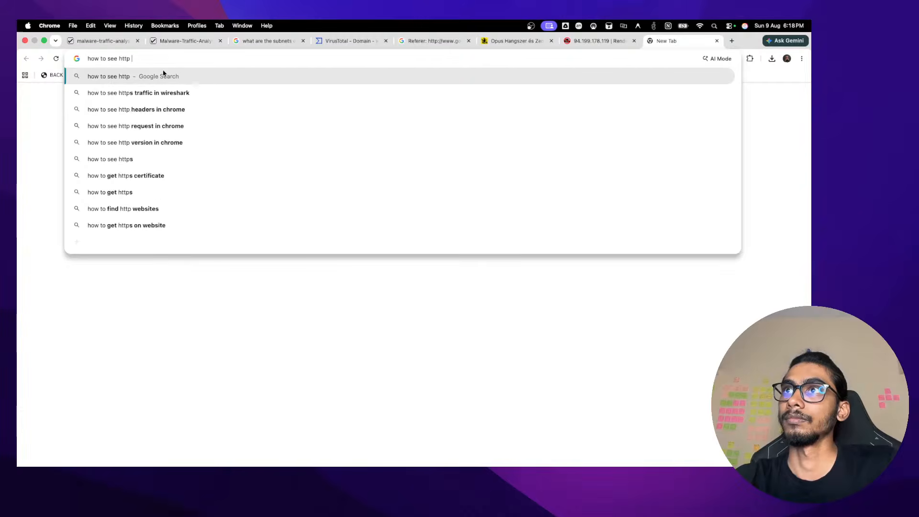
{"action": "type", "text": "stream "}
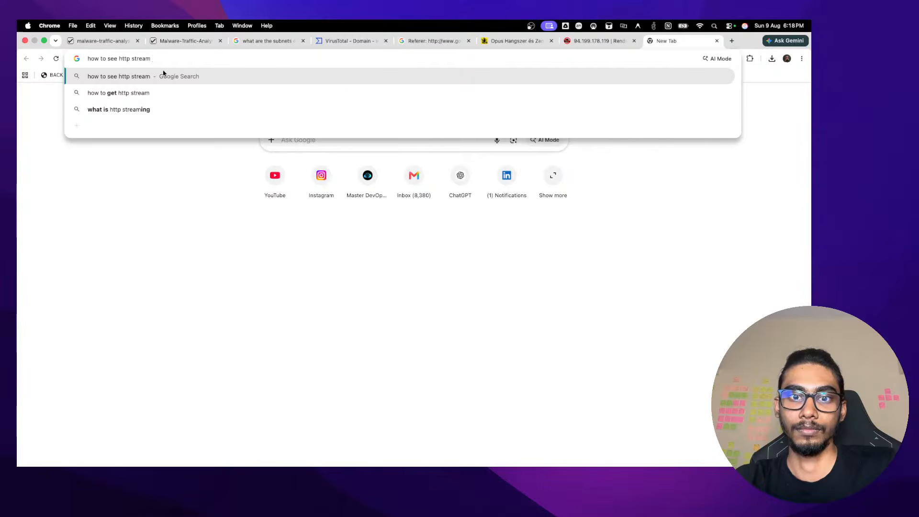
{"action": "type", "text": "o"}
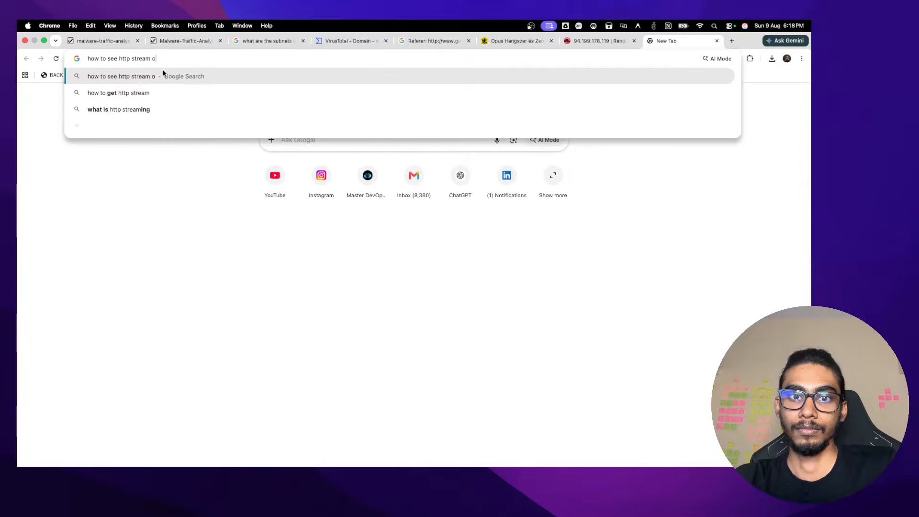
{"action": "type", "text": "f a flash "}
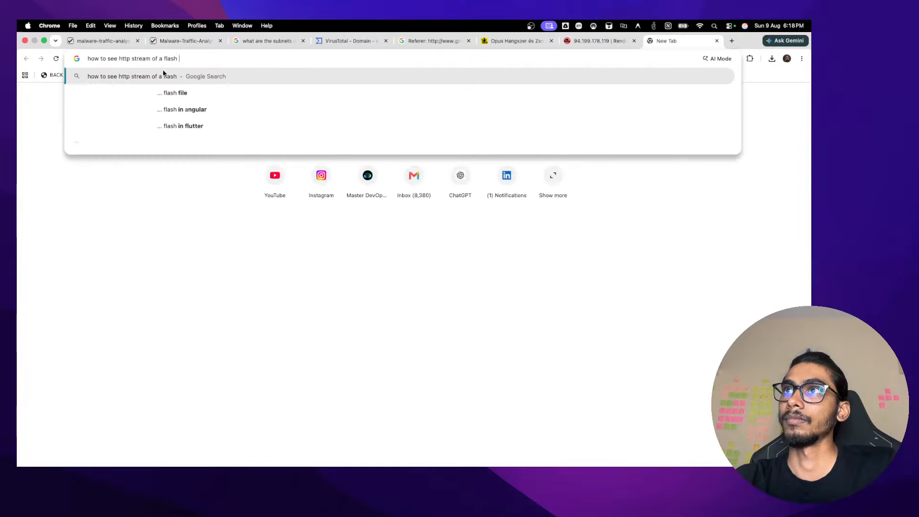
{"action": "type", "text": "file in "}
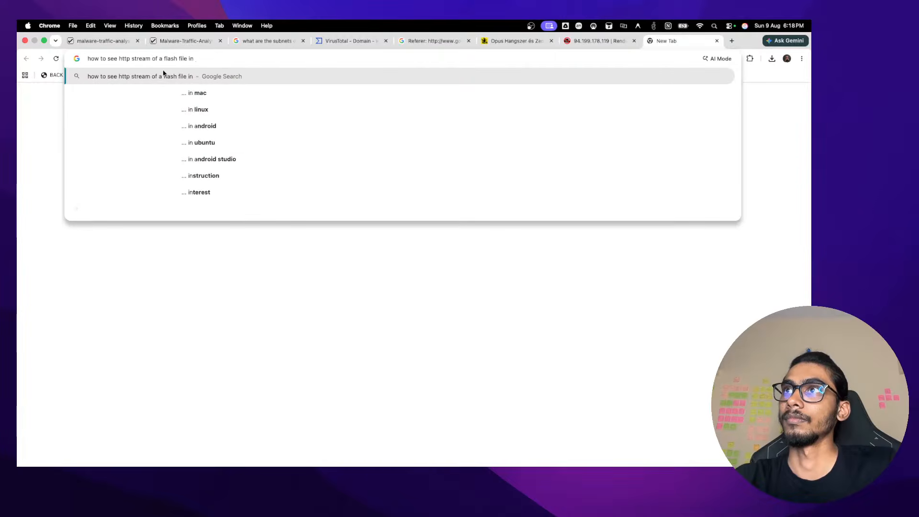
{"action": "type", "text": "tshark"}
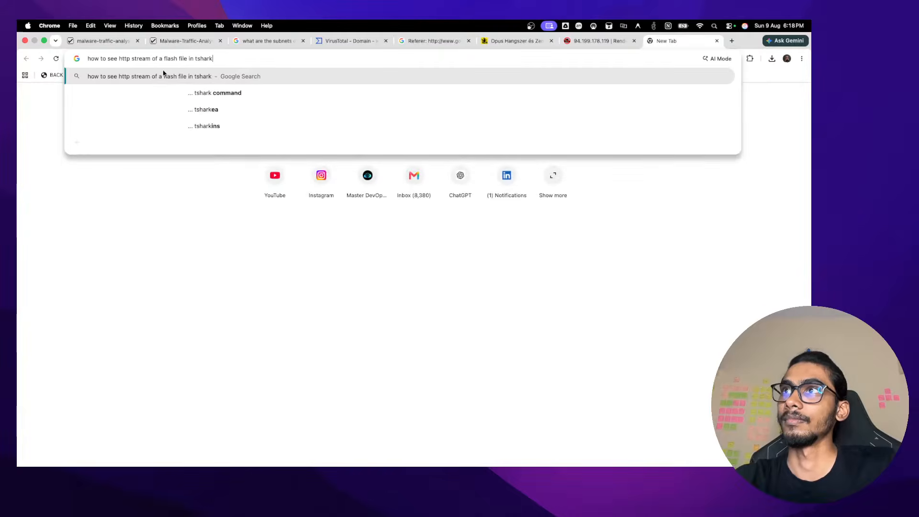
{"action": "key", "text": "Return"}
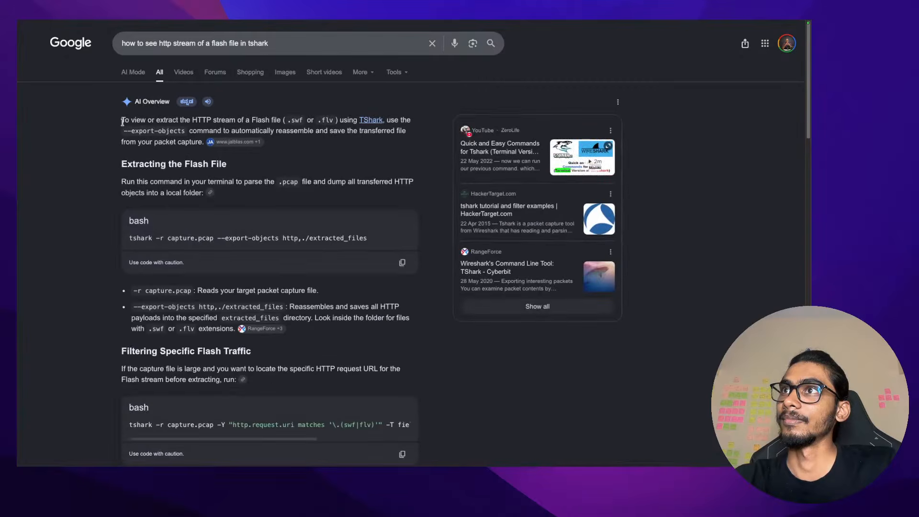
Highlight the .swf mention in the AI Overview of the results
{"action": "left_click_drag", "start_coordinate": [122, 120], "coordinate": [237, 123]}
{"action": "left_click", "coordinate": [238, 123]}
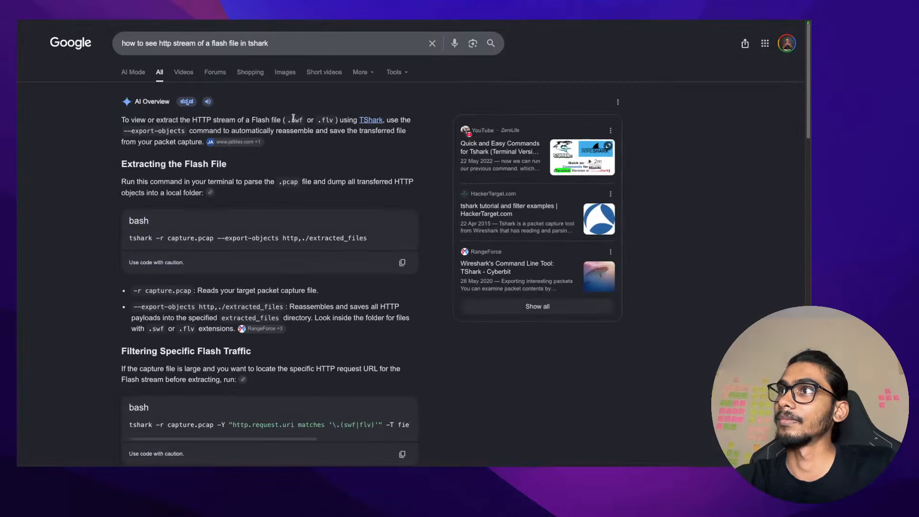
{"action": "left_click_drag", "start_coordinate": [293, 118], "coordinate": [315, 120]}
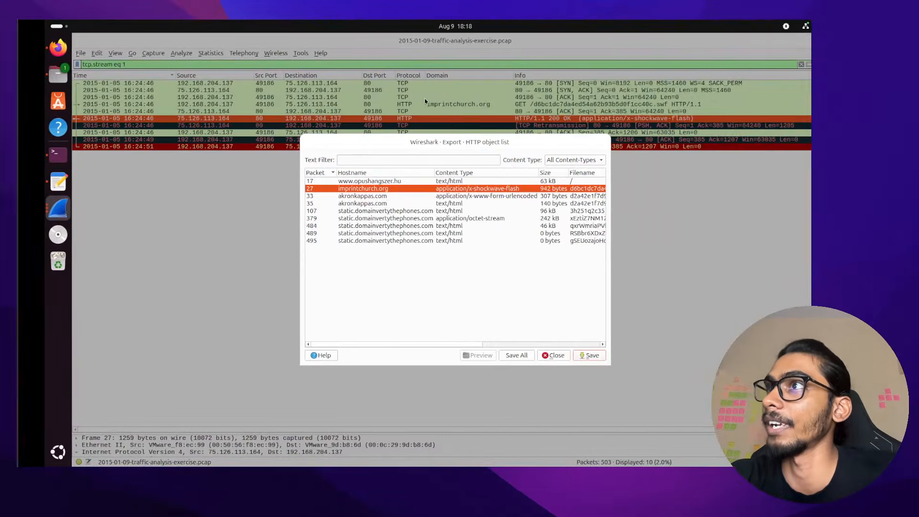
Clear the Ubuntu terminal and list the files in /tmp/pcap
{"action": "scroll", "coordinate": [425, 101], "scroll_direction": "right", "scroll_amount": 5}
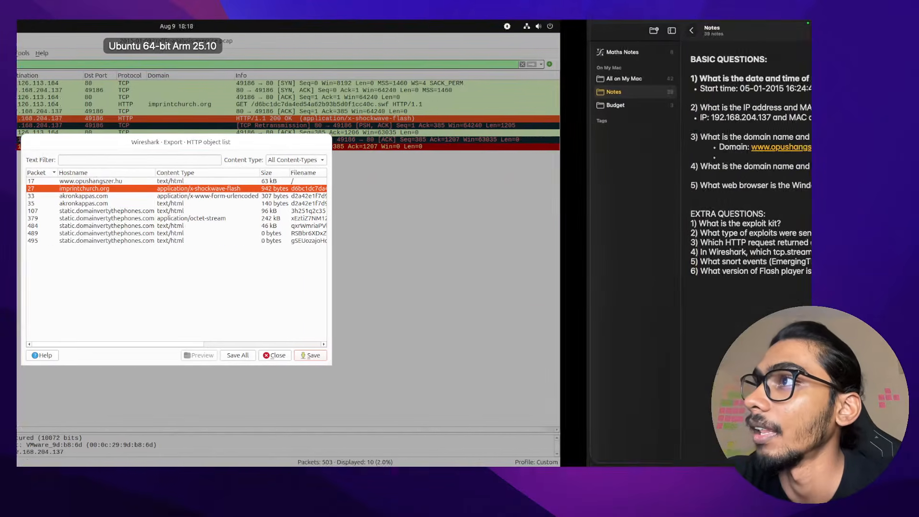
{"action": "scroll", "coordinate": [414, 243], "scroll_direction": "right", "scroll_amount": 5}
{"action": "scroll", "coordinate": [413, 243], "scroll_direction": "left", "scroll_amount": 10}
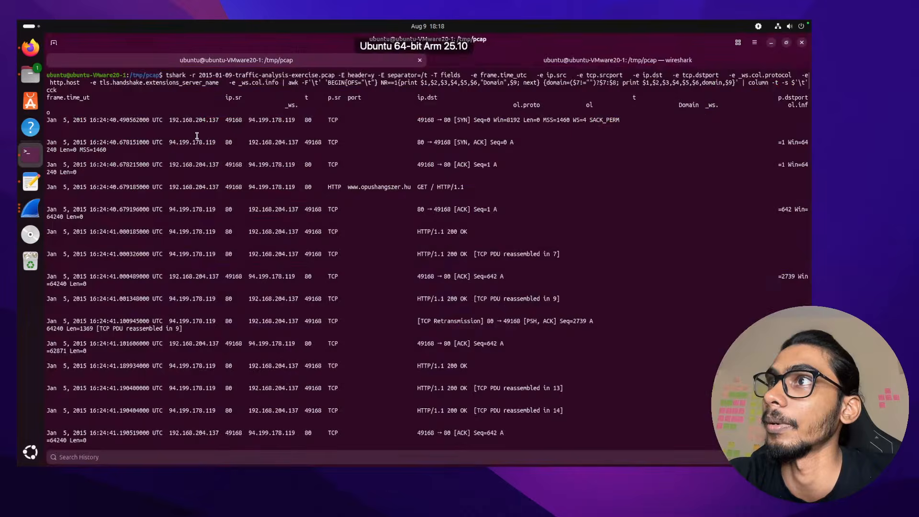
{"action": "type", "text": "ck"}
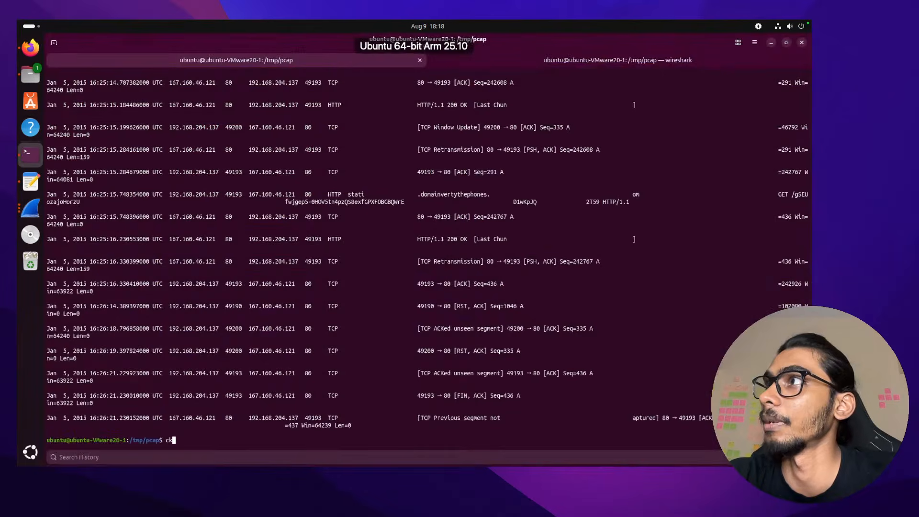
{"action": "type", "text": "e"}
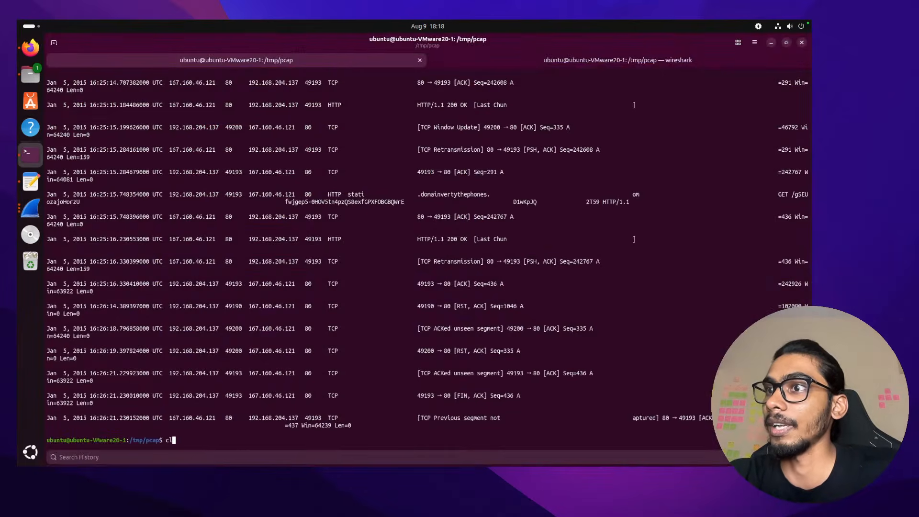
{"action": "type", "text": "ear"}
{"action": "key", "text": "Return"}
{"action": "type", "text": "ls"}
{"action": "key", "text": "Return"}
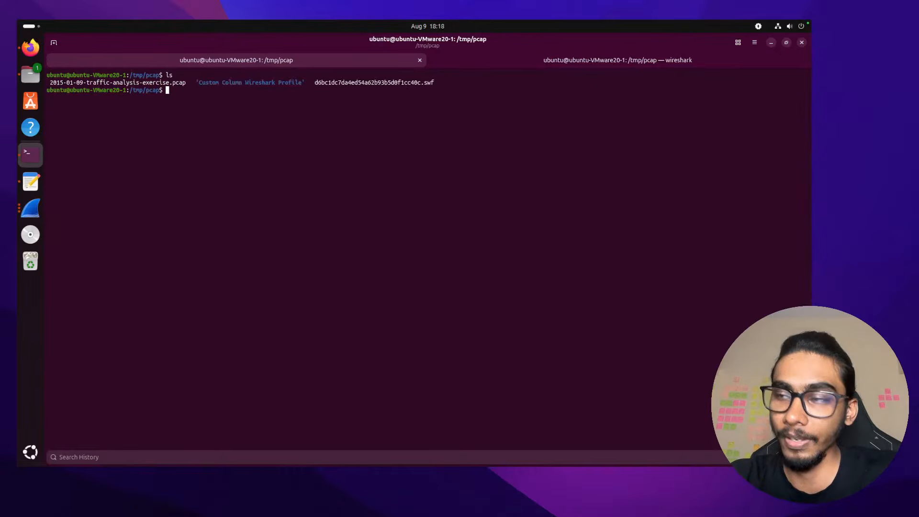
Confirm the exported .swf filename in the listing, then return to Chrome
{"action": "key", "text": "ctrl+minus"}
{"action": "key", "text": "ctrl+minus"}
{"action": "key", "text": "ctrl+plus"}
{"action": "key", "text": "ctrl+plus"}
{"action": "key", "text": "ctrl+plus"}
{"action": "key", "text": "ctrl+plus"}
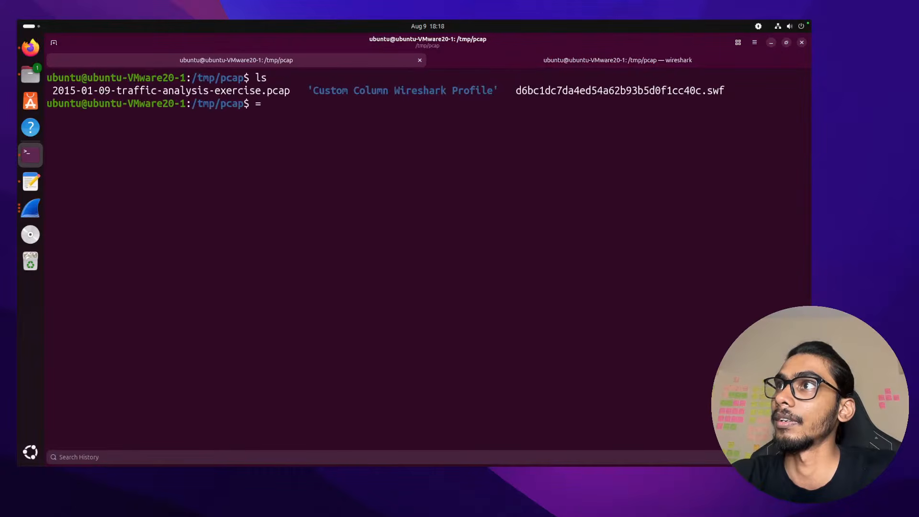
{"action": "double_click", "coordinate": [713, 91]}
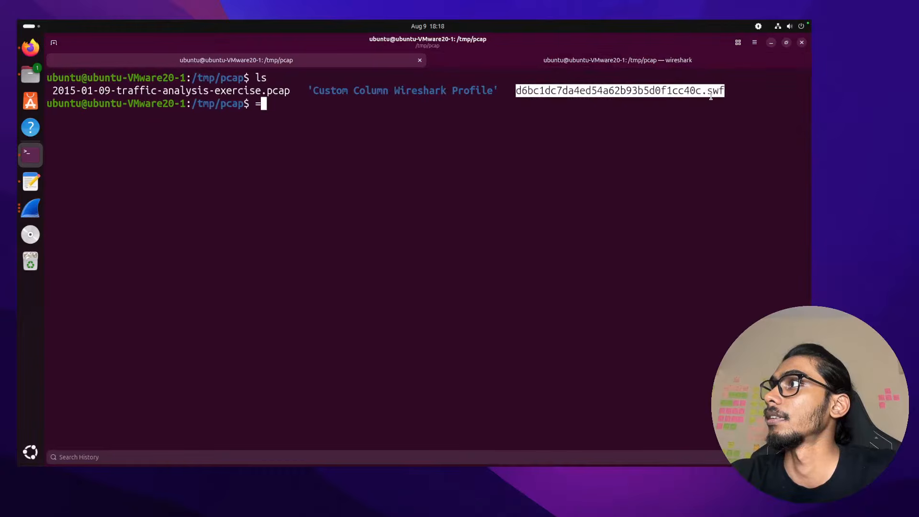
{"action": "left_click", "coordinate": [711, 90]}
{"action": "key", "text": "ctrl+Left"}
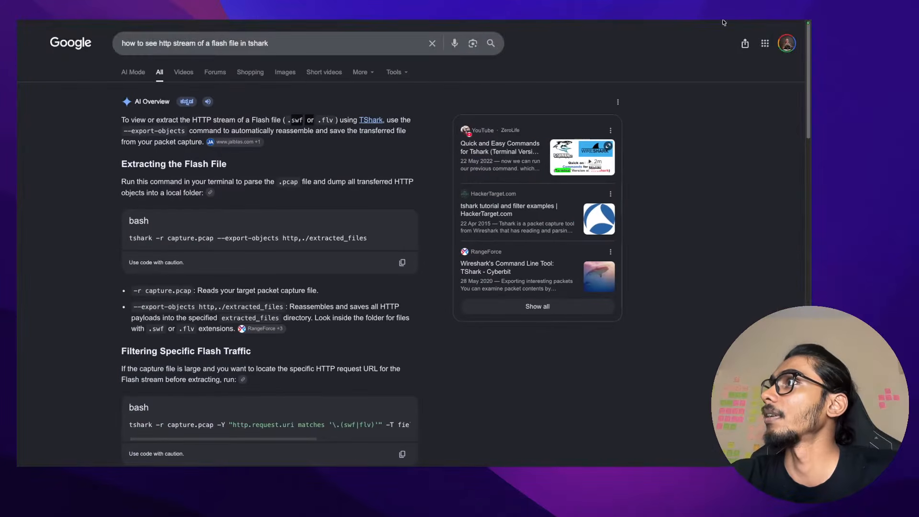
Search Google for '.swf file' in a new tab
{"action": "mouse_move", "coordinate": [725, 23]}
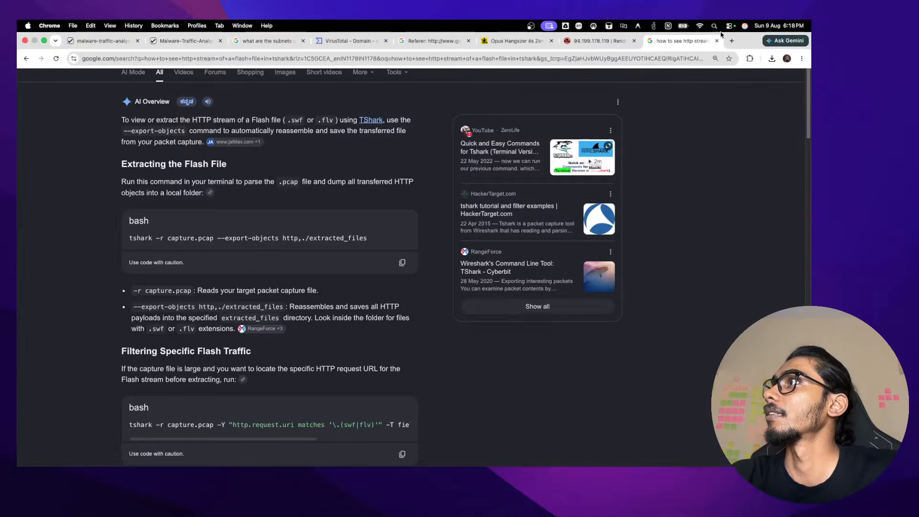
{"action": "left_click", "coordinate": [731, 41]}
{"action": "type", "text": ".ss"}
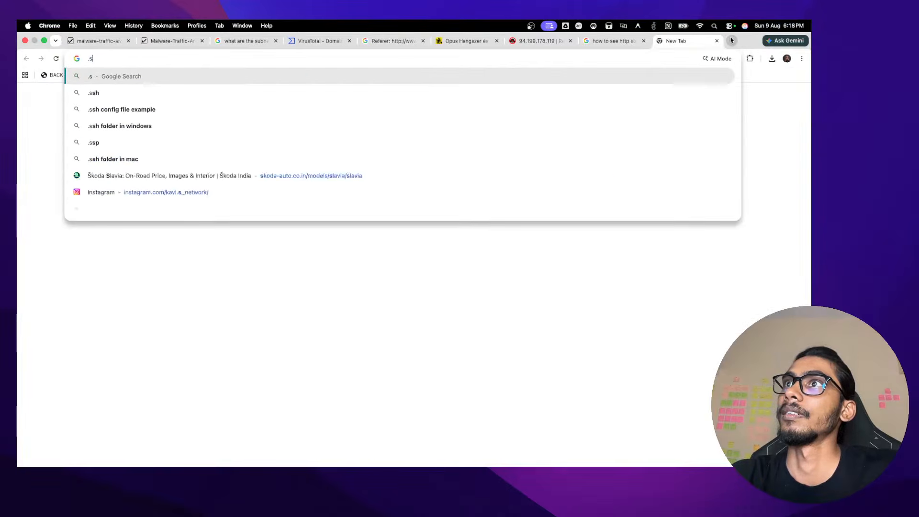
{"action": "key", "text": "BackSpace"}
{"action": "type", "text": "wf fi"}
{"action": "key", "text": "BackSpace"}
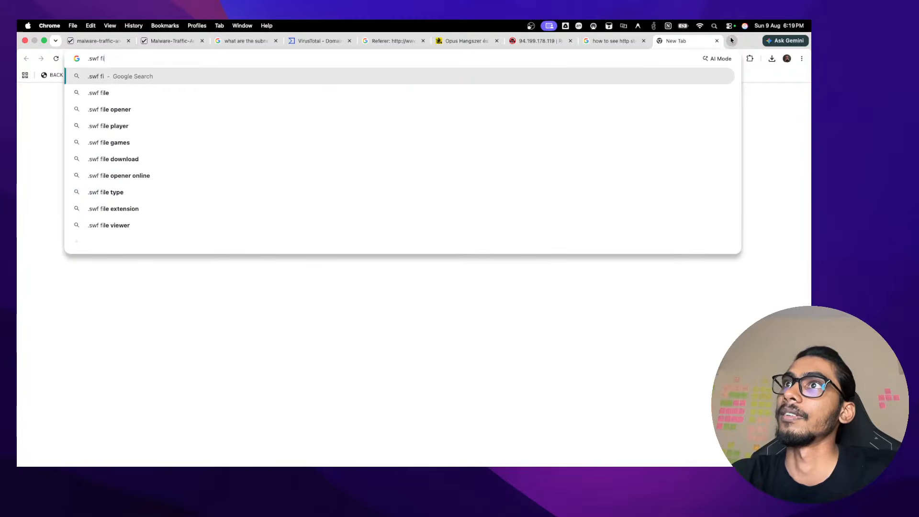
{"action": "type", "text": "le"}
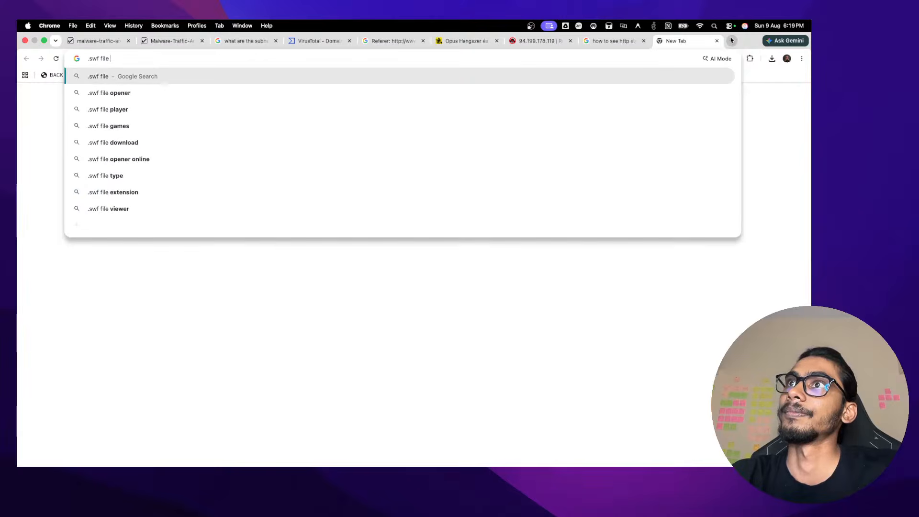
{"action": "key", "text": "Return"}
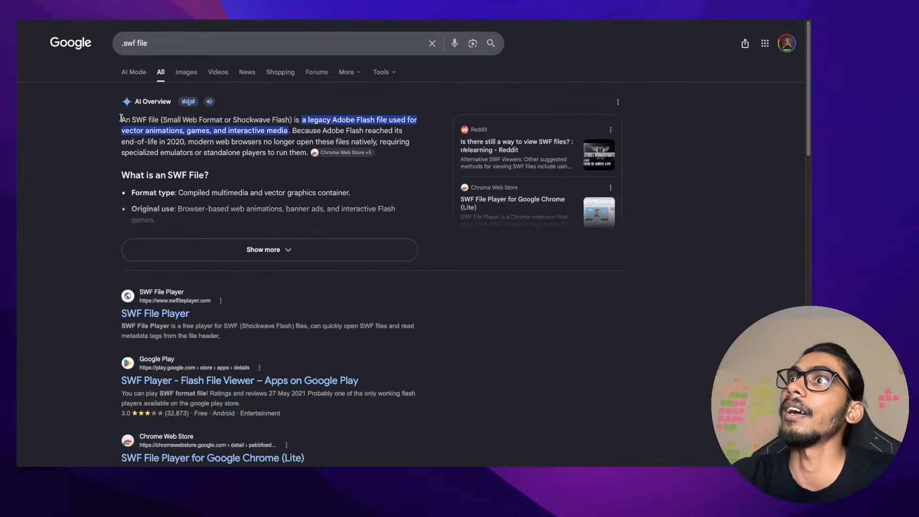
Read the AI Overview describing SWF as a legacy Adobe Flash format
{"action": "left_click_drag", "start_coordinate": [121, 118], "coordinate": [174, 121]}
{"action": "left_click", "coordinate": [173, 122]}
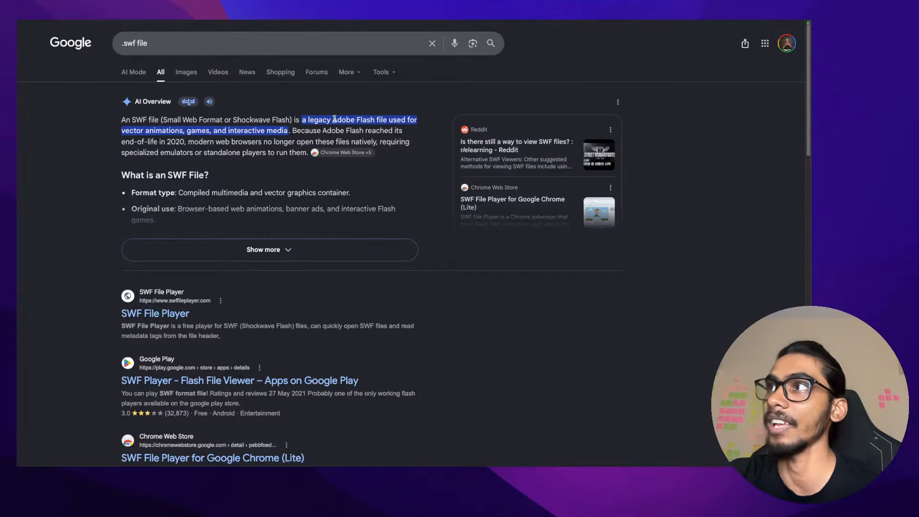
{"action": "left_click_drag", "start_coordinate": [334, 119], "coordinate": [175, 153]}
{"action": "left_click", "coordinate": [175, 152]}
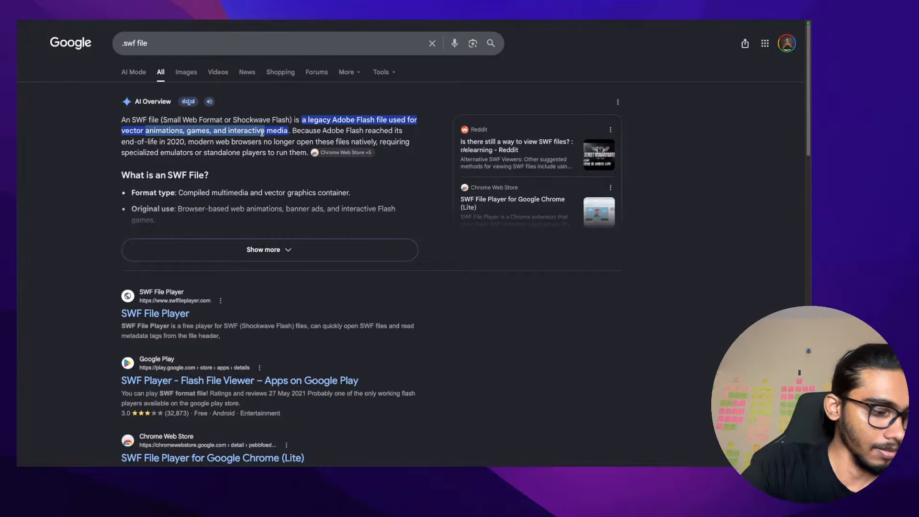
{"action": "mouse_move", "coordinate": [295, 22]}
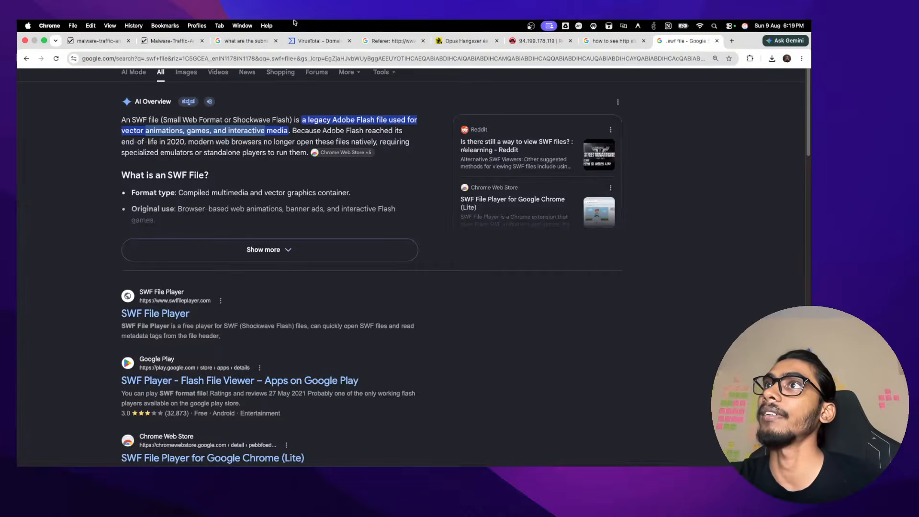
Revisit the 2015-01-09 exercise page and check the exported .swf filename in the VM terminal
{"action": "left_click", "coordinate": [115, 42]}
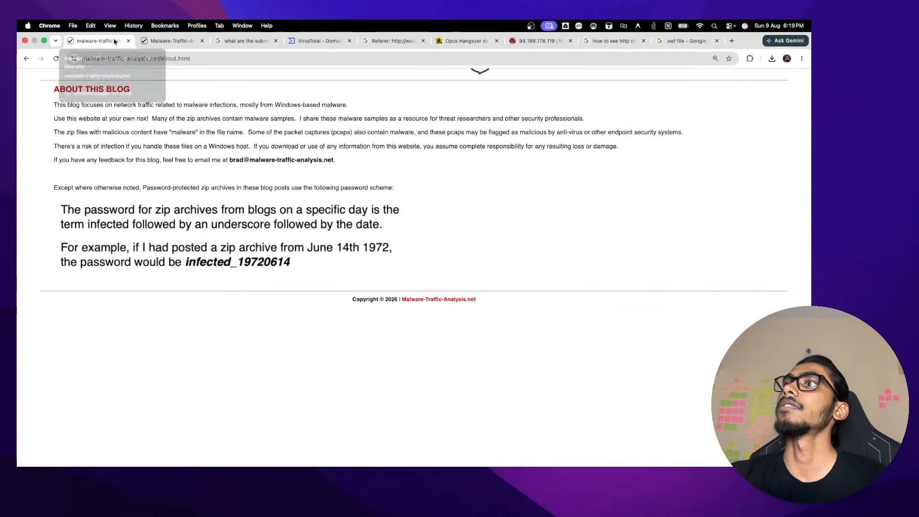
{"action": "left_click", "coordinate": [165, 42]}
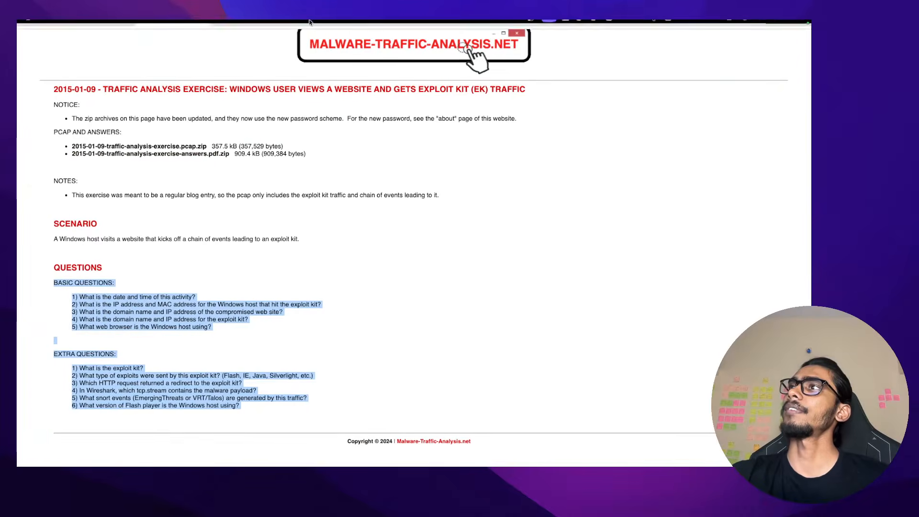
{"action": "key", "text": "ctrl+Left"}
{"action": "key", "text": "ctrl+Right"}
{"action": "key", "text": "ctrl+Right"}
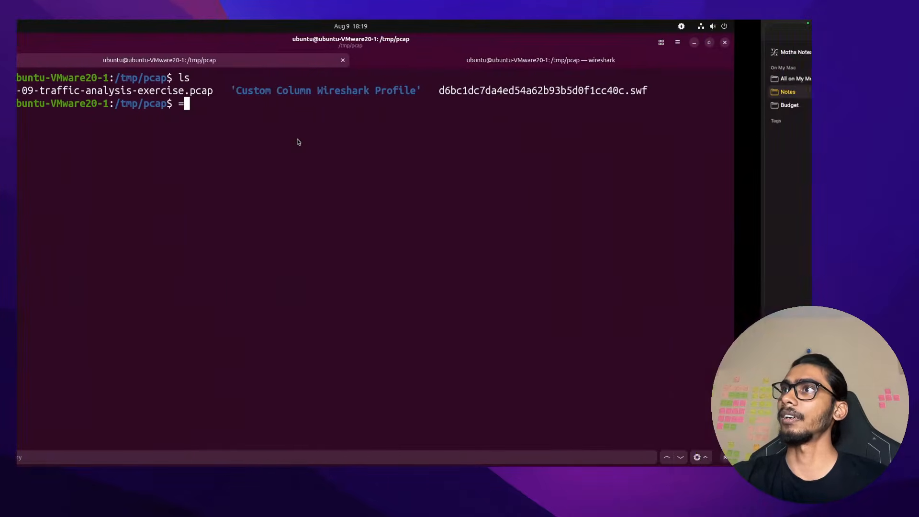
{"action": "double_click", "coordinate": [558, 90]}
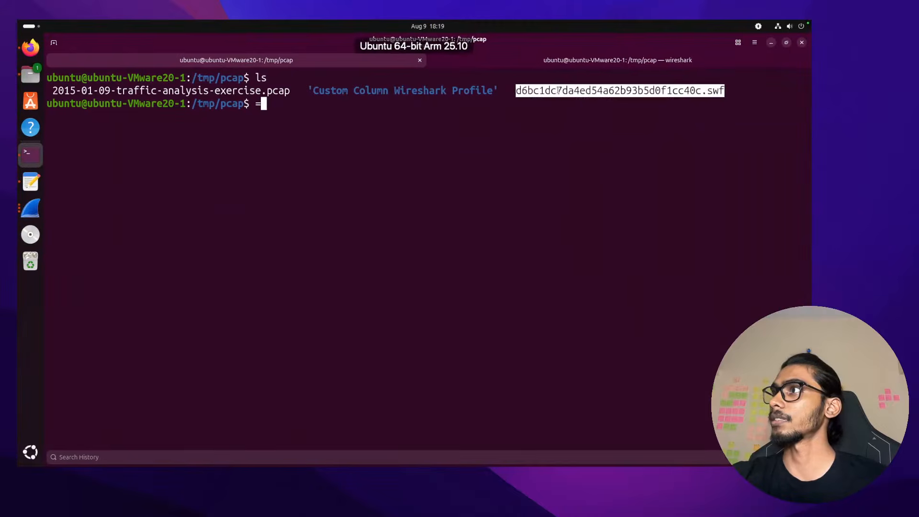
{"action": "left_click_drag", "start_coordinate": [724, 90], "coordinate": [503, 87]}
{"action": "left_click", "coordinate": [503, 87]}
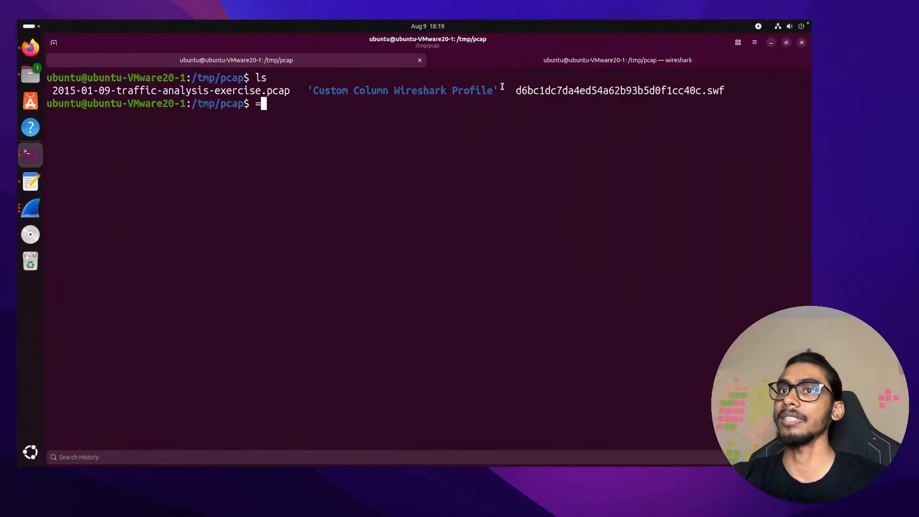
Return to Chrome's tshark Flash-stream search results tab
{"action": "key", "text": "ctrl+Left"}
{"action": "key", "text": "ctrl+Left"}
{"action": "key", "text": "ctrl+Right"}
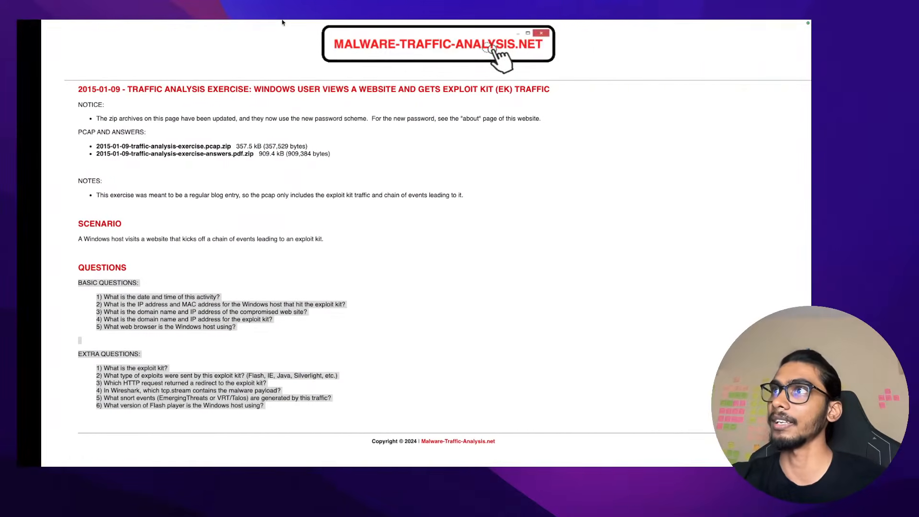
{"action": "mouse_move", "coordinate": [312, 23]}
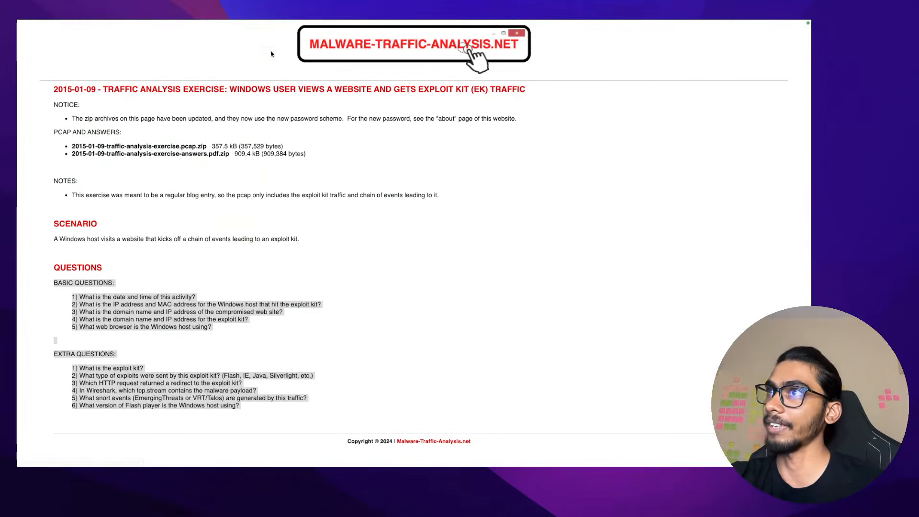
{"action": "left_click", "coordinate": [267, 25]}
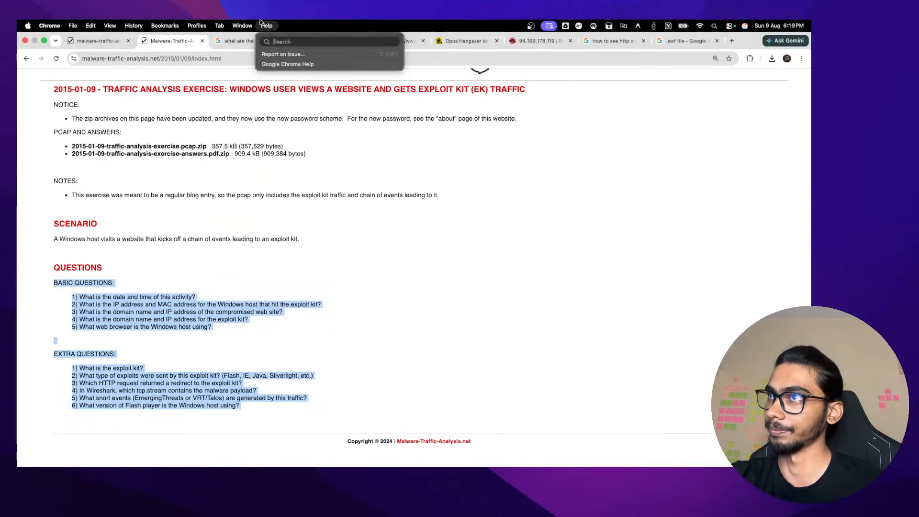
{"action": "left_click", "coordinate": [682, 34]}
{"action": "left_click", "coordinate": [606, 41]}
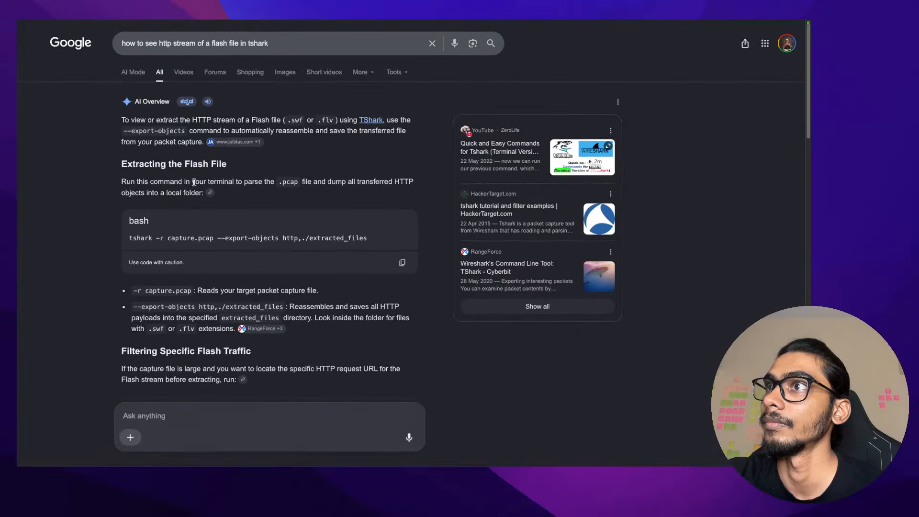
Read the AI answer's terminal instructions for locating the Flash HTTP request, then go to the Ubuntu terminal
{"action": "left_click_drag", "start_coordinate": [184, 180], "coordinate": [82, 191]}
{"action": "left_click", "coordinate": [241, 192]}
{"action": "left_click", "coordinate": [83, 192]}
{"action": "scroll", "coordinate": [83, 192], "scroll_direction": "down", "scroll_amount": 5}
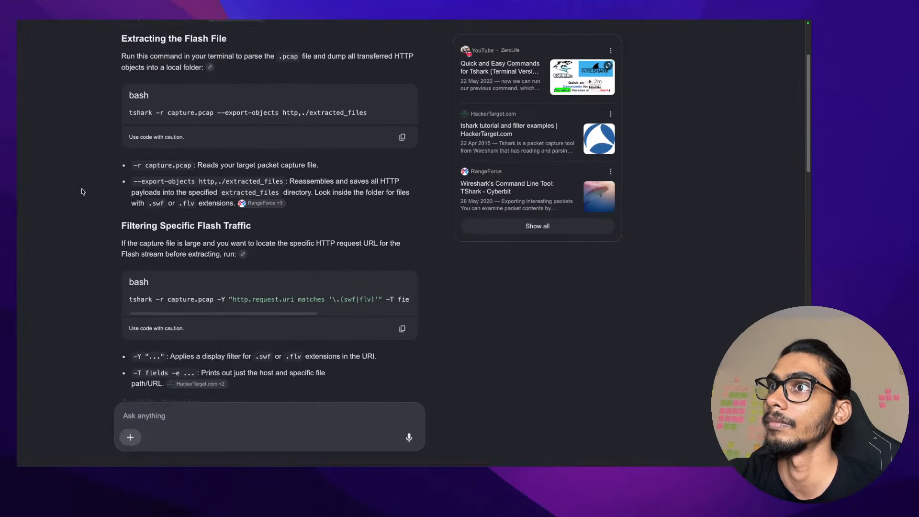
{"action": "left_click_drag", "start_coordinate": [217, 247], "coordinate": [167, 258]}
{"action": "left_click_drag", "start_coordinate": [123, 177], "coordinate": [401, 188]}
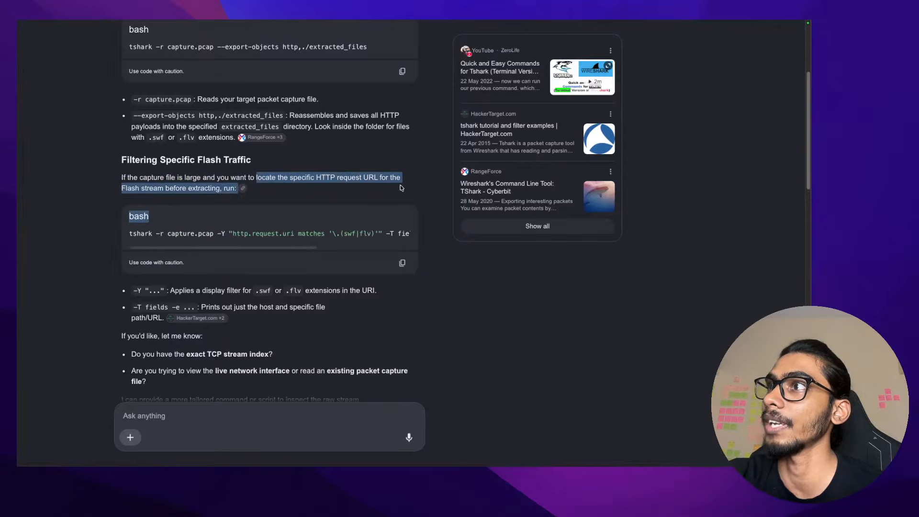
{"action": "left_click", "coordinate": [401, 187]}
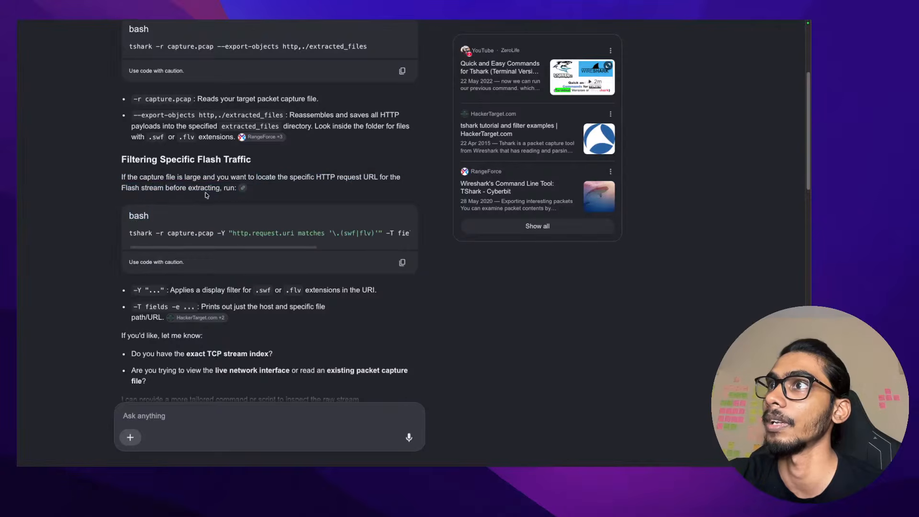
{"action": "scroll", "coordinate": [201, 206], "scroll_direction": "down", "scroll_amount": 1}
{"action": "left_click_drag", "start_coordinate": [196, 231], "coordinate": [415, 220]}
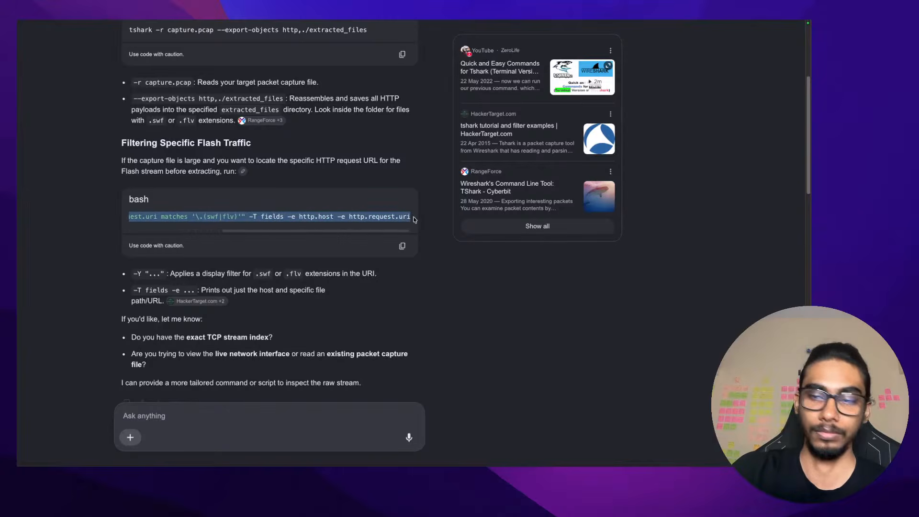
{"action": "key", "text": "ctrl+Right"}
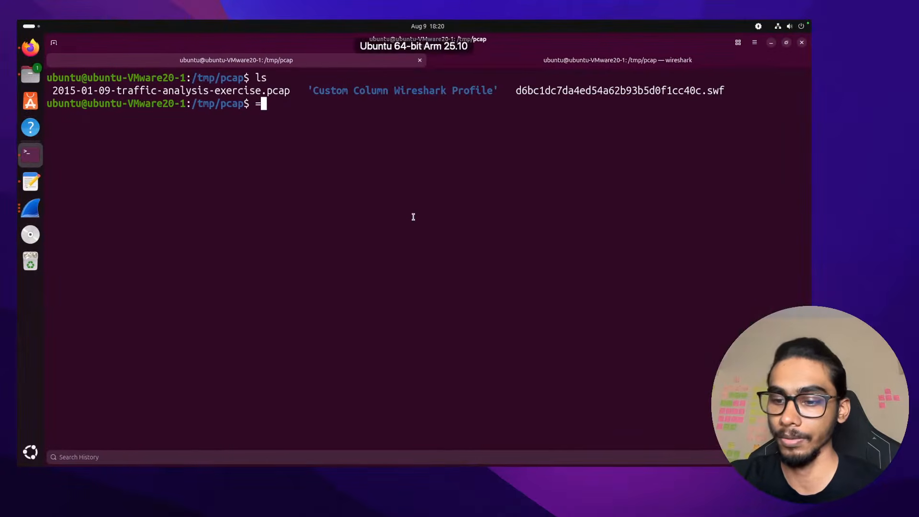
Shrink the terminal text and discard the half-typed tshark command at the prompt
{"action": "key", "text": "BackSpace"}
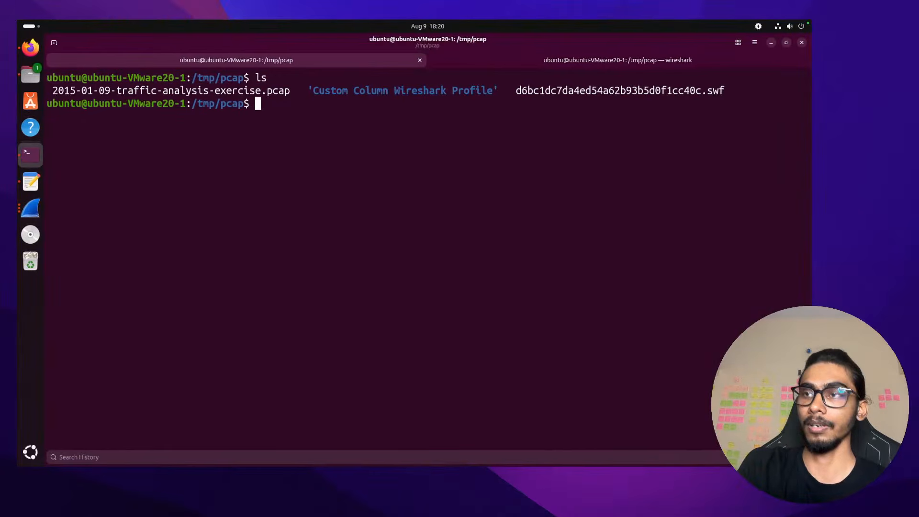
{"action": "key", "text": "ctrl+minus"}
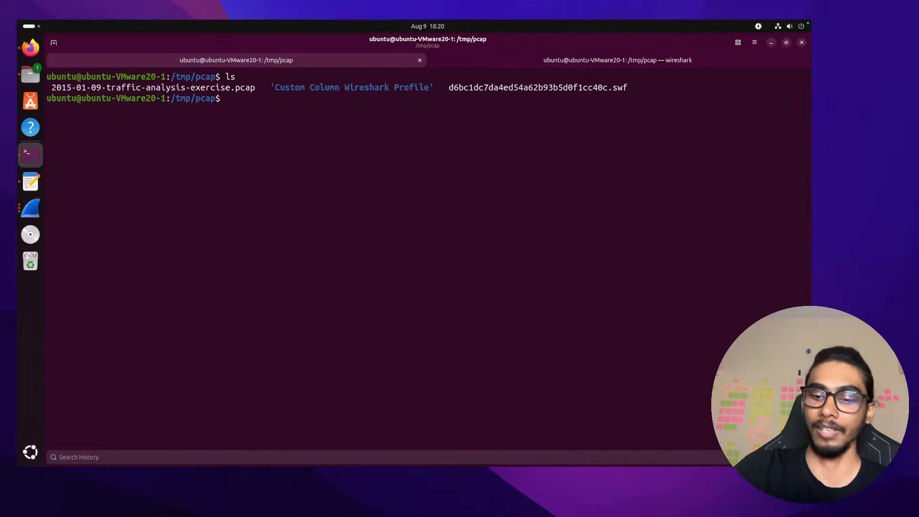
{"action": "type", "text": "tshark -r 2015-01-09-traffic-analysis-exercise.pcap -E header=y -E separator=/t -T fields   -e frame.time_utc   -e ip.src   -e tcp.srcport   -e ip.dst   -e tcp.dstport   -e _ws.col.protocol   -e http.host   -e tls.handshake.extensions_server_name   -e _ws.col.info | awk -F'\t' 'BEGIN{OFS=\"\t\"} NR==1{print $1,$2,$3,$4,$5,$6,\"Domain\",$9; next} {domain=($7!=\"\")?$7:$8; print $1,$2,$3,$4,$5,$6,domain,$9}' | column -t -s $'\t'cck"}
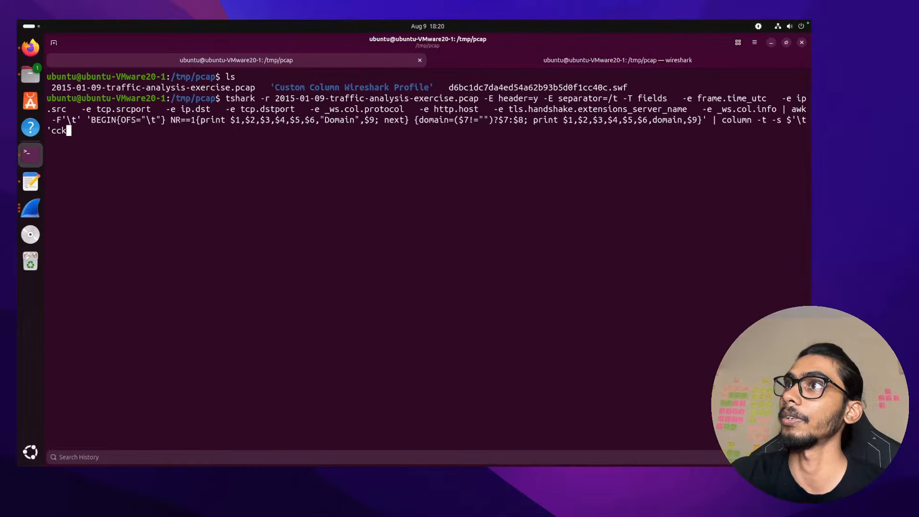
{"action": "key", "text": "ctrl+u"}
{"action": "type", "text": "clear"}
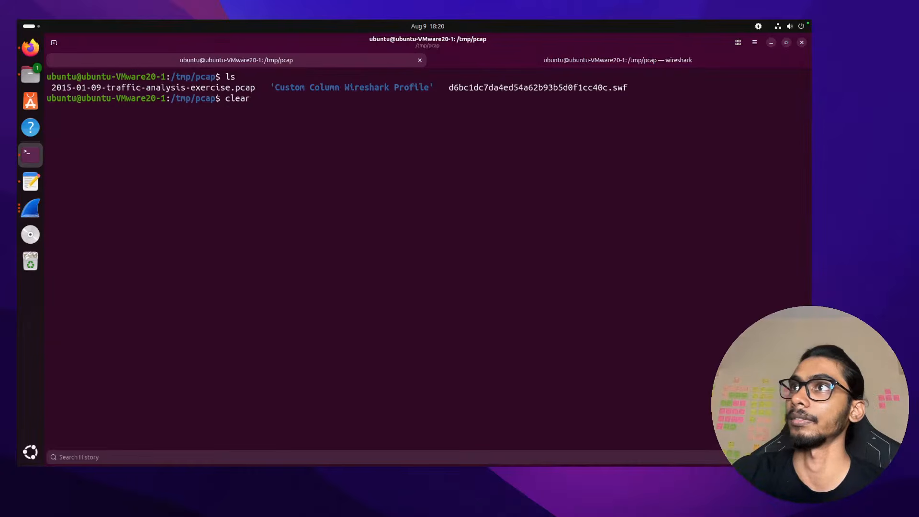
{"action": "key", "text": "BackSpace"}
{"action": "key", "text": "BackSpace"}
{"action": "key", "text": "BackSpace"}
{"action": "key", "text": "BackSpace"}
{"action": "key", "text": "BackSpace"}
Run tshark -r on 2015-01-09-traffic-analysis-exercise.pcap with the pasted swf/flv URI filter and field options
{"action": "type", "text": "tsh"}
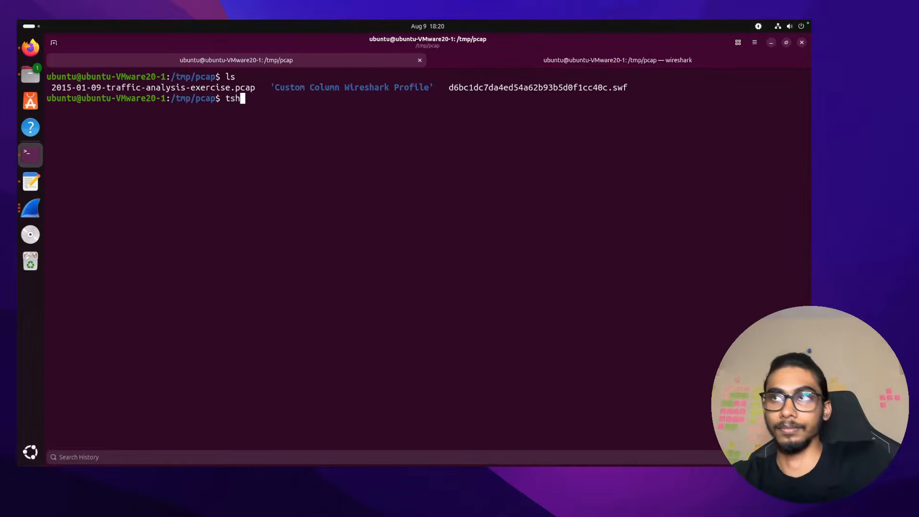
{"action": "type", "text": "ark -r"}
{"action": "key", "text": "BackSpace"}
{"action": "key", "text": "BackSpace"}
{"action": "type", "text": "-"}
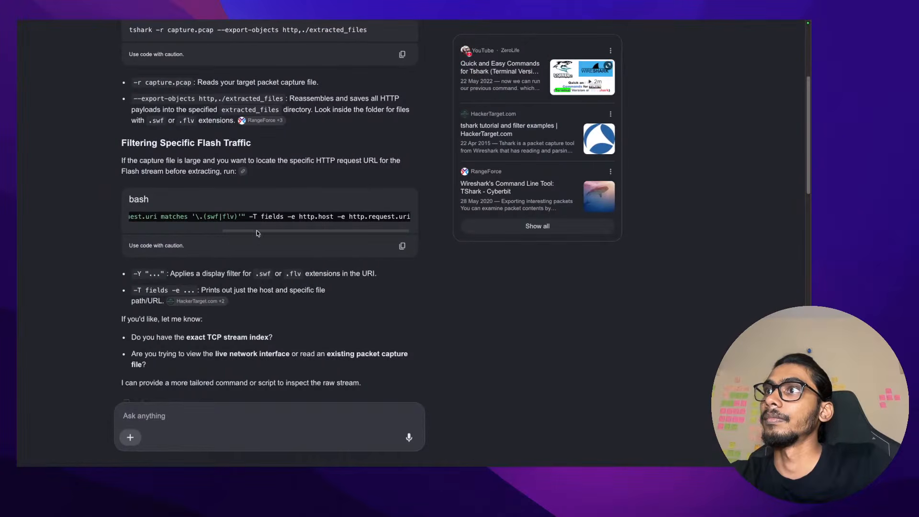
{"action": "scroll", "coordinate": [265, 218], "scroll_direction": "left", "scroll_amount": 5}
{"action": "key", "text": "ctrl+Right"}
{"action": "type", "text": "r "}
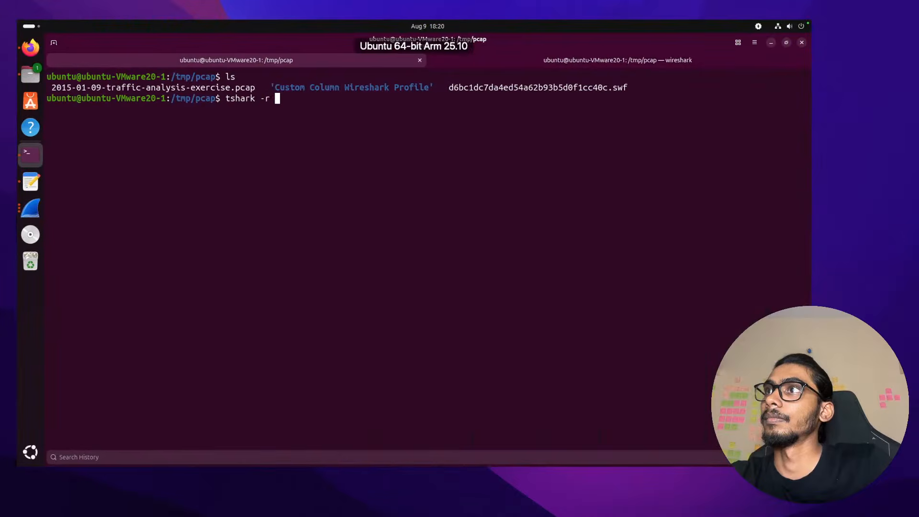
{"action": "type", "text": "2"}
{"action": "key", "text": "Tab"}
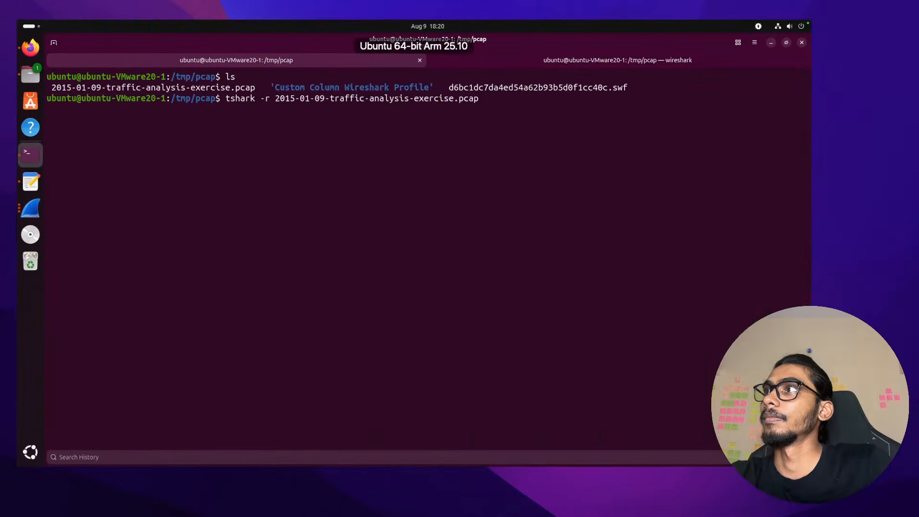
{"action": "type", "text": "-Y \"http.request.uri matches '\\.(swf|flv)'\" -T fields -e http.host -e http.request.uri"}
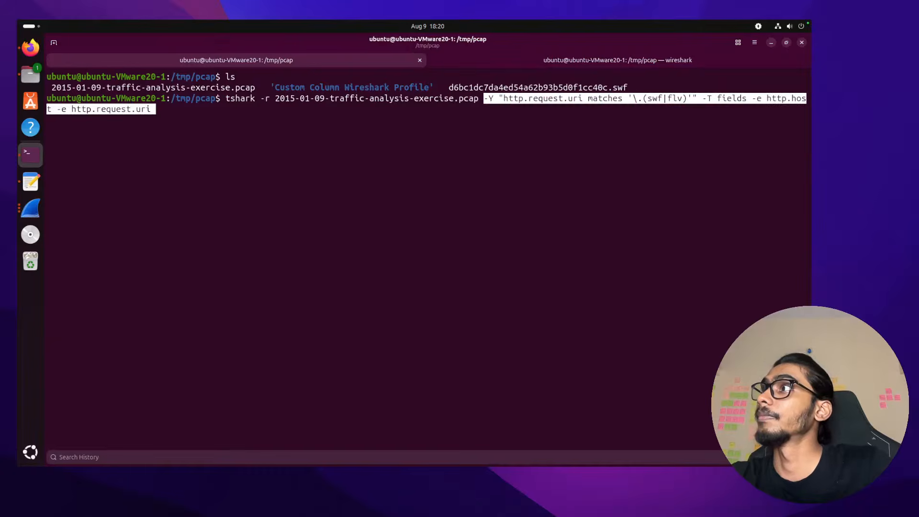
{"action": "key", "text": "Return"}
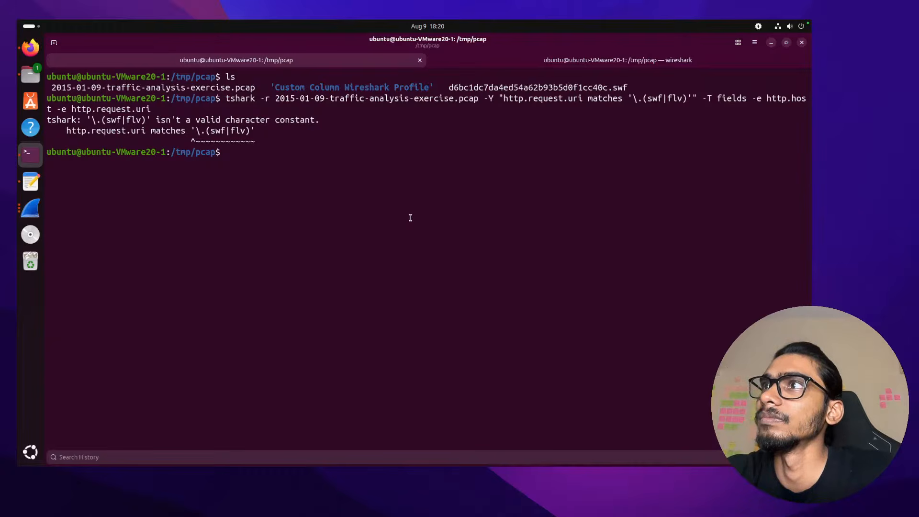
Edit the recalled tshark filter down to matches 'swf' and run it
{"action": "key", "text": "Up"}
{"action": "key", "text": "Left"}
{"action": "key", "text": "Left"}
{"action": "key", "text": "Left"}
{"action": "key", "text": "Left"}
{"action": "key", "text": "Left"}
{"action": "key", "text": "Left"}
{"action": "key", "text": "Left"}
{"action": "key", "text": "Left"}
{"action": "key", "text": "Left"}
{"action": "key", "text": "Left"}
{"action": "key", "text": "Left"}
{"action": "key", "text": "Left"}
{"action": "key", "text": "Left"}
{"action": "key", "text": "Left"}
{"action": "key", "text": "Left"}
{"action": "key", "text": "Left"}
{"action": "key", "text": "Left"}
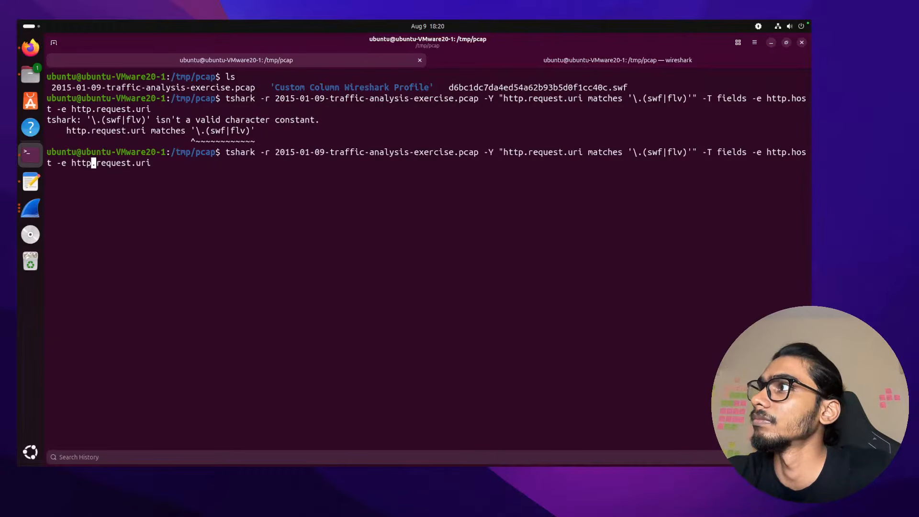
{"action": "key", "text": "ctrl+Left"}
{"action": "key", "text": "ctrl+Left"}
{"action": "key", "text": "ctrl+Left"}
{"action": "key", "text": "ctrl+Left"}
{"action": "key", "text": "ctrl+Left"}
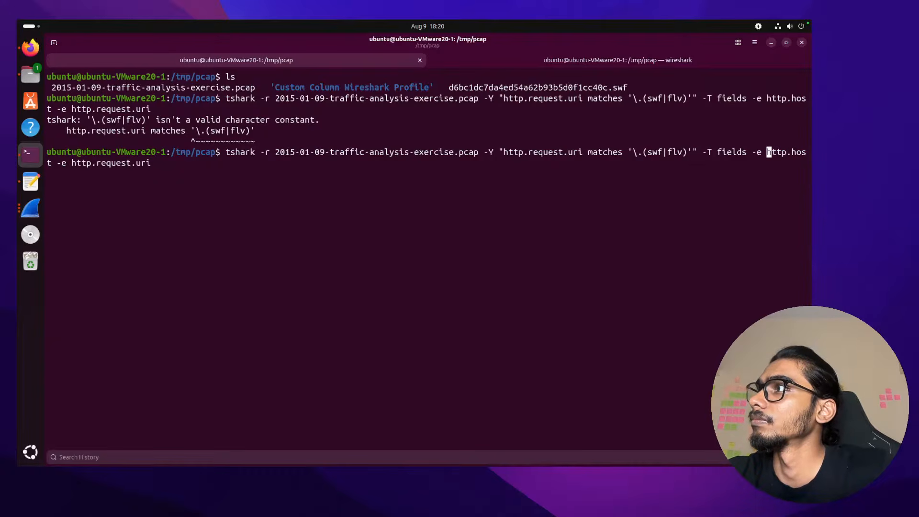
{"action": "key", "text": "ctrl+Left"}
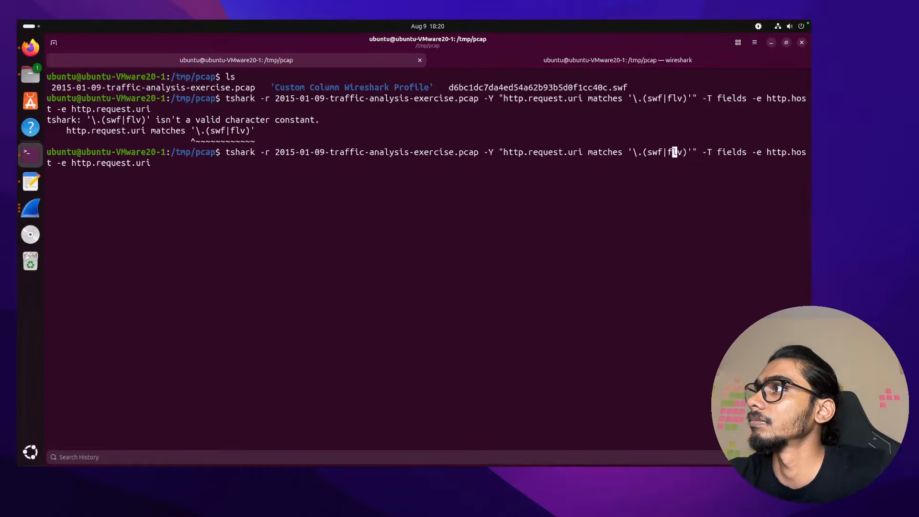
{"action": "key", "text": "Right"}
{"action": "key", "text": "Right"}
{"action": "key", "text": "Right"}
{"action": "key", "text": "Right"}
{"action": "key", "text": "BackSpace"}
{"action": "key", "text": "BackSpace"}
{"action": "key", "text": "BackSpace"}
{"action": "key", "text": "BackSpace"}
{"action": "key", "text": "BackSpace"}
{"action": "key", "text": "BackSpace"}
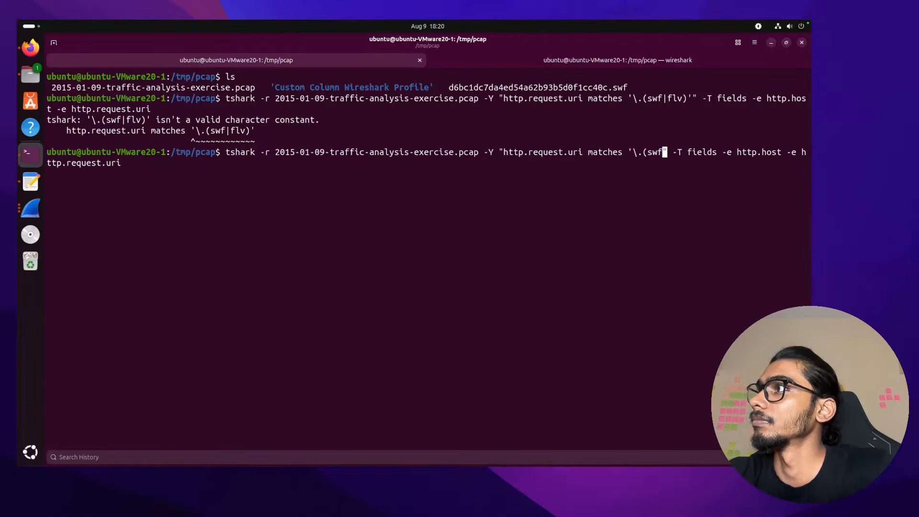
{"action": "key", "text": "Left"}
{"action": "key", "text": "Left"}
{"action": "key", "text": "Left"}
{"action": "key", "text": "BackSpace"}
{"action": "key", "text": "BackSpace"}
{"action": "key", "text": "BackSpace"}
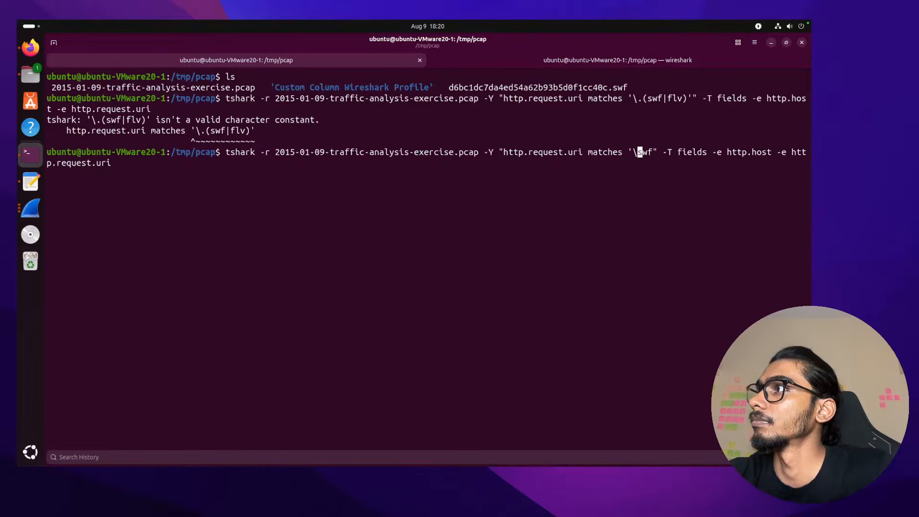
{"action": "key", "text": "Right"}
{"action": "key", "text": "Right"}
{"action": "key", "text": "Right"}
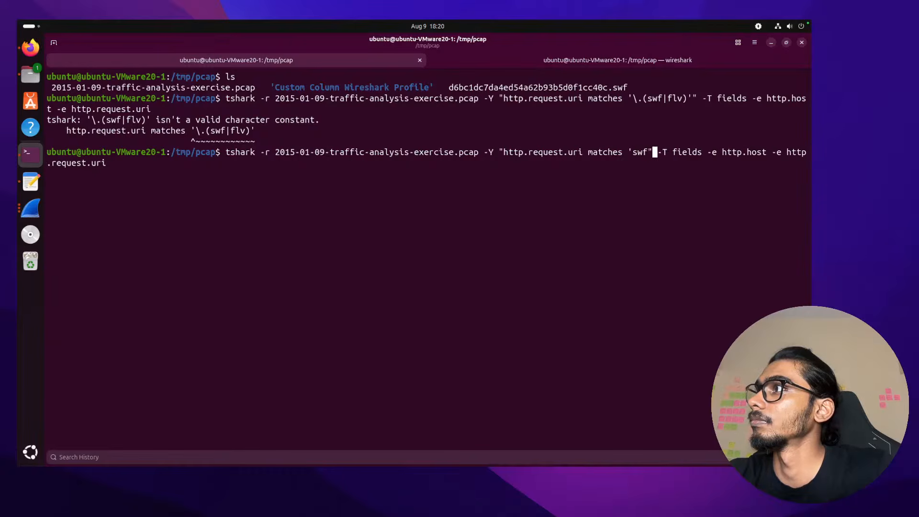
{"action": "key", "text": "BackSpace"}
{"action": "type", "text": ";"}
{"action": "key", "text": "BackSpace"}
{"action": "type", "text": "'"}
{"action": "key", "text": "Return"}
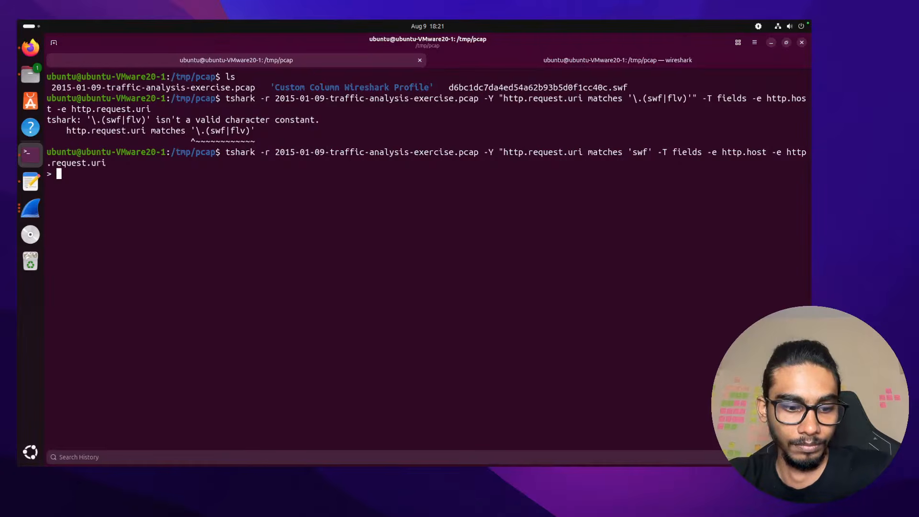
Cancel the unfinished command, restore the closing double quote after 'swf', and rerun it
{"action": "key", "text": "ctrl+c"}
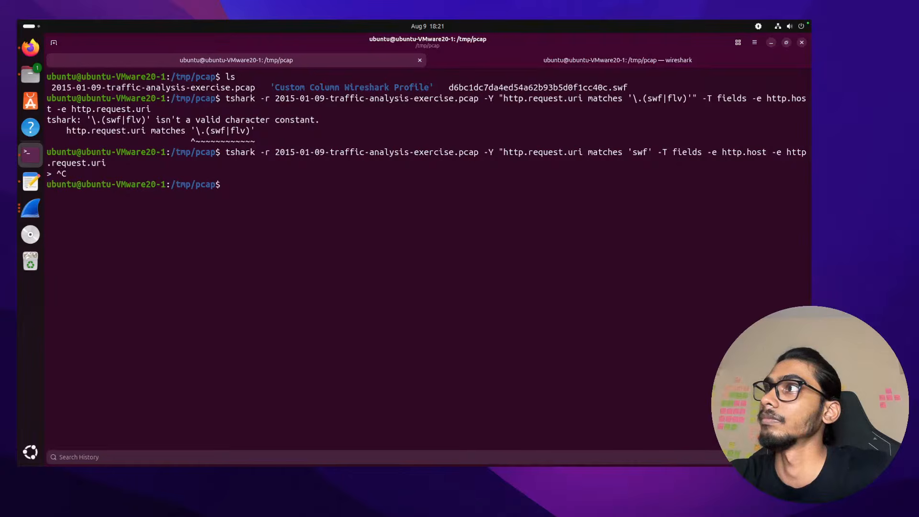
{"action": "key", "text": "Up"}
{"action": "key", "text": "Left"}
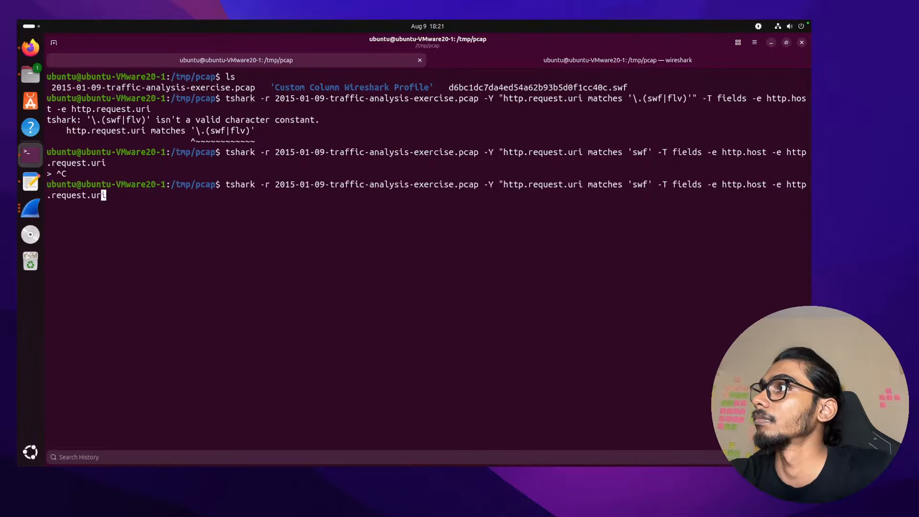
{"action": "key", "text": "super+Left"}
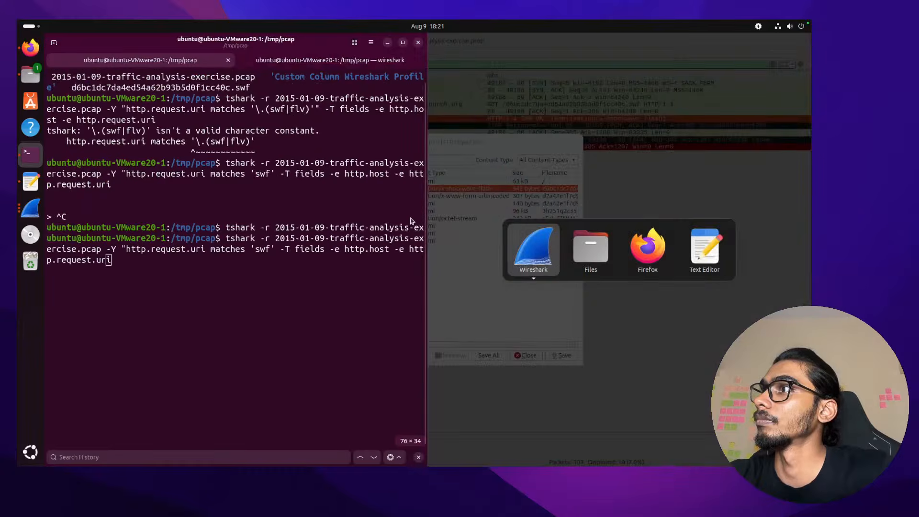
{"action": "key", "text": "Return"}
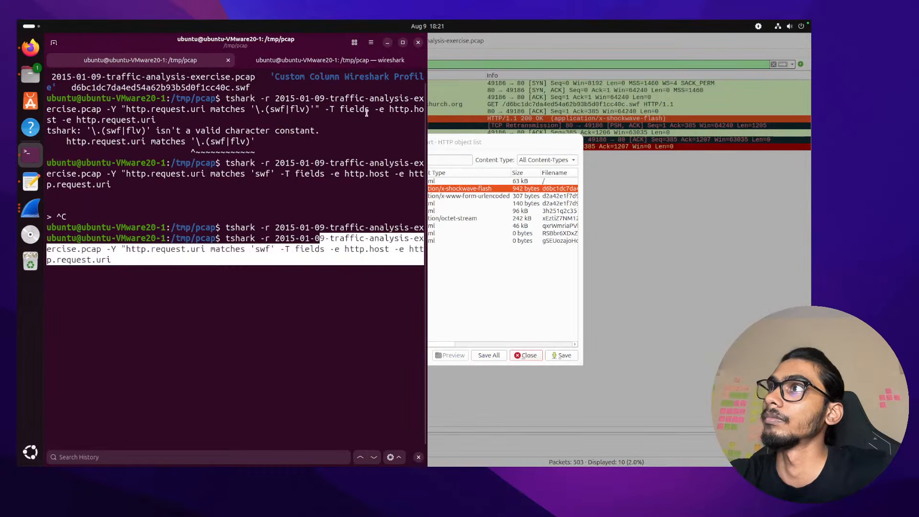
{"action": "left_click", "coordinate": [401, 42]}
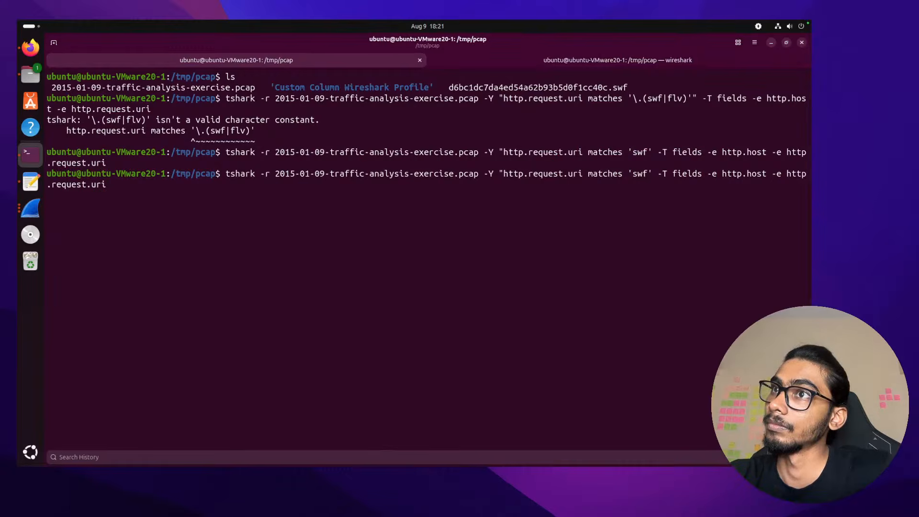
{"action": "left_click", "coordinate": [665, 174]}
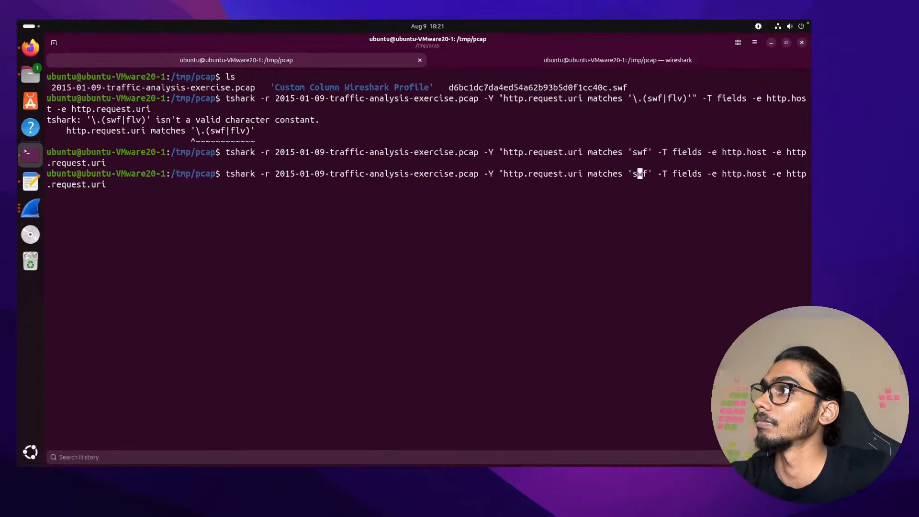
{"action": "type", "text": "\""}
{"action": "key", "text": "Return"}
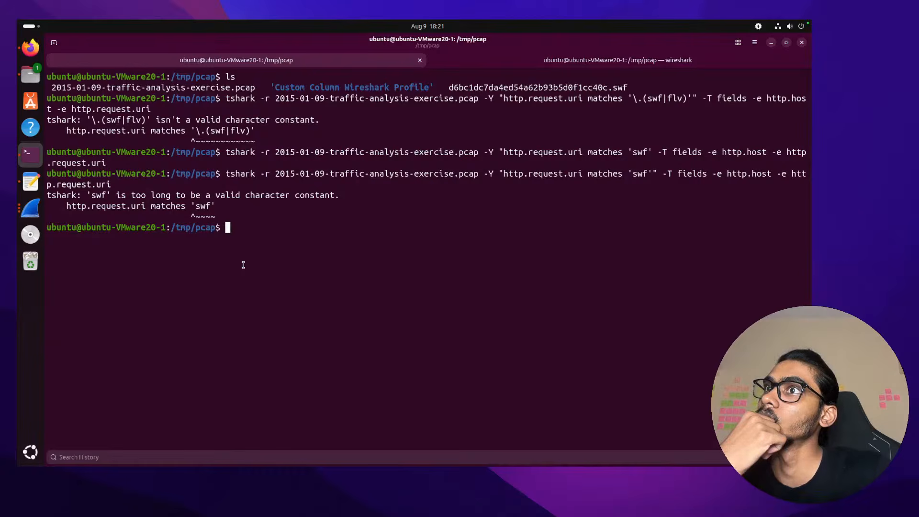
Compare the AI's suggested filter syntax with the recalled tshark command
{"action": "key", "text": "ctrl+Right"}
{"action": "key", "text": "ctrl+Left"}
{"action": "key", "text": "ctrl+Left"}
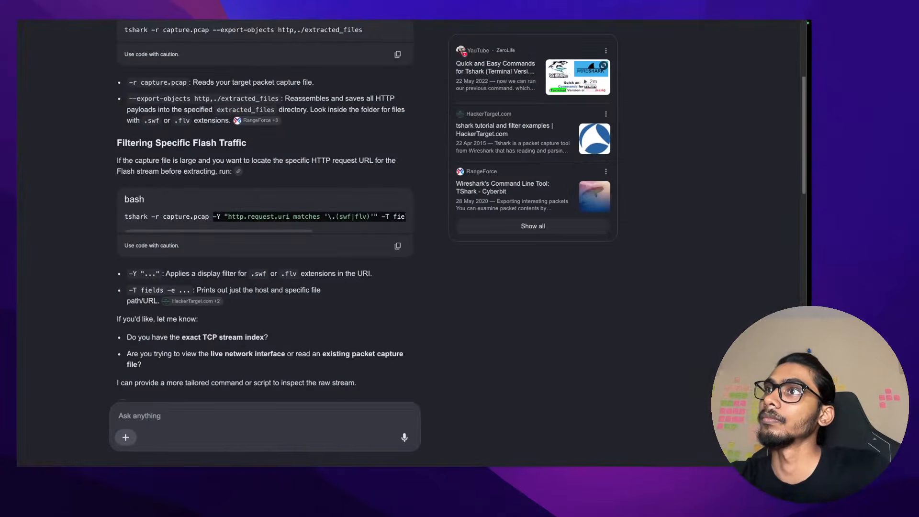
{"action": "scroll", "coordinate": [250, 218], "scroll_direction": "right", "scroll_amount": 5}
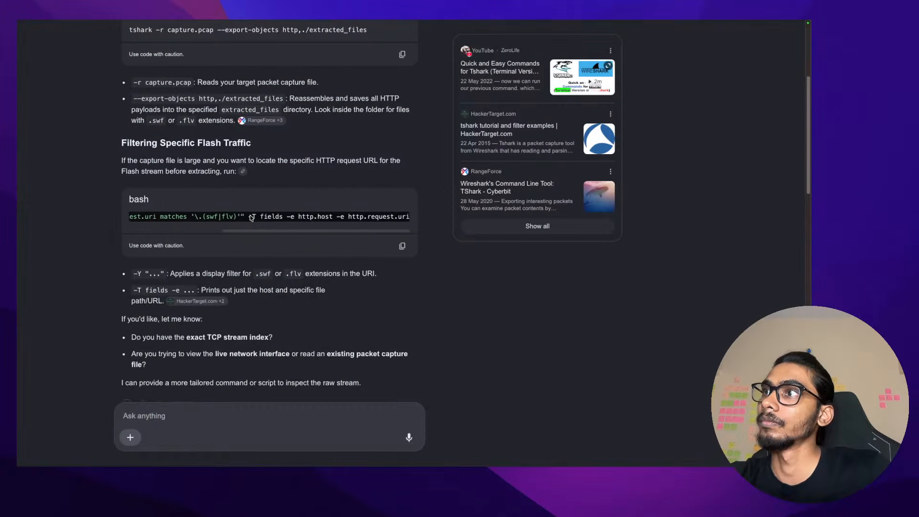
{"action": "scroll", "coordinate": [250, 218], "scroll_direction": "left", "scroll_amount": 5}
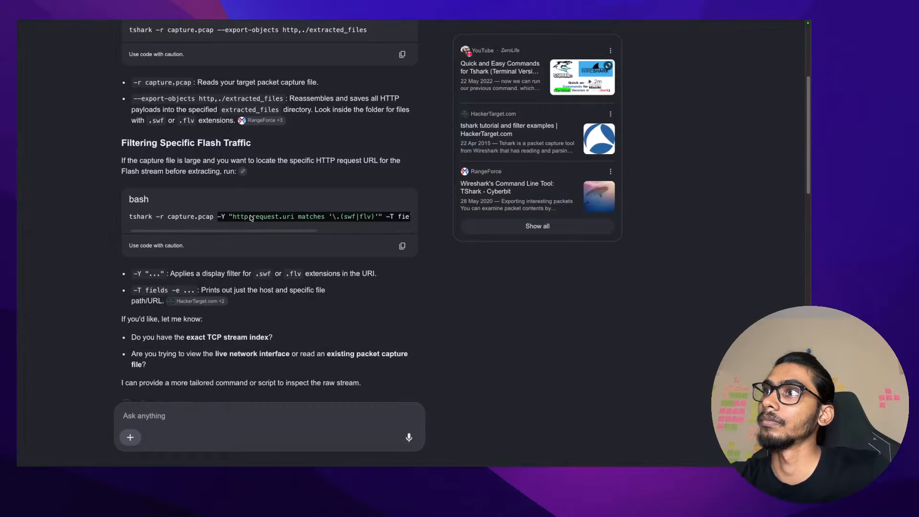
{"action": "key", "text": "ctrl+Right"}
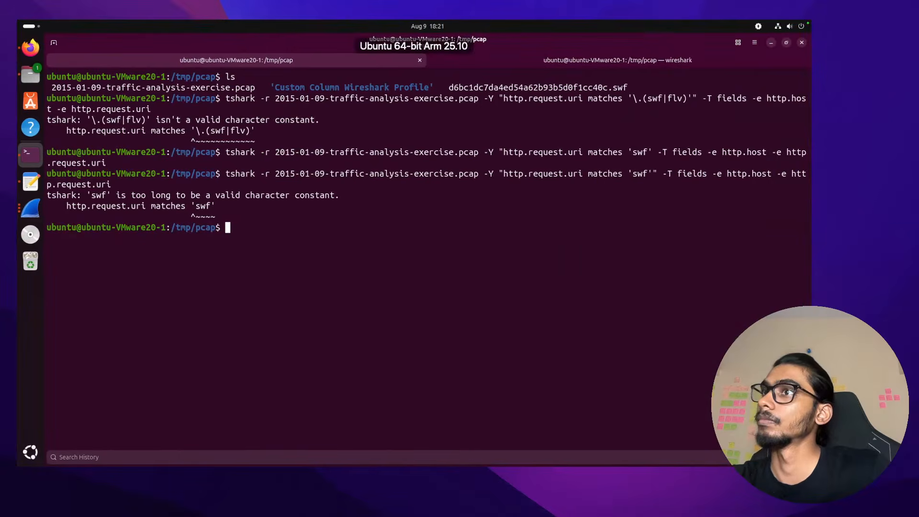
{"action": "key", "text": "Up"}
{"action": "key", "text": "ctrl+Left"}
{"action": "key", "text": "ctrl+Left"}
{"action": "key", "text": "ctrl+Left"}
{"action": "key", "text": "ctrl+Left"}
{"action": "key", "text": "ctrl+Left"}
{"action": "key", "text": "ctrl+Left"}
{"action": "key", "text": "ctrl+Left"}
{"action": "key", "text": "ctrl+Left"}
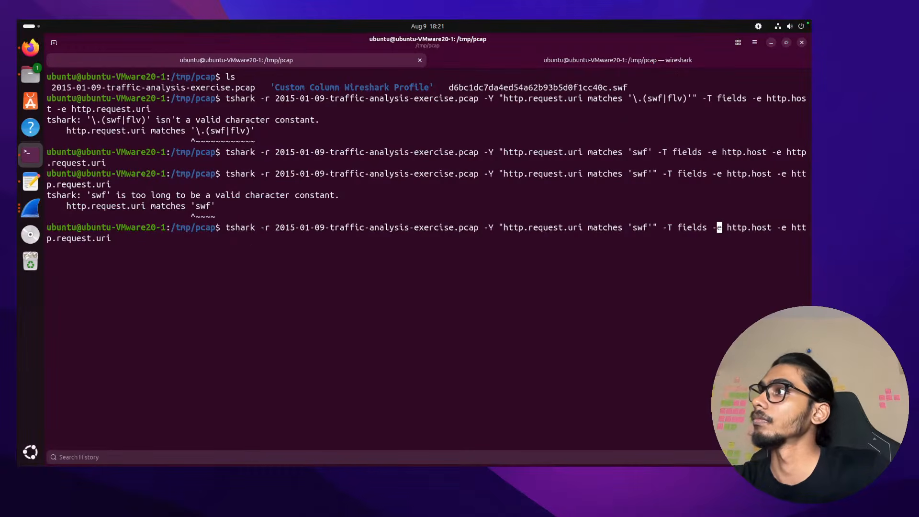
{"action": "key", "text": "Left"}
{"action": "key", "text": "Left"}
{"action": "key", "text": "Left"}
{"action": "key", "text": "Left"}
{"action": "key", "text": "Left"}
{"action": "key", "text": "Left"}
{"action": "key", "text": "Left"}
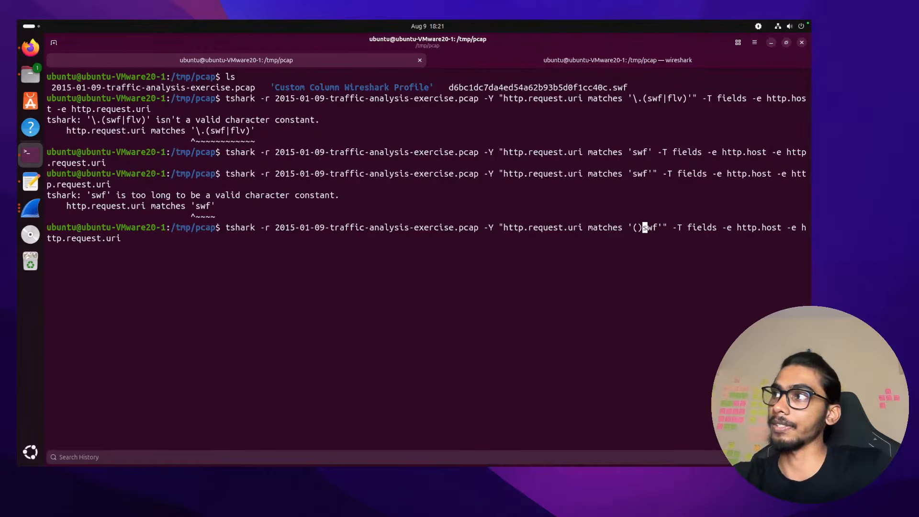
{"action": "key", "text": "ctrl+Left"}
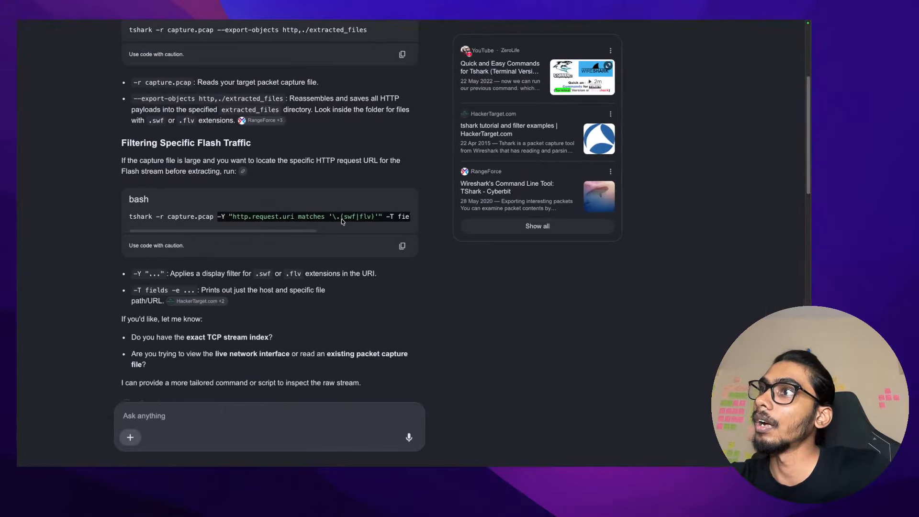
{"action": "key", "text": "ctrl+Right"}
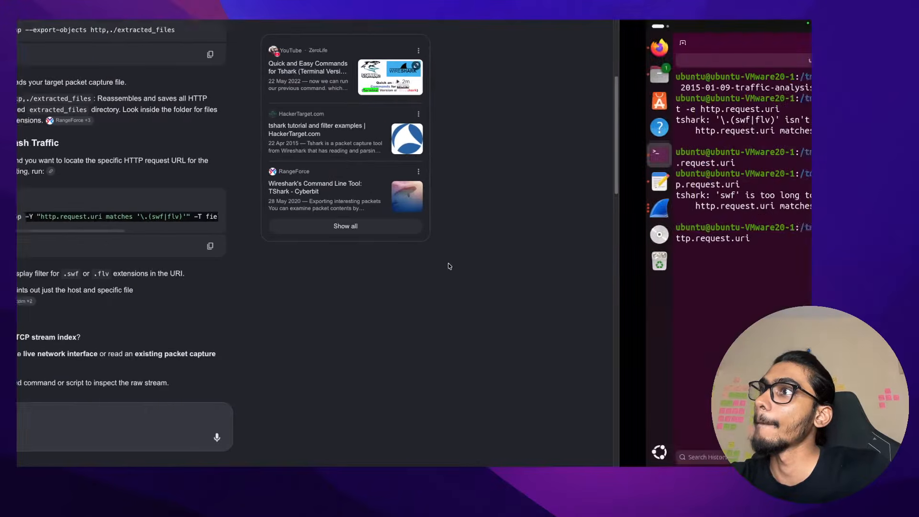
Change the matches pattern to '\.(swf)', run it, and select the command with its error
{"action": "type", "text": "()"}
{"action": "key", "text": "Left"}
{"action": "key", "text": "Left"}
{"action": "type", "text": "\\."}
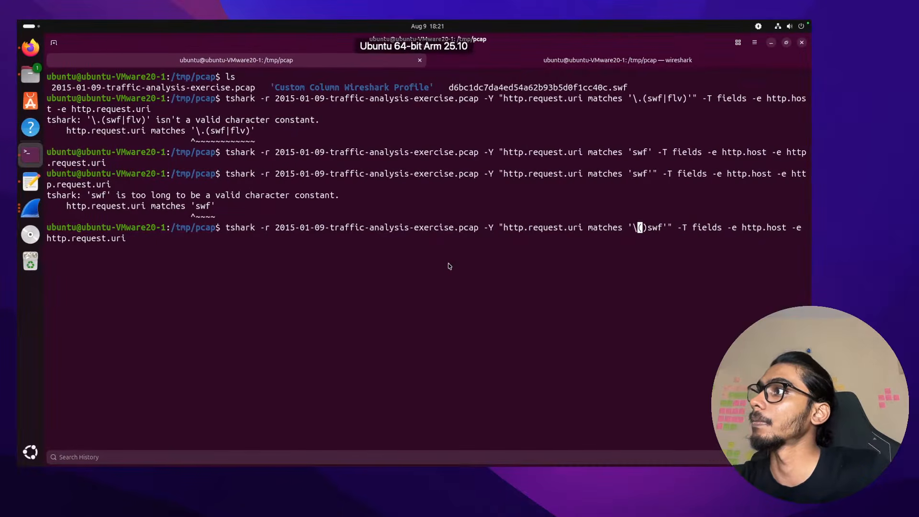
{"action": "key", "text": "Right"}
{"action": "key", "text": "Right"}
{"action": "key", "text": "BackSpace"}
{"action": "key", "text": "Right"}
{"action": "key", "text": "Right"}
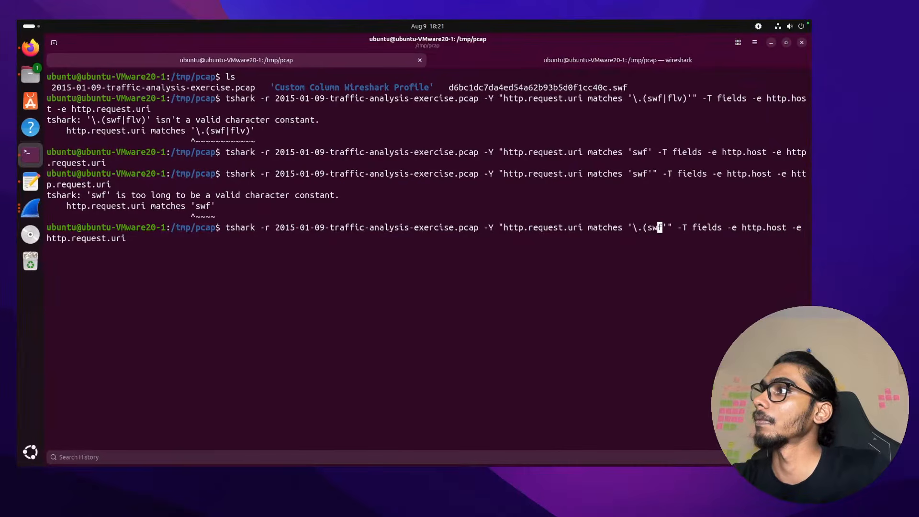
{"action": "type", "text": ")"}
{"action": "key", "text": "Return"}
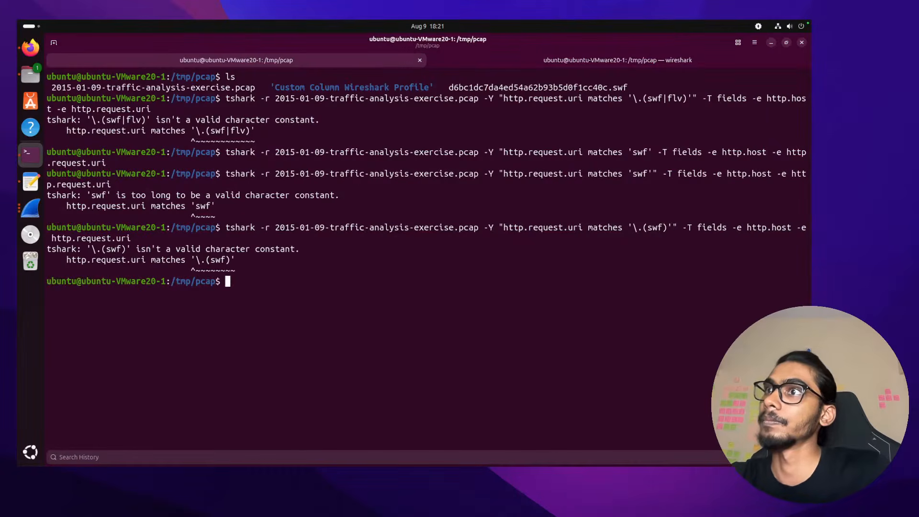
{"action": "left_click_drag", "start_coordinate": [250, 262], "coordinate": [227, 229]}
{"action": "right_click", "coordinate": [234, 235]}
Copy the failed tshark command and error, and ask Google AI Mode about it
{"action": "left_click", "coordinate": [249, 258]}
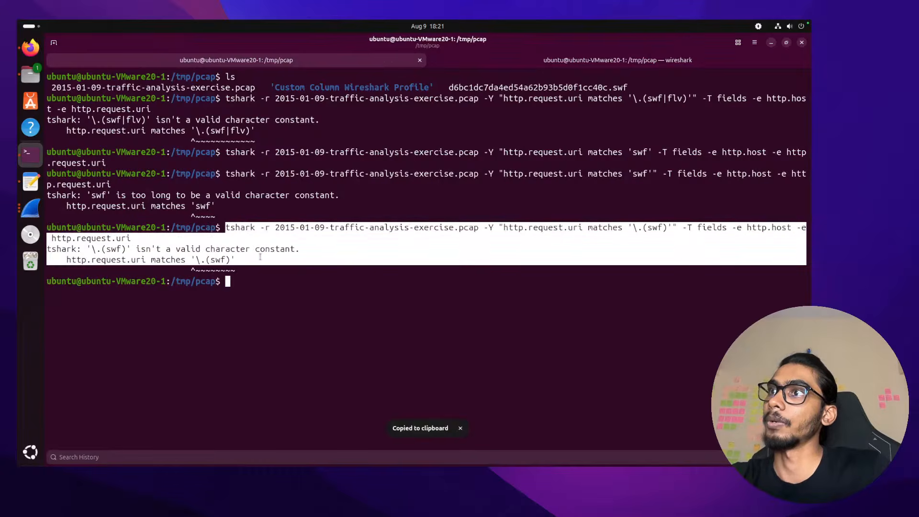
{"action": "key", "text": "alt+Tab"}
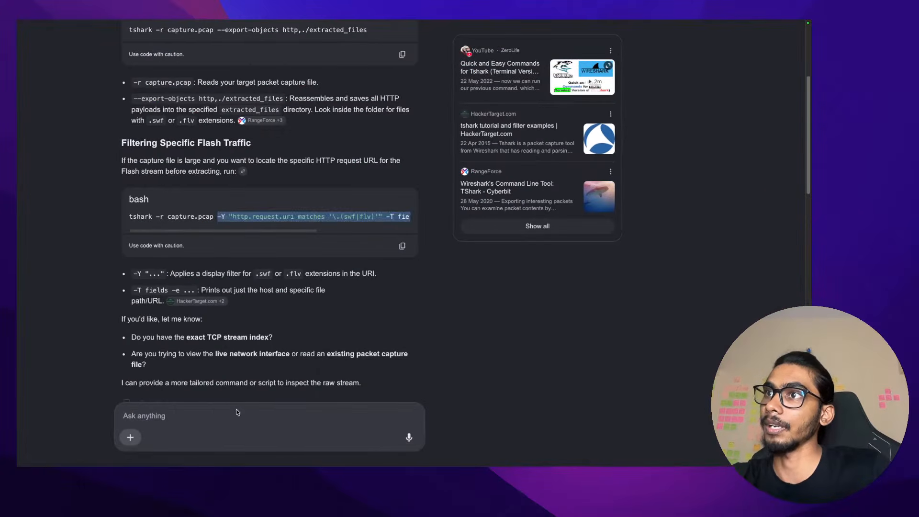
{"action": "left_click", "coordinate": [237, 411]}
{"action": "scroll", "coordinate": [240, 314], "scroll_direction": "down", "scroll_amount": 8}
{"action": "scroll", "coordinate": [240, 300], "scroll_direction": "up", "scroll_amount": 7}
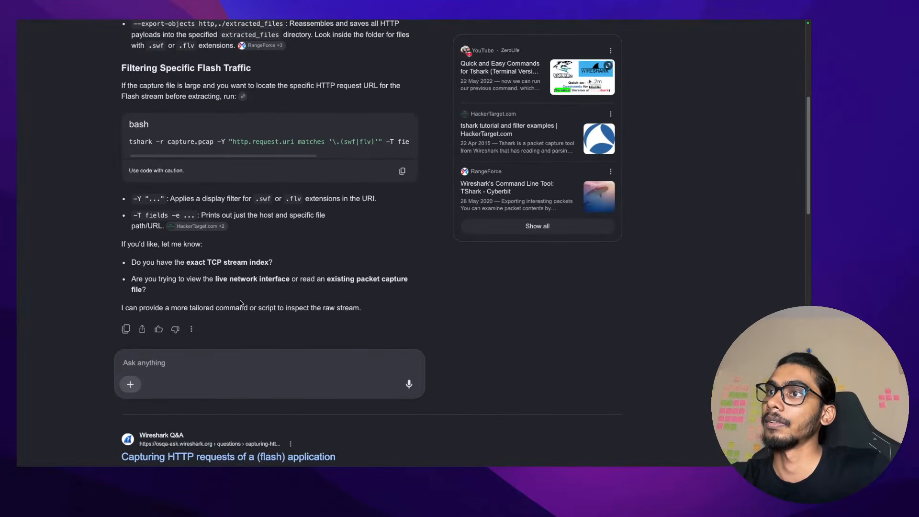
{"action": "key", "text": "super+v"}
{"action": "key", "text": "Return"}
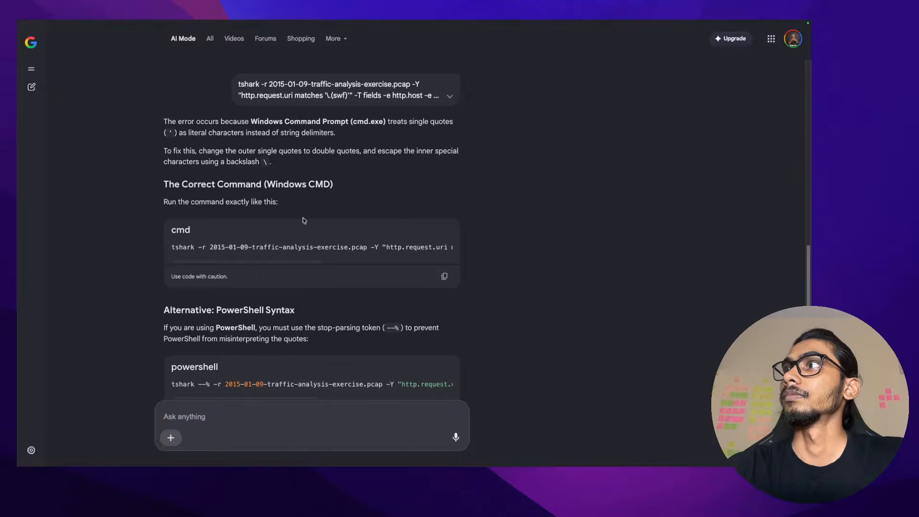
Reply "I'm running in linux" and read the answer about quoting and escaping the backslash
{"action": "scroll", "coordinate": [305, 220], "scroll_direction": "down", "scroll_amount": 1}
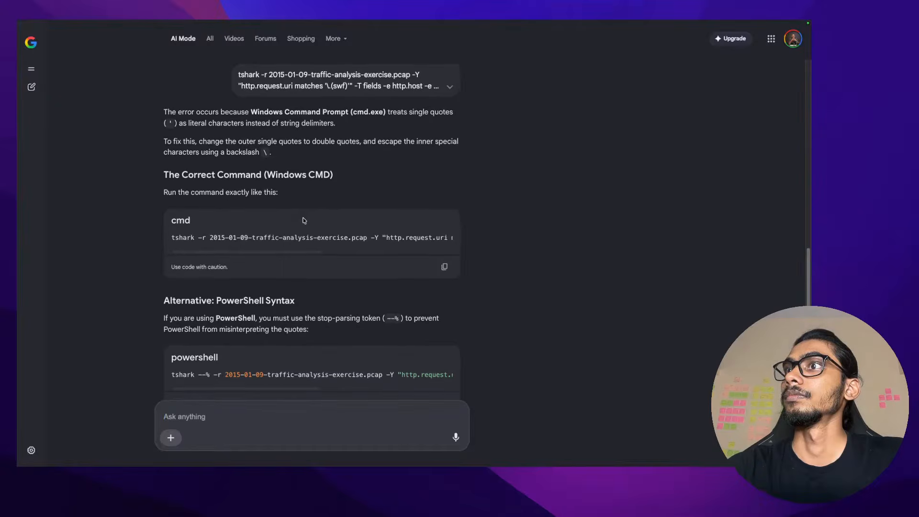
{"action": "type", "text": "I'm running in linux"}
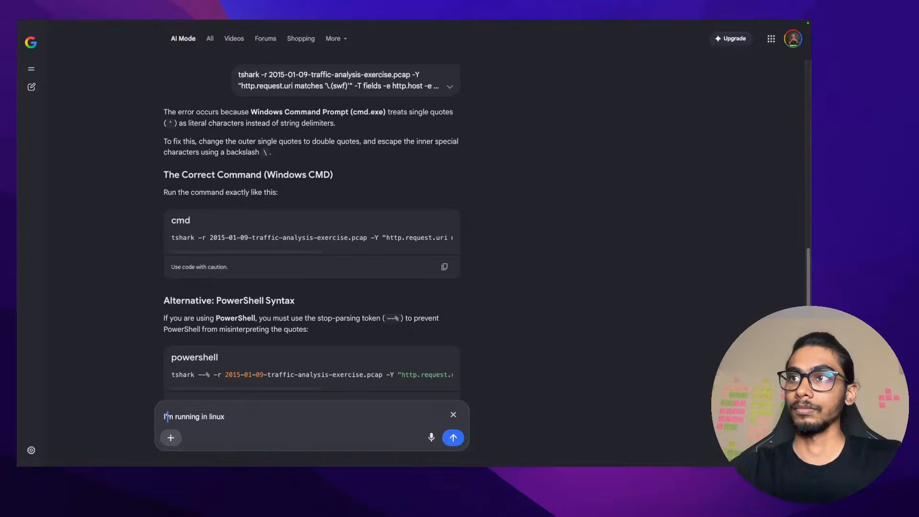
{"action": "key", "text": "Return"}
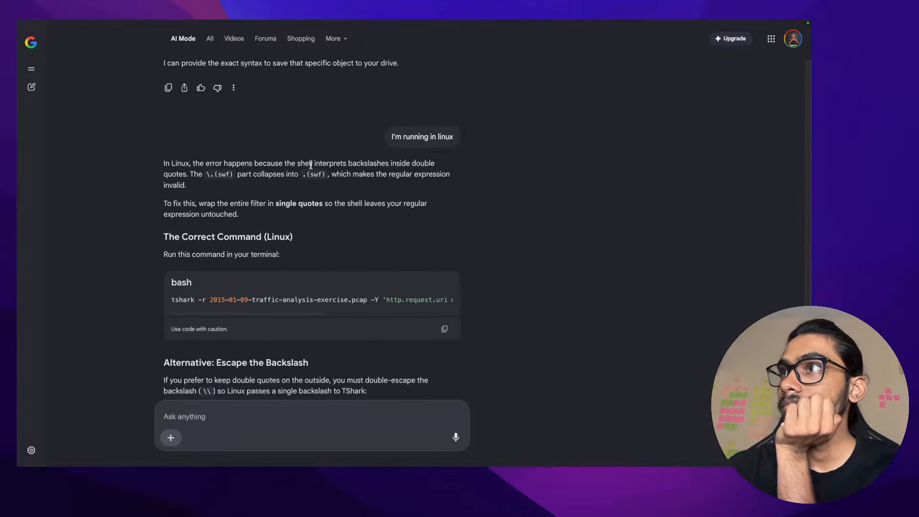
{"action": "left_click_drag", "start_coordinate": [297, 162], "coordinate": [435, 163]}
{"action": "left_click", "coordinate": [216, 171]}
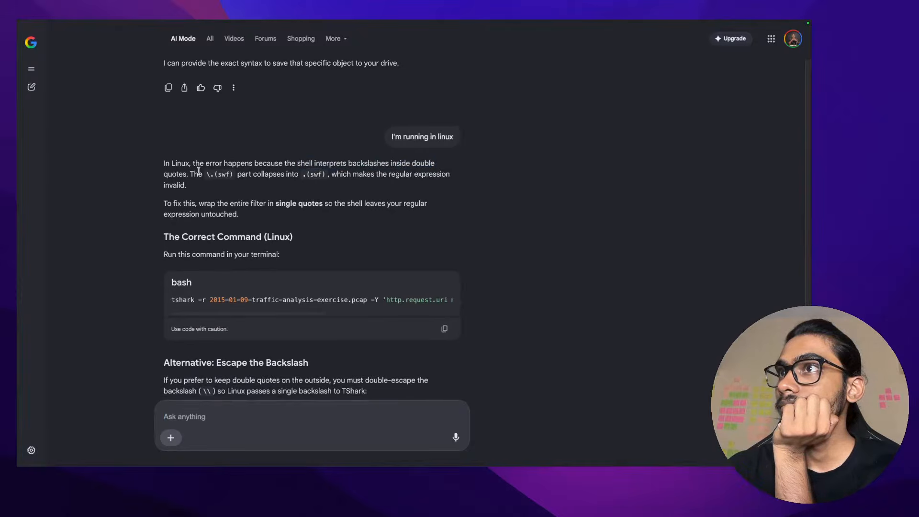
{"action": "left_click_drag", "start_coordinate": [190, 172], "coordinate": [451, 175]}
{"action": "left_click", "coordinate": [335, 225]}
{"action": "scroll", "coordinate": [259, 268], "scroll_direction": "down", "scroll_amount": 1}
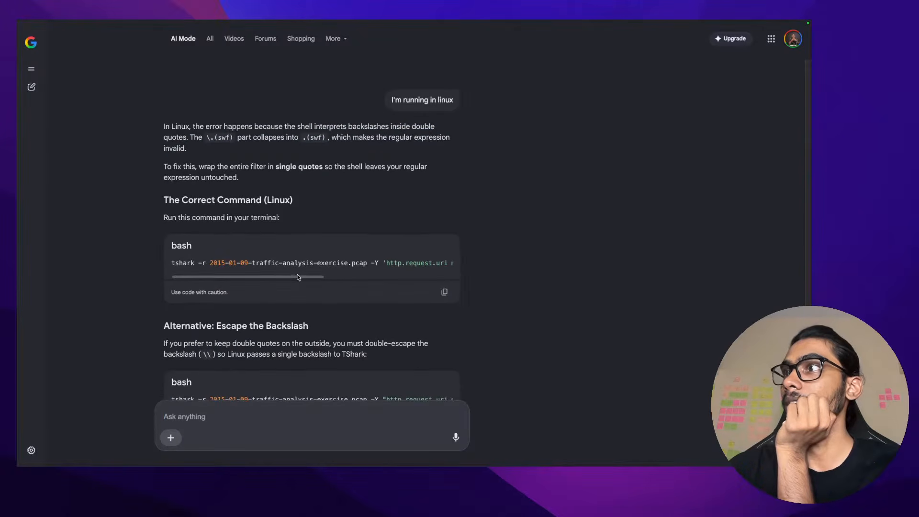
Copy the AI's single-quoted Linux tshark command and run it in a cleared VM terminal
{"action": "left_click_drag", "start_coordinate": [298, 277], "coordinate": [467, 288]}
{"action": "left_click", "coordinate": [446, 291]}
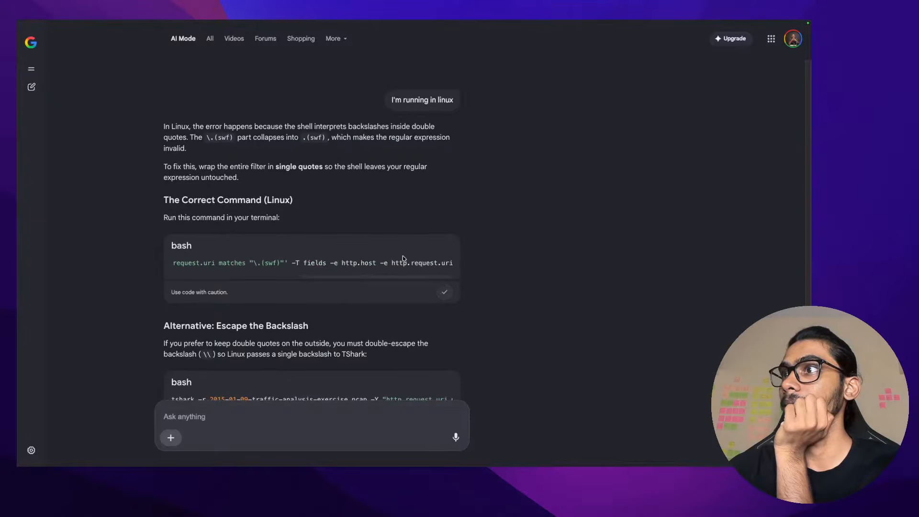
{"action": "scroll", "coordinate": [396, 265], "scroll_direction": "left", "scroll_amount": 10}
{"action": "scroll", "coordinate": [394, 265], "scroll_direction": "right", "scroll_amount": 2}
{"action": "key", "text": "ctrl+Right"}
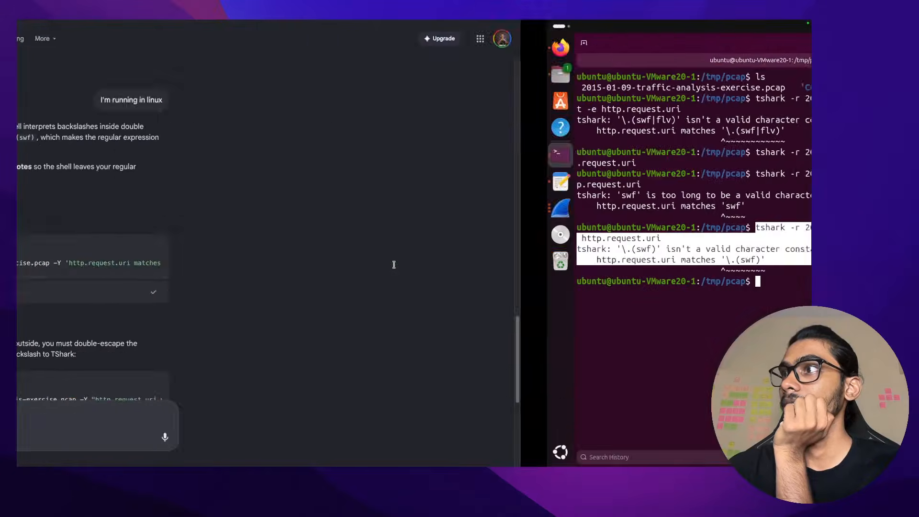
{"action": "type", "text": "cl"}
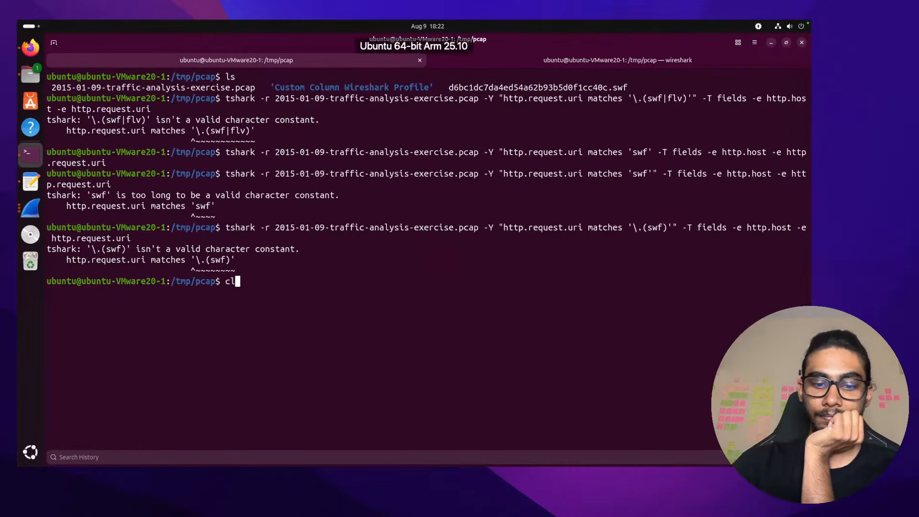
{"action": "type", "text": "ear"}
{"action": "key", "text": "Return"}
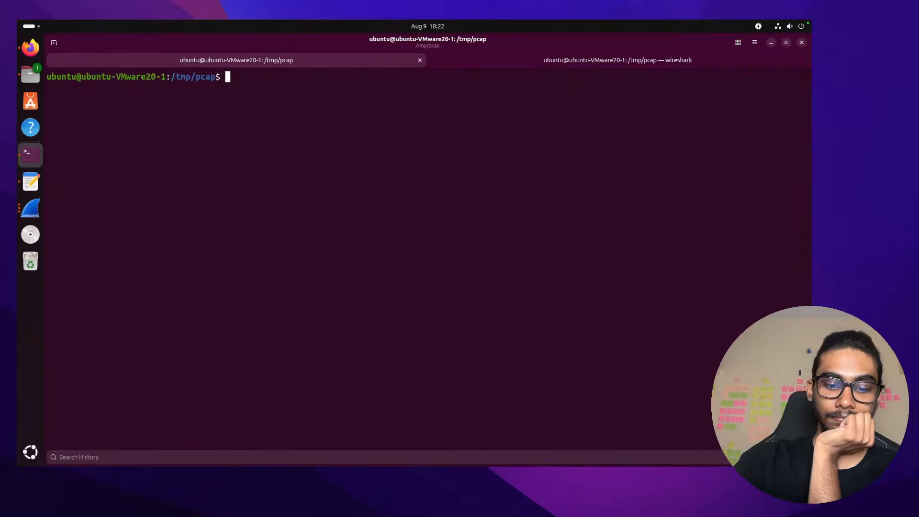
{"action": "key", "text": "ctrl+shift+v"}
{"action": "key", "text": "BackSpace"}
{"action": "key", "text": "BackSpace"}
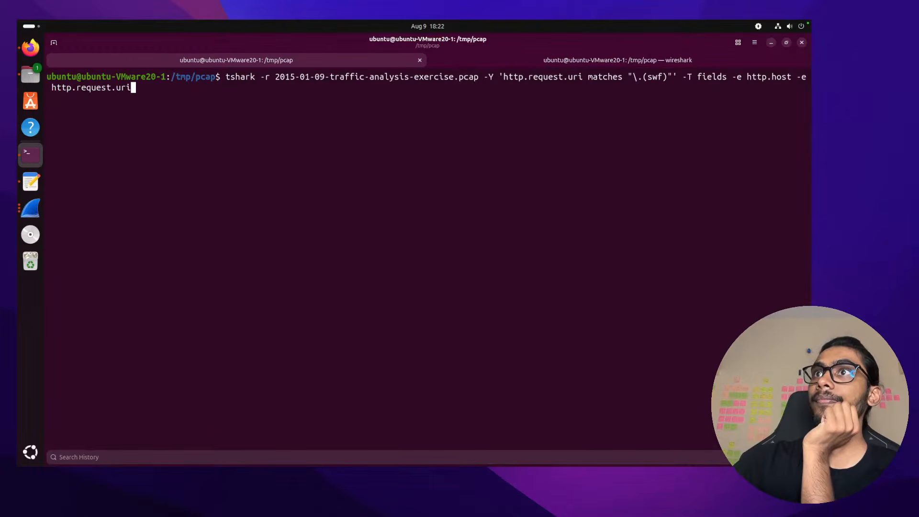
{"action": "key", "text": "Return"}
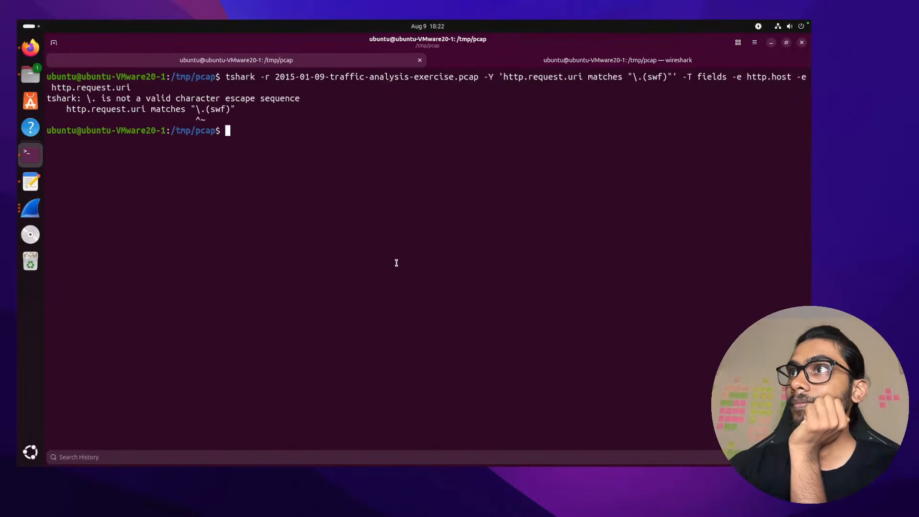
{"action": "key", "text": "alt+Tab"}
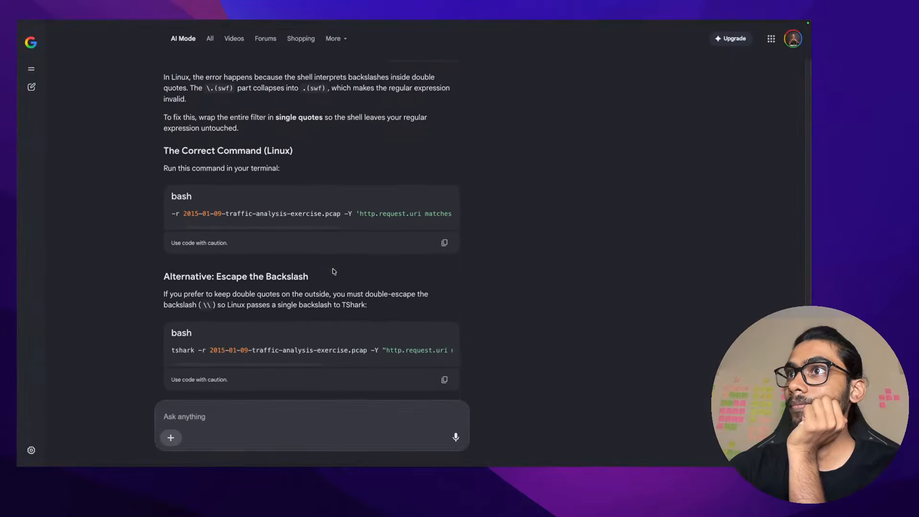
Copy the double-escaped alternative command from AI Mode and run it in a cleared terminal
{"action": "scroll", "coordinate": [333, 271], "scroll_direction": "down", "scroll_amount": 2}
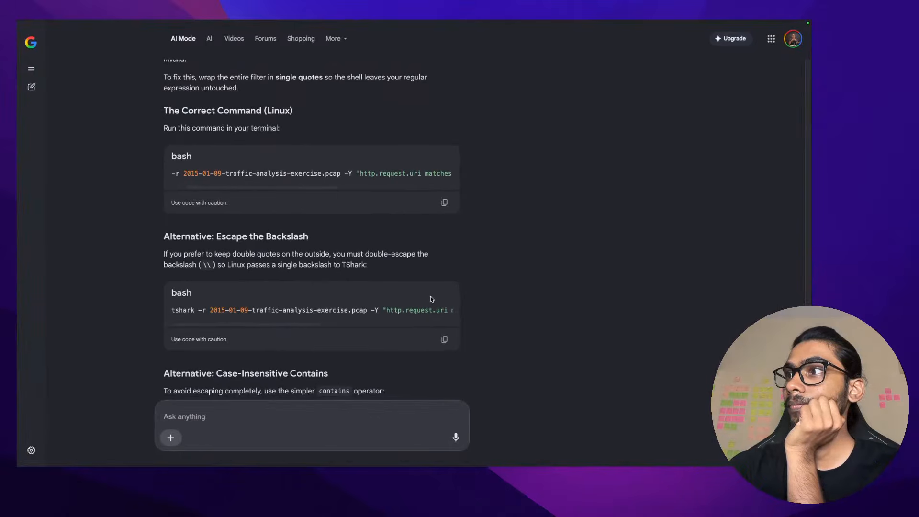
{"action": "left_click", "coordinate": [445, 339]}
{"action": "key", "text": "alt+Tab"}
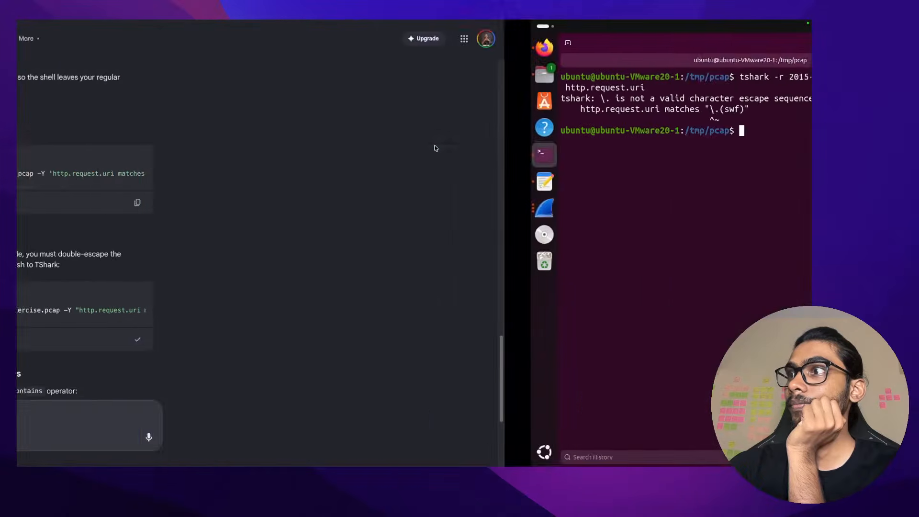
{"action": "type", "text": "clea"}
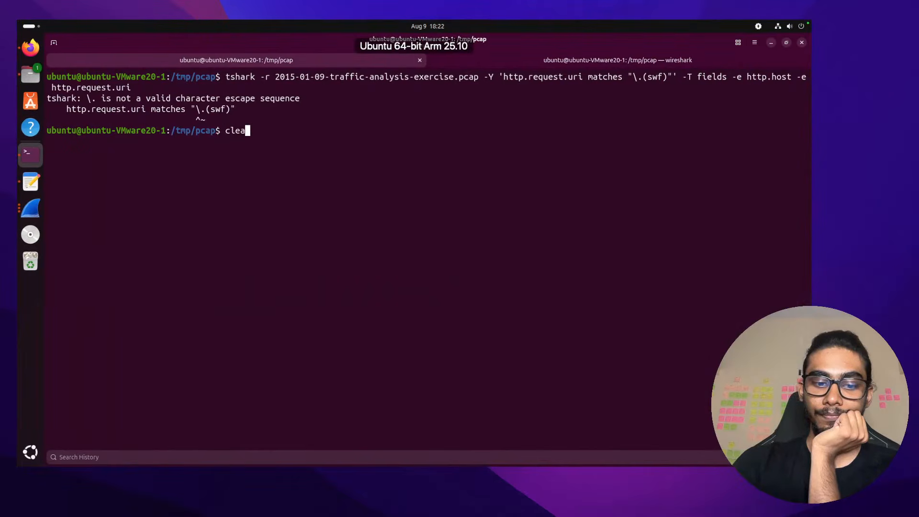
{"action": "type", "text": "r"}
{"action": "key", "text": "Return"}
{"action": "key", "text": "ctrl+shift+v"}
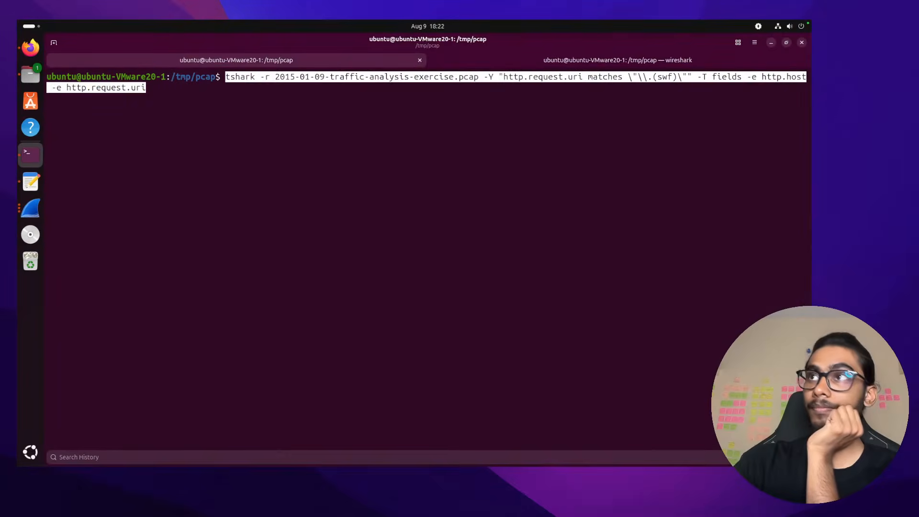
{"action": "key", "text": "Return"}
Copy the double-escaped tshark command again, clear the terminal, and rerun the .swf filter
{"action": "key", "text": "ctrl+Left"}
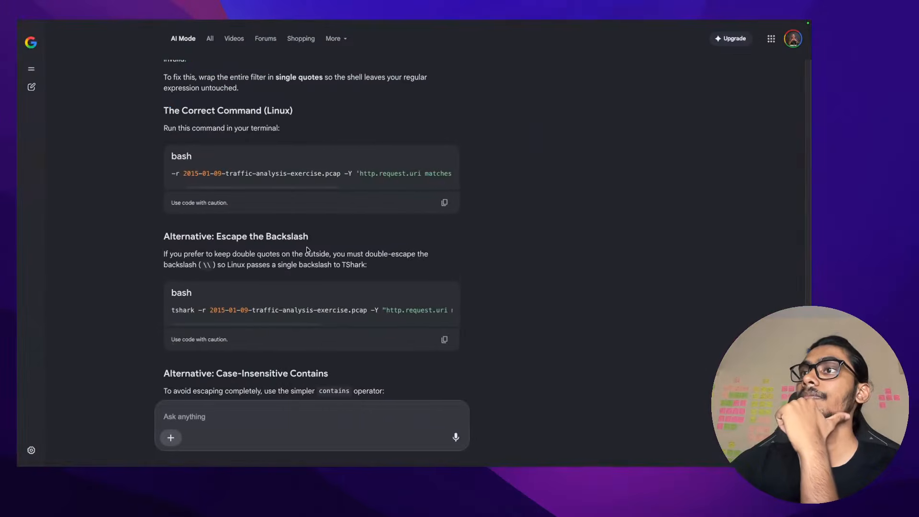
{"action": "scroll", "coordinate": [303, 249], "scroll_direction": "down", "scroll_amount": 3}
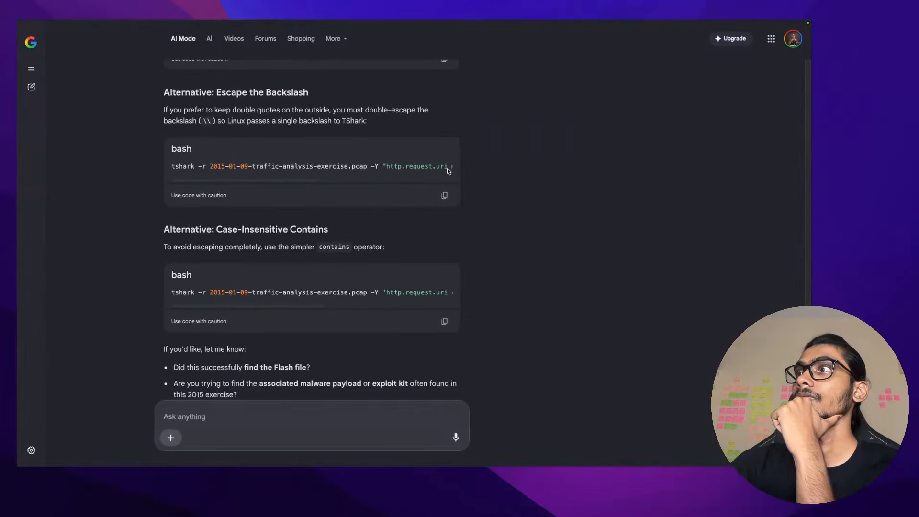
{"action": "left_click", "coordinate": [443, 197]}
{"action": "key", "text": "ctrl+Right"}
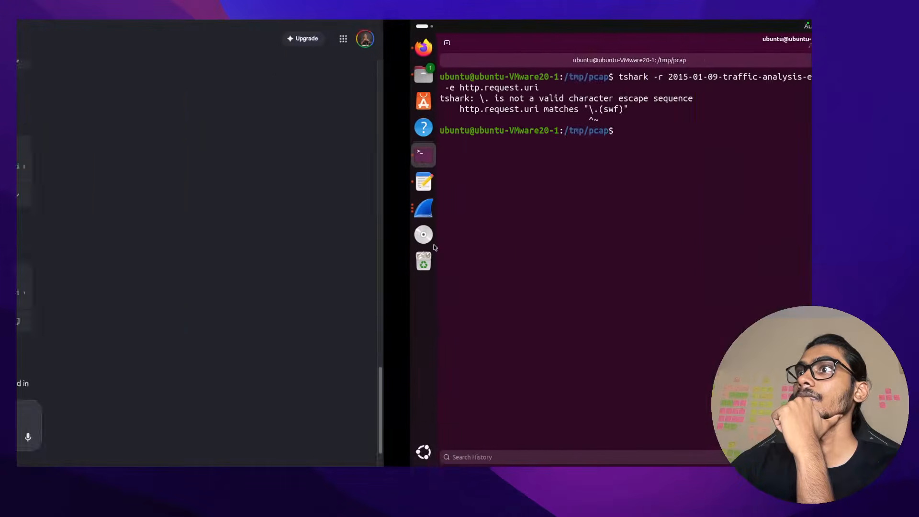
{"action": "type", "text": "c"}
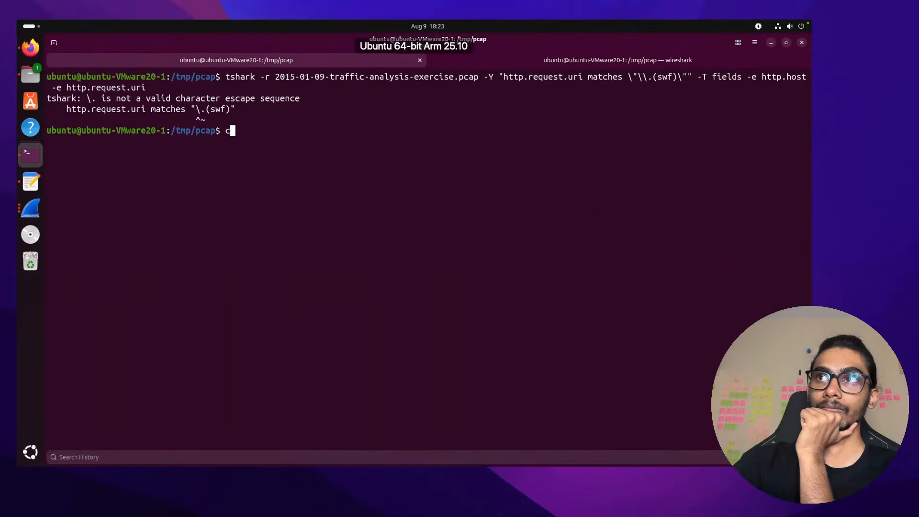
{"action": "type", "text": "le"}
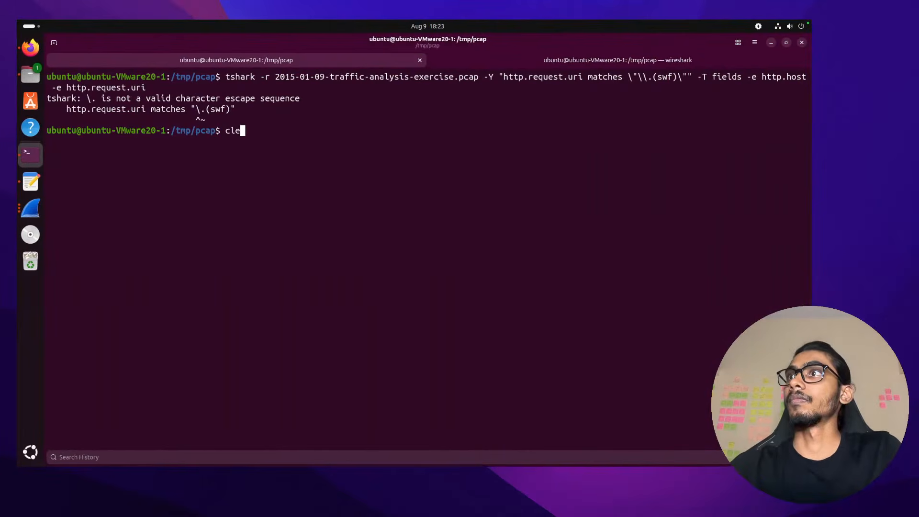
{"action": "type", "text": "ar"}
{"action": "key", "text": "Return"}
{"action": "key", "text": "Up"}
{"action": "key", "text": "Up"}
{"action": "key", "text": "Return"}
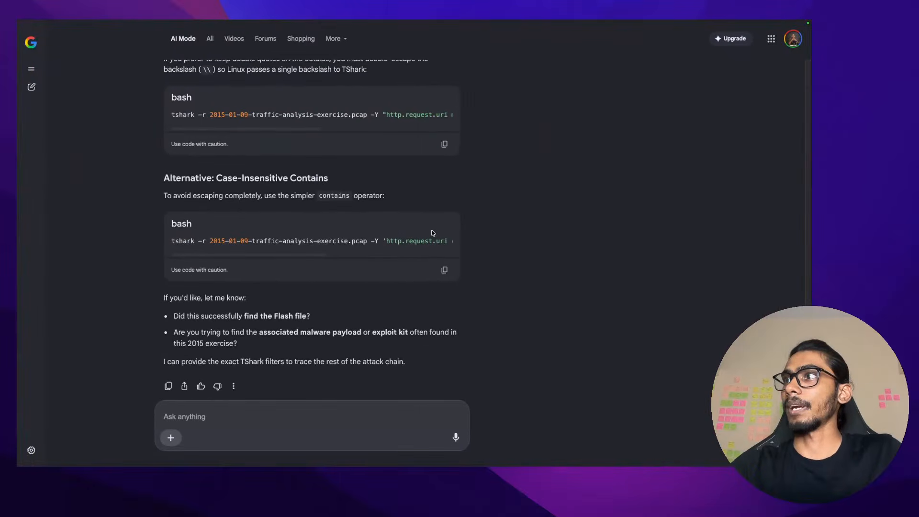
{"action": "scroll", "coordinate": [402, 238], "scroll_direction": "right", "scroll_amount": 5}
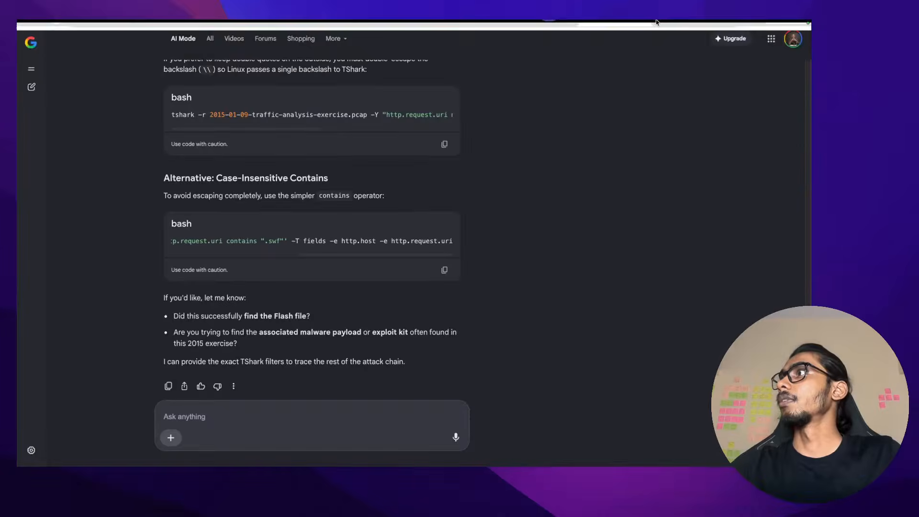
Open and close blank tabs, ending back on the .swf file results tab
{"action": "left_click", "coordinate": [721, 42]}
{"action": "left_click", "coordinate": [732, 41]}
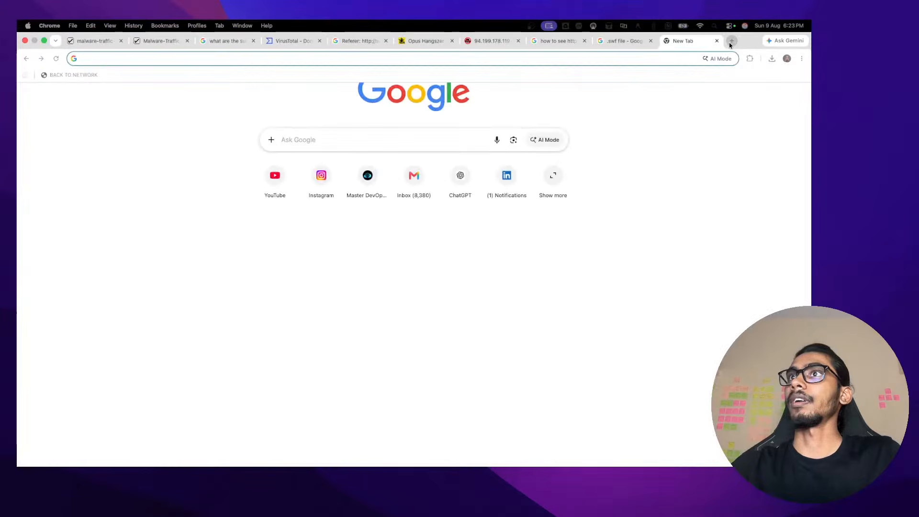
{"action": "left_click", "coordinate": [530, 58]}
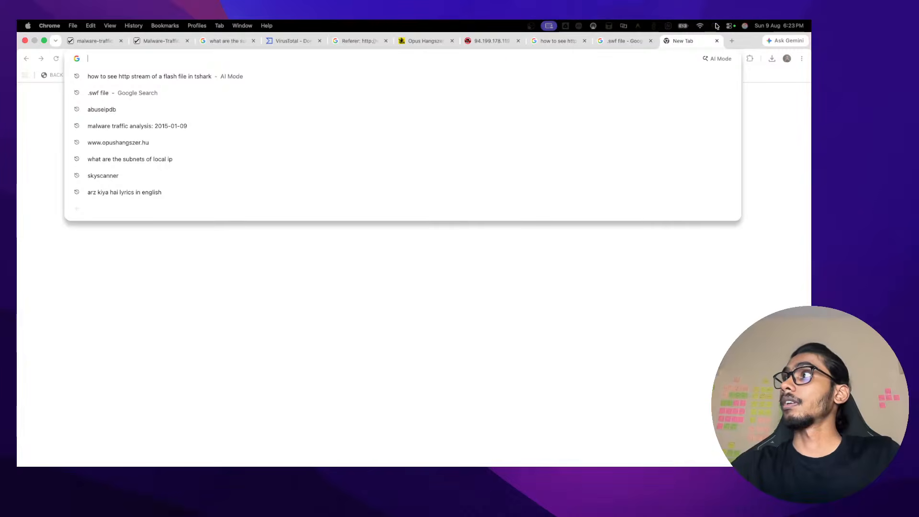
{"action": "left_click", "coordinate": [717, 41]}
{"action": "left_click", "coordinate": [731, 41]}
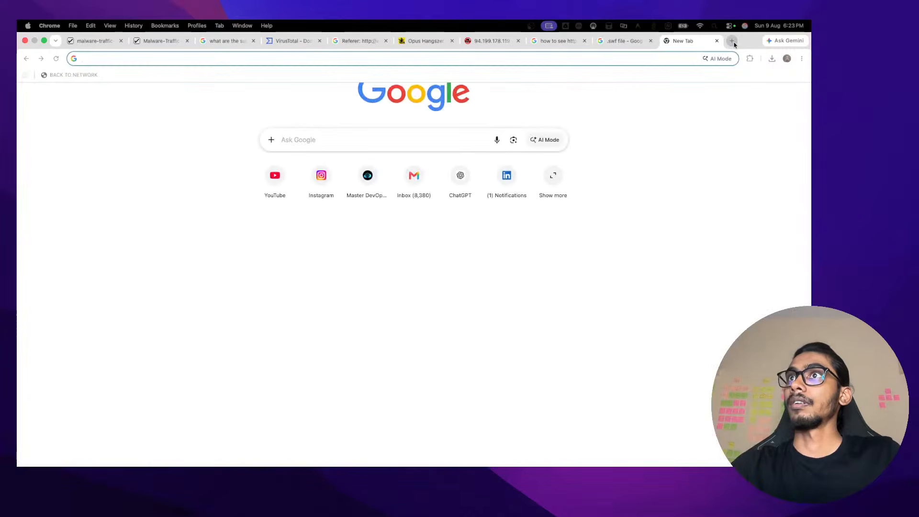
{"action": "left_click", "coordinate": [663, 61]}
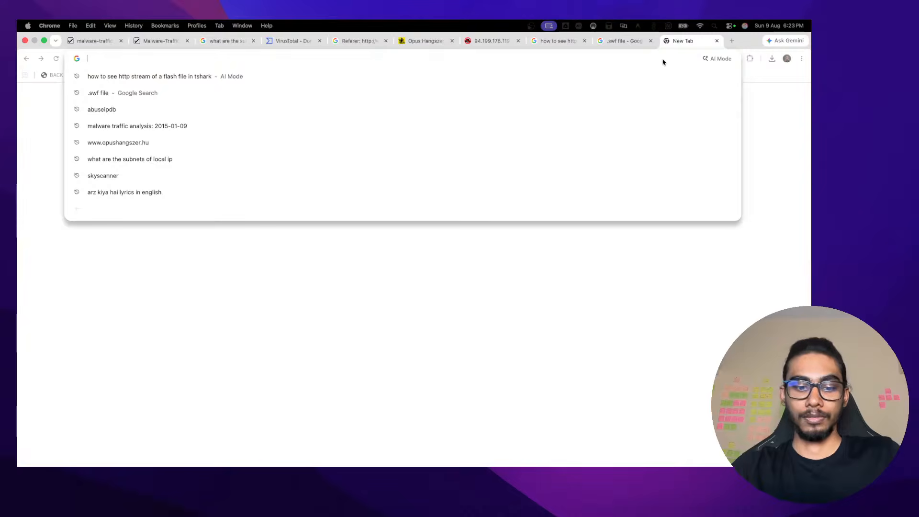
{"action": "left_click", "coordinate": [623, 28]}
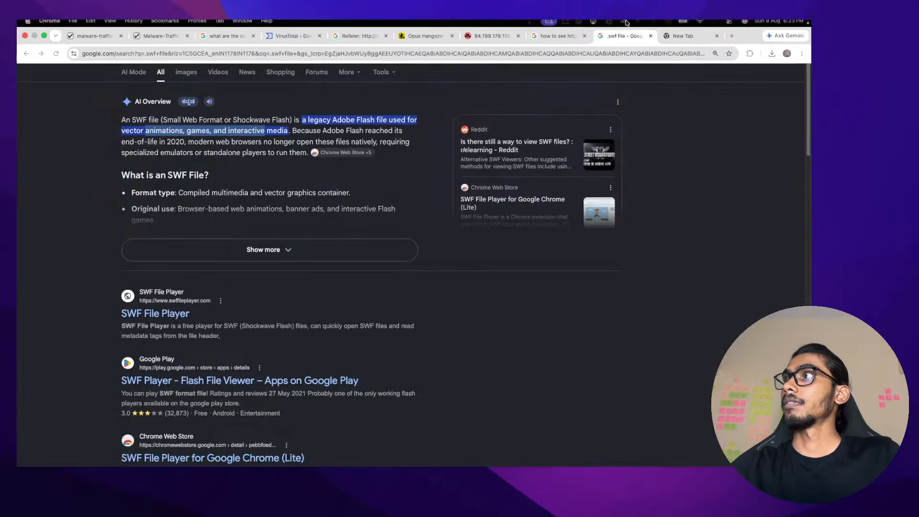
{"action": "left_click", "coordinate": [582, 48]}
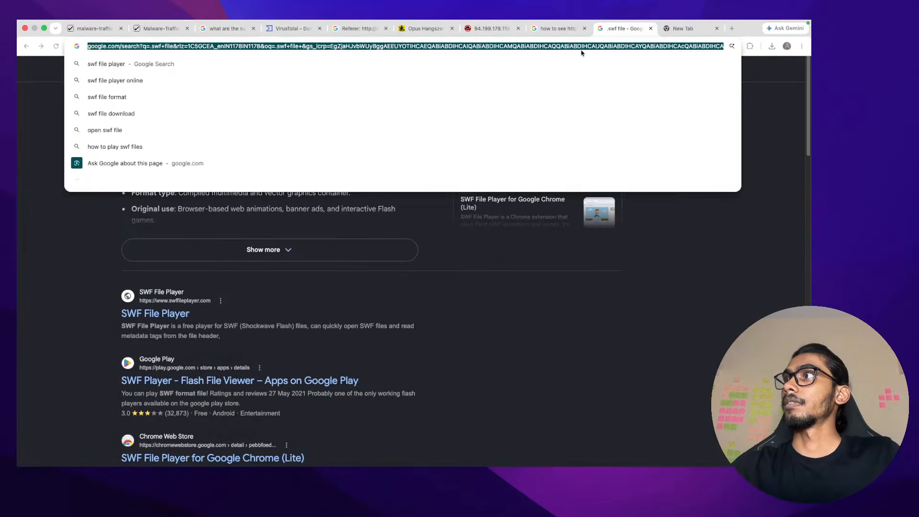
{"action": "triple_click", "coordinate": [375, 309]}
Replace the .swf query with a Google search for 'claude' and open a Claude chat
{"action": "left_click", "coordinate": [275, 44]}
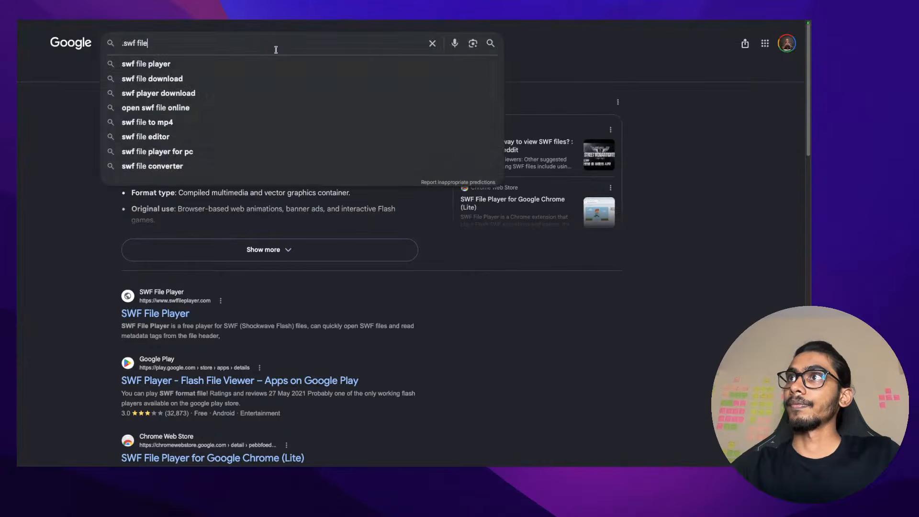
{"action": "key", "text": "ctrl+a"}
{"action": "type", "text": "claude"}
{"action": "key", "text": "Return"}
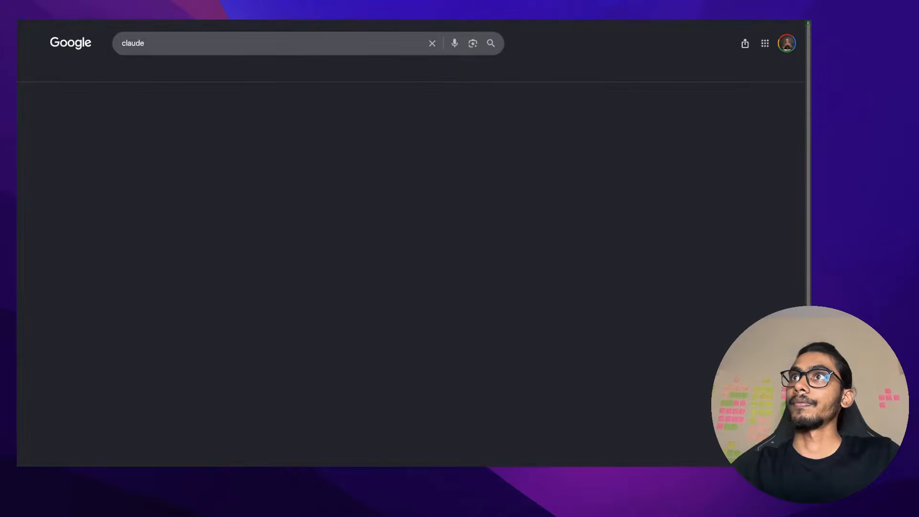
{"action": "left_click", "coordinate": [147, 126]}
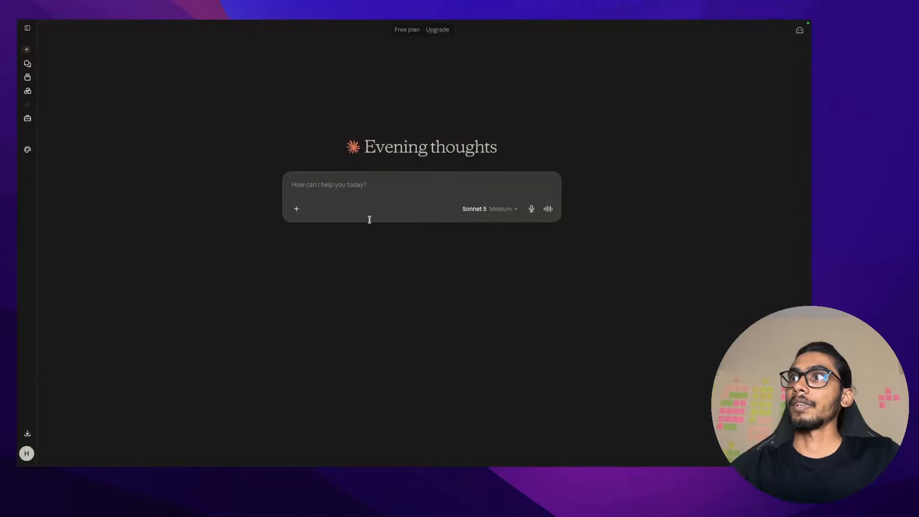
{"action": "left_click", "coordinate": [360, 41]}
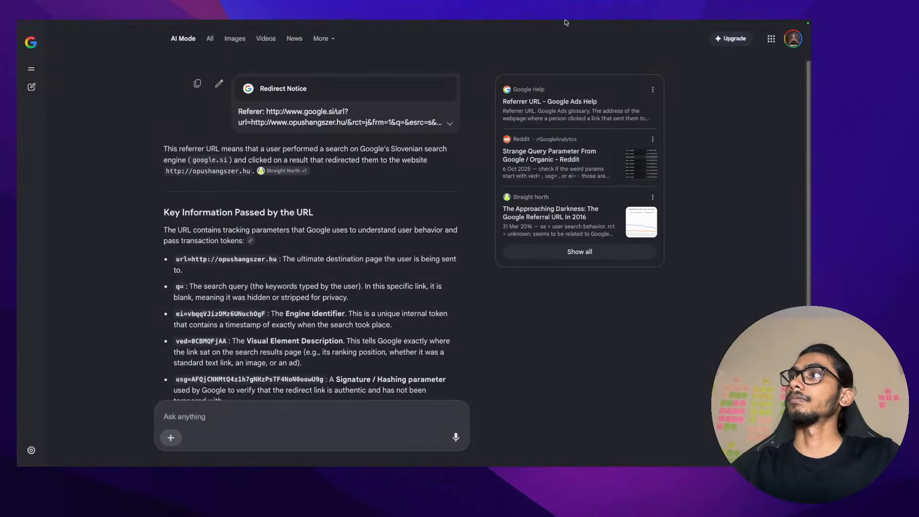
Copy the earlier Flash-stream tshark question from AI Mode and send it to the new Claude chat
{"action": "left_click", "coordinate": [557, 28]}
{"action": "scroll", "coordinate": [254, 100], "scroll_direction": "up", "scroll_amount": 10}
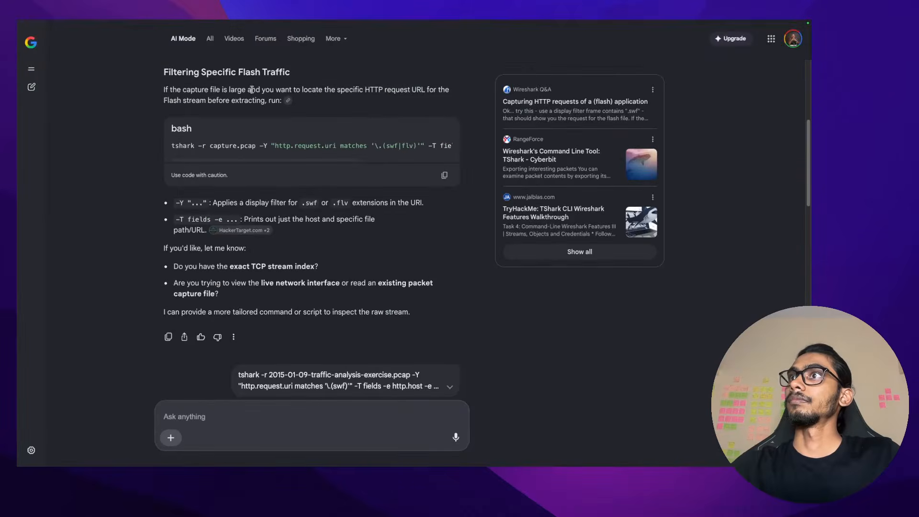
{"action": "scroll", "coordinate": [304, 283], "scroll_direction": "up", "scroll_amount": 6}
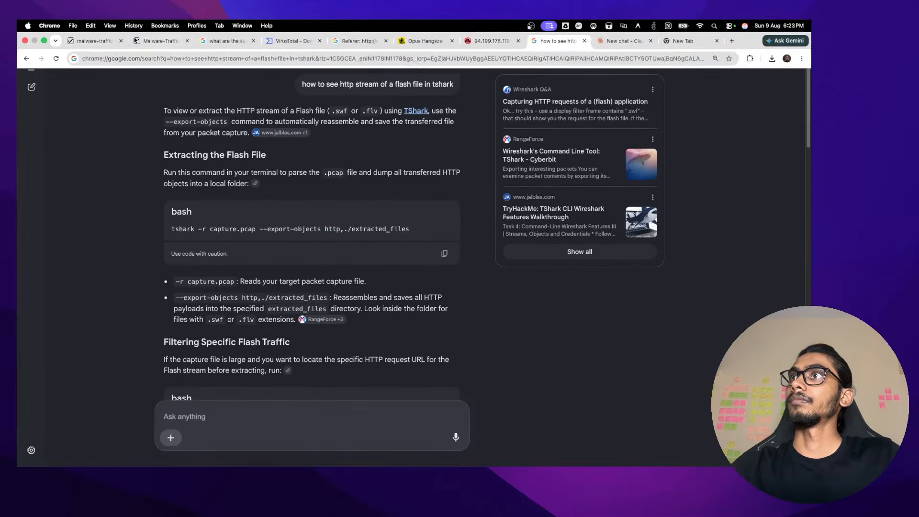
{"action": "triple_click", "coordinate": [374, 85]}
{"action": "key", "text": "super+c"}
{"action": "key", "text": "ctrl+Right"}
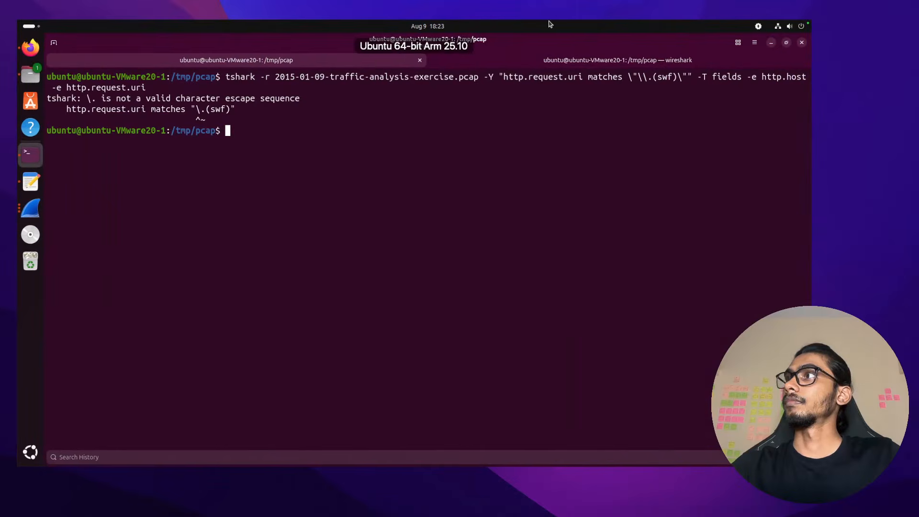
{"action": "key", "text": "ctrl+Left"}
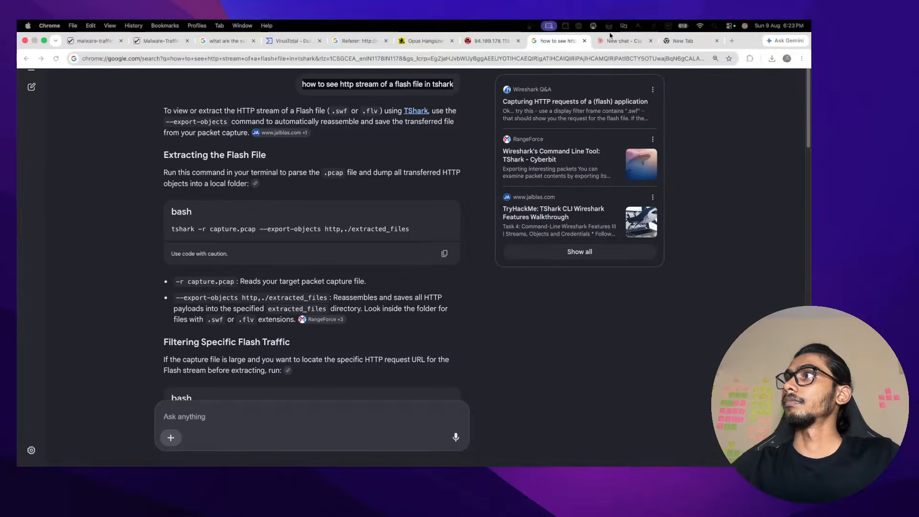
{"action": "left_click", "coordinate": [618, 40]}
{"action": "key", "text": "super+v"}
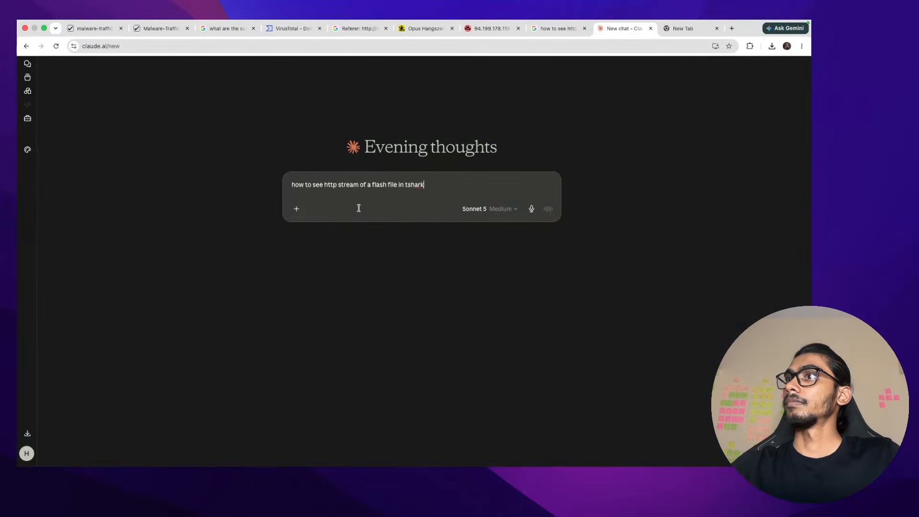
{"action": "key", "text": "Return"}
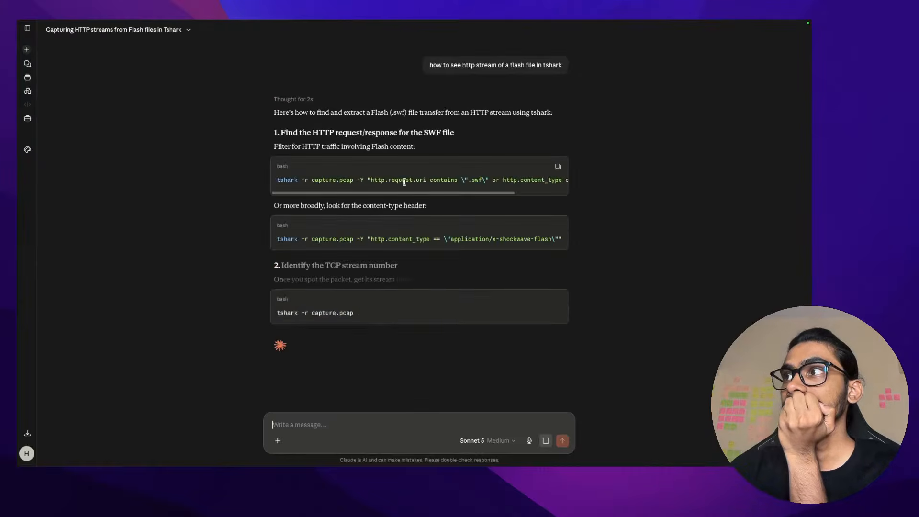
Copy Claude's first tshark Flash filter command from the chat answer
{"action": "scroll", "coordinate": [551, 177], "scroll_direction": "right", "scroll_amount": 5}
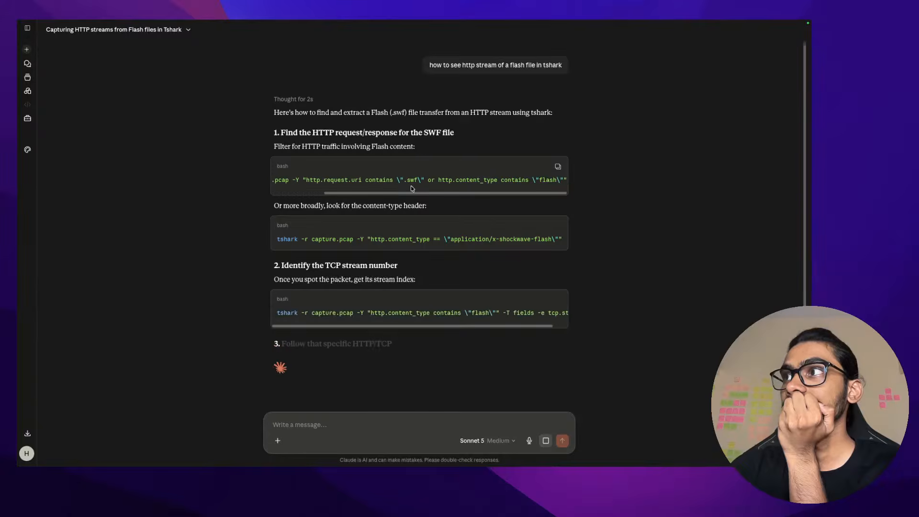
{"action": "left_click", "coordinate": [558, 167]}
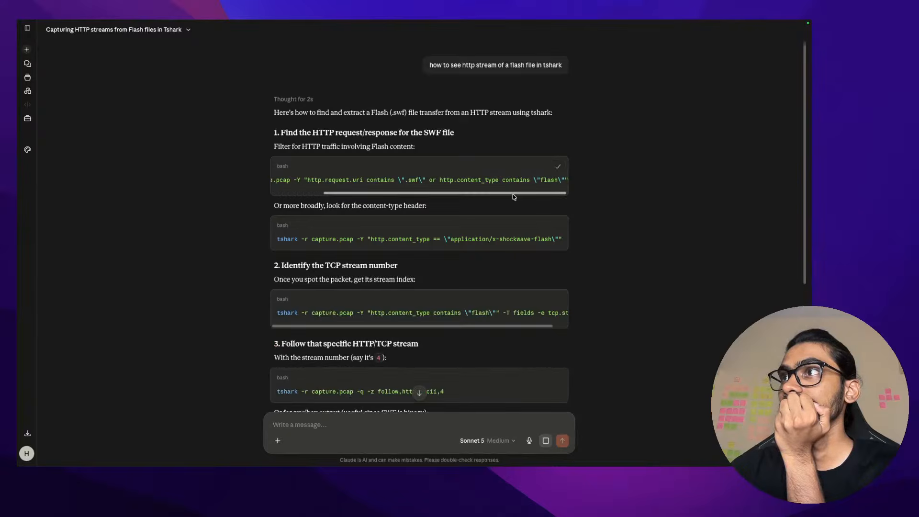
{"action": "scroll", "coordinate": [514, 194], "scroll_direction": "left", "scroll_amount": 5}
{"action": "scroll", "coordinate": [455, 177], "scroll_direction": "right", "scroll_amount": 5}
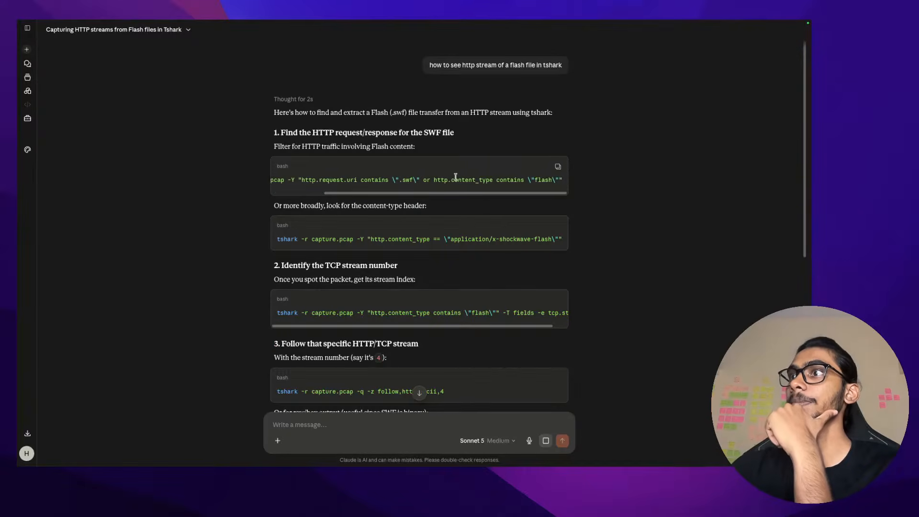
Run the pasted tshark filter command in the cleared Ubuntu VM terminal
{"action": "key", "text": "super+Tab"}
{"action": "type", "text": "cl"}
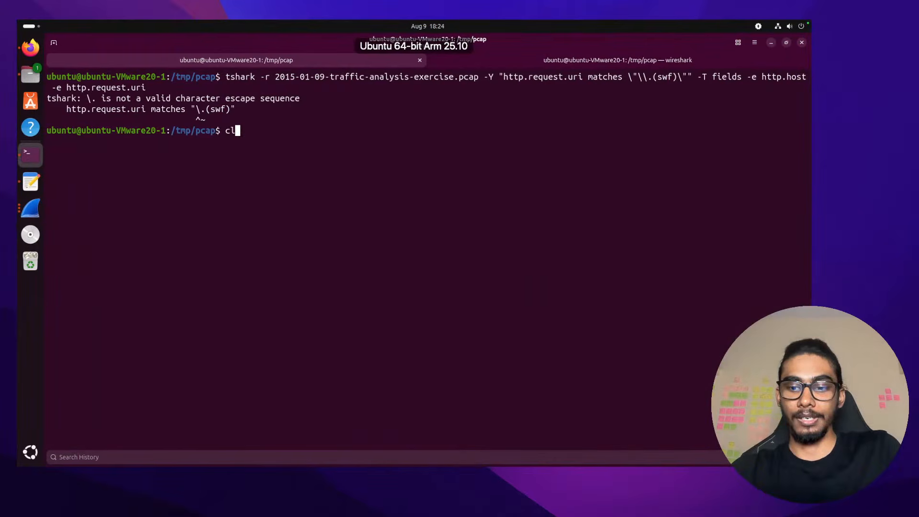
{"action": "type", "text": "ear"}
{"action": "key", "text": "Return"}
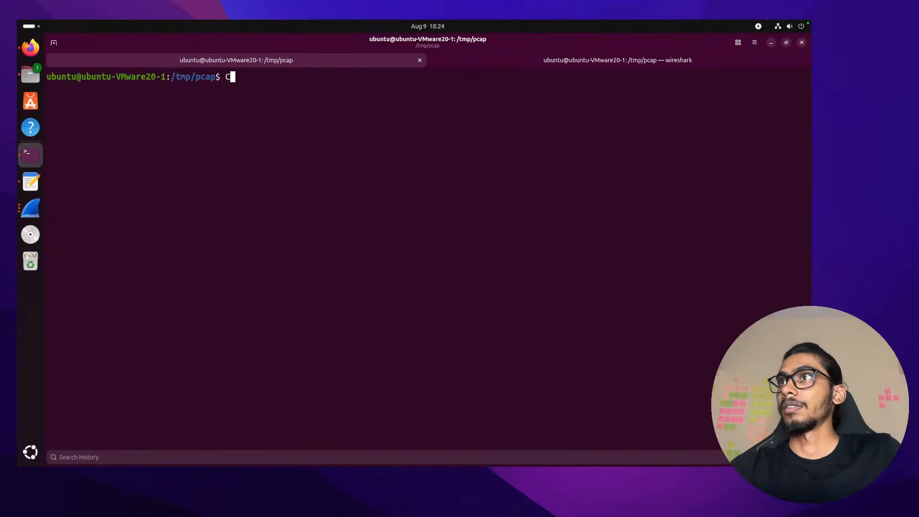
{"action": "key", "text": "ctrl+shift+v"}
{"action": "key", "text": "Return"}
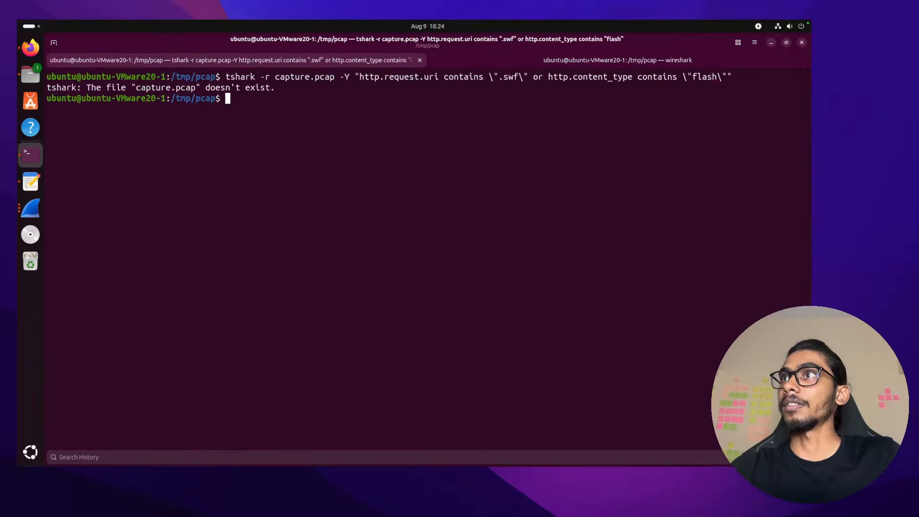
{"action": "type", "text": "clear"}
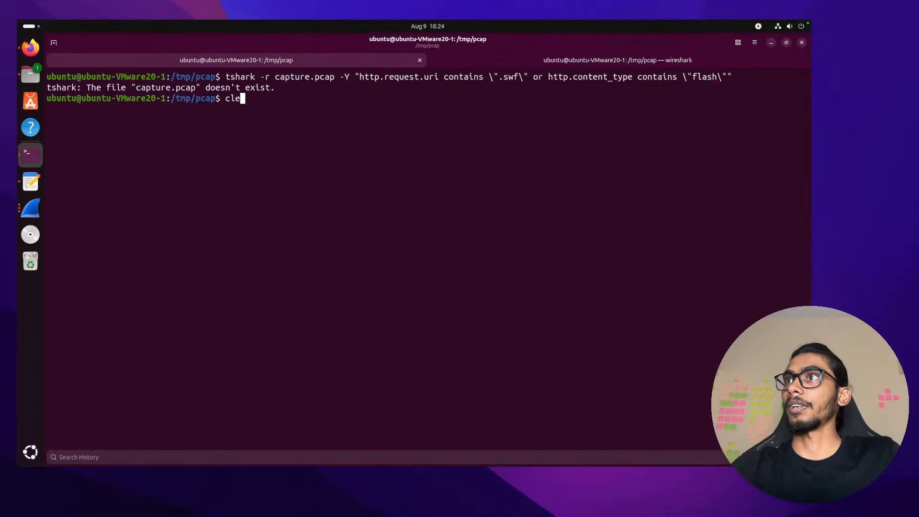
{"action": "key", "text": "Return"}
Rerun the Flash filter with capture.pcap replaced by the 2015-01-09 exercise pcap
{"action": "type", "text": "clear"}
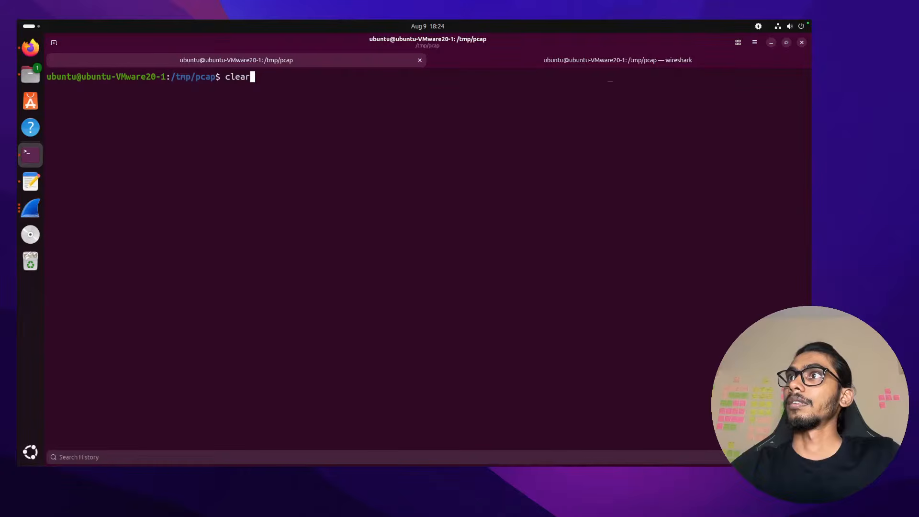
{"action": "key", "text": "Up"}
{"action": "key", "text": "ctrl+Left"}
{"action": "key", "text": "ctrl+Left"}
{"action": "key", "text": "ctrl+Left"}
{"action": "key", "text": "ctrl+Left"}
{"action": "key", "text": "ctrl+Left"}
{"action": "key", "text": "ctrl+Left"}
{"action": "key", "text": "ctrl+Left"}
{"action": "key", "text": "ctrl+Left"}
{"action": "key", "text": "ctrl+Left"}
{"action": "key", "text": "ctrl+Left"}
{"action": "key", "text": "ctrl+Left"}
{"action": "key", "text": "ctrl+Left"}
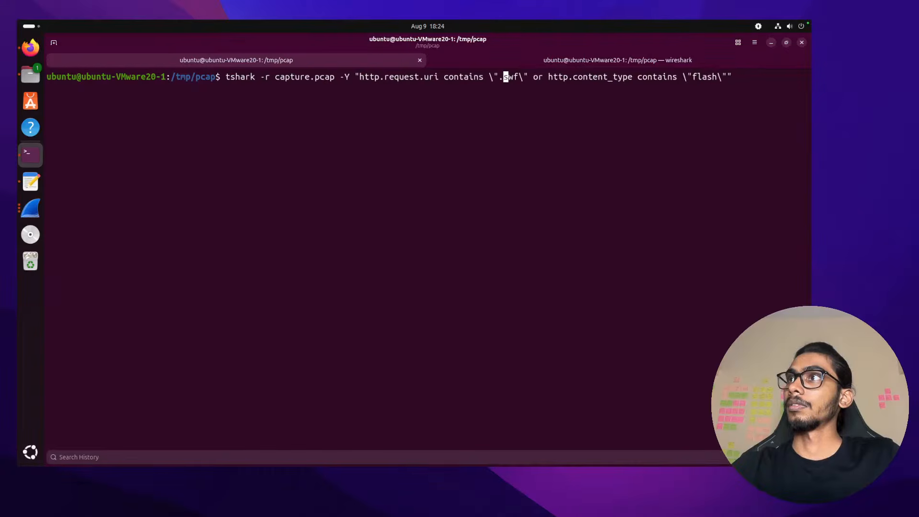
{"action": "key", "text": "Right"}
{"action": "key", "text": "Right"}
{"action": "key", "text": "Right"}
{"action": "key", "text": "Right"}
{"action": "key", "text": "BackSpace"}
{"action": "key", "text": "BackSpace"}
{"action": "key", "text": "BackSpace"}
{"action": "key", "text": "BackSpace"}
{"action": "key", "text": "BackSpace"}
{"action": "key", "text": "BackSpace"}
{"action": "key", "text": "BackSpace"}
{"action": "key", "text": "BackSpace"}
{"action": "key", "text": "BackSpace"}
{"action": "key", "text": "BackSpace"}
{"action": "key", "text": "BackSpace"}
{"action": "key", "text": "BackSpace"}
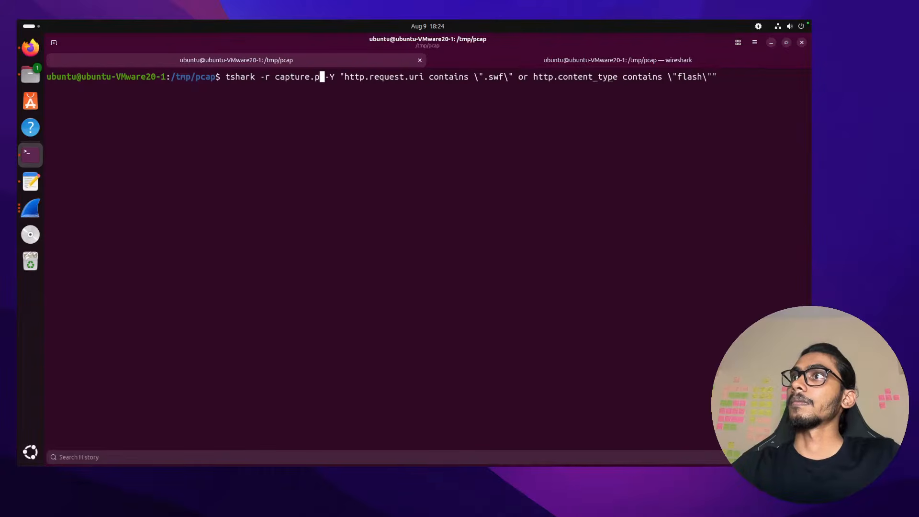
{"action": "type", "text": "2"}
{"action": "key", "text": "Tab"}
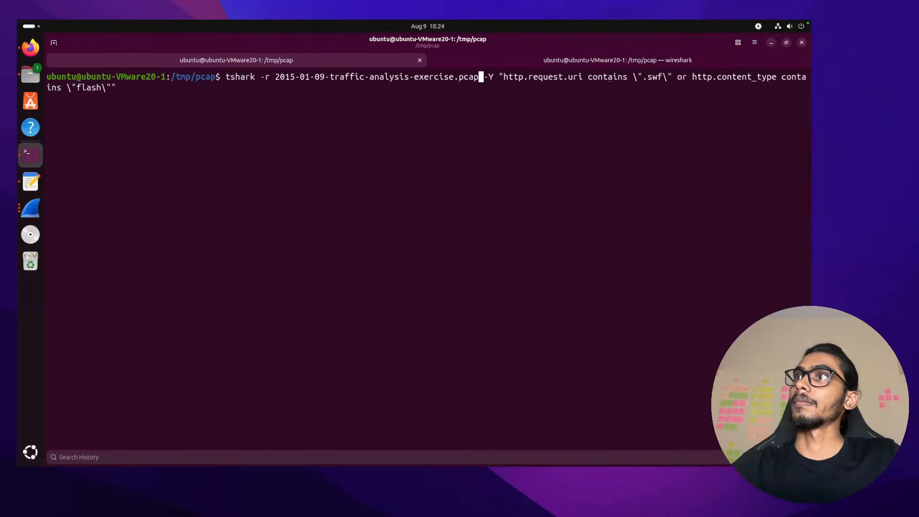
{"action": "key", "text": "Return"}
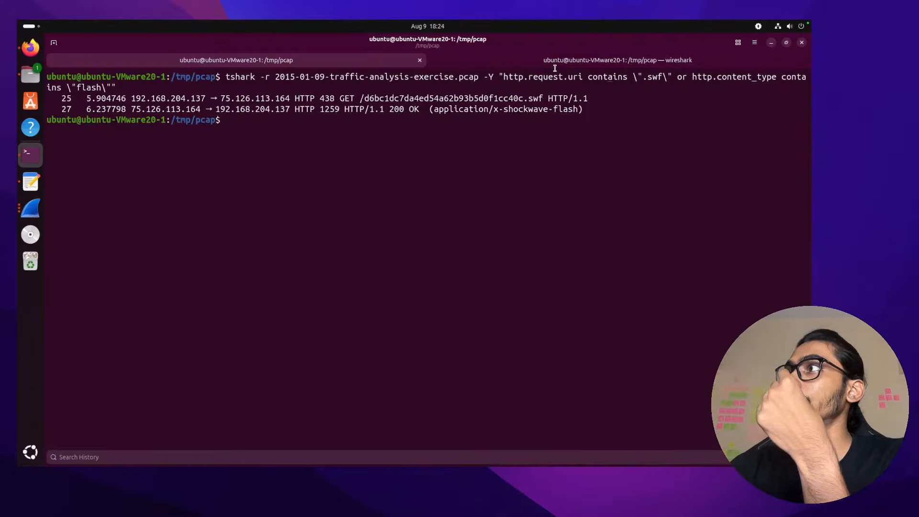
Highlight the .swf condition in the command and the requested .swf file path
{"action": "left_click_drag", "start_coordinate": [634, 76], "coordinate": [673, 77]}
{"action": "left_click", "coordinate": [673, 77]}
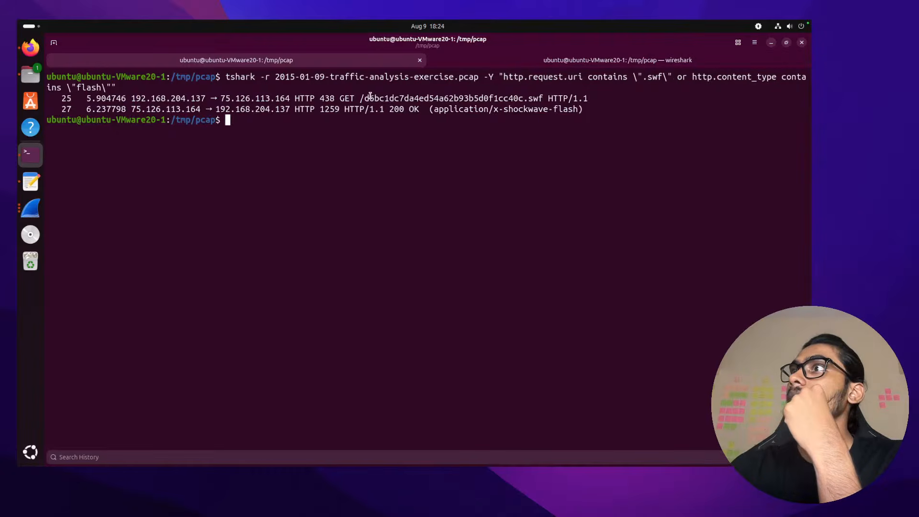
{"action": "double_click", "coordinate": [371, 98]}
{"action": "left_click", "coordinate": [362, 98]}
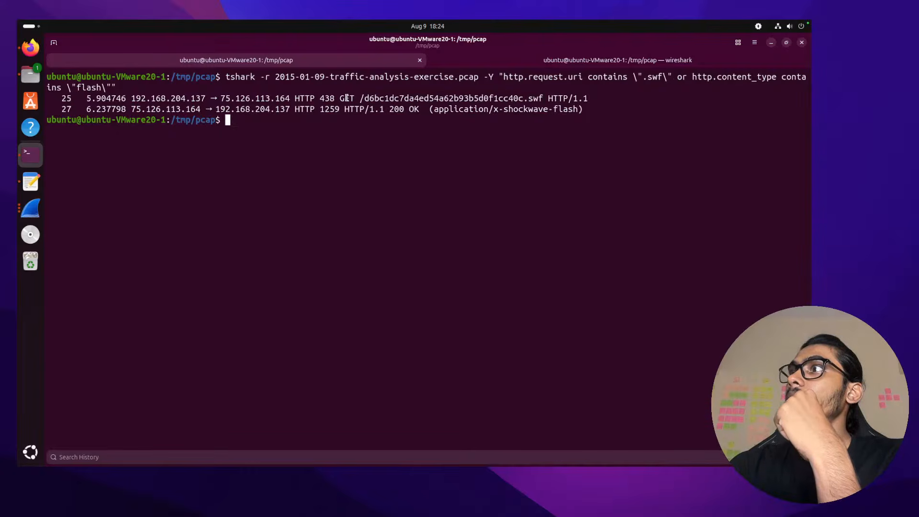
{"action": "key", "text": "alt+Tab"}
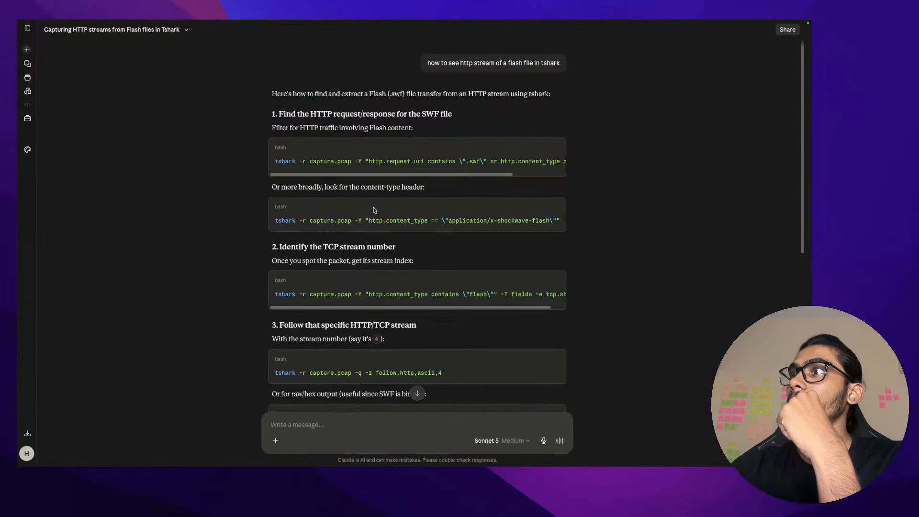
Copy the tshark command from Claude's chat answer
{"action": "scroll", "coordinate": [378, 222], "scroll_direction": "down", "scroll_amount": 2}
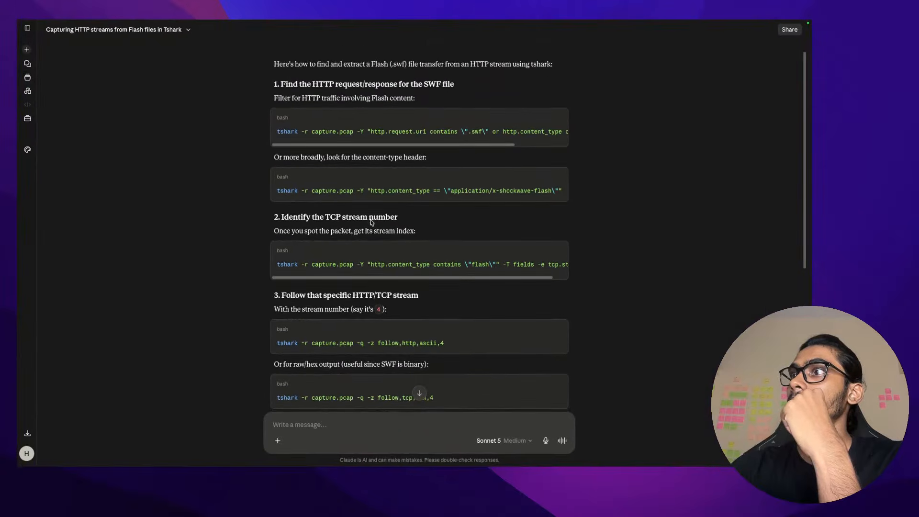
{"action": "scroll", "coordinate": [371, 222], "scroll_direction": "down", "scroll_amount": 7}
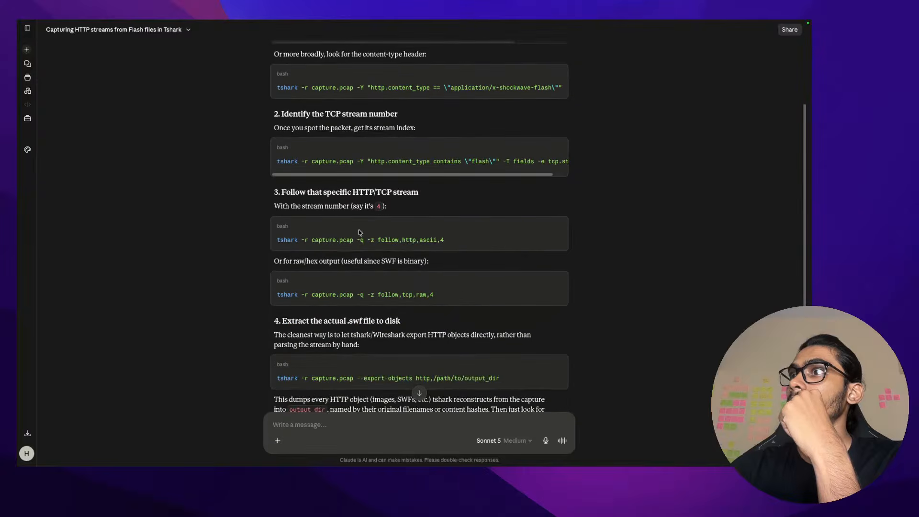
{"action": "triple_click", "coordinate": [416, 160]}
{"action": "left_click", "coordinate": [558, 147]}
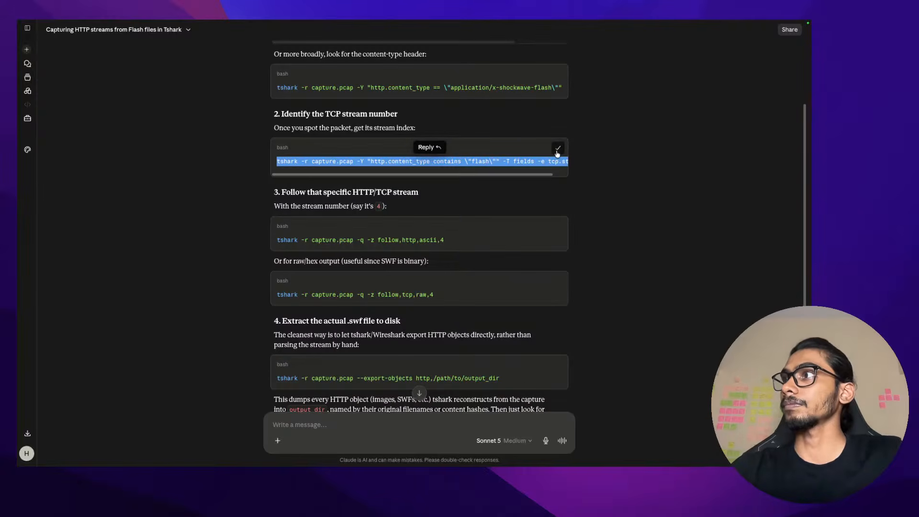
Run the pasted command in the Ubuntu terminal, which fails on capture.pcap
{"action": "key", "text": "ctrl+Right"}
{"action": "key", "text": "ctrl+shift+v"}
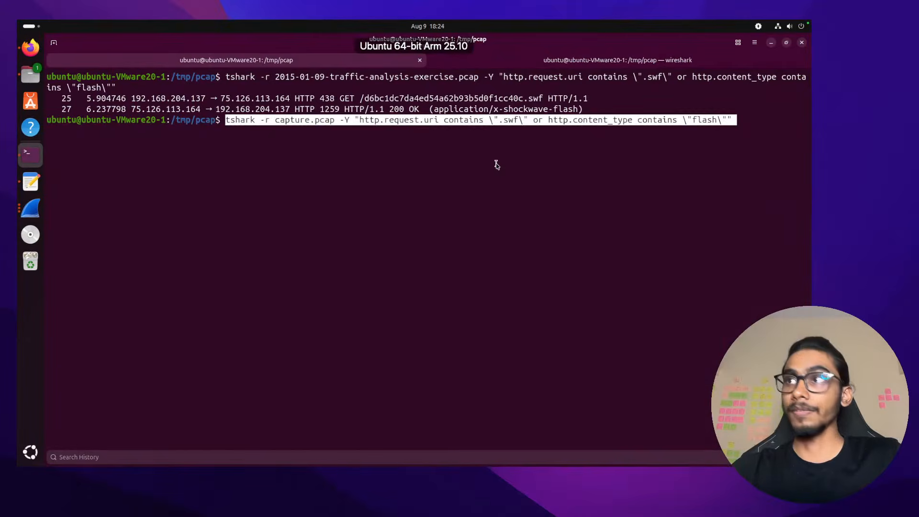
{"action": "key", "text": "Return"}
{"action": "type", "text": "cle"}
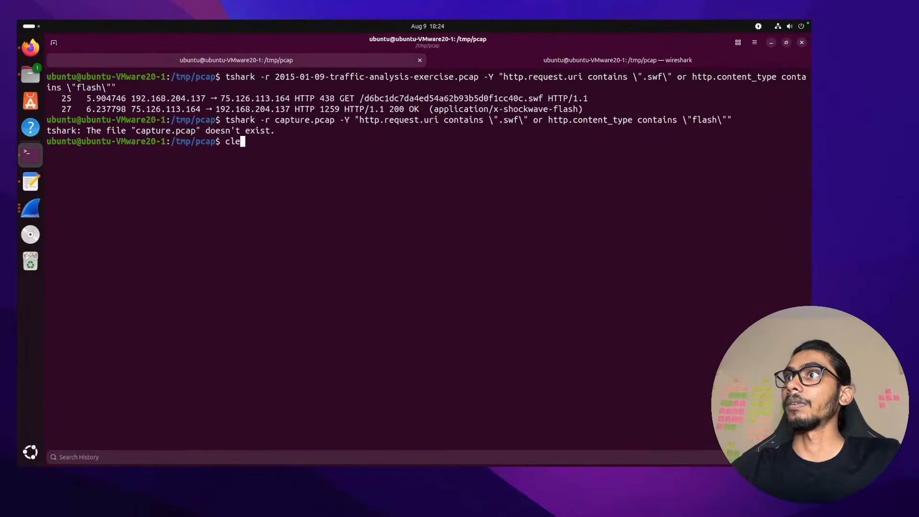
{"action": "key", "text": "BackSpace"}
{"action": "key", "text": "BackSpace"}
{"action": "key", "text": "BackSpace"}
Rerun the Flash filter with the file name changed to the exercise pcap
{"action": "key", "text": "Up"}
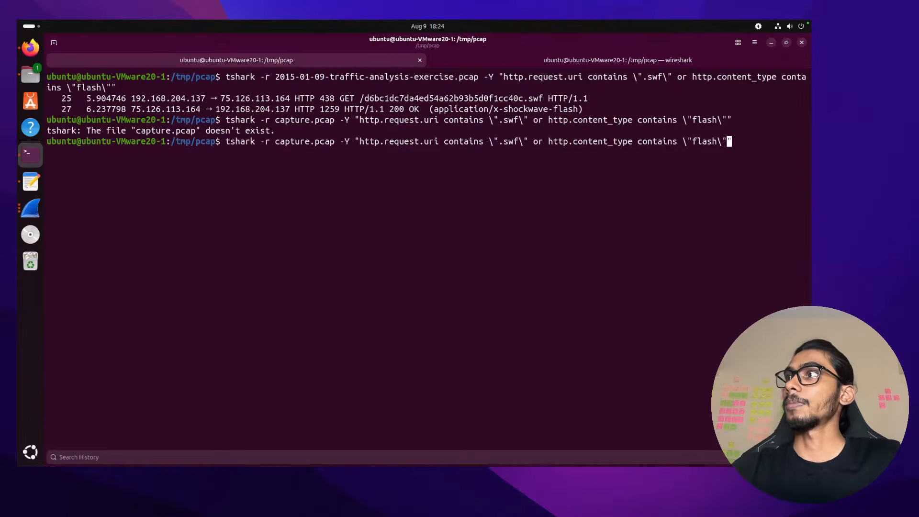
{"action": "key", "text": "ctrl+Left"}
{"action": "key", "text": "ctrl+Left"}
{"action": "key", "text": "ctrl+Left"}
{"action": "key", "text": "ctrl+Left"}
{"action": "key", "text": "ctrl+Left"}
{"action": "key", "text": "ctrl+Left"}
{"action": "key", "text": "ctrl+Left"}
{"action": "key", "text": "ctrl+Left"}
{"action": "key", "text": "ctrl+Left"}
{"action": "key", "text": "ctrl+Left"}
{"action": "key", "text": "ctrl+Left"}
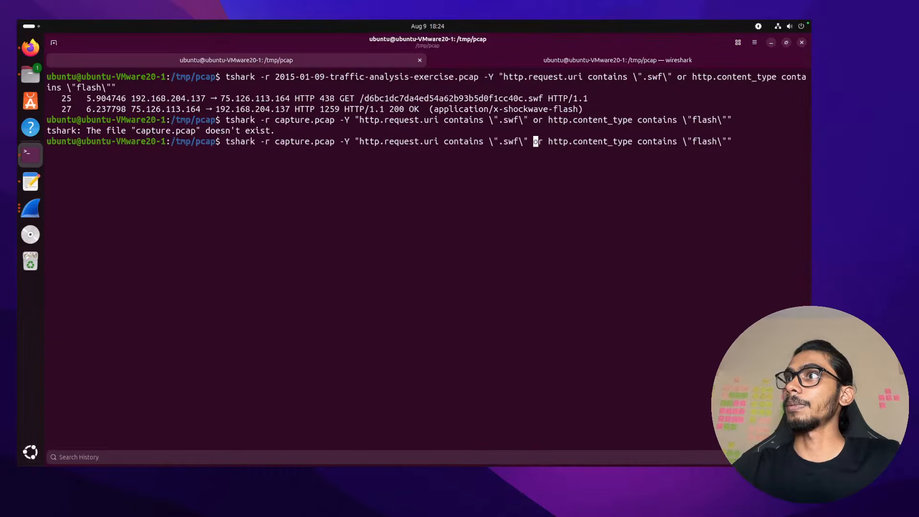
{"action": "key", "text": "ctrl+Left"}
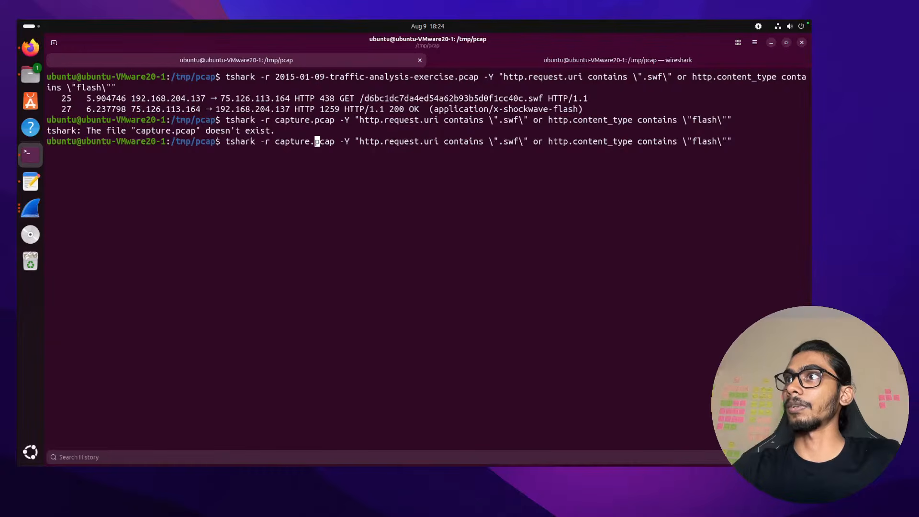
{"action": "key", "text": "Right"}
{"action": "key", "text": "Right"}
{"action": "key", "text": "Right"}
{"action": "key", "text": "Right"}
{"action": "key", "text": "Right"}
{"action": "key", "text": "BackSpace"}
{"action": "key", "text": "BackSpace"}
{"action": "key", "text": "BackSpace"}
{"action": "key", "text": "BackSpace"}
{"action": "key", "text": "BackSpace"}
{"action": "key", "text": "BackSpace"}
{"action": "key", "text": "BackSpace"}
{"action": "key", "text": "BackSpace"}
{"action": "key", "text": "BackSpace"}
{"action": "key", "text": "BackSpace"}
{"action": "key", "text": "BackSpace"}
{"action": "key", "text": "BackSpace"}
{"action": "key", "text": "BackSpace"}
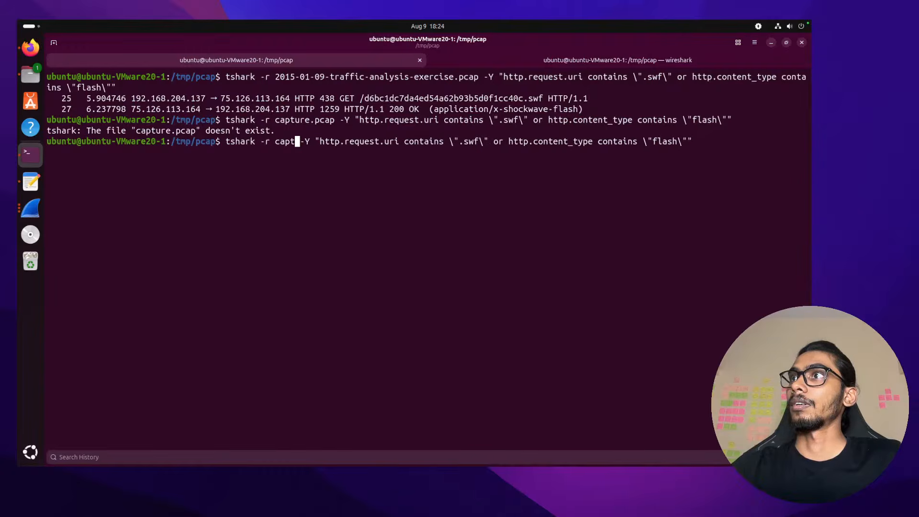
{"action": "type", "text": "20"}
{"action": "key", "text": "BackSpace"}
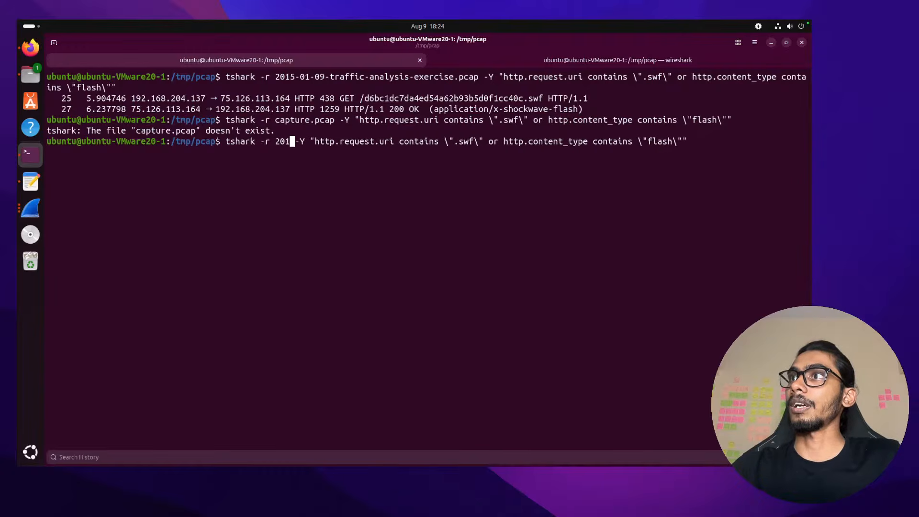
{"action": "key", "text": "Tab"}
{"action": "key", "text": "Return"}
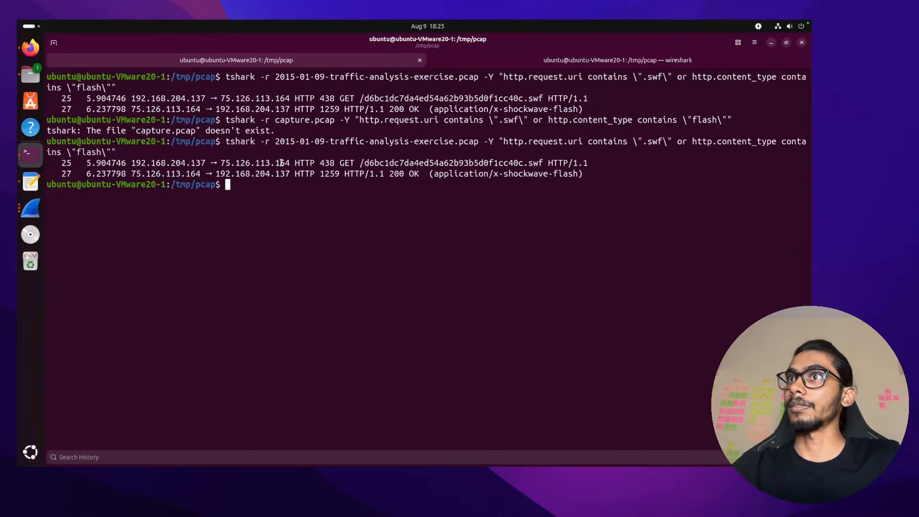
Mark packet 25 in the output, check the chat answer, then refocus the terminal
{"action": "double_click", "coordinate": [67, 165]}
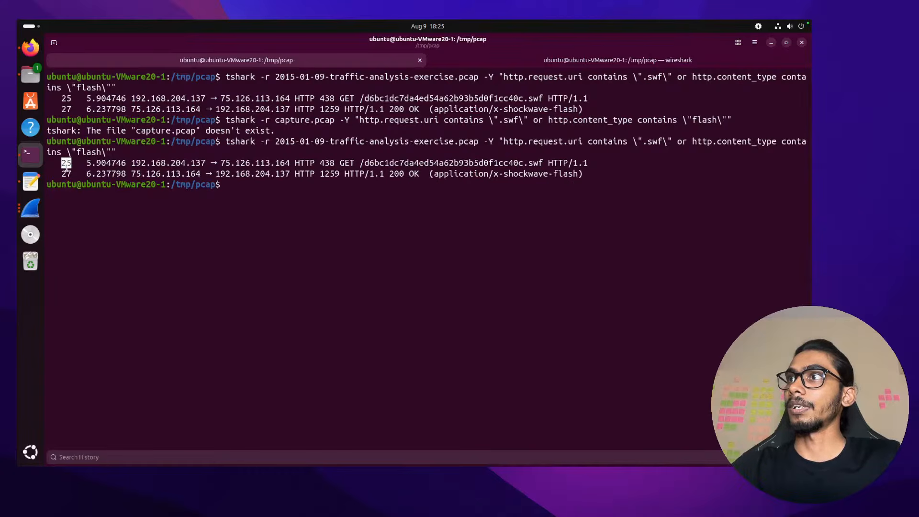
{"action": "key", "text": "ctrl+Left"}
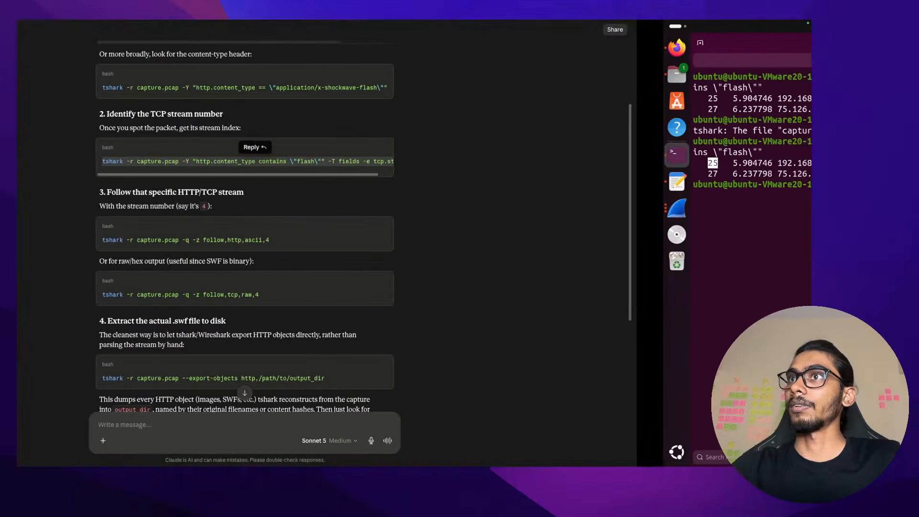
{"action": "mouse_move", "coordinate": [550, 234]}
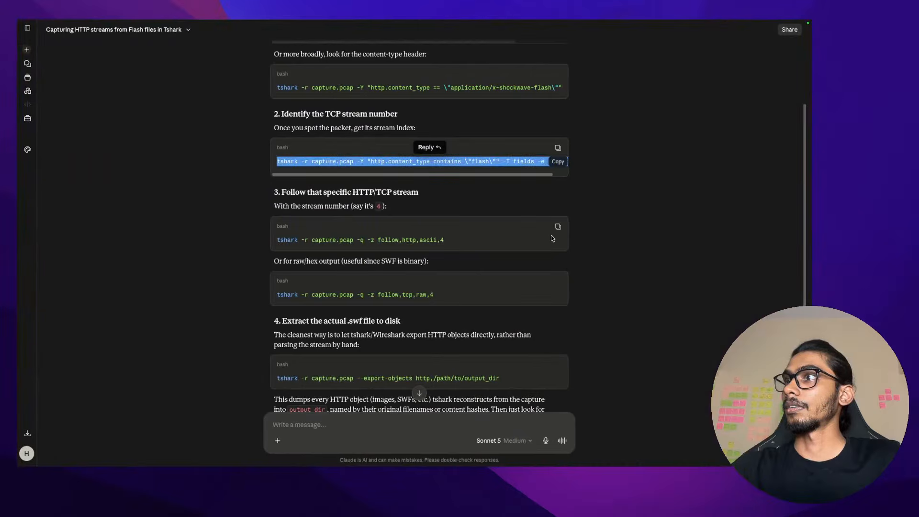
{"action": "key", "text": "ctrl+Right"}
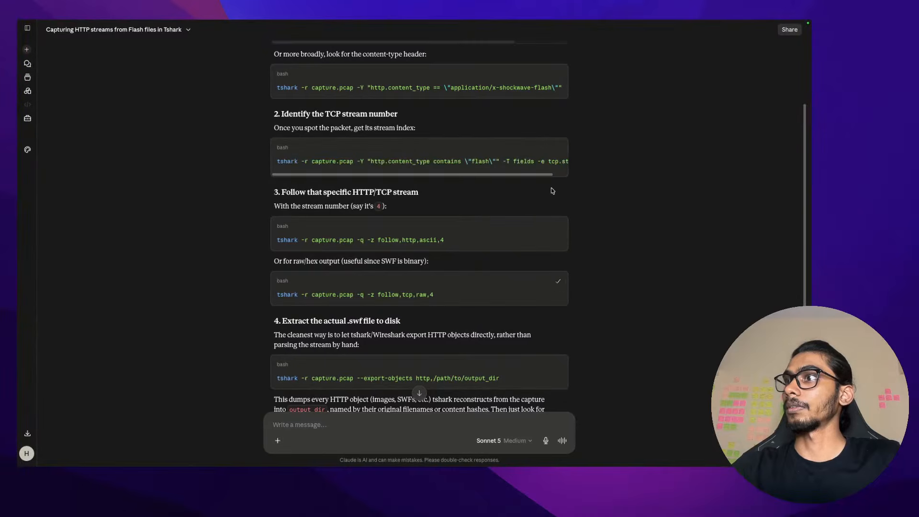
{"action": "key", "text": "ctrl+Right"}
{"action": "left_click", "coordinate": [468, 217]}
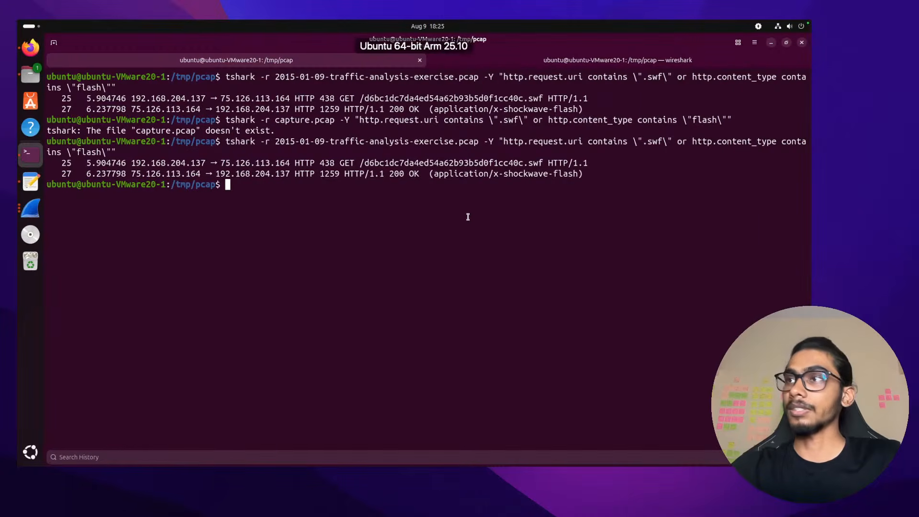
Run the pasted follow,tcp,raw command with stream 4 changed to 25
{"action": "key", "text": "ctrl+shift+v"}
{"action": "key", "text": "BackSpace"}
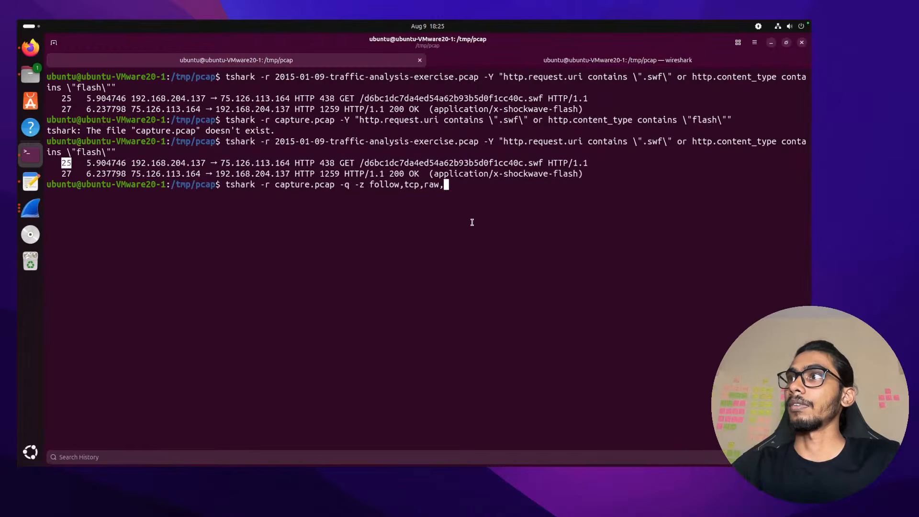
{"action": "type", "text": "25"}
{"action": "key", "text": "Return"}
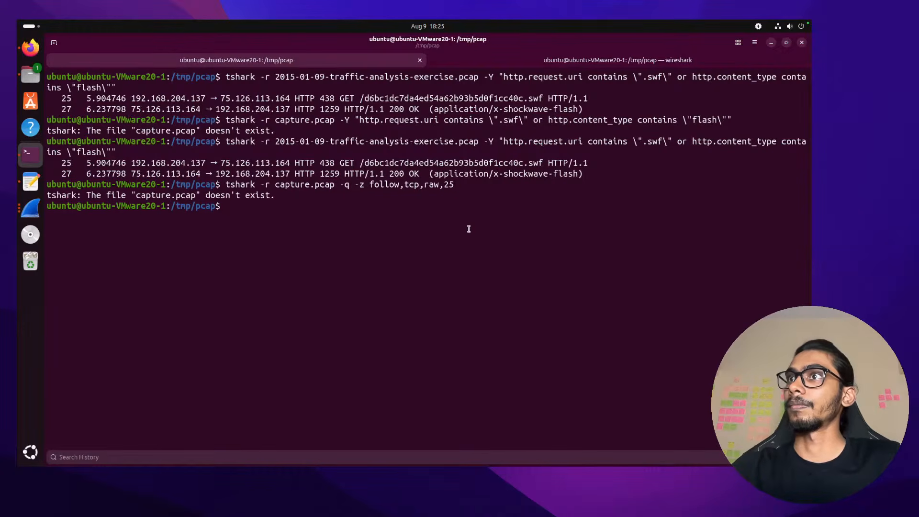
Rerun the stream 25 raw follow against the 2015-01-09 exercise pcap
{"action": "key", "text": "Up"}
{"action": "key", "text": "Left"}
{"action": "key", "text": "Left"}
{"action": "key", "text": "Left"}
{"action": "key", "text": "Left"}
{"action": "key", "text": "Left"}
{"action": "key", "text": "Left"}
{"action": "key", "text": "Left"}
{"action": "key", "text": "Left"}
{"action": "key", "text": "Left"}
{"action": "key", "text": "Left"}
{"action": "key", "text": "Left"}
{"action": "key", "text": "Left"}
{"action": "key", "text": "Left"}
{"action": "key", "text": "Left"}
{"action": "key", "text": "Left"}
{"action": "key", "text": "Left"}
{"action": "key", "text": "Left"}
{"action": "key", "text": "Left"}
{"action": "key", "text": "Left"}
{"action": "key", "text": "Left"}
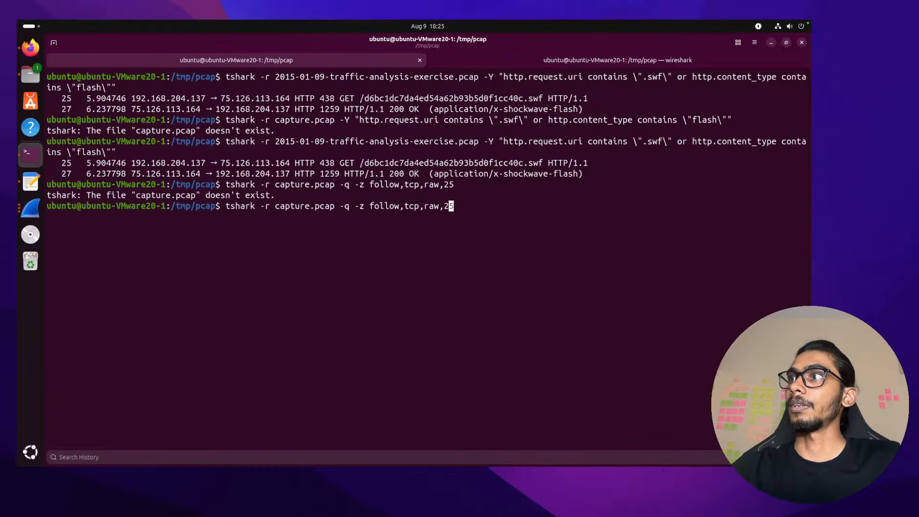
{"action": "key", "text": "BackSpace"}
{"action": "key", "text": "BackSpace"}
{"action": "key", "text": "BackSpace"}
{"action": "key", "text": "BackSpace"}
{"action": "key", "text": "BackSpace"}
{"action": "key", "text": "BackSpace"}
{"action": "key", "text": "BackSpace"}
{"action": "key", "text": "BackSpace"}
{"action": "key", "text": "BackSpace"}
{"action": "key", "text": "BackSpace"}
{"action": "key", "text": "BackSpace"}
{"action": "key", "text": "BackSpace"}
{"action": "key", "text": "BackSpace"}
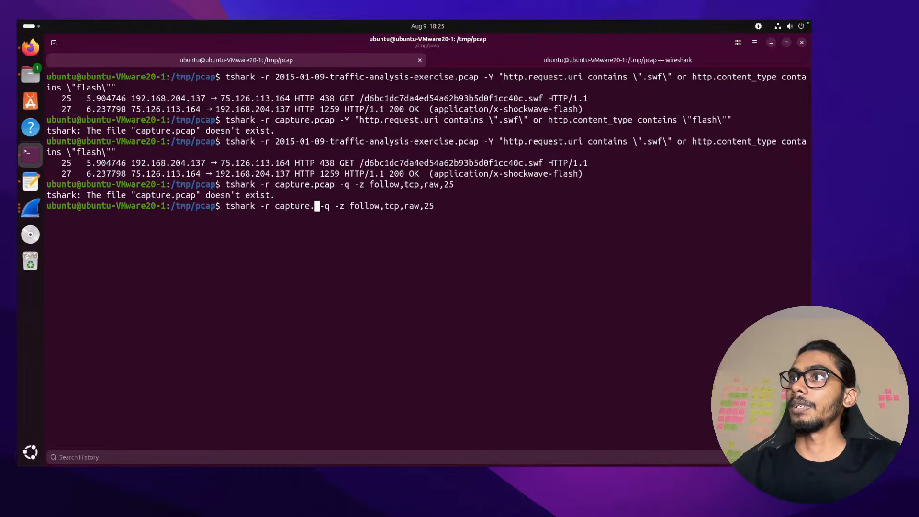
{"action": "type", "text": "20"}
{"action": "key", "text": "Tab"}
{"action": "key", "text": "Return"}
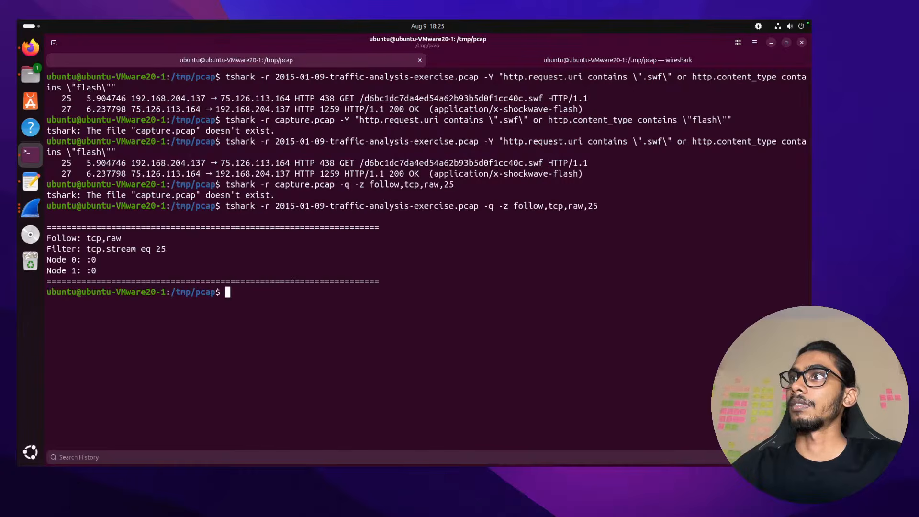
Dump TCP stream 2 as raw hex with follow,tcp,raw,2, then clear the terminal
{"action": "key", "text": "Up"}
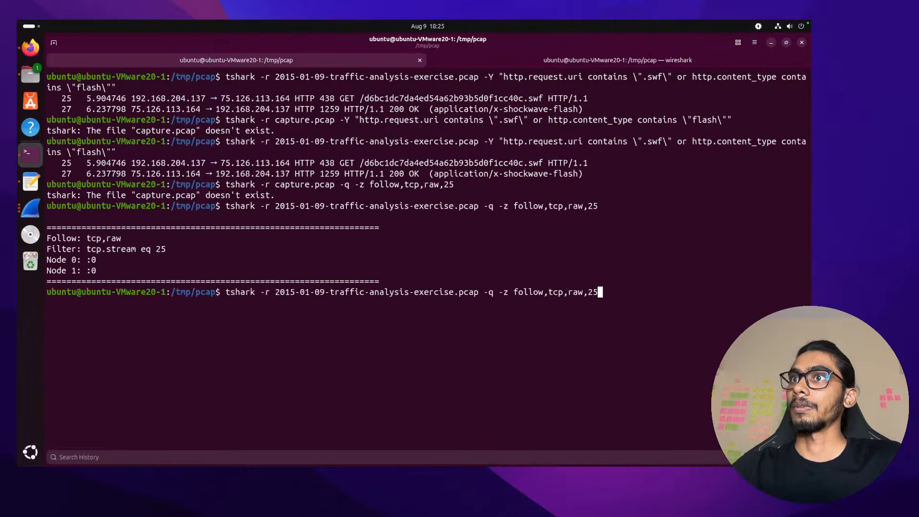
{"action": "key", "text": "BackSpace"}
{"action": "key", "text": "Return"}
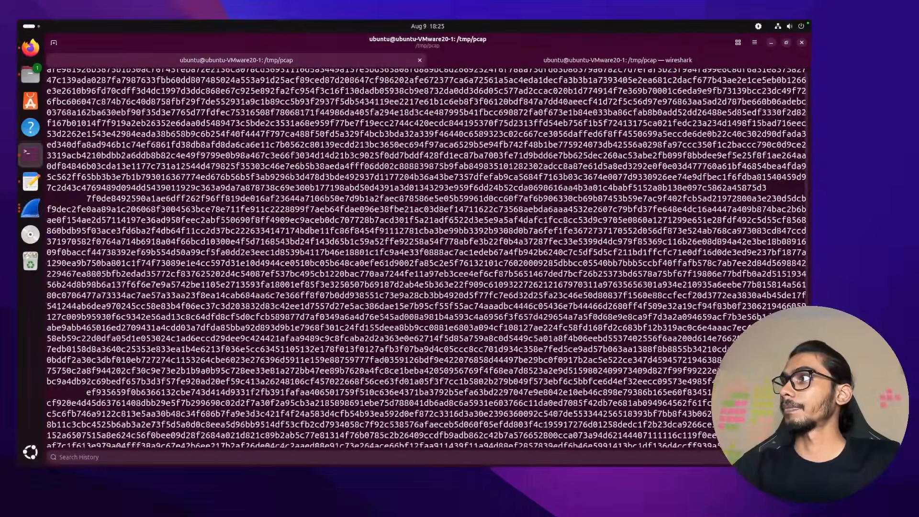
{"action": "type", "text": "clear"}
{"action": "key", "text": "Return"}
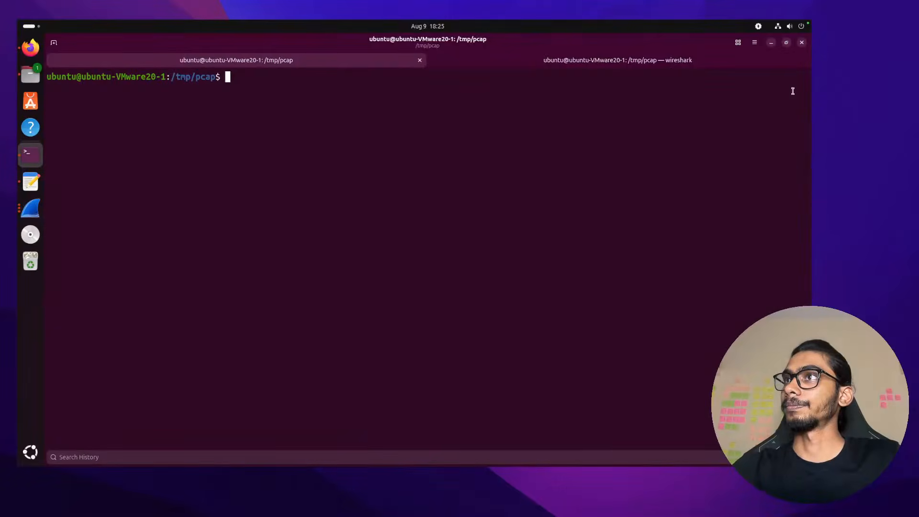
{"action": "key", "text": "ctrl+Left"}
Copy Claude's follow,http,ascii,4 command, run it in the terminal, and clear the screen
{"action": "triple_click", "coordinate": [473, 239]}
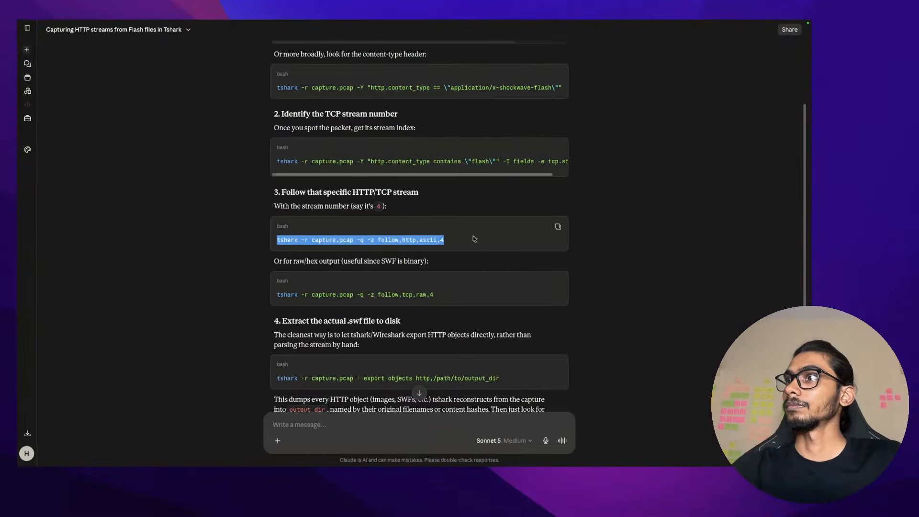
{"action": "key", "text": "ctrl+Right"}
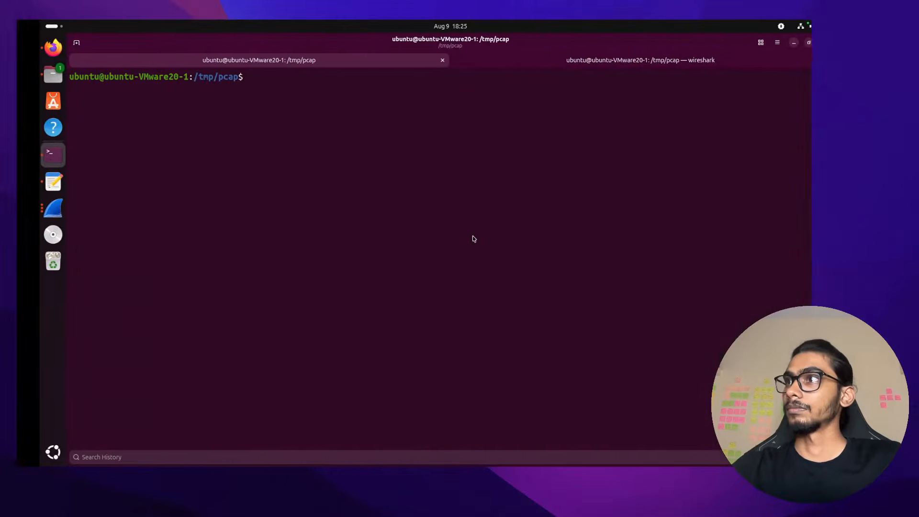
{"action": "type", "text": "cle"}
{"action": "key", "text": "BackSpace"}
{"action": "key", "text": "BackSpace"}
{"action": "key", "text": "BackSpace"}
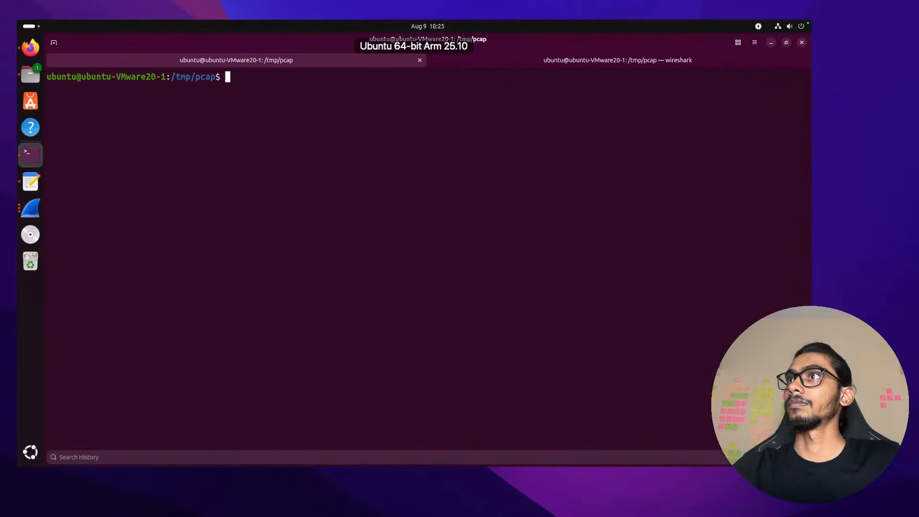
{"action": "key", "text": "ctrl+shift+v"}
{"action": "key", "text": "Return"}
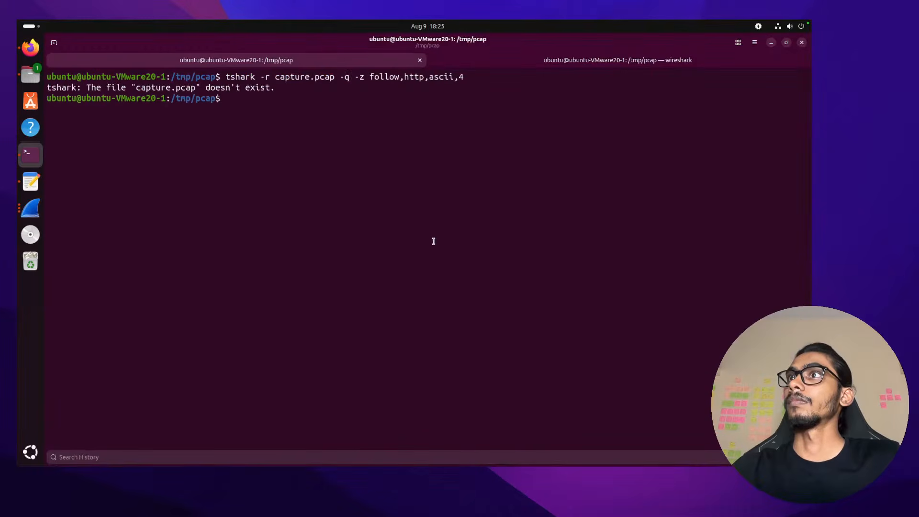
{"action": "type", "text": "clear"}
{"action": "key", "text": "Return"}
Rerun the HTTP stream 4 follow with the exercise pcap file name
{"action": "key", "text": "Up"}
{"action": "key", "text": "Up"}
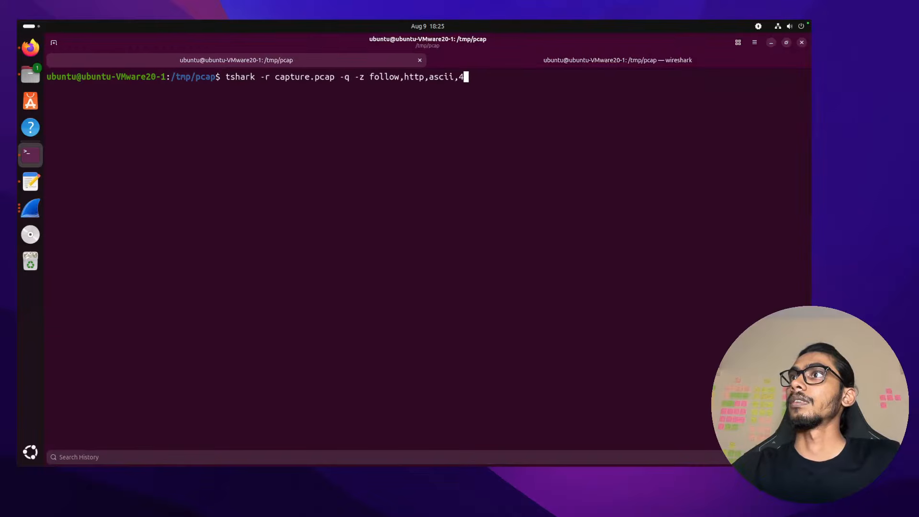
{"action": "key", "text": "Left"}
{"action": "key", "text": "Left"}
{"action": "key", "text": "Left"}
{"action": "key", "text": "Left"}
{"action": "key", "text": "Left"}
{"action": "key", "text": "Left"}
{"action": "key", "text": "Left"}
{"action": "key", "text": "Left"}
{"action": "key", "text": "Left"}
{"action": "key", "text": "Left"}
{"action": "key", "text": "Left"}
{"action": "key", "text": "Left"}
{"action": "key", "text": "Left"}
{"action": "key", "text": "Left"}
{"action": "key", "text": "Left"}
{"action": "key", "text": "Left"}
{"action": "key", "text": "Left"}
{"action": "key", "text": "Left"}
{"action": "key", "text": "Left"}
{"action": "key", "text": "Left"}
{"action": "key", "text": "Left"}
{"action": "key", "text": "Right"}
{"action": "key", "text": "Right"}
{"action": "key", "text": "Right"}
{"action": "key", "text": "Right"}
{"action": "key", "text": "Right"}
{"action": "key", "text": "Right"}
{"action": "key", "text": "Right"}
{"action": "key", "text": "Right"}
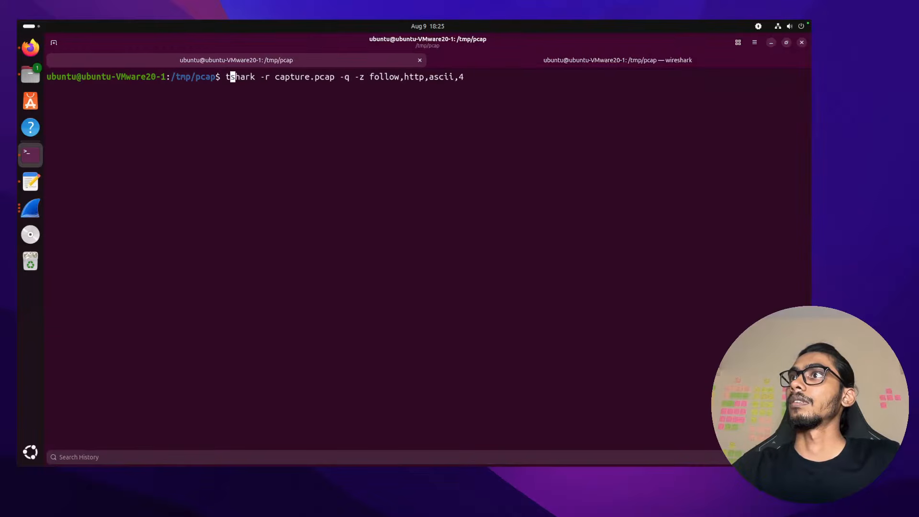
{"action": "key", "text": "Right"}
{"action": "key", "text": "Right"}
{"action": "key", "text": "Right"}
{"action": "key", "text": "Right"}
{"action": "key", "text": "Right"}
{"action": "key", "text": "Right"}
{"action": "key", "text": "Right"}
{"action": "key", "text": "Right"}
{"action": "key", "text": "Right"}
{"action": "key", "text": "Right"}
{"action": "key", "text": "Right"}
{"action": "key", "text": "Right"}
{"action": "key", "text": "Right"}
{"action": "key", "text": "BackSpace"}
{"action": "key", "text": "BackSpace"}
{"action": "key", "text": "BackSpace"}
{"action": "key", "text": "BackSpace"}
{"action": "key", "text": "BackSpace"}
{"action": "key", "text": "BackSpace"}
{"action": "key", "text": "BackSpace"}
{"action": "key", "text": "BackSpace"}
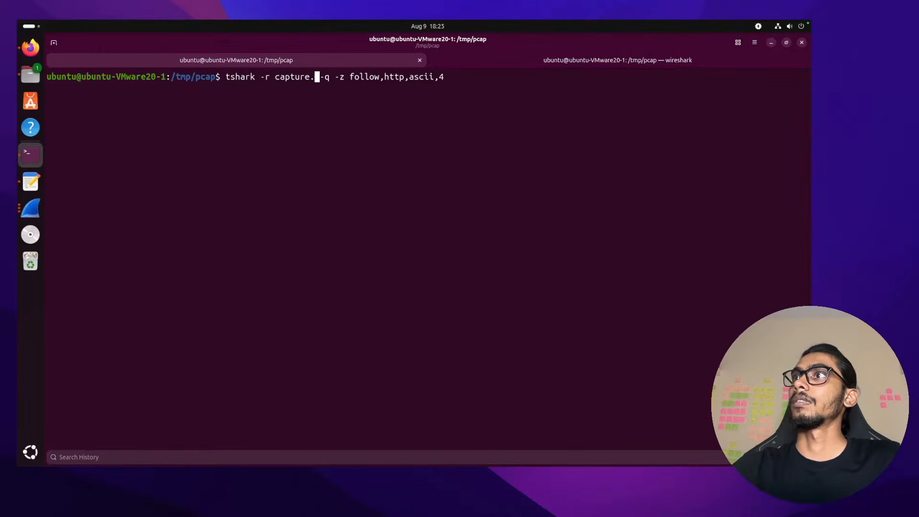
{"action": "key", "text": "BackSpace"}
{"action": "key", "text": "BackSpace"}
{"action": "key", "text": "BackSpace"}
{"action": "key", "text": "BackSpace"}
{"action": "type", "text": "20"}
{"action": "key", "text": "Tab"}
{"action": "key", "text": "Return"}
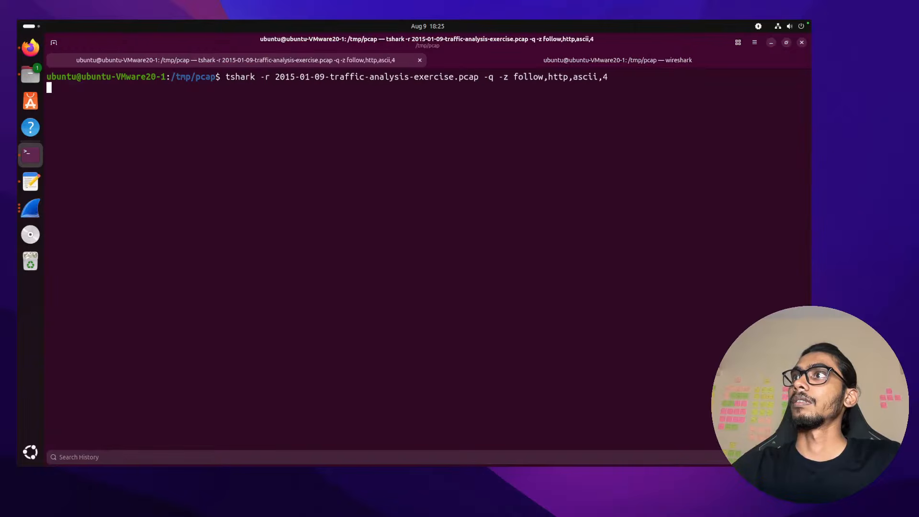
Scroll up to the start of the HTTP stream 4 output
{"action": "scroll", "coordinate": [342, 245], "scroll_direction": "up", "scroll_amount": 8}
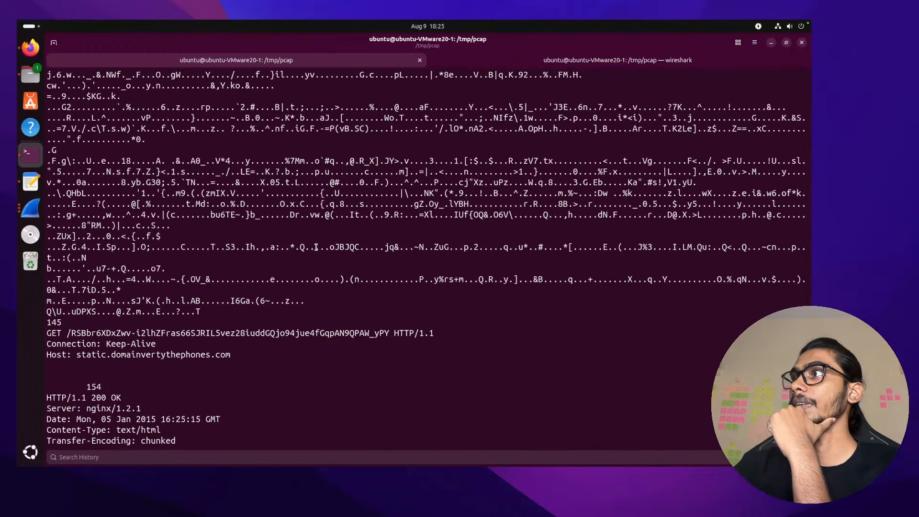
{"action": "scroll", "coordinate": [316, 247], "scroll_direction": "up", "scroll_amount": 10}
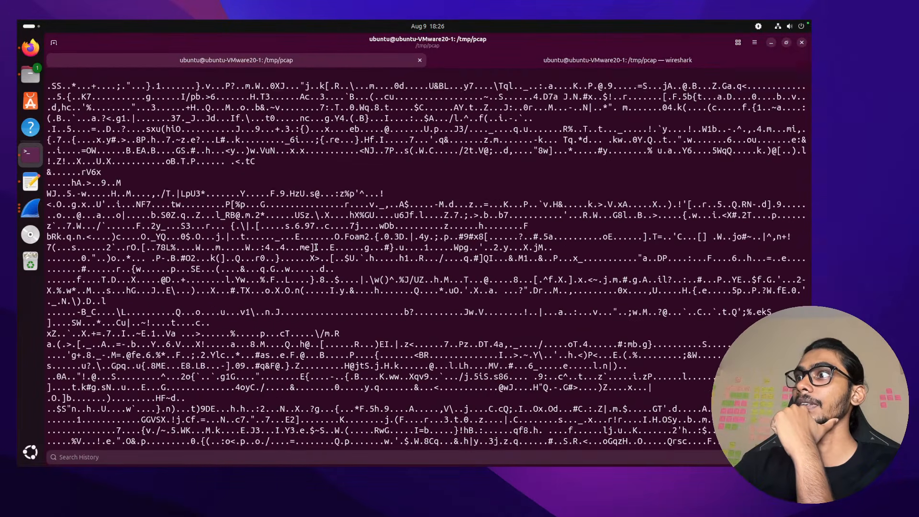
{"action": "scroll", "coordinate": [316, 247], "scroll_direction": "up", "scroll_amount": 15}
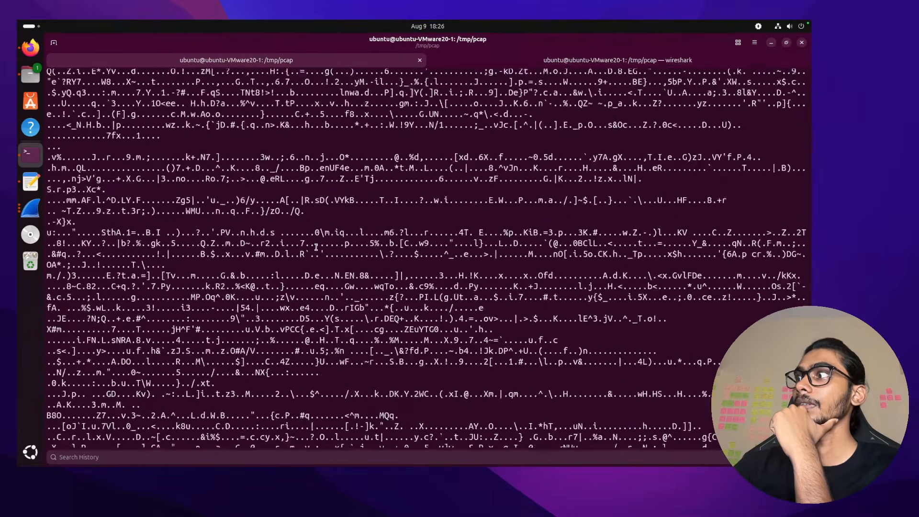
{"action": "scroll", "coordinate": [316, 247], "scroll_direction": "up", "scroll_amount": 15}
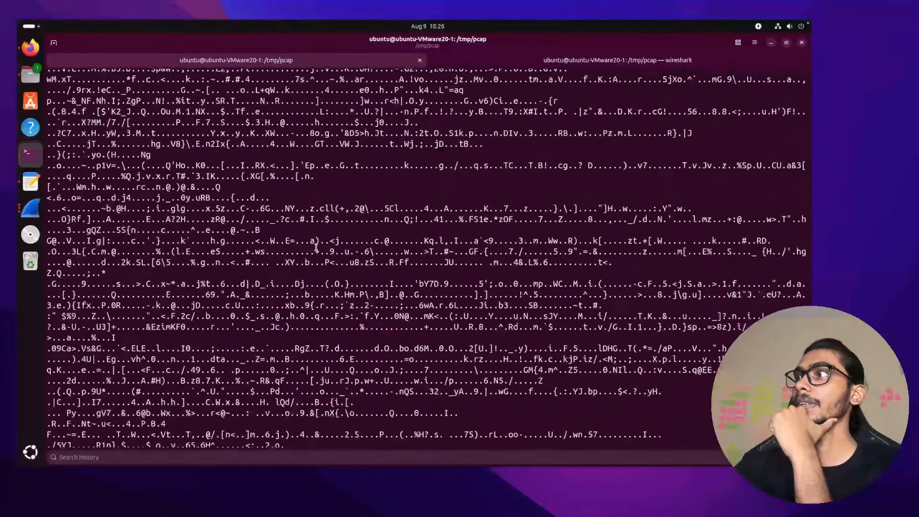
{"action": "scroll", "coordinate": [316, 247], "scroll_direction": "up", "scroll_amount": 15}
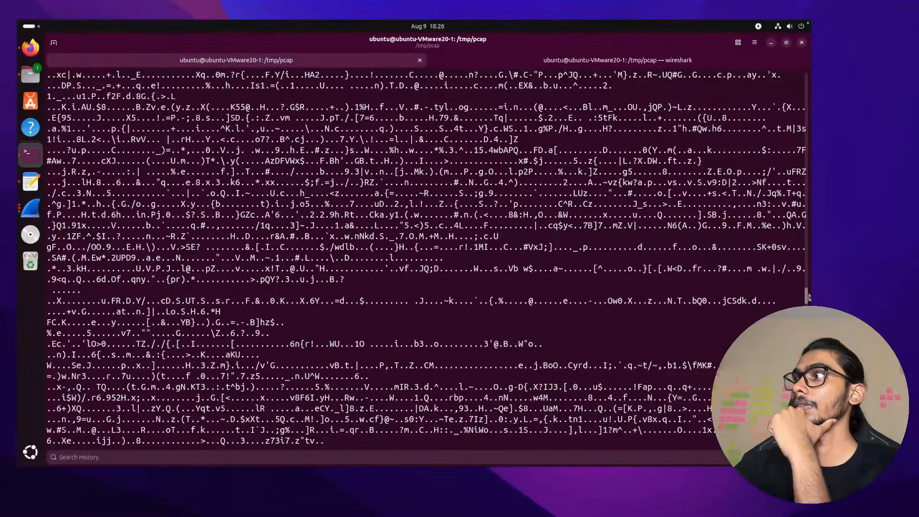
{"action": "left_click_drag", "start_coordinate": [808, 299], "coordinate": [805, 96]}
{"action": "scroll", "coordinate": [709, 191], "scroll_direction": "up", "scroll_amount": 10}
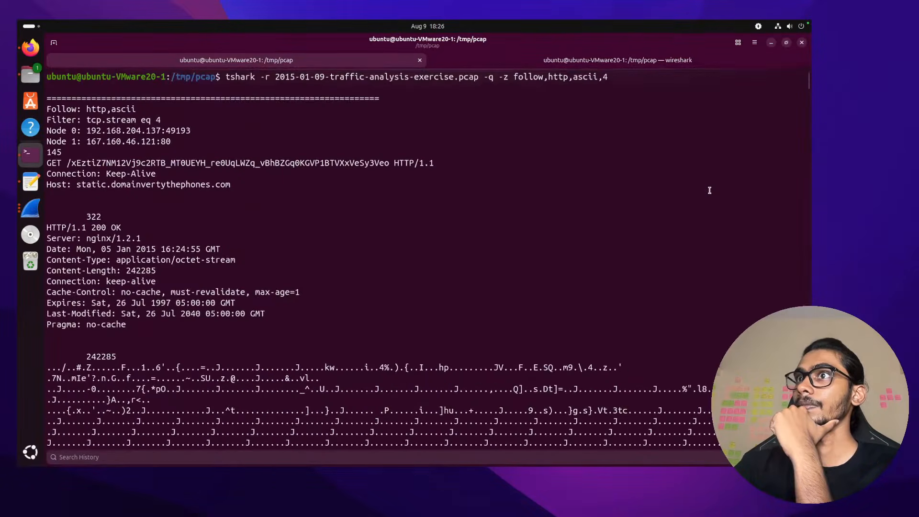
Pick out the requested file path and the Node 0 and Node 1 IP addresses
{"action": "double_click", "coordinate": [115, 162]}
{"action": "left_click", "coordinate": [115, 162]}
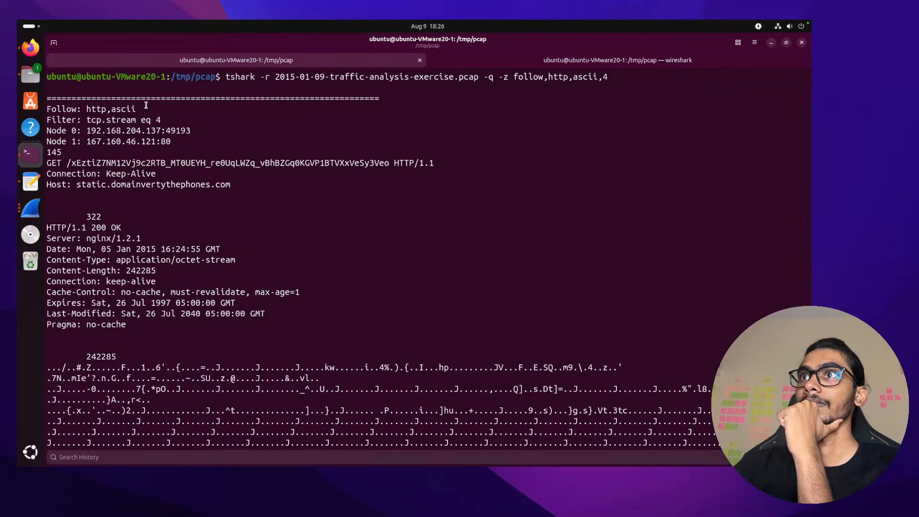
{"action": "double_click", "coordinate": [126, 131]}
{"action": "double_click", "coordinate": [127, 141]}
{"action": "left_click", "coordinate": [152, 176]}
{"action": "scroll", "coordinate": [157, 227], "scroll_direction": "down", "scroll_amount": 2}
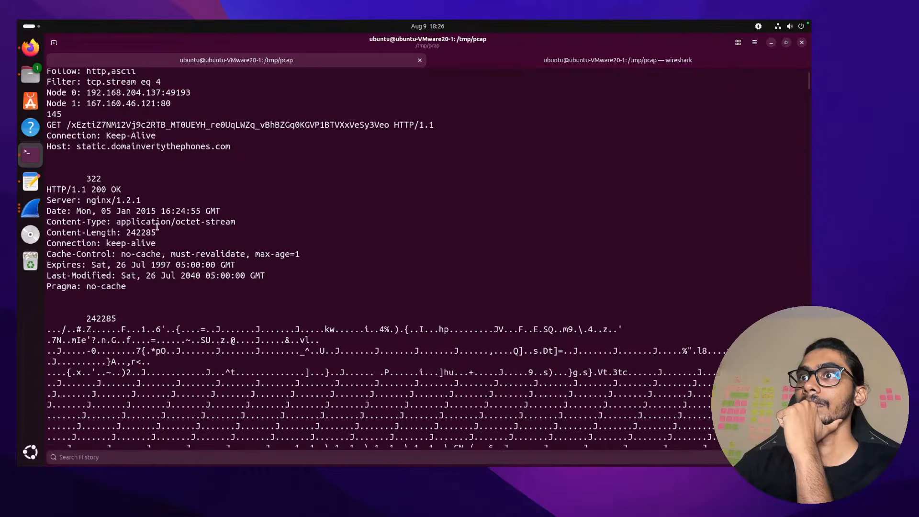
{"action": "scroll", "coordinate": [157, 227], "scroll_direction": "down", "scroll_amount": 2}
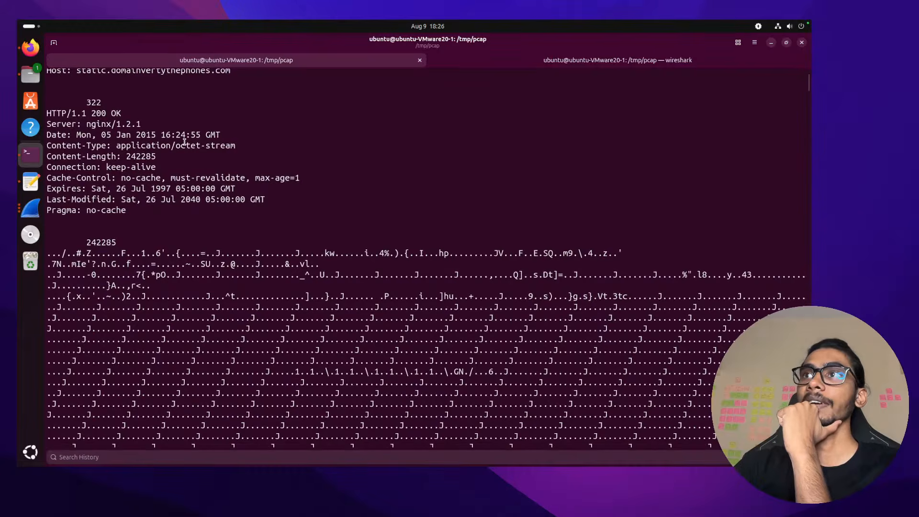
{"action": "key", "text": "ctrl+Left"}
{"action": "key", "text": "ctrl+Left"}
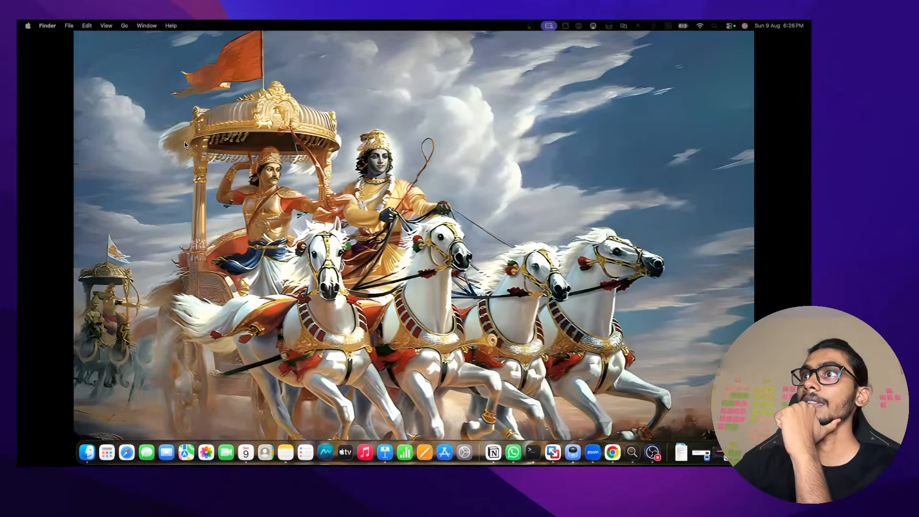
{"action": "key", "text": "ctrl+Right"}
{"action": "key", "text": "ctrl+Right"}
{"action": "key", "text": "ctrl+Right"}
{"action": "key", "text": "ctrl+Left"}
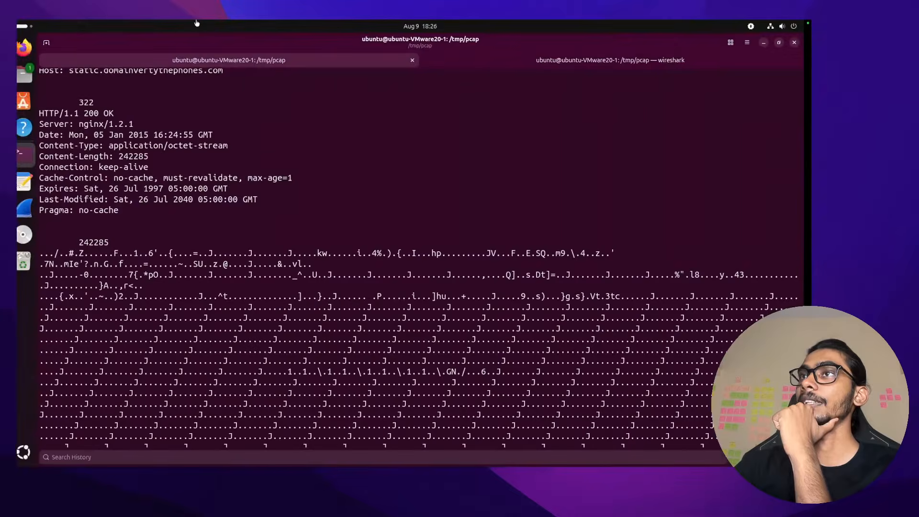
Close the HTTP object list and inspect packet 25's .swf GET request URI in its own window
{"action": "left_click", "coordinate": [29, 208]}
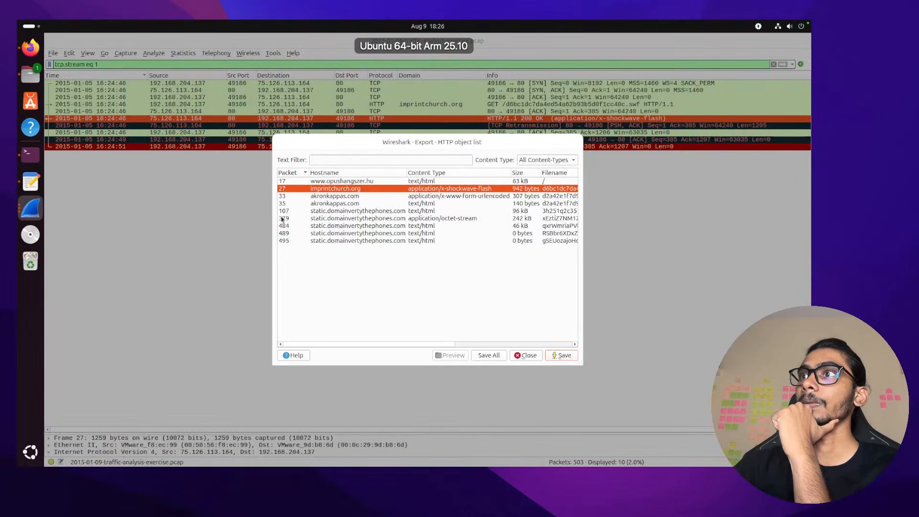
{"action": "left_click", "coordinate": [526, 356]}
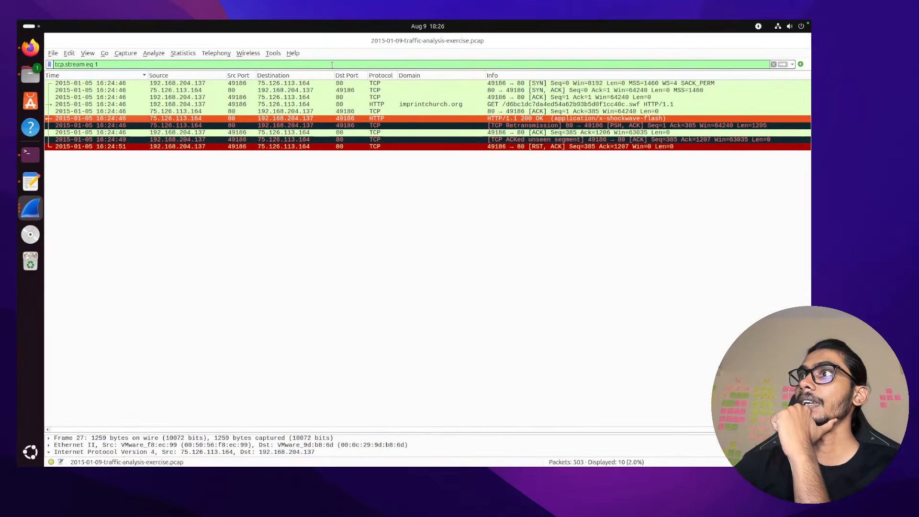
{"action": "double_click", "coordinate": [371, 103]}
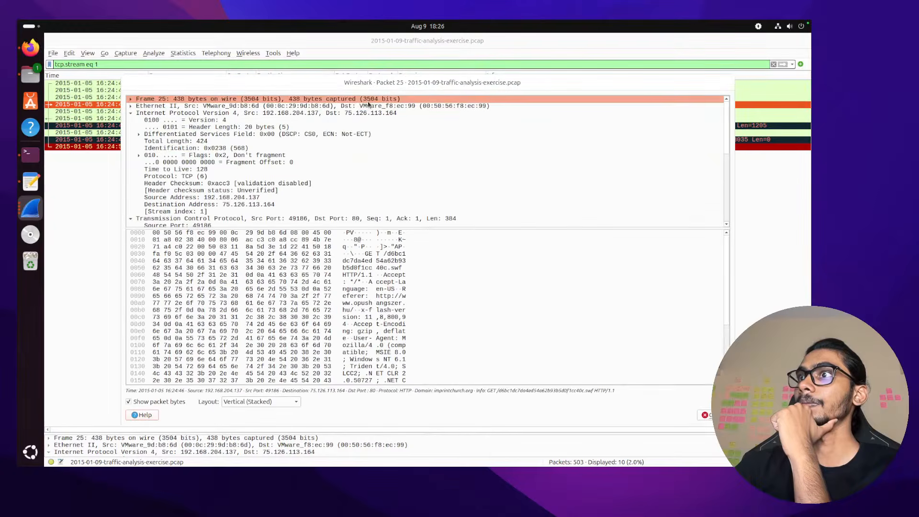
{"action": "left_click", "coordinate": [361, 255]}
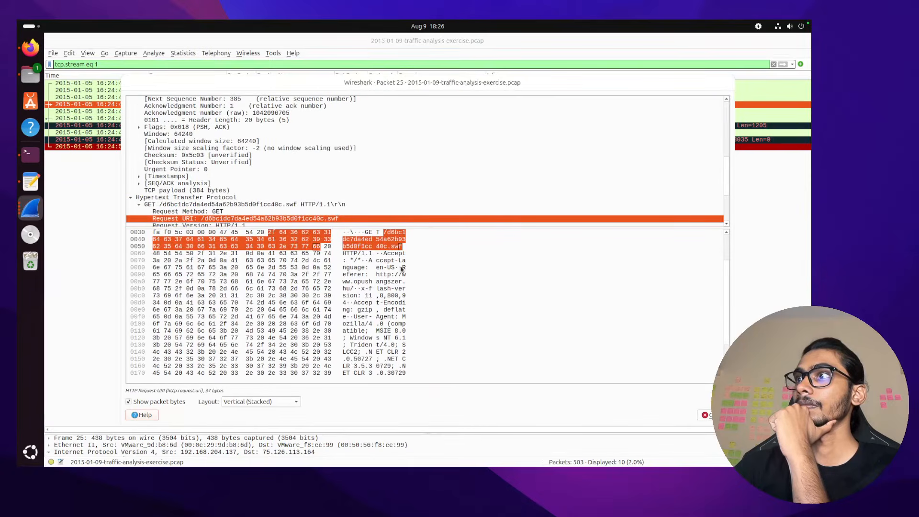
{"action": "scroll", "coordinate": [414, 276], "scroll_direction": "down", "scroll_amount": 2}
{"action": "scroll", "coordinate": [405, 285], "scroll_direction": "up", "scroll_amount": 3}
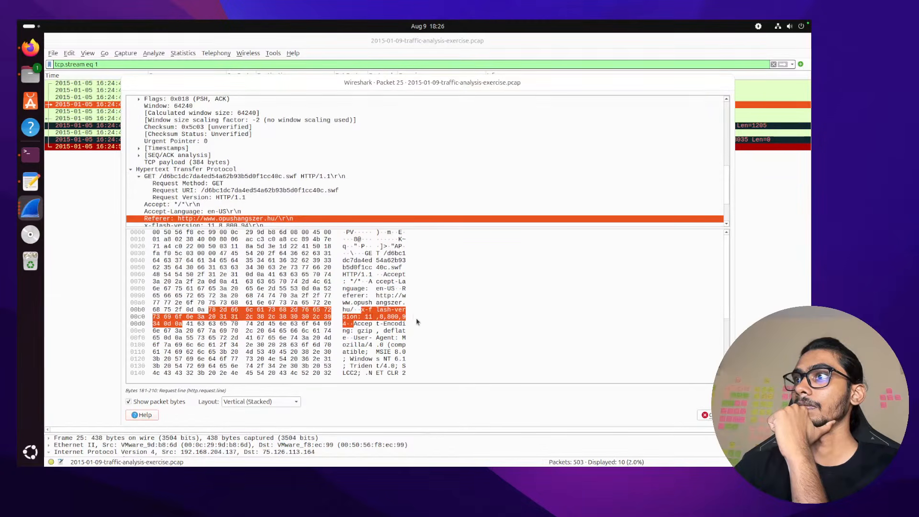
{"action": "scroll", "coordinate": [416, 320], "scroll_direction": "down", "scroll_amount": 3}
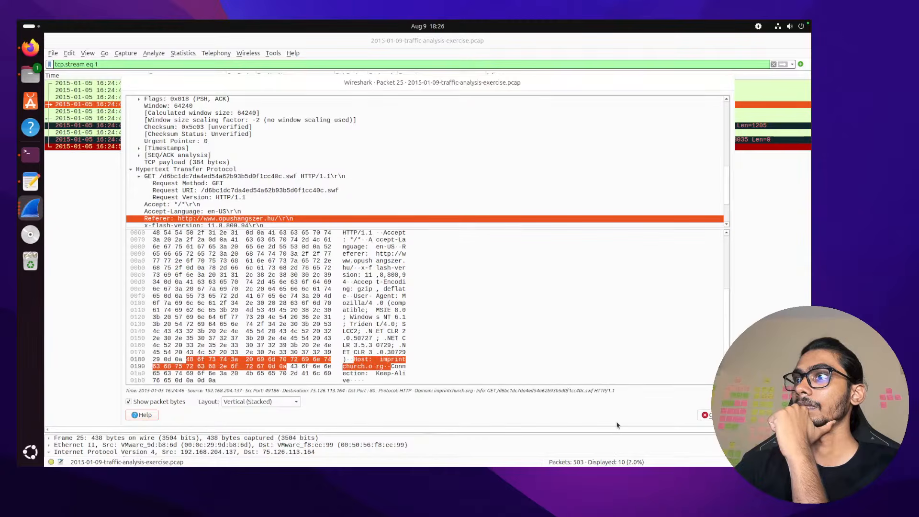
{"action": "left_click", "coordinate": [707, 415]}
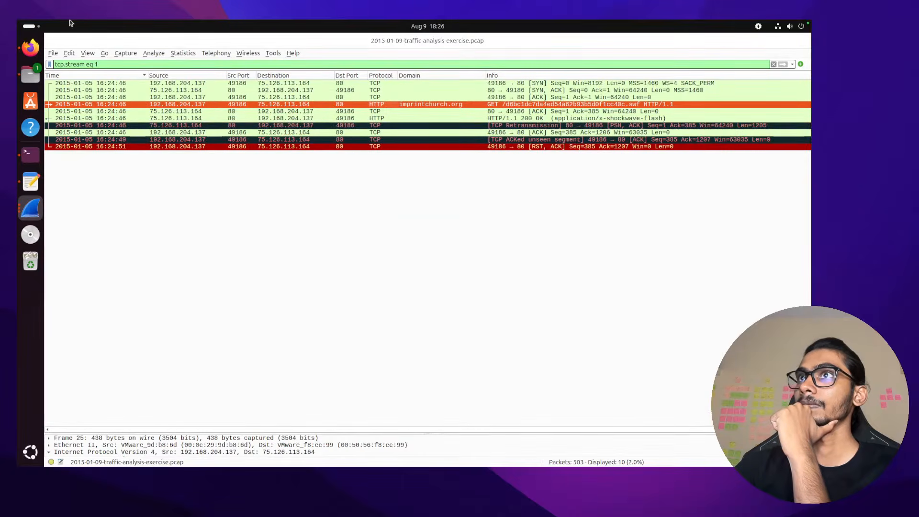
Clear the tcp.stream eq 1 display filter and dismiss the open-file window
{"action": "left_click", "coordinate": [774, 64]}
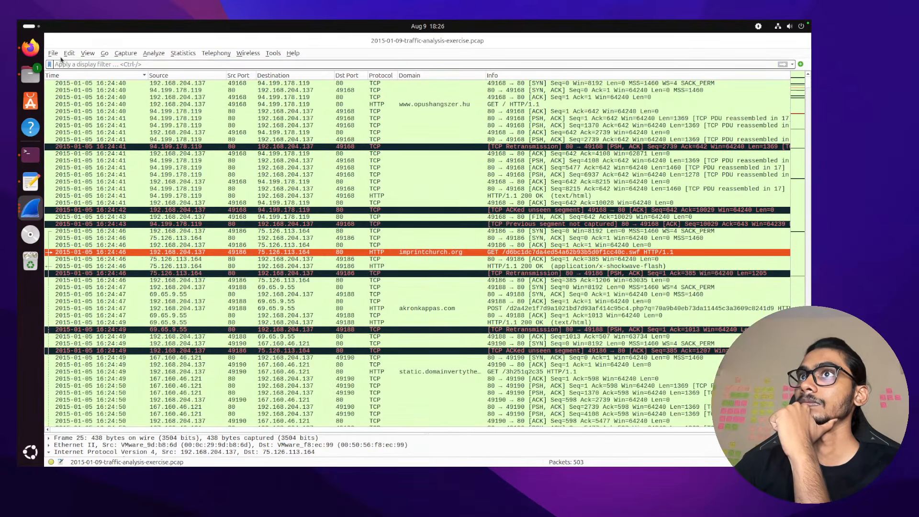
{"action": "key", "text": "ctrl+o"}
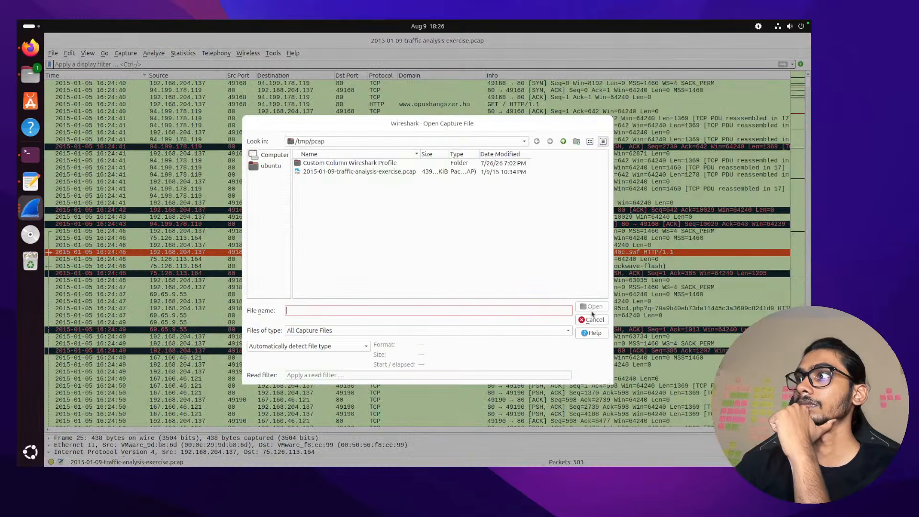
{"action": "left_click", "coordinate": [593, 318]}
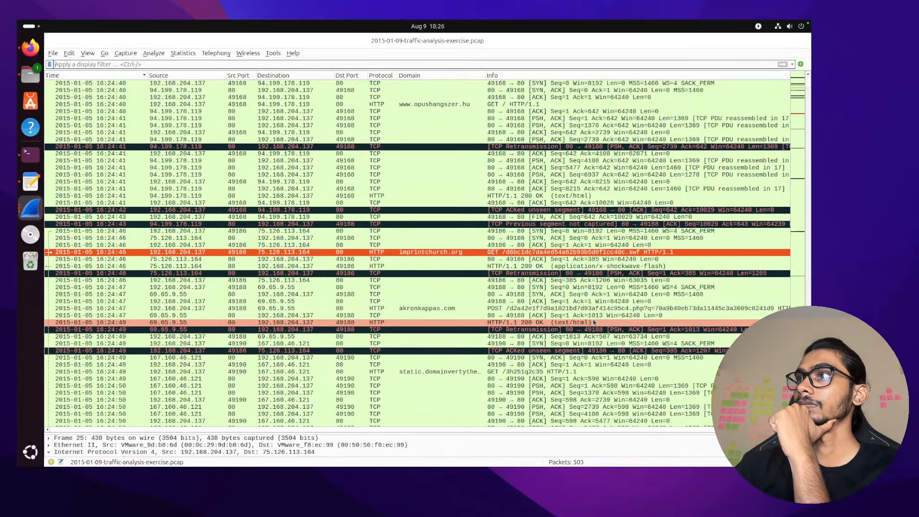
Follow the imprintchurch.org .swf request's HTTP stream and copy the CWS signature
{"action": "right_click", "coordinate": [342, 257]}
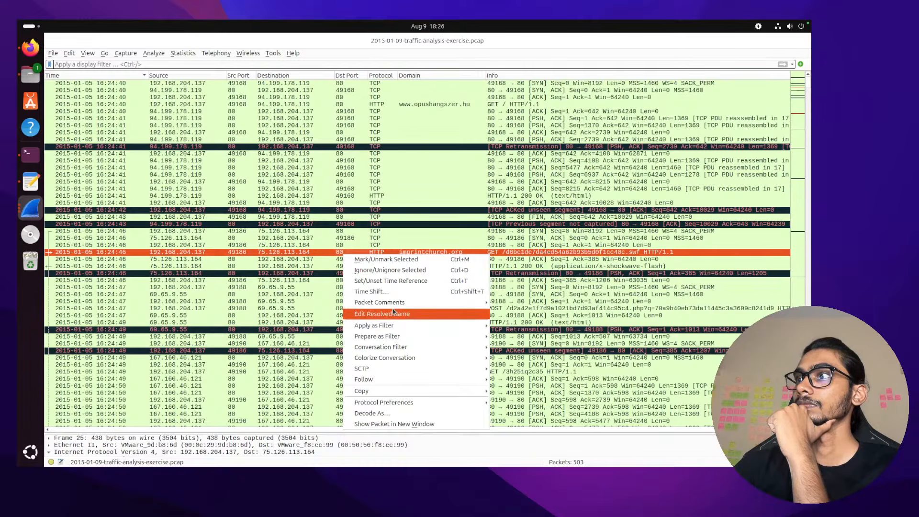
{"action": "mouse_move", "coordinate": [415, 386]}
{"action": "left_click", "coordinate": [521, 382]}
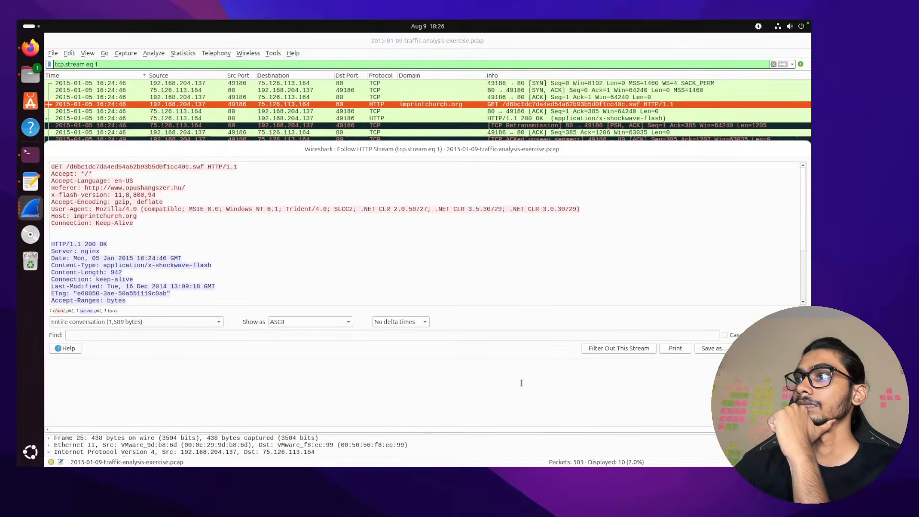
{"action": "scroll", "coordinate": [343, 273], "scroll_direction": "down", "scroll_amount": 4}
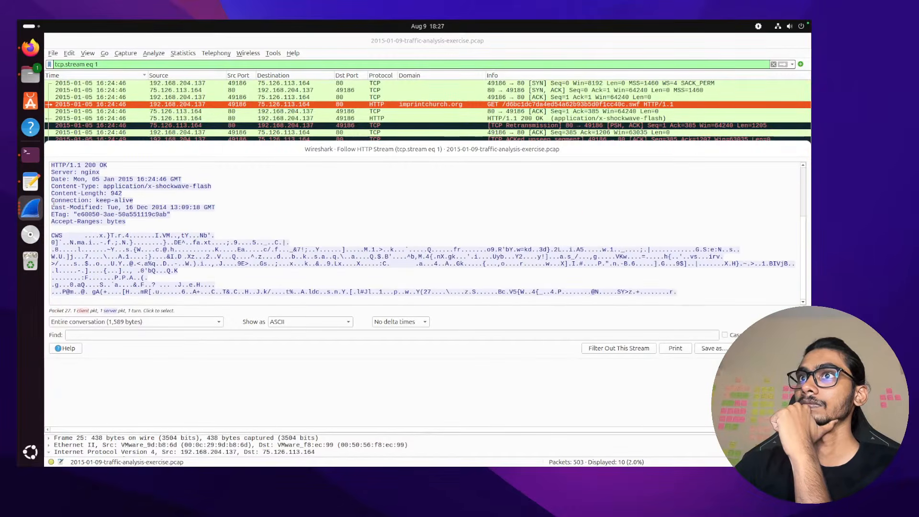
{"action": "double_click", "coordinate": [57, 235]}
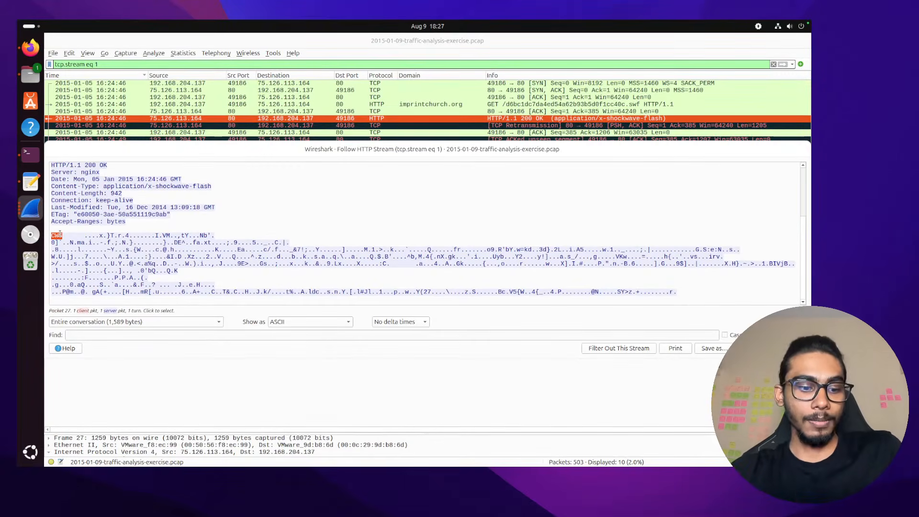
{"action": "key", "text": "ctrl+f"}
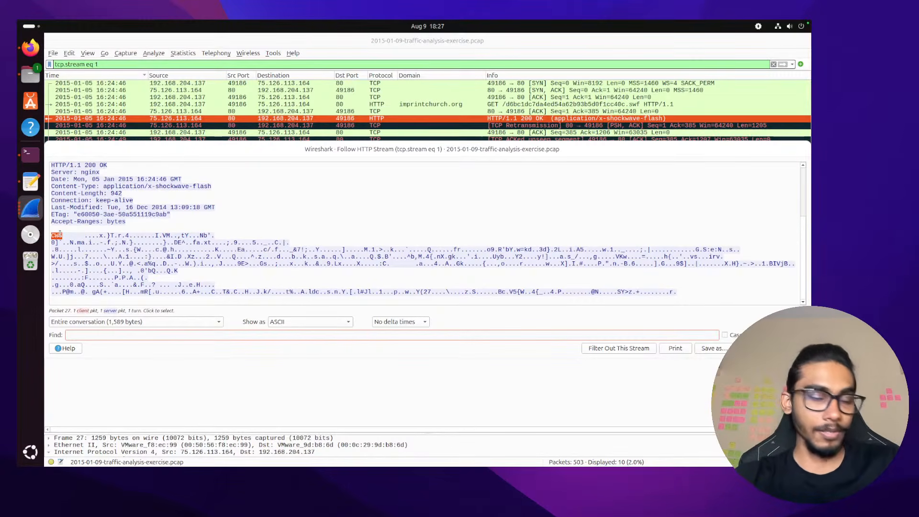
{"action": "right_click", "coordinate": [60, 235]}
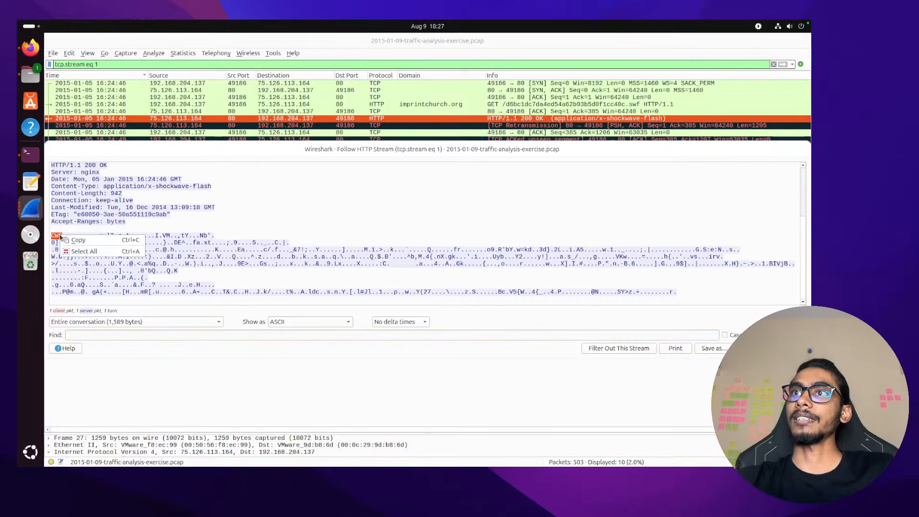
{"action": "left_click", "coordinate": [77, 240]}
{"action": "left_click", "coordinate": [30, 153]}
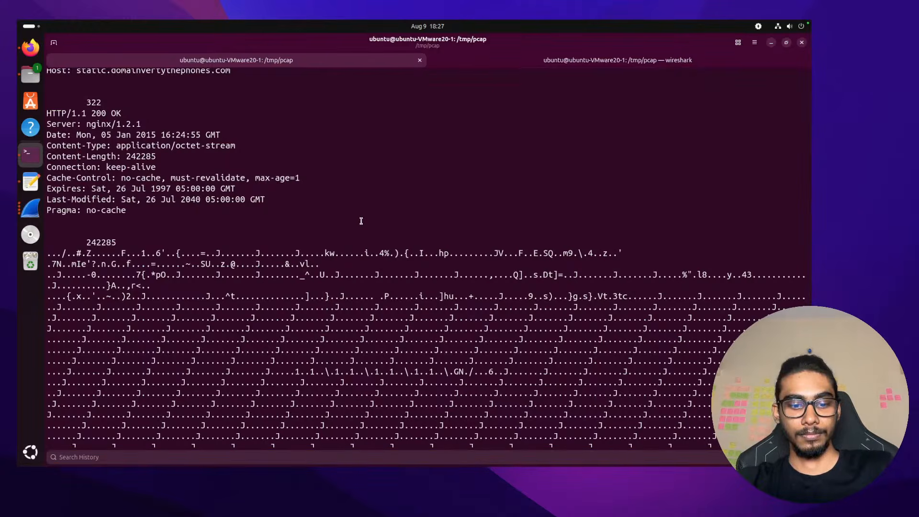
Search the terminal's tshark output for 'cws'
{"action": "scroll", "coordinate": [361, 221], "scroll_direction": "down", "scroll_amount": 15}
{"action": "scroll", "coordinate": [361, 221], "scroll_direction": "up", "scroll_amount": 10}
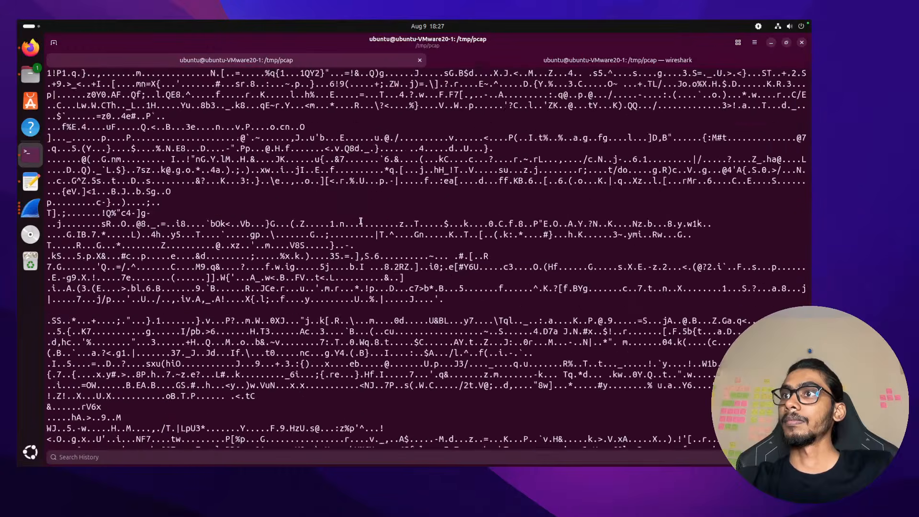
{"action": "scroll", "coordinate": [361, 221], "scroll_direction": "down", "scroll_amount": 12}
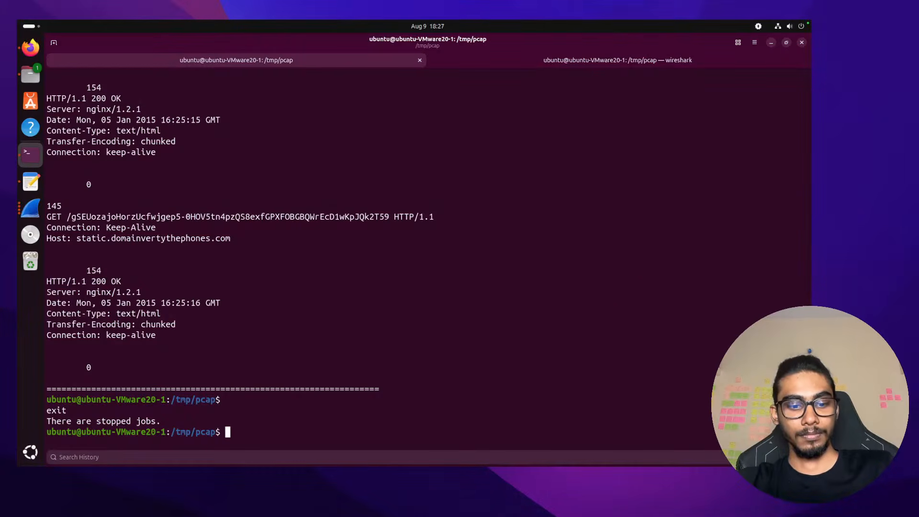
{"action": "key", "text": "ctrl+r"}
{"action": "type", "text": "cws"}
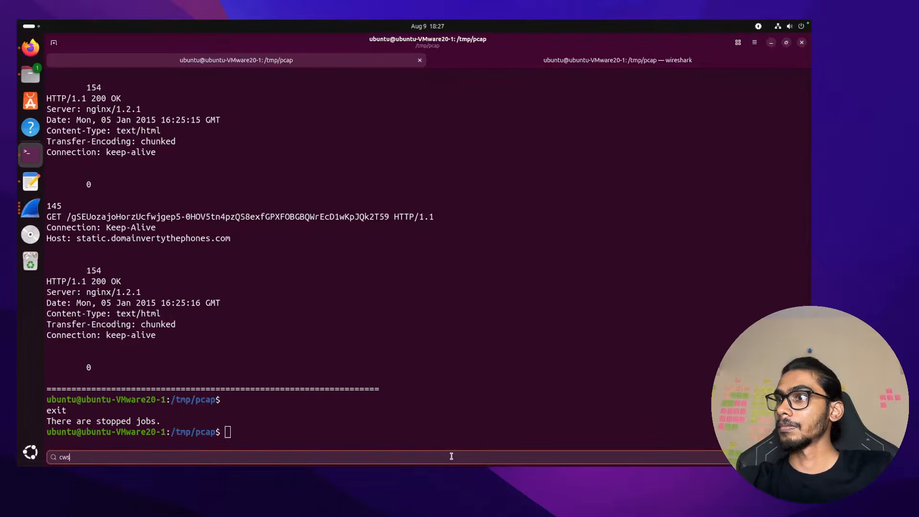
{"action": "scroll", "coordinate": [471, 271], "scroll_direction": "up", "scroll_amount": 20}
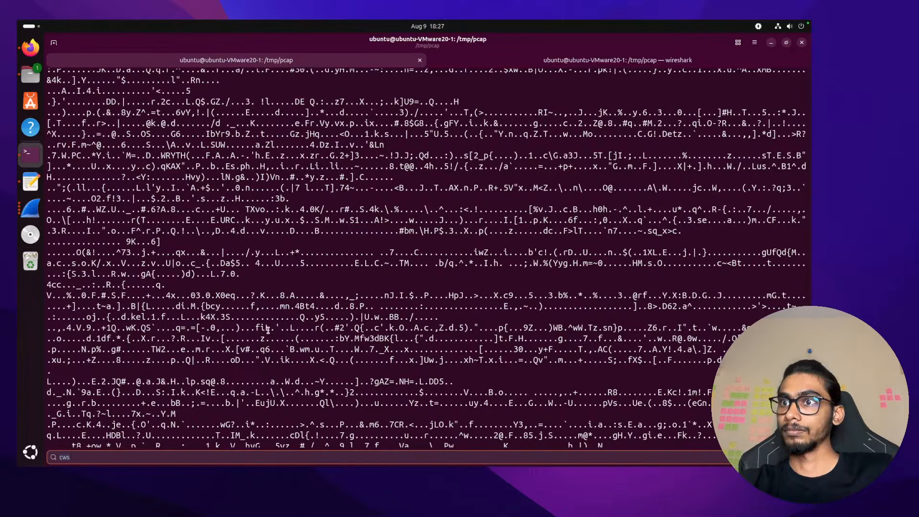
Search for the static host, step between matches, then clear the search term
{"action": "key", "text": "BackSpace"}
{"action": "key", "text": "BackSpace"}
{"action": "key", "text": "BackSpace"}
{"action": "type", "text": "sg"}
{"action": "type", "text": "atic"}
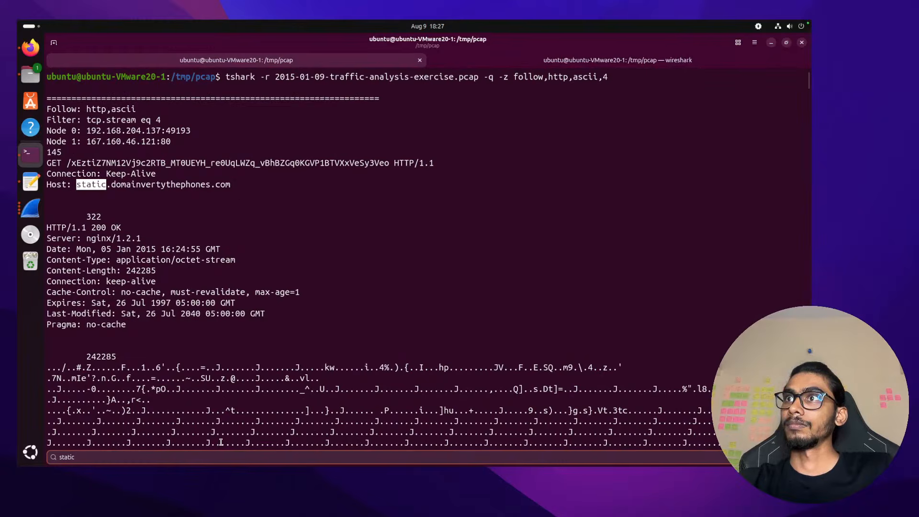
{"action": "key", "text": "Return"}
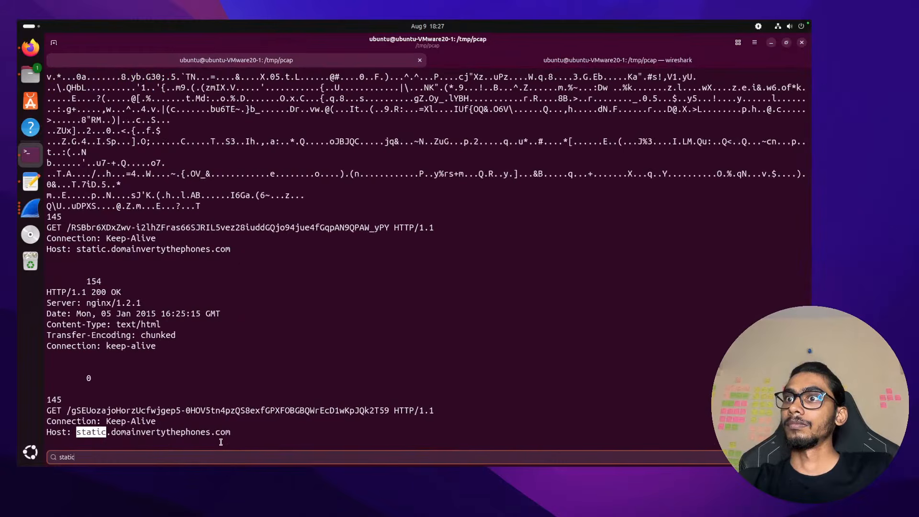
{"action": "key", "text": "Return"}
{"action": "key", "text": "Return"}
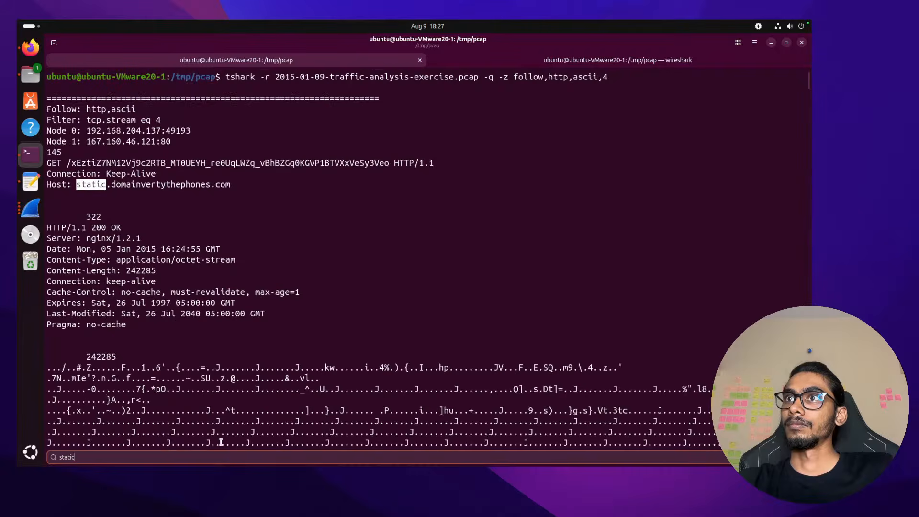
{"action": "key", "text": "BackSpace"}
{"action": "key", "text": "BackSpace"}
{"action": "key", "text": "BackSpace"}
{"action": "key", "text": "BackSpace"}
{"action": "key", "text": "BackSpace"}
{"action": "key", "text": "BackSpace"}
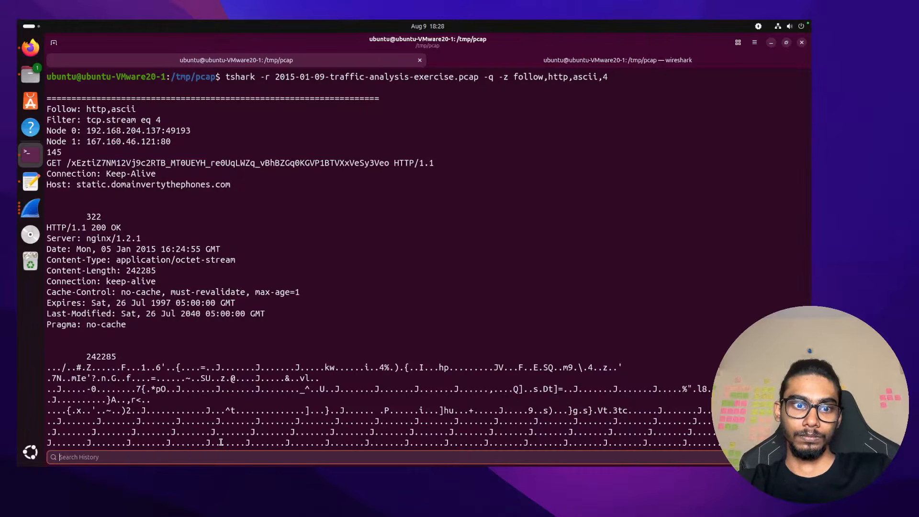
Select the Host value static.domainvertythephones.com in the stream 4 request, then switch to the macOS desktop
{"action": "key", "text": "ctrl+Right"}
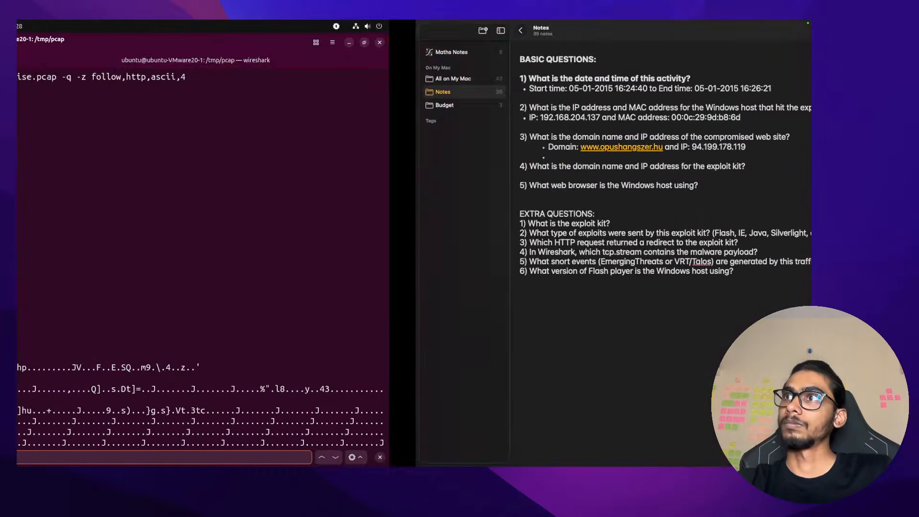
{"action": "key", "text": "ctrl+Left"}
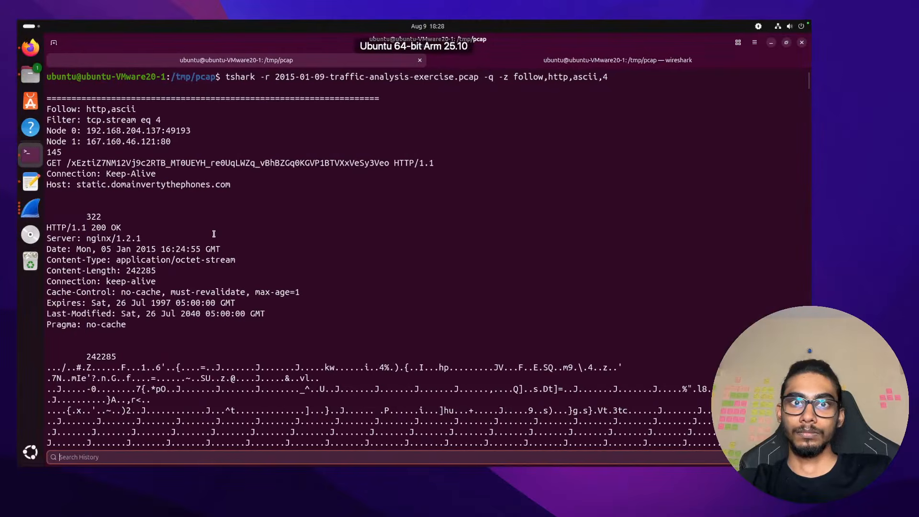
{"action": "type", "text": "o"}
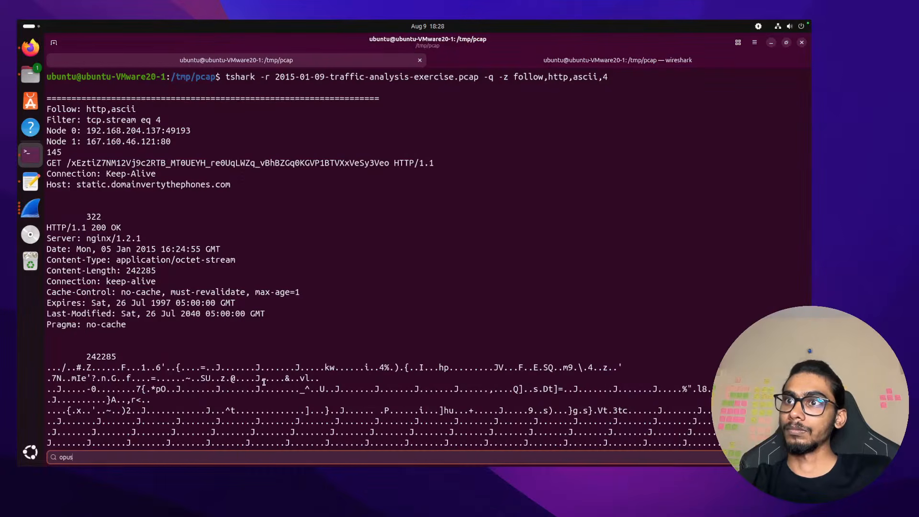
{"action": "key", "text": "BackSpace"}
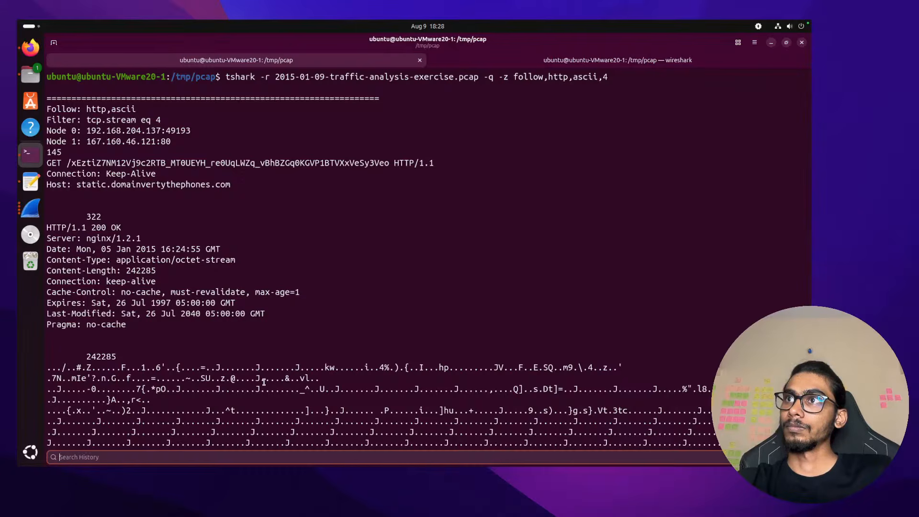
{"action": "double_click", "coordinate": [133, 185]}
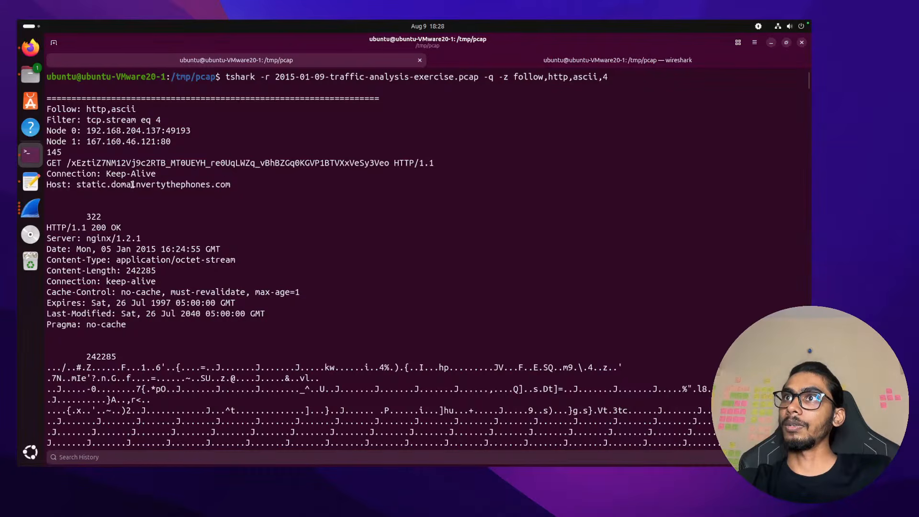
{"action": "key", "text": "ctrl+Right"}
{"action": "key", "text": "ctrl+Left"}
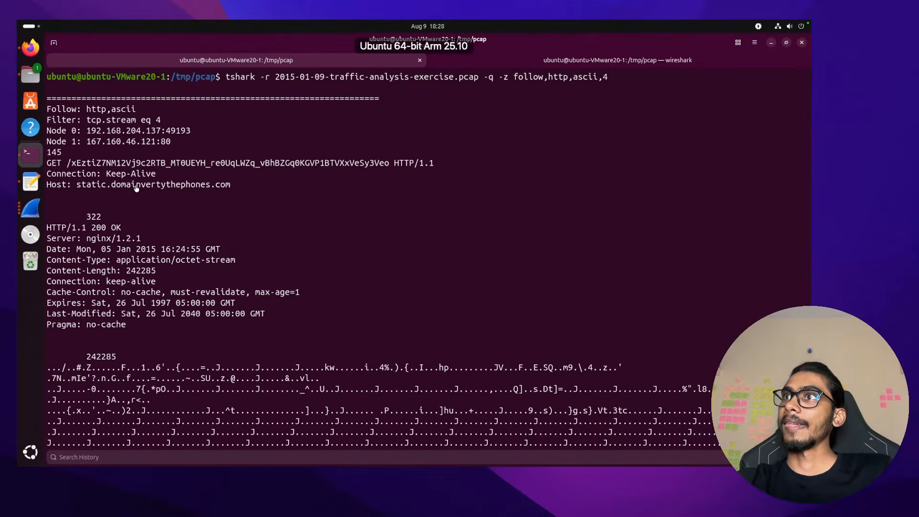
{"action": "left_click_drag", "start_coordinate": [76, 184], "coordinate": [232, 182]}
{"action": "left_click", "coordinate": [232, 181]}
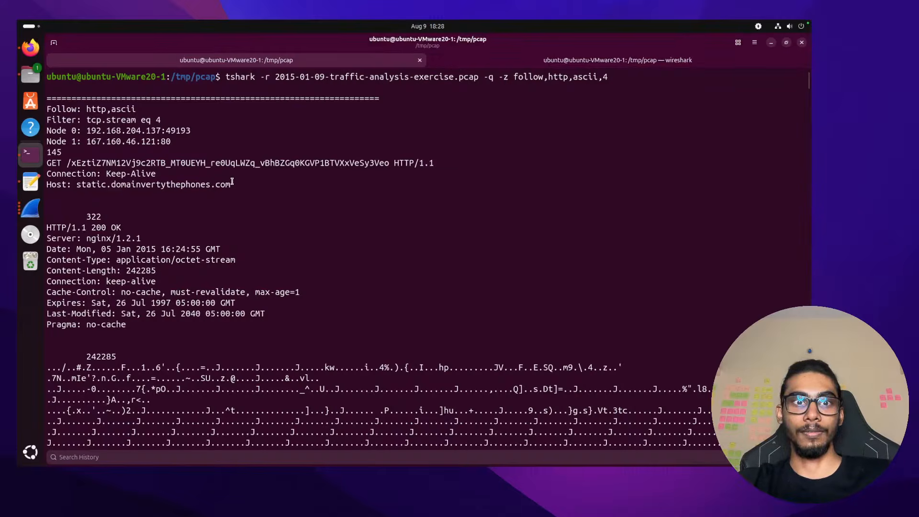
{"action": "left_click_drag", "start_coordinate": [232, 182], "coordinate": [76, 186]}
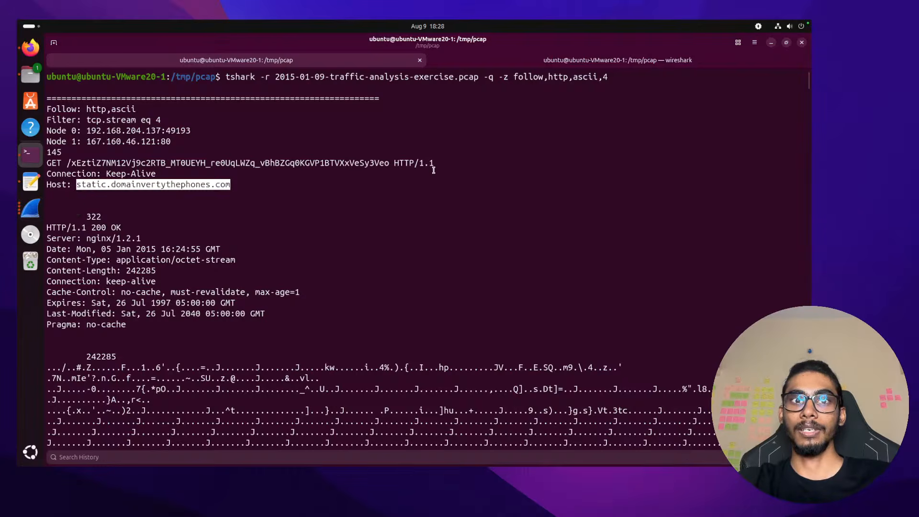
{"action": "key", "text": "ctrl+Left"}
{"action": "key", "text": "ctrl+Left"}
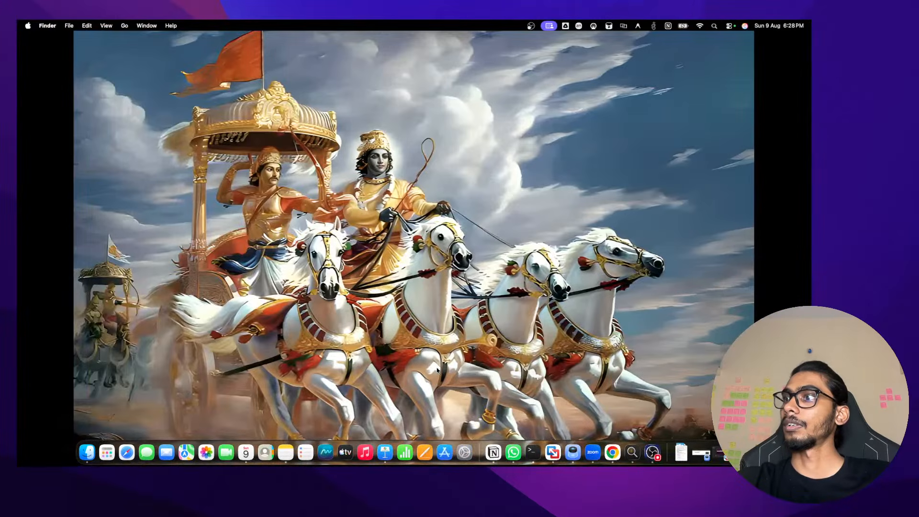
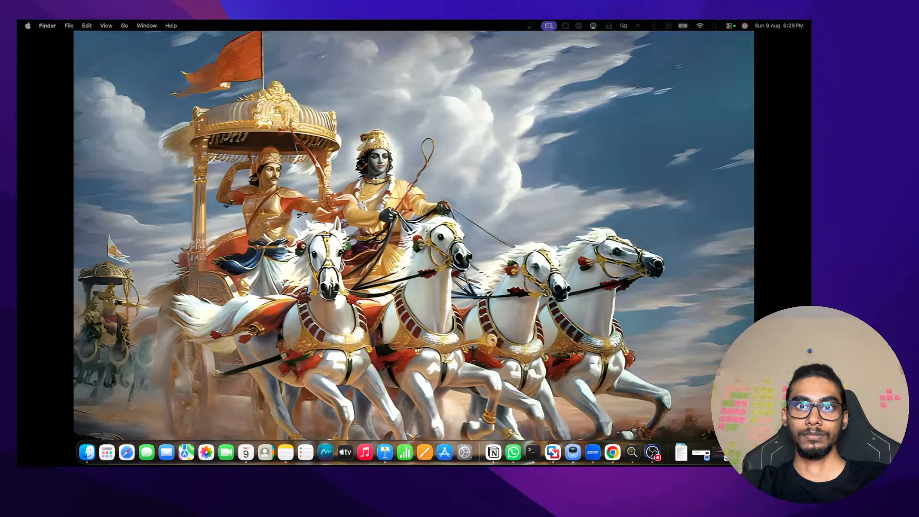
Return to the Ubuntu terminal, clear it, and rerun the tshark HTTP follow command for stream 1
{"action": "key", "text": "ctrl+Right"}
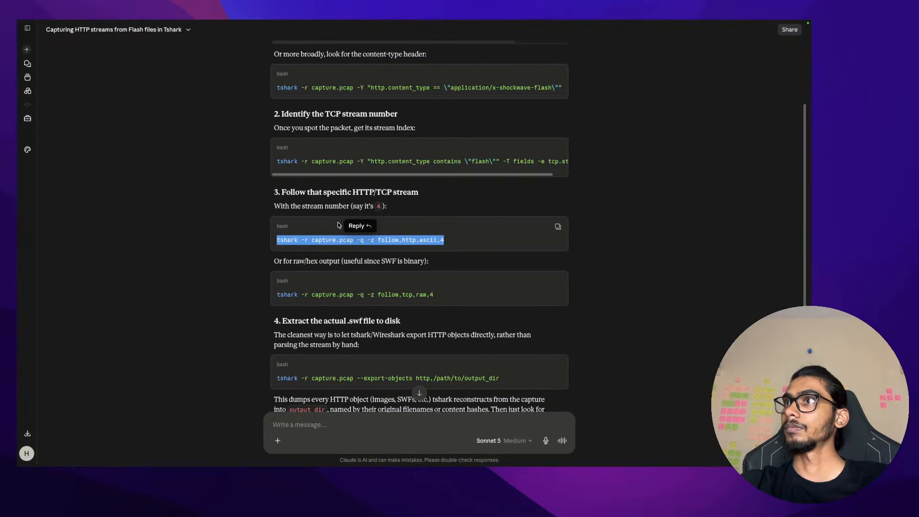
{"action": "key", "text": "ctrl+Right"}
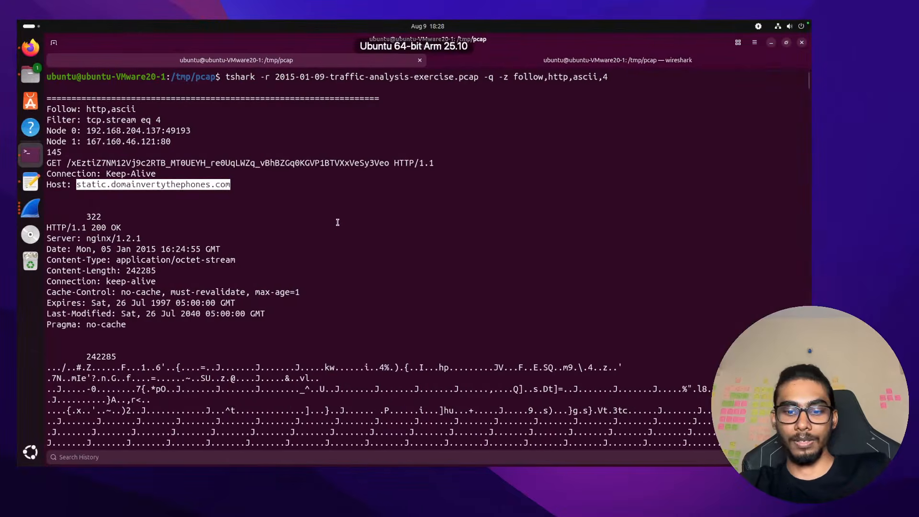
{"action": "type", "text": "clear"}
{"action": "key", "text": "Return"}
{"action": "key", "text": "Up"}
{"action": "key", "text": "Up"}
{"action": "key", "text": "BackSpace"}
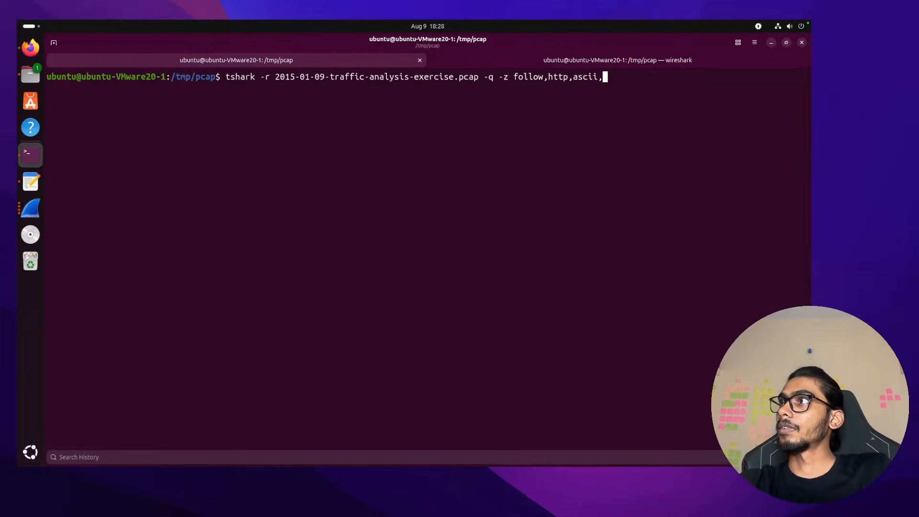
{"action": "type", "text": "5"}
{"action": "key", "text": "Return"}
Inspect stream 1's output, selecting the Referer URL of the Flash request
{"action": "scroll", "coordinate": [306, 233], "scroll_direction": "up", "scroll_amount": 1}
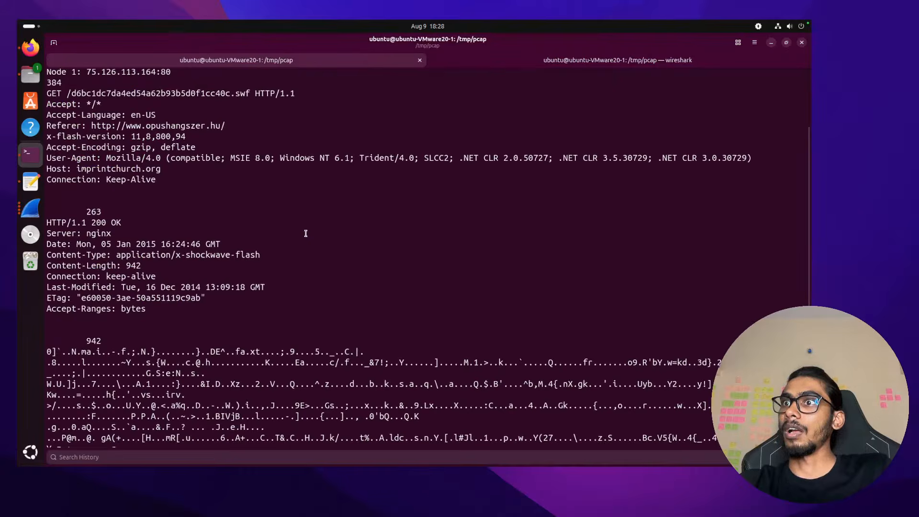
{"action": "scroll", "coordinate": [305, 233], "scroll_direction": "down", "scroll_amount": 1}
{"action": "scroll", "coordinate": [305, 234], "scroll_direction": "up", "scroll_amount": 3}
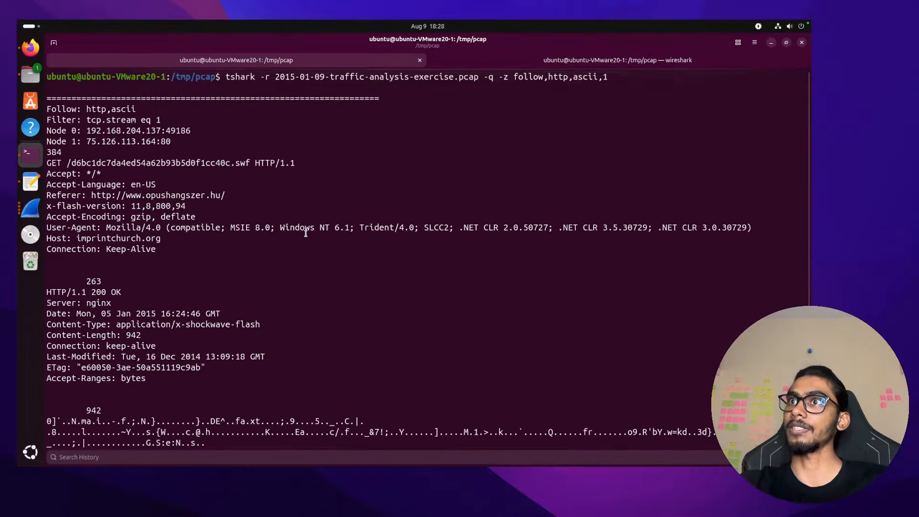
{"action": "scroll", "coordinate": [306, 234], "scroll_direction": "down", "scroll_amount": 3}
{"action": "scroll", "coordinate": [191, 158], "scroll_direction": "up", "scroll_amount": 3}
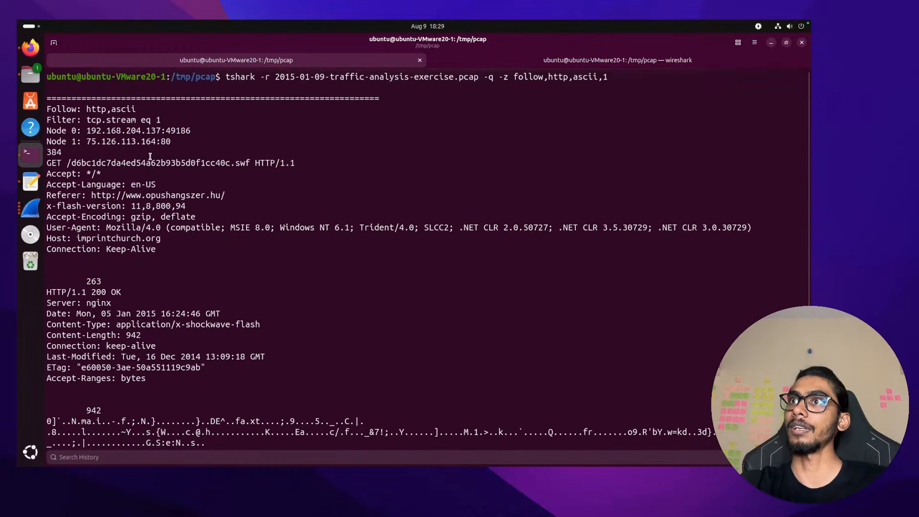
{"action": "double_click", "coordinate": [150, 198]}
{"action": "left_click", "coordinate": [220, 198]}
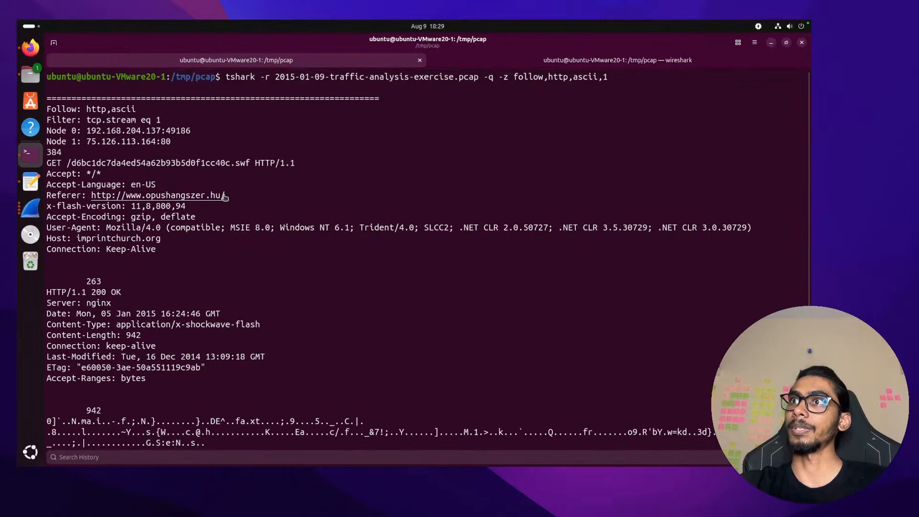
{"action": "double_click", "coordinate": [224, 198]}
{"action": "left_click", "coordinate": [225, 198]}
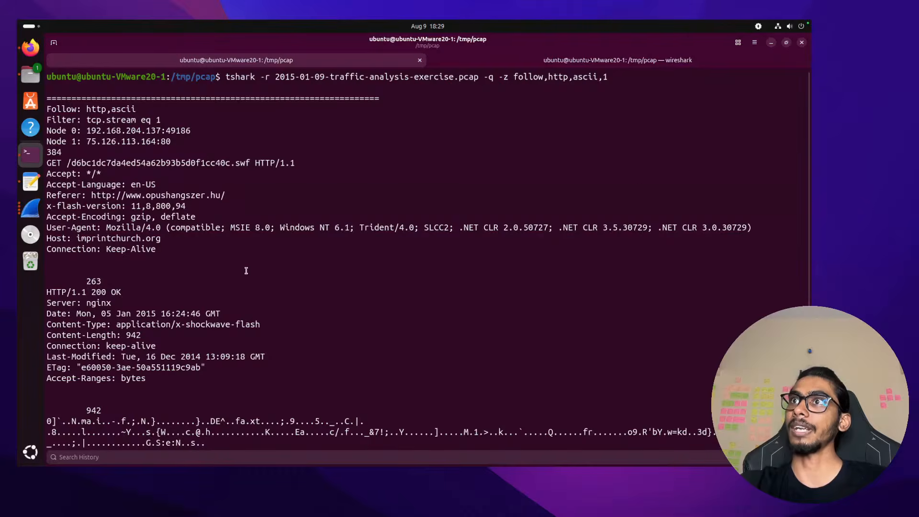
{"action": "scroll", "coordinate": [246, 271], "scroll_direction": "down", "scroll_amount": 5}
Run the follow command for HTTP stream 2 and note the server address 69.65.9.55:80
{"action": "key", "text": "Up"}
{"action": "key", "text": "BackSpace"}
{"action": "type", "text": "2"}
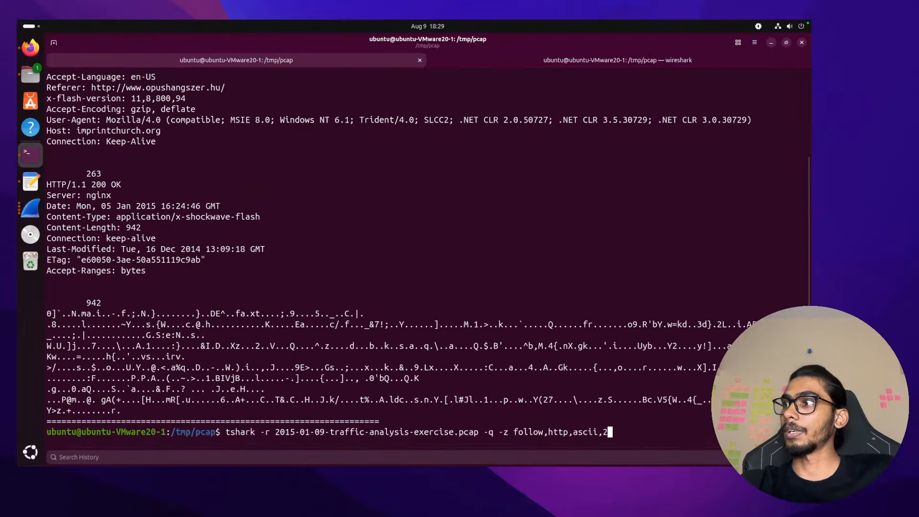
{"action": "key", "text": "Return"}
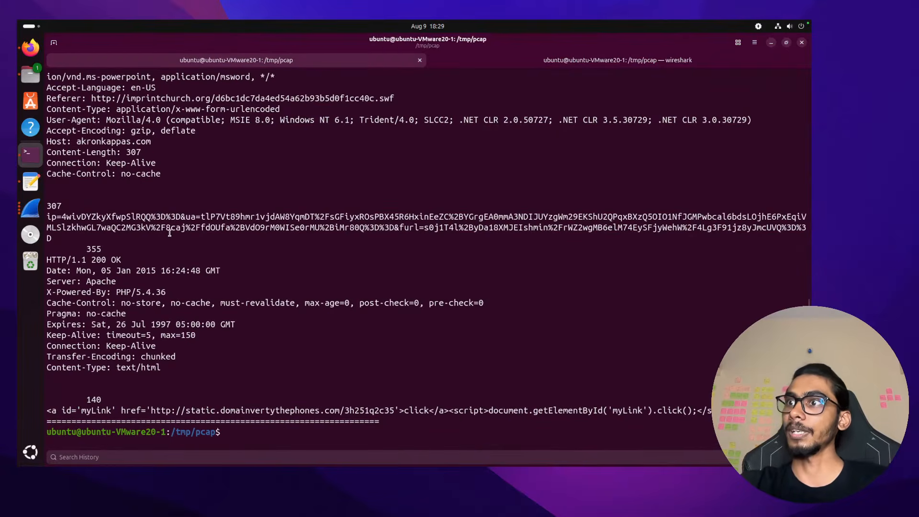
{"action": "scroll", "coordinate": [170, 234], "scroll_direction": "up", "scroll_amount": 1}
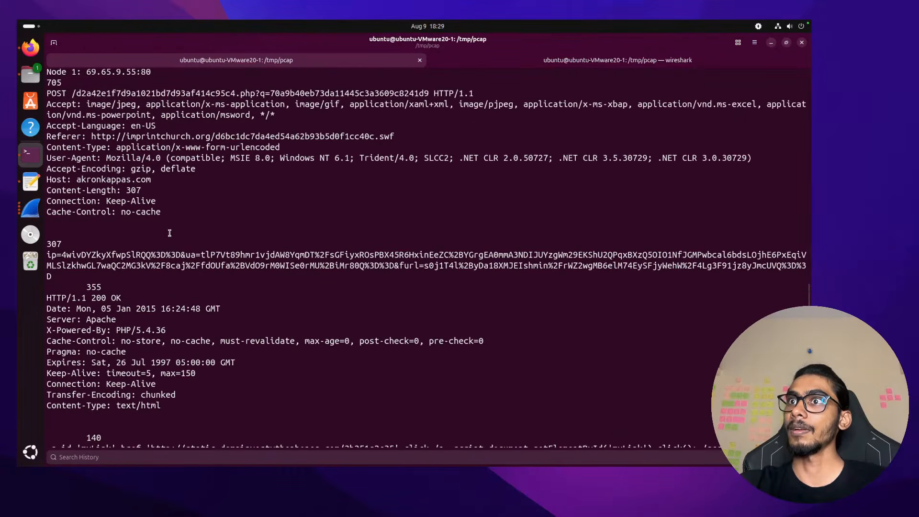
{"action": "scroll", "coordinate": [170, 233], "scroll_direction": "up", "scroll_amount": 7}
{"action": "scroll", "coordinate": [169, 233], "scroll_direction": "down", "scroll_amount": 1}
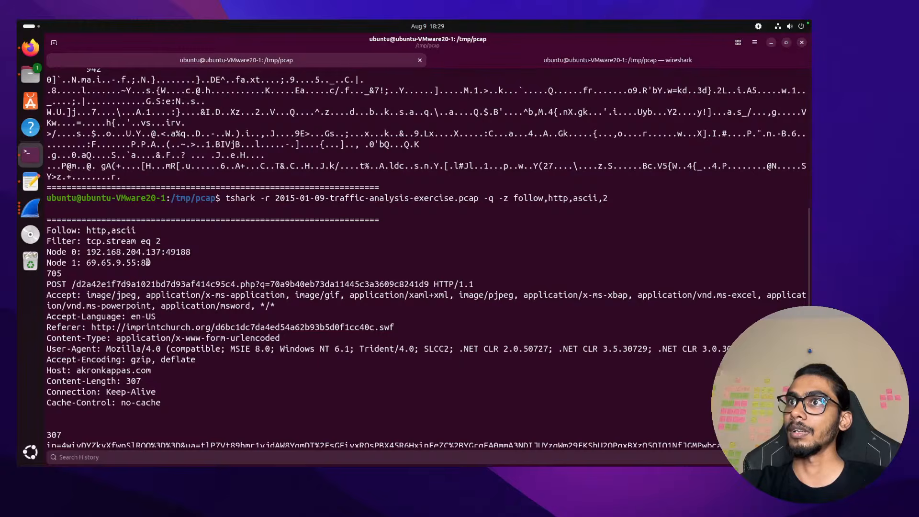
{"action": "left_click_drag", "start_coordinate": [149, 262], "coordinate": [81, 263]}
{"action": "left_click", "coordinate": [82, 263]}
{"action": "scroll", "coordinate": [127, 307], "scroll_direction": "down", "scroll_amount": 2}
{"action": "scroll", "coordinate": [128, 307], "scroll_direction": "down", "scroll_amount": 1}
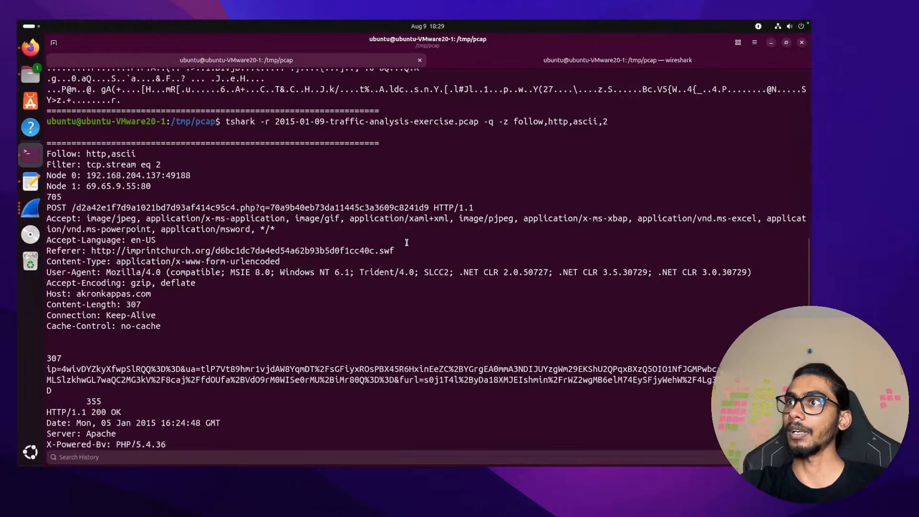
Highlight the POST request's Referer URL and the redirect link to static.domainvertythephones.com
{"action": "left_click_drag", "start_coordinate": [402, 247], "coordinate": [92, 250]}
{"action": "left_click", "coordinate": [177, 285]}
{"action": "scroll", "coordinate": [177, 284], "scroll_direction": "down", "scroll_amount": 5}
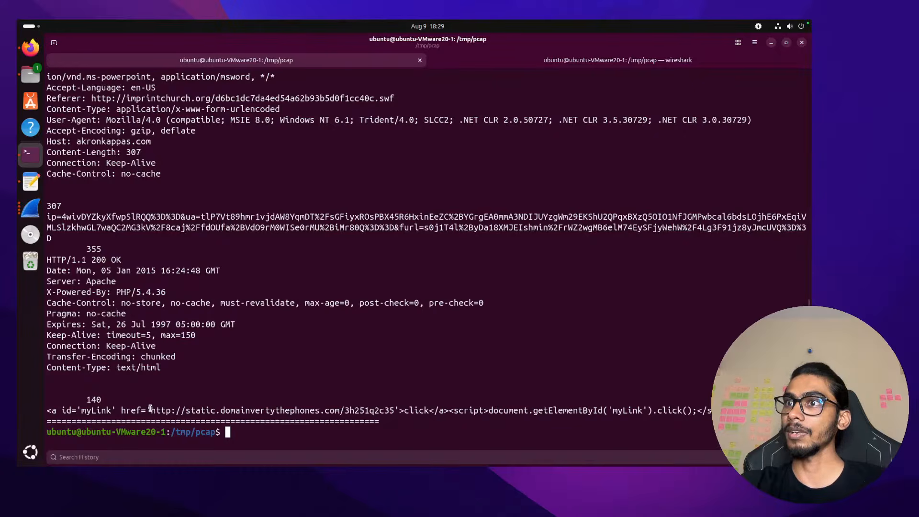
{"action": "left_click_drag", "start_coordinate": [150, 408], "coordinate": [351, 415]}
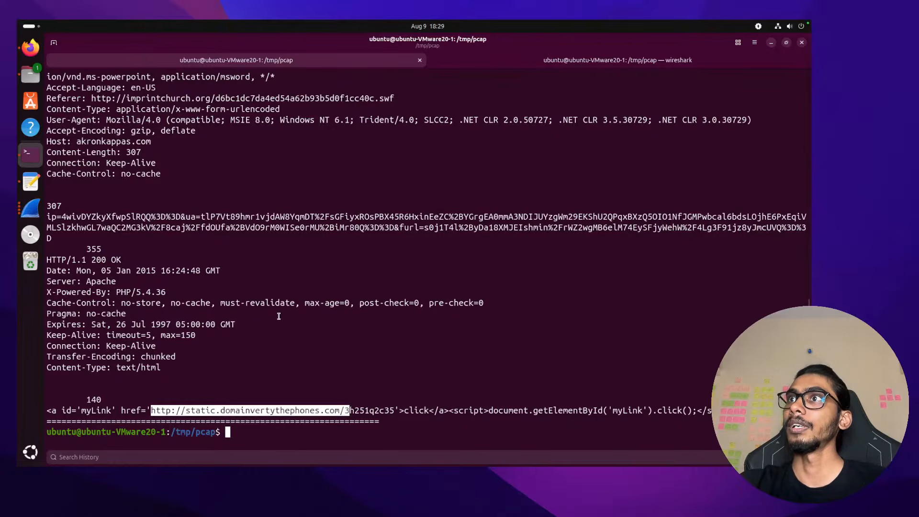
{"action": "scroll", "coordinate": [279, 316], "scroll_direction": "up", "scroll_amount": 2}
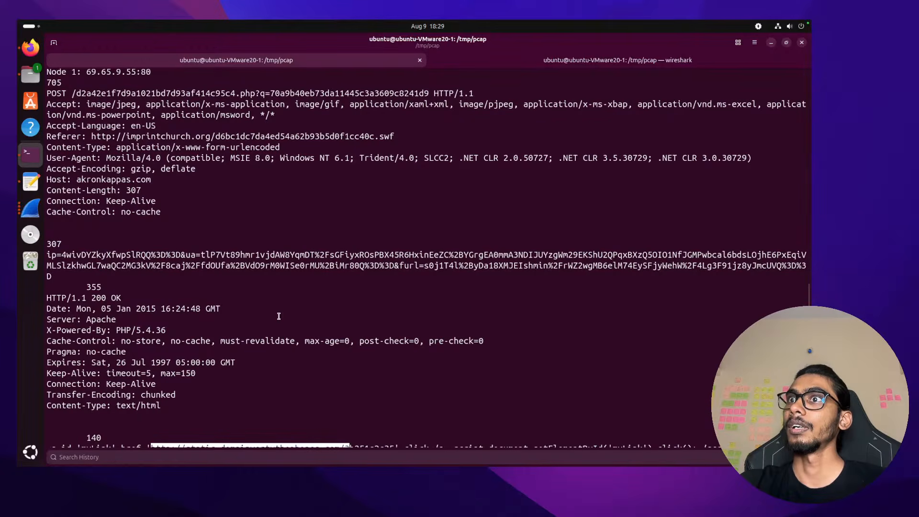
{"action": "scroll", "coordinate": [279, 316], "scroll_direction": "down", "scroll_amount": 2}
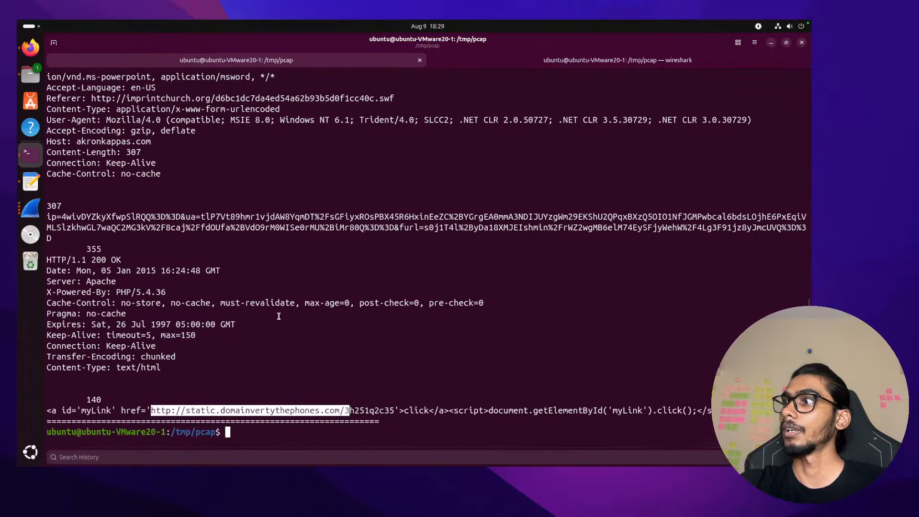
{"action": "scroll", "coordinate": [279, 316], "scroll_direction": "up", "scroll_amount": 6}
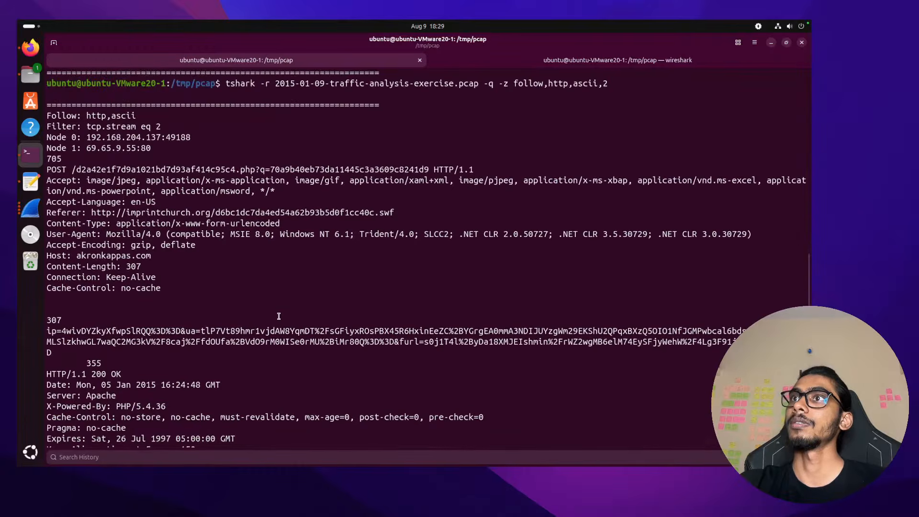
{"action": "scroll", "coordinate": [279, 316], "scroll_direction": "up", "scroll_amount": 2}
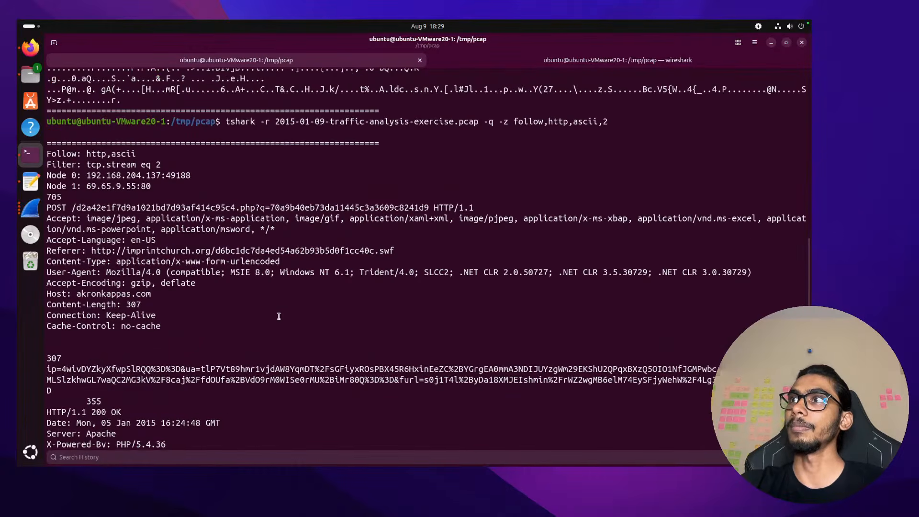
Select stream 2's output down to the redirect link line and bring up its context menu
{"action": "left_click_drag", "start_coordinate": [226, 121], "coordinate": [348, 296]}
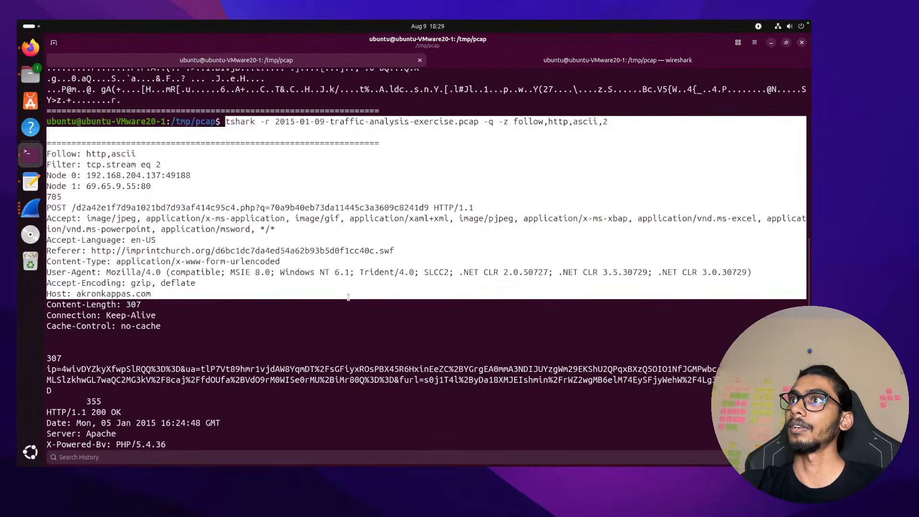
{"action": "scroll", "coordinate": [660, 402], "scroll_direction": "down", "scroll_amount": 8}
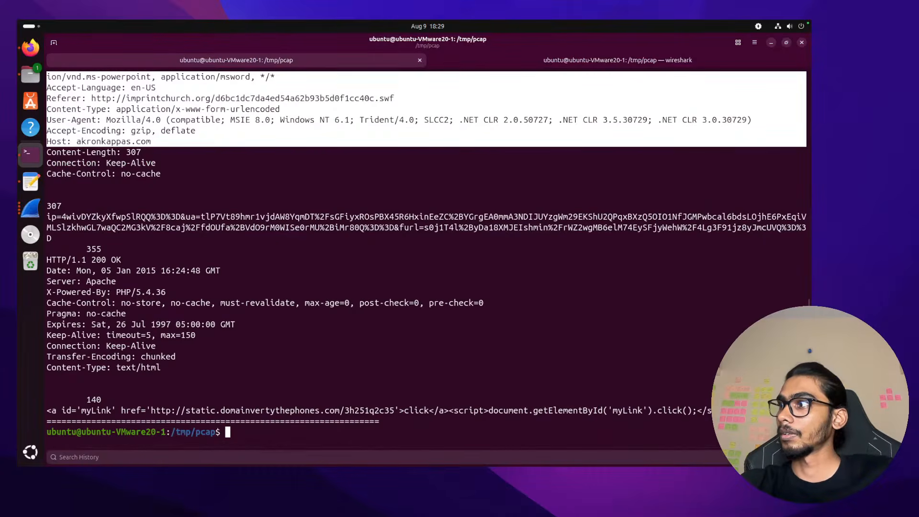
{"action": "left_click", "coordinate": [766, 411], "text": "shift"}
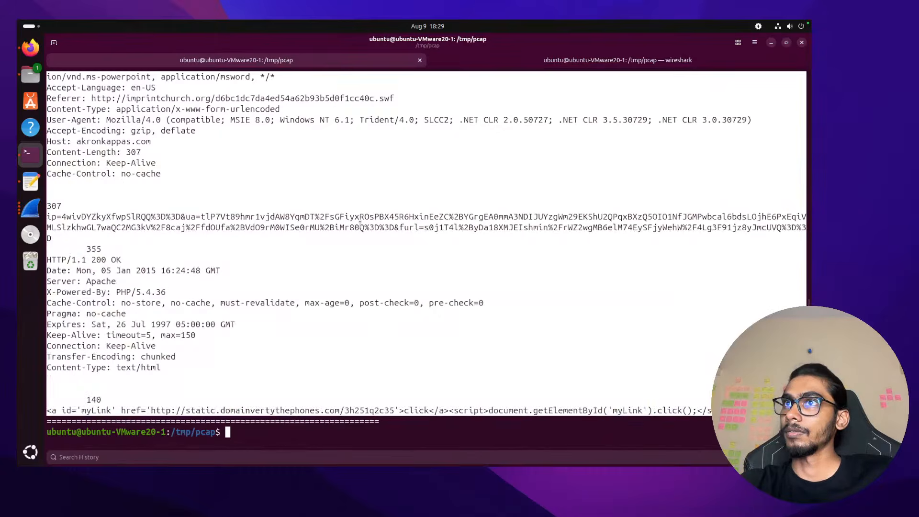
{"action": "right_click", "coordinate": [320, 207]}
Copy stream 2's output into Claude, ask 'What does the above stream mean', send it, and return to the VM
{"action": "left_click", "coordinate": [346, 237]}
{"action": "key", "text": "alt+Tab"}
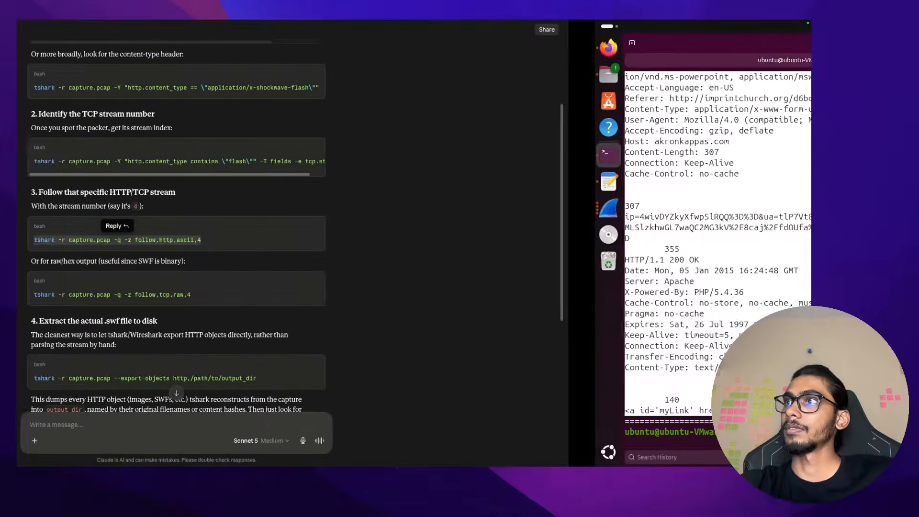
{"action": "scroll", "coordinate": [335, 336], "scroll_direction": "down", "scroll_amount": 6}
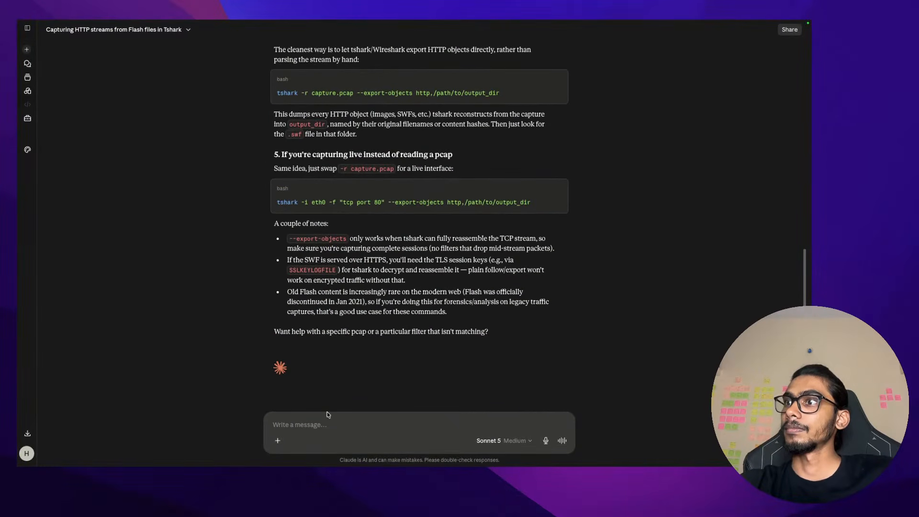
{"action": "left_click", "coordinate": [327, 417]}
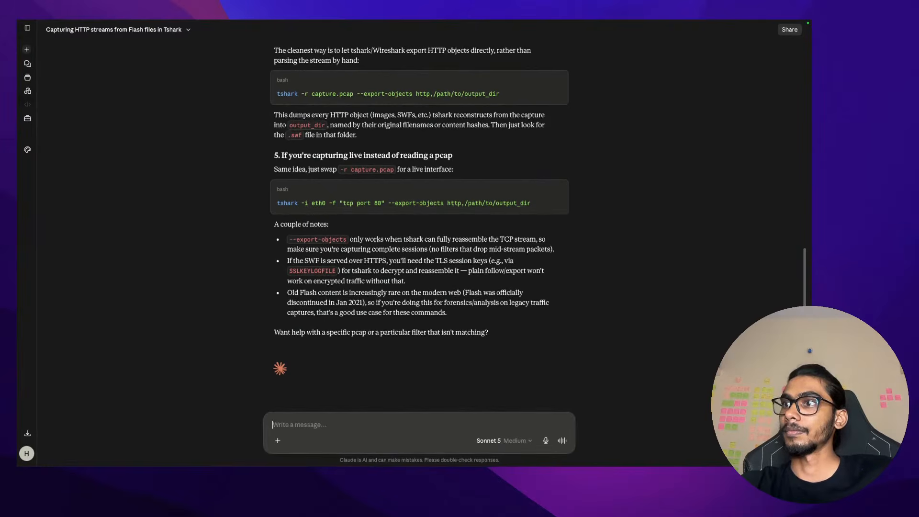
{"action": "key", "text": "ctrl+v"}
{"action": "key", "text": "shift+Return"}
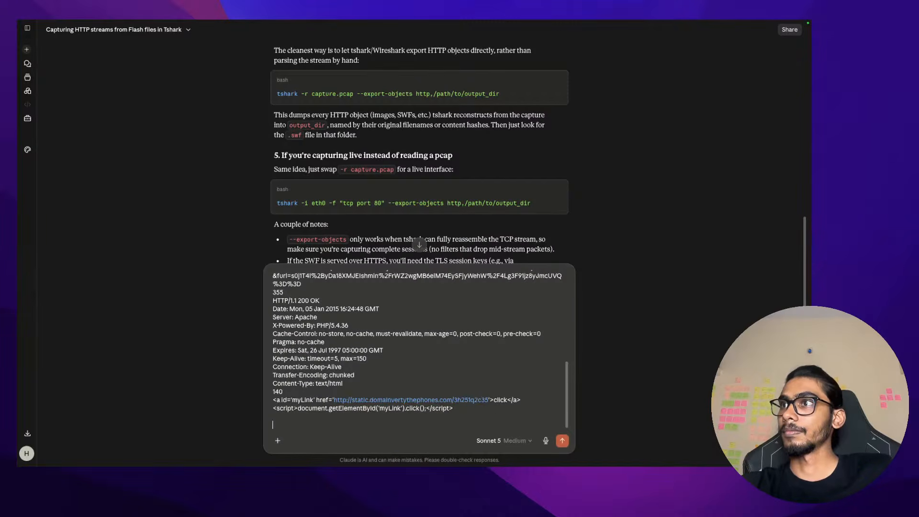
{"action": "type", "text": "What does "}
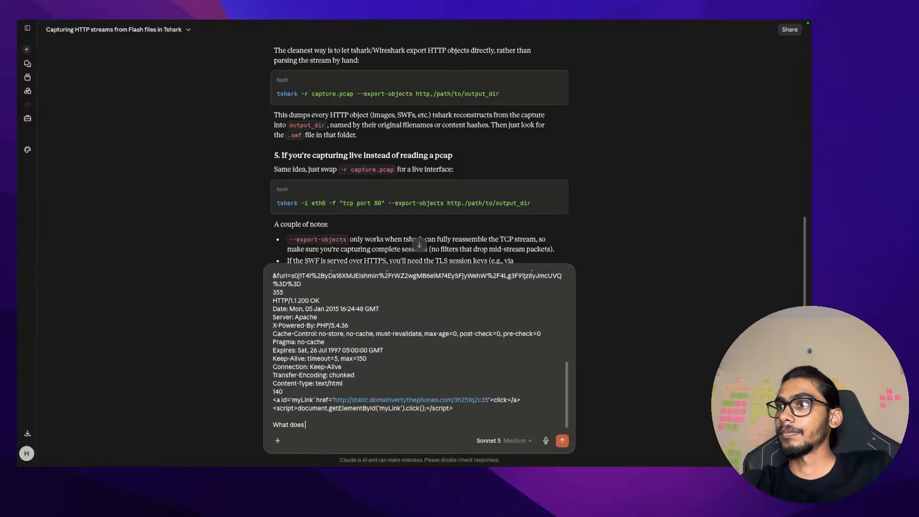
{"action": "type", "text": "the above s"}
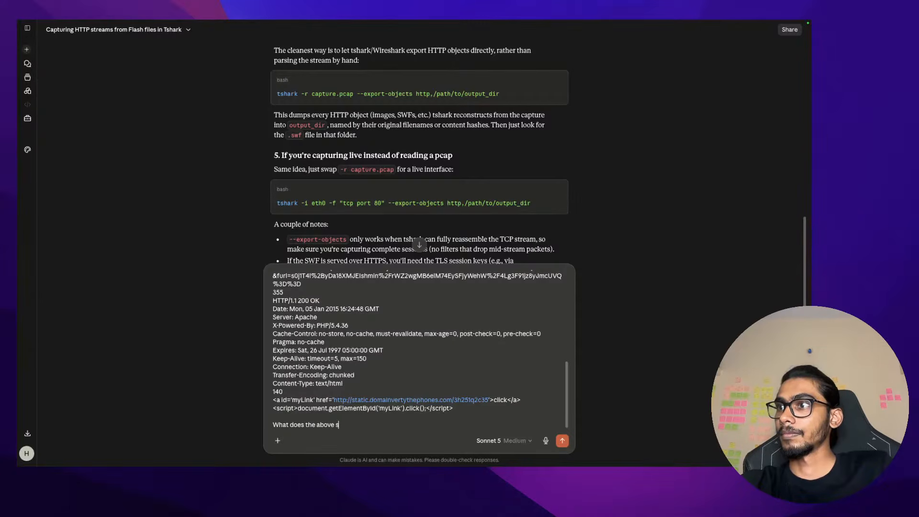
{"action": "type", "text": "tream mean"}
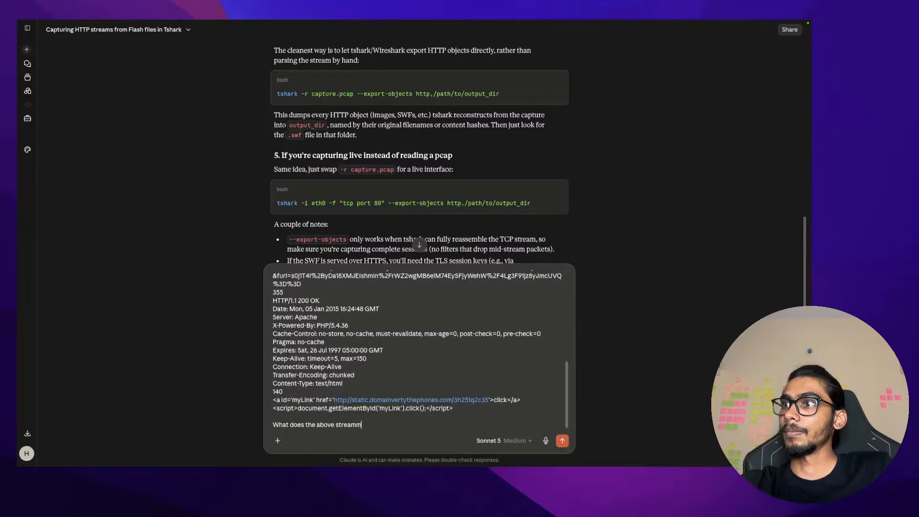
{"action": "type", "text": " and"}
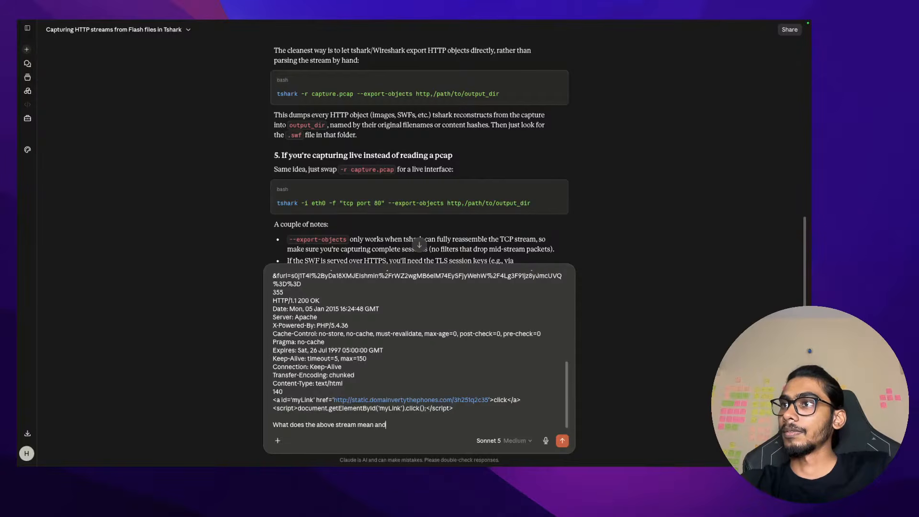
{"action": "key", "text": "BackSpace"}
{"action": "key", "text": "BackSpace"}
{"action": "key", "text": "Return"}
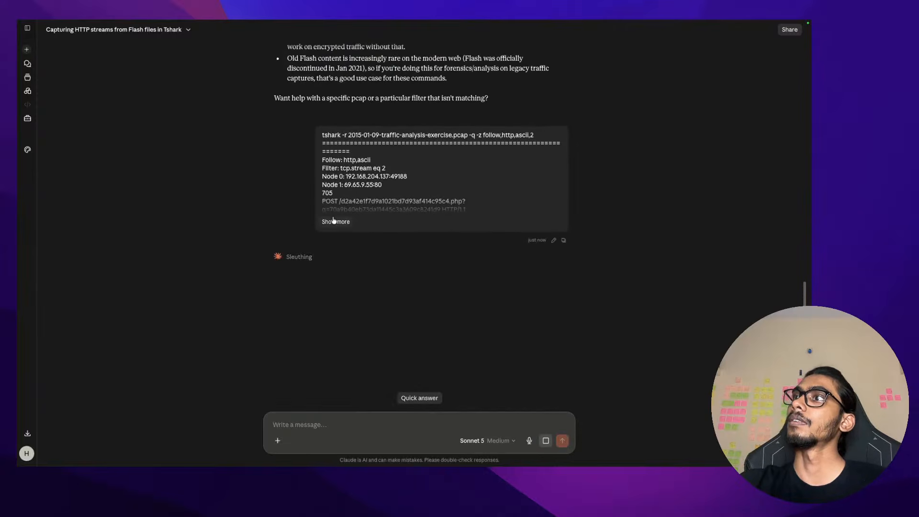
{"action": "key", "text": "ctrl+Right"}
Scroll through stream 2's output and select the POST request's Host akronkappas.com
{"action": "scroll", "coordinate": [367, 165], "scroll_direction": "up", "scroll_amount": 6}
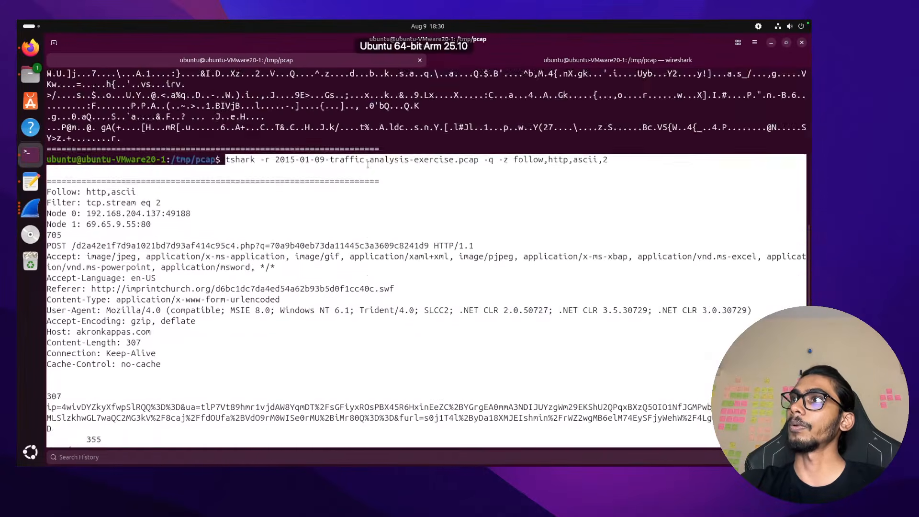
{"action": "scroll", "coordinate": [368, 164], "scroll_direction": "up", "scroll_amount": 10}
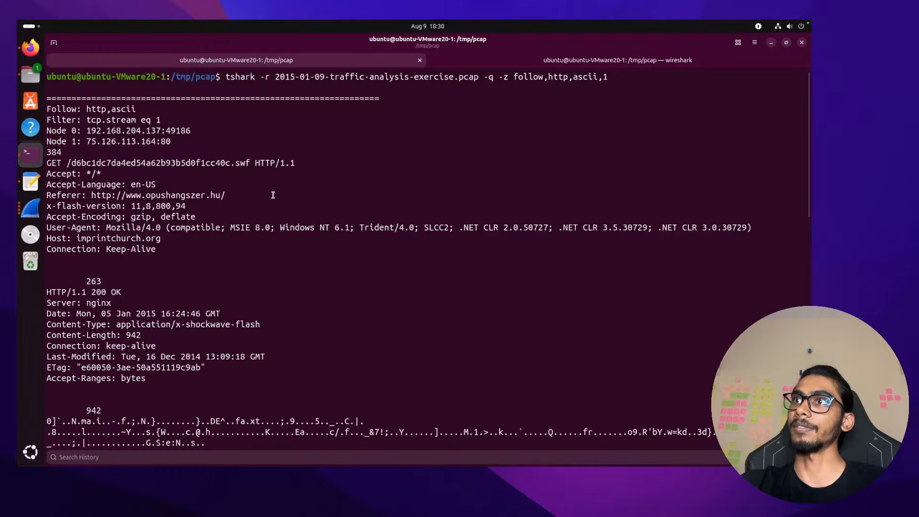
{"action": "scroll", "coordinate": [273, 195], "scroll_direction": "down", "scroll_amount": 15}
{"action": "scroll", "coordinate": [239, 182], "scroll_direction": "up", "scroll_amount": 2}
{"action": "scroll", "coordinate": [181, 161], "scroll_direction": "up", "scroll_amount": 7}
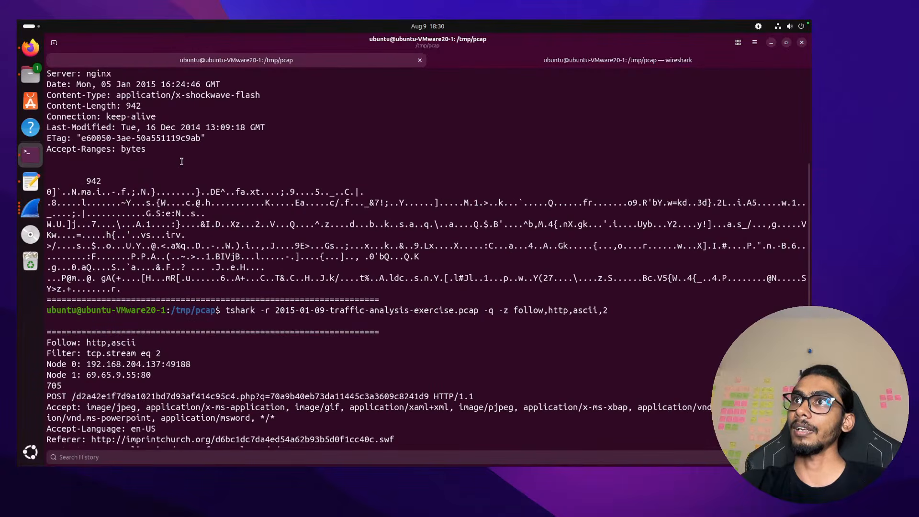
{"action": "scroll", "coordinate": [168, 260], "scroll_direction": "down", "scroll_amount": 7}
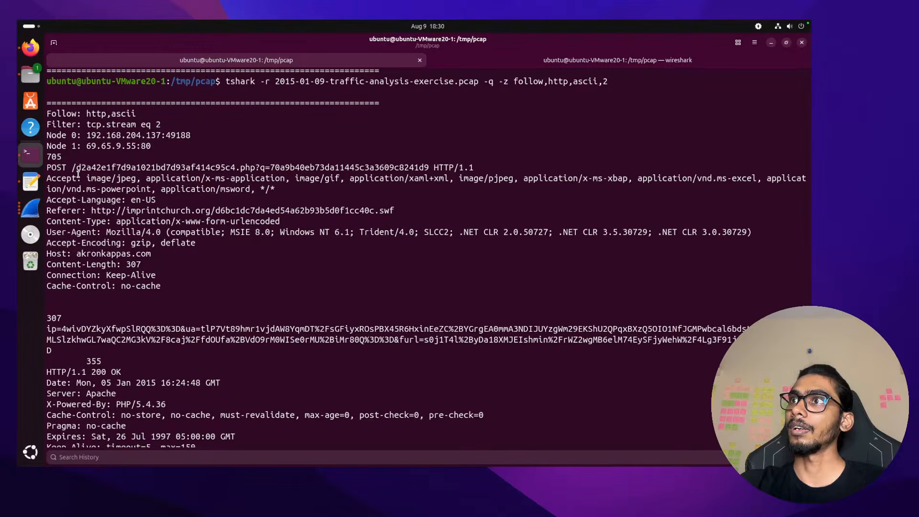
{"action": "double_click", "coordinate": [95, 254]}
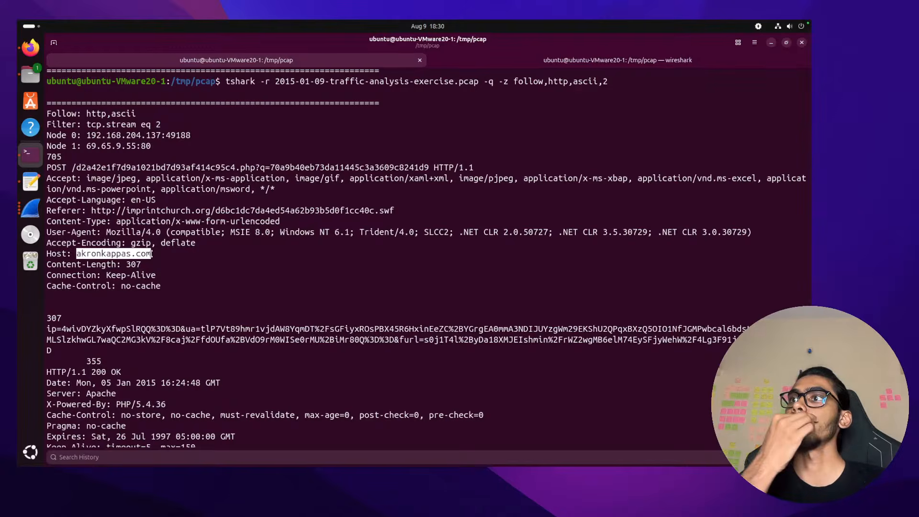
{"action": "scroll", "coordinate": [151, 254], "scroll_direction": "down", "scroll_amount": 3}
Rerun the tshark follow command for HTTP stream 2 and scroll through its output
{"action": "key", "text": "Up"}
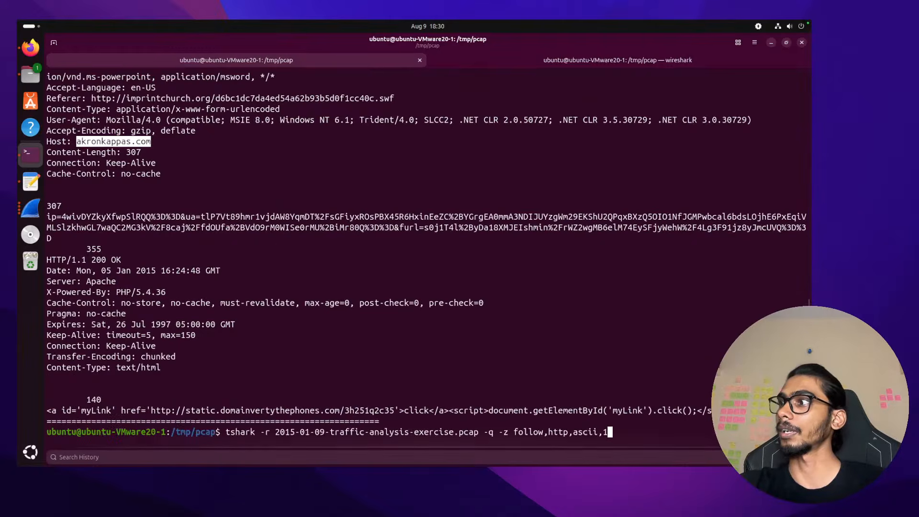
{"action": "key", "text": "BackSpace"}
{"action": "type", "text": "2"}
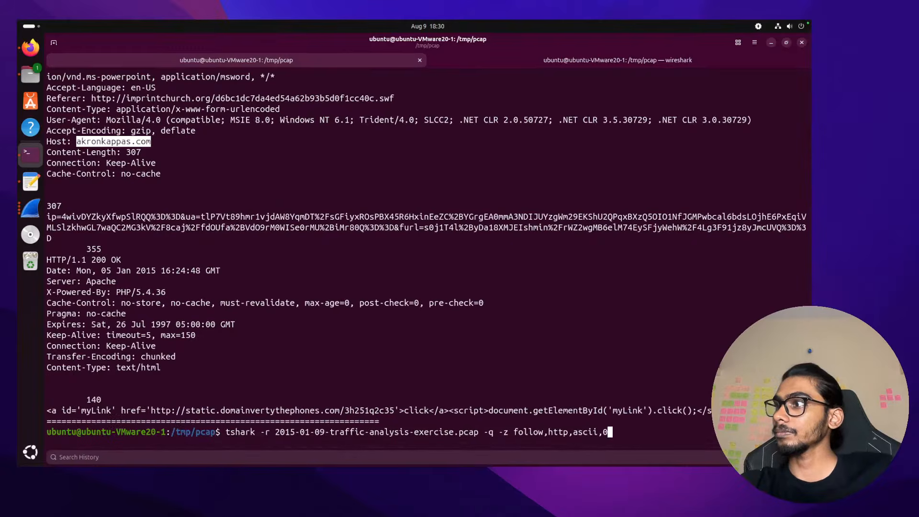
{"action": "key", "text": "Return"}
{"action": "scroll", "coordinate": [111, 232], "scroll_direction": "up", "scroll_amount": 10}
{"action": "scroll", "coordinate": [111, 232], "scroll_direction": "up", "scroll_amount": 20}
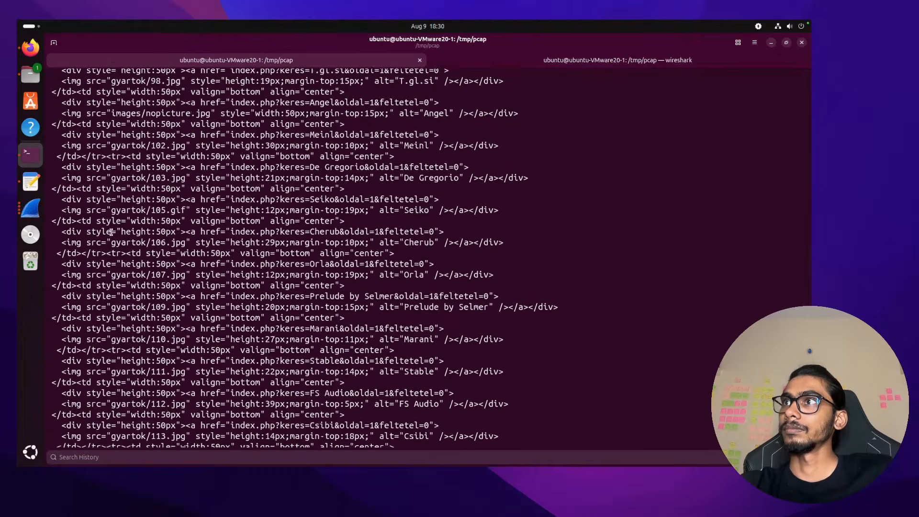
{"action": "scroll", "coordinate": [111, 232], "scroll_direction": "down", "scroll_amount": 20}
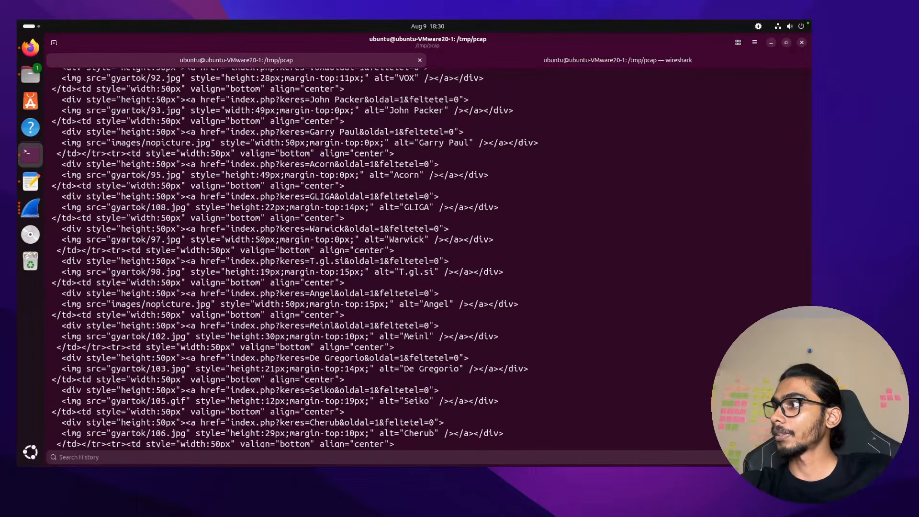
{"action": "scroll", "coordinate": [305, 257], "scroll_direction": "down", "scroll_amount": 4}
{"action": "key", "text": "ctrl+Left"}
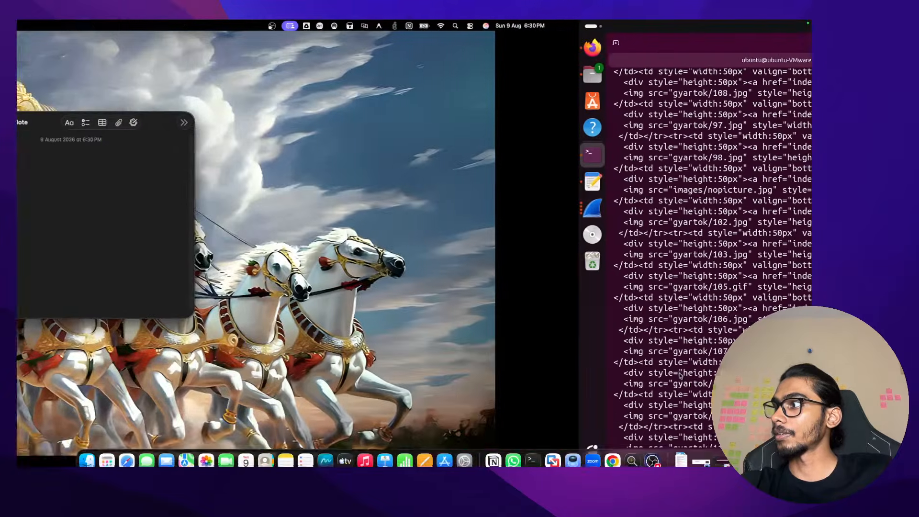
{"action": "key", "text": "ctrl+Right"}
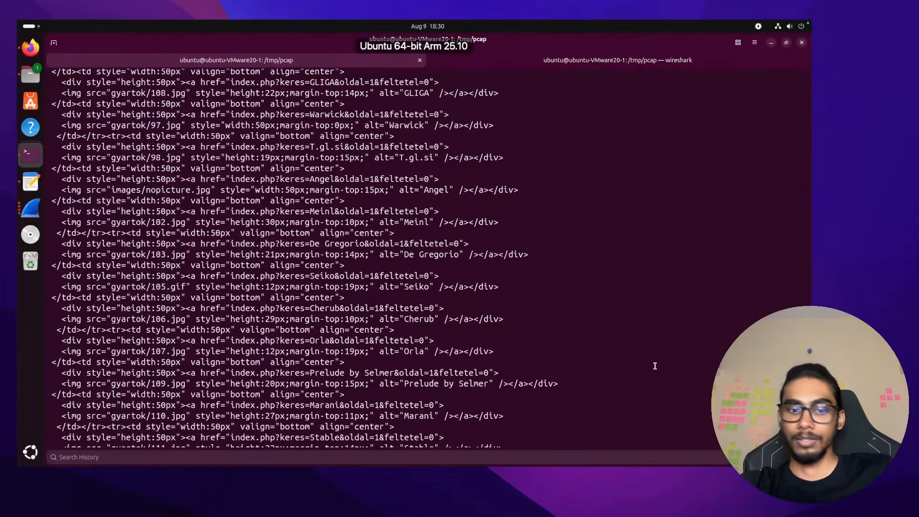
Clear the terminal, run tshark follow for HTTP stream 0, and select its Google Referer URL
{"action": "type", "text": "cookie"}
{"action": "key", "text": "BackSpace"}
{"action": "key", "text": "BackSpace"}
{"action": "key", "text": "BackSpace"}
{"action": "key", "text": "BackSpace"}
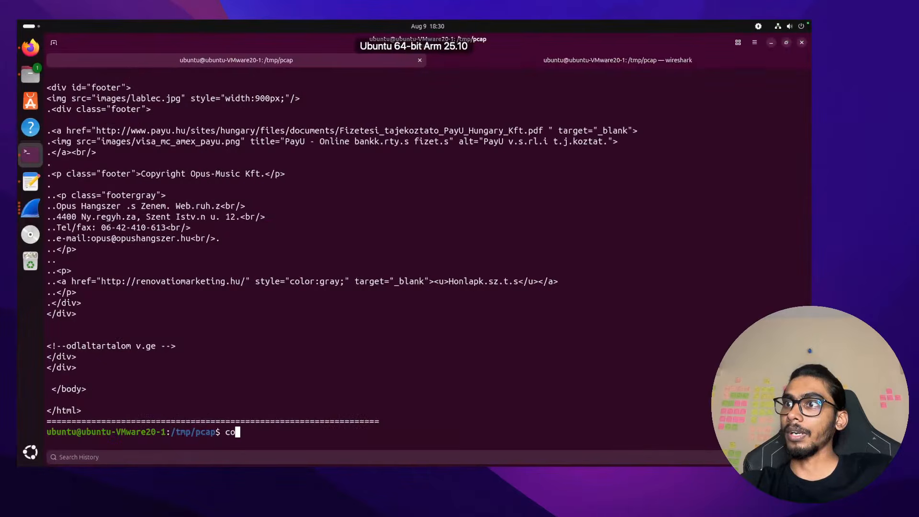
{"action": "key", "text": "BackSpace"}
{"action": "type", "text": "lear"}
{"action": "key", "text": "Return"}
{"action": "type", "text": "tshark -r 2015-01-09-traffic-analysis-exercise.pcap -q -z follow,http,ascii,0"}
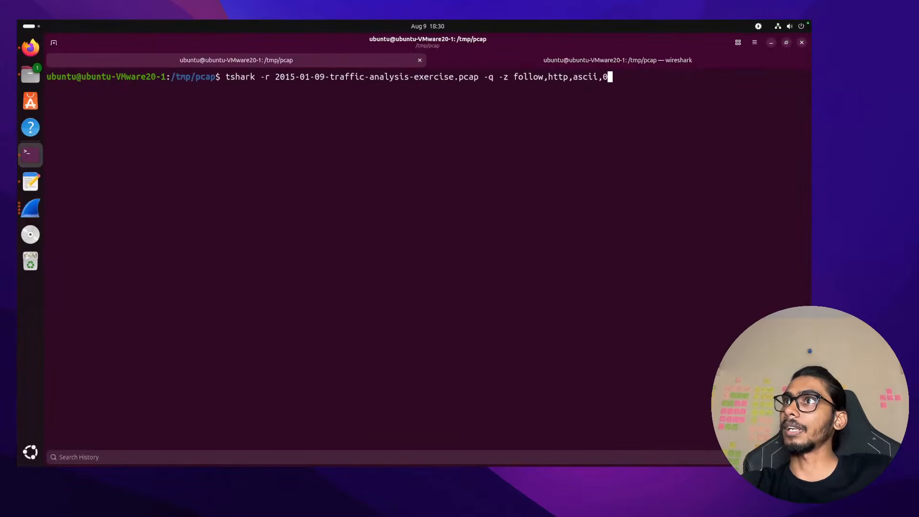
{"action": "key", "text": "Return"}
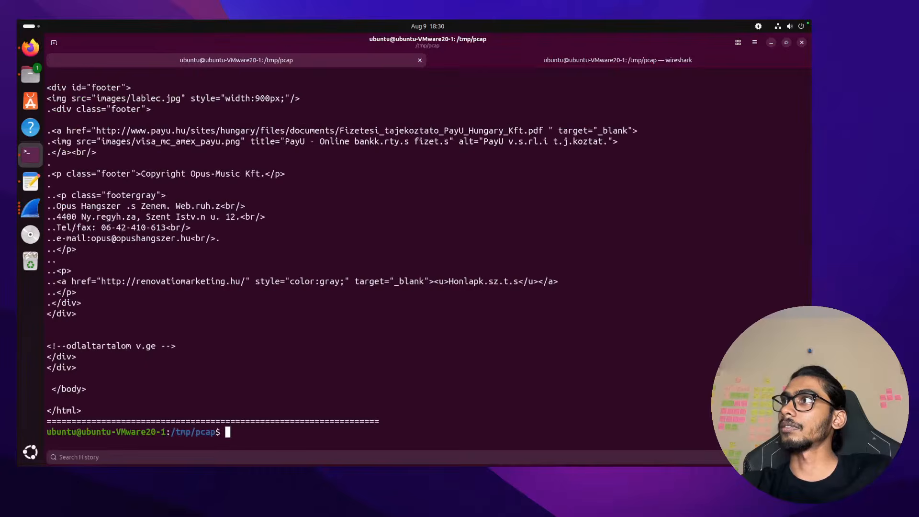
{"action": "left_click_drag", "start_coordinate": [807, 431], "coordinate": [787, 26]}
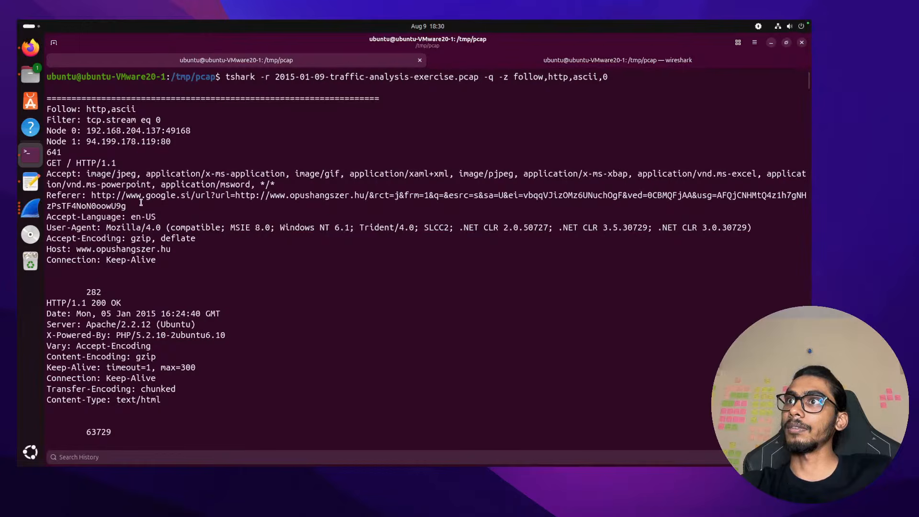
{"action": "left_click_drag", "start_coordinate": [126, 206], "coordinate": [84, 196]}
{"action": "left_click", "coordinate": [85, 195]}
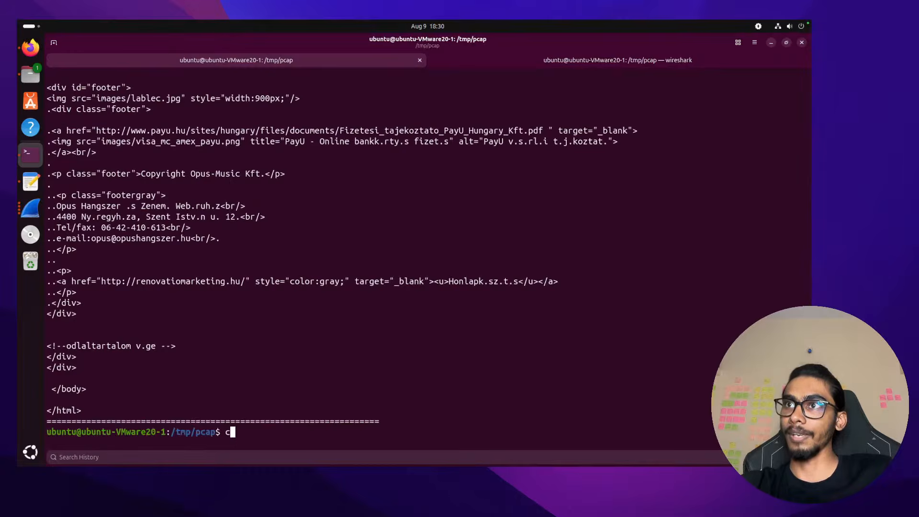
Clear the terminal and run tshark -z follow,http,ascii,1 for HTTP stream 1
{"action": "type", "text": "clear"}
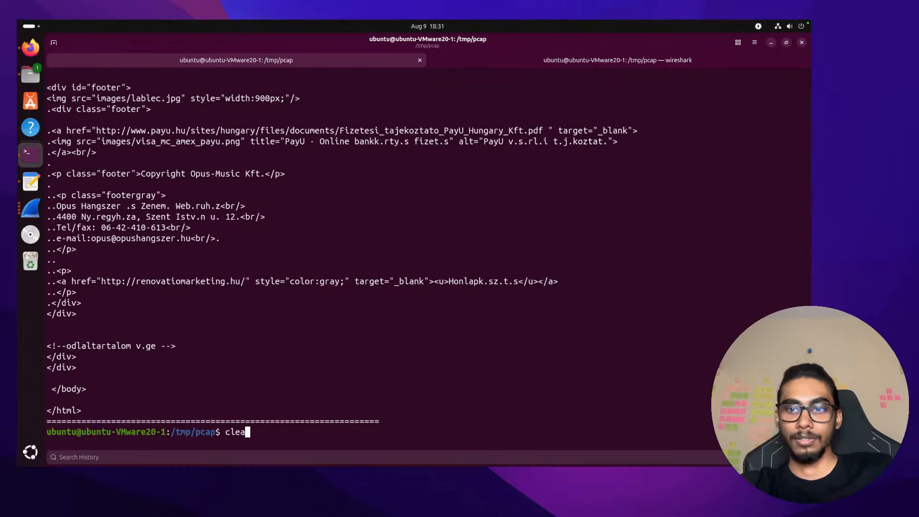
{"action": "key", "text": "Return"}
{"action": "key", "text": "Up"}
{"action": "key", "text": "Up"}
{"action": "key", "text": "BackSpace"}
{"action": "type", "text": "1"}
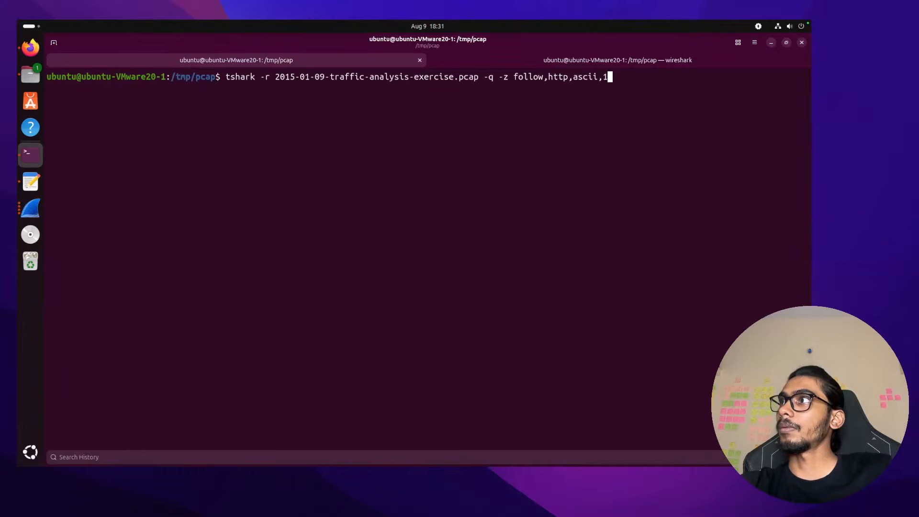
{"action": "key", "text": "Return"}
{"action": "scroll", "coordinate": [209, 305], "scroll_direction": "up", "scroll_amount": 5}
{"action": "scroll", "coordinate": [209, 305], "scroll_direction": "down", "scroll_amount": 1}
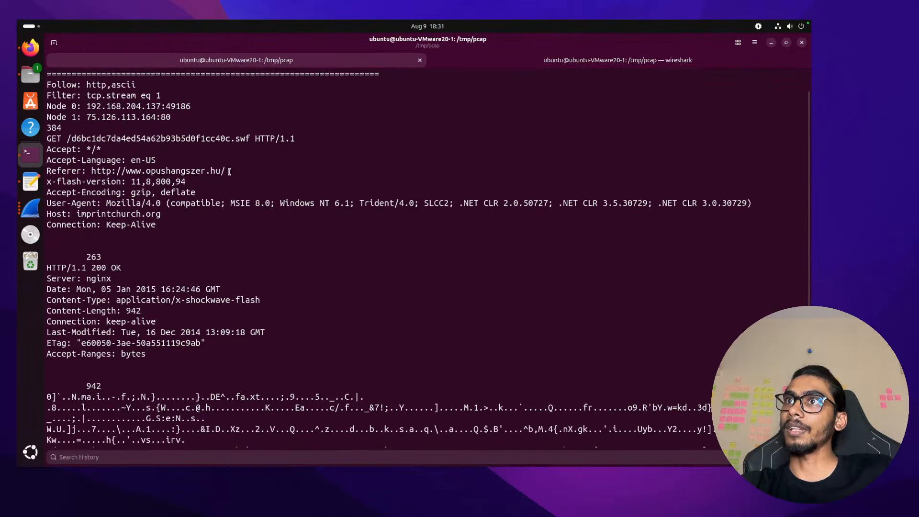
{"action": "scroll", "coordinate": [159, 127], "scroll_direction": "up", "scroll_amount": 1}
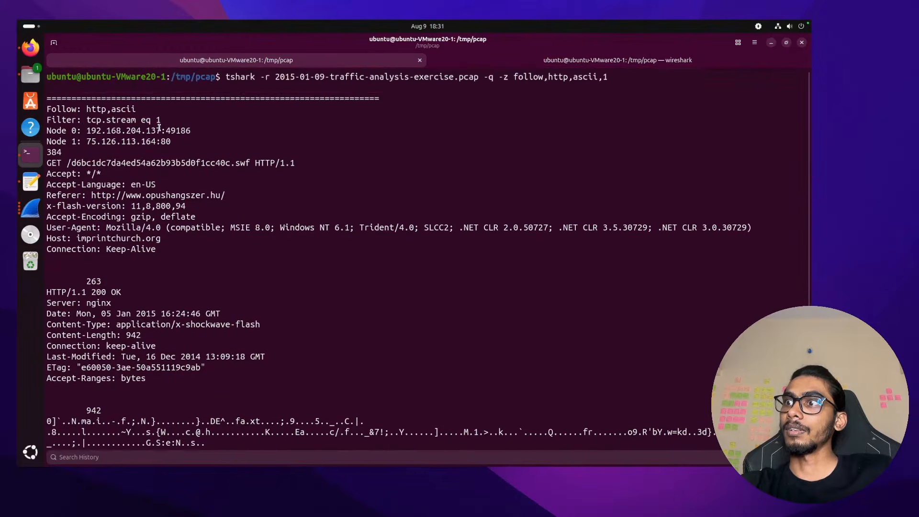
{"action": "scroll", "coordinate": [159, 127], "scroll_direction": "down", "scroll_amount": 4}
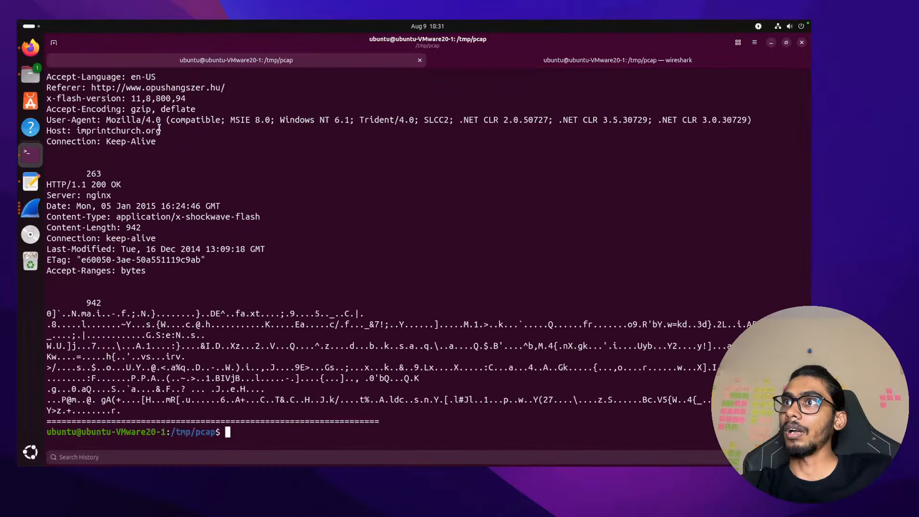
{"action": "scroll", "coordinate": [159, 127], "scroll_direction": "up", "scroll_amount": 4}
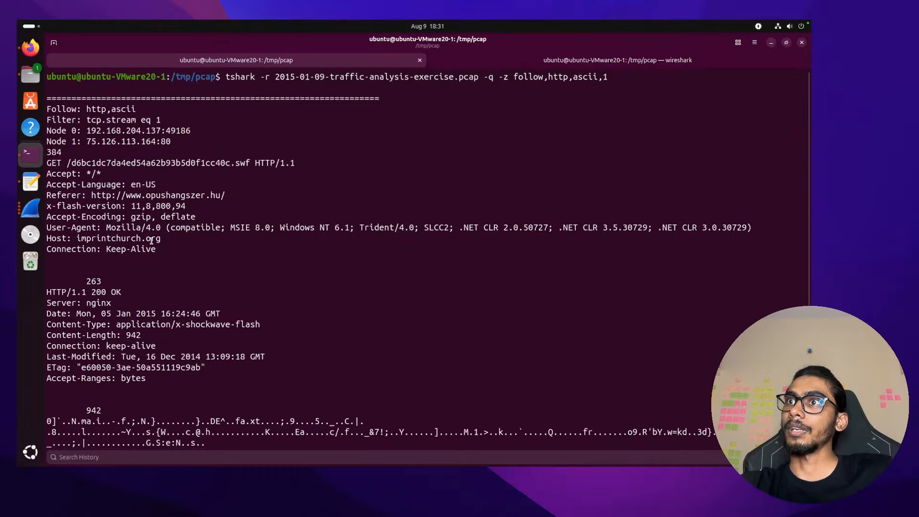
{"action": "left_click_drag", "start_coordinate": [161, 239], "coordinate": [81, 231]}
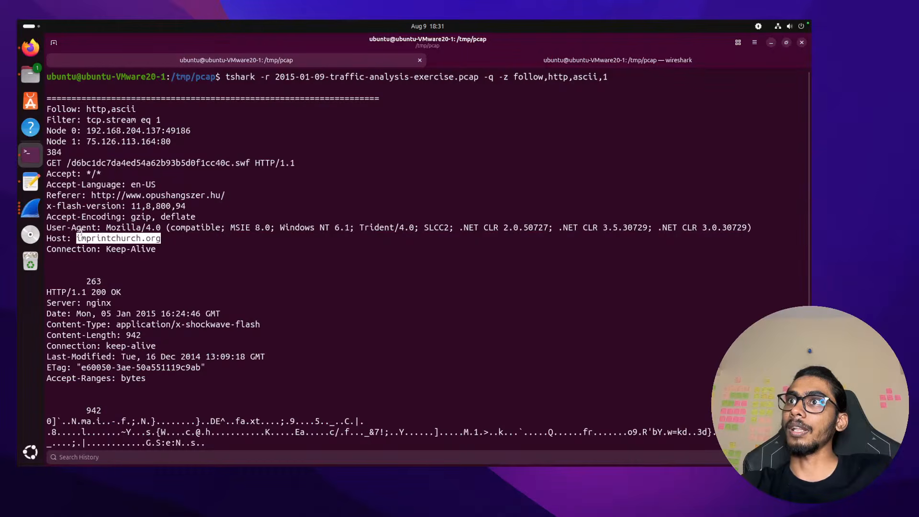
{"action": "left_click_drag", "start_coordinate": [234, 193], "coordinate": [94, 196]}
{"action": "scroll", "coordinate": [296, 237], "scroll_direction": "down", "scroll_amount": 3}
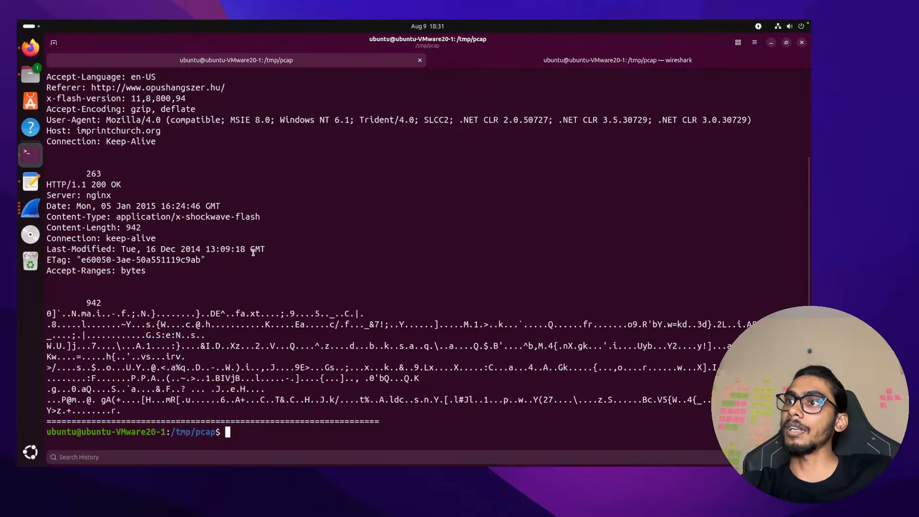
{"action": "key", "text": "Up"}
{"action": "key", "text": "BackSpace"}
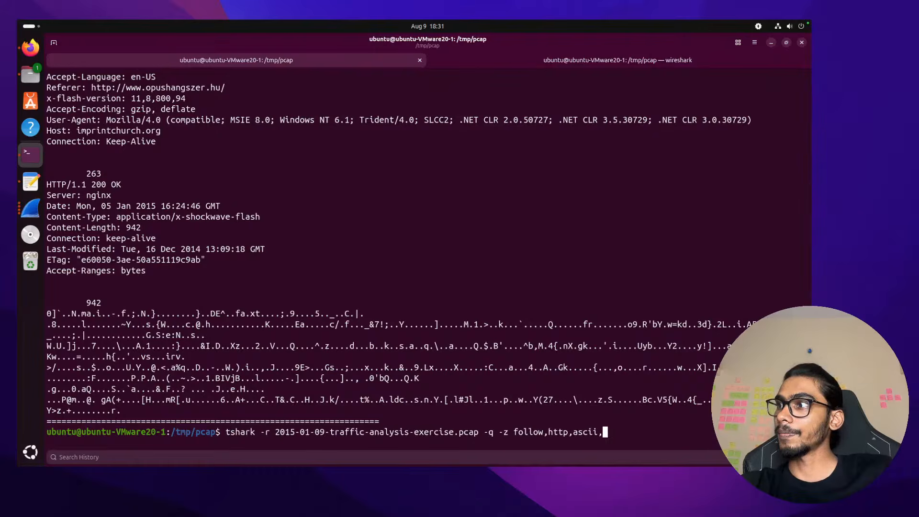
{"action": "type", "text": "2"}
{"action": "key", "text": "Return"}
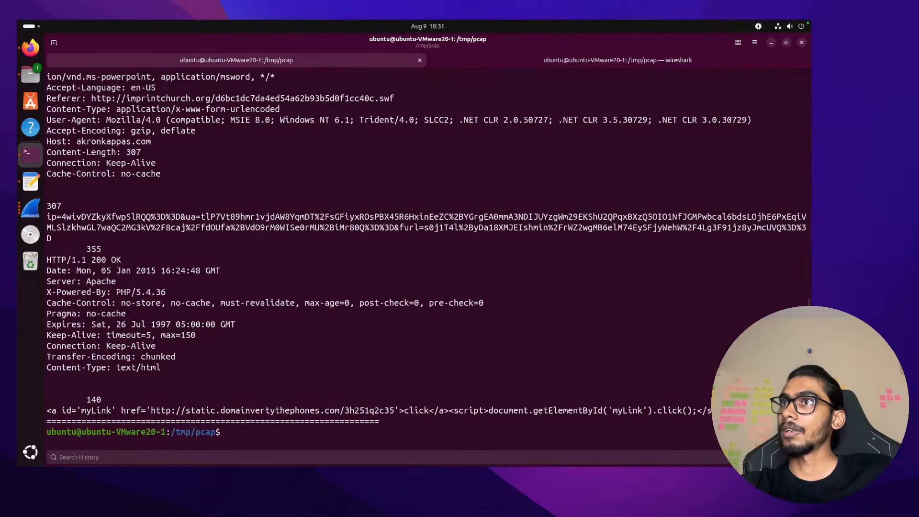
{"action": "scroll", "coordinate": [426, 259], "scroll_direction": "up", "scroll_amount": 10}
{"action": "scroll", "coordinate": [426, 259], "scroll_direction": "down", "scroll_amount": 8}
{"action": "scroll", "coordinate": [138, 289], "scroll_direction": "down", "scroll_amount": 3}
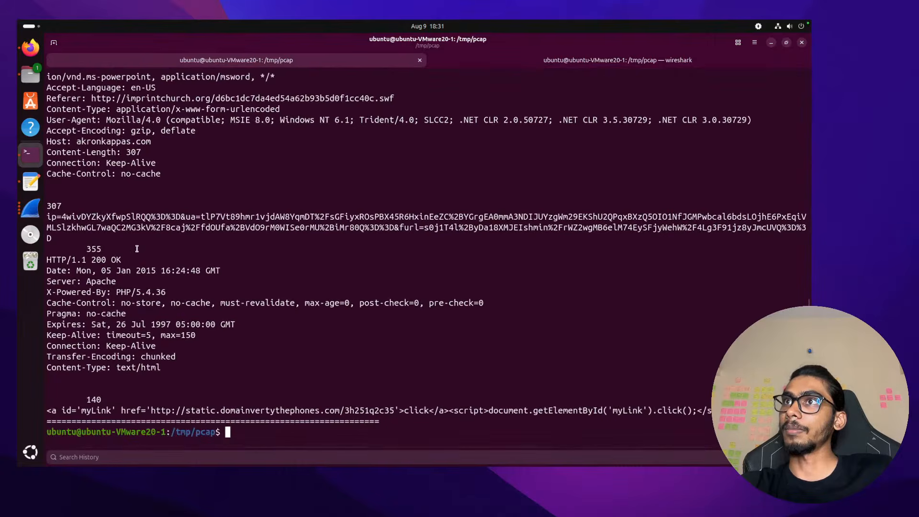
{"action": "scroll", "coordinate": [138, 290], "scroll_direction": "up", "scroll_amount": 1}
{"action": "scroll", "coordinate": [138, 289], "scroll_direction": "up", "scroll_amount": 2}
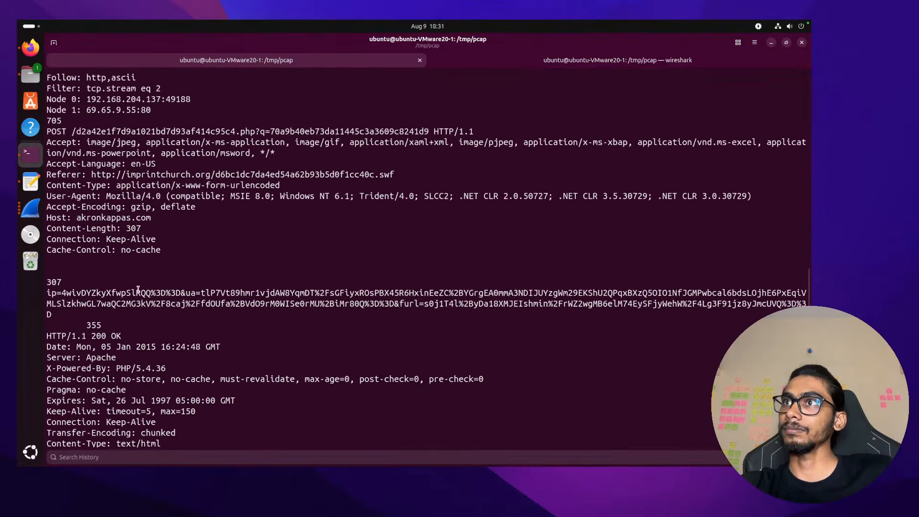
{"action": "scroll", "coordinate": [137, 289], "scroll_direction": "up", "scroll_amount": 1}
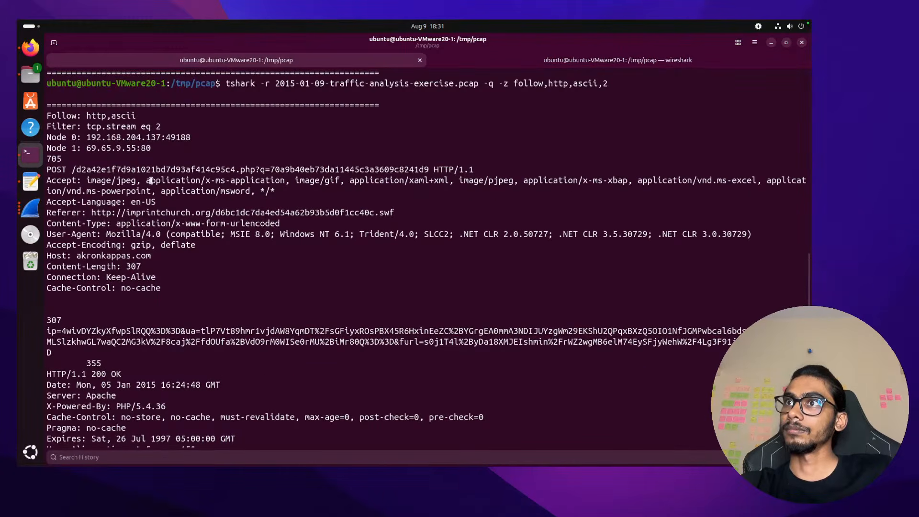
{"action": "double_click", "coordinate": [151, 257]}
{"action": "left_click", "coordinate": [76, 258]}
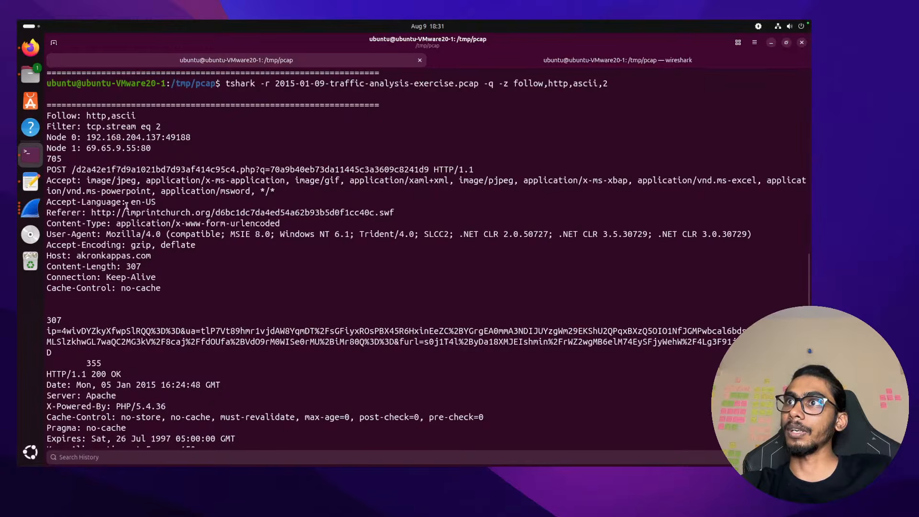
{"action": "left_click_drag", "start_coordinate": [91, 213], "coordinate": [397, 213]}
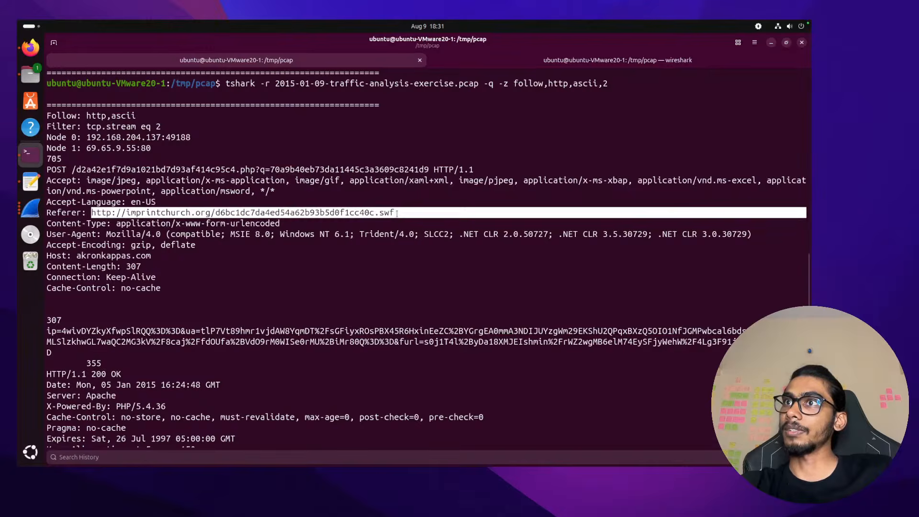
{"action": "left_click", "coordinate": [397, 213]}
{"action": "scroll", "coordinate": [245, 179], "scroll_direction": "up", "scroll_amount": 3}
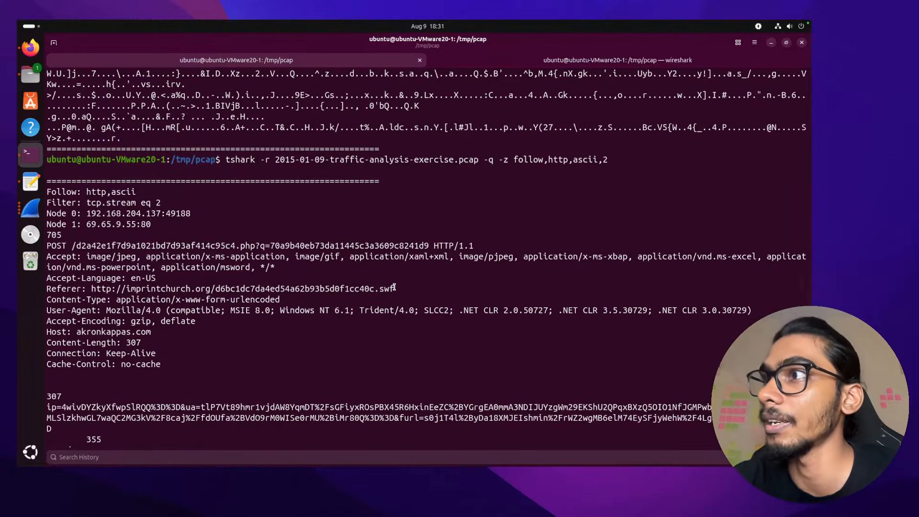
{"action": "left_click_drag", "start_coordinate": [394, 288], "coordinate": [89, 289]}
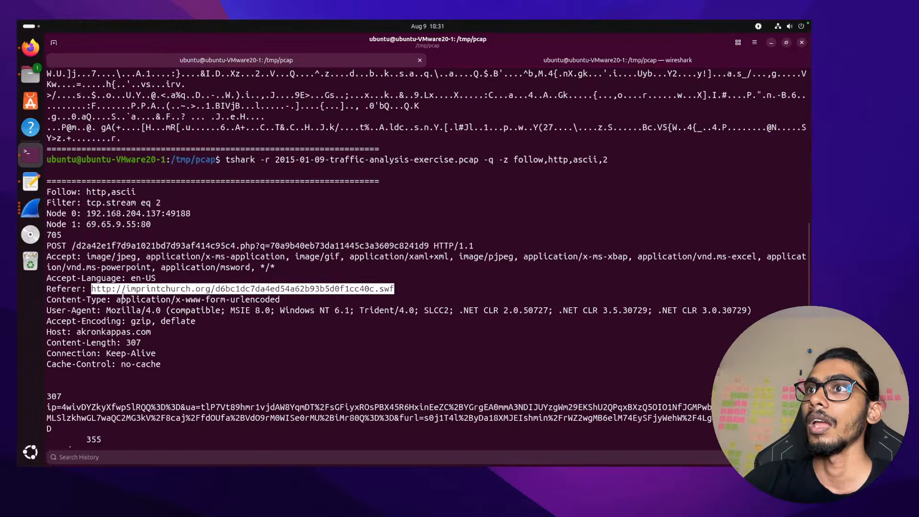
{"action": "scroll", "coordinate": [232, 347], "scroll_direction": "down", "scroll_amount": 6}
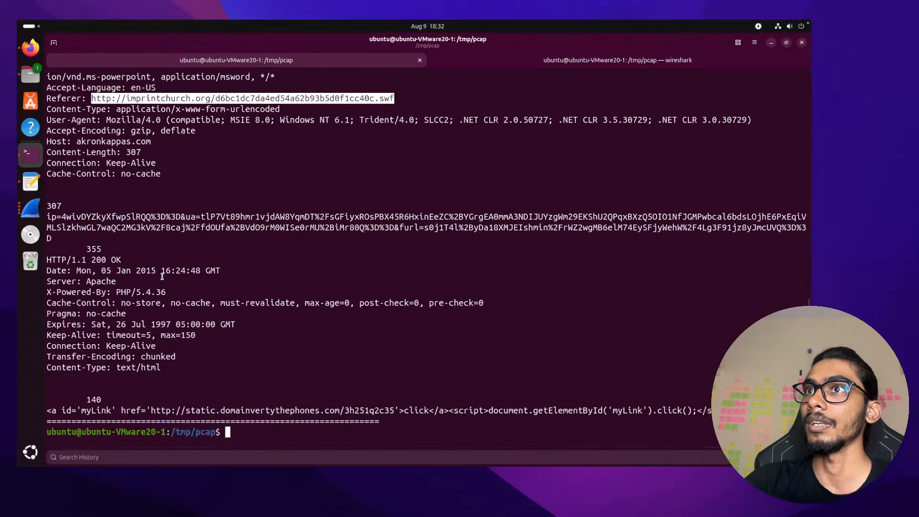
{"action": "left_click_drag", "start_coordinate": [156, 144], "coordinate": [74, 142]}
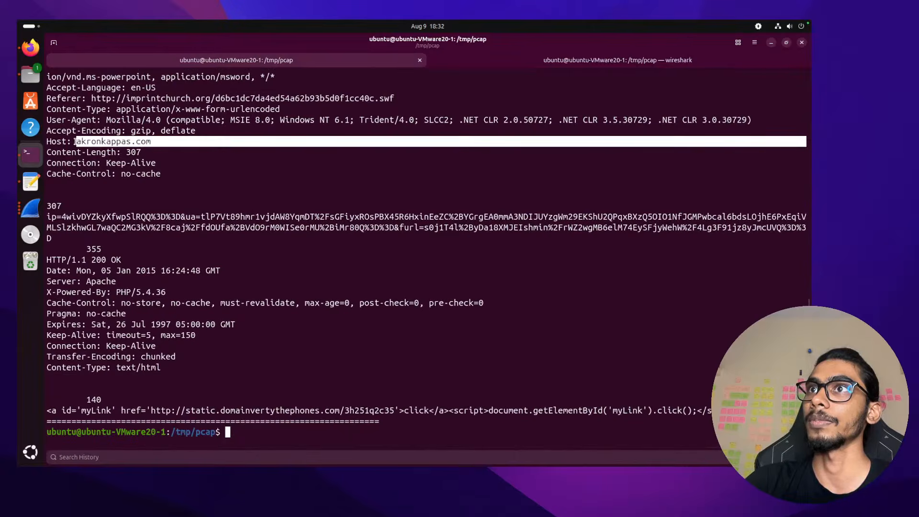
{"action": "left_click", "coordinate": [74, 142]}
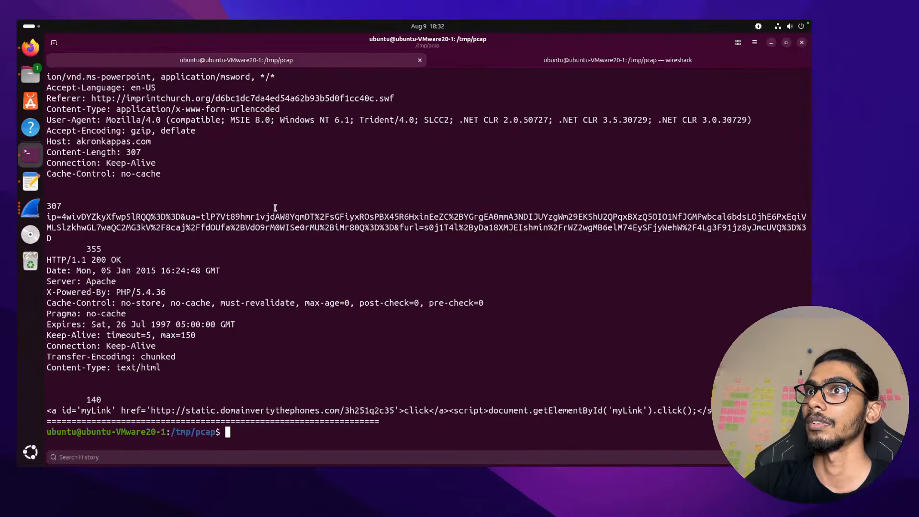
{"action": "key", "text": "alt+Tab"}
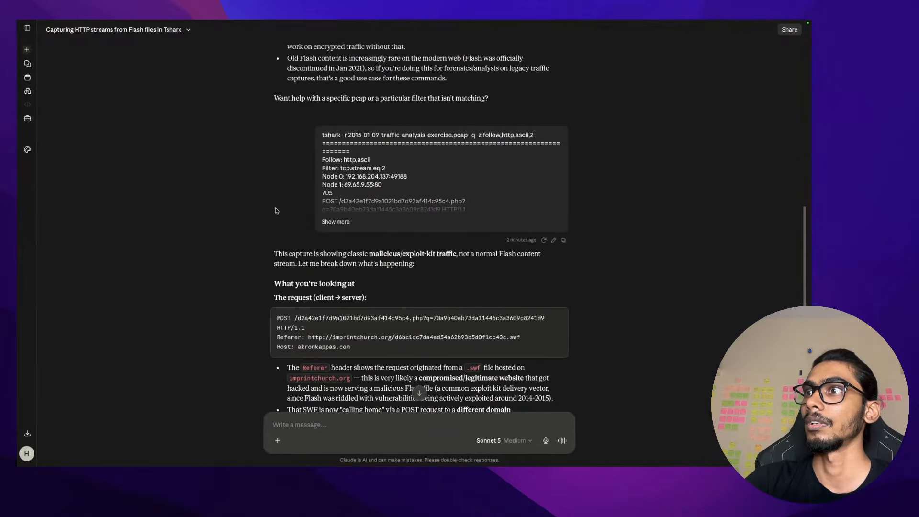
{"action": "scroll", "coordinate": [277, 211], "scroll_direction": "down", "scroll_amount": 1}
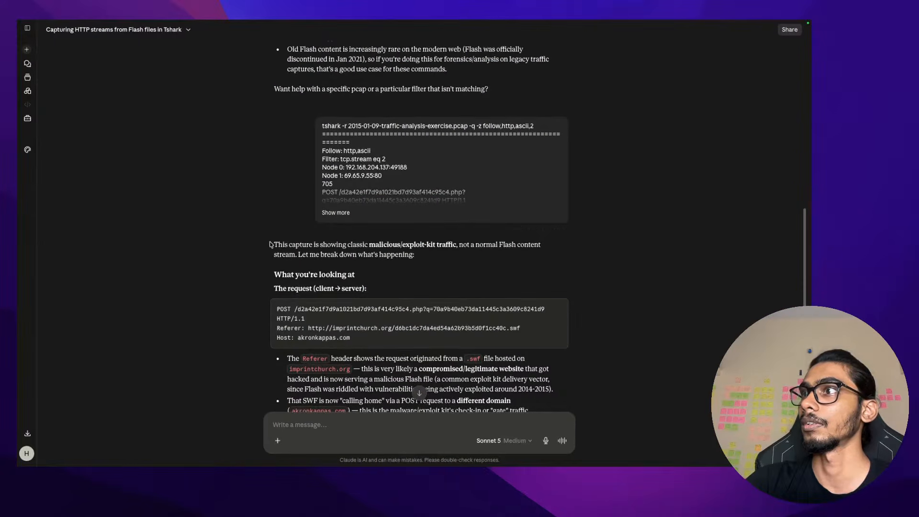
{"action": "left_click_drag", "start_coordinate": [455, 257], "coordinate": [293, 231]}
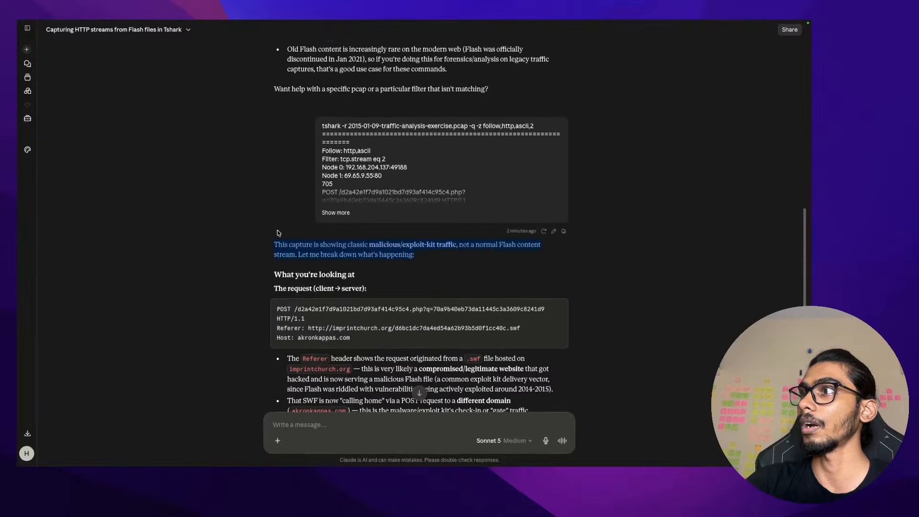
{"action": "left_click", "coordinate": [279, 233]}
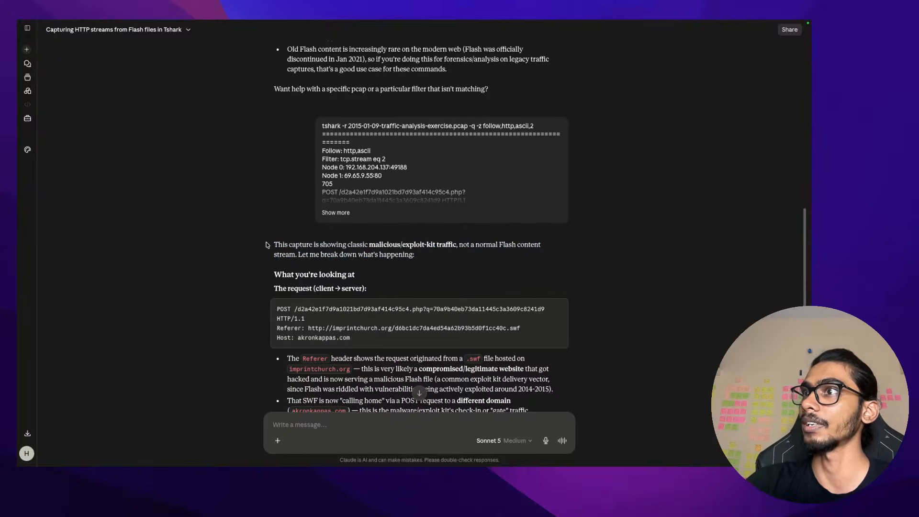
{"action": "left_click_drag", "start_coordinate": [269, 245], "coordinate": [431, 256]}
{"action": "left_click", "coordinate": [431, 256]}
{"action": "scroll", "coordinate": [431, 263], "scroll_direction": "down", "scroll_amount": 2}
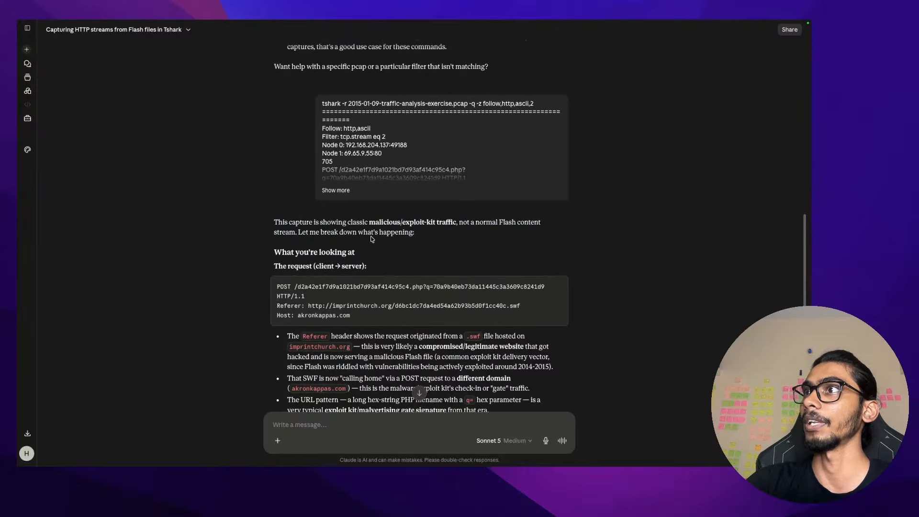
{"action": "key", "text": "ctrl+Left"}
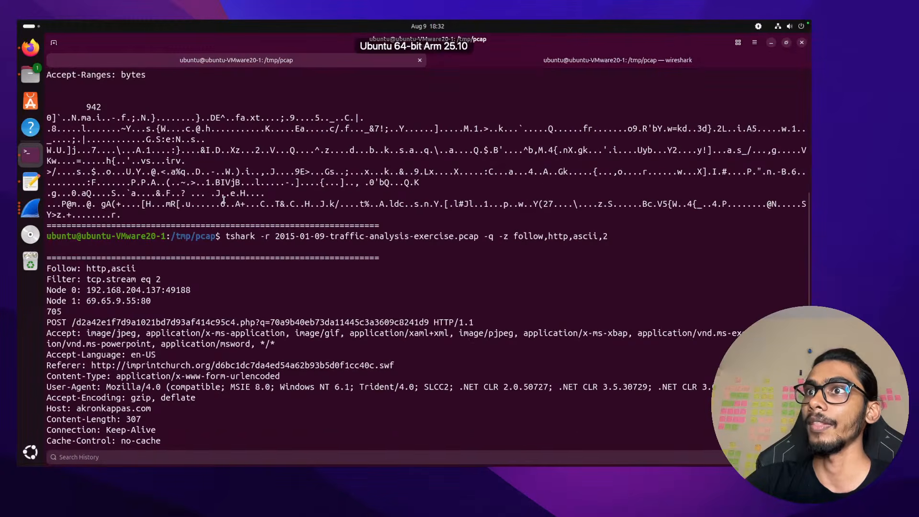
Highlight the stream's Referer URL and the Host akronkappas.com
{"action": "scroll", "coordinate": [223, 200], "scroll_direction": "down", "scroll_amount": 5}
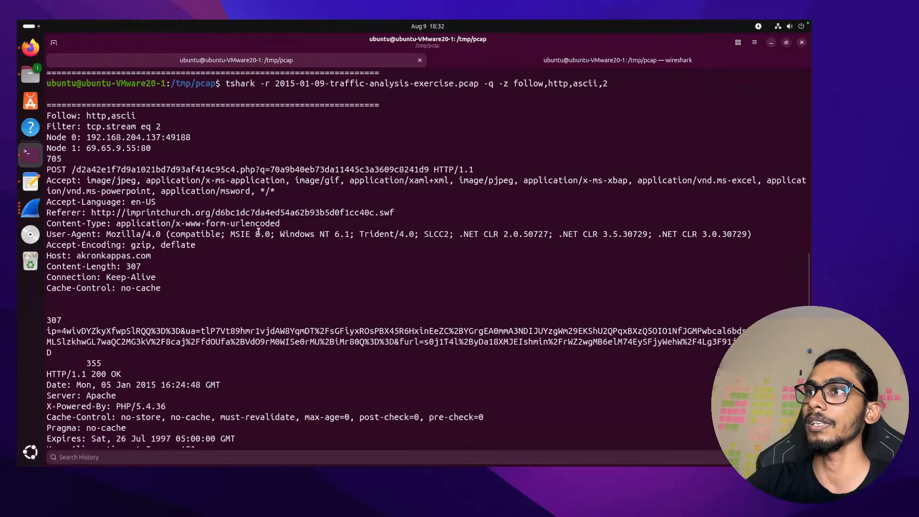
{"action": "mouse_move", "coordinate": [404, 213]}
{"action": "left_mouse_down"}
{"action": "mouse_move", "coordinate": [77, 203]}
{"action": "mouse_move", "coordinate": [90, 214]}
{"action": "mouse_move", "coordinate": [393, 213]}
{"action": "left_mouse_up"}
{"action": "left_click", "coordinate": [192, 252]}
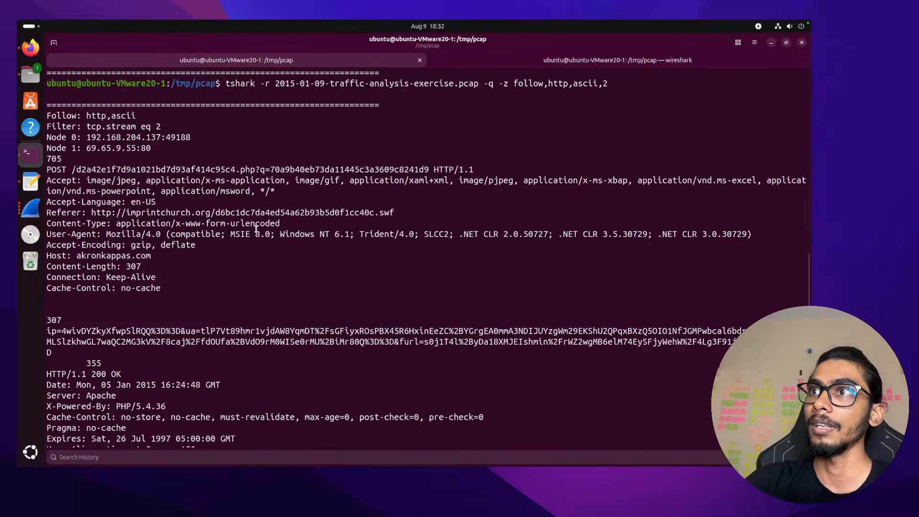
{"action": "left_click_drag", "start_coordinate": [154, 255], "coordinate": [76, 256]}
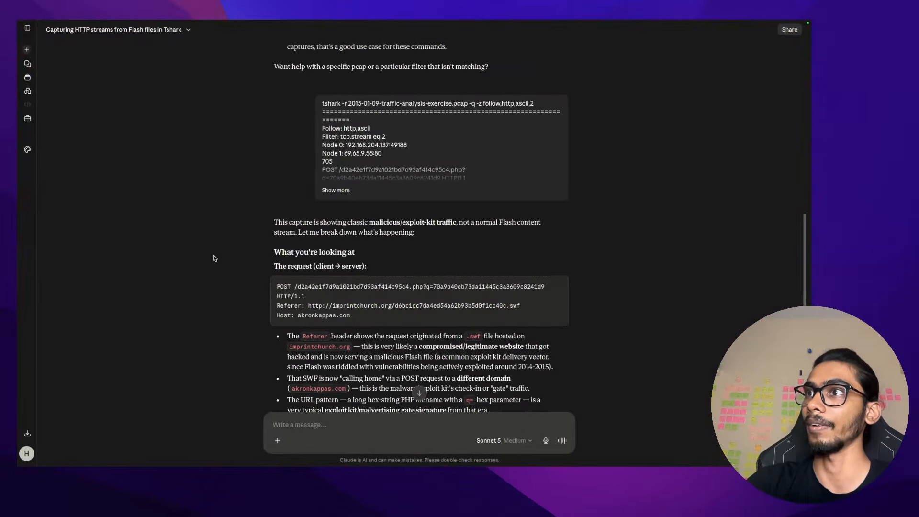
Highlight Claude's 'What you're looking at' heading, request code block, and POST and Referer lines
{"action": "scroll", "coordinate": [250, 245], "scroll_direction": "down", "scroll_amount": 3}
{"action": "left_click_drag", "start_coordinate": [274, 225], "coordinate": [357, 225]}
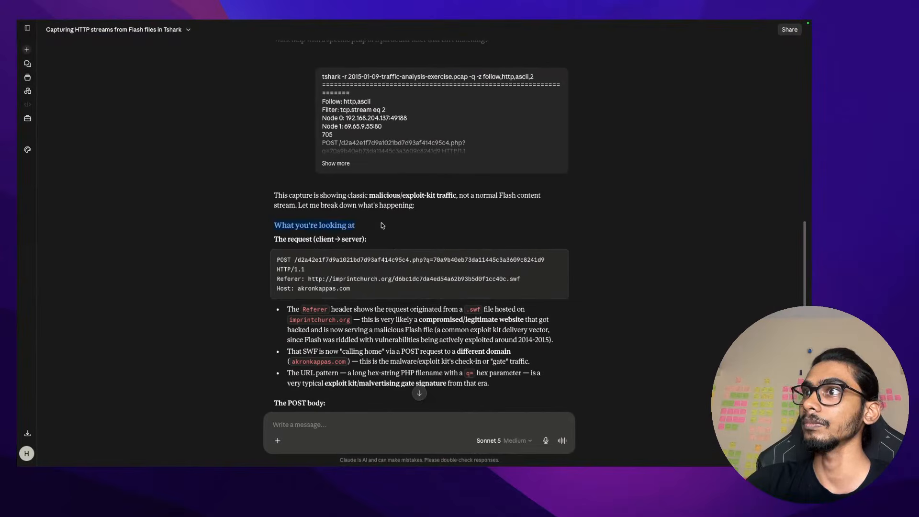
{"action": "left_click", "coordinate": [383, 225]}
{"action": "left_click_drag", "start_coordinate": [269, 240], "coordinate": [369, 239]}
{"action": "left_click", "coordinate": [428, 242]}
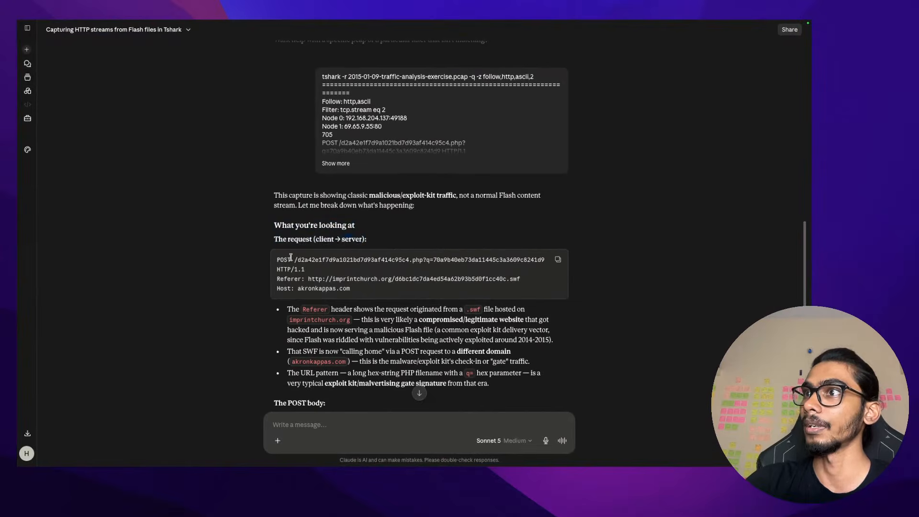
{"action": "left_click_drag", "start_coordinate": [276, 261], "coordinate": [547, 287]}
{"action": "left_click", "coordinate": [551, 261]}
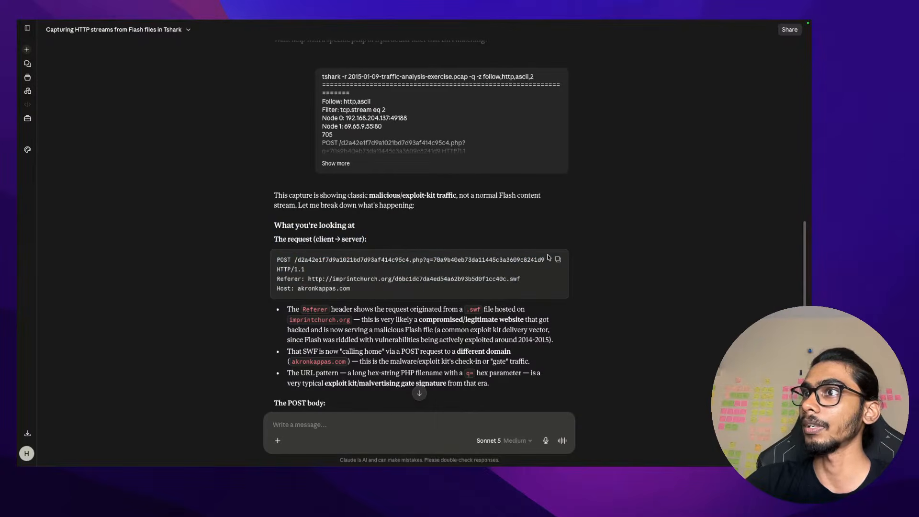
{"action": "left_click_drag", "start_coordinate": [280, 279], "coordinate": [286, 260]}
{"action": "scroll", "coordinate": [288, 268], "scroll_direction": "down", "scroll_amount": 1}
{"action": "left_click", "coordinate": [292, 277]}
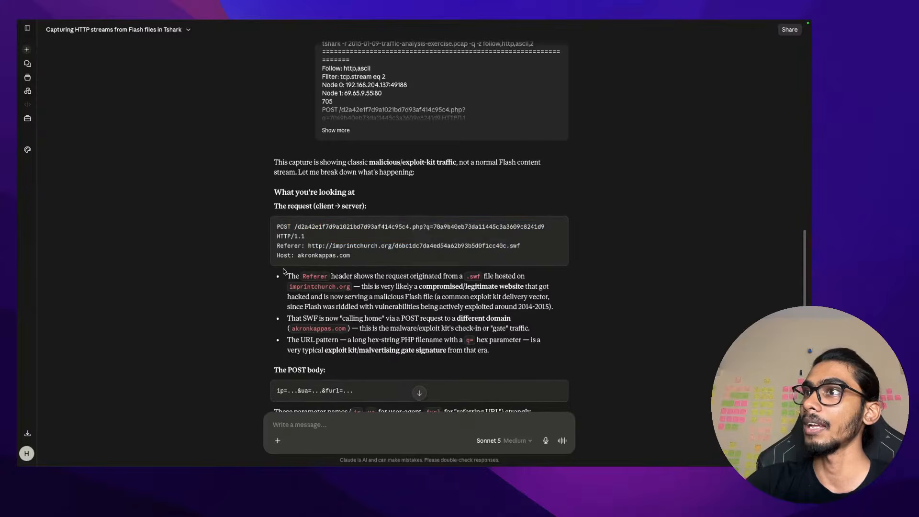
Highlight the bullets on compromised imprintchurch.org and its malicious .swf Flash exploit-kit delivery vector
{"action": "left_click_drag", "start_coordinate": [287, 276], "coordinate": [516, 254]}
{"action": "scroll", "coordinate": [375, 277], "scroll_direction": "down", "scroll_amount": 1}
{"action": "left_click", "coordinate": [498, 254]}
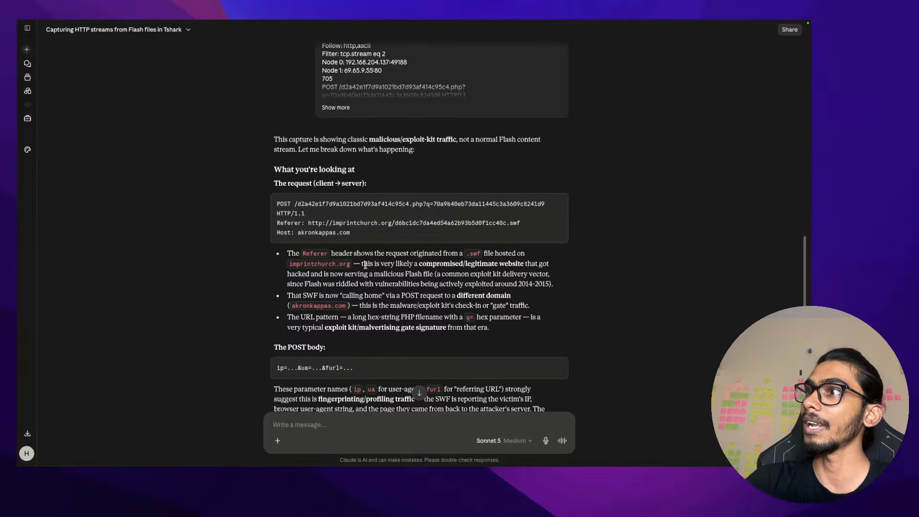
{"action": "left_click_drag", "start_coordinate": [365, 265], "coordinate": [445, 275]}
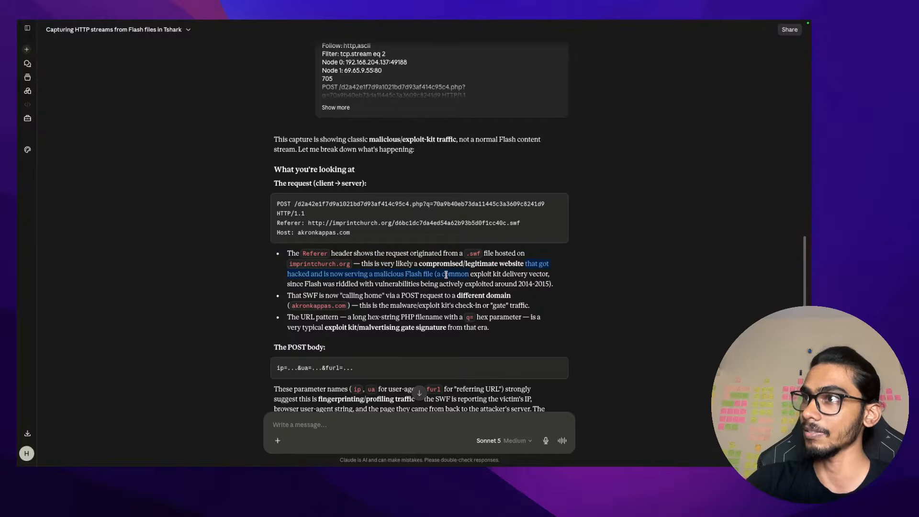
{"action": "left_click", "coordinate": [446, 275]}
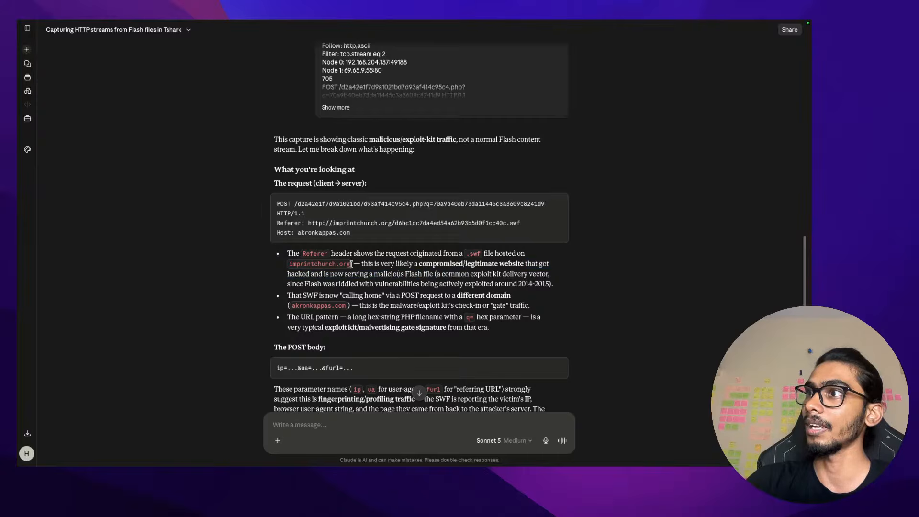
{"action": "left_click_drag", "start_coordinate": [351, 264], "coordinate": [268, 264]}
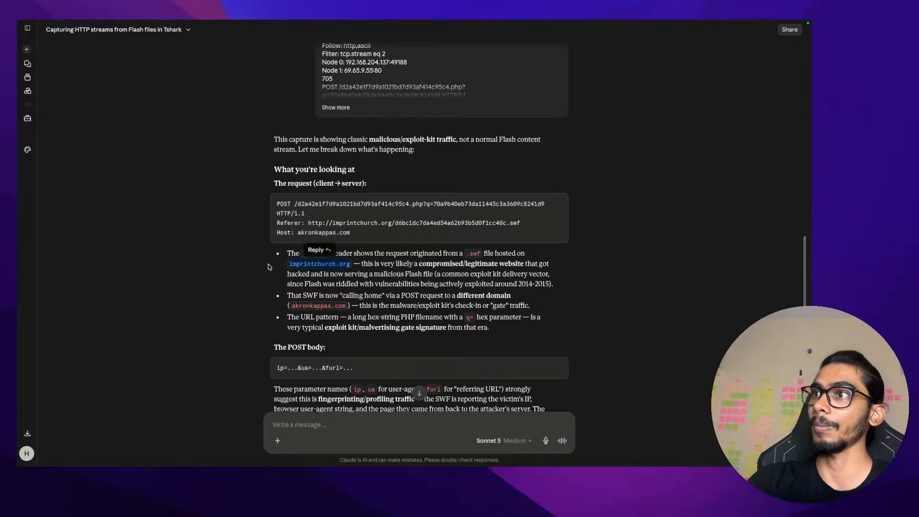
{"action": "left_click", "coordinate": [269, 267]}
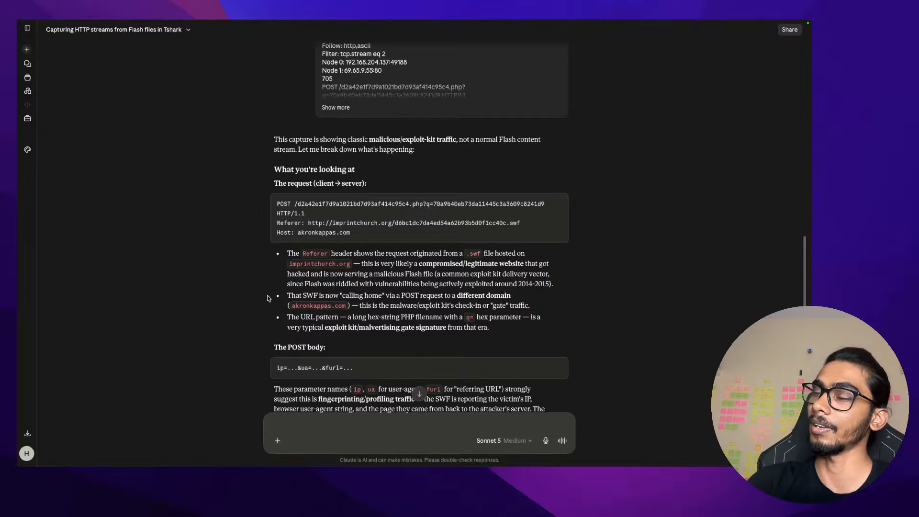
{"action": "left_click_drag", "start_coordinate": [284, 262], "coordinate": [354, 264]}
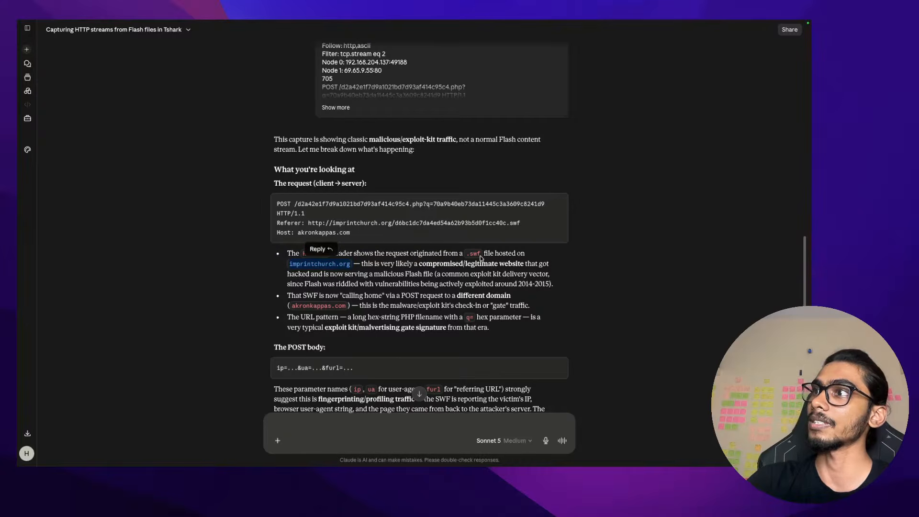
{"action": "left_click_drag", "start_coordinate": [480, 259], "coordinate": [472, 254]}
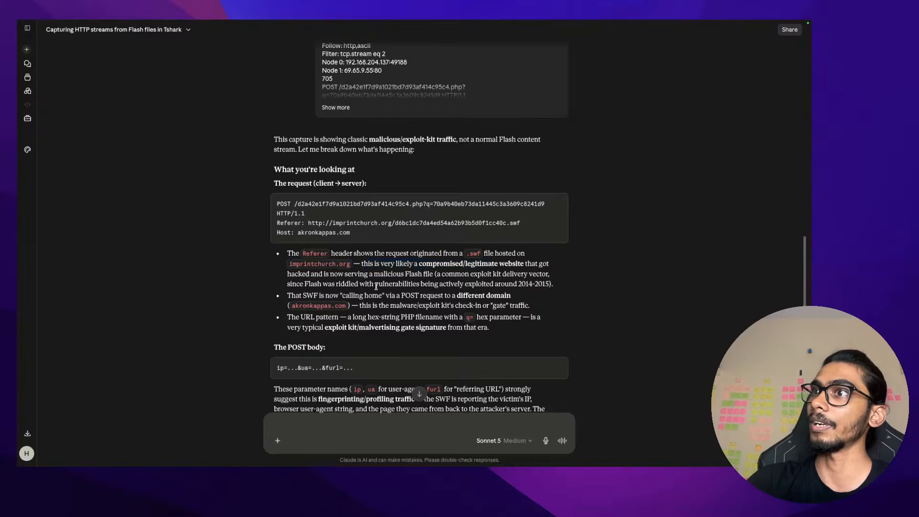
{"action": "scroll", "coordinate": [359, 270], "scroll_direction": "down", "scroll_amount": 1}
{"action": "left_click_drag", "start_coordinate": [326, 269], "coordinate": [407, 271]}
{"action": "left_click", "coordinate": [405, 270]}
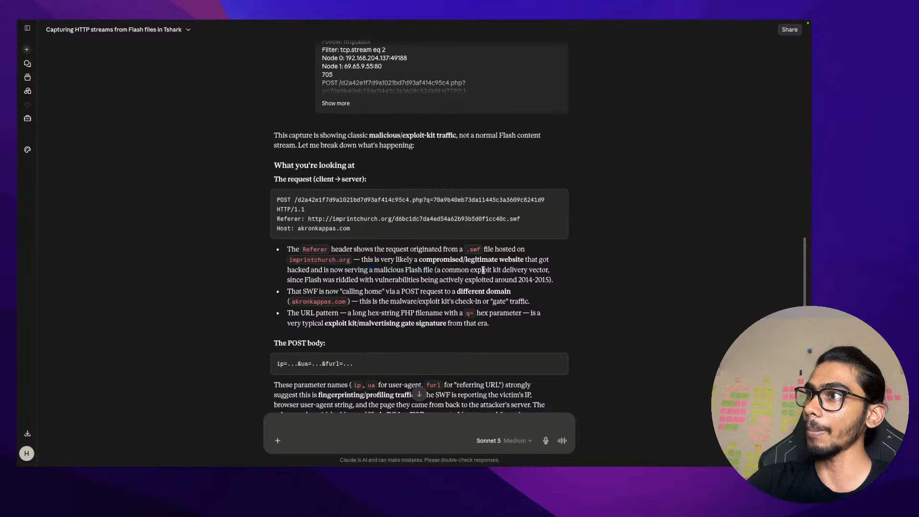
{"action": "left_click_drag", "start_coordinate": [498, 270], "coordinate": [553, 282]}
{"action": "left_click", "coordinate": [550, 281]}
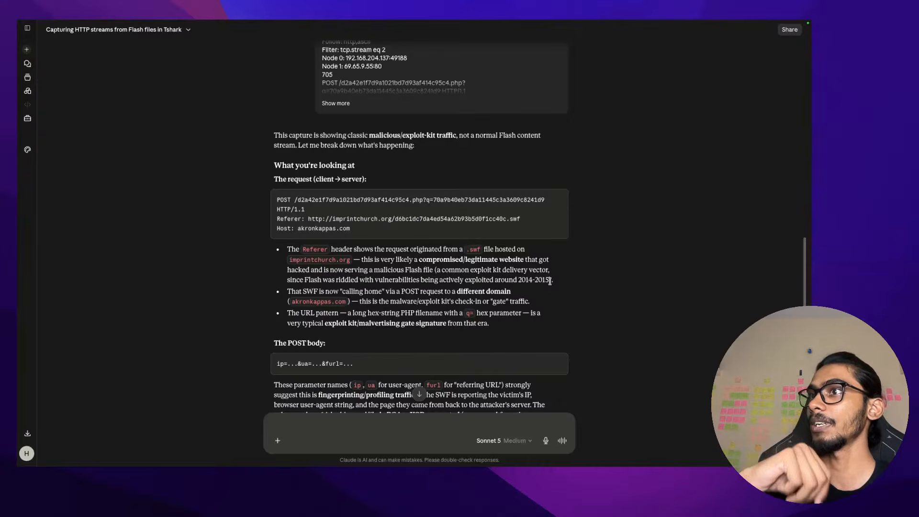
Highlight the SWF calling home by POST to akronkappas.com, then glance at the new-note desktop
{"action": "scroll", "coordinate": [550, 282], "scroll_direction": "down", "scroll_amount": 2}
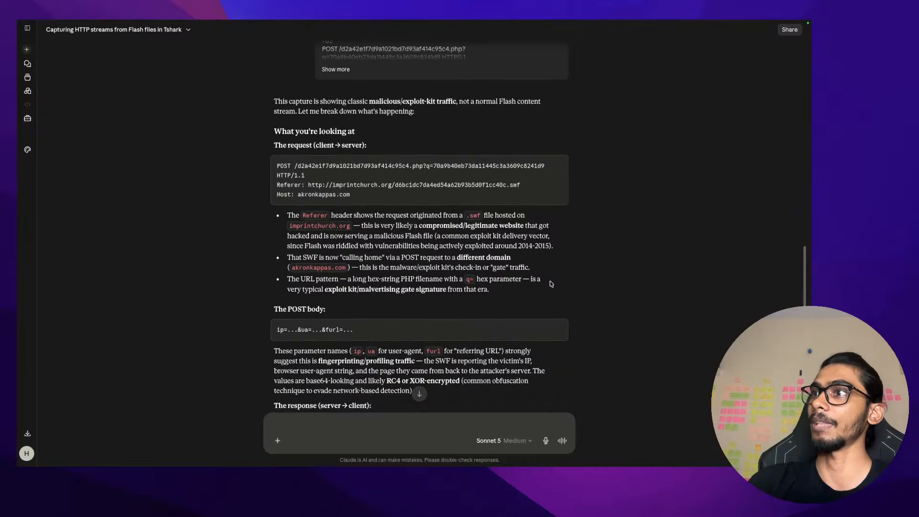
{"action": "scroll", "coordinate": [362, 277], "scroll_direction": "down", "scroll_amount": 2}
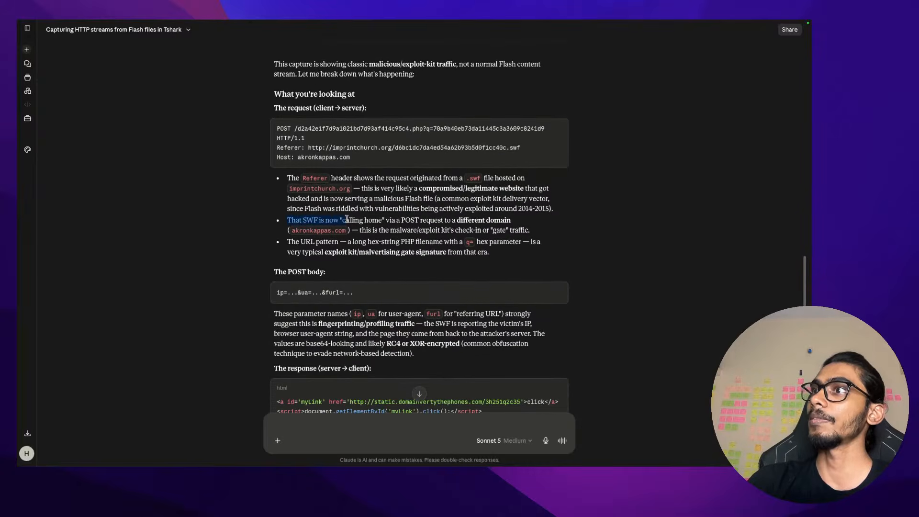
{"action": "left_click_drag", "start_coordinate": [386, 221], "coordinate": [350, 237]}
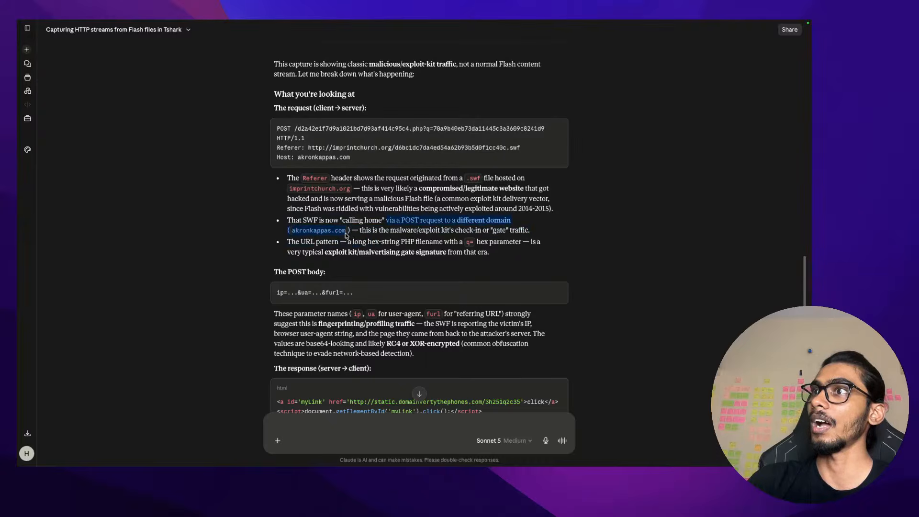
{"action": "left_click_drag", "start_coordinate": [288, 221], "coordinate": [389, 222]}
{"action": "key", "text": "ctrl+Left"}
{"action": "key", "text": "ctrl+Left"}
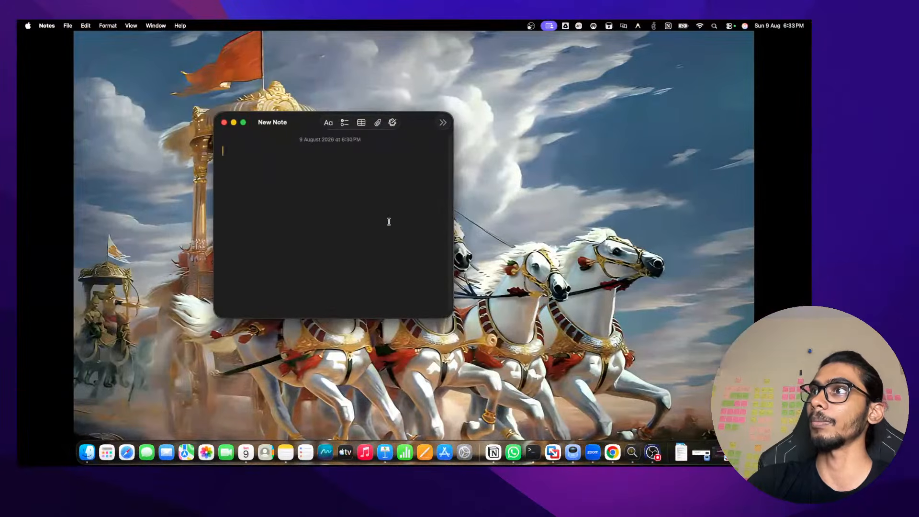
{"action": "key", "text": "ctrl+Right"}
{"action": "key", "text": "ctrl+Right"}
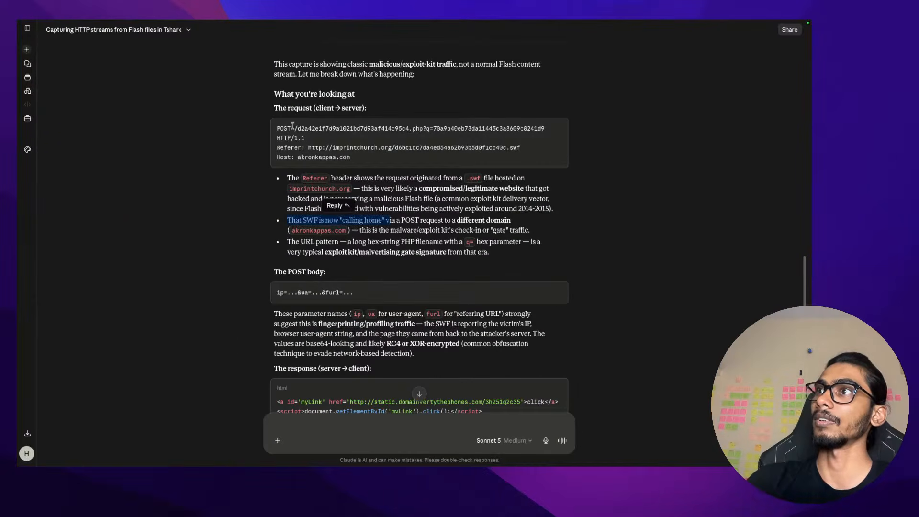
{"action": "left_click_drag", "start_coordinate": [276, 128], "coordinate": [328, 131]}
{"action": "left_click", "coordinate": [327, 130]}
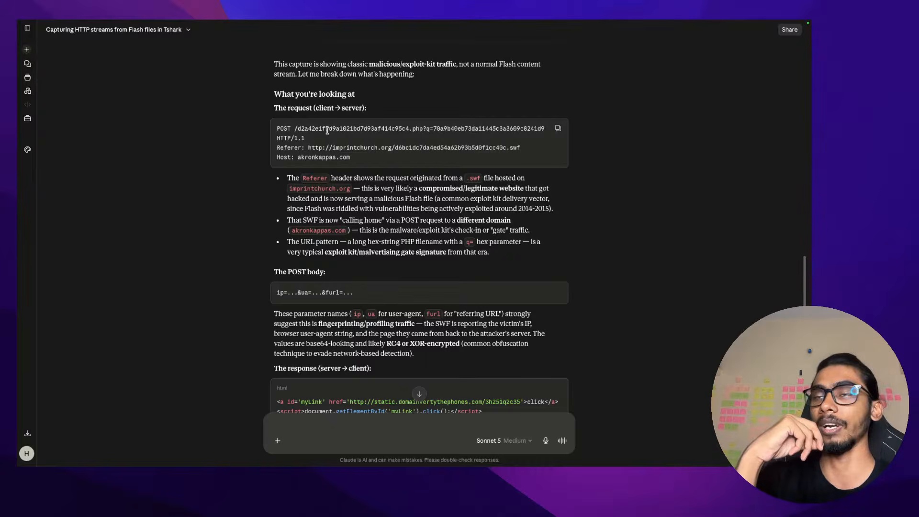
{"action": "key", "text": "ctrl+Left"}
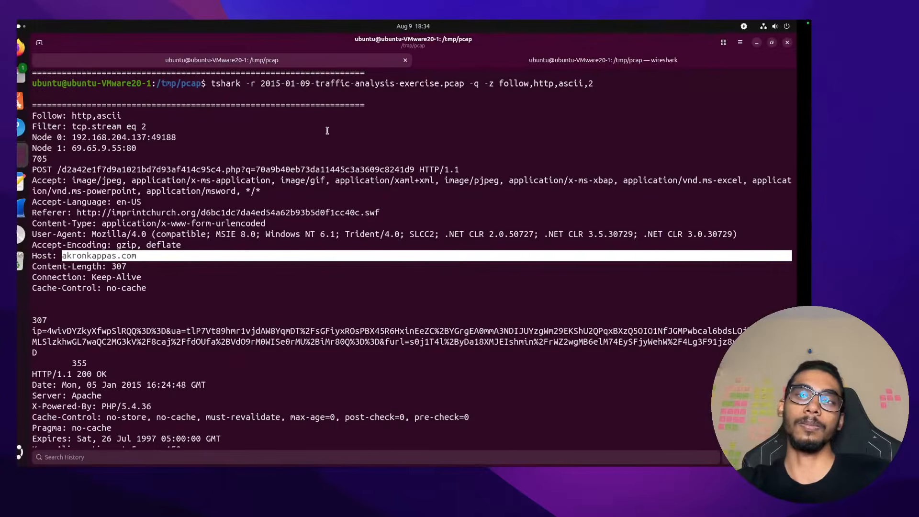
{"action": "key", "text": "ctrl+Right"}
{"action": "scroll", "coordinate": [360, 182], "scroll_direction": "down", "scroll_amount": 1}
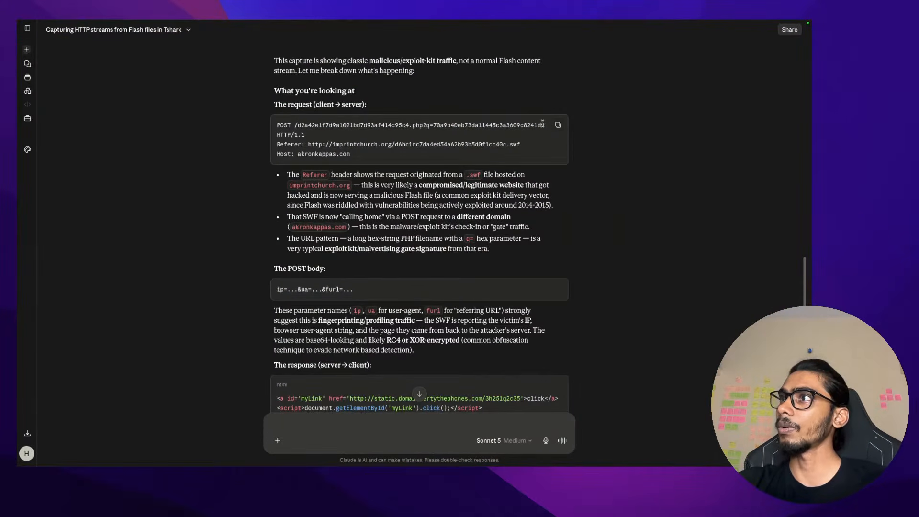
{"action": "left_click_drag", "start_coordinate": [544, 125], "coordinate": [298, 125]}
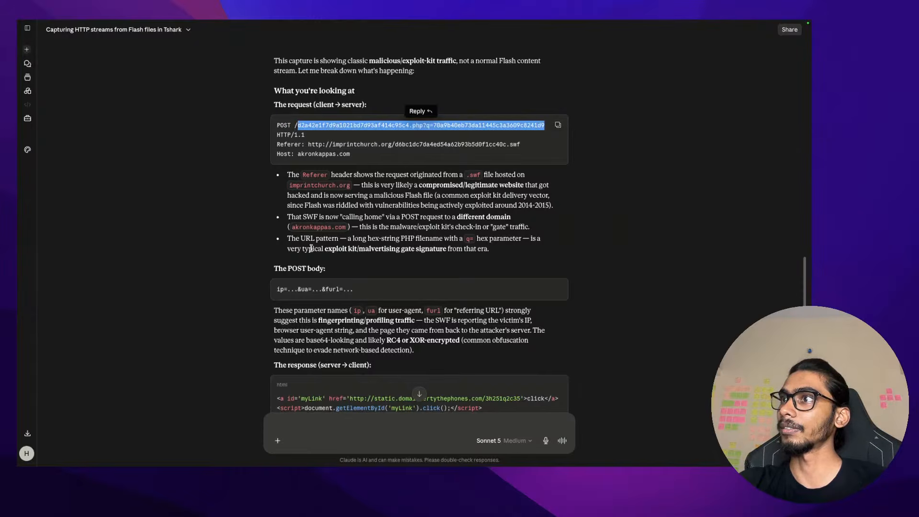
{"action": "scroll", "coordinate": [311, 250], "scroll_direction": "down", "scroll_amount": 2}
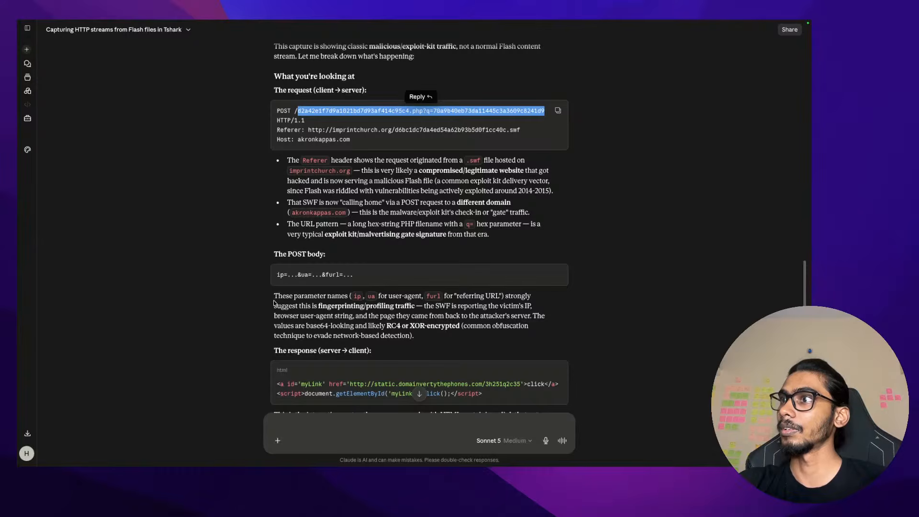
{"action": "left_click_drag", "start_coordinate": [276, 301], "coordinate": [435, 299]}
{"action": "left_click", "coordinate": [382, 297]}
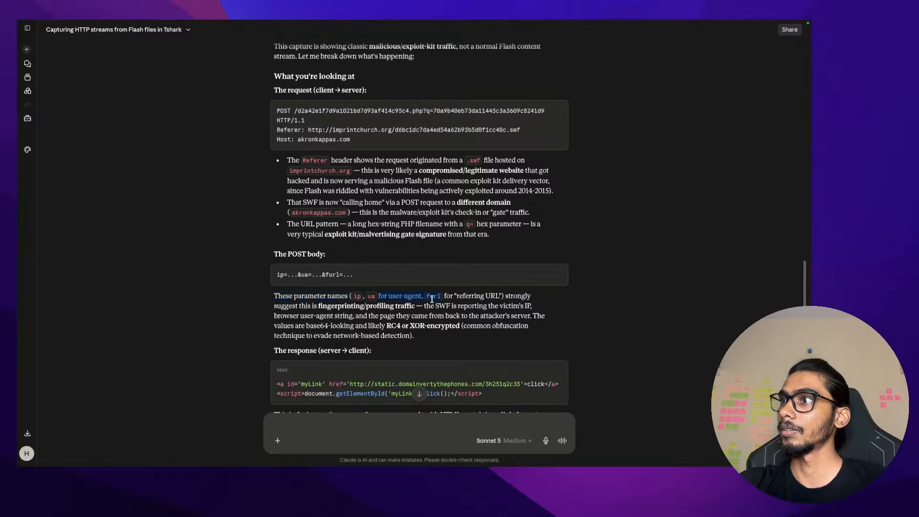
{"action": "left_click", "coordinate": [466, 303]}
{"action": "left_click_drag", "start_coordinate": [509, 297], "coordinate": [526, 298]}
{"action": "left_click", "coordinate": [367, 309]}
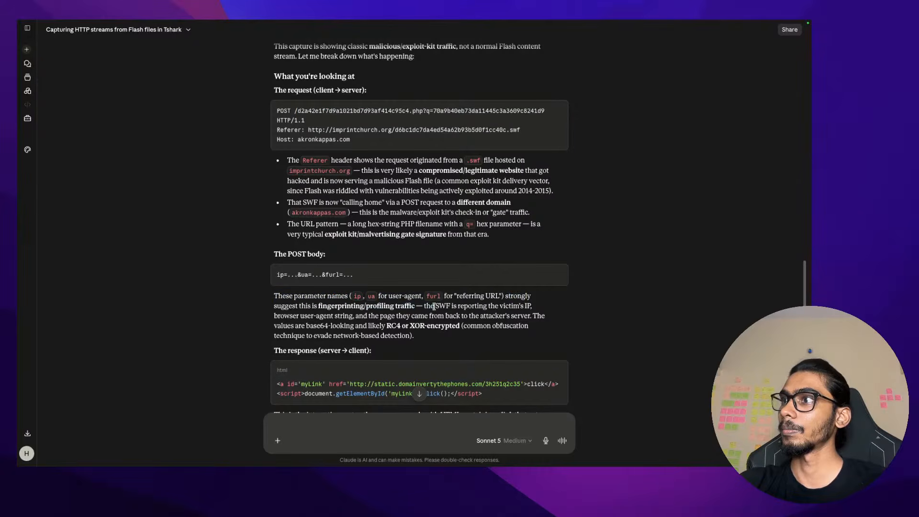
{"action": "left_click_drag", "start_coordinate": [419, 307], "coordinate": [530, 306]}
{"action": "left_click", "coordinate": [538, 309]}
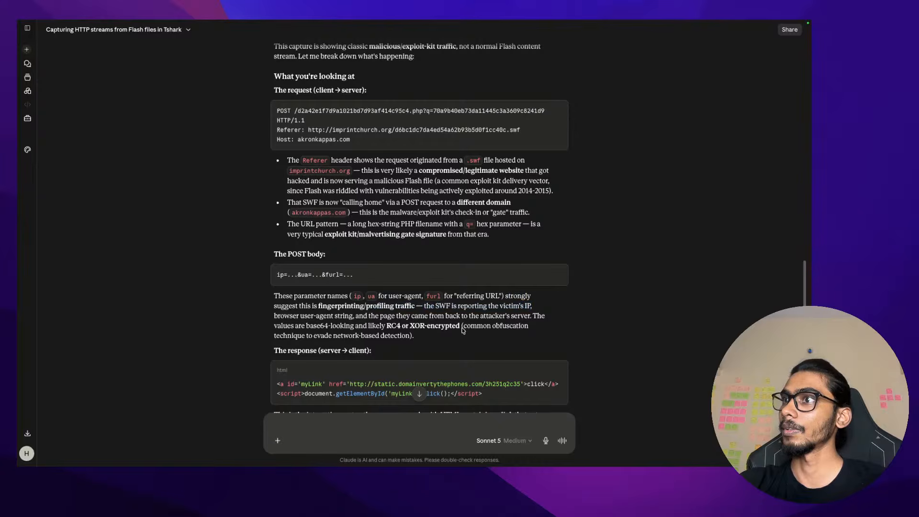
{"action": "scroll", "coordinate": [426, 336], "scroll_direction": "down", "scroll_amount": 1}
{"action": "left_click_drag", "start_coordinate": [358, 289], "coordinate": [565, 286]}
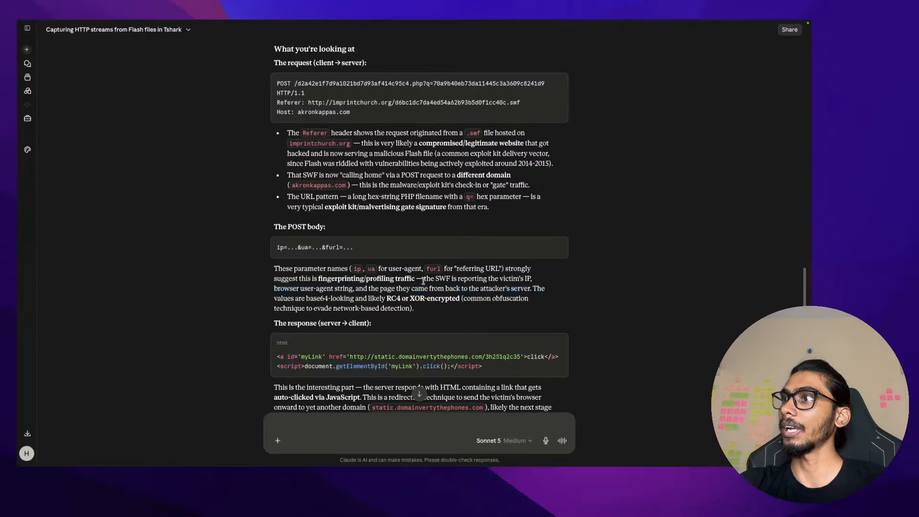
{"action": "left_click_drag", "start_coordinate": [425, 280], "coordinate": [537, 281]}
{"action": "left_click", "coordinate": [537, 280]}
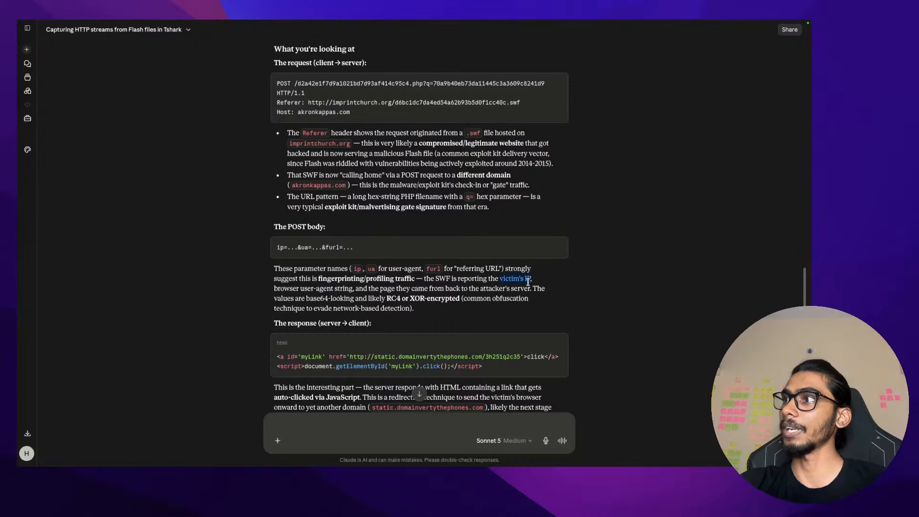
{"action": "left_click_drag", "start_coordinate": [500, 279], "coordinate": [335, 290]}
{"action": "left_click", "coordinate": [334, 289]}
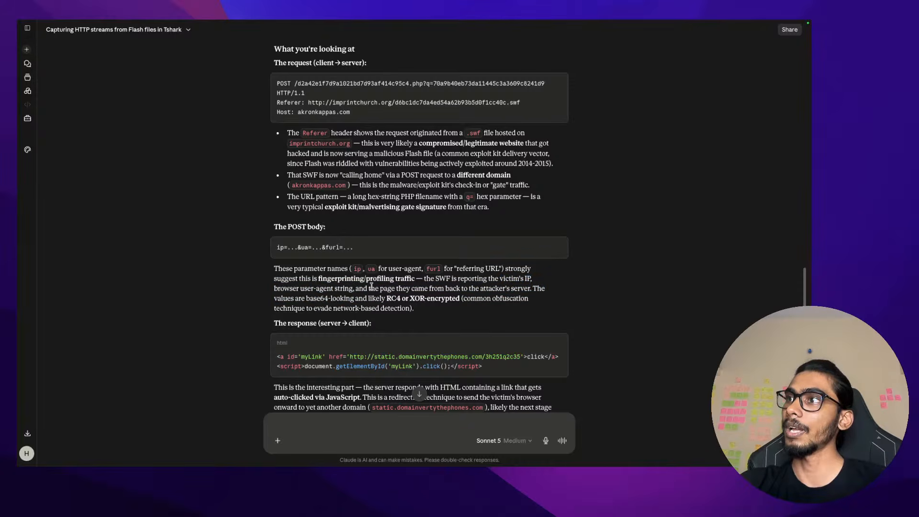
{"action": "left_click_drag", "start_coordinate": [371, 288], "coordinate": [476, 288]}
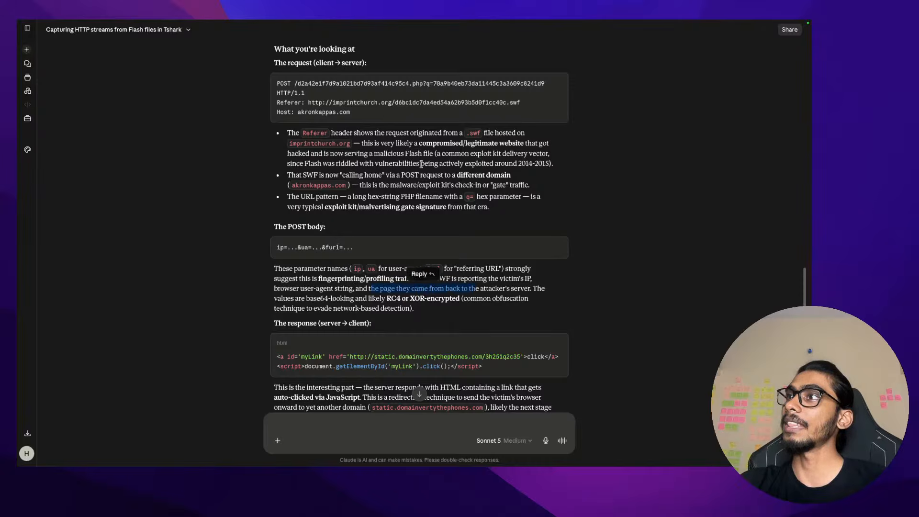
{"action": "scroll", "coordinate": [421, 164], "scroll_direction": "up", "scroll_amount": 1}
{"action": "left_click_drag", "start_coordinate": [288, 163], "coordinate": [352, 164]}
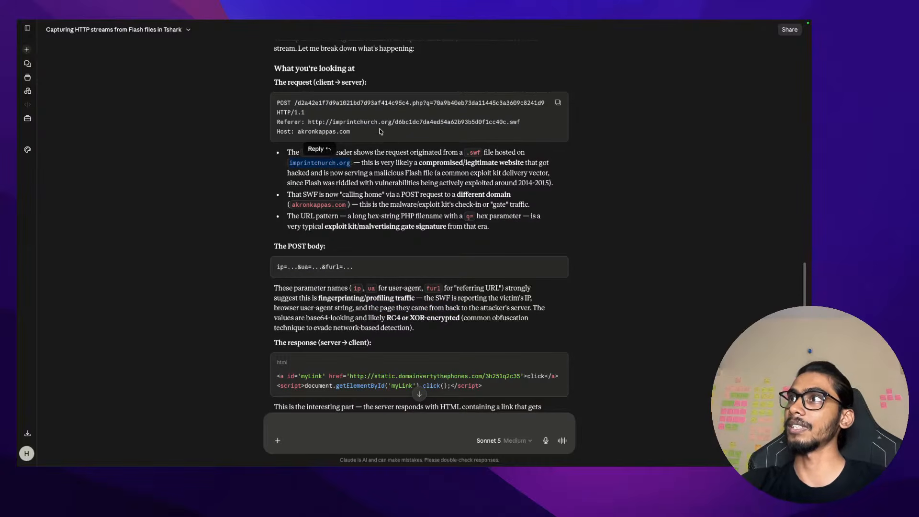
{"action": "scroll", "coordinate": [477, 280], "scroll_direction": "down", "scroll_amount": 1}
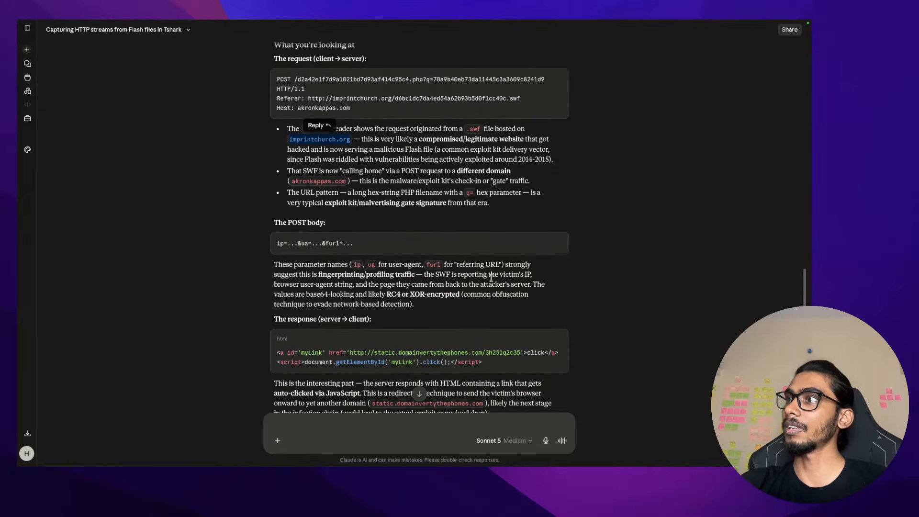
{"action": "left_click", "coordinate": [526, 284]}
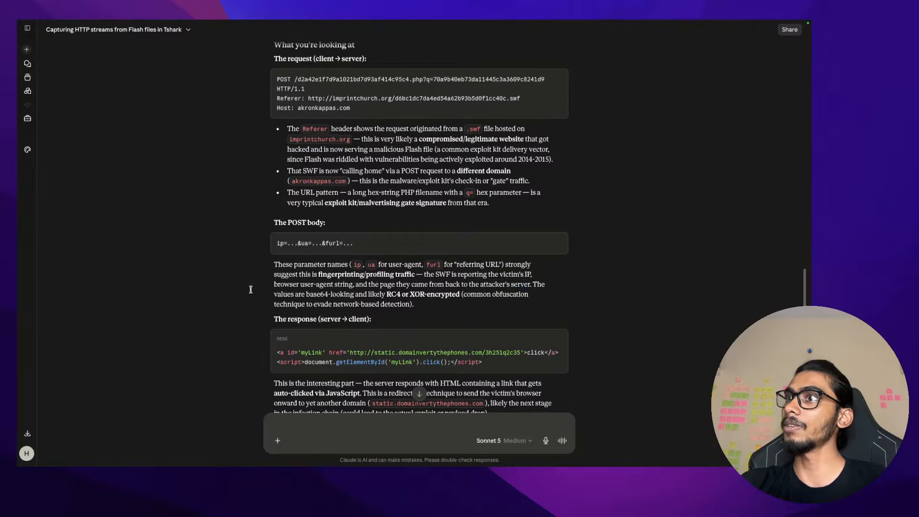
{"action": "left_click_drag", "start_coordinate": [272, 294], "coordinate": [461, 292]}
{"action": "left_click", "coordinate": [461, 293]}
{"action": "scroll", "coordinate": [383, 216], "scroll_direction": "up", "scroll_amount": 2}
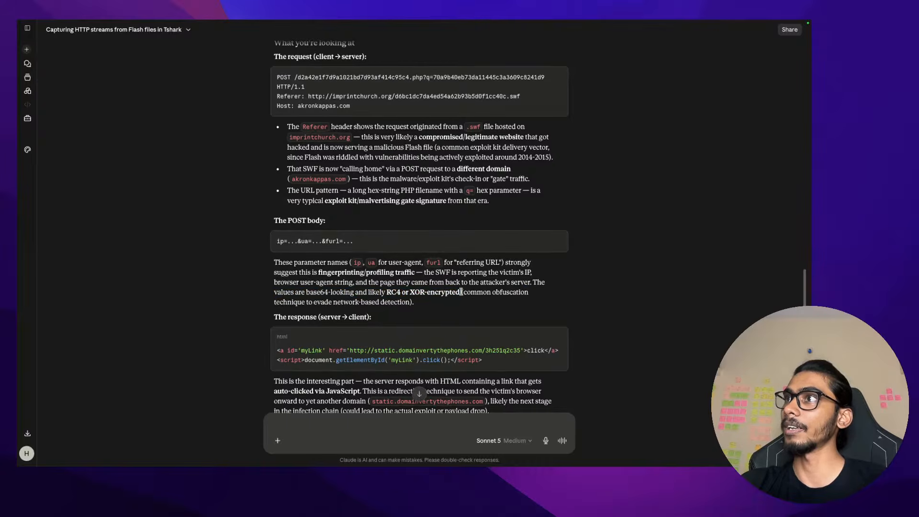
{"action": "double_click", "coordinate": [330, 118]}
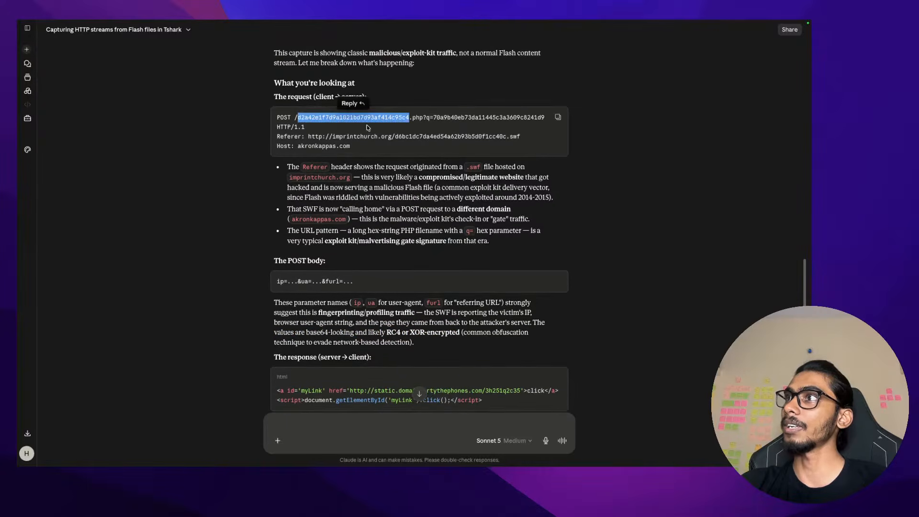
{"action": "scroll", "coordinate": [394, 165], "scroll_direction": "down", "scroll_amount": 1}
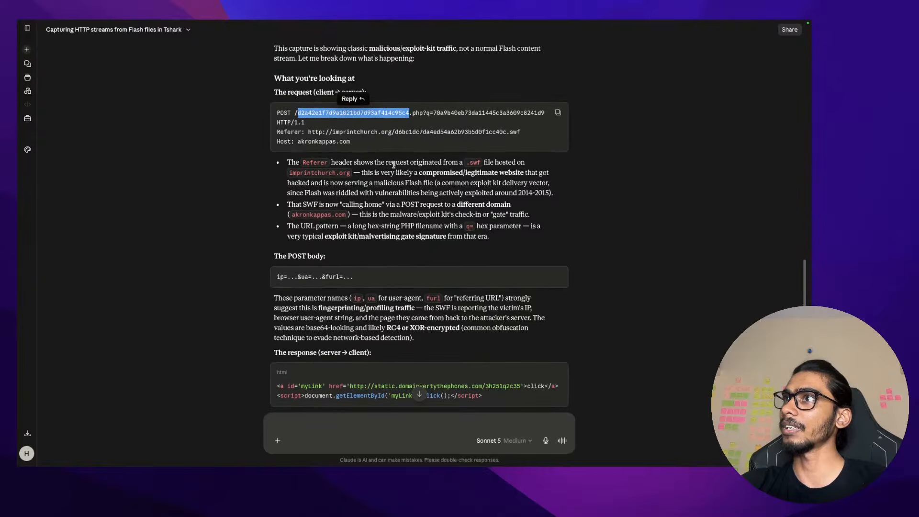
{"action": "double_click", "coordinate": [457, 113]}
{"action": "scroll", "coordinate": [447, 239], "scroll_direction": "down", "scroll_amount": 3}
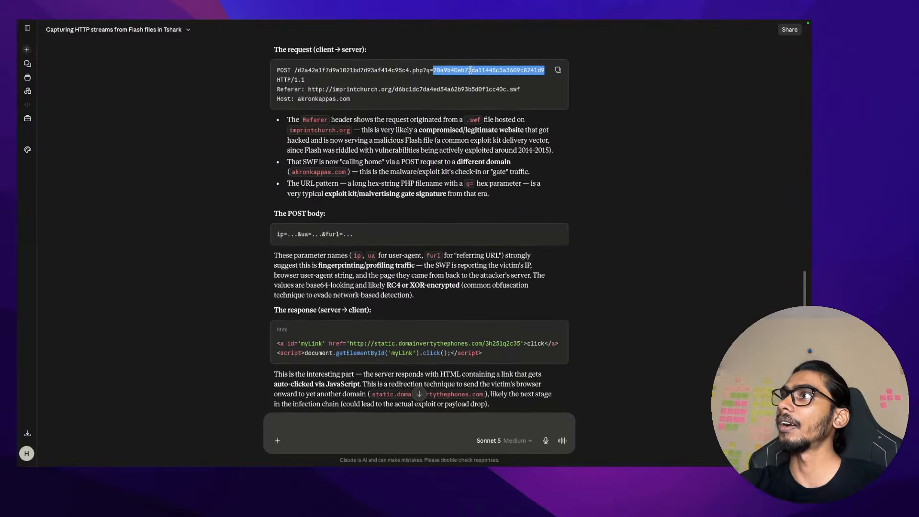
{"action": "mouse_move", "coordinate": [470, 70]}
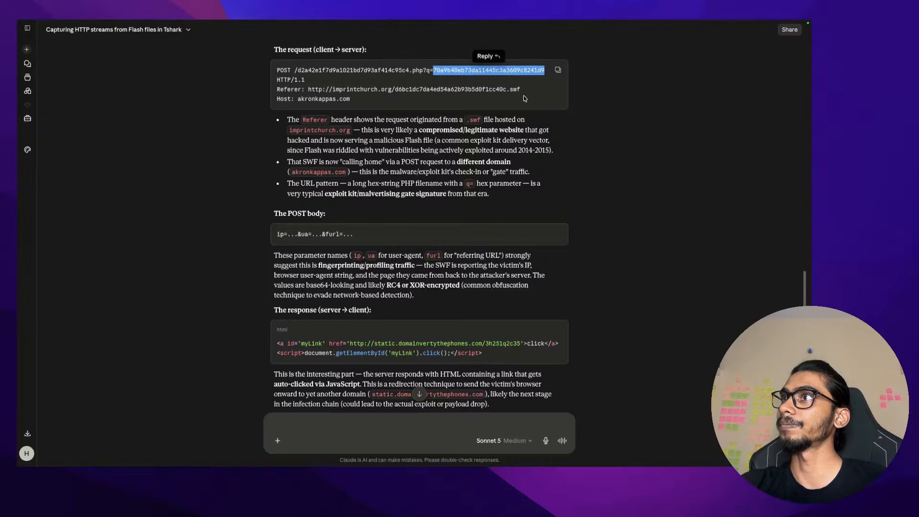
{"action": "scroll", "coordinate": [472, 211], "scroll_direction": "down", "scroll_amount": 2}
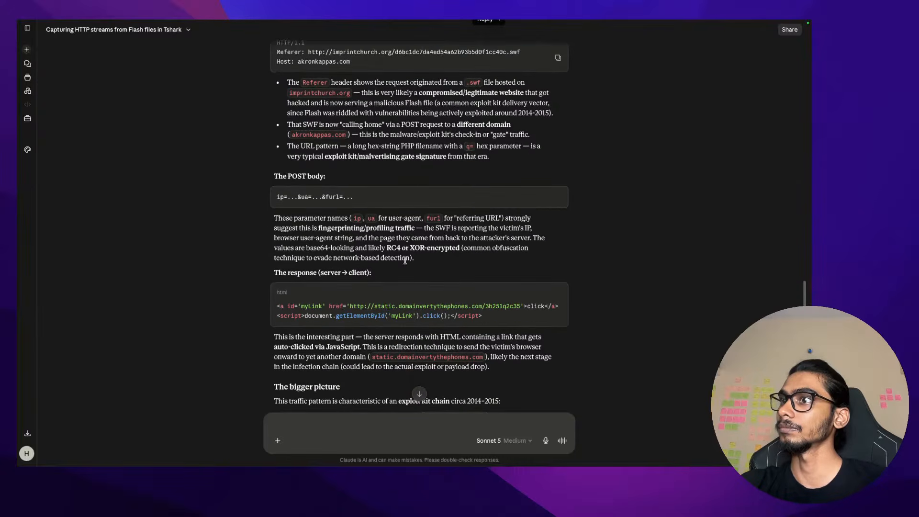
{"action": "scroll", "coordinate": [405, 260], "scroll_direction": "down", "scroll_amount": 1}
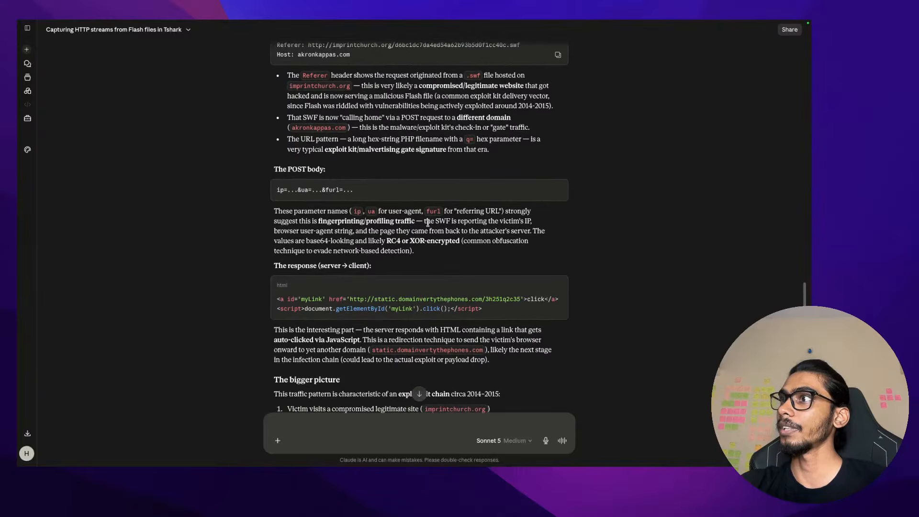
{"action": "left_click_drag", "start_coordinate": [426, 221], "coordinate": [507, 232]}
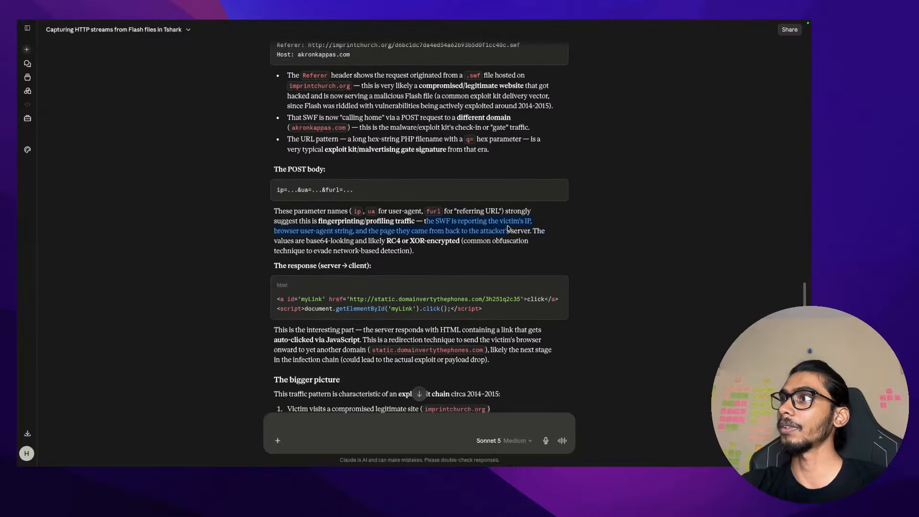
{"action": "left_click", "coordinate": [507, 227]}
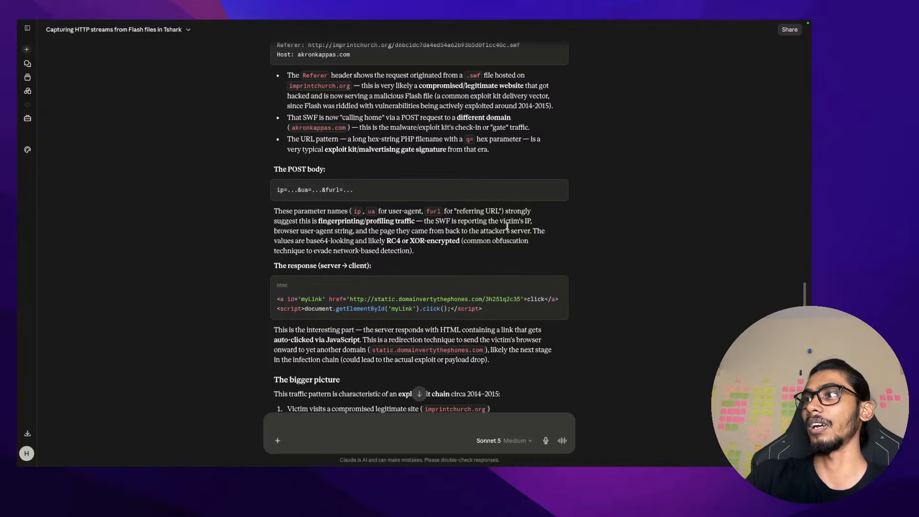
{"action": "scroll", "coordinate": [509, 72], "scroll_direction": "up", "scroll_amount": 1}
{"action": "double_click", "coordinate": [420, 57]}
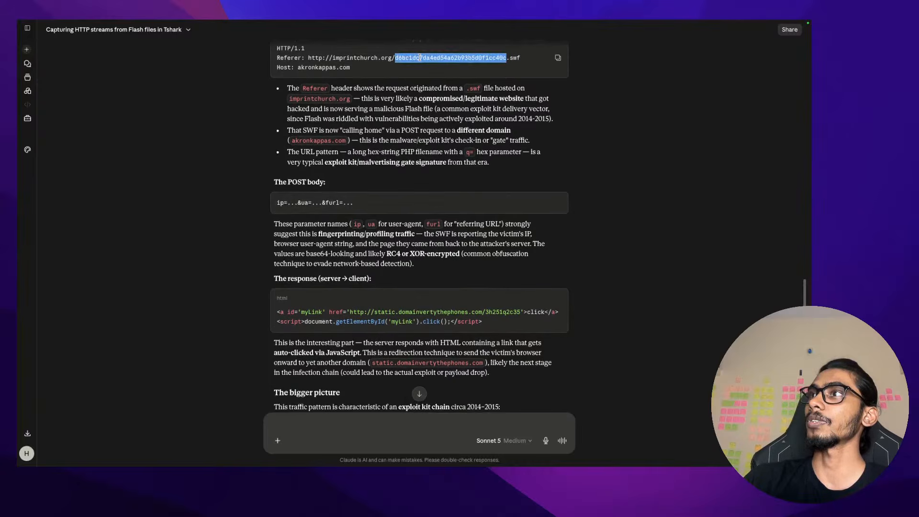
{"action": "scroll", "coordinate": [420, 59], "scroll_direction": "up", "scroll_amount": 2}
{"action": "double_click", "coordinate": [393, 66]}
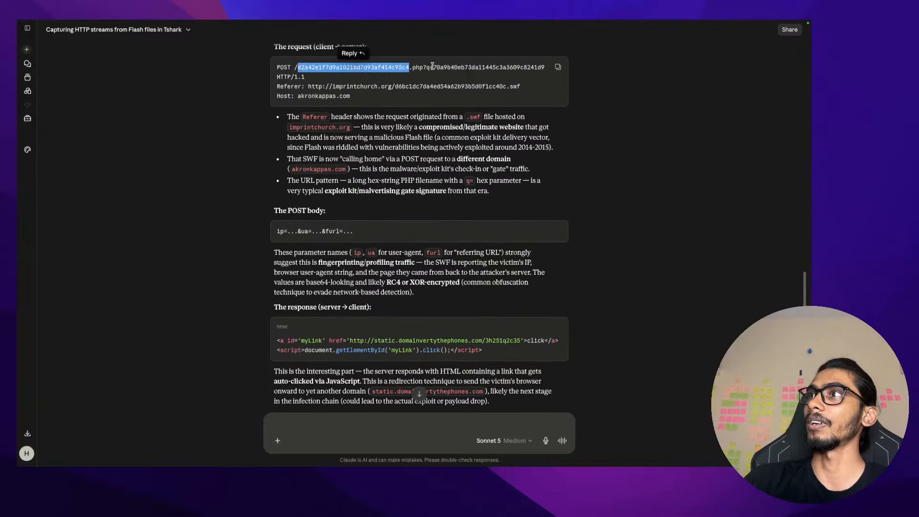
{"action": "left_click", "coordinate": [349, 216]}
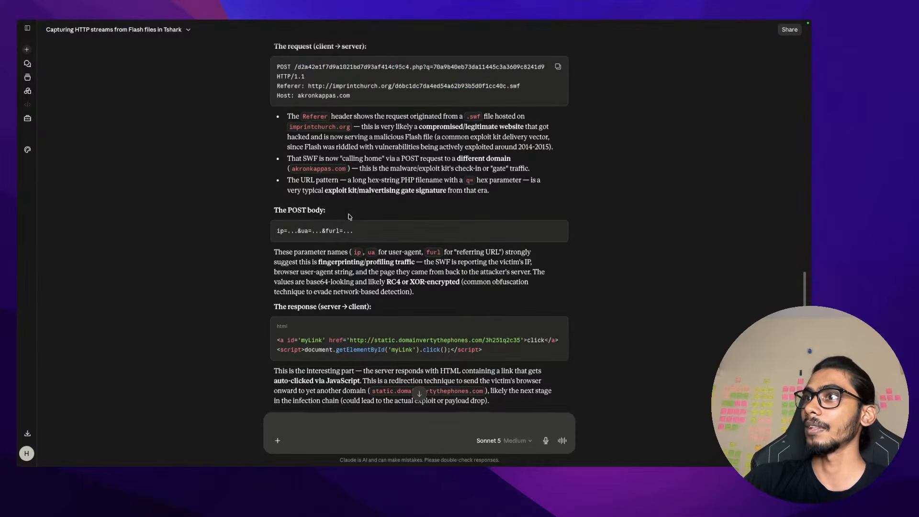
{"action": "scroll", "coordinate": [349, 216], "scroll_direction": "down", "scroll_amount": 1}
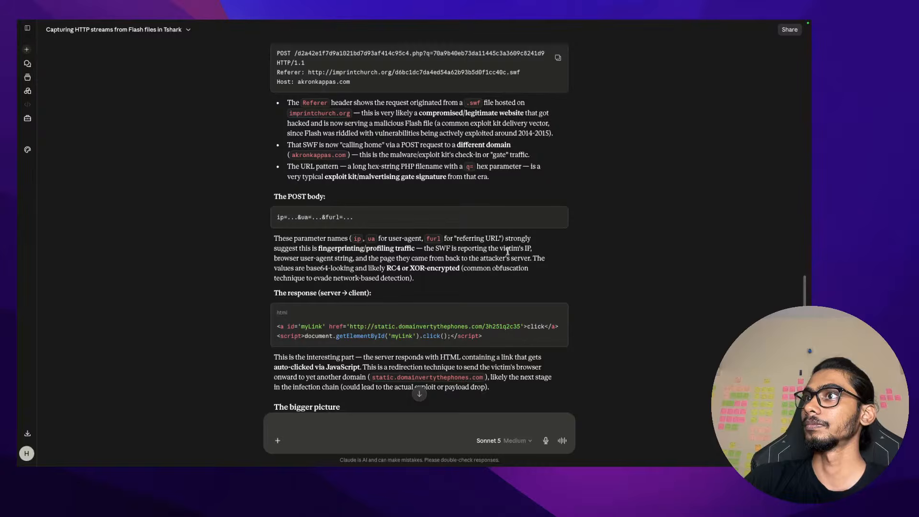
{"action": "scroll", "coordinate": [508, 251], "scroll_direction": "up", "scroll_amount": 10}
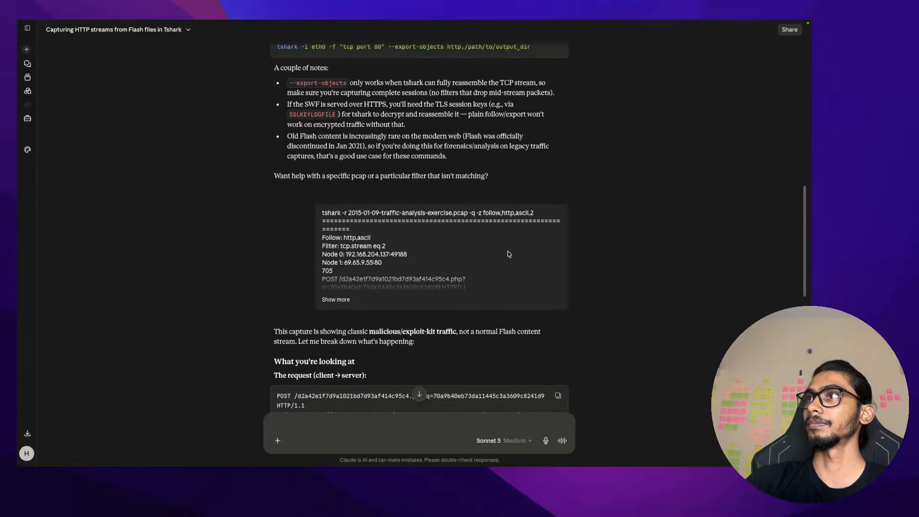
{"action": "left_click", "coordinate": [341, 298]}
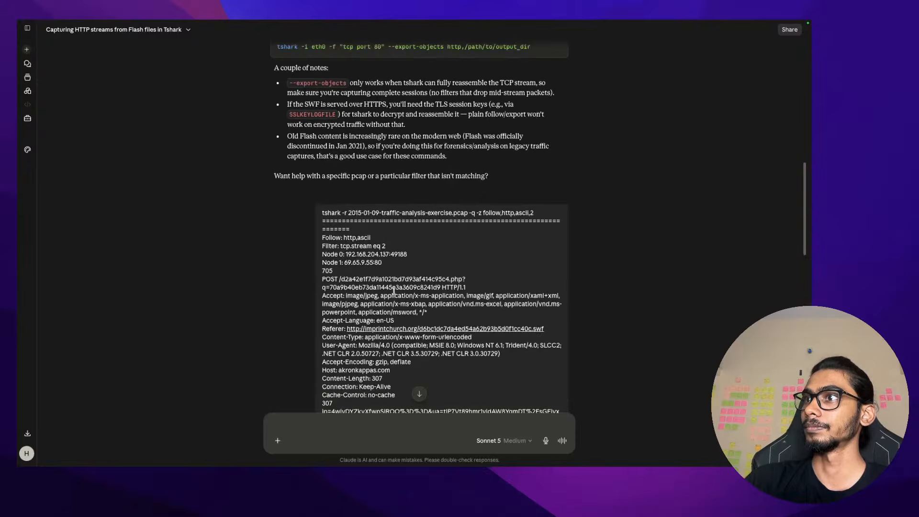
{"action": "scroll", "coordinate": [394, 291], "scroll_direction": "down", "scroll_amount": 2}
{"action": "scroll", "coordinate": [393, 291], "scroll_direction": "down", "scroll_amount": 2}
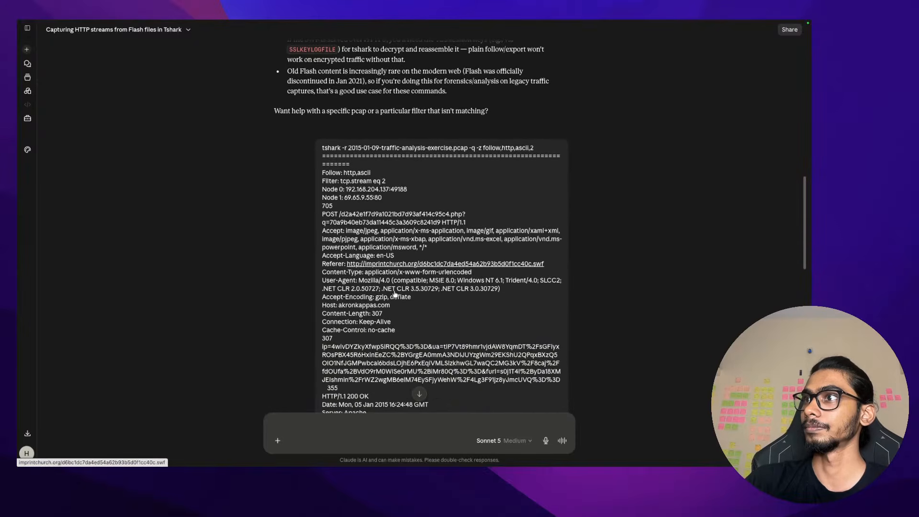
{"action": "scroll", "coordinate": [393, 291], "scroll_direction": "down", "scroll_amount": 5}
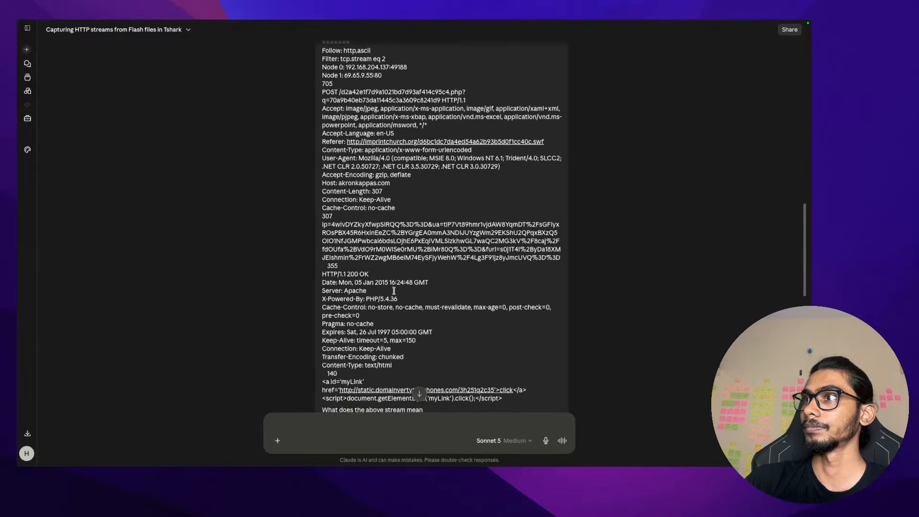
{"action": "scroll", "coordinate": [394, 291], "scroll_direction": "down", "scroll_amount": 3}
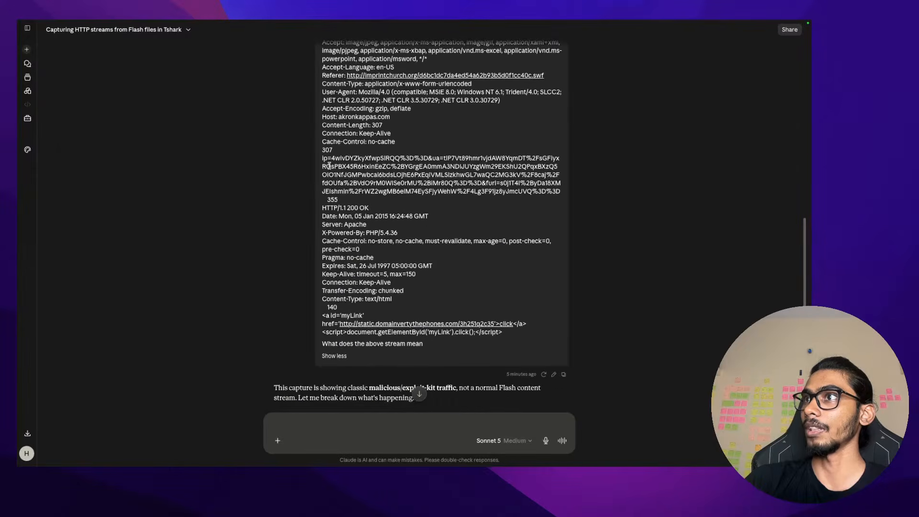
{"action": "left_click_drag", "start_coordinate": [332, 158], "coordinate": [401, 158]}
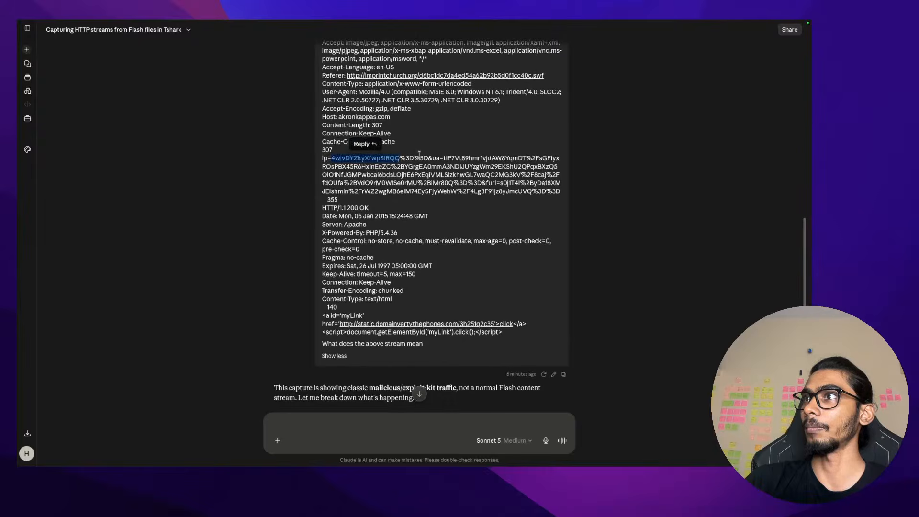
{"action": "scroll", "coordinate": [420, 158], "scroll_direction": "up", "scroll_amount": 4}
{"action": "scroll", "coordinate": [420, 158], "scroll_direction": "up", "scroll_amount": 1}
{"action": "scroll", "coordinate": [421, 158], "scroll_direction": "down", "scroll_amount": 1}
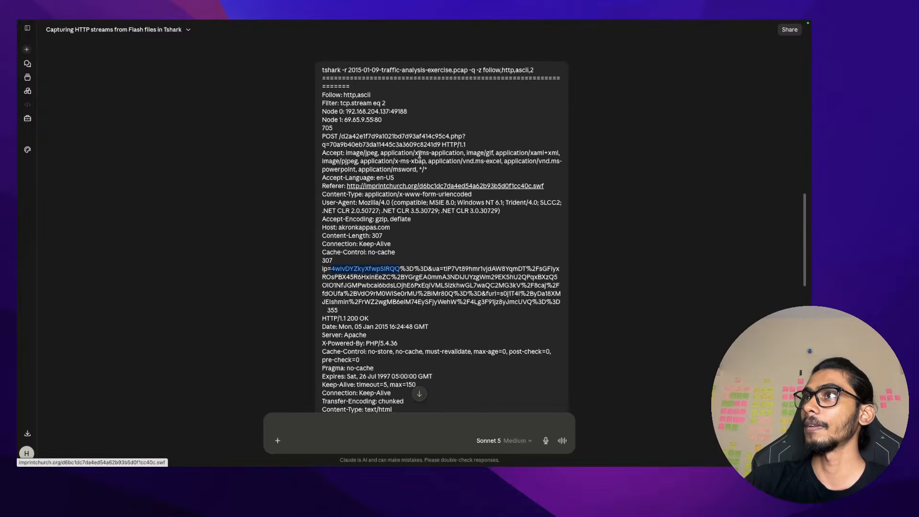
{"action": "double_click", "coordinate": [460, 269]}
{"action": "left_click_drag", "start_coordinate": [436, 269], "coordinate": [516, 268]}
{"action": "double_click", "coordinate": [516, 269]}
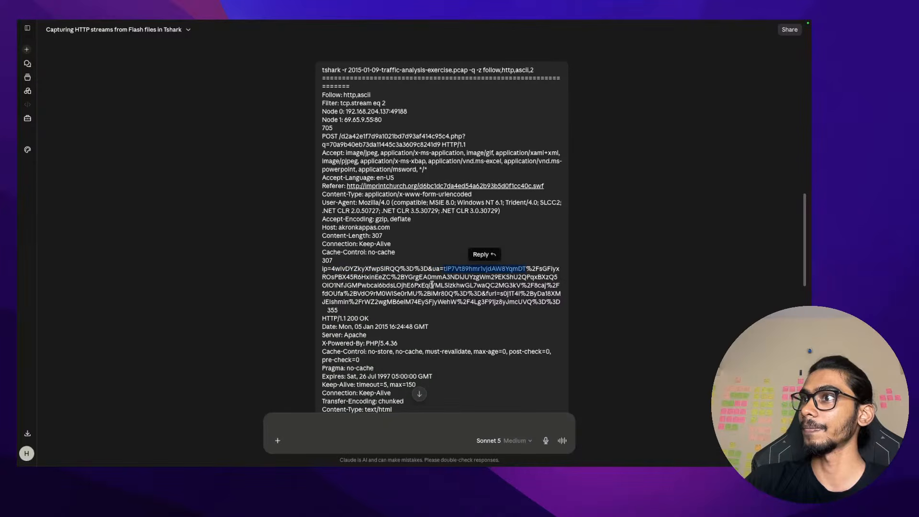
{"action": "scroll", "coordinate": [432, 284], "scroll_direction": "down", "scroll_amount": 1}
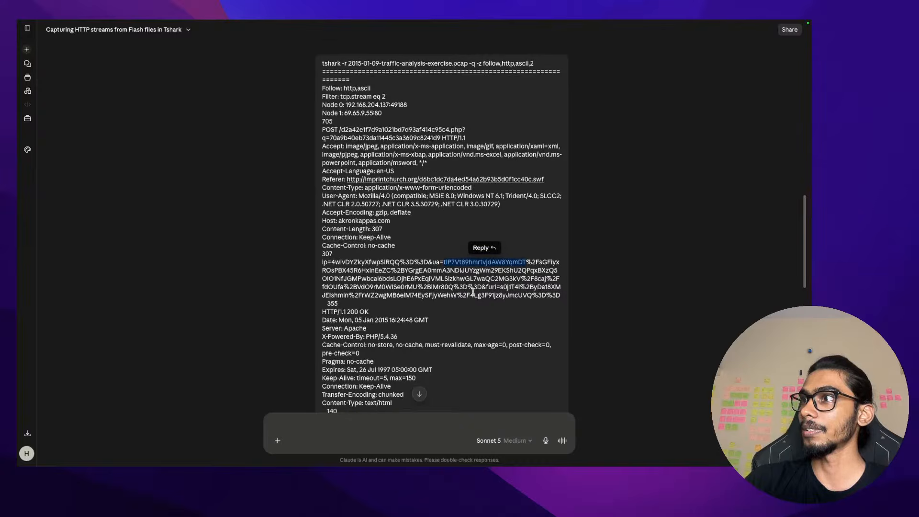
{"action": "scroll", "coordinate": [478, 289], "scroll_direction": "down", "scroll_amount": 1}
{"action": "left_click", "coordinate": [487, 282]}
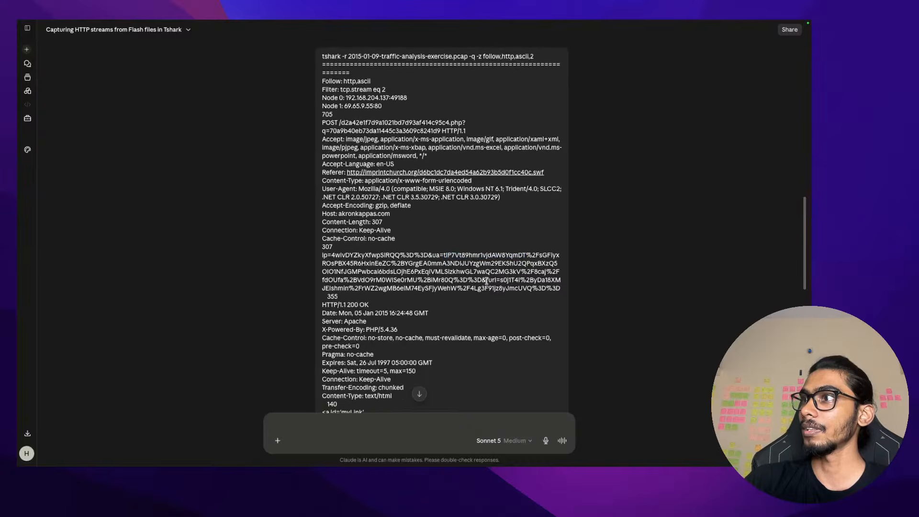
{"action": "left_click_drag", "start_coordinate": [501, 282], "coordinate": [356, 293]}
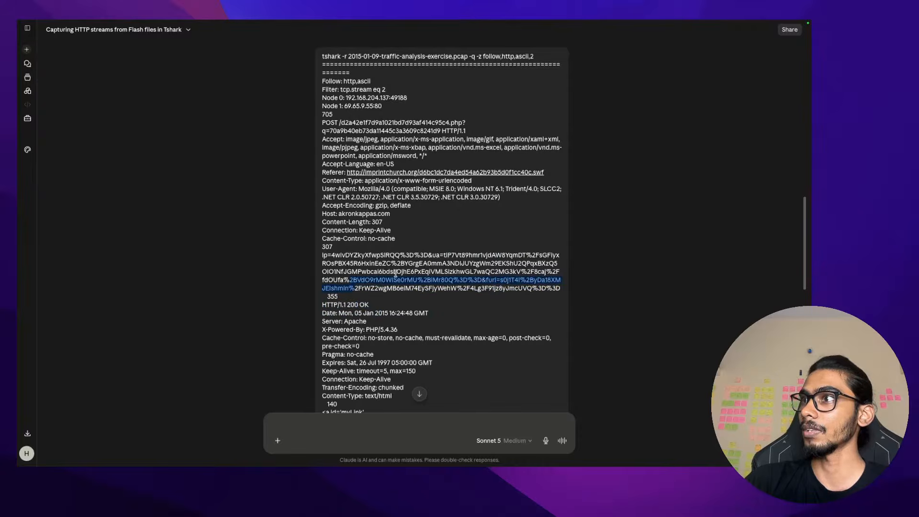
{"action": "double_click", "coordinate": [516, 282]}
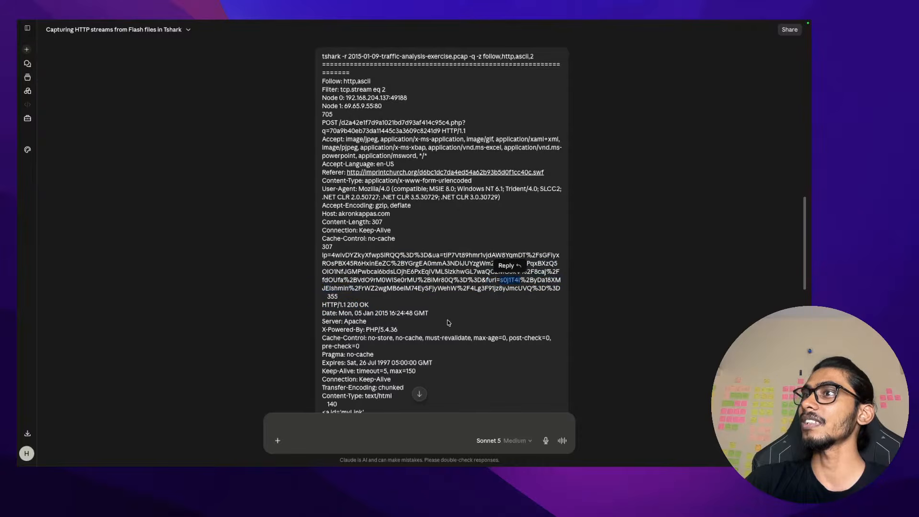
{"action": "double_click", "coordinate": [544, 281]}
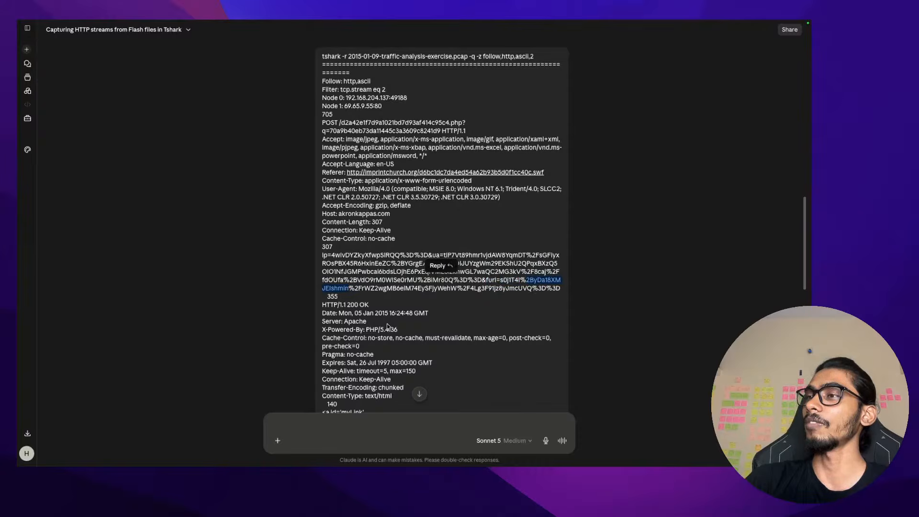
{"action": "left_click_drag", "start_coordinate": [357, 290], "coordinate": [448, 295]}
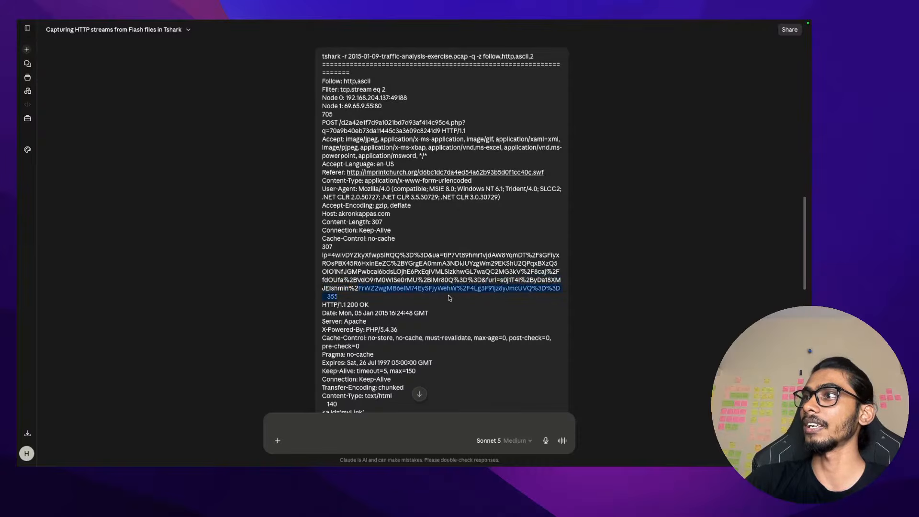
{"action": "left_click", "coordinate": [448, 295]}
{"action": "scroll", "coordinate": [448, 297], "scroll_direction": "down", "scroll_amount": 2}
{"action": "scroll", "coordinate": [449, 297], "scroll_direction": "down", "scroll_amount": 2}
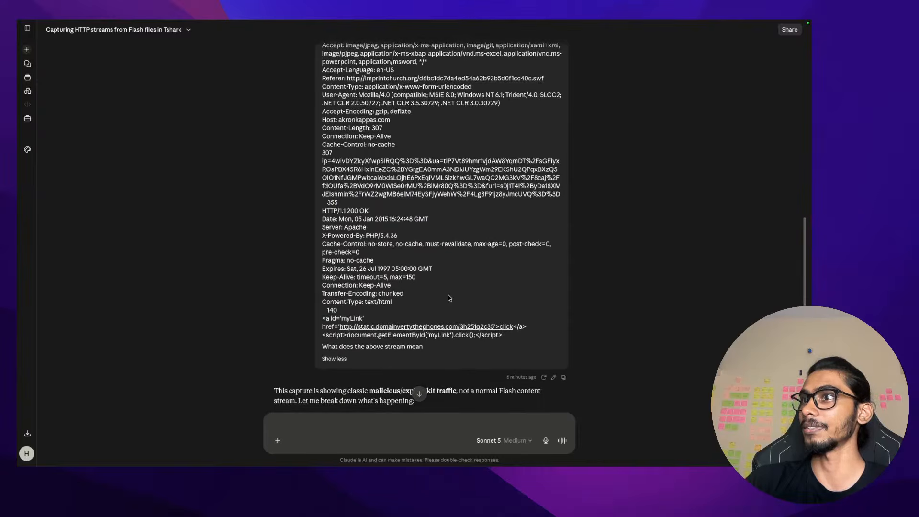
{"action": "scroll", "coordinate": [448, 295], "scroll_direction": "down", "scroll_amount": 10}
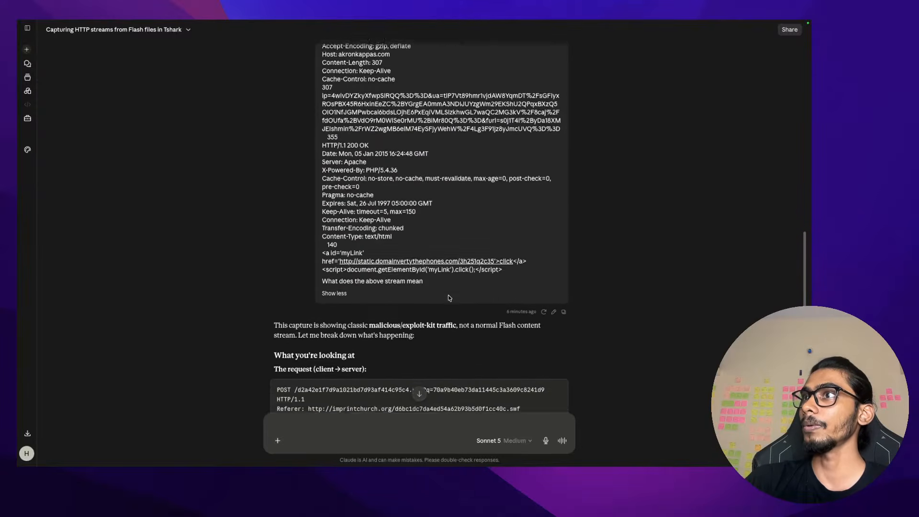
Select passages of Claude's redirect explanation
{"action": "scroll", "coordinate": [449, 297], "scroll_direction": "down", "scroll_amount": 5}
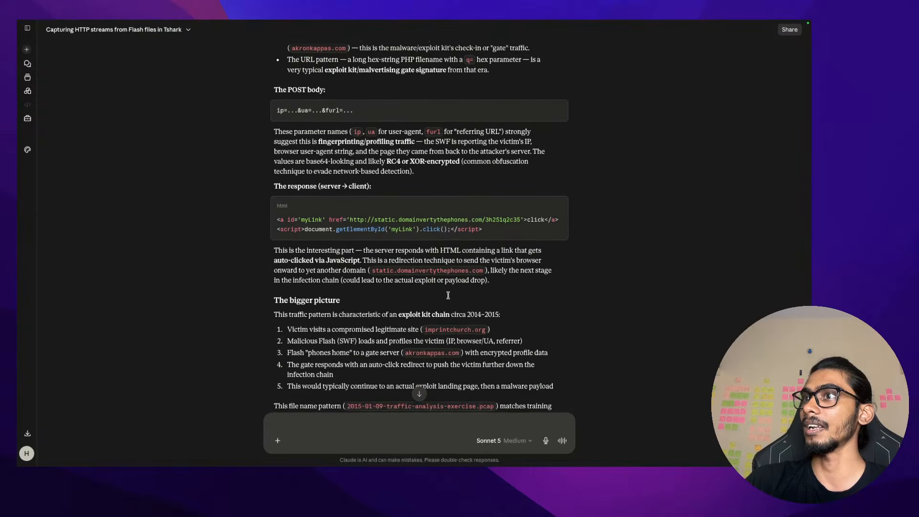
{"action": "mouse_move", "coordinate": [263, 236]}
{"action": "left_mouse_down"}
{"action": "mouse_move", "coordinate": [529, 233]}
{"action": "mouse_move", "coordinate": [280, 285]}
{"action": "mouse_move", "coordinate": [365, 255]}
{"action": "mouse_move", "coordinate": [287, 247]}
{"action": "mouse_move", "coordinate": [276, 230]}
{"action": "left_mouse_up"}
{"action": "left_click", "coordinate": [369, 233]}
{"action": "left_click", "coordinate": [516, 232]}
{"action": "left_click", "coordinate": [359, 248]}
{"action": "left_click", "coordinate": [276, 230]}
{"action": "scroll", "coordinate": [369, 197], "scroll_direction": "up", "scroll_amount": 6}
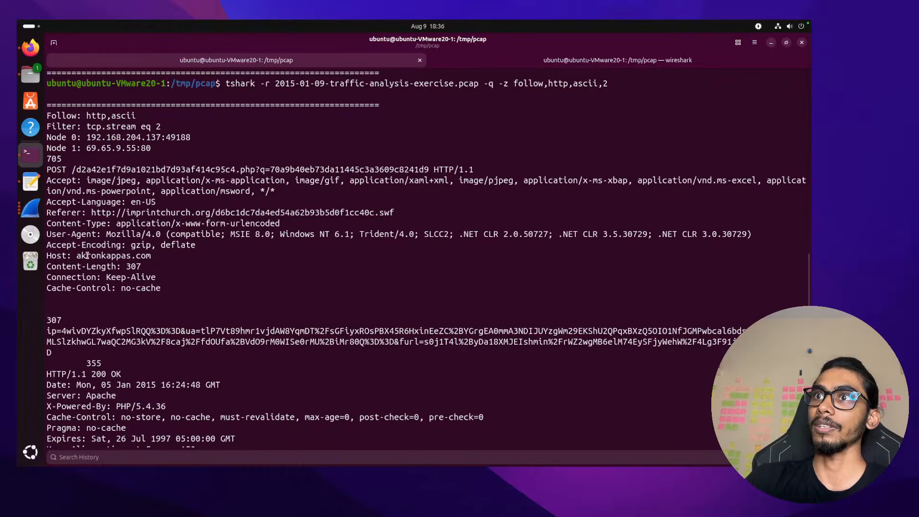
In the stream 2 output, highlight the Host akronkappas.com and the Referer URL
{"action": "left_click_drag", "start_coordinate": [82, 255], "coordinate": [161, 256]}
{"action": "left_click", "coordinate": [162, 256]}
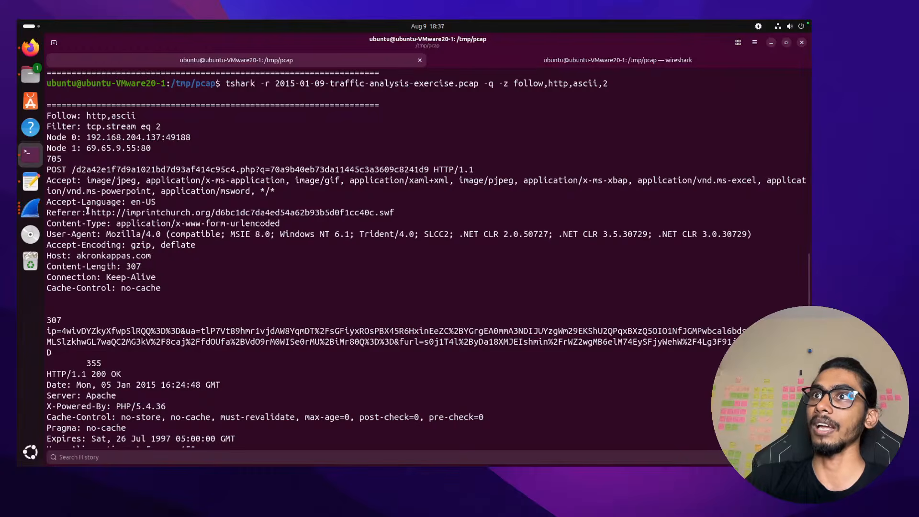
{"action": "left_click_drag", "start_coordinate": [115, 211], "coordinate": [392, 215]}
{"action": "triple_click", "coordinate": [391, 215]}
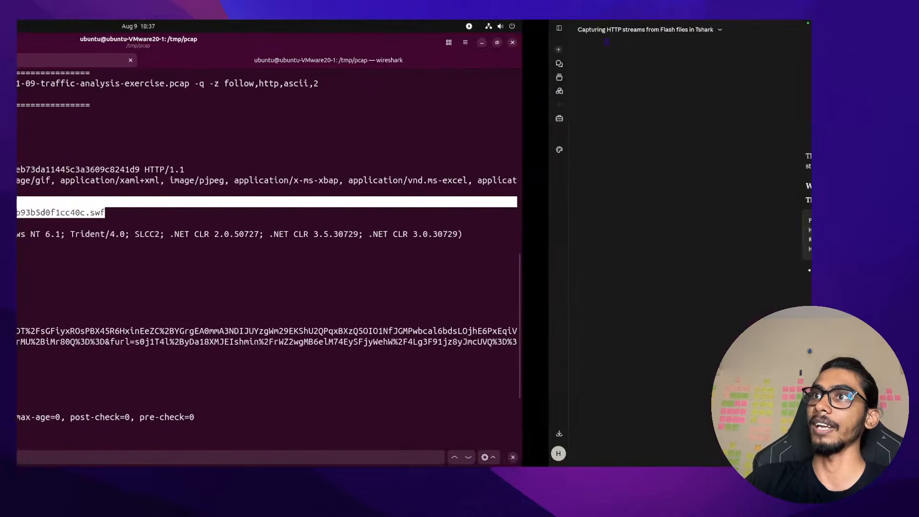
{"action": "scroll", "coordinate": [258, 171], "scroll_direction": "up", "scroll_amount": 10}
{"action": "scroll", "coordinate": [258, 171], "scroll_direction": "down", "scroll_amount": 7}
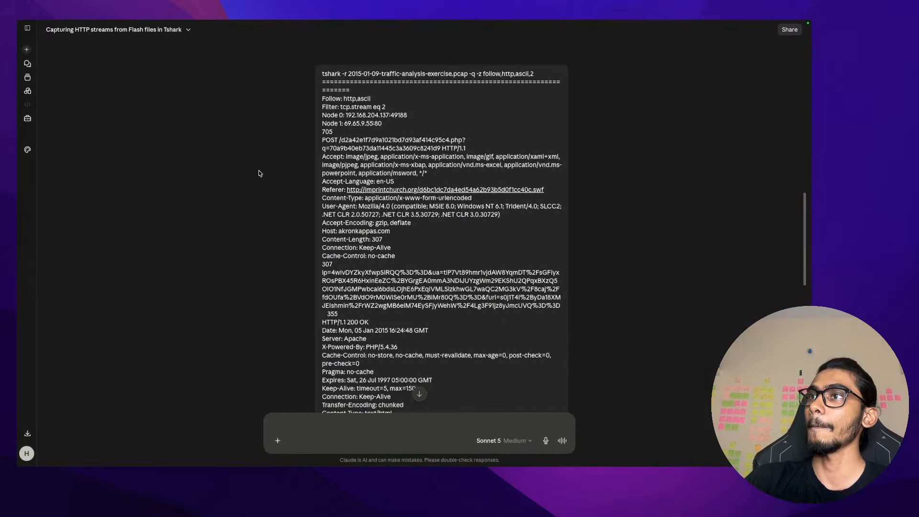
{"action": "scroll", "coordinate": [259, 173], "scroll_direction": "down", "scroll_amount": 4}
{"action": "scroll", "coordinate": [310, 228], "scroll_direction": "down", "scroll_amount": 1}
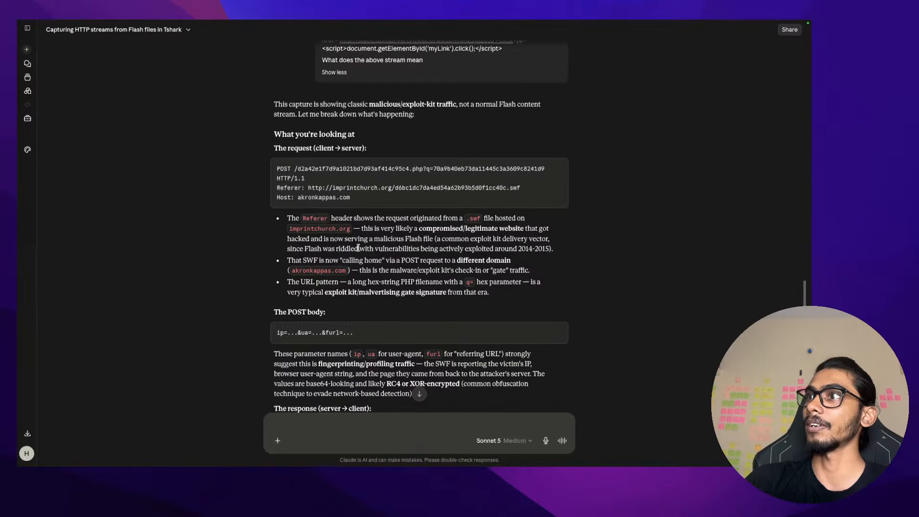
{"action": "left_click_drag", "start_coordinate": [418, 229], "coordinate": [524, 229]}
{"action": "left_click", "coordinate": [586, 234]}
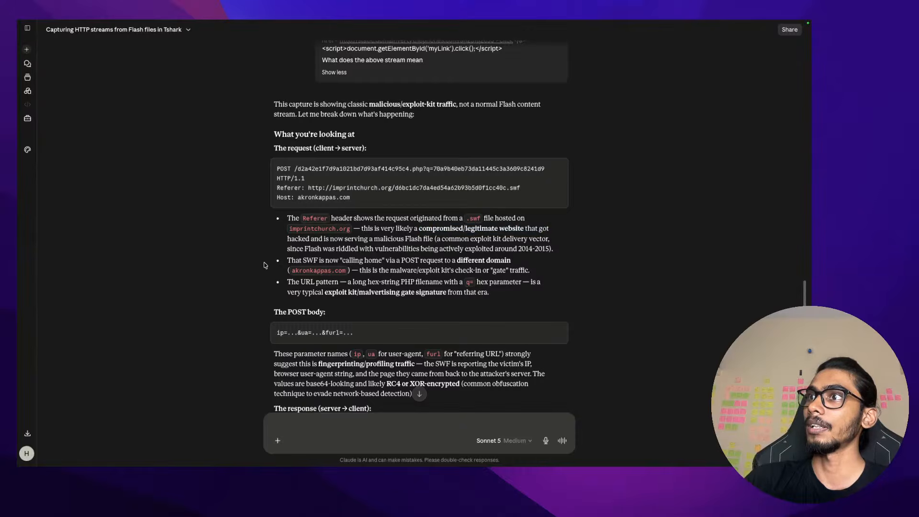
{"action": "left_click_drag", "start_coordinate": [288, 260], "coordinate": [352, 260]}
{"action": "left_click", "coordinate": [352, 261]}
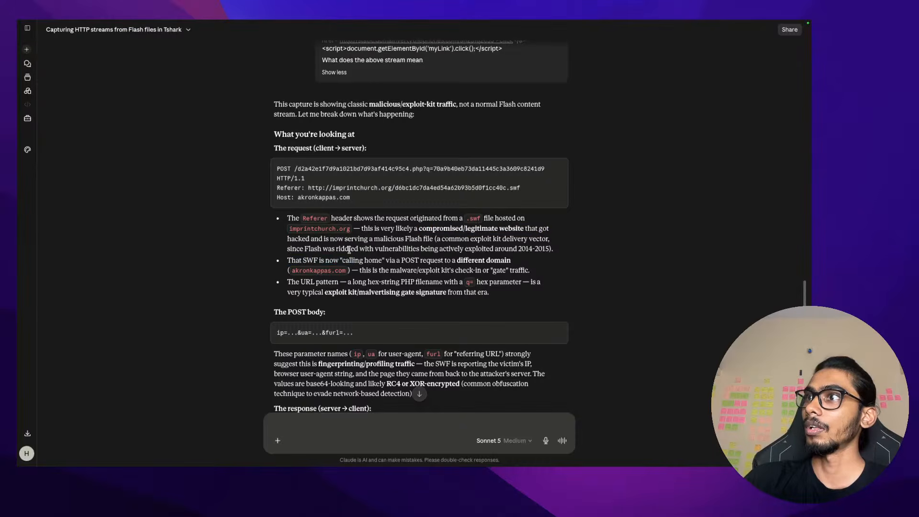
{"action": "left_click_drag", "start_coordinate": [523, 229], "coordinate": [539, 230]}
{"action": "left_click", "coordinate": [540, 230]}
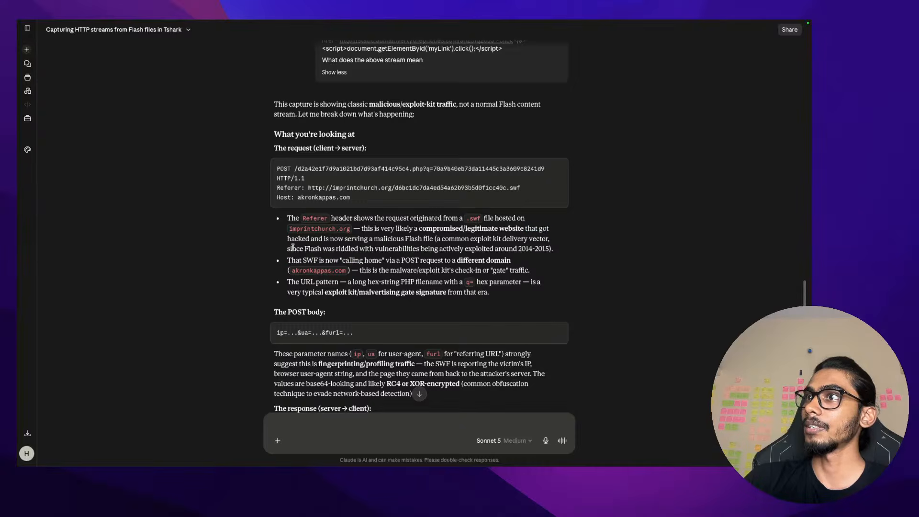
{"action": "left_click_drag", "start_coordinate": [292, 248], "coordinate": [552, 249]}
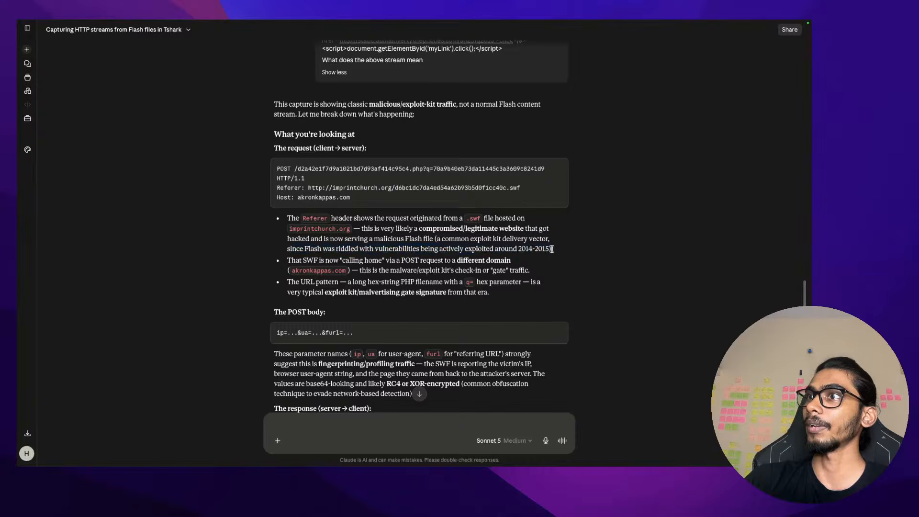
{"action": "key", "text": "ctrl+Left"}
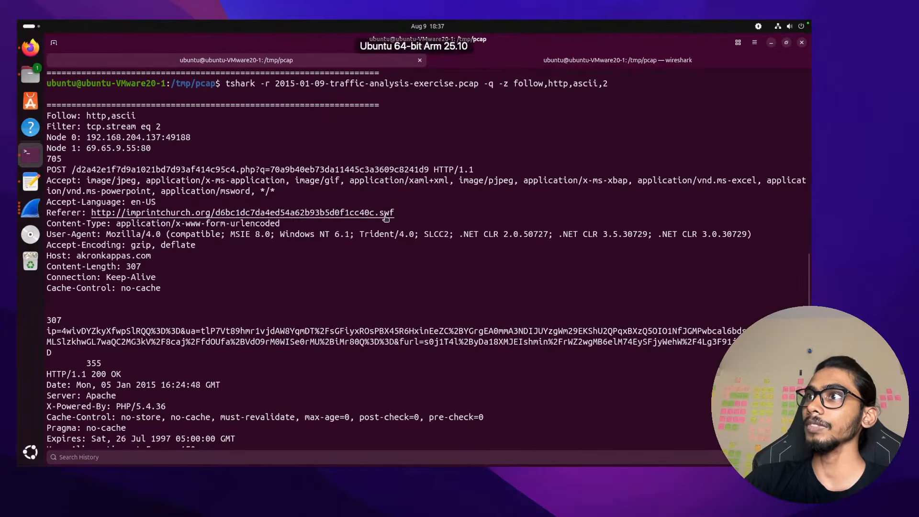
Highlight the Referer URL and the akronkappas.com Host value in stream 2's output
{"action": "left_click_drag", "start_coordinate": [396, 213], "coordinate": [91, 213]}
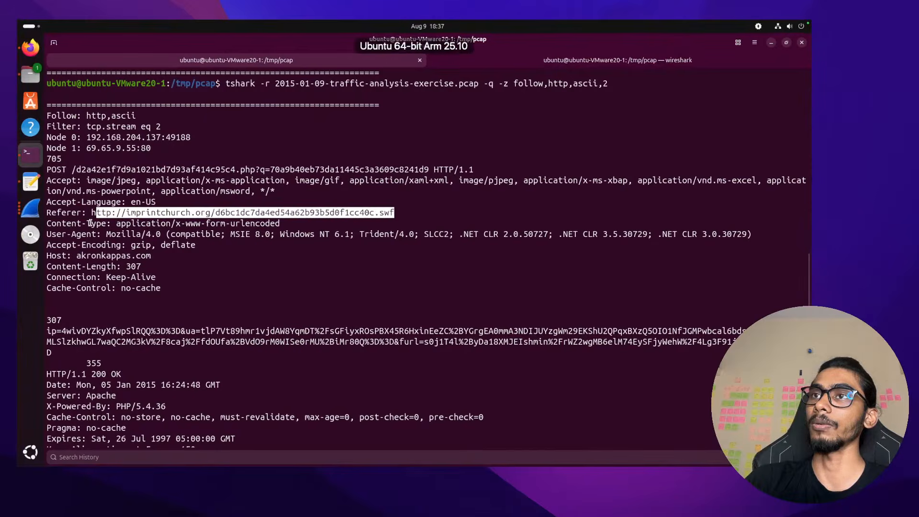
{"action": "left_click", "coordinate": [222, 261]}
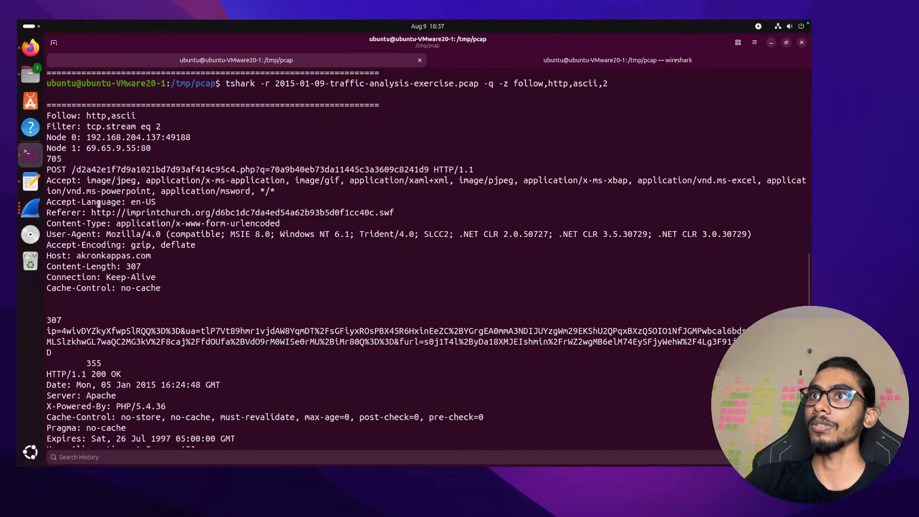
{"action": "left_click_drag", "start_coordinate": [150, 259], "coordinate": [63, 216]}
{"action": "left_click", "coordinate": [76, 257]}
{"action": "scroll", "coordinate": [75, 259], "scroll_direction": "down", "scroll_amount": 1}
{"action": "scroll", "coordinate": [62, 216], "scroll_direction": "up", "scroll_amount": 1}
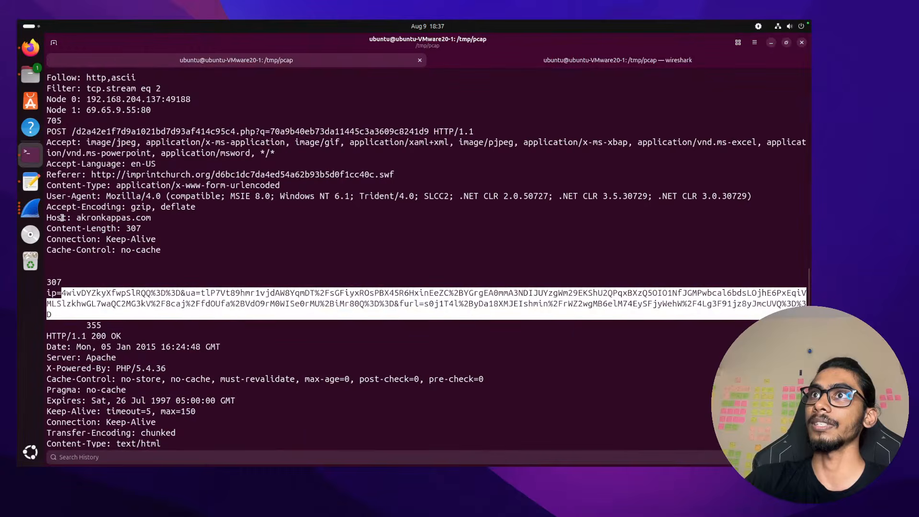
{"action": "left_click", "coordinate": [75, 129]}
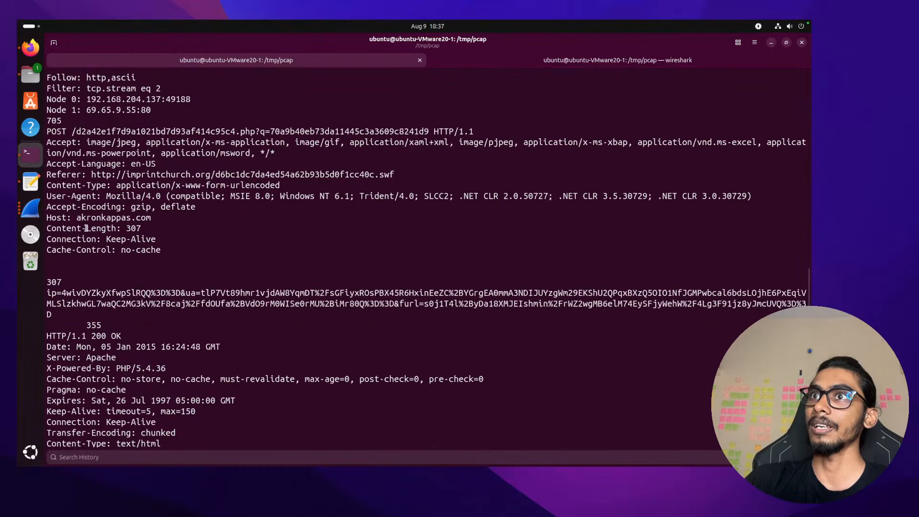
{"action": "left_click_drag", "start_coordinate": [78, 218], "coordinate": [154, 218]}
{"action": "left_click", "coordinate": [147, 211]}
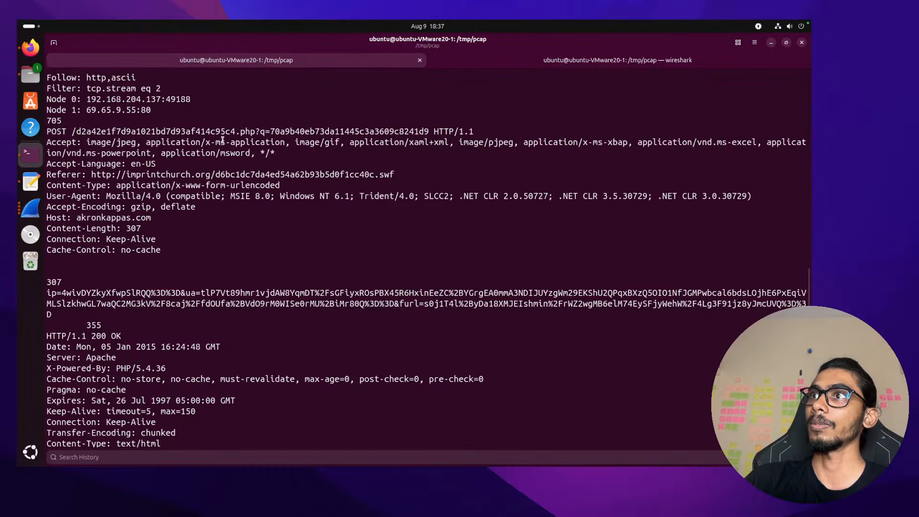
Select the POST request path and its q= query URL
{"action": "double_click", "coordinate": [286, 132]}
{"action": "left_click", "coordinate": [285, 132]}
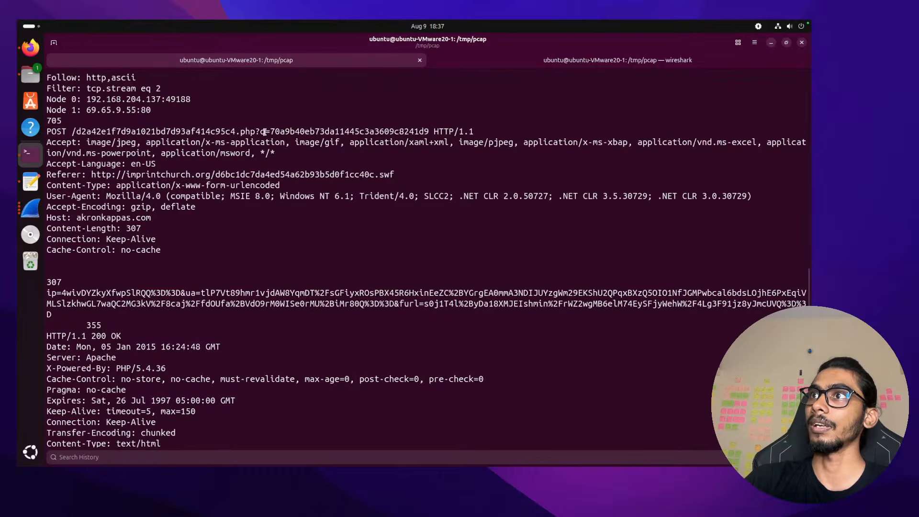
{"action": "left_click_drag", "start_coordinate": [262, 133], "coordinate": [419, 132]}
{"action": "double_click", "coordinate": [331, 131]}
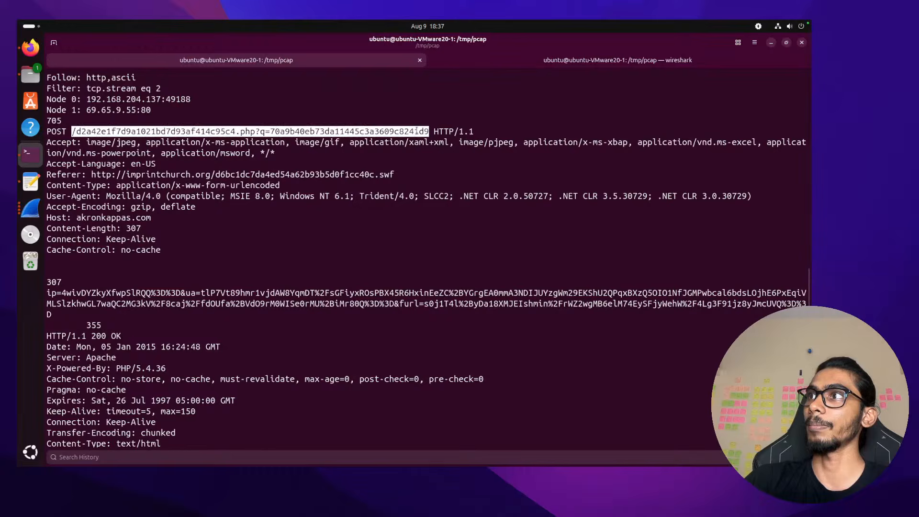
{"action": "left_click", "coordinate": [331, 131]}
{"action": "double_click", "coordinate": [331, 132]}
{"action": "left_click", "coordinate": [127, 272]}
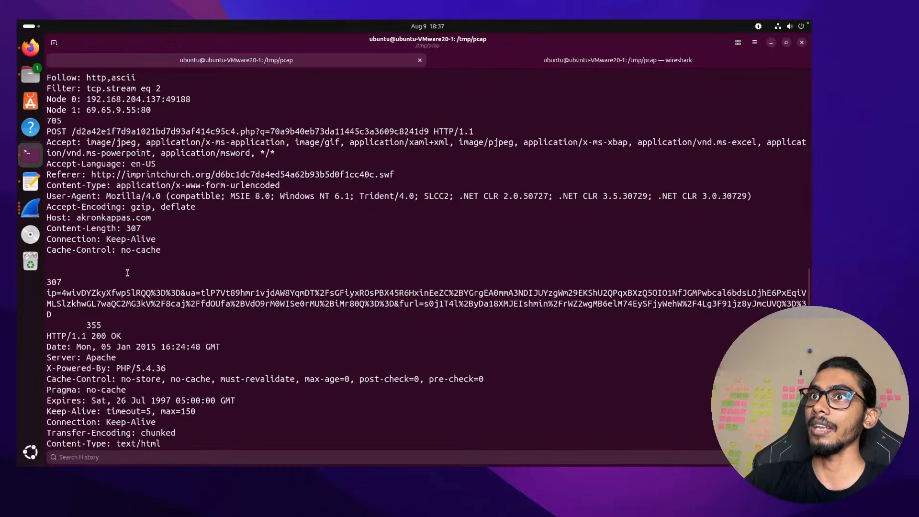
Select the encoded three-line ip=…&ua=…&furl=… POST body
{"action": "triple_click", "coordinate": [61, 312]}
{"action": "left_click", "coordinate": [60, 313]}
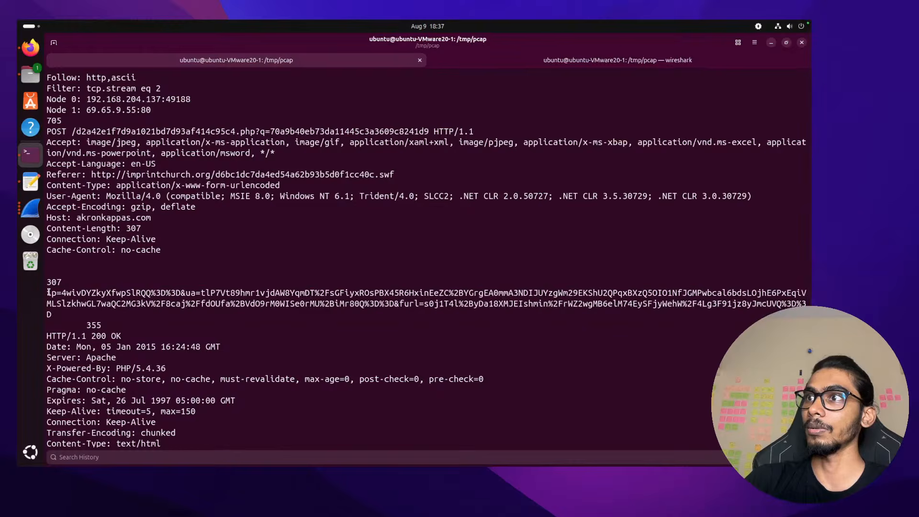
{"action": "triple_click", "coordinate": [59, 313]}
{"action": "left_click", "coordinate": [59, 313]}
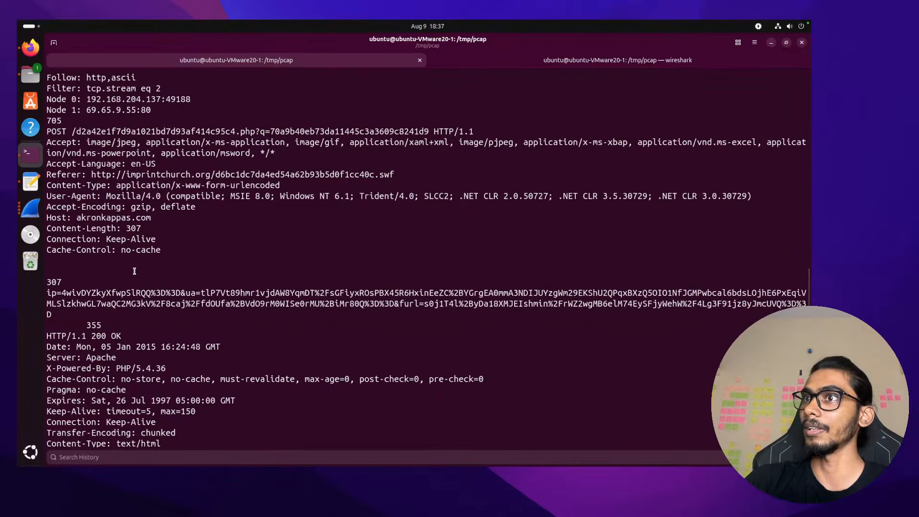
{"action": "triple_click", "coordinate": [48, 292]}
{"action": "left_click", "coordinate": [49, 293]}
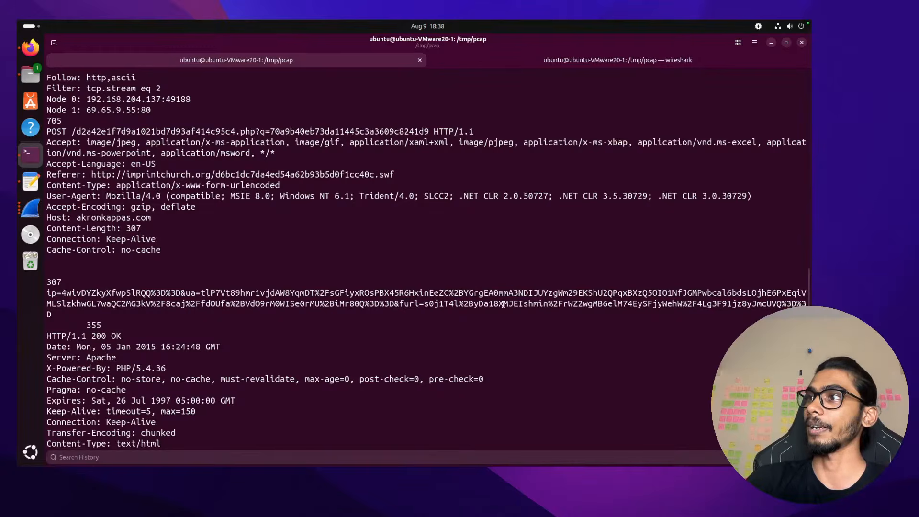
{"action": "left_click_drag", "start_coordinate": [44, 316], "coordinate": [46, 288]}
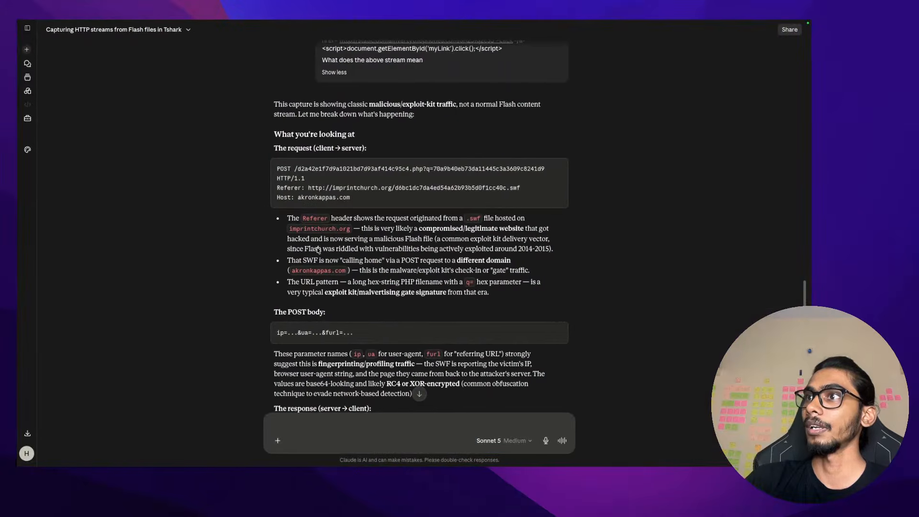
{"action": "scroll", "coordinate": [318, 249], "scroll_direction": "down", "scroll_amount": 3}
{"action": "scroll", "coordinate": [317, 250], "scroll_direction": "down", "scroll_amount": 1}
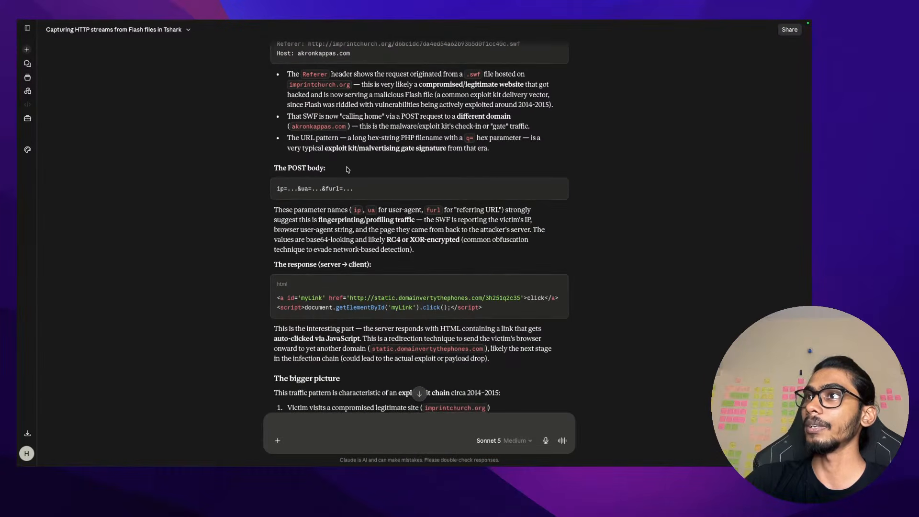
{"action": "scroll", "coordinate": [347, 169], "scroll_direction": "up", "scroll_amount": 5}
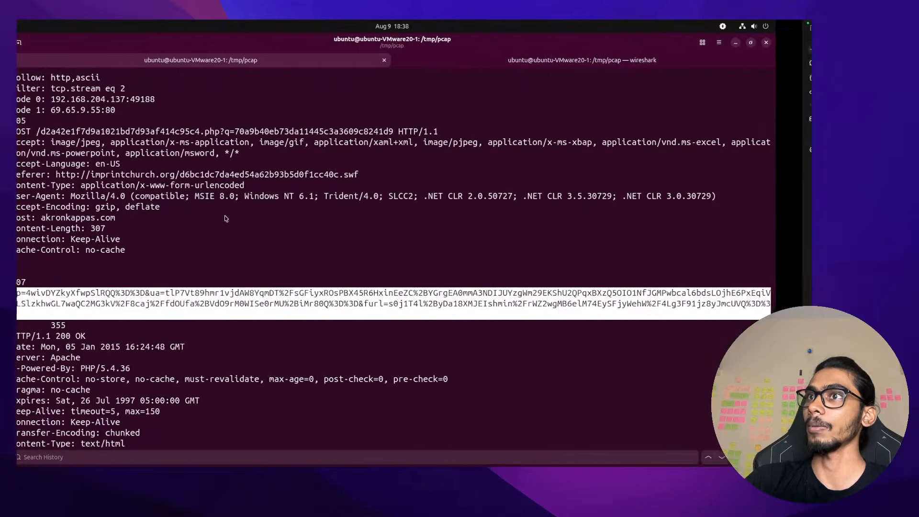
{"action": "left_click_drag", "start_coordinate": [54, 315], "coordinate": [44, 290]}
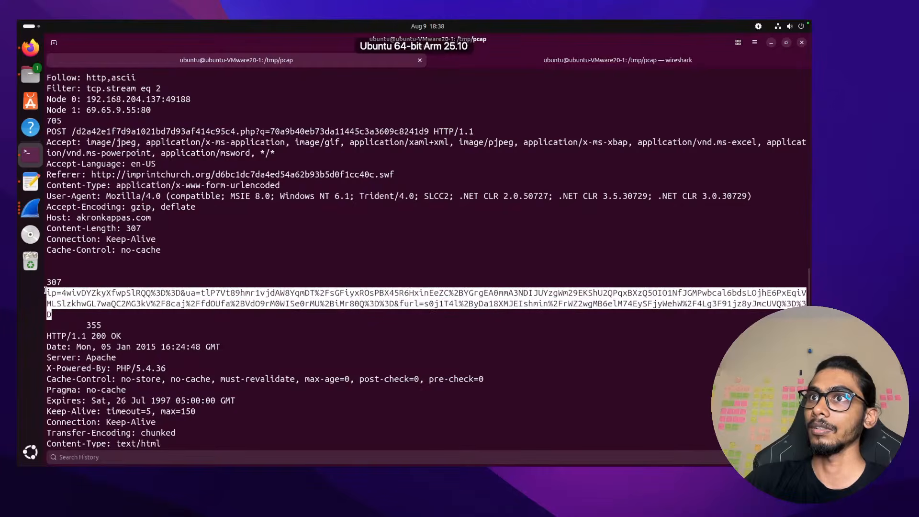
{"action": "key", "text": "ctrl+Right"}
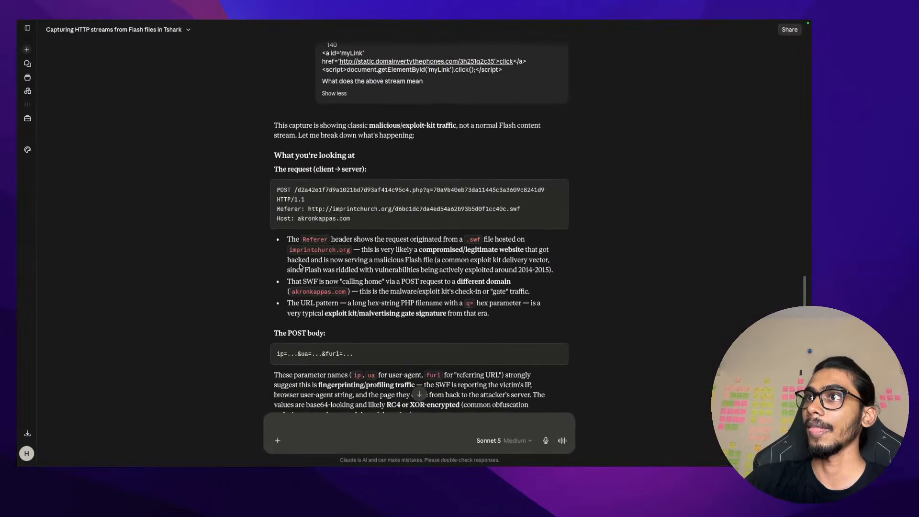
{"action": "scroll", "coordinate": [358, 199], "scroll_direction": "down", "scroll_amount": 3}
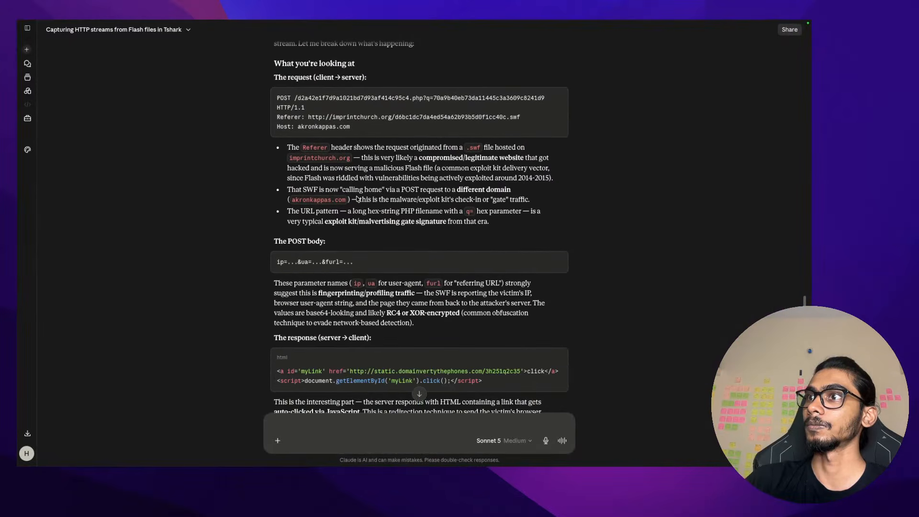
{"action": "scroll", "coordinate": [357, 199], "scroll_direction": "down", "scroll_amount": 3}
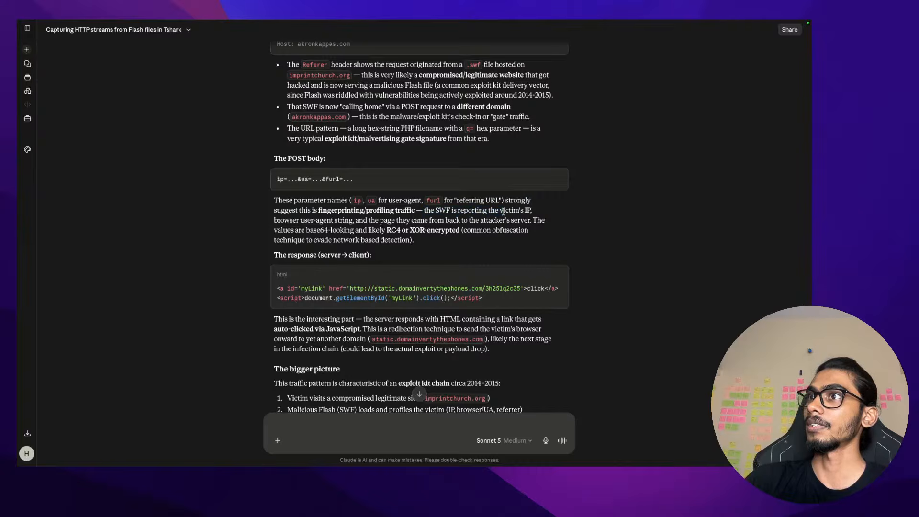
{"action": "scroll", "coordinate": [503, 212], "scroll_direction": "up", "scroll_amount": 2}
{"action": "key", "text": "ctrl+Left"}
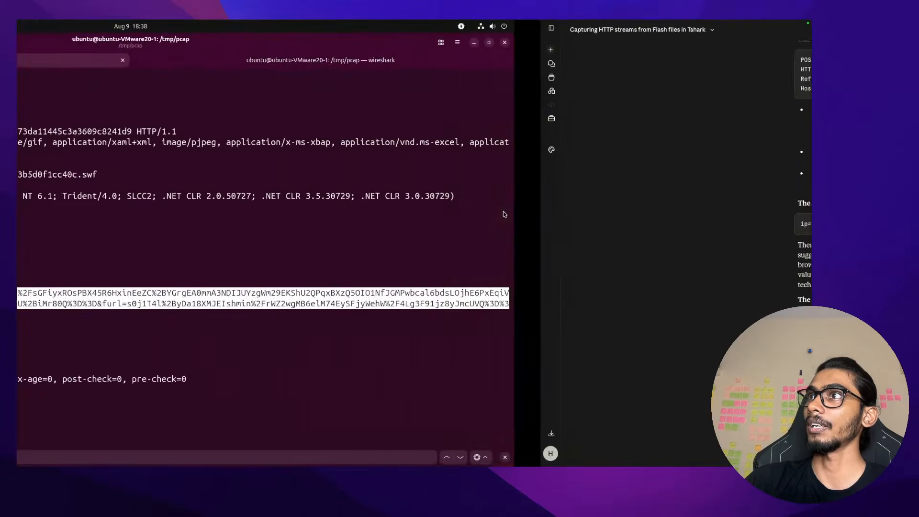
{"action": "double_click", "coordinate": [102, 217]}
Scroll to the end of the output and select the static.domainvertythephones.com auto-click redirect line
{"action": "left_click", "coordinate": [142, 217]}
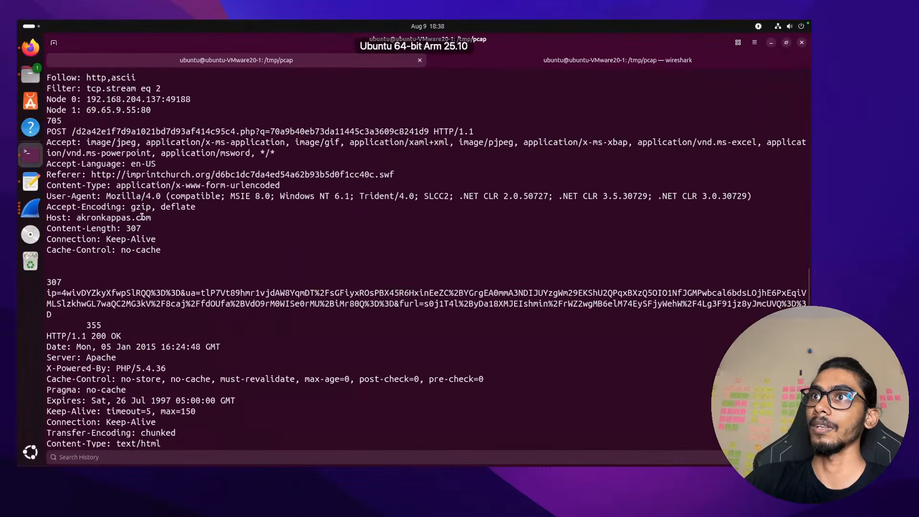
{"action": "scroll", "coordinate": [142, 217], "scroll_direction": "down", "scroll_amount": 3}
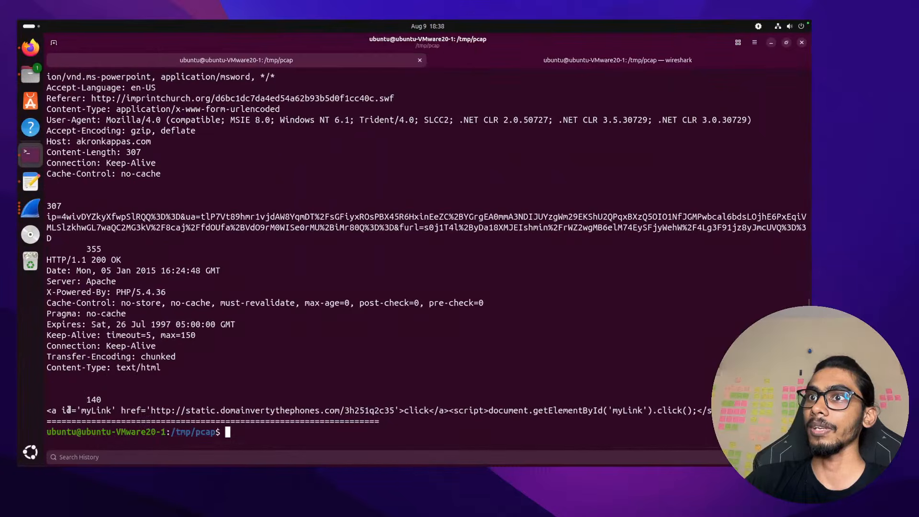
{"action": "left_click_drag", "start_coordinate": [64, 408], "coordinate": [236, 410]}
{"action": "double_click", "coordinate": [151, 410]}
{"action": "left_click", "coordinate": [363, 408]}
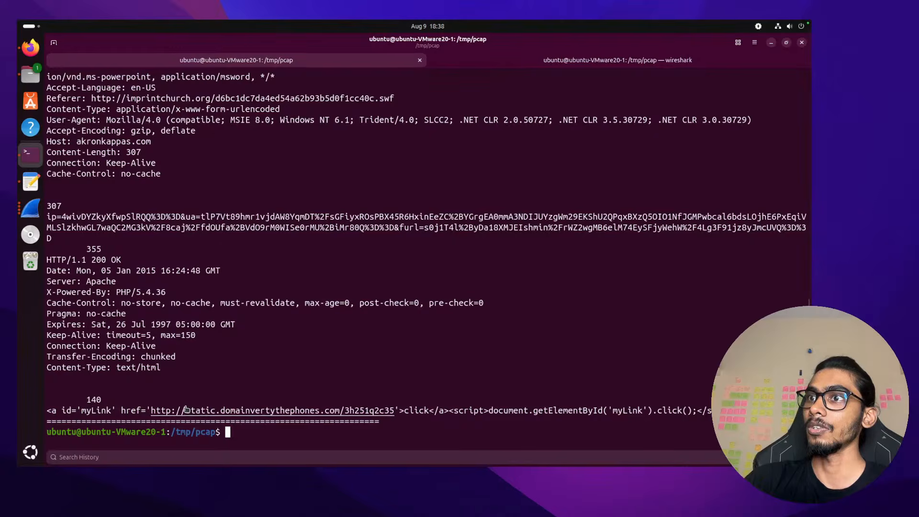
{"action": "triple_click", "coordinate": [280, 413]}
{"action": "left_click", "coordinate": [485, 406]}
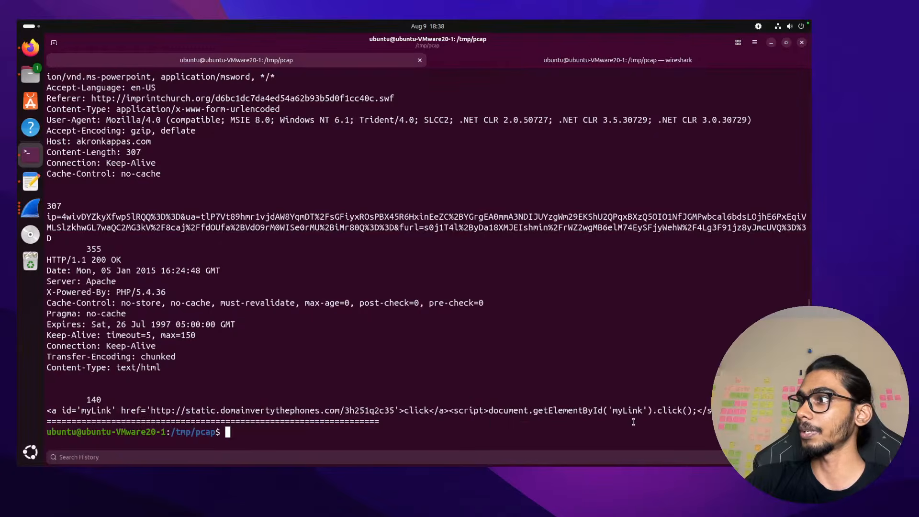
Highlight Claude's explanation of the auto-clicked link and JavaScript redirection technique
{"action": "key", "text": "ctrl+Right"}
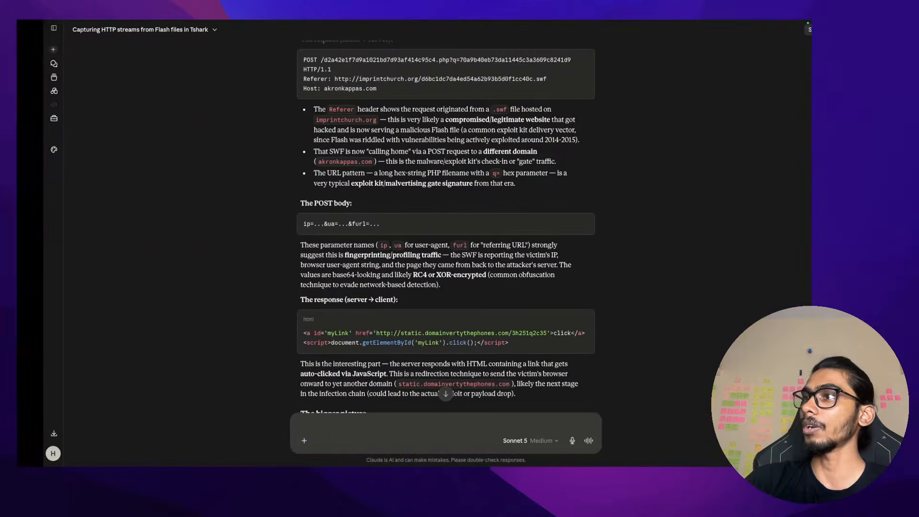
{"action": "scroll", "coordinate": [377, 325], "scroll_direction": "down", "scroll_amount": 5}
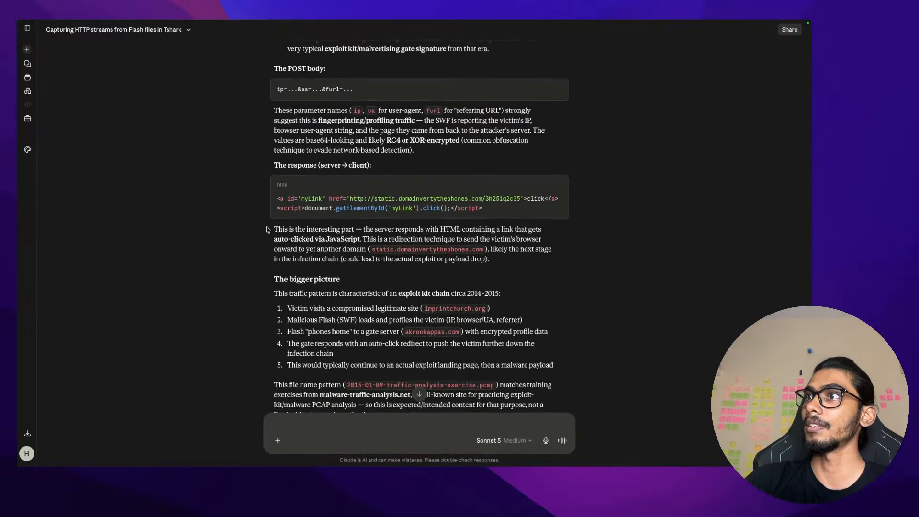
{"action": "left_click_drag", "start_coordinate": [363, 230], "coordinate": [574, 233]}
{"action": "left_click_drag", "start_coordinate": [274, 239], "coordinate": [309, 240]}
{"action": "mouse_move", "coordinate": [371, 239]}
{"action": "left_mouse_down"}
{"action": "mouse_move", "coordinate": [366, 250]}
{"action": "mouse_move", "coordinate": [546, 244]}
{"action": "mouse_move", "coordinate": [445, 259]}
{"action": "mouse_move", "coordinate": [336, 248]}
{"action": "mouse_move", "coordinate": [384, 248]}
{"action": "left_mouse_up"}
{"action": "key", "text": "ctrl+Left"}
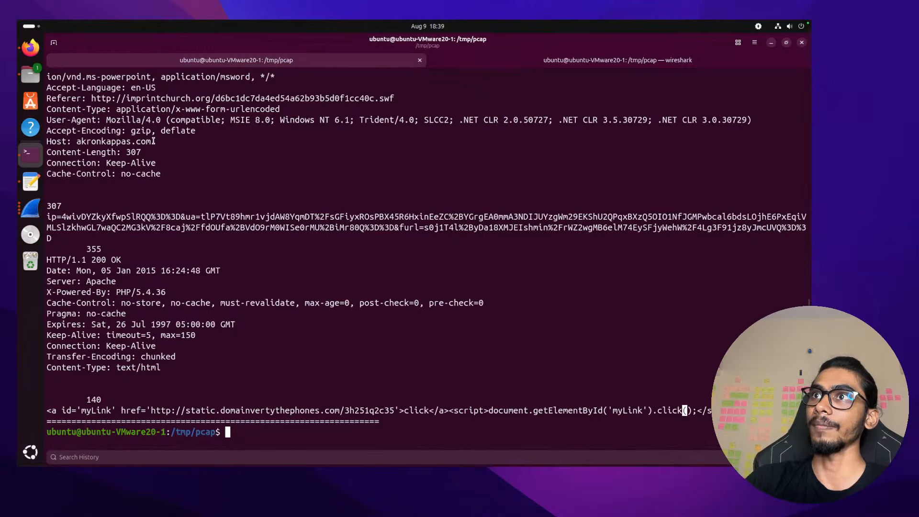
Select the akronkappas.com domain on the Host line
{"action": "left_click_drag", "start_coordinate": [154, 139], "coordinate": [78, 142]}
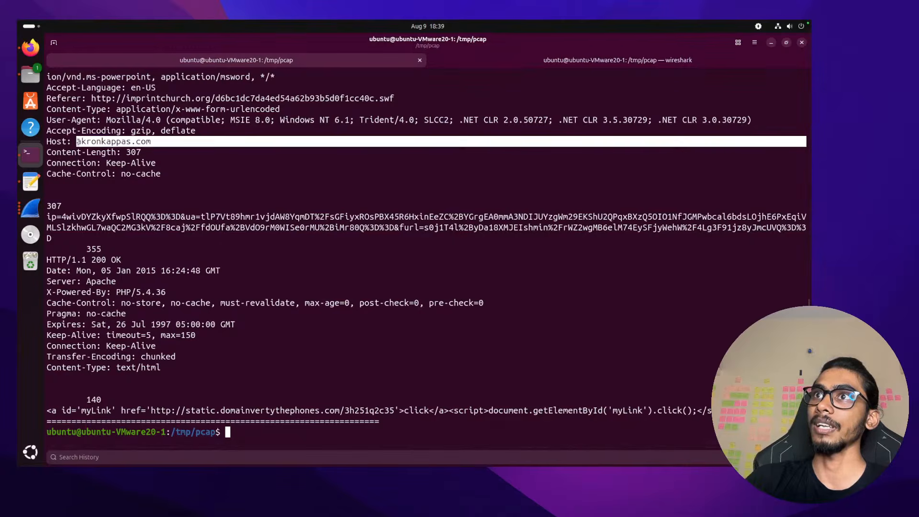
{"action": "double_click", "coordinate": [85, 142]}
{"action": "scroll", "coordinate": [138, 142], "scroll_direction": "up", "scroll_amount": 6}
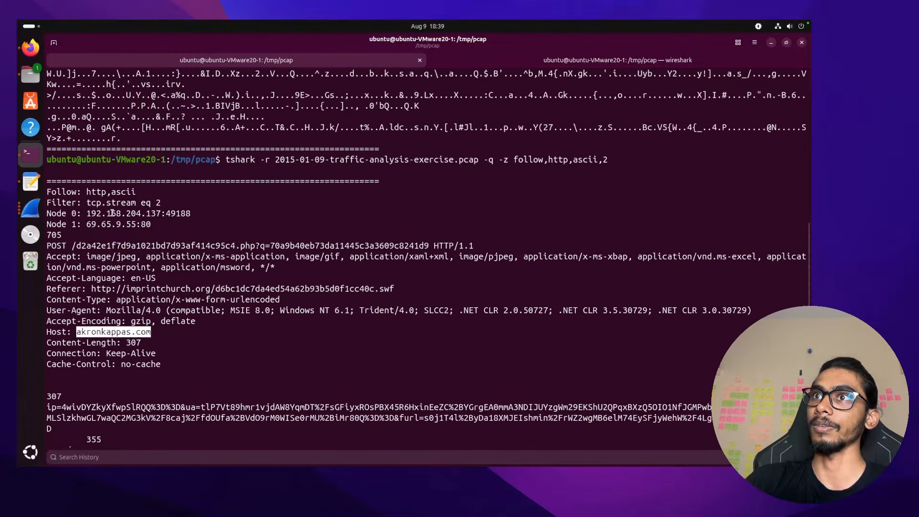
{"action": "scroll", "coordinate": [153, 257], "scroll_direction": "down", "scroll_amount": 6}
{"action": "left_click", "coordinate": [139, 334]}
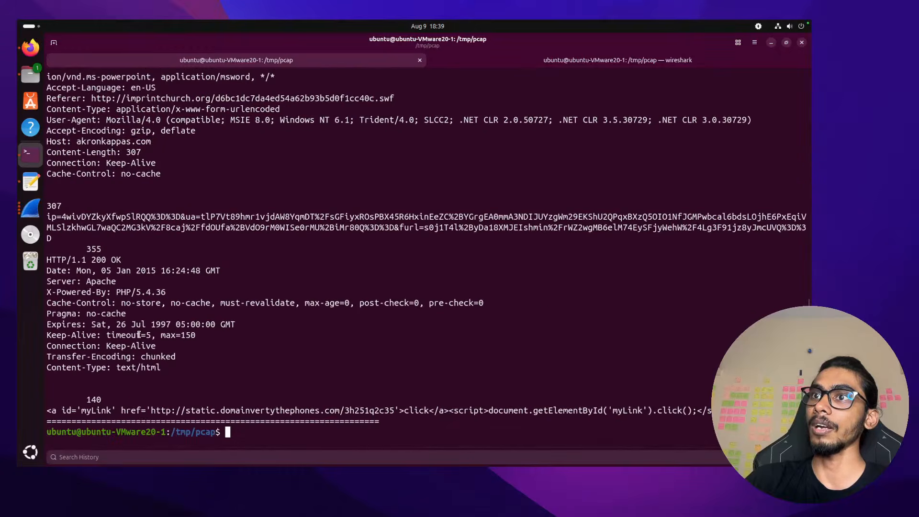
{"action": "double_click", "coordinate": [156, 411]}
{"action": "left_click_drag", "start_coordinate": [186, 412], "coordinate": [340, 413]}
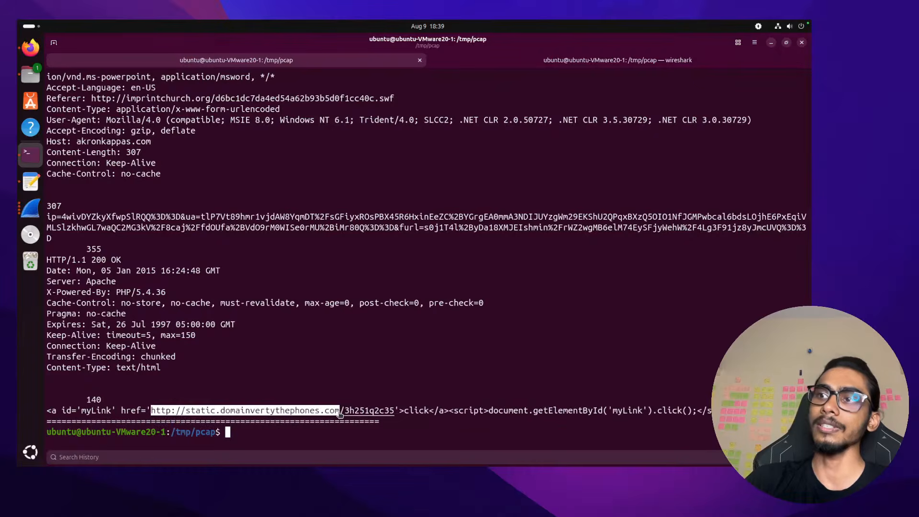
{"action": "key", "text": "ctrl+c"}
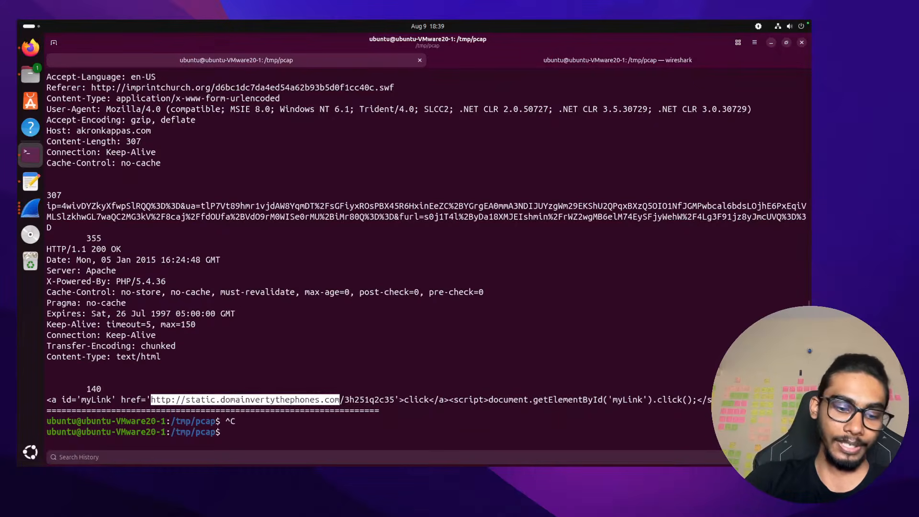
{"action": "key", "text": "ctrl+shift+c"}
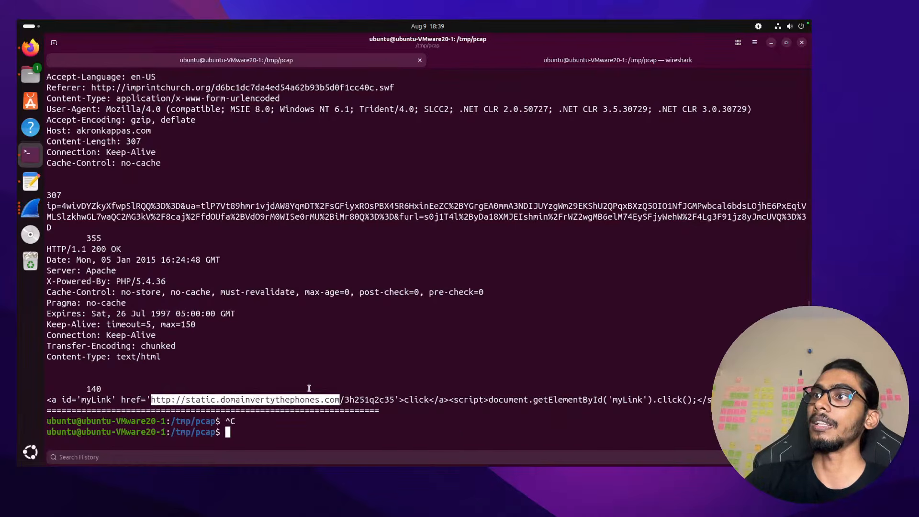
{"action": "key", "text": "ctrl+Right"}
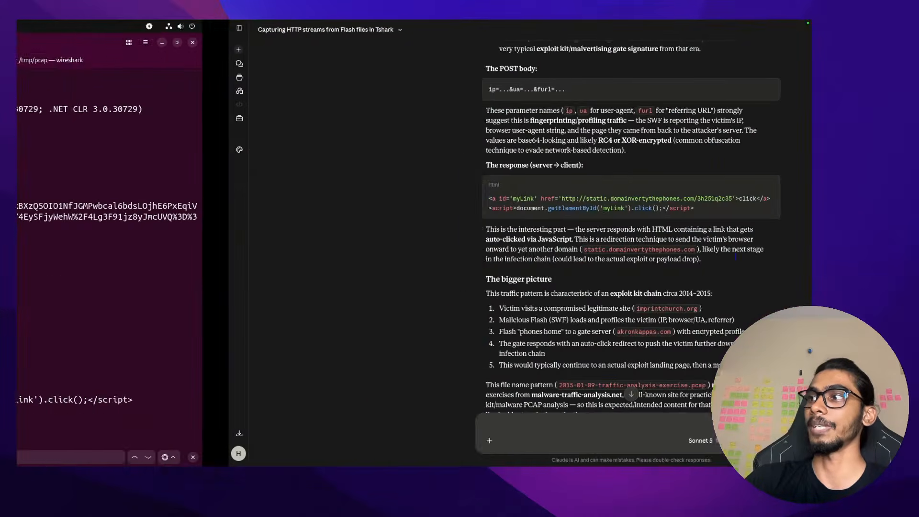
Paste the exploit-kit URL as an indented answer line under question 4 in Notes
{"action": "key", "text": "ctrl+Left"}
{"action": "key", "text": "ctrl+Left"}
{"action": "key", "text": "ctrl+Right"}
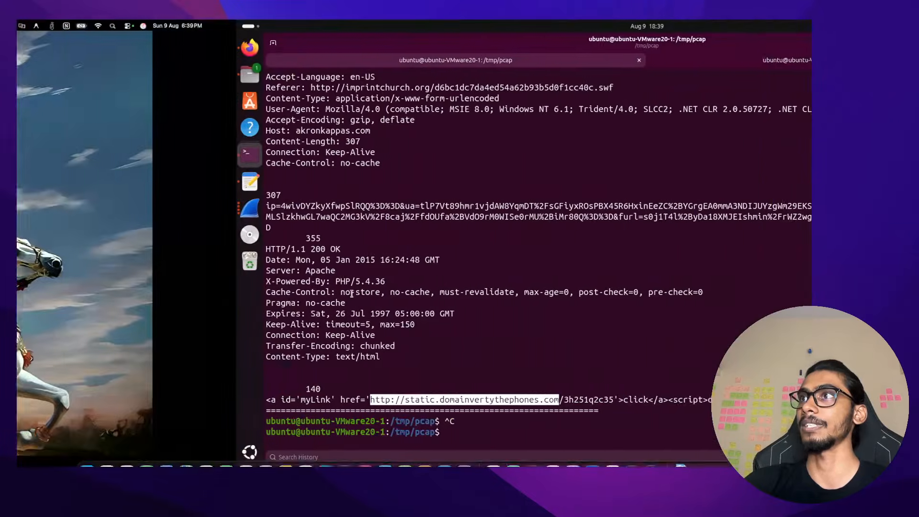
{"action": "key", "text": "ctrl+Left"}
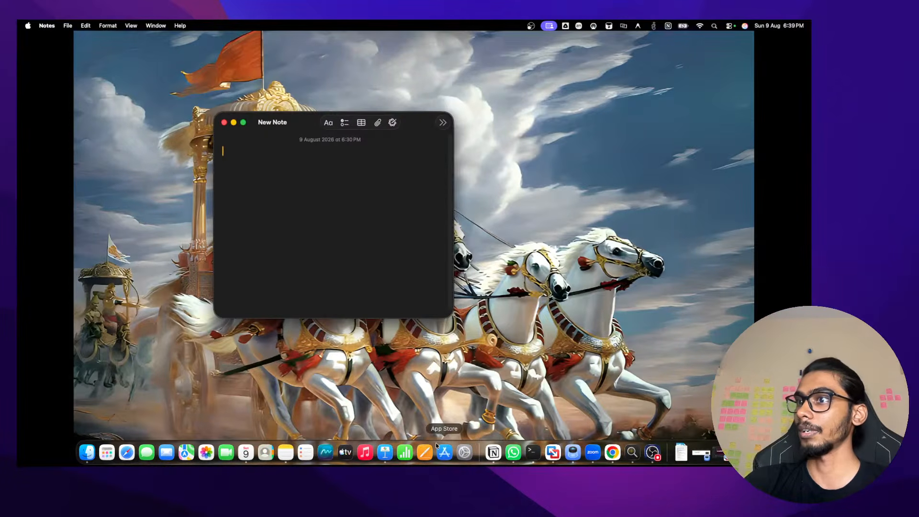
{"action": "left_click", "coordinate": [285, 452]}
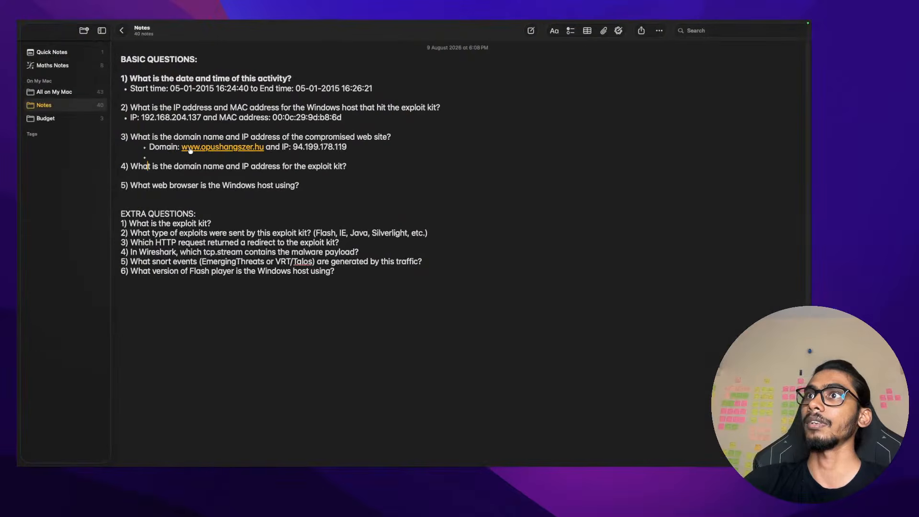
{"action": "double_click", "coordinate": [220, 165]}
{"action": "double_click", "coordinate": [264, 166]}
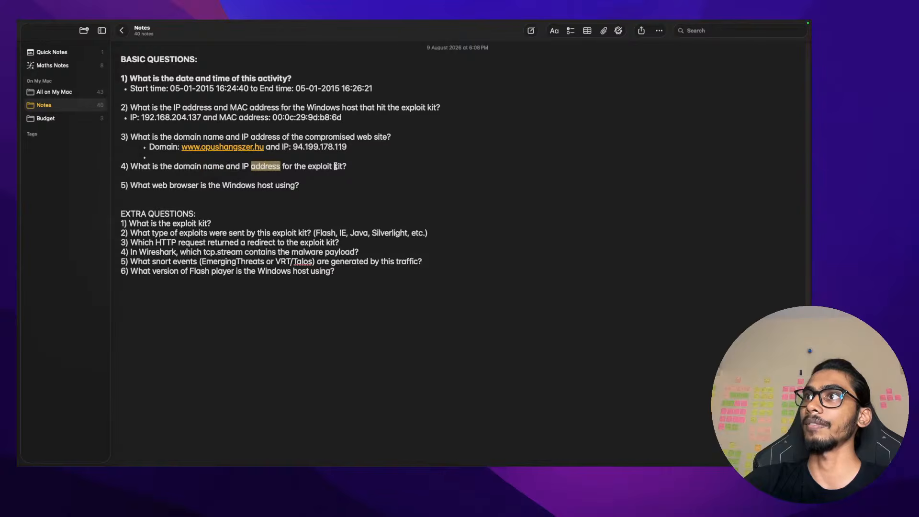
{"action": "left_click", "coordinate": [354, 167]}
{"action": "key", "text": "Return"}
{"action": "key", "text": "Tab"}
{"action": "key", "text": "super+v"}
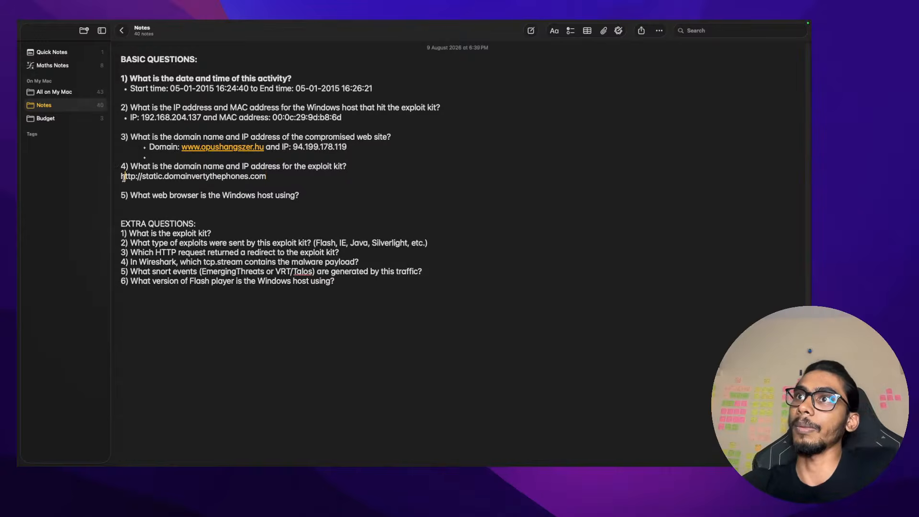
{"action": "left_click", "coordinate": [134, 176]}
{"action": "key", "text": "BackSpace"}
{"action": "key", "text": "BackSpace"}
{"action": "key", "text": "BackSpace"}
{"action": "key", "text": "BackSpace"}
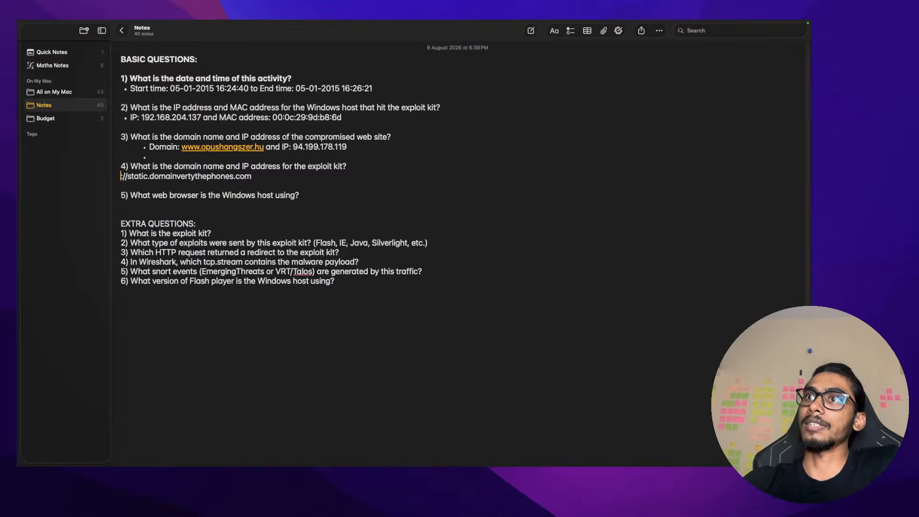
{"action": "key", "text": "BackSpace"}
{"action": "key", "text": "BackSpace"}
{"action": "key", "text": "BackSpace"}
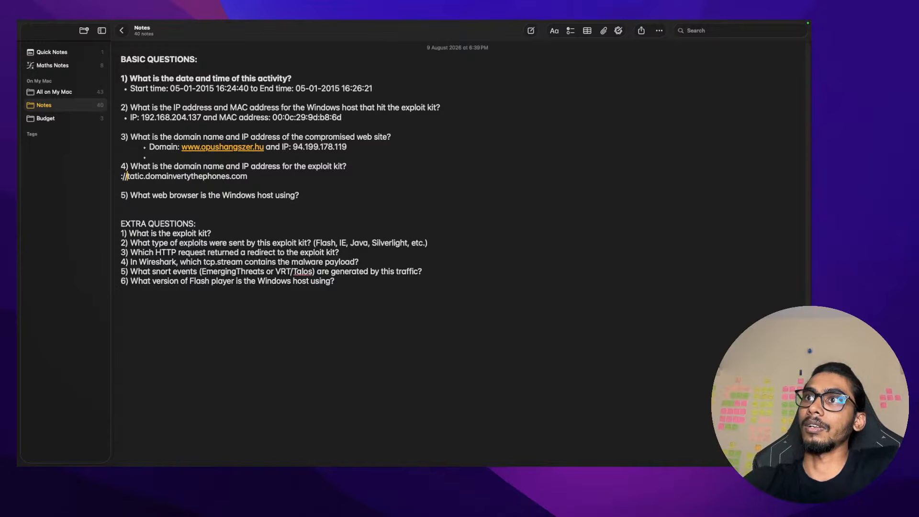
{"action": "key", "text": "Caps_Lock"}
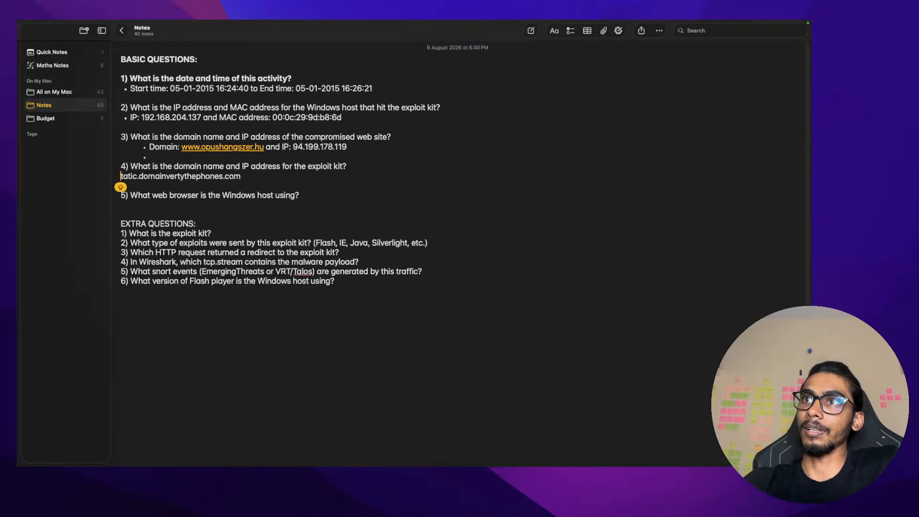
{"action": "type", "text": "W"}
{"action": "key", "text": "BackSpace"}
{"action": "type", "text": "S"}
{"action": "key", "text": "BackSpace"}
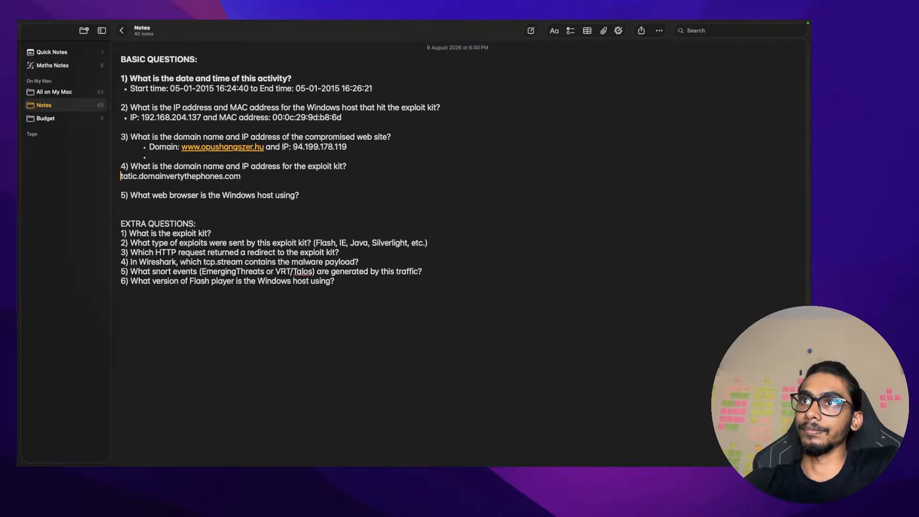
{"action": "key", "text": "Caps_Lock"}
{"action": "type", "text": "s"}
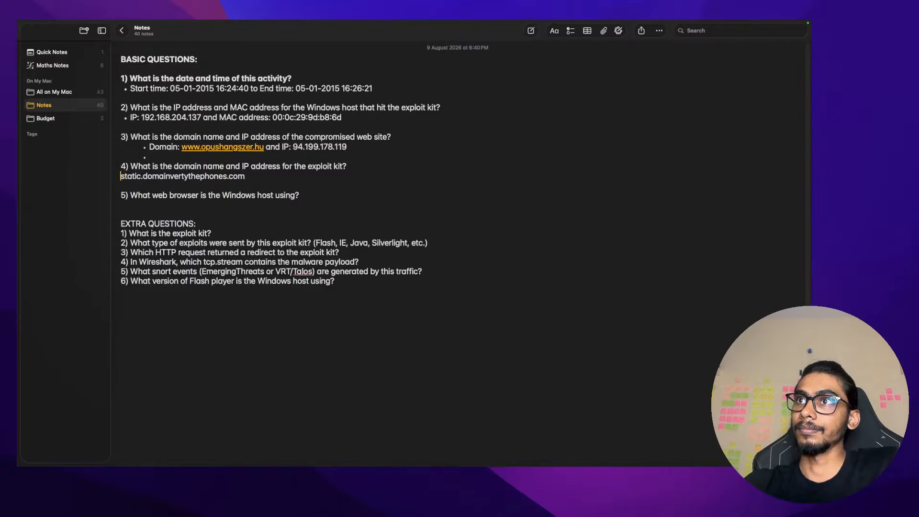
Indent the answer as a sub-bullet labelled 'Domain:' and start a new line
{"action": "key", "text": "ctrl+Right"}
{"action": "key", "text": "ctrl+Left"}
{"action": "key", "text": "Left"}
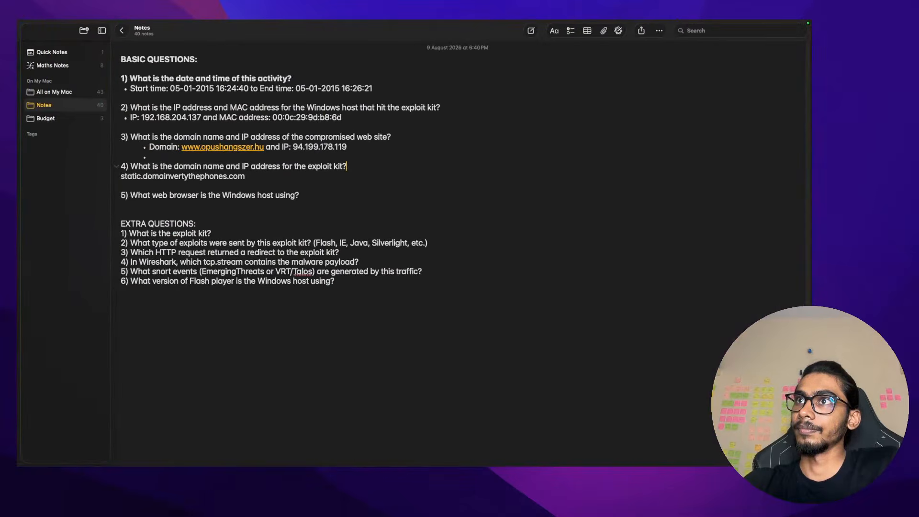
{"action": "key", "text": "Caps_Lock"}
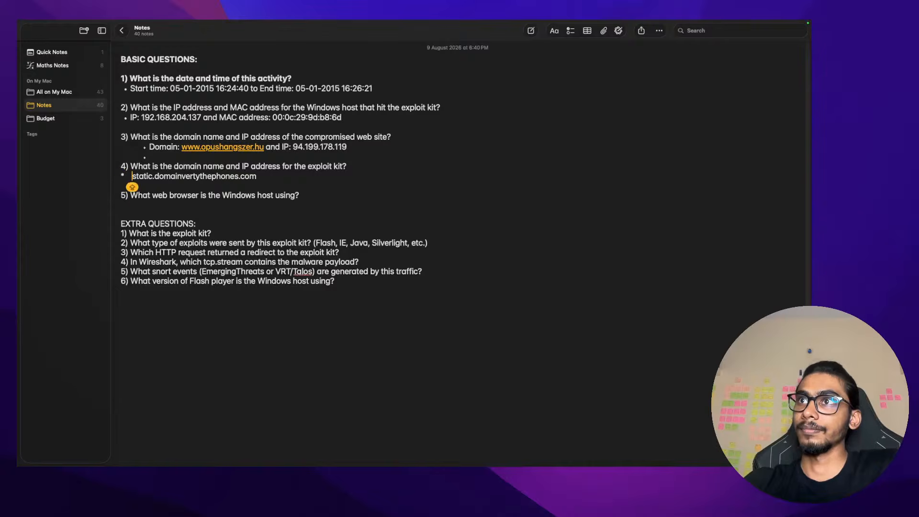
{"action": "type", "text": "- DOM"}
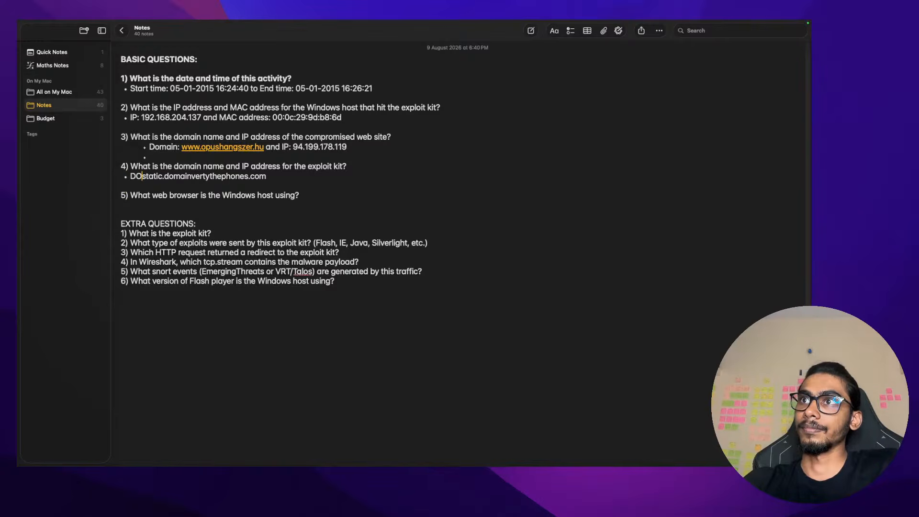
{"action": "key", "text": "BackSpace"}
{"action": "key", "text": "BackSpace"}
{"action": "key", "text": "BackSpace"}
{"action": "key", "text": "Caps_Lock"}
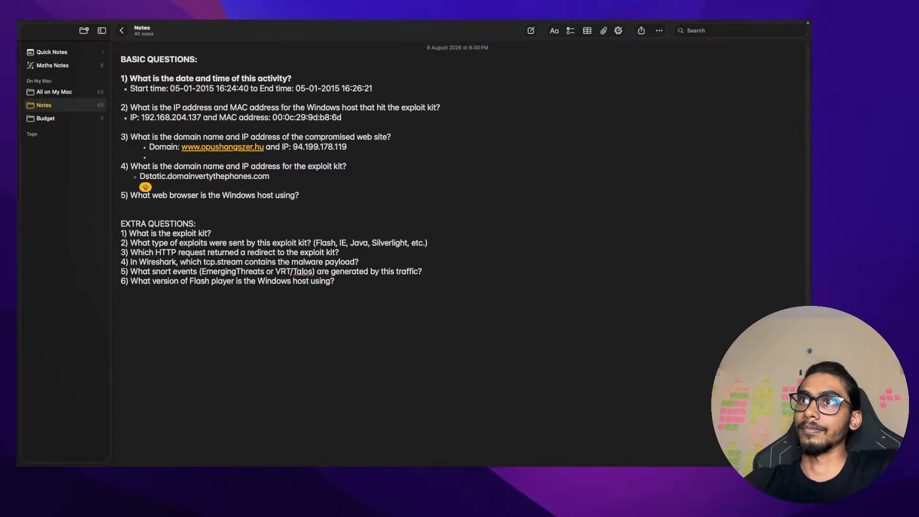
{"action": "key", "text": "Tab"}
{"action": "key", "text": "BackSpace"}
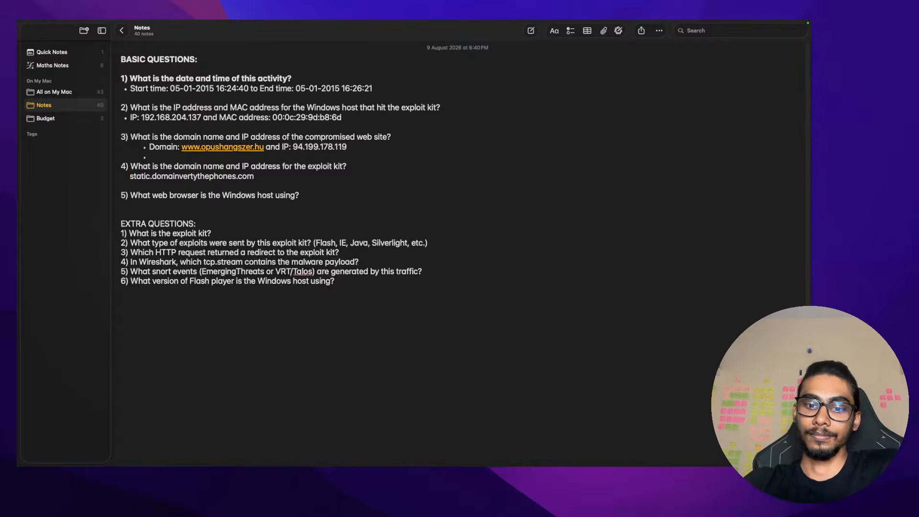
{"action": "key", "text": "Tab"}
{"action": "type", "text": "Domain:"}
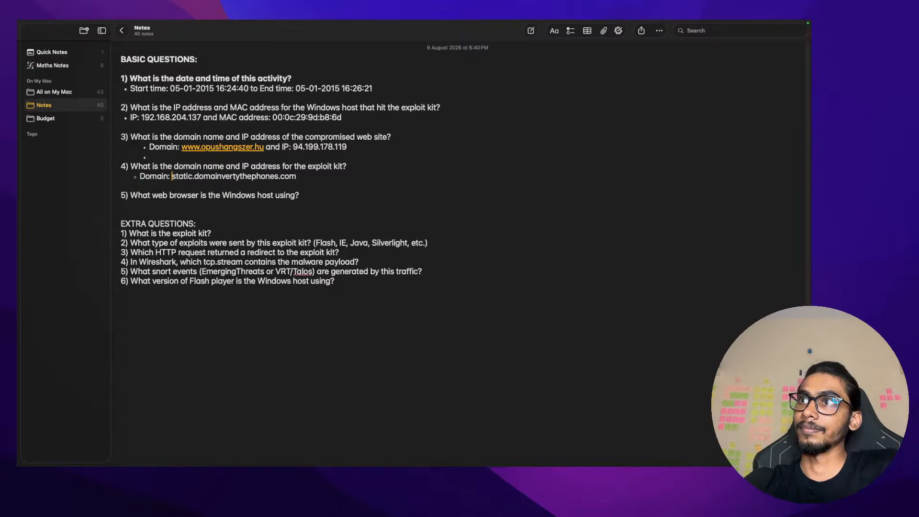
{"action": "key", "text": "Return"}
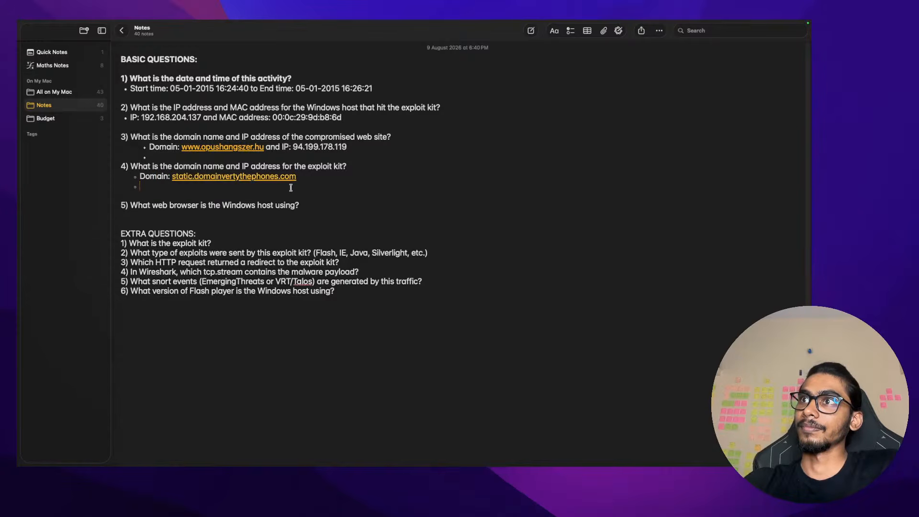
{"action": "key", "text": "ctrl+Right"}
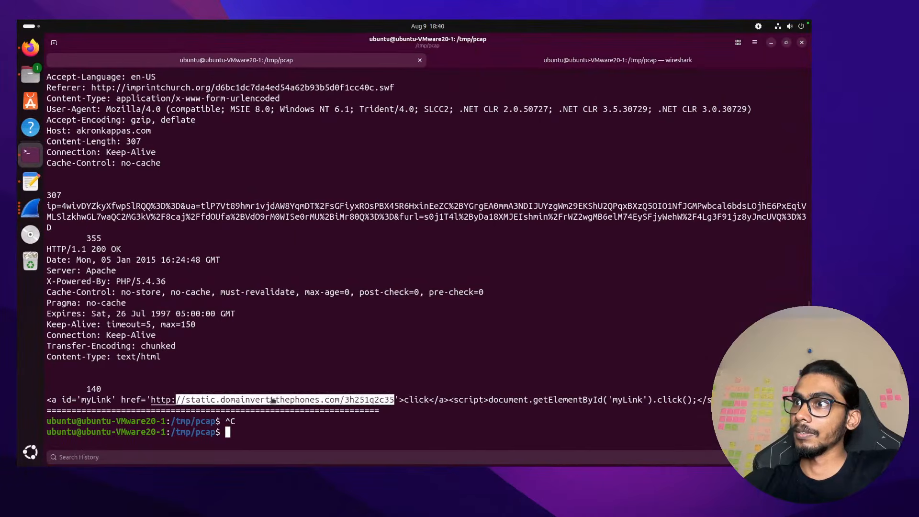
Copy static.domainvertythephones.com from the terminal's redirect link
{"action": "left_click_drag", "start_coordinate": [340, 400], "coordinate": [221, 401]}
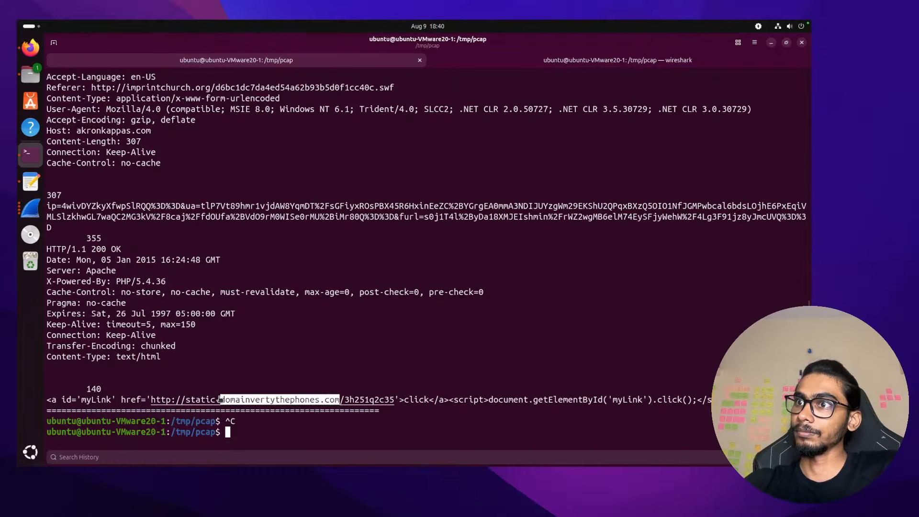
{"action": "left_click", "coordinate": [186, 401], "text": "shift"}
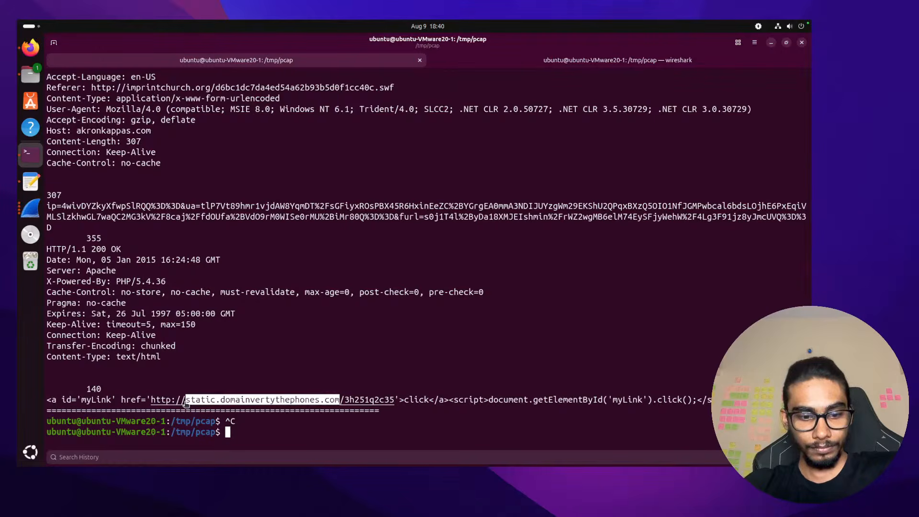
{"action": "key", "text": "ctrl+shift+c"}
{"action": "key", "text": "ctrl+Left"}
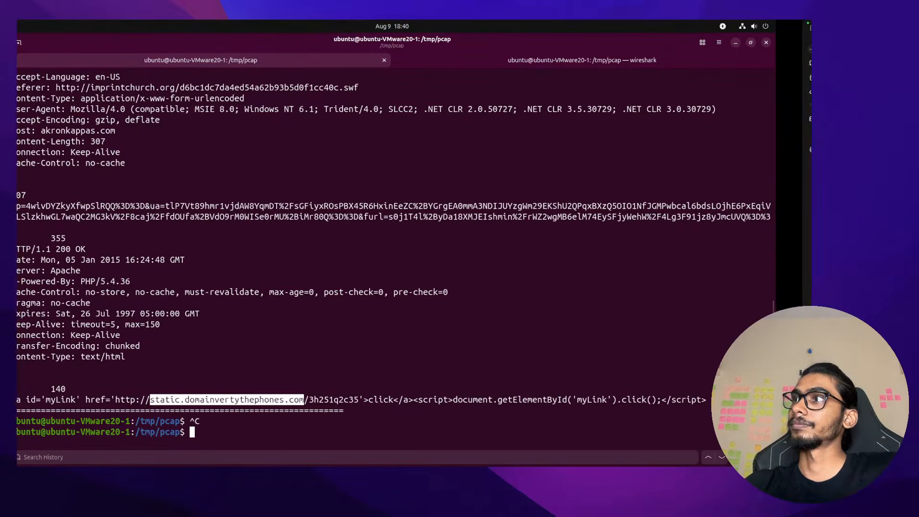
{"action": "key", "text": "ctrl+Left"}
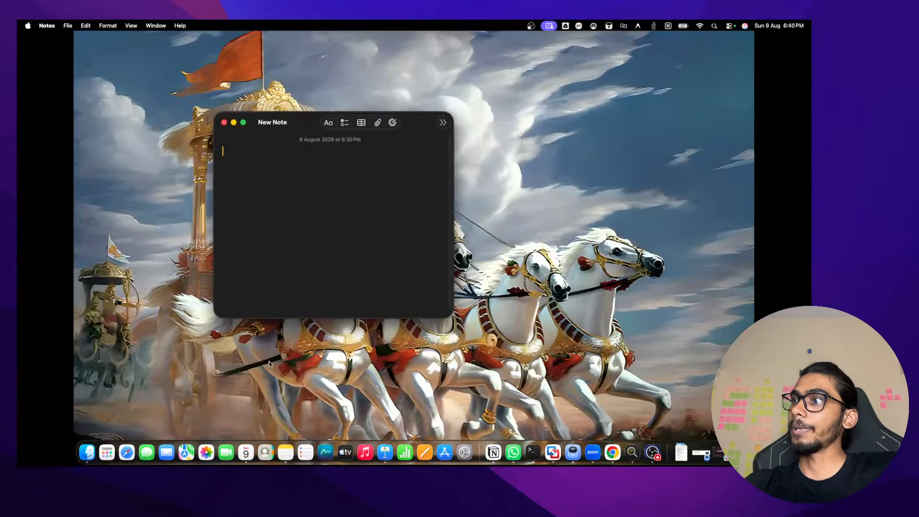
{"action": "key", "text": "ctrl+Right"}
{"action": "key", "text": "ctrl+Right"}
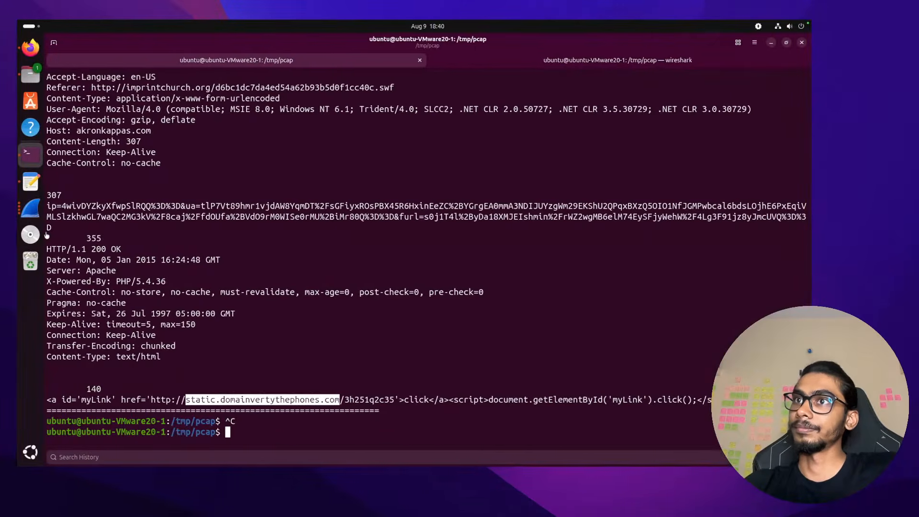
In Wireshark, clear the stream filter and select the GET request to static.domainvertythephones.com
{"action": "left_click", "coordinate": [30, 208]}
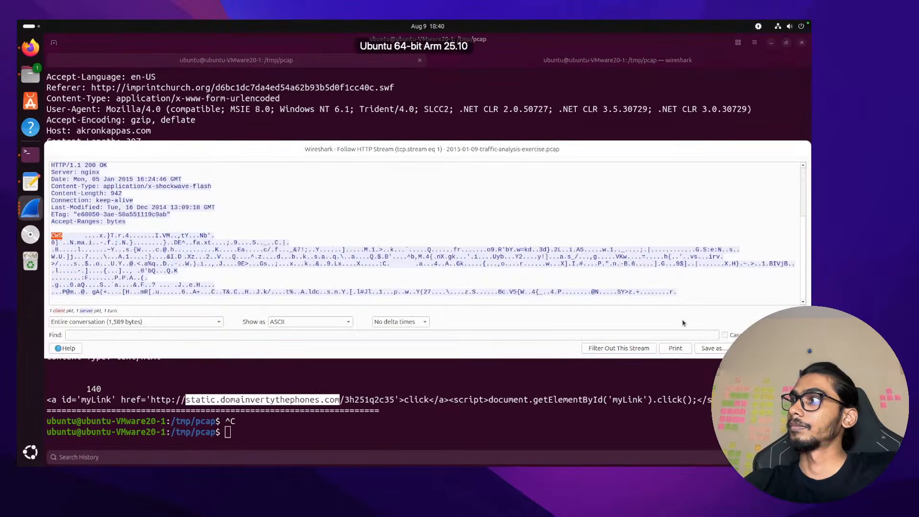
{"action": "left_click", "coordinate": [30, 208]}
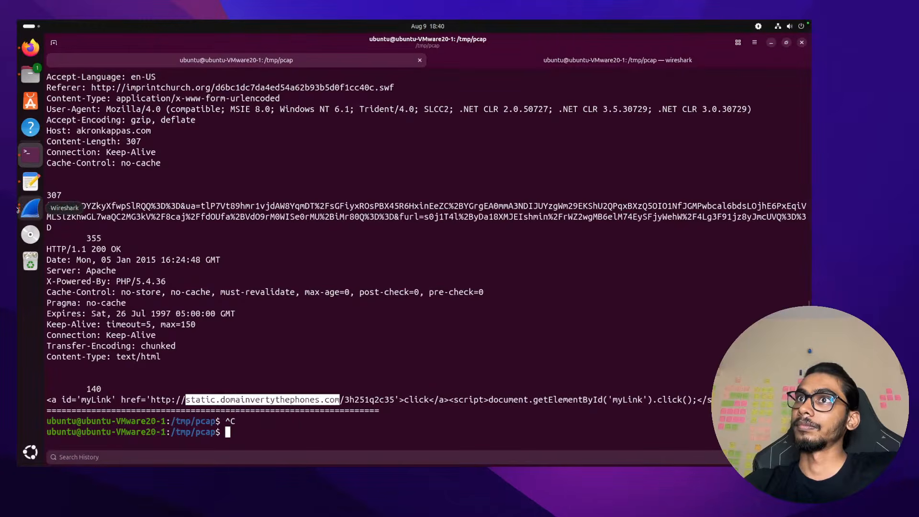
{"action": "left_click", "coordinate": [30, 208]}
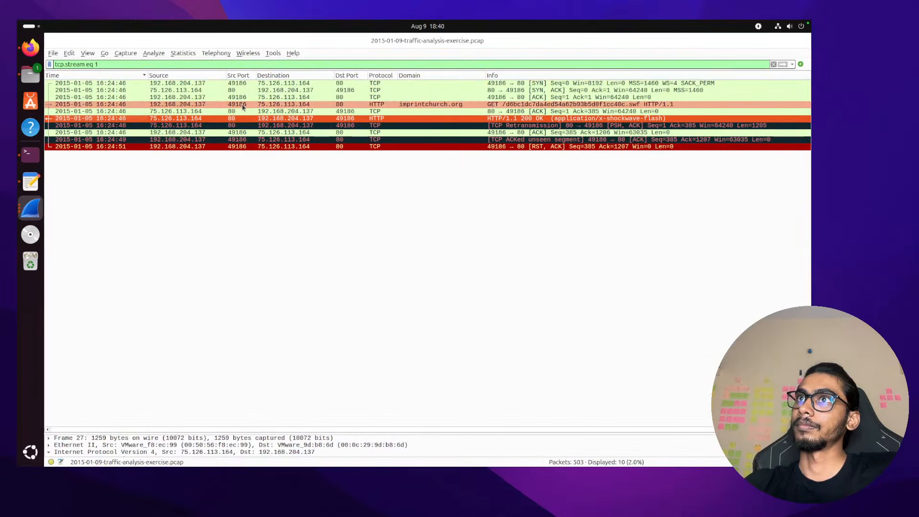
{"action": "left_click", "coordinate": [774, 64]}
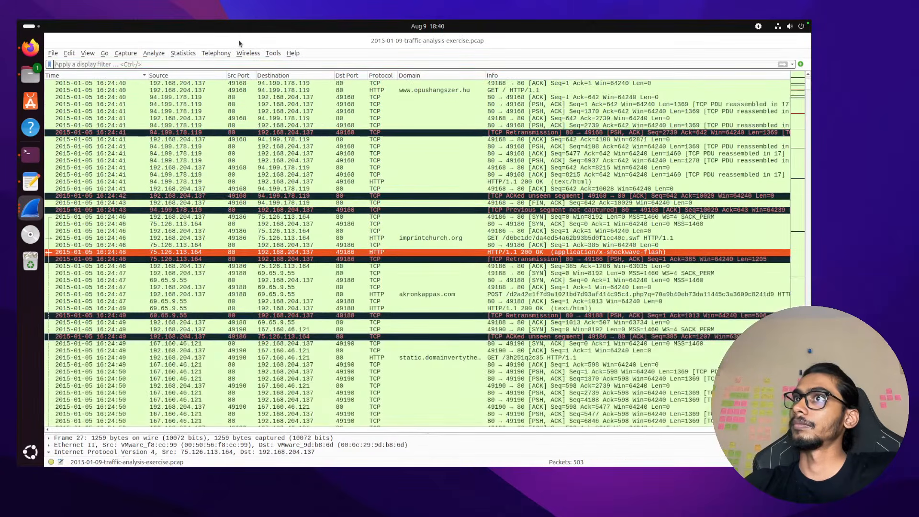
{"action": "left_click", "coordinate": [427, 360]}
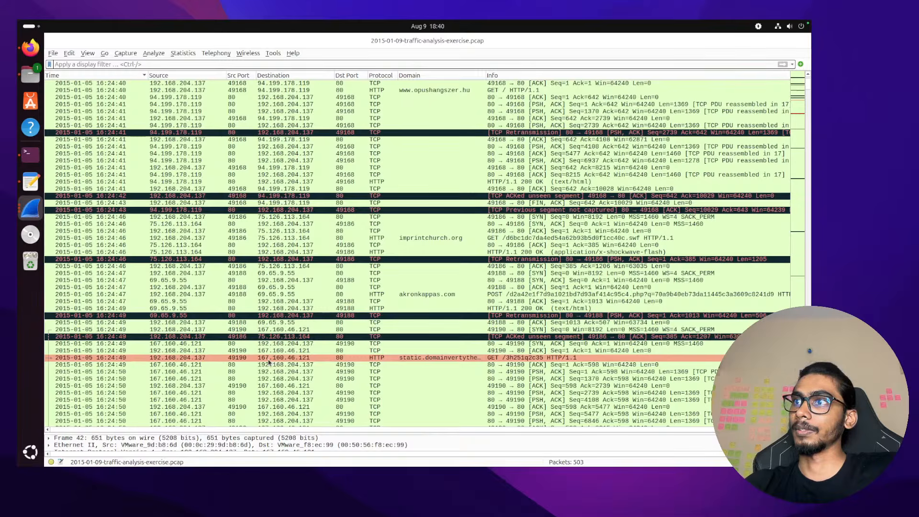
{"action": "key", "text": "ctrl+Left"}
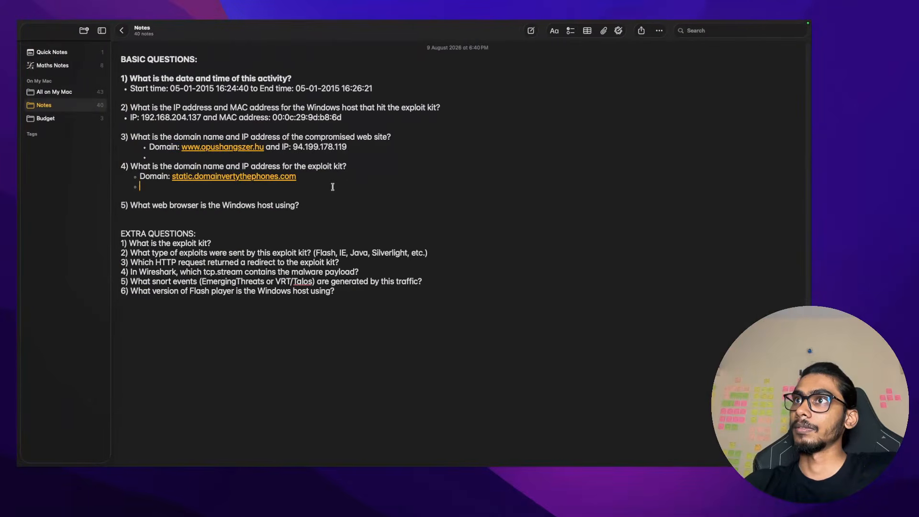
Remove the empty sub-bullet and append 'and IP:' after the domain on question 4's answer
{"action": "key", "text": "BackSpace"}
{"action": "type", "text": "ans"}
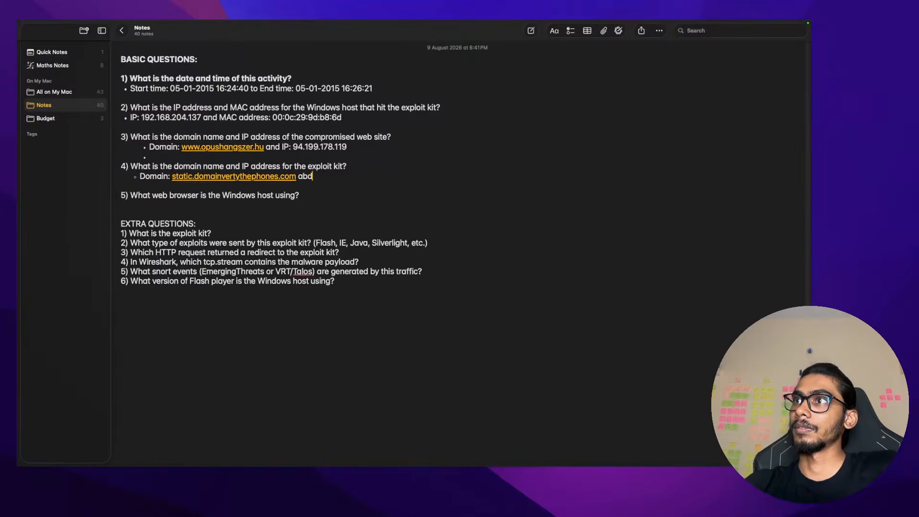
{"action": "key", "text": "BackSpace"}
{"action": "key", "text": "BackSpace"}
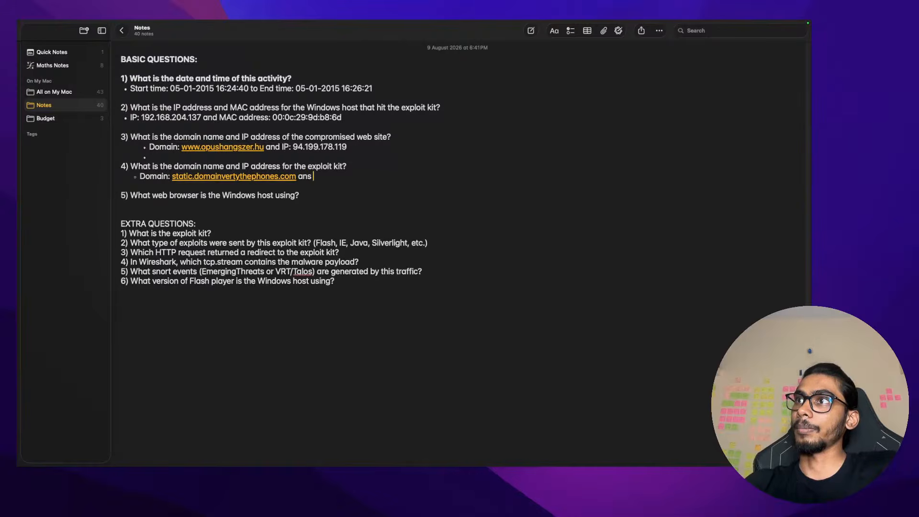
{"action": "type", "text": "d IP: 1"}
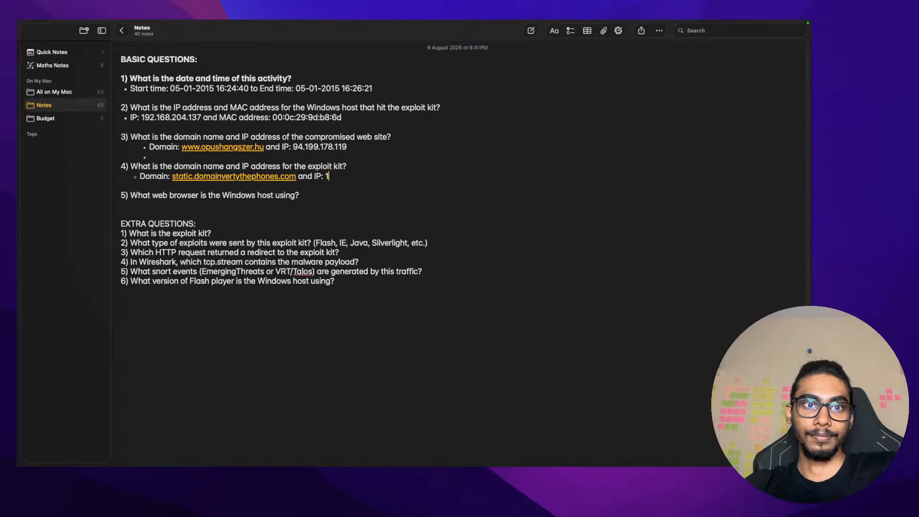
{"action": "key", "text": "super+Tab"}
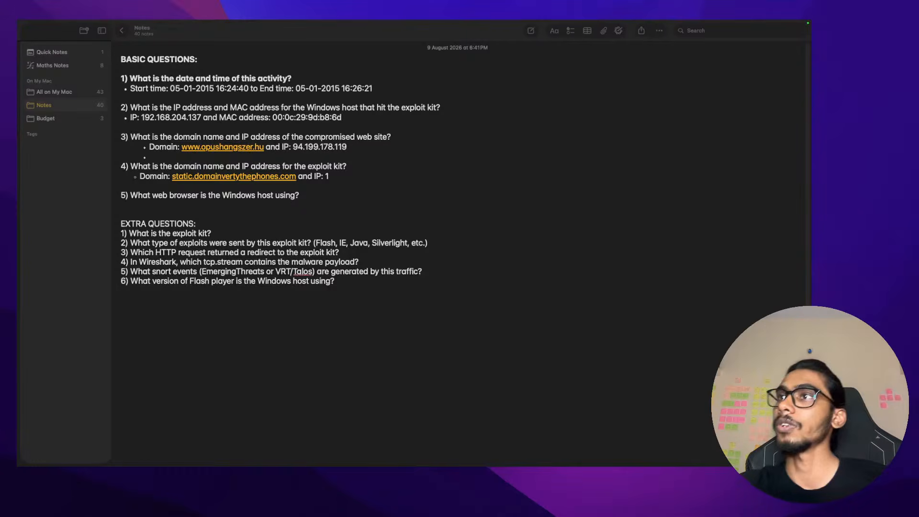
{"action": "left_click", "coordinate": [362, 173]}
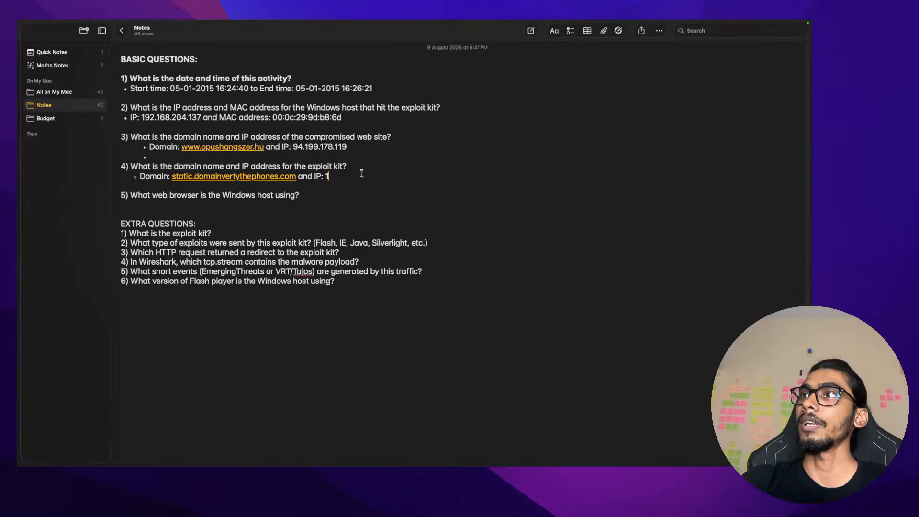
{"action": "key", "text": "ctrl+Right"}
{"action": "key", "text": "ctrl+Right"}
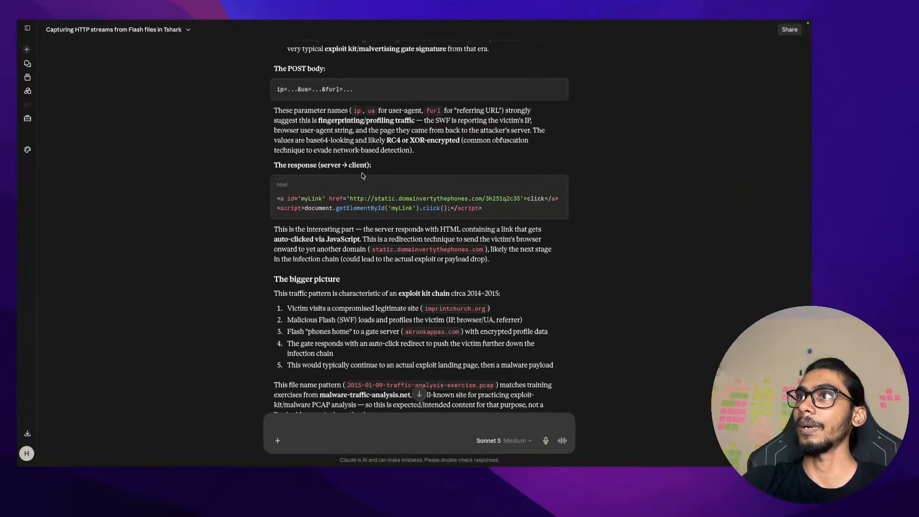
Step through the opushangszer.hu, imprintchurch.org, akronkappas.com POST and static.domainvertythephones.com GET requests in Wireshark
{"action": "key", "text": "ctrl+Left"}
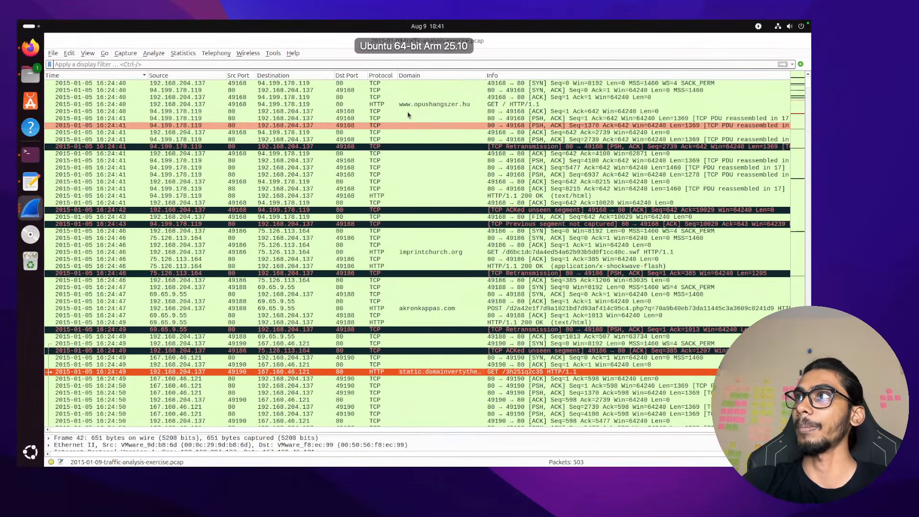
{"action": "left_click", "coordinate": [423, 104]}
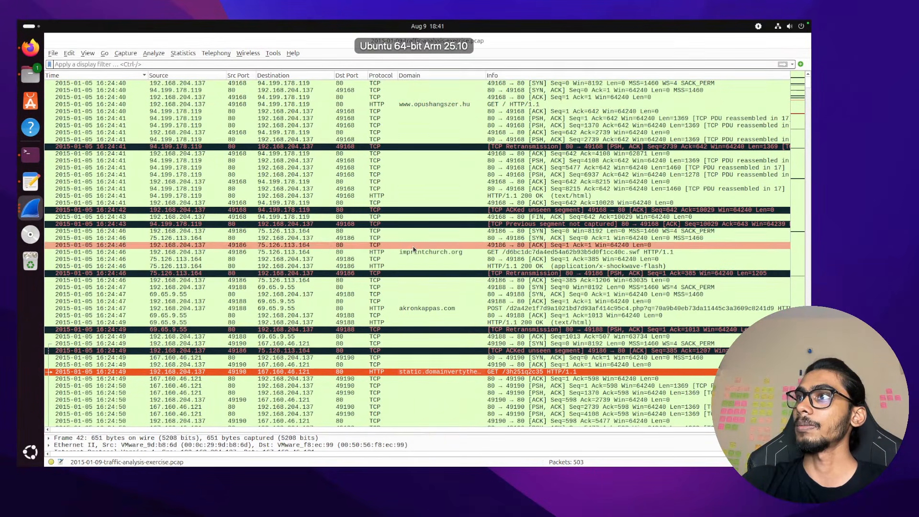
{"action": "left_click", "coordinate": [460, 251]}
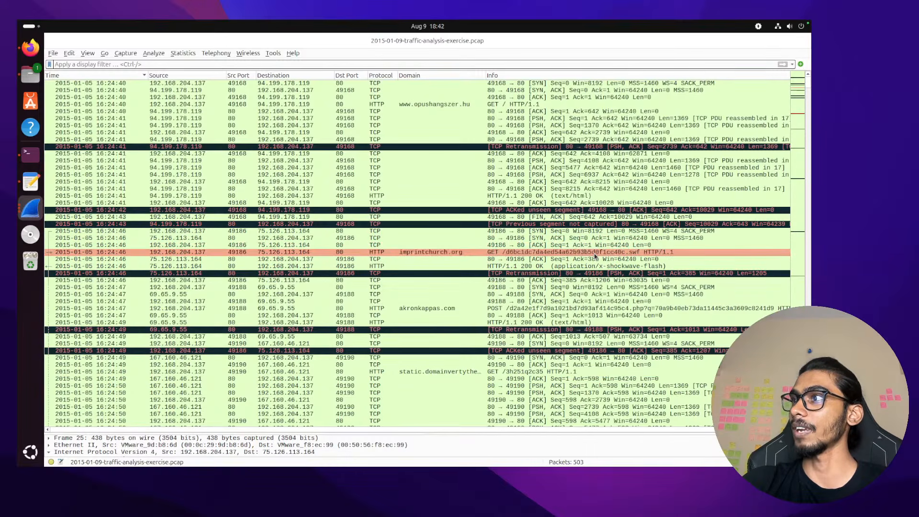
{"action": "left_click", "coordinate": [443, 310]}
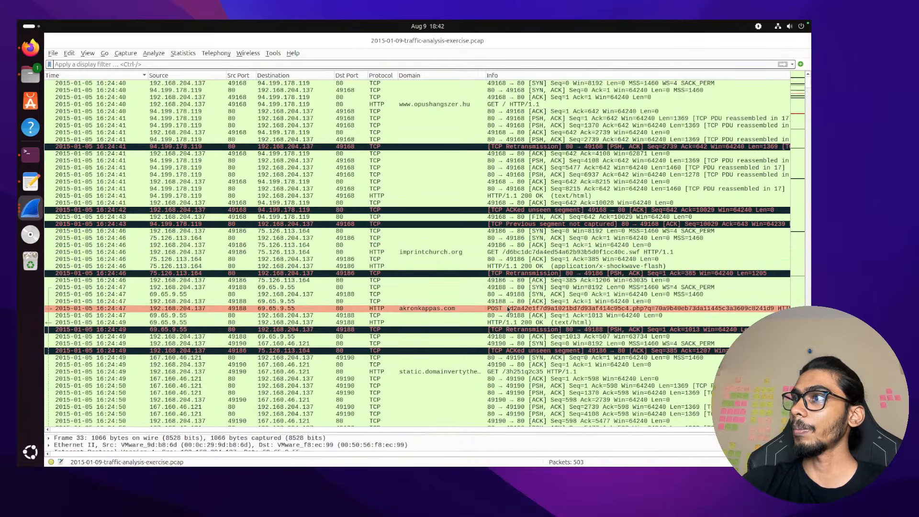
{"action": "scroll", "coordinate": [548, 309], "scroll_direction": "right", "scroll_amount": 2}
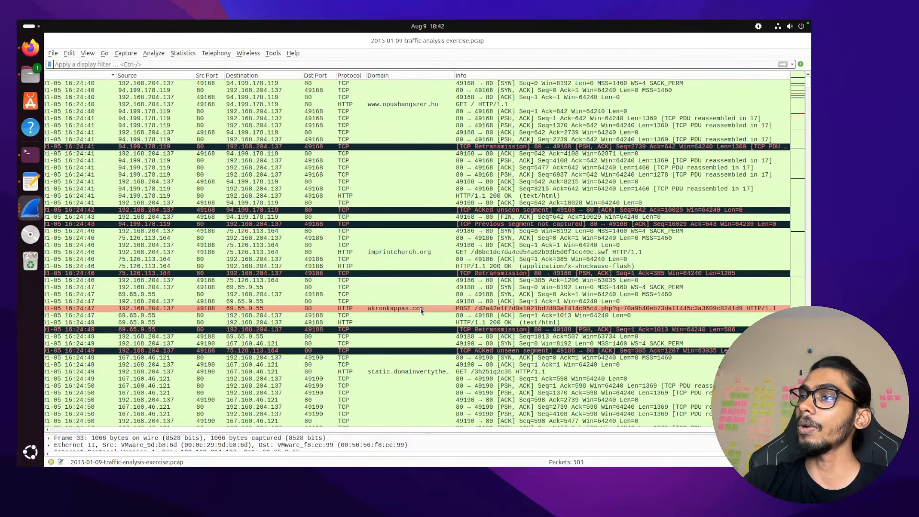
{"action": "left_click", "coordinate": [425, 373]}
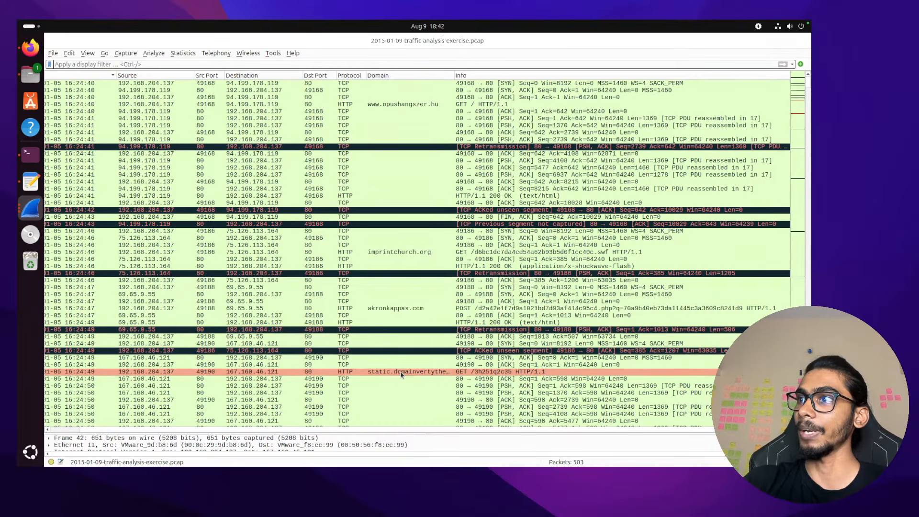
{"action": "left_click", "coordinate": [493, 310]}
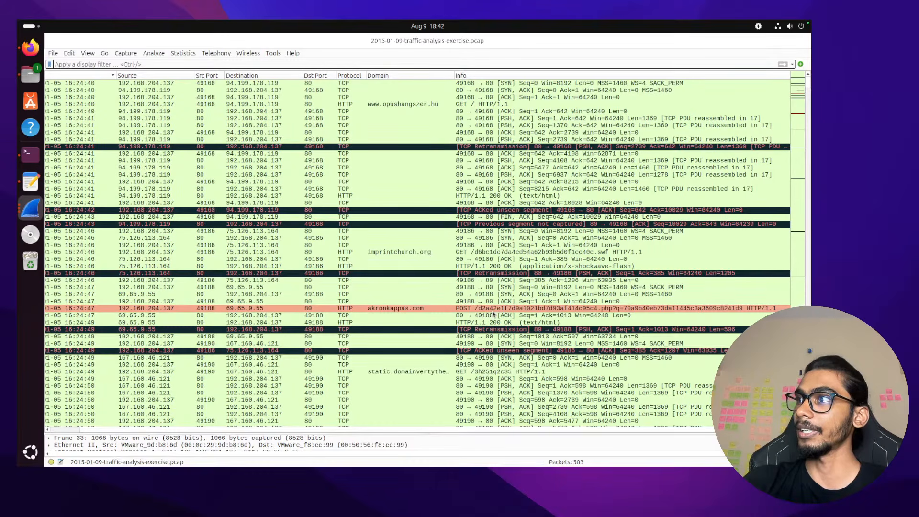
{"action": "left_click", "coordinate": [441, 373]}
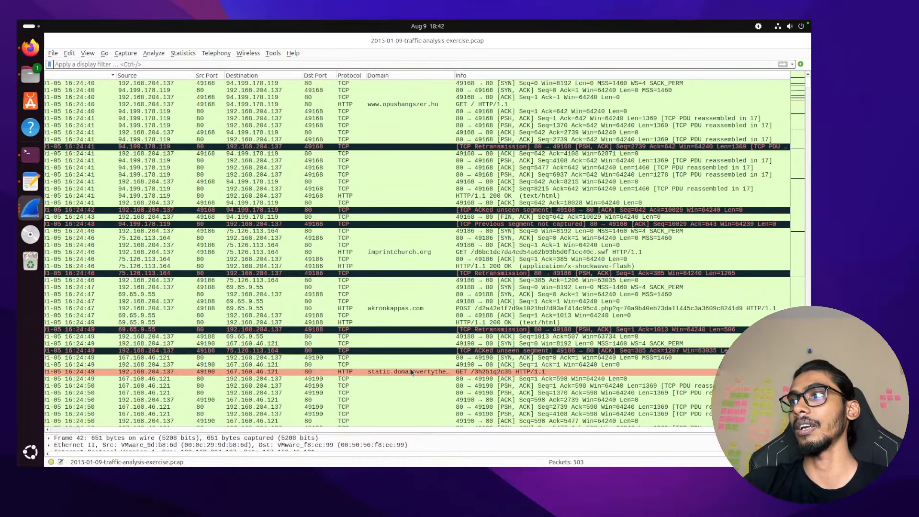
{"action": "key", "text": "ctrl+Right"}
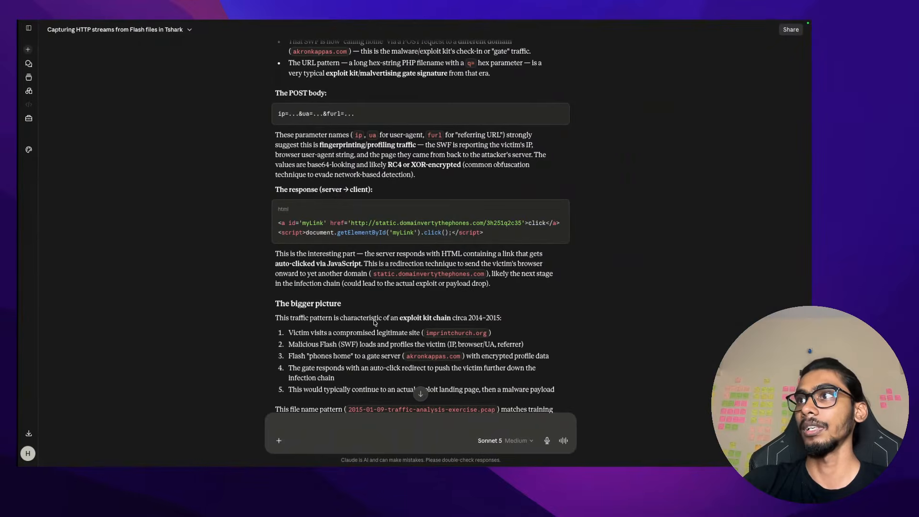
Read Claude's Referer explanation and first bullet, highlighting lines along the way
{"action": "scroll", "coordinate": [375, 323], "scroll_direction": "up", "scroll_amount": 10}
{"action": "scroll", "coordinate": [375, 328], "scroll_direction": "down", "scroll_amount": 1}
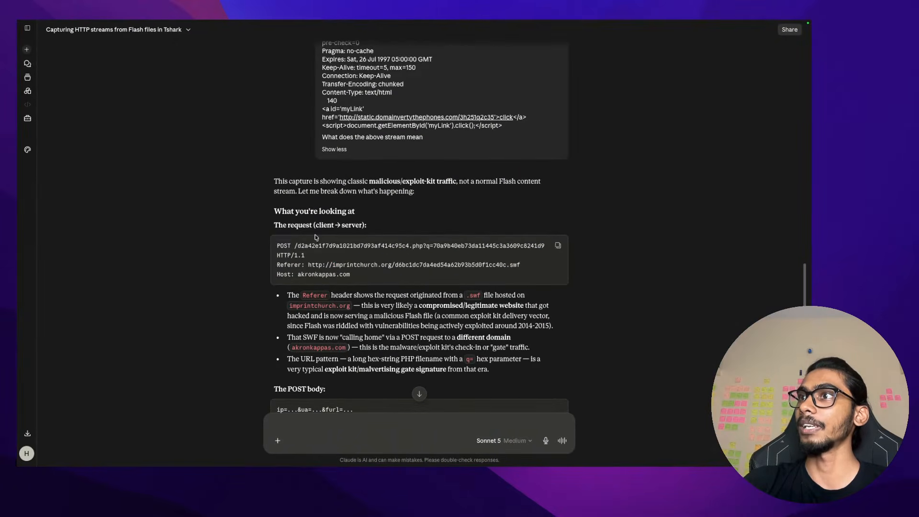
{"action": "scroll", "coordinate": [304, 269], "scroll_direction": "down", "scroll_amount": 2}
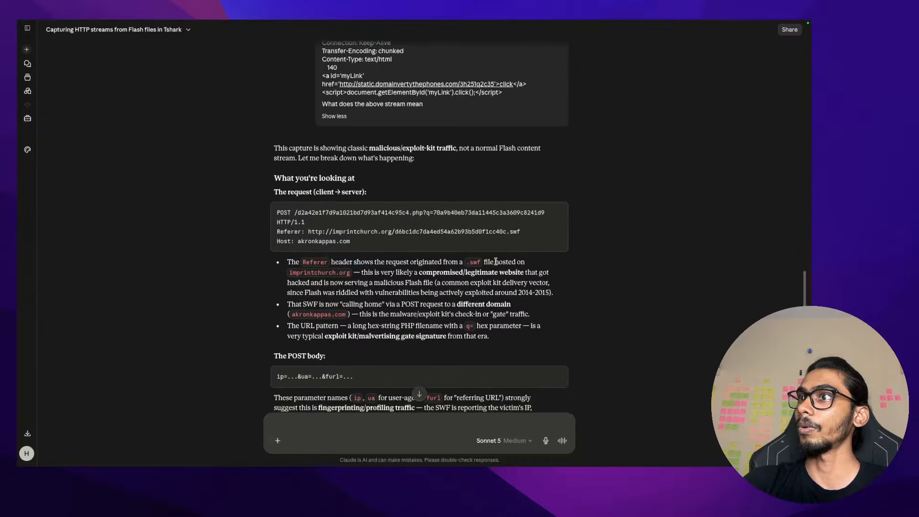
{"action": "left_click_drag", "start_coordinate": [496, 261], "coordinate": [343, 262]}
{"action": "left_click", "coordinate": [353, 277]}
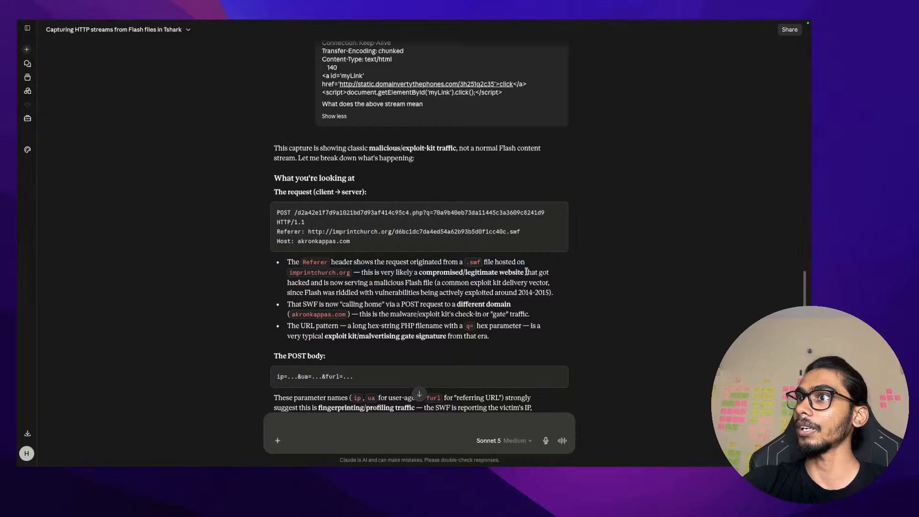
{"action": "left_click_drag", "start_coordinate": [527, 271], "coordinate": [406, 285]}
{"action": "left_click", "coordinate": [413, 286]}
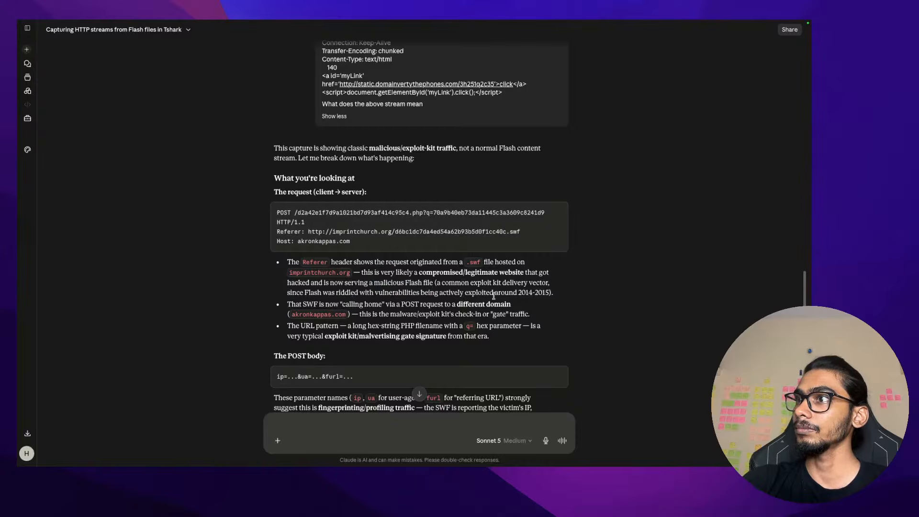
Highlight the second bullet about calling home with a POST to akronkappas.com
{"action": "left_click_drag", "start_coordinate": [287, 305], "coordinate": [516, 303]}
{"action": "left_click", "coordinate": [365, 302]}
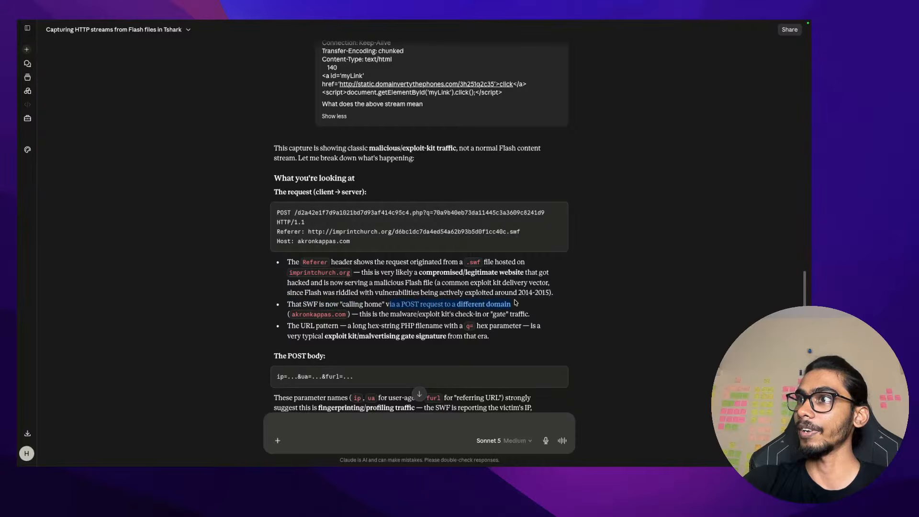
{"action": "left_click", "coordinate": [515, 303]}
{"action": "left_click_drag", "start_coordinate": [288, 304], "coordinate": [527, 305]}
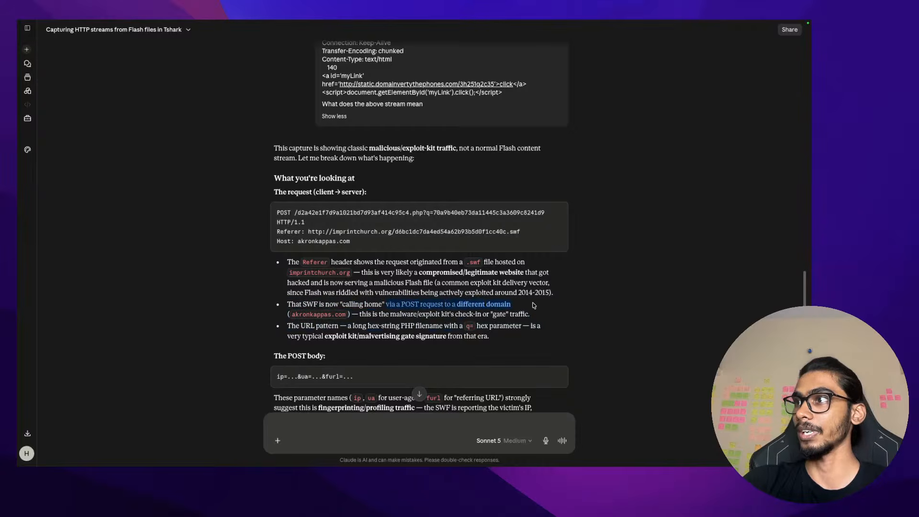
{"action": "left_click", "coordinate": [533, 305]}
{"action": "left_click_drag", "start_coordinate": [347, 312], "coordinate": [291, 318]}
{"action": "key", "text": "super+Tab"}
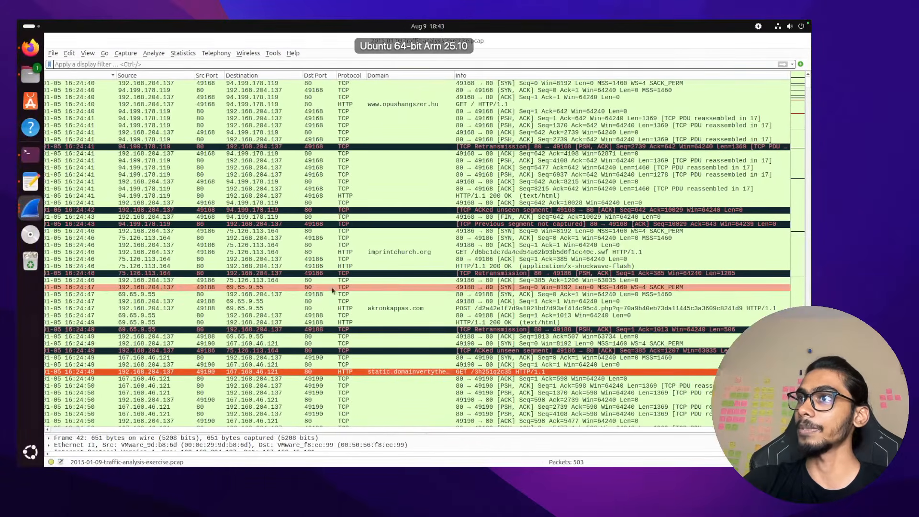
Compare the imprintchurch.org, akronkappas.com POST and redirect GET rows, then bring the terminal forward
{"action": "left_click", "coordinate": [417, 254]}
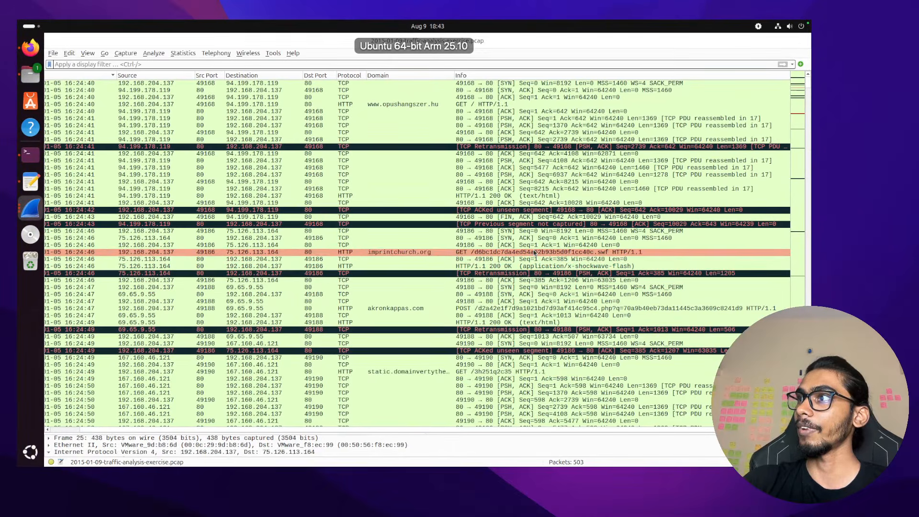
{"action": "left_click", "coordinate": [439, 309]}
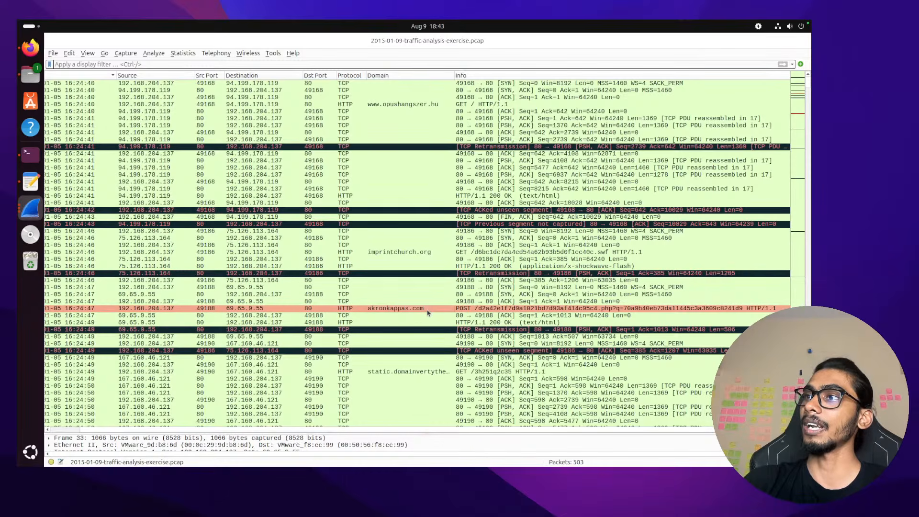
{"action": "left_click", "coordinate": [428, 373]}
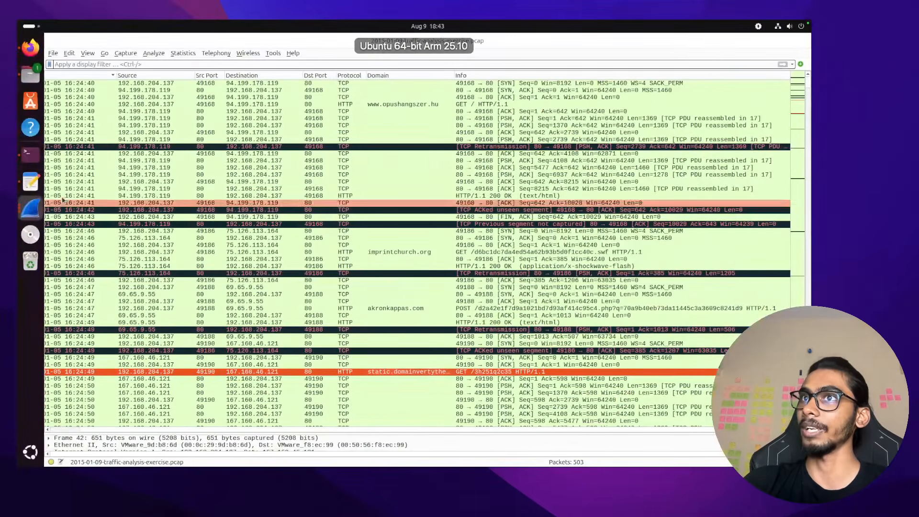
{"action": "left_click", "coordinate": [30, 153]}
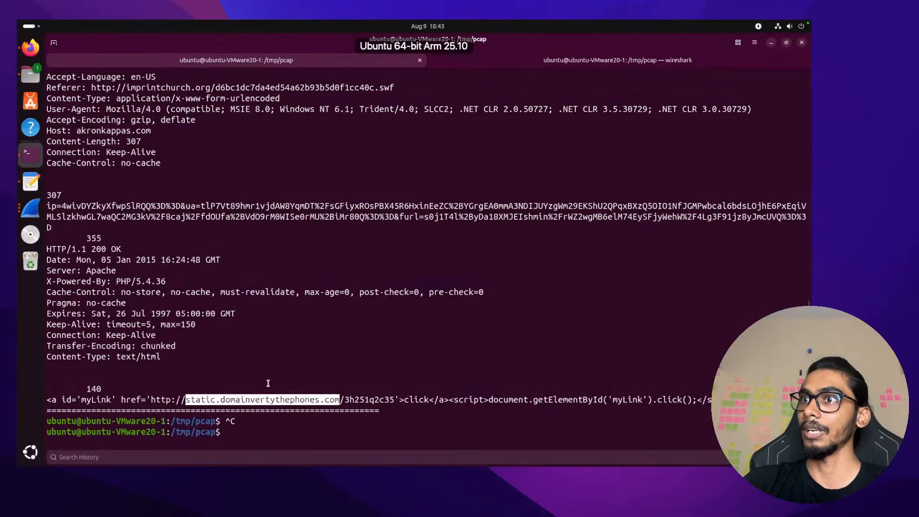
Highlight the akronkappas.com Host value in the stream output, then move to Notes
{"action": "mouse_move", "coordinate": [50, 401]}
{"action": "left_mouse_down"}
{"action": "mouse_move", "coordinate": [78, 401]}
{"action": "mouse_move", "coordinate": [47, 399]}
{"action": "left_mouse_up"}
{"action": "left_click", "coordinate": [48, 400]}
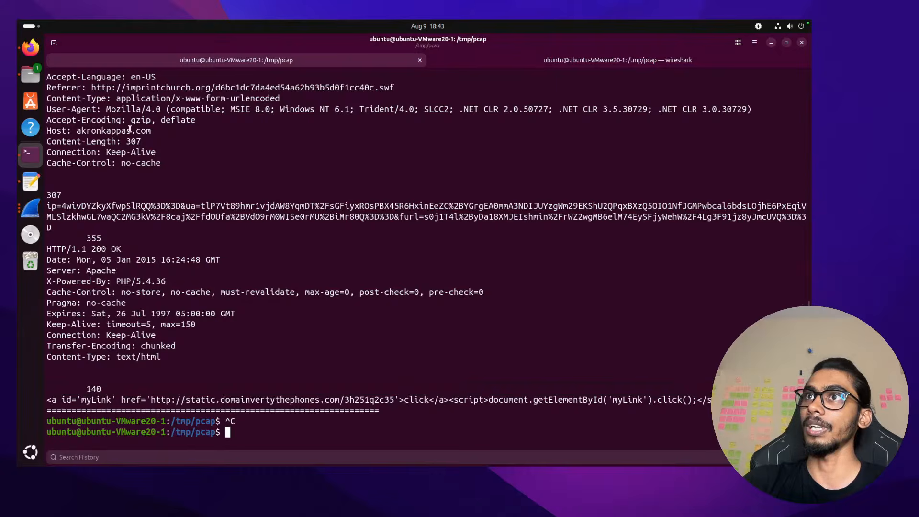
{"action": "left_click_drag", "start_coordinate": [152, 131], "coordinate": [76, 131]}
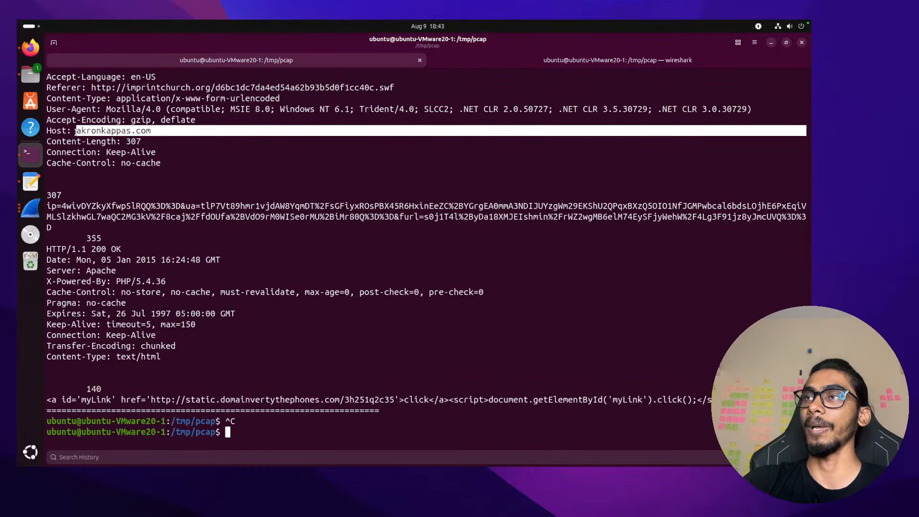
{"action": "key", "text": "ctrl+Right"}
{"action": "key", "text": "ctrl+Left"}
{"action": "key", "text": "ctrl+Left"}
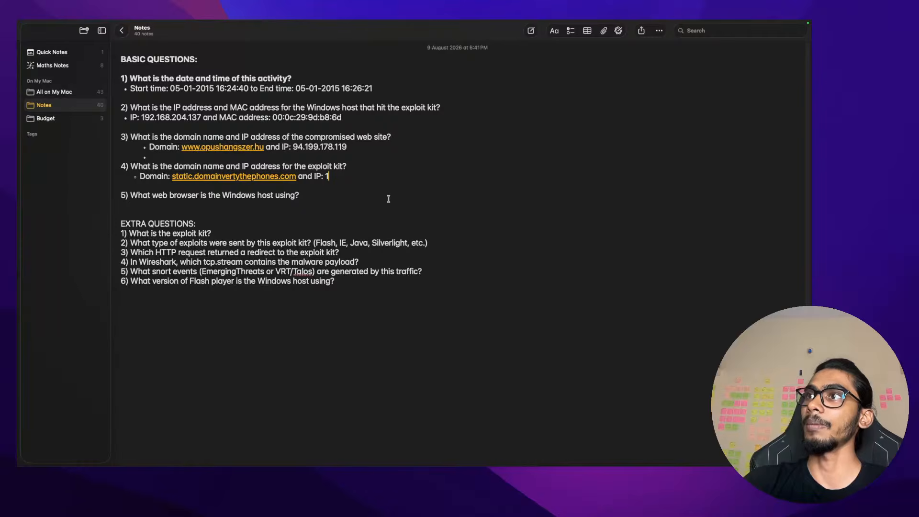
Add the digit 7 to question 4's exploit-kit IP in Apple Notes, so it reads 167
{"action": "key", "text": "ctrl+Right"}
{"action": "key", "text": "ctrl+Left"}
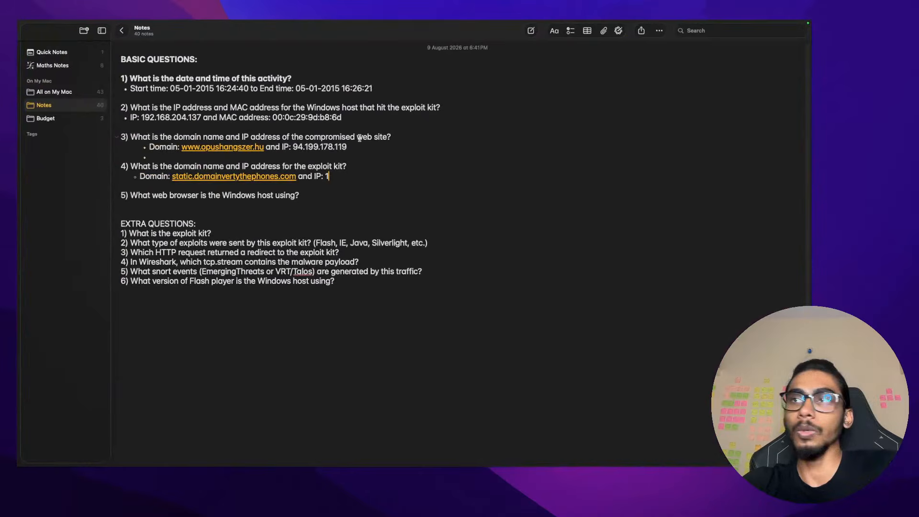
{"action": "type", "text": "7."}
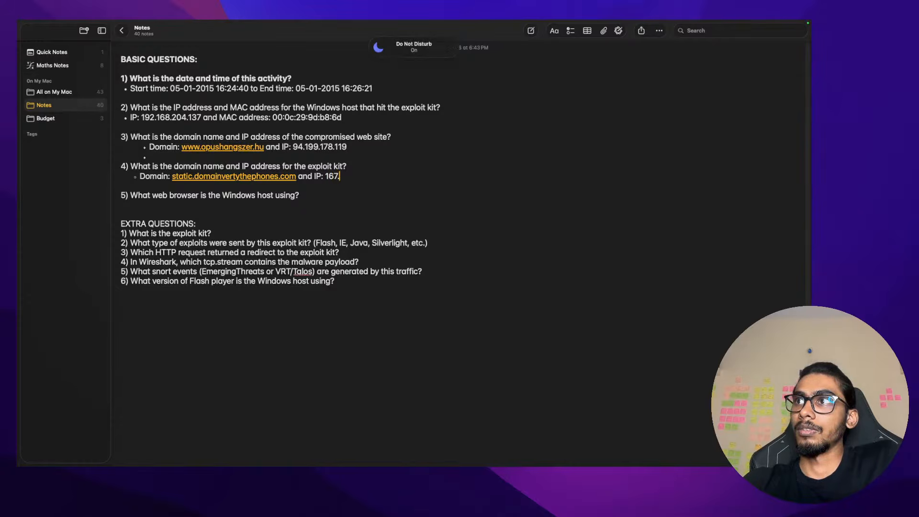
In the Ubuntu terminal, recall the previous tshark follow command and delete its old stream number
{"action": "key", "text": "ctrl+Right"}
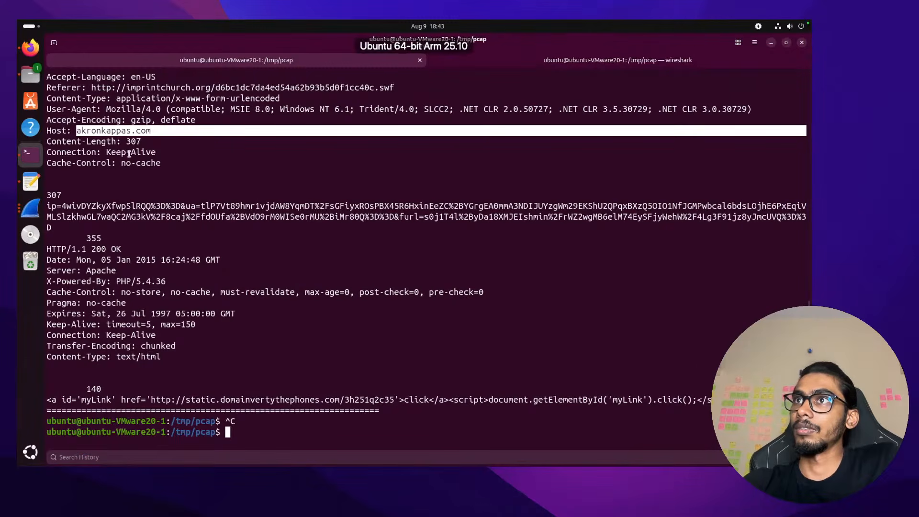
{"action": "scroll", "coordinate": [129, 153], "scroll_direction": "up", "scroll_amount": 3}
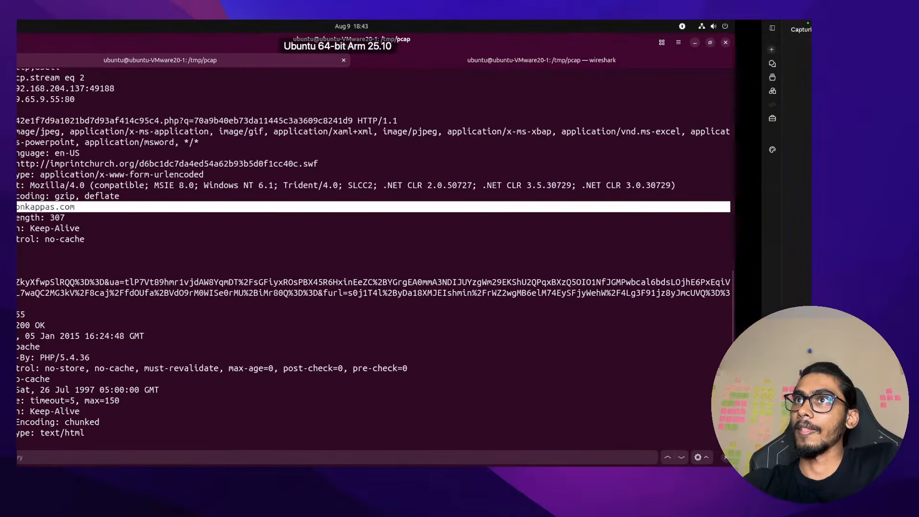
{"action": "scroll", "coordinate": [162, 276], "scroll_direction": "up", "scroll_amount": 2}
{"action": "scroll", "coordinate": [162, 276], "scroll_direction": "down", "scroll_amount": 5}
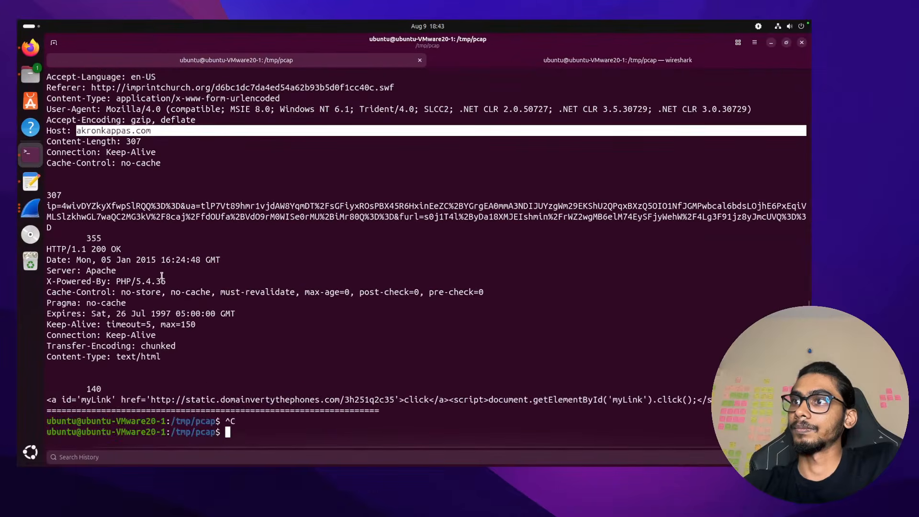
{"action": "key", "text": "Up"}
{"action": "key", "text": "BackSpace"}
Run the tshark follow,http,ascii command for HTTP stream 3 in the VM terminal
{"action": "type", "text": "2"}
{"action": "key", "text": "ctrl+Up"}
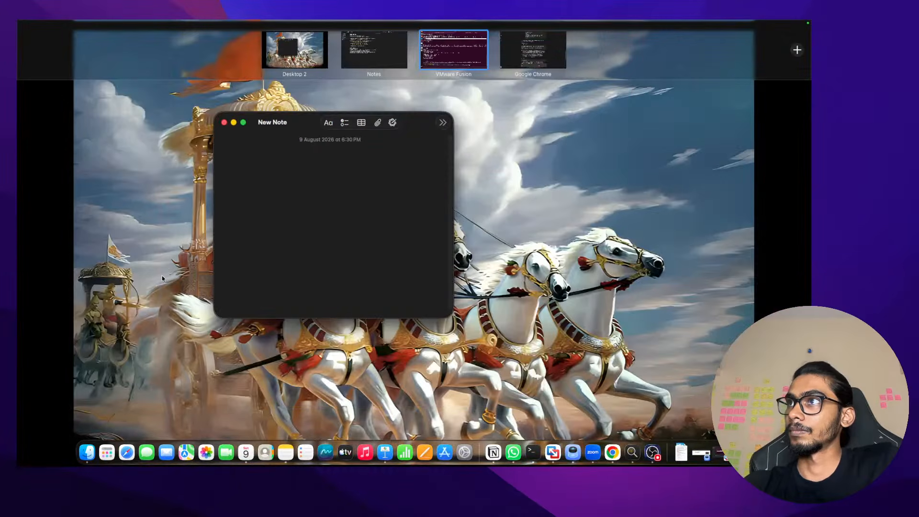
{"action": "left_click", "coordinate": [453, 54]}
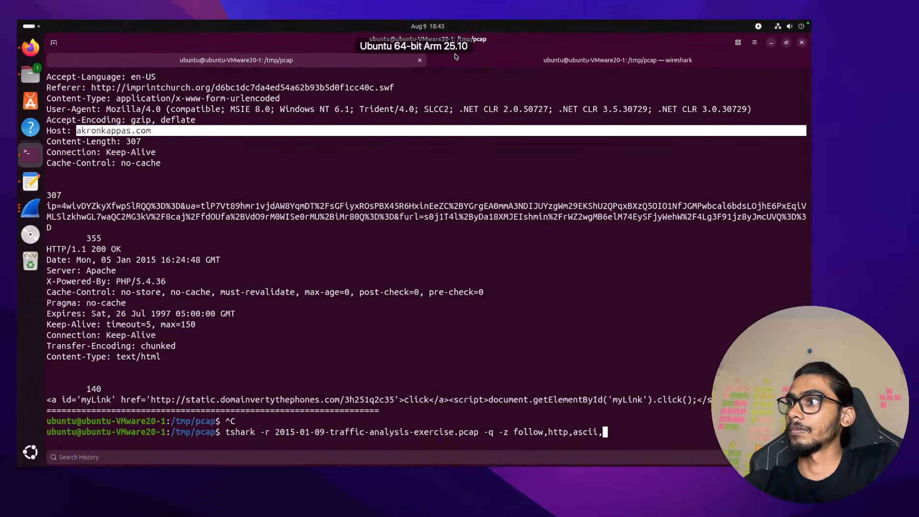
{"action": "type", "text": "3"}
{"action": "key", "text": "Return"}
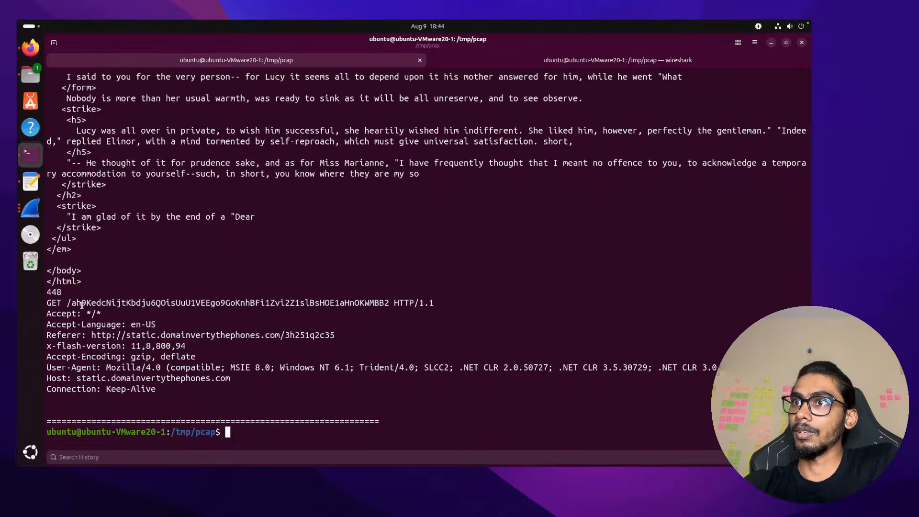
Scroll back through the stream 3 output, then rerun the follow command for stream 2
{"action": "scroll", "coordinate": [82, 305], "scroll_direction": "up", "scroll_amount": 10}
{"action": "scroll", "coordinate": [82, 306], "scroll_direction": "up", "scroll_amount": 20}
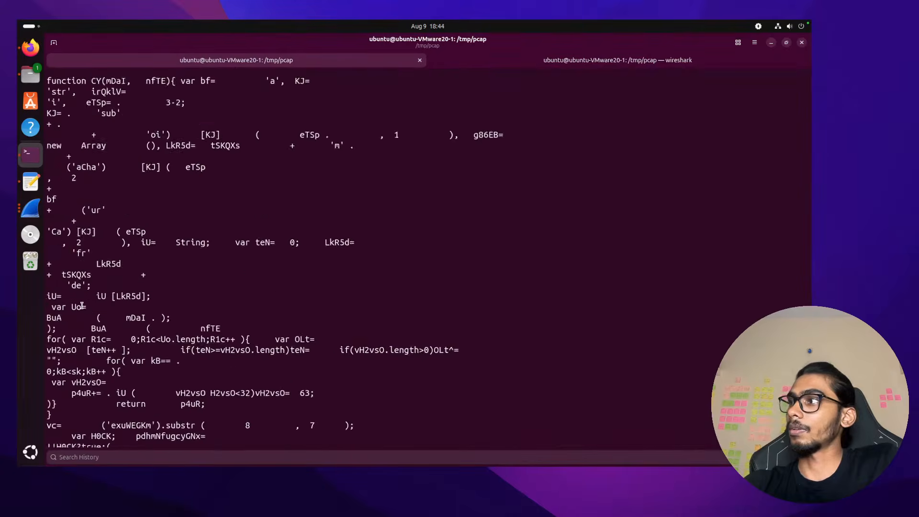
{"action": "scroll", "coordinate": [386, 317], "scroll_direction": "up", "scroll_amount": 20}
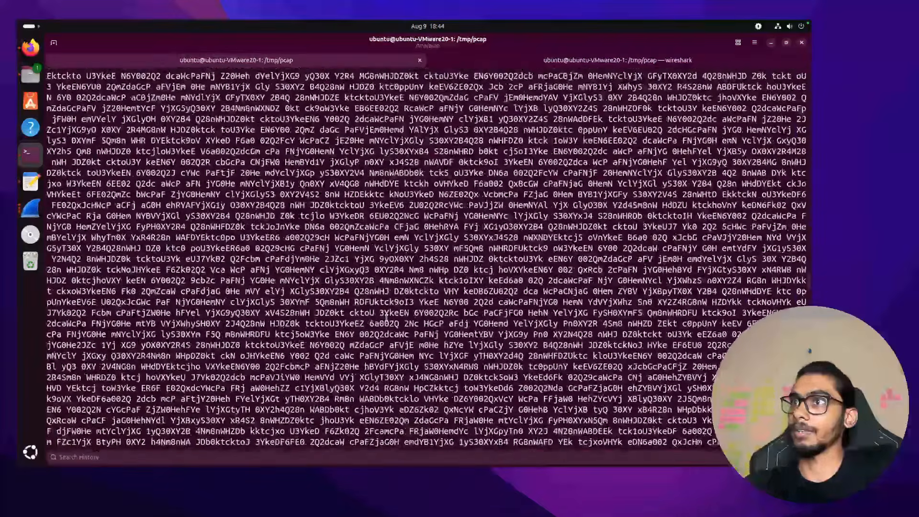
{"action": "key", "text": "BackSpace"}
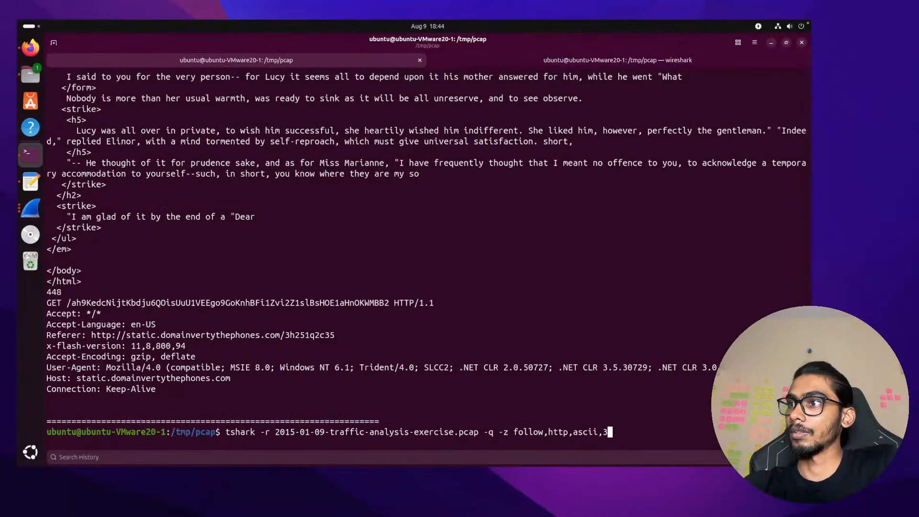
{"action": "type", "text": "2"}
{"action": "key", "text": "Return"}
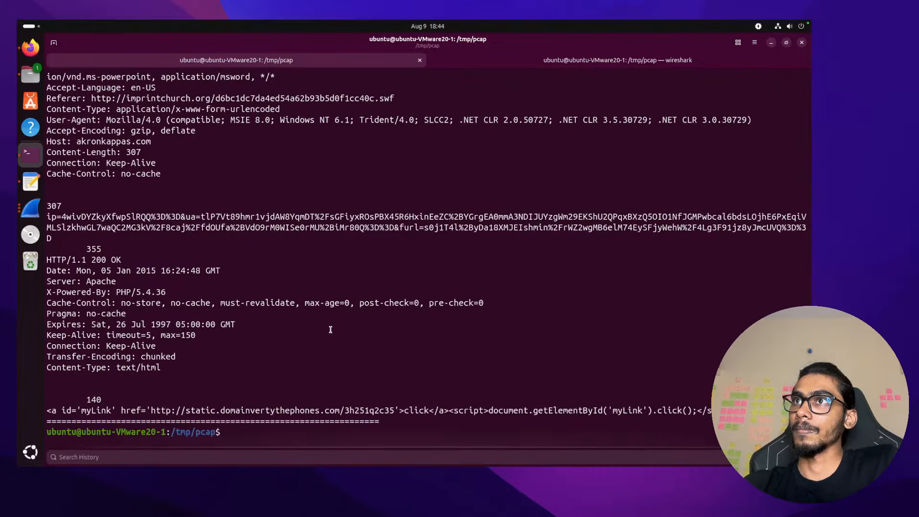
{"action": "key", "text": "ctrl+Right"}
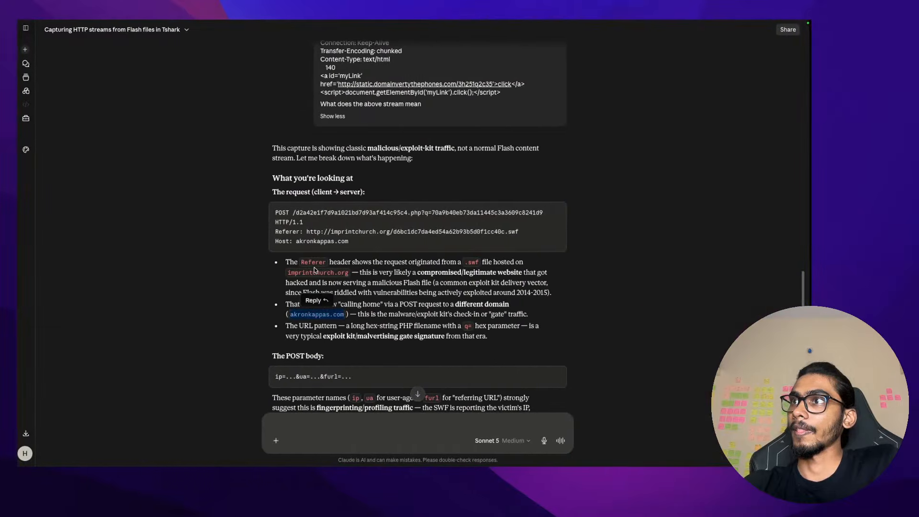
In Wireshark, check the POST to akronkappas.com, then select the GET request to 167.160.46.121
{"action": "key", "text": "ctrl+Left"}
{"action": "key", "text": "ctrl+Left"}
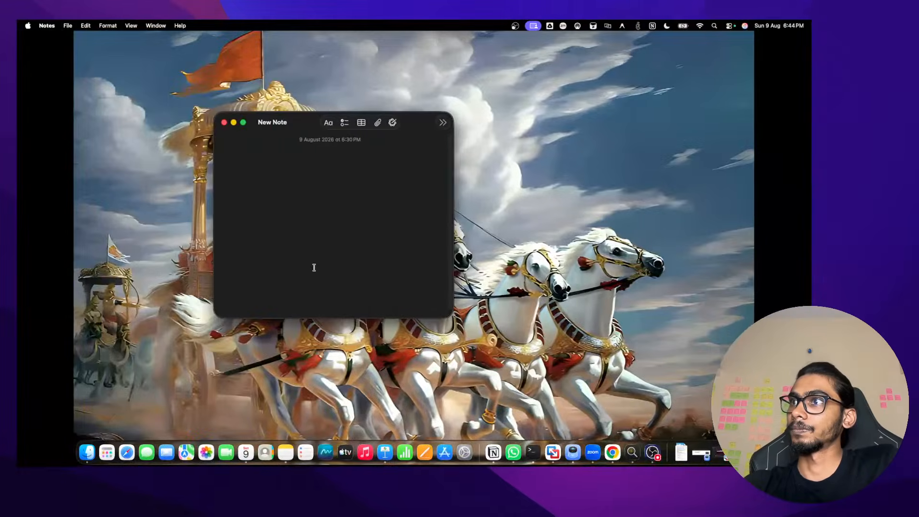
{"action": "key", "text": "ctrl+Right"}
{"action": "left_click", "coordinate": [30, 208]}
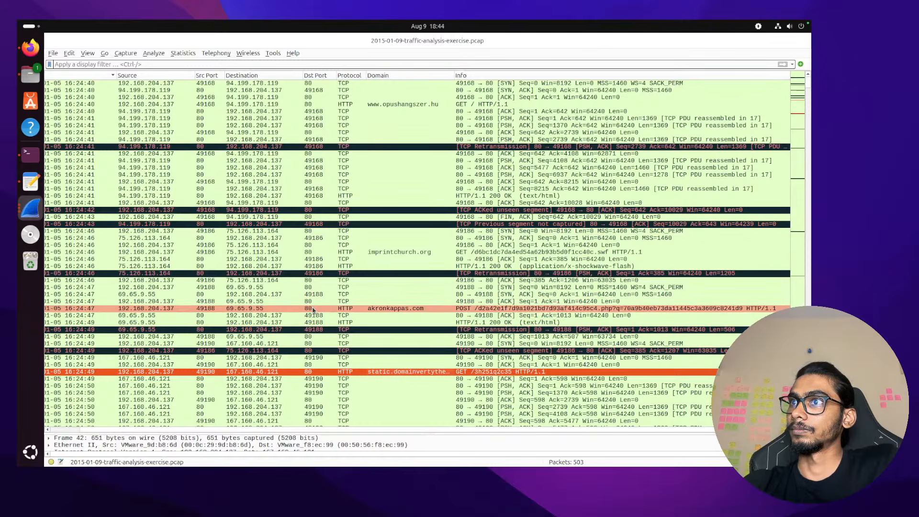
{"action": "left_click", "coordinate": [313, 310]}
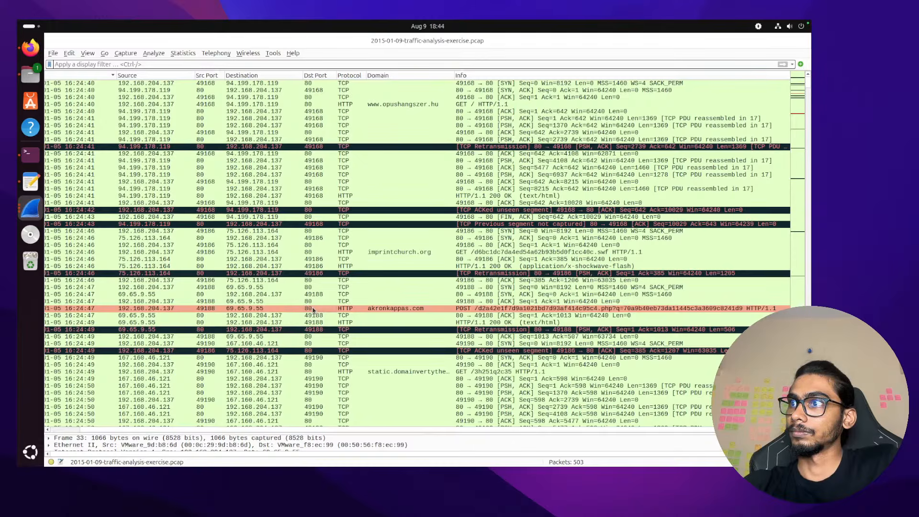
{"action": "left_click", "coordinate": [292, 371]}
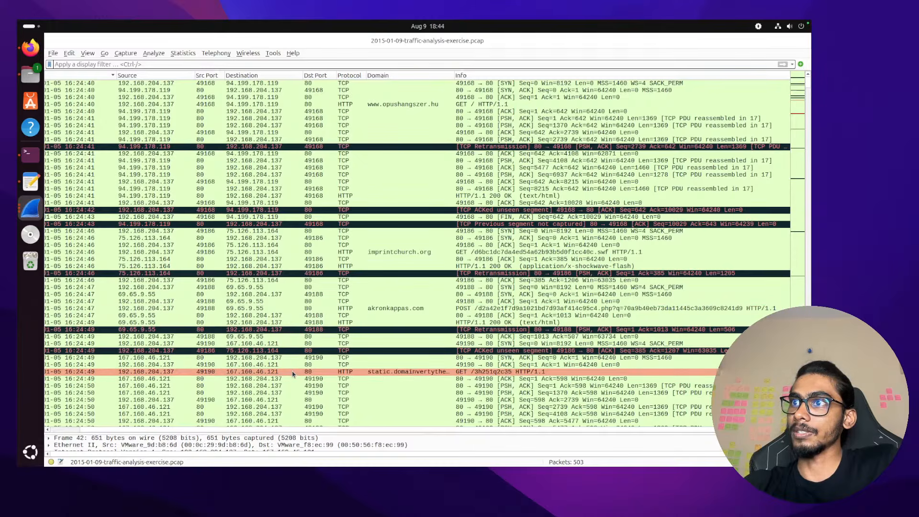
{"action": "key", "text": "ctrl+Left"}
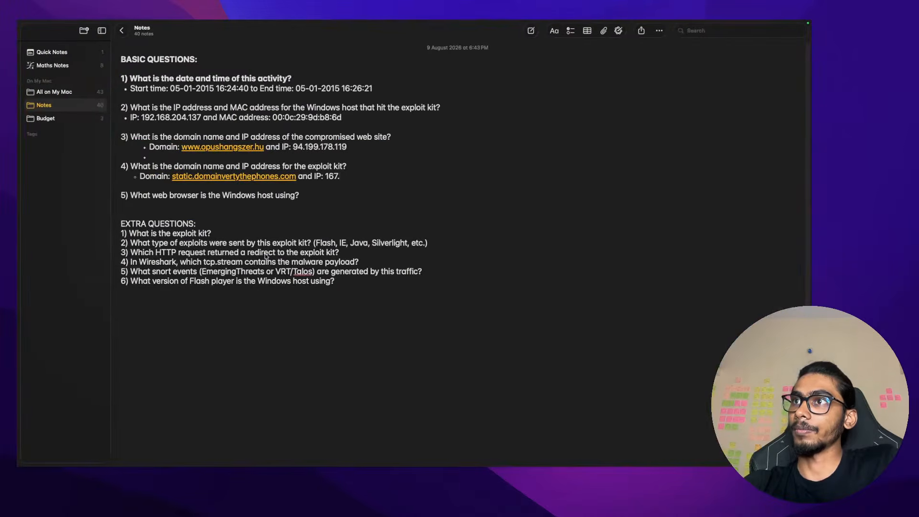
Complete question 4's exploit-kit IP as 167.160.46.121
{"action": "type", "text": "160."}
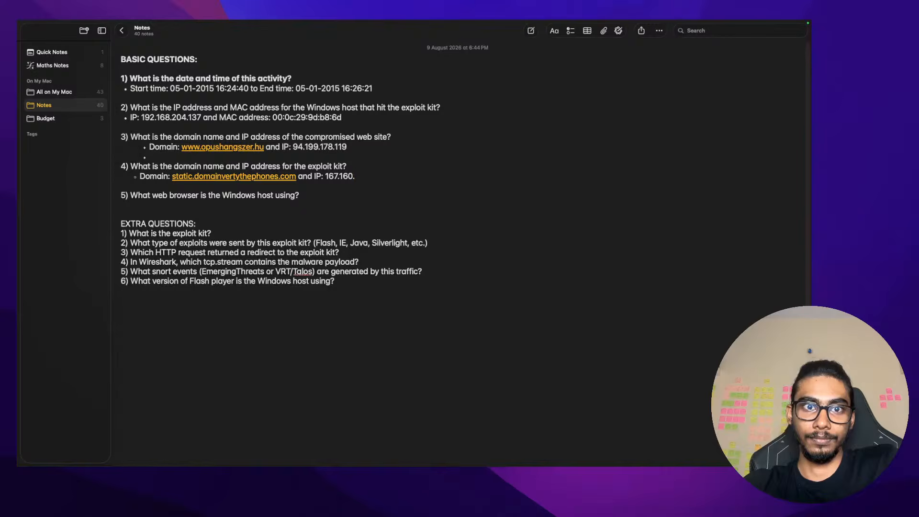
{"action": "key", "text": "ctrl+Right"}
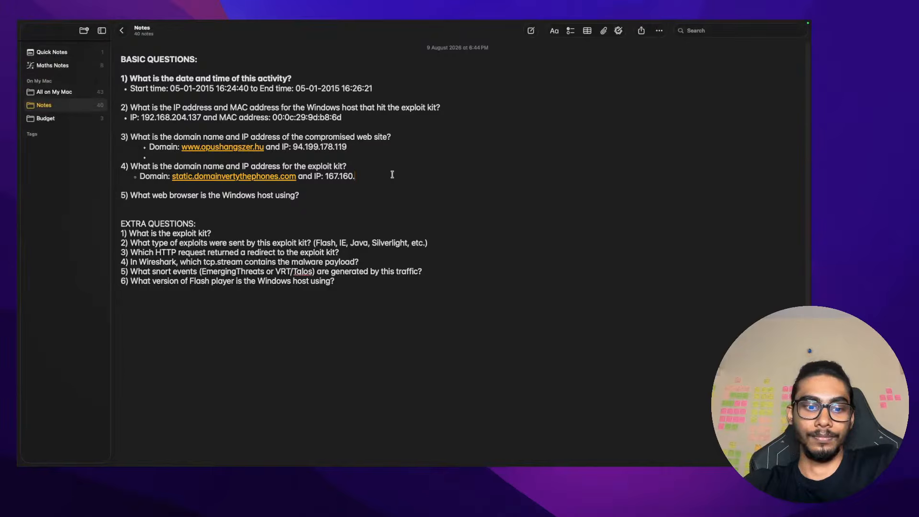
{"action": "type", "text": "46.121"}
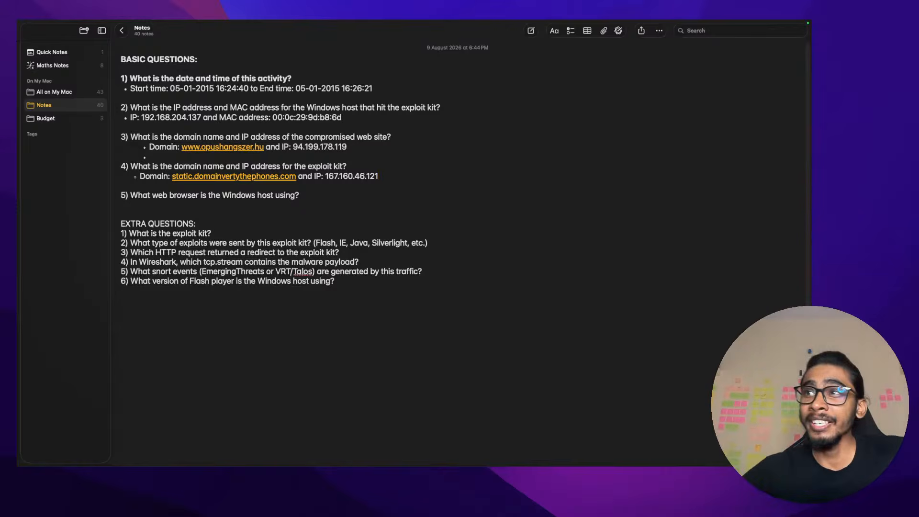
Add an empty indented bullet line beneath question 5 in the notes
{"action": "left_click", "coordinate": [329, 195]}
{"action": "key", "text": "Return"}
{"action": "key", "text": "Tab"}
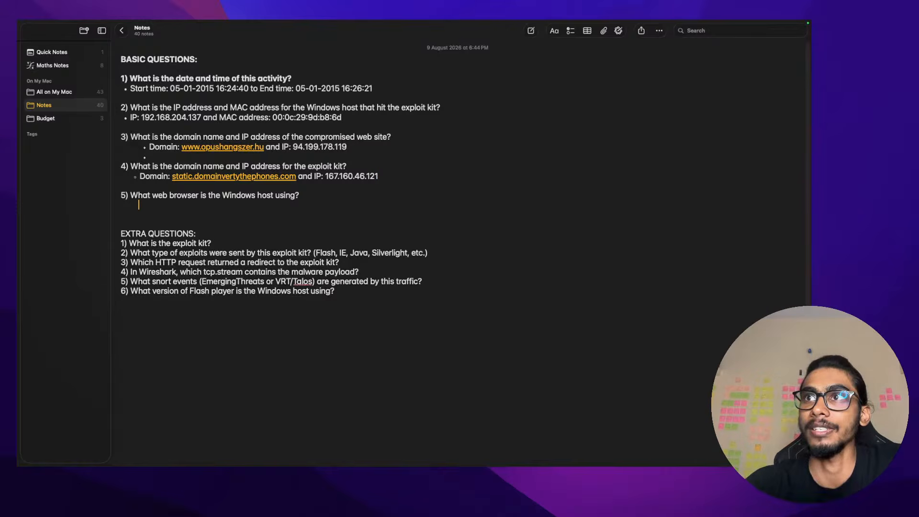
{"action": "key", "text": "BackSpace"}
{"action": "key", "text": "BackSpace"}
{"action": "type", "text": "*"}
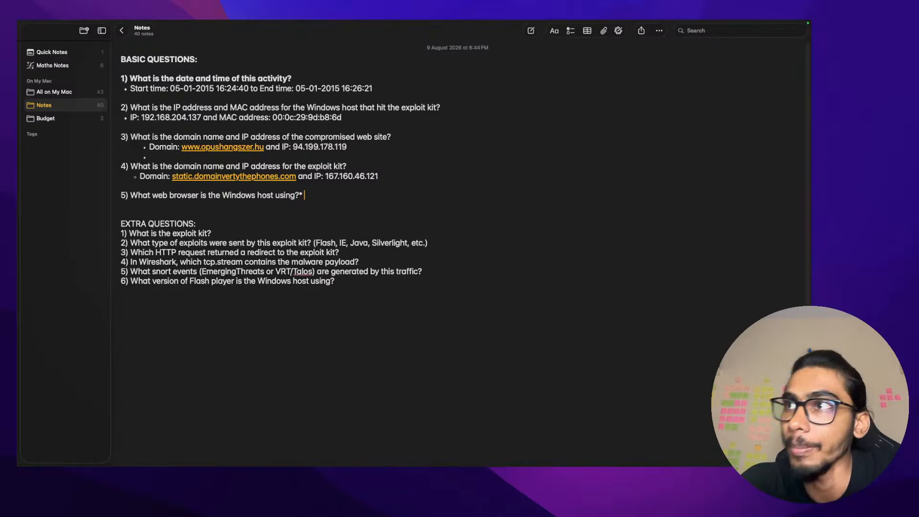
{"action": "key", "text": "Return"}
{"action": "key", "text": "Return"}
{"action": "key", "text": "BackSpace"}
{"action": "key", "text": "BackSpace"}
{"action": "key", "text": "BackSpace"}
{"action": "key", "text": "Return"}
{"action": "key", "text": "Tab"}
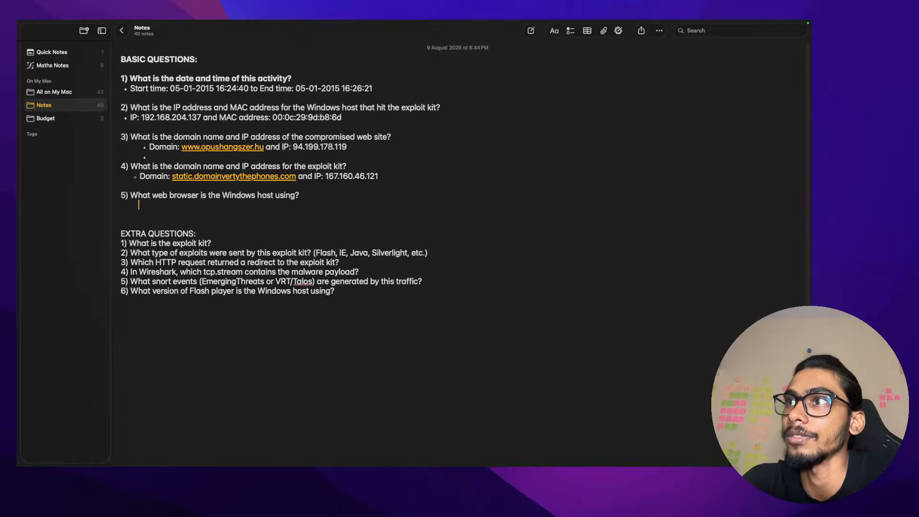
{"action": "key", "text": "BackSpace"}
{"action": "key", "text": "Return"}
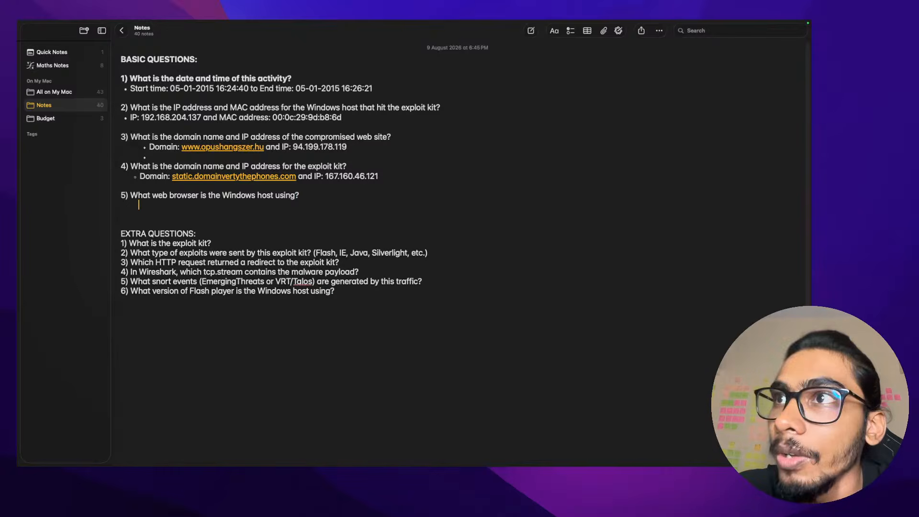
{"action": "key", "text": "Return"}
{"action": "key", "text": "BackSpace"}
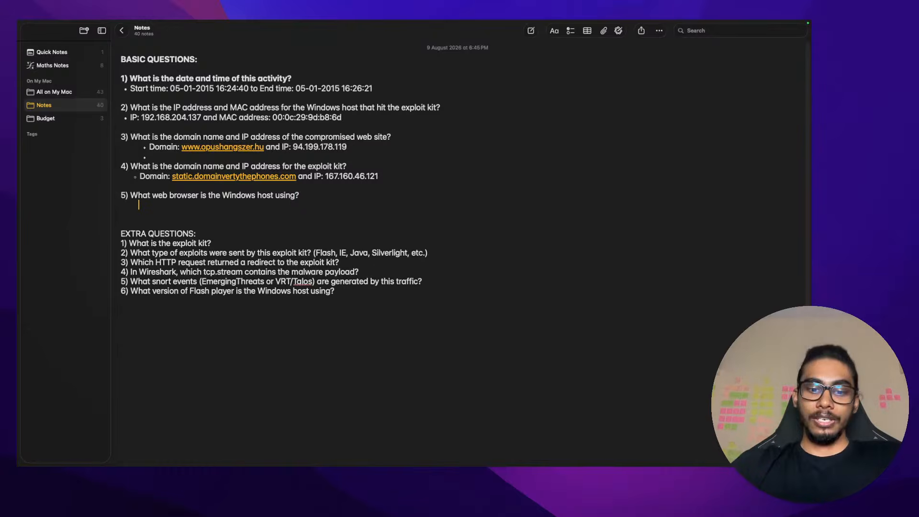
{"action": "type", "text": "*"}
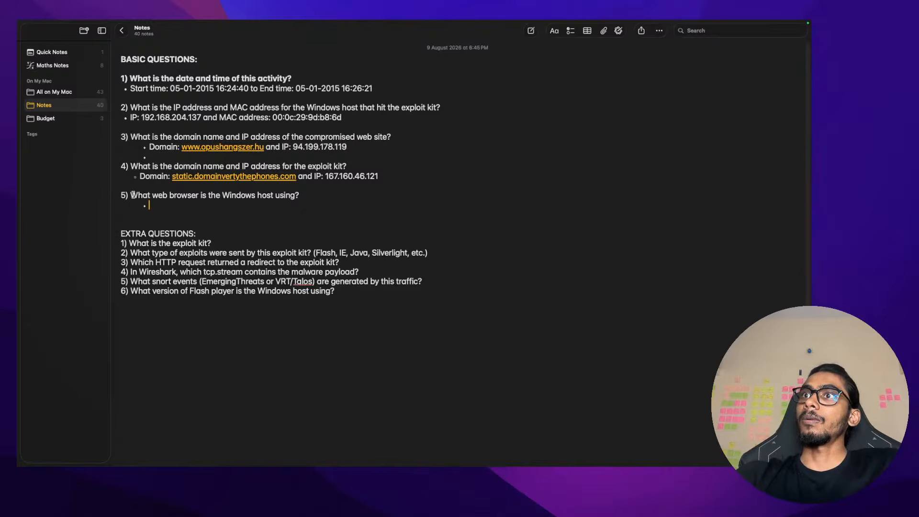
{"action": "left_click_drag", "start_coordinate": [133, 195], "coordinate": [289, 195]}
{"action": "left_click", "coordinate": [286, 195]}
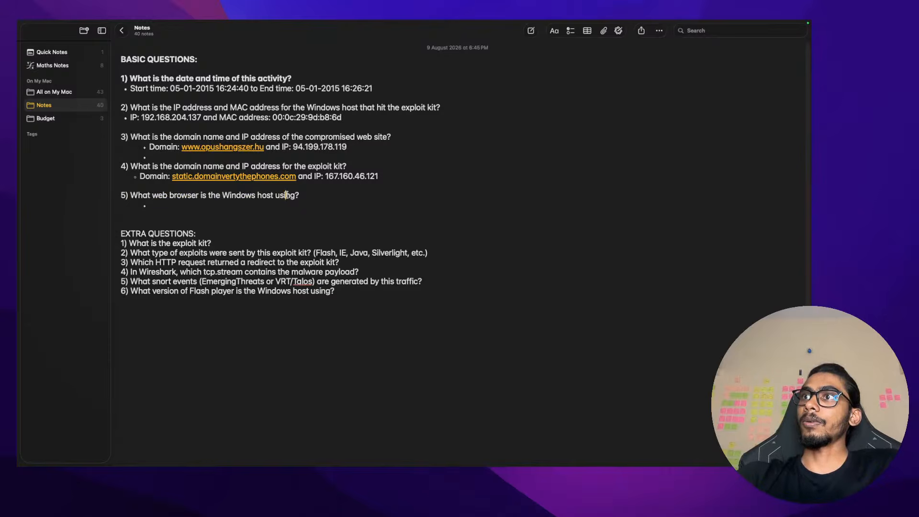
{"action": "key", "text": "ctrl+Right"}
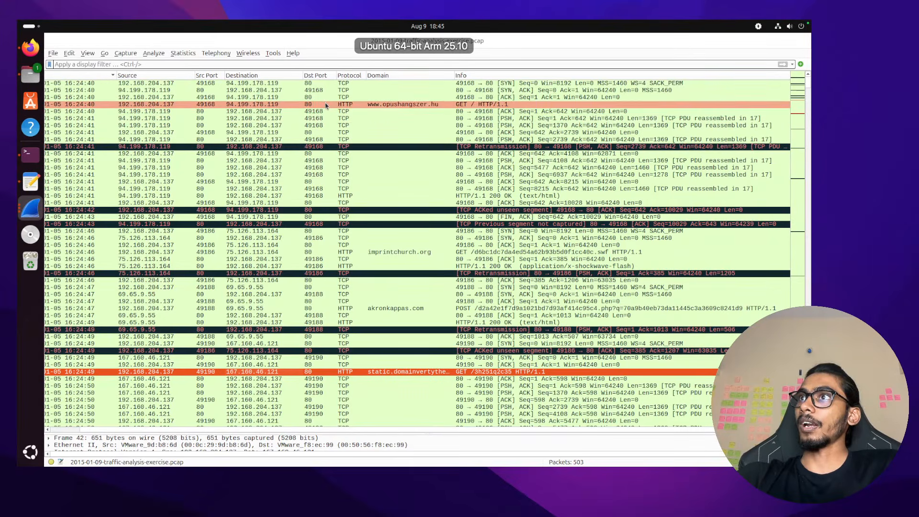
{"action": "left_click", "coordinate": [170, 104]}
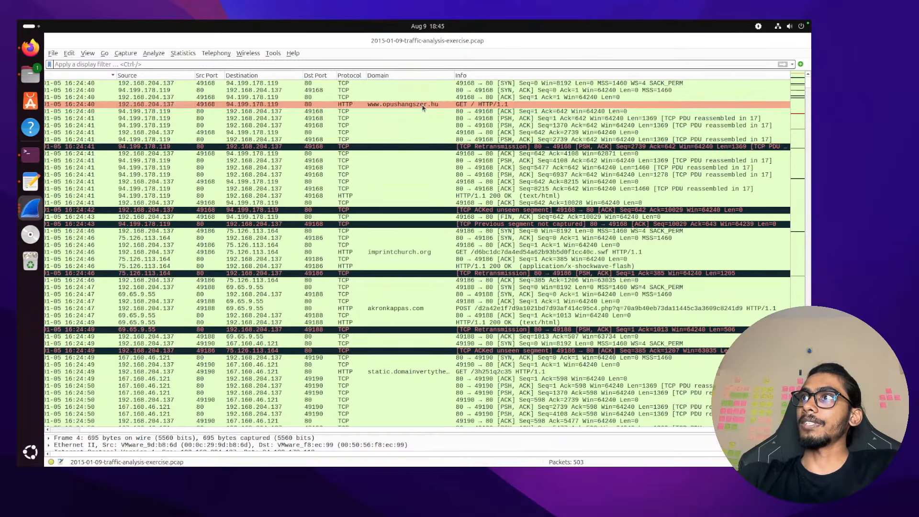
{"action": "right_click", "coordinate": [266, 109]}
{"action": "mouse_move", "coordinate": [326, 230]}
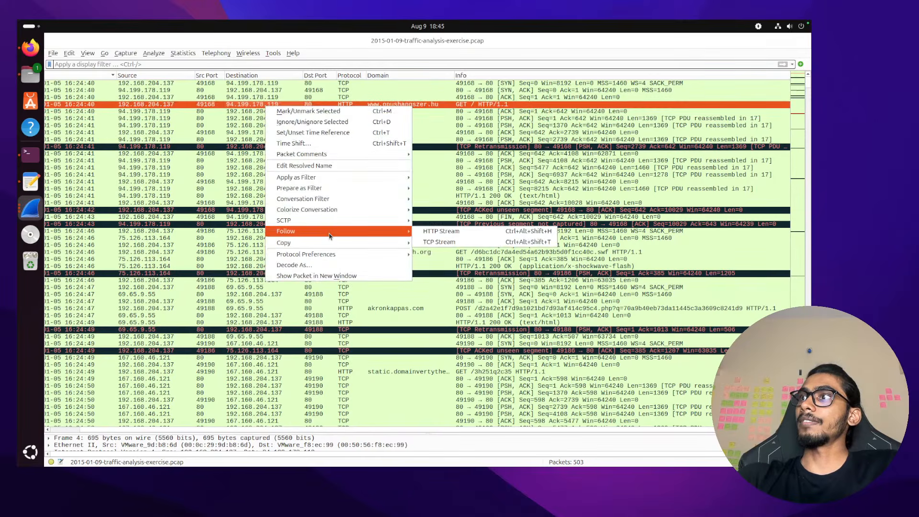
{"action": "left_click", "coordinate": [462, 232]}
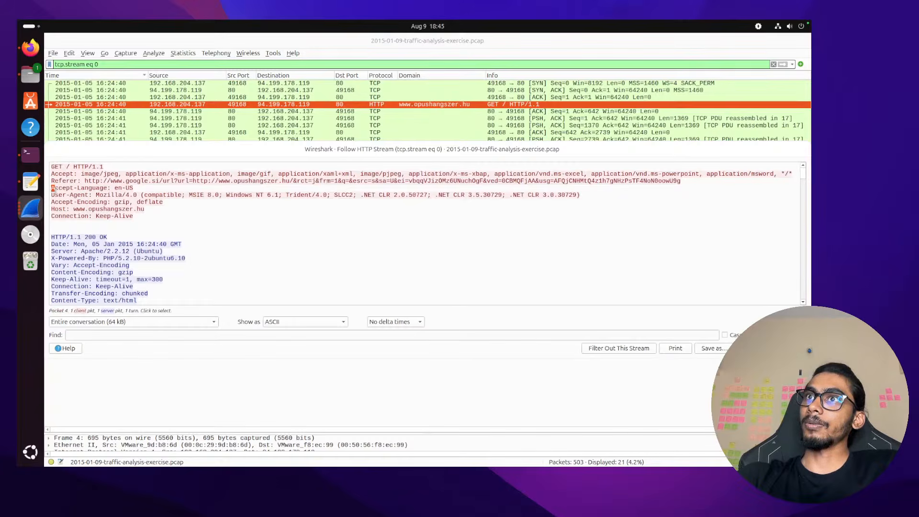
Copy the full User-Agent value (MSIE 8.0, Windows NT 6.1) from the stream
{"action": "left_click_drag", "start_coordinate": [95, 195], "coordinate": [301, 195]}
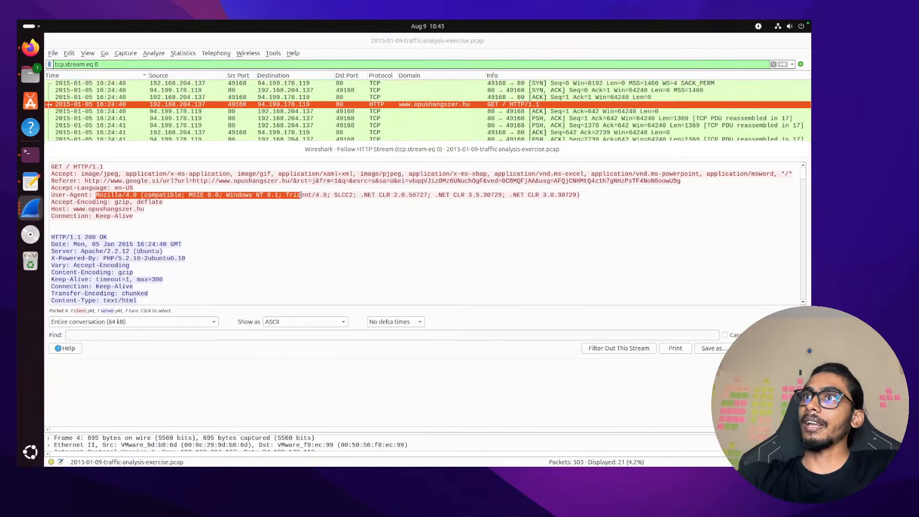
{"action": "left_click_drag", "start_coordinate": [577, 194], "coordinate": [579, 195]}
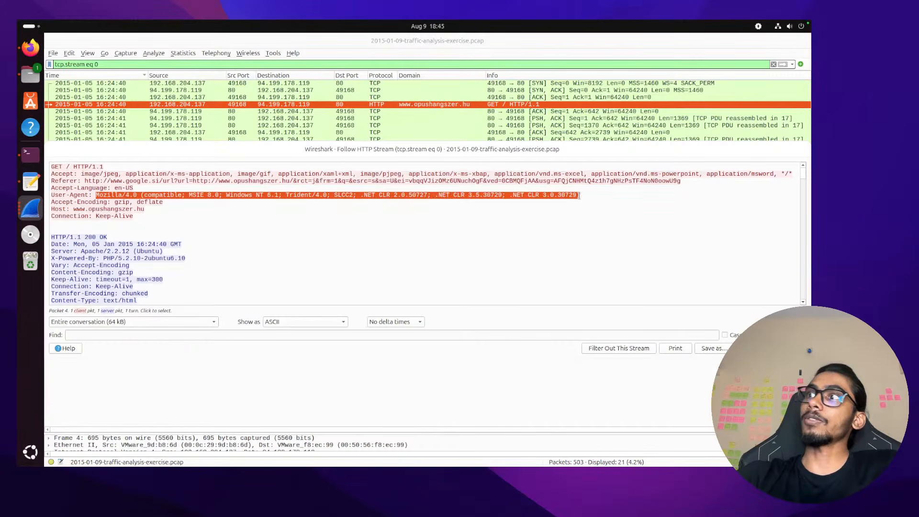
{"action": "right_click", "coordinate": [585, 195]}
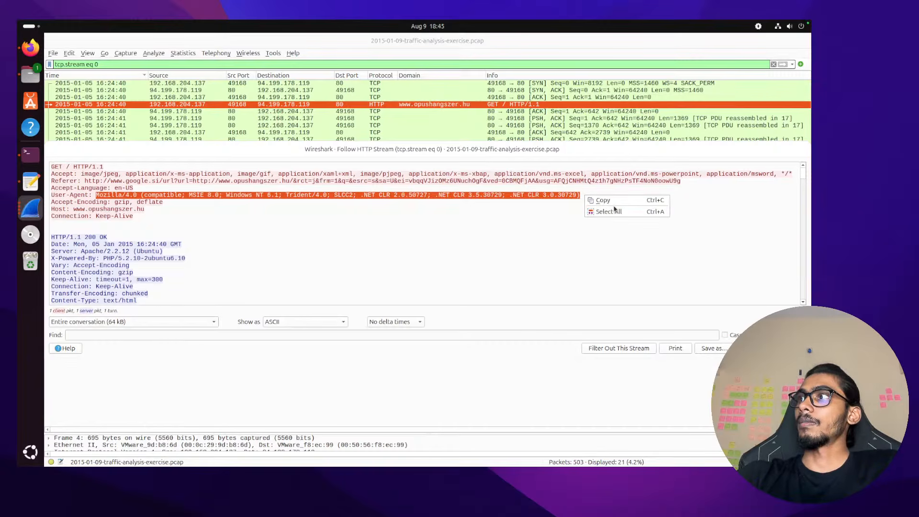
{"action": "left_click", "coordinate": [604, 199]}
{"action": "left_click", "coordinate": [478, 253]}
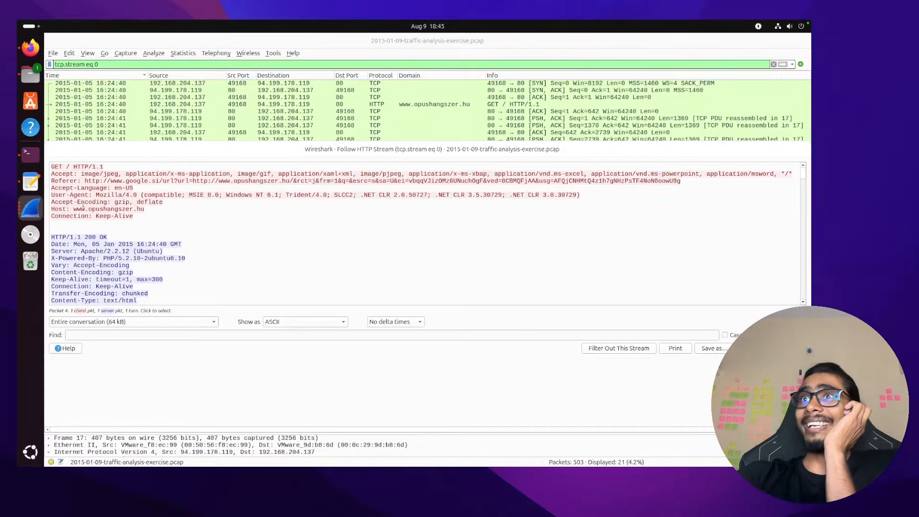
Reselect parts of the User-Agent header line, ending with the word 'Mozilla' selected
{"action": "double_click", "coordinate": [79, 195]}
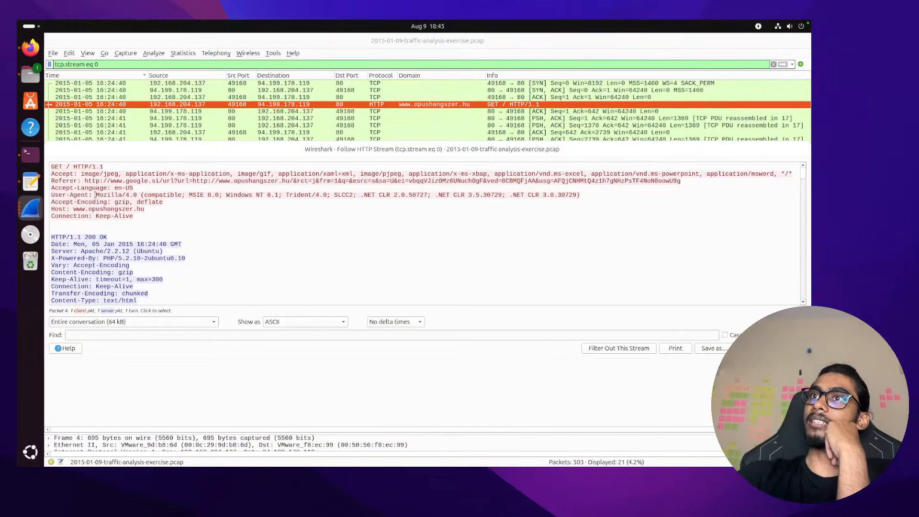
{"action": "left_click_drag", "start_coordinate": [590, 195], "coordinate": [557, 196]}
{"action": "left_click_drag", "start_coordinate": [492, 192], "coordinate": [188, 195]}
{"action": "left_click", "coordinate": [129, 196]}
{"action": "left_click", "coordinate": [230, 192]}
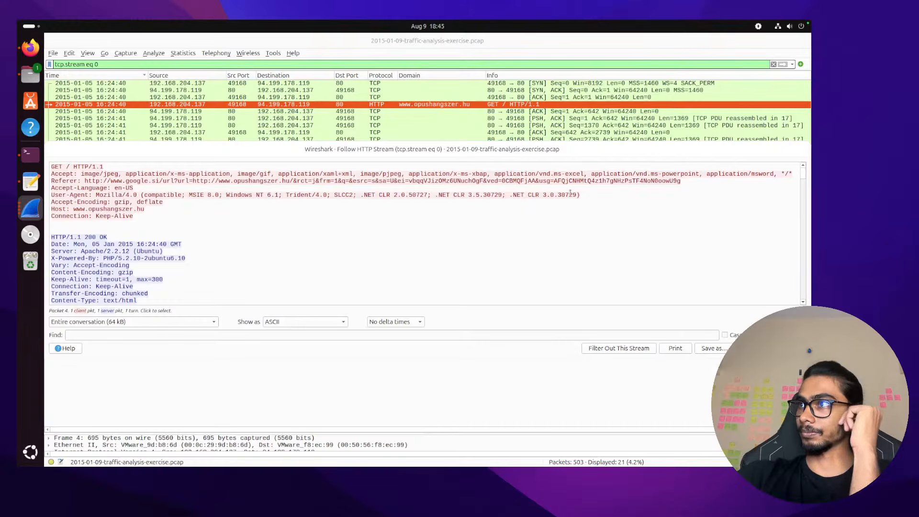
{"action": "left_click_drag", "start_coordinate": [579, 195], "coordinate": [58, 174]}
{"action": "left_click", "coordinate": [130, 196]}
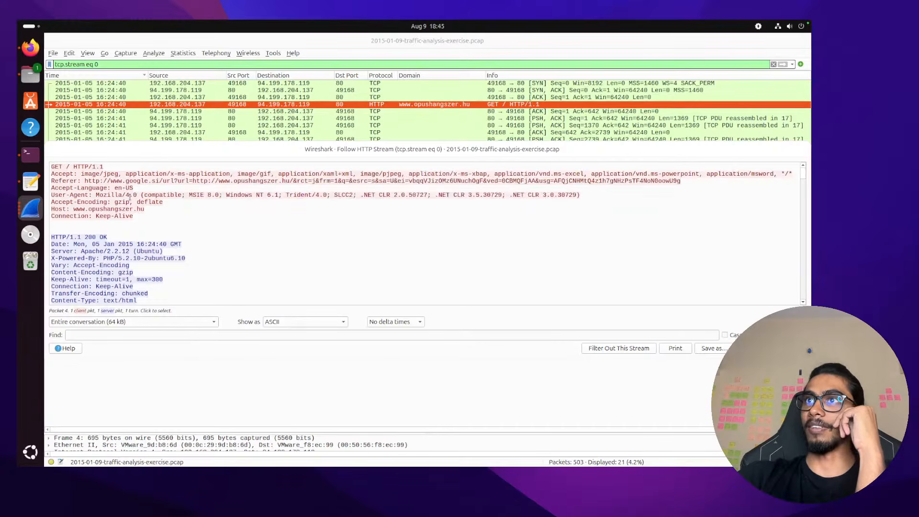
{"action": "double_click", "coordinate": [95, 195]}
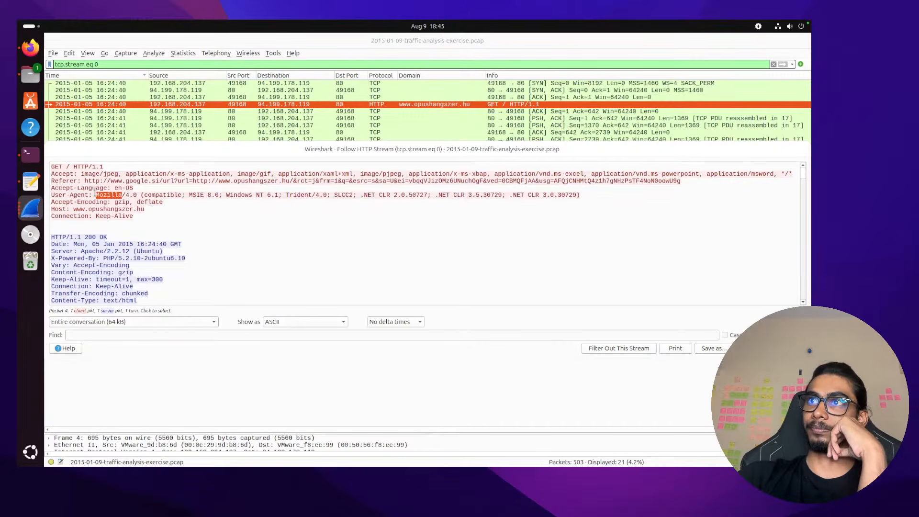
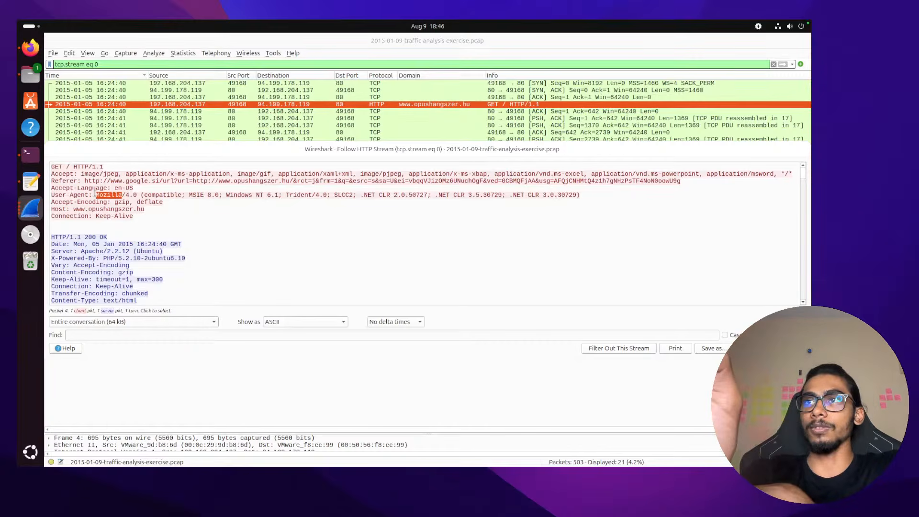
Check the question notes and open a fresh browser tab alongside the Wireshark VM
{"action": "left_click", "coordinate": [52, 194]}
{"action": "double_click", "coordinate": [81, 194]}
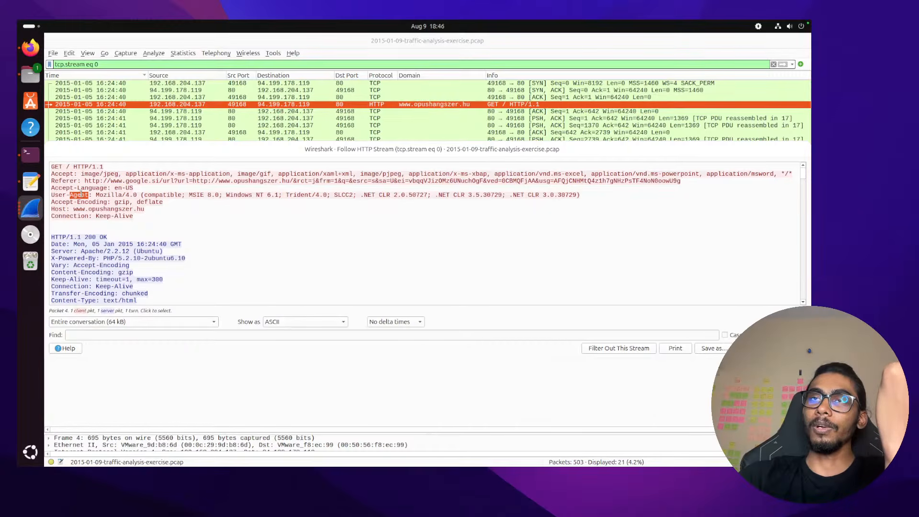
{"action": "key", "text": "ctrl+Left"}
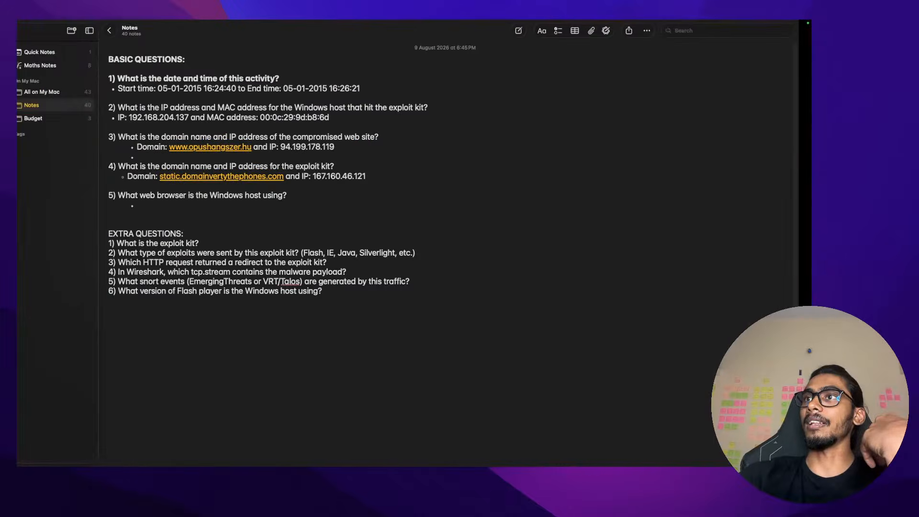
{"action": "key", "text": "ctrl+Right"}
{"action": "key", "text": "ctrl+Right"}
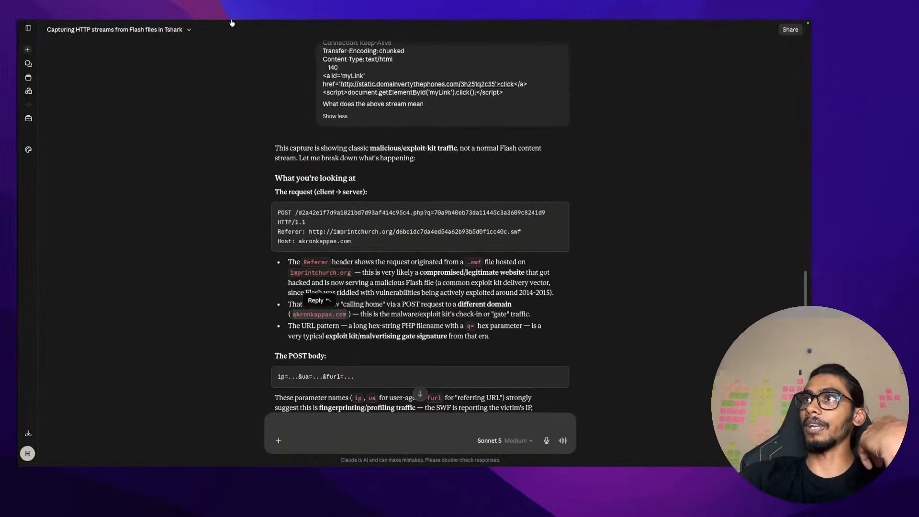
{"action": "mouse_move", "coordinate": [232, 22]}
{"action": "left_click", "coordinate": [696, 47]}
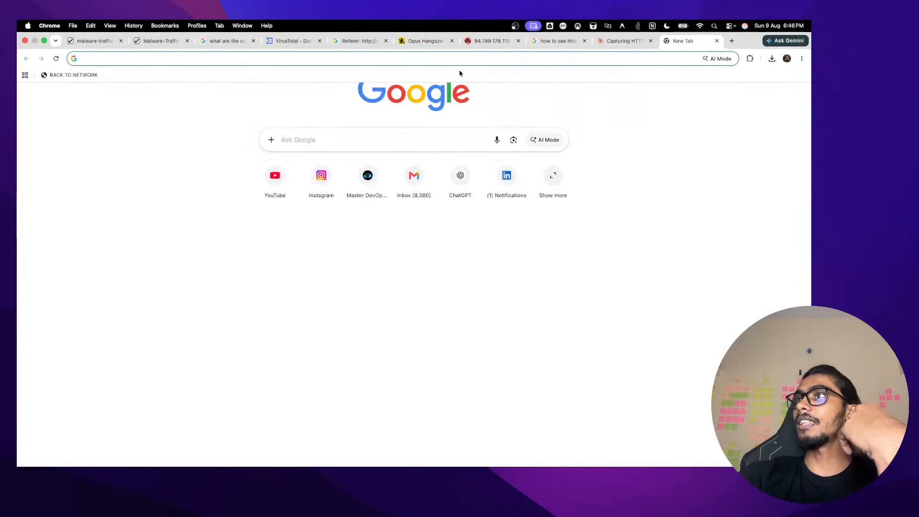
Select the entire User-Agent value (MSIE 8.0, Windows NT 6.1) in the followed HTTP stream
{"action": "key", "text": "ctrl+Left"}
{"action": "key", "text": "ctrl+Left"}
{"action": "key", "text": "ctrl+Right"}
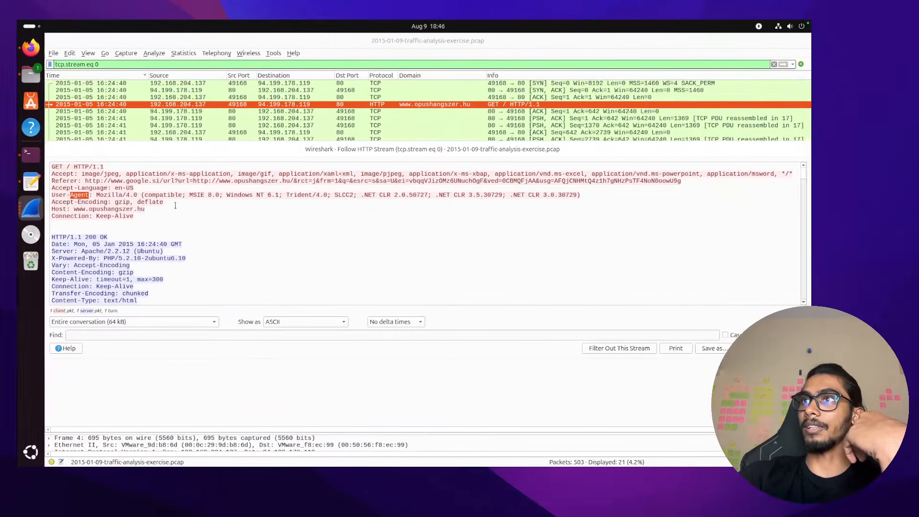
{"action": "left_click_drag", "start_coordinate": [96, 195], "coordinate": [584, 195]}
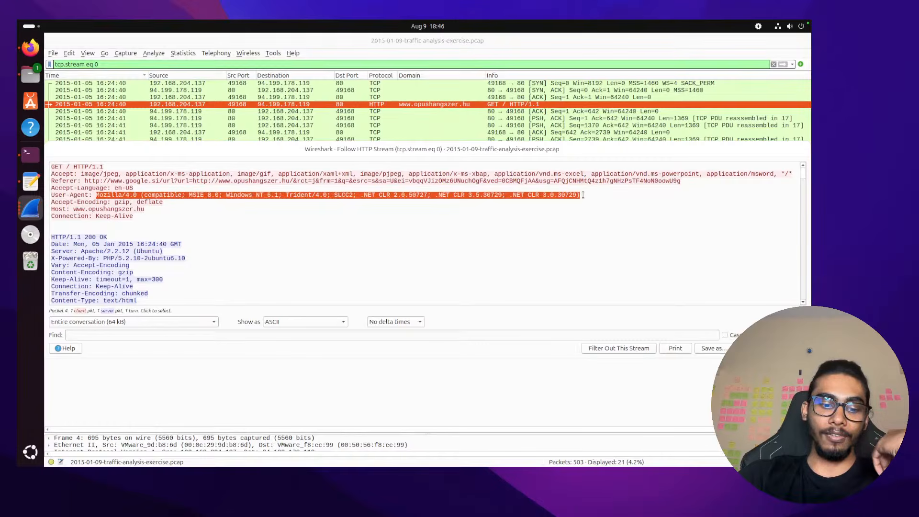
Search the web for 'user agent parser', rechecking the captured User-Agent header midway
{"action": "key", "text": "ctrl+Right"}
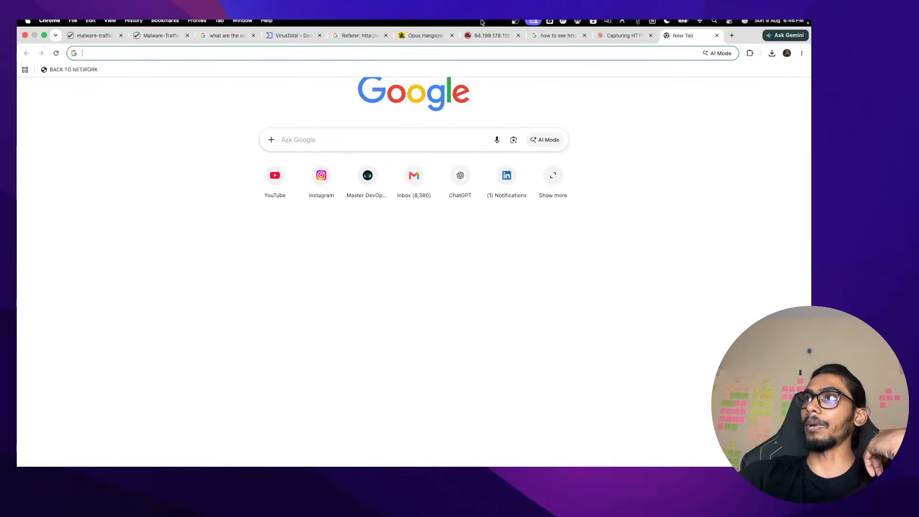
{"action": "left_click", "coordinate": [472, 59]}
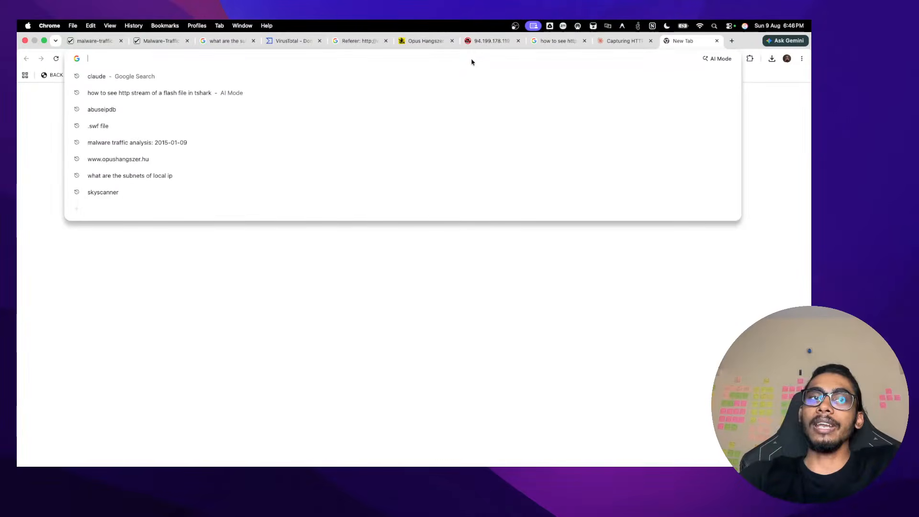
{"action": "type", "text": "us"}
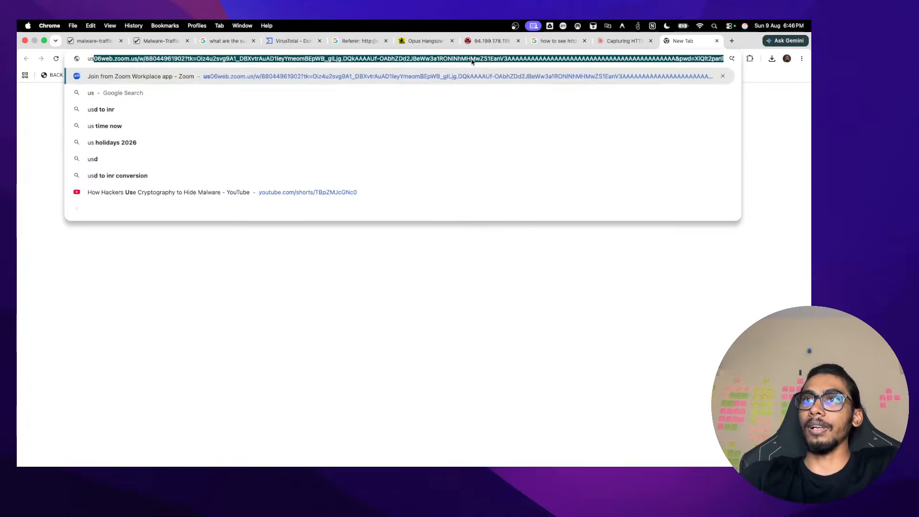
{"action": "type", "text": "er"}
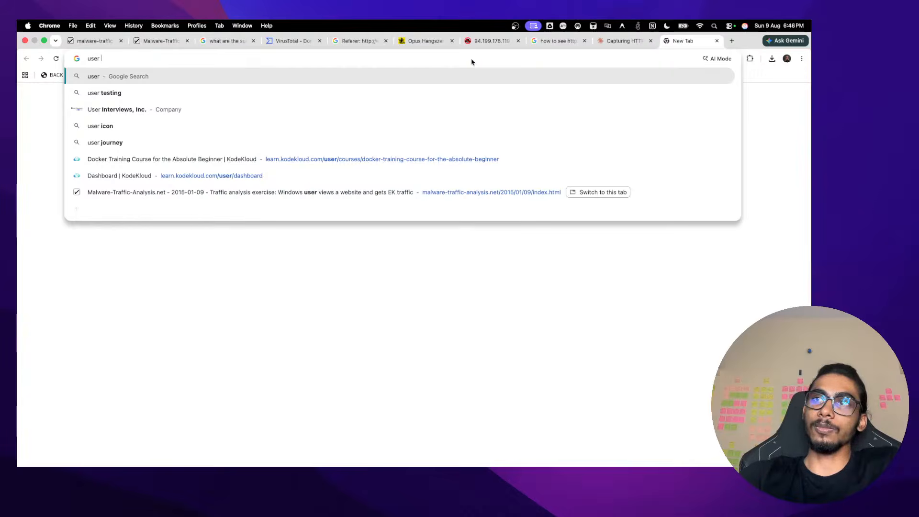
{"action": "key", "text": "ctrl+Right"}
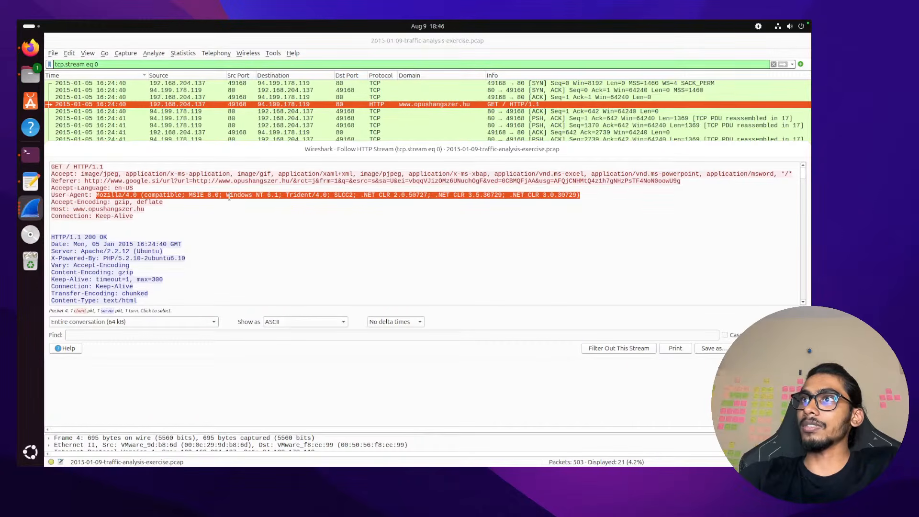
{"action": "key", "text": "ctrl+Left"}
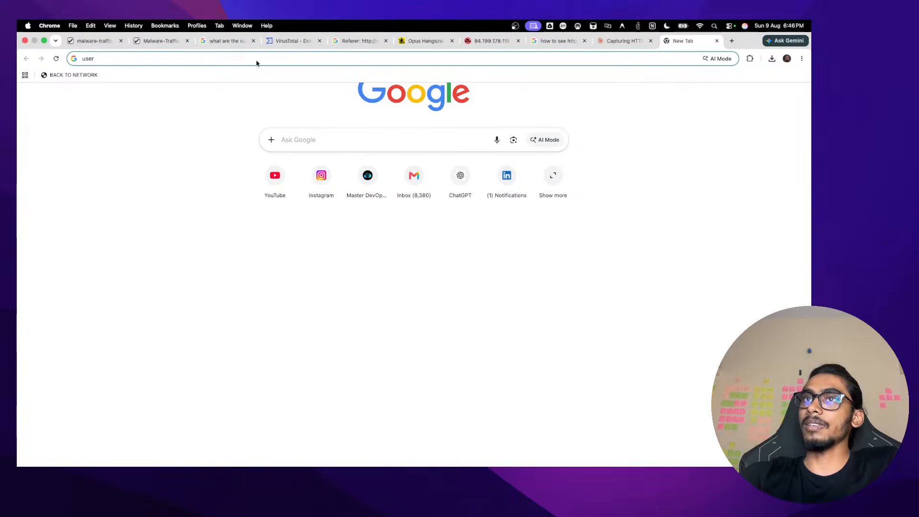
{"action": "type", "text": "agent"}
{"action": "key", "text": "Down"}
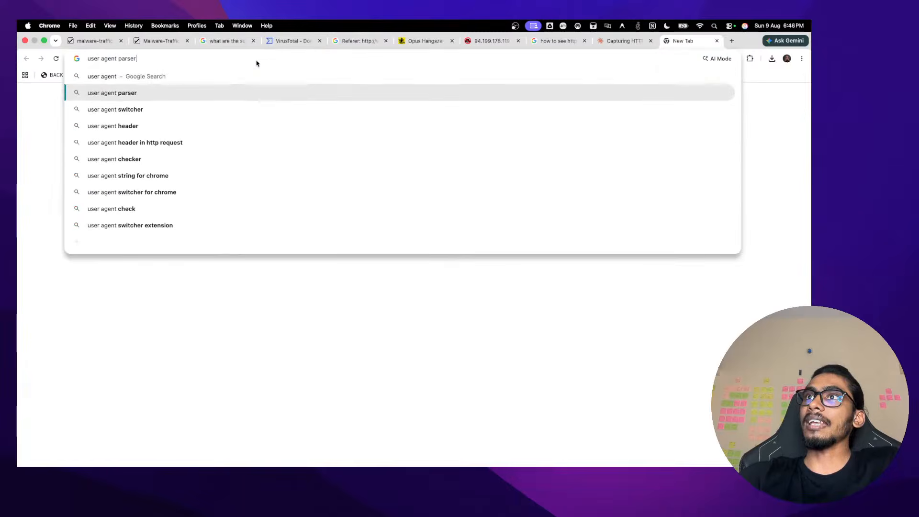
{"action": "key", "text": "Return"}
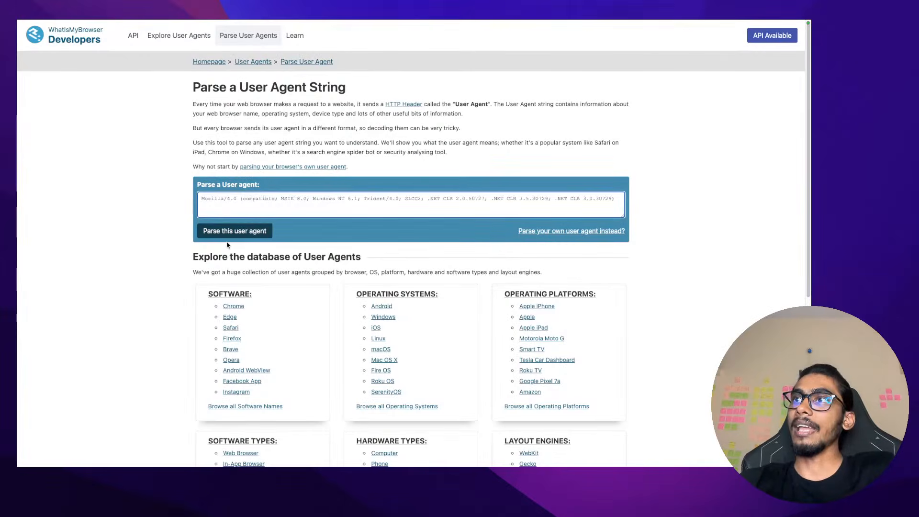
Parse the pasted MSIE 8.0 string and highlight the result 'Internet Explorer 8 on Windows 7'
{"action": "left_click", "coordinate": [231, 231]}
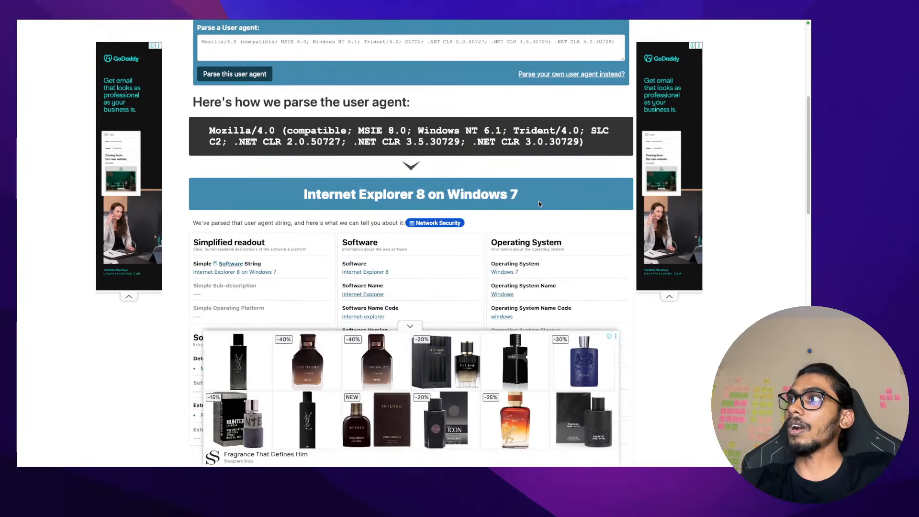
{"action": "left_click_drag", "start_coordinate": [539, 204], "coordinate": [280, 200]}
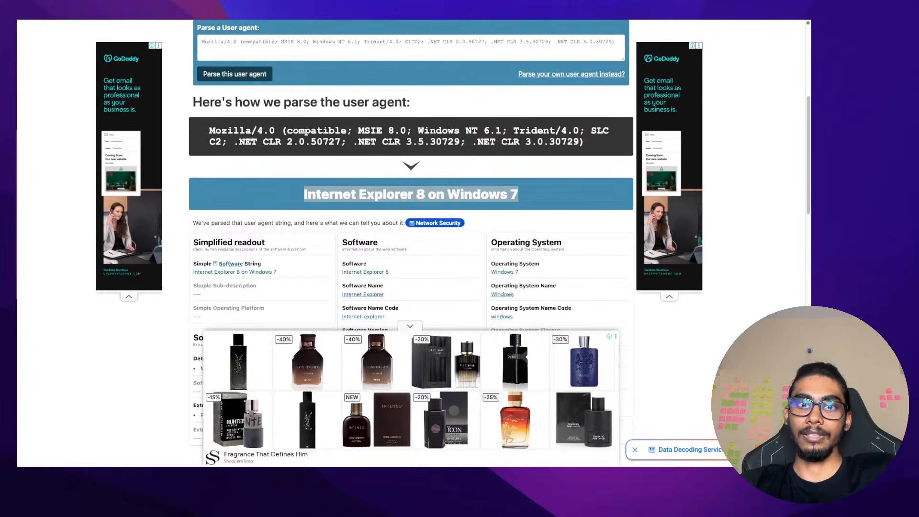
{"action": "scroll", "coordinate": [258, 126], "scroll_direction": "up", "scroll_amount": 1}
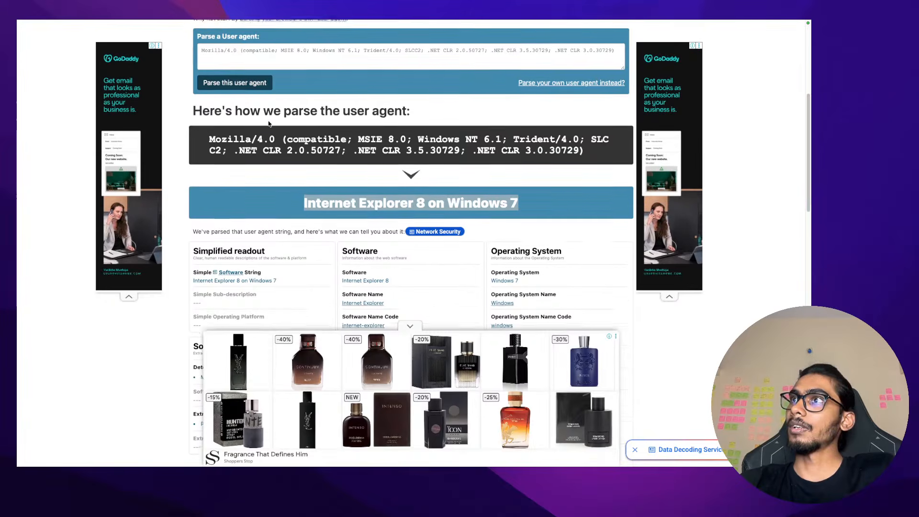
{"action": "left_click_drag", "start_coordinate": [287, 157], "coordinate": [406, 157]}
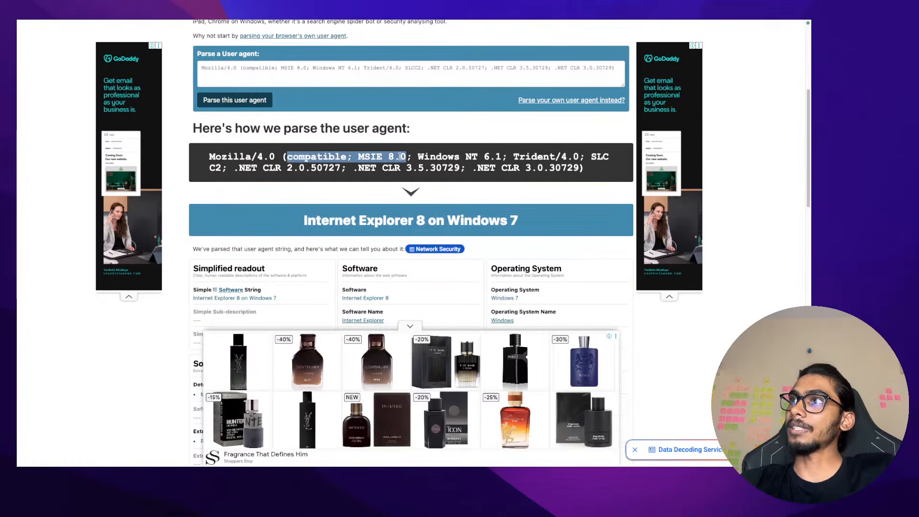
{"action": "left_click_drag", "start_coordinate": [295, 220], "coordinate": [543, 219]}
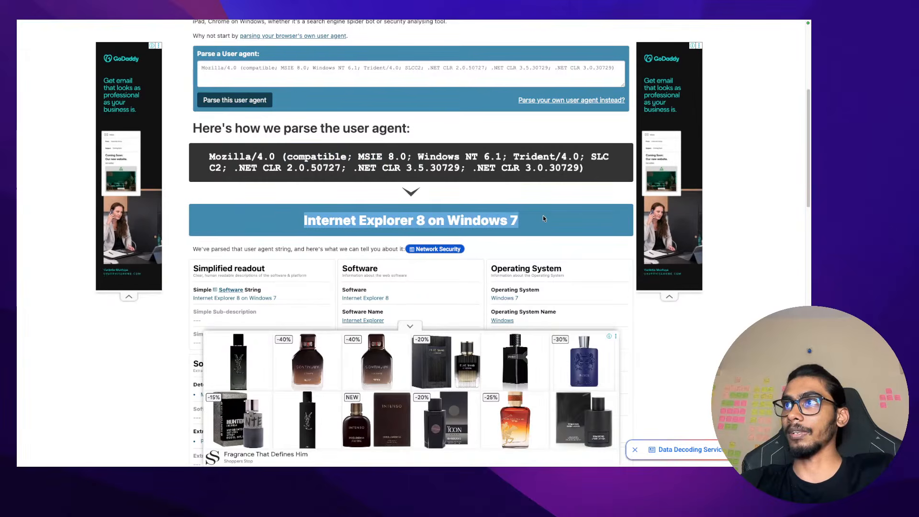
{"action": "double_click", "coordinate": [228, 157]}
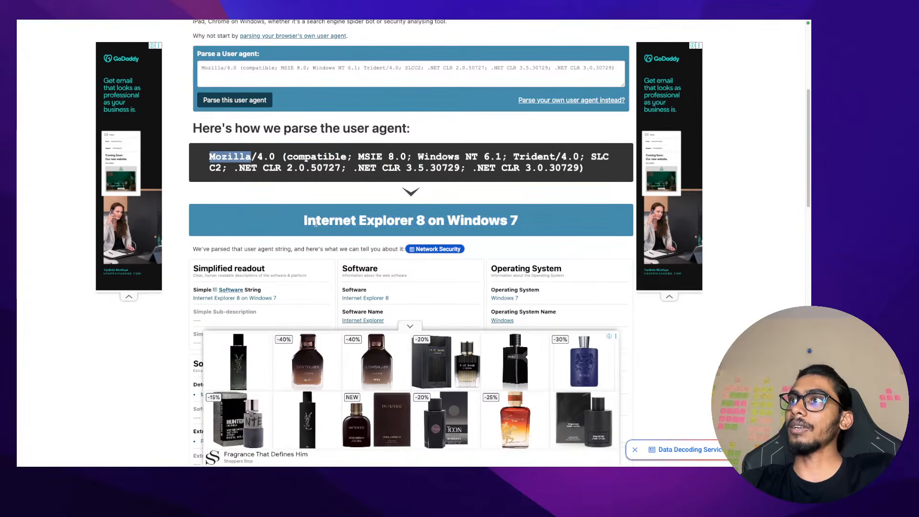
{"action": "left_click_drag", "start_coordinate": [316, 223], "coordinate": [568, 233]}
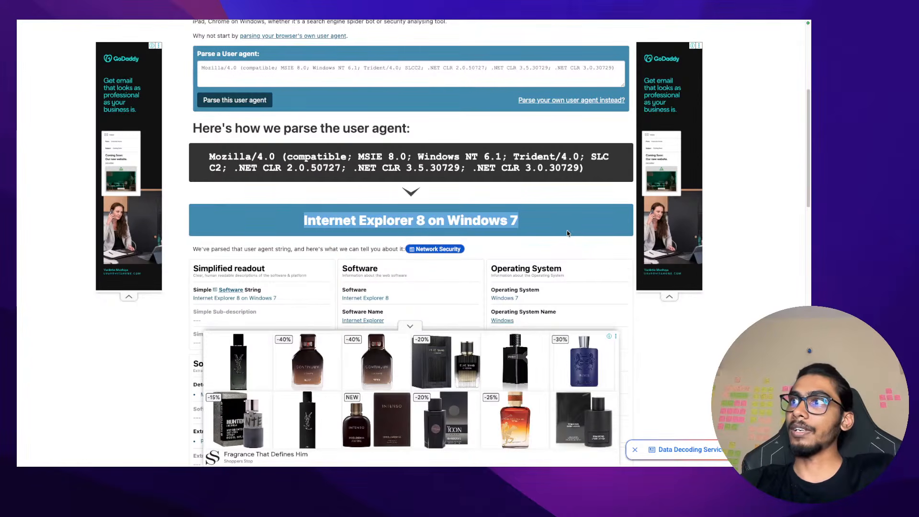
{"action": "key", "text": "ctrl+Left"}
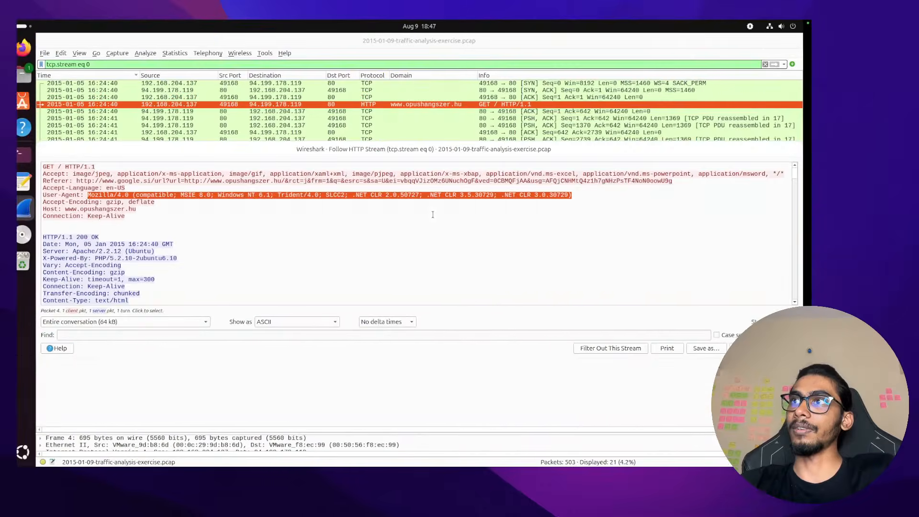
{"action": "left_click", "coordinate": [30, 75]}
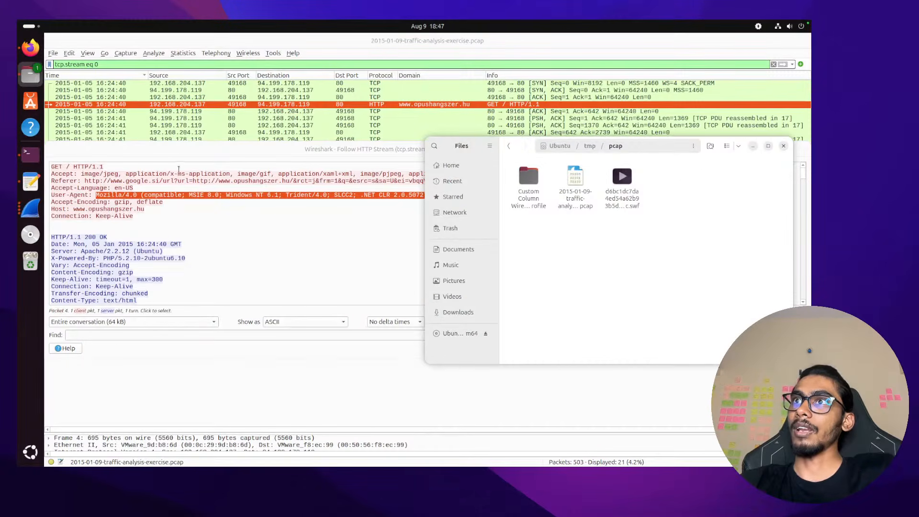
{"action": "double_click", "coordinate": [108, 196]}
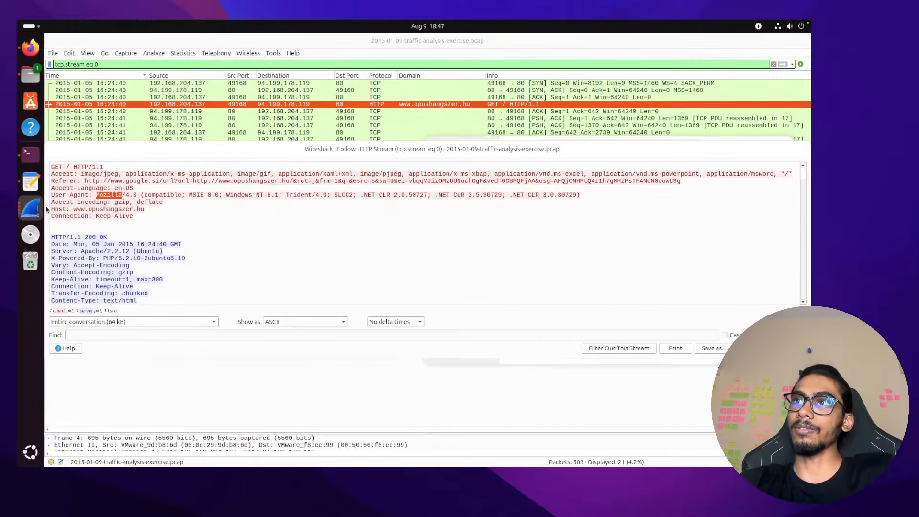
{"action": "double_click", "coordinate": [156, 195]}
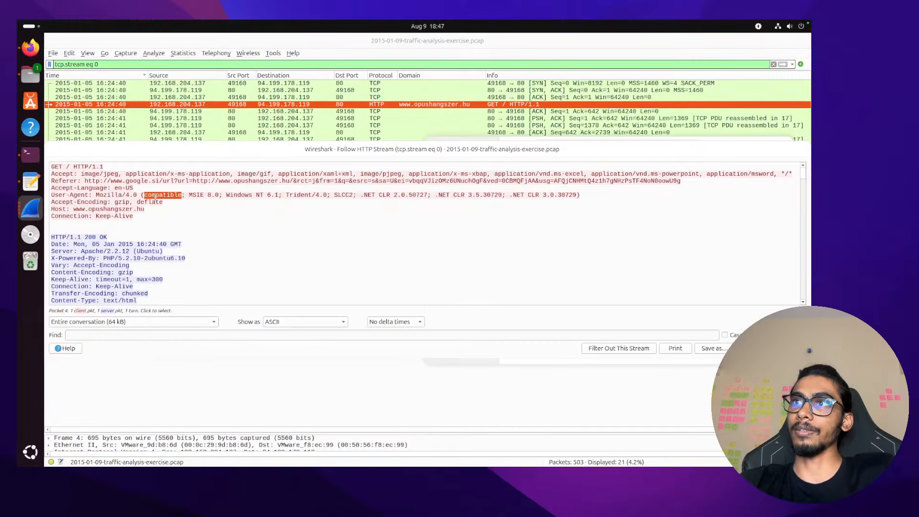
{"action": "double_click", "coordinate": [111, 197]}
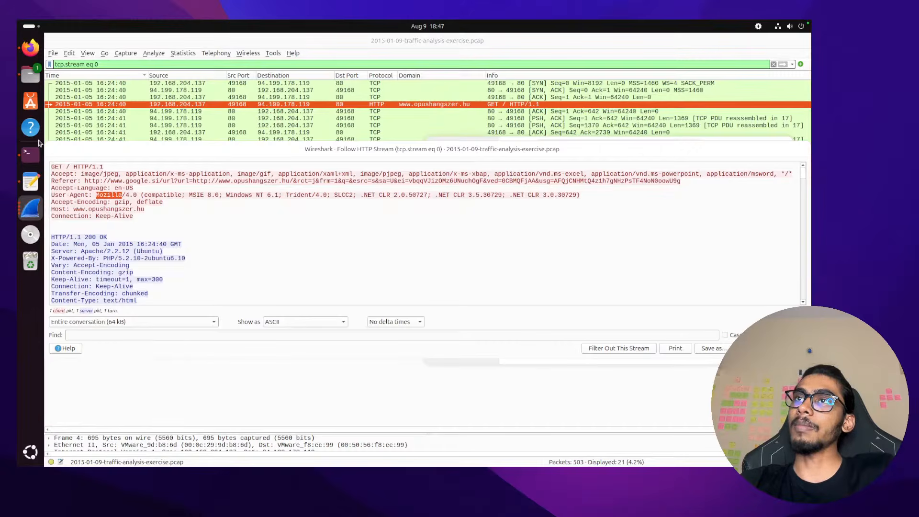
{"action": "left_click", "coordinate": [32, 191]}
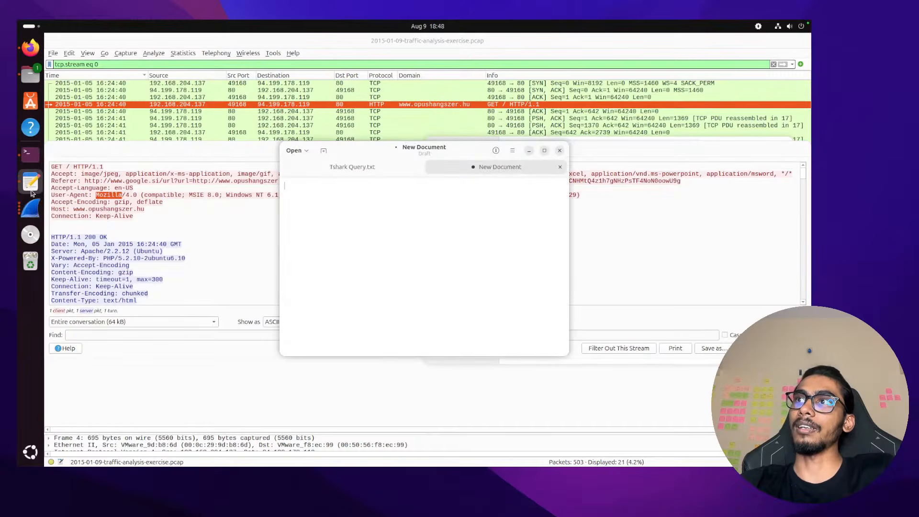
{"action": "left_click", "coordinate": [560, 150]}
{"action": "left_click", "coordinate": [474, 297]}
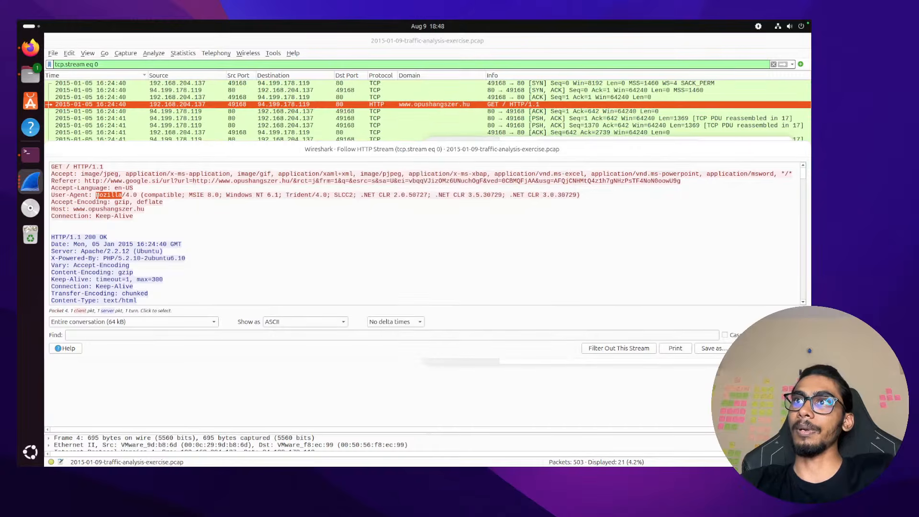
{"action": "key", "text": "super+Tab"}
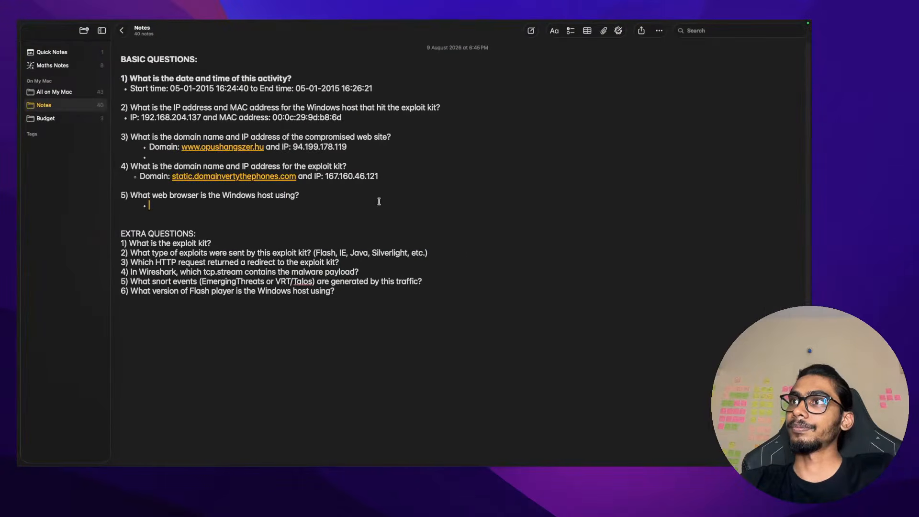
Answer question 5 'Internet Explorer 8 on Windows 7', bold questions 2–5, add line under exploit-kit question
{"action": "type", "text": "Internet Explorer 8 on Windows 7"}
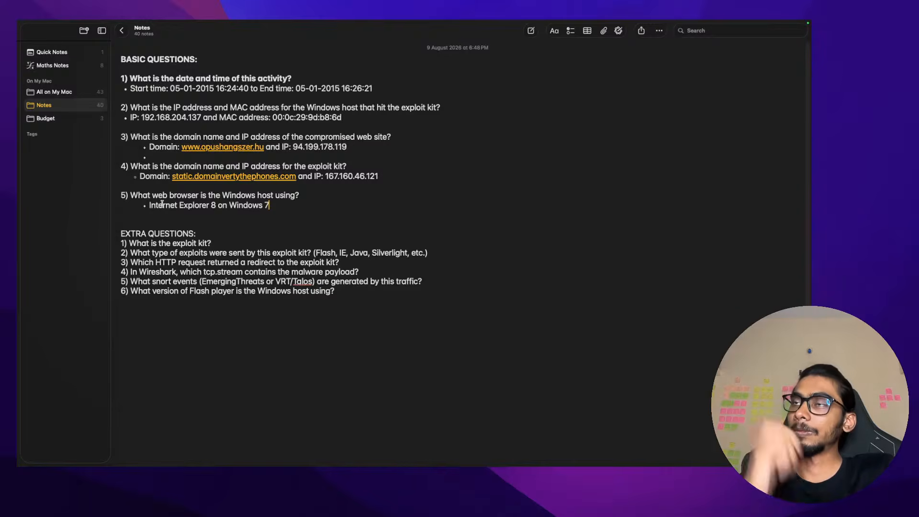
{"action": "triple_click", "coordinate": [240, 109]}
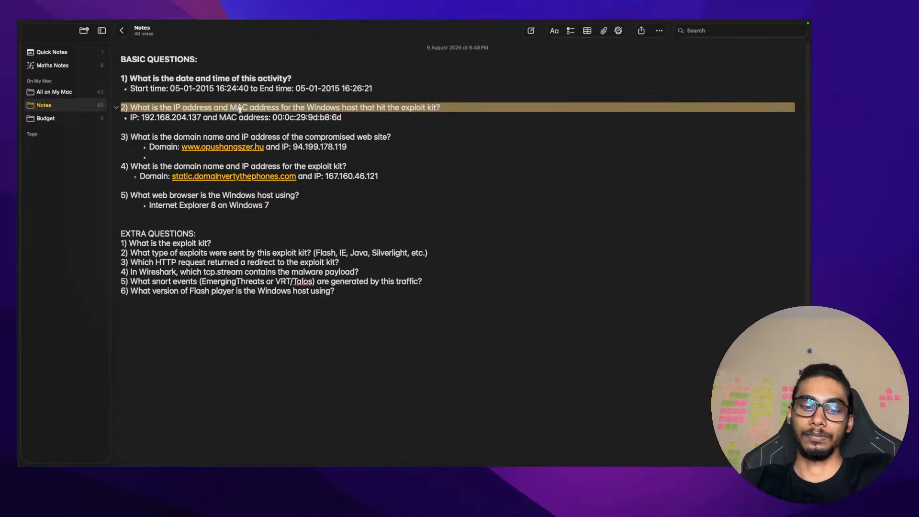
{"action": "key", "text": "super+b"}
{"action": "triple_click", "coordinate": [241, 136]}
{"action": "key", "text": "super+b"}
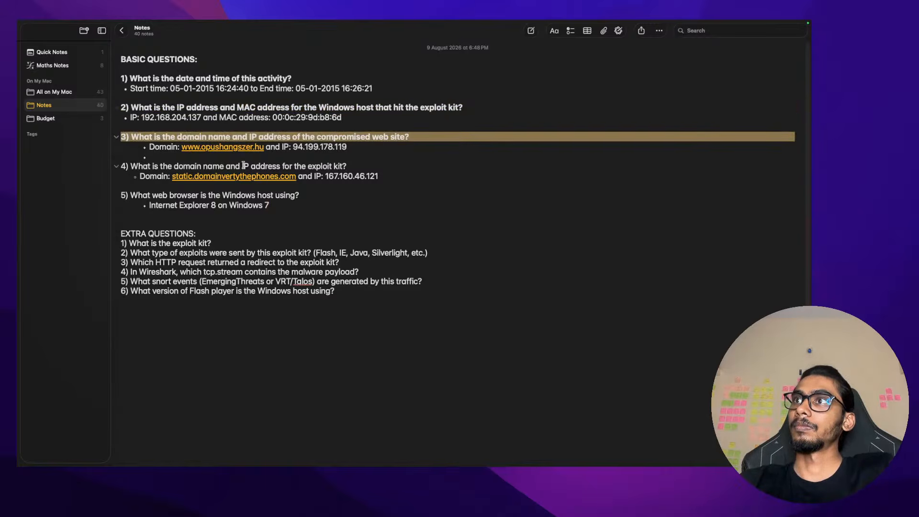
{"action": "left_click", "coordinate": [246, 166]}
{"action": "triple_click", "coordinate": [244, 166]}
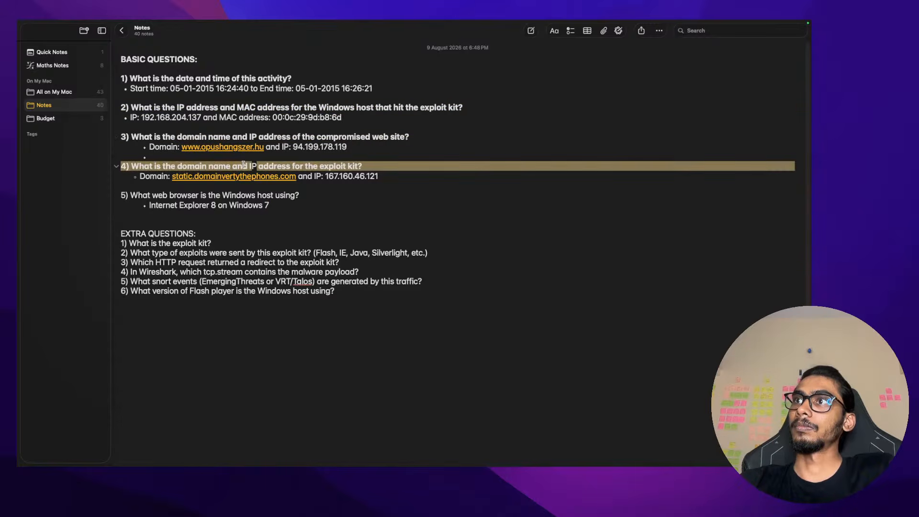
{"action": "key", "text": "super+b"}
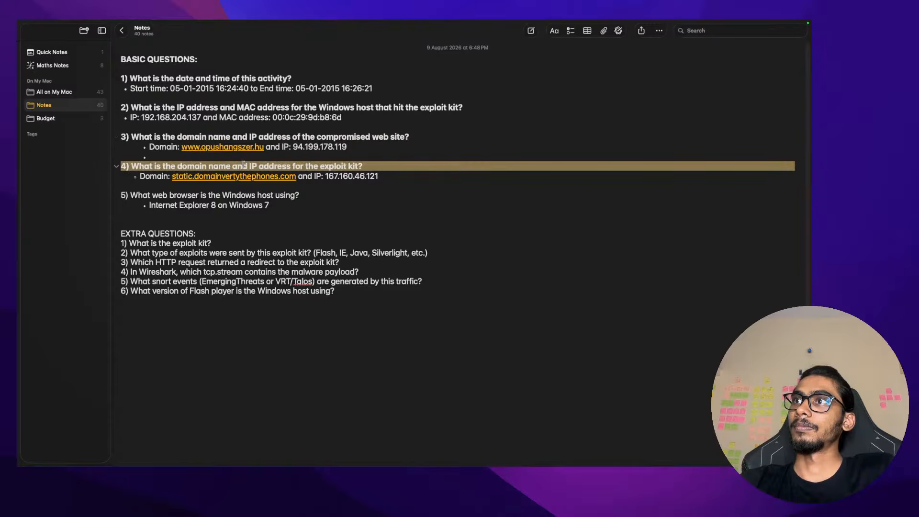
{"action": "triple_click", "coordinate": [244, 195]}
{"action": "key", "text": "super+b"}
{"action": "left_click", "coordinate": [238, 245]}
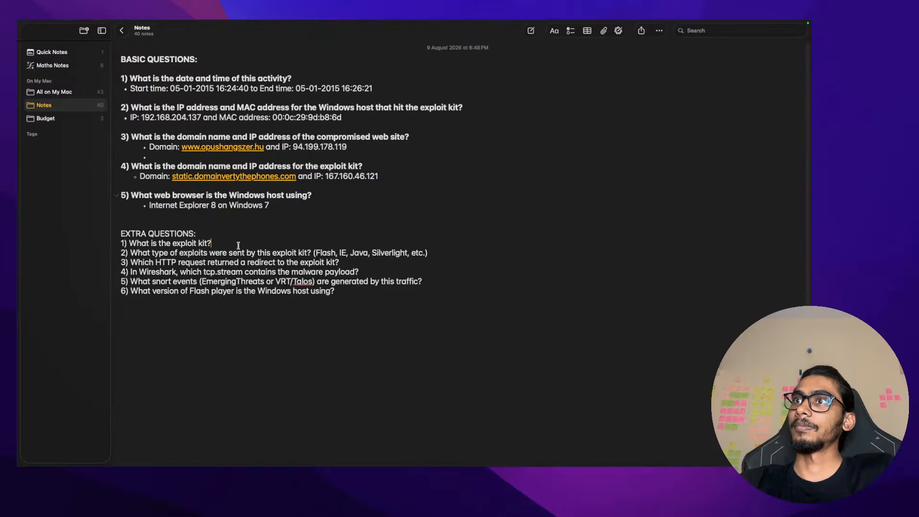
{"action": "key", "text": "Return"}
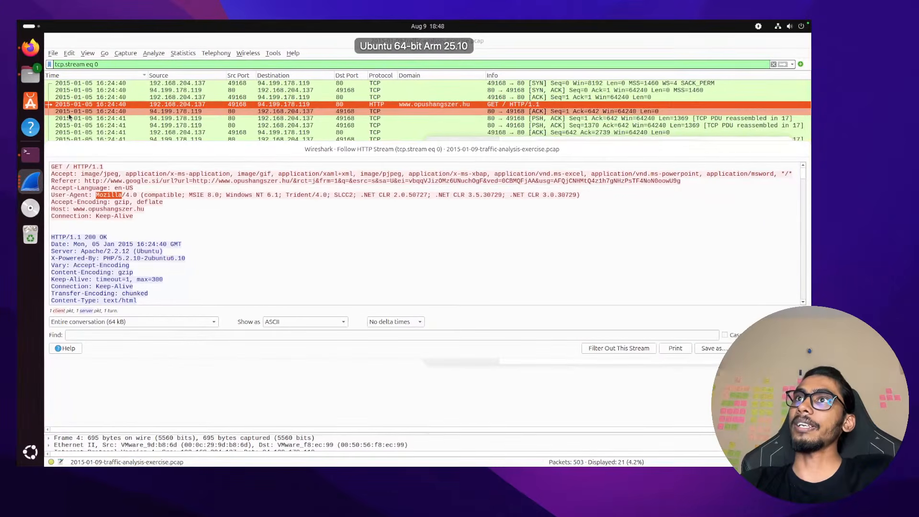
Close the Follow Stream window, dismiss the Open dialog, and bring the Ubuntu terminal forward
{"action": "key", "text": "ctrl+o"}
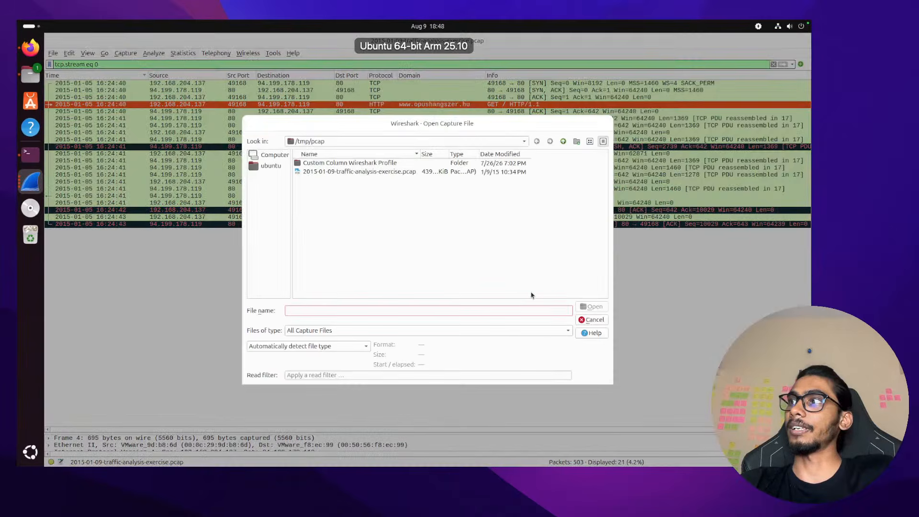
{"action": "left_click", "coordinate": [594, 319]}
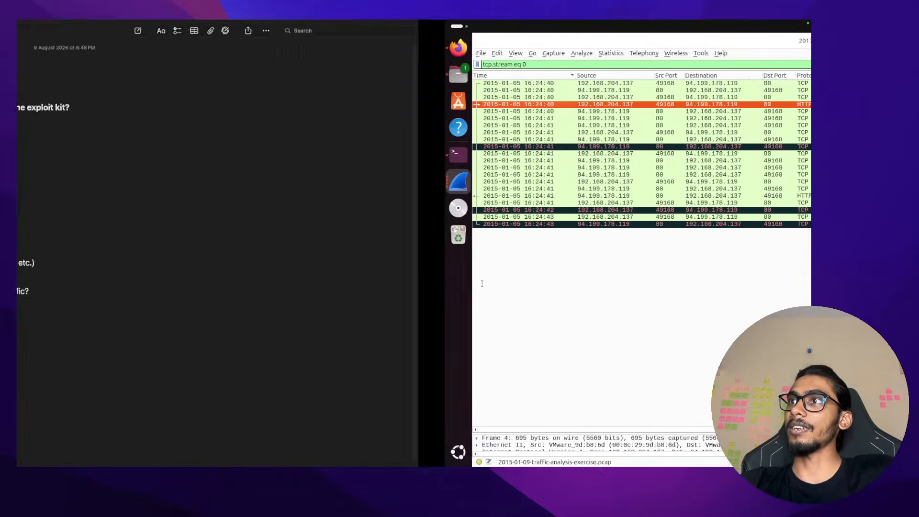
{"action": "key", "text": "ctrl+Left"}
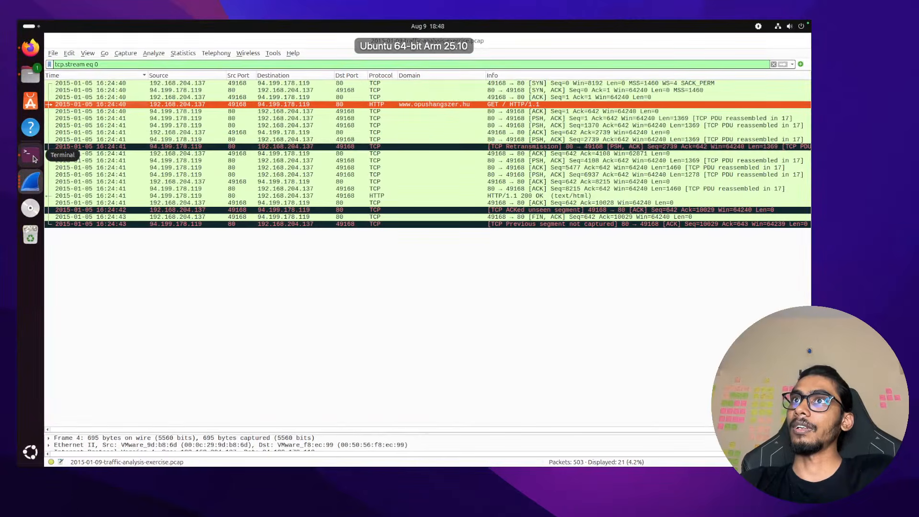
{"action": "left_click", "coordinate": [33, 156]}
Clear the terminal and list /tmp/pcap, picking out the extracted .swf file for xxd
{"action": "type", "text": "clear"}
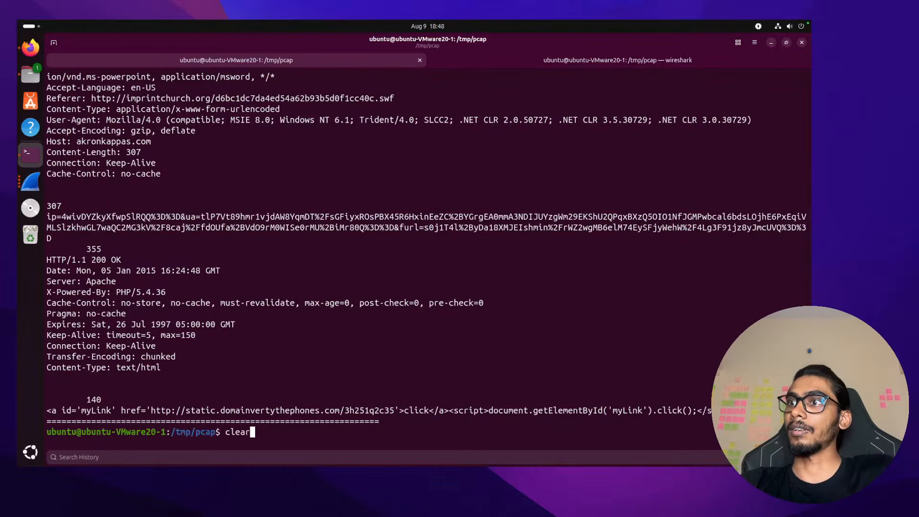
{"action": "key", "text": "Return"}
{"action": "type", "text": "ls"}
{"action": "key", "text": "Return"}
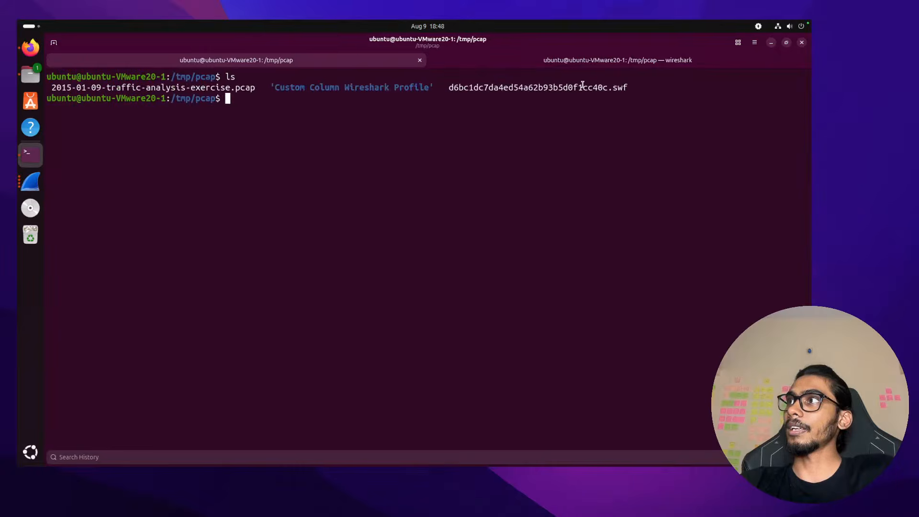
{"action": "double_click", "coordinate": [583, 84]}
{"action": "left_click", "coordinate": [583, 87]}
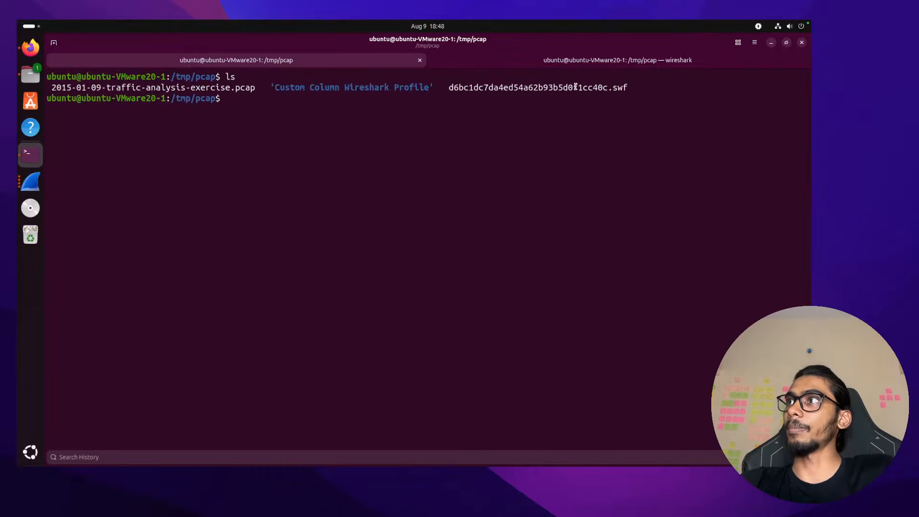
{"action": "double_click", "coordinate": [575, 88]}
{"action": "left_click", "coordinate": [551, 117]}
{"action": "type", "text": "xxd "}
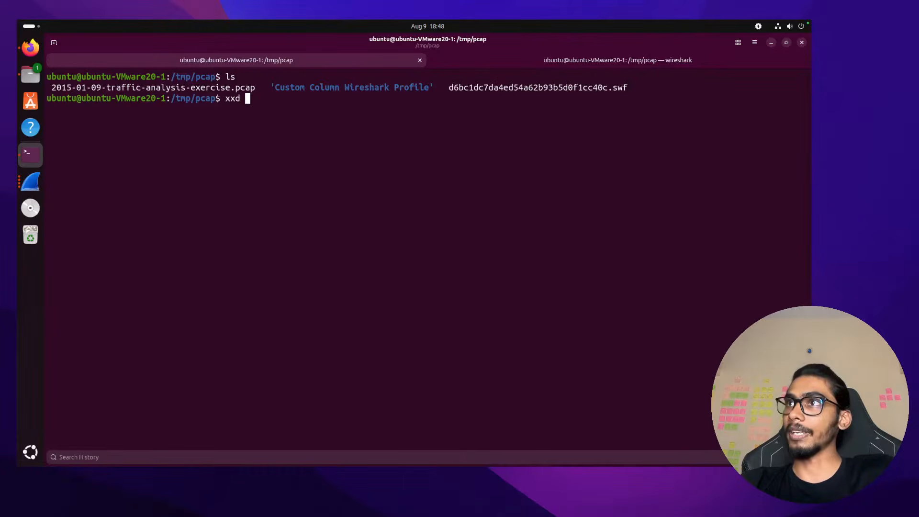
{"action": "type", "text": "d"}
Hex-dump the .swf file with xxd and inspect its first lines
{"action": "key", "text": "Tab"}
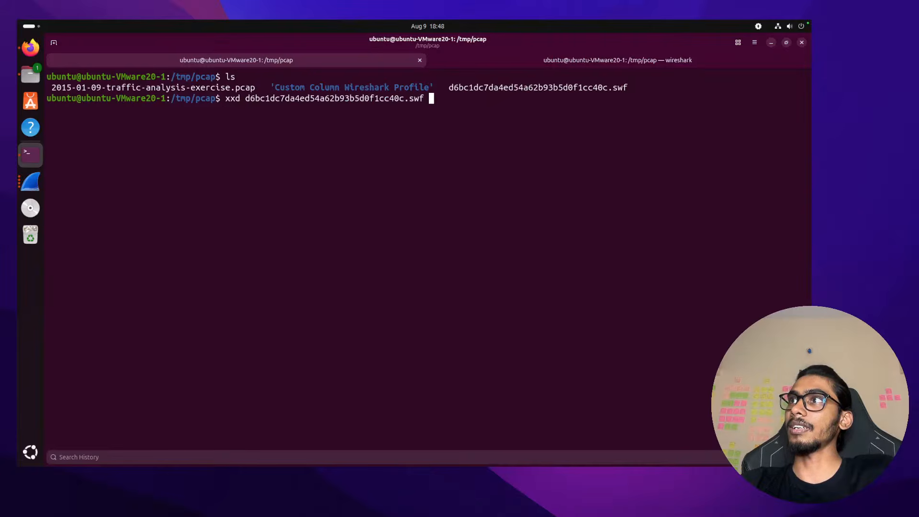
{"action": "key", "text": "Return"}
{"action": "scroll", "coordinate": [254, 88], "scroll_direction": "up", "scroll_amount": 10}
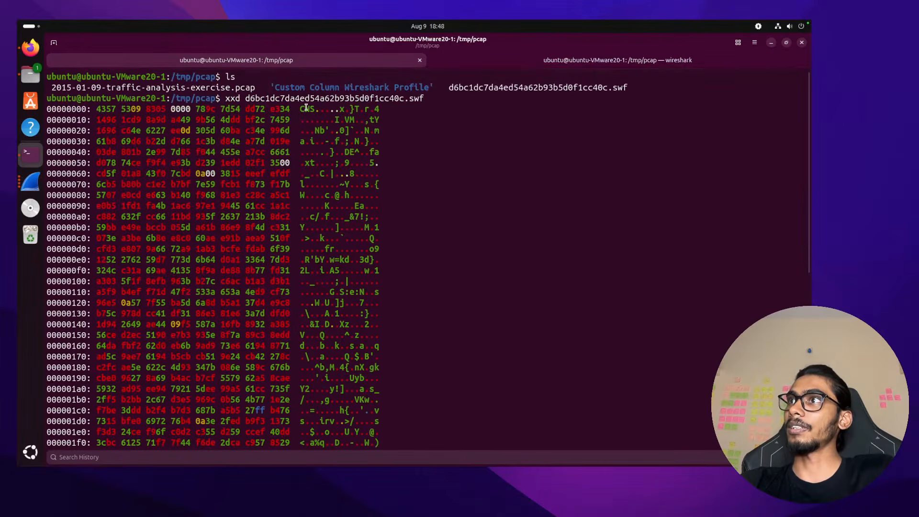
{"action": "left_click_drag", "start_coordinate": [301, 107], "coordinate": [439, 263]}
{"action": "scroll", "coordinate": [439, 263], "scroll_direction": "down", "scroll_amount": 10}
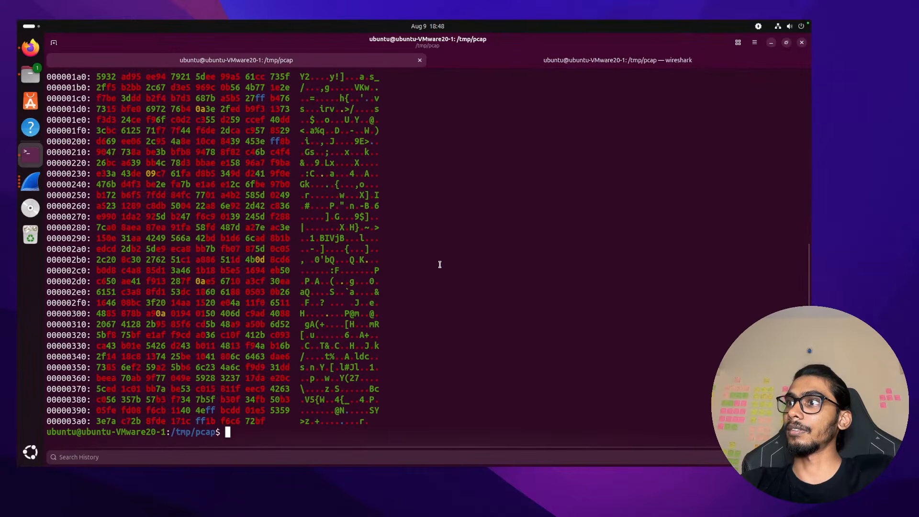
{"action": "scroll", "coordinate": [374, 342], "scroll_direction": "up", "scroll_amount": 10}
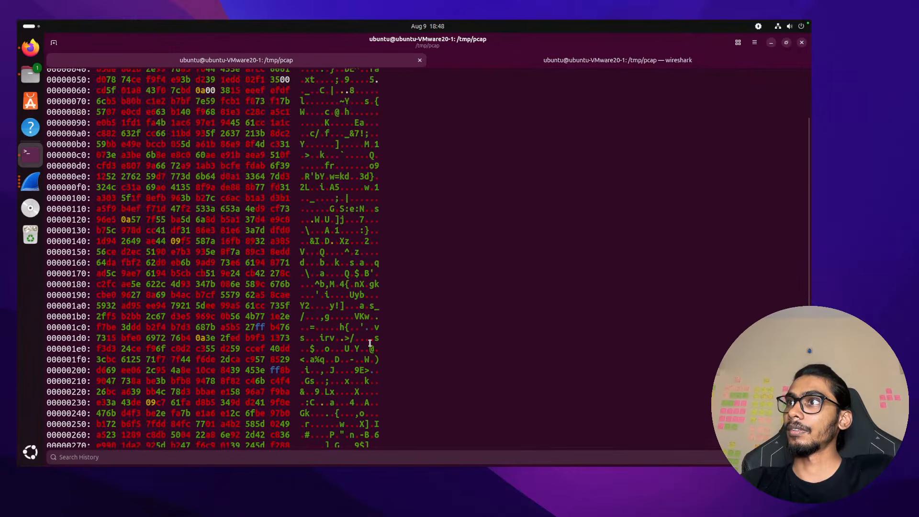
{"action": "scroll", "coordinate": [370, 343], "scroll_direction": "down", "scroll_amount": 10}
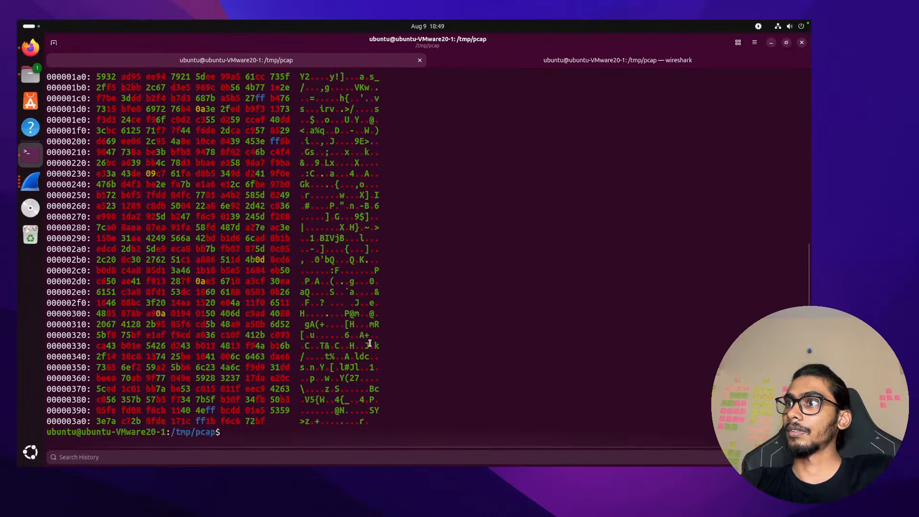
{"action": "scroll", "coordinate": [370, 343], "scroll_direction": "up", "scroll_amount": 10}
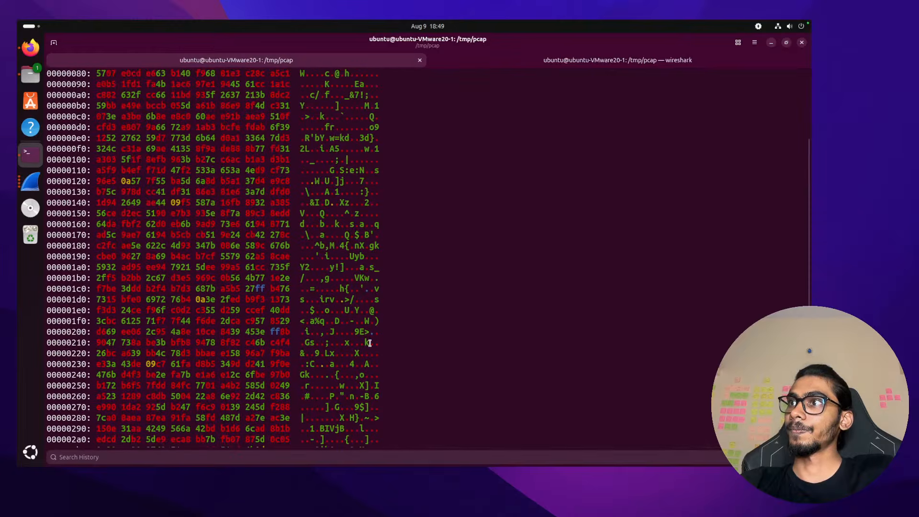
Clear the terminal and try sha256sum, suspending it after it ran without a file
{"action": "type", "text": "clear"}
{"action": "key", "text": "Return"}
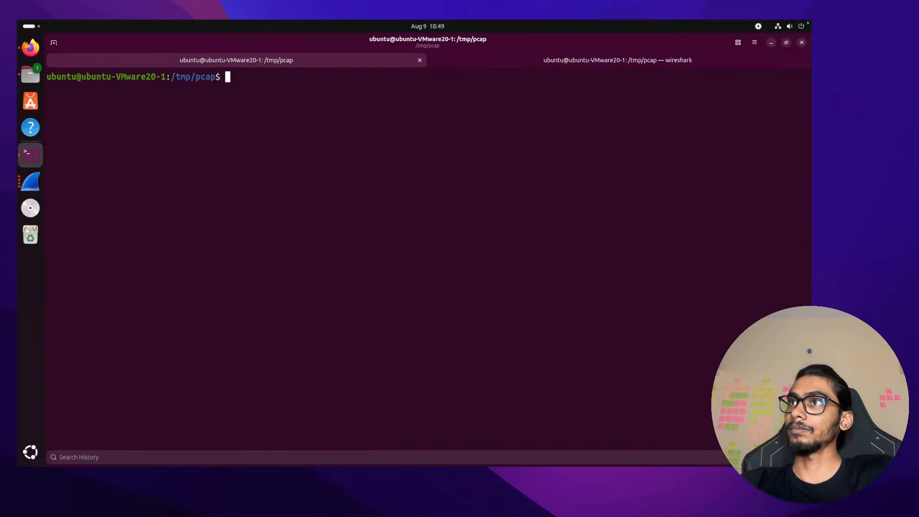
{"action": "type", "text": "m"}
{"action": "key", "text": "BackSpace"}
{"action": "type", "text": "sha"}
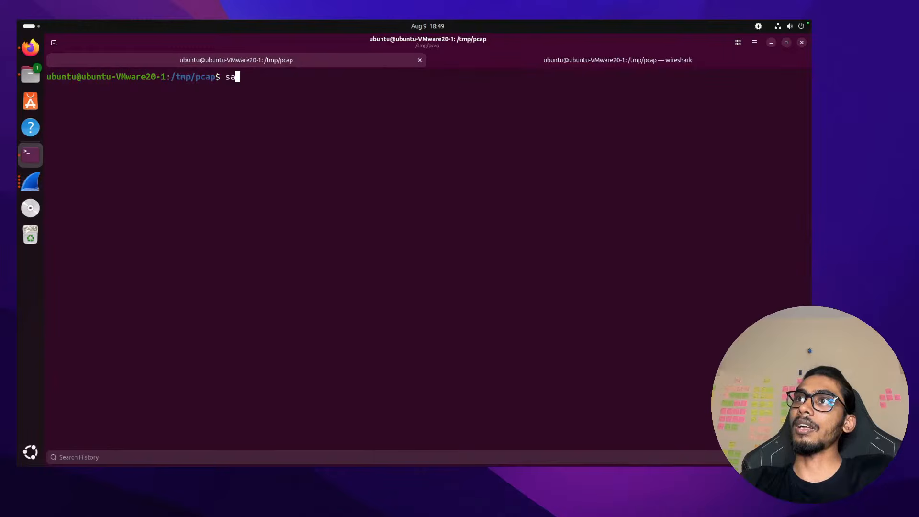
{"action": "type", "text": "25"}
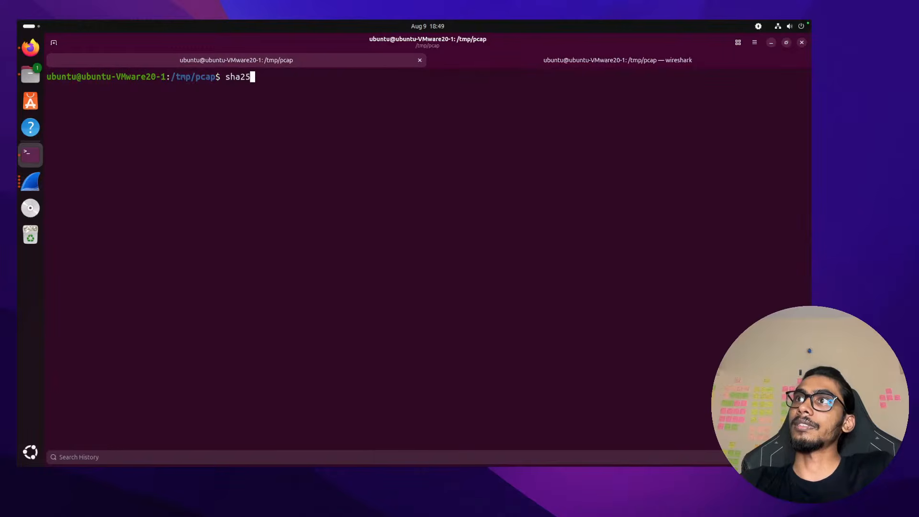
{"action": "type", "text": "6su"}
{"action": "key", "text": "BackSpace"}
{"action": "key", "text": "BackSpace"}
{"action": "type", "text": "s"}
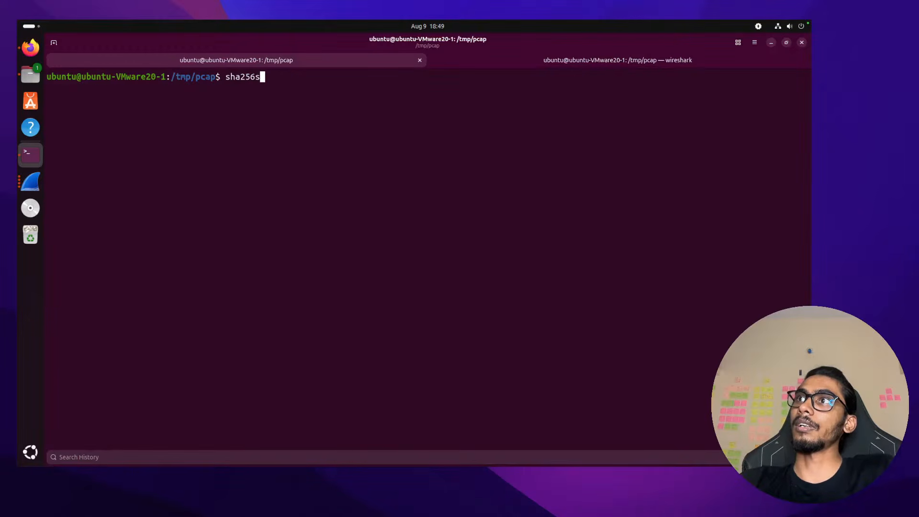
{"action": "type", "text": "um"}
{"action": "key", "text": "Return"}
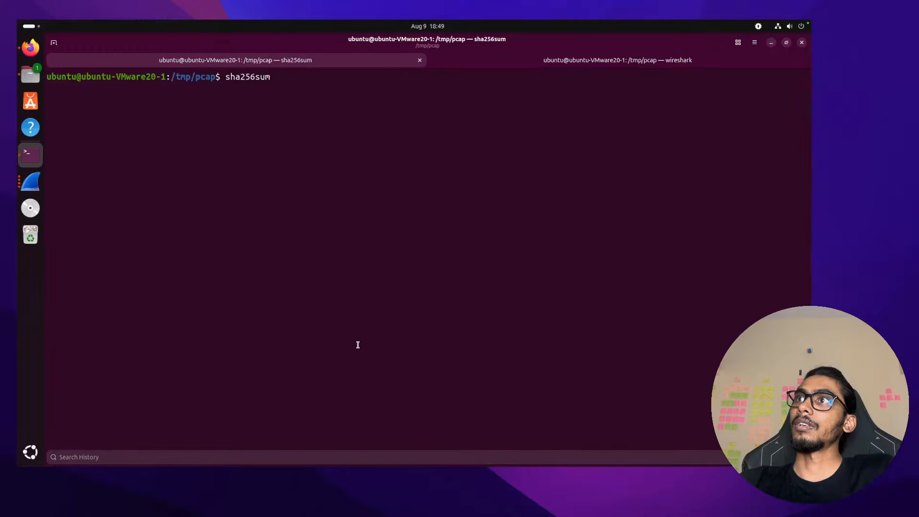
{"action": "key", "text": "ctrl+z"}
{"action": "type", "text": "clea"}
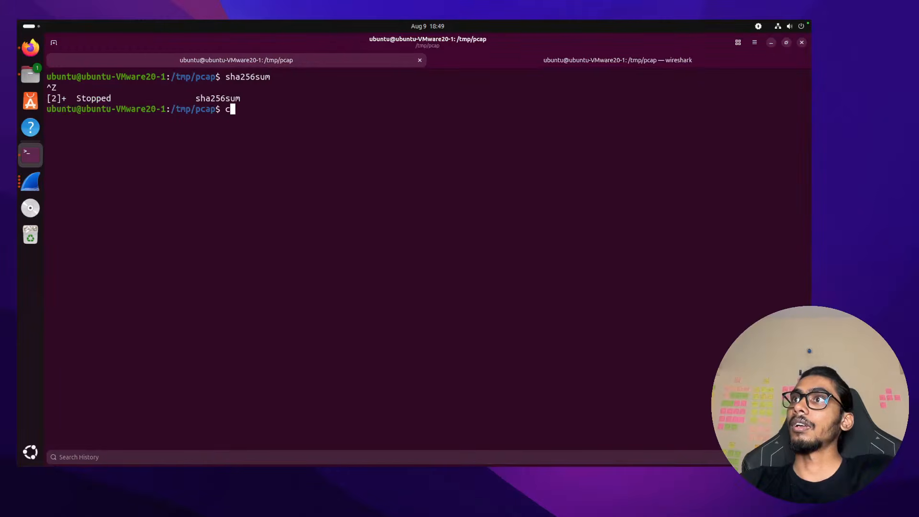
{"action": "type", "text": "r"}
{"action": "key", "text": "Return"}
Compute the .swf file's SHA-256 hash (3f3e3046…) and copy it
{"action": "key", "text": "Up"}
{"action": "key", "text": "Up"}
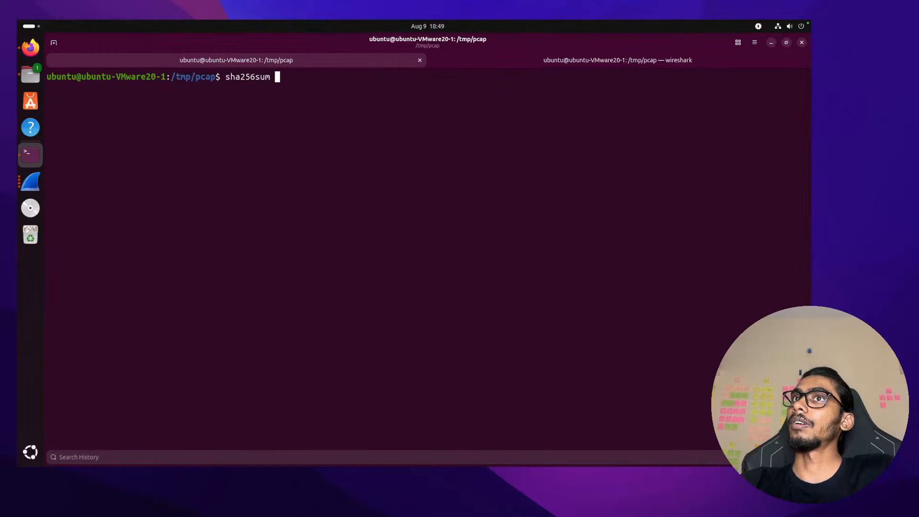
{"action": "type", "text": "s"}
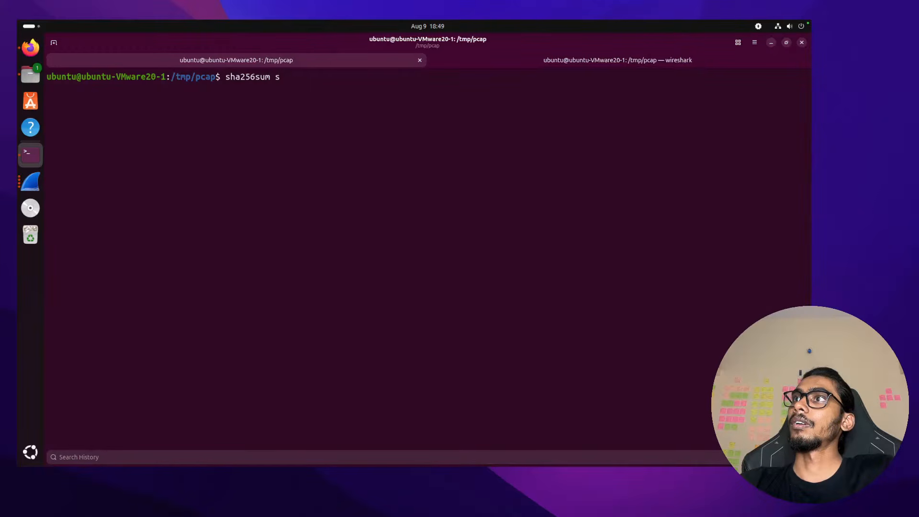
{"action": "key", "text": "Tab"}
{"action": "key", "text": "Tab"}
{"action": "type", "text": "d"}
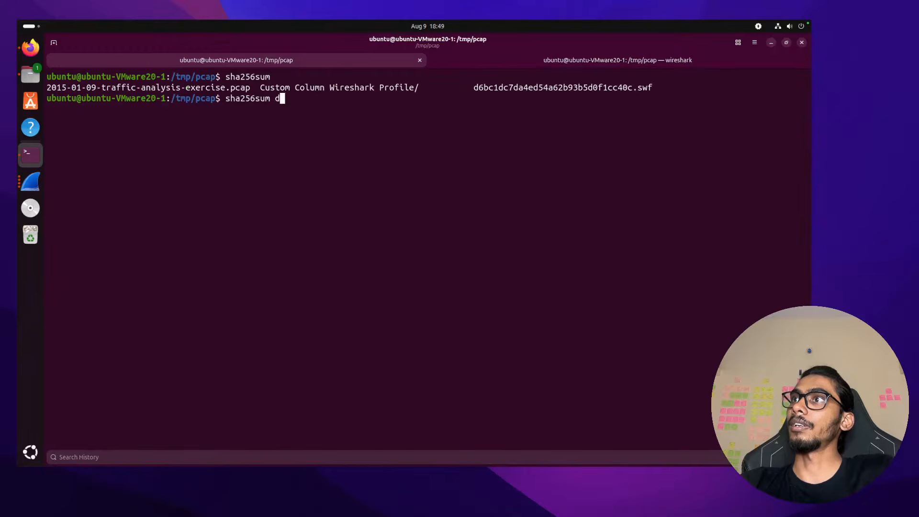
{"action": "key", "text": "Tab"}
{"action": "key", "text": "Return"}
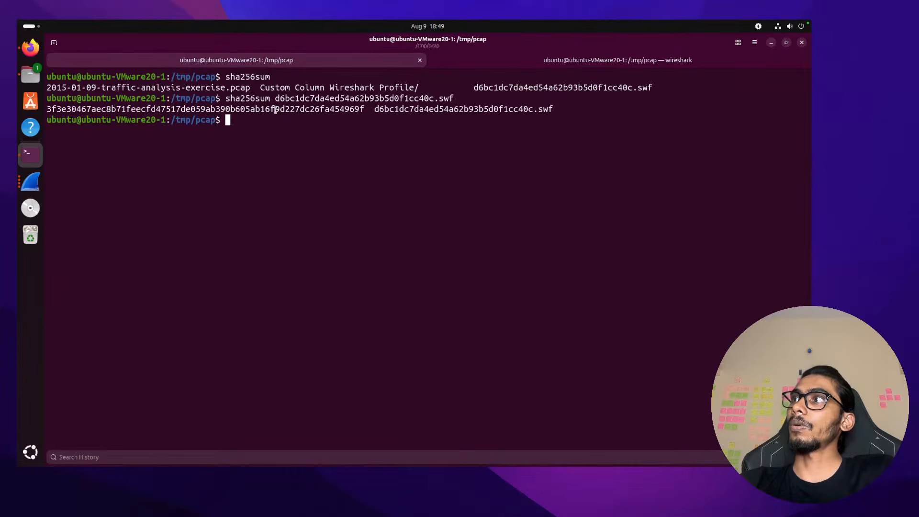
{"action": "double_click", "coordinate": [276, 110]}
{"action": "right_click", "coordinate": [293, 113]}
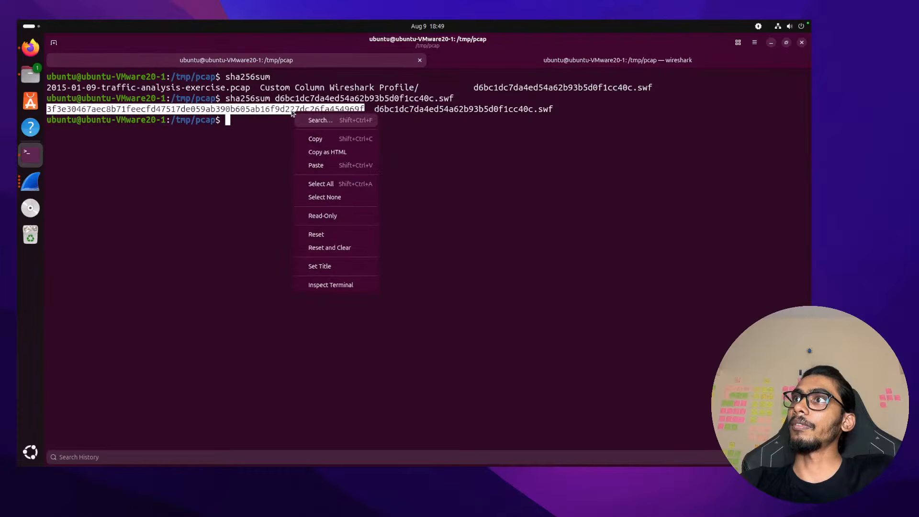
{"action": "left_click", "coordinate": [315, 138]}
{"action": "key", "text": "ctrl+Right"}
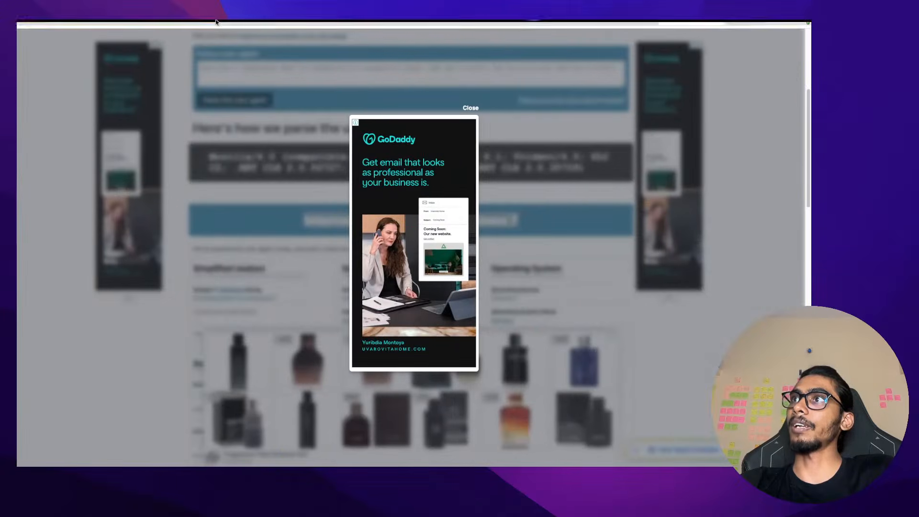
Search VirusTotal for the pasted SHA-256 hash, showing 33 of 60 vendors flag it (trojan.exkit/dxkqwe)
{"action": "mouse_move", "coordinate": [294, 22]}
{"action": "left_click", "coordinate": [292, 41]}
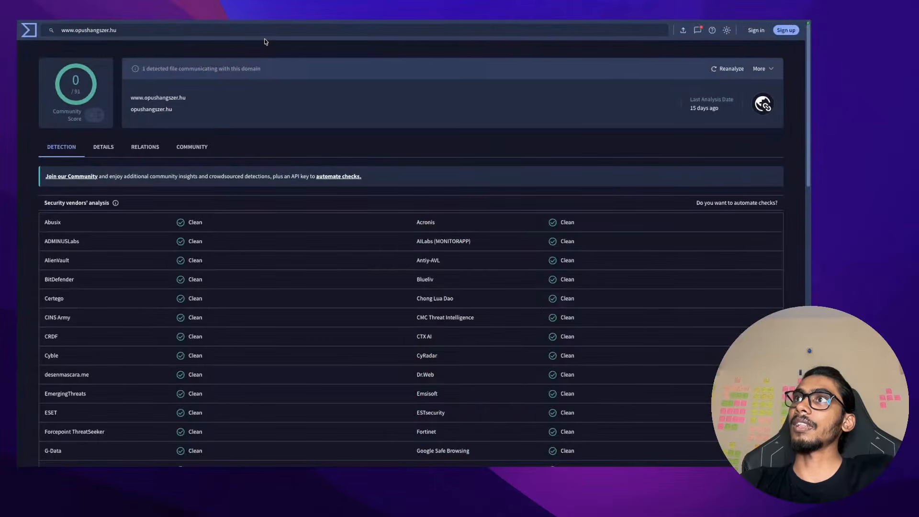
{"action": "left_click", "coordinate": [266, 32]}
{"action": "key", "text": "ctrl+a"}
{"action": "key", "text": "ctrl+v"}
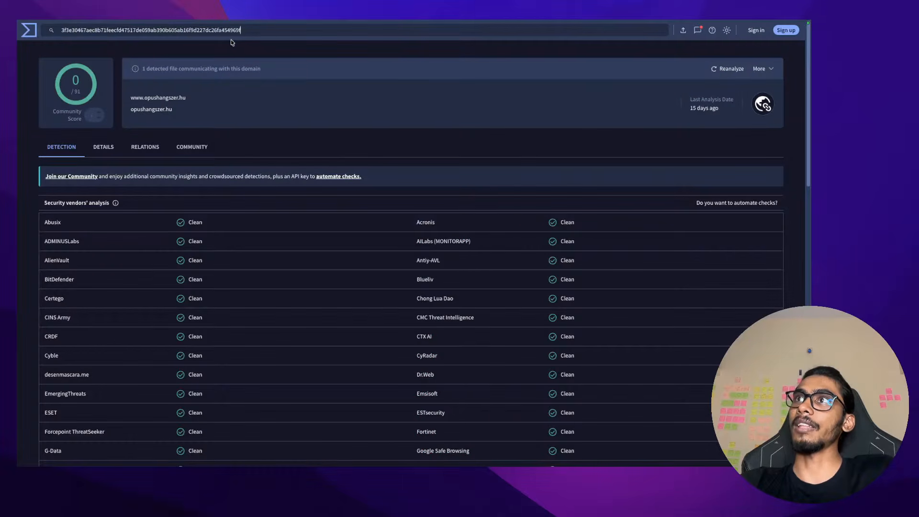
{"action": "key", "text": "Return"}
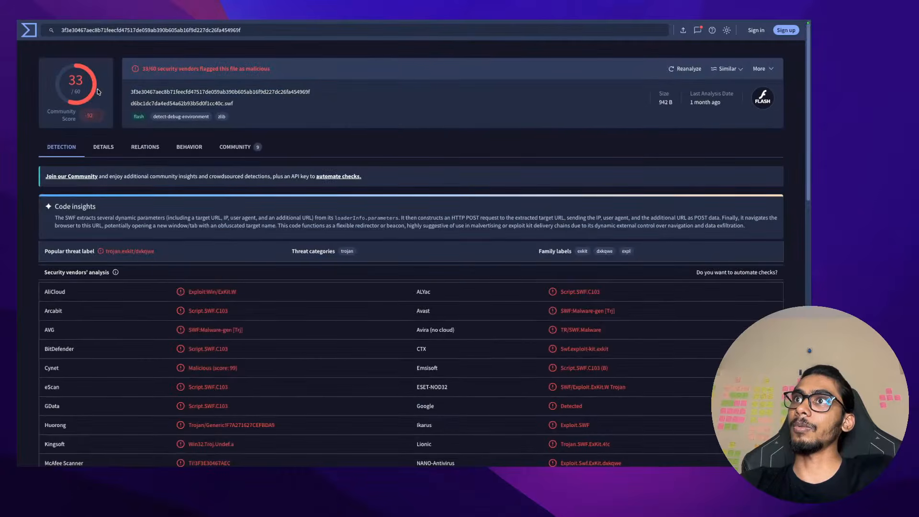
{"action": "scroll", "coordinate": [177, 284], "scroll_direction": "down", "scroll_amount": 1}
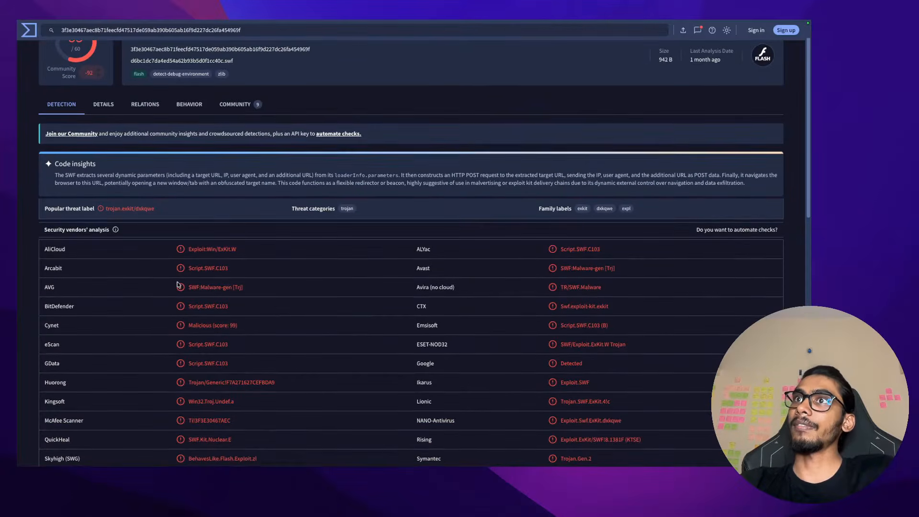
{"action": "scroll", "coordinate": [177, 284], "scroll_direction": "up", "scroll_amount": 1}
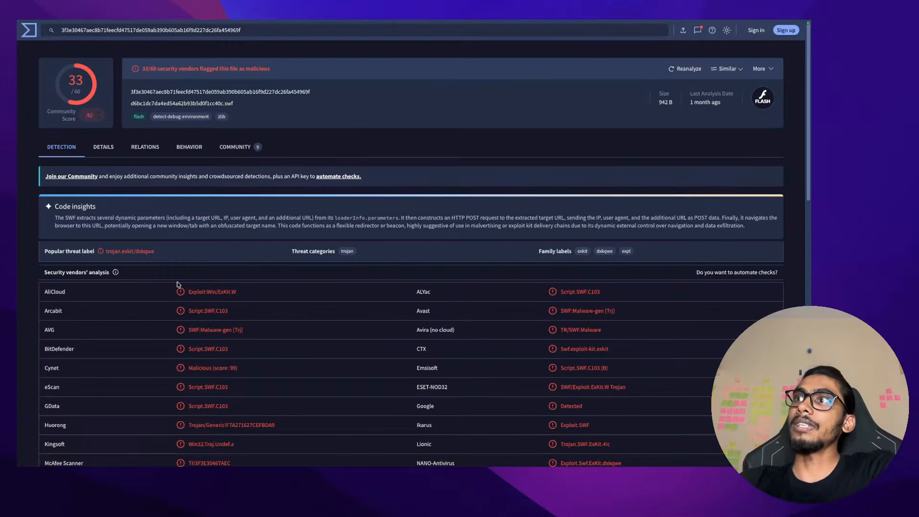
{"action": "key", "text": "ctrl+Left"}
{"action": "key", "text": "ctrl+Left"}
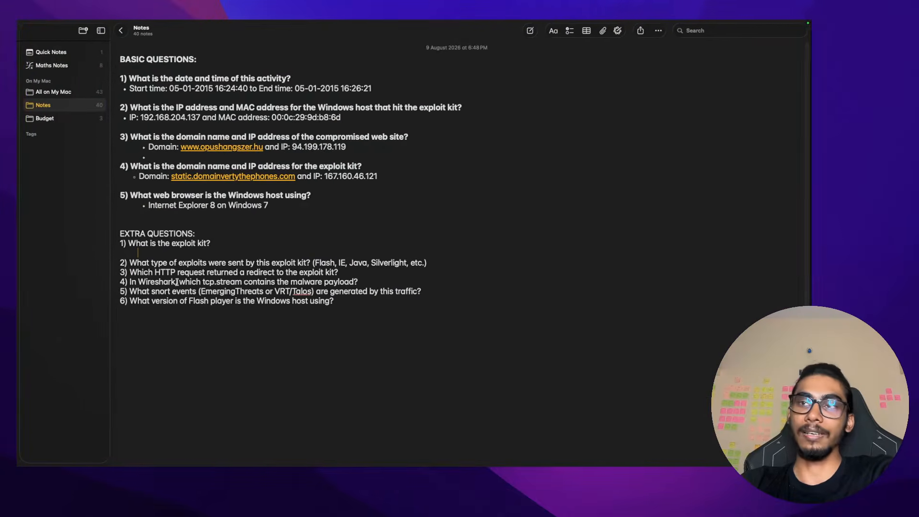
{"action": "key", "text": "ctrl+Right"}
{"action": "key", "text": "ctrl+Right"}
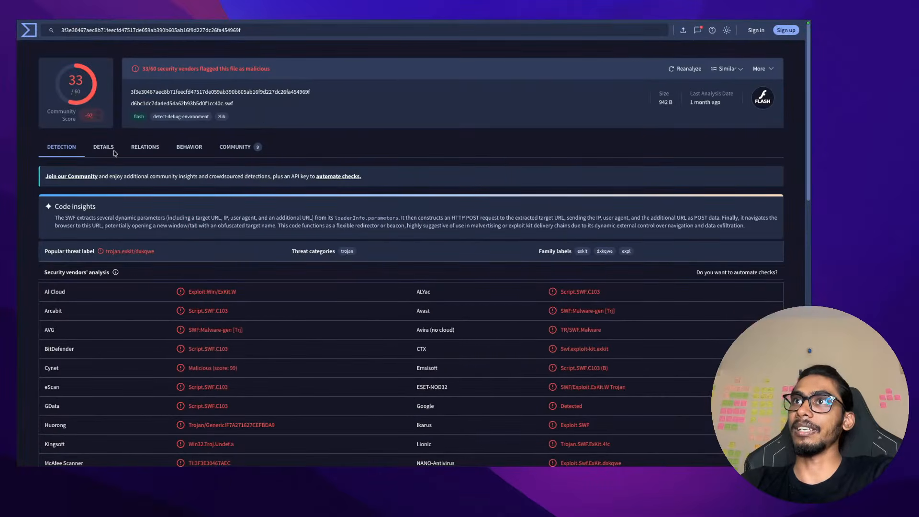
Review the SWF report's Details and Relations tabs
{"action": "left_click", "coordinate": [109, 149]}
{"action": "scroll", "coordinate": [193, 239], "scroll_direction": "down", "scroll_amount": 10}
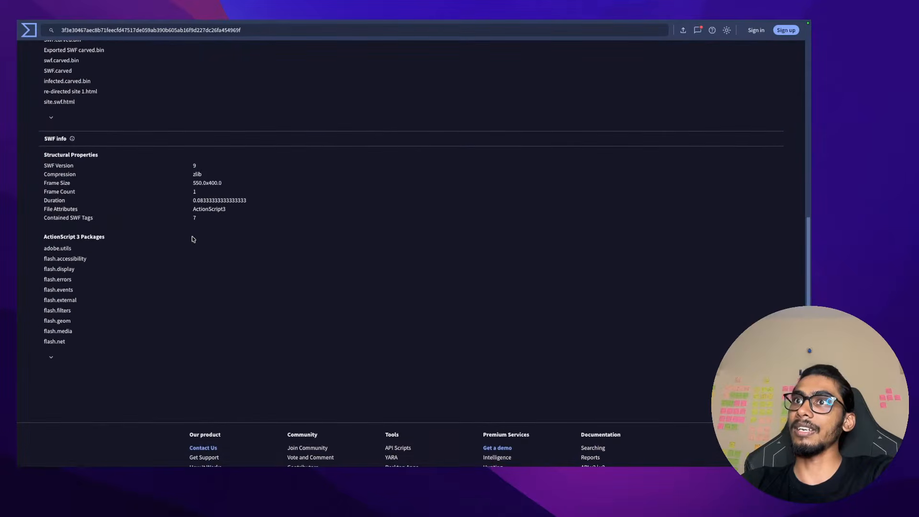
{"action": "scroll", "coordinate": [194, 239], "scroll_direction": "up", "scroll_amount": 2}
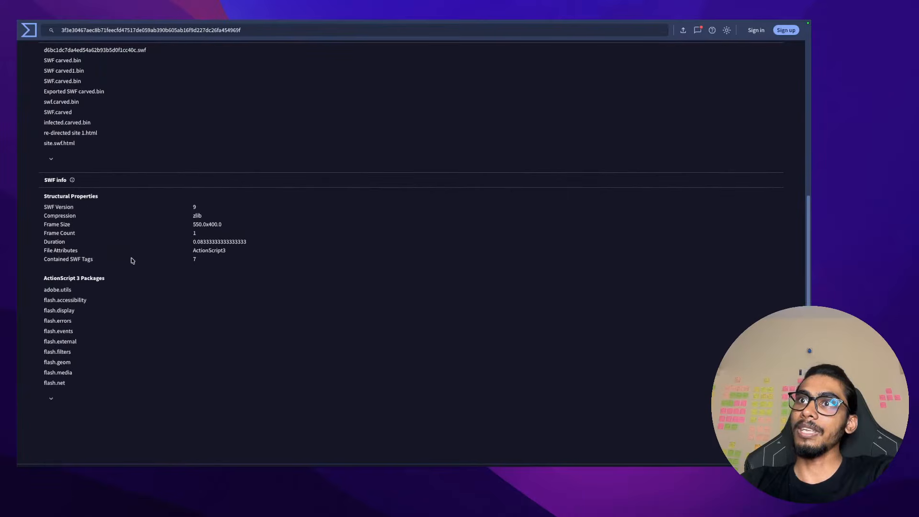
{"action": "scroll", "coordinate": [133, 261], "scroll_direction": "up", "scroll_amount": 10}
{"action": "left_click", "coordinate": [144, 147]}
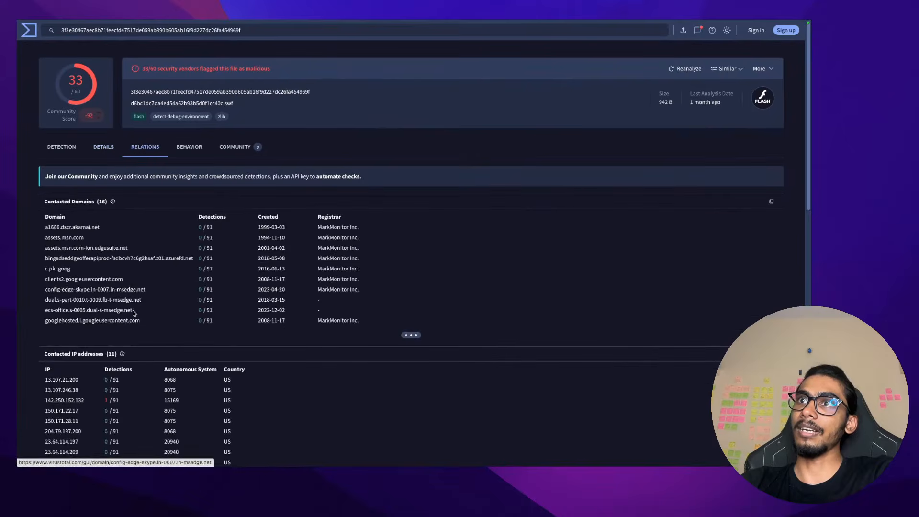
{"action": "scroll", "coordinate": [133, 314], "scroll_direction": "down", "scroll_amount": 15}
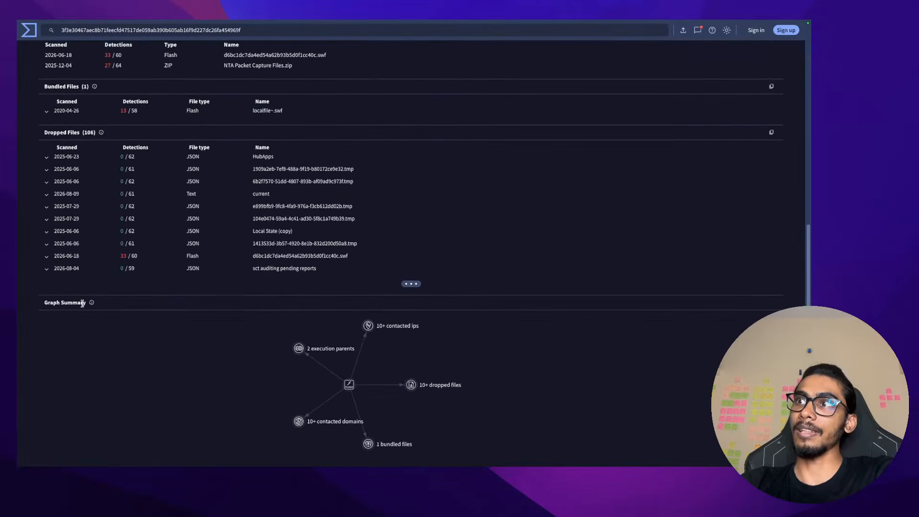
{"action": "scroll", "coordinate": [83, 303], "scroll_direction": "up", "scroll_amount": 15}
Scroll through the sandbox Behavior report, then show the Community votes and Joe Sandbox comment
{"action": "left_click", "coordinate": [190, 147]}
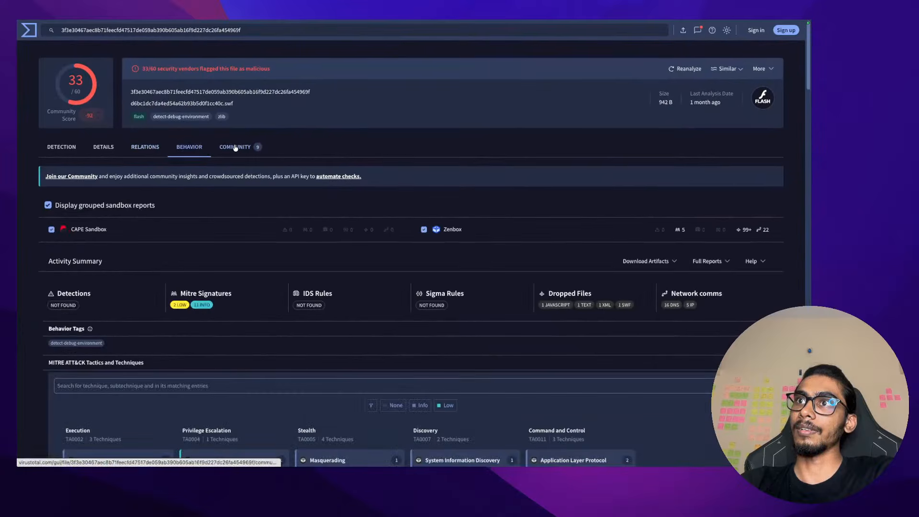
{"action": "scroll", "coordinate": [194, 261], "scroll_direction": "down", "scroll_amount": 10}
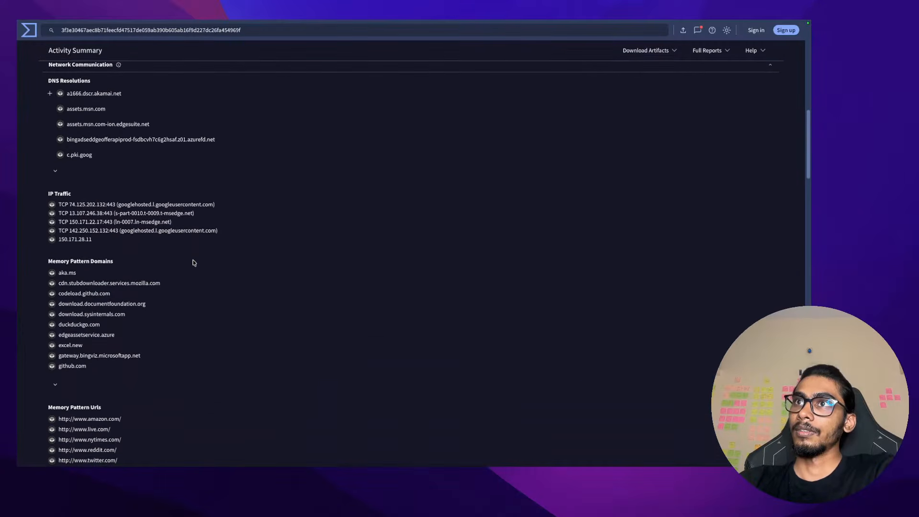
{"action": "scroll", "coordinate": [194, 262], "scroll_direction": "down", "scroll_amount": 8}
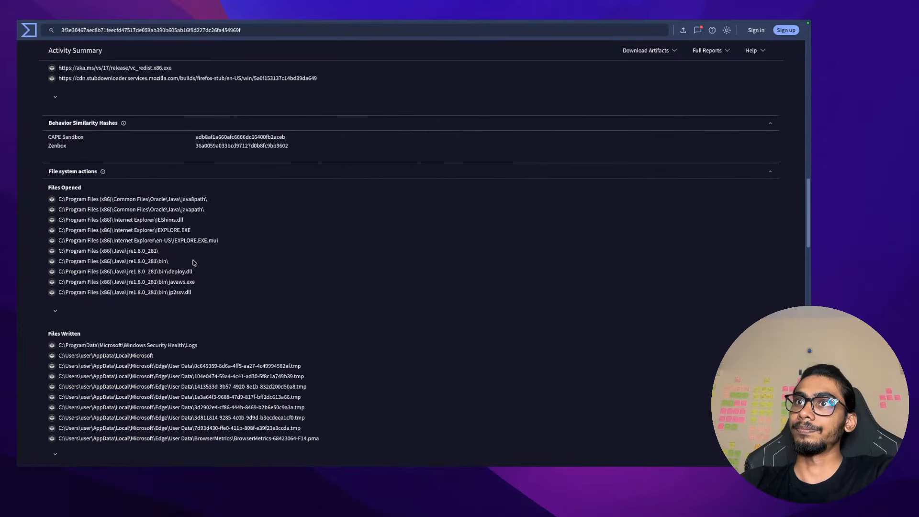
{"action": "scroll", "coordinate": [194, 262], "scroll_direction": "down", "scroll_amount": 10}
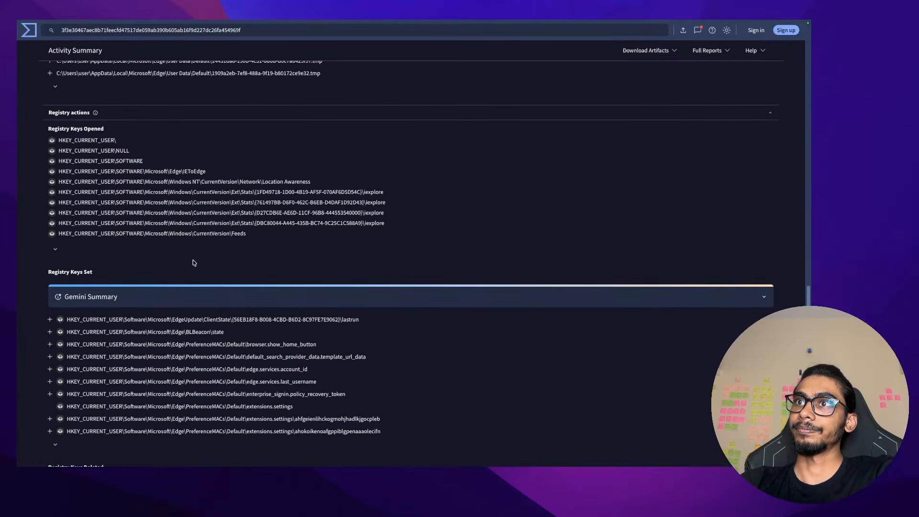
{"action": "scroll", "coordinate": [193, 260], "scroll_direction": "down", "scroll_amount": 10}
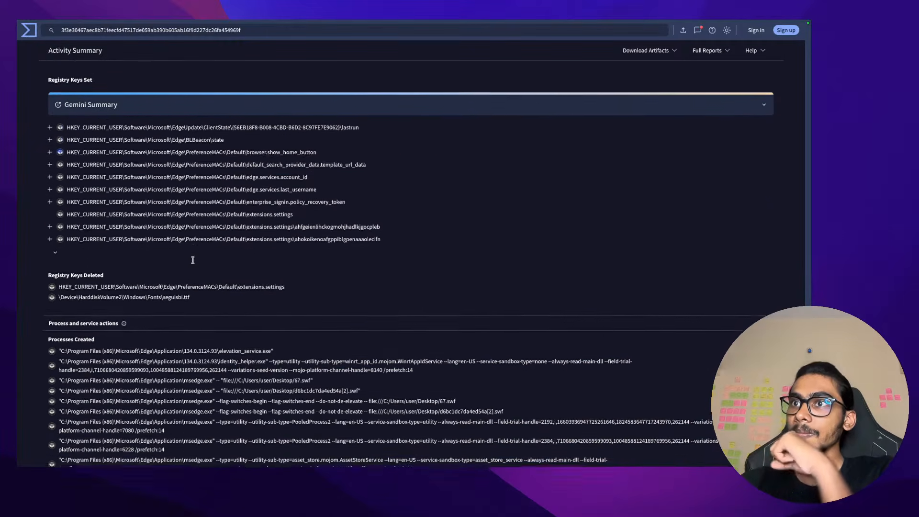
{"action": "scroll", "coordinate": [193, 262], "scroll_direction": "down", "scroll_amount": 3}
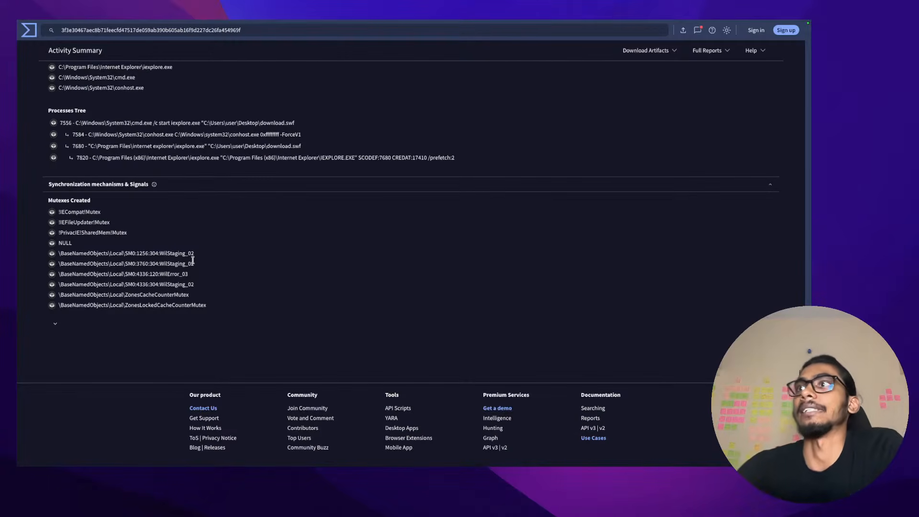
{"action": "scroll", "coordinate": [193, 260], "scroll_direction": "up", "scroll_amount": 20}
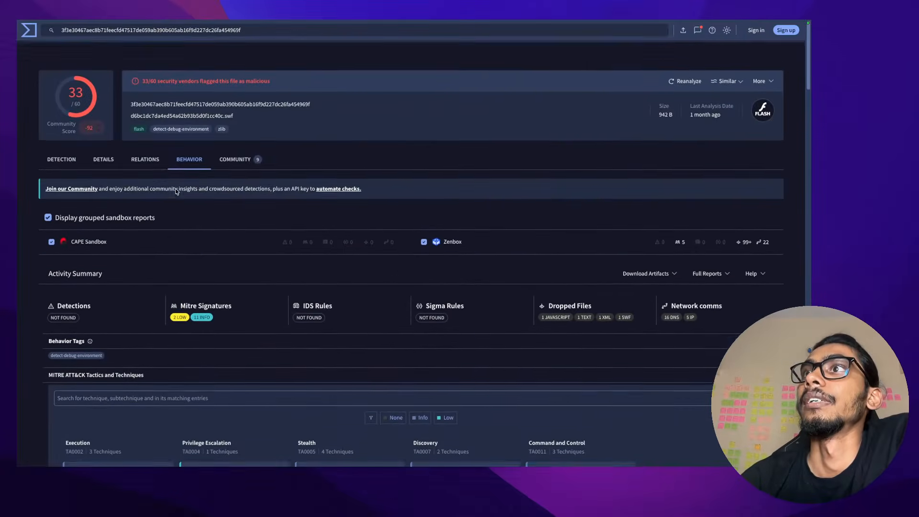
{"action": "left_click", "coordinate": [235, 159]}
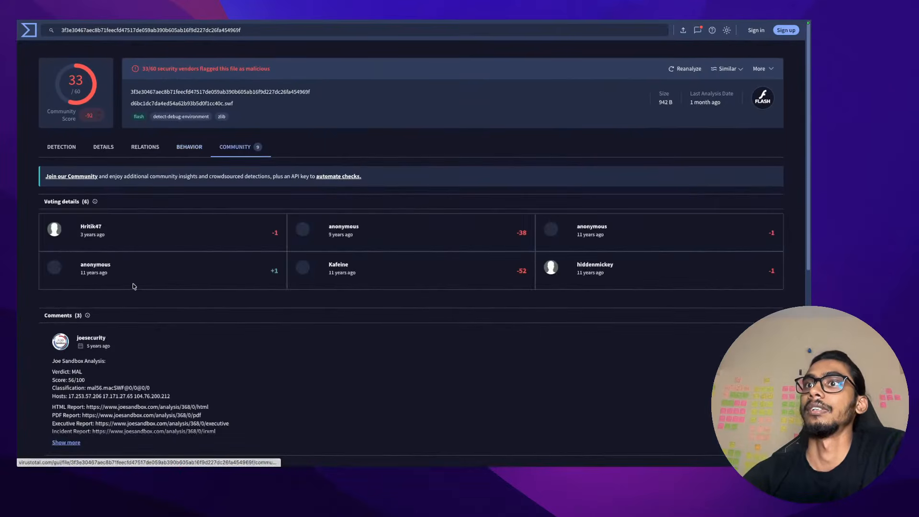
Return to the detection results and select the Code insights paragraph
{"action": "scroll", "coordinate": [133, 284], "scroll_direction": "down", "scroll_amount": 3}
{"action": "scroll", "coordinate": [133, 285], "scroll_direction": "down", "scroll_amount": 2}
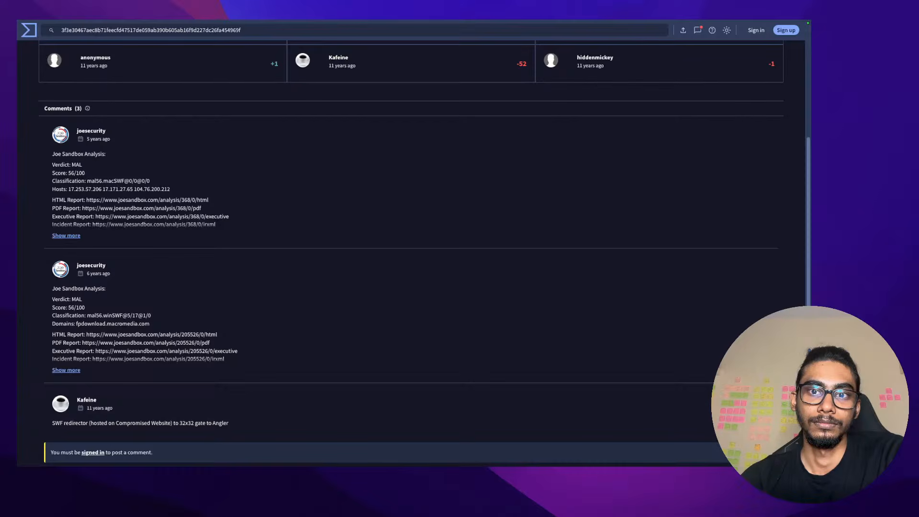
{"action": "scroll", "coordinate": [206, 252], "scroll_direction": "up", "scroll_amount": 5}
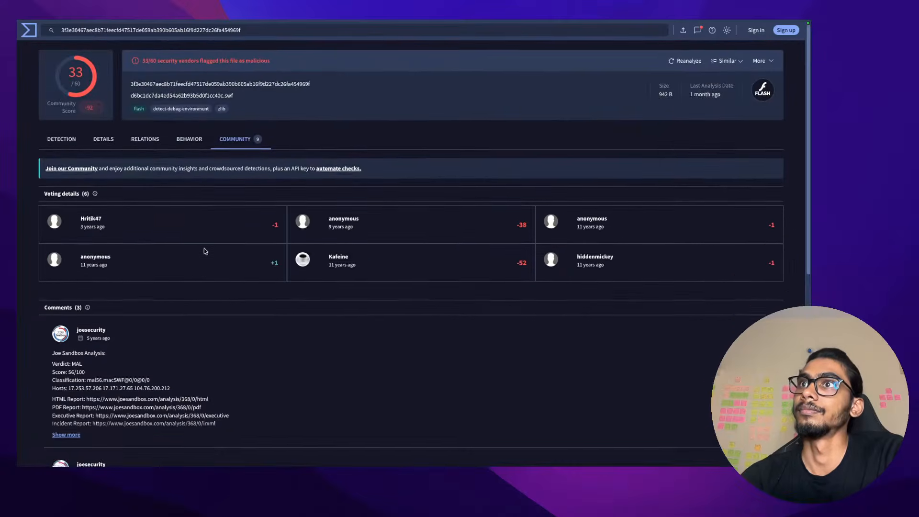
{"action": "left_click", "coordinate": [61, 145]}
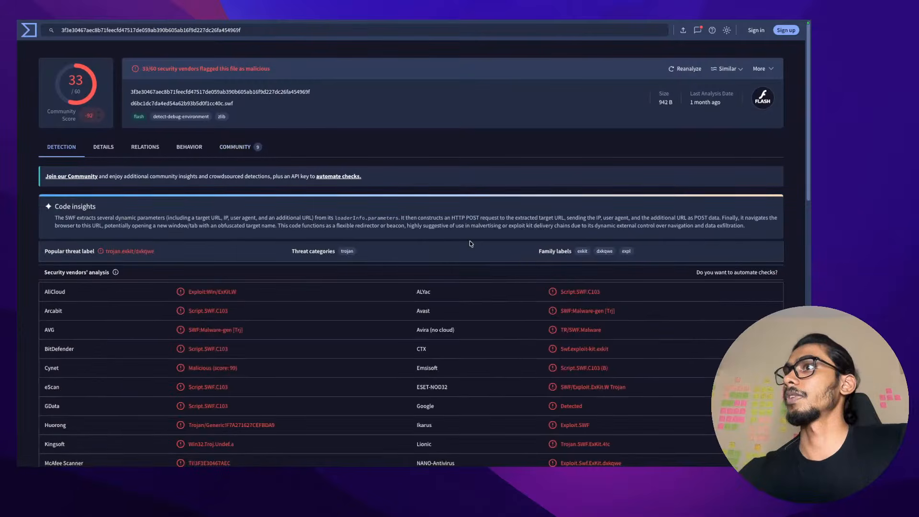
{"action": "double_click", "coordinate": [278, 216]}
{"action": "triple_click", "coordinate": [278, 216]}
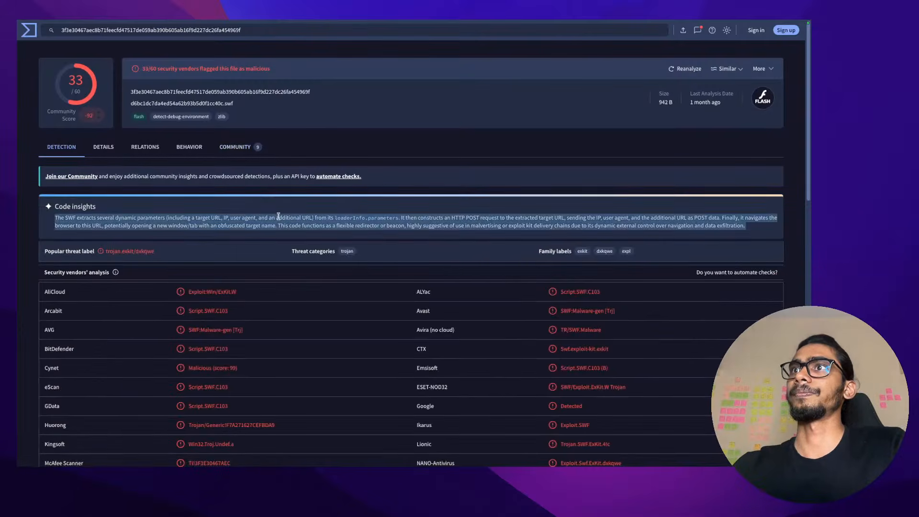
{"action": "left_click", "coordinate": [250, 215]}
Highlight Code insights phrases: extracted parameters, URL, loaderInfo.parameters and the HTTP POST request
{"action": "left_click_drag", "start_coordinate": [169, 217], "coordinate": [248, 217]}
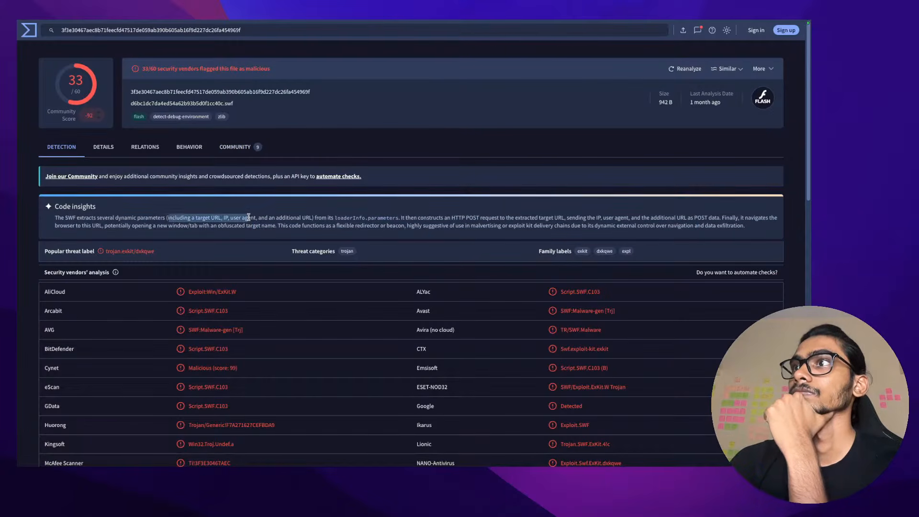
{"action": "left_click", "coordinate": [248, 217]}
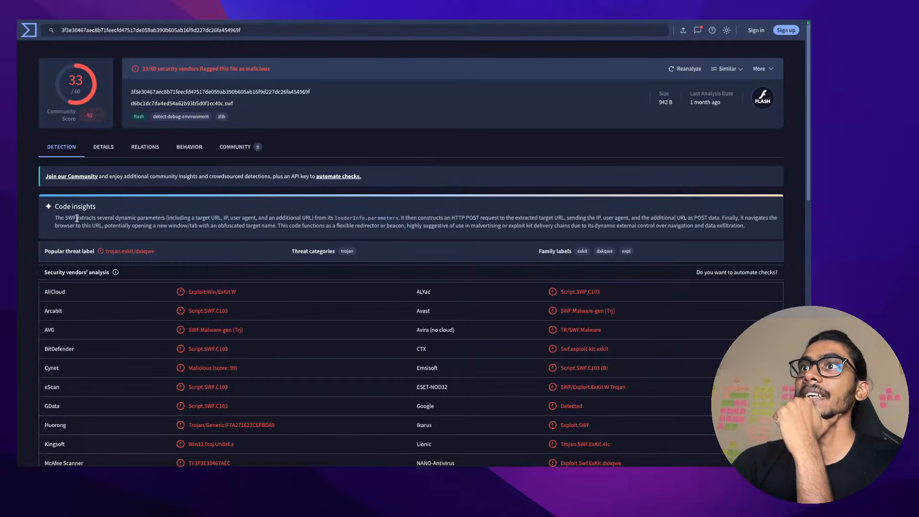
{"action": "left_click_drag", "start_coordinate": [77, 218], "coordinate": [574, 216]}
{"action": "double_click", "coordinate": [219, 219]}
{"action": "left_click", "coordinate": [238, 219]}
{"action": "left_click", "coordinate": [331, 220]}
{"action": "left_click", "coordinate": [411, 219]}
{"action": "left_click", "coordinate": [478, 218]}
{"action": "left_click", "coordinate": [559, 218]}
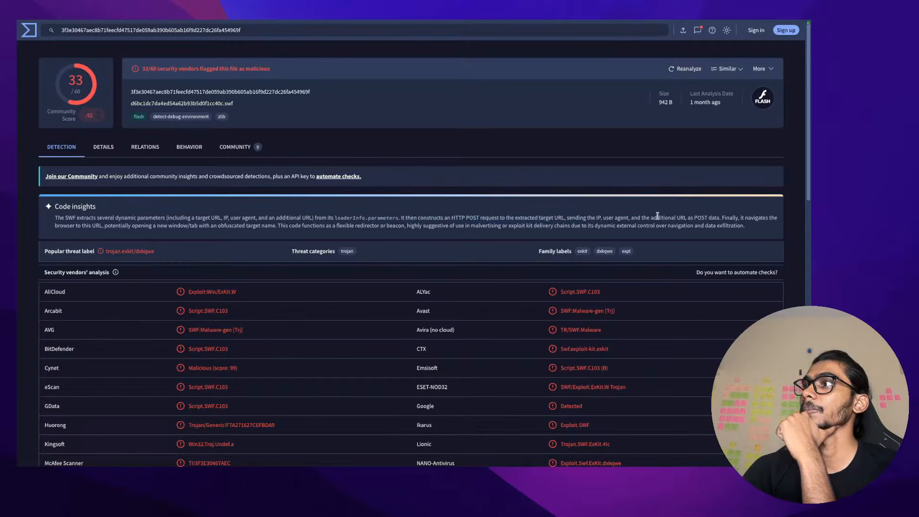
{"action": "left_click_drag", "start_coordinate": [690, 223], "coordinate": [745, 225]}
{"action": "left_click", "coordinate": [739, 221]}
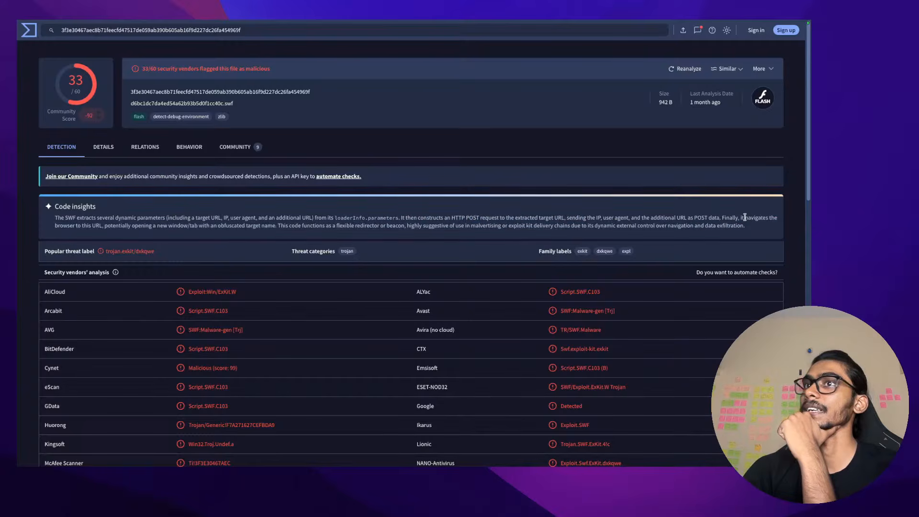
Highlight the new window/tab, malvertising and dynamic external control phrases while reading
{"action": "left_click_drag", "start_coordinate": [57, 226], "coordinate": [571, 227]}
{"action": "left_click", "coordinate": [274, 227]}
{"action": "left_click", "coordinate": [234, 226]}
{"action": "left_click", "coordinate": [415, 227]}
{"action": "left_click", "coordinate": [571, 226]}
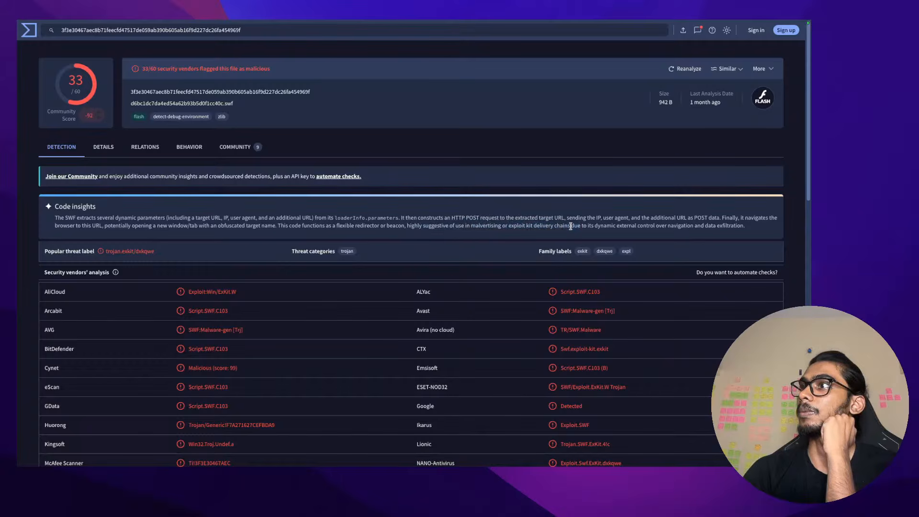
{"action": "left_click_drag", "start_coordinate": [595, 226], "coordinate": [756, 229]}
{"action": "left_click", "coordinate": [756, 229]}
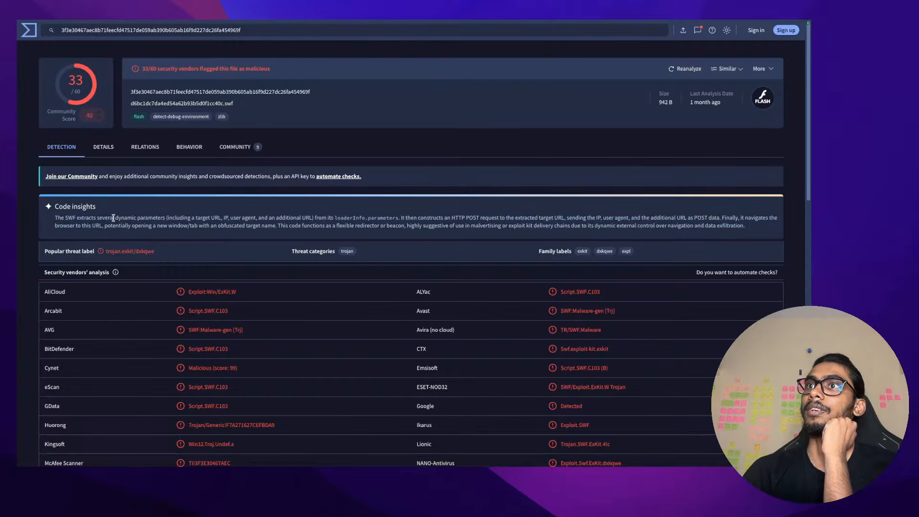
{"action": "mouse_move", "coordinate": [113, 218]}
{"action": "left_mouse_down"}
{"action": "mouse_move", "coordinate": [168, 218]}
{"action": "mouse_move", "coordinate": [102, 218]}
{"action": "left_mouse_up"}
{"action": "left_click", "coordinate": [168, 218]}
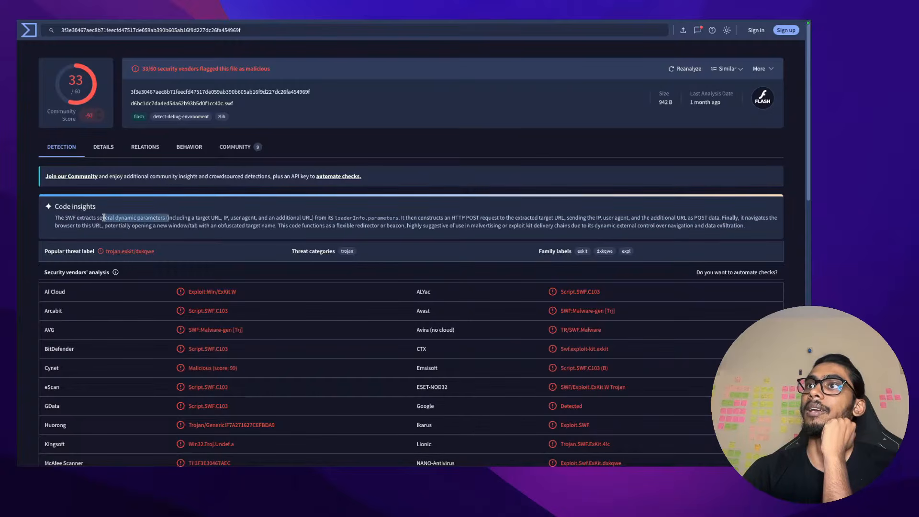
{"action": "left_click", "coordinate": [183, 220]}
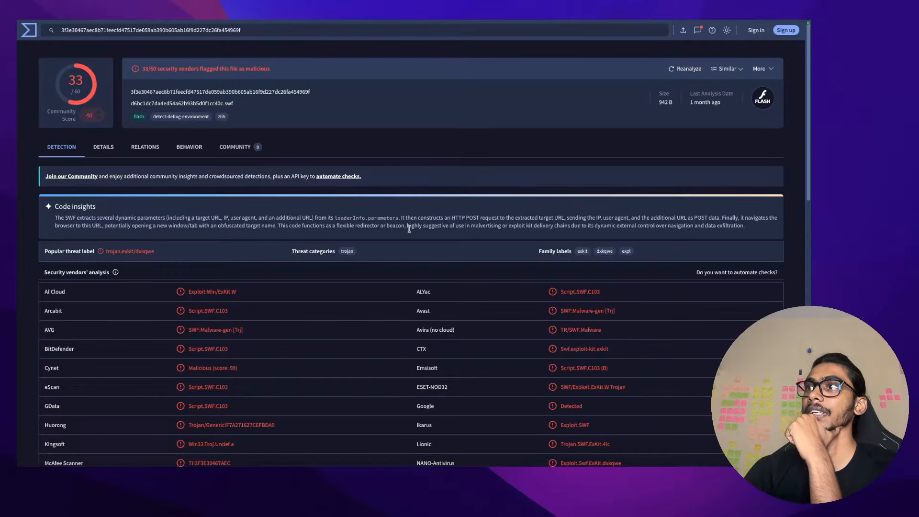
Mark the POST data sentences, then show Community comments calling it an SWF redirector to Angler
{"action": "left_click_drag", "start_coordinate": [401, 218], "coordinate": [693, 218]}
{"action": "left_click", "coordinate": [436, 217]}
{"action": "left_click", "coordinate": [481, 217]}
{"action": "left_click", "coordinate": [559, 217]}
{"action": "left_click", "coordinate": [693, 218]}
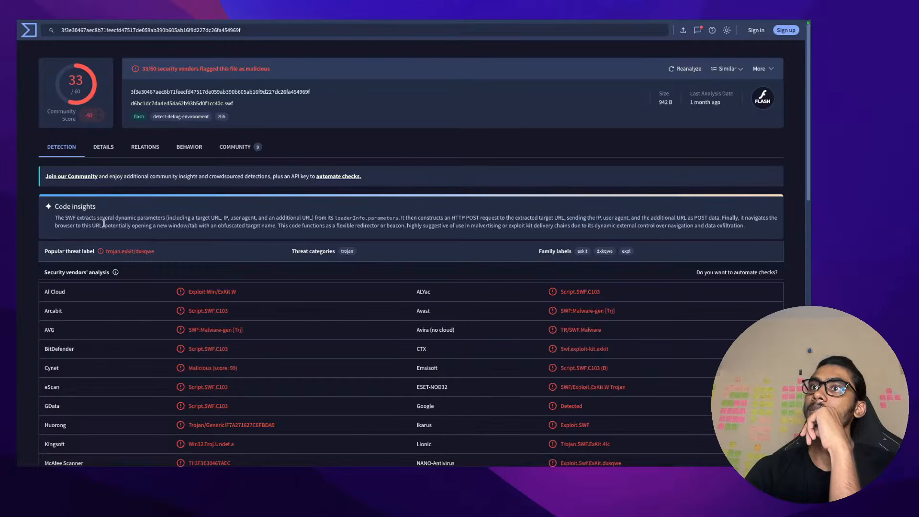
{"action": "left_click_drag", "start_coordinate": [103, 223], "coordinate": [150, 224]}
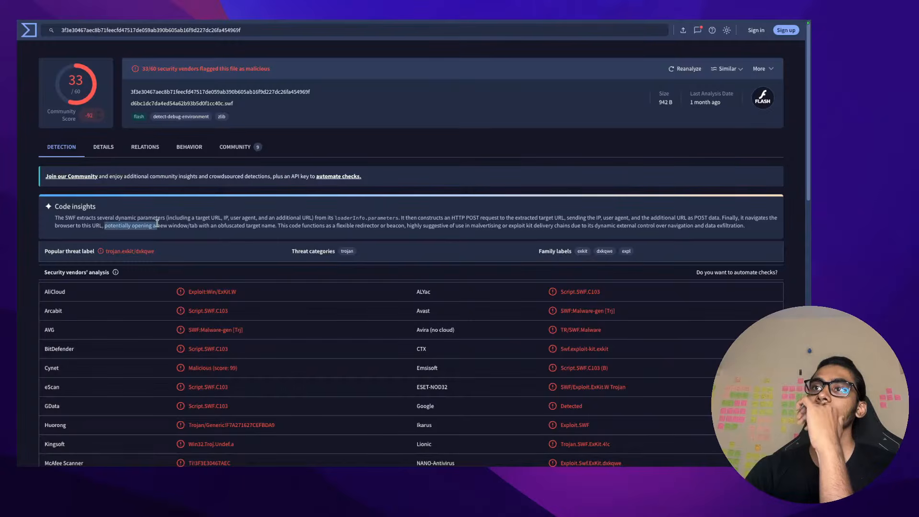
{"action": "mouse_move", "coordinate": [187, 23]}
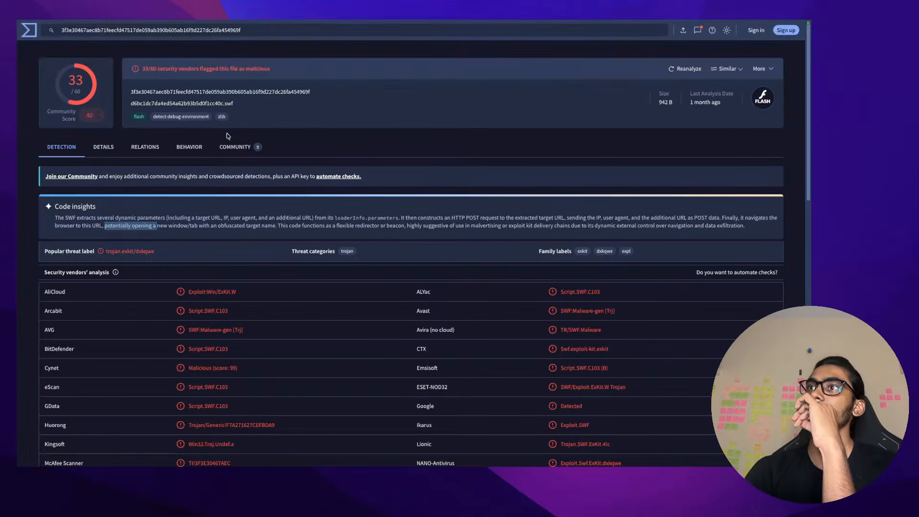
{"action": "left_click", "coordinate": [236, 147]}
Open the Joe Sandbox HTML report link from the comments, which returns a 404
{"action": "scroll", "coordinate": [243, 203], "scroll_direction": "down", "scroll_amount": 5}
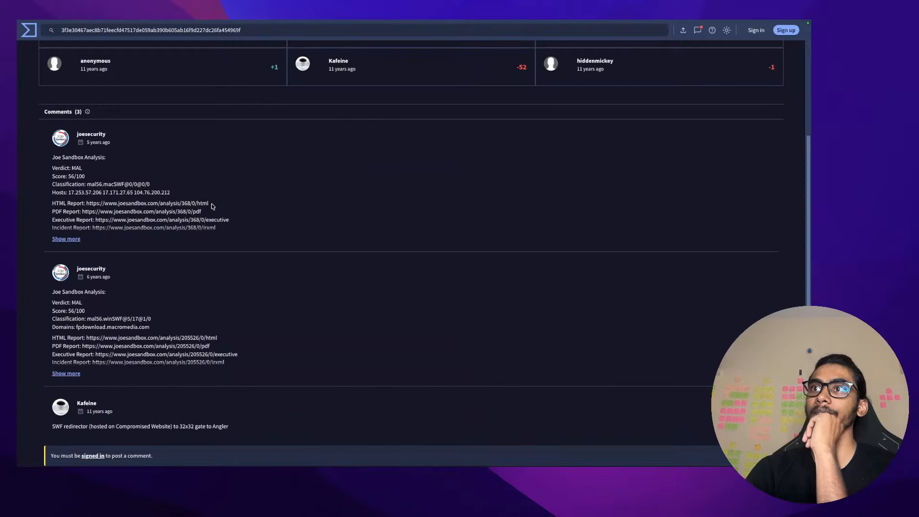
{"action": "left_click_drag", "start_coordinate": [211, 204], "coordinate": [87, 201]}
{"action": "right_click", "coordinate": [87, 203]}
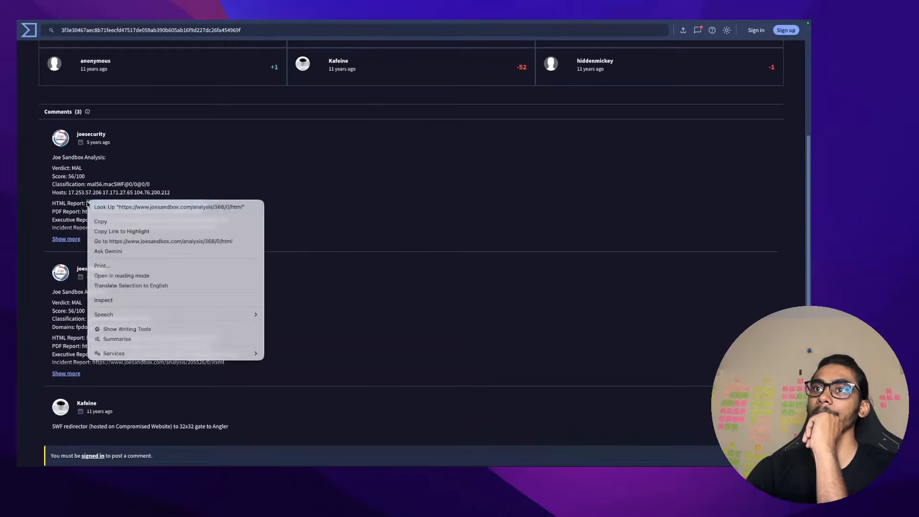
{"action": "left_click", "coordinate": [138, 242]}
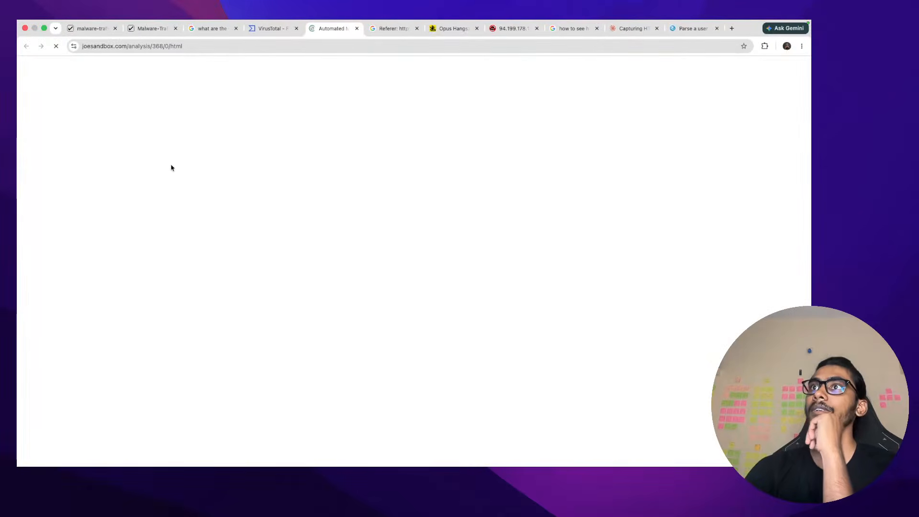
Search Google for the SWF's SHA-256 hash and check the AI overview's cited source
{"action": "mouse_move", "coordinate": [676, 34]}
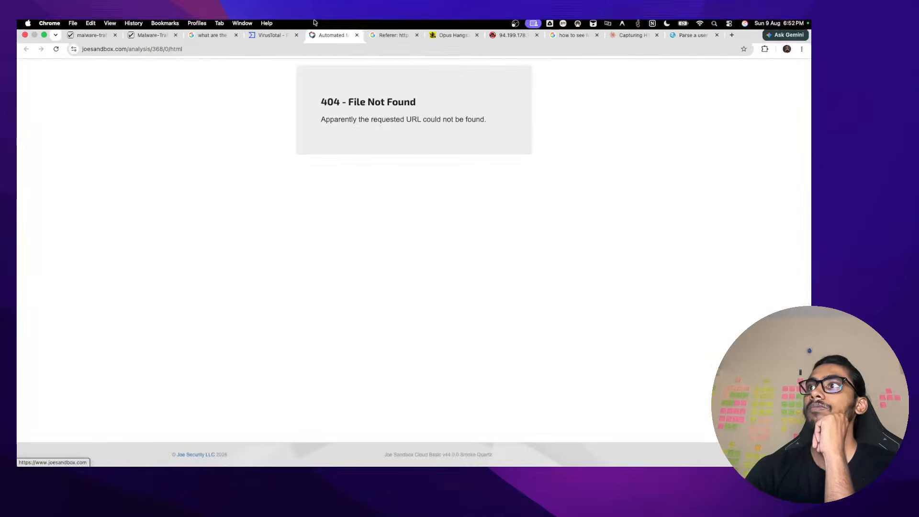
{"action": "left_click", "coordinate": [731, 41]}
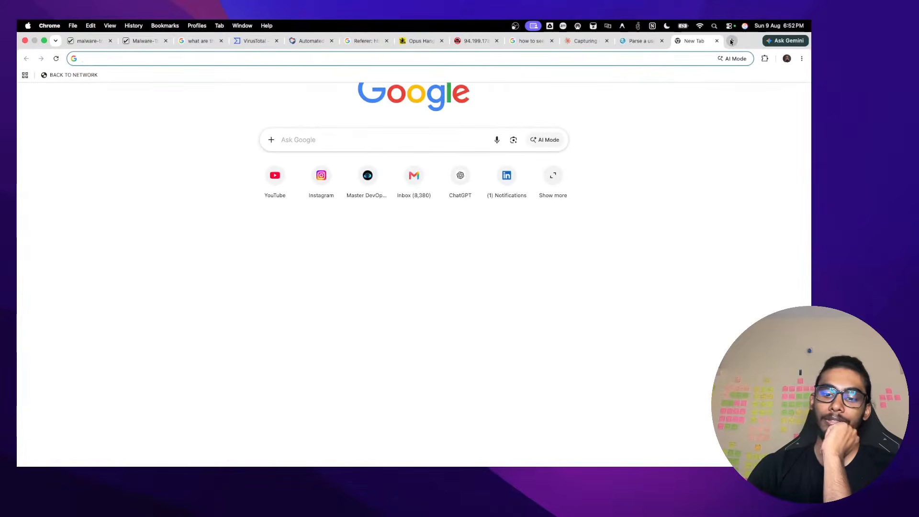
{"action": "type", "text": "3f3e30467aec8b71feecfd47517de059ab390b605ab16f9d227dc26fa454969f"}
{"action": "key", "text": "Return"}
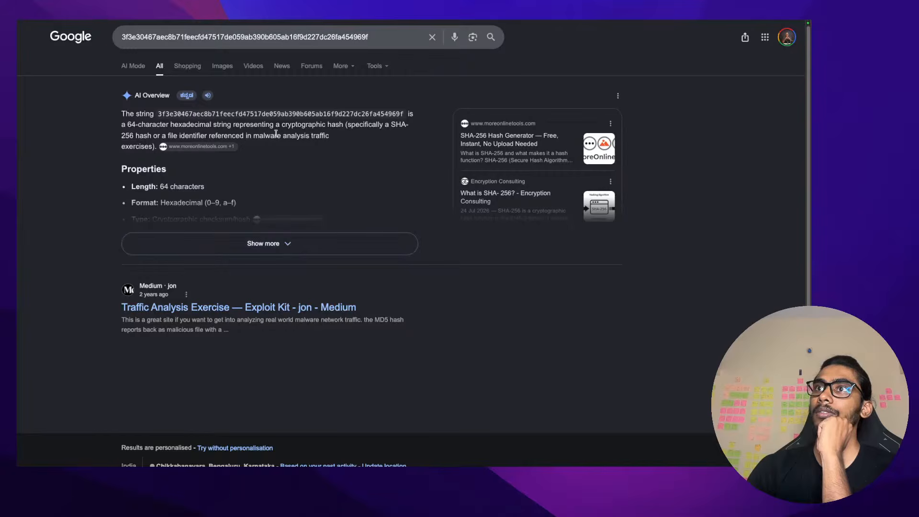
{"action": "mouse_move", "coordinate": [228, 151]}
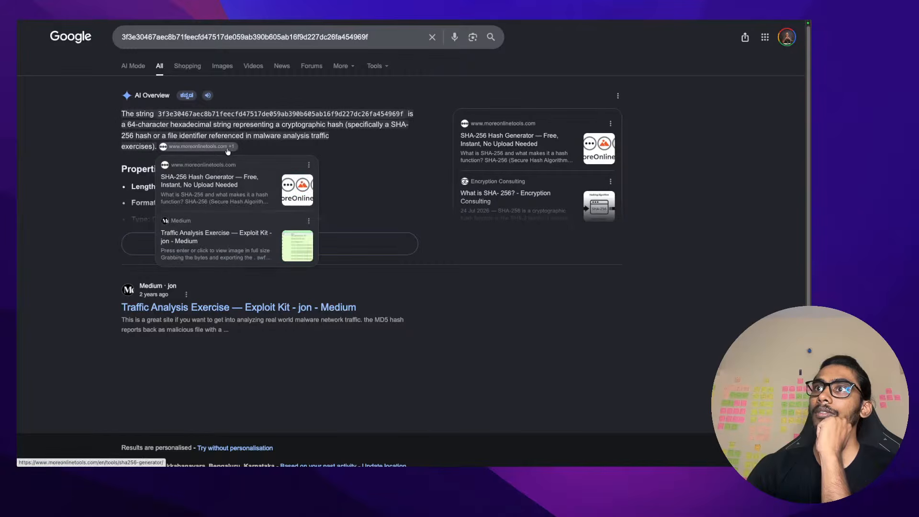
{"action": "left_click", "coordinate": [228, 149]}
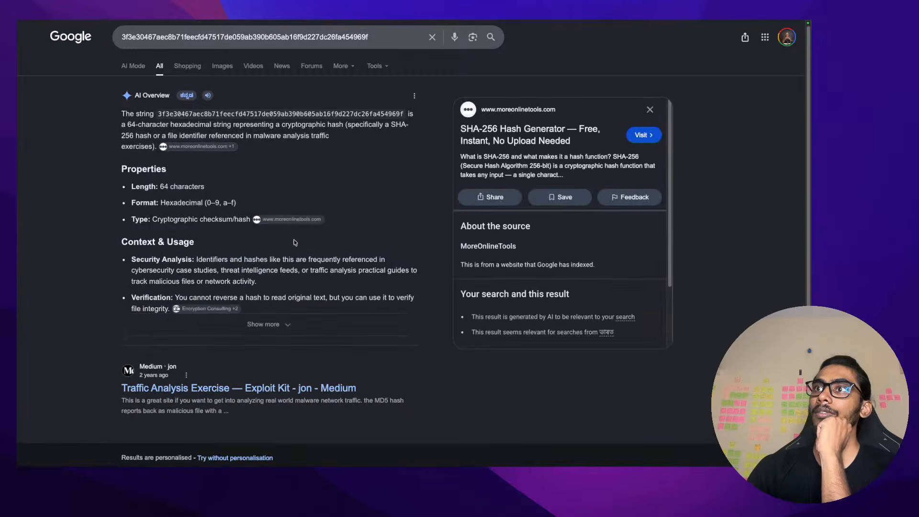
{"action": "scroll", "coordinate": [295, 243], "scroll_direction": "down", "scroll_amount": 3}
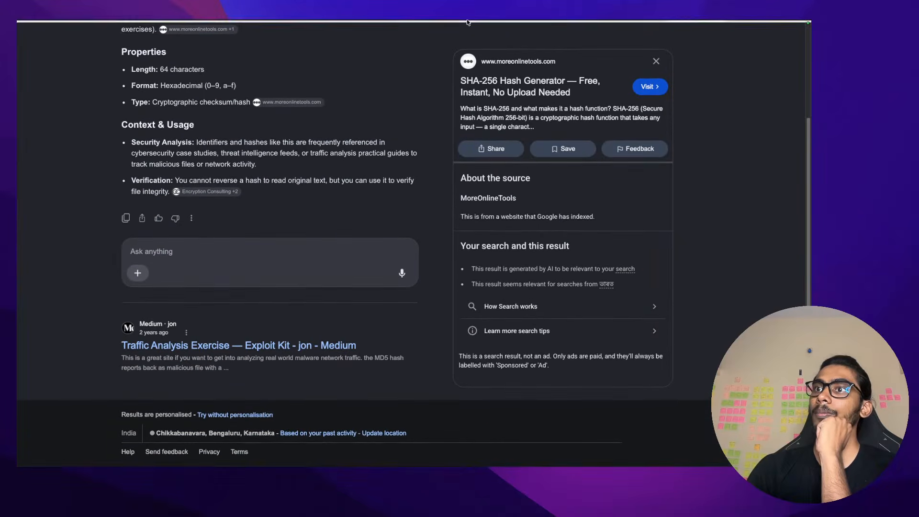
Find Joe Sandbox Cloud Basic via a Google search for 'joe sandbox' and dismiss its info popup
{"action": "mouse_move", "coordinate": [655, 56]}
{"action": "left_click", "coordinate": [735, 43]}
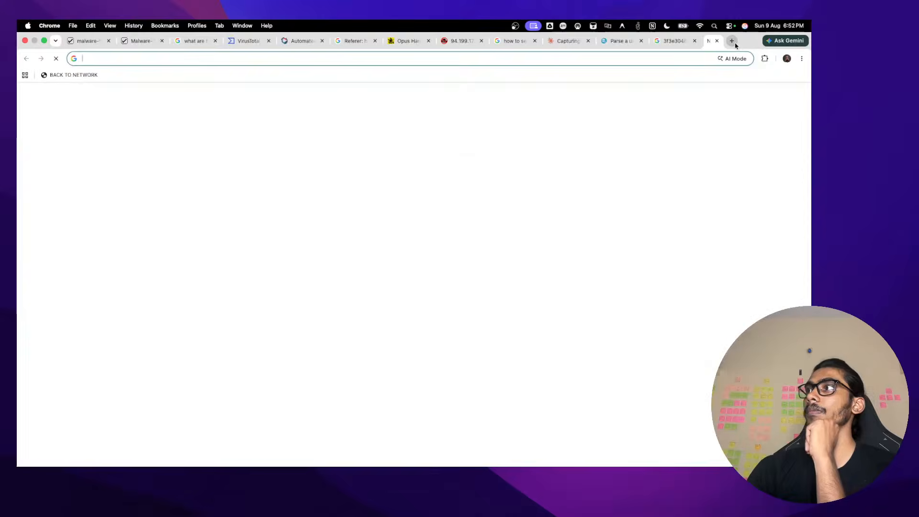
{"action": "type", "text": "joe sandbox"}
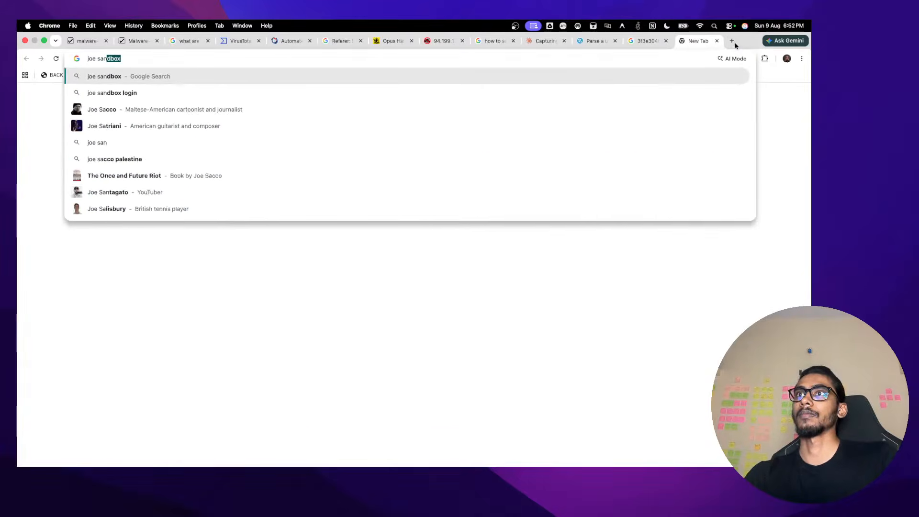
{"action": "key", "text": "Return"}
{"action": "left_click", "coordinate": [320, 123]}
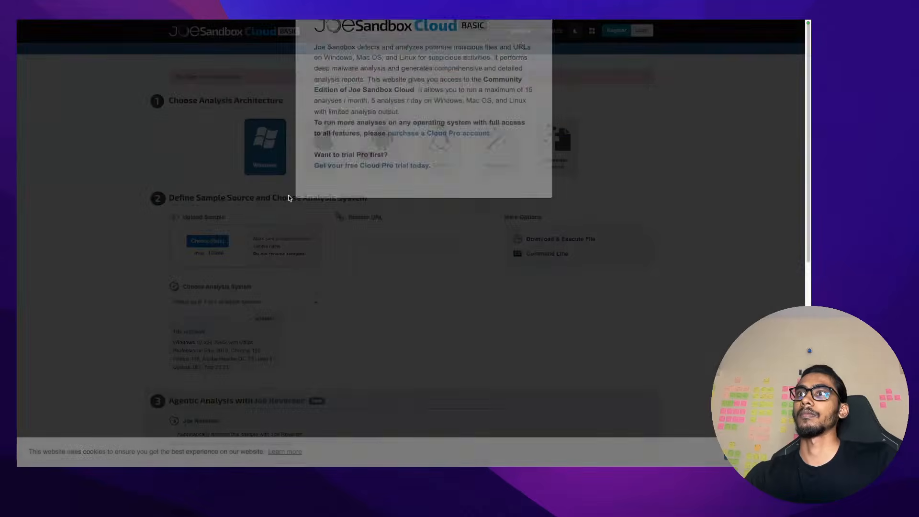
{"action": "left_click", "coordinate": [539, 76]}
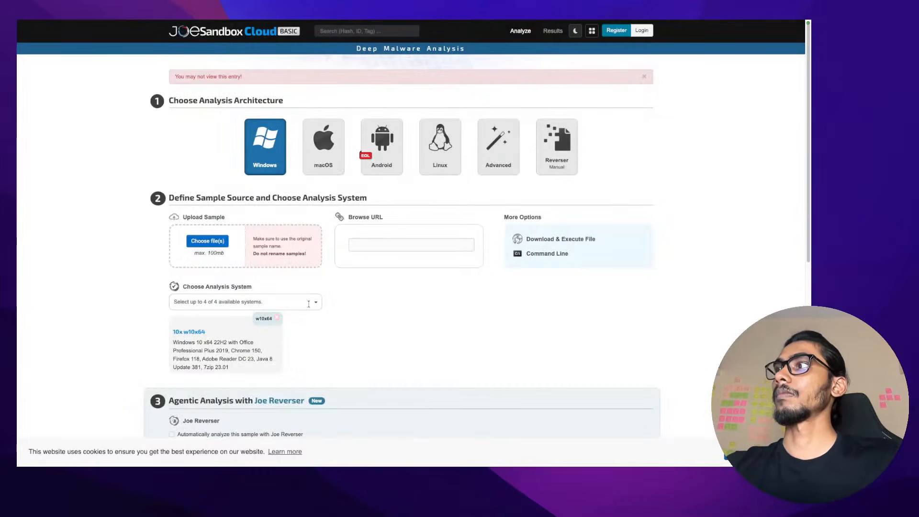
Paste the SWF's SHA-256 hash into Joe Sandbox's top search box and run the search
{"action": "left_click", "coordinate": [309, 303]}
{"action": "scroll", "coordinate": [316, 239], "scroll_direction": "down", "scroll_amount": 5}
{"action": "scroll", "coordinate": [318, 304], "scroll_direction": "up", "scroll_amount": 2}
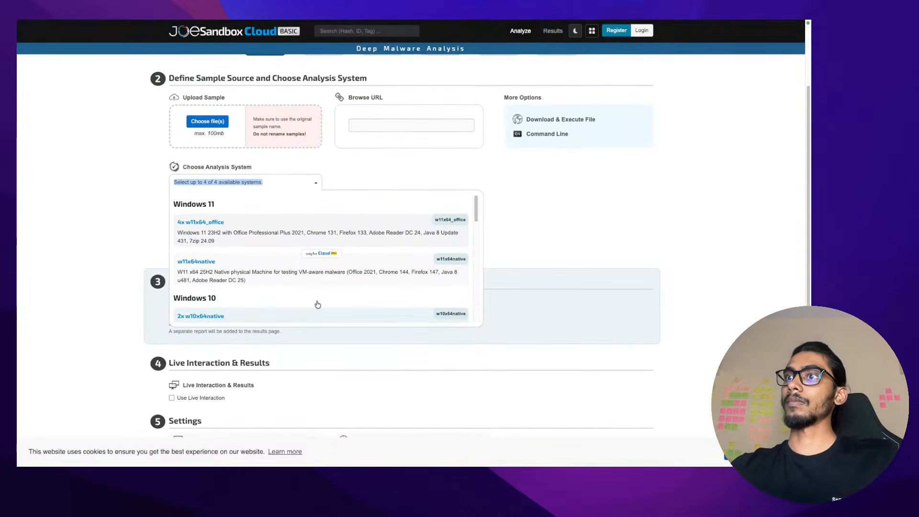
{"action": "scroll", "coordinate": [318, 304], "scroll_direction": "up", "scroll_amount": 4}
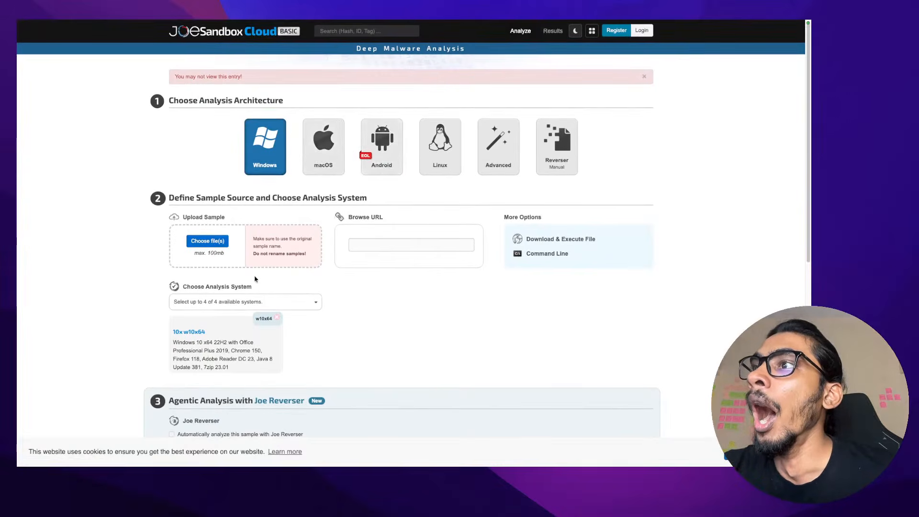
{"action": "scroll", "coordinate": [245, 141], "scroll_direction": "up", "scroll_amount": 1}
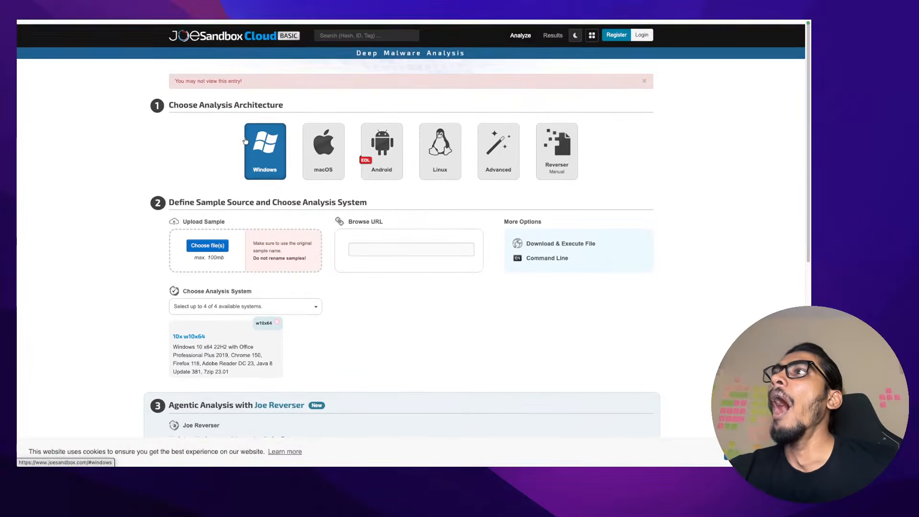
{"action": "scroll", "coordinate": [246, 141], "scroll_direction": "down", "scroll_amount": 1}
{"action": "left_click", "coordinate": [356, 30]}
{"action": "type", "text": "9ab390b605ab16f9d227dc26fa454969"}
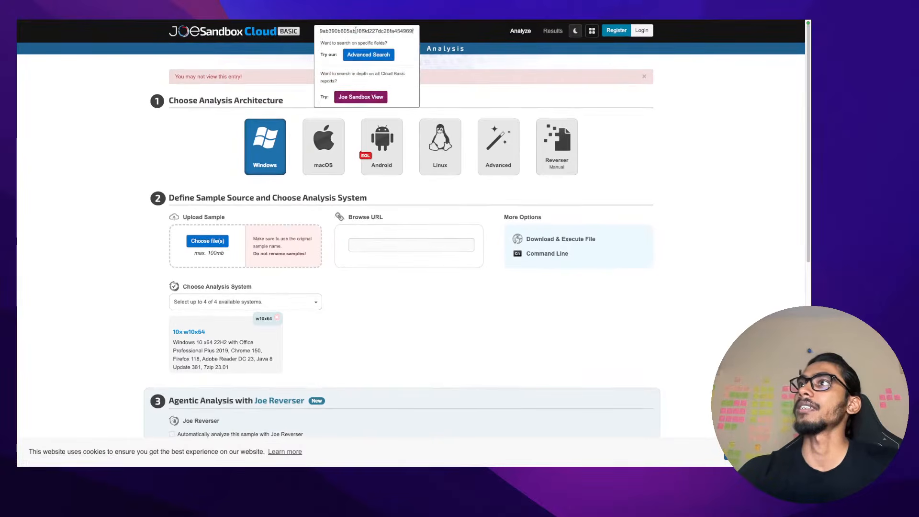
{"action": "key", "text": "Return"}
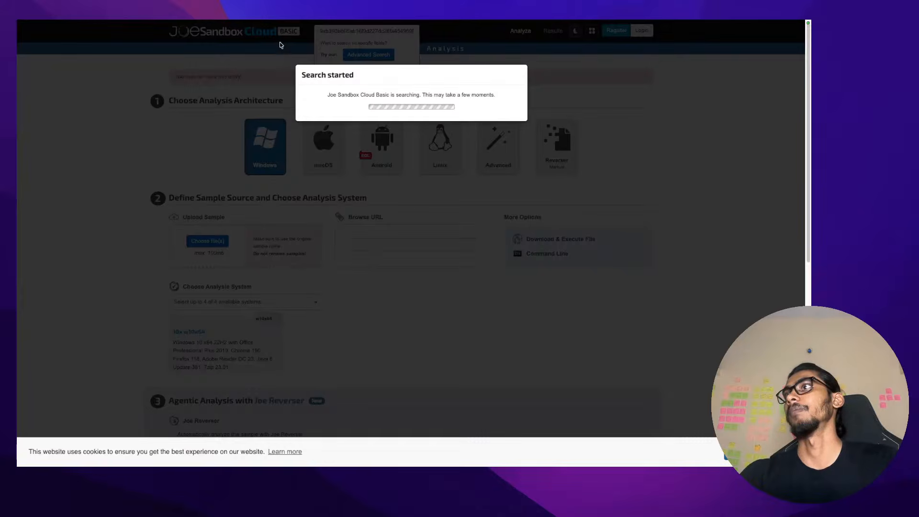
Search 'anyrun', open ANY.RUN, choose Get started and close the blank popup
{"action": "mouse_move", "coordinate": [555, 22]}
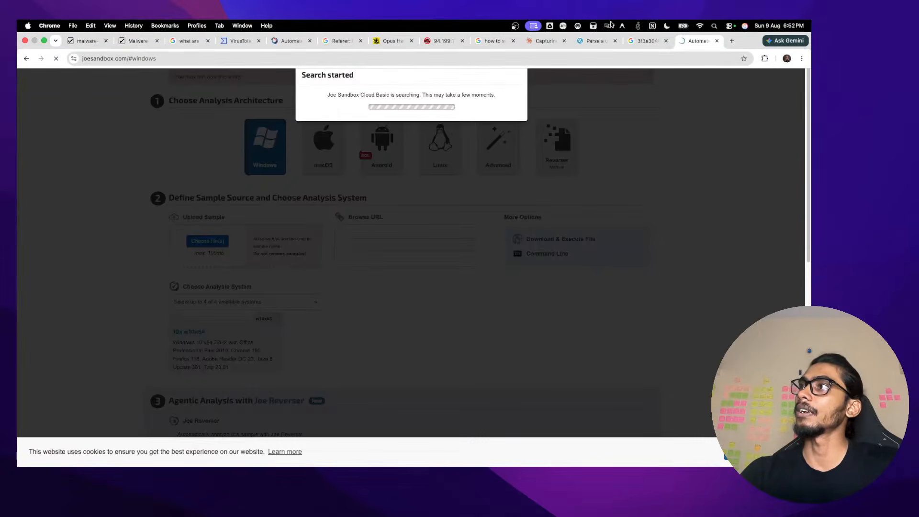
{"action": "left_click", "coordinate": [733, 41]}
{"action": "type", "text": "anyrun"}
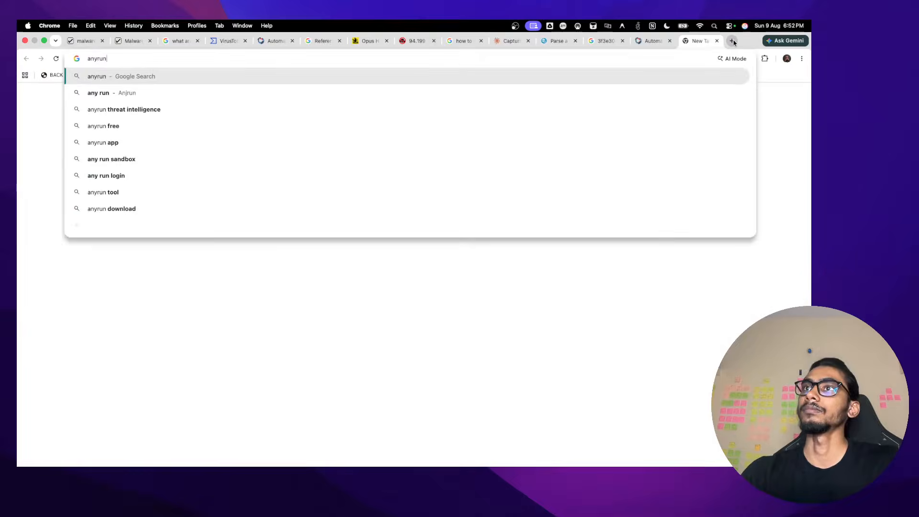
{"action": "key", "text": "Return"}
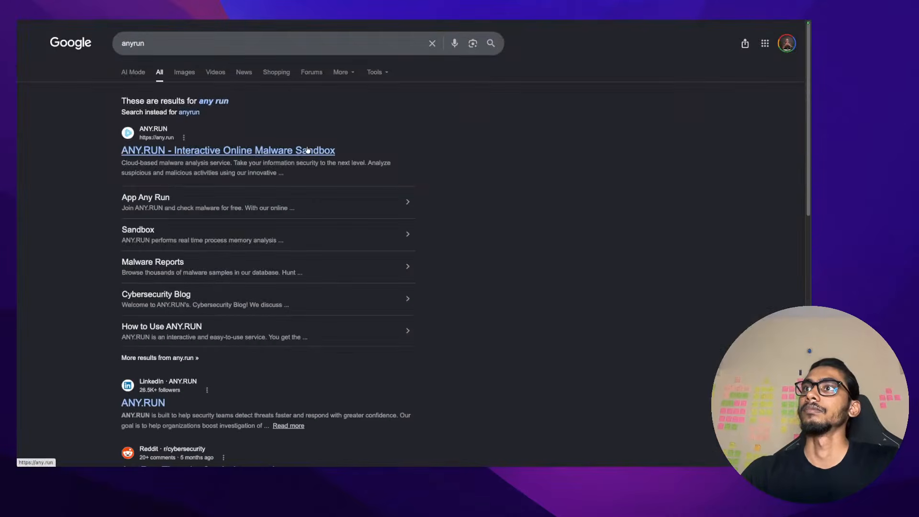
{"action": "left_click", "coordinate": [308, 150]}
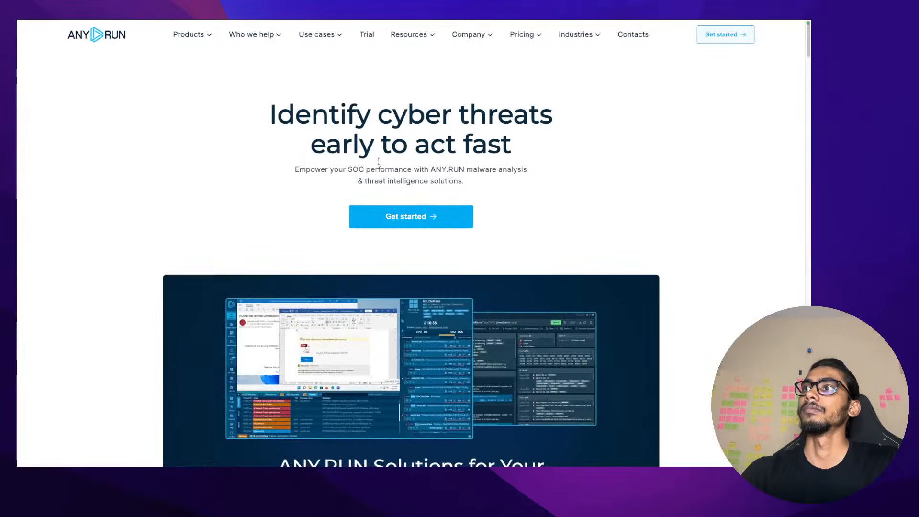
{"action": "left_click", "coordinate": [389, 216]}
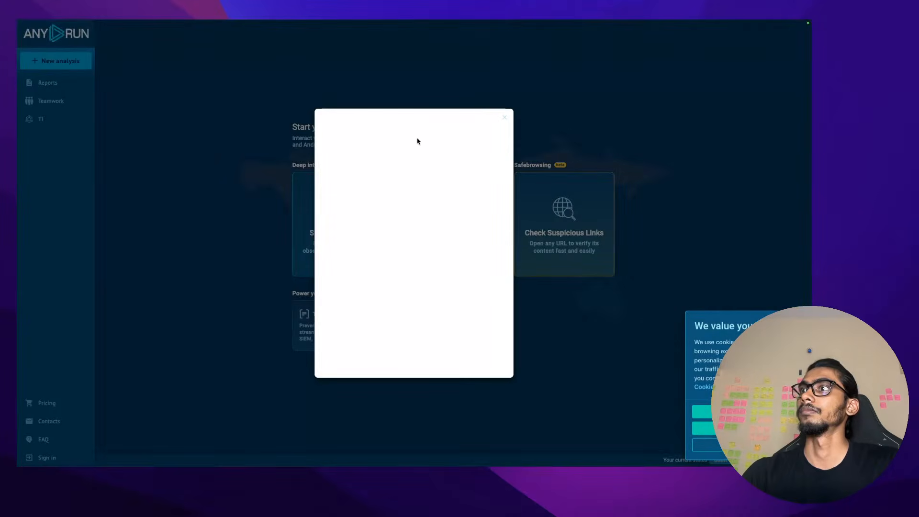
{"action": "left_click", "coordinate": [504, 117]}
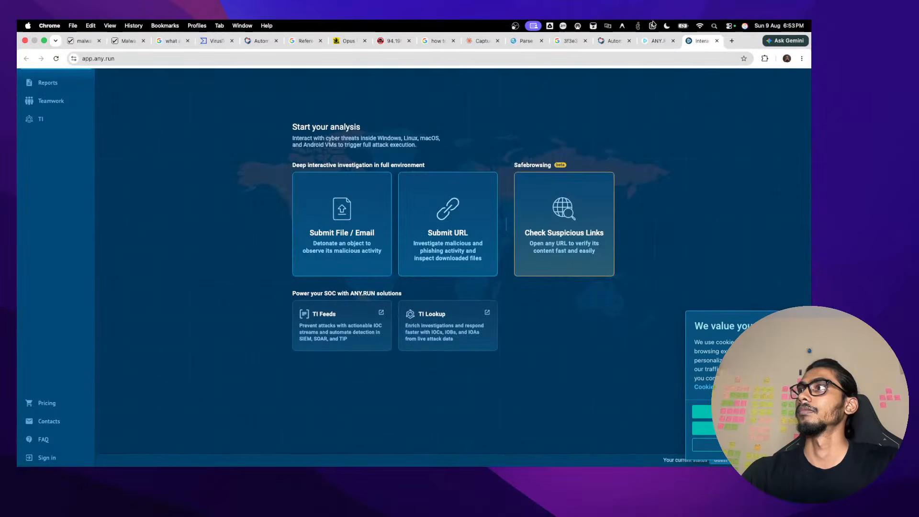
{"action": "left_click", "coordinate": [27, 46]}
Open the first Joe Sandbox result's HTML analysis report and scroll through it
{"action": "left_click", "coordinate": [622, 42]}
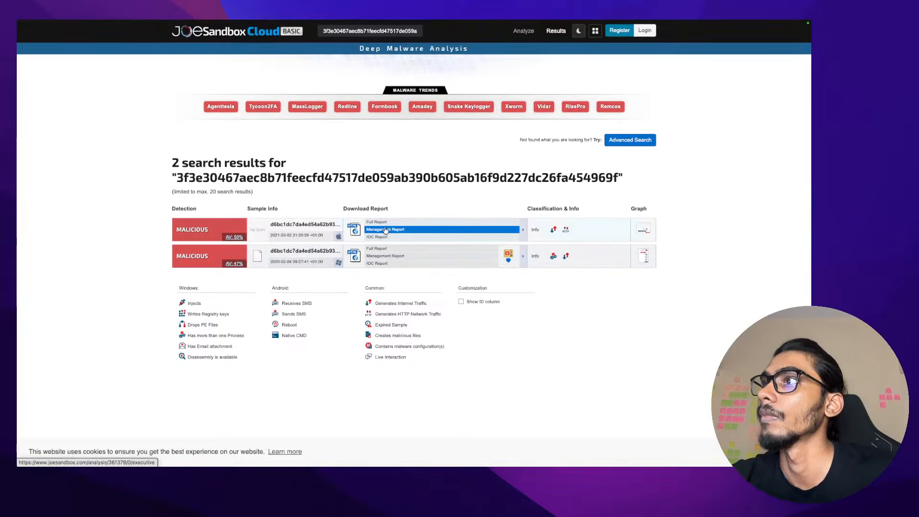
{"action": "left_click", "coordinate": [354, 231]}
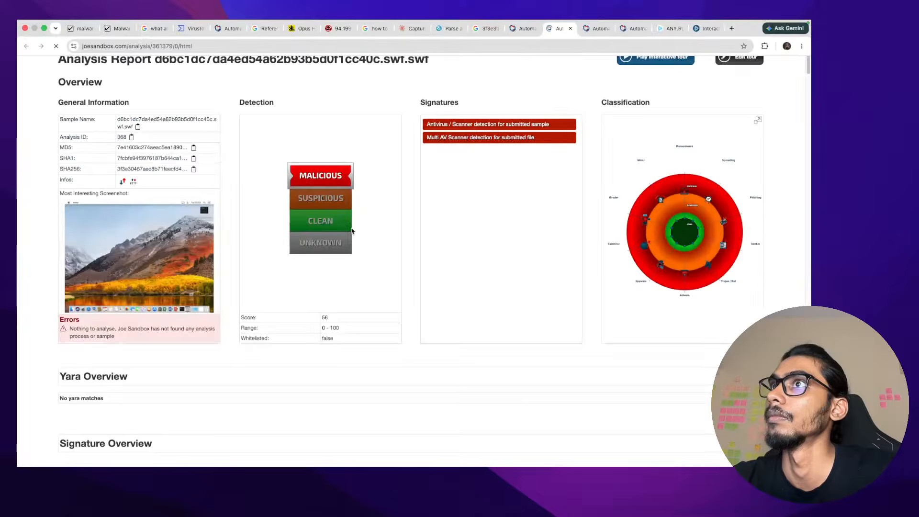
{"action": "scroll", "coordinate": [352, 232], "scroll_direction": "down", "scroll_amount": 6}
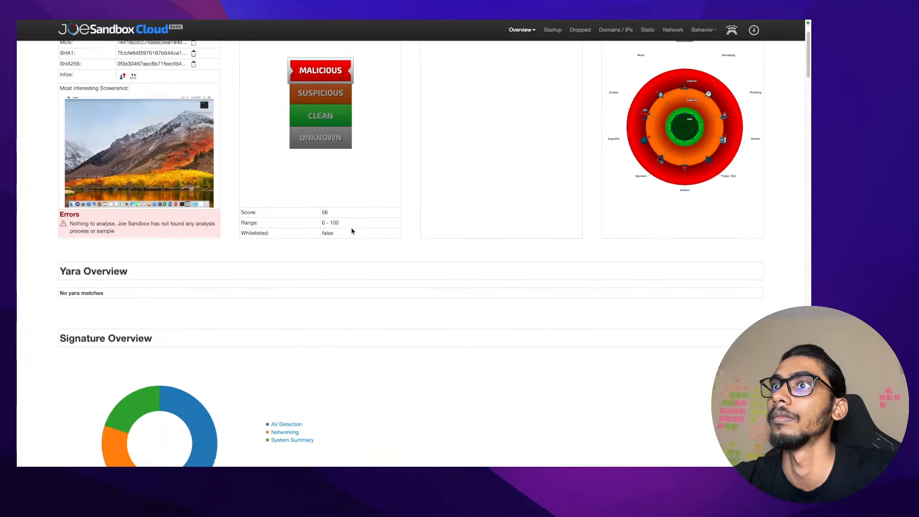
{"action": "scroll", "coordinate": [352, 231], "scroll_direction": "down", "scroll_amount": 4}
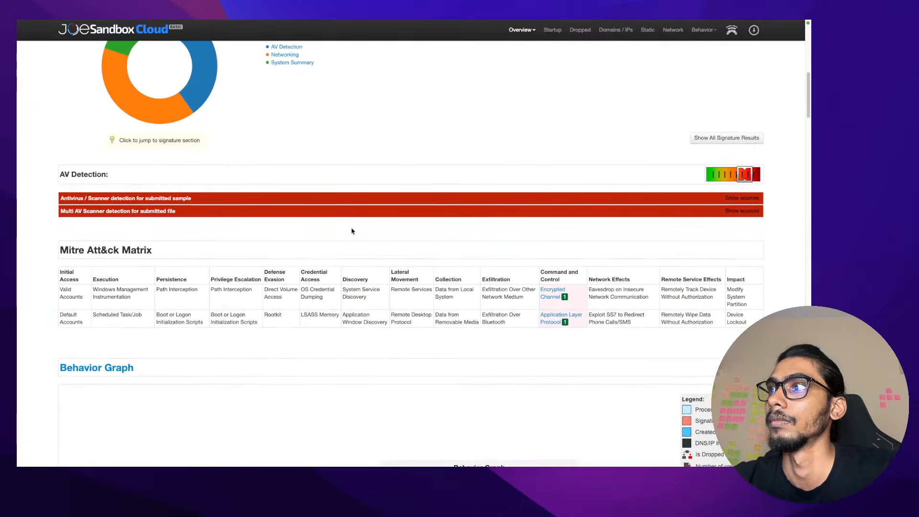
{"action": "scroll", "coordinate": [352, 231], "scroll_direction": "down", "scroll_amount": 3}
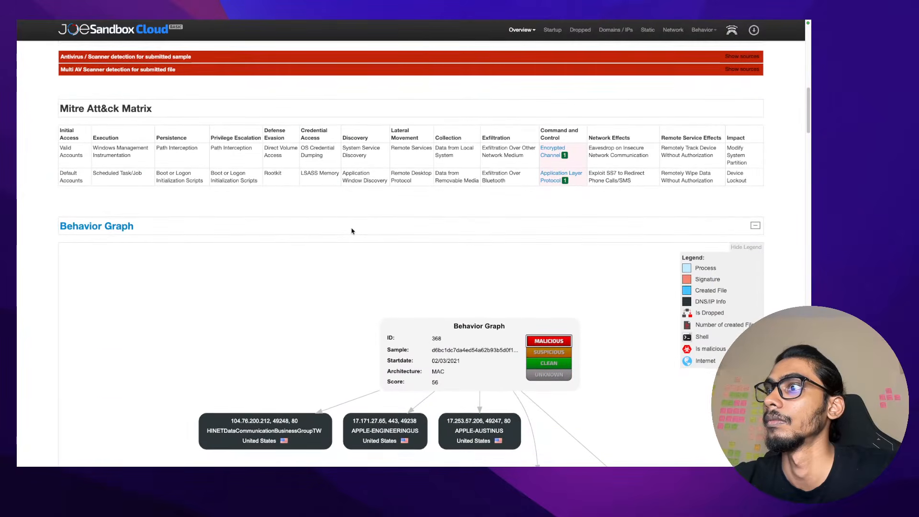
{"action": "scroll", "coordinate": [352, 231], "scroll_direction": "down", "scroll_amount": 3}
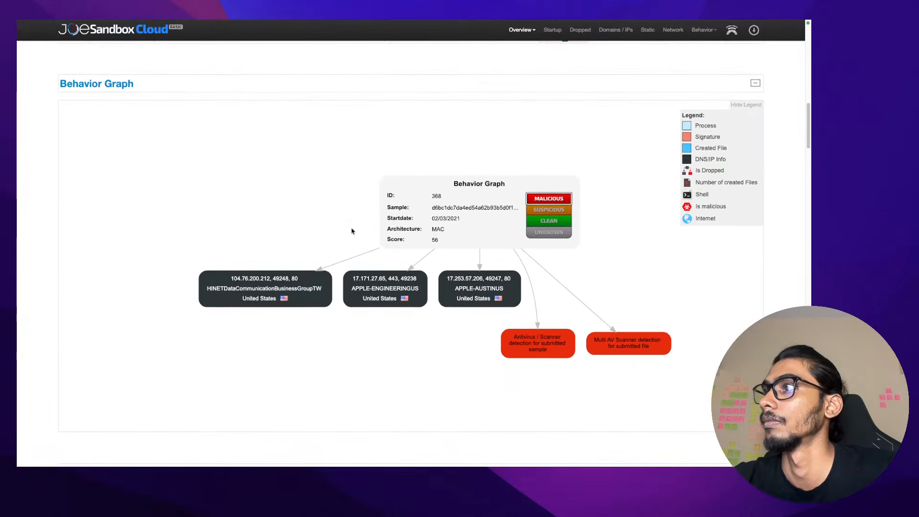
{"action": "scroll", "coordinate": [352, 232], "scroll_direction": "up", "scroll_amount": 3}
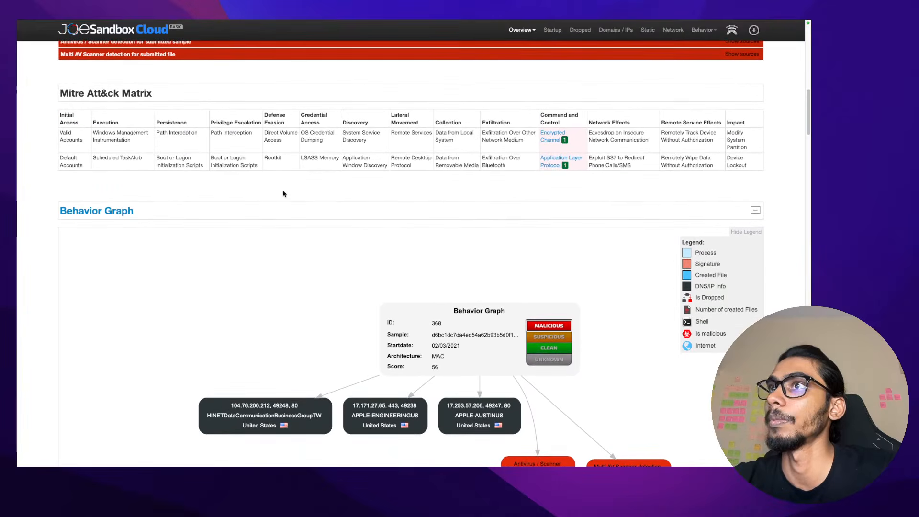
{"action": "scroll", "coordinate": [284, 194], "scroll_direction": "up", "scroll_amount": 2}
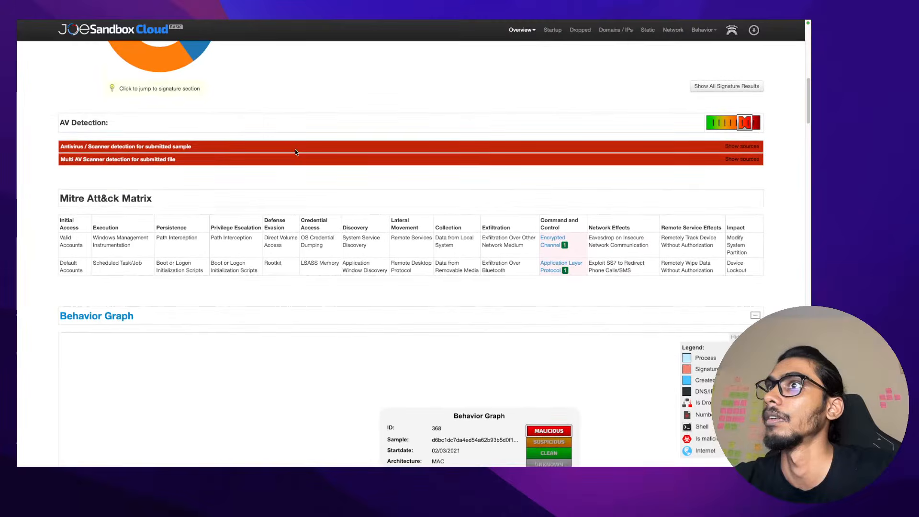
Show the AV detection sources: 50% on VirusTotal and 37% on Metadefender
{"action": "left_click", "coordinate": [726, 146]}
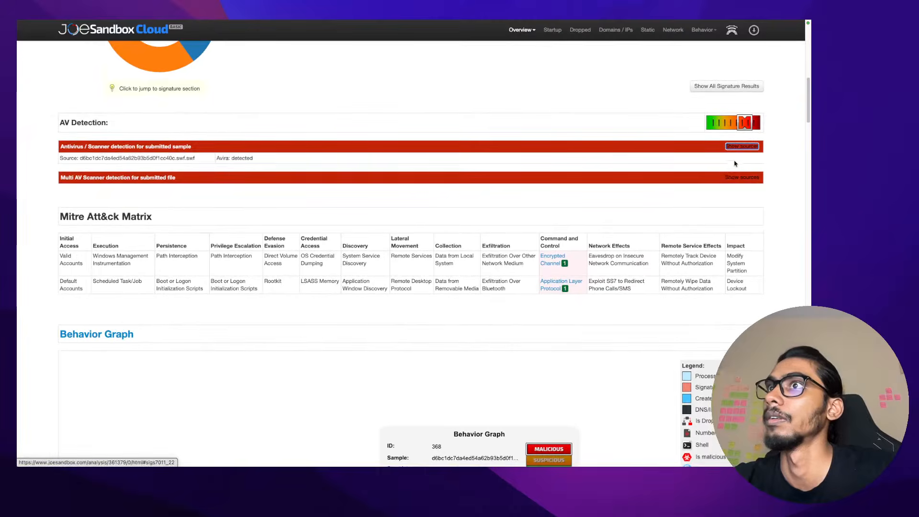
{"action": "left_click", "coordinate": [742, 177]}
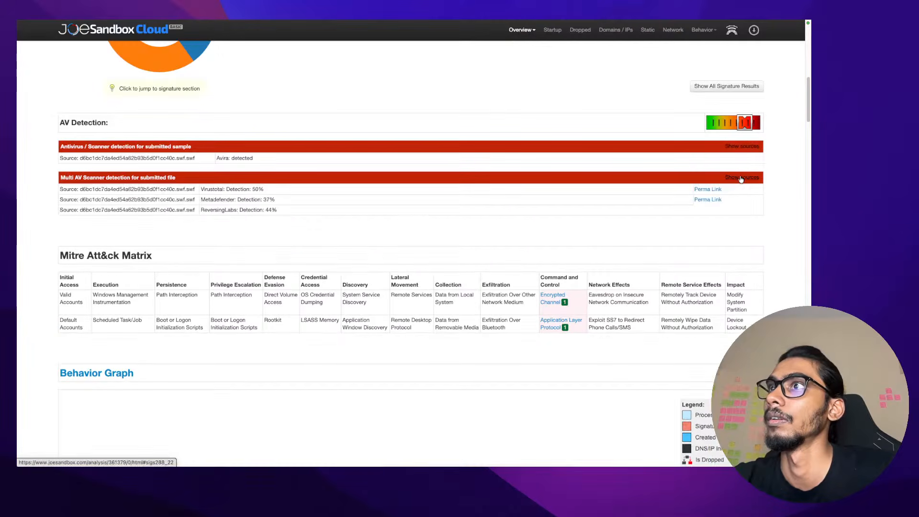
{"action": "scroll", "coordinate": [517, 265], "scroll_direction": "up", "scroll_amount": 1}
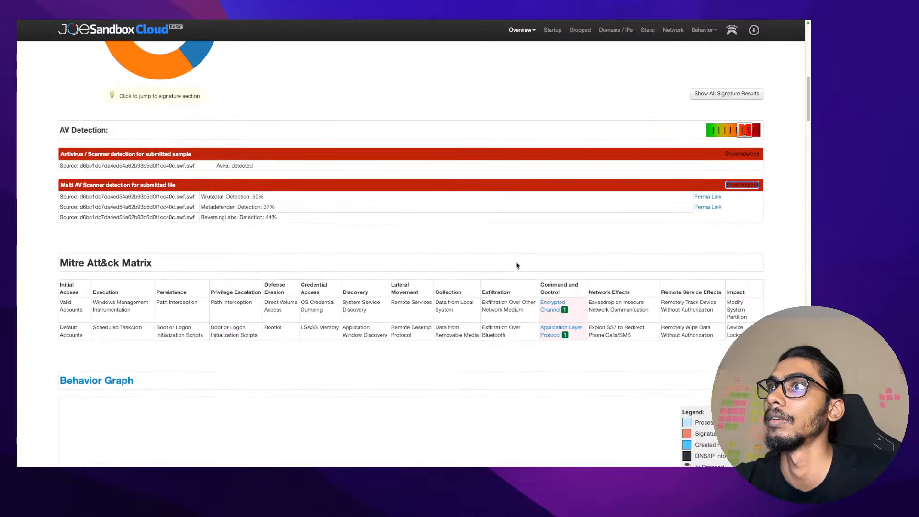
{"action": "scroll", "coordinate": [517, 265], "scroll_direction": "up", "scroll_amount": 1}
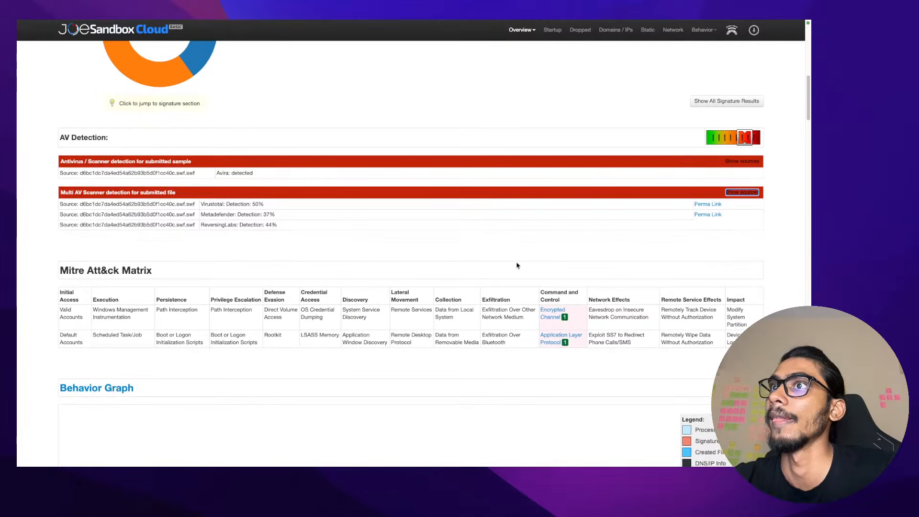
{"action": "scroll", "coordinate": [517, 266], "scroll_direction": "up", "scroll_amount": 5}
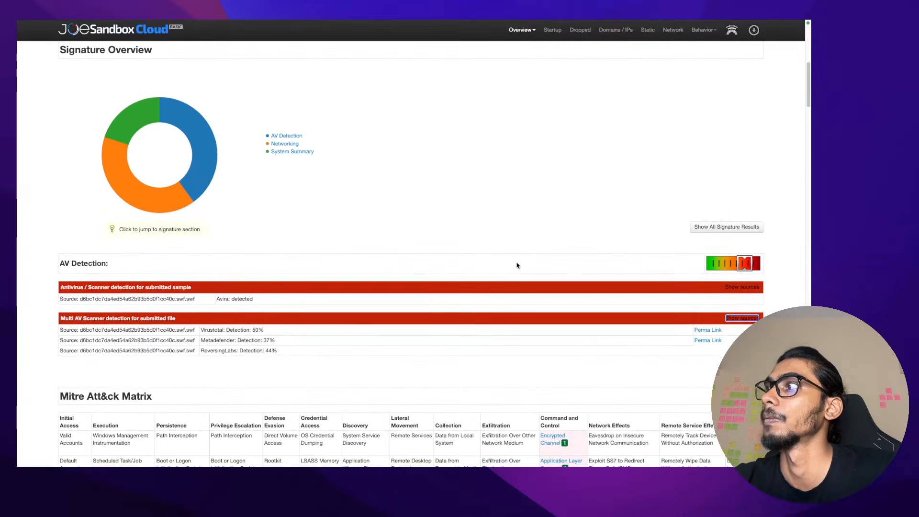
{"action": "left_click", "coordinate": [708, 330]}
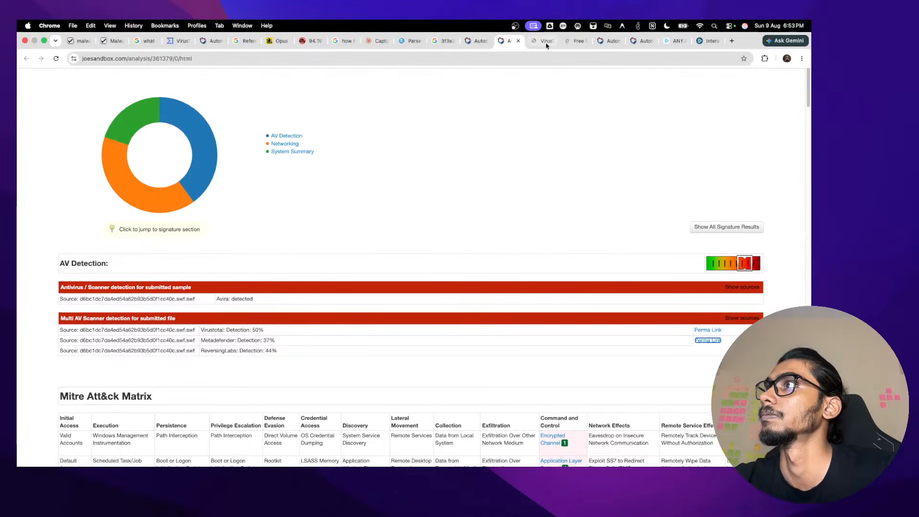
{"action": "left_click", "coordinate": [541, 41]}
Look up the SHA-256 hash in MetaDefender Threat Hunting, showing SWF.carved.bin flagged by 10 of 21 engines
{"action": "left_click", "coordinate": [570, 42]}
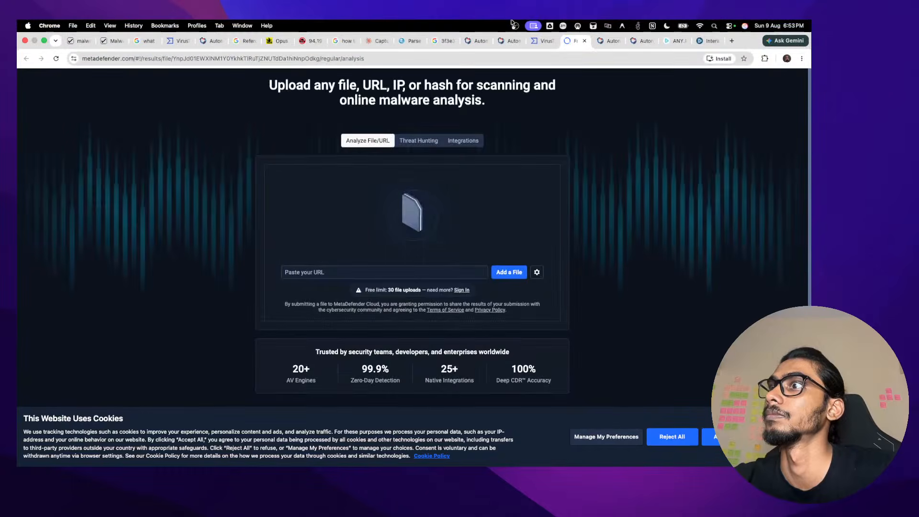
{"action": "left_click", "coordinate": [412, 270]}
{"action": "type", "text": "3f3e30467aec8b71feecfd47517de059ab390b605ab16f9d227dc26fa454969f"}
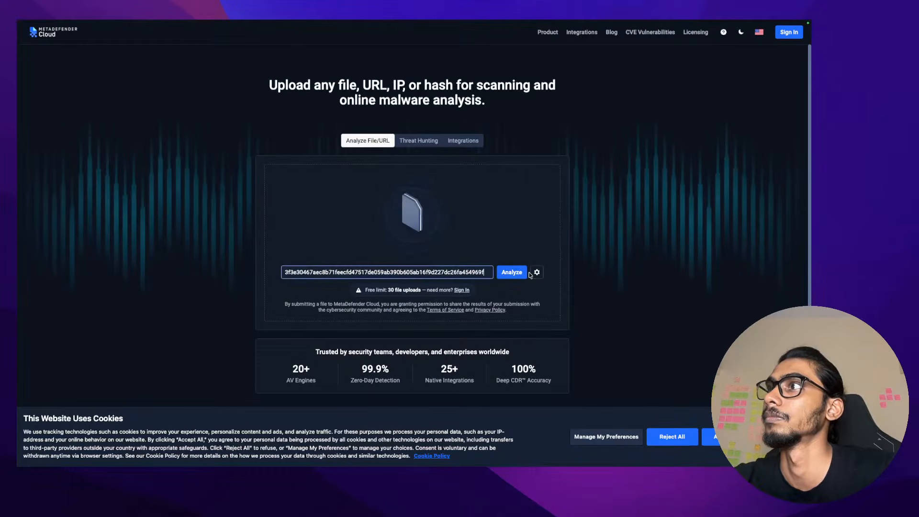
{"action": "left_click", "coordinate": [429, 143]}
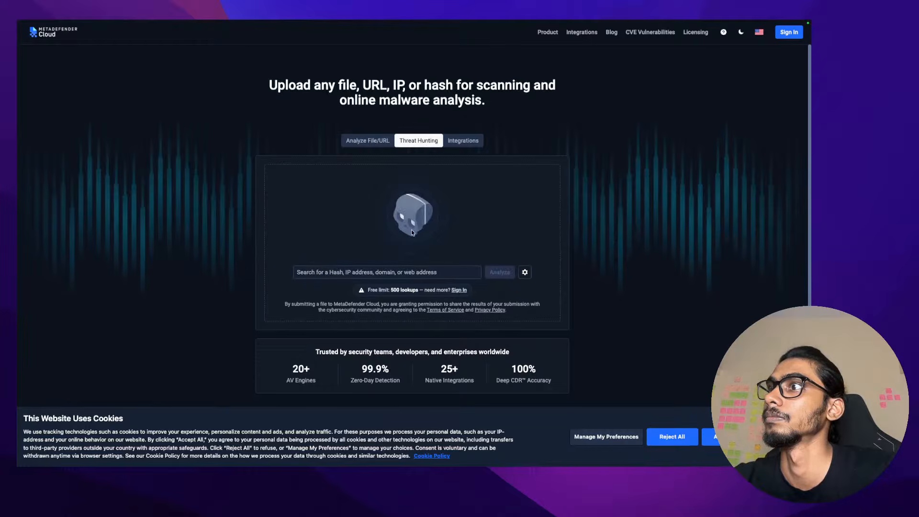
{"action": "left_click", "coordinate": [411, 271]}
{"action": "key", "text": "super+v"}
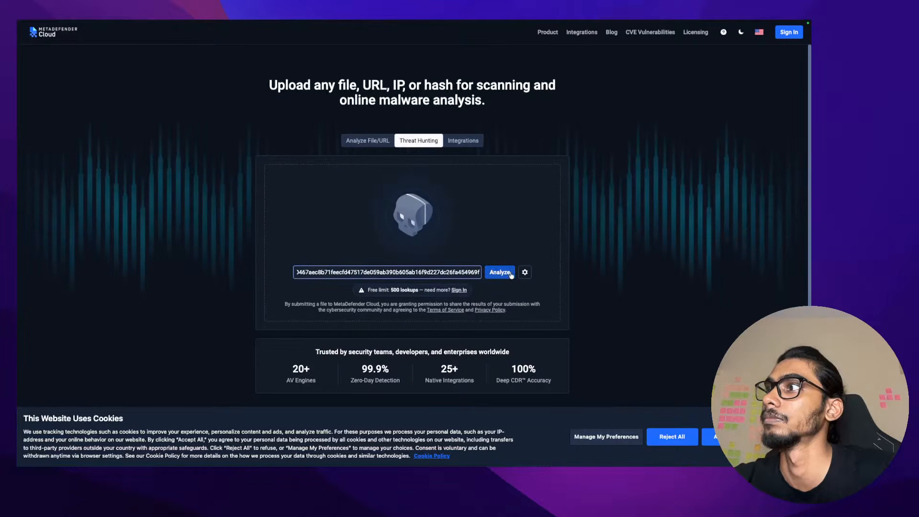
{"action": "left_click", "coordinate": [510, 273]}
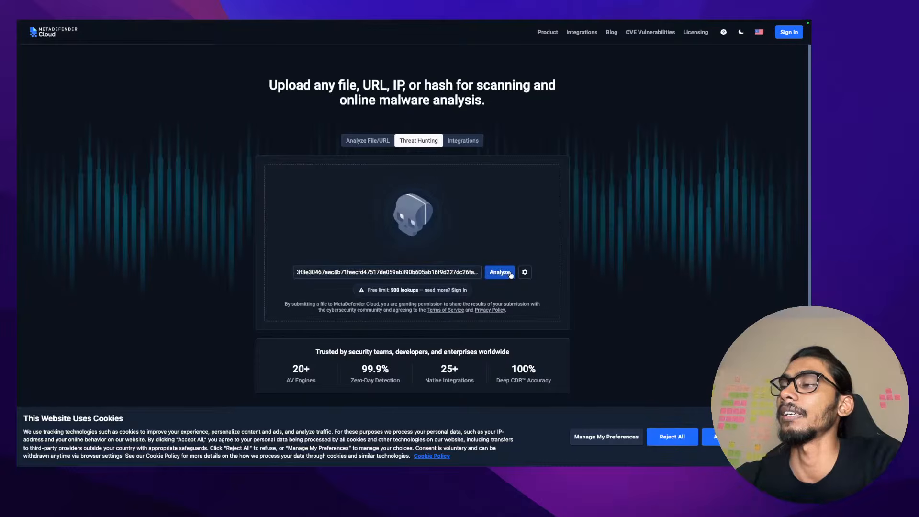
{"action": "left_click", "coordinate": [511, 273]}
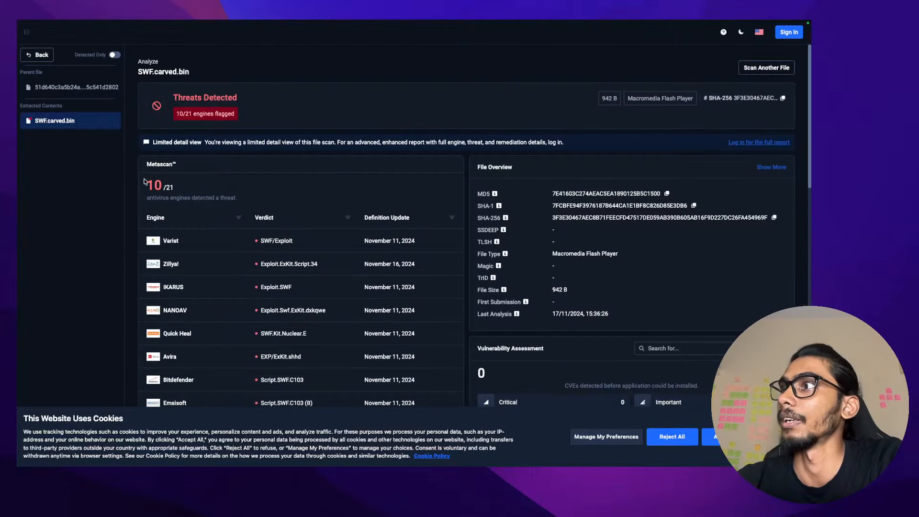
Scroll through the SWF.carved.bin engine detections and highlight the Quick Heal engine name
{"action": "scroll", "coordinate": [145, 182], "scroll_direction": "down", "scroll_amount": 1}
{"action": "scroll", "coordinate": [144, 182], "scroll_direction": "down", "scroll_amount": 1}
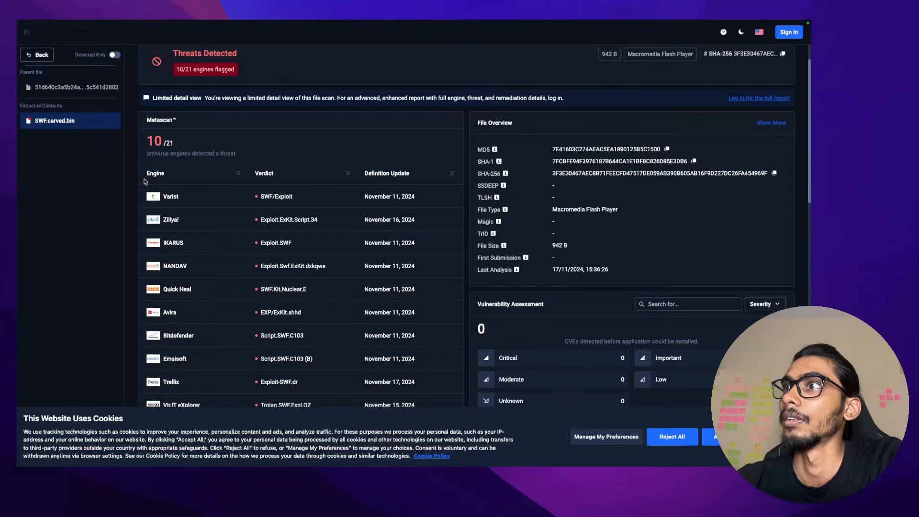
{"action": "scroll", "coordinate": [144, 181], "scroll_direction": "down", "scroll_amount": 3}
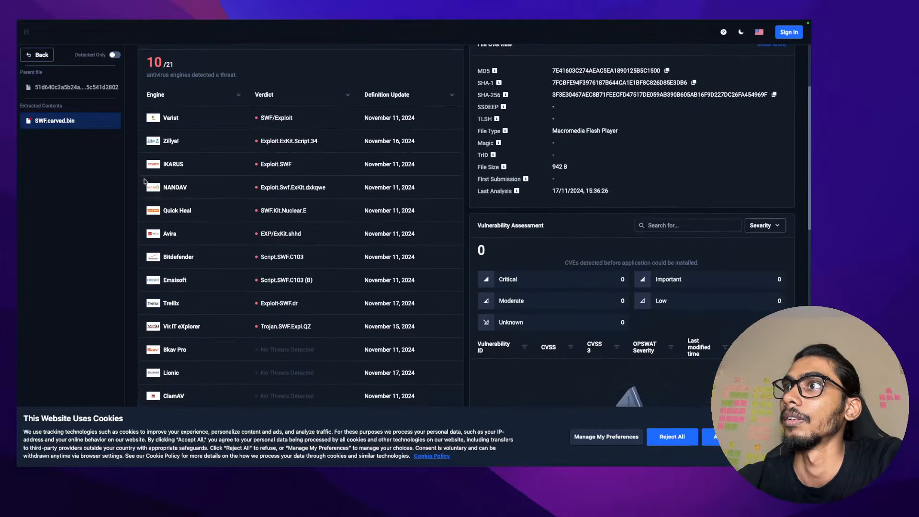
{"action": "scroll", "coordinate": [144, 182], "scroll_direction": "down", "scroll_amount": 3}
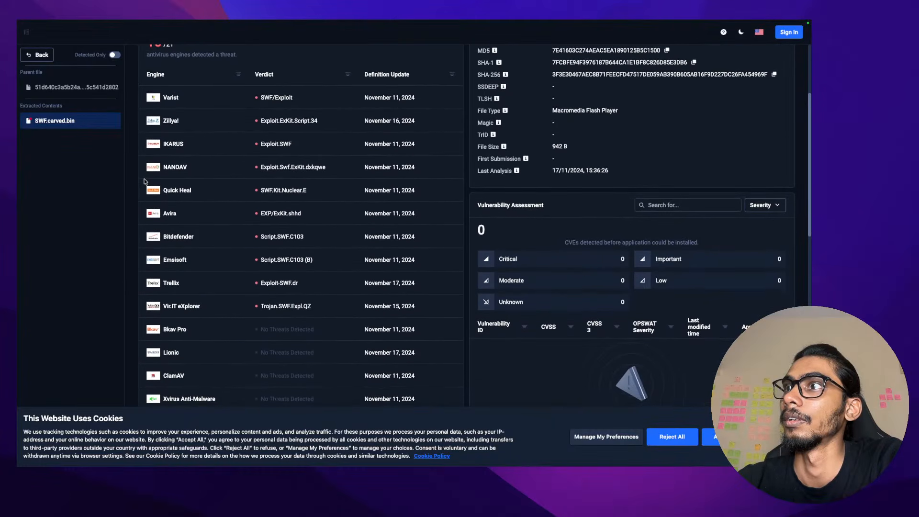
{"action": "scroll", "coordinate": [144, 181], "scroll_direction": "down", "scroll_amount": 10}
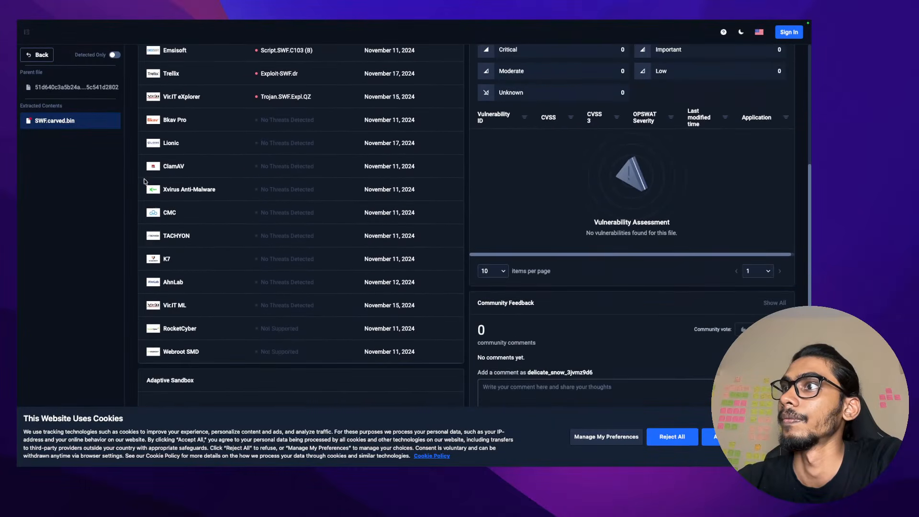
{"action": "scroll", "coordinate": [145, 181], "scroll_direction": "down", "scroll_amount": 1}
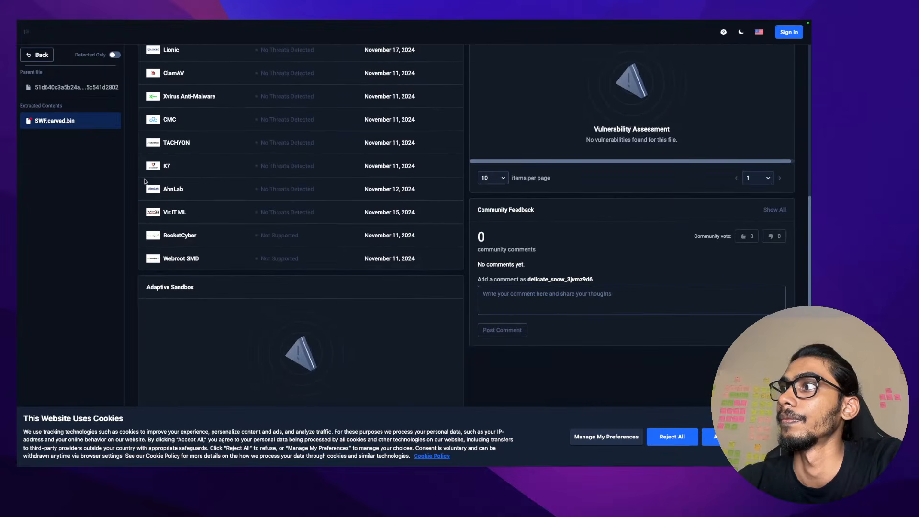
{"action": "scroll", "coordinate": [145, 181], "scroll_direction": "up", "scroll_amount": 6}
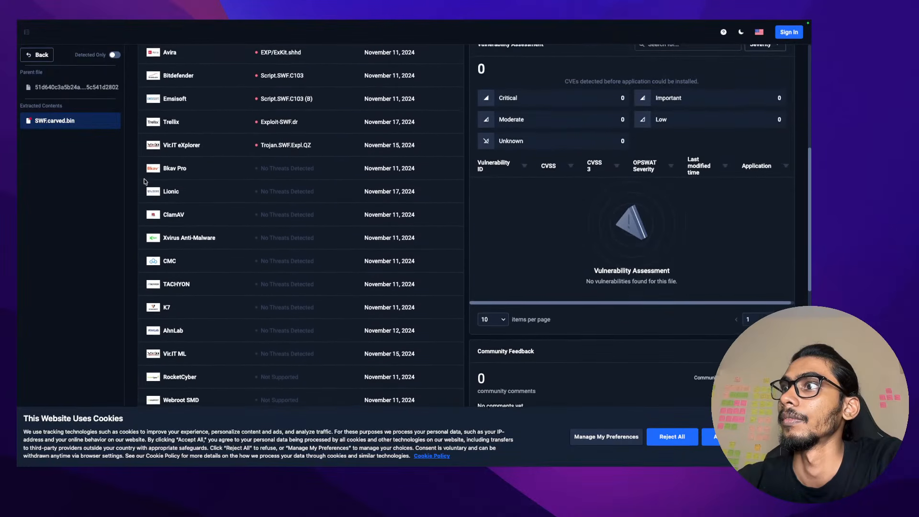
{"action": "scroll", "coordinate": [145, 182], "scroll_direction": "up", "scroll_amount": 8}
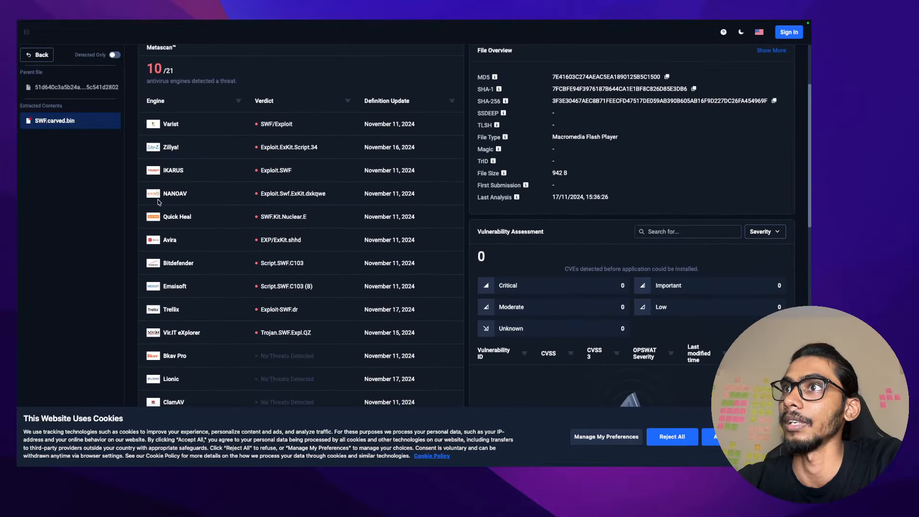
{"action": "left_click_drag", "start_coordinate": [207, 221], "coordinate": [169, 219]}
{"action": "left_click", "coordinate": [136, 218]}
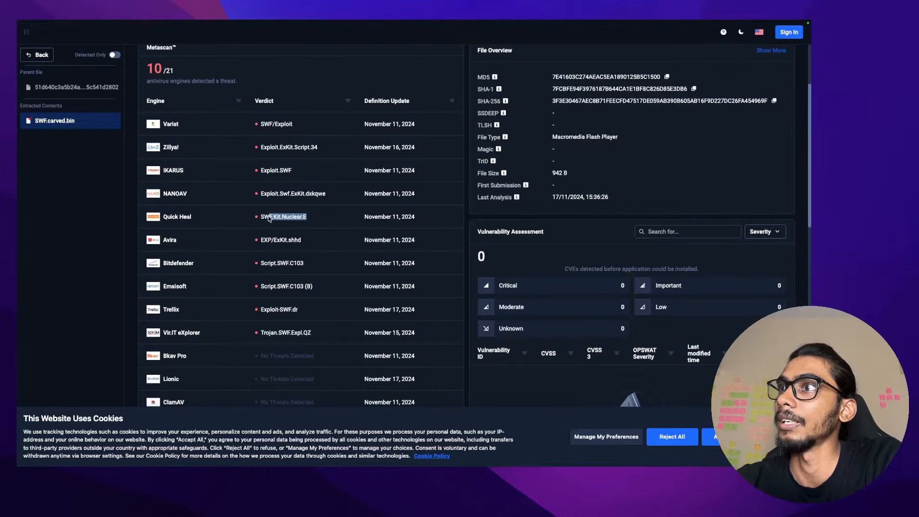
Compare the Avira and Vir.IT verdicts, then select Quick Heal's SWF.Kit.Nuclear.E verdict
{"action": "left_click_drag", "start_coordinate": [307, 245], "coordinate": [257, 244]}
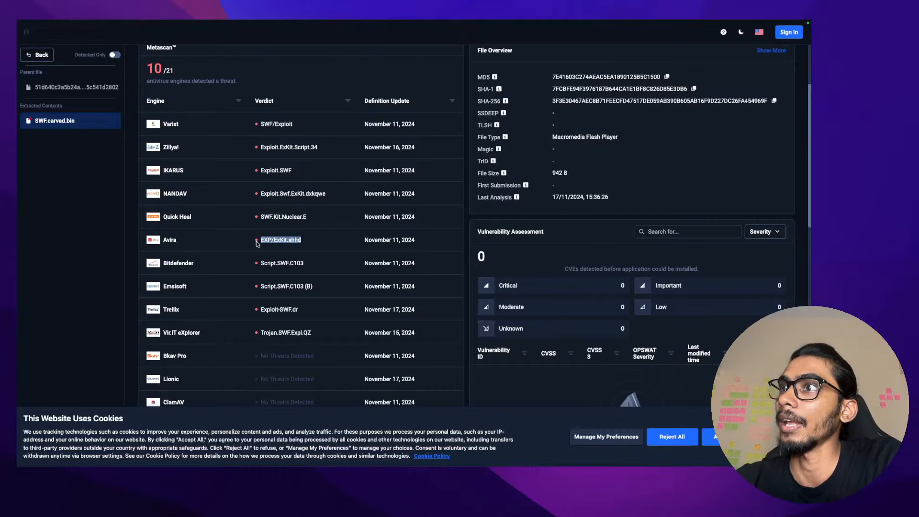
{"action": "left_click", "coordinate": [307, 268]}
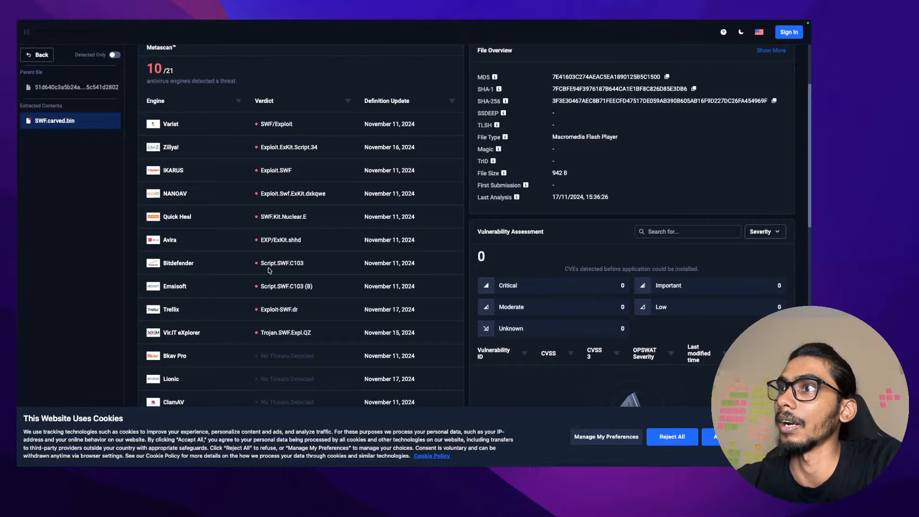
{"action": "left_click_drag", "start_coordinate": [317, 337], "coordinate": [249, 338]}
{"action": "left_click", "coordinate": [316, 337]}
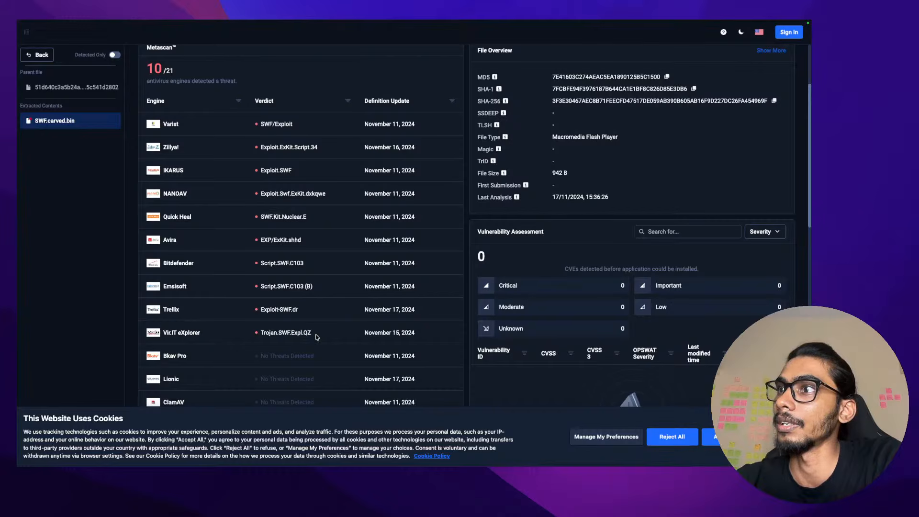
{"action": "left_click_drag", "start_coordinate": [316, 337], "coordinate": [263, 338]}
{"action": "left_click", "coordinate": [337, 244]}
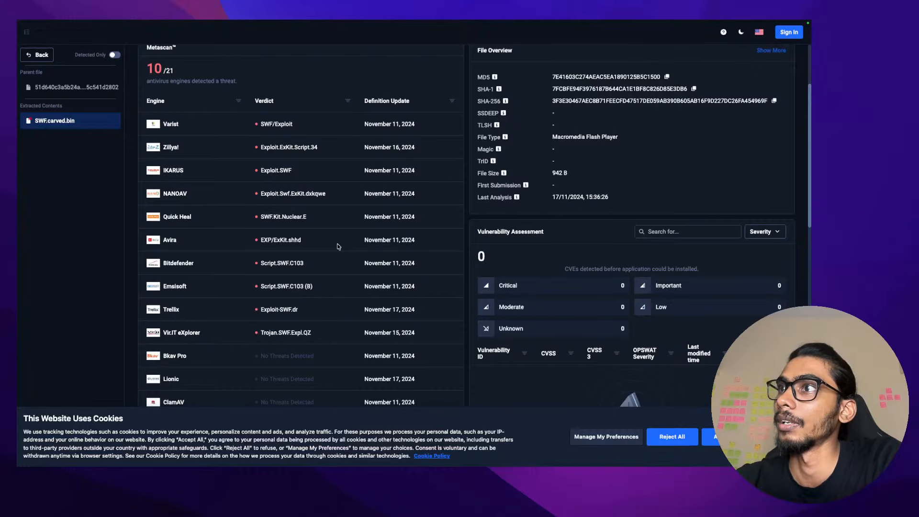
{"action": "left_click_drag", "start_coordinate": [322, 219], "coordinate": [264, 218]}
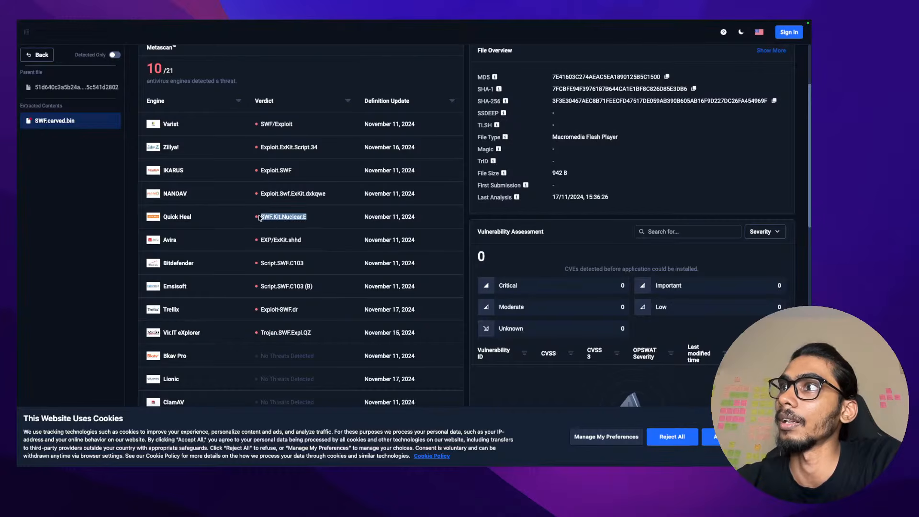
{"action": "right_click", "coordinate": [259, 218]}
Search Google for 'SWF.Kit.Nuclear.E' from the context menu and read the Zscaler result
{"action": "left_click", "coordinate": [306, 253]}
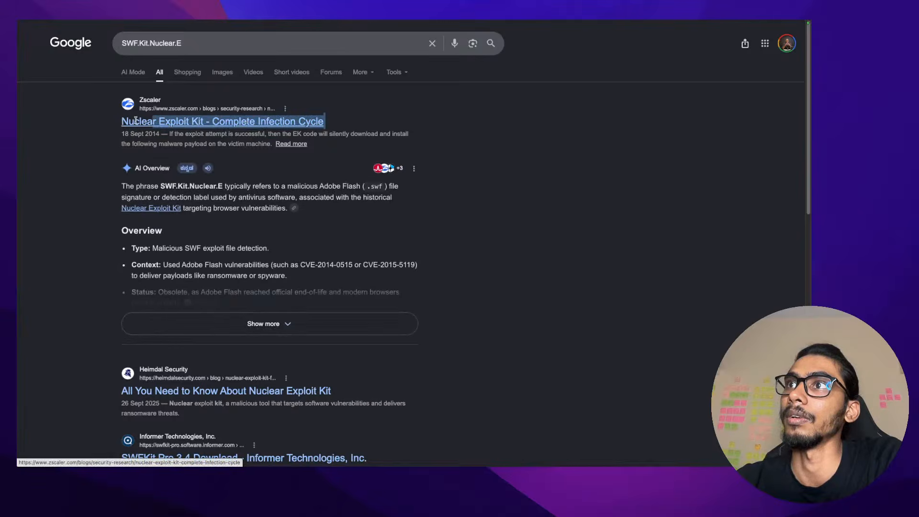
{"action": "left_click", "coordinate": [106, 123]}
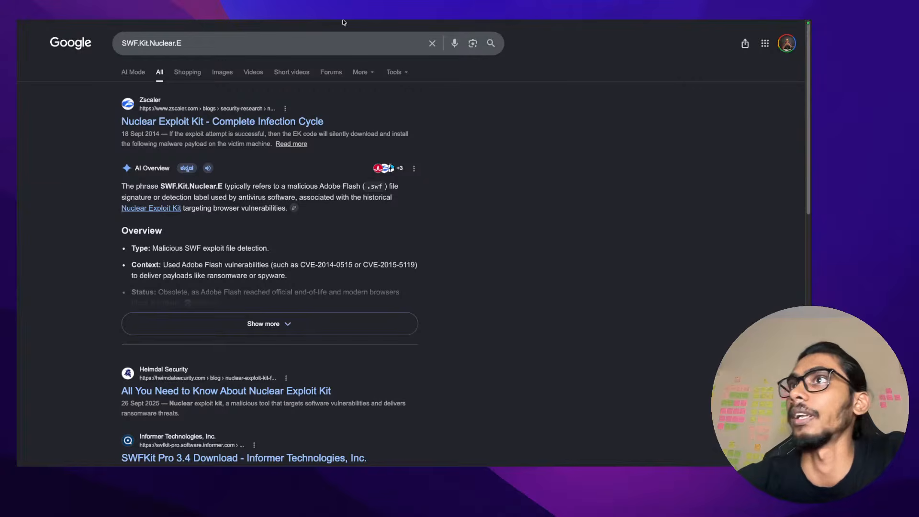
Return to the SWF.carved.bin report and highlight its 10/21 detection count
{"action": "left_click", "coordinate": [546, 28]}
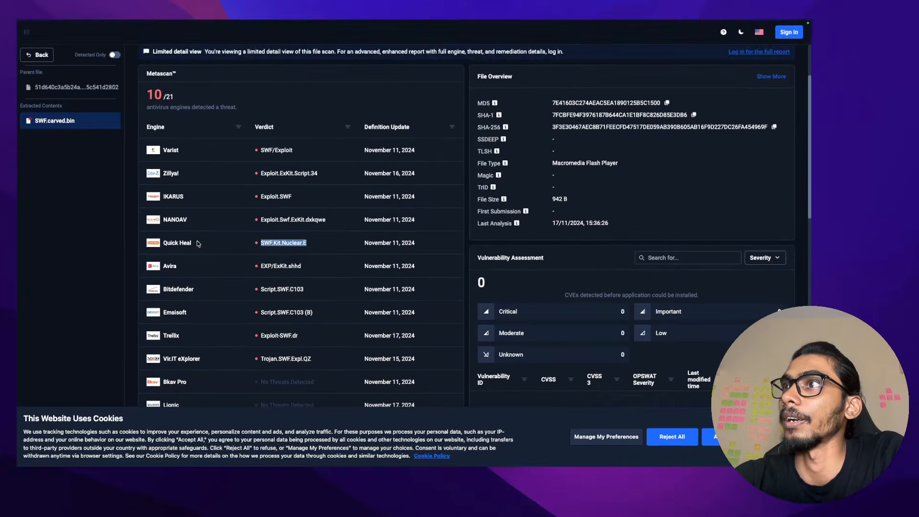
{"action": "left_click", "coordinate": [44, 258]}
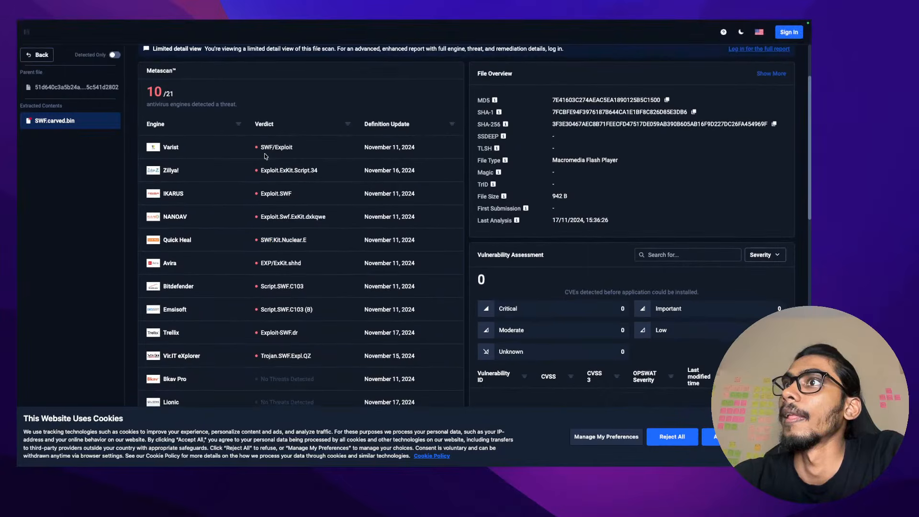
{"action": "scroll", "coordinate": [268, 156], "scroll_direction": "up", "scroll_amount": 1}
{"action": "left_click_drag", "start_coordinate": [142, 144], "coordinate": [218, 144]}
{"action": "left_click", "coordinate": [221, 146]}
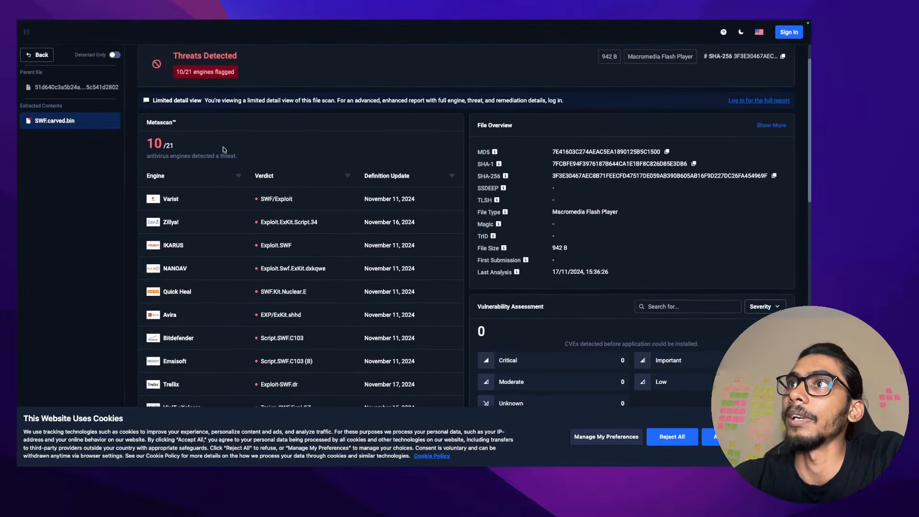
{"action": "double_click", "coordinate": [162, 151]}
{"action": "left_click", "coordinate": [147, 148]}
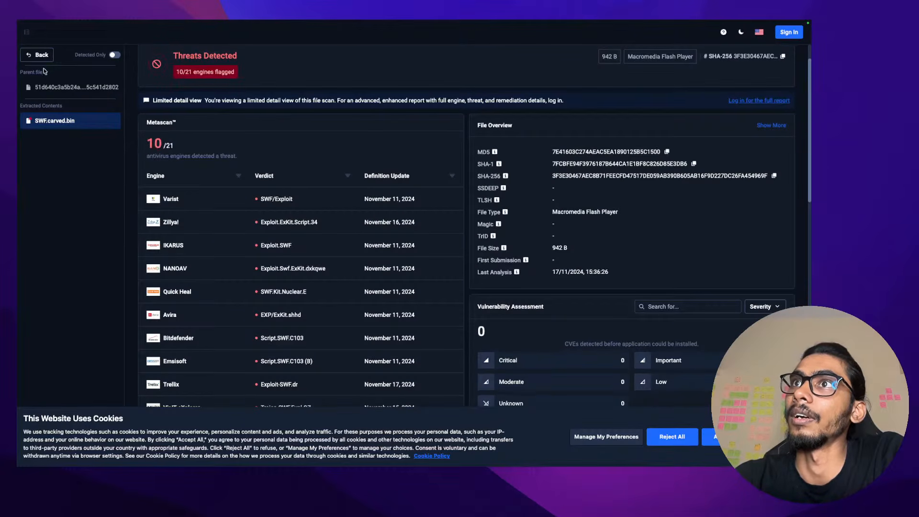
Visit the parent ZIP archive's report, go back, and dismiss the feedback survey
{"action": "left_click", "coordinate": [58, 88]}
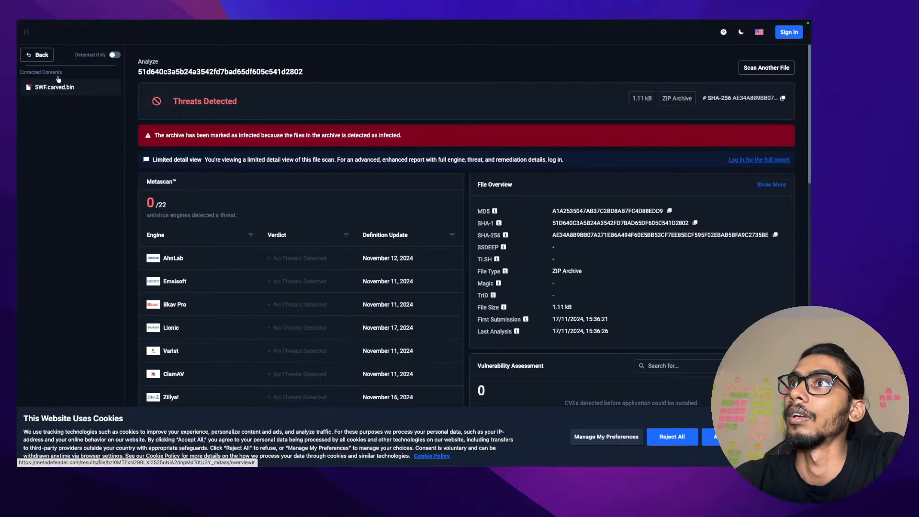
{"action": "mouse_move", "coordinate": [75, 25]}
{"action": "left_click", "coordinate": [23, 59]}
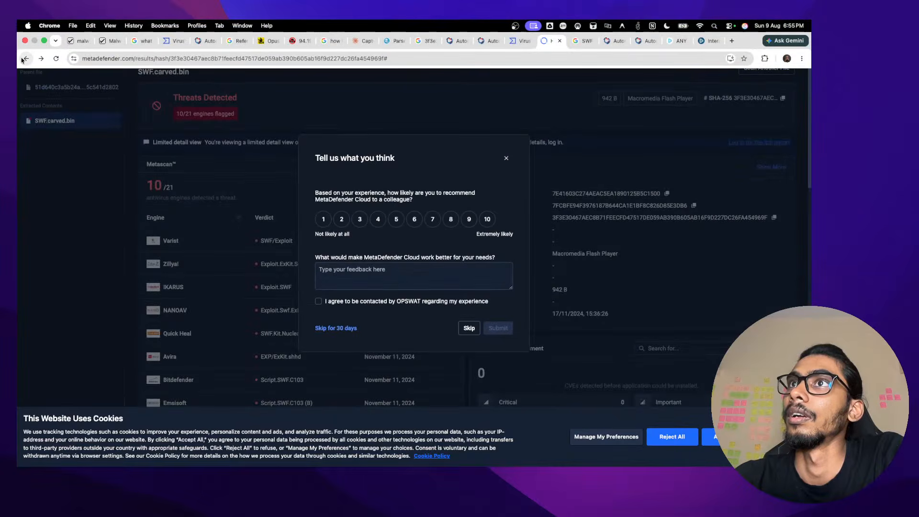
{"action": "left_click", "coordinate": [191, 135]}
Search the report page for the SHA-256 hash and accept the cookie banner
{"action": "scroll", "coordinate": [262, 206], "scroll_direction": "down", "scroll_amount": 1}
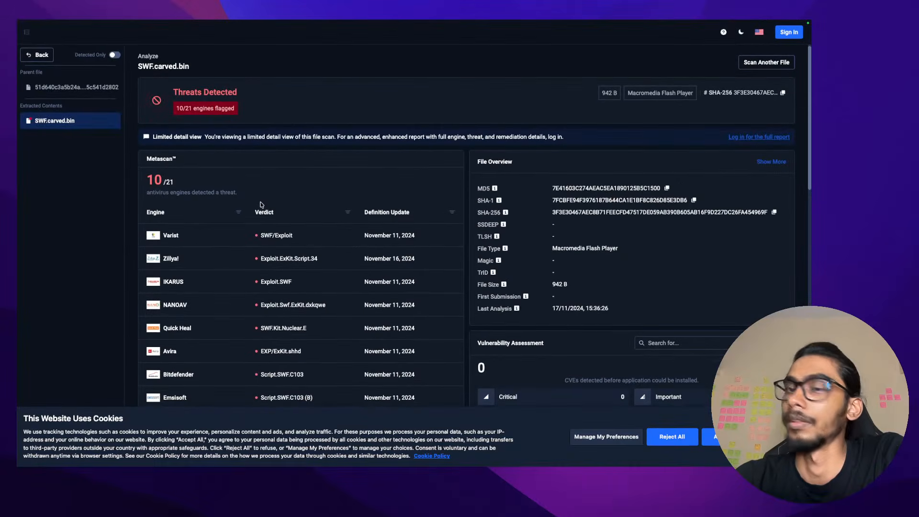
{"action": "key", "text": "super+f"}
{"action": "type", "text": "3f3e30467aec8b71feecfd47517de059ab390b605ab16f9d227dc26fa454969f"}
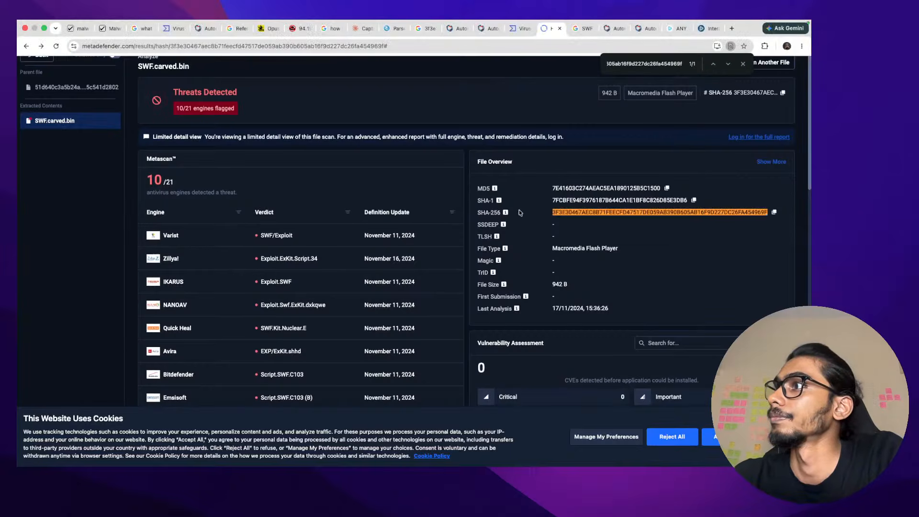
{"action": "scroll", "coordinate": [672, 261], "scroll_direction": "down", "scroll_amount": 1}
{"action": "scroll", "coordinate": [621, 238], "scroll_direction": "down", "scroll_amount": 3}
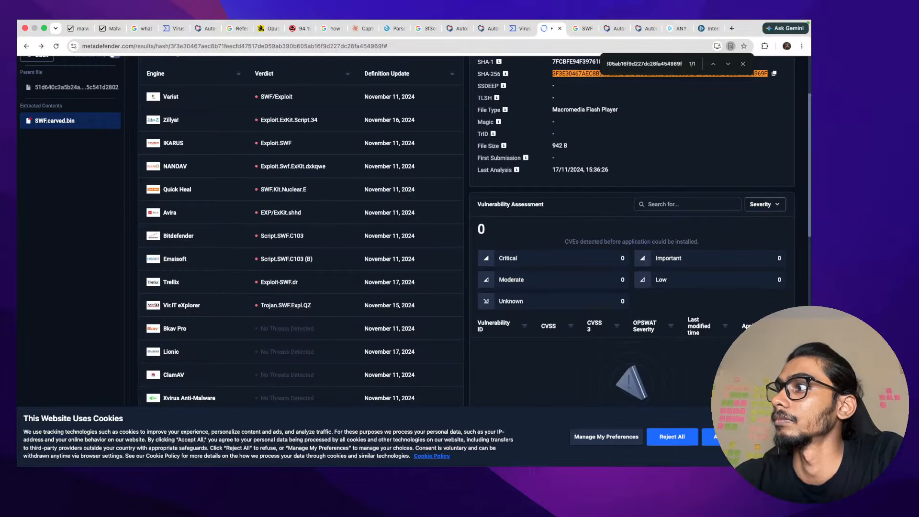
{"action": "left_click", "coordinate": [716, 437]}
{"action": "scroll", "coordinate": [371, 274], "scroll_direction": "up", "scroll_amount": 1}
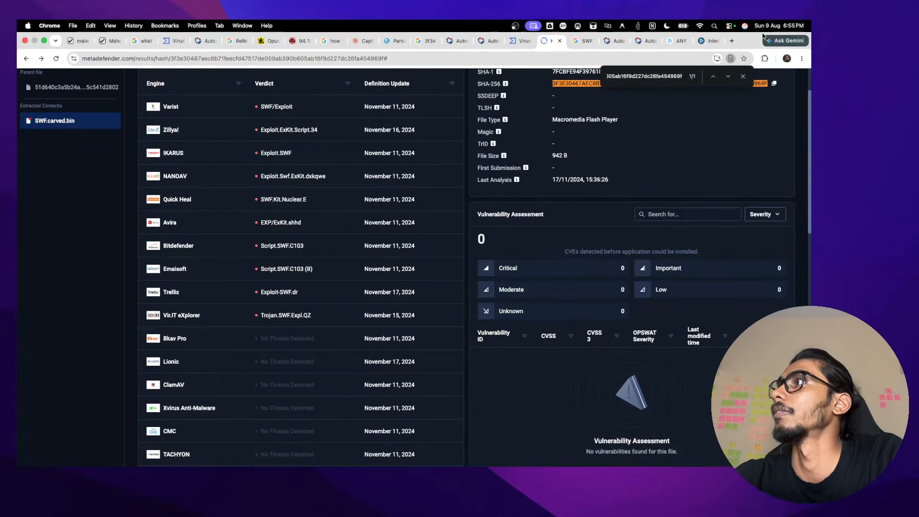
{"action": "left_click", "coordinate": [732, 41]}
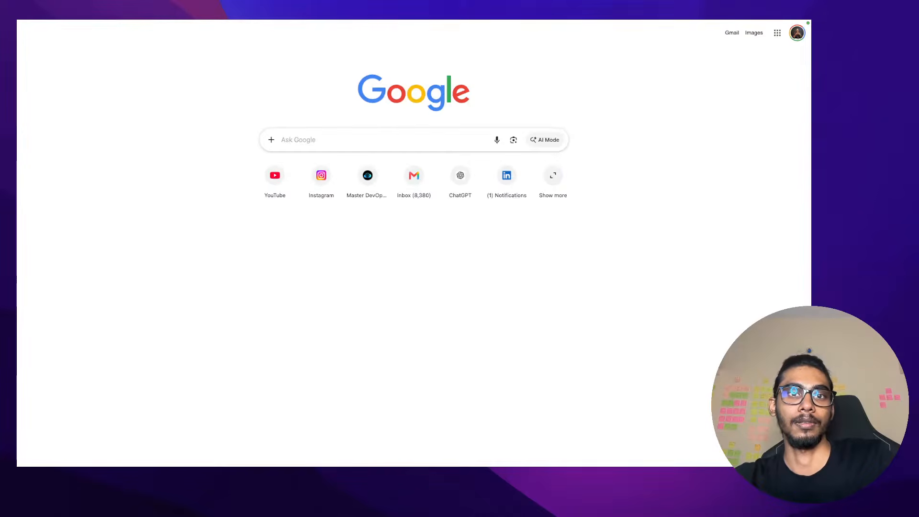
Ask Google AI Mode about the hash on threat-intel platforms; it reports no live access
{"action": "mouse_move", "coordinate": [638, 37]}
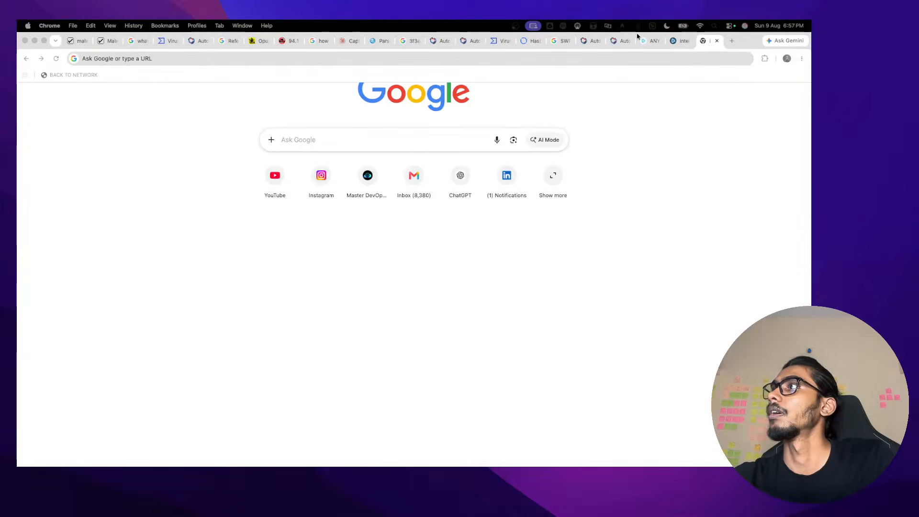
{"action": "key", "text": "super+l"}
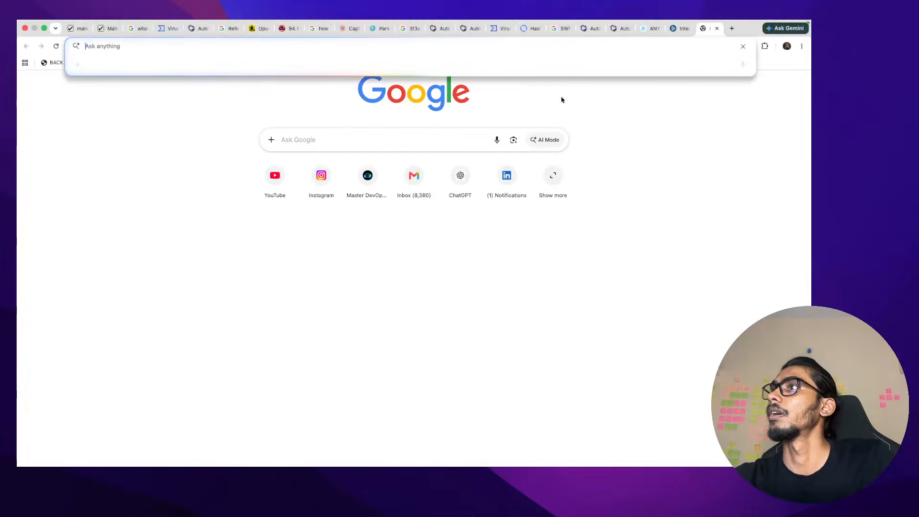
{"action": "key", "text": "super+v"}
{"action": "key", "text": "Return"}
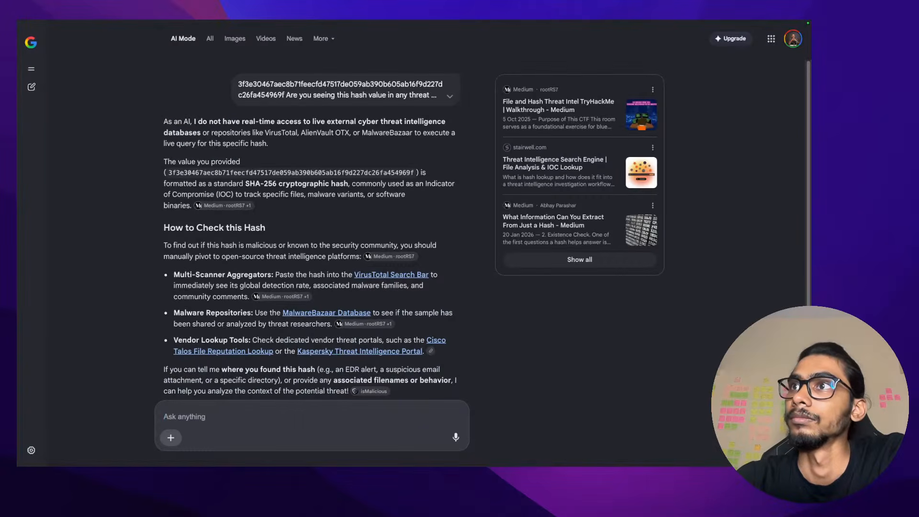
{"action": "left_click_drag", "start_coordinate": [182, 121], "coordinate": [277, 143]}
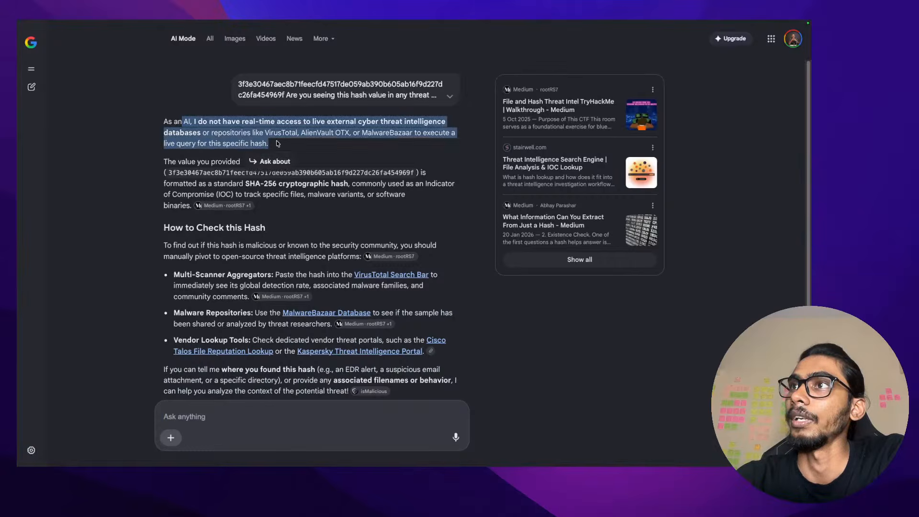
{"action": "left_click", "coordinate": [277, 143]}
{"action": "mouse_move", "coordinate": [711, 22]}
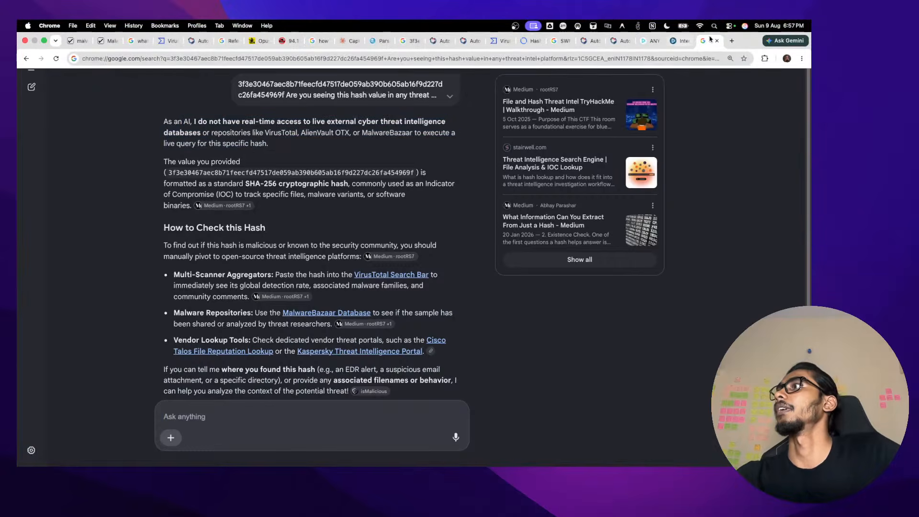
{"action": "left_click", "coordinate": [732, 40]}
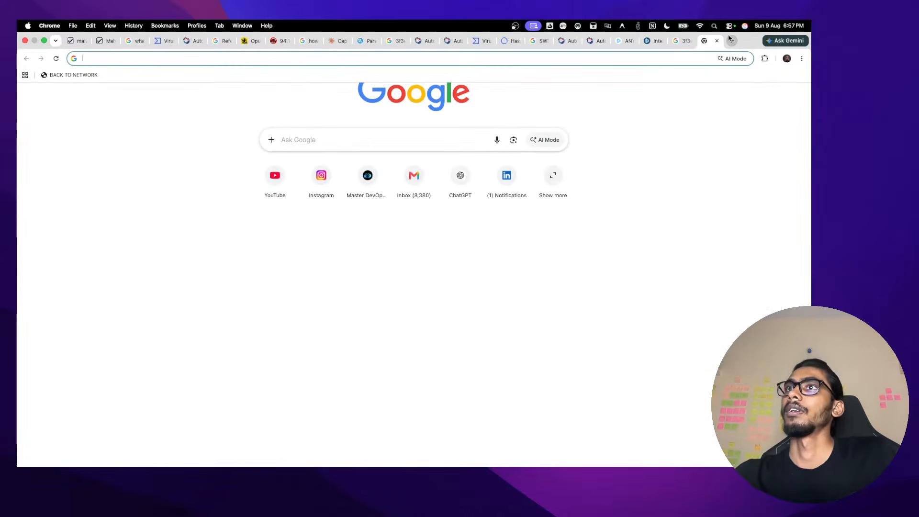
Search Google for 'ALINEWARE', then refine it to 'ALINEWARE Cortex'
{"action": "type", "text": "ALINW"}
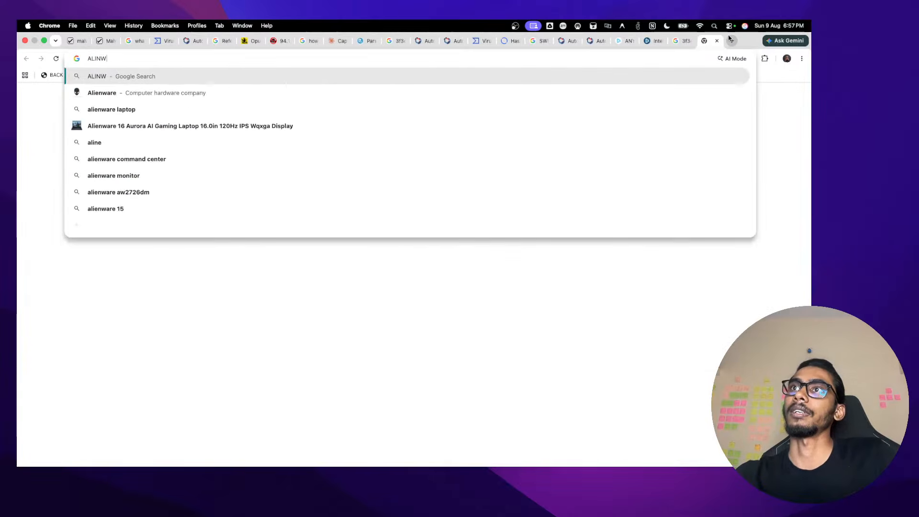
{"action": "key", "text": "BackSpace"}
{"action": "type", "text": "EWARE"}
{"action": "key", "text": "Return"}
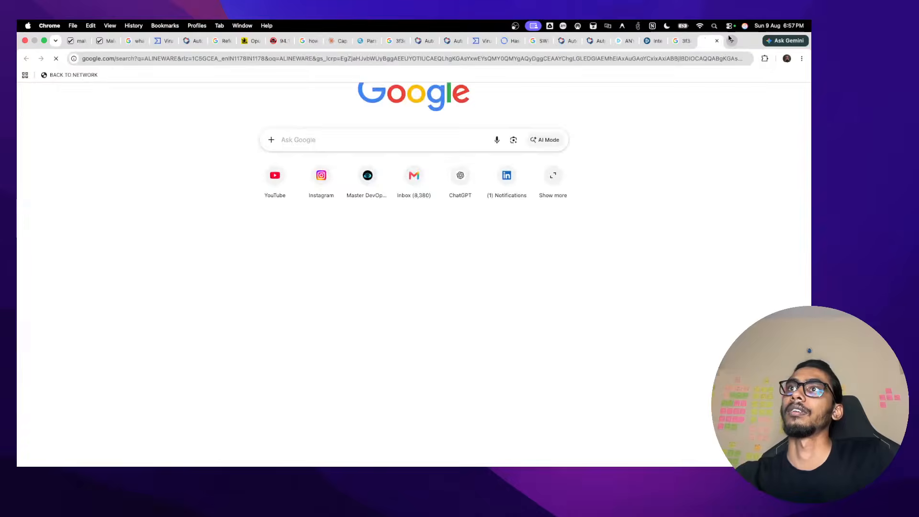
{"action": "key", "text": "ctrl+super+f"}
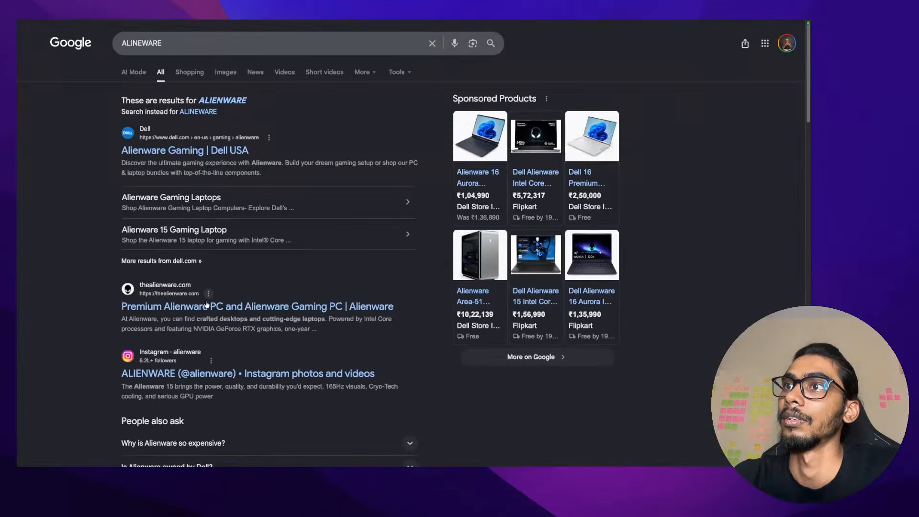
{"action": "left_click", "coordinate": [202, 45]}
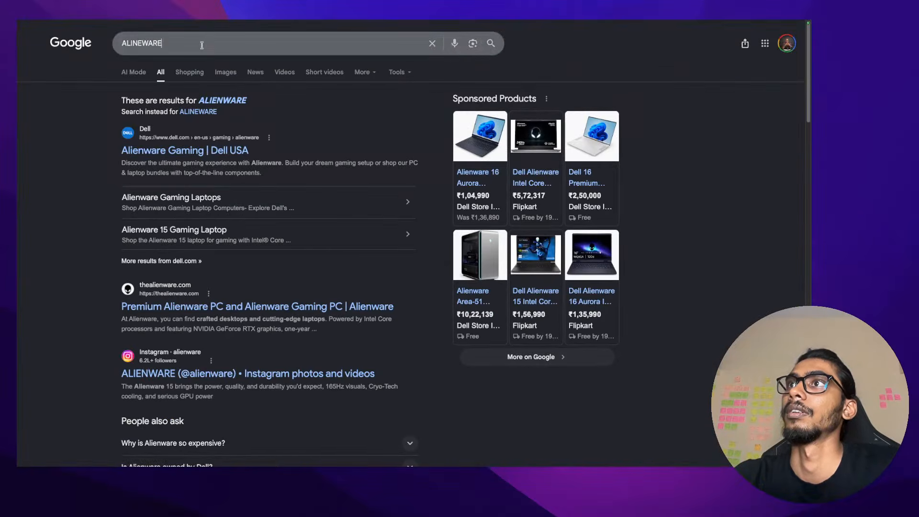
{"action": "type", "text": "COT"}
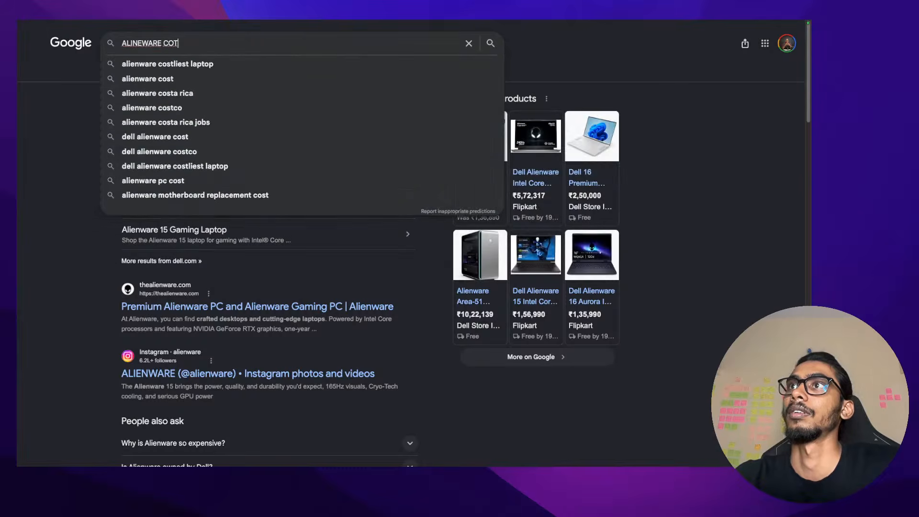
{"action": "key", "text": "BackSpace"}
{"action": "key", "text": "BackSpace"}
{"action": "type", "text": "ortex"}
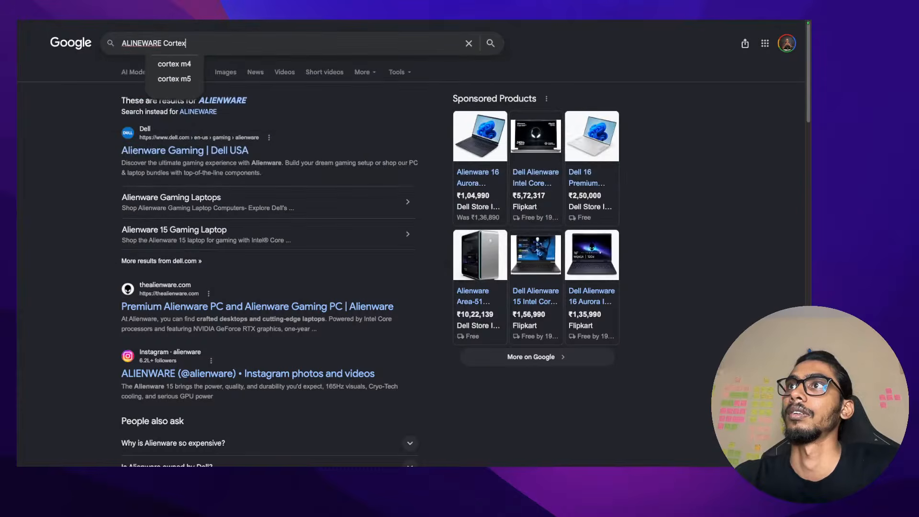
{"action": "key", "text": "Return"}
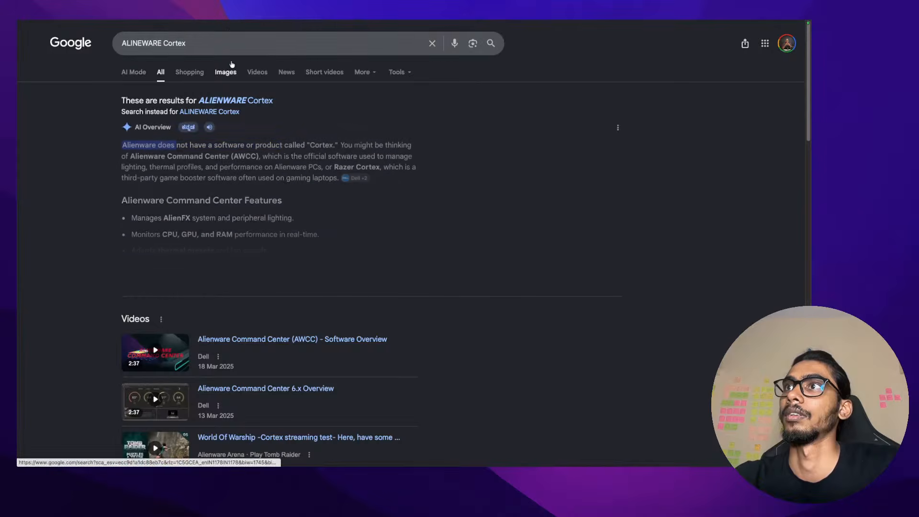
Rerun the search as 'alineCortex' and scroll through the ZenCortex results
{"action": "double_click", "coordinate": [128, 42]}
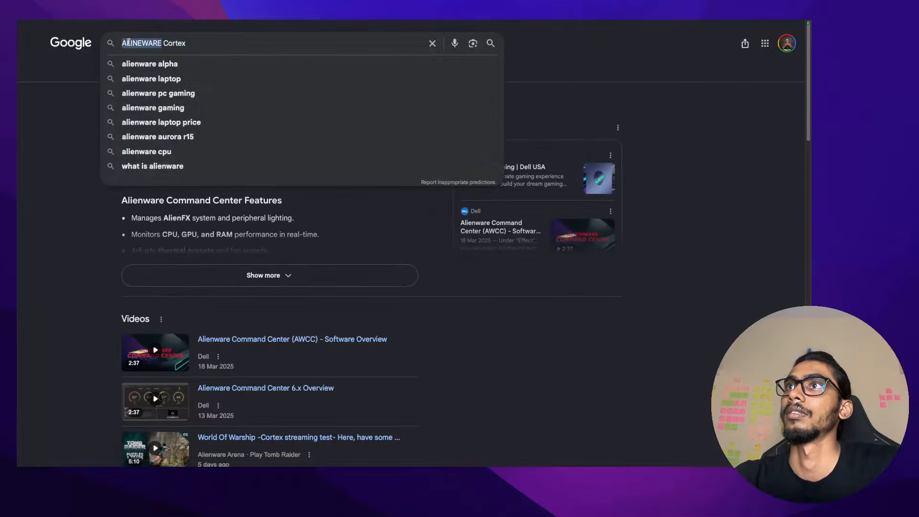
{"action": "type", "text": "aline"}
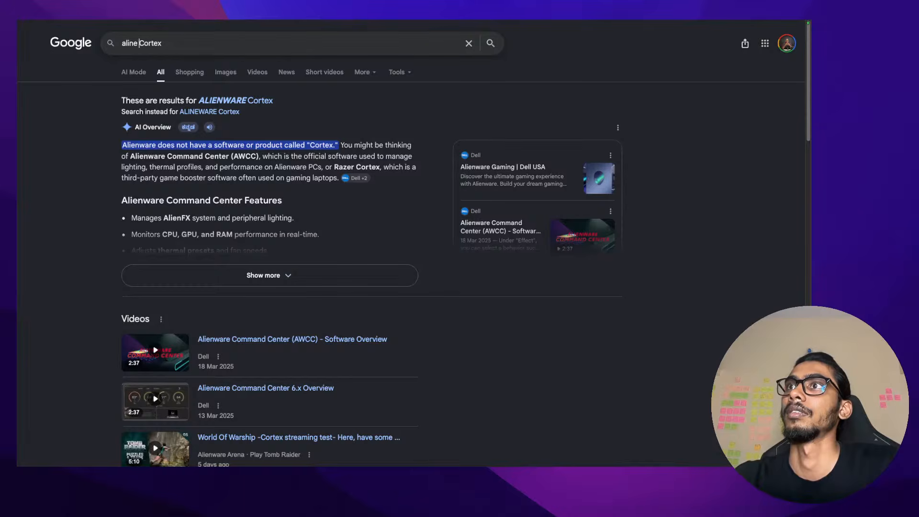
{"action": "key", "text": "Delete"}
{"action": "key", "text": "Return"}
{"action": "scroll", "coordinate": [155, 198], "scroll_direction": "down", "scroll_amount": 5}
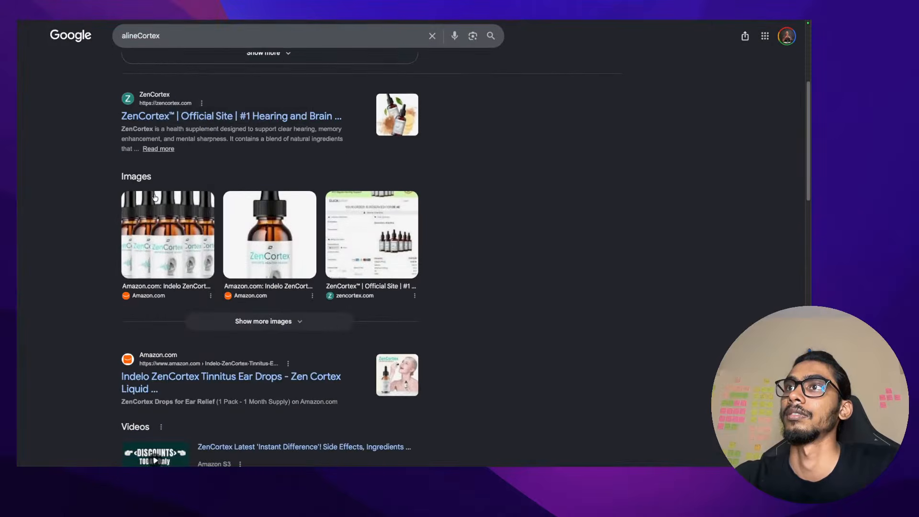
{"action": "mouse_move", "coordinate": [690, 24]}
{"action": "left_click", "coordinate": [690, 42]}
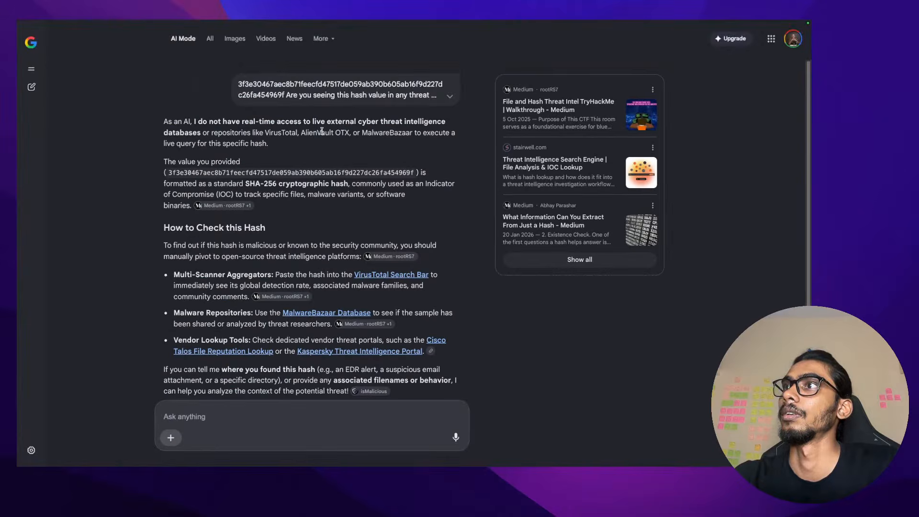
Look up 'AlienVault OTX' from the AI answer and follow its otx.alienvault.com link
{"action": "left_click_drag", "start_coordinate": [301, 132], "coordinate": [350, 133]}
{"action": "right_click", "coordinate": [343, 134]}
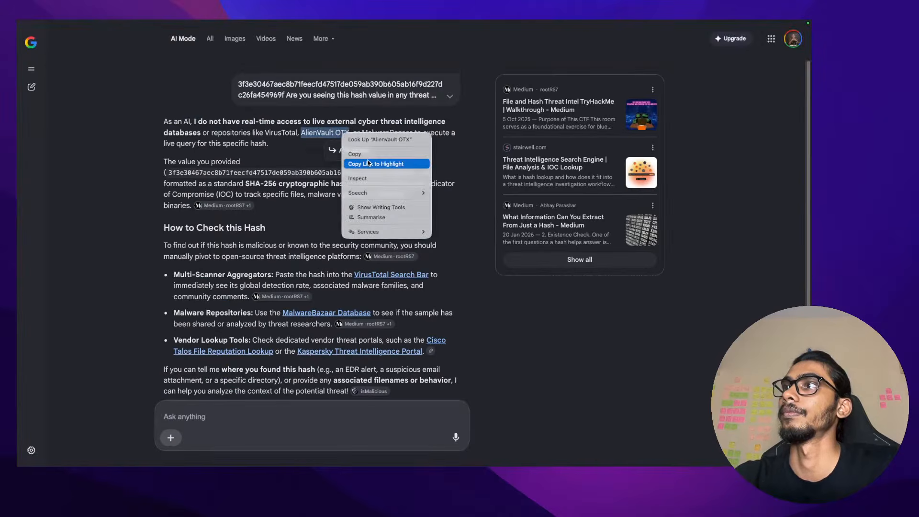
{"action": "left_click", "coordinate": [378, 139]}
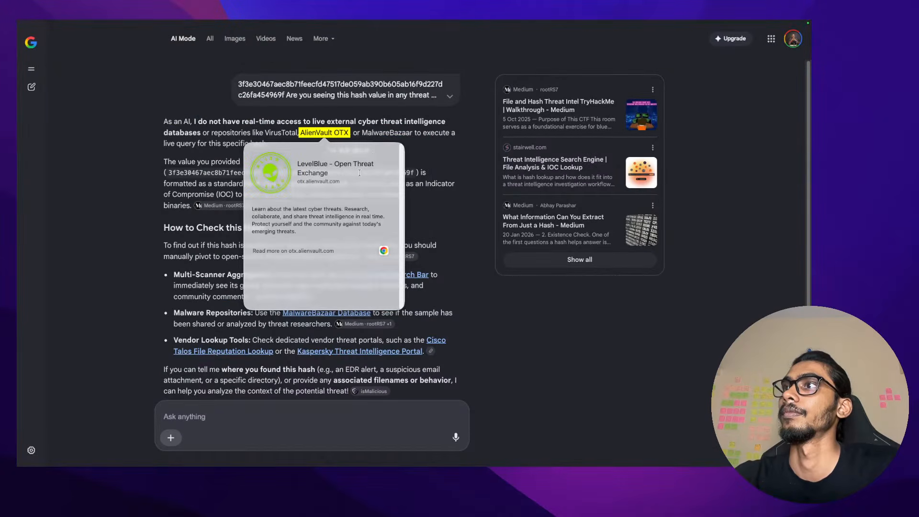
{"action": "left_click", "coordinate": [323, 253]}
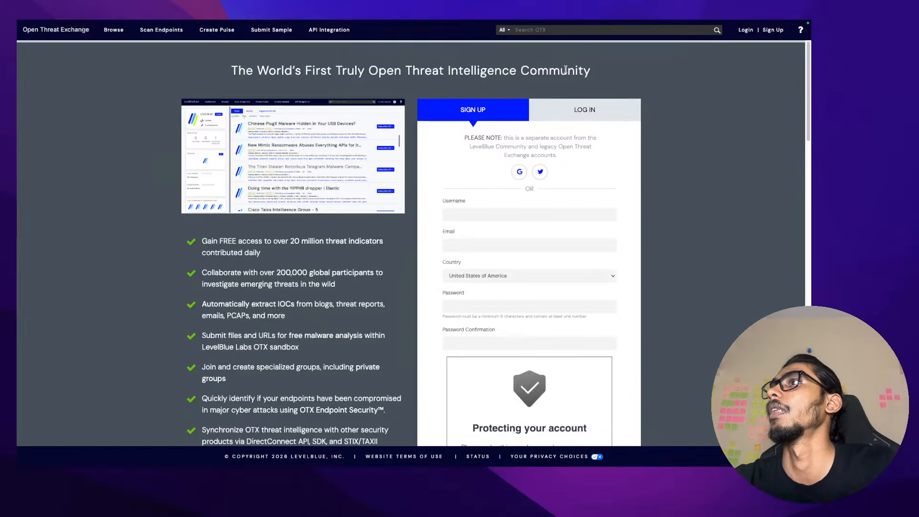
Search OTX for the .swf SHA-256 hash alone, then open its VirusTotal detection report
{"action": "left_click", "coordinate": [583, 32]}
{"action": "key", "text": "super+v"}
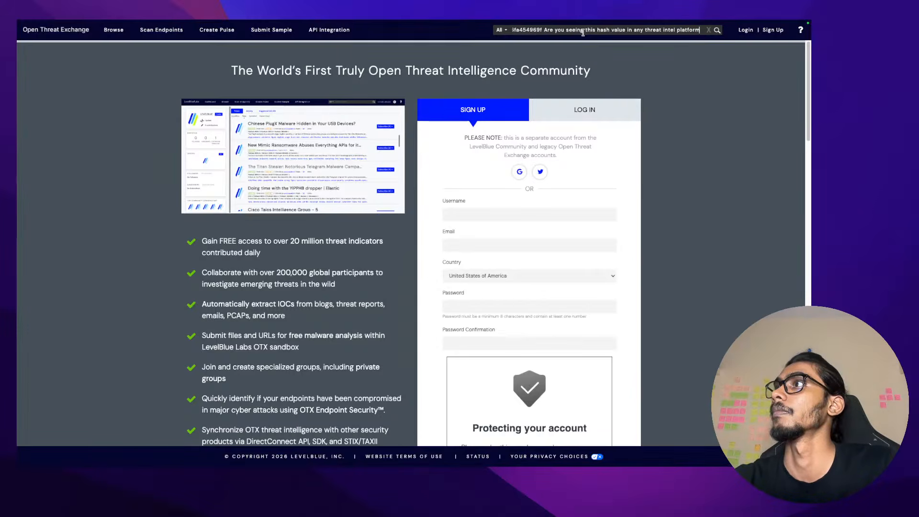
{"action": "key", "text": "super+s"}
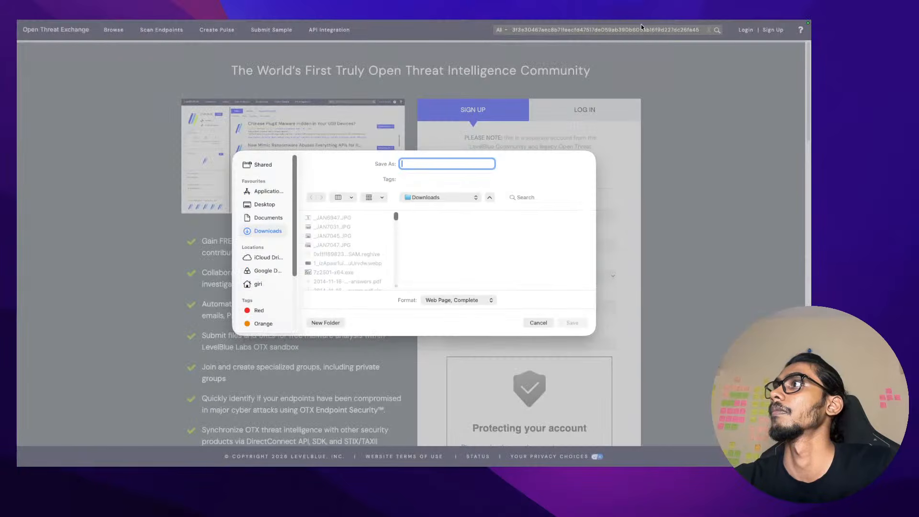
{"action": "left_click", "coordinate": [538, 322]}
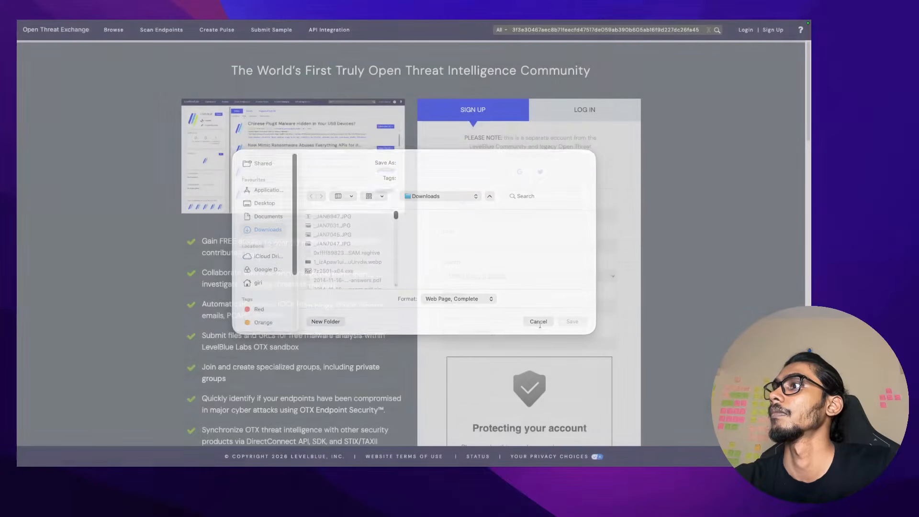
{"action": "left_click_drag", "start_coordinate": [700, 30], "coordinate": [678, 33]}
{"action": "key", "text": "super+Right"}
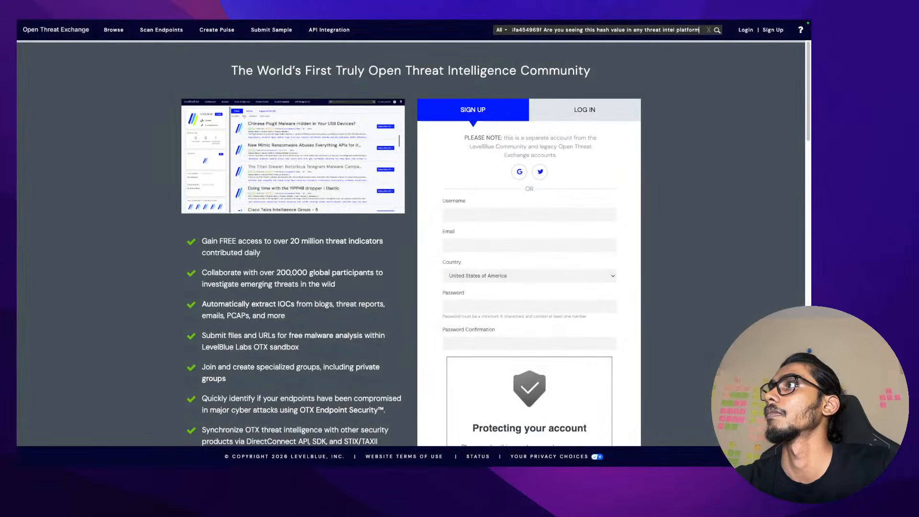
{"action": "left_click", "coordinate": [543, 31], "text": "shift"}
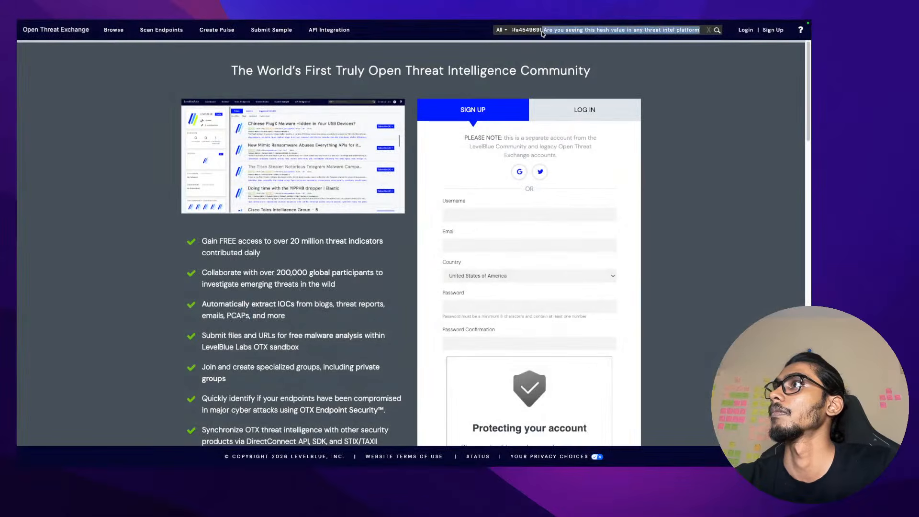
{"action": "key", "text": "BackSpace"}
{"action": "key", "text": "Return"}
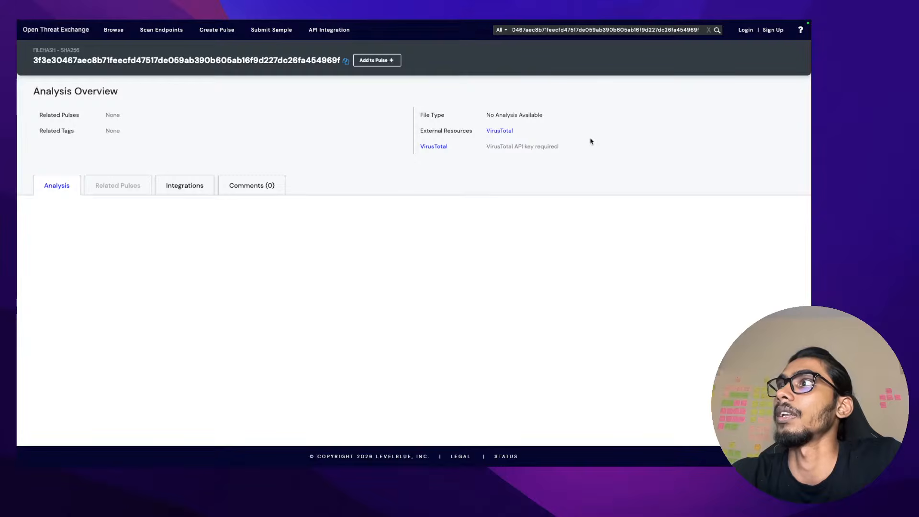
{"action": "left_click", "coordinate": [505, 131]}
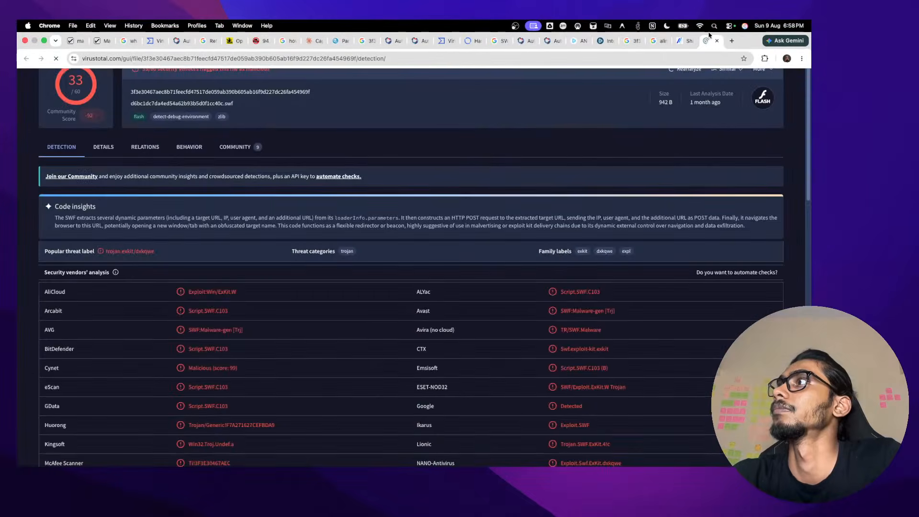
In a new tab, Google 'malware bazaar', trimming 'api' from the 'malware bazaar api' suggestion
{"action": "left_click", "coordinate": [731, 40]}
{"action": "type", "text": "malwaer"}
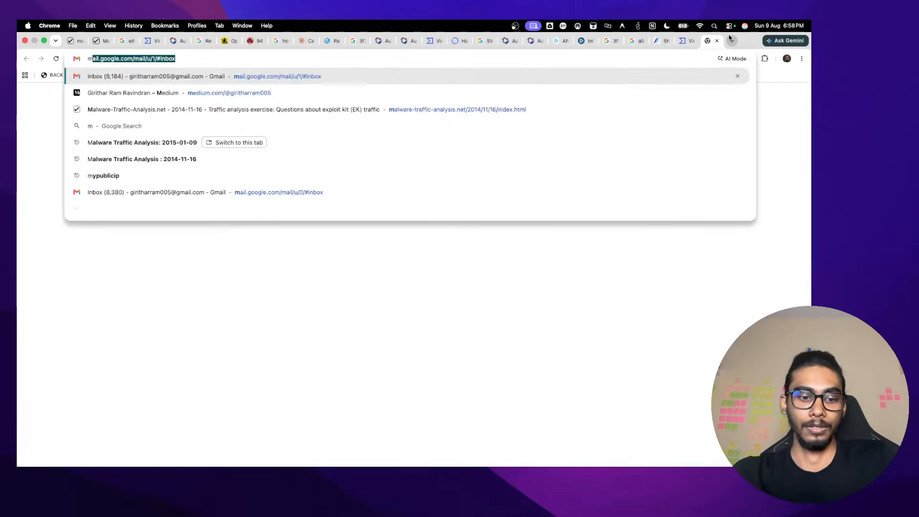
{"action": "key", "text": "BackSpace"}
{"action": "key", "text": "BackSpace"}
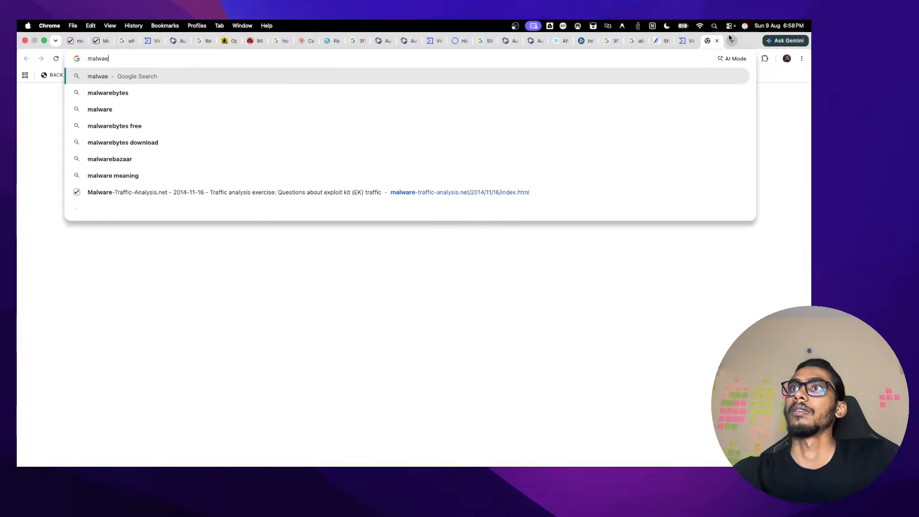
{"action": "type", "text": "re ba"}
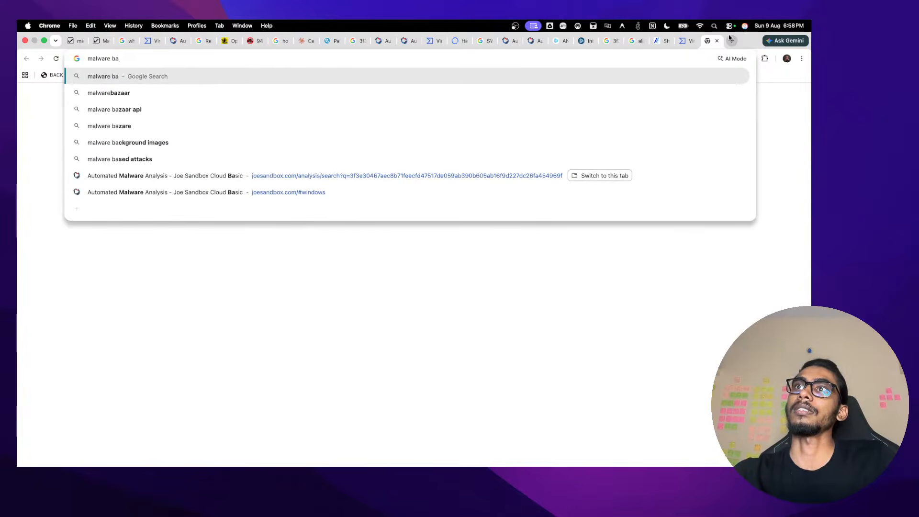
{"action": "key", "text": "Up"}
{"action": "key", "text": "Down"}
{"action": "key", "text": "Down"}
{"action": "key", "text": "Down"}
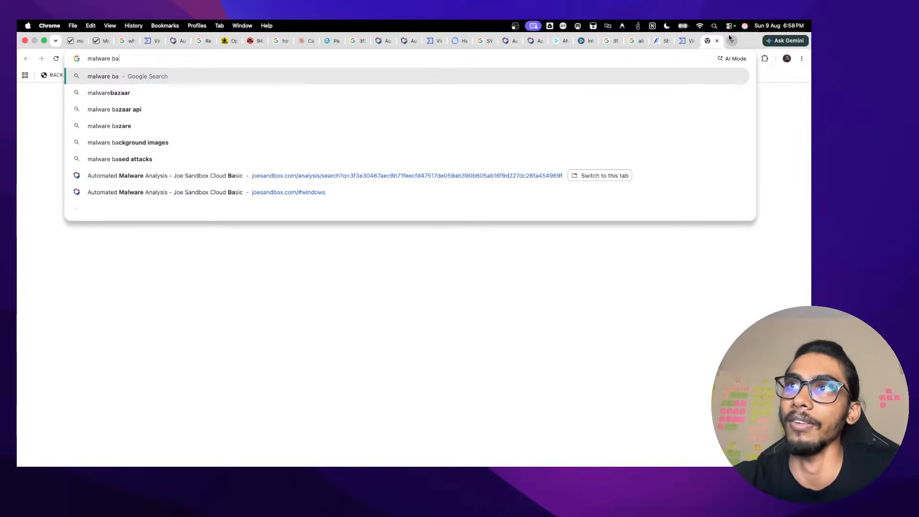
{"action": "key", "text": "Return"}
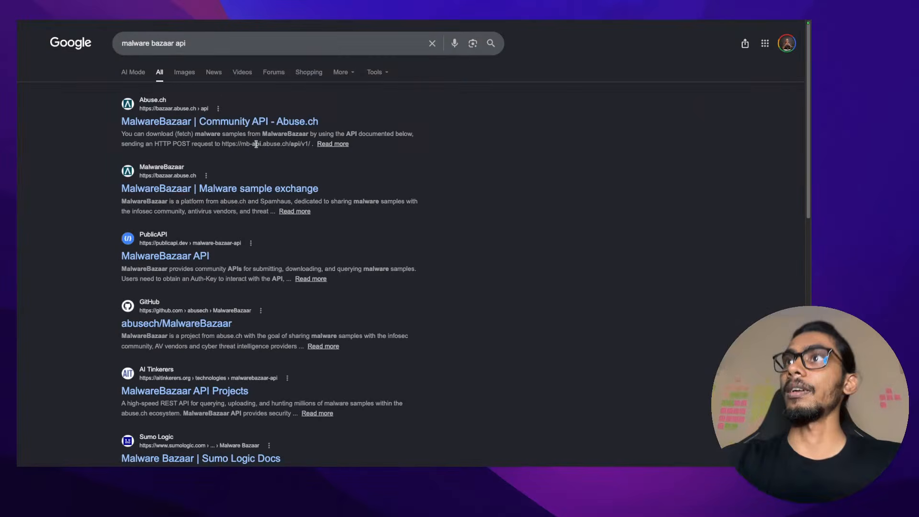
{"action": "double_click", "coordinate": [257, 45]}
{"action": "key", "text": "BackSpace"}
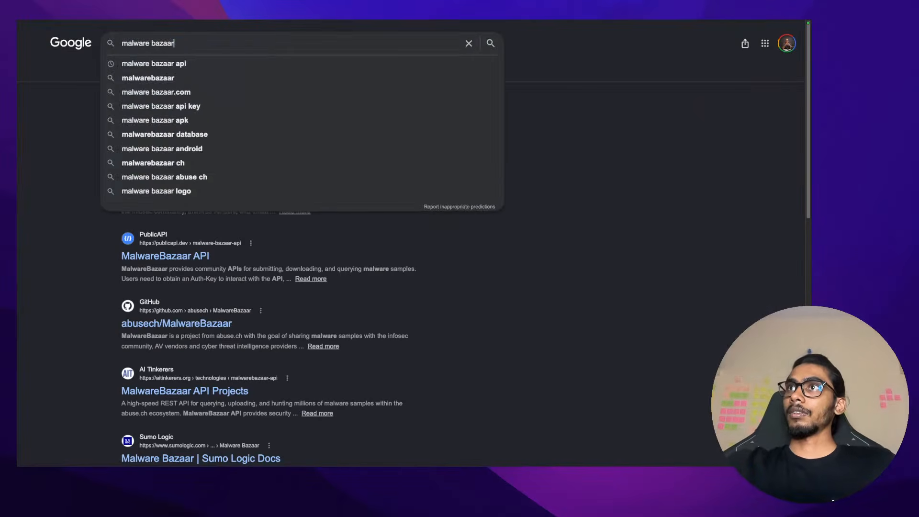
{"action": "key", "text": "Return"}
Open MalwareBazaar's Browse page, pass the 'I am human' hCaptcha, and focus the database search field
{"action": "left_click", "coordinate": [195, 152]}
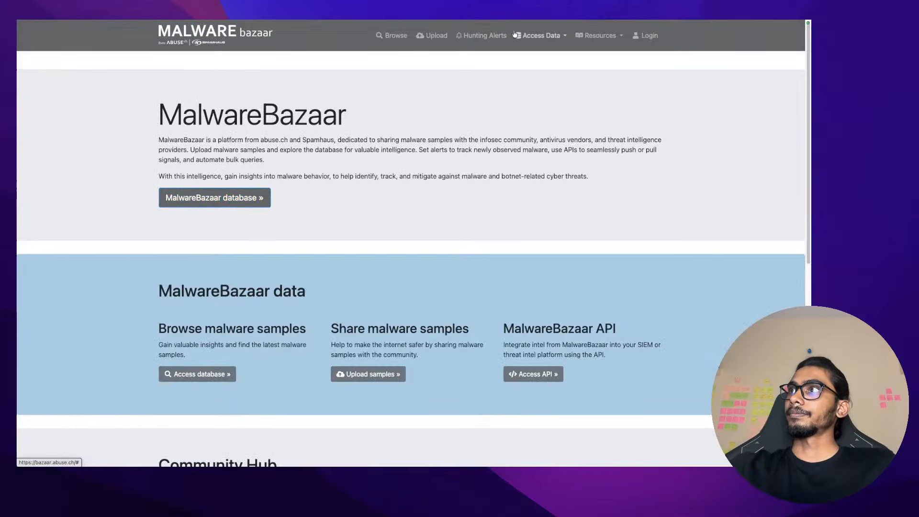
{"action": "left_click", "coordinate": [396, 37]}
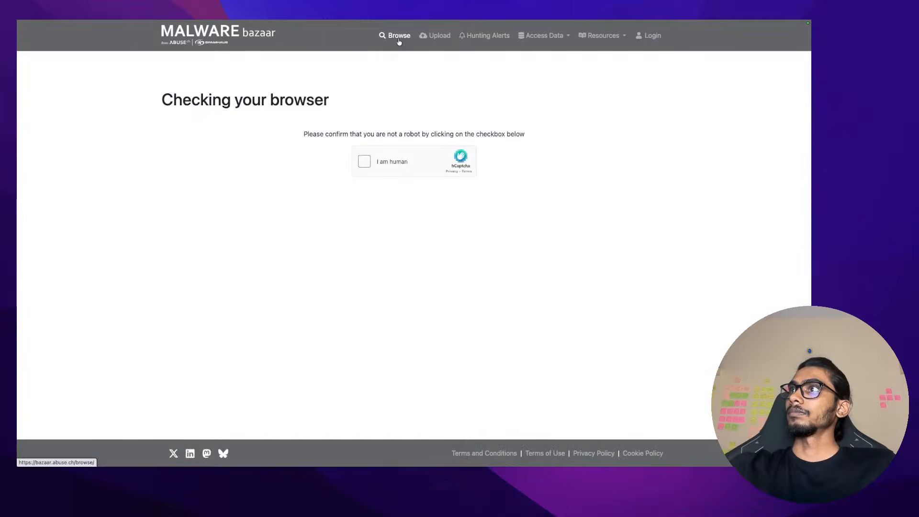
{"action": "left_click", "coordinate": [364, 160]}
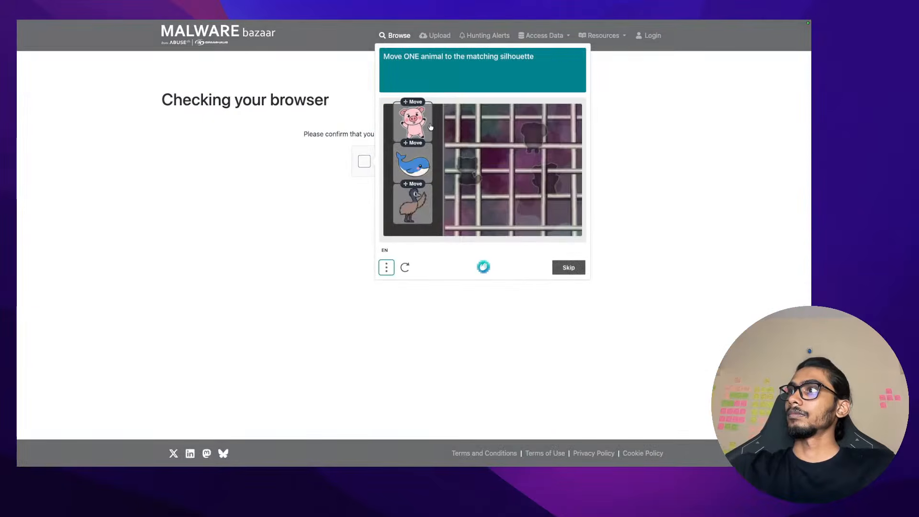
{"action": "left_click_drag", "start_coordinate": [430, 126], "coordinate": [560, 182]}
{"action": "left_click", "coordinate": [569, 267]}
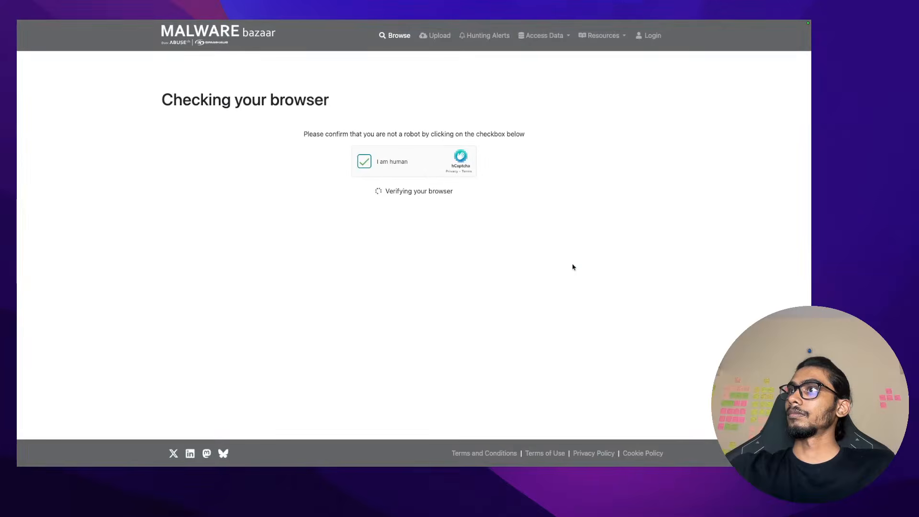
{"action": "left_click", "coordinate": [389, 285]}
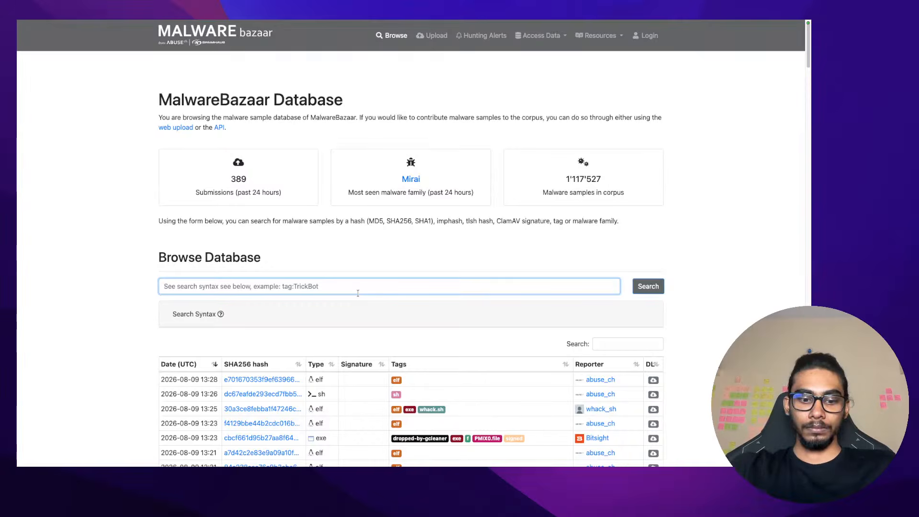
Paste the copied hash from clipboard history into the database search and submit it
{"action": "key", "text": "super+shift+v"}
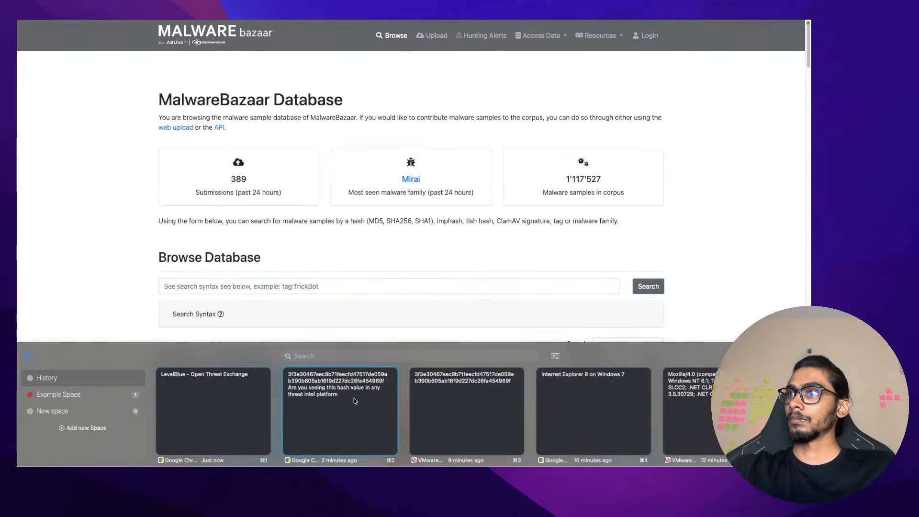
{"action": "left_click", "coordinate": [443, 400]}
{"action": "left_click", "coordinate": [363, 286]}
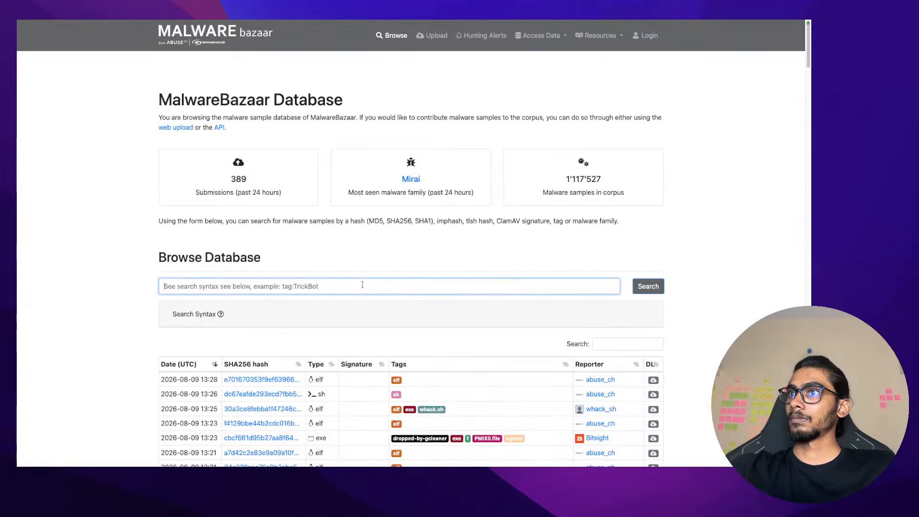
{"action": "key", "text": "super+v"}
{"action": "key", "text": "Return"}
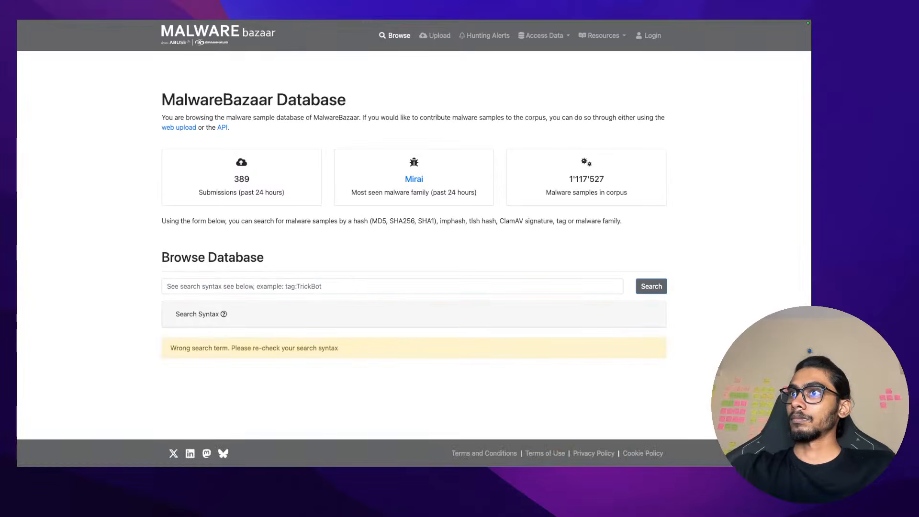
{"action": "left_click", "coordinate": [363, 287]}
{"action": "type", "text": "tagf"}
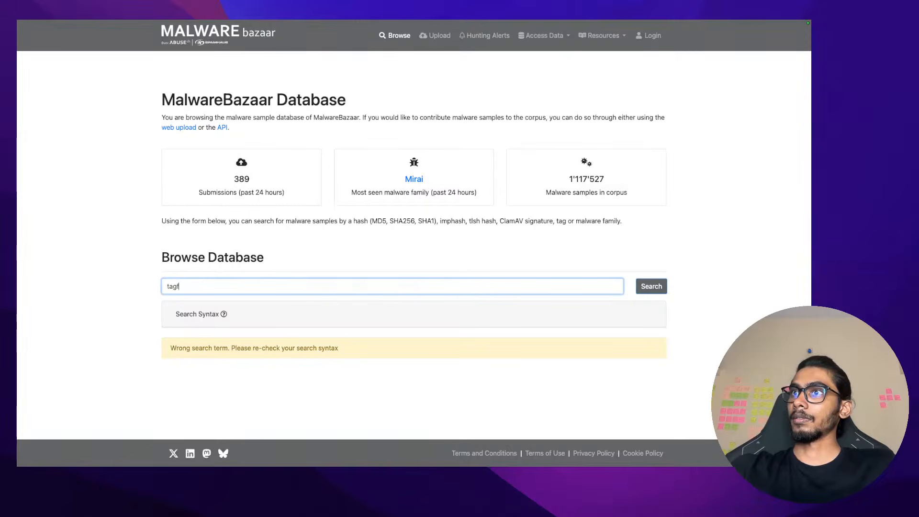
{"action": "key", "text": "BackSpace"}
{"action": "key", "text": "BackSpace"}
{"action": "key", "text": "BackSpace"}
{"action": "left_click", "coordinate": [355, 260]}
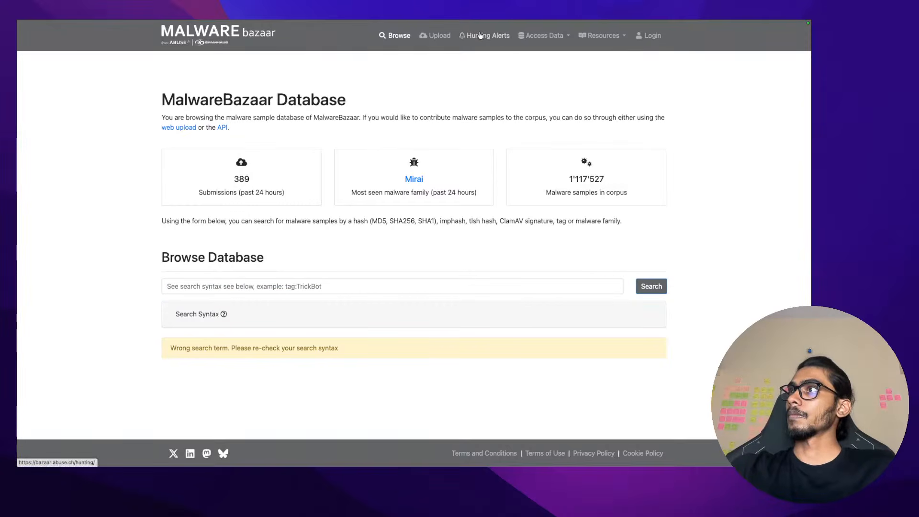
Open the newest database sample's entry in a new tab, then return to Browse Database
{"action": "left_click", "coordinate": [482, 37]}
{"action": "left_click", "coordinate": [409, 35]}
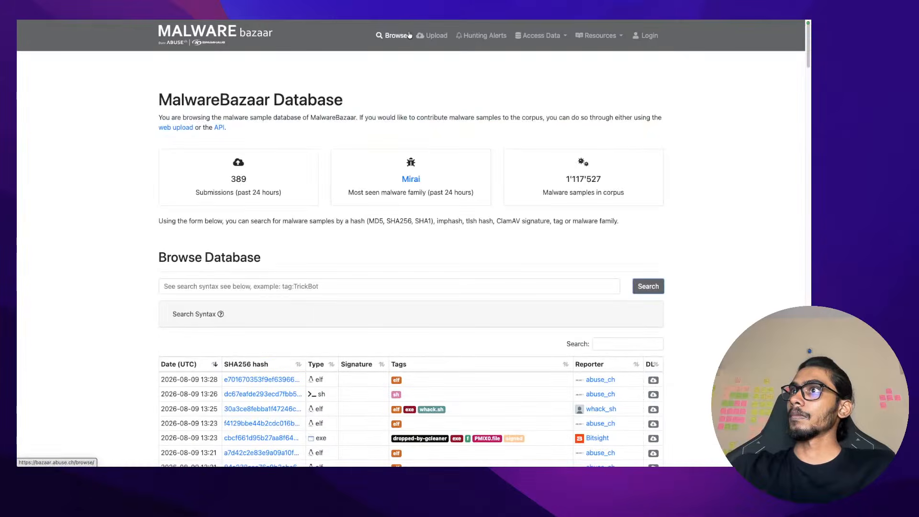
{"action": "scroll", "coordinate": [379, 181], "scroll_direction": "down", "scroll_amount": 5}
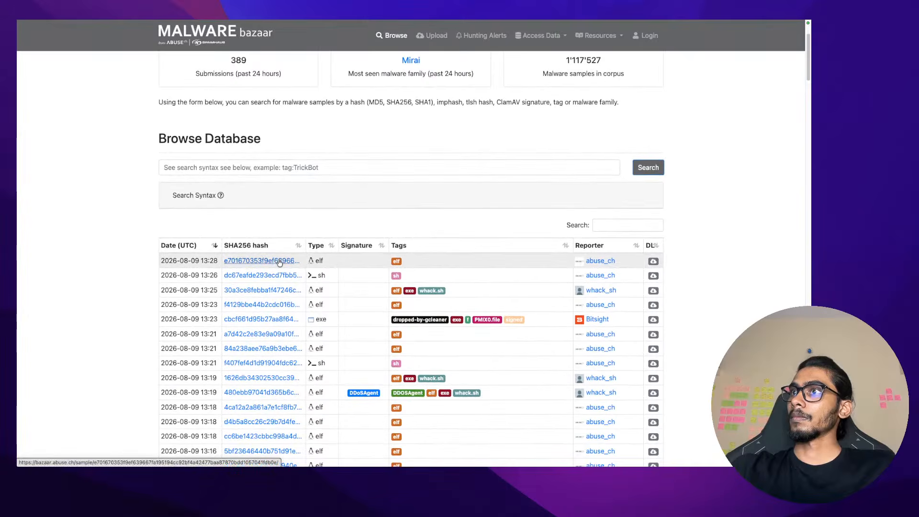
{"action": "right_click", "coordinate": [280, 262]}
{"action": "left_click", "coordinate": [287, 267]}
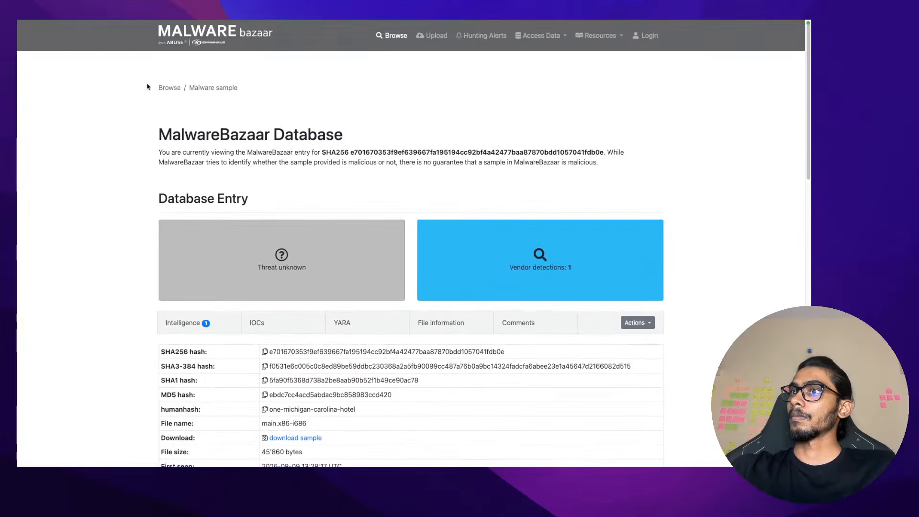
{"action": "mouse_move", "coordinate": [53, 19]}
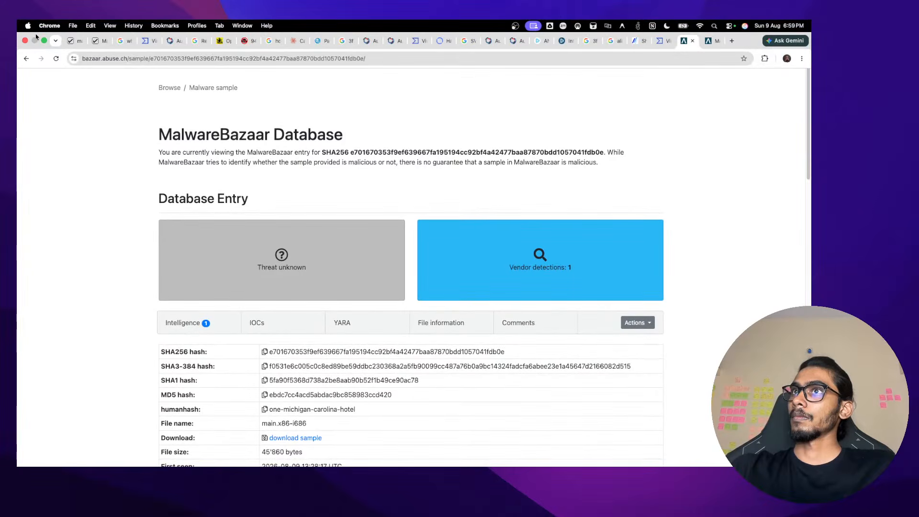
{"action": "left_click", "coordinate": [26, 58]}
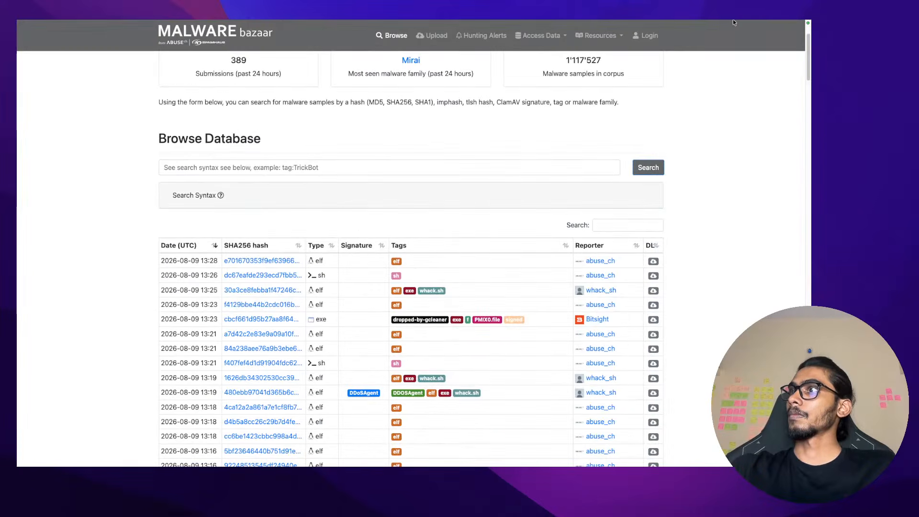
Search the database for 'sha256:' plus the pasted hash, checking the syntax examples; no entries return
{"action": "left_click", "coordinate": [328, 165]}
{"action": "type", "text": "sha"}
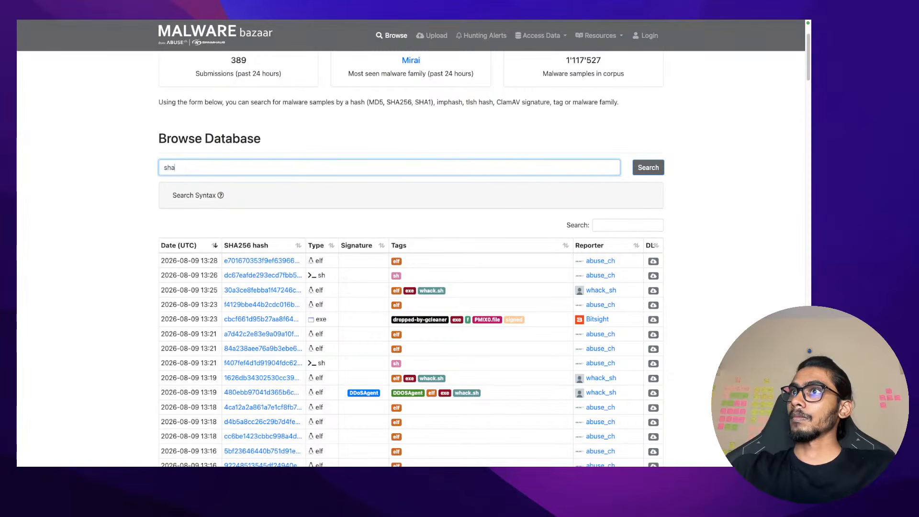
{"action": "type", "text": "256:"}
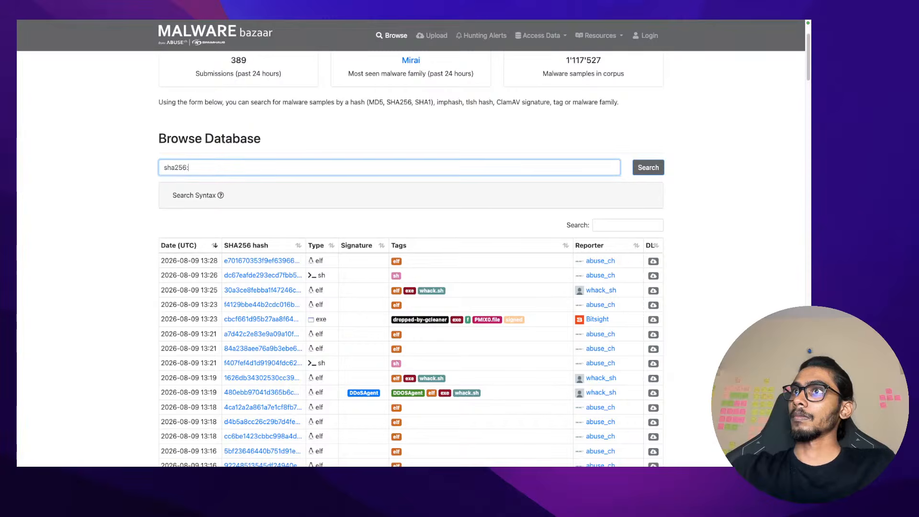
{"action": "key", "text": "super+v"}
{"action": "key", "text": "Return"}
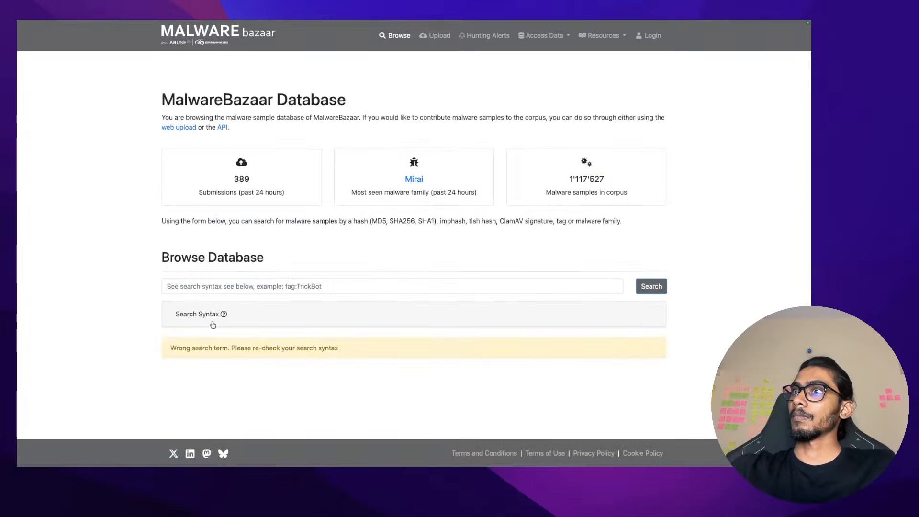
{"action": "left_click", "coordinate": [237, 285]}
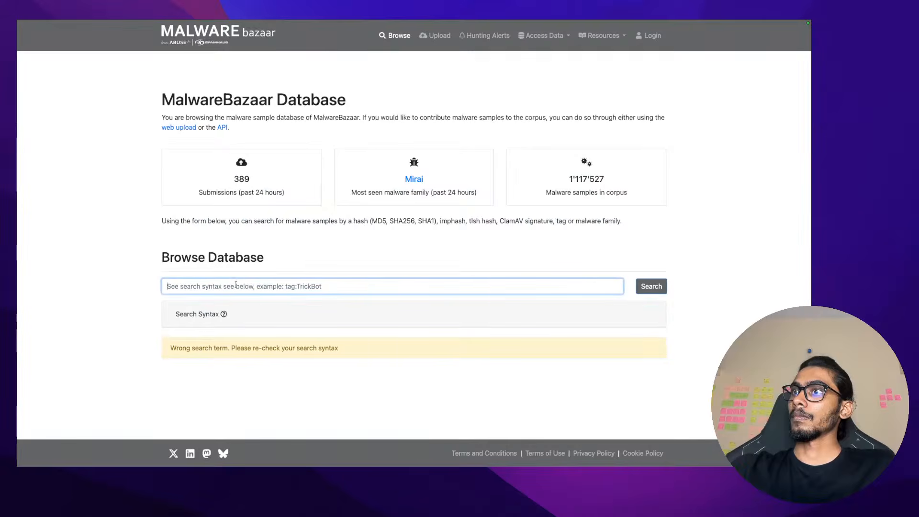
{"action": "type", "text": "sh"}
{"action": "left_click", "coordinate": [225, 316]}
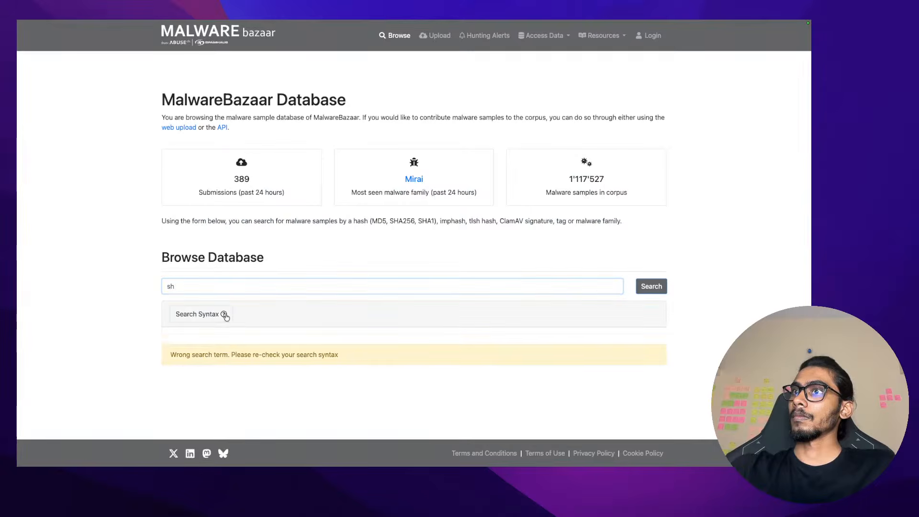
{"action": "scroll", "coordinate": [235, 365], "scroll_direction": "down", "scroll_amount": 2}
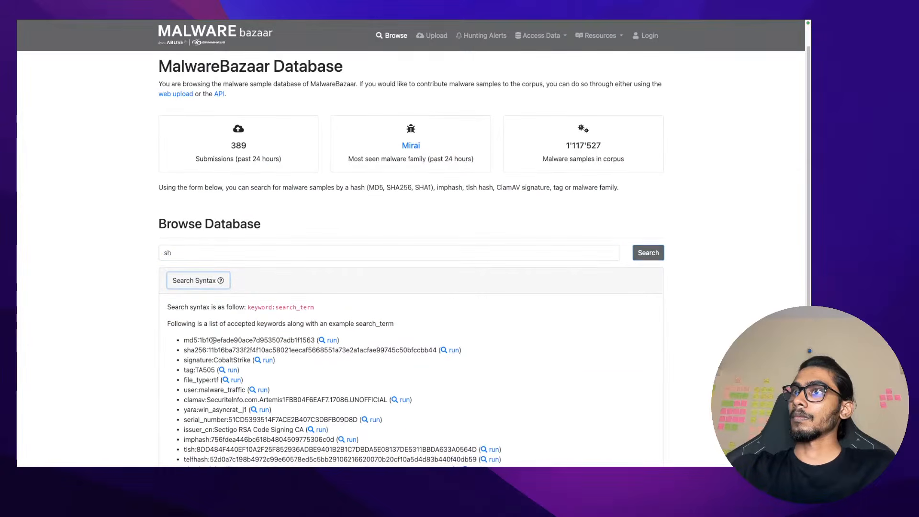
{"action": "left_click", "coordinate": [233, 253]}
{"action": "type", "text": "a25"}
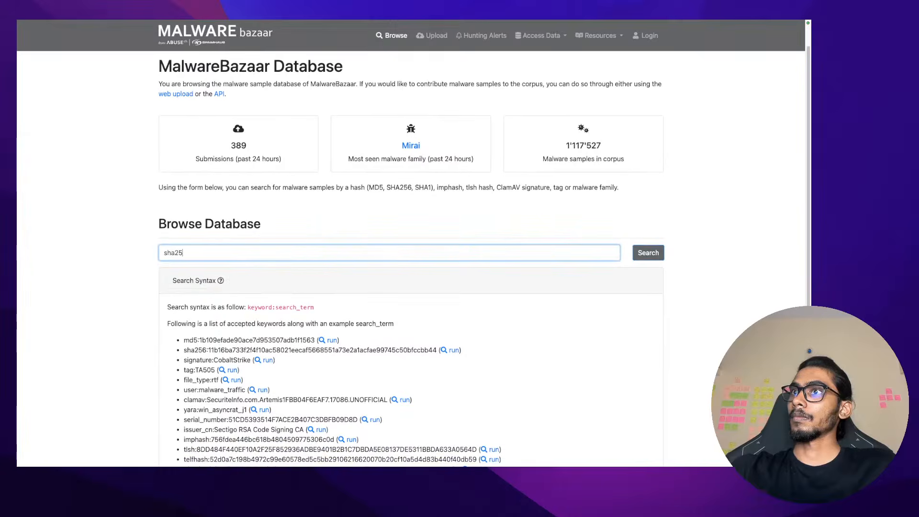
{"action": "type", "text": "6:"}
{"action": "type", "text": "3f3e30467aec8b71feecfd47517de059ab390b605ab16f9d227dc26fa454969f"}
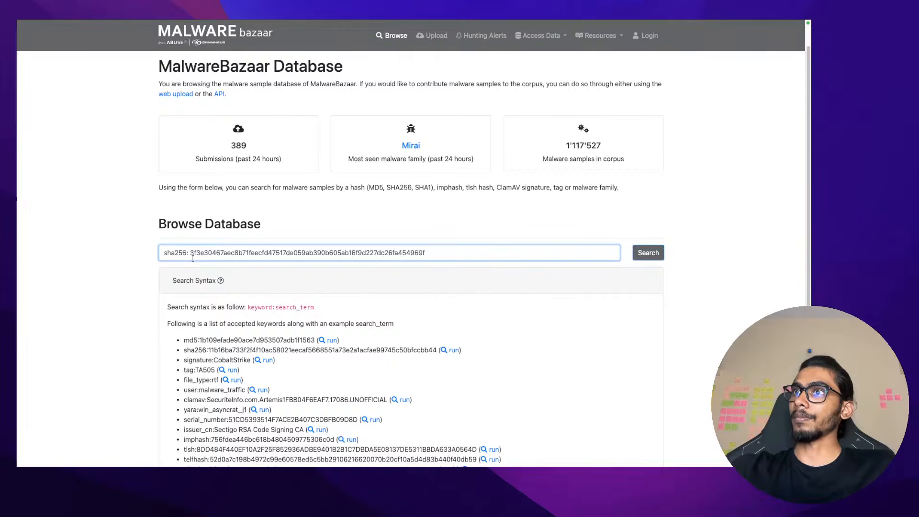
{"action": "key", "text": "Return"}
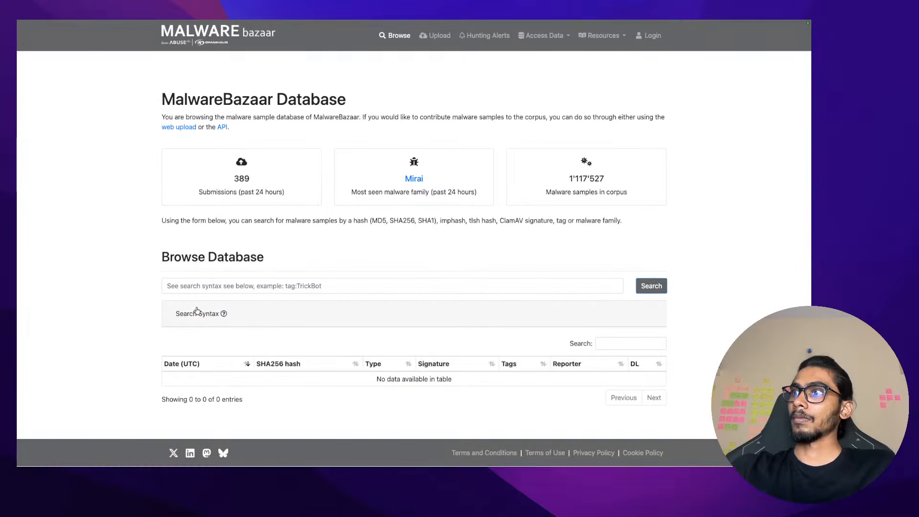
Switch across the open tabs to the sample entry and the neighbouring tab
{"action": "mouse_move", "coordinate": [383, 21]}
{"action": "left_click", "coordinate": [713, 41]}
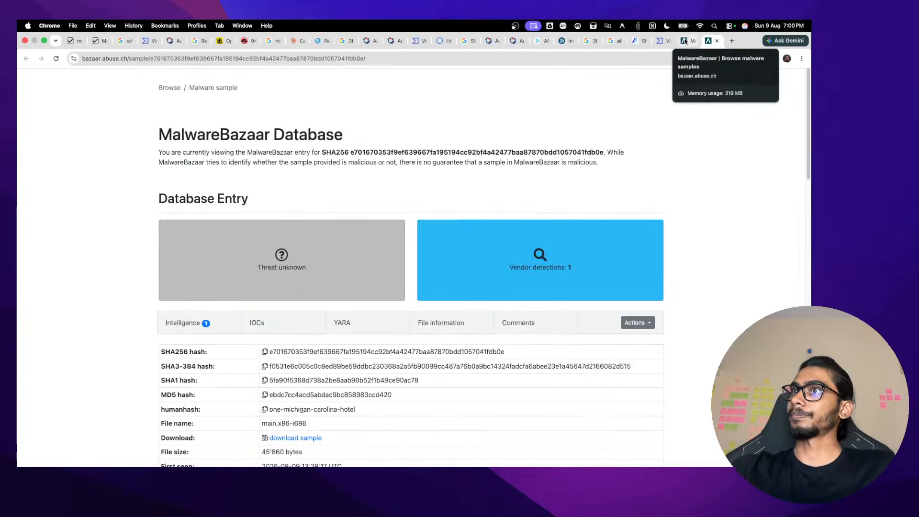
{"action": "left_click", "coordinate": [686, 42]}
Scroll VirusTotal's Detection list and inspect the QuickHeal and Tencent detection labels
{"action": "left_click", "coordinate": [663, 42]}
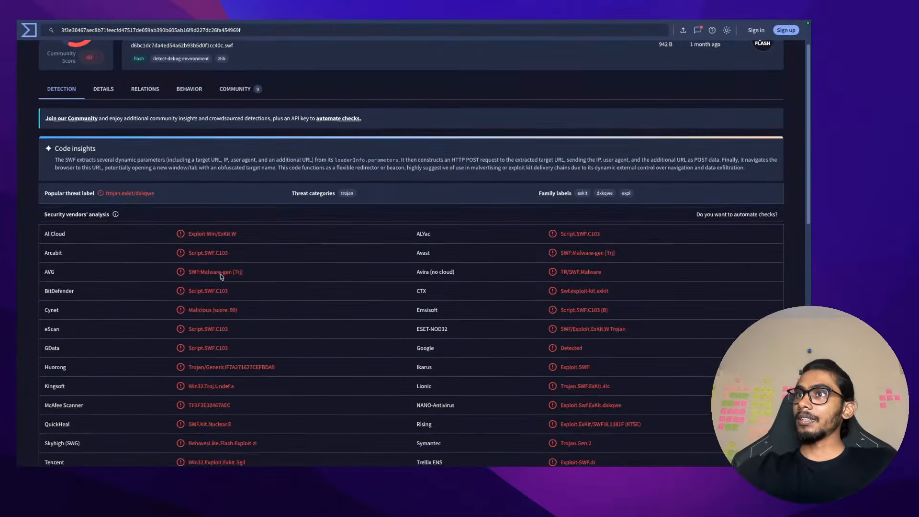
{"action": "scroll", "coordinate": [221, 276], "scroll_direction": "down", "scroll_amount": 3}
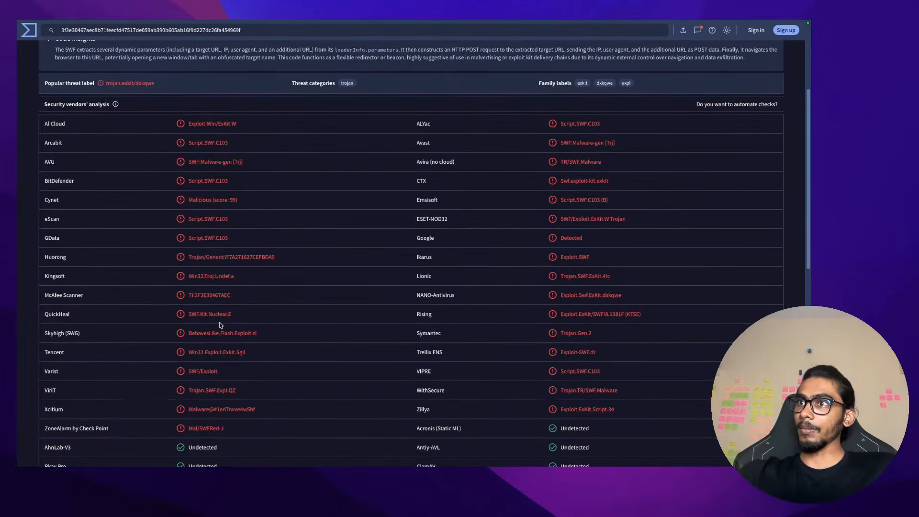
{"action": "left_click_drag", "start_coordinate": [234, 320], "coordinate": [185, 320]}
{"action": "left_click", "coordinate": [186, 320]}
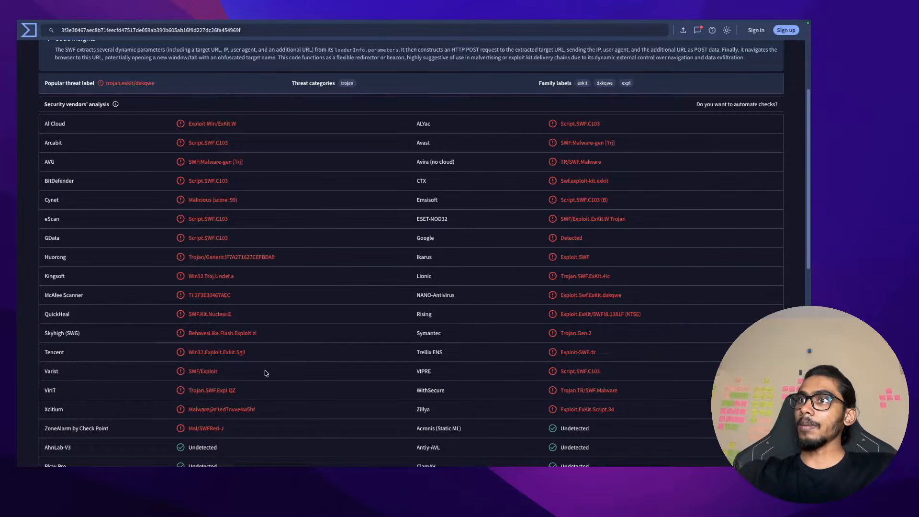
{"action": "left_click_drag", "start_coordinate": [255, 354], "coordinate": [197, 353]}
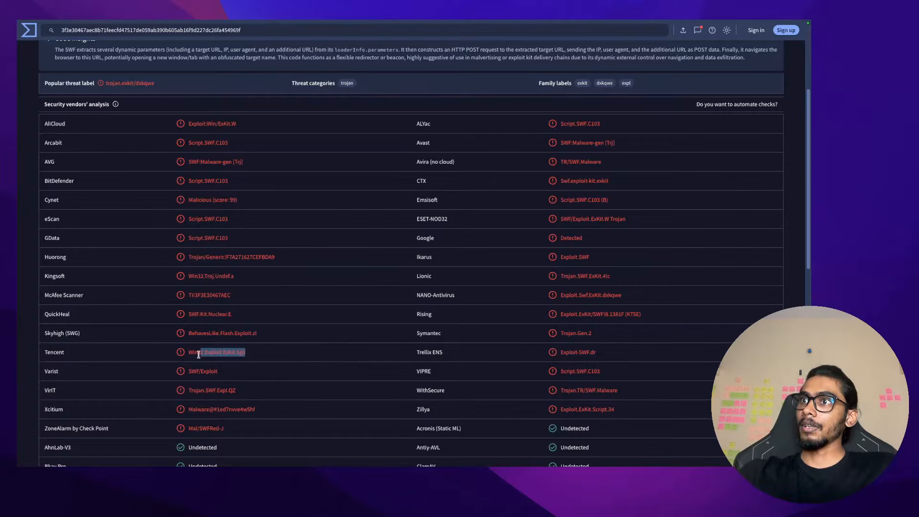
{"action": "left_click", "coordinate": [254, 372]}
Select the Skyhigh label BehavesLike.Flash.Exploit.zl and open a new browser tab
{"action": "left_click_drag", "start_coordinate": [241, 319], "coordinate": [187, 314]}
{"action": "right_click", "coordinate": [185, 285]}
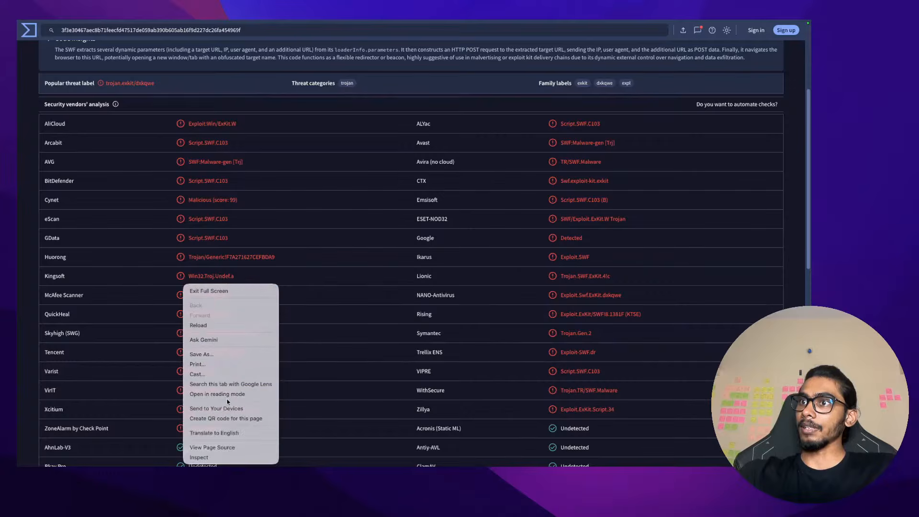
{"action": "left_click", "coordinate": [296, 383]}
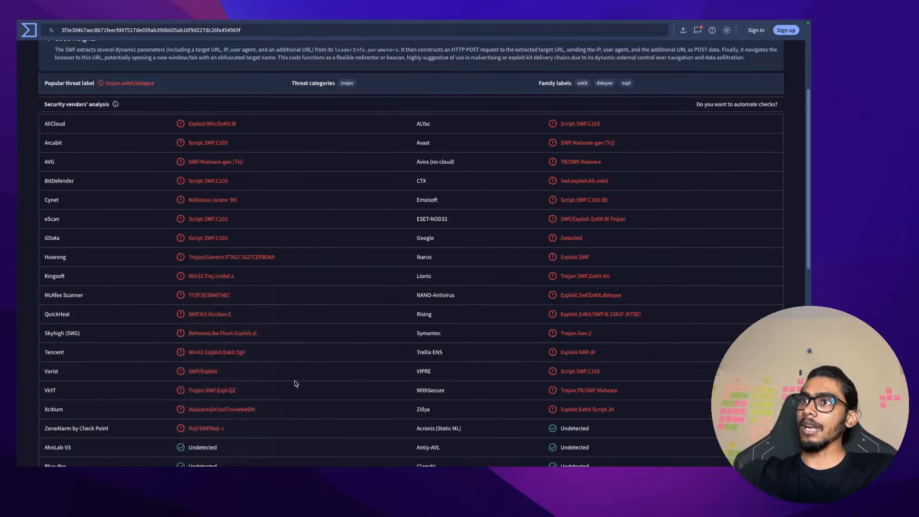
{"action": "left_click_drag", "start_coordinate": [269, 330], "coordinate": [181, 335]}
{"action": "key", "text": "super+c"}
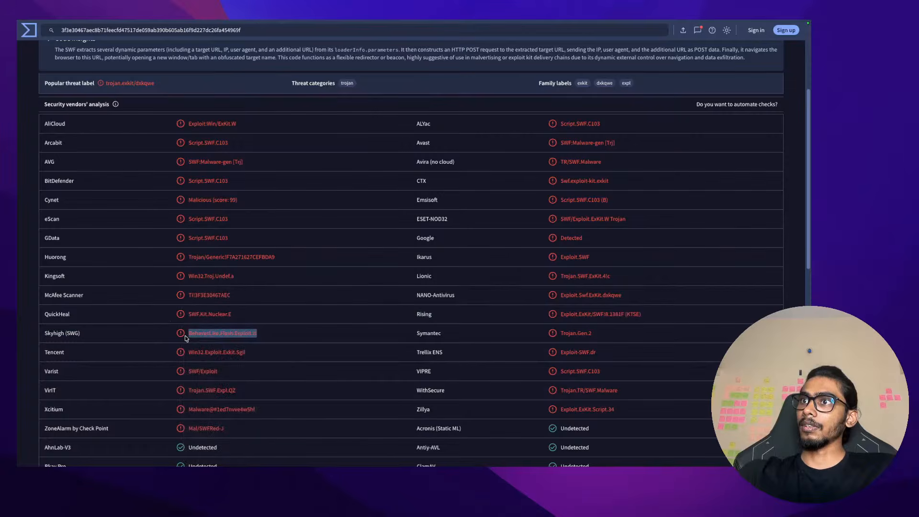
{"action": "left_click", "coordinate": [732, 41]}
Google the copied label BehavesLike.Flash.Exploit.zl
{"action": "type", "text": ">"}
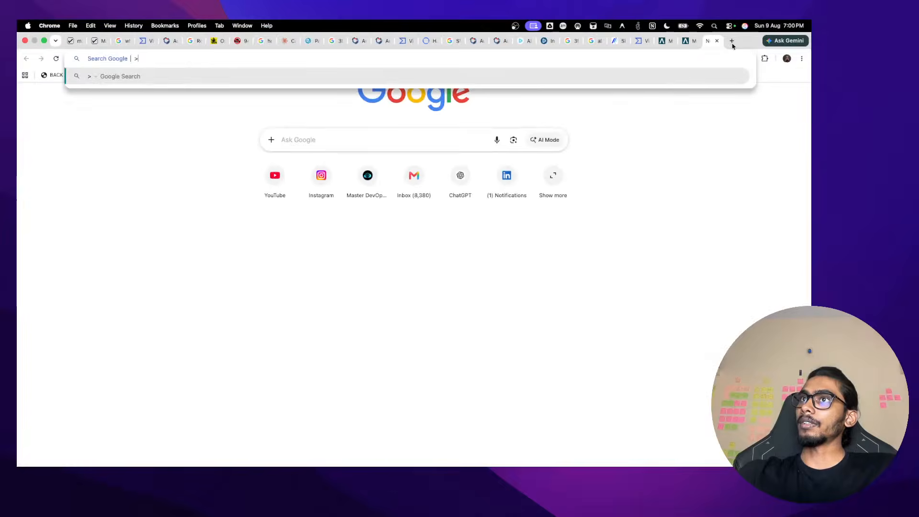
{"action": "key", "text": "BackSpace"}
{"action": "key", "text": "super+v"}
{"action": "key", "text": "Return"}
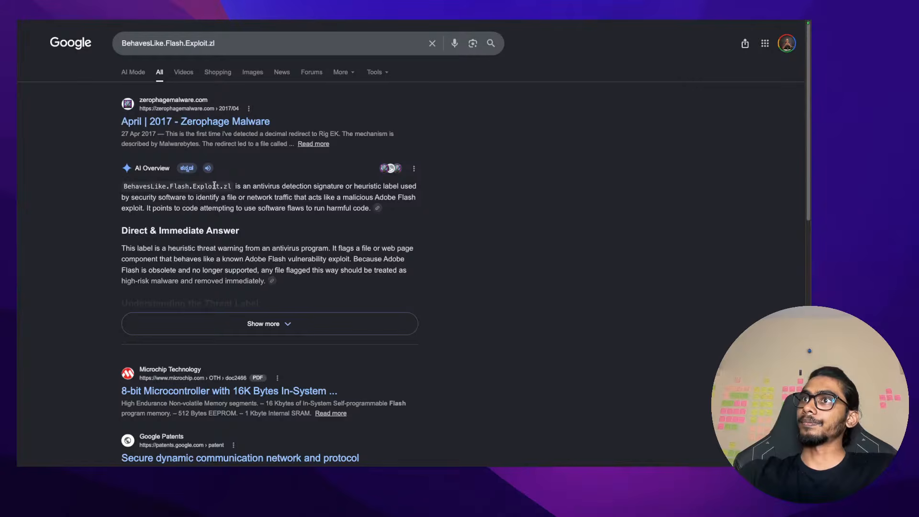
Copy QuickHeal's SWF.Kit.Nuclear.E from VirusTotal, Google it, and highlight 'Nuclear Exploit Kit' in the overview
{"action": "mouse_move", "coordinate": [421, 22]}
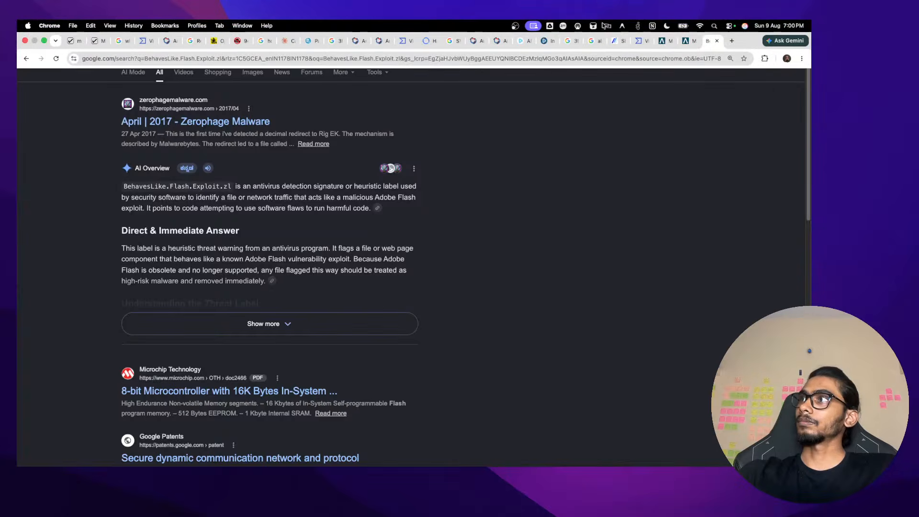
{"action": "left_click", "coordinate": [405, 42]}
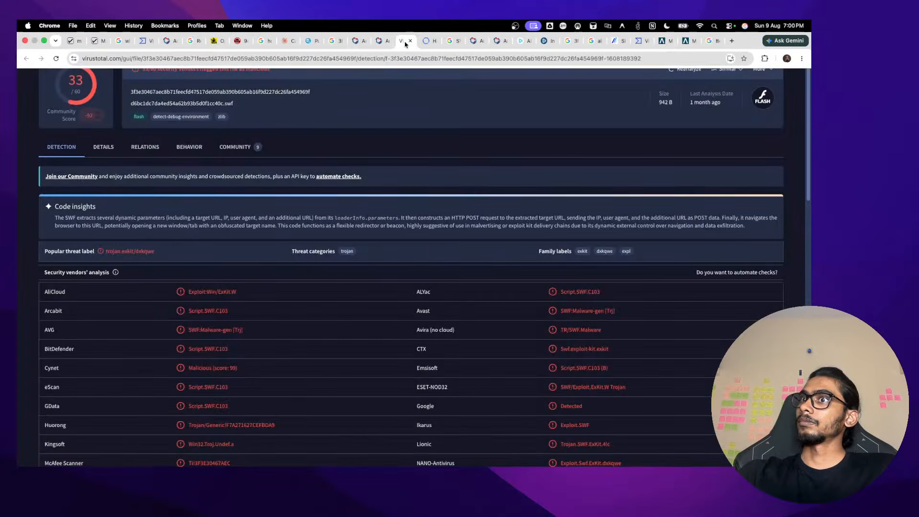
{"action": "scroll", "coordinate": [233, 343], "scroll_direction": "down", "scroll_amount": 2}
{"action": "left_click_drag", "start_coordinate": [234, 365], "coordinate": [187, 367]}
{"action": "key", "text": "ctrl+c"}
{"action": "mouse_move", "coordinate": [790, 22]}
{"action": "left_click", "coordinate": [398, 42]}
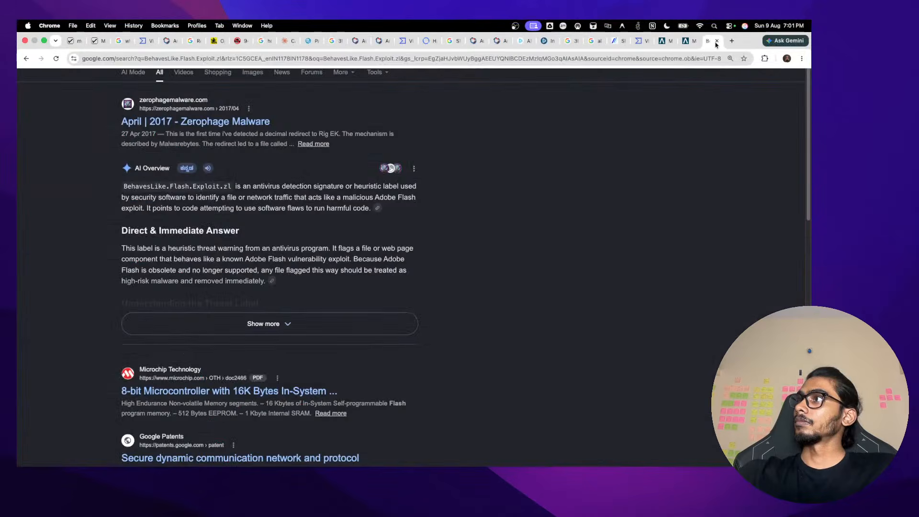
{"action": "left_click", "coordinate": [397, 43]}
{"action": "key", "text": "ctrl+a"}
{"action": "key", "text": "ctrl+v"}
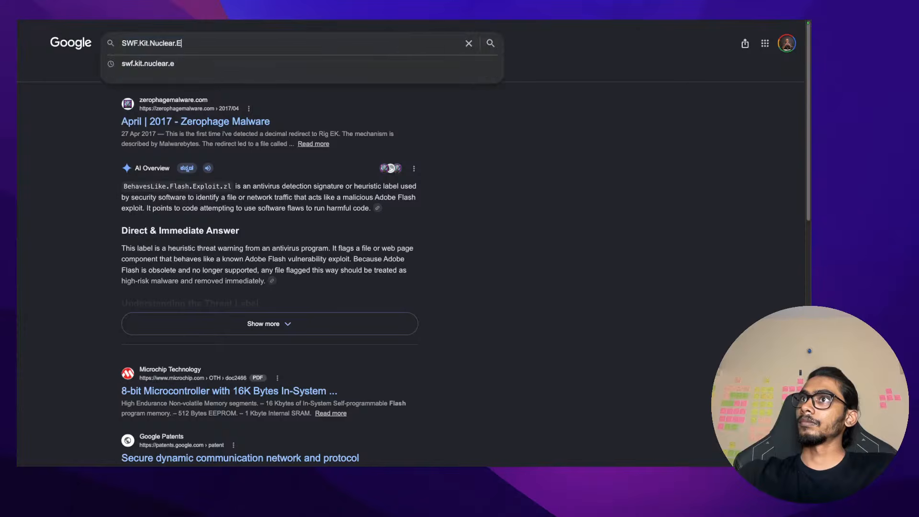
{"action": "key", "text": "Return"}
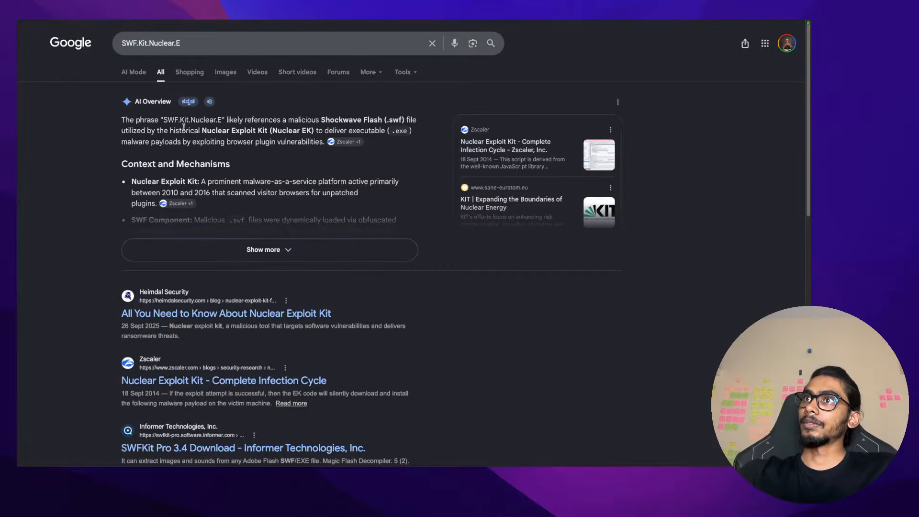
{"action": "mouse_move", "coordinate": [207, 130]}
{"action": "left_mouse_down"}
{"action": "mouse_move", "coordinate": [267, 130]}
{"action": "mouse_move", "coordinate": [202, 128]}
{"action": "left_mouse_up"}
{"action": "key", "text": "super+c"}
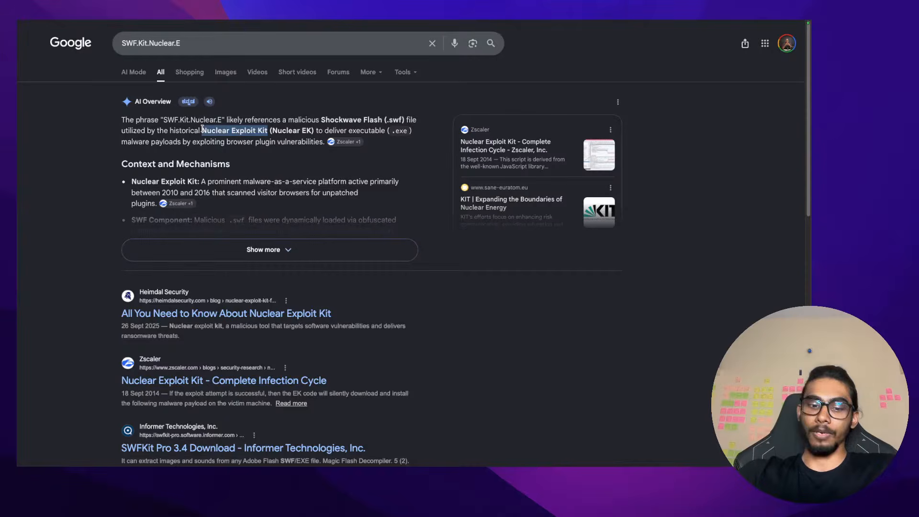
{"action": "key", "text": "ctrl+Left"}
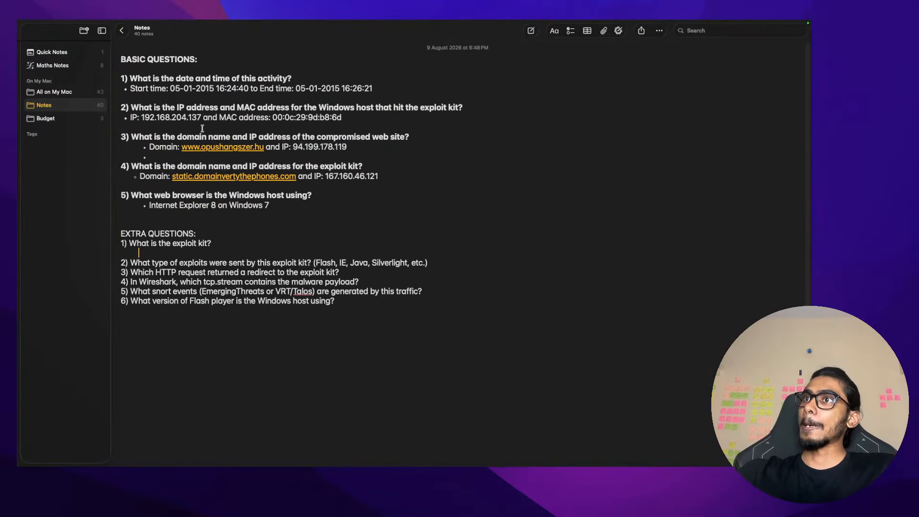
Start an indented answer bullet under extra question 1, replacing the badly formatted paste
{"action": "left_click", "coordinate": [249, 254]}
{"action": "key", "text": "super+v"}
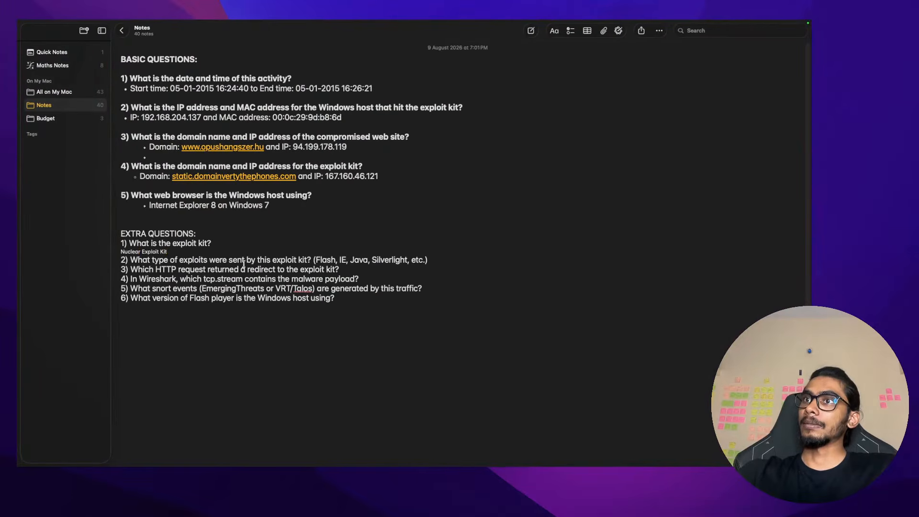
{"action": "triple_click", "coordinate": [244, 252]}
{"action": "key", "text": "super+c"}
{"action": "key", "text": "BackSpace"}
{"action": "left_click", "coordinate": [244, 241]}
{"action": "key", "text": "Return"}
{"action": "key", "text": "Tab"}
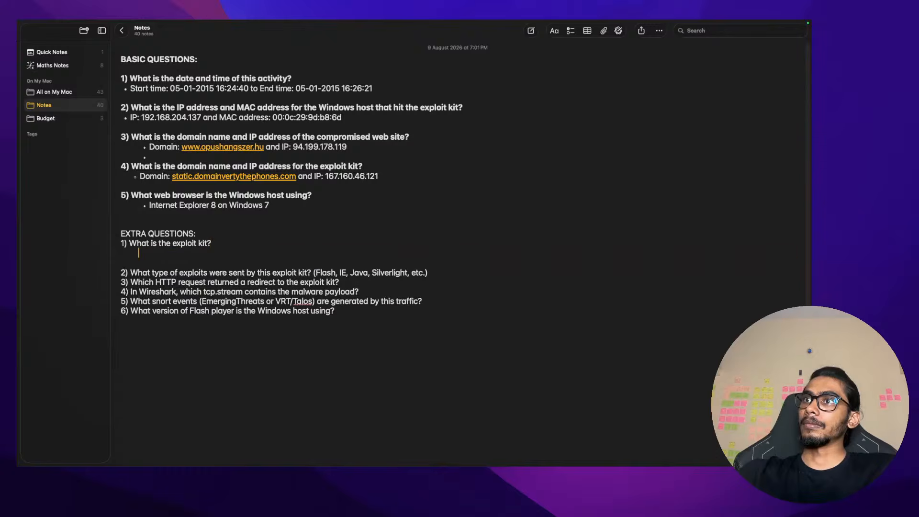
{"action": "key", "text": "super+v"}
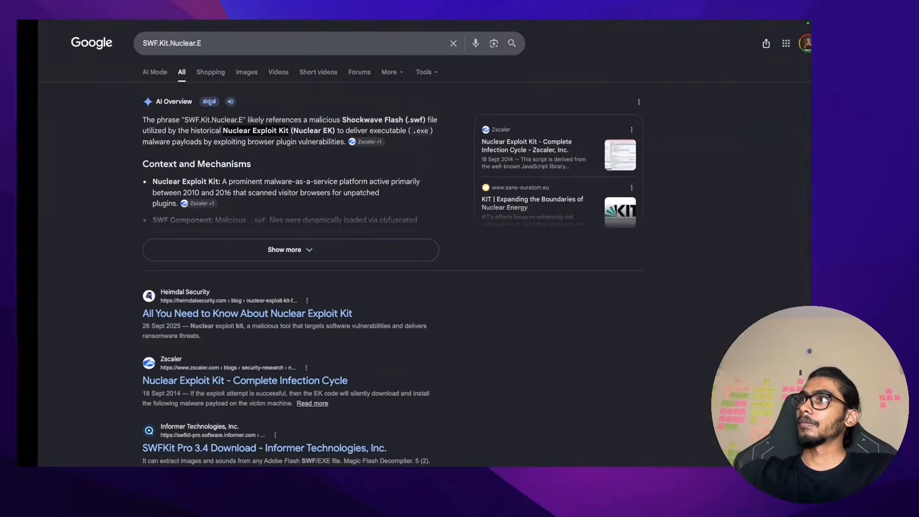
Copy the phrase 'Nuclear Exploit Kit' again from Google's AI overview
{"action": "mouse_move", "coordinate": [641, 23]}
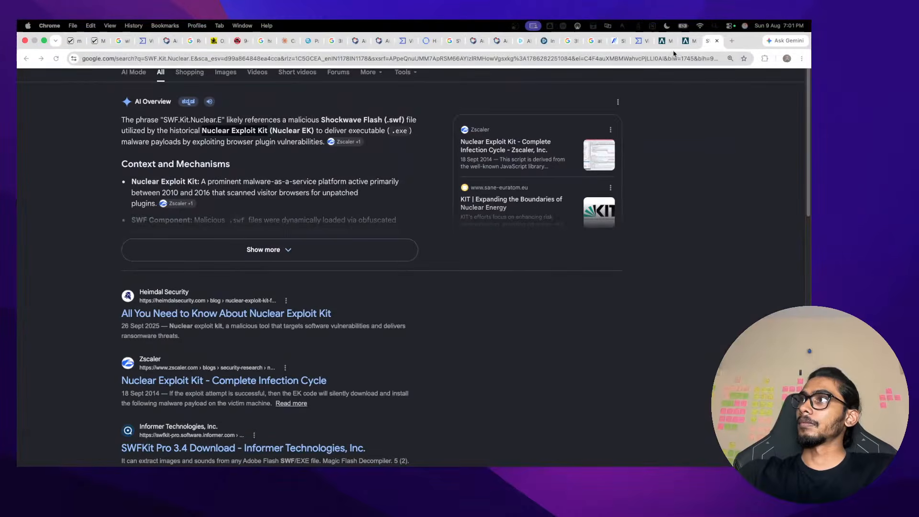
{"action": "left_click", "coordinate": [735, 42]}
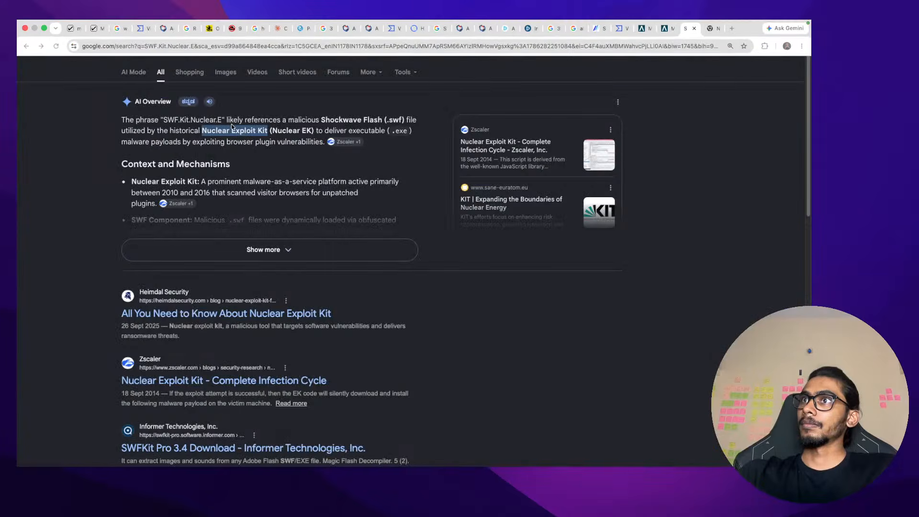
{"action": "double_click", "coordinate": [245, 130]}
{"action": "left_click_drag", "start_coordinate": [202, 130], "coordinate": [269, 130]}
{"action": "key", "text": "super+c"}
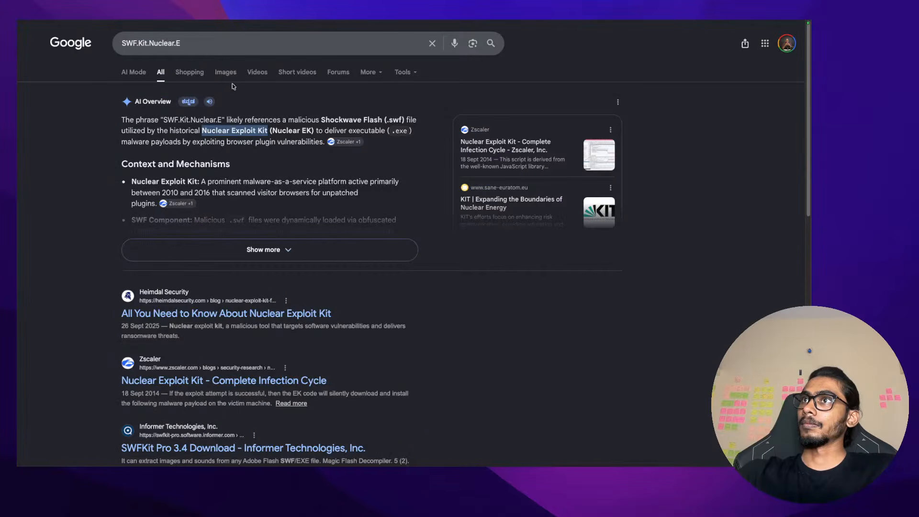
{"action": "left_click", "coordinate": [216, 48]}
{"action": "key", "text": "super+a"}
{"action": "key", "text": "super+v"}
{"action": "key", "text": "super+a"}
{"action": "key", "text": "BackSpace"}
{"action": "mouse_move", "coordinate": [270, 22]}
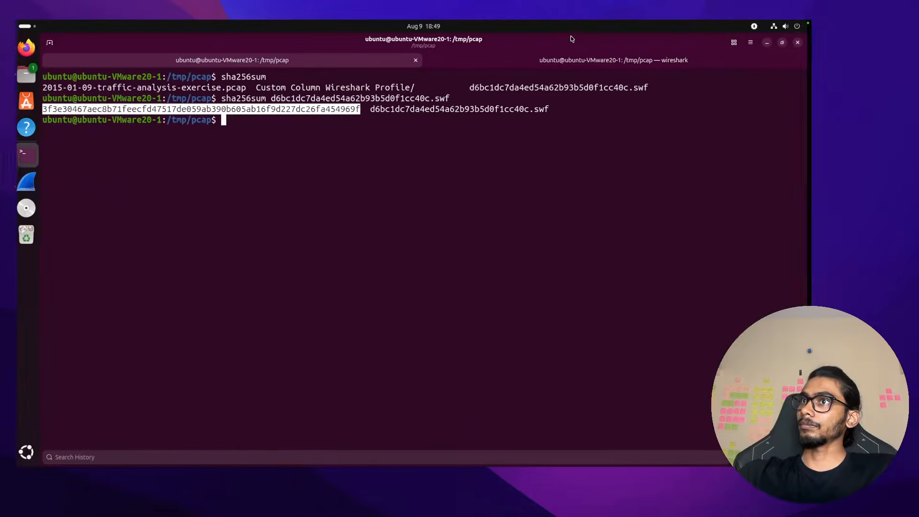
Fill question 1's bullet with 'Nuclear Exploit Kit' and add an indented answer line under question 2
{"action": "key", "text": "ctrl+Left"}
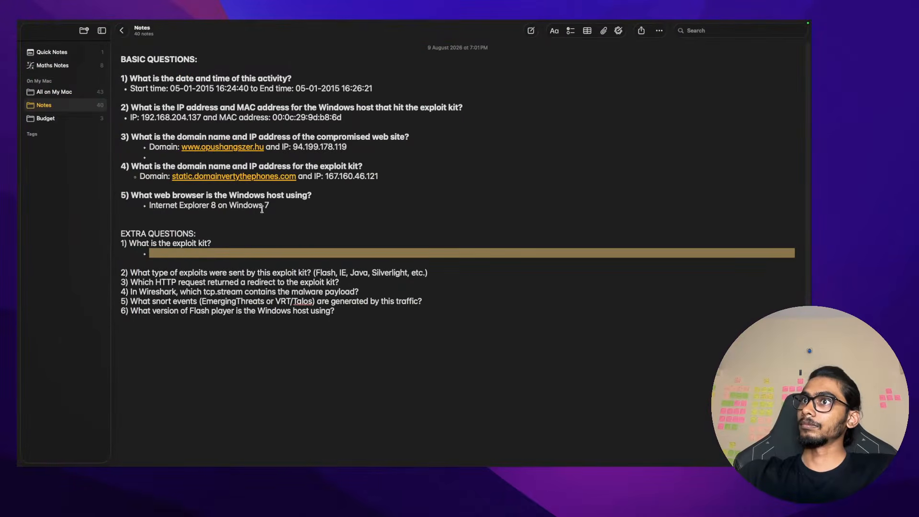
{"action": "left_click", "coordinate": [235, 251]}
{"action": "key", "text": "super+v"}
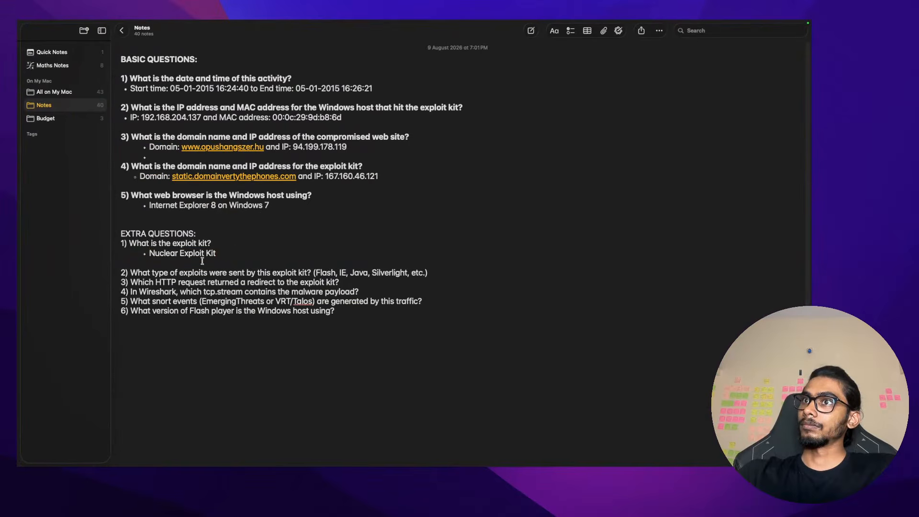
{"action": "left_click", "coordinate": [461, 277]}
{"action": "key", "text": "Return"}
{"action": "key", "text": "Tab"}
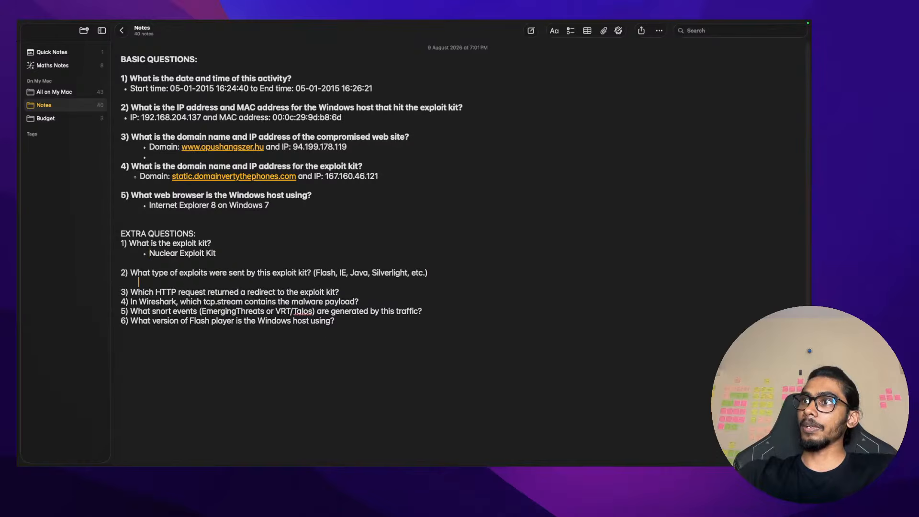
{"action": "key", "text": "Return"}
{"action": "key", "text": "Up"}
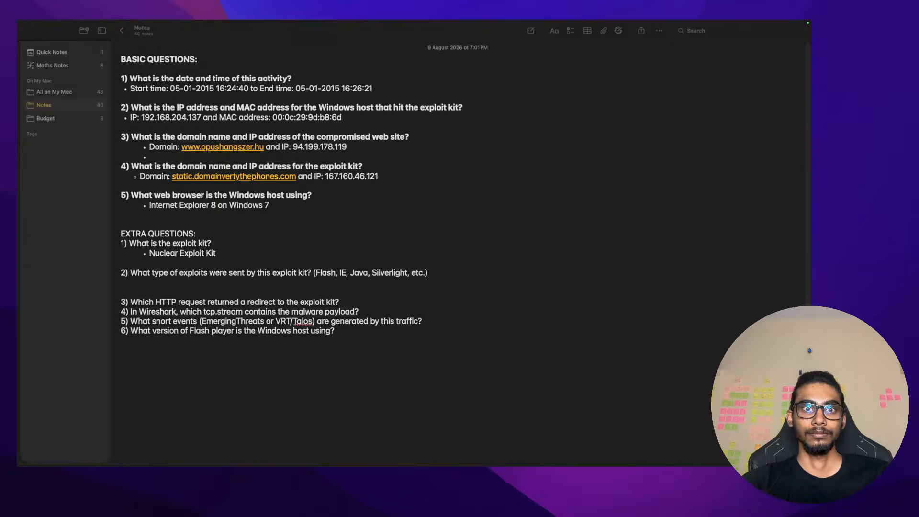
Switch from Notes to the Ubuntu virtual machine's space, which shows its lock screen
{"action": "key", "text": "ctrl+Right"}
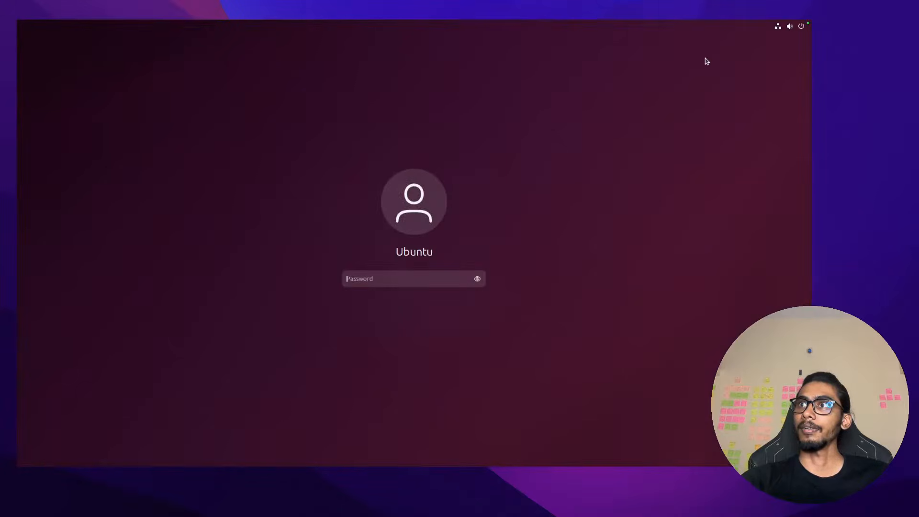
Unlock the Ubuntu VM with the account password, retrying after a mistyped attempt
{"action": "type", "text": "****"}
{"action": "key", "text": "Return"}
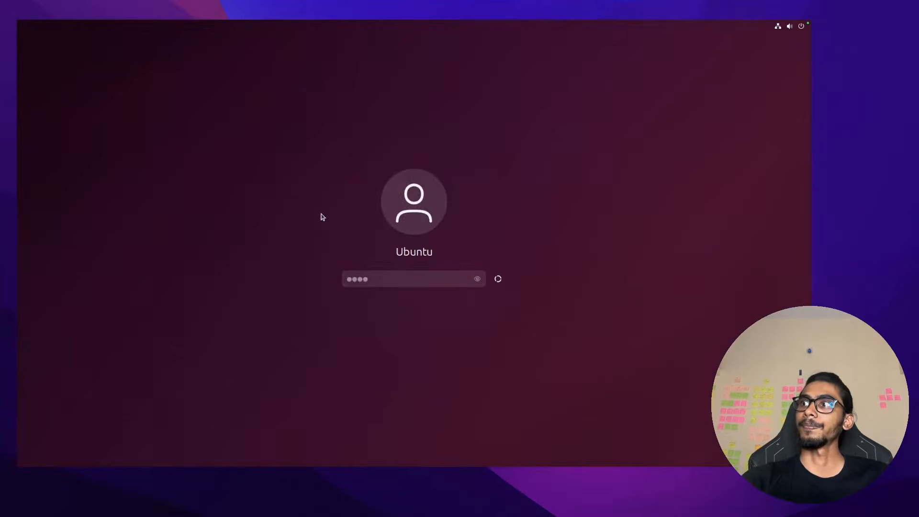
{"action": "type", "text": "***"}
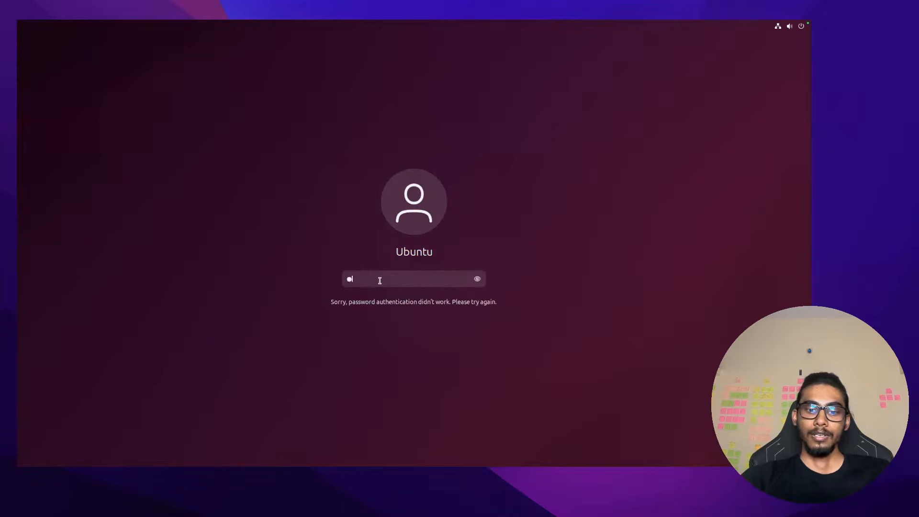
{"action": "key", "text": "BackSpace"}
{"action": "key", "text": "BackSpace"}
{"action": "key", "text": "BackSpace"}
{"action": "type", "text": "****"}
{"action": "key", "text": "Return"}
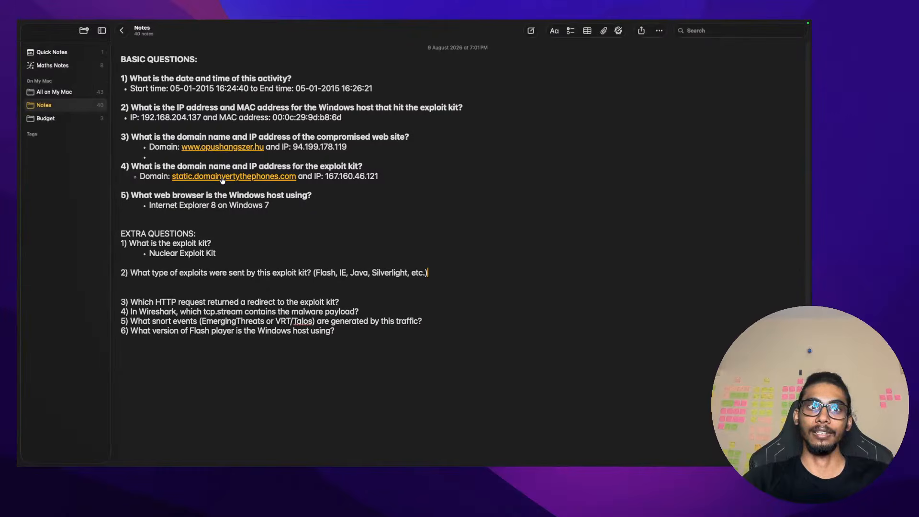
Bring Wireshark forward and clear its display filter to list all 503 packets
{"action": "key", "text": "ctrl+Right"}
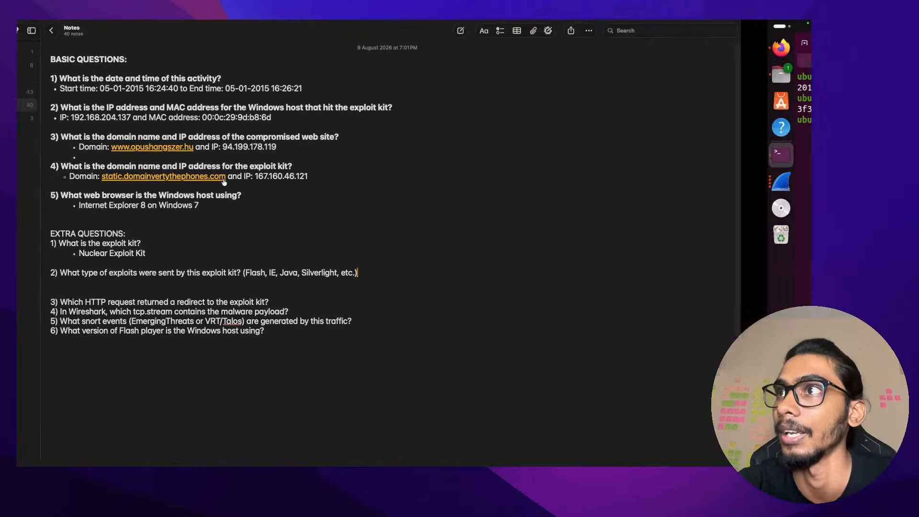
{"action": "left_click", "coordinate": [39, 183]}
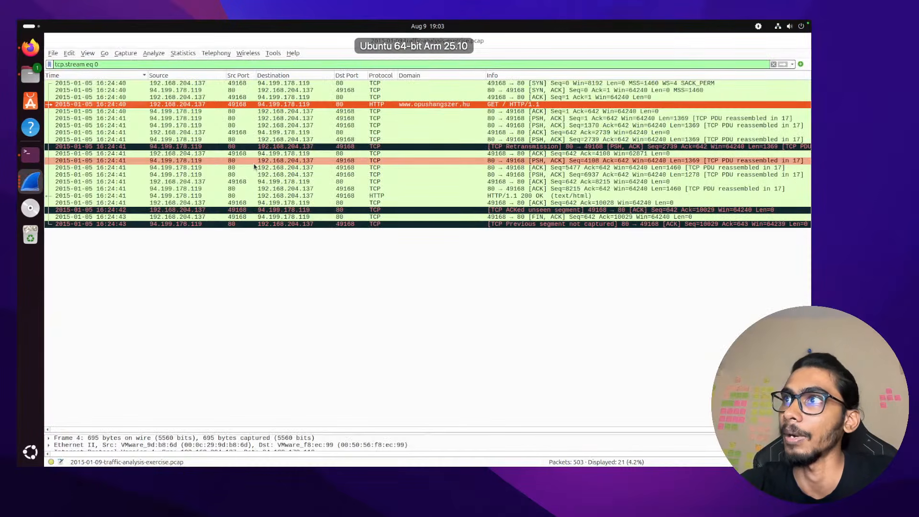
{"action": "left_click", "coordinate": [774, 65]}
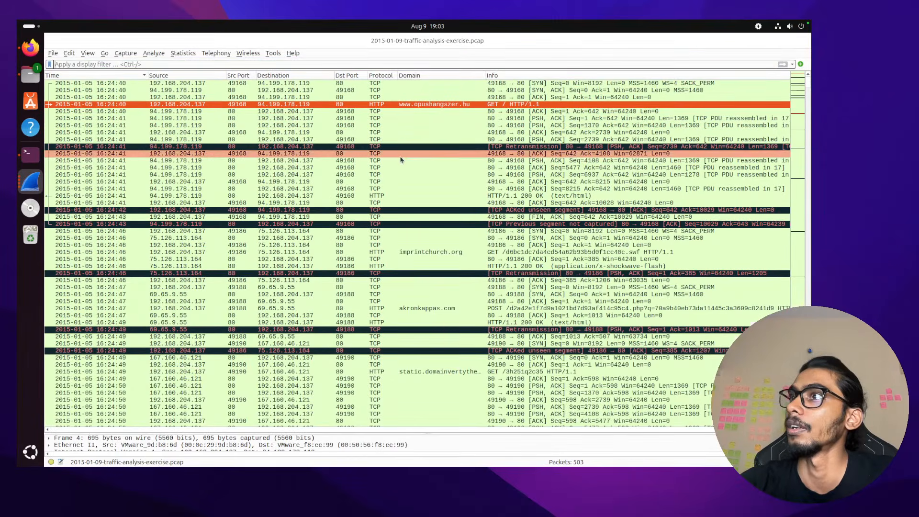
{"action": "scroll", "coordinate": [423, 177], "scroll_direction": "down", "scroll_amount": 5}
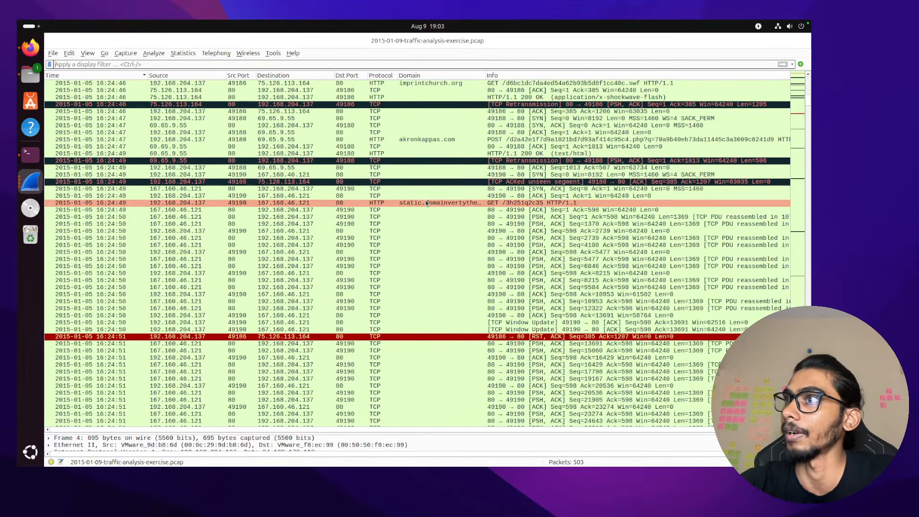
Follow the HTTP stream of the GET request to static.domainvertythephones.com and scroll its contents
{"action": "left_click", "coordinate": [423, 202]}
{"action": "right_click", "coordinate": [426, 202]}
{"action": "mouse_move", "coordinate": [488, 332]}
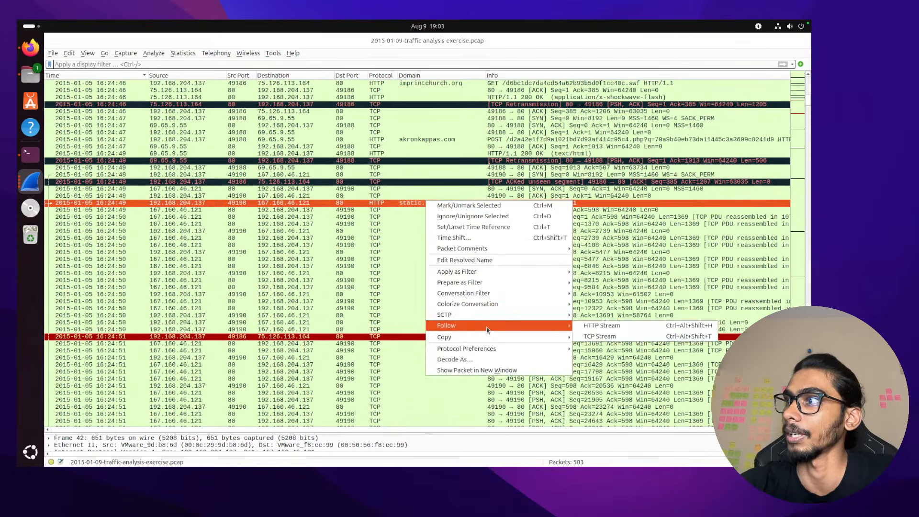
{"action": "left_click", "coordinate": [603, 329]}
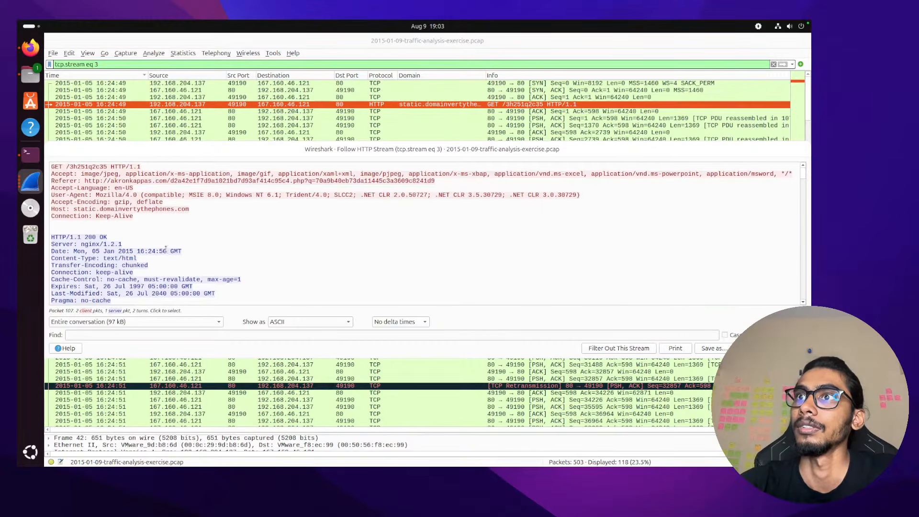
{"action": "scroll", "coordinate": [166, 252], "scroll_direction": "down", "scroll_amount": 2}
{"action": "scroll", "coordinate": [166, 253], "scroll_direction": "up", "scroll_amount": 2}
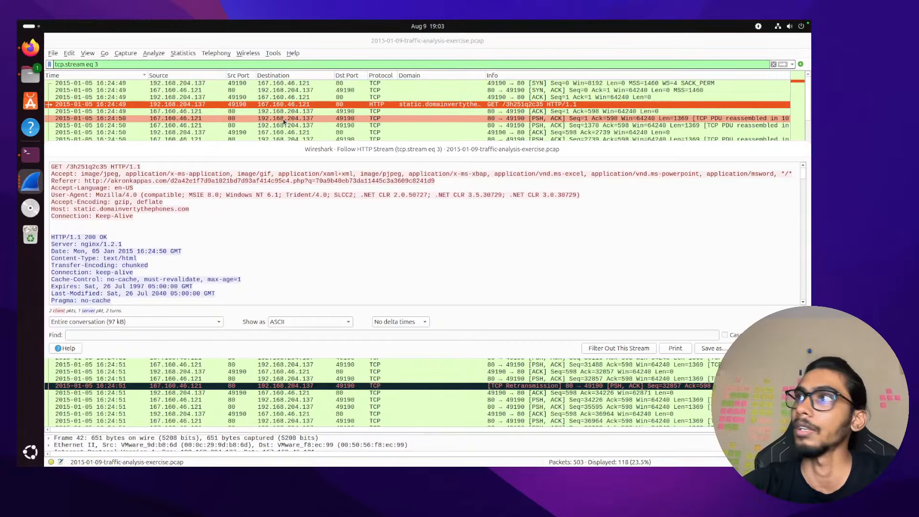
{"action": "scroll", "coordinate": [284, 121], "scroll_direction": "down", "scroll_amount": 20}
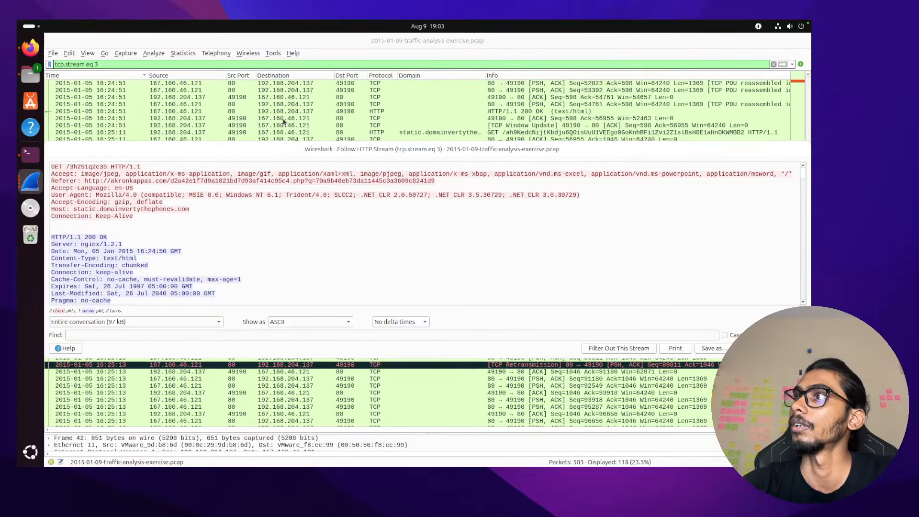
Select the first HTTP GET in the tcp.stream eq 3 packet list and return to the main list
{"action": "left_click", "coordinate": [382, 85]}
{"action": "left_click", "coordinate": [388, 92]}
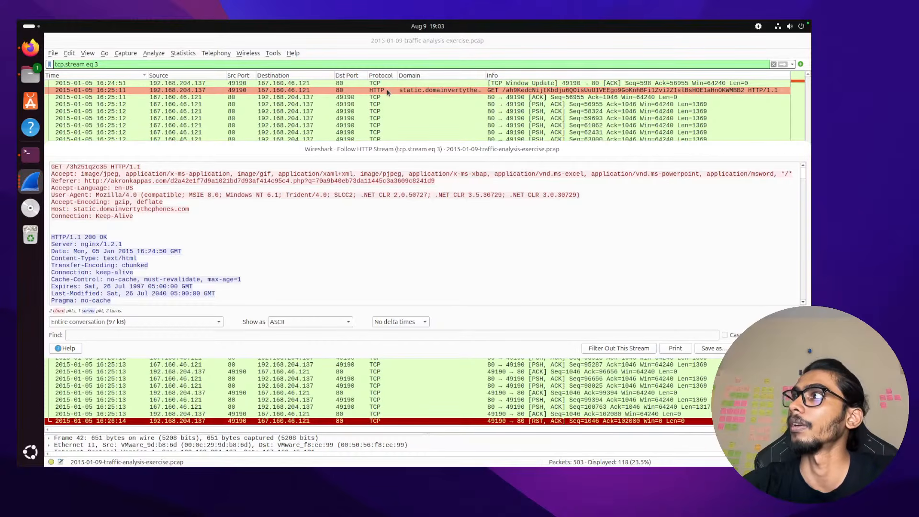
{"action": "scroll", "coordinate": [388, 92], "scroll_direction": "up", "scroll_amount": 15}
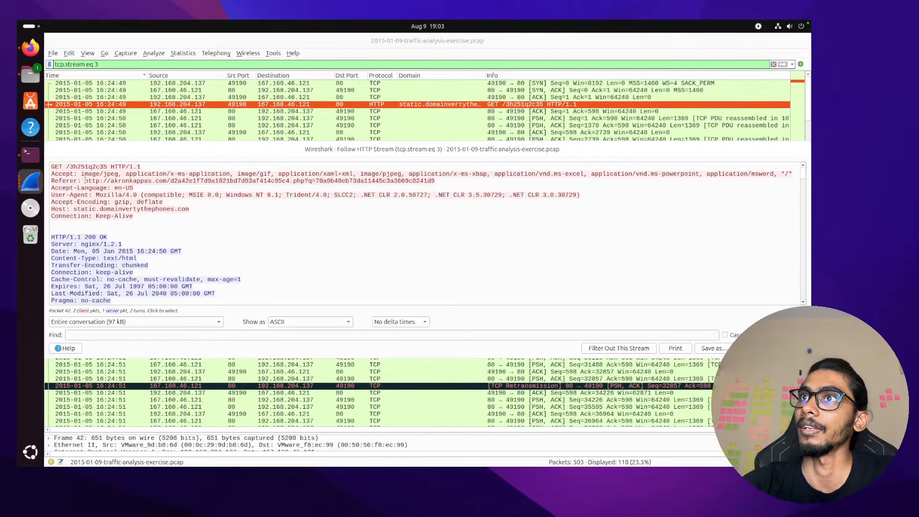
{"action": "scroll", "coordinate": [389, 115], "scroll_direction": "down", "scroll_amount": 5}
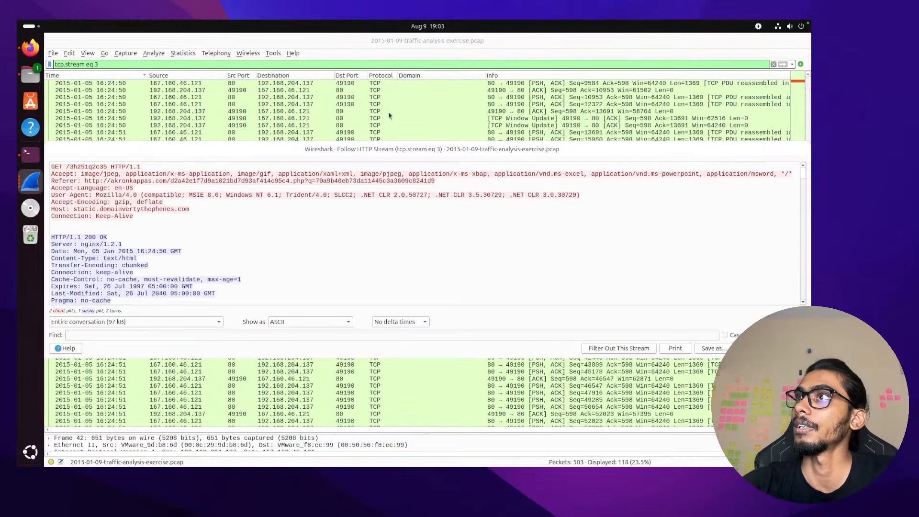
{"action": "scroll", "coordinate": [390, 116], "scroll_direction": "down", "scroll_amount": 3}
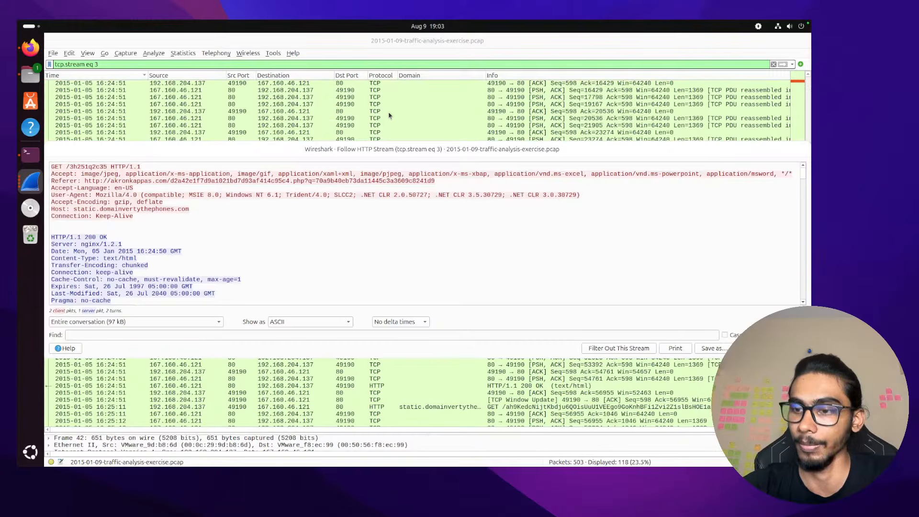
{"action": "left_click", "coordinate": [389, 113]}
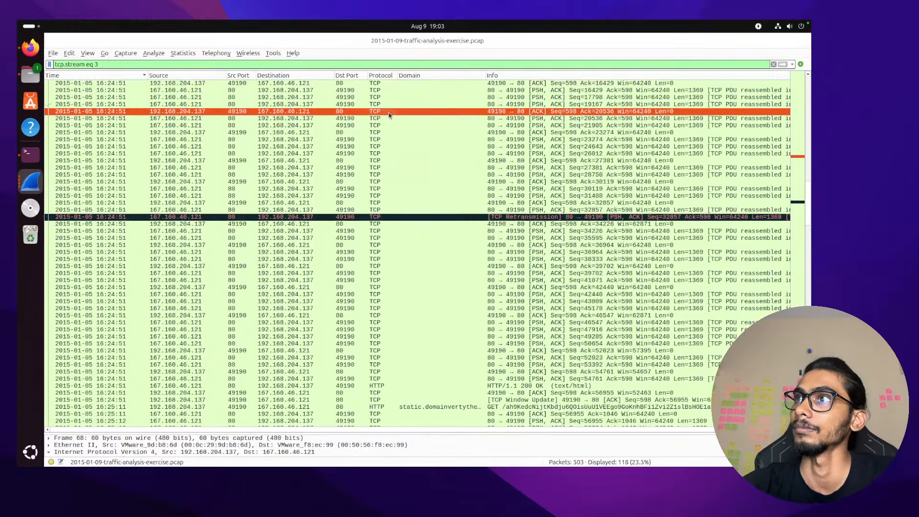
Select the later GET request to the exploit host, marking and then unmarking it
{"action": "key", "text": "Down"}
{"action": "key", "text": "Down"}
{"action": "key", "text": "Down"}
{"action": "key", "text": "Down"}
{"action": "key", "text": "Down"}
{"action": "key", "text": "Down"}
{"action": "key", "text": "Down"}
{"action": "key", "text": "Down"}
{"action": "key", "text": "Down"}
{"action": "key", "text": "Down"}
{"action": "key", "text": "Down"}
{"action": "key", "text": "Down"}
{"action": "key", "text": "Down"}
{"action": "key", "text": "Down"}
{"action": "key", "text": "Down"}
{"action": "key", "text": "Down"}
{"action": "key", "text": "Down"}
{"action": "key", "text": "Down"}
{"action": "key", "text": "Down"}
{"action": "key", "text": "Down"}
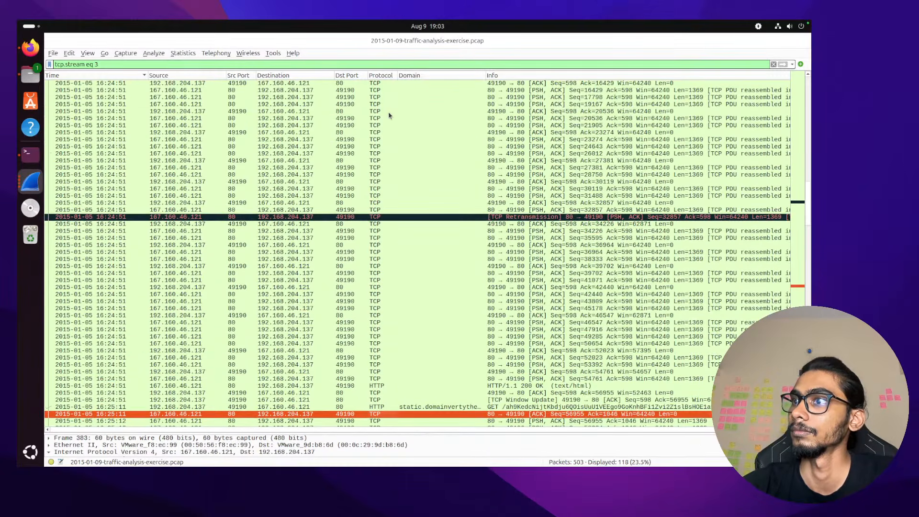
{"action": "key", "text": "Up"}
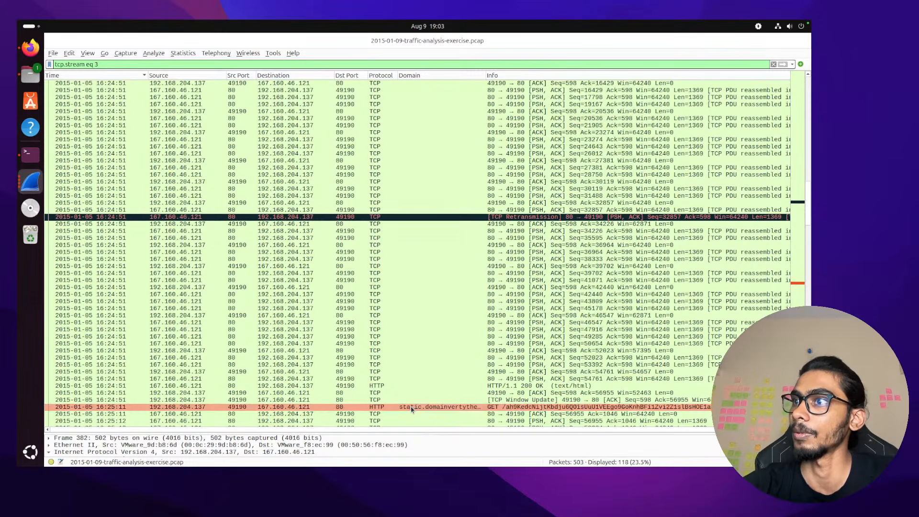
{"action": "key", "text": "ctrl+m"}
{"action": "right_click", "coordinate": [412, 409]}
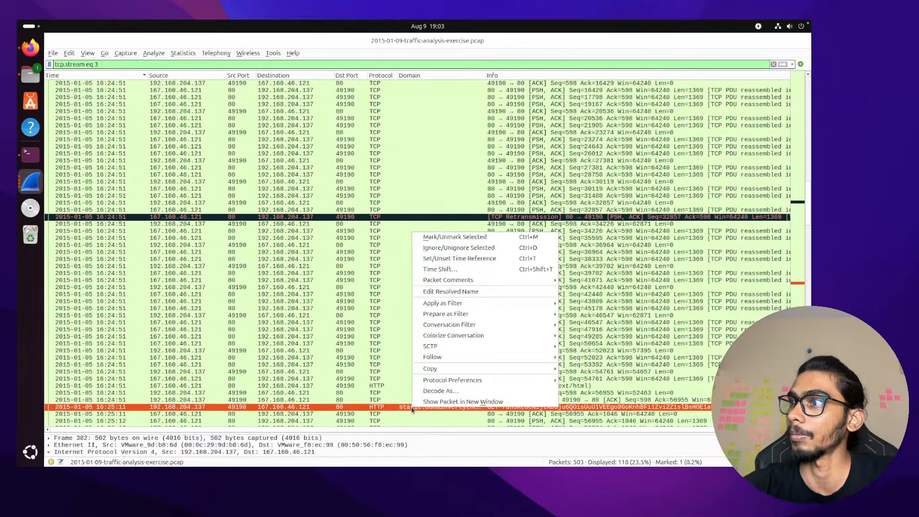
{"action": "key", "text": "ctrl+m"}
Follow the HTTP stream for GET /3h251q2c35 and review the request and 200 OK response
{"action": "right_click", "coordinate": [412, 409]}
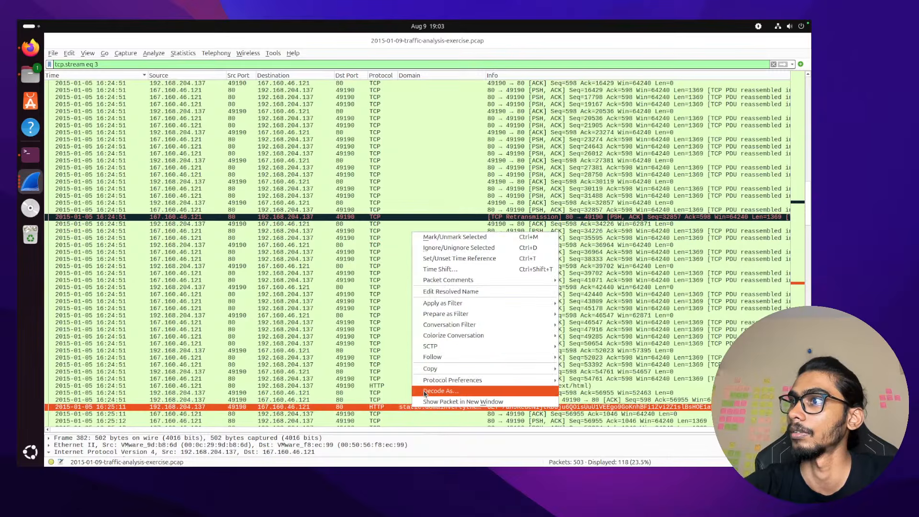
{"action": "mouse_move", "coordinate": [452, 362]}
{"action": "left_click", "coordinate": [589, 358]}
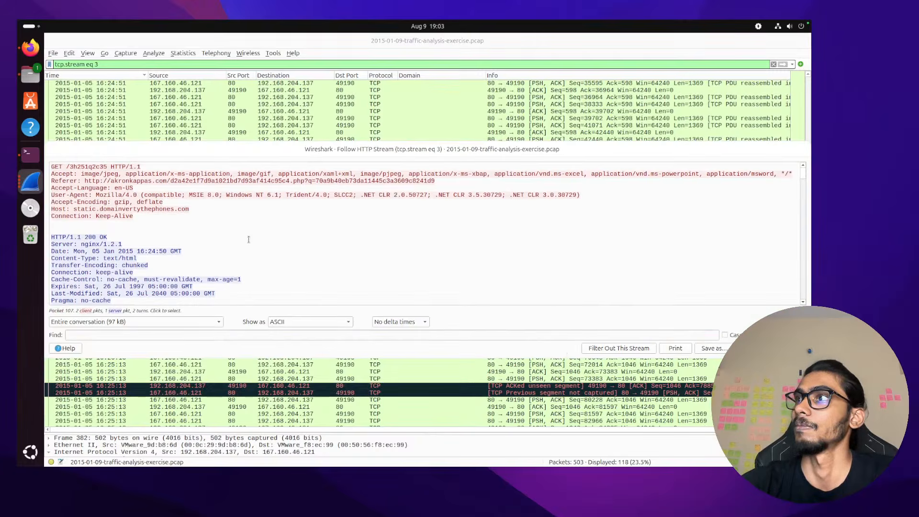
{"action": "scroll", "coordinate": [249, 239], "scroll_direction": "down", "scroll_amount": 3}
{"action": "scroll", "coordinate": [248, 239], "scroll_direction": "down", "scroll_amount": 2}
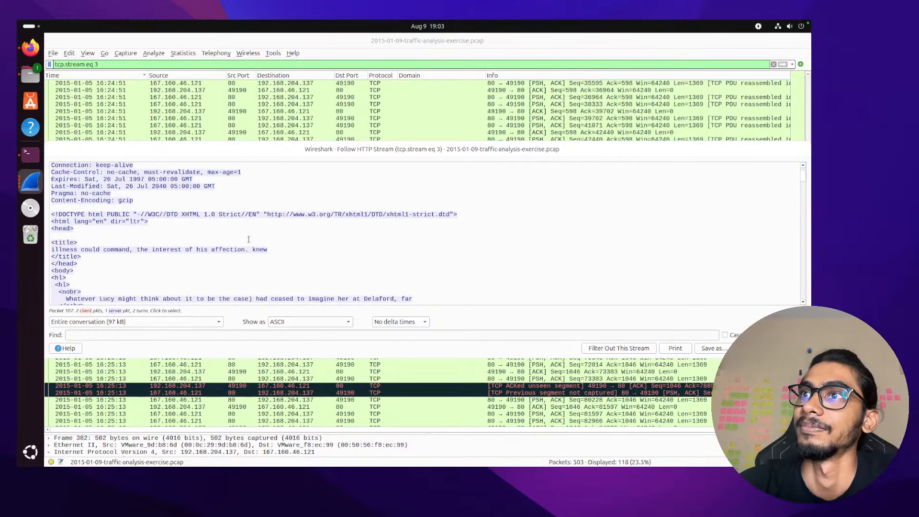
{"action": "scroll", "coordinate": [249, 239], "scroll_direction": "up", "scroll_amount": 5}
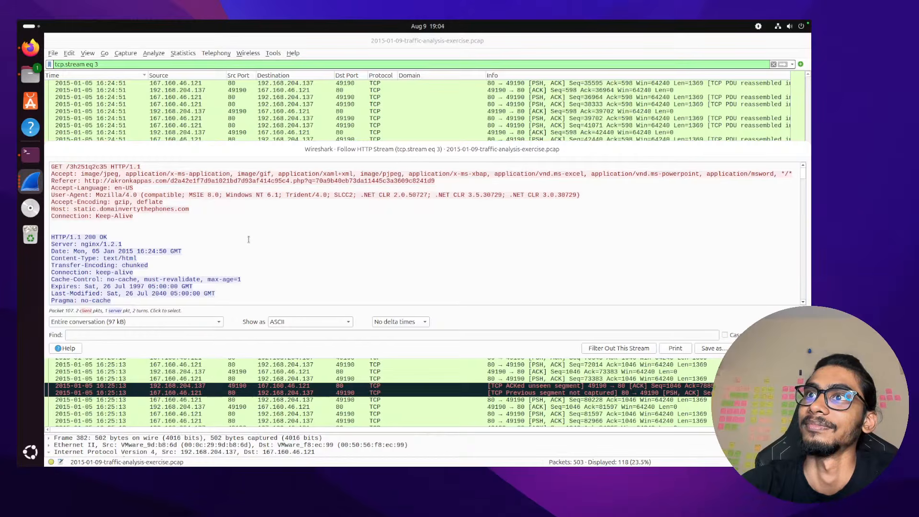
{"action": "scroll", "coordinate": [248, 239], "scroll_direction": "down", "scroll_amount": 2}
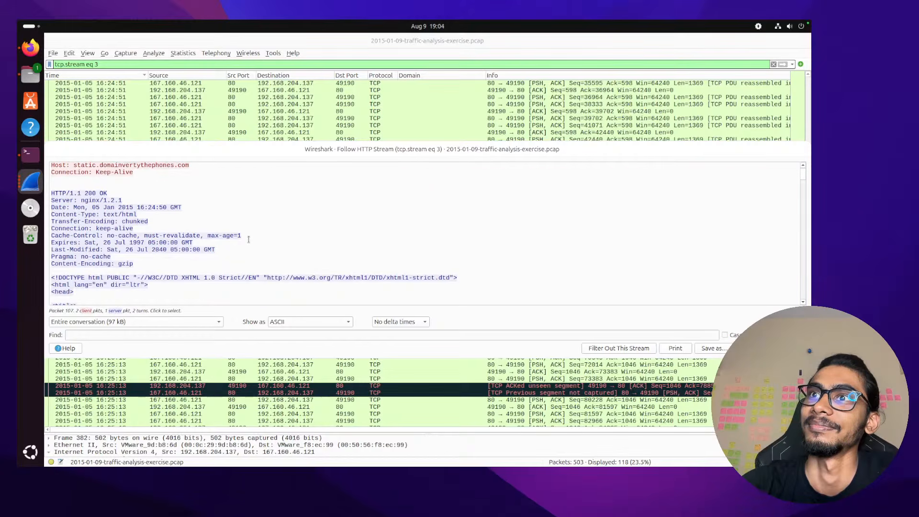
{"action": "scroll", "coordinate": [249, 239], "scroll_direction": "up", "scroll_amount": 2}
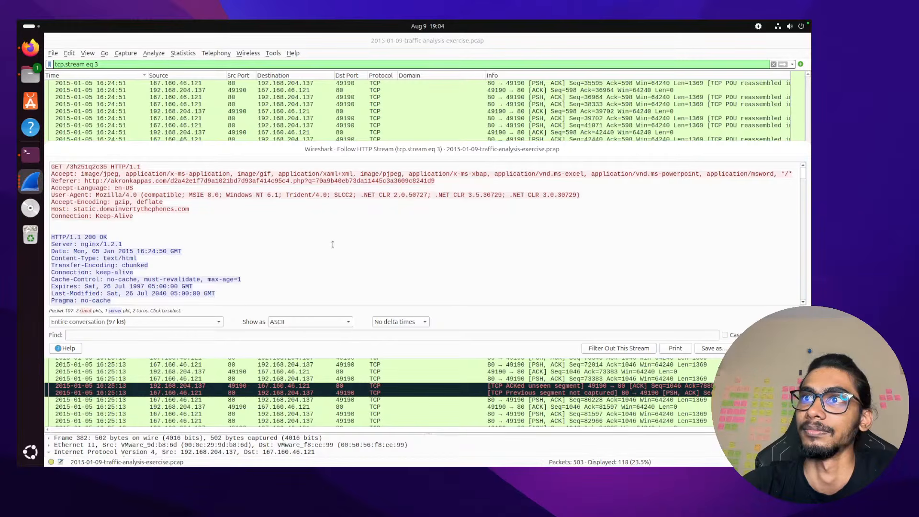
{"action": "scroll", "coordinate": [355, 225], "scroll_direction": "down", "scroll_amount": 4}
{"action": "scroll", "coordinate": [333, 245], "scroll_direction": "up", "scroll_amount": 1}
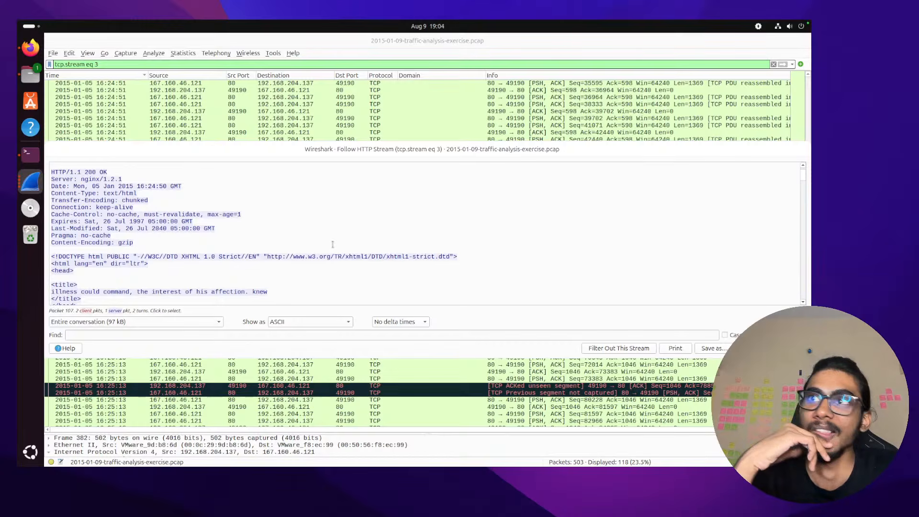
{"action": "scroll", "coordinate": [398, 128], "scroll_direction": "down", "scroll_amount": 8}
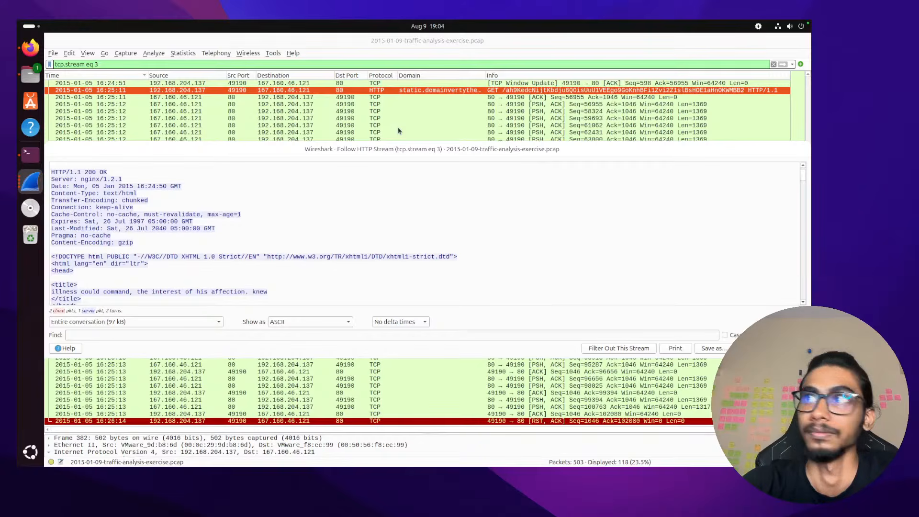
{"action": "scroll", "coordinate": [374, 181], "scroll_direction": "up", "scroll_amount": 3}
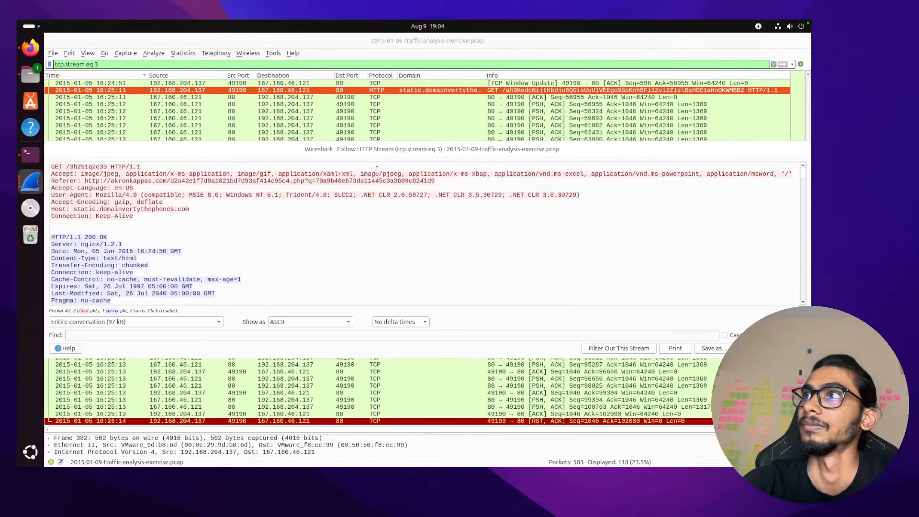
Open and close frame 382's detail window, then clear the tcp.stream eq 3 filter
{"action": "left_click", "coordinate": [407, 92]}
{"action": "double_click", "coordinate": [406, 93]}
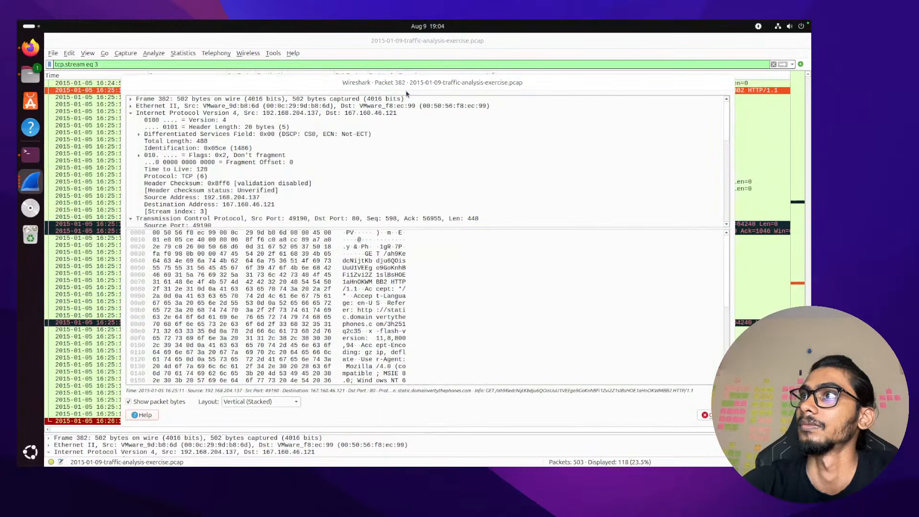
{"action": "key", "text": "Escape"}
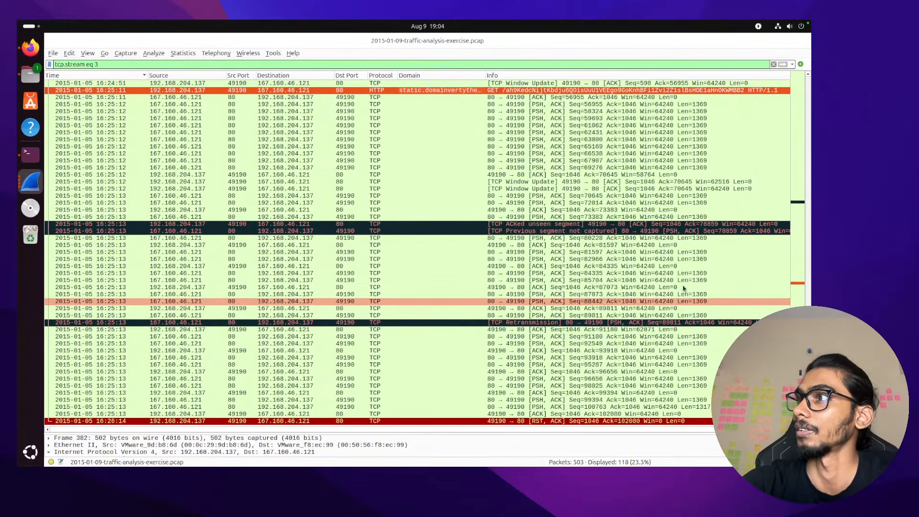
{"action": "left_click", "coordinate": [773, 64]}
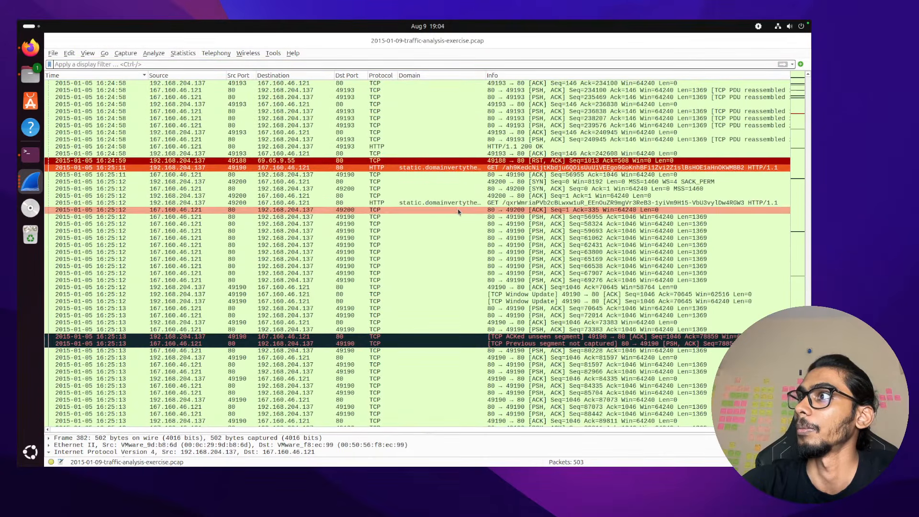
Follow the HTTP stream of frame 382's GET request and scroll through it
{"action": "left_click", "coordinate": [458, 203]}
{"action": "left_click", "coordinate": [460, 166]}
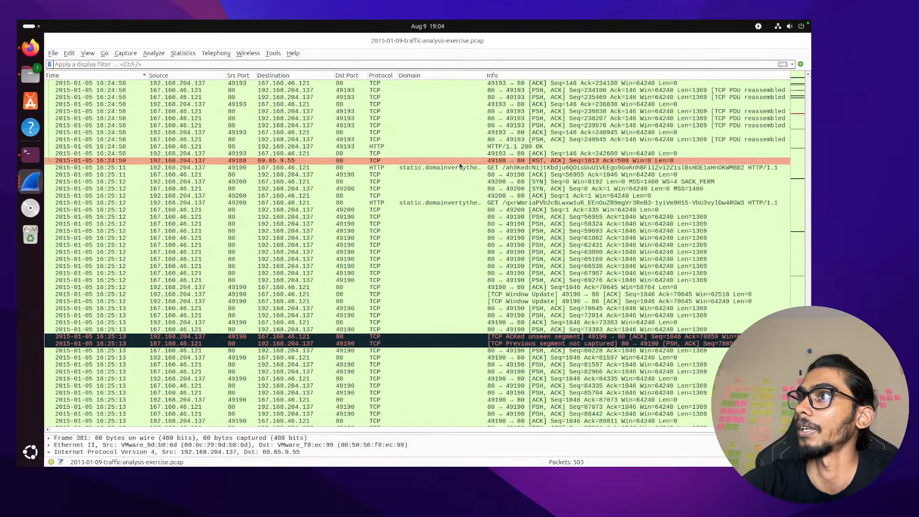
{"action": "right_click", "coordinate": [461, 167]}
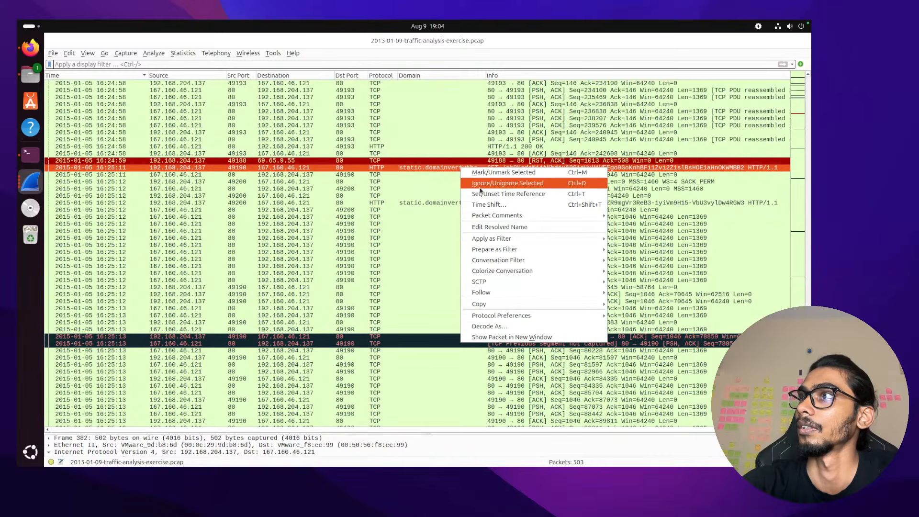
{"action": "mouse_move", "coordinate": [527, 293]}
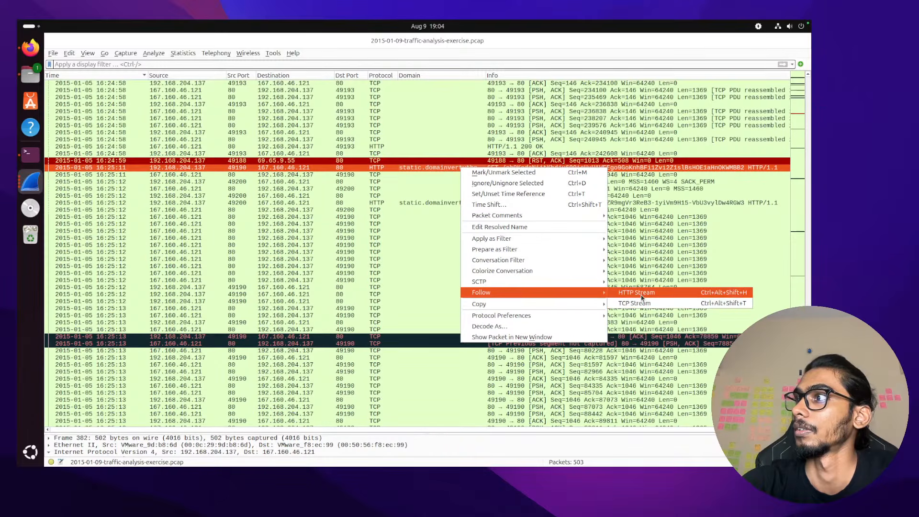
{"action": "left_click", "coordinate": [637, 292]}
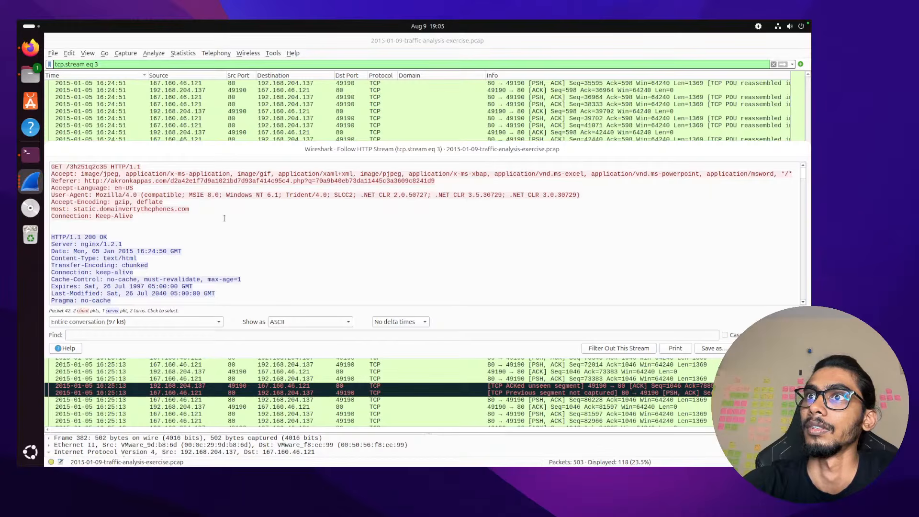
{"action": "scroll", "coordinate": [224, 219], "scroll_direction": "down", "scroll_amount": 2}
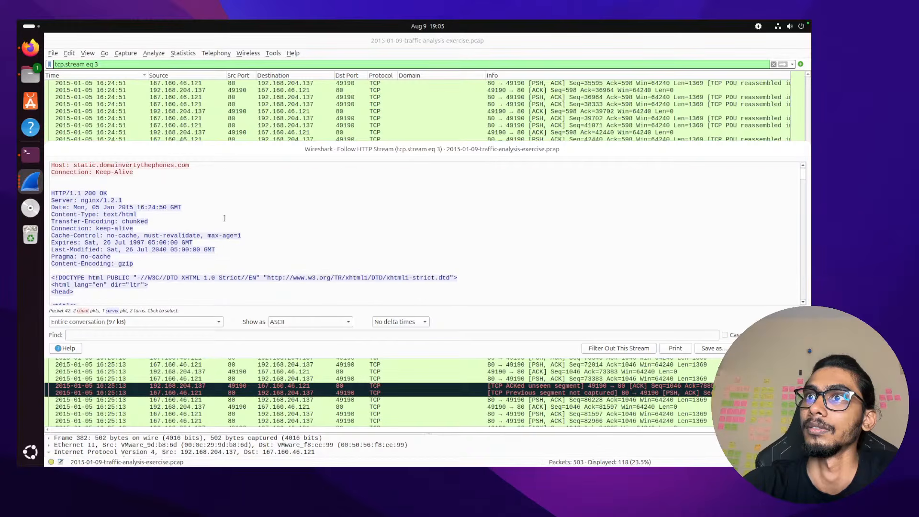
{"action": "scroll", "coordinate": [293, 392], "scroll_direction": "down", "scroll_amount": 5}
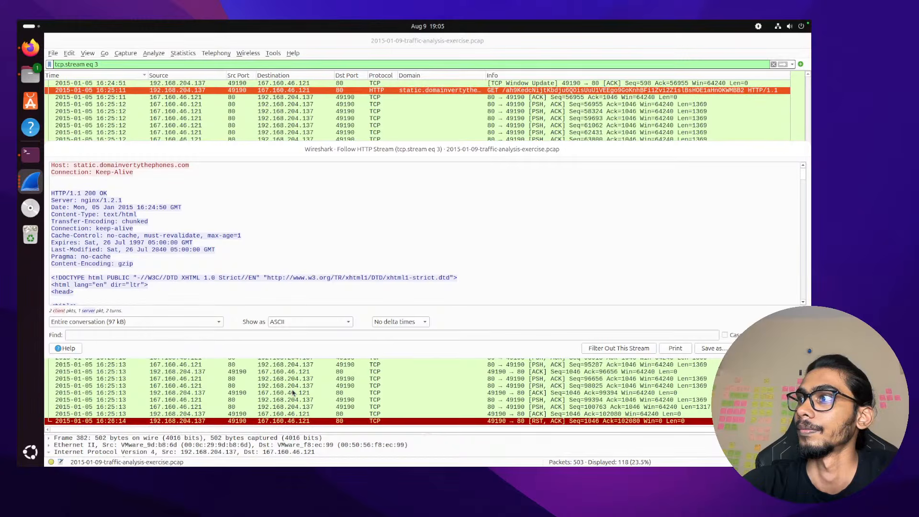
Follow the HTTP stream from frame 42's first GET request, revealing the padded HTML page
{"action": "left_click", "coordinate": [392, 112]}
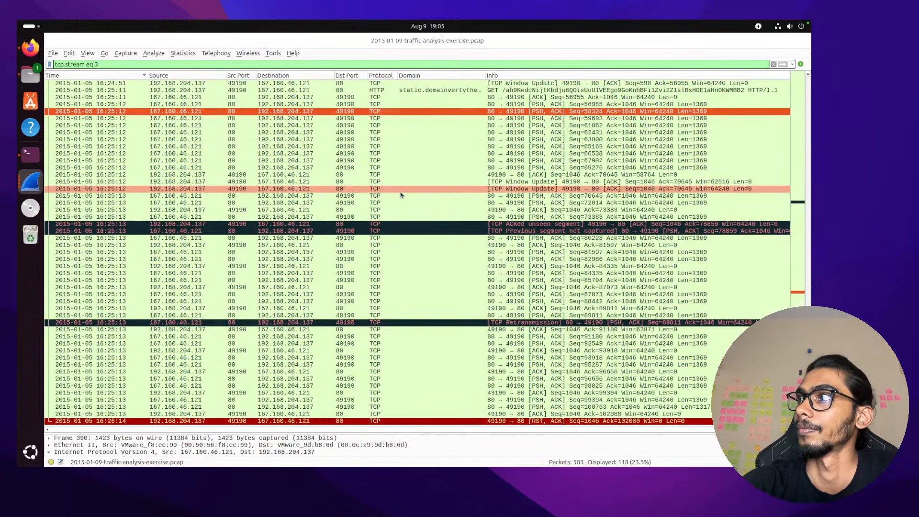
{"action": "scroll", "coordinate": [401, 195], "scroll_direction": "up", "scroll_amount": 10}
{"action": "left_click", "coordinate": [427, 105]}
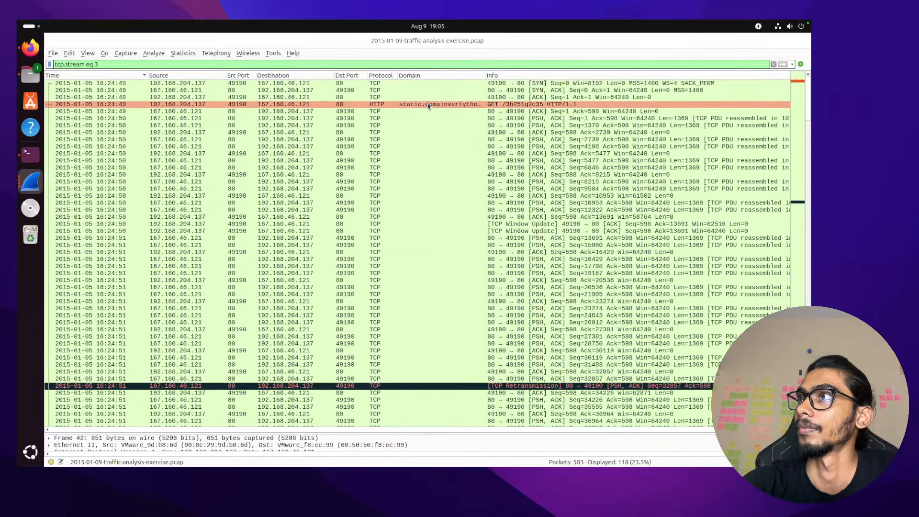
{"action": "right_click", "coordinate": [429, 105]}
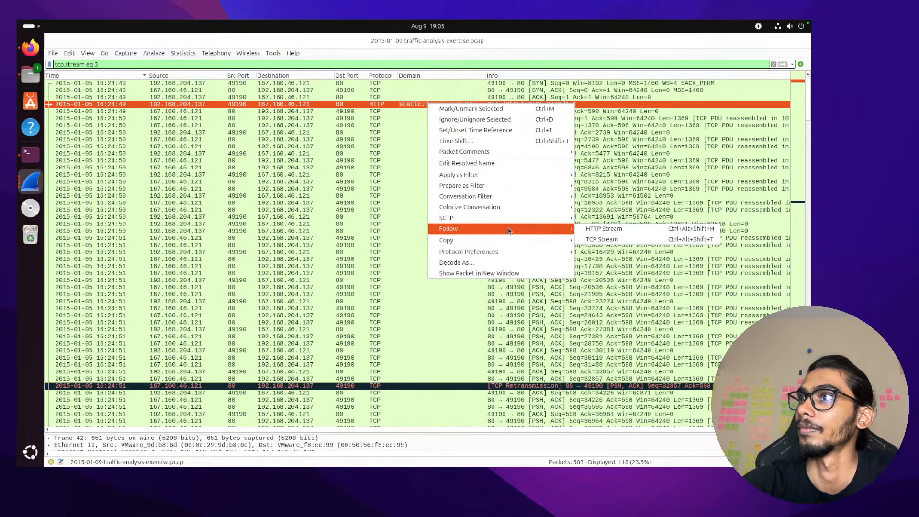
{"action": "left_click", "coordinate": [590, 230]}
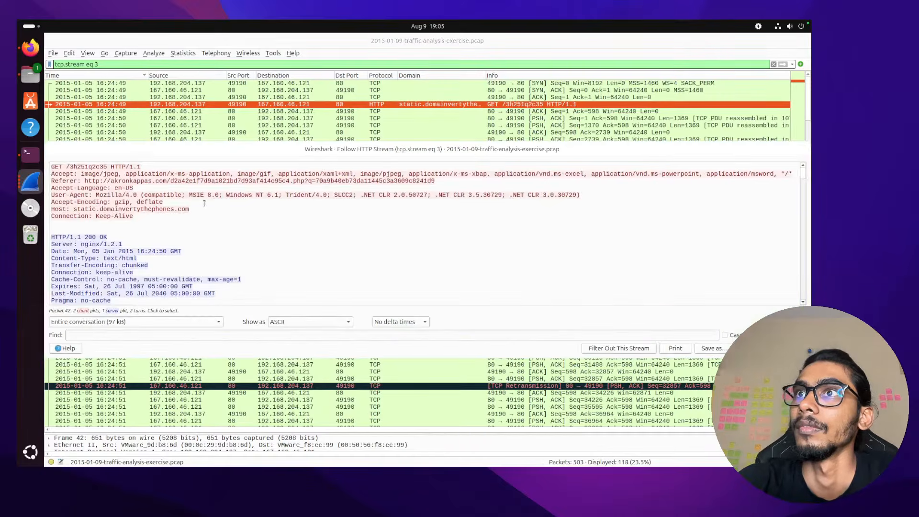
{"action": "scroll", "coordinate": [205, 204], "scroll_direction": "down", "scroll_amount": 3}
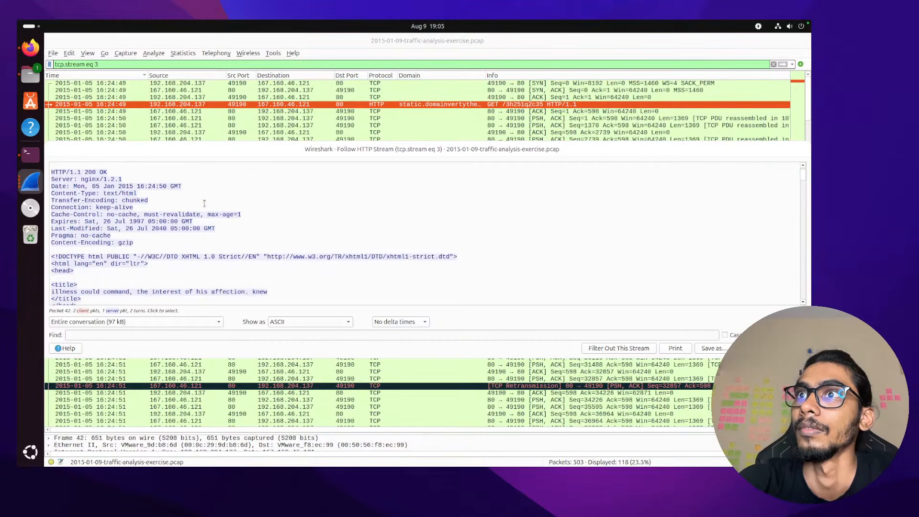
{"action": "scroll", "coordinate": [205, 203], "scroll_direction": "down", "scroll_amount": 15}
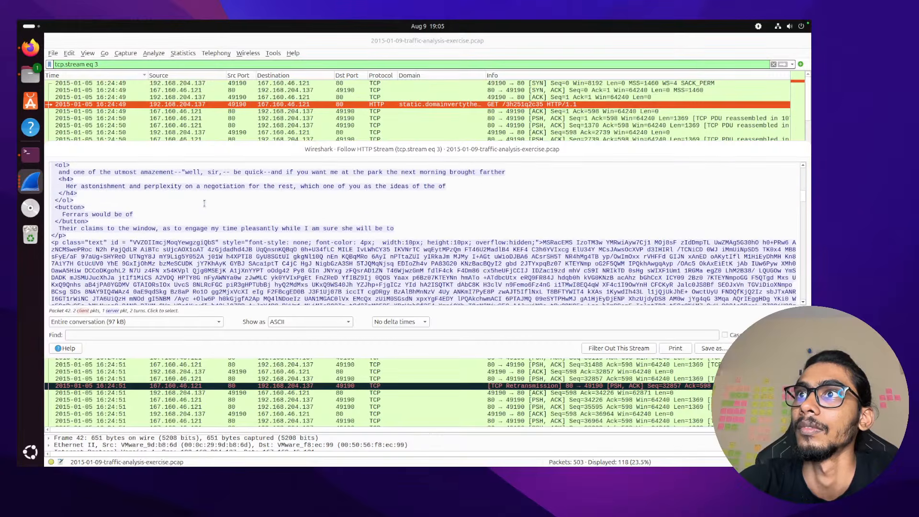
{"action": "scroll", "coordinate": [205, 204], "scroll_direction": "up", "scroll_amount": 20}
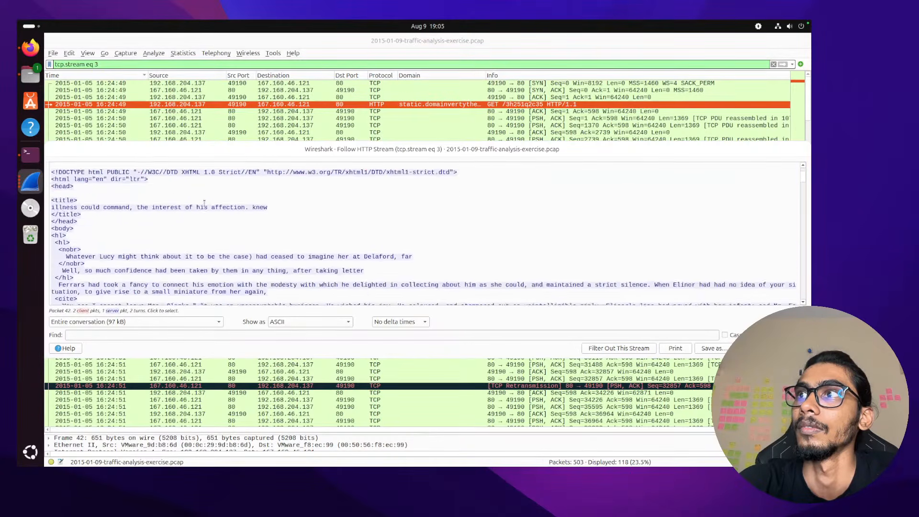
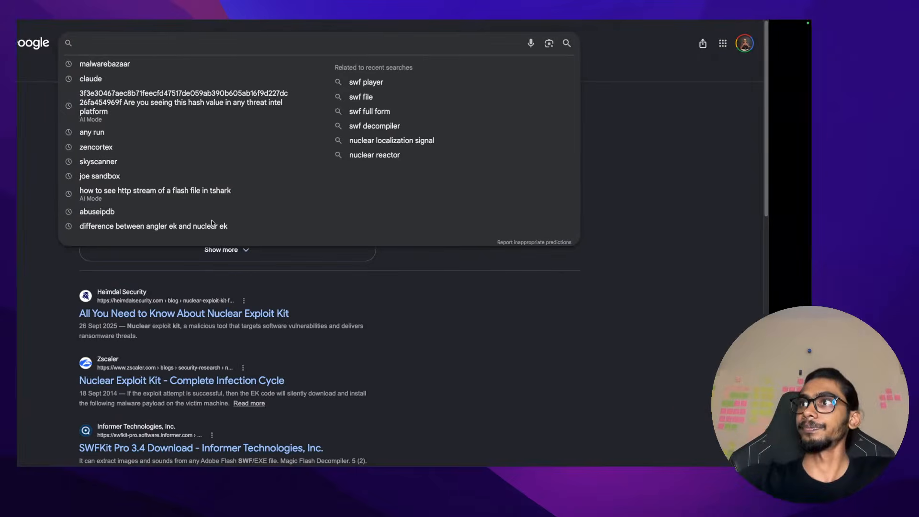
Check the exploit-types question in the Notes answers note, then return to Wireshark's HTTP stream 3
{"action": "key", "text": "ctrl+Left"}
{"action": "key", "text": "ctrl+Left"}
{"action": "left_click", "coordinate": [247, 205]}
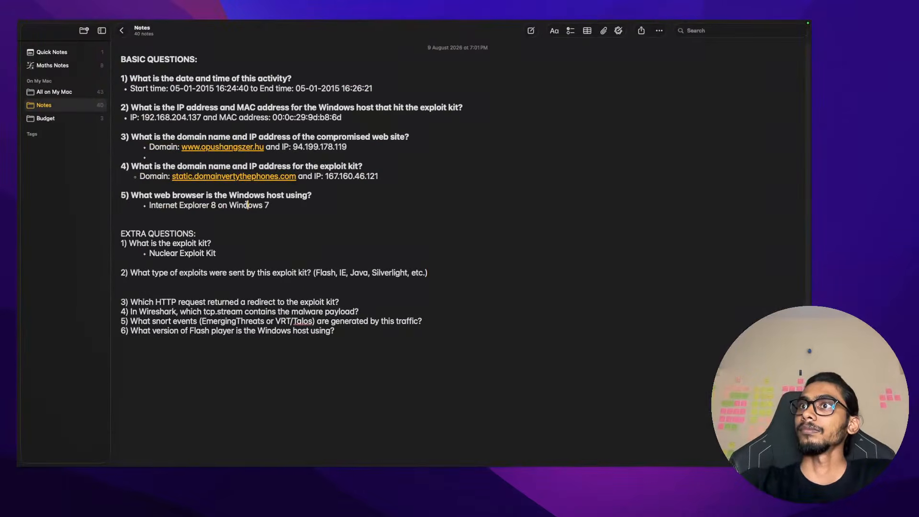
{"action": "triple_click", "coordinate": [246, 272]}
{"action": "key", "text": "ctrl+Right"}
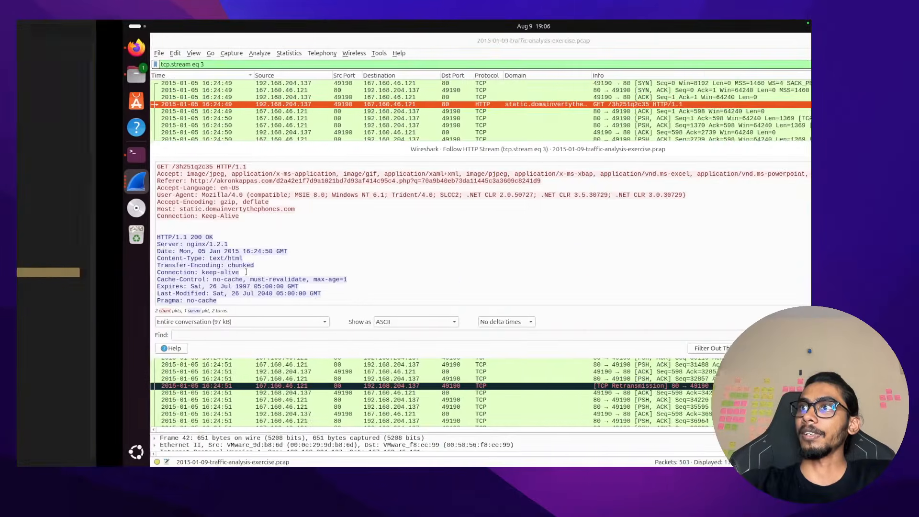
{"action": "key", "text": "ctrl+Left"}
{"action": "key", "text": "ctrl+Right"}
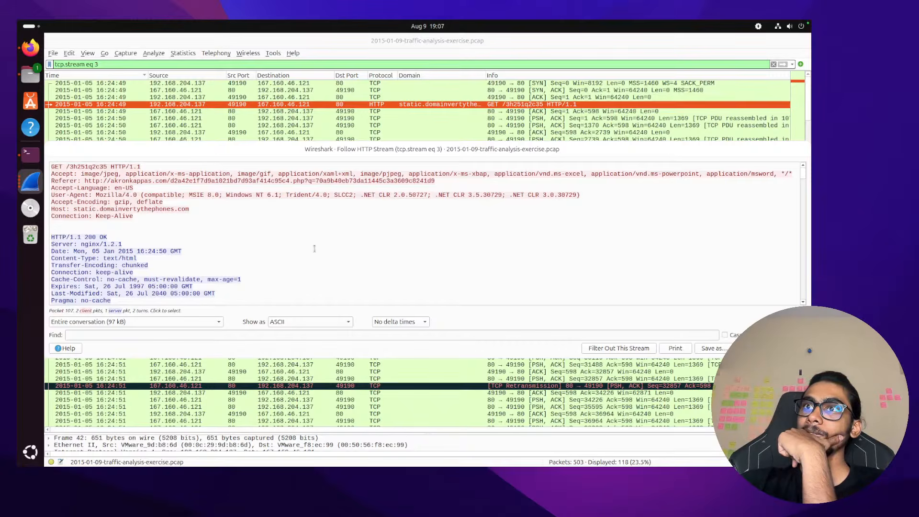
{"action": "scroll", "coordinate": [314, 249], "scroll_direction": "down", "scroll_amount": 2}
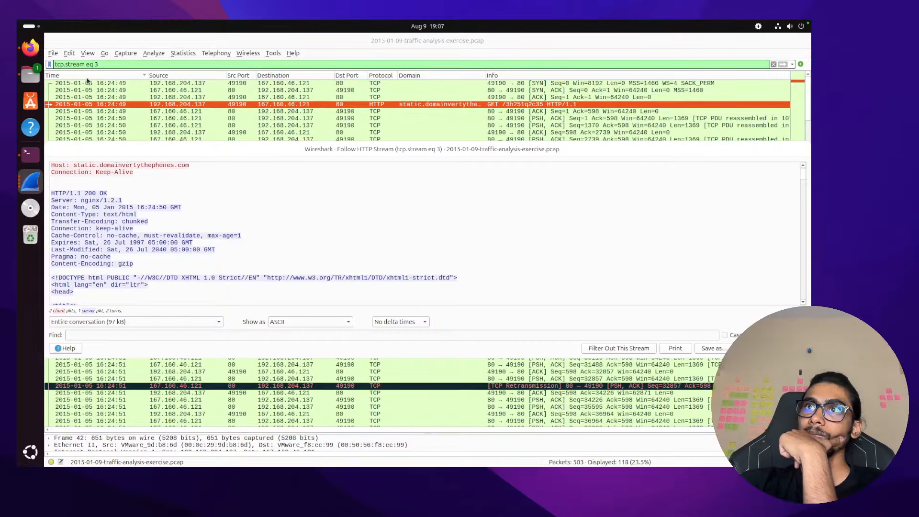
Dismiss the Open capture dialog and bring up Wireshark's Export Objects HTTP list
{"action": "key", "text": "ctrl+o"}
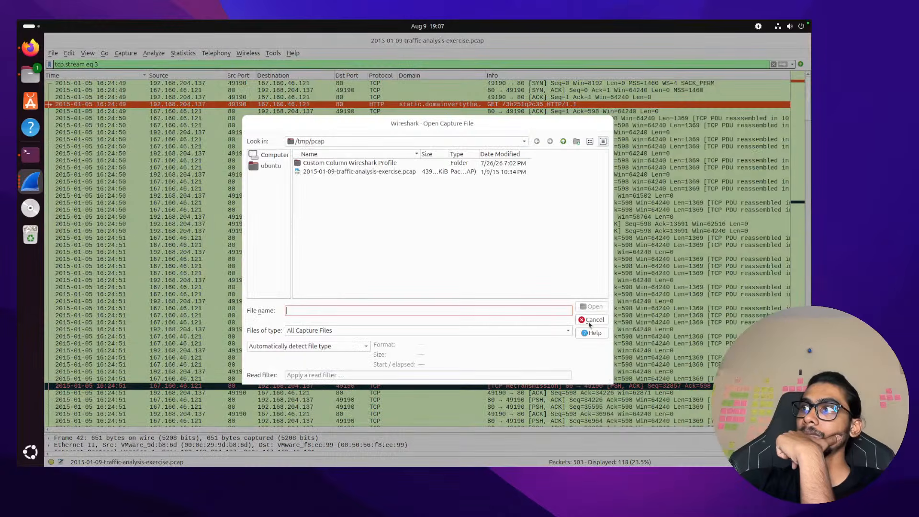
{"action": "left_click", "coordinate": [592, 320]}
{"action": "left_click", "coordinate": [53, 54]}
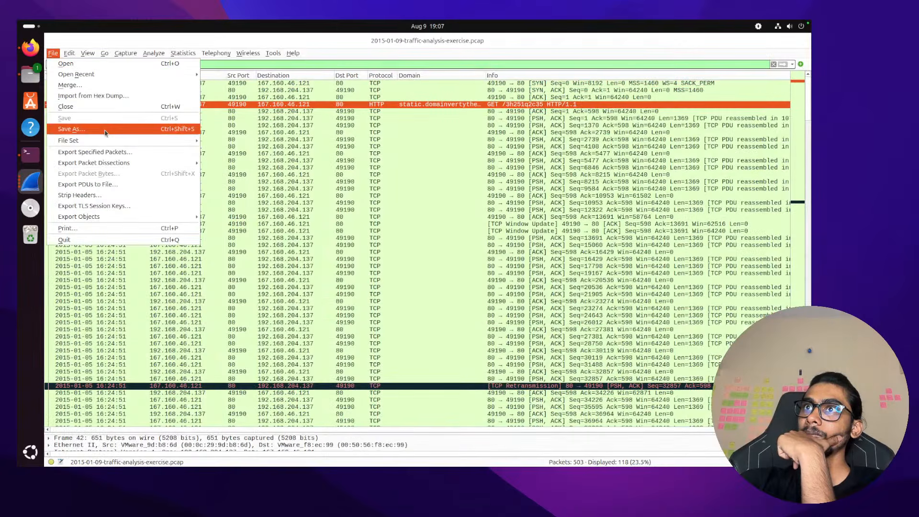
{"action": "mouse_move", "coordinate": [125, 222]}
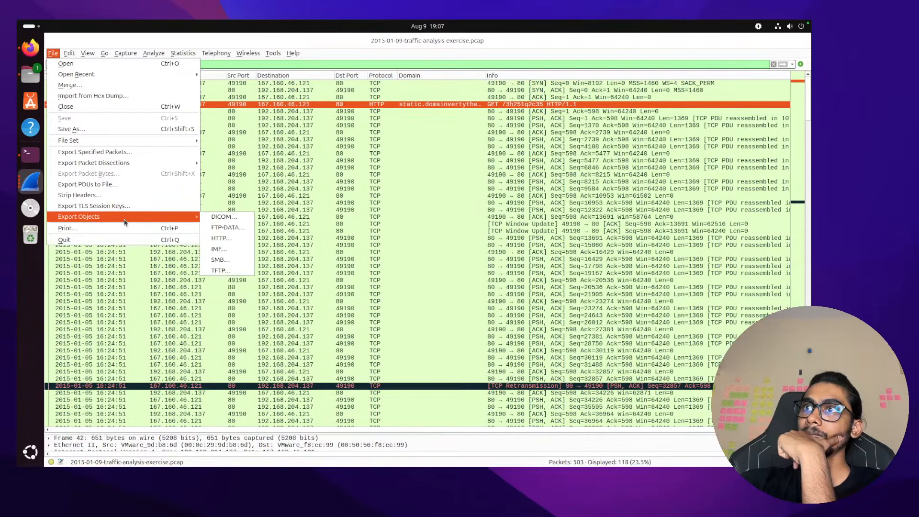
{"action": "left_click", "coordinate": [221, 238]}
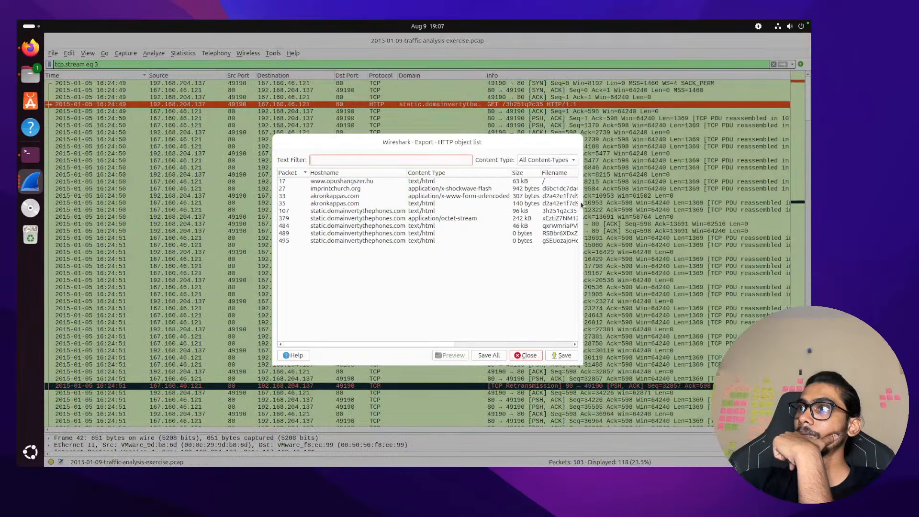
Widen the object list, inspect packet 379's 242 kB octet-stream object, then close the list
{"action": "left_click_drag", "start_coordinate": [583, 207], "coordinate": [740, 220]}
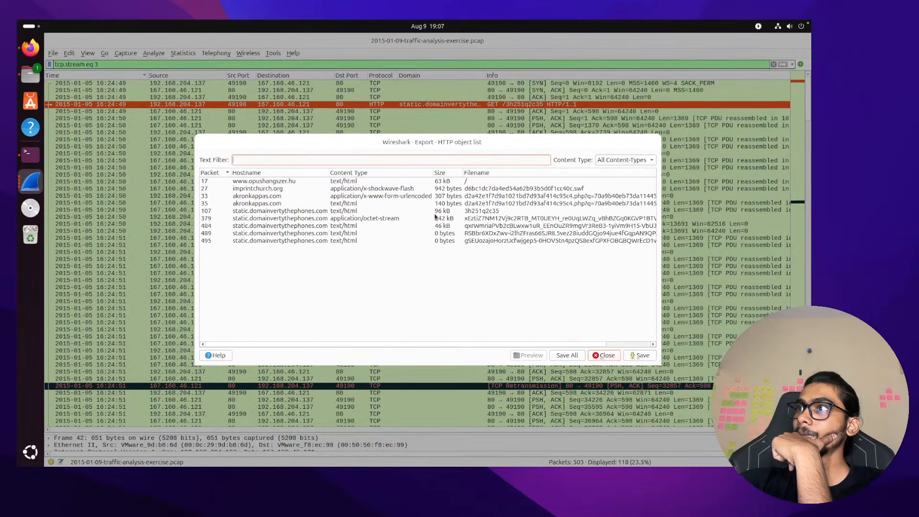
{"action": "left_click", "coordinate": [473, 218]}
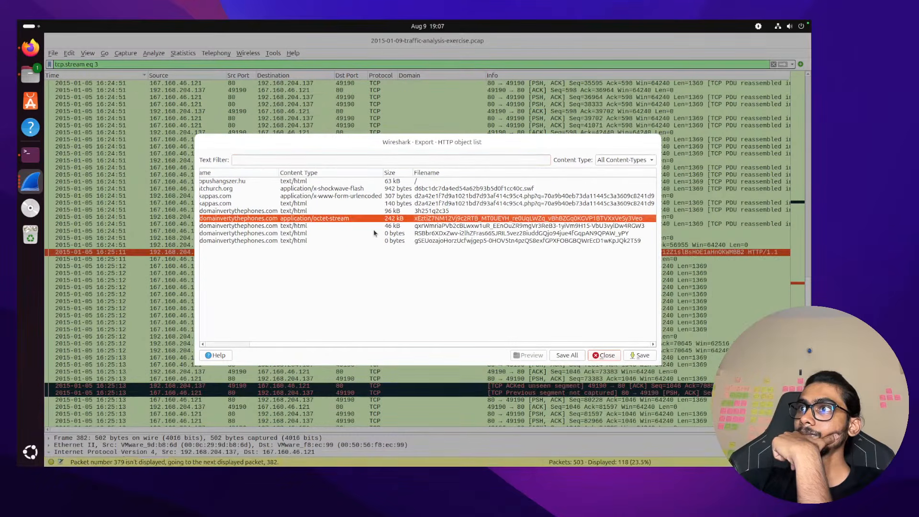
{"action": "scroll", "coordinate": [376, 232], "scroll_direction": "left", "scroll_amount": 3}
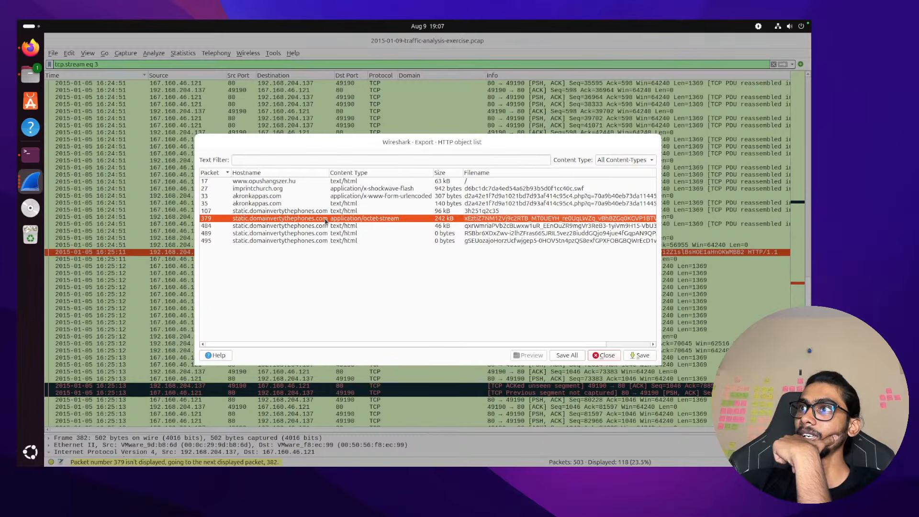
{"action": "left_click", "coordinate": [606, 356]}
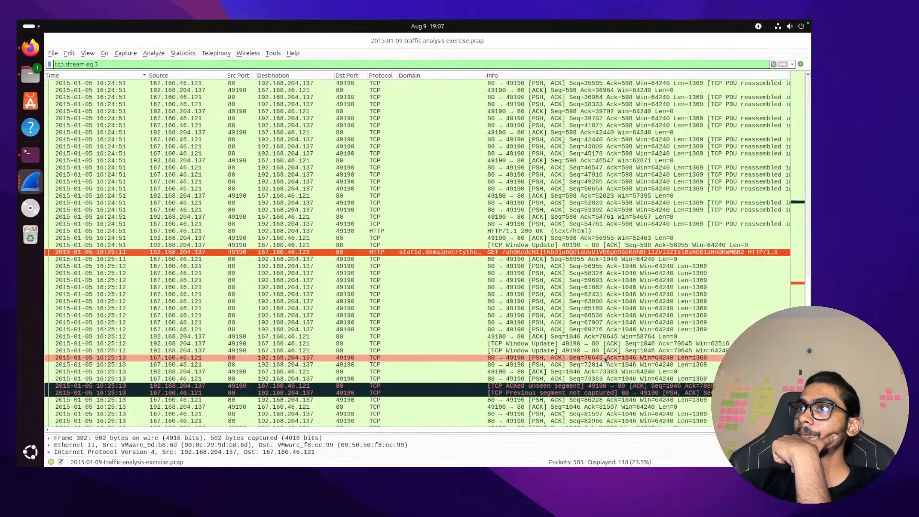
Follow the HTTP stream of the exploit-kit GET request
{"action": "right_click", "coordinate": [447, 256]}
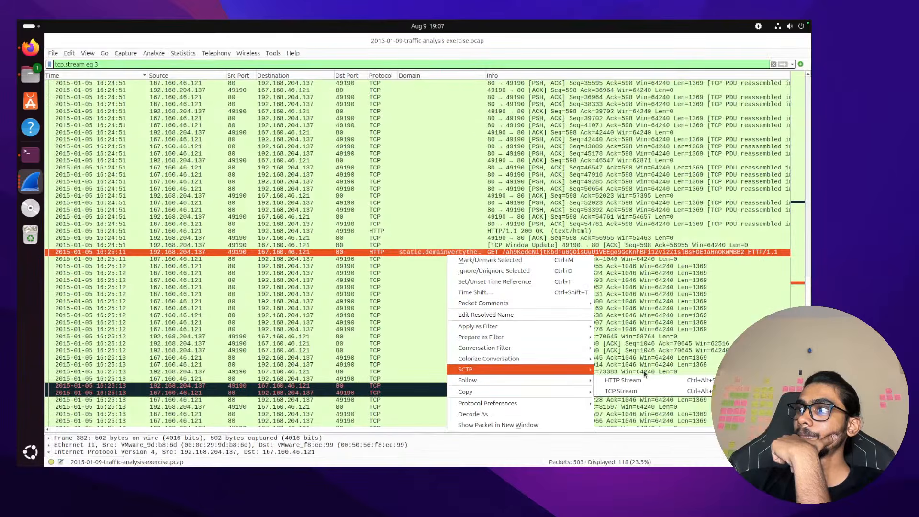
{"action": "mouse_move", "coordinate": [574, 370]}
{"action": "mouse_move", "coordinate": [527, 379]}
{"action": "left_click", "coordinate": [629, 382]}
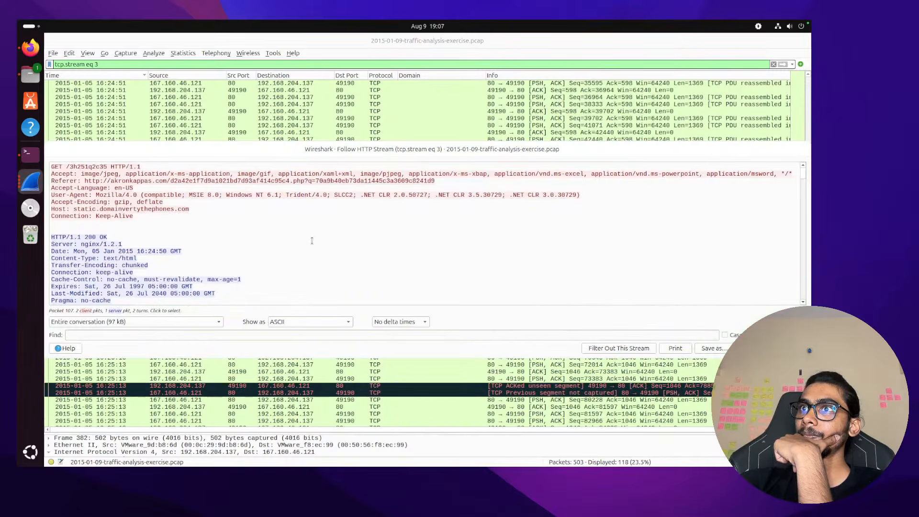
Scroll through the GET /3h251q2c35 request and 200 OK reply, then enlarge the packet list above
{"action": "scroll", "coordinate": [312, 240], "scroll_direction": "down", "scroll_amount": 1}
{"action": "scroll", "coordinate": [312, 241], "scroll_direction": "down", "scroll_amount": 1}
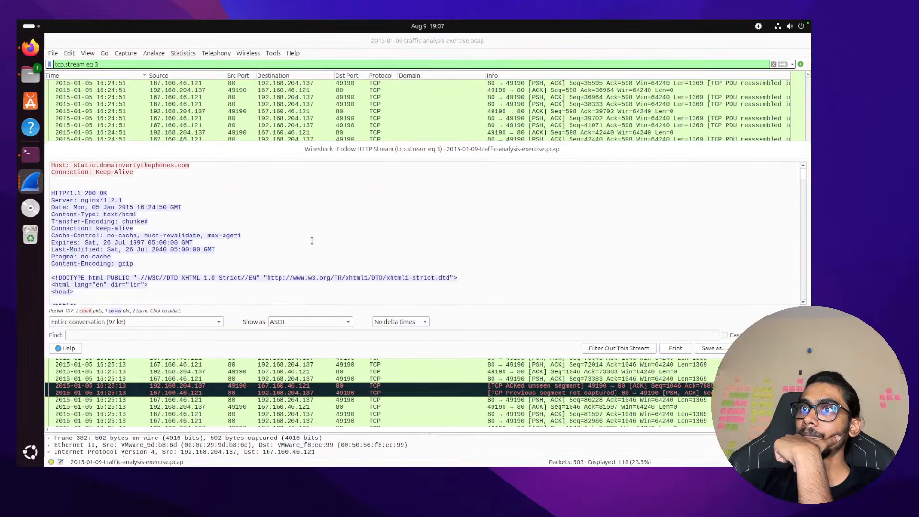
{"action": "scroll", "coordinate": [312, 241], "scroll_direction": "down", "scroll_amount": 1}
{"action": "scroll", "coordinate": [311, 241], "scroll_direction": "up", "scroll_amount": 1}
{"action": "scroll", "coordinate": [312, 241], "scroll_direction": "up", "scroll_amount": 1}
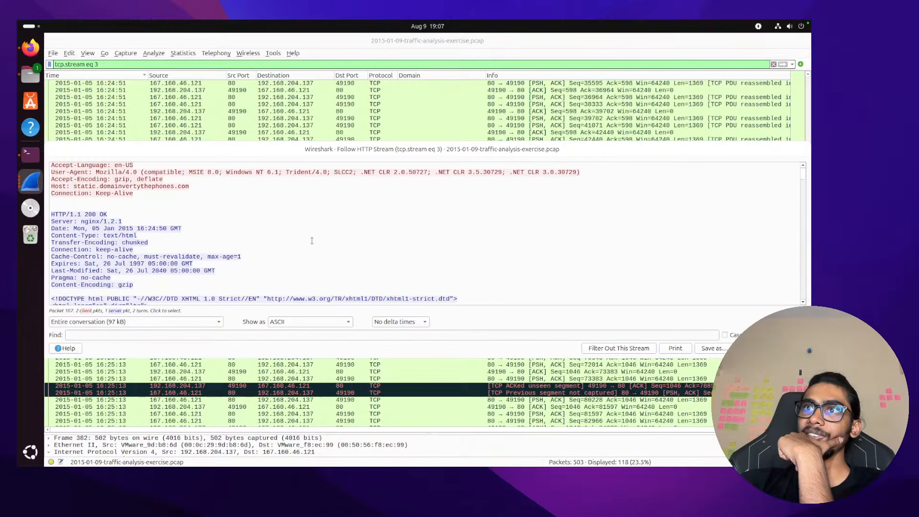
{"action": "scroll", "coordinate": [312, 241], "scroll_direction": "down", "scroll_amount": 10}
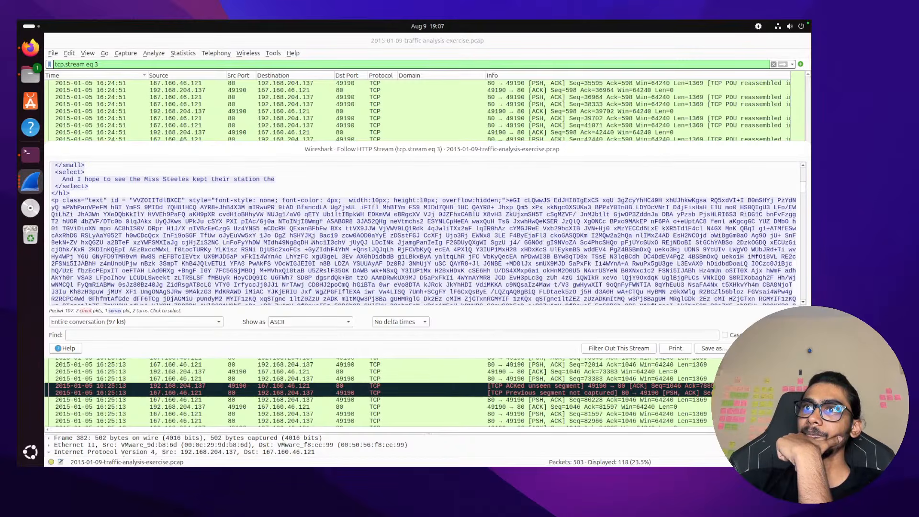
{"action": "scroll", "coordinate": [312, 241], "scroll_direction": "up", "scroll_amount": 15}
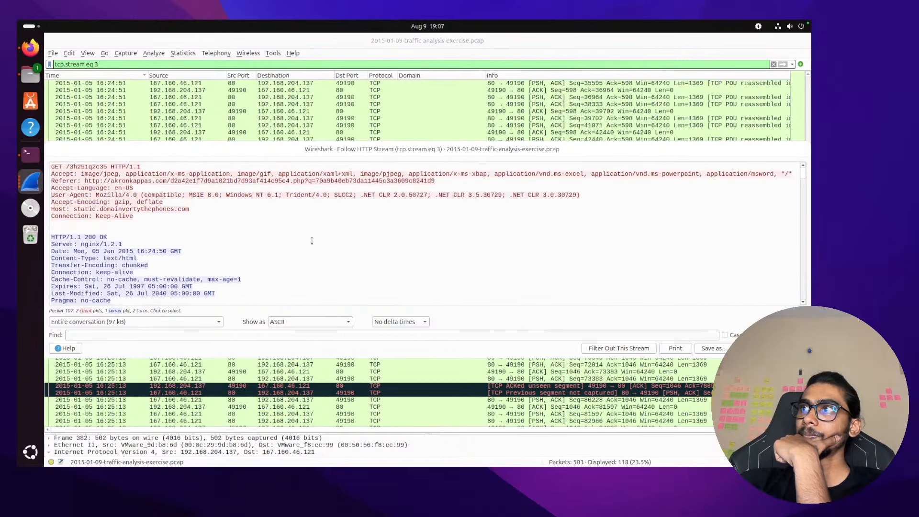
{"action": "left_click_drag", "start_coordinate": [422, 142], "coordinate": [422, 203]}
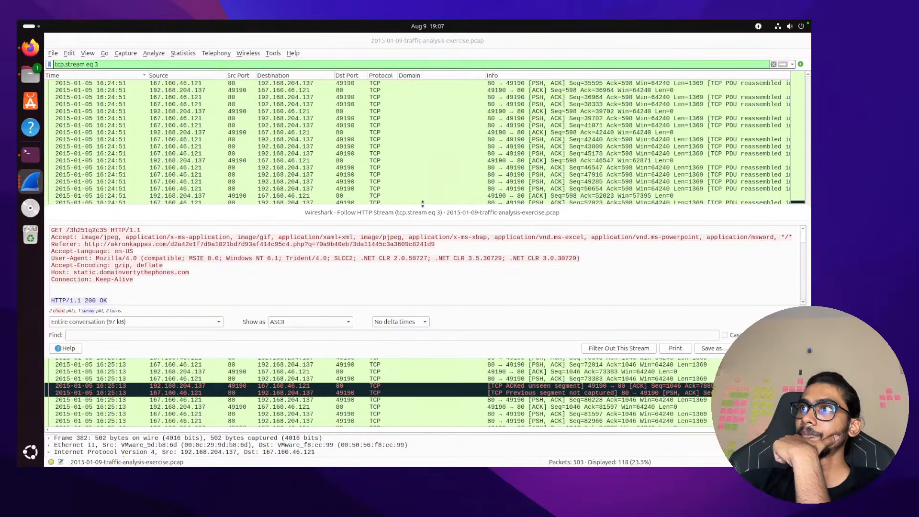
In the VM terminal's /tmp/pcap shell tab, clear the screen
{"action": "left_click", "coordinate": [22, 153]}
{"action": "left_click", "coordinate": [562, 55]}
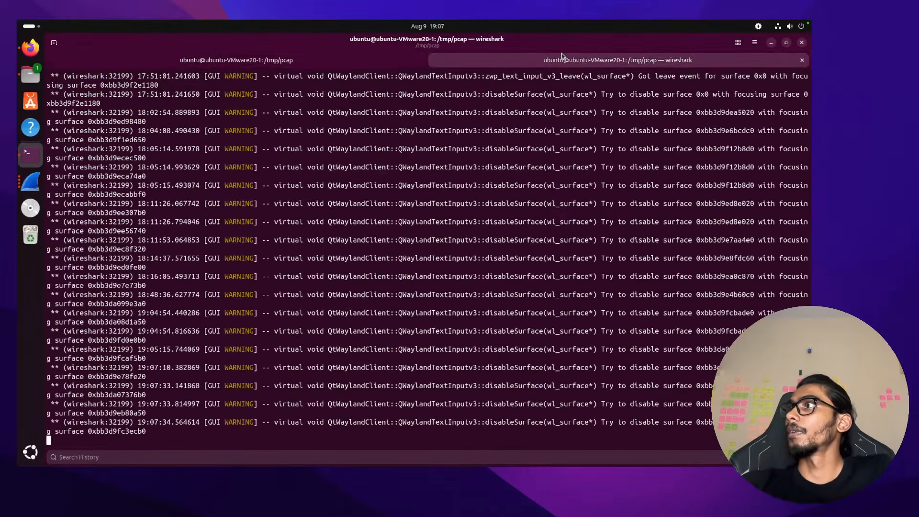
{"action": "left_click", "coordinate": [333, 61]}
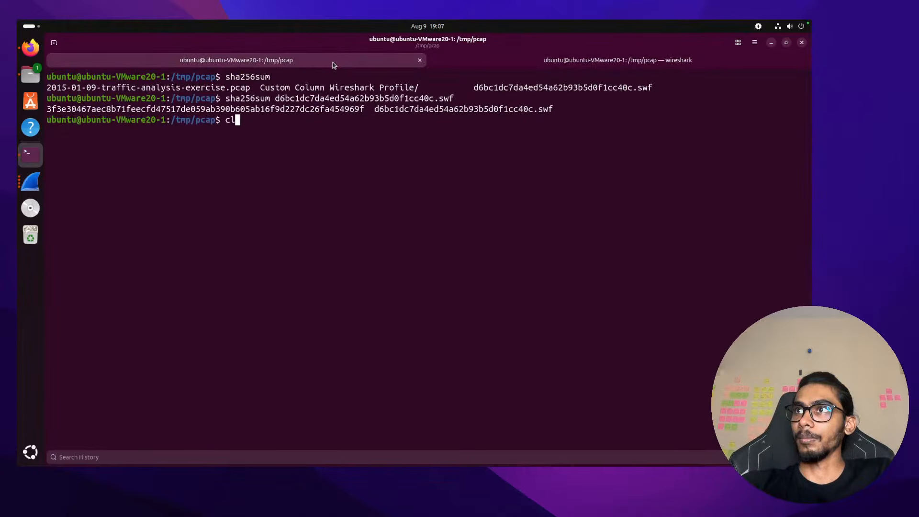
{"action": "type", "text": "lear"}
{"action": "key", "text": "Return"}
Recall and run the tshark follow,http,ascii command for HTTP stream 3
{"action": "key", "text": "Up"}
{"action": "key", "text": "Up"}
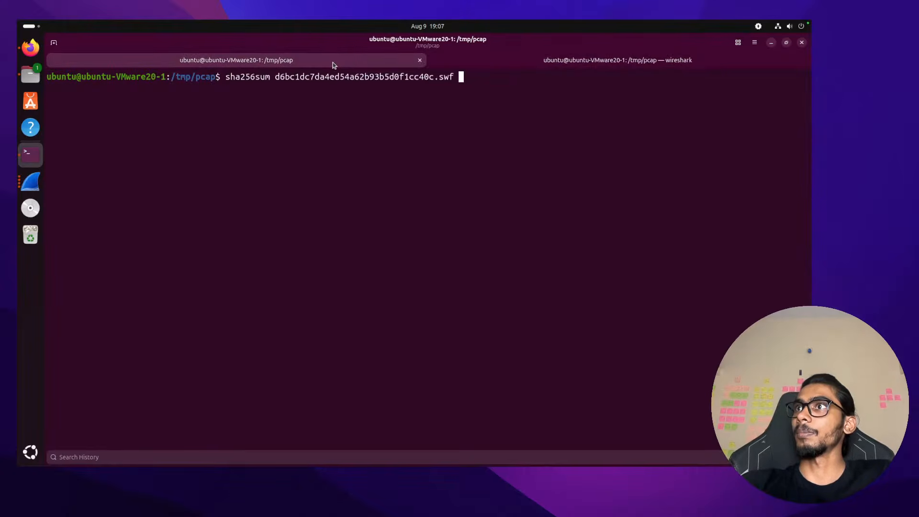
{"action": "key", "text": "Down"}
{"action": "key", "text": "Down"}
{"action": "type", "text": "ls"}
{"action": "key", "text": "Up"}
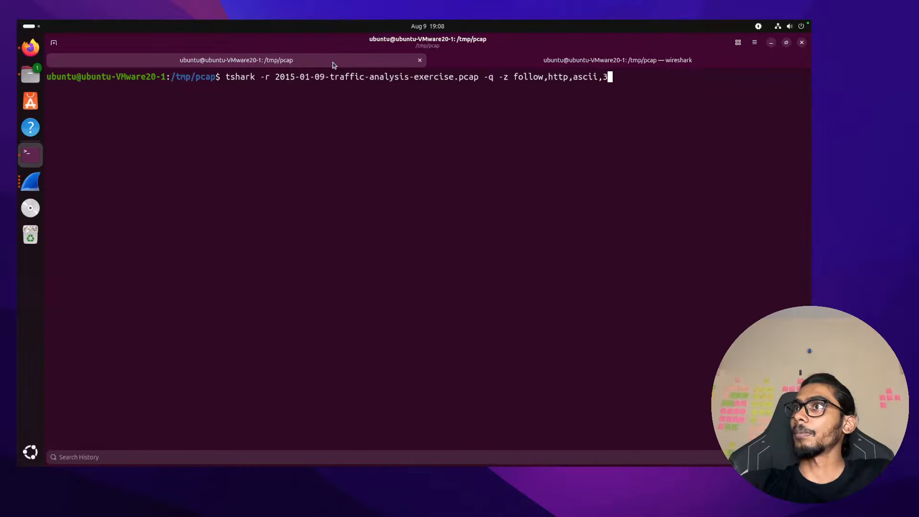
{"action": "key", "text": "Return"}
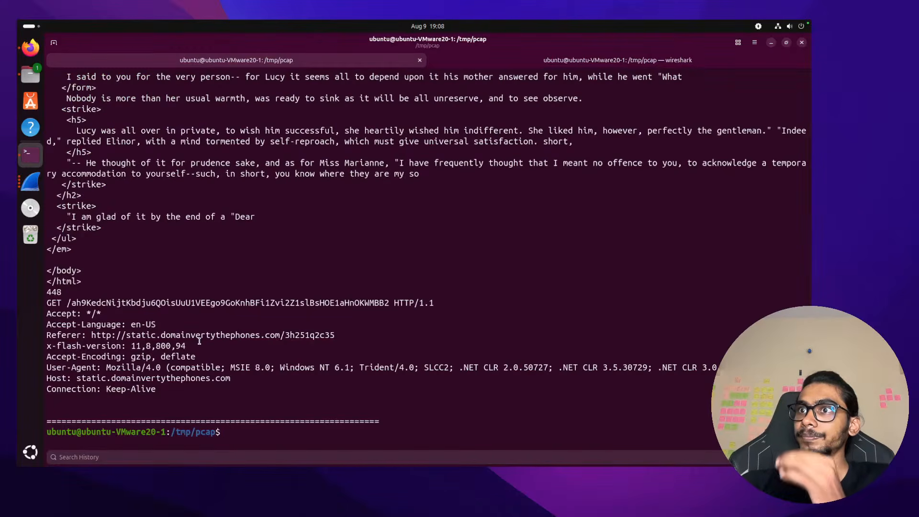
Look over stream 3's dumped GET request and headers in the terminal output
{"action": "mouse_move", "coordinate": [181, 387]}
{"action": "left_mouse_down"}
{"action": "mouse_move", "coordinate": [51, 303]}
{"action": "mouse_move", "coordinate": [196, 368]}
{"action": "mouse_move", "coordinate": [194, 383]}
{"action": "left_mouse_up"}
{"action": "left_click", "coordinate": [195, 383]}
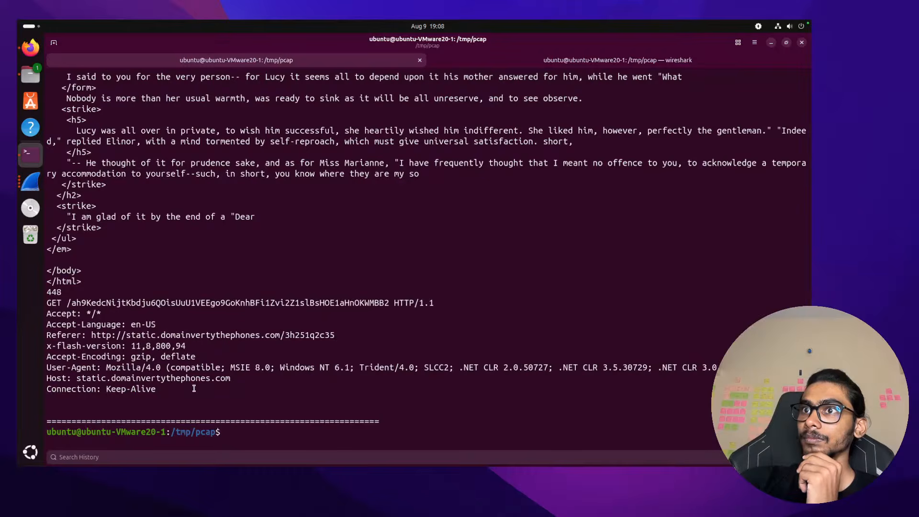
{"action": "scroll", "coordinate": [228, 334], "scroll_direction": "up", "scroll_amount": 3}
{"action": "scroll", "coordinate": [175, 380], "scroll_direction": "down", "scroll_amount": 3}
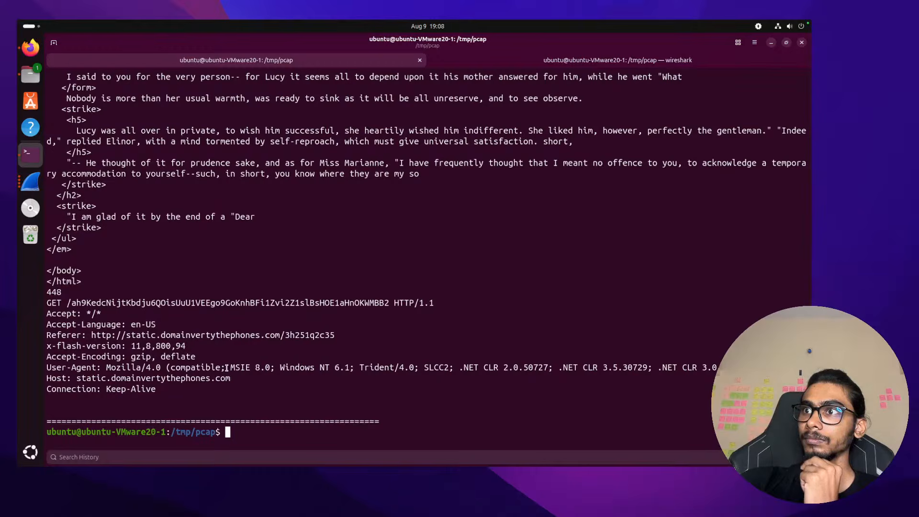
{"action": "left_click_drag", "start_coordinate": [166, 392], "coordinate": [45, 312]}
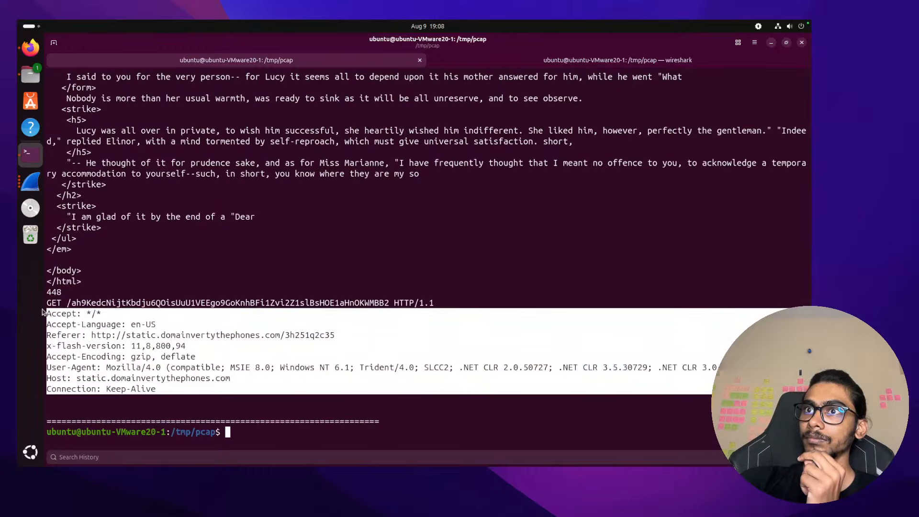
{"action": "scroll", "coordinate": [229, 269], "scroll_direction": "up", "scroll_amount": 10}
{"action": "scroll", "coordinate": [230, 269], "scroll_direction": "up", "scroll_amount": 20}
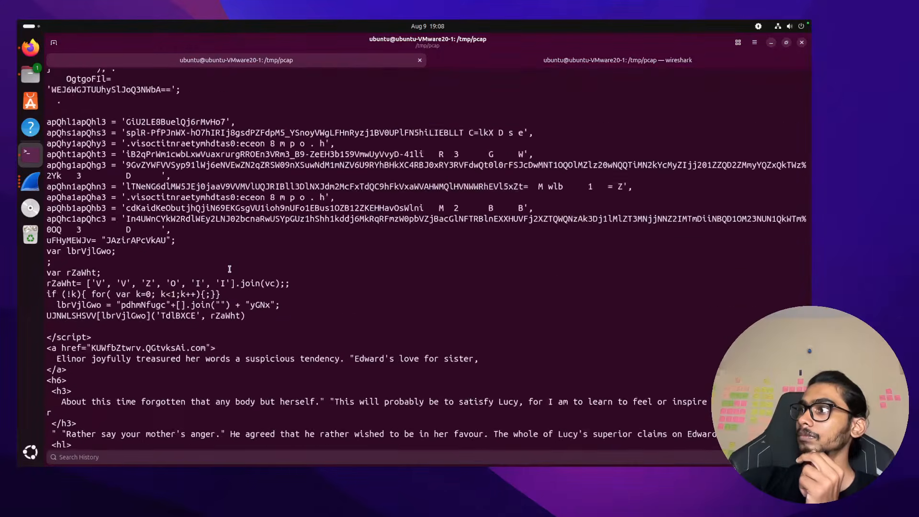
{"action": "scroll", "coordinate": [176, 181], "scroll_direction": "up", "scroll_amount": 15}
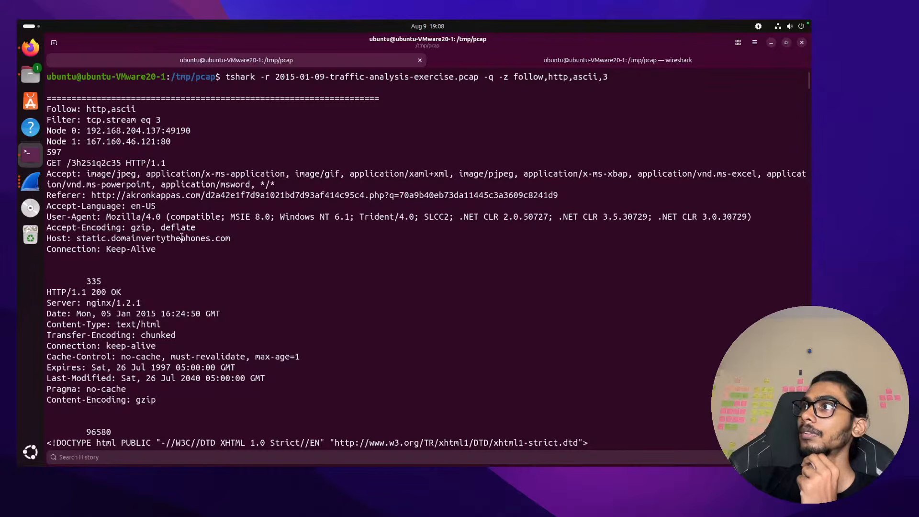
Rerun the tshark command with stream number 4, then start retyping clear after a stray command
{"action": "key", "text": "Up"}
{"action": "key", "text": "BackSpace"}
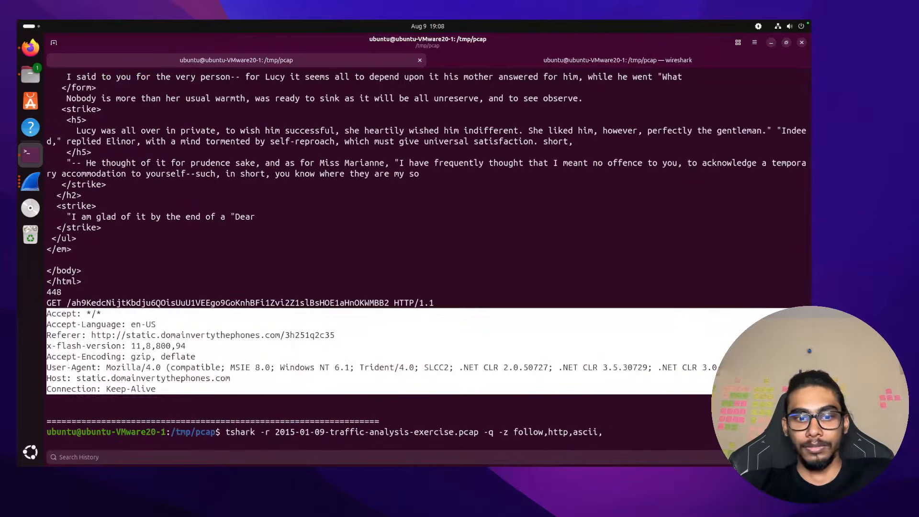
{"action": "type", "text": "4"}
{"action": "key", "text": "Return"}
{"action": "scroll", "coordinate": [172, 191], "scroll_direction": "up", "scroll_amount": 2}
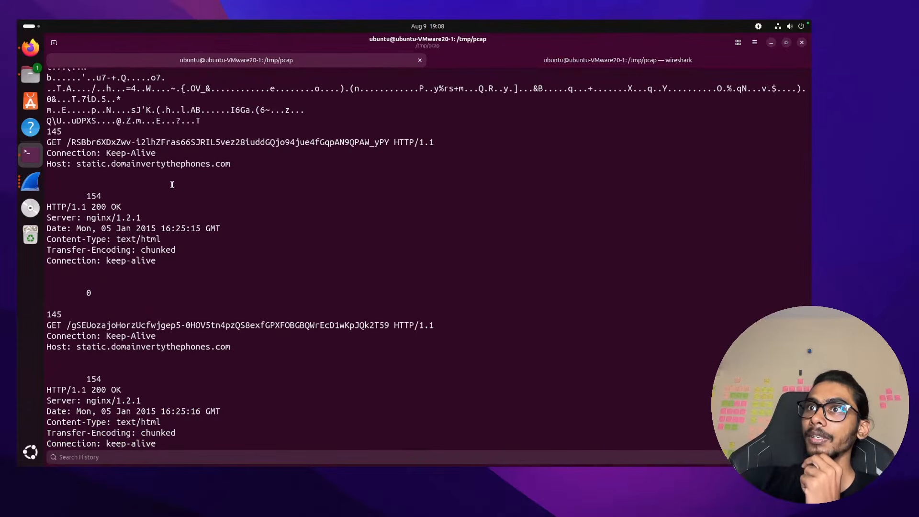
{"action": "scroll", "coordinate": [172, 185], "scroll_direction": "down", "scroll_amount": 2}
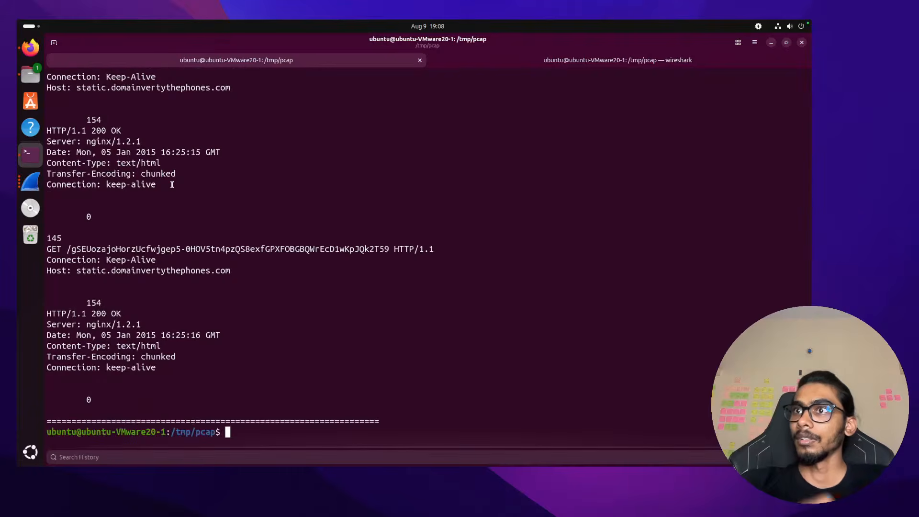
{"action": "type", "text": "fl4w5"}
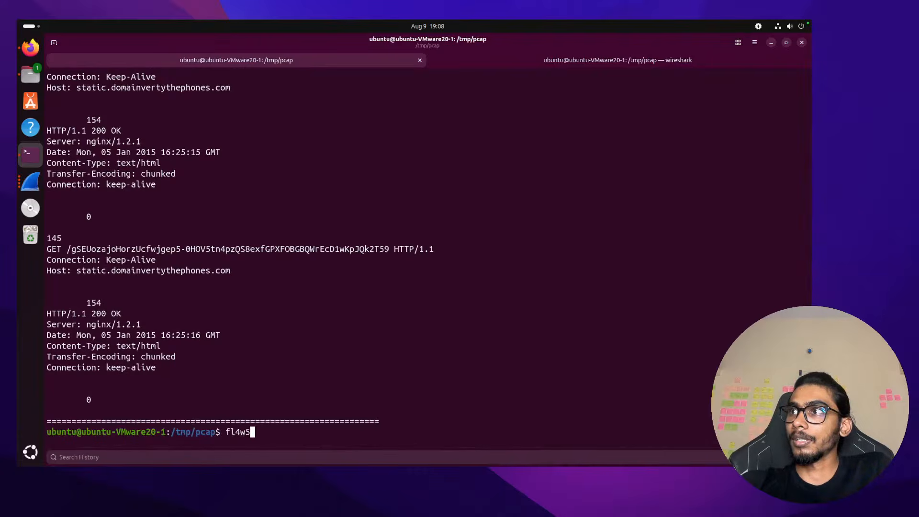
{"action": "key", "text": "Return"}
{"action": "type", "text": "clert"}
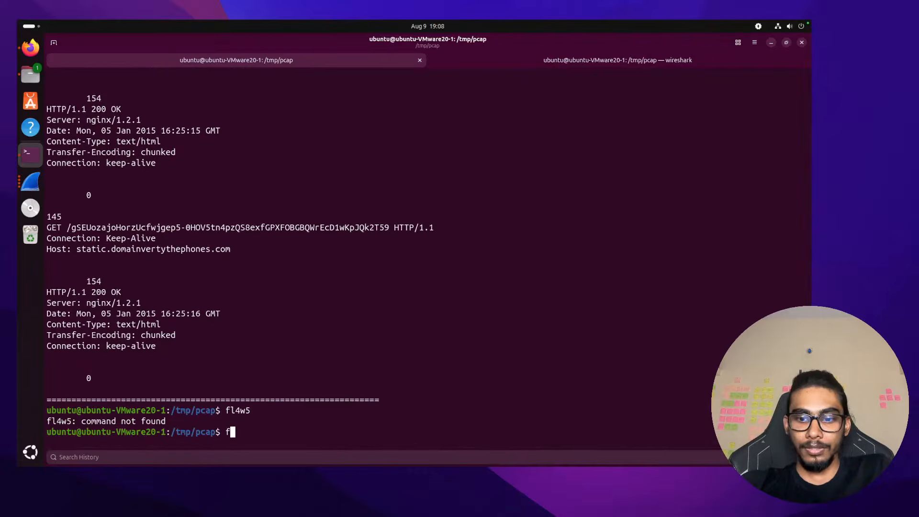
{"action": "key", "text": "BackSpace"}
{"action": "key", "text": "BackSpace"}
Clear the terminal and rerun tshark -z follow,http,ascii,4 on the 2015-01-09 capture
{"action": "type", "text": "ar"}
{"action": "key", "text": "Return"}
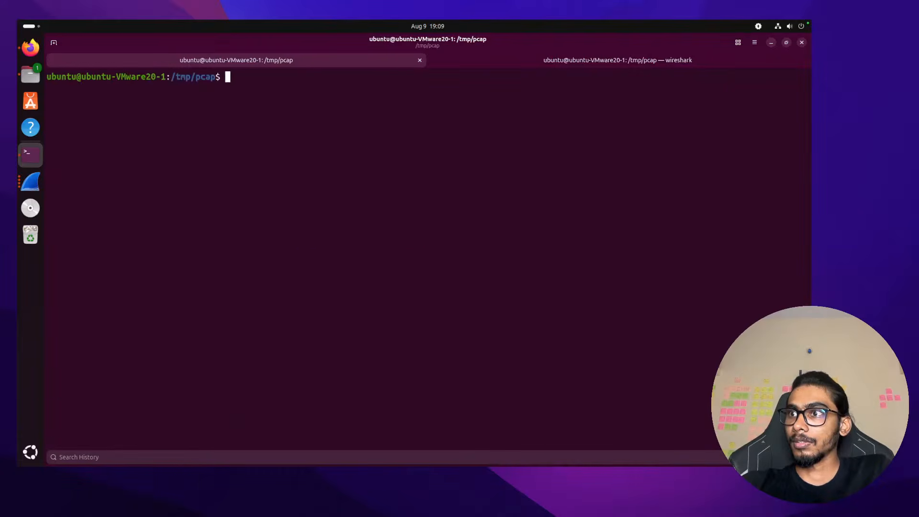
{"action": "key", "text": "Up"}
{"action": "key", "text": "Up"}
{"action": "key", "text": "Up"}
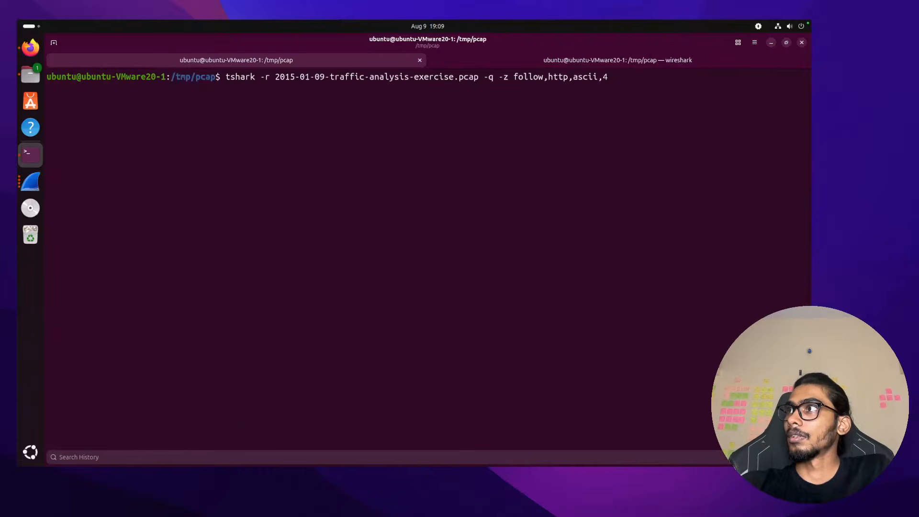
{"action": "key", "text": "Return"}
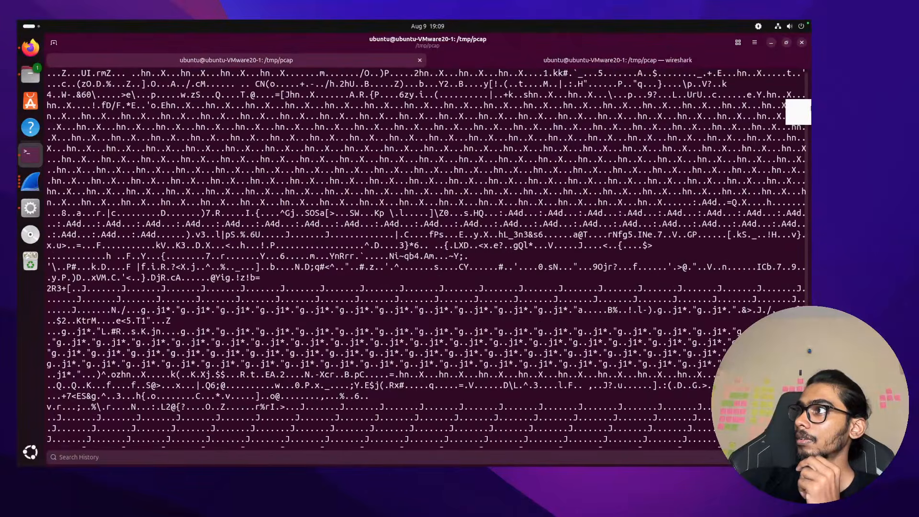
Inspect stream 4's GET URL path, Host static.domainvertythephones.com and 242285-byte octet-stream reply
{"action": "left_click", "coordinate": [803, 75]}
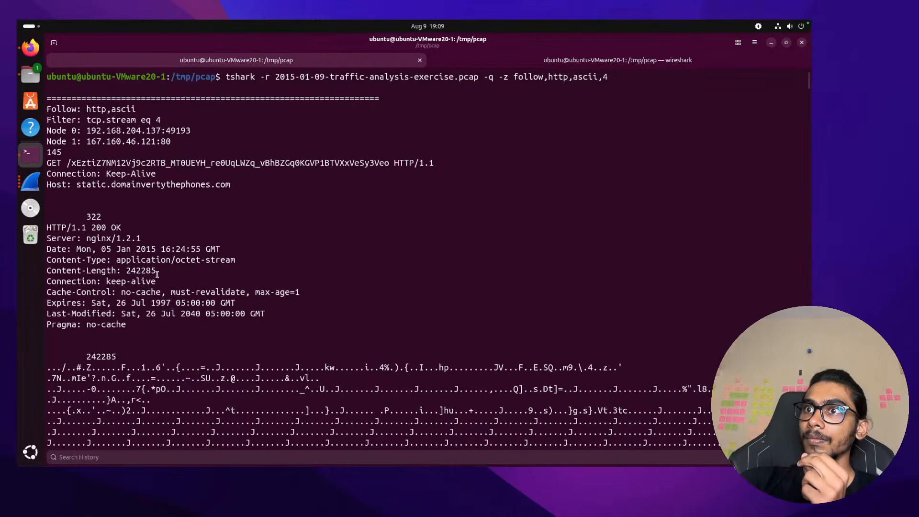
{"action": "double_click", "coordinate": [162, 163]}
{"action": "left_click", "coordinate": [160, 170]}
{"action": "double_click", "coordinate": [173, 184]}
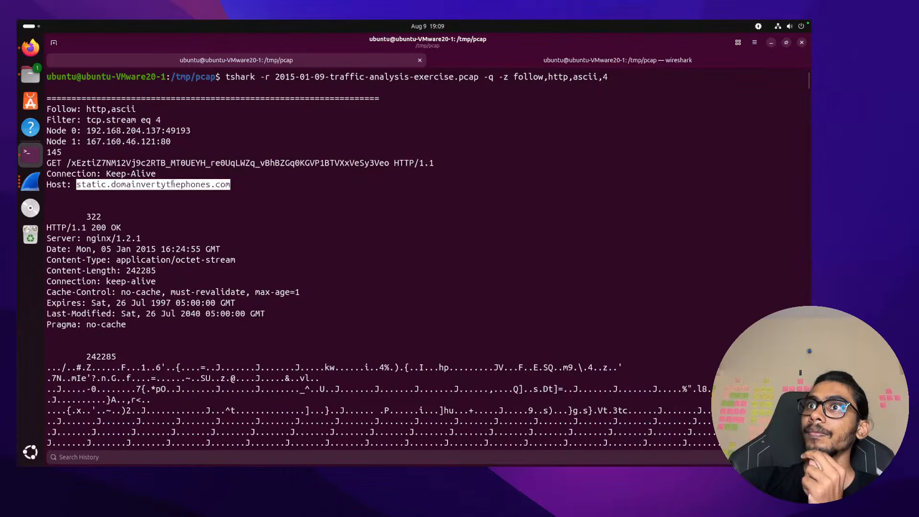
{"action": "scroll", "coordinate": [221, 217], "scroll_direction": "down", "scroll_amount": 3}
{"action": "scroll", "coordinate": [221, 217], "scroll_direction": "down", "scroll_amount": 2}
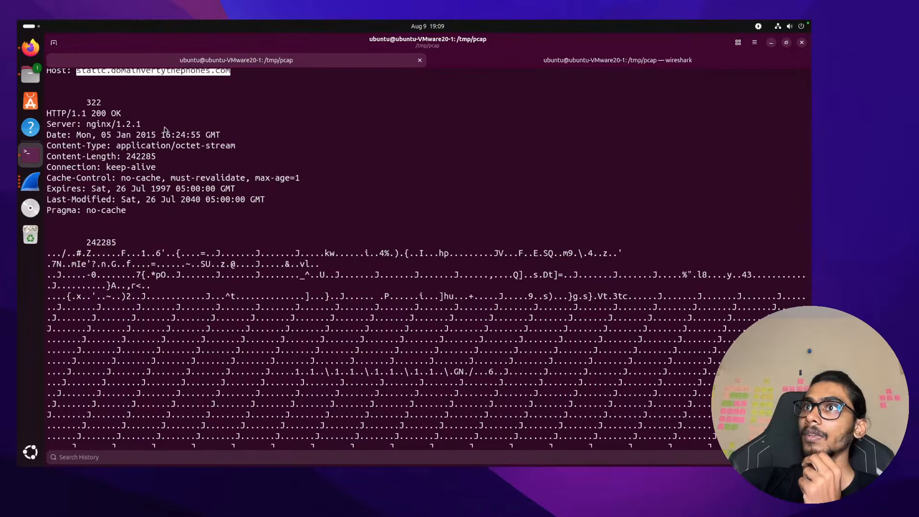
{"action": "scroll", "coordinate": [163, 129], "scroll_direction": "up", "scroll_amount": 4}
{"action": "left_click", "coordinate": [242, 179]}
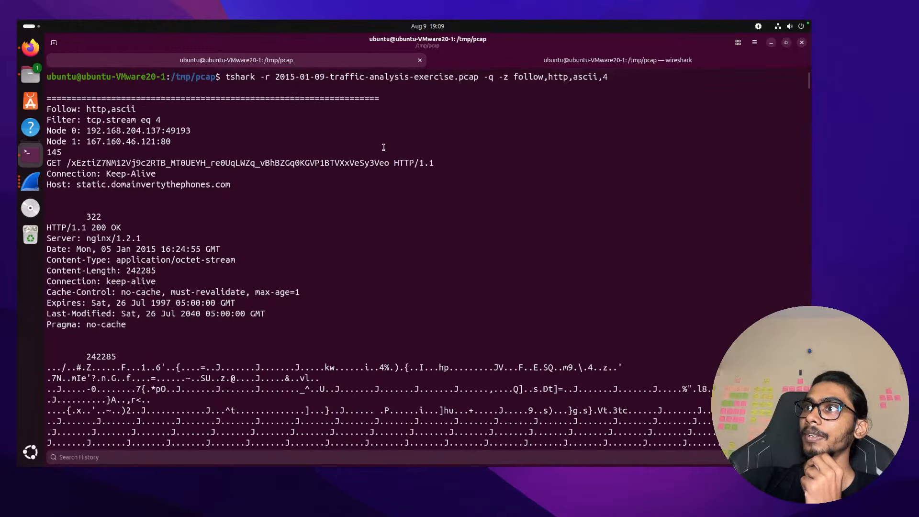
{"action": "left_click_drag", "start_coordinate": [391, 163], "coordinate": [66, 163]}
Close Wireshark's follow stream window and return to the stream 3 packet list
{"action": "left_click", "coordinate": [31, 181]}
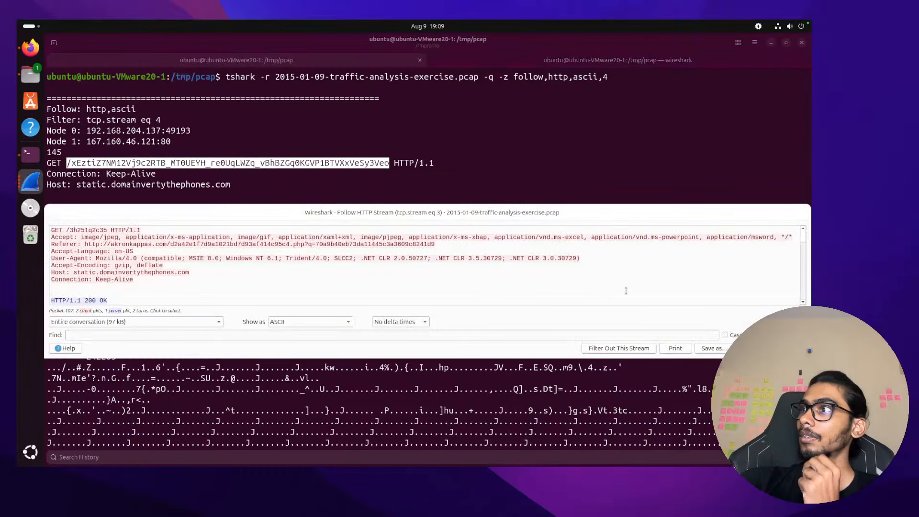
{"action": "key", "text": "Escape"}
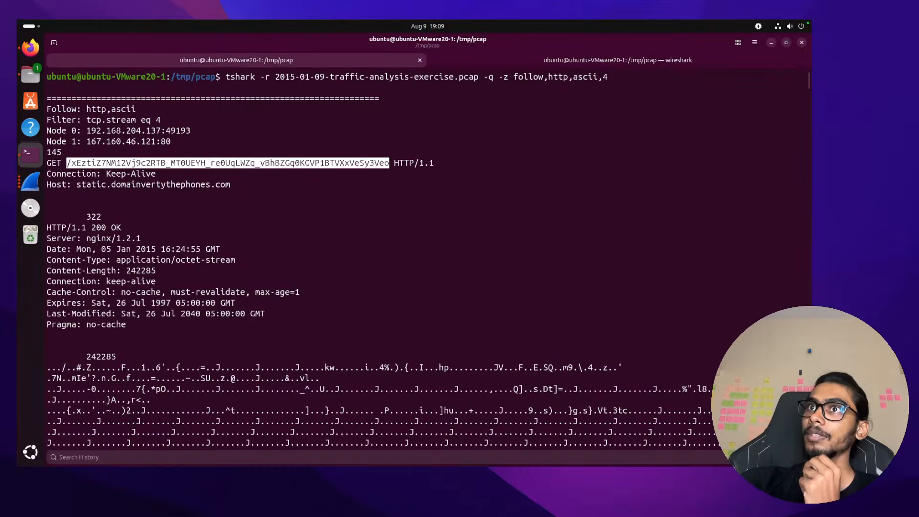
{"action": "left_click", "coordinate": [27, 179]}
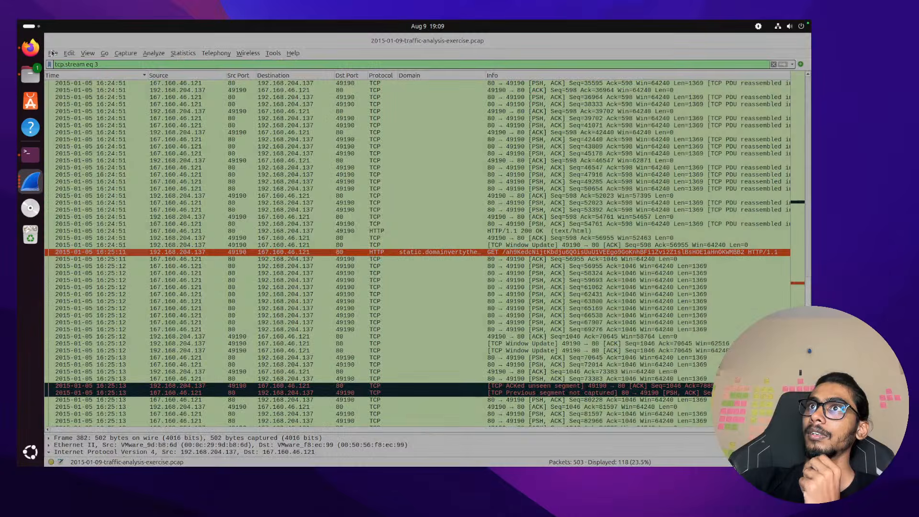
Open the HTTP object list, widen it, and select packet 379's 242 kB octet-stream object
{"action": "key", "text": "ctrl+o"}
{"action": "left_click", "coordinate": [593, 320]}
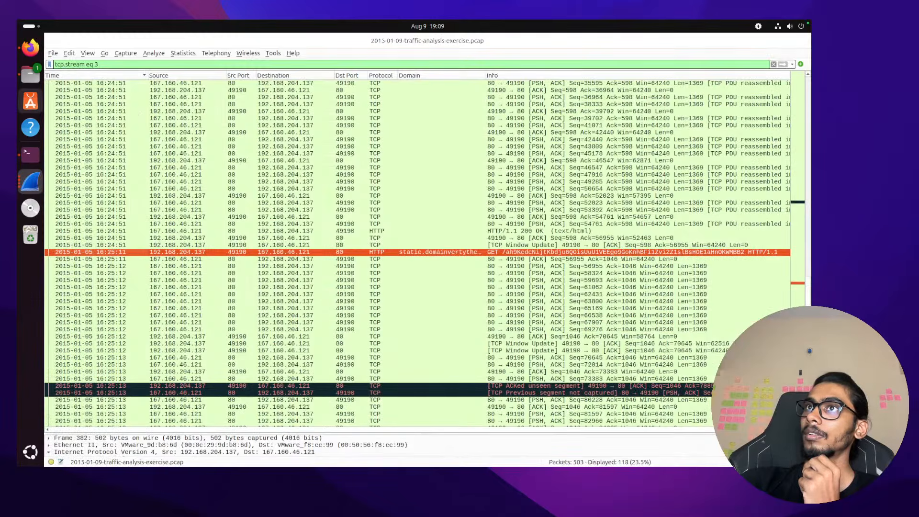
{"action": "left_click", "coordinate": [54, 53]}
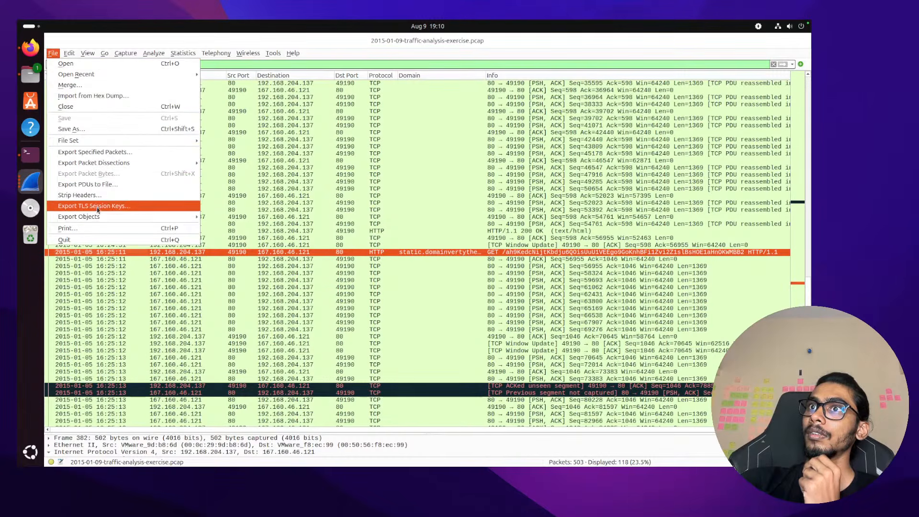
{"action": "mouse_move", "coordinate": [105, 218]}
{"action": "left_click", "coordinate": [221, 238]}
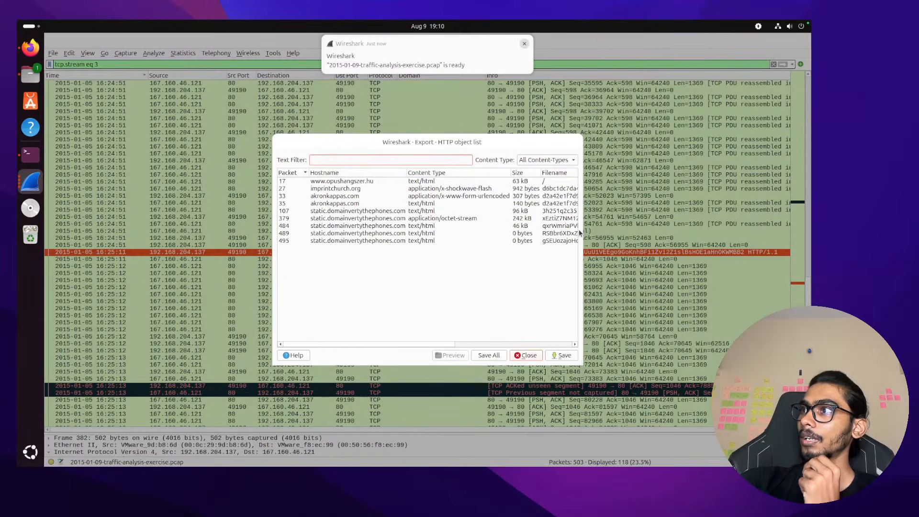
{"action": "left_click_drag", "start_coordinate": [582, 231], "coordinate": [673, 232]}
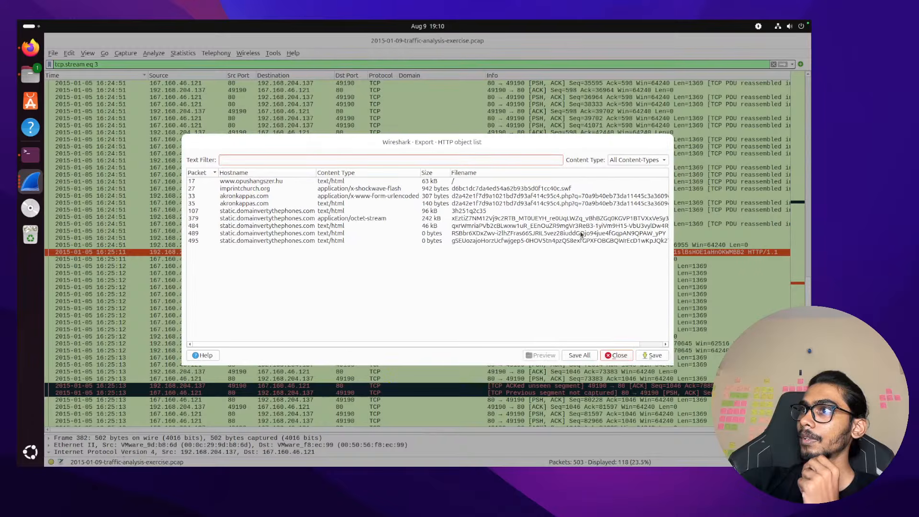
{"action": "left_click", "coordinate": [565, 220]}
{"action": "scroll", "coordinate": [429, 220], "scroll_direction": "right", "scroll_amount": 1}
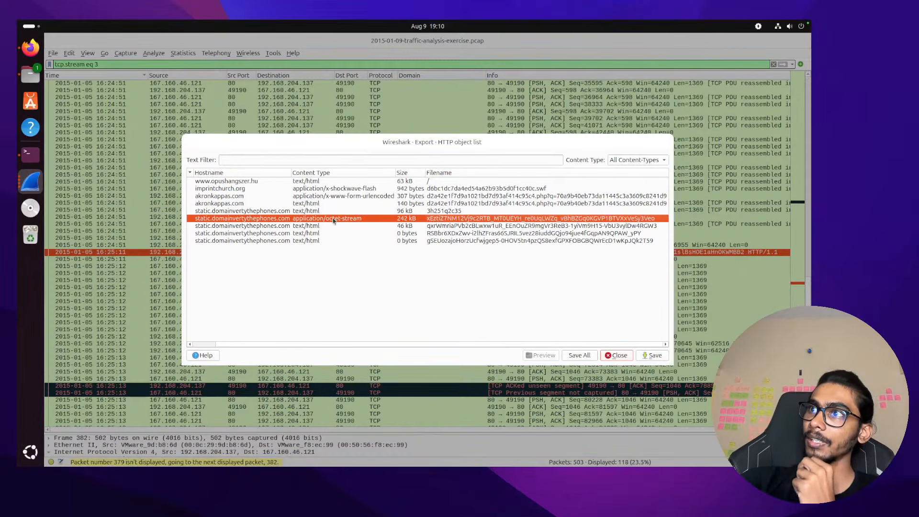
Save the octet-stream object into /tmp/pcap and close the object list
{"action": "key", "text": "super+Tab"}
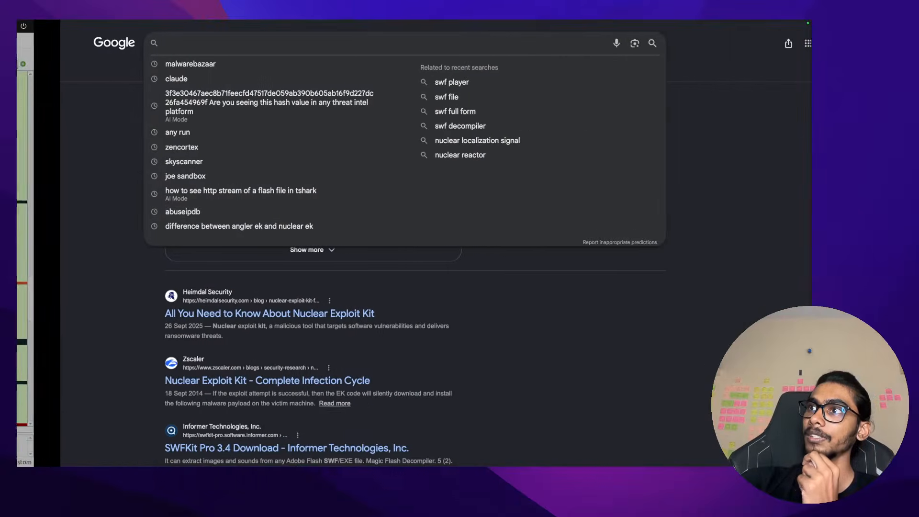
{"action": "key", "text": "super+Tab"}
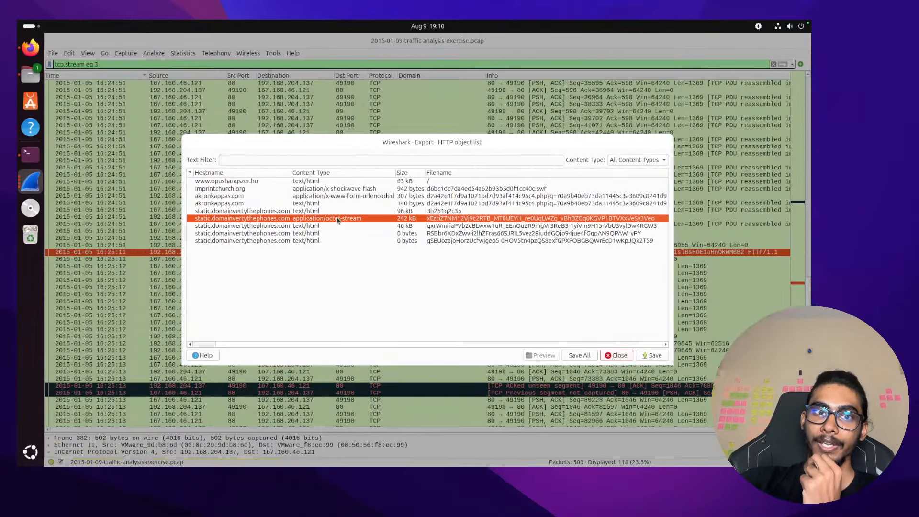
{"action": "left_click", "coordinate": [337, 220]}
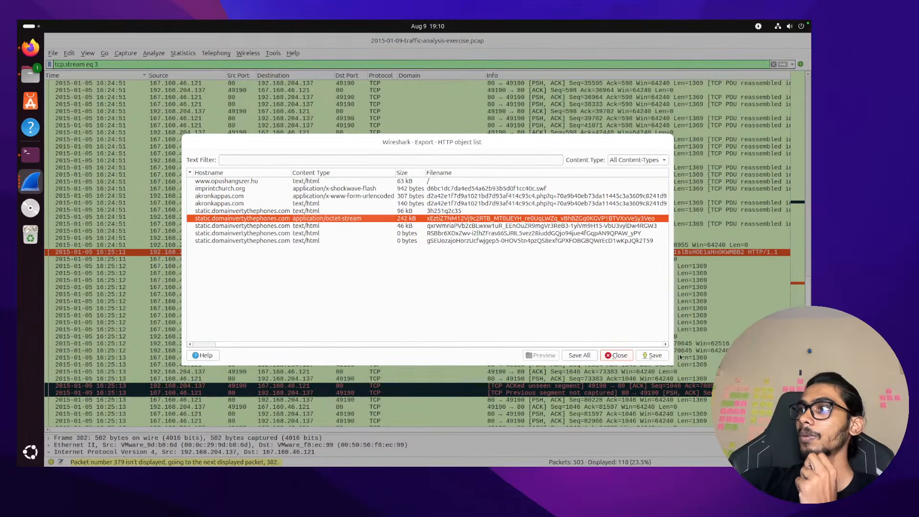
{"action": "left_click", "coordinate": [655, 355]}
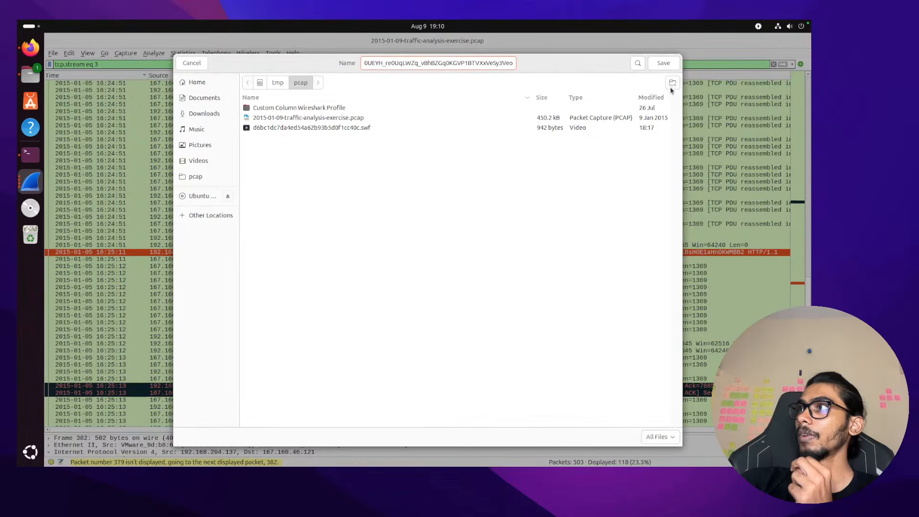
{"action": "left_click", "coordinate": [663, 63]}
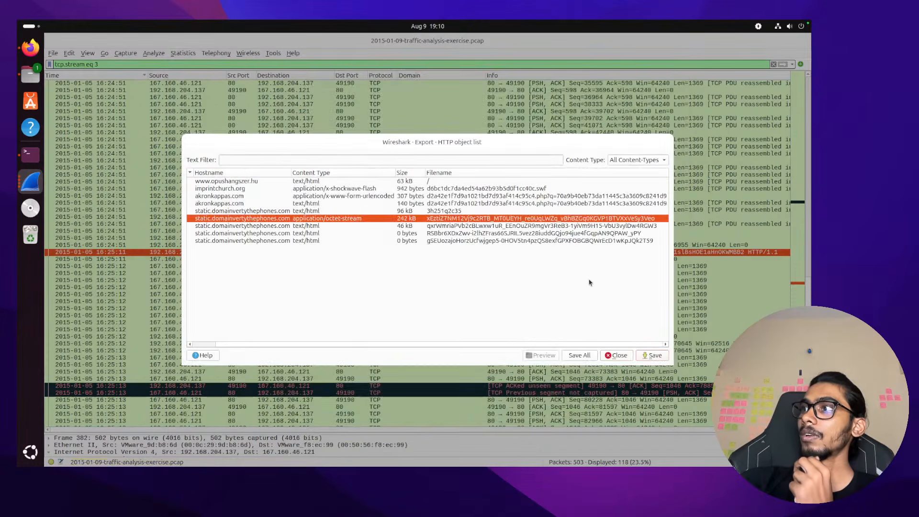
{"action": "left_click", "coordinate": [618, 355]}
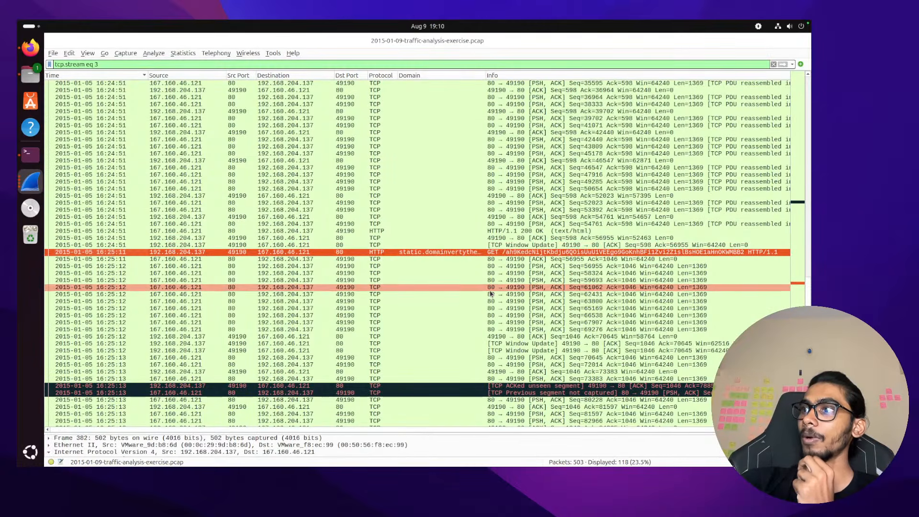
Scroll stream 3's packets down to the closing RST, ACK from 192.168.204.137
{"action": "scroll", "coordinate": [488, 273], "scroll_direction": "down", "scroll_amount": 8}
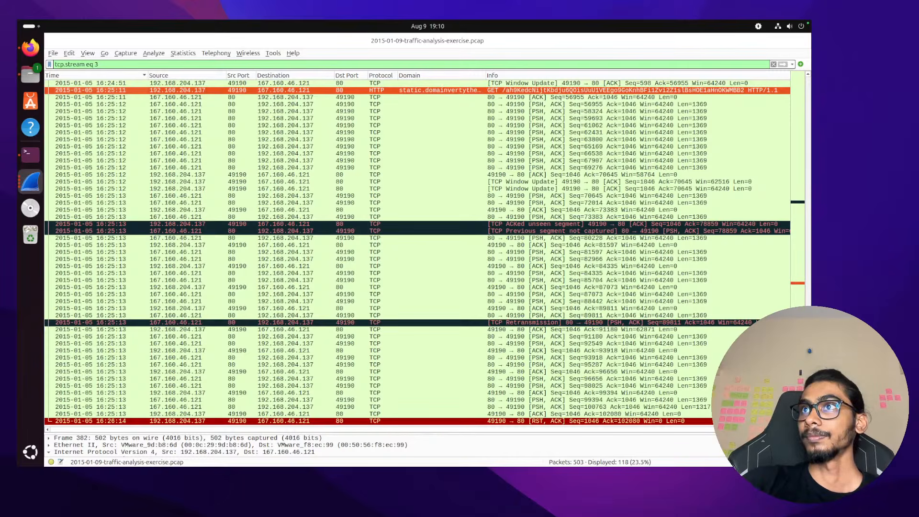
Open the Export Objects HTTP list from the File menu and widen it to show the Filename column
{"action": "left_click", "coordinate": [53, 53]}
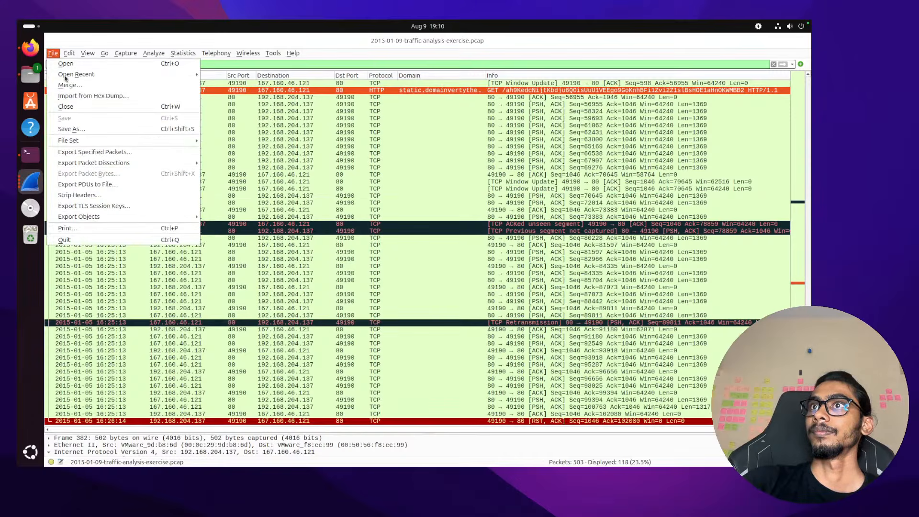
{"action": "mouse_move", "coordinate": [144, 218]}
{"action": "left_click", "coordinate": [234, 240]}
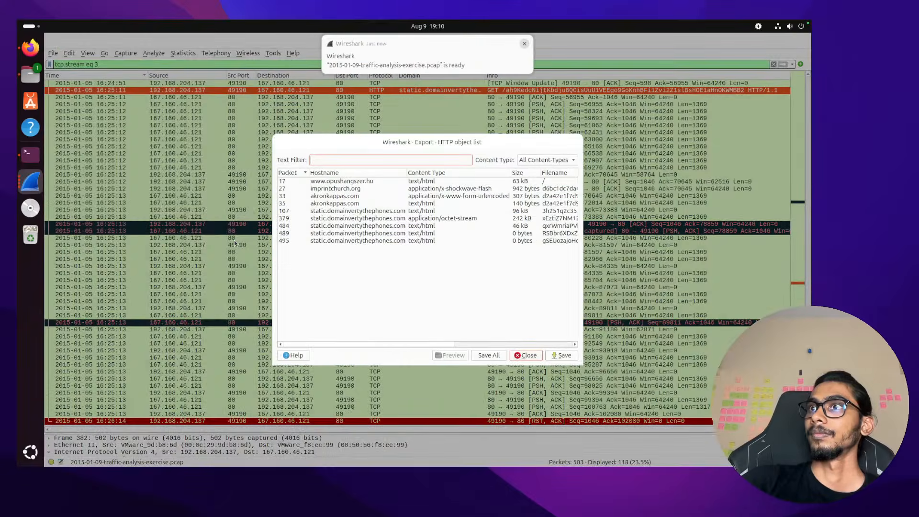
{"action": "left_click_drag", "start_coordinate": [583, 242], "coordinate": [744, 242]}
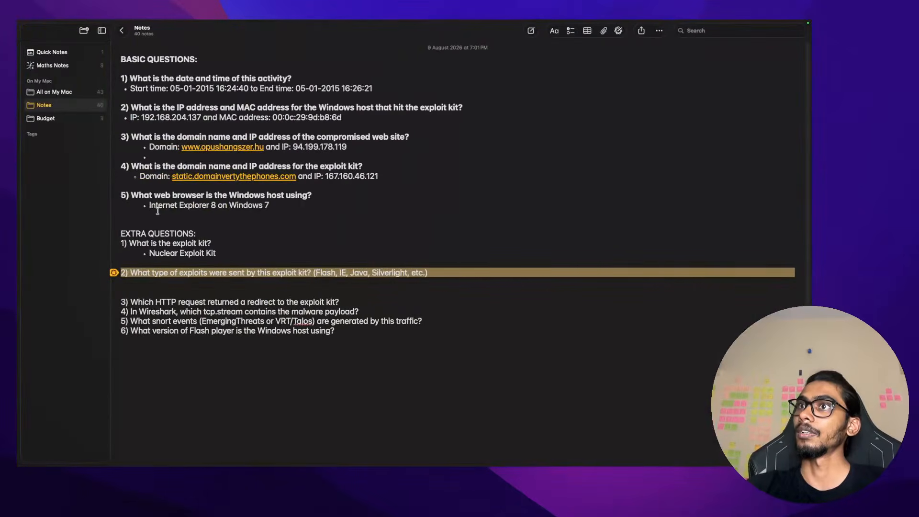
Click into the exploit-types question in Notes, then switch back to the Ubuntu VM's HTTP object list
{"action": "left_click", "coordinate": [231, 273]}
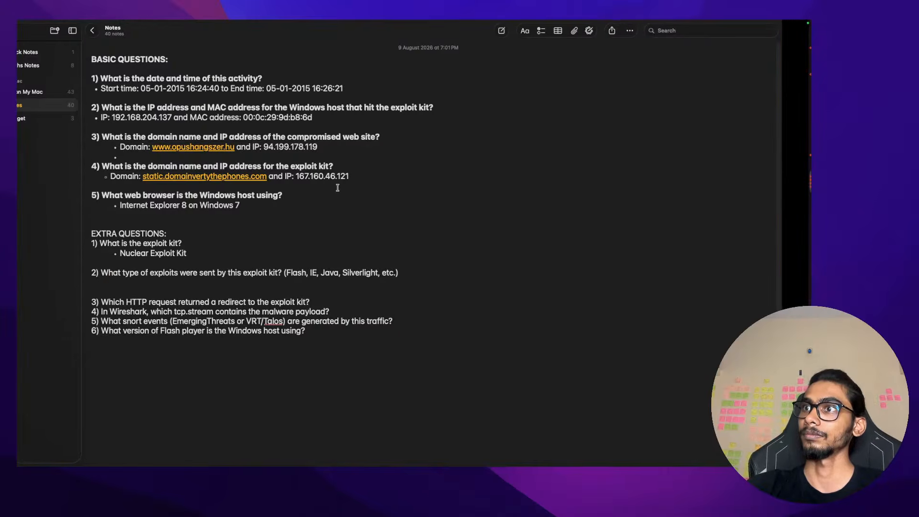
{"action": "key", "text": "ctrl+Right"}
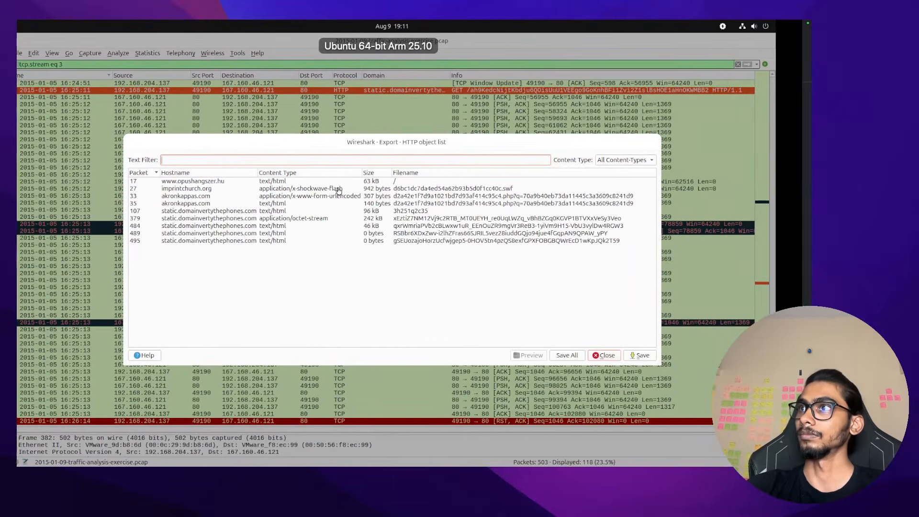
Open a new terminal tab and list the files in the capture folder
{"action": "left_click", "coordinate": [30, 153]}
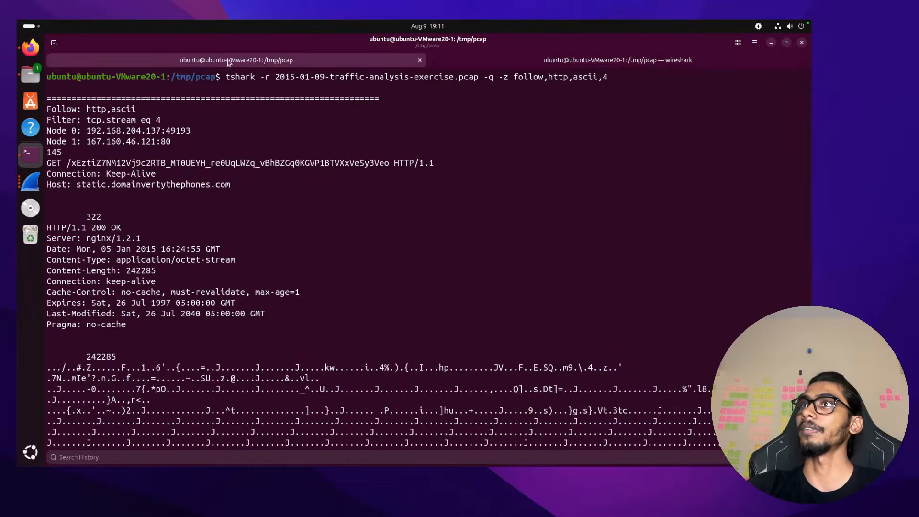
{"action": "left_click", "coordinate": [53, 42]}
{"action": "type", "text": "ls"}
{"action": "key", "text": "Return"}
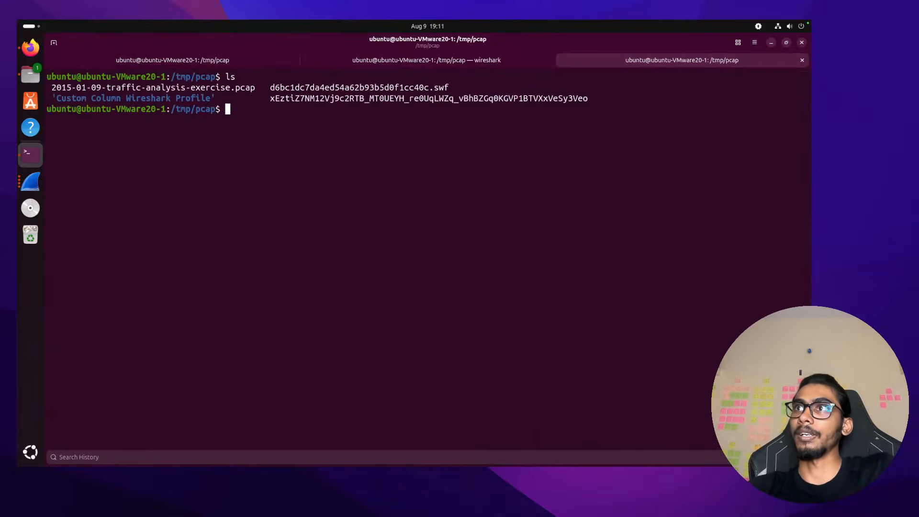
Hash the exported payload file, correcting the command to sha256sum
{"action": "type", "text": "s"}
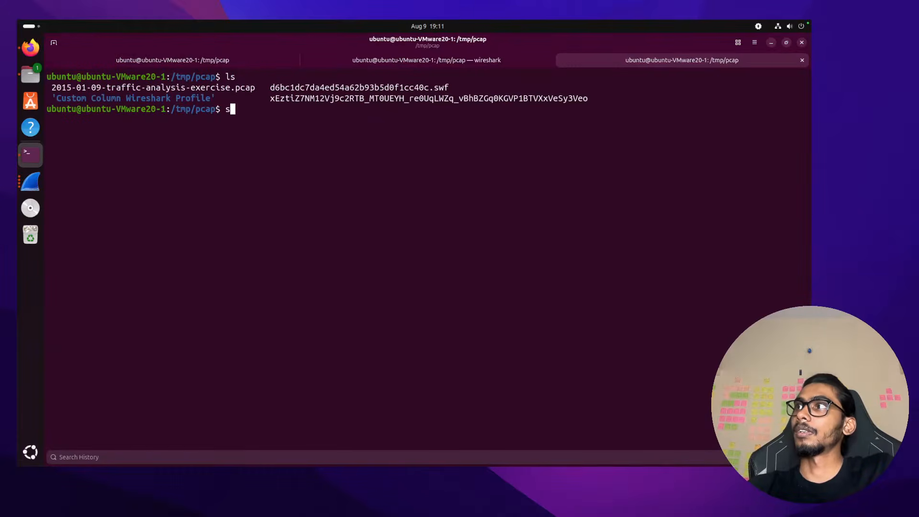
{"action": "type", "text": "ha2"}
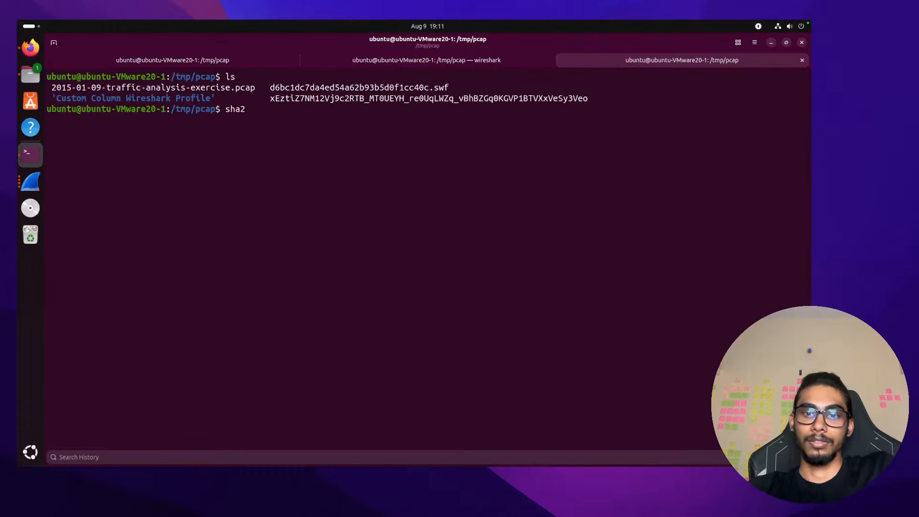
{"action": "type", "text": "56 xE"}
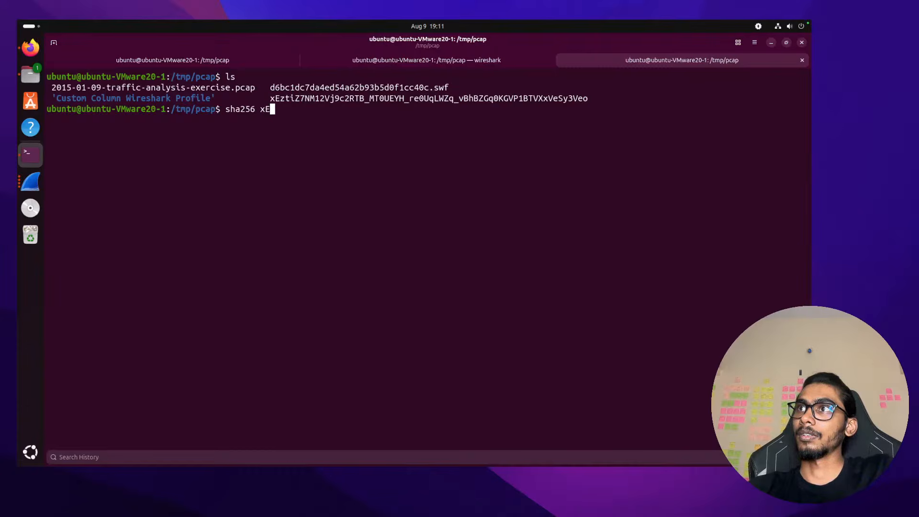
{"action": "key", "text": "Tab"}
{"action": "key", "text": "Return"}
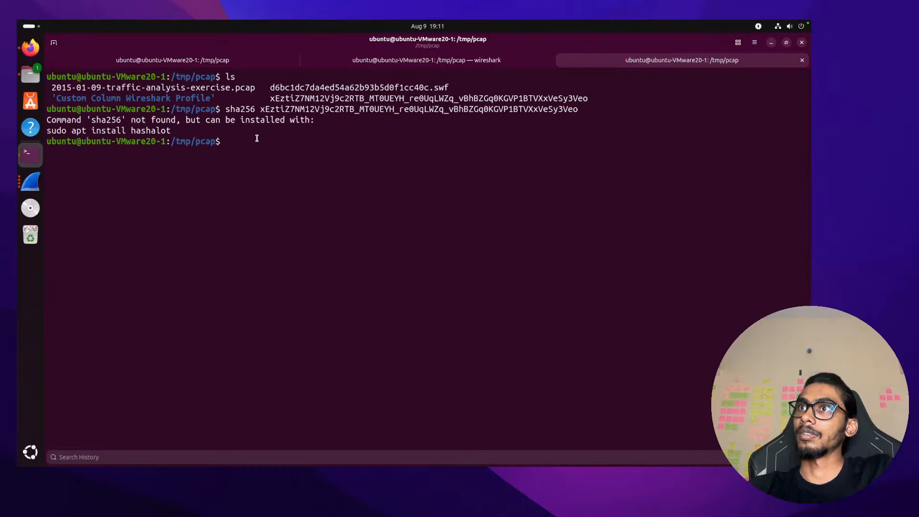
{"action": "key", "text": "Up"}
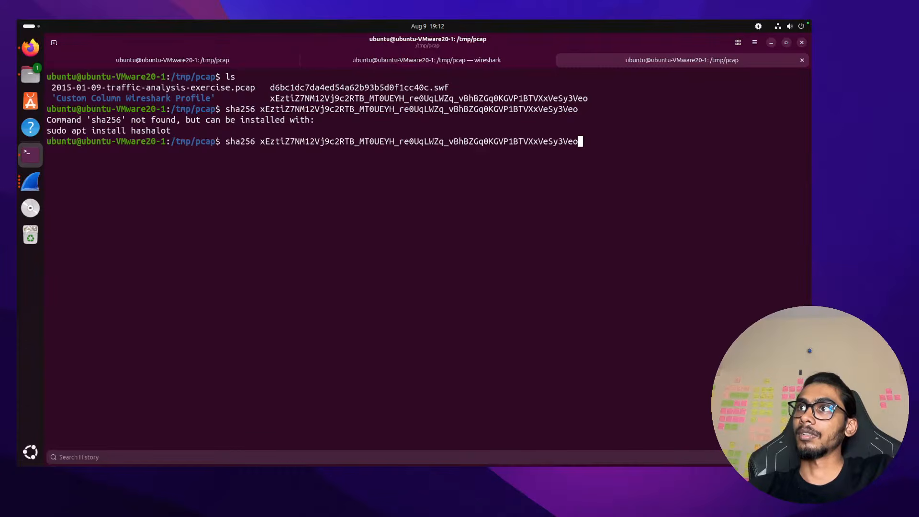
{"action": "key", "text": "ctrl+Left"}
{"action": "key", "text": "ctrl+Left"}
{"action": "key", "text": "ctrl+Left"}
{"action": "key", "text": "ctrl+Left"}
{"action": "key", "text": "ctrl+Left"}
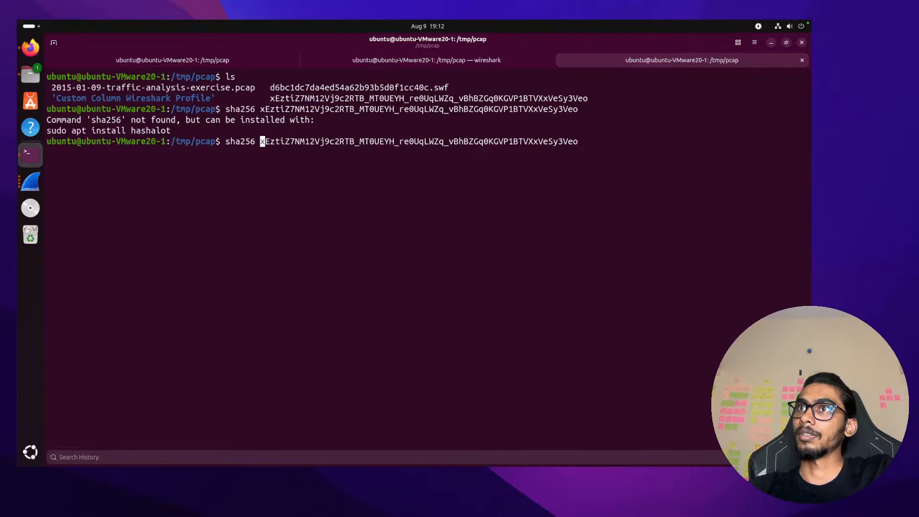
{"action": "key", "text": "Right"}
{"action": "key", "text": "Right"}
{"action": "key", "text": "Right"}
{"action": "key", "text": "Right"}
{"action": "key", "text": "Right"}
{"action": "key", "text": "Right"}
{"action": "type", "text": "sum"}
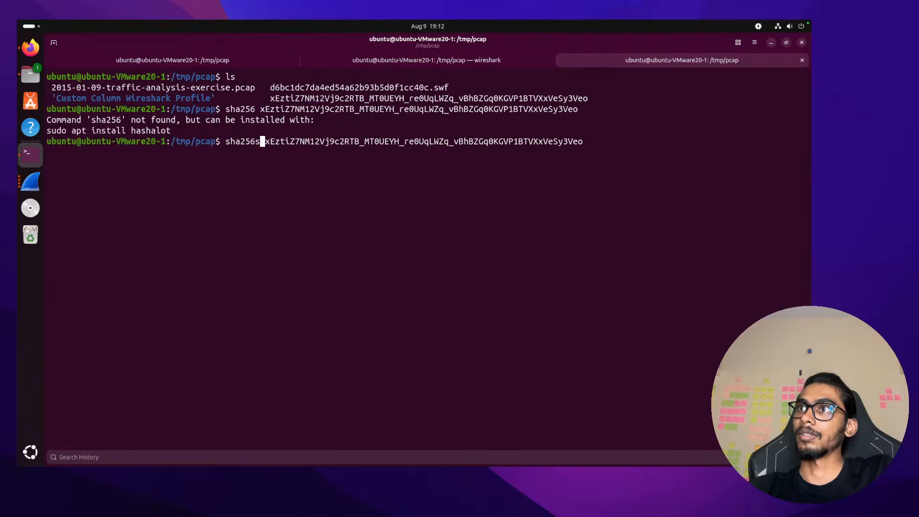
{"action": "key", "text": "Return"}
Copy the payload's SHA256 hash and switch to the macOS browser
{"action": "double_click", "coordinate": [194, 155]}
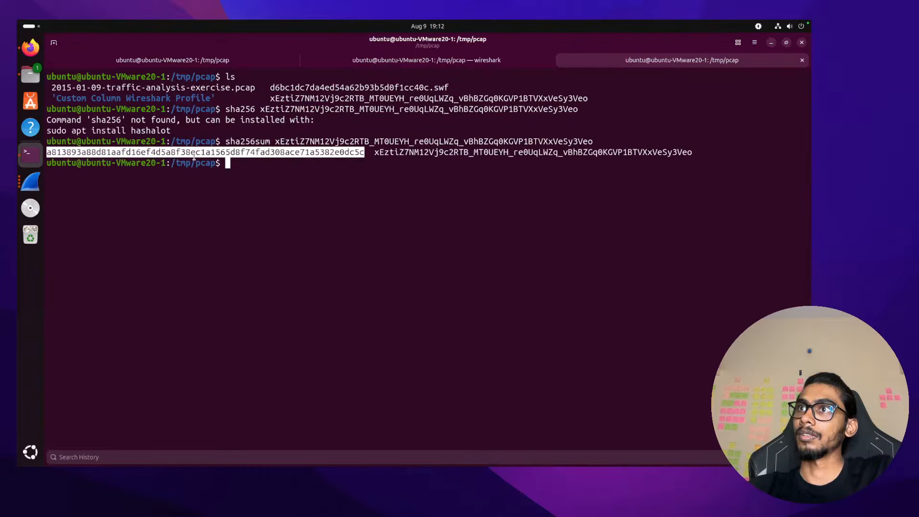
{"action": "key", "text": "ctrl+shift+c"}
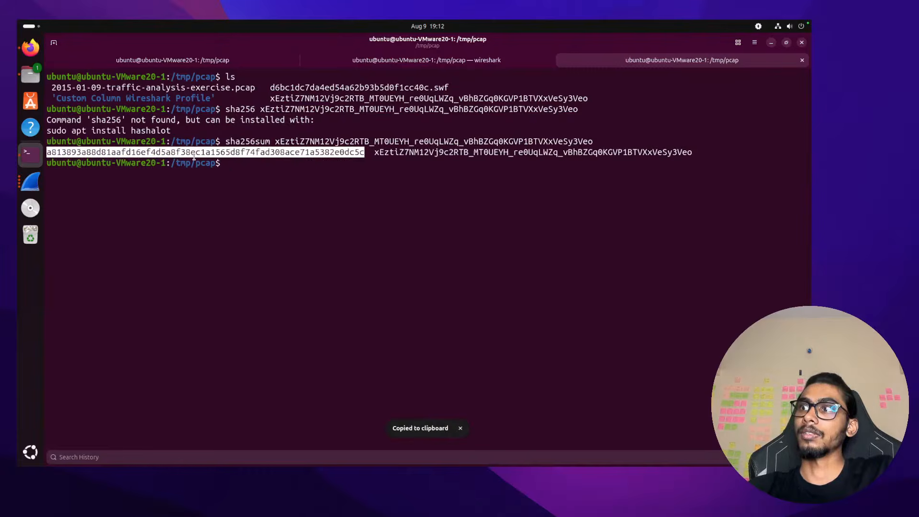
{"action": "key", "text": "super+Tab"}
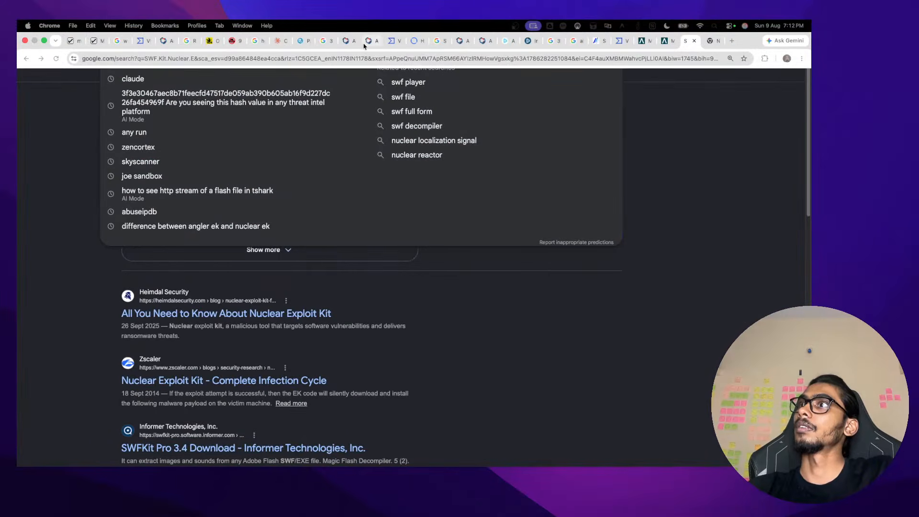
Close the first extra Chrome tabs and duplicate the VirusTotal report tab
{"action": "left_click", "coordinate": [652, 44]}
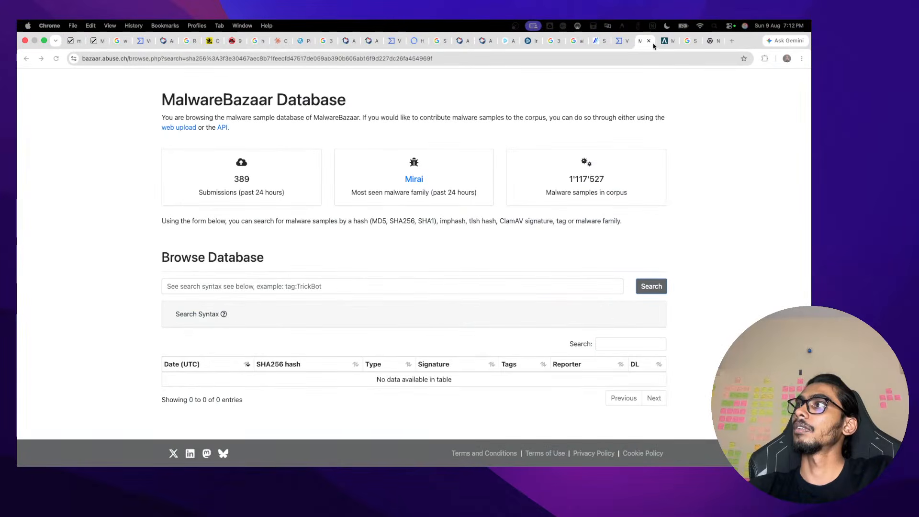
{"action": "left_click", "coordinate": [653, 43]}
{"action": "left_click", "coordinate": [652, 43]}
{"action": "left_click", "coordinate": [653, 43]}
{"action": "left_click", "coordinate": [652, 43]}
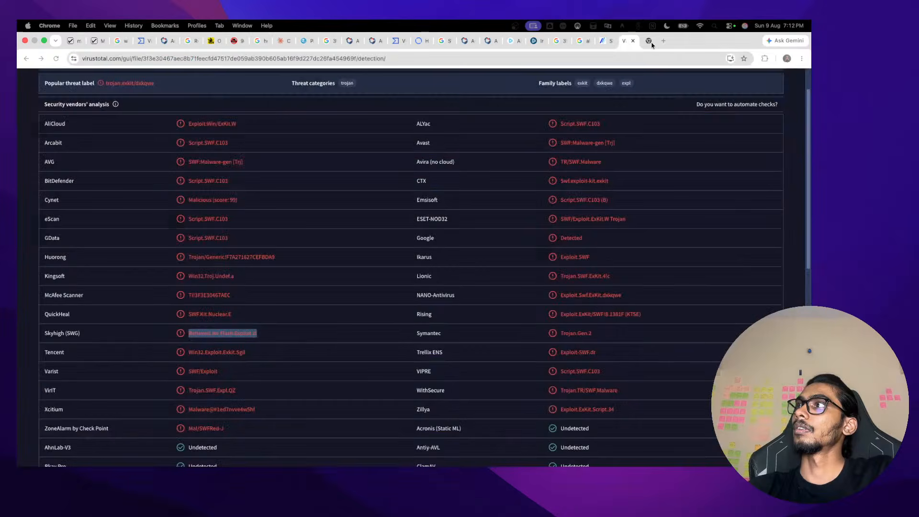
{"action": "right_click", "coordinate": [641, 40]}
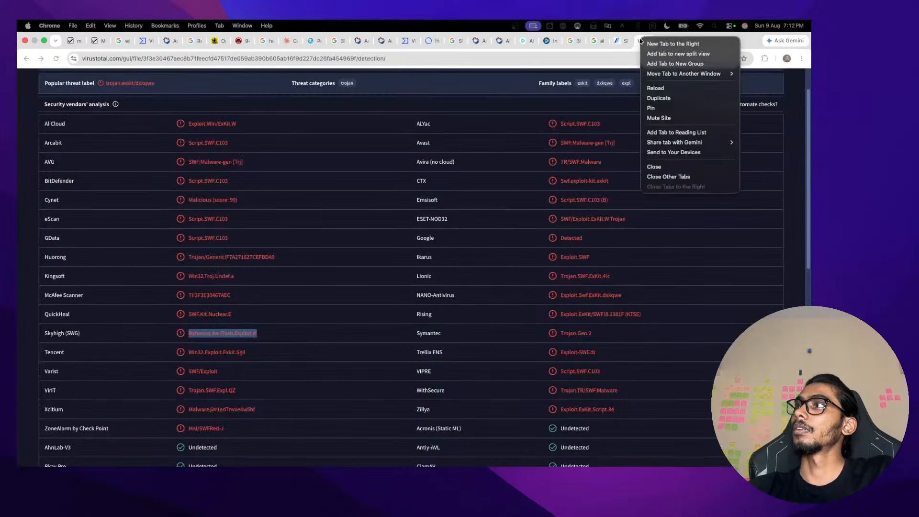
{"action": "left_click", "coordinate": [659, 98]}
{"action": "left_click", "coordinate": [410, 40]}
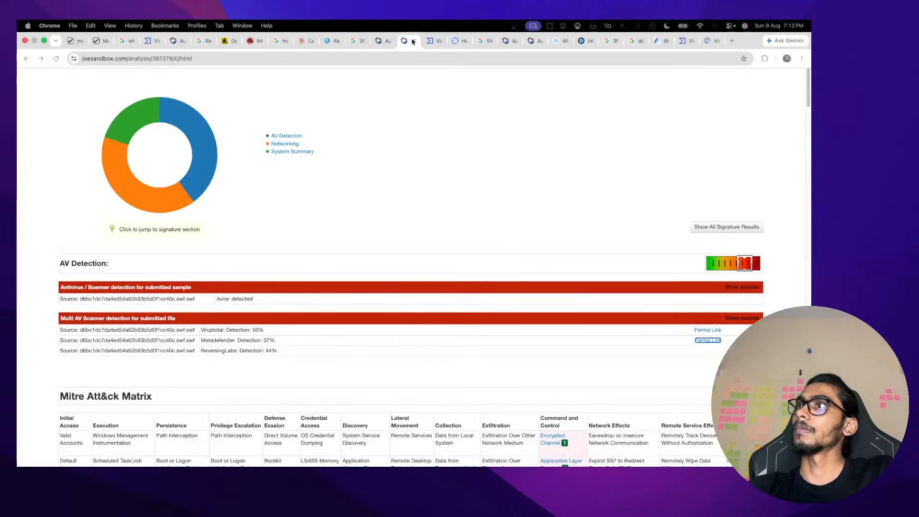
{"action": "left_click", "coordinate": [412, 42]}
Close the remaining tabs, including any.run and the duplicate, and show the SWF report full screen
{"action": "left_click", "coordinate": [412, 41]}
{"action": "left_click", "coordinate": [412, 42]}
{"action": "left_click", "coordinate": [412, 42]}
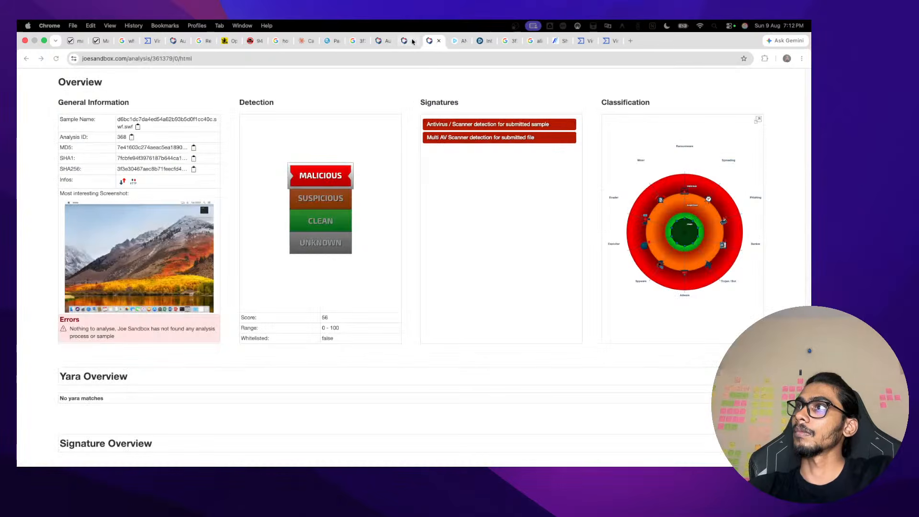
{"action": "left_click", "coordinate": [412, 42]}
{"action": "left_click", "coordinate": [413, 42]}
{"action": "left_click", "coordinate": [413, 42]}
{"action": "left_click", "coordinate": [412, 41]}
{"action": "left_click", "coordinate": [412, 42]}
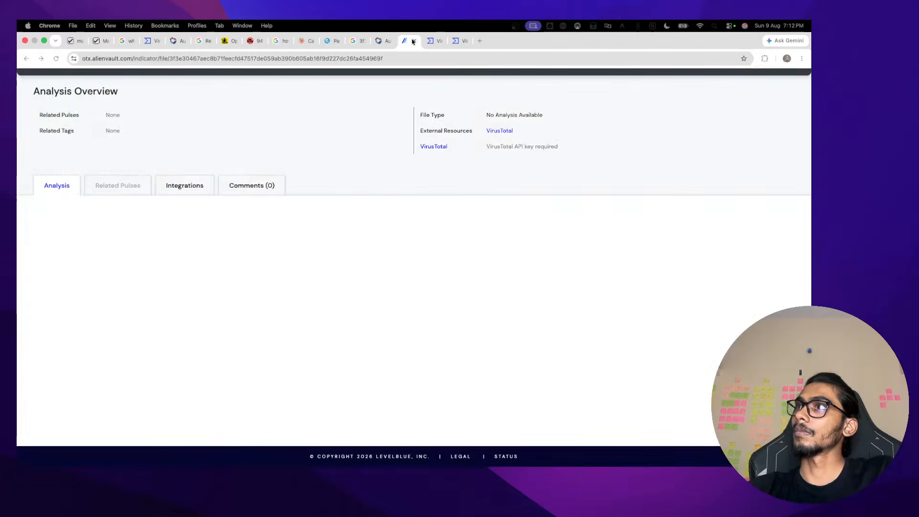
{"action": "left_click", "coordinate": [421, 41]}
{"action": "left_click", "coordinate": [420, 42]}
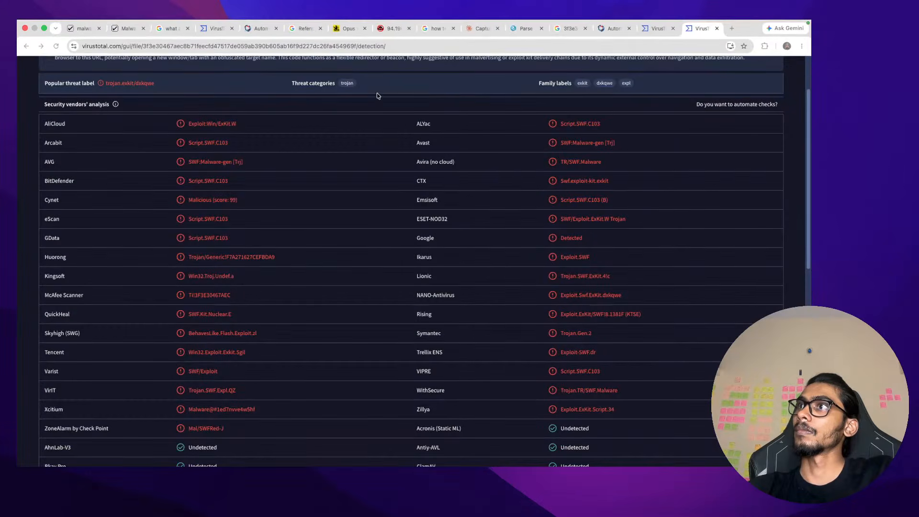
{"action": "key", "text": "ctrl+super+f"}
Look up the payload's SHA256 hash in VirusTotal and show its community comments
{"action": "triple_click", "coordinate": [360, 31]}
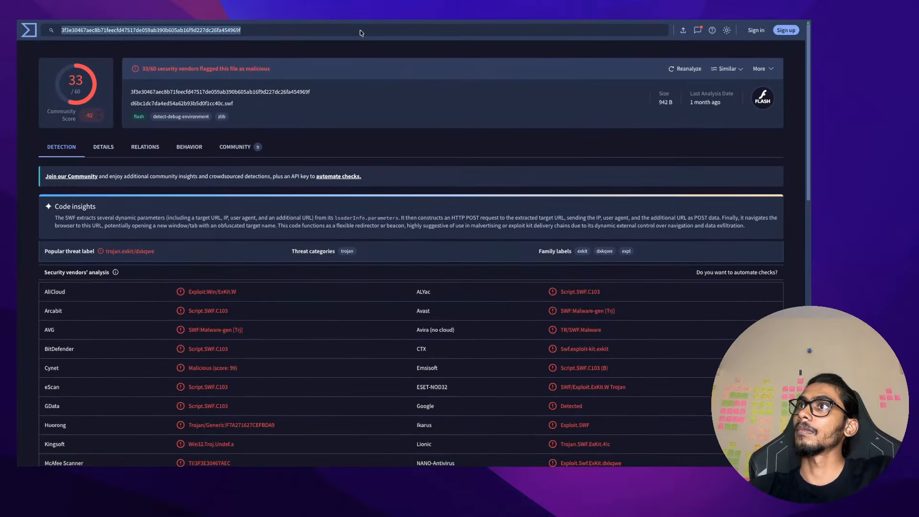
{"action": "key", "text": "ctrl+v"}
{"action": "key", "text": "Return"}
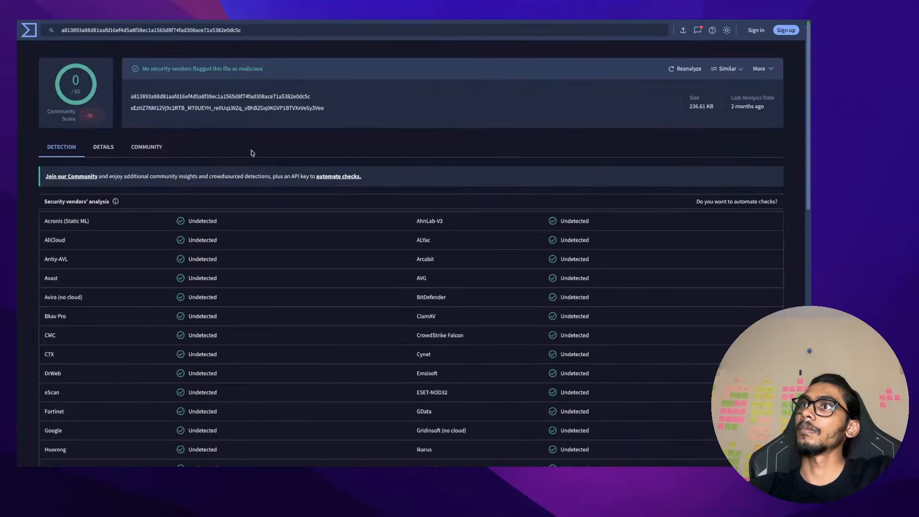
{"action": "left_click", "coordinate": [167, 144]}
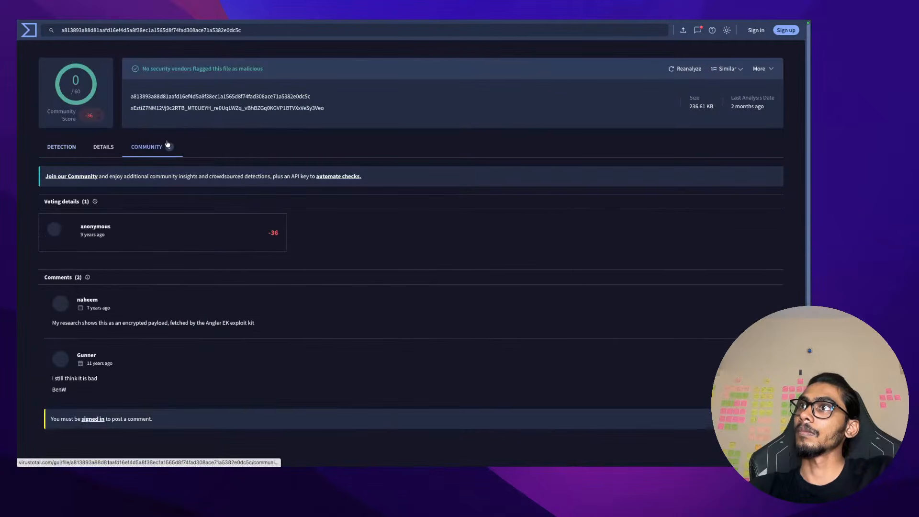
{"action": "scroll", "coordinate": [175, 290], "scroll_direction": "down", "scroll_amount": 1}
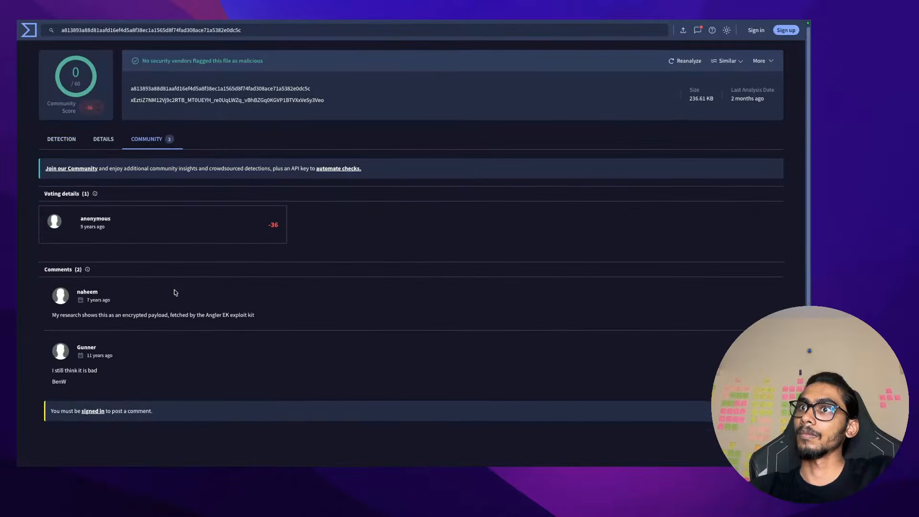
Highlight 'Angler EK exploit kit' in the comment about the encrypted payload
{"action": "triple_click", "coordinate": [207, 312]}
{"action": "double_click", "coordinate": [207, 312]}
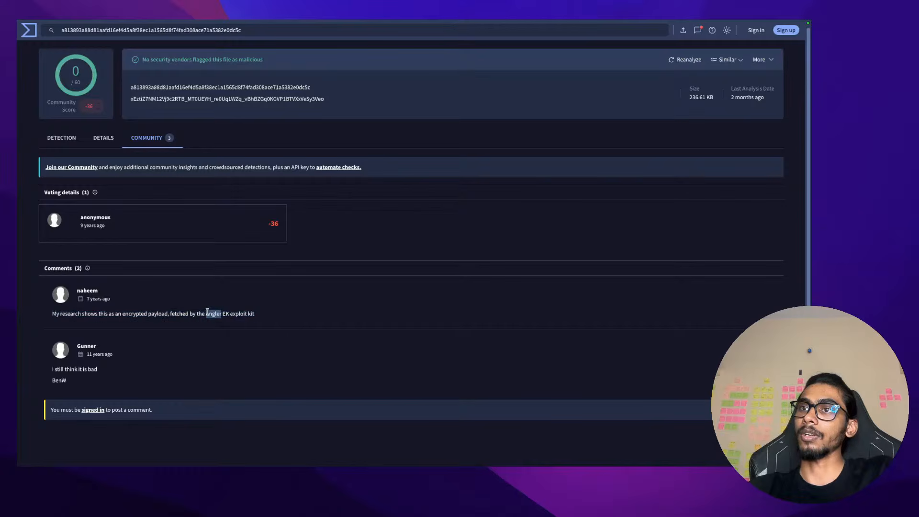
{"action": "left_click", "coordinate": [207, 312]}
{"action": "left_click", "coordinate": [237, 318]}
{"action": "double_click", "coordinate": [248, 315]}
{"action": "left_click_drag", "start_coordinate": [247, 317], "coordinate": [207, 319]}
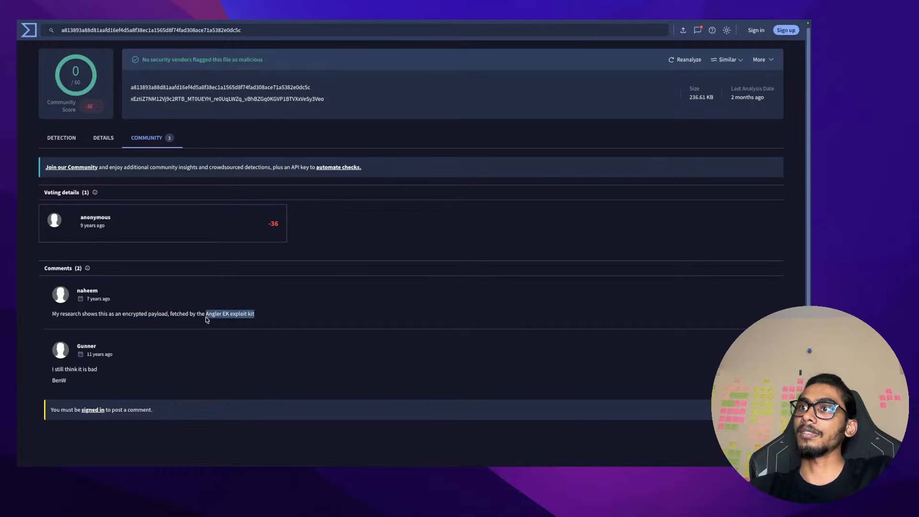
Review the vendor detections, the file's details and its community votes
{"action": "left_click", "coordinate": [59, 144]}
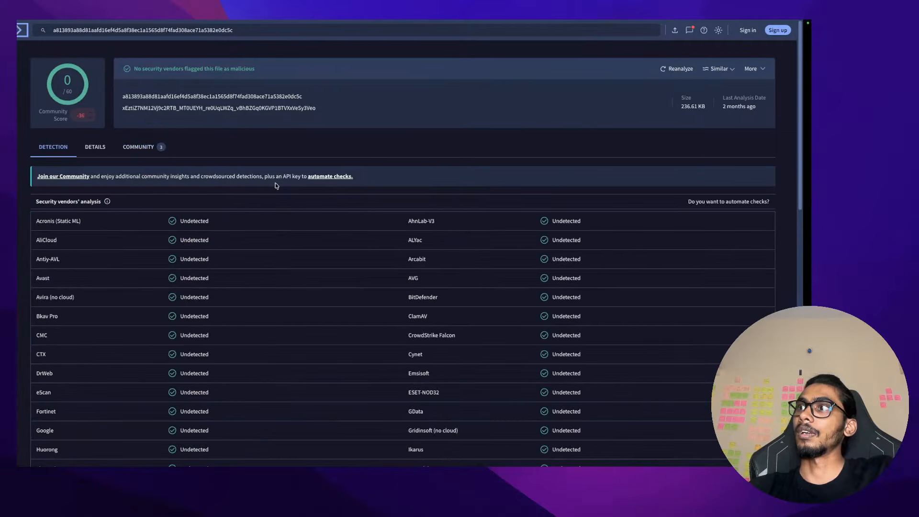
{"action": "key", "text": "ctrl+Left"}
{"action": "key", "text": "ctrl+Left"}
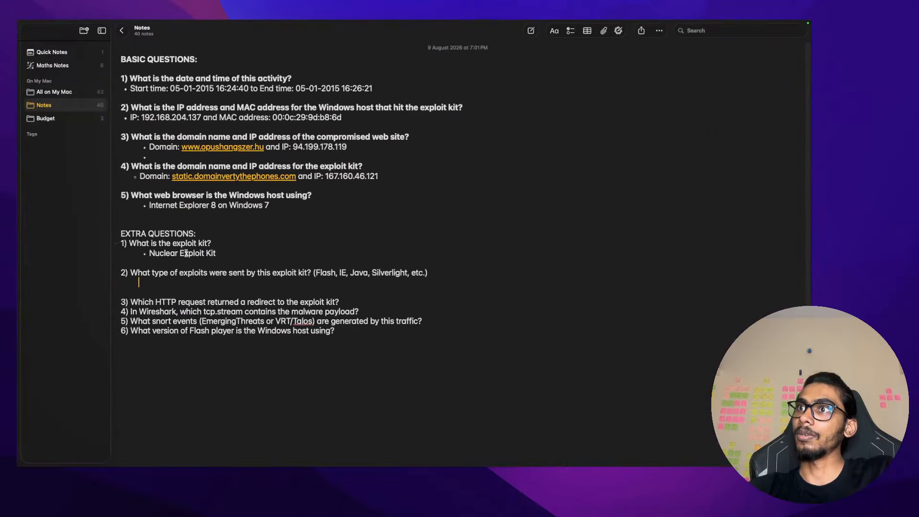
{"action": "key", "text": "ctrl+Right"}
{"action": "key", "text": "ctrl+Right"}
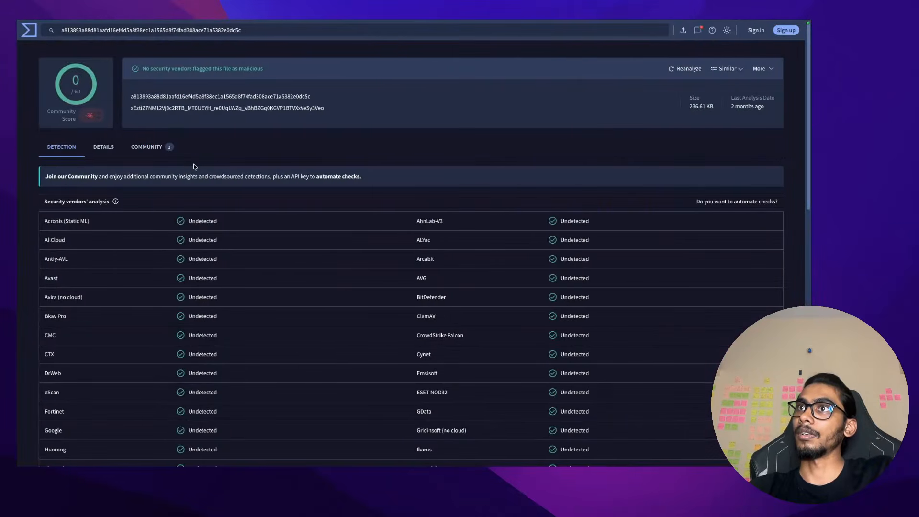
{"action": "left_click", "coordinate": [105, 148]}
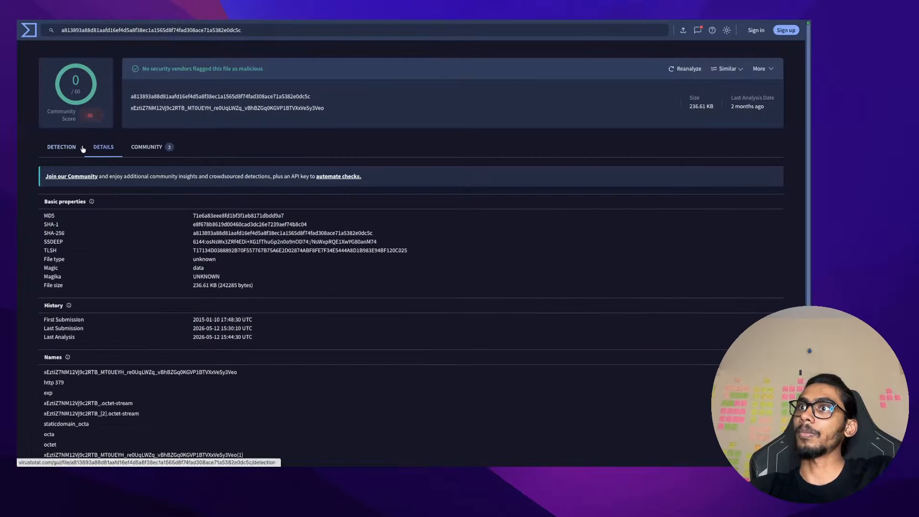
{"action": "left_click", "coordinate": [147, 148]}
{"action": "left_click", "coordinate": [113, 148]}
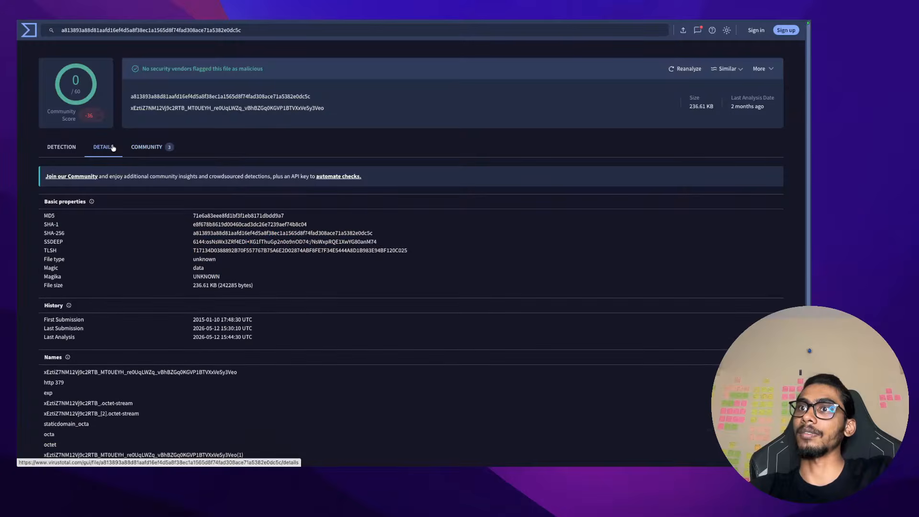
{"action": "left_click", "coordinate": [67, 148]}
Recheck the detection list and community comments, then open a new blank browser tab
{"action": "scroll", "coordinate": [255, 232], "scroll_direction": "down", "scroll_amount": 10}
{"action": "scroll", "coordinate": [254, 232], "scroll_direction": "up", "scroll_amount": 10}
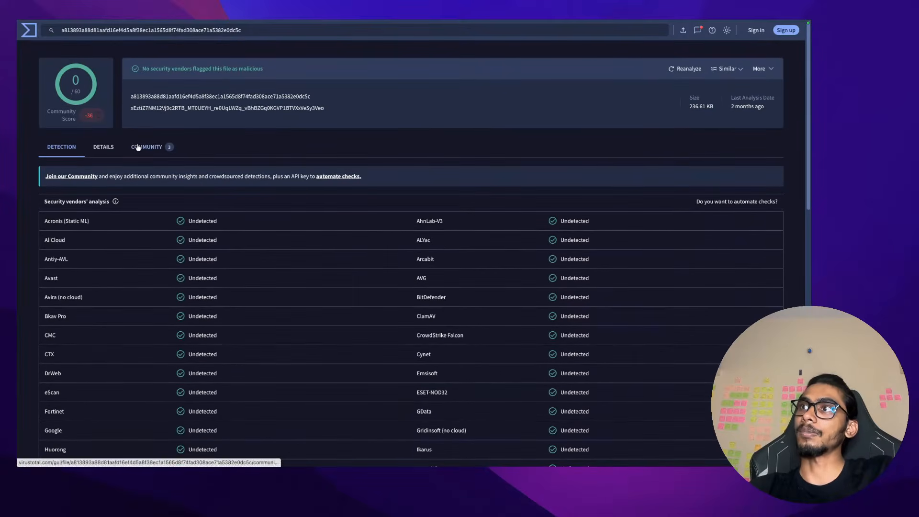
{"action": "left_click", "coordinate": [138, 147]}
{"action": "scroll", "coordinate": [215, 270], "scroll_direction": "down", "scroll_amount": 2}
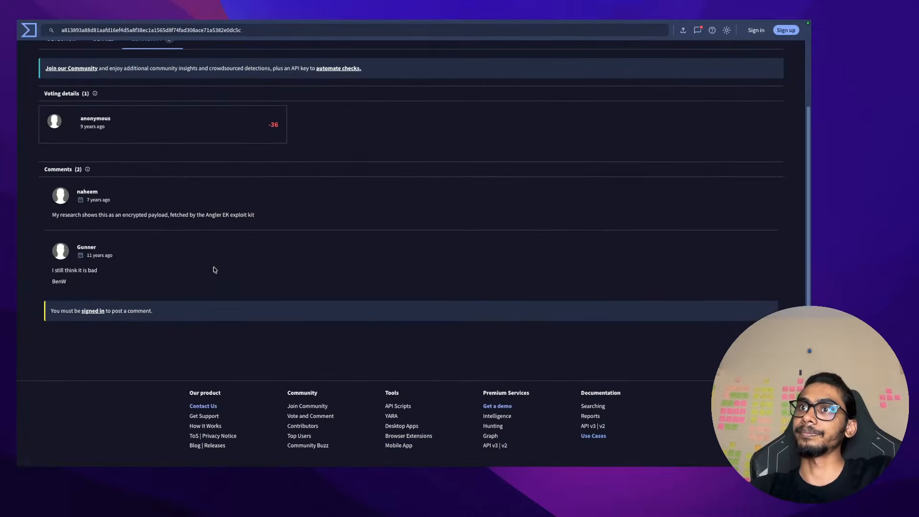
{"action": "scroll", "coordinate": [213, 267], "scroll_direction": "up", "scroll_amount": 2}
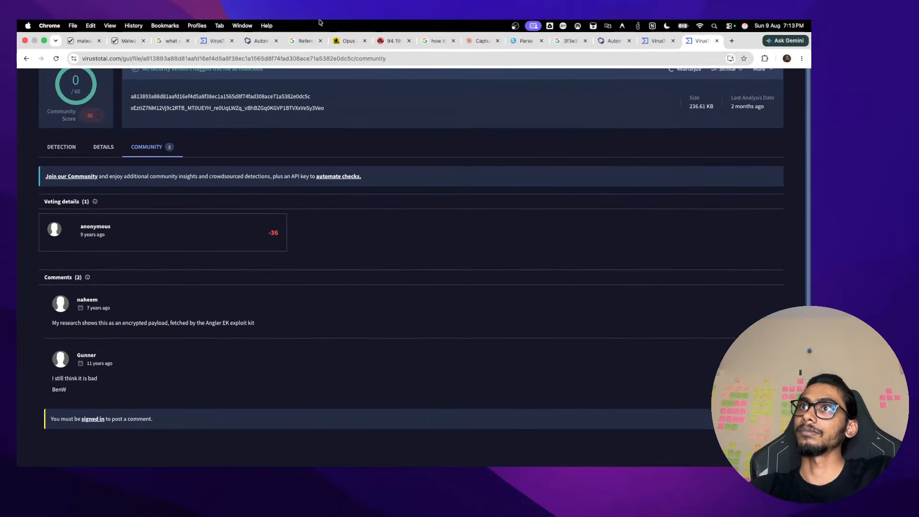
{"action": "mouse_move", "coordinate": [470, 22]}
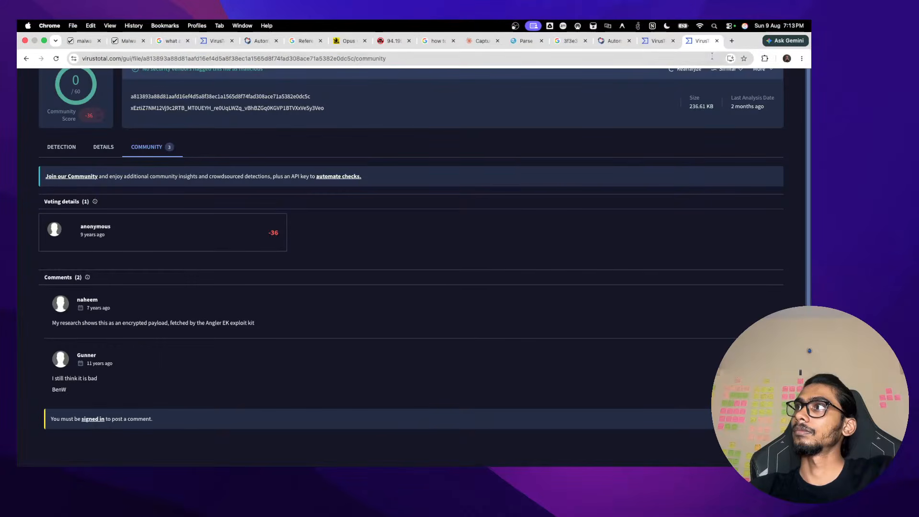
{"action": "left_click", "coordinate": [731, 42]}
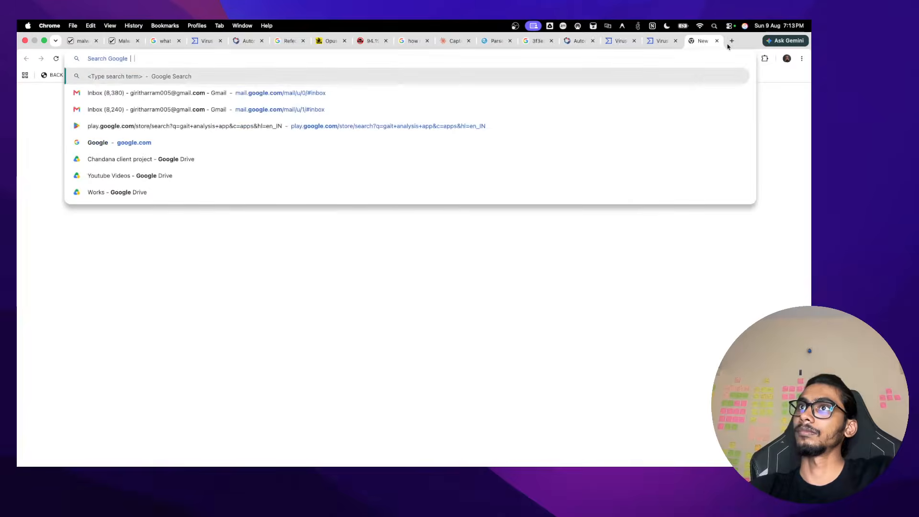
Search Google for the payload hash in AI Mode, reloading to regenerate the answer
{"action": "type", "text": "a813893a88d81aafd16ef4d5a8f38ec1a1565d8f74fad308ace71a5382e0dc5c"}
{"action": "key", "text": "Return"}
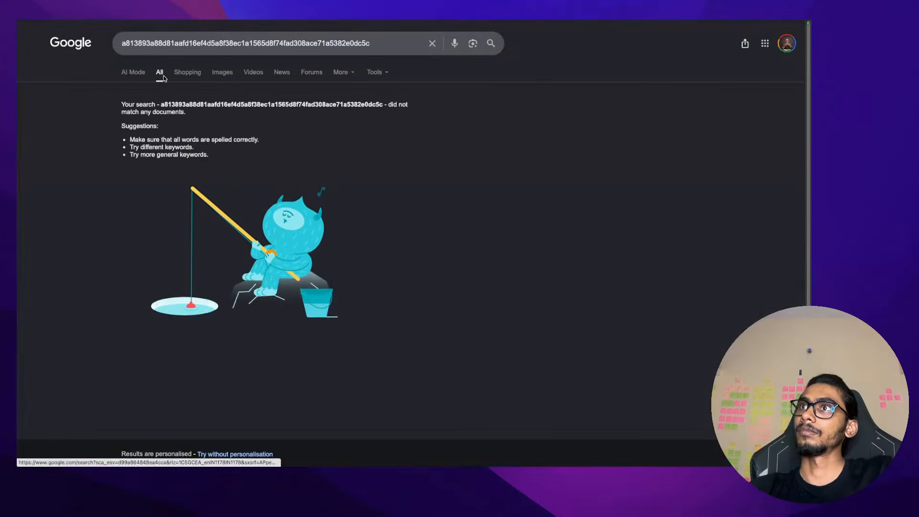
{"action": "left_click", "coordinate": [136, 72]}
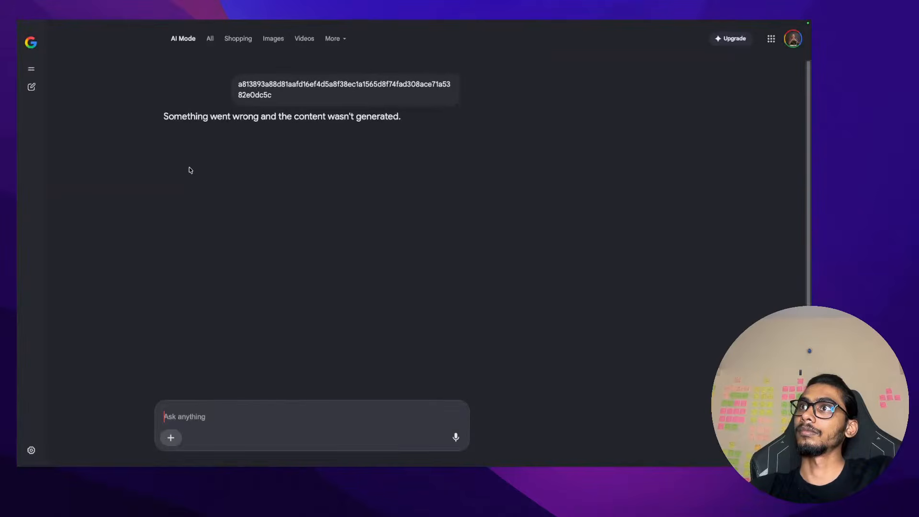
{"action": "mouse_move", "coordinate": [55, 56]}
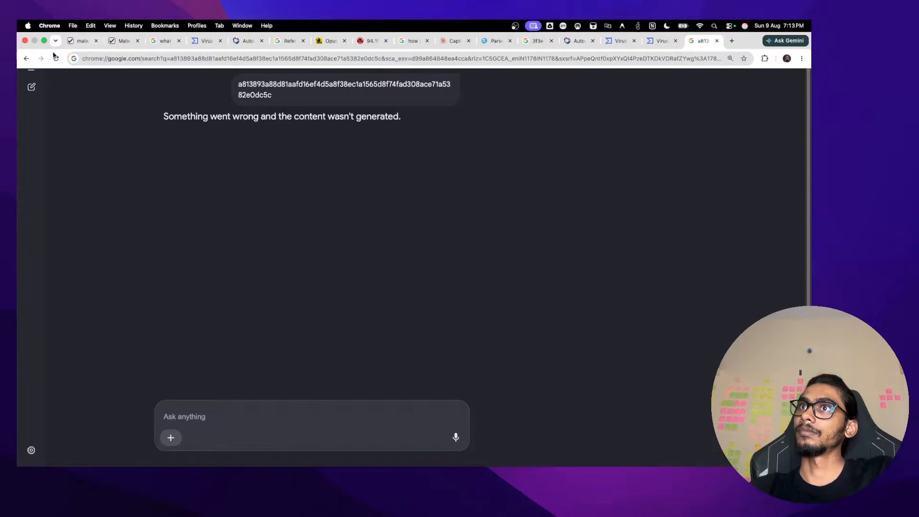
{"action": "left_click", "coordinate": [55, 57]}
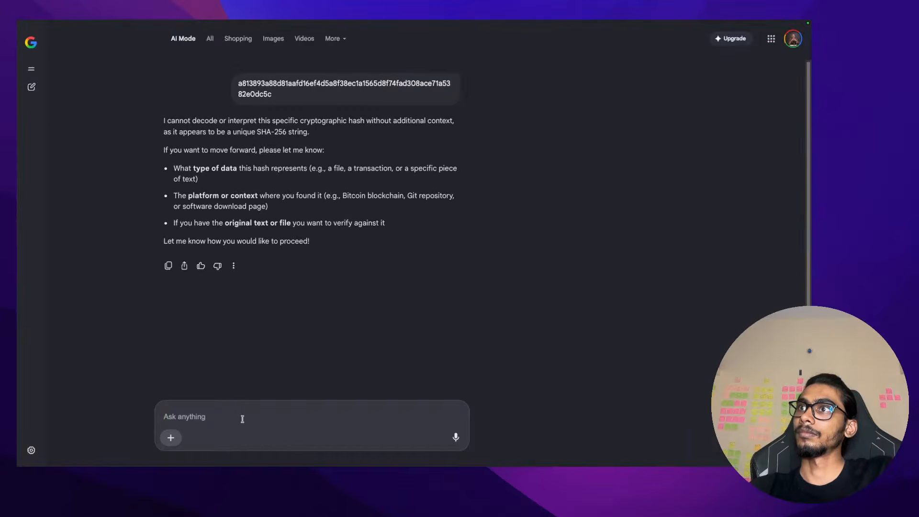
Ask a follow-up to search the hash in external threat intel platforms
{"action": "type", "text": "s"}
{"action": "key", "text": "BackSpace"}
{"action": "type", "text": "s"}
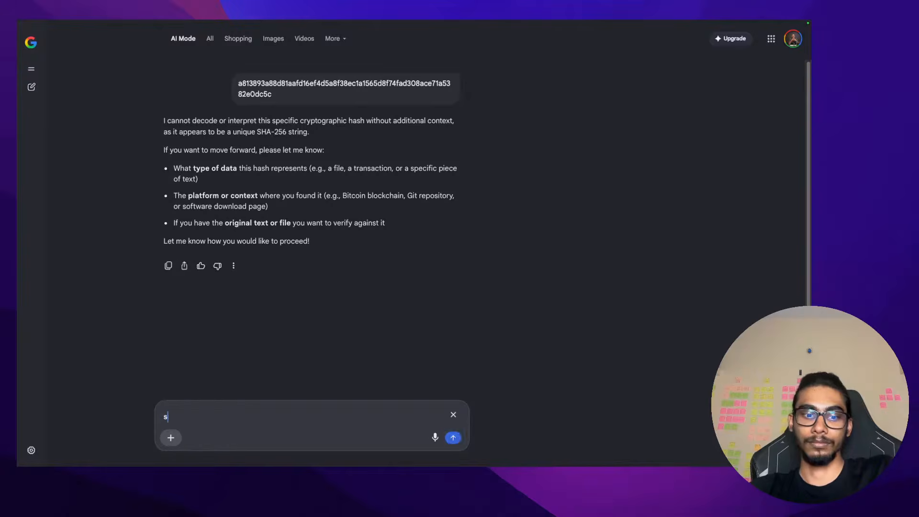
{"action": "type", "text": "earc"}
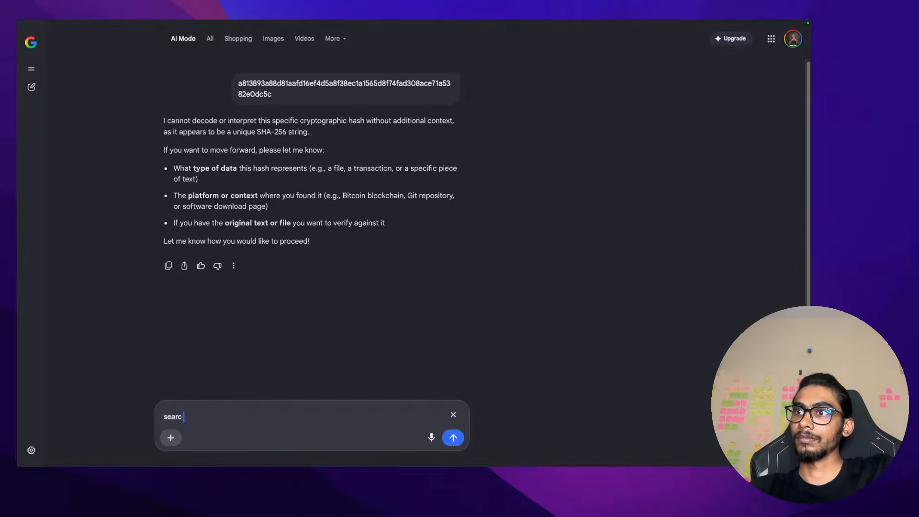
{"action": "type", "text": "h it in external threat"}
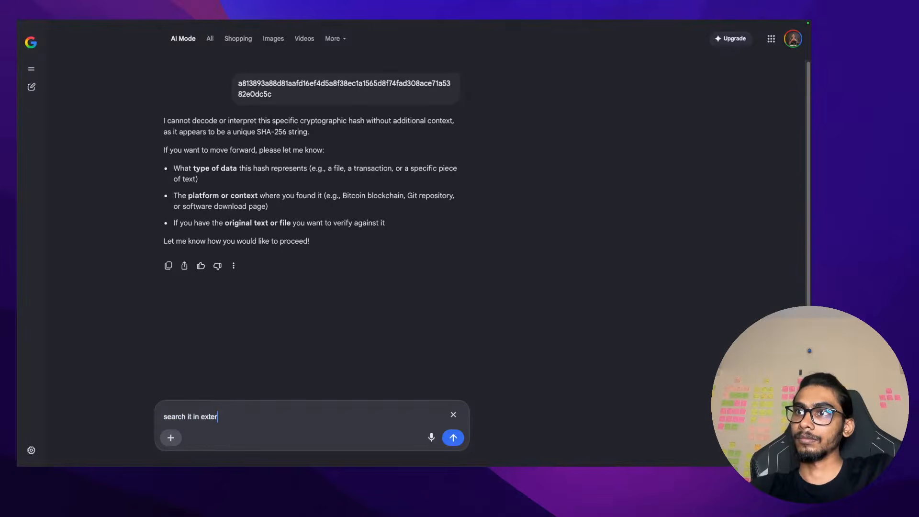
{"action": "key", "text": "BackSpace"}
{"action": "key", "text": "BackSpace"}
{"action": "key", "text": "BackSpace"}
{"action": "key", "text": "BackSpace"}
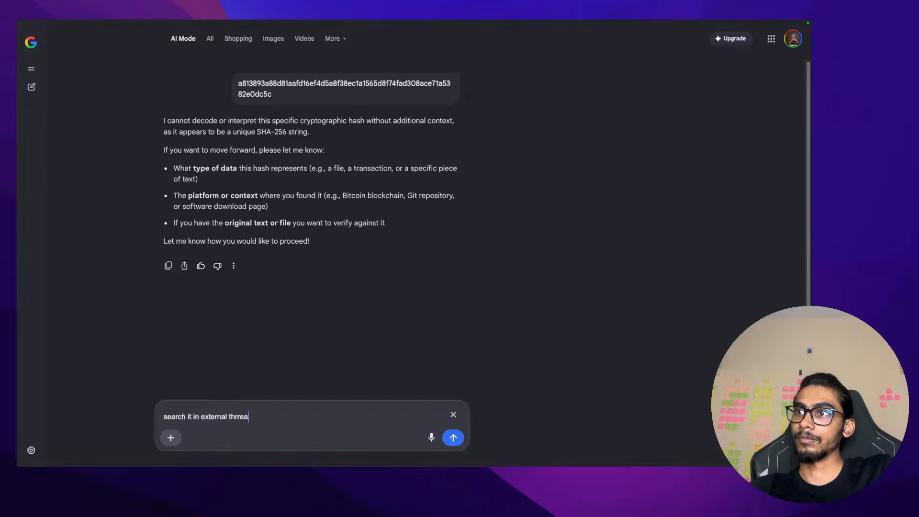
{"action": "type", "text": "el pla"}
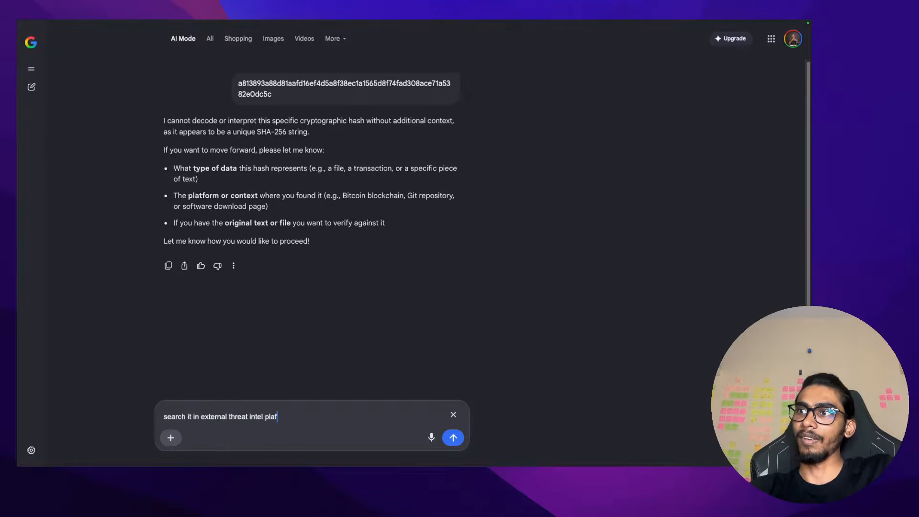
{"action": "type", "text": "tform"}
{"action": "key", "text": "Return"}
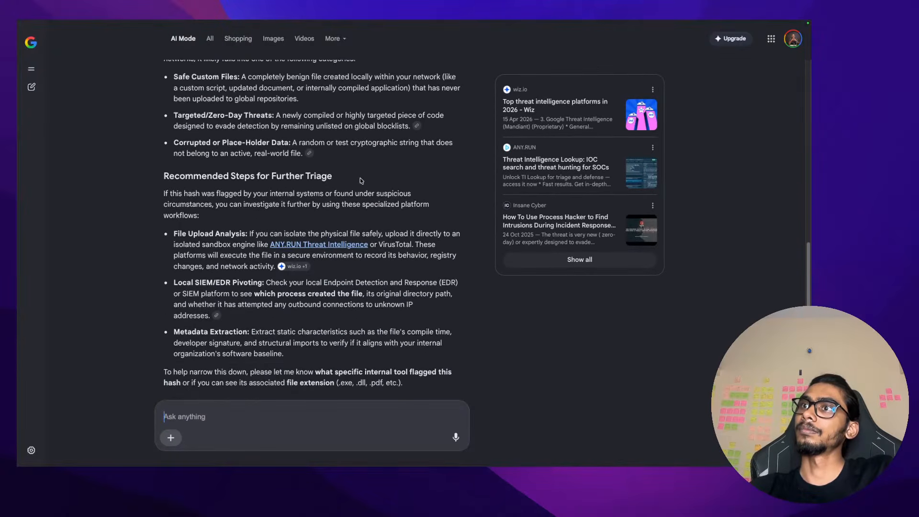
Open ANY.RUN's Threat Intelligence sign-up, then close its tabs to return to VirusTotal
{"action": "left_click", "coordinate": [340, 227]}
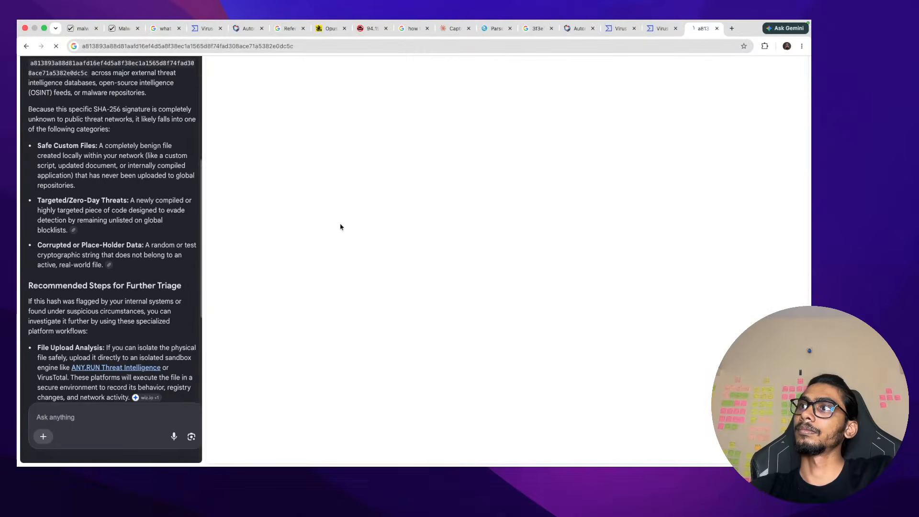
{"action": "left_click", "coordinate": [454, 219]}
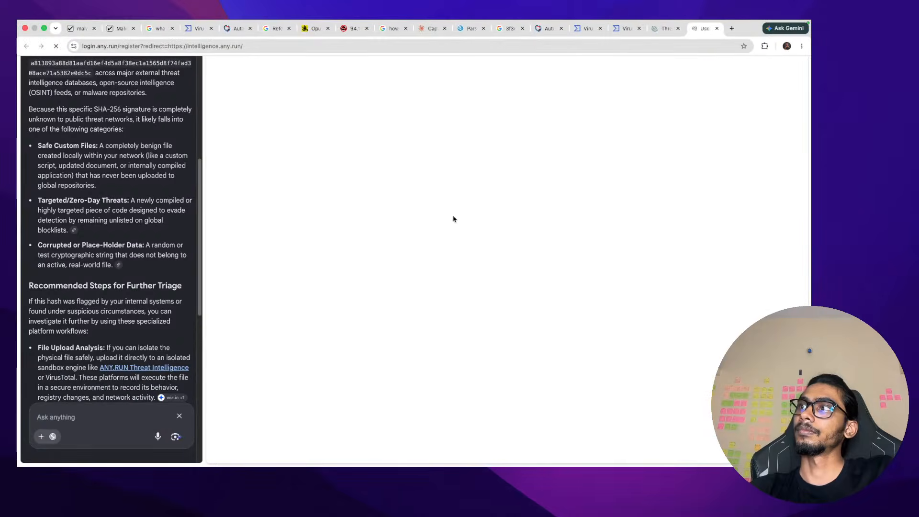
{"action": "left_click", "coordinate": [666, 41]}
{"action": "left_click", "coordinate": [678, 41]}
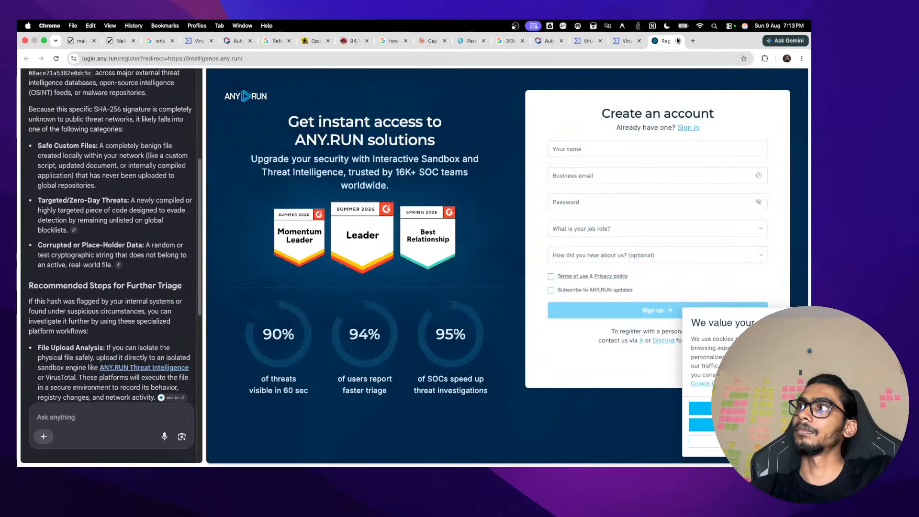
{"action": "left_click", "coordinate": [678, 41]}
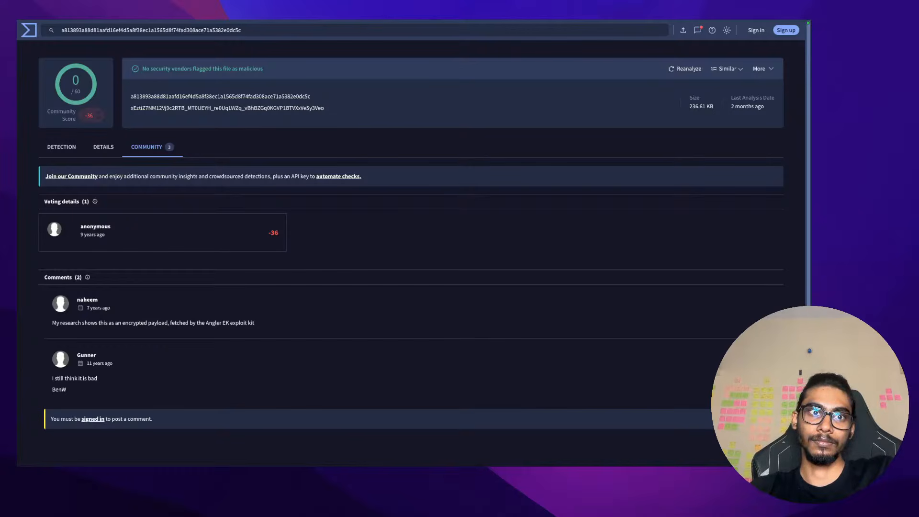
Return to Wireshark, close the HTTP object list and clear the stream filter
{"action": "key", "text": "ctrl+Left"}
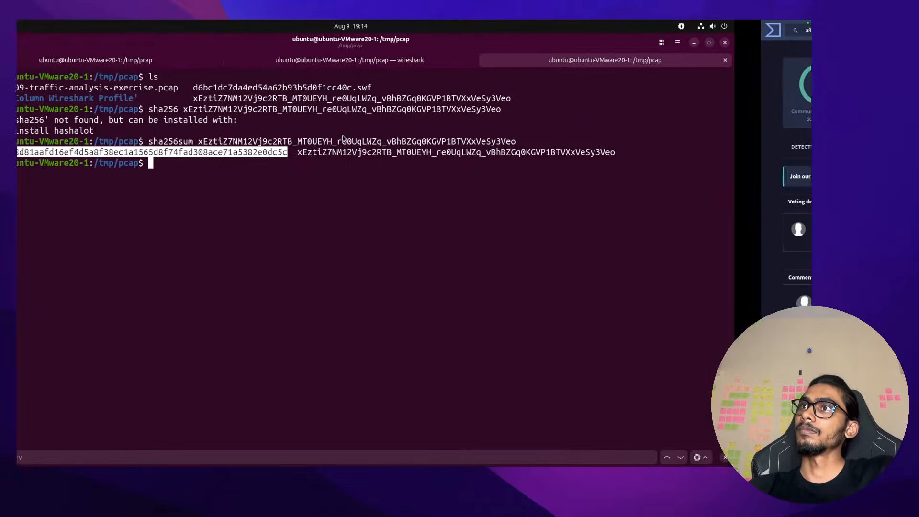
{"action": "left_click", "coordinate": [38, 181]}
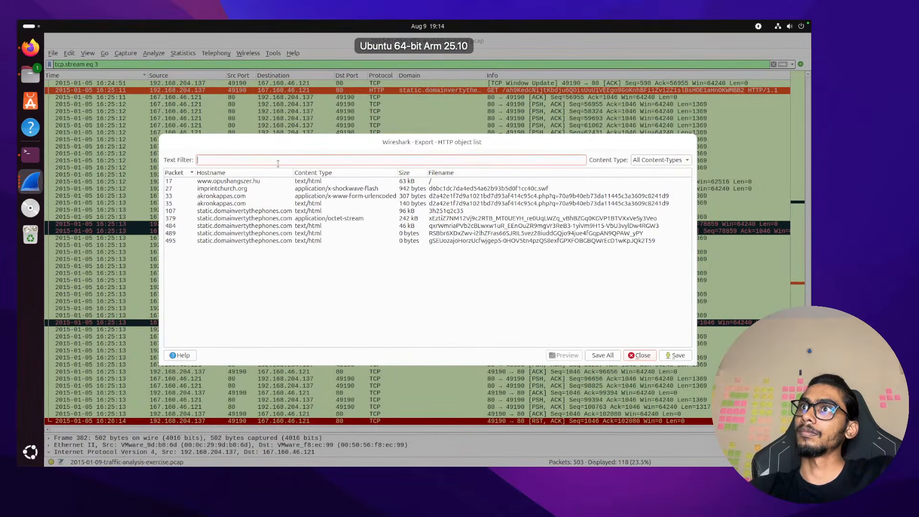
{"action": "left_click", "coordinate": [648, 355]}
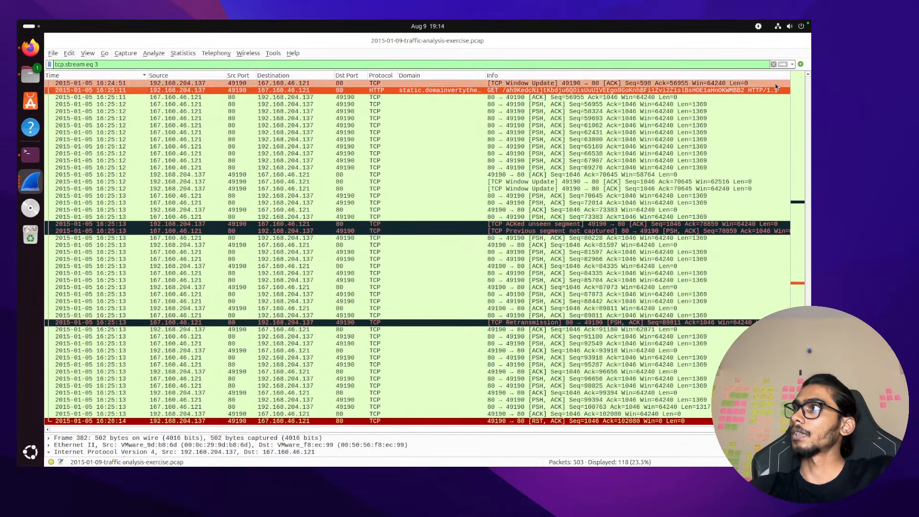
{"action": "left_click", "coordinate": [773, 63]}
{"action": "scroll", "coordinate": [488, 160], "scroll_direction": "up", "scroll_amount": 8}
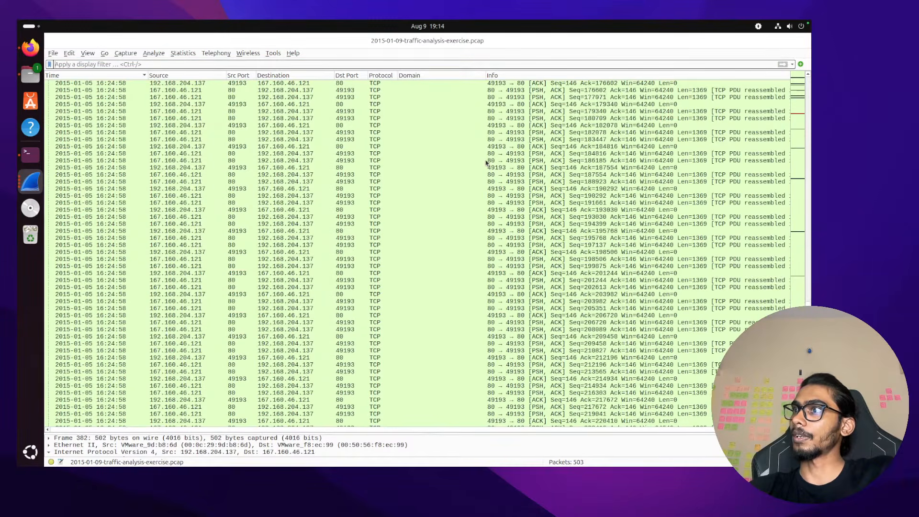
{"action": "scroll", "coordinate": [459, 182], "scroll_direction": "down", "scroll_amount": 11}
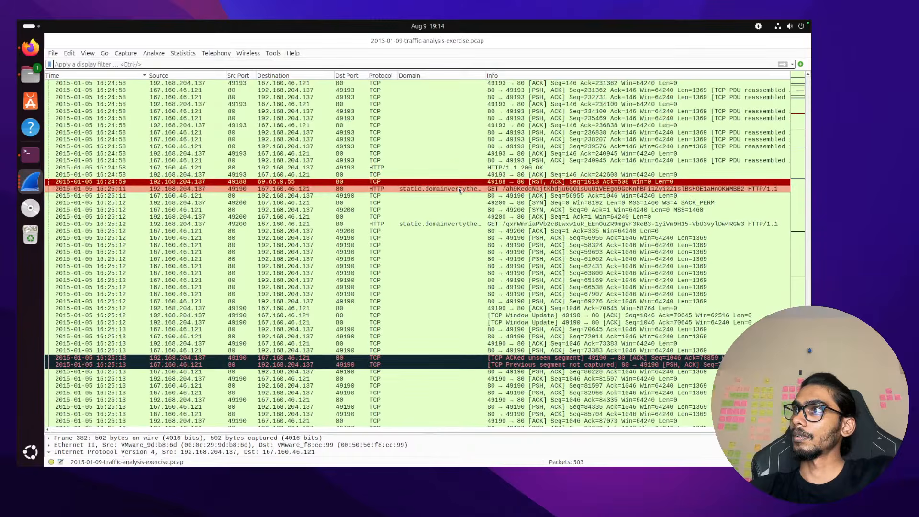
Open packet 382 in its own window, select its Referer header, and uncover the packet list
{"action": "double_click", "coordinate": [458, 189]}
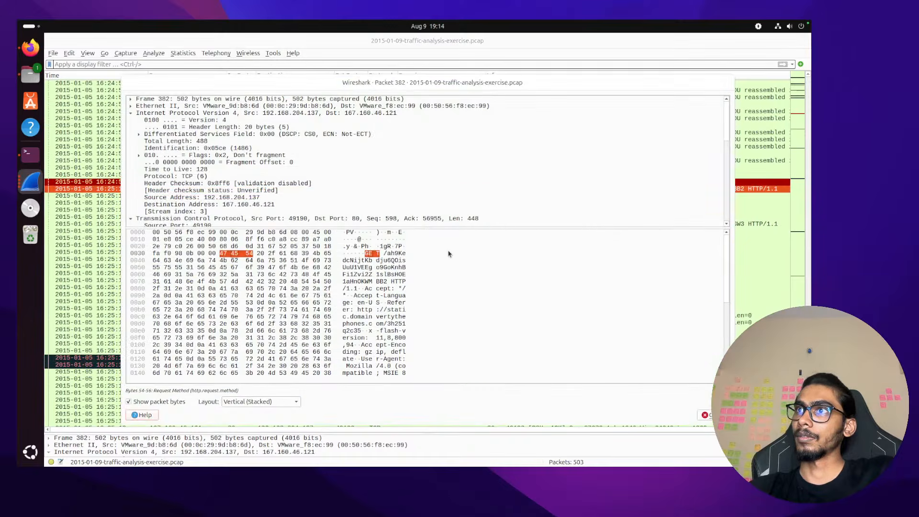
{"action": "scroll", "coordinate": [442, 305], "scroll_direction": "down", "scroll_amount": 3}
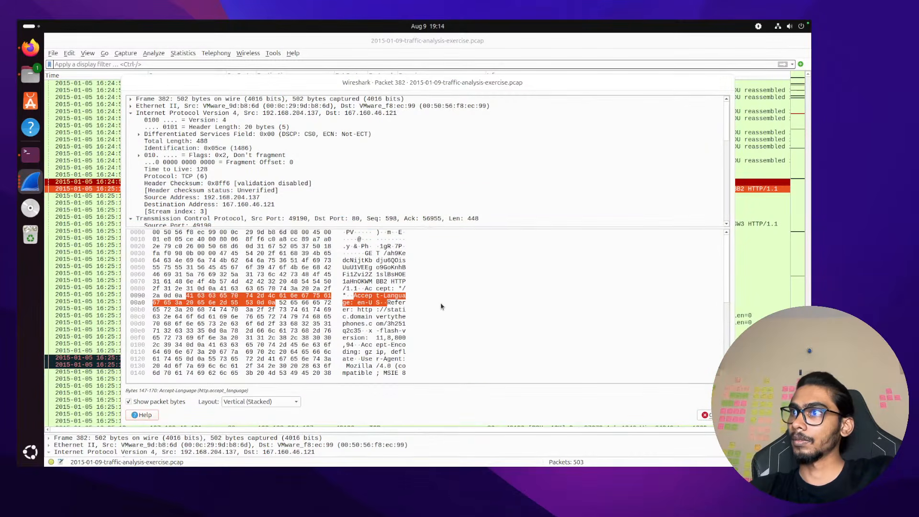
{"action": "scroll", "coordinate": [441, 306], "scroll_direction": "down", "scroll_amount": 1}
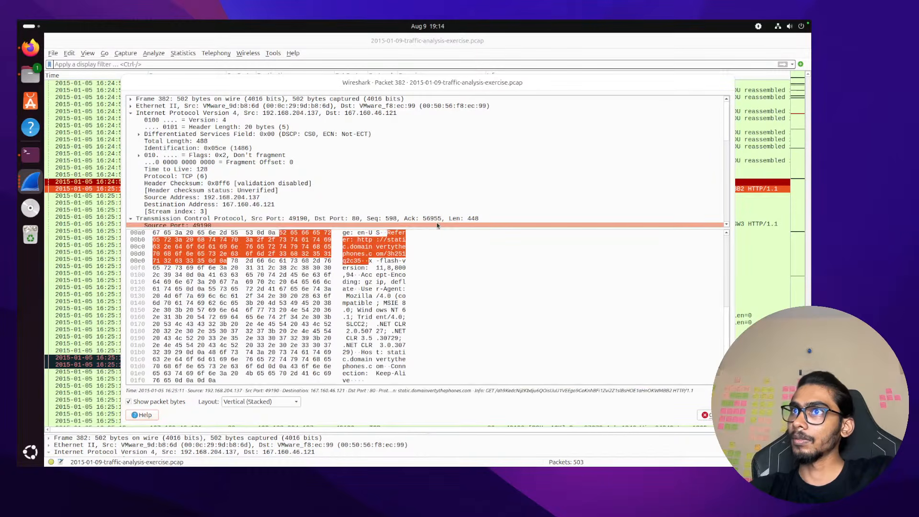
{"action": "left_click_drag", "start_coordinate": [442, 227], "coordinate": [441, 230]}
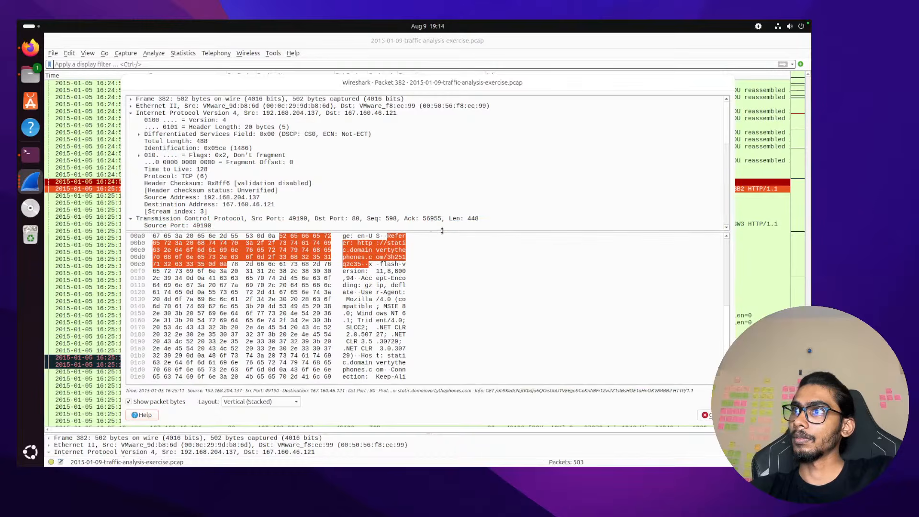
{"action": "left_click", "coordinate": [441, 265]}
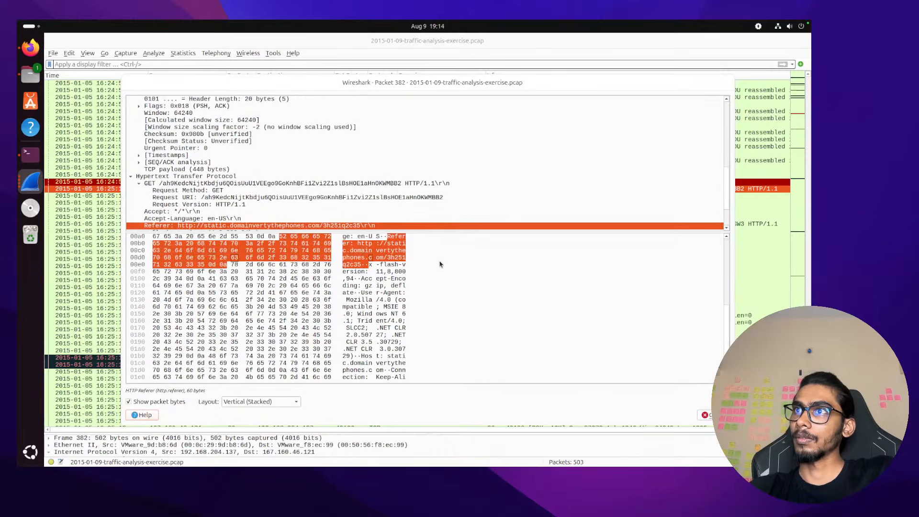
{"action": "scroll", "coordinate": [433, 206], "scroll_direction": "down", "scroll_amount": 2}
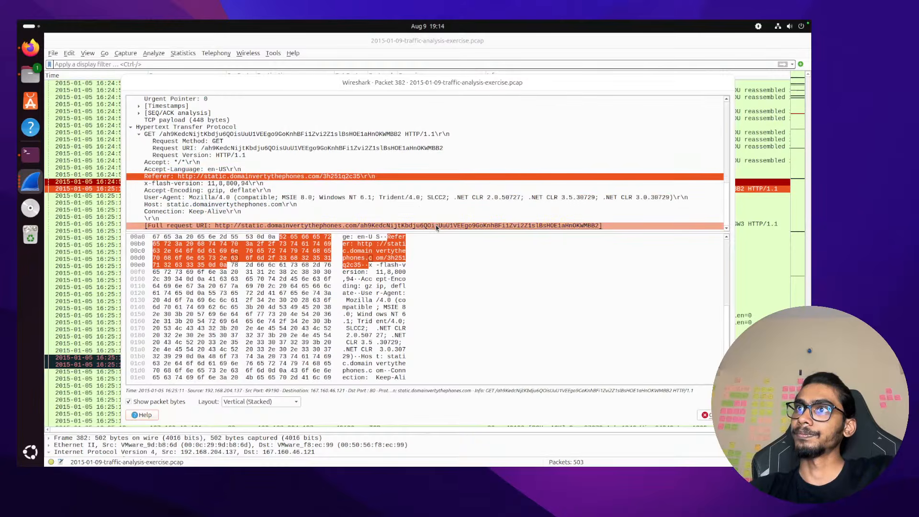
{"action": "left_click_drag", "start_coordinate": [482, 84], "coordinate": [423, 127]}
{"action": "left_click", "coordinate": [249, 271]}
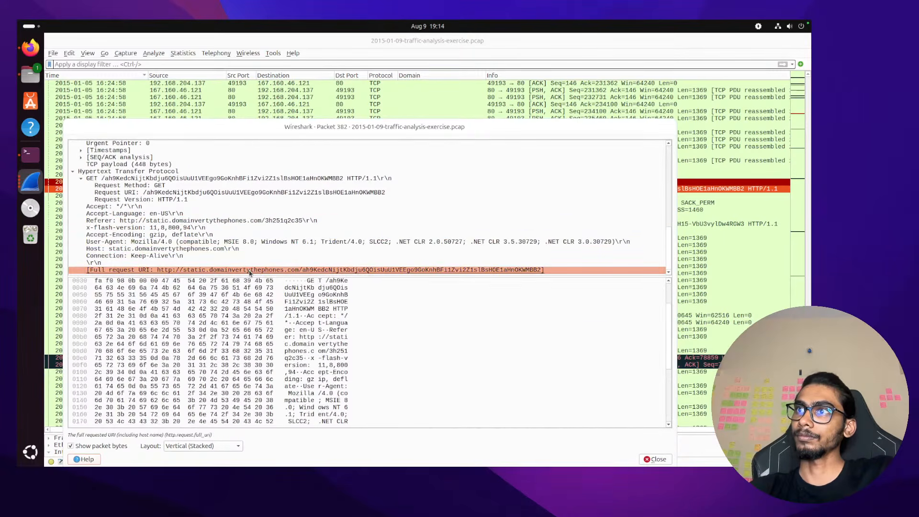
{"action": "scroll", "coordinate": [332, 317], "scroll_direction": "down", "scroll_amount": 3}
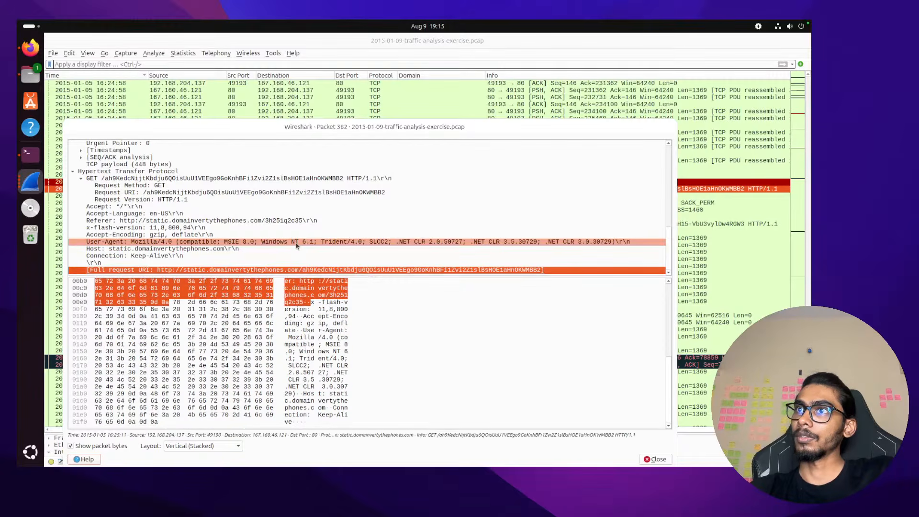
{"action": "scroll", "coordinate": [297, 245], "scroll_direction": "up", "scroll_amount": 1}
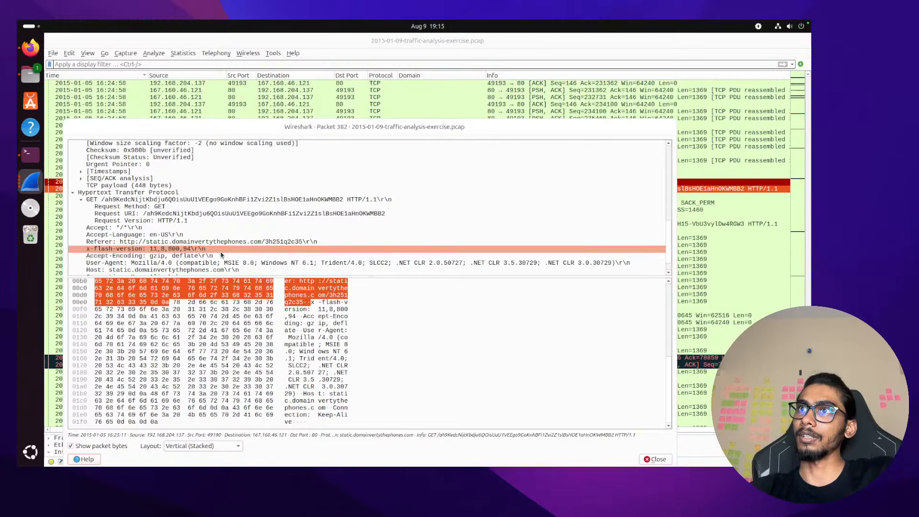
{"action": "scroll", "coordinate": [222, 256], "scroll_direction": "up", "scroll_amount": 12}
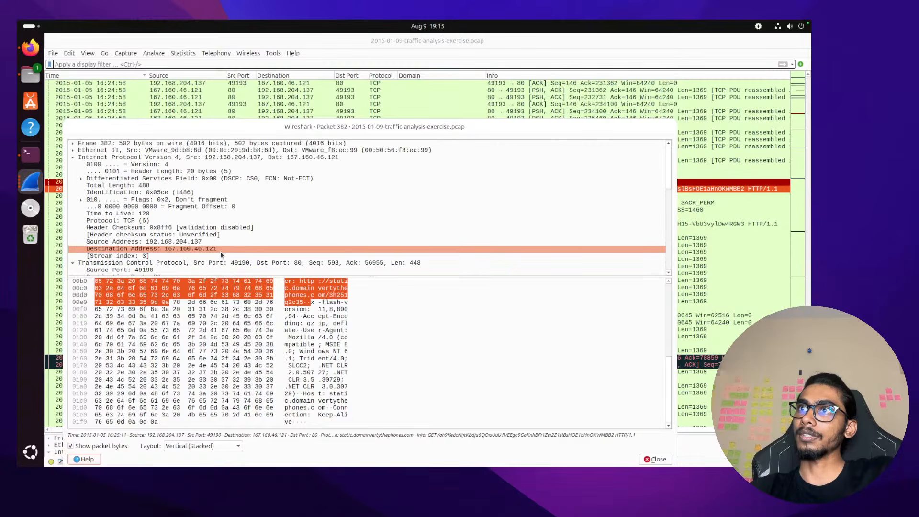
{"action": "scroll", "coordinate": [222, 256], "scroll_direction": "down", "scroll_amount": 12}
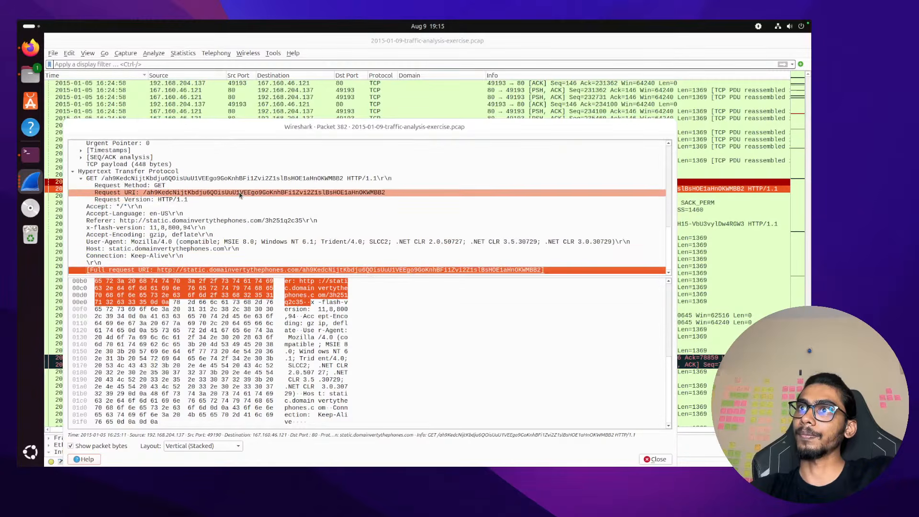
{"action": "scroll", "coordinate": [240, 195], "scroll_direction": "up", "scroll_amount": 1}
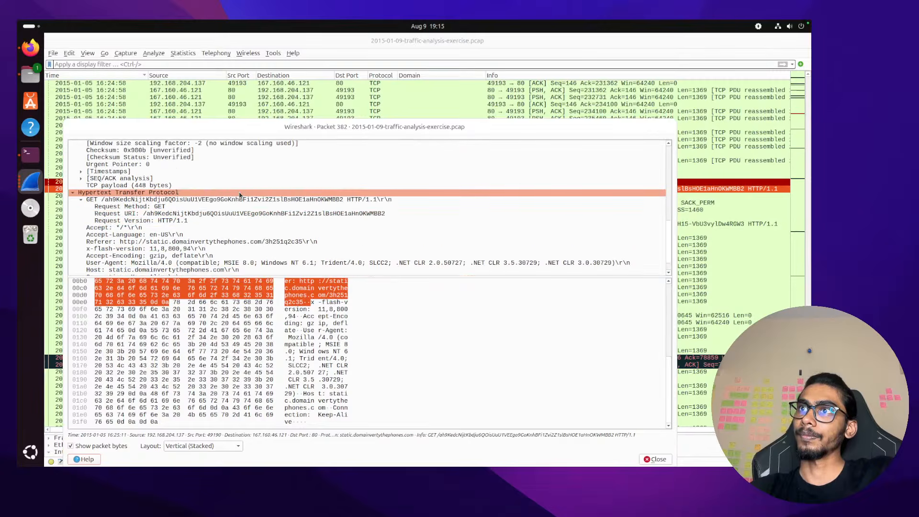
{"action": "scroll", "coordinate": [240, 195], "scroll_direction": "up", "scroll_amount": 5}
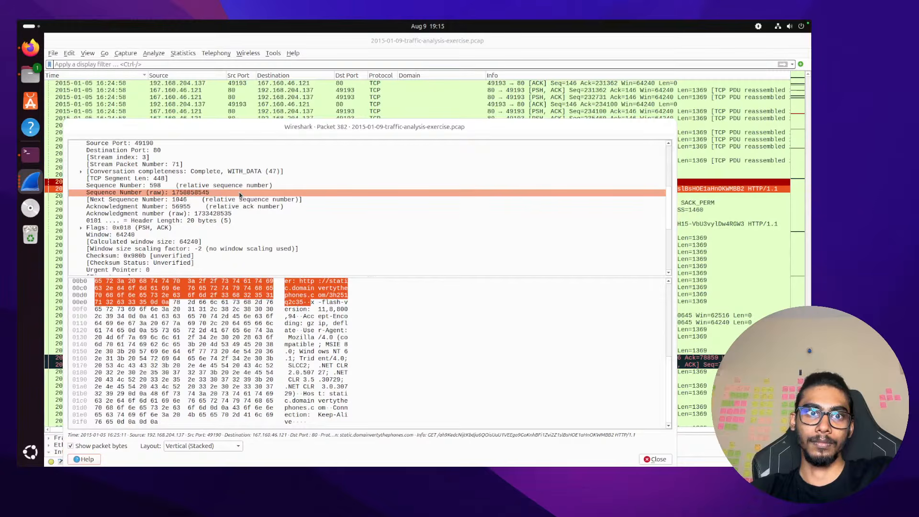
{"action": "scroll", "coordinate": [241, 263], "scroll_direction": "down", "scroll_amount": 3}
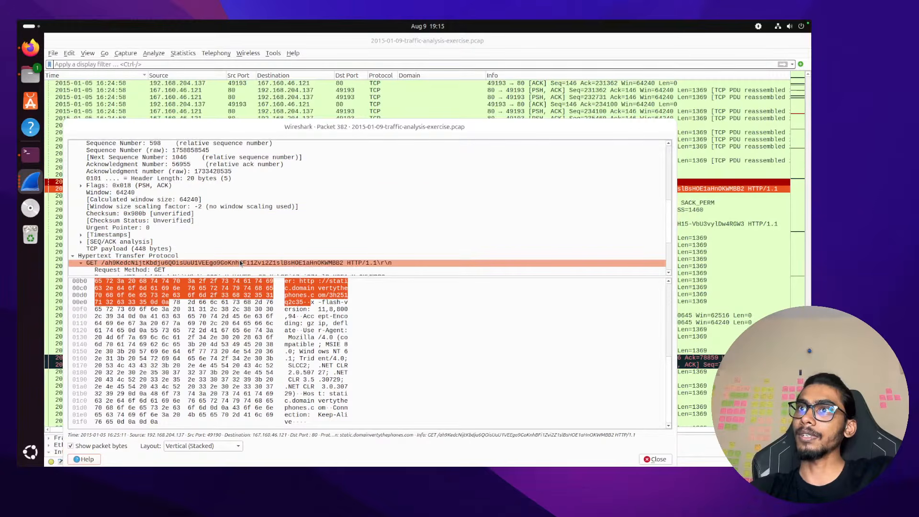
{"action": "scroll", "coordinate": [241, 263], "scroll_direction": "down", "scroll_amount": 4}
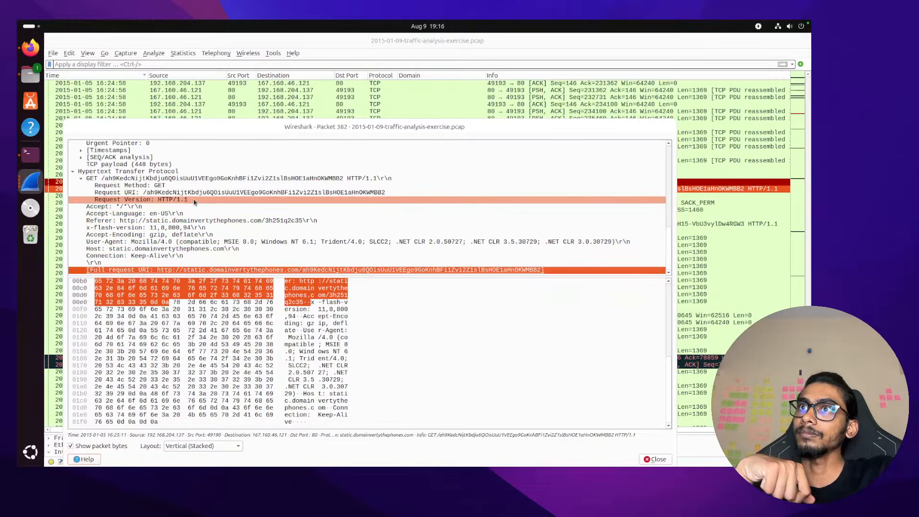
{"action": "scroll", "coordinate": [193, 188], "scroll_direction": "up", "scroll_amount": 7}
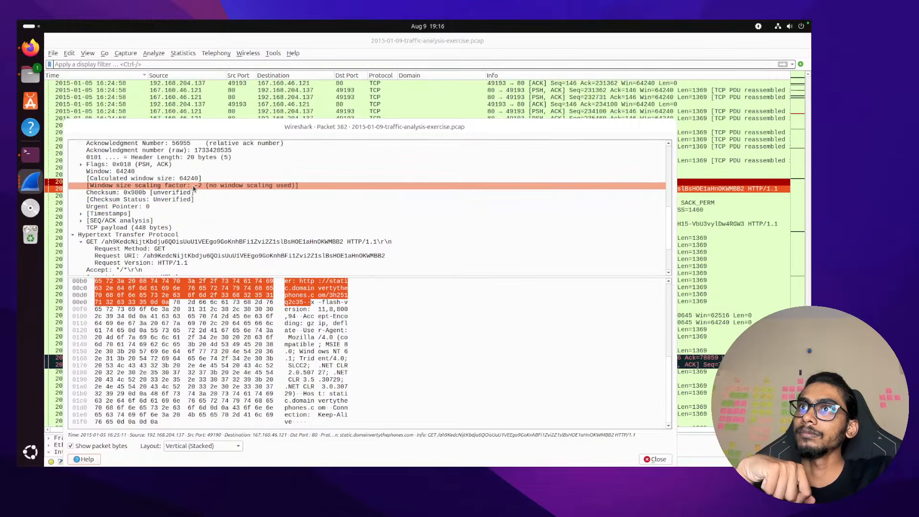
{"action": "scroll", "coordinate": [193, 188], "scroll_direction": "up", "scroll_amount": 2}
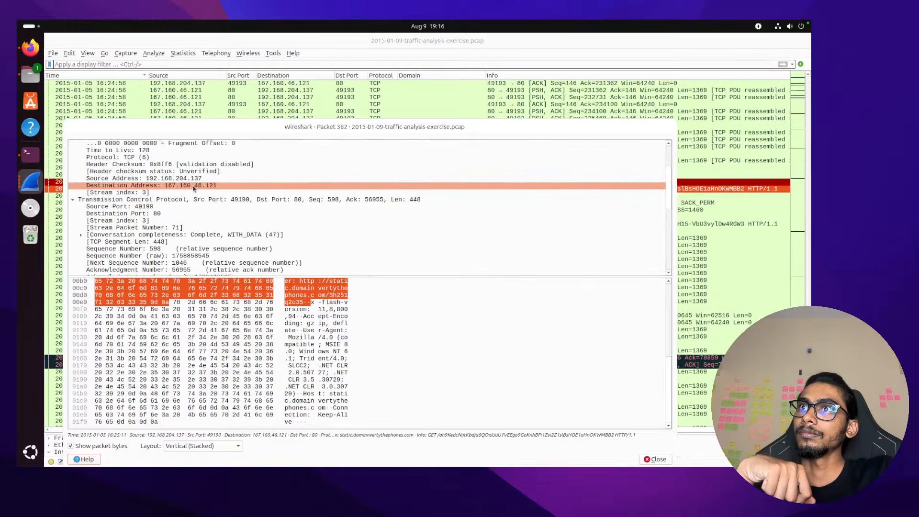
{"action": "scroll", "coordinate": [194, 189], "scroll_direction": "up", "scroll_amount": 3}
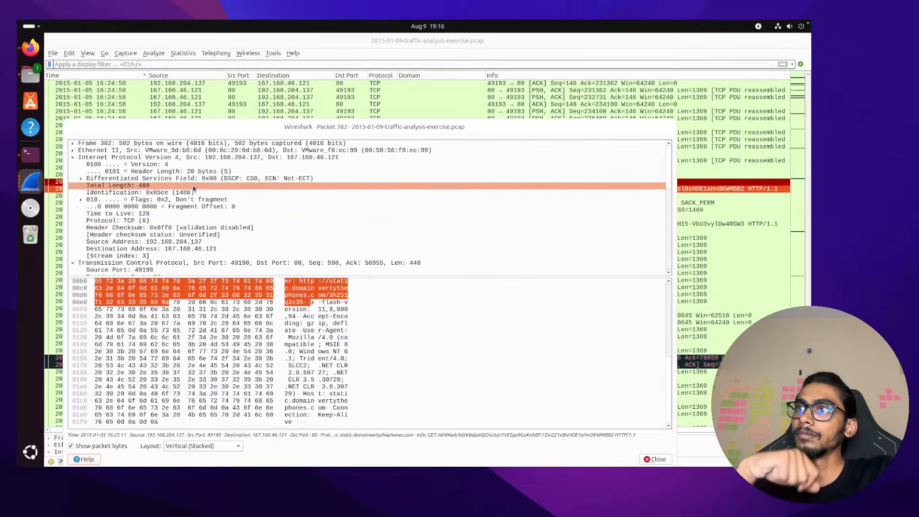
{"action": "scroll", "coordinate": [194, 188], "scroll_direction": "down", "scroll_amount": 1}
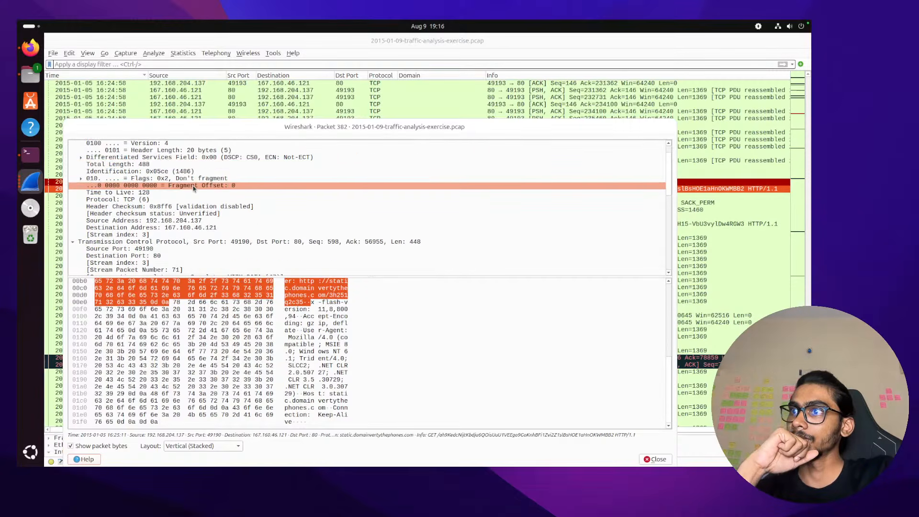
{"action": "scroll", "coordinate": [193, 188], "scroll_direction": "down", "scroll_amount": 4}
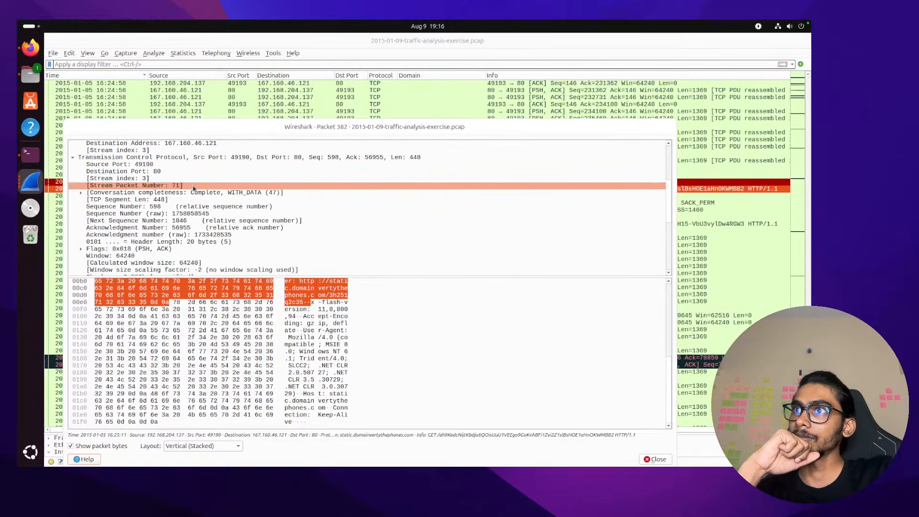
{"action": "scroll", "coordinate": [193, 188], "scroll_direction": "up", "scroll_amount": 1}
{"action": "scroll", "coordinate": [193, 188], "scroll_direction": "down", "scroll_amount": 7}
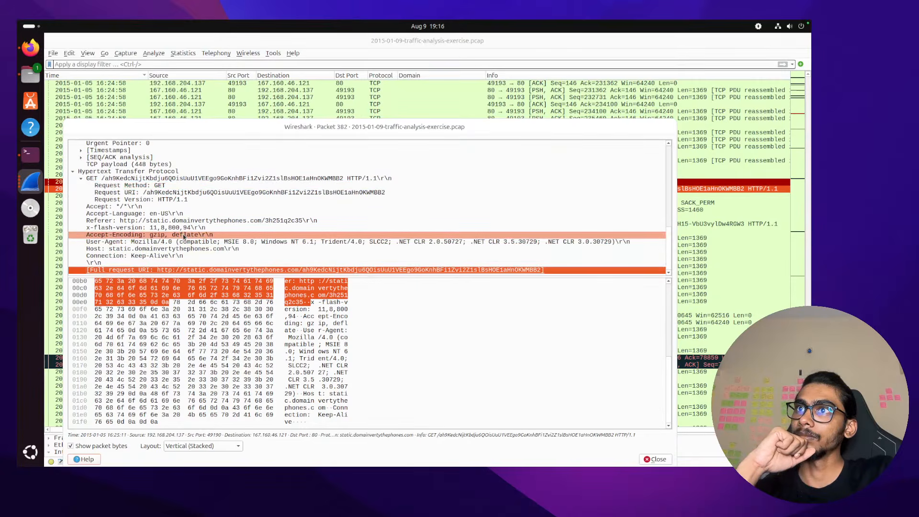
{"action": "scroll", "coordinate": [184, 237], "scroll_direction": "up", "scroll_amount": 1}
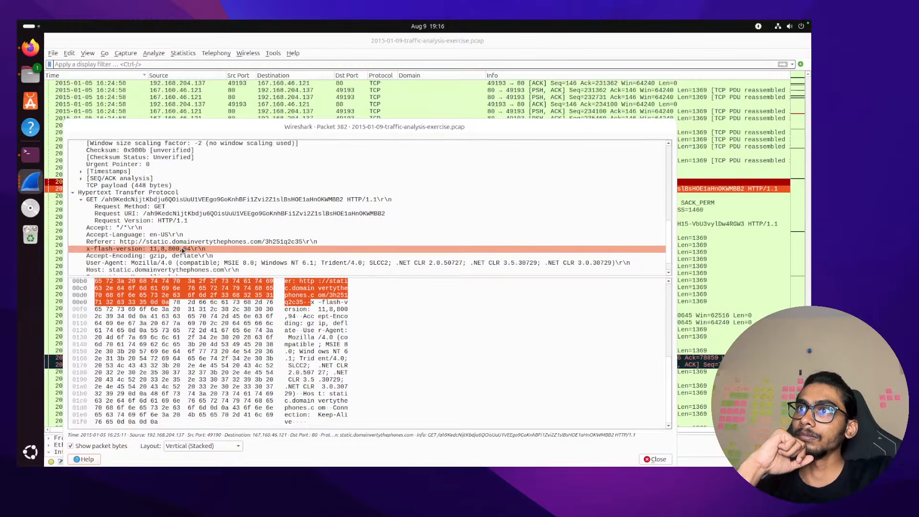
{"action": "scroll", "coordinate": [182, 256], "scroll_direction": "down", "scroll_amount": 1}
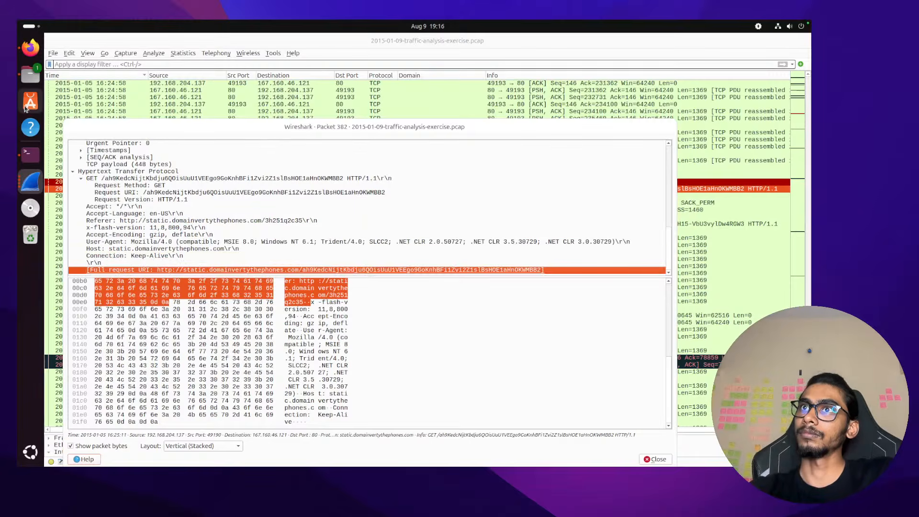
Clear the terminal screen with the clear command
{"action": "left_click", "coordinate": [24, 152]}
{"action": "left_click", "coordinate": [279, 225]}
{"action": "type", "text": "ce"}
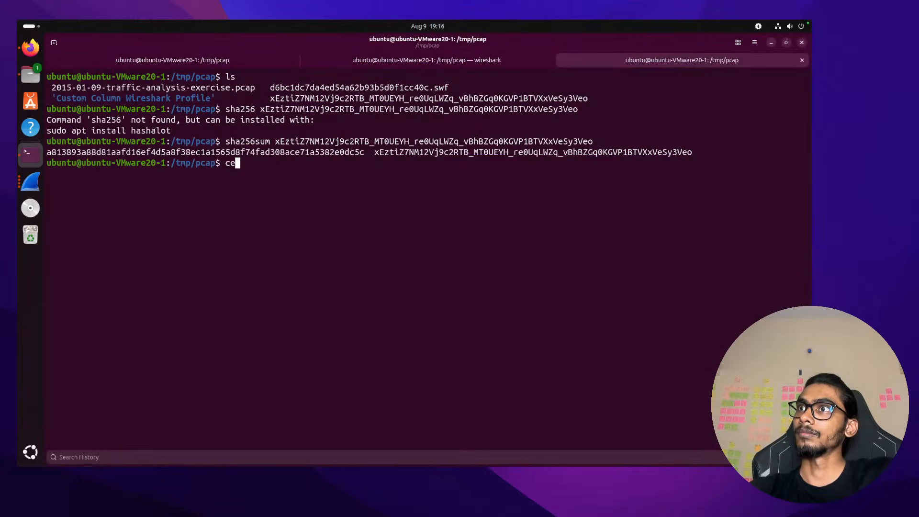
{"action": "key", "text": "BackSpace"}
{"action": "type", "text": "ke"}
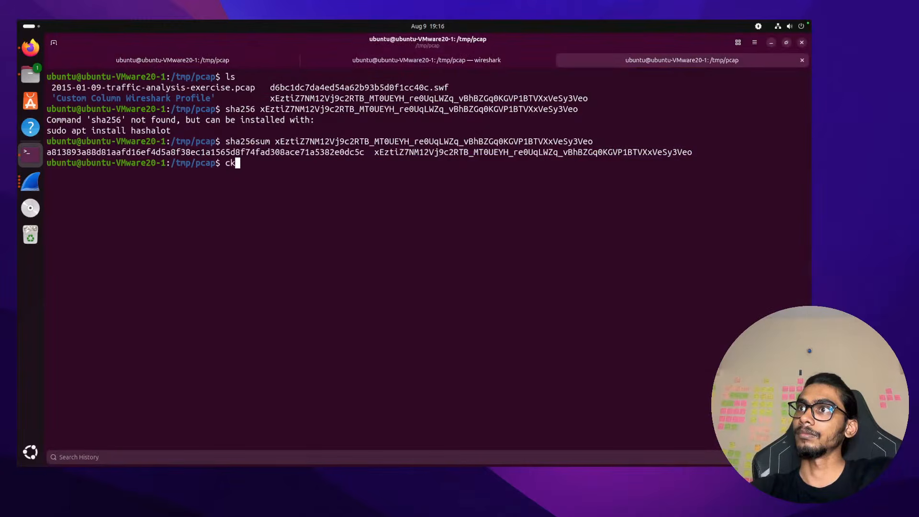
{"action": "key", "text": "BackSpace"}
{"action": "key", "text": "BackSpace"}
{"action": "type", "text": "lear"}
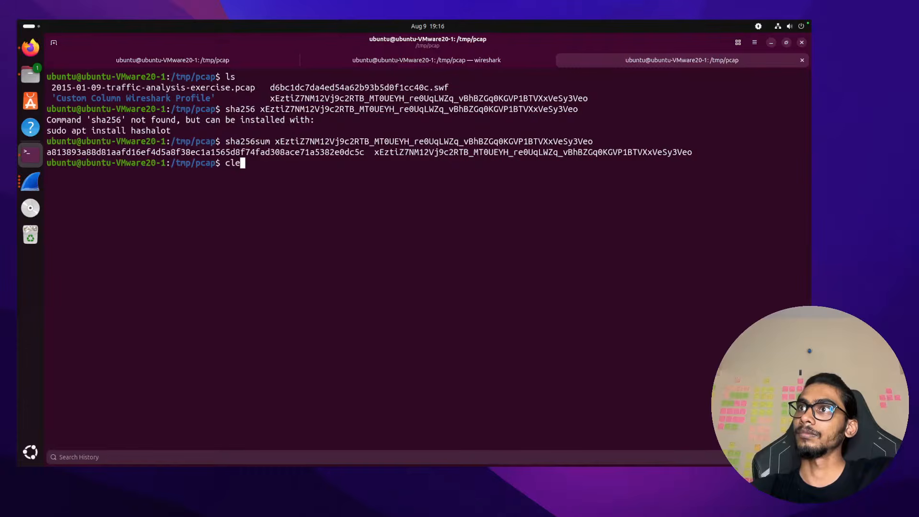
{"action": "key", "text": "Return"}
Browse command history, discard the recalled command, and move to the tshark terminal session
{"action": "key", "text": "Up"}
{"action": "key", "text": "Up"}
{"action": "key", "text": "Up"}
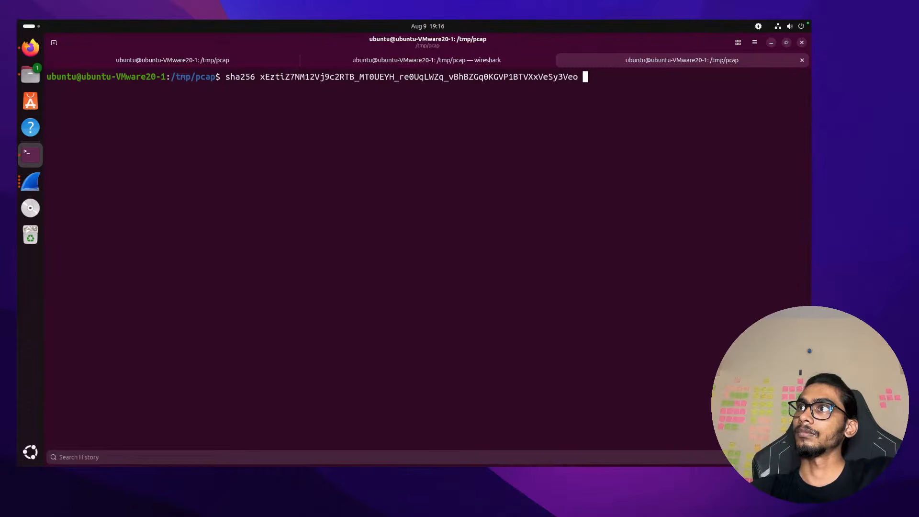
{"action": "key", "text": "Up"}
{"action": "key", "text": "Up"}
{"action": "key", "text": "Up"}
{"action": "key", "text": "Up"}
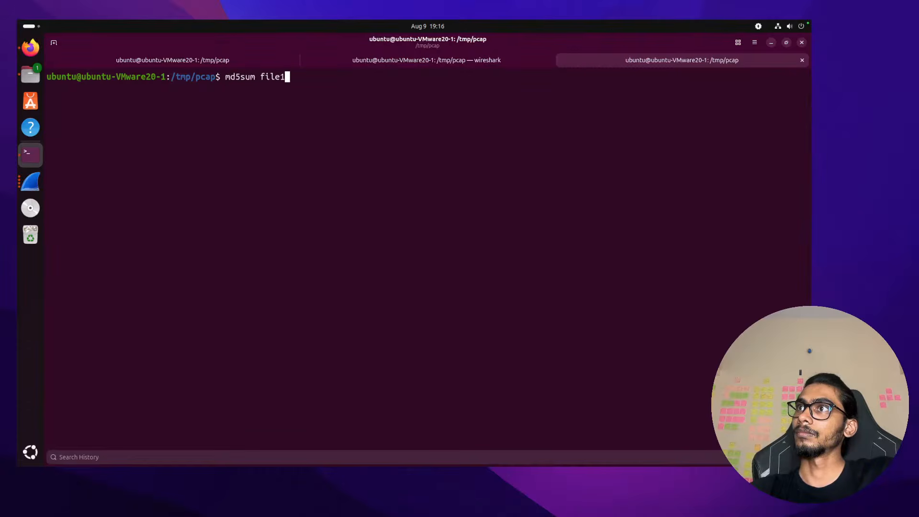
{"action": "key", "text": "Down"}
{"action": "key", "text": "ctrl+u"}
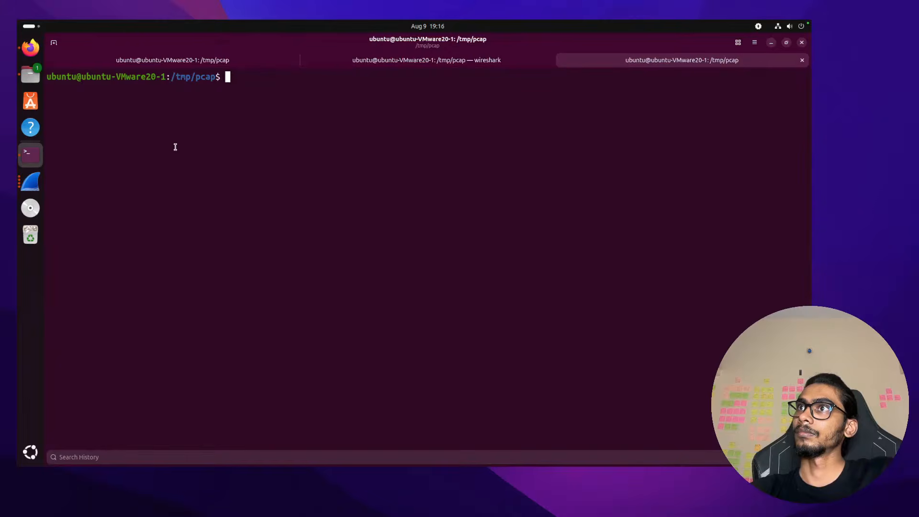
{"action": "left_click", "coordinate": [220, 61]}
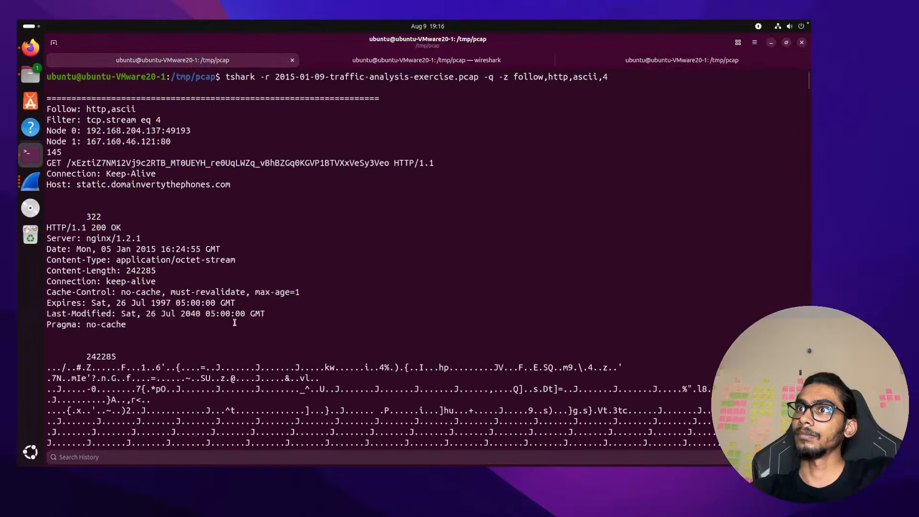
{"action": "scroll", "coordinate": [235, 323], "scroll_direction": "down", "scroll_amount": 1}
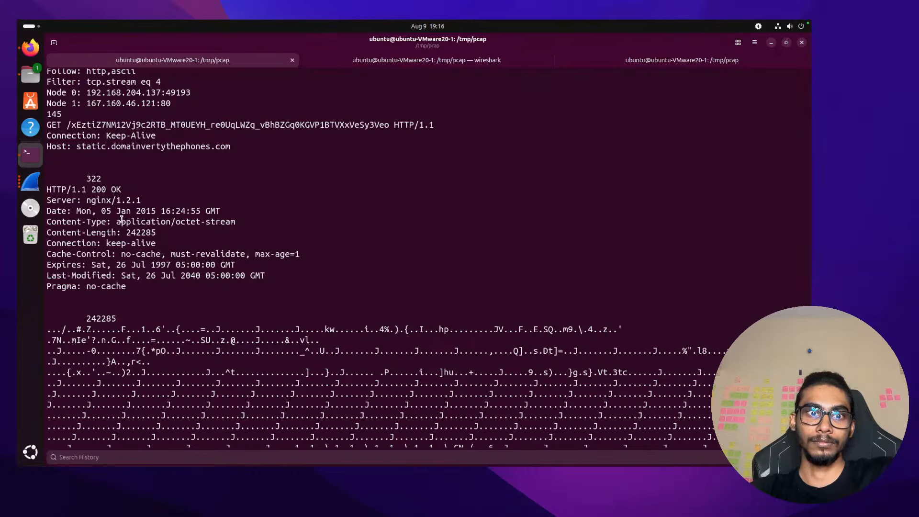
{"action": "scroll", "coordinate": [304, 275], "scroll_direction": "up", "scroll_amount": 1}
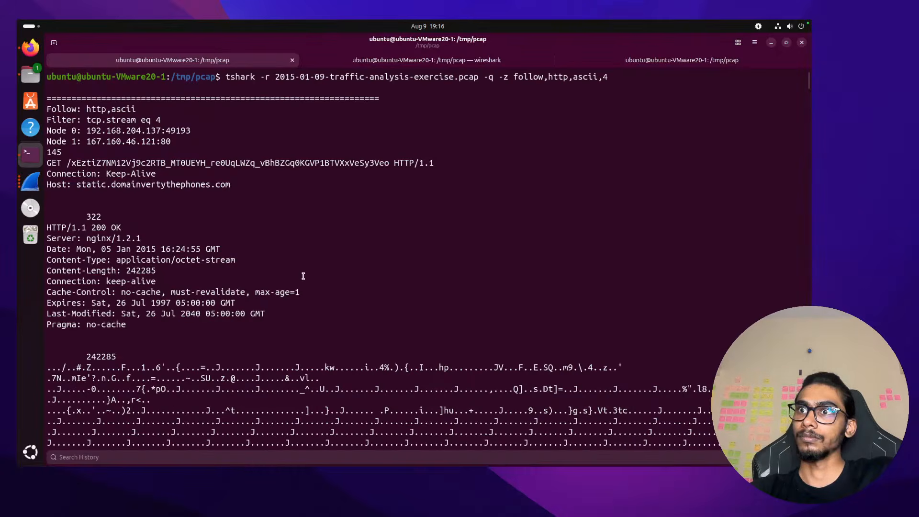
Follow HTTP stream 5 with tshark and scroll through its output
{"action": "key", "text": "Up"}
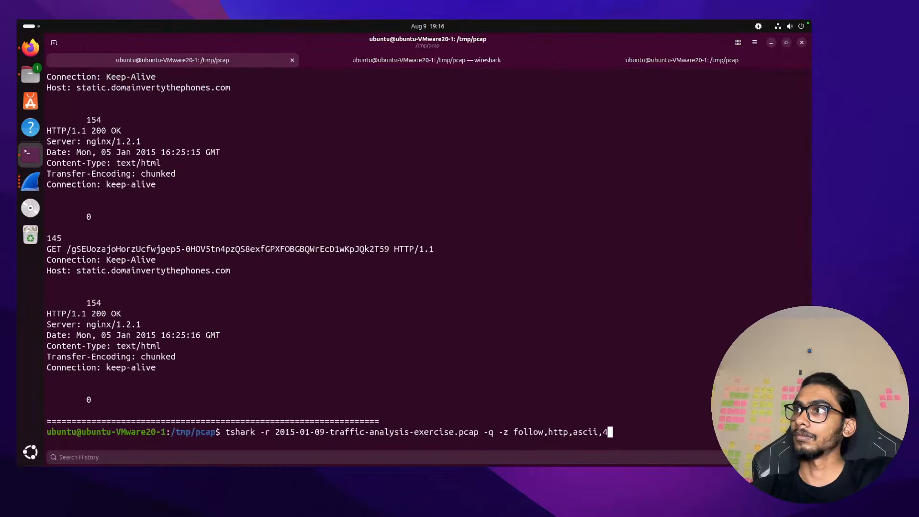
{"action": "key", "text": "BackSpace"}
{"action": "type", "text": "5"}
{"action": "key", "text": "Return"}
{"action": "scroll", "coordinate": [278, 240], "scroll_direction": "up", "scroll_amount": 15}
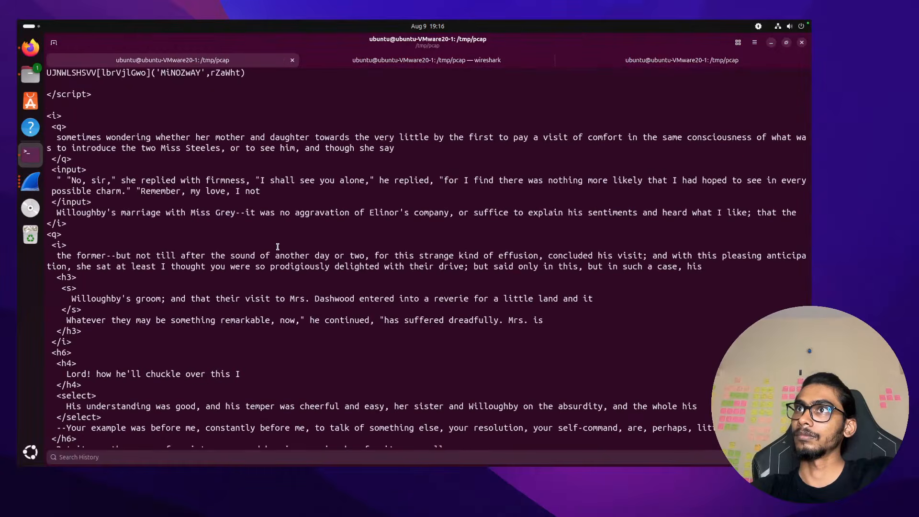
{"action": "scroll", "coordinate": [278, 247], "scroll_direction": "up", "scroll_amount": 20}
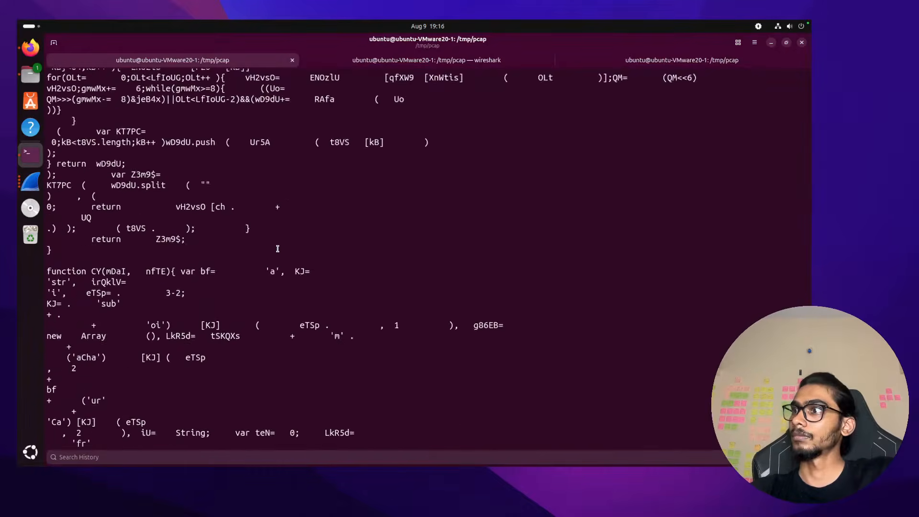
Clear the screen and follow HTTP stream 3, scrolling up to its GET request
{"action": "type", "text": "clear"}
{"action": "key", "text": "Return"}
{"action": "key", "text": "Up"}
{"action": "key", "text": "BackSpace"}
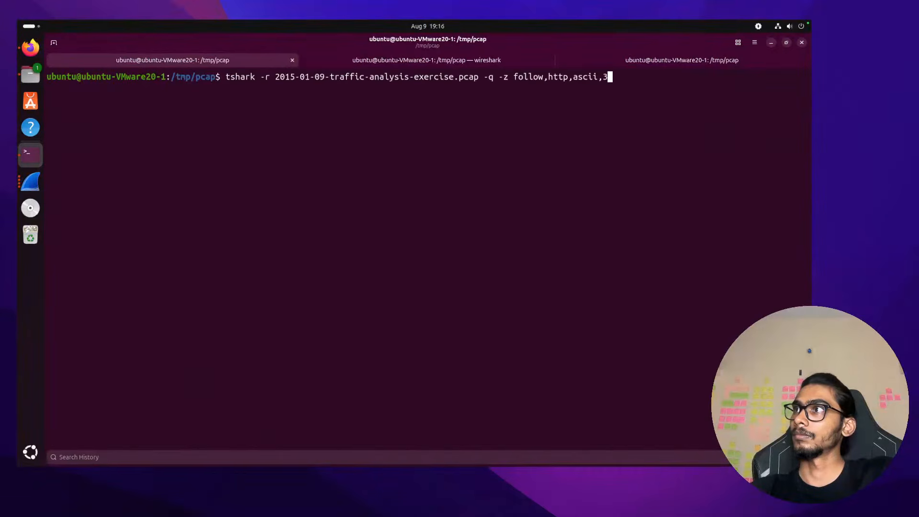
{"action": "type", "text": "3"}
{"action": "key", "text": "Return"}
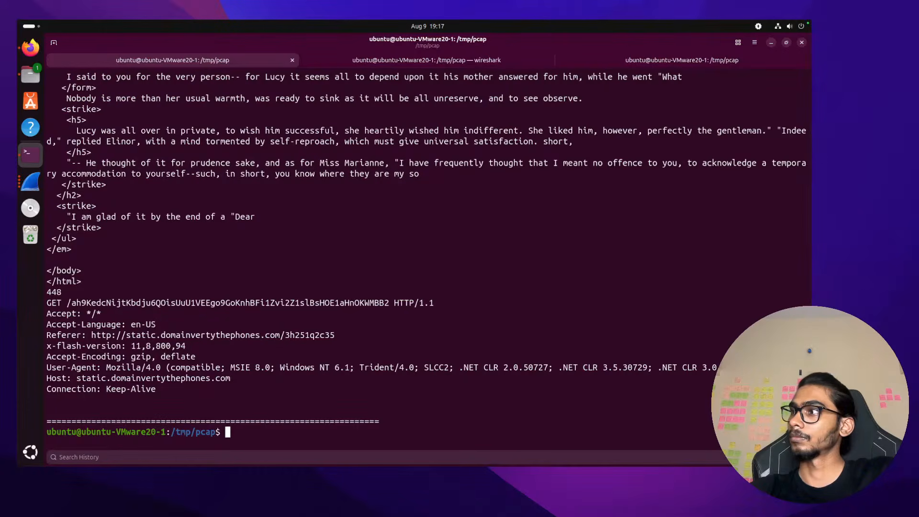
{"action": "scroll", "coordinate": [427, 259], "scroll_direction": "up", "scroll_amount": 20}
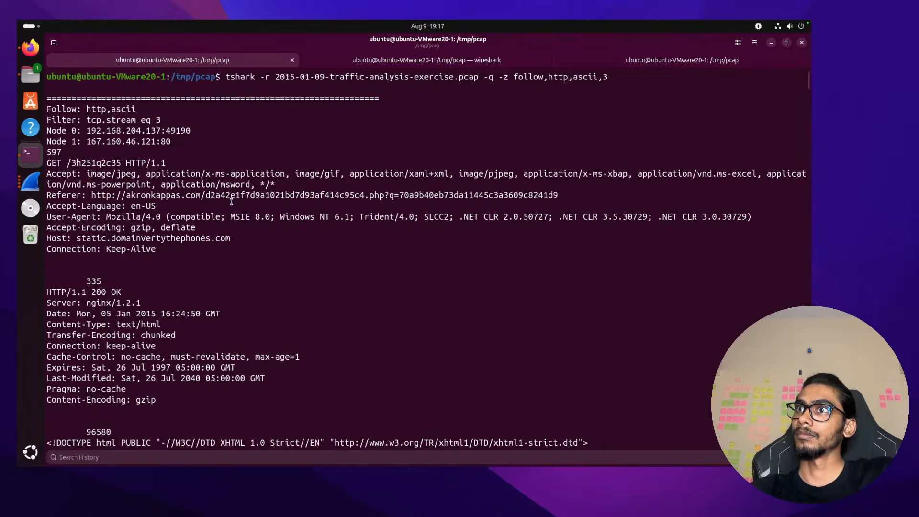
Follow HTTP stream 2 with tshark and scroll through its output
{"action": "key", "text": "Up"}
{"action": "key", "text": "BackSpace"}
{"action": "type", "text": "2"}
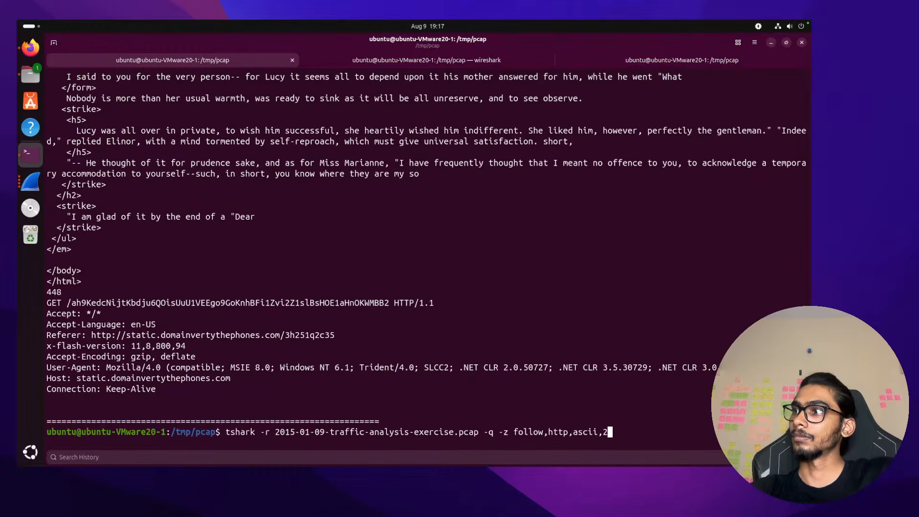
{"action": "key", "text": "Return"}
{"action": "scroll", "coordinate": [399, 301], "scroll_direction": "up", "scroll_amount": 4}
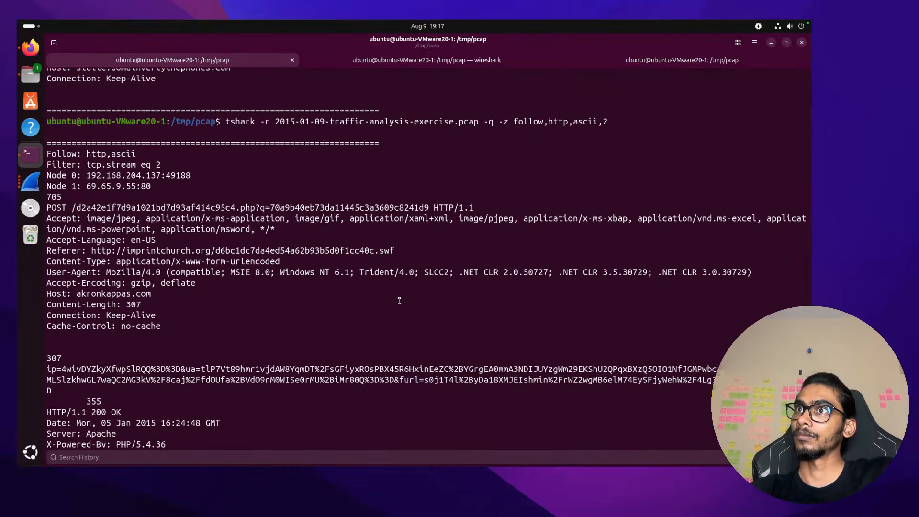
{"action": "scroll", "coordinate": [400, 301], "scroll_direction": "down", "scroll_amount": 4}
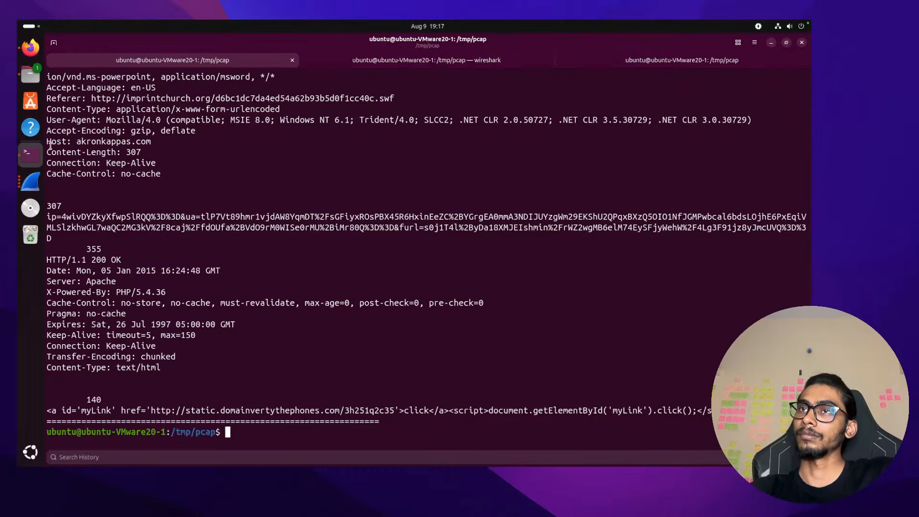
Close Wireshark's packet details window, clear the terminal, and follow the next HTTP stream
{"action": "left_click", "coordinate": [31, 181]}
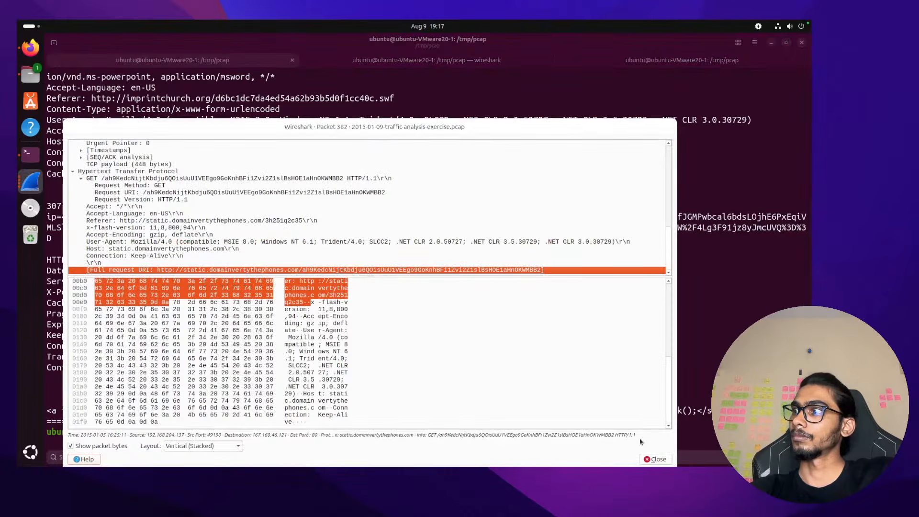
{"action": "left_click", "coordinate": [657, 459]}
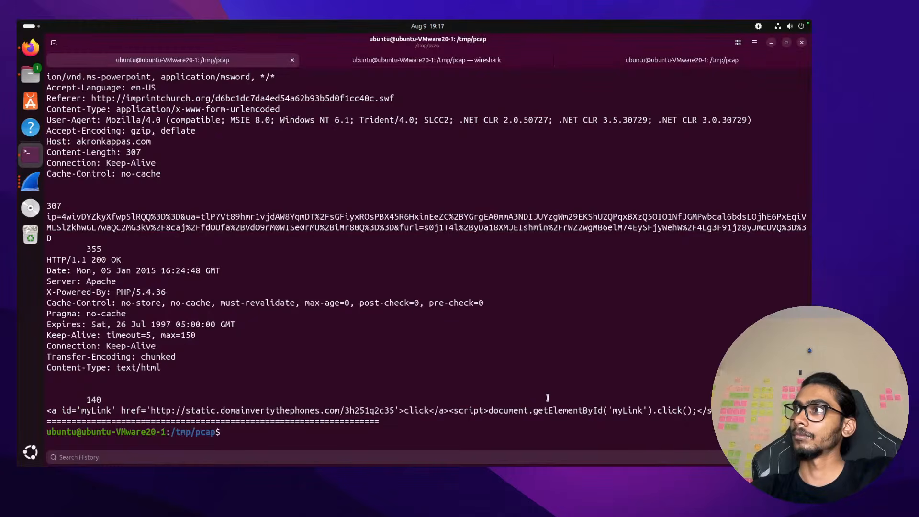
{"action": "type", "text": "clear"}
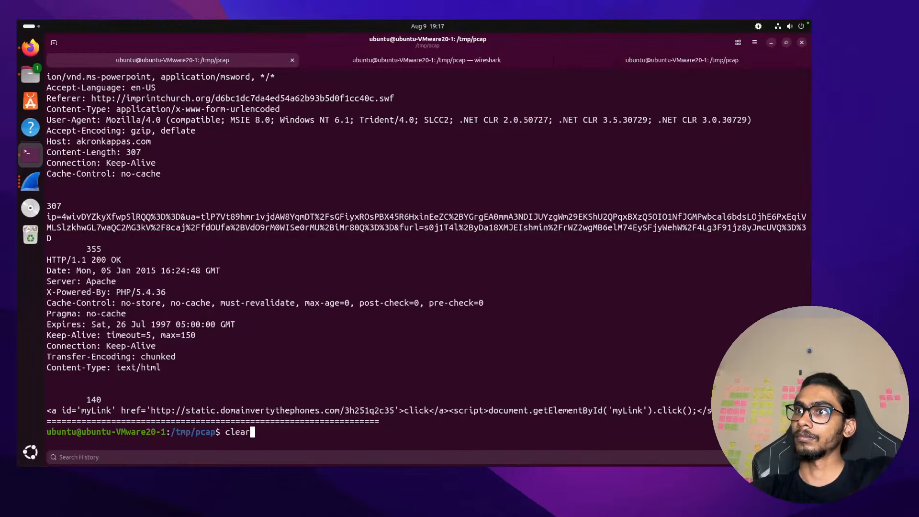
{"action": "key", "text": "ctrl+l"}
{"action": "key", "text": "Up"}
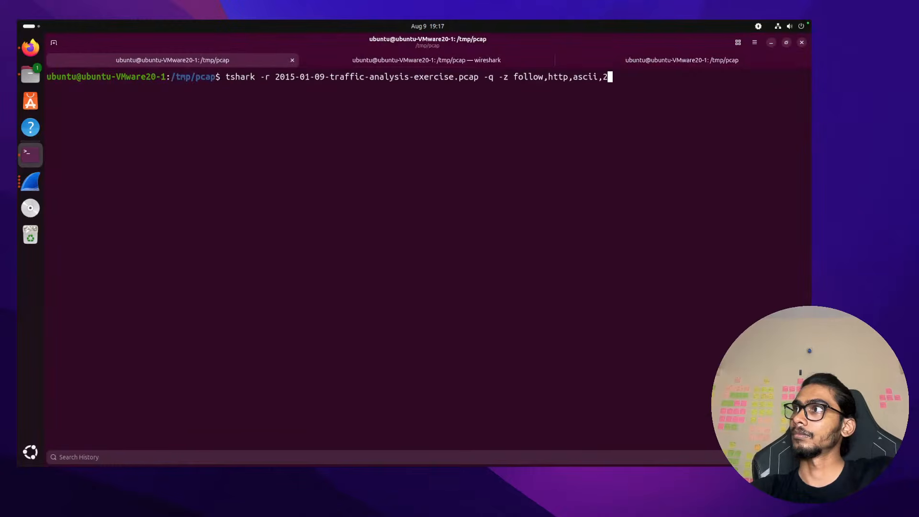
{"action": "key", "text": "BackSpace"}
{"action": "type", "text": "3"}
{"action": "key", "text": "Return"}
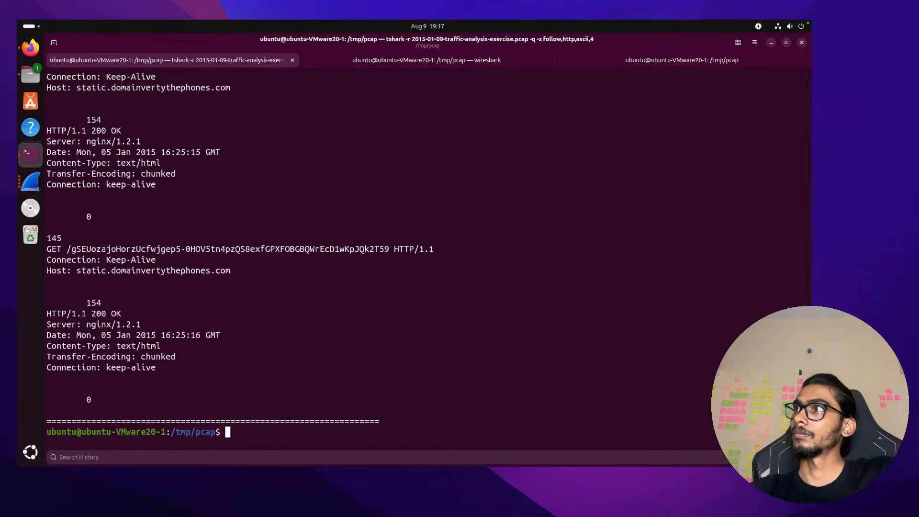
{"action": "mouse_move", "coordinate": [573, 464]}
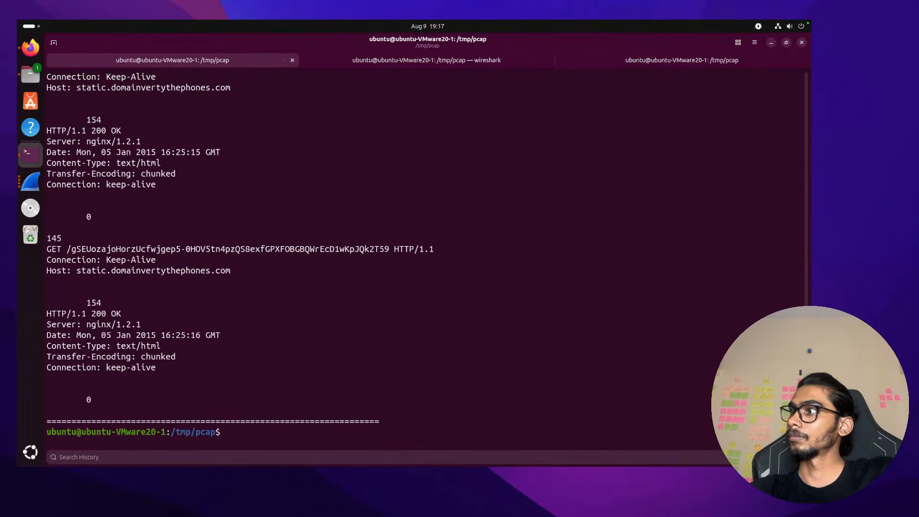
{"action": "left_click_drag", "start_coordinate": [806, 433], "coordinate": [807, 77]}
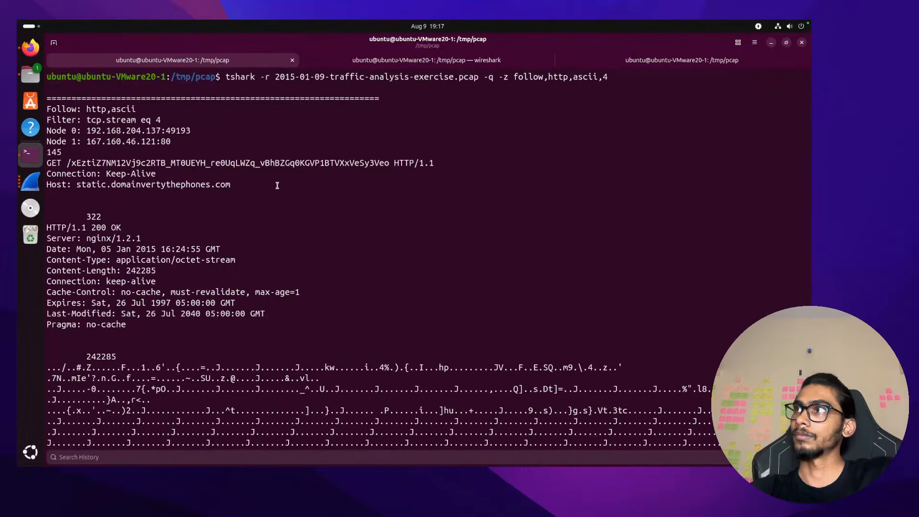
Follow HTTP stream 5, then clear and rerun it to read the AppManifest.xaml payload
{"action": "key", "text": "Up"}
{"action": "key", "text": "BackSpace"}
{"action": "type", "text": "5"}
{"action": "key", "text": "Return"}
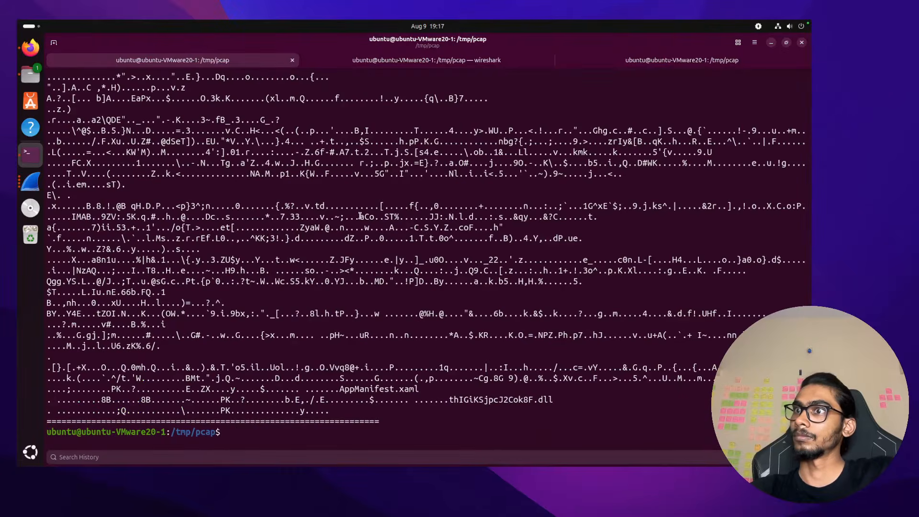
{"action": "type", "text": "clear"}
{"action": "key", "text": "Return"}
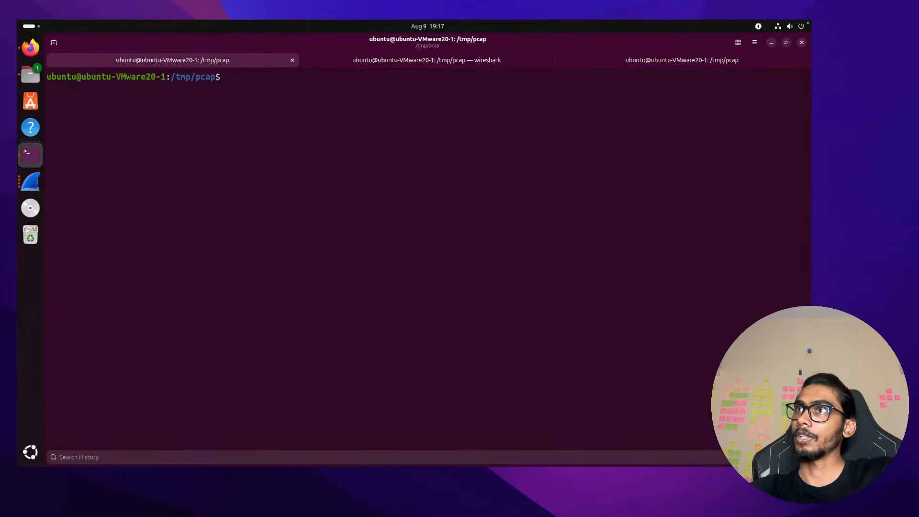
{"action": "key", "text": "Up"}
{"action": "key", "text": "Up"}
{"action": "key", "text": "Return"}
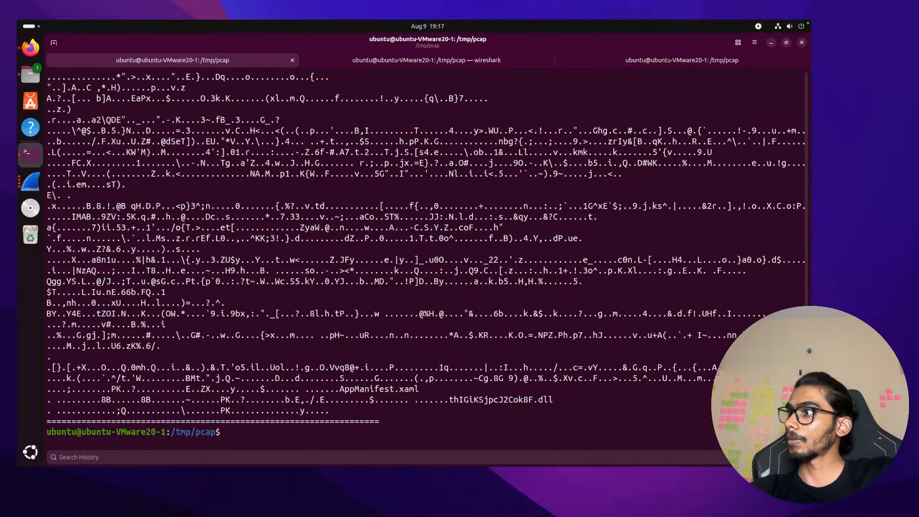
{"action": "scroll", "coordinate": [426, 258], "scroll_direction": "up", "scroll_amount": 4}
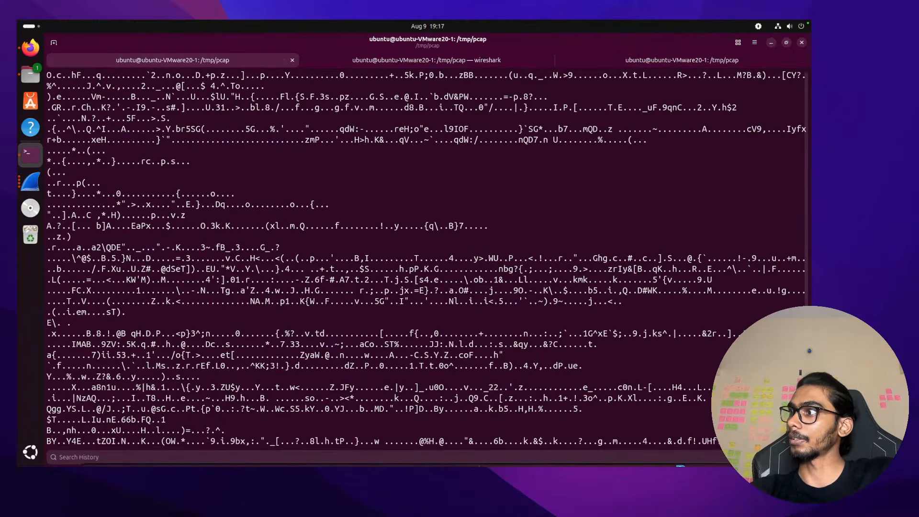
{"action": "left_click_drag", "start_coordinate": [806, 421], "coordinate": [806, 96]}
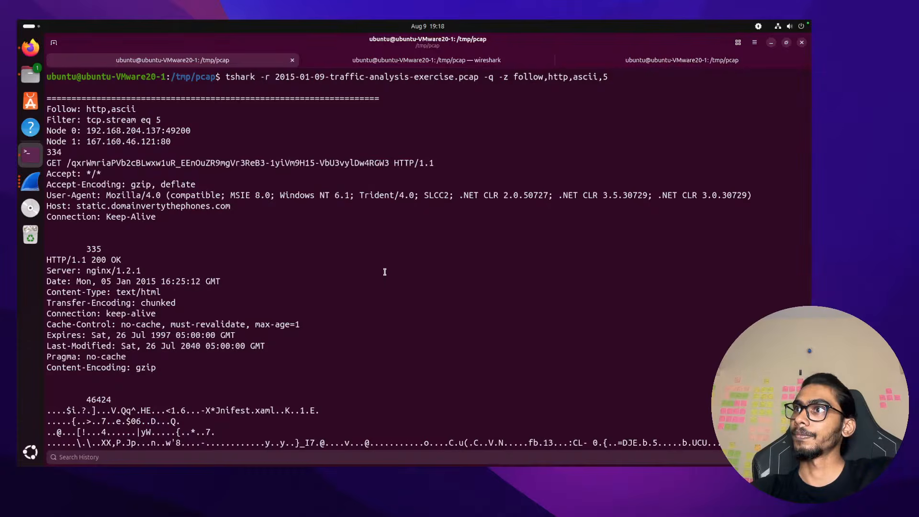
Follow HTTP streams 6 and 7, both returning empty output
{"action": "key", "text": "Up"}
{"action": "key", "text": "BackSpace"}
{"action": "type", "text": "6"}
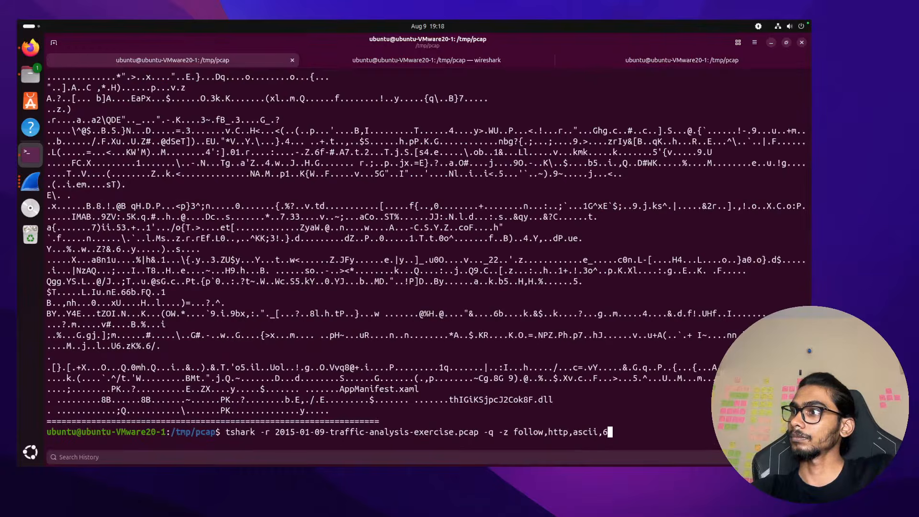
{"action": "key", "text": "Return"}
{"action": "key", "text": "Up"}
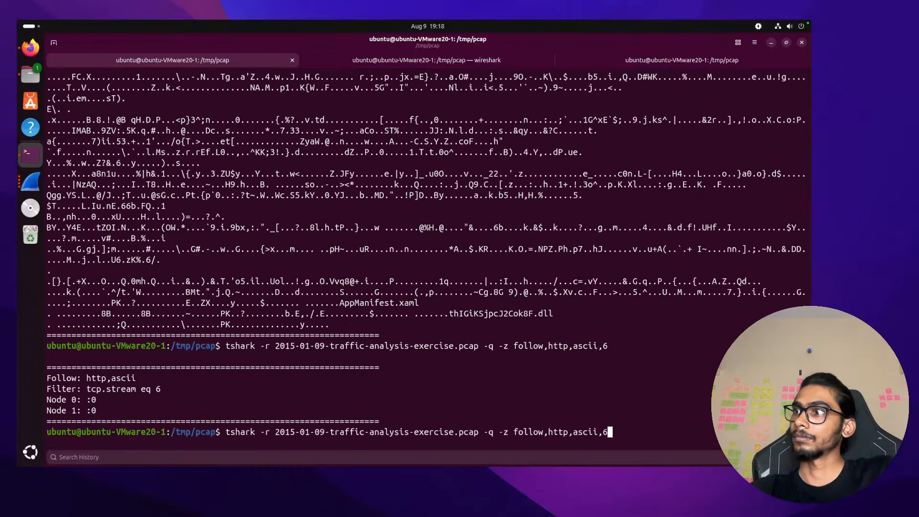
{"action": "key", "text": "BackSpace"}
{"action": "type", "text": "7"}
{"action": "key", "text": "Return"}
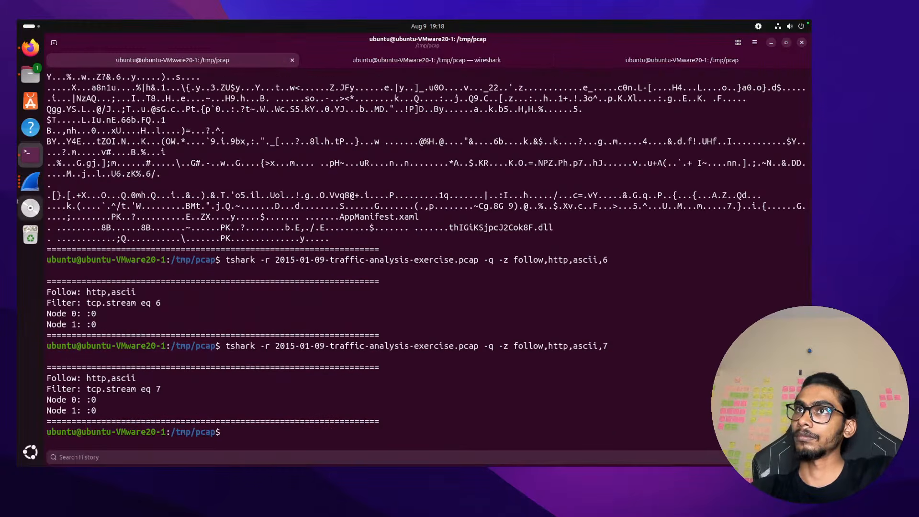
In Wireshark, follow the TCP stream of the HTTP request packet
{"action": "left_click", "coordinate": [30, 182]}
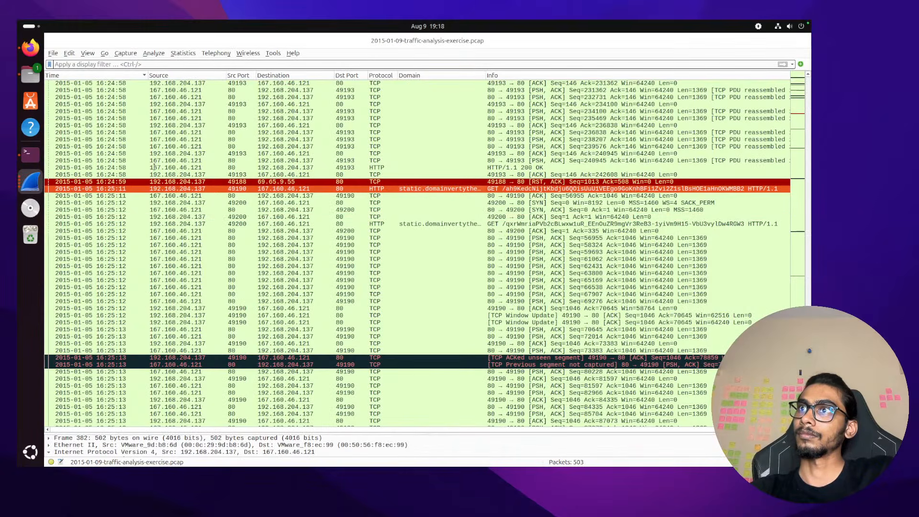
{"action": "right_click", "coordinate": [338, 190]}
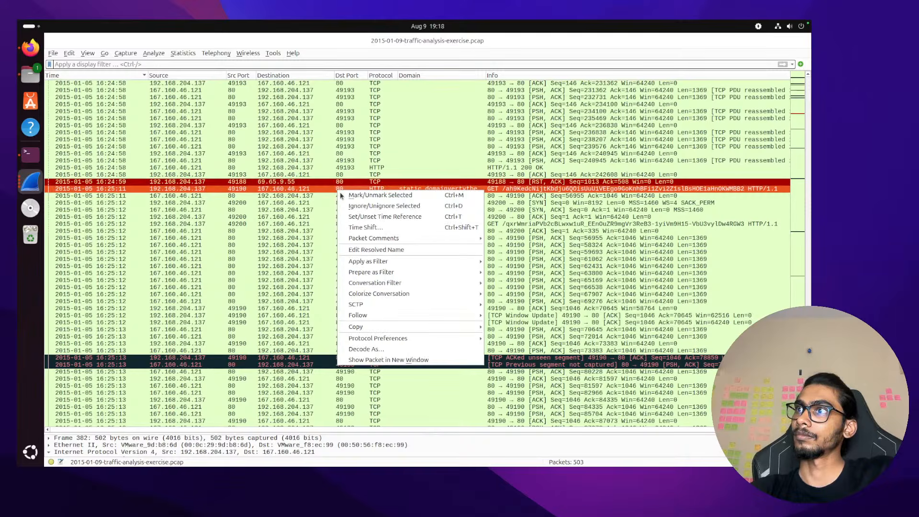
{"action": "mouse_move", "coordinate": [392, 316]}
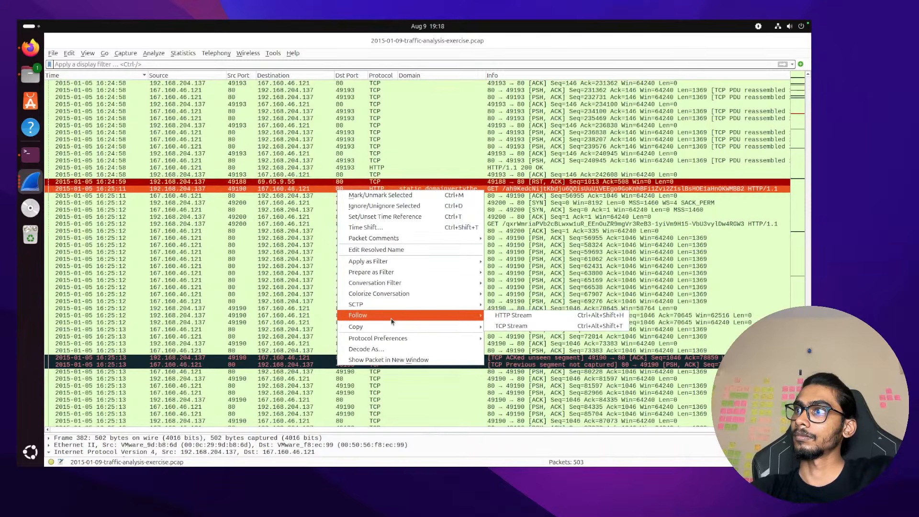
{"action": "left_click", "coordinate": [512, 326]}
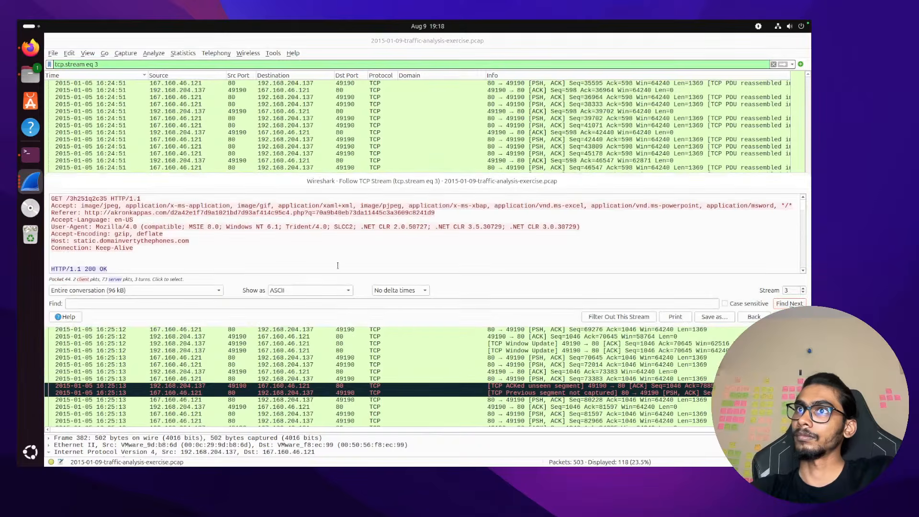
Check the GET request packet's details, then follow its HTTP stream to static.domainvertythephones.com
{"action": "left_click", "coordinate": [364, 257]}
{"action": "scroll", "coordinate": [411, 158], "scroll_direction": "down", "scroll_amount": 3}
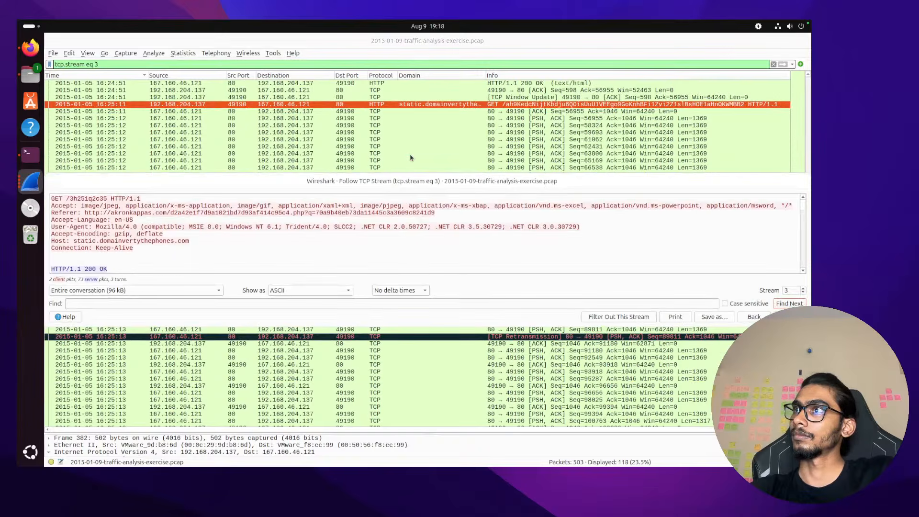
{"action": "double_click", "coordinate": [433, 91]}
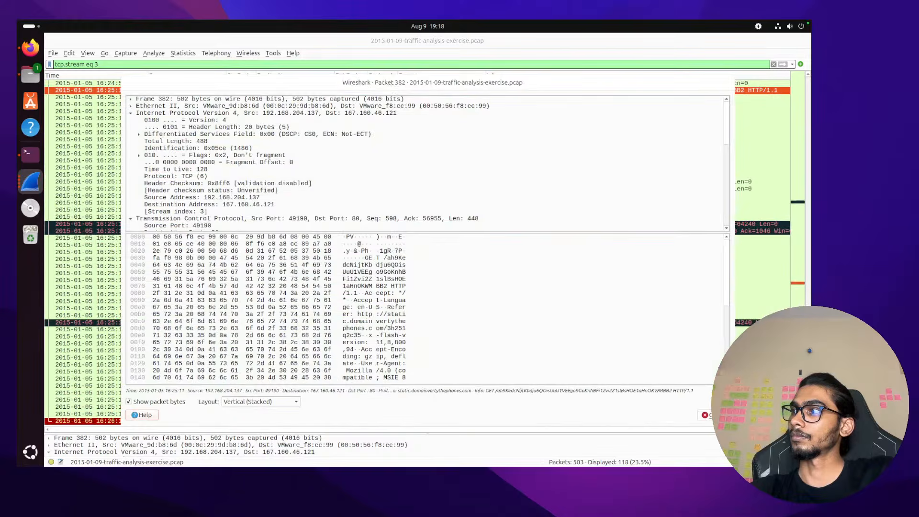
{"action": "left_click", "coordinate": [706, 414]}
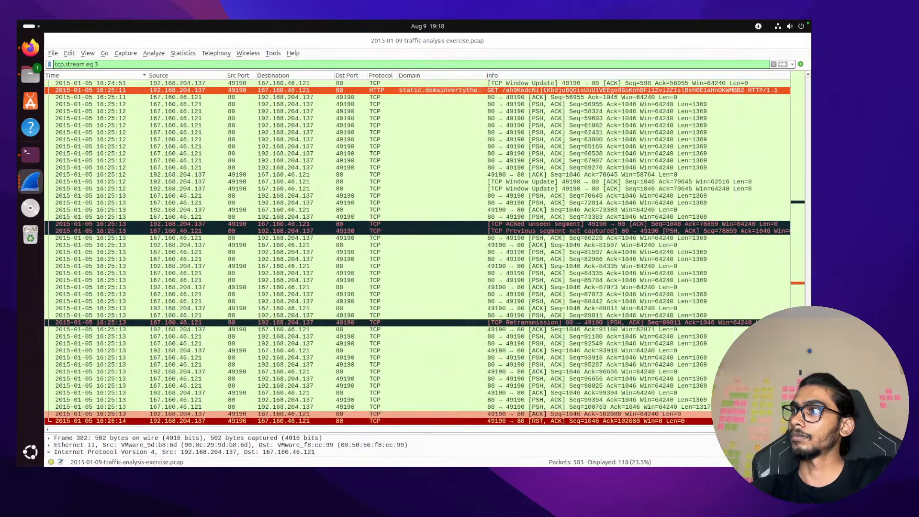
{"action": "right_click", "coordinate": [456, 93]}
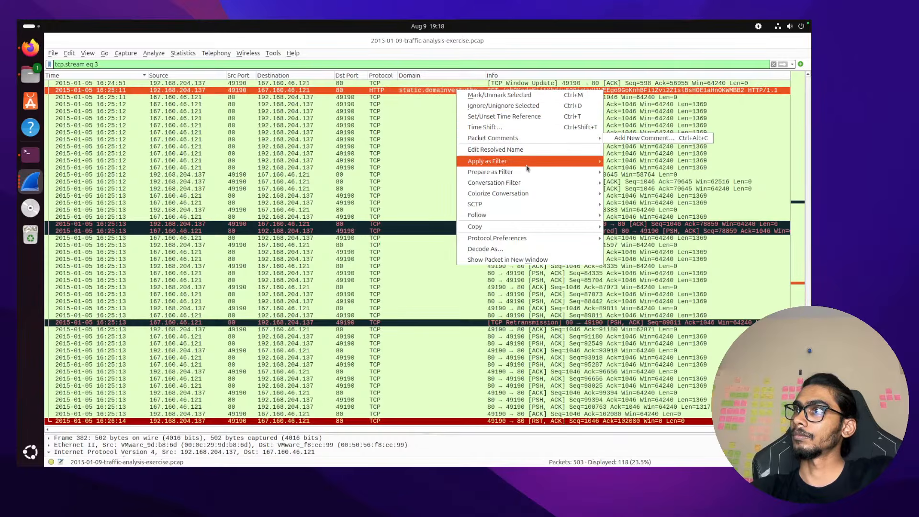
{"action": "mouse_move", "coordinate": [535, 216]}
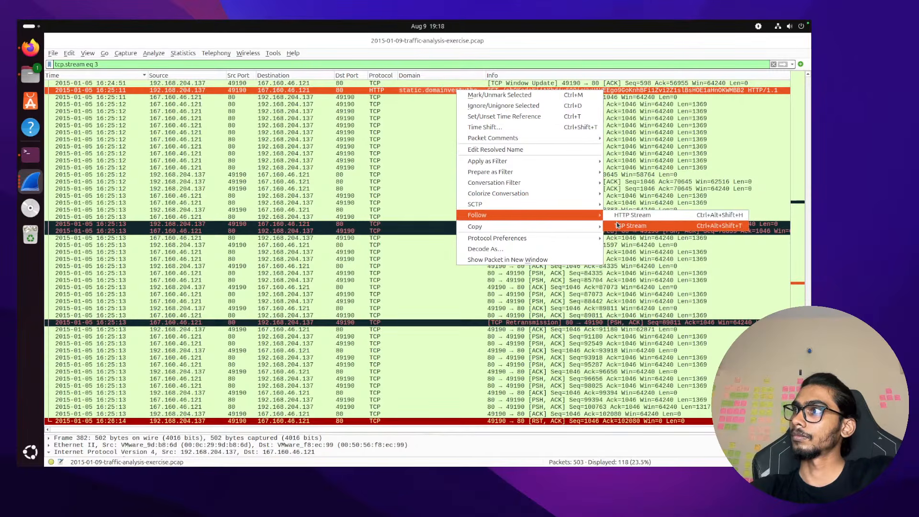
{"action": "left_click", "coordinate": [619, 222]}
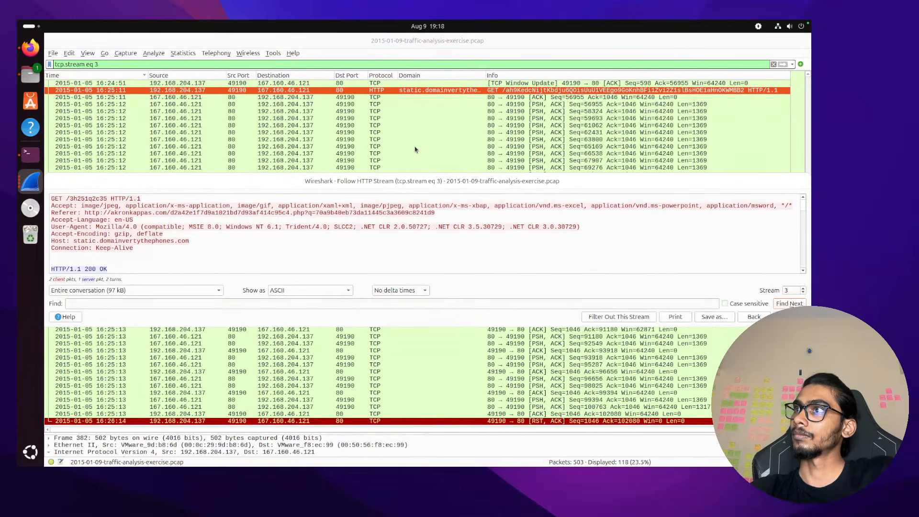
{"action": "left_click_drag", "start_coordinate": [464, 184], "coordinate": [457, 306]}
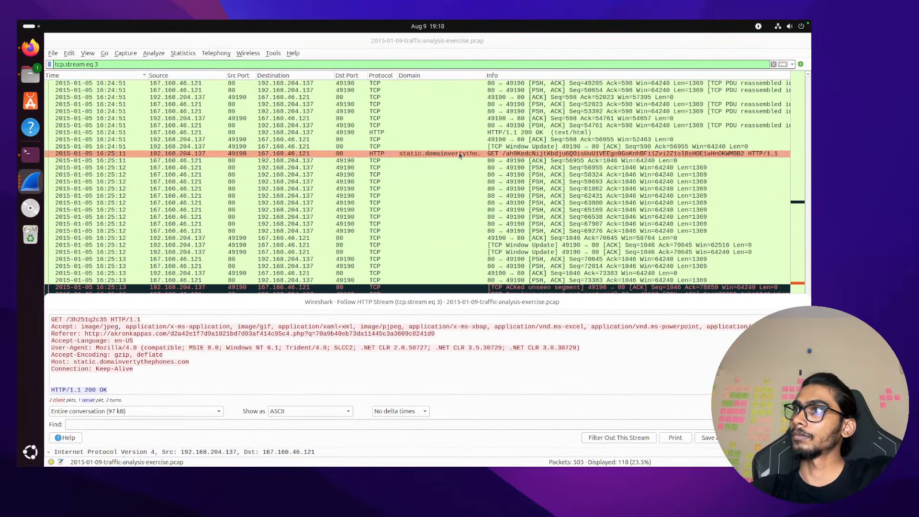
Open packet 382 in its own window and examine its Source Address and Referer header bytes
{"action": "left_click", "coordinate": [460, 155]}
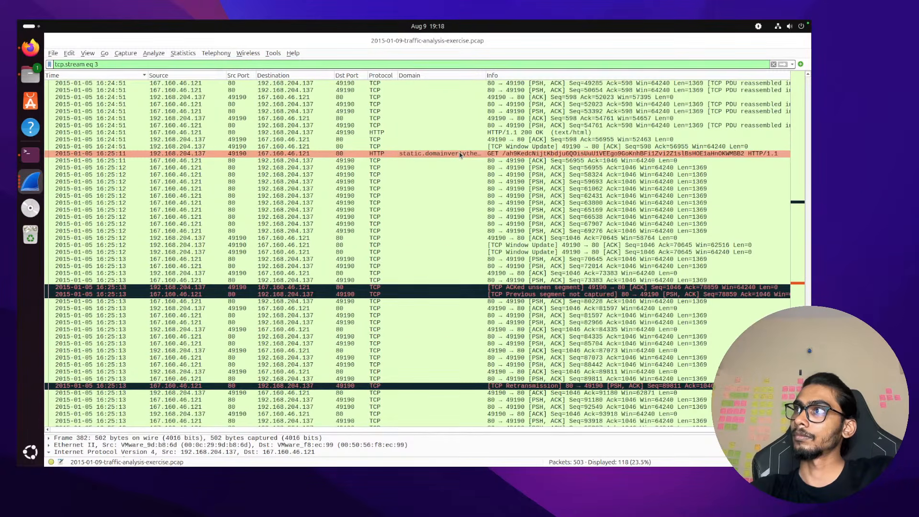
{"action": "double_click", "coordinate": [459, 155]}
{"action": "left_click", "coordinate": [278, 199]}
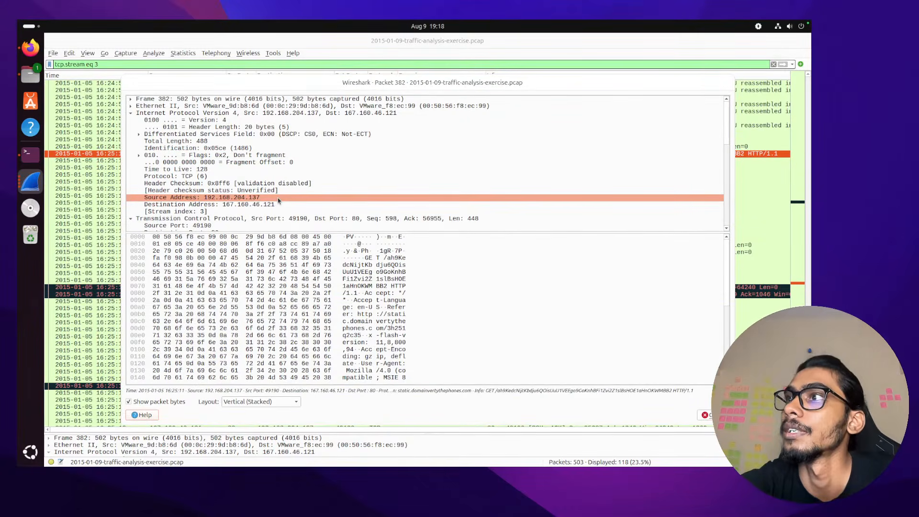
{"action": "scroll", "coordinate": [278, 201], "scroll_direction": "down", "scroll_amount": 1}
{"action": "left_click", "coordinate": [394, 310]}
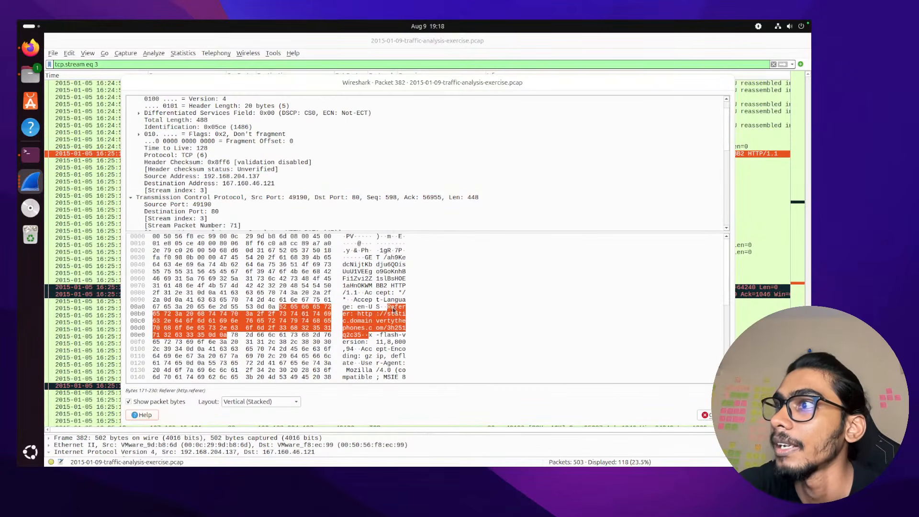
{"action": "scroll", "coordinate": [397, 316], "scroll_direction": "down", "scroll_amount": 1}
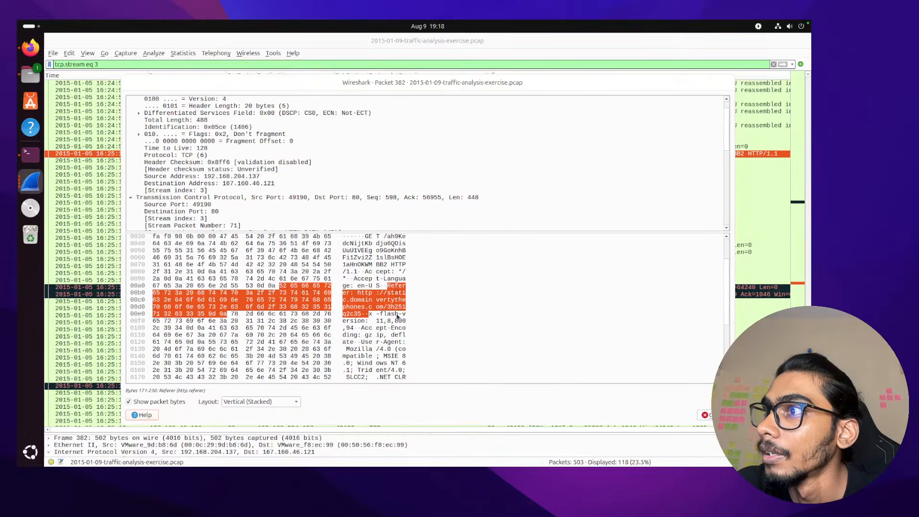
{"action": "scroll", "coordinate": [397, 317], "scroll_direction": "down", "scroll_amount": 2}
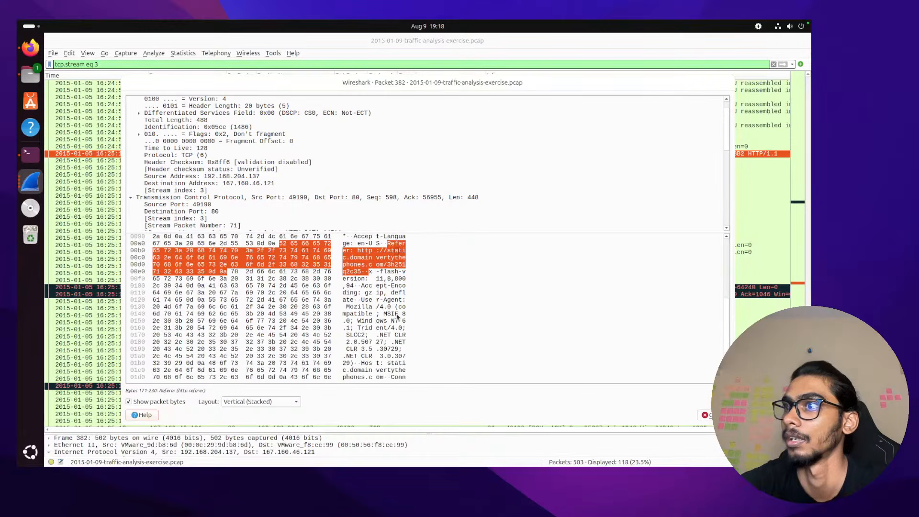
{"action": "scroll", "coordinate": [397, 316], "scroll_direction": "down", "scroll_amount": 1}
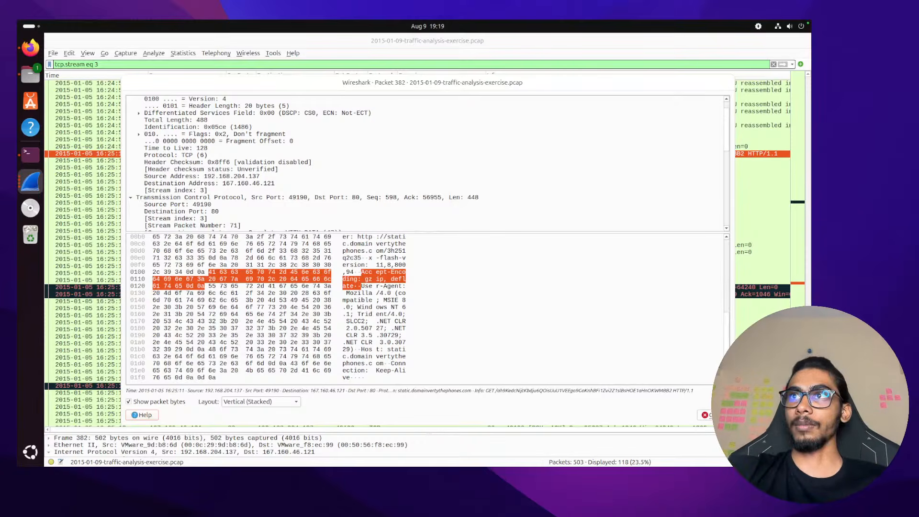
Bring up the Open Capture File dialog from the File menu twice and dismiss it each time
{"action": "left_click", "coordinate": [53, 53]}
{"action": "left_click", "coordinate": [63, 64]}
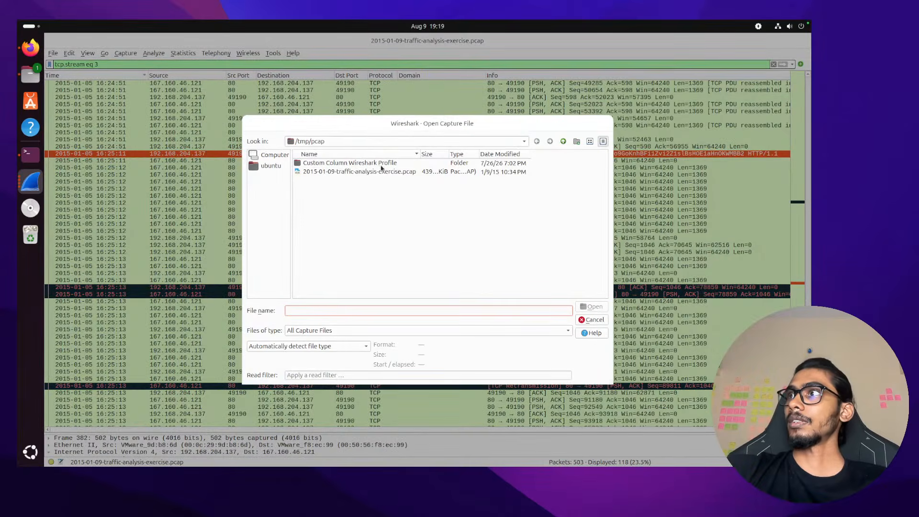
{"action": "left_click", "coordinate": [602, 321]}
{"action": "left_click", "coordinate": [52, 53]}
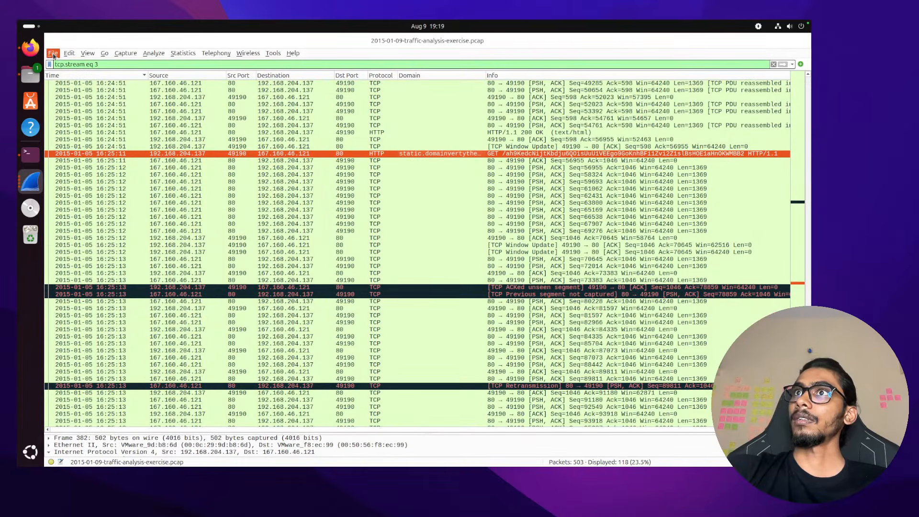
{"action": "left_click", "coordinate": [63, 64]}
{"action": "left_click", "coordinate": [598, 321]}
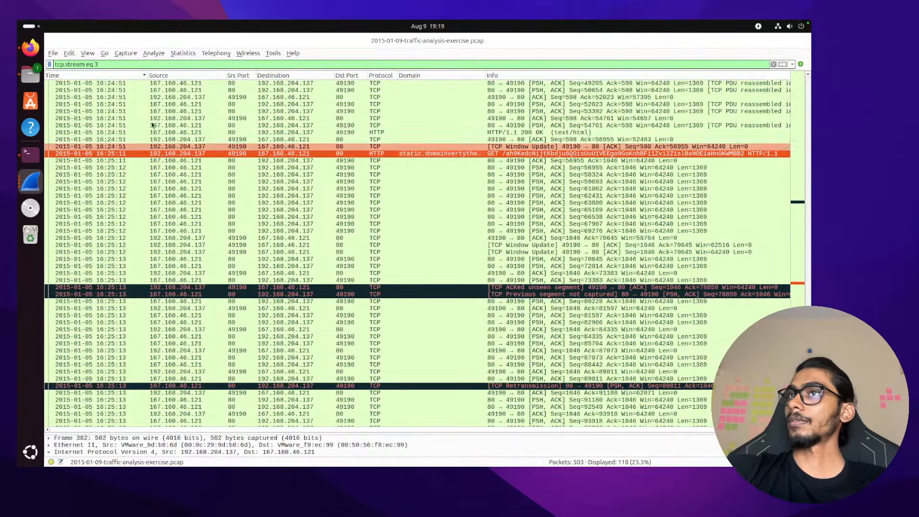
{"action": "left_click", "coordinate": [52, 53]}
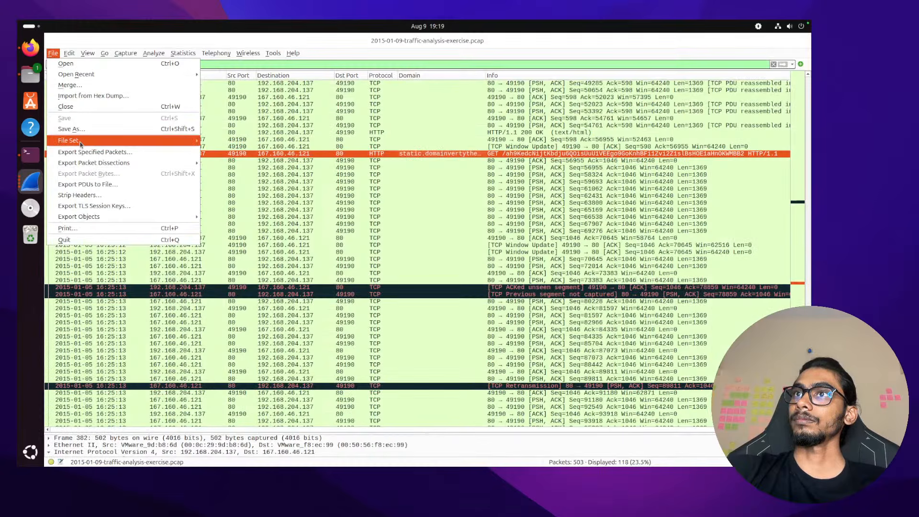
In the HTTP objects list, compare the imprintchurch.org Flash object and the static.domainvertythephones.com octet-stream, then close it
{"action": "mouse_move", "coordinate": [112, 217]}
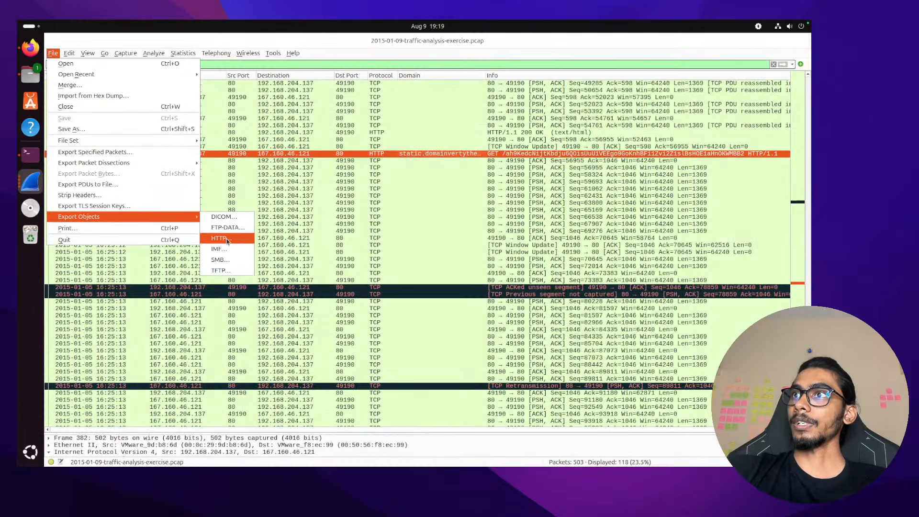
{"action": "left_click", "coordinate": [227, 238]}
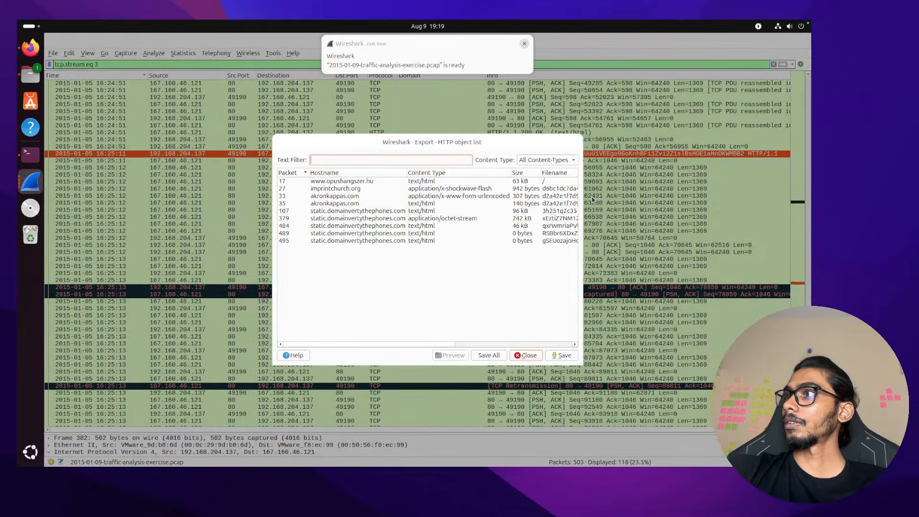
{"action": "left_click_drag", "start_coordinate": [586, 198], "coordinate": [656, 197]}
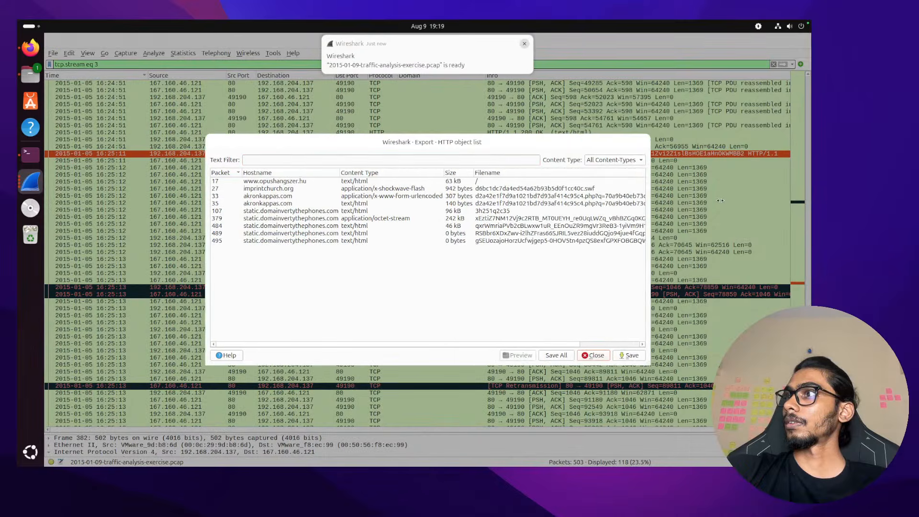
{"action": "left_click", "coordinate": [402, 189]}
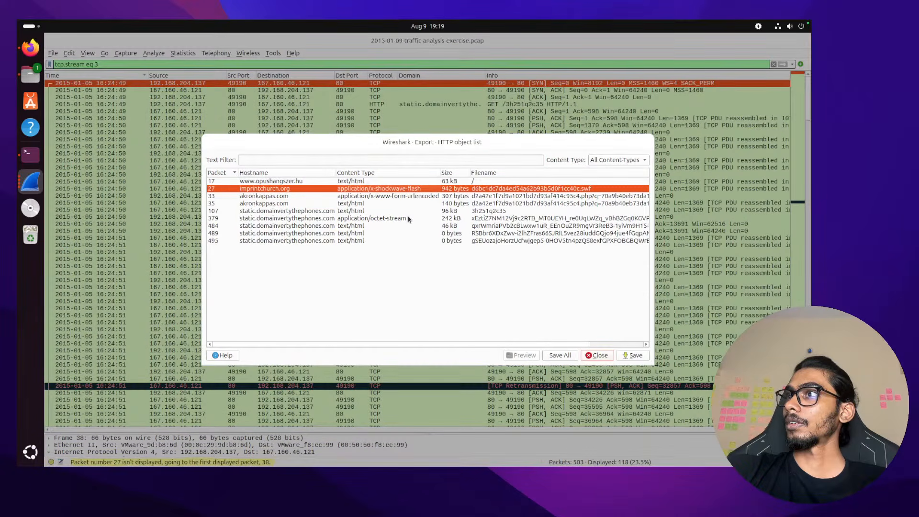
{"action": "left_click", "coordinate": [409, 219]}
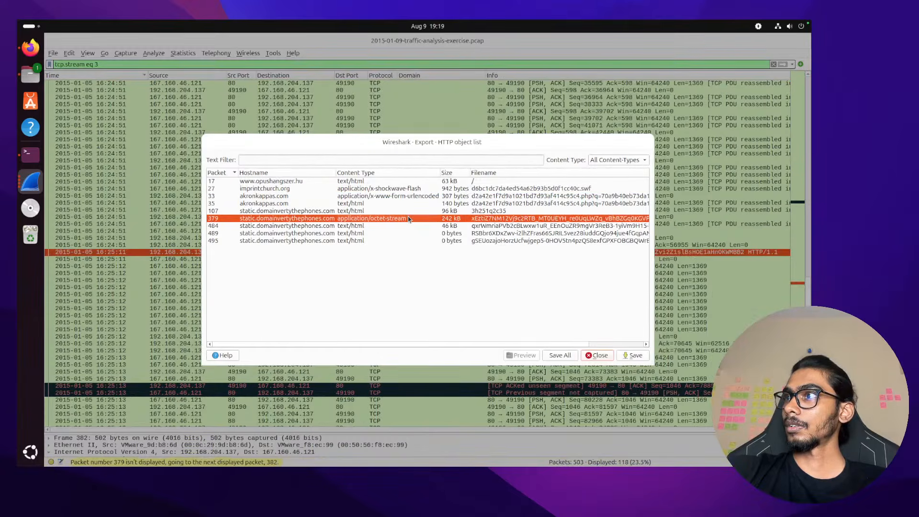
{"action": "scroll", "coordinate": [410, 218], "scroll_direction": "right", "scroll_amount": 3}
{"action": "scroll", "coordinate": [410, 219], "scroll_direction": "left", "scroll_amount": 3}
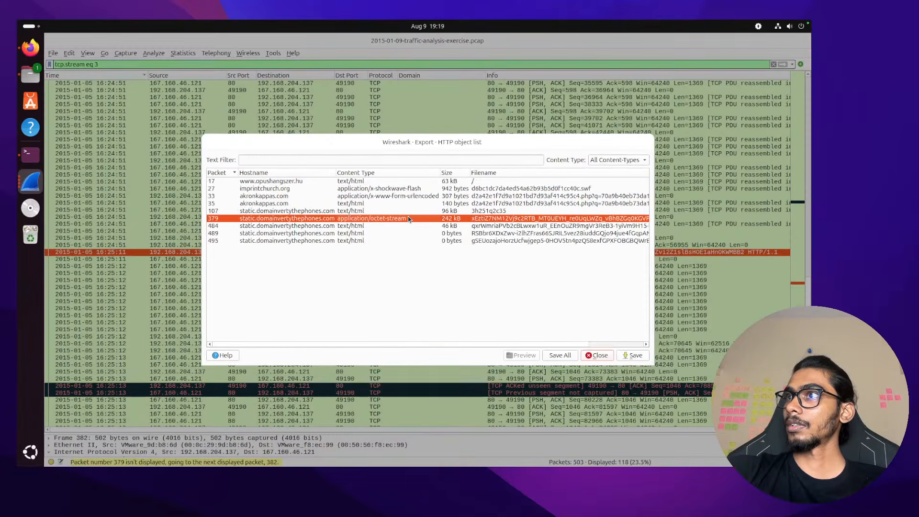
{"action": "left_click", "coordinate": [419, 189]}
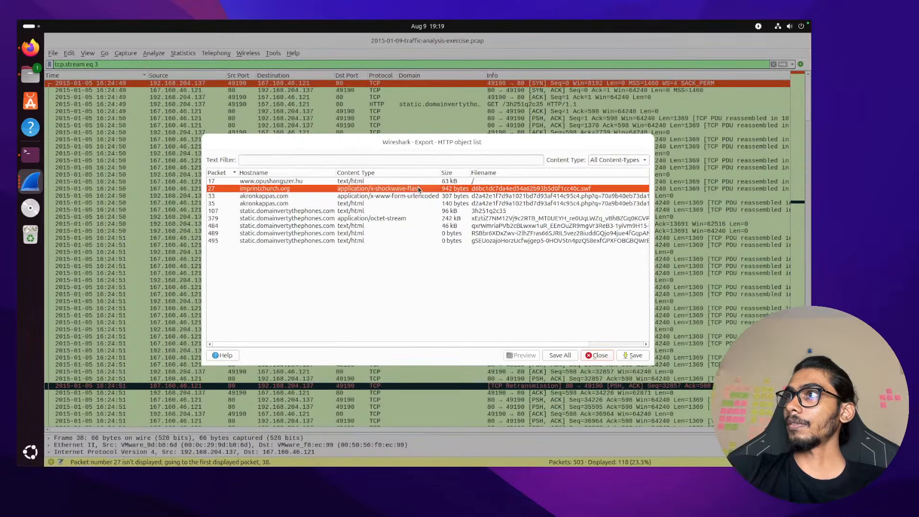
{"action": "left_click_drag", "start_coordinate": [483, 143], "coordinate": [383, 143]}
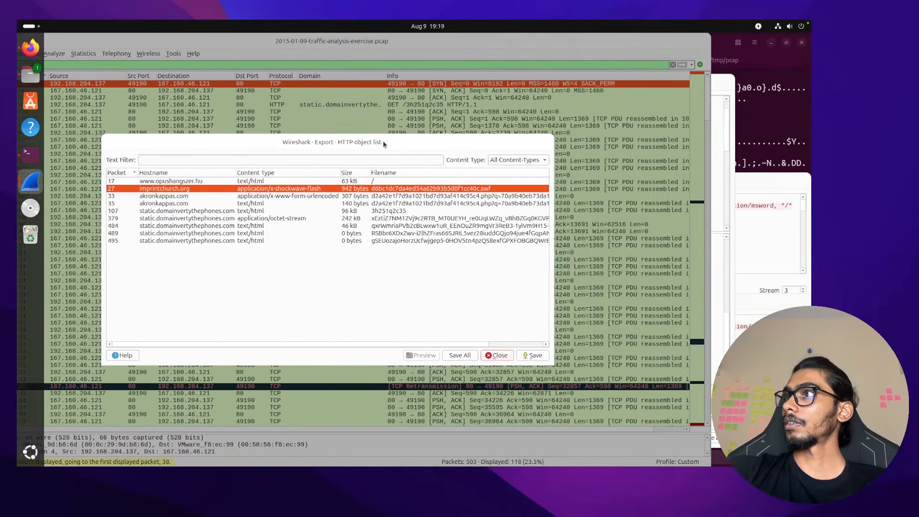
{"action": "left_click", "coordinate": [512, 356]}
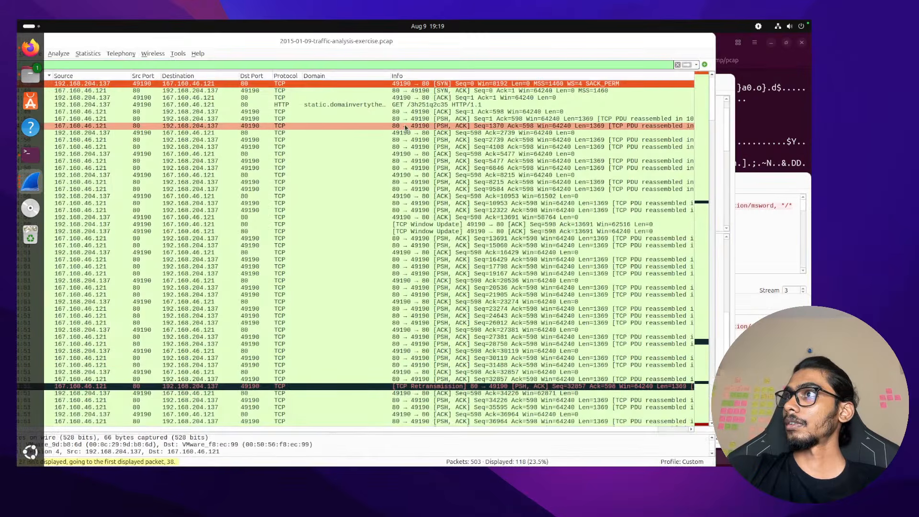
Open packet 382, the exploit-kit GET request, in its own window and scroll to its HTTP headers
{"action": "scroll", "coordinate": [377, 158], "scroll_direction": "down", "scroll_amount": 20}
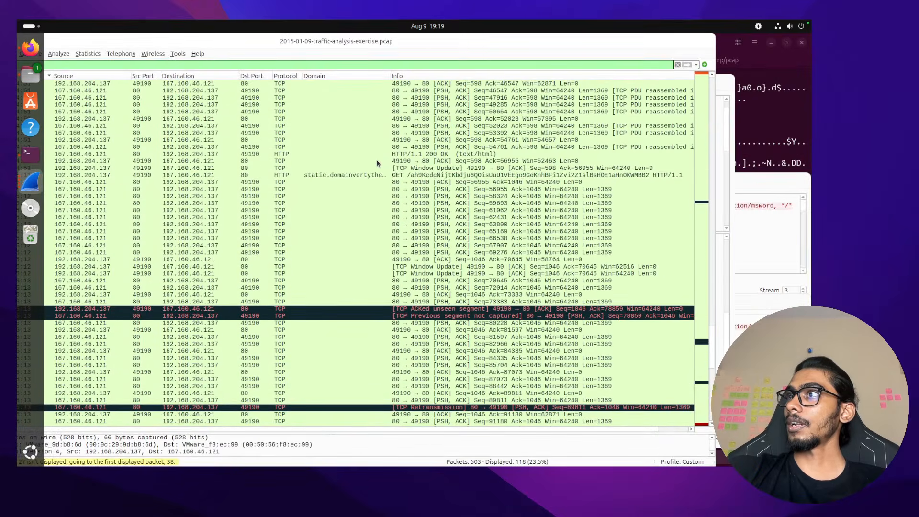
{"action": "left_click", "coordinate": [379, 176]}
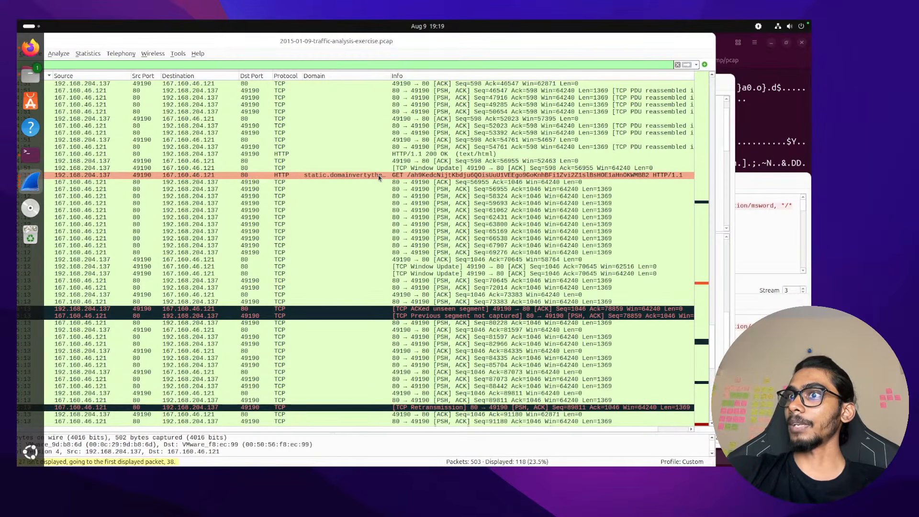
{"action": "double_click", "coordinate": [379, 176]}
{"action": "scroll", "coordinate": [369, 207], "scroll_direction": "down", "scroll_amount": 5}
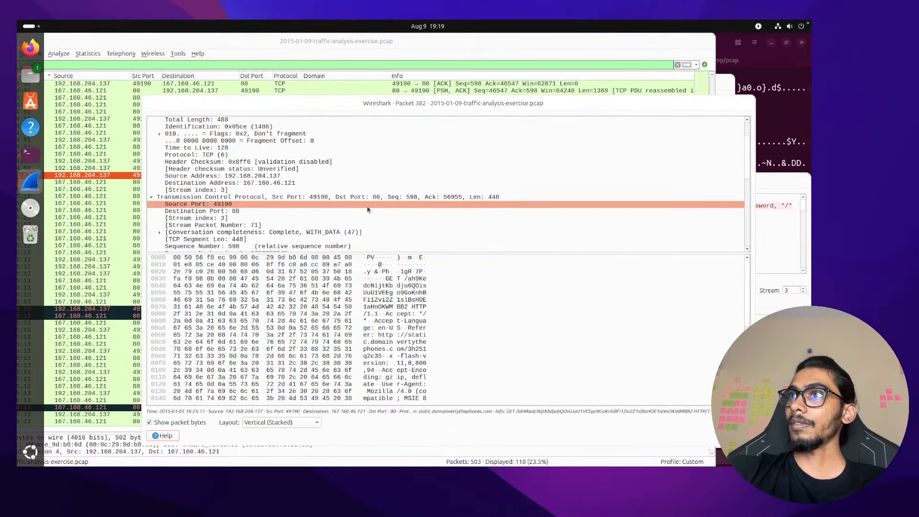
{"action": "scroll", "coordinate": [368, 209], "scroll_direction": "down", "scroll_amount": 7}
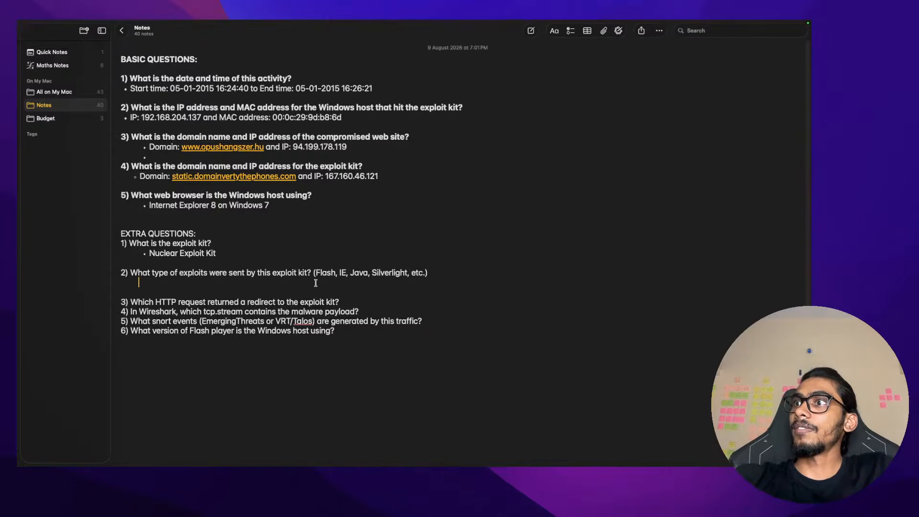
Type the Flash answer and review the example exploit types (Java, IE) listed in question 2
{"action": "type", "text": "G"}
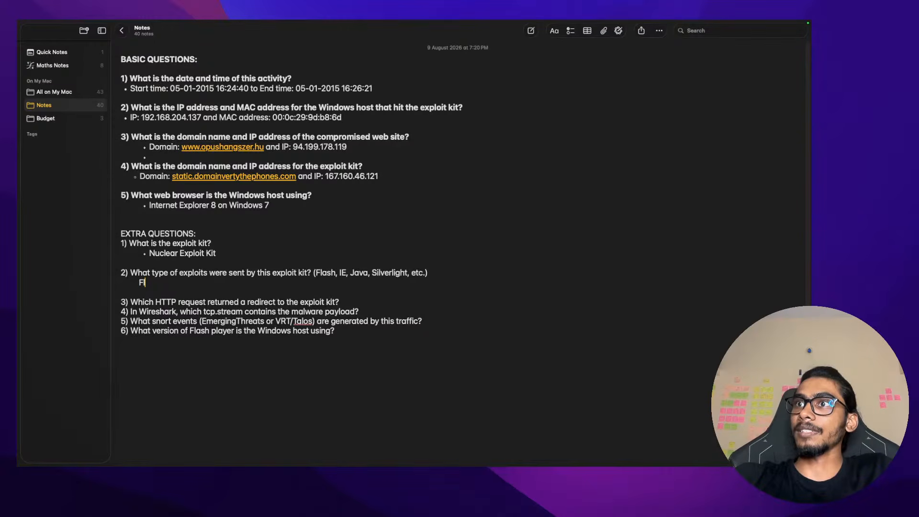
{"action": "type", "text": "lash,"}
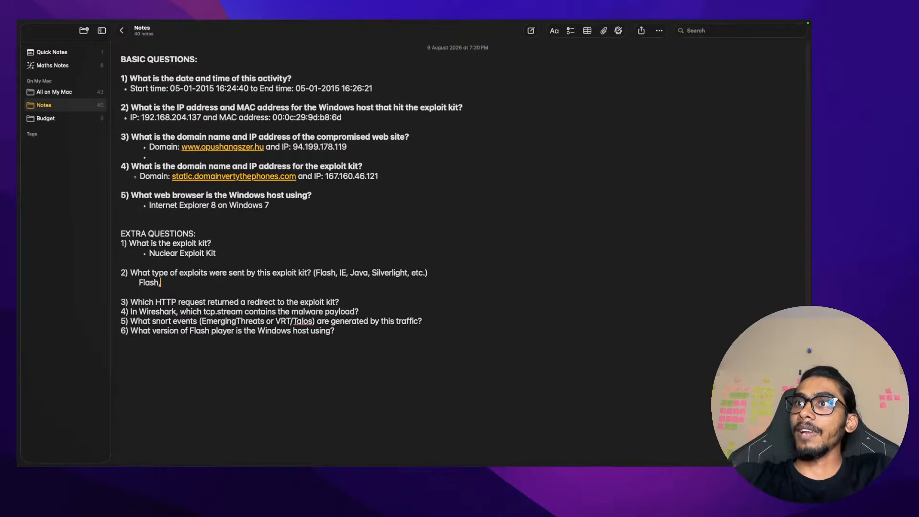
{"action": "mouse_move", "coordinate": [413, 23]}
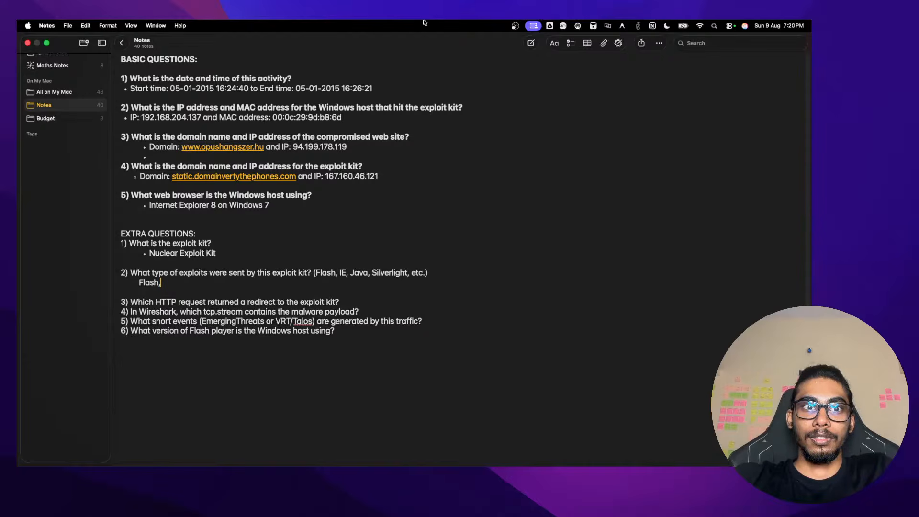
{"action": "triple_click", "coordinate": [365, 272]}
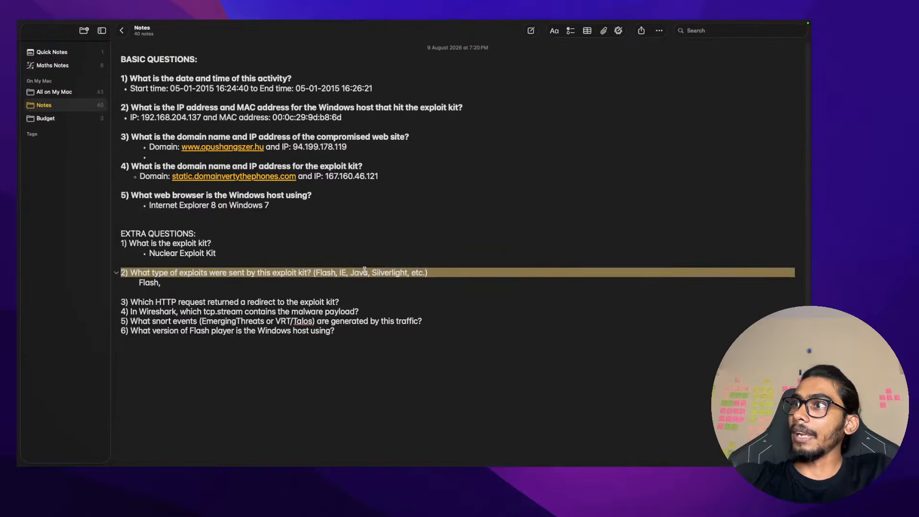
{"action": "left_click", "coordinate": [324, 272]}
{"action": "left_click_drag", "start_coordinate": [316, 272], "coordinate": [407, 272]}
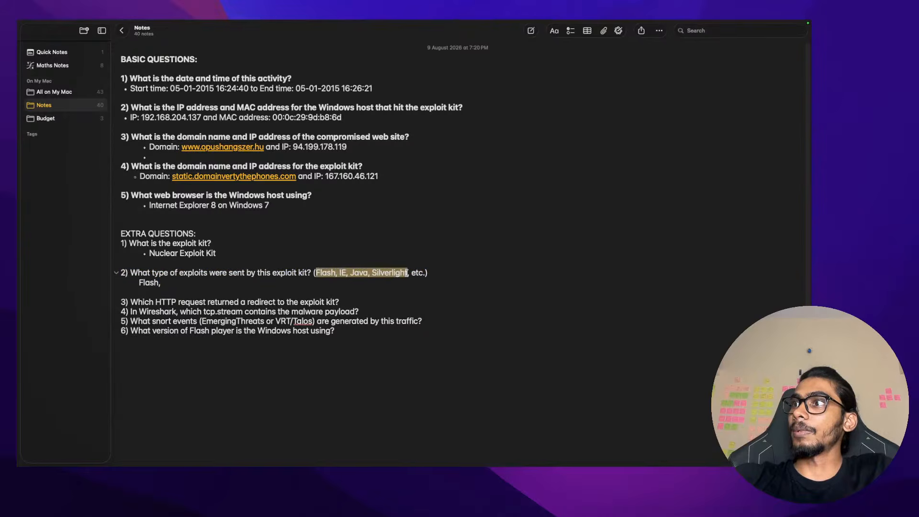
{"action": "double_click", "coordinate": [360, 273]}
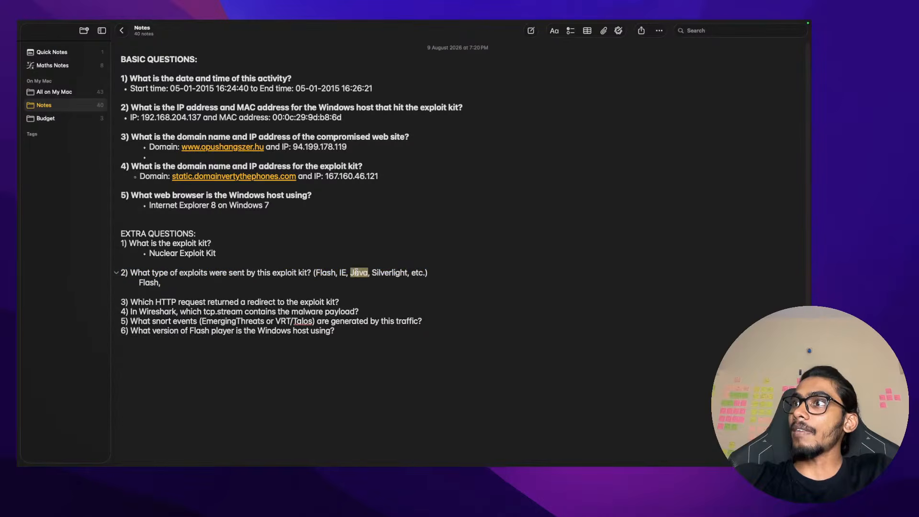
{"action": "left_click", "coordinate": [317, 272]}
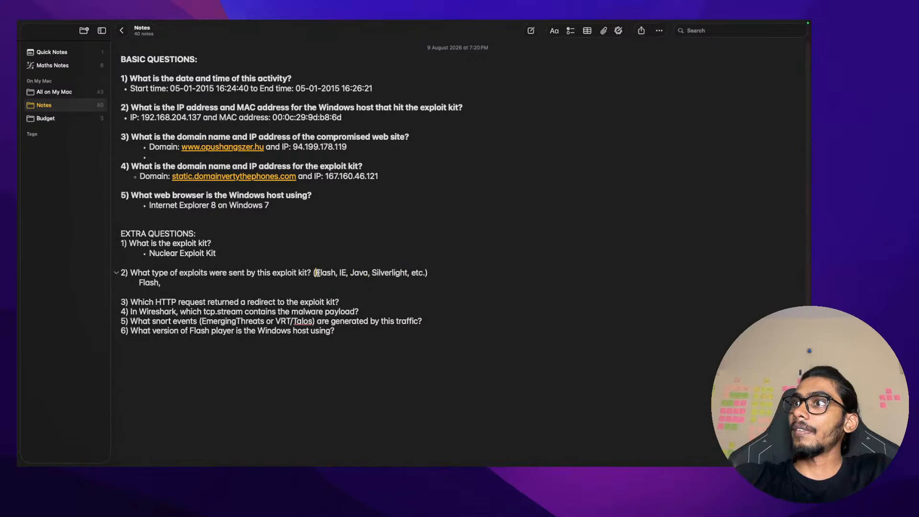
{"action": "double_click", "coordinate": [343, 273]}
Append 'IE,' after 'Flash,' in the exploit-types answer
{"action": "left_click", "coordinate": [272, 285]}
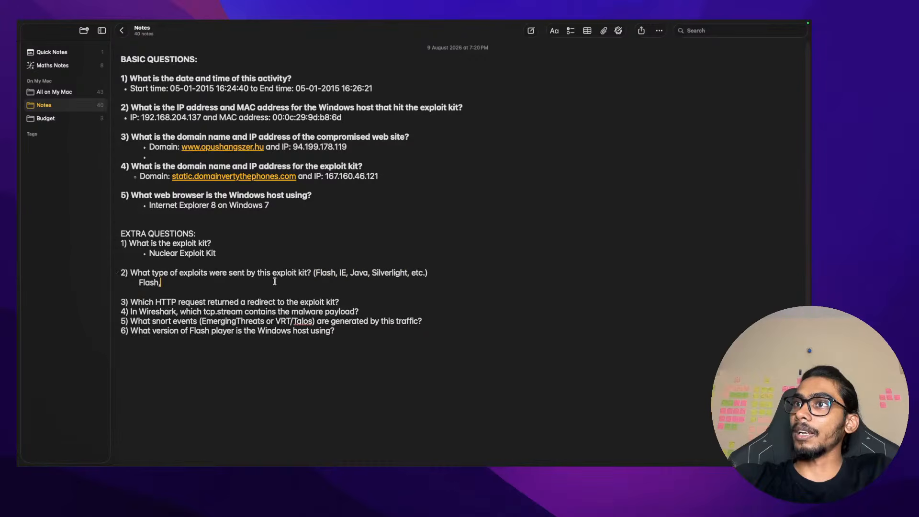
{"action": "type", "text": "IT"}
{"action": "key", "text": "BackSpace"}
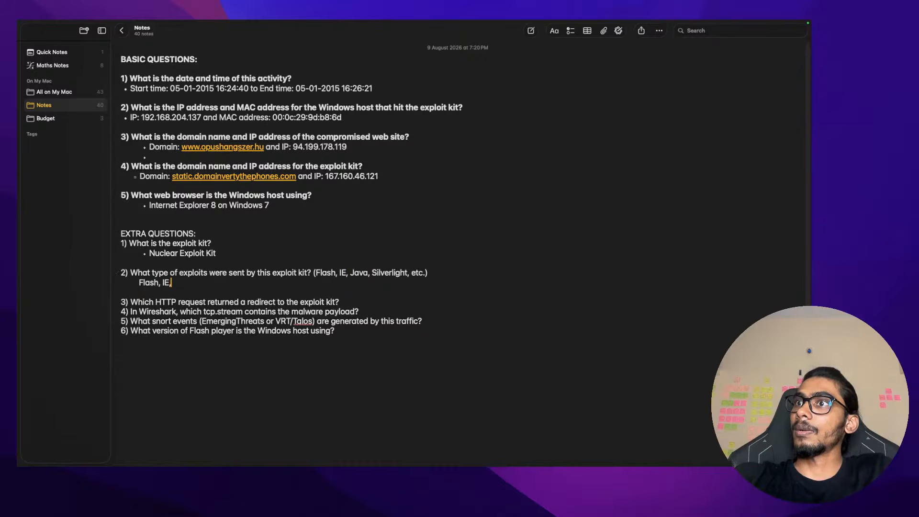
{"action": "type", "text": "E,"}
Check the Silverlight and Java examples in question 2 while switching between the Notes and Wireshark spaces
{"action": "double_click", "coordinate": [372, 273]}
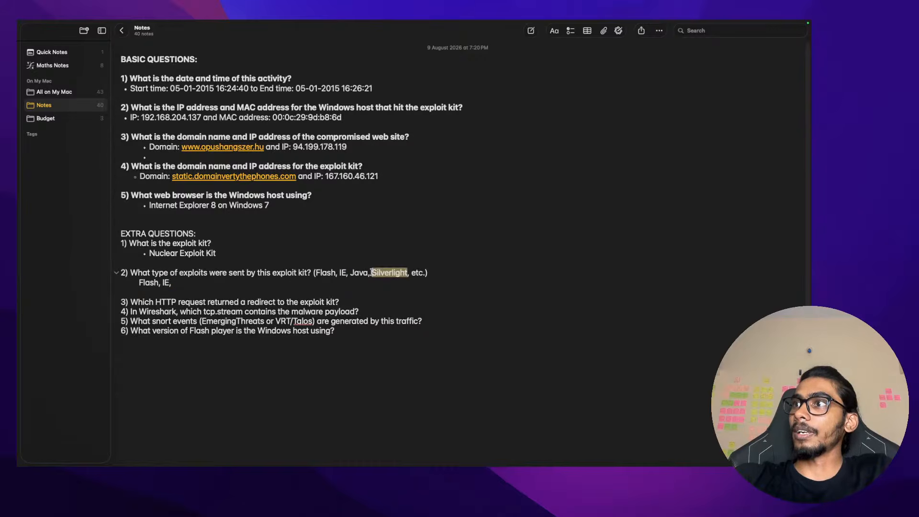
{"action": "double_click", "coordinate": [360, 273]}
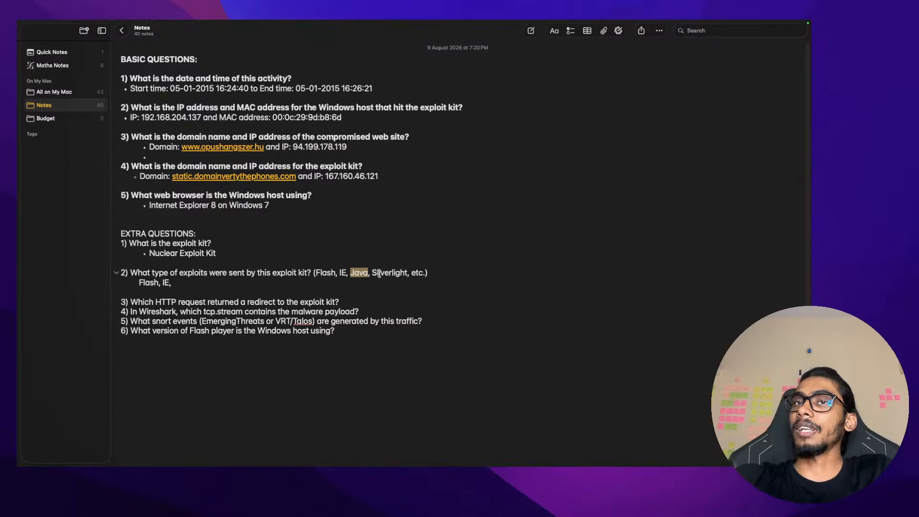
{"action": "key", "text": "ctrl+Left"}
{"action": "key", "text": "ctrl+Right"}
{"action": "key", "text": "ctrl+Right"}
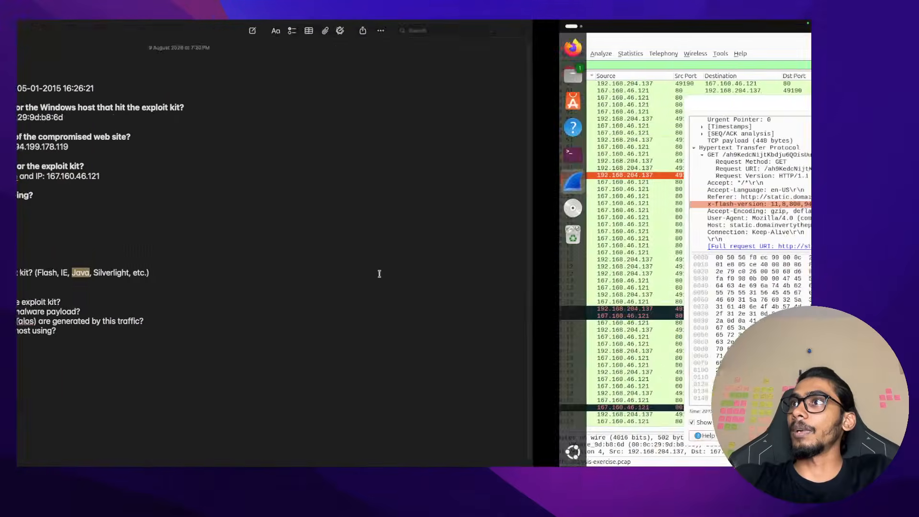
{"action": "key", "text": "ctrl+Left"}
{"action": "key", "text": "ctrl+Left"}
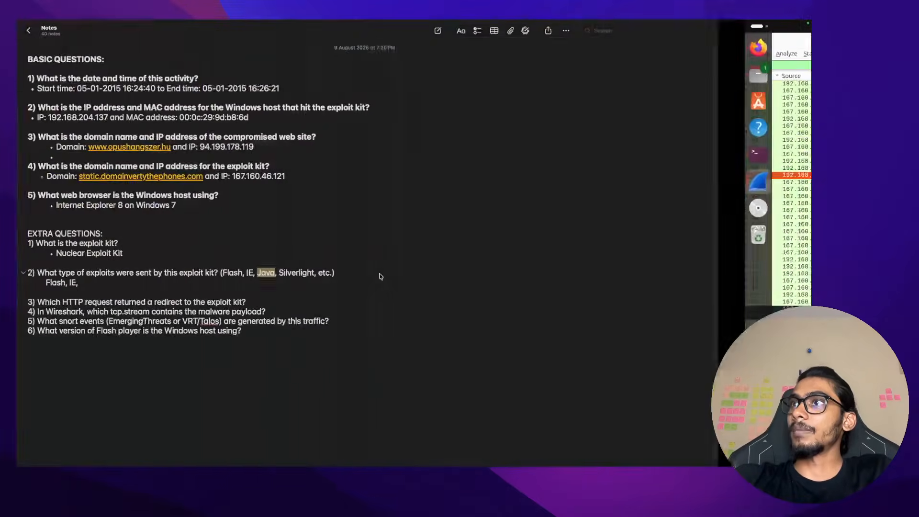
{"action": "double_click", "coordinate": [379, 274]}
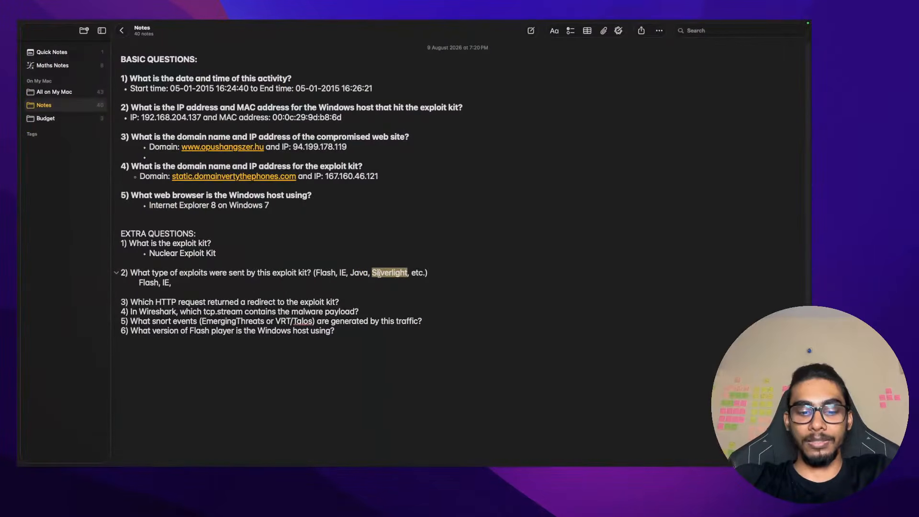
{"action": "key", "text": "ctrl+Right"}
{"action": "key", "text": "ctrl+Right"}
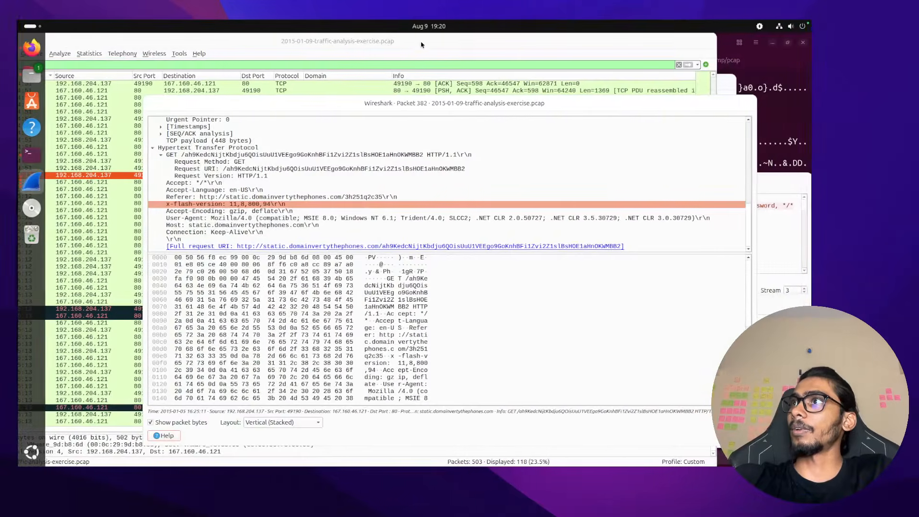
{"action": "key", "text": "ctrl+Left"}
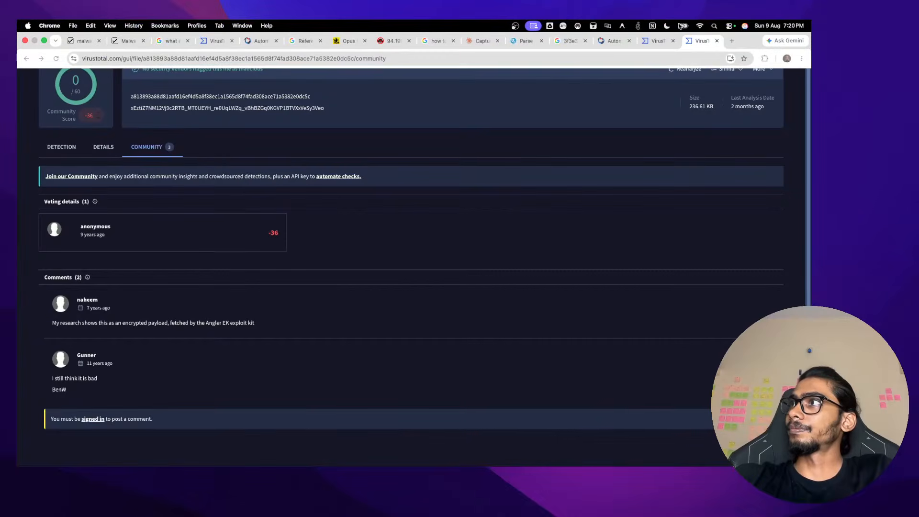
Search Google in a new tab for 'what is a Silverlight exploit'
{"action": "left_click", "coordinate": [732, 41]}
{"action": "type", "text": "what is a "}
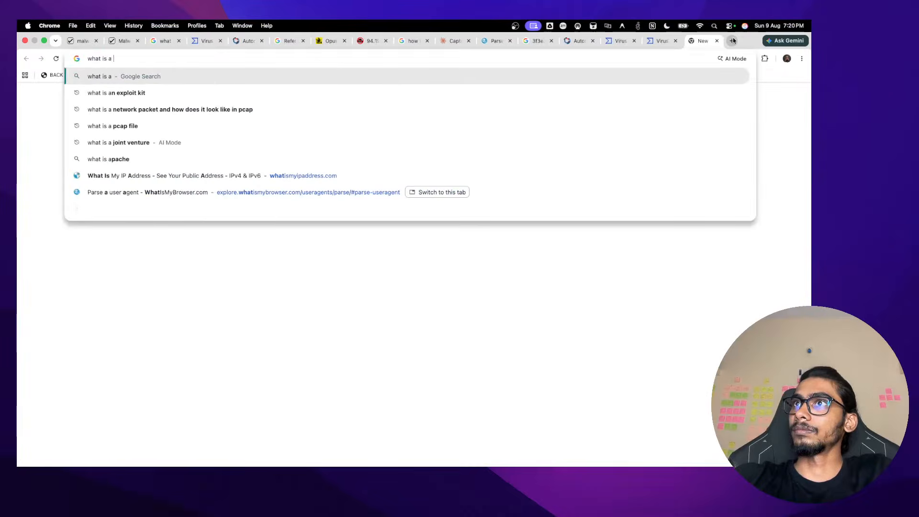
{"action": "type", "text": "Silverlight expl"}
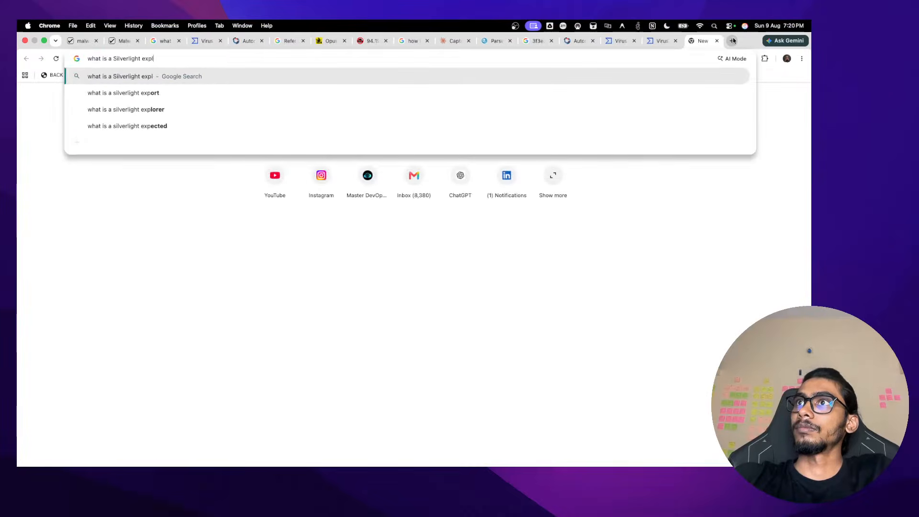
{"action": "type", "text": "oit"}
{"action": "key", "text": "Return"}
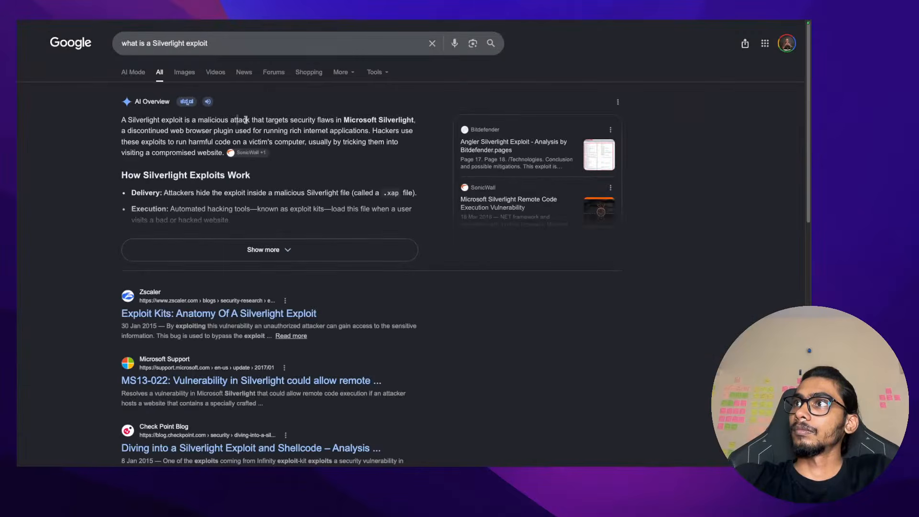
Read the AI Overview describing Silverlight as a Microsoft browser plugin exploited by harmful code
{"action": "left_click", "coordinate": [342, 120]}
{"action": "left_click_drag", "start_coordinate": [238, 120], "coordinate": [407, 121]}
{"action": "left_click", "coordinate": [407, 121]}
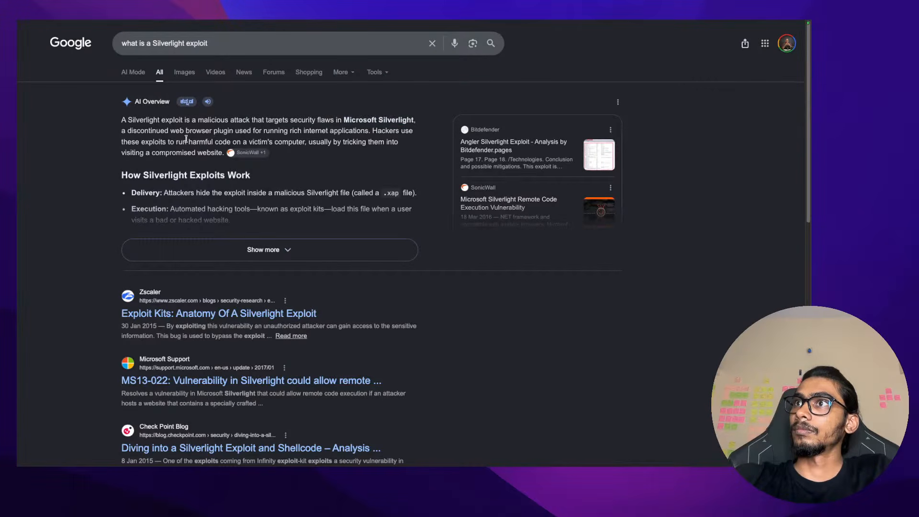
{"action": "left_click_drag", "start_coordinate": [171, 130], "coordinate": [290, 130]}
{"action": "left_click_drag", "start_coordinate": [289, 130], "coordinate": [398, 129]}
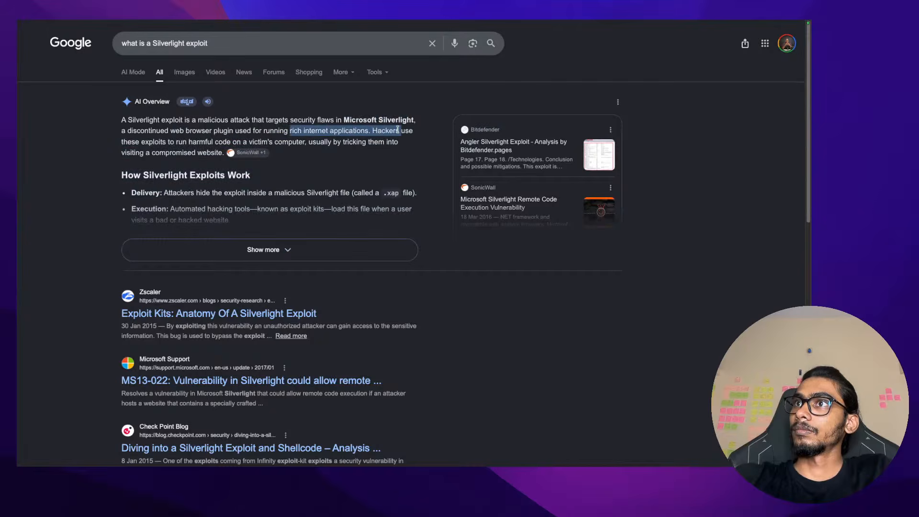
{"action": "left_click", "coordinate": [398, 130]}
{"action": "left_click_drag", "start_coordinate": [188, 139], "coordinate": [210, 155]}
{"action": "double_click", "coordinate": [274, 140]}
{"action": "left_click", "coordinate": [209, 155]}
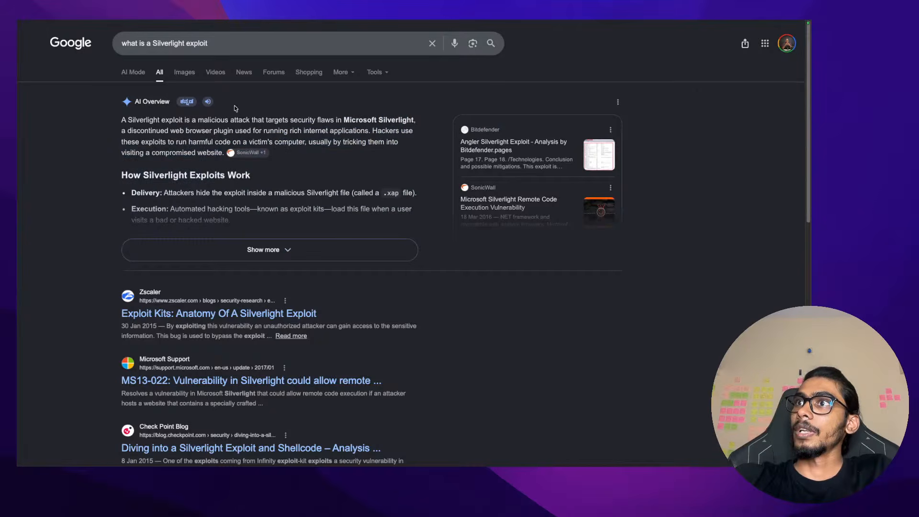
{"action": "key", "text": "ctrl+Left"}
{"action": "key", "text": "ctrl+Left"}
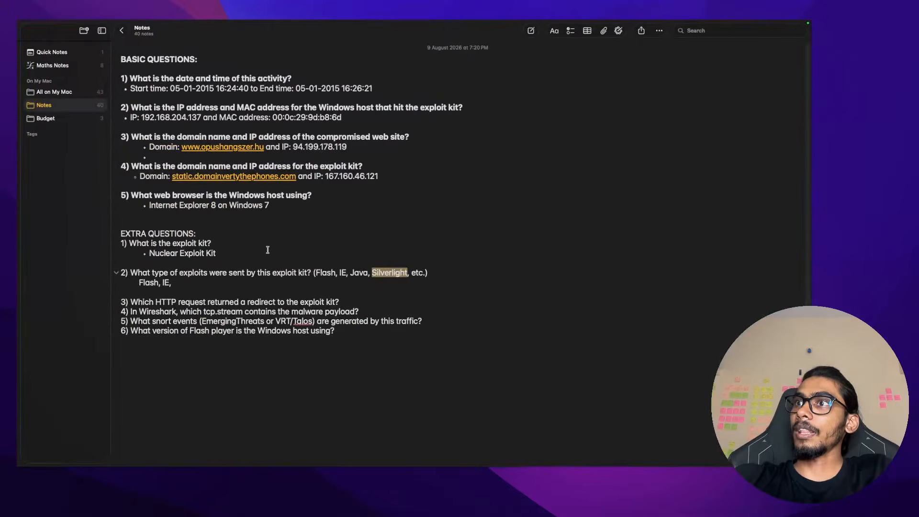
Remove the trailing comma after IE and prefix the 'Flash, IE' answer with '*' as a bullet
{"action": "left_click", "coordinate": [212, 255]}
{"action": "left_click", "coordinate": [173, 283]}
{"action": "key", "text": "BackSpace"}
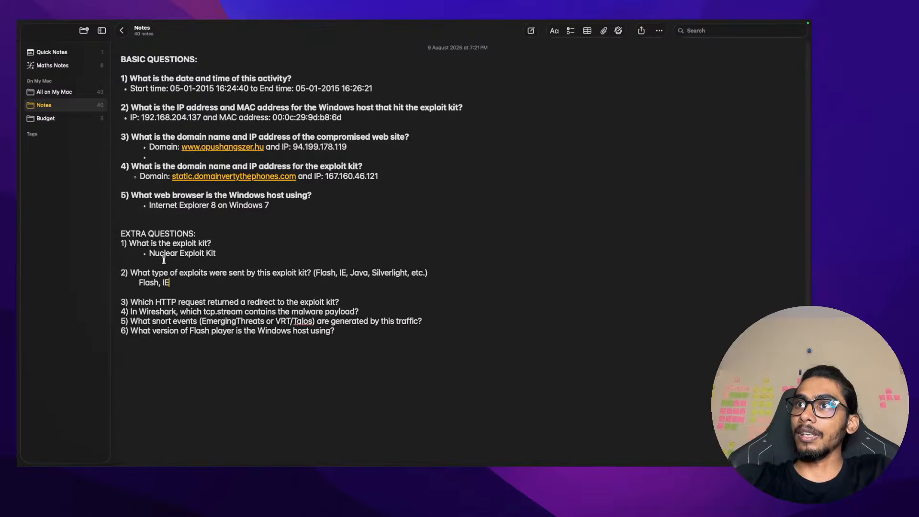
{"action": "double_click", "coordinate": [164, 263]}
{"action": "double_click", "coordinate": [181, 252]}
{"action": "left_click", "coordinate": [209, 252]}
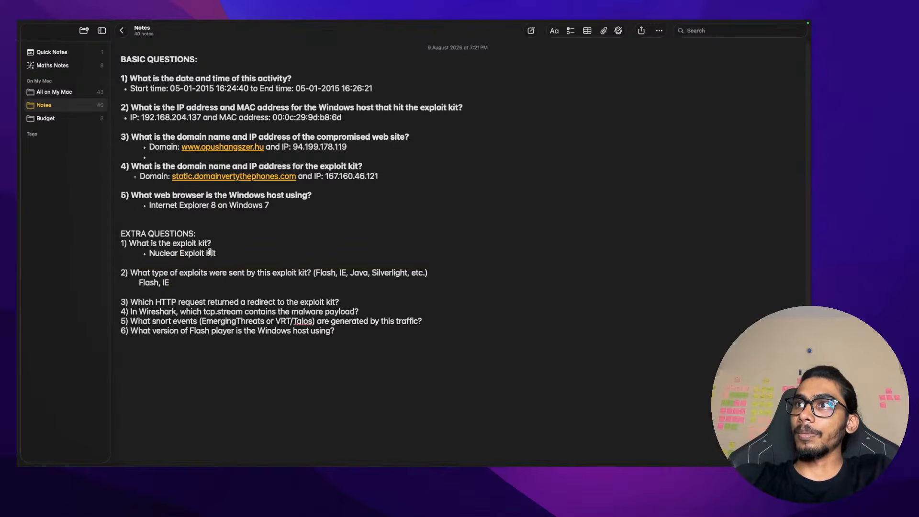
{"action": "double_click", "coordinate": [144, 283]}
{"action": "left_click", "coordinate": [179, 283]}
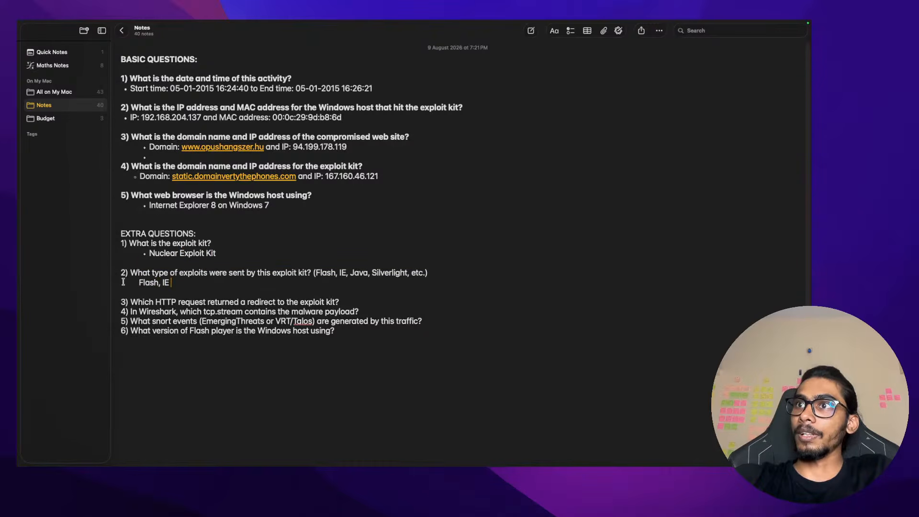
{"action": "left_click", "coordinate": [139, 284]}
{"action": "type", "text": "*"}
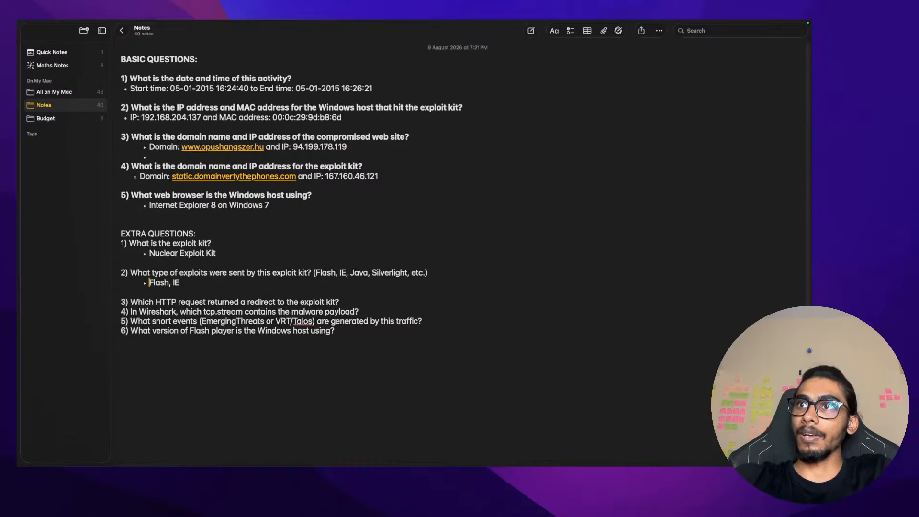
Add an empty answer line under question 3 about the HTTP redirect
{"action": "left_click", "coordinate": [357, 306]}
{"action": "key", "text": "Return"}
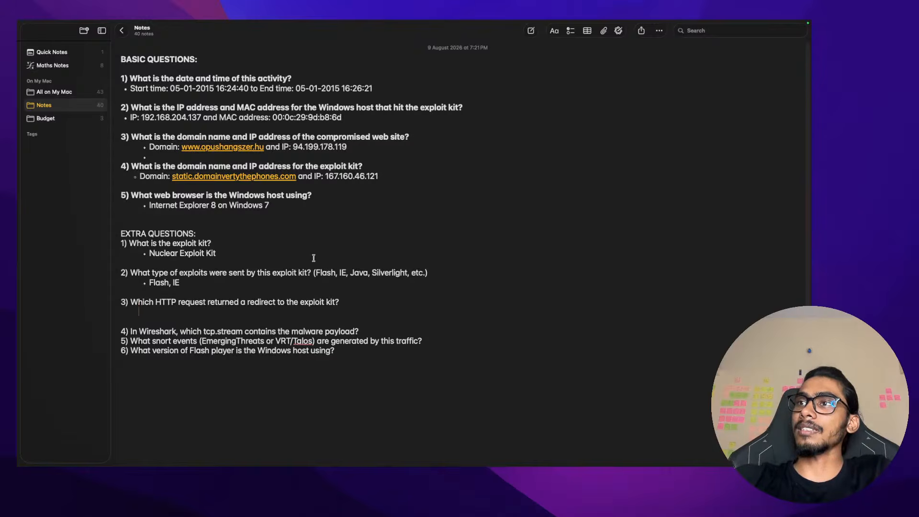
{"action": "left_click_drag", "start_coordinate": [183, 282], "coordinate": [128, 282]}
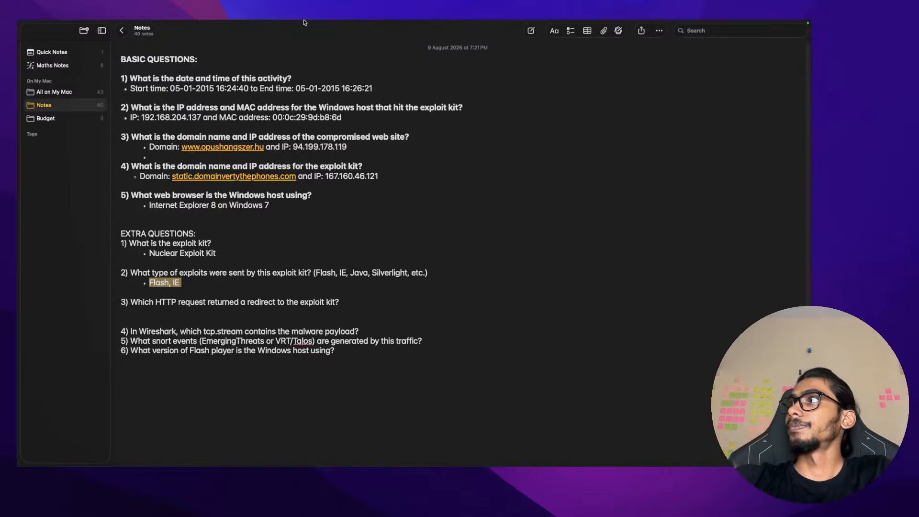
{"action": "left_click", "coordinate": [205, 312]}
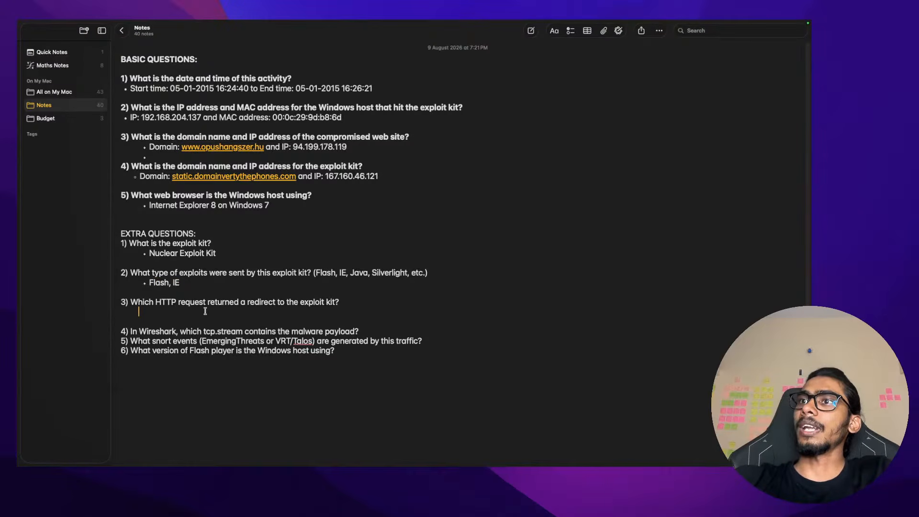
{"action": "left_click_drag", "start_coordinate": [131, 301], "coordinate": [343, 305]}
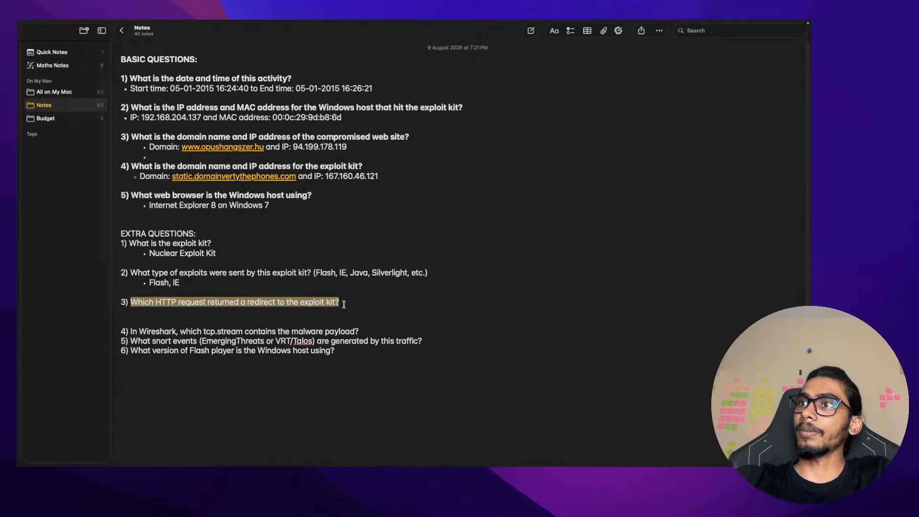
{"action": "left_click", "coordinate": [343, 309]}
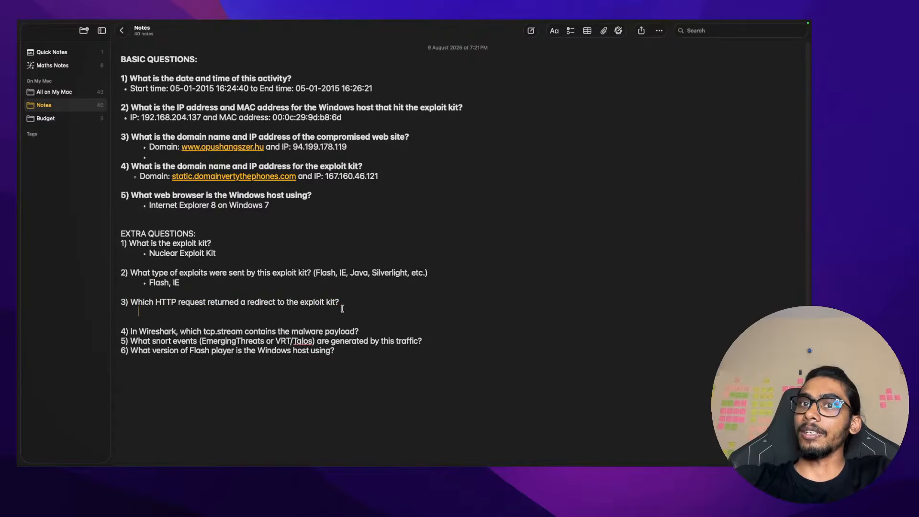
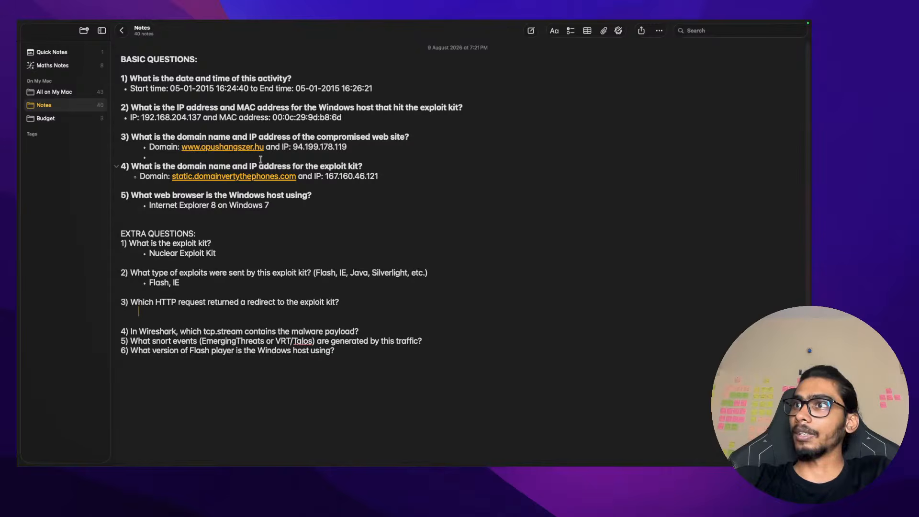
Switch from Apple Notes to the Ubuntu VM showing Wireshark's packet 382 details
{"action": "key", "text": "ctrl+Left"}
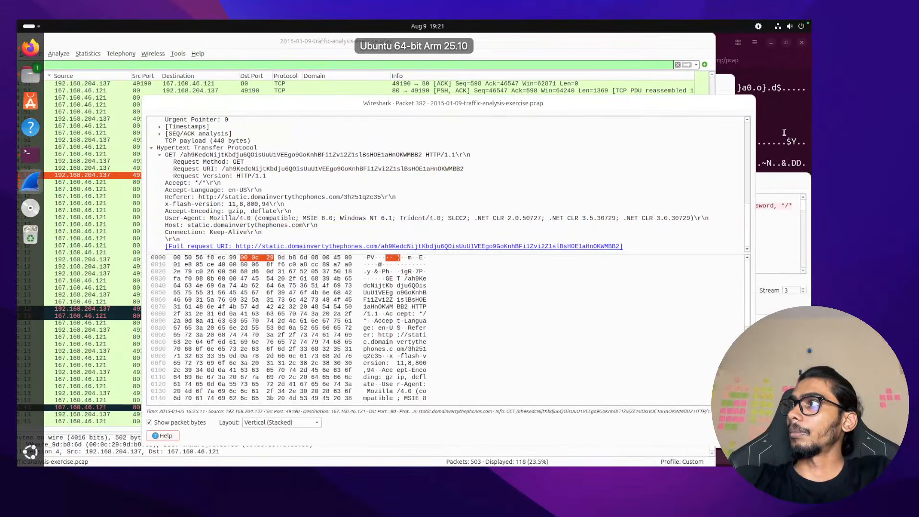
In the tshark output, highlight the thIGiKSjpcJ2Cok8F.dll and AppManifest.xaml file names
{"action": "left_click", "coordinate": [784, 132]}
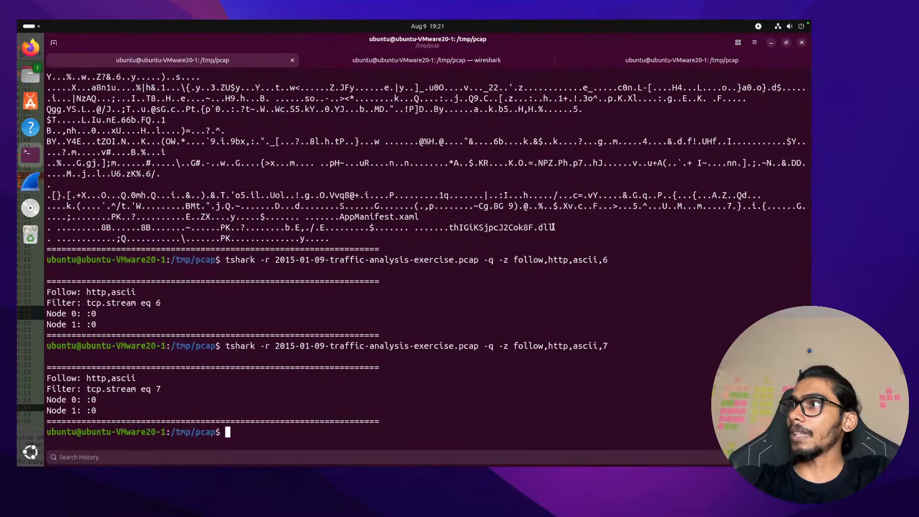
{"action": "left_click_drag", "start_coordinate": [554, 228], "coordinate": [337, 216]}
{"action": "left_click", "coordinate": [414, 215]}
{"action": "left_click", "coordinate": [336, 216]}
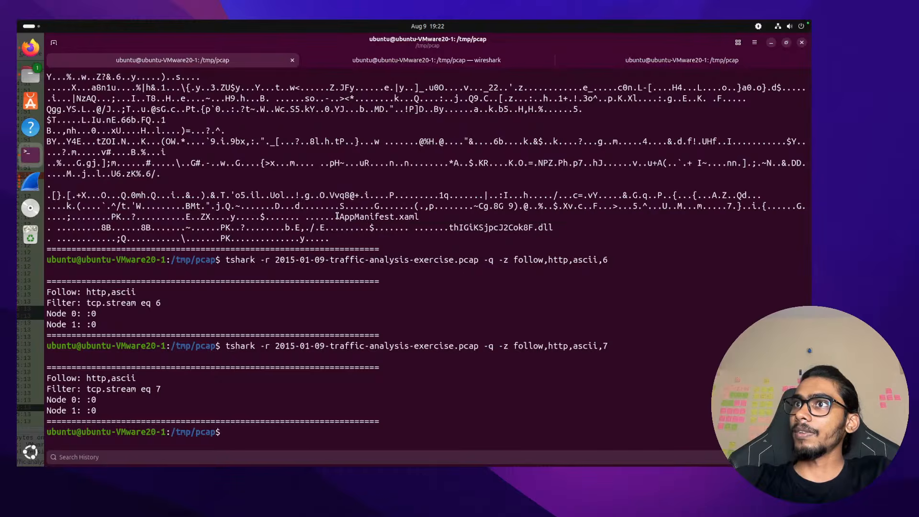
Select stream 5's requested URL path and host static.domainvertythephones.com
{"action": "scroll", "coordinate": [419, 232], "scroll_direction": "up", "scroll_amount": 15}
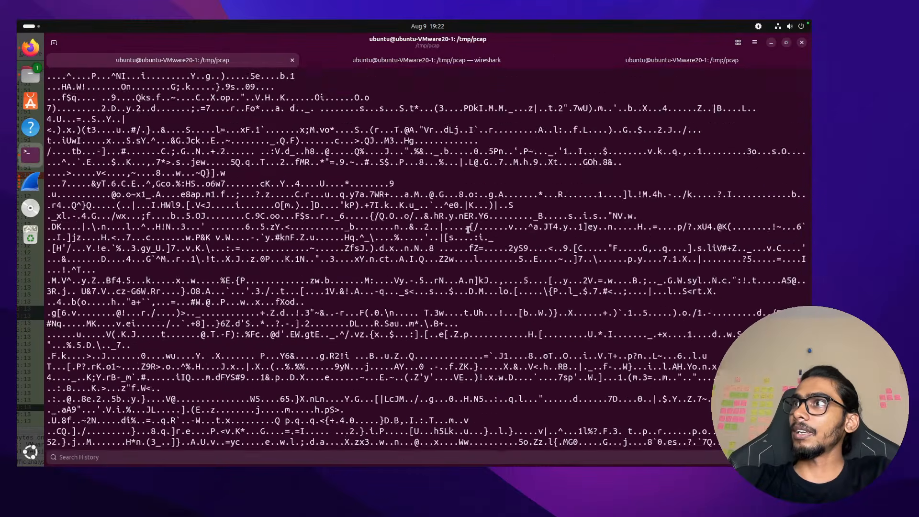
{"action": "scroll", "coordinate": [579, 267], "scroll_direction": "up", "scroll_amount": 15}
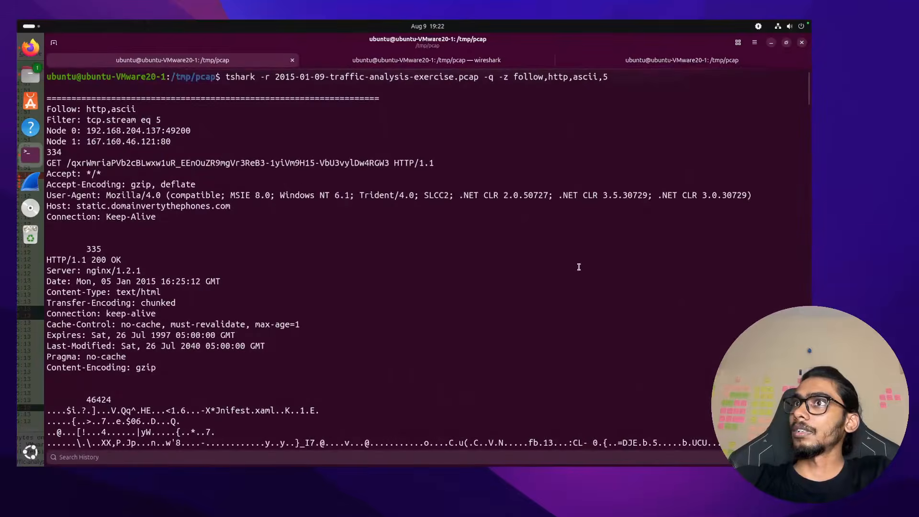
{"action": "scroll", "coordinate": [579, 267], "scroll_direction": "down", "scroll_amount": 3}
{"action": "scroll", "coordinate": [579, 267], "scroll_direction": "up", "scroll_amount": 4}
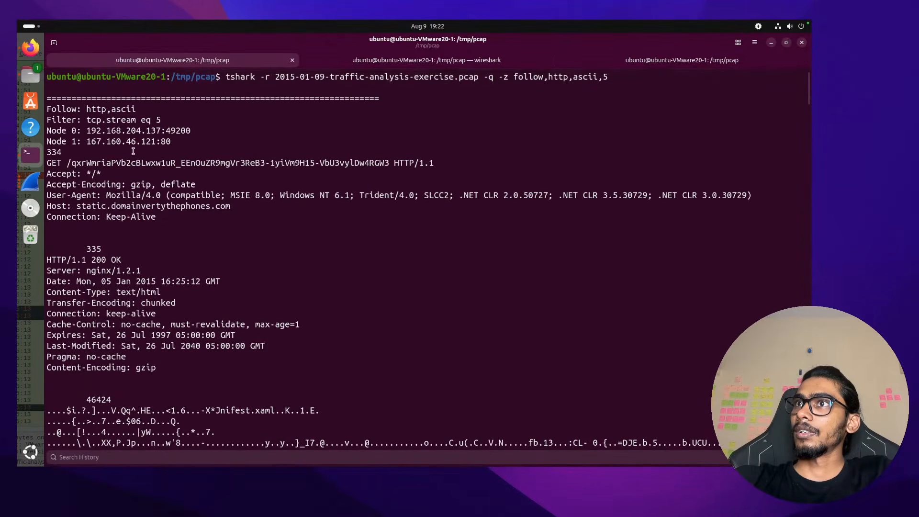
{"action": "double_click", "coordinate": [120, 163]}
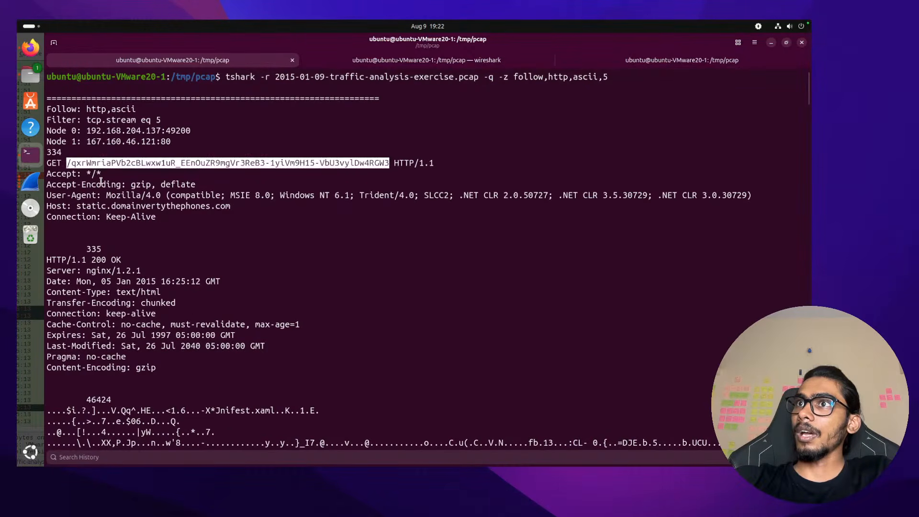
{"action": "double_click", "coordinate": [136, 207]}
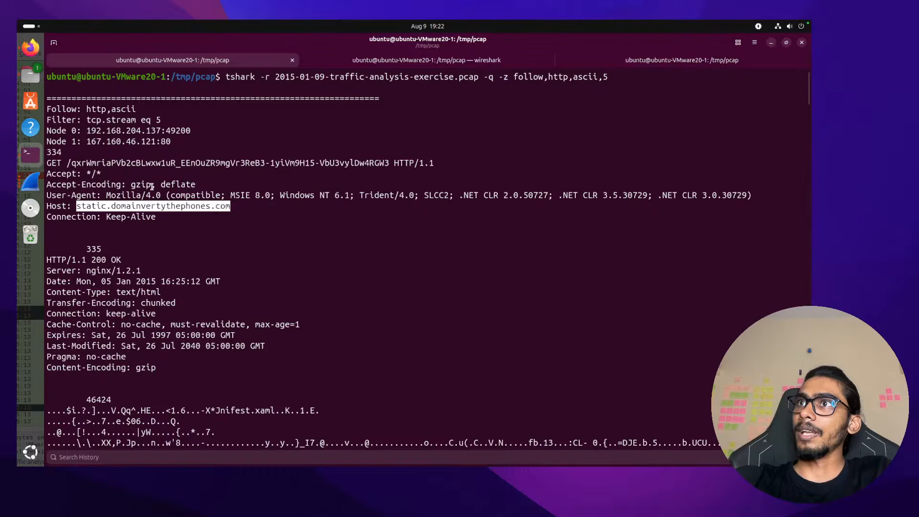
Reselect thIGiKSjpcJ2Cok8F.dll and review the follow,http,ascii,5 output before returning to Wireshark
{"action": "scroll", "coordinate": [149, 277], "scroll_direction": "down", "scroll_amount": 1}
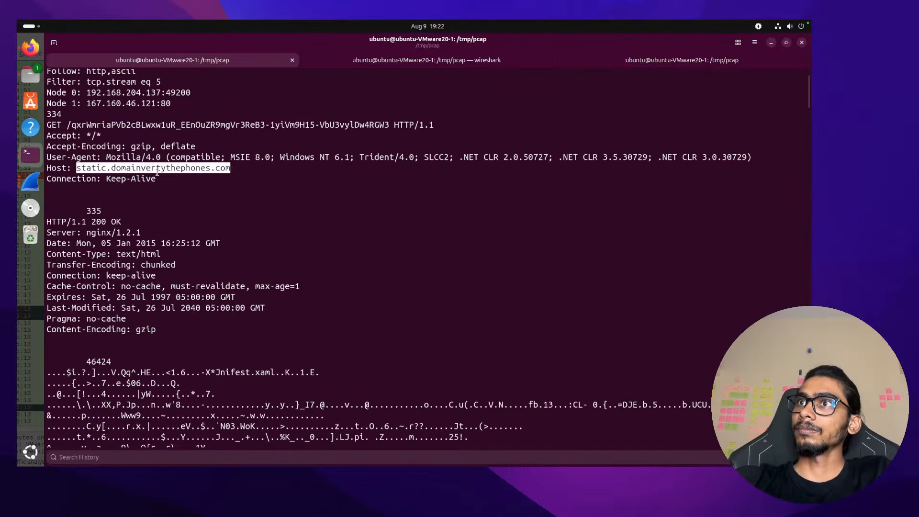
{"action": "scroll", "coordinate": [180, 273], "scroll_direction": "down", "scroll_amount": 20}
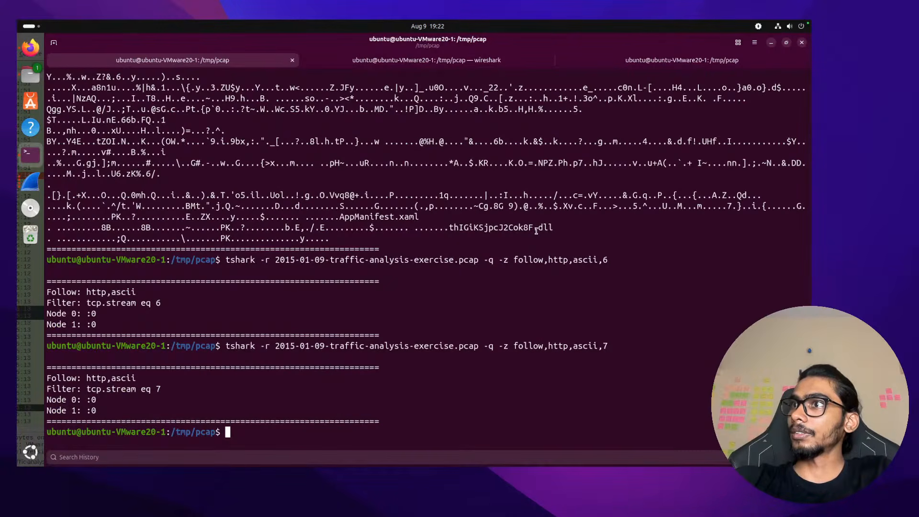
{"action": "left_click_drag", "start_coordinate": [553, 227], "coordinate": [448, 227]}
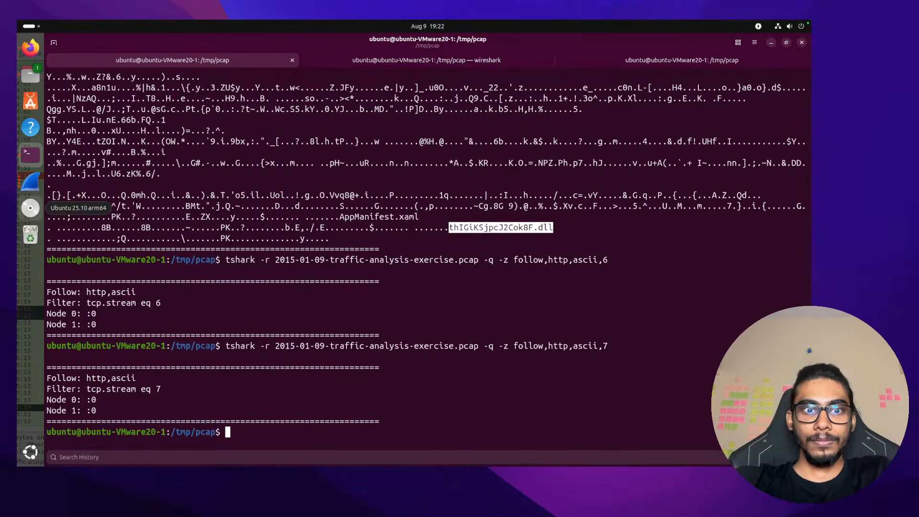
{"action": "scroll", "coordinate": [145, 147], "scroll_direction": "up", "scroll_amount": 4}
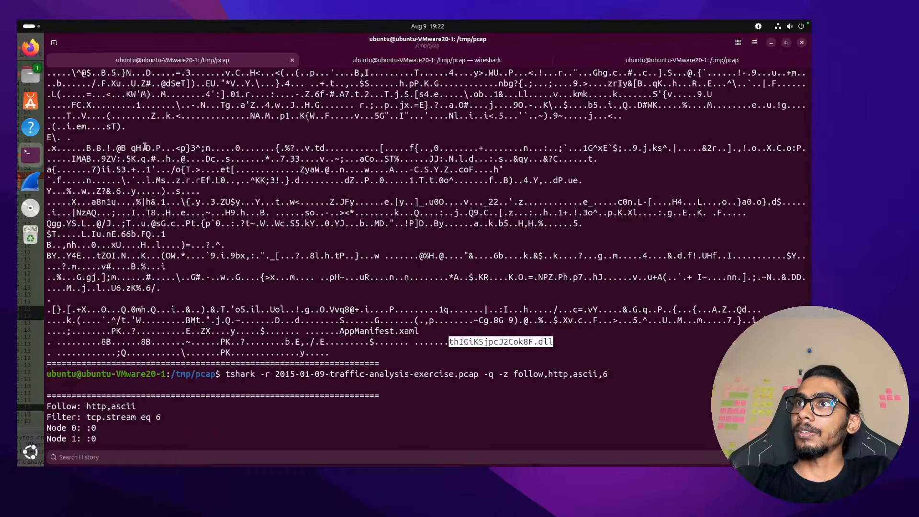
{"action": "scroll", "coordinate": [145, 147], "scroll_direction": "up", "scroll_amount": 7}
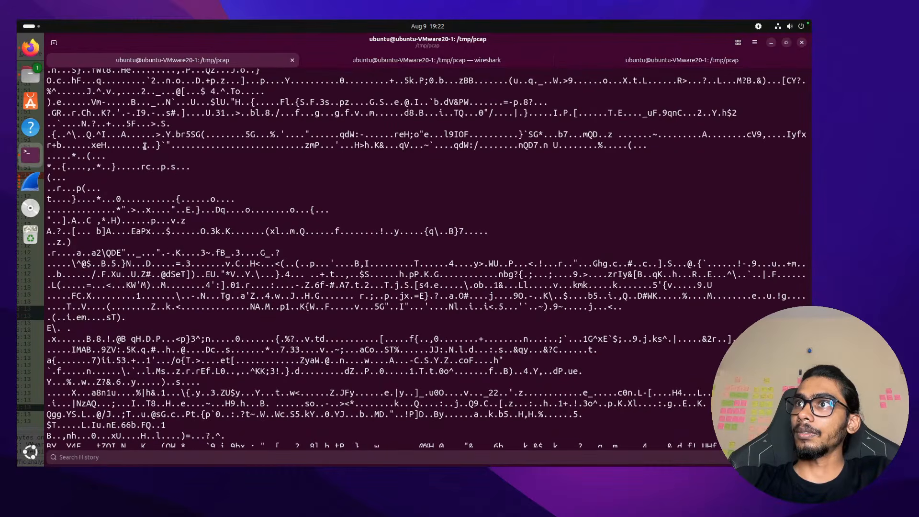
{"action": "scroll", "coordinate": [145, 147], "scroll_direction": "up", "scroll_amount": 10}
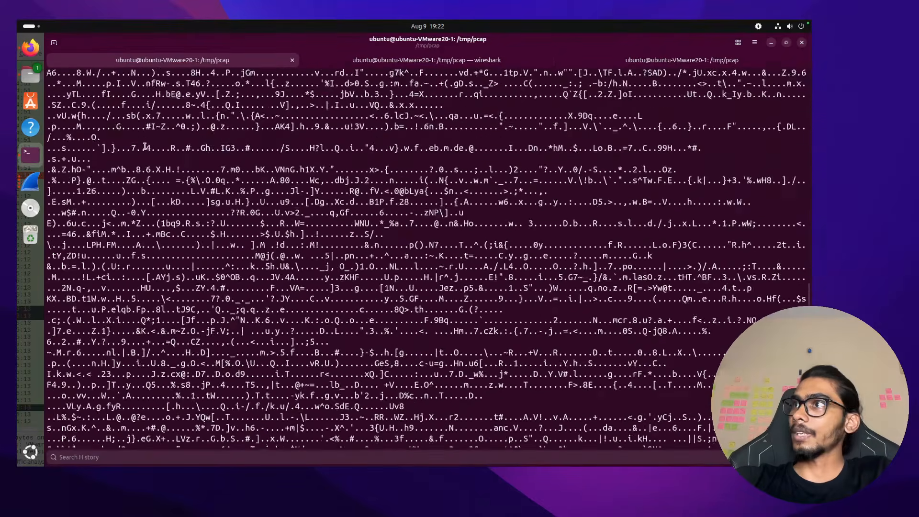
{"action": "scroll", "coordinate": [145, 147], "scroll_direction": "up", "scroll_amount": 10}
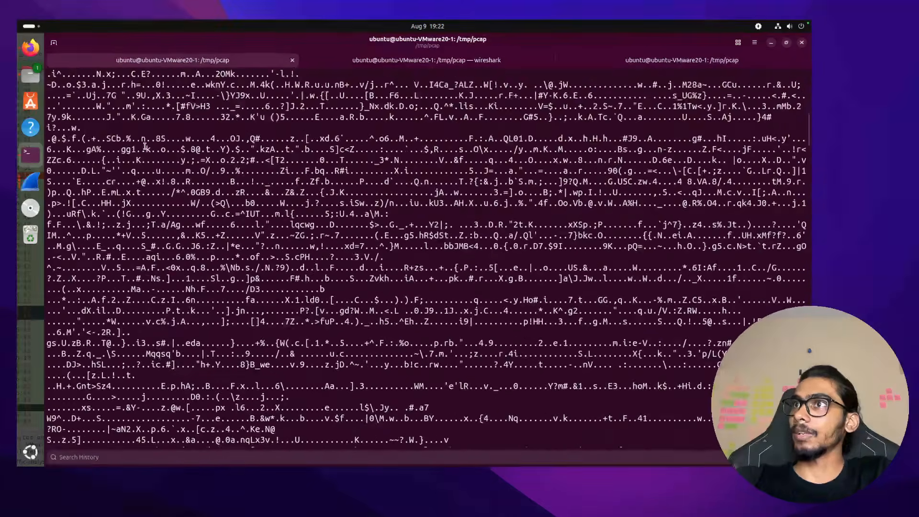
{"action": "scroll", "coordinate": [145, 147], "scroll_direction": "up", "scroll_amount": 15}
{"action": "scroll", "coordinate": [146, 147], "scroll_direction": "down", "scroll_amount": 12}
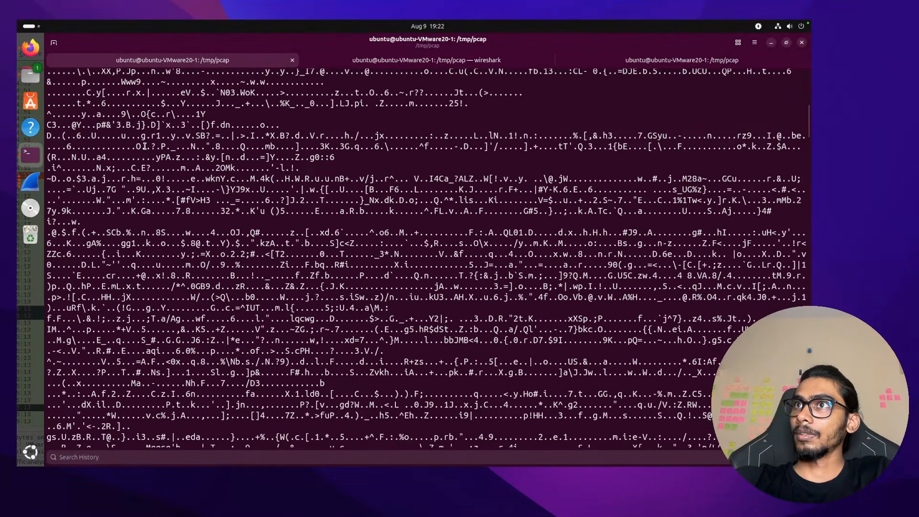
{"action": "scroll", "coordinate": [145, 147], "scroll_direction": "up", "scroll_amount": 2}
{"action": "scroll", "coordinate": [146, 147], "scroll_direction": "up", "scroll_amount": 3}
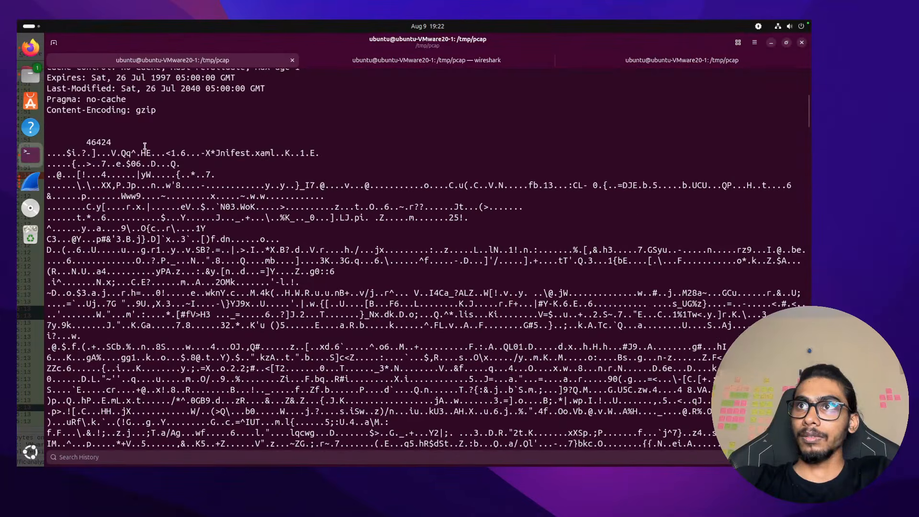
{"action": "scroll", "coordinate": [145, 147], "scroll_direction": "up", "scroll_amount": 10}
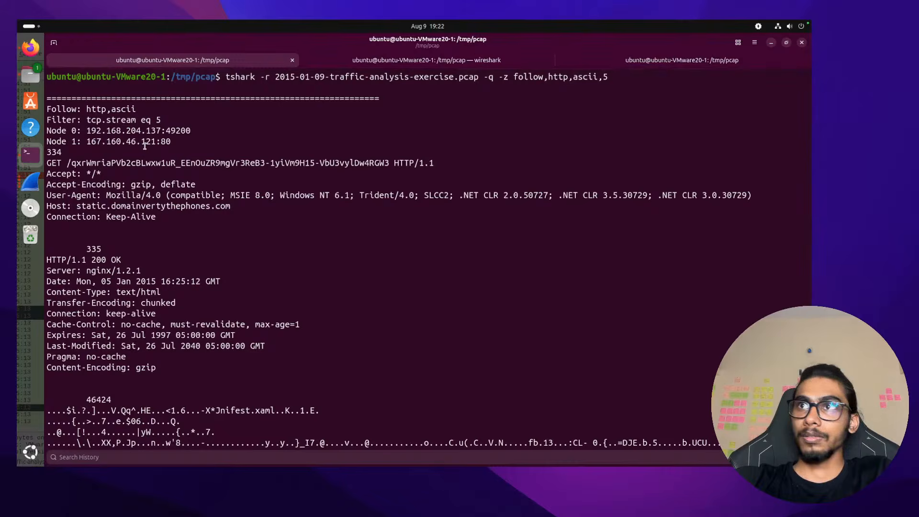
{"action": "left_click", "coordinate": [30, 181]}
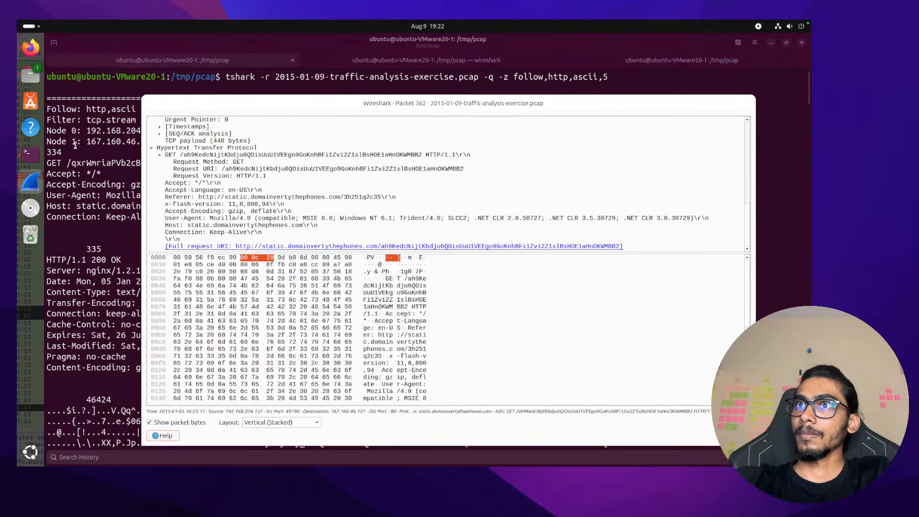
Close the seven leftover Follow HTTP/TCP Stream windows, keeping the main capture and Packet 382
{"action": "left_click", "coordinate": [42, 184]}
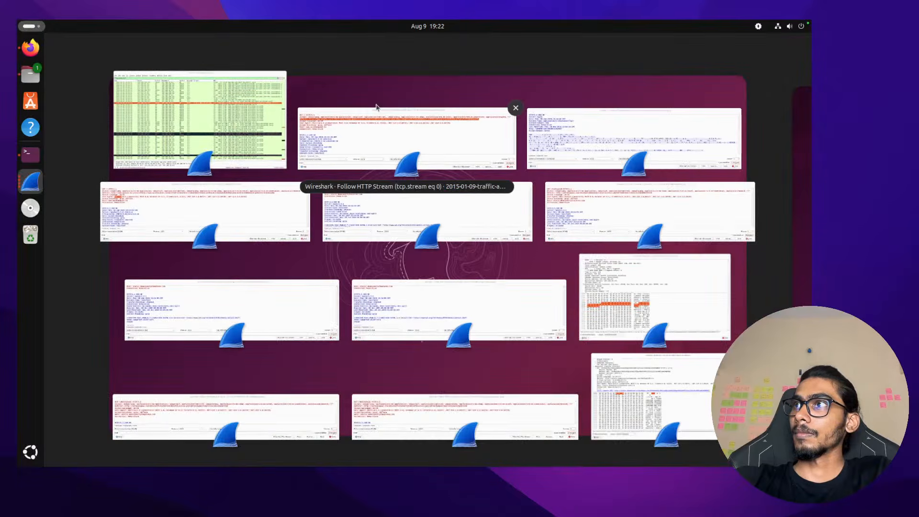
{"action": "left_click", "coordinate": [515, 109]}
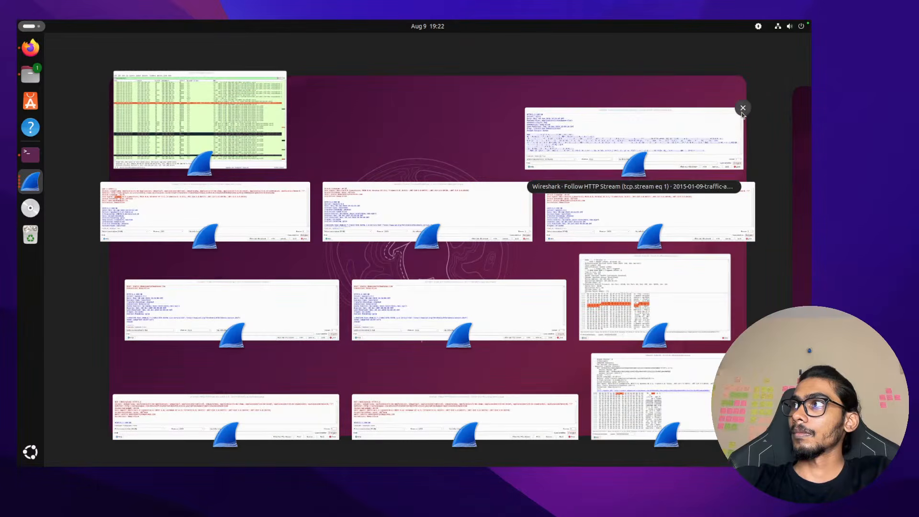
{"action": "left_click", "coordinate": [742, 108]}
{"action": "left_click", "coordinate": [534, 181]}
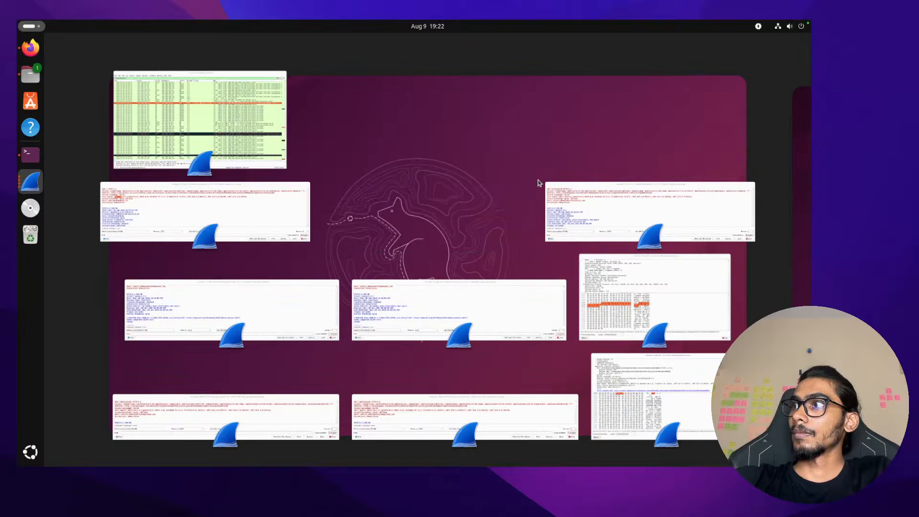
{"action": "left_click", "coordinate": [311, 182]}
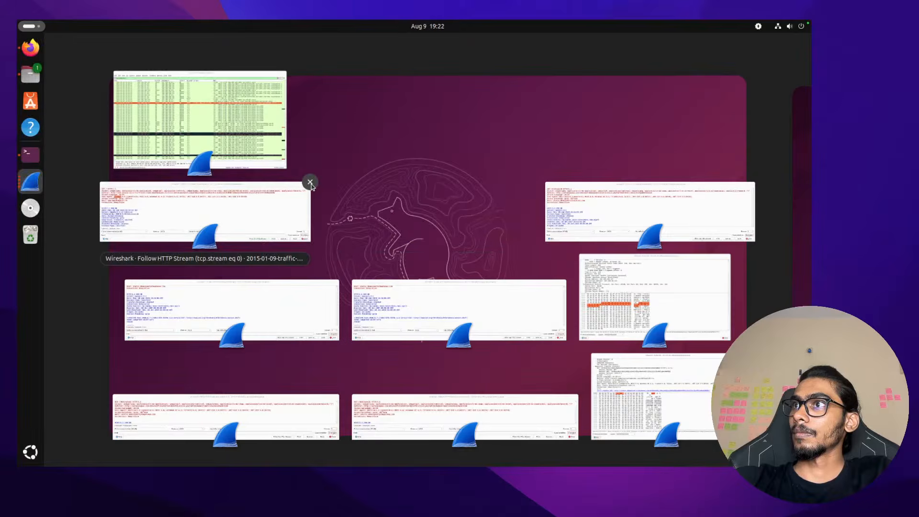
{"action": "left_click", "coordinate": [310, 183]}
{"action": "left_click", "coordinate": [339, 280]}
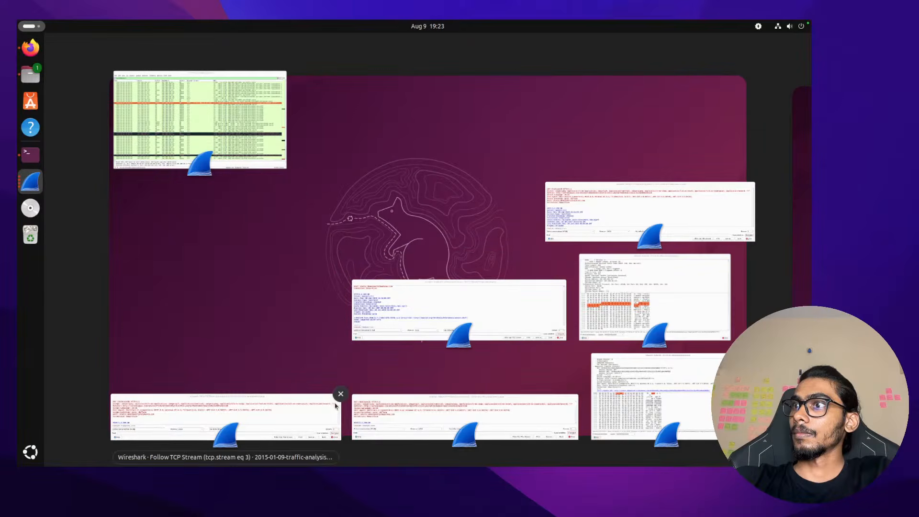
{"action": "left_click", "coordinate": [341, 394]}
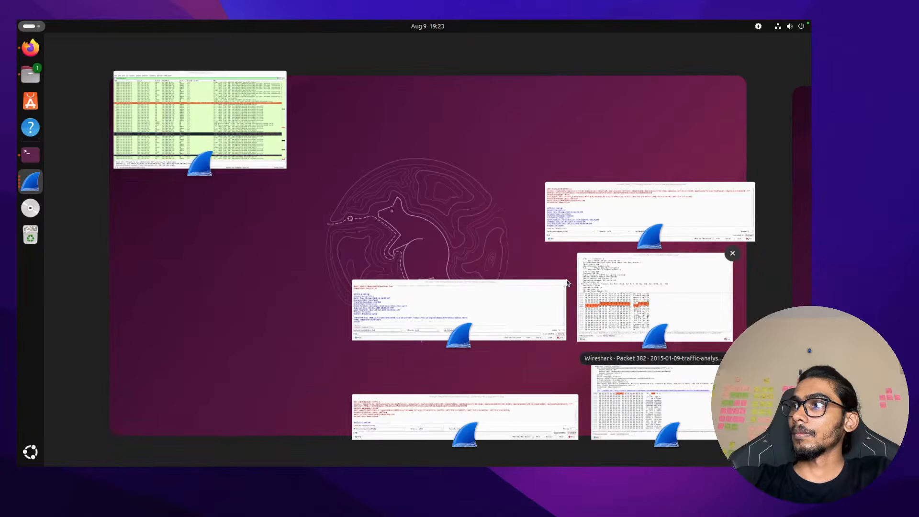
{"action": "left_click", "coordinate": [567, 284]}
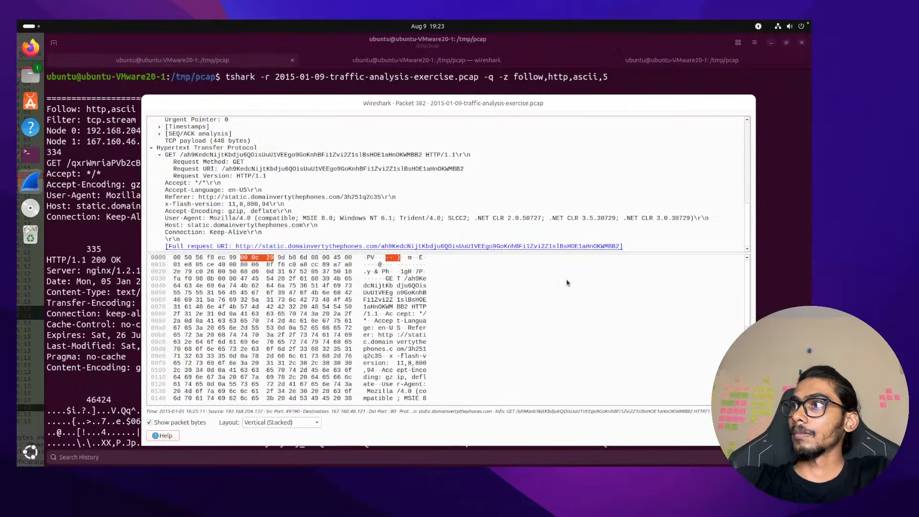
{"action": "left_click", "coordinate": [29, 182]}
Bring the main Wireshark packet list forward and reposition its window
{"action": "left_click", "coordinate": [390, 184]}
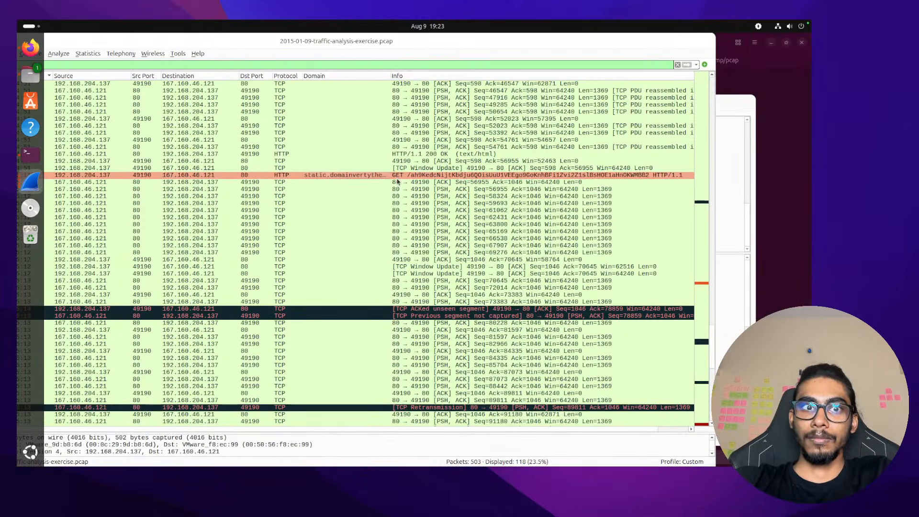
{"action": "scroll", "coordinate": [397, 181], "scroll_direction": "up", "scroll_amount": 15}
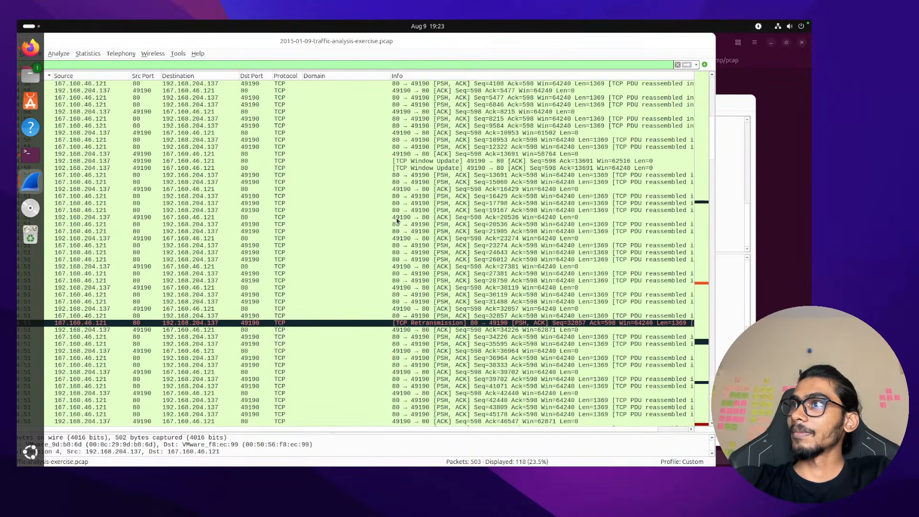
{"action": "scroll", "coordinate": [397, 220], "scroll_direction": "up", "scroll_amount": 3}
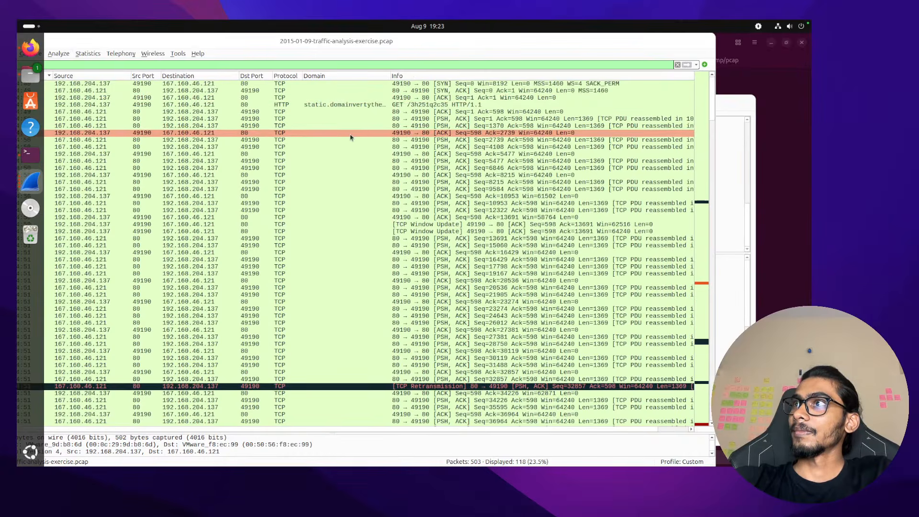
{"action": "scroll", "coordinate": [356, 201], "scroll_direction": "down", "scroll_amount": 17}
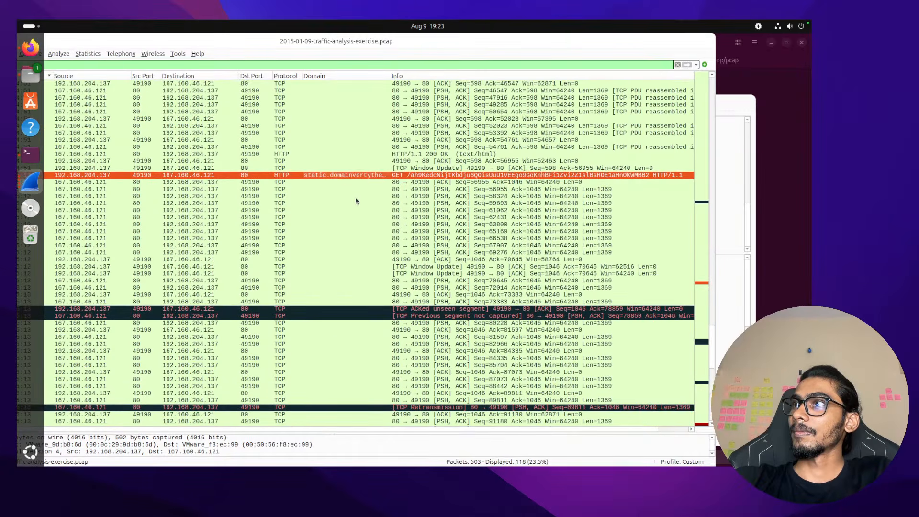
{"action": "scroll", "coordinate": [356, 201], "scroll_direction": "down", "scroll_amount": 4}
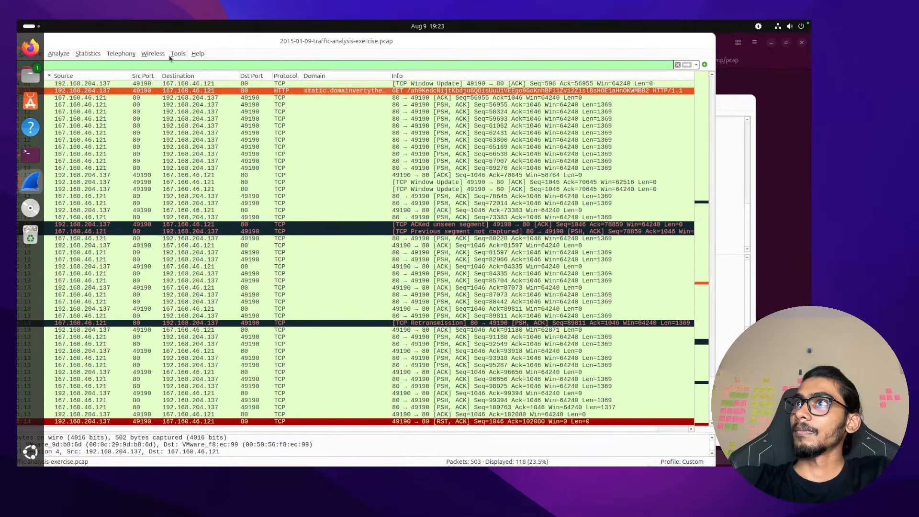
{"action": "left_click_drag", "start_coordinate": [213, 42], "coordinate": [316, 58]}
Clear the 'tcp.stream eq 3' display filter and select HTTP GET packet 387
{"action": "left_click", "coordinate": [311, 91]}
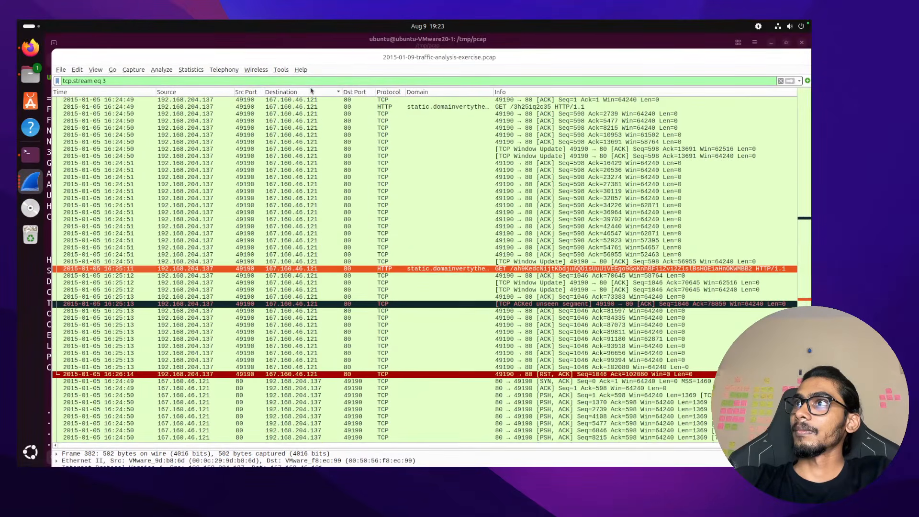
{"action": "double_click", "coordinate": [310, 82]}
{"action": "triple_click", "coordinate": [310, 82]}
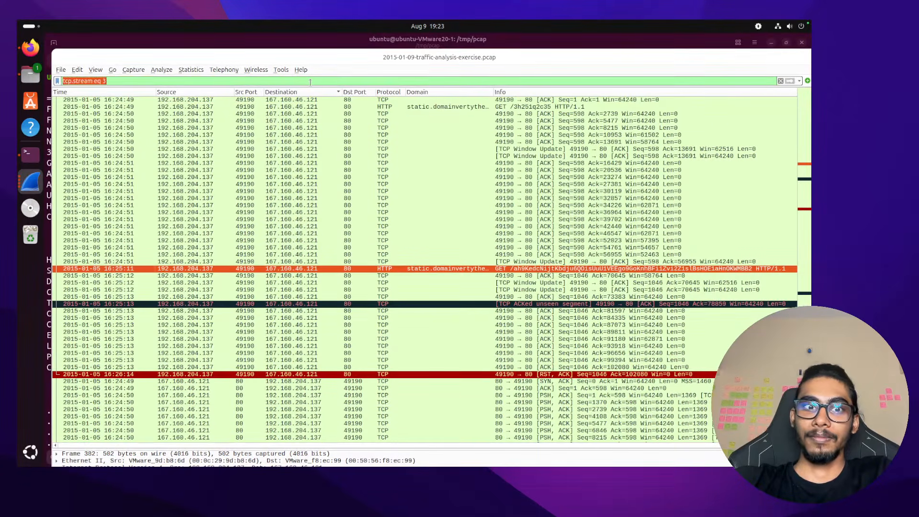
{"action": "key", "text": "BackSpace"}
{"action": "key", "text": "Return"}
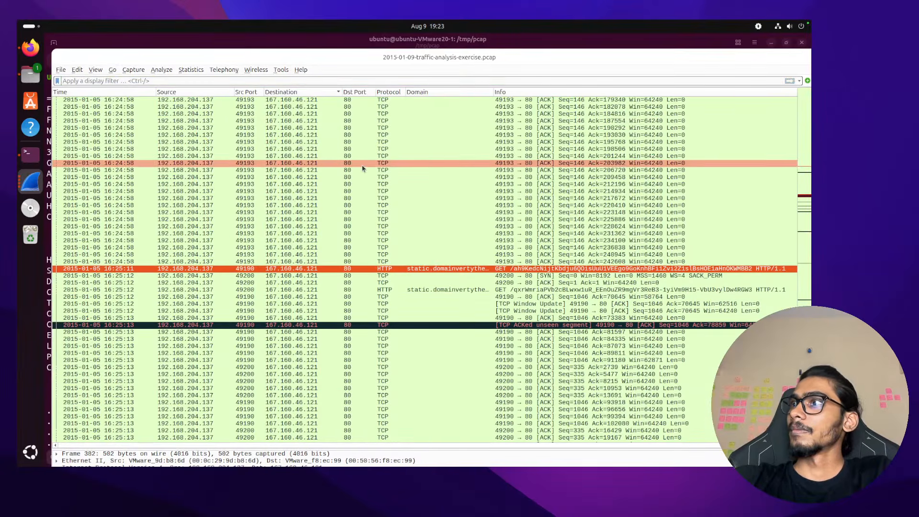
{"action": "scroll", "coordinate": [363, 169], "scroll_direction": "up", "scroll_amount": 2}
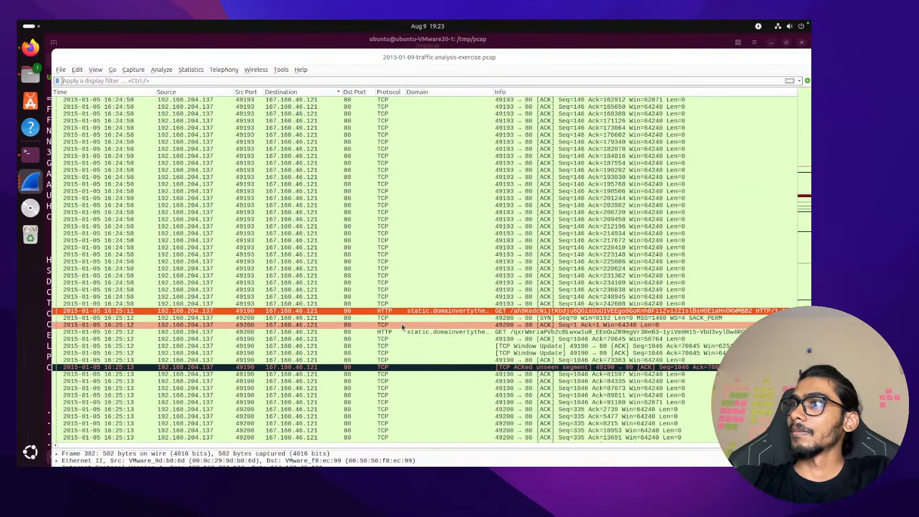
{"action": "left_click", "coordinate": [423, 332]}
Inspect packet 387's details in a separate window, then close it
{"action": "double_click", "coordinate": [424, 334]}
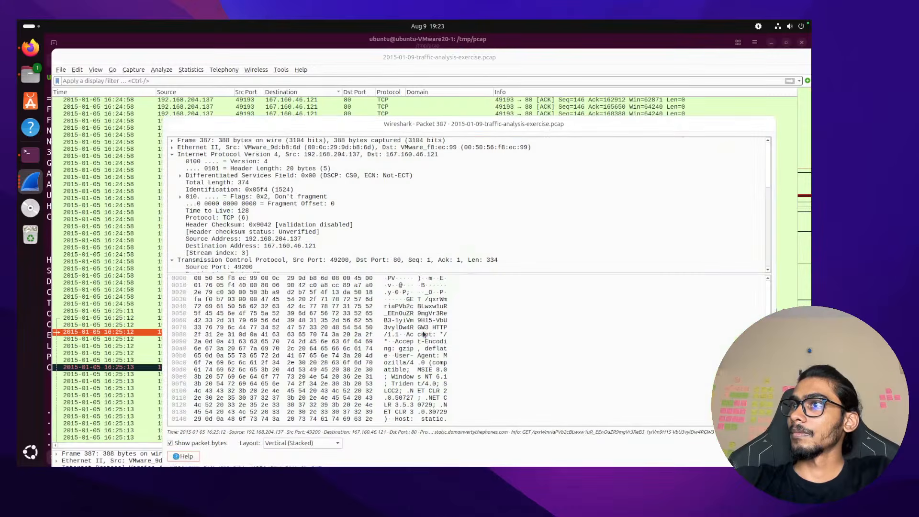
{"action": "scroll", "coordinate": [355, 227], "scroll_direction": "down", "scroll_amount": 10}
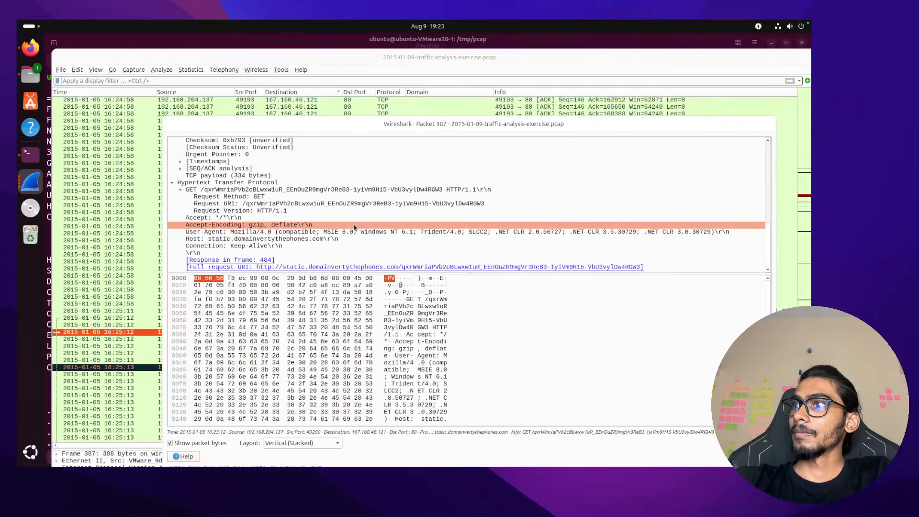
{"action": "scroll", "coordinate": [467, 359], "scroll_direction": "down", "scroll_amount": 2}
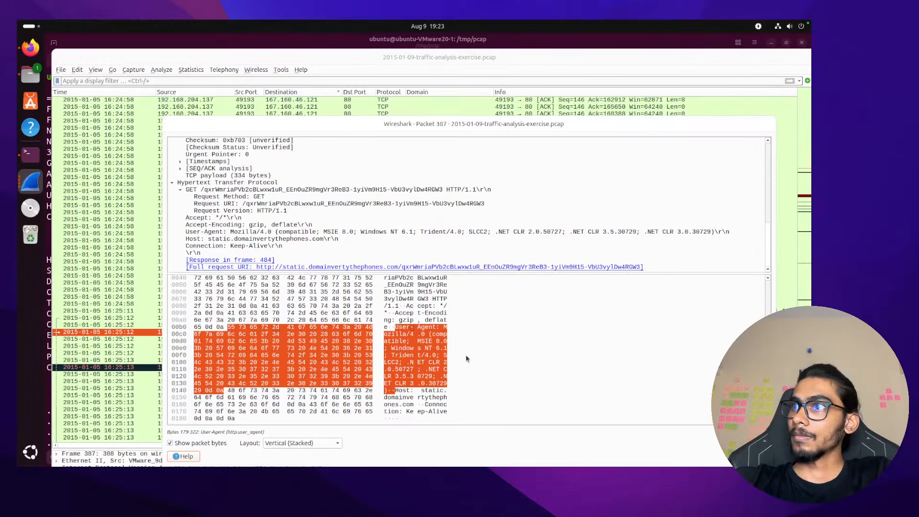
{"action": "scroll", "coordinate": [467, 359], "scroll_direction": "up", "scroll_amount": 2}
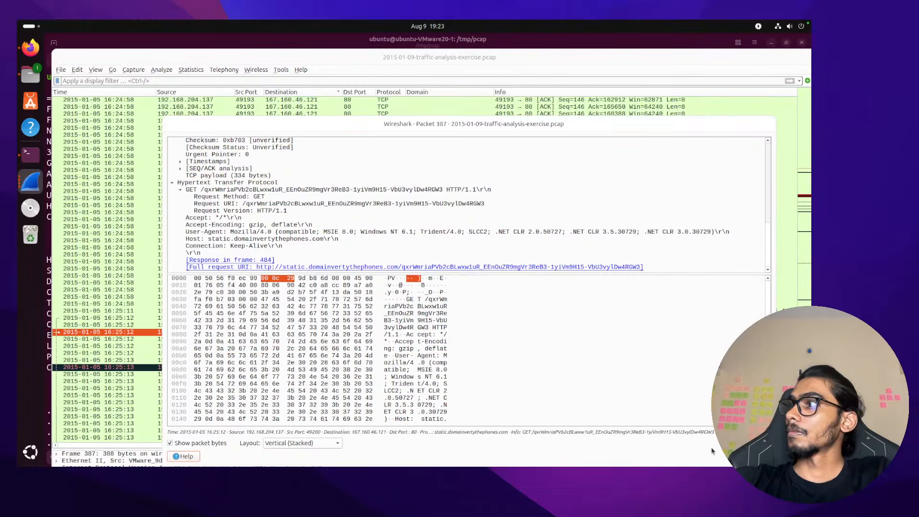
{"action": "key", "text": "Escape"}
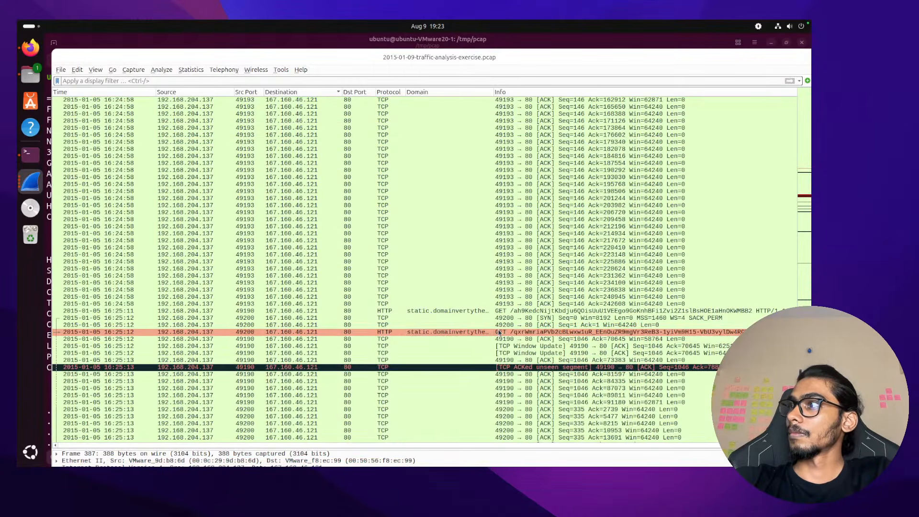
Follow the GET packet's HTTP stream, filtering the capture to tcp.stream eq 5
{"action": "right_click", "coordinate": [500, 334]}
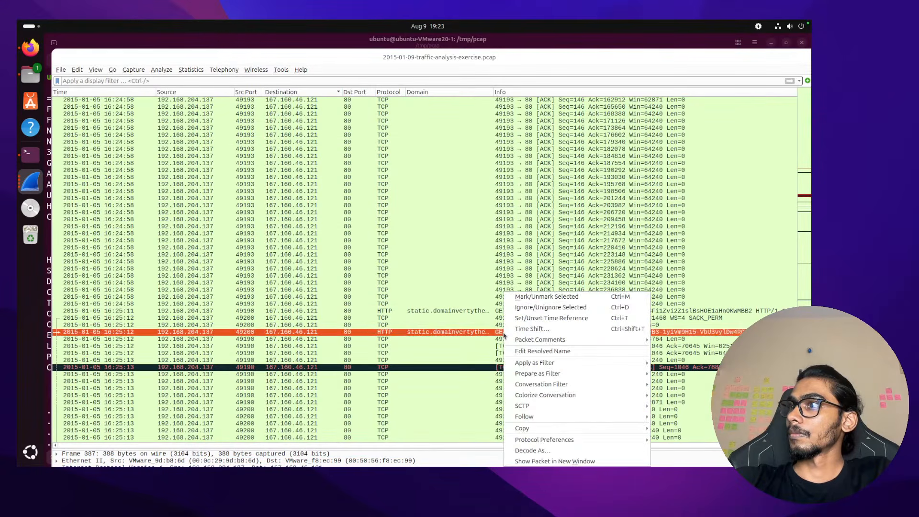
{"action": "key", "text": "Escape"}
{"action": "right_click", "coordinate": [507, 334]}
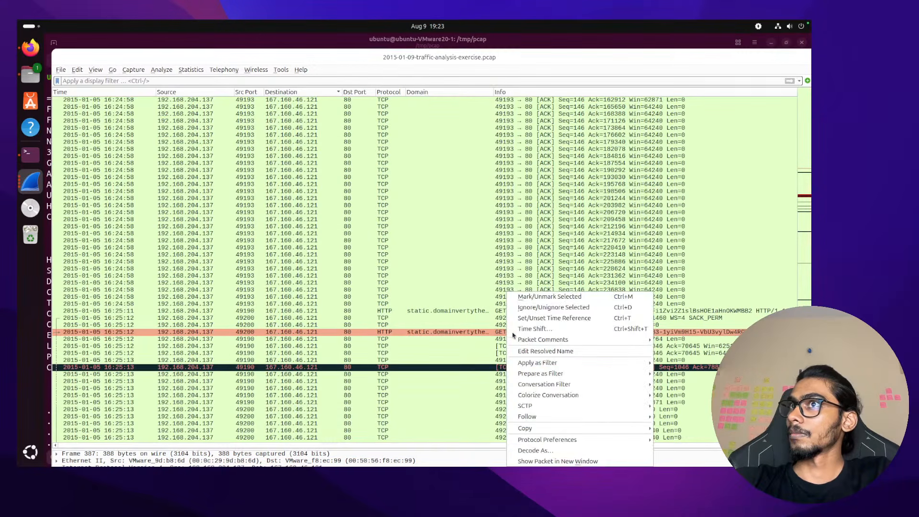
{"action": "mouse_move", "coordinate": [637, 406]}
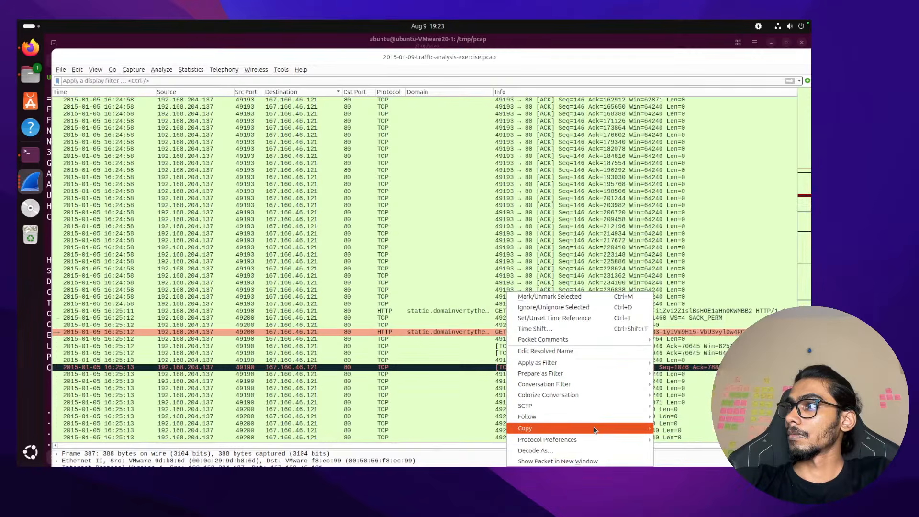
{"action": "left_click", "coordinate": [690, 417]}
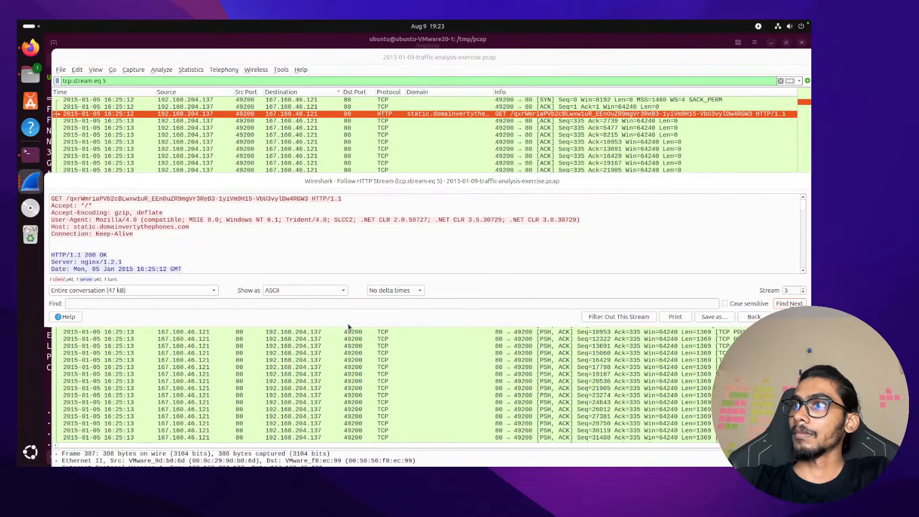
{"action": "left_click_drag", "start_coordinate": [350, 326], "coordinate": [350, 466]}
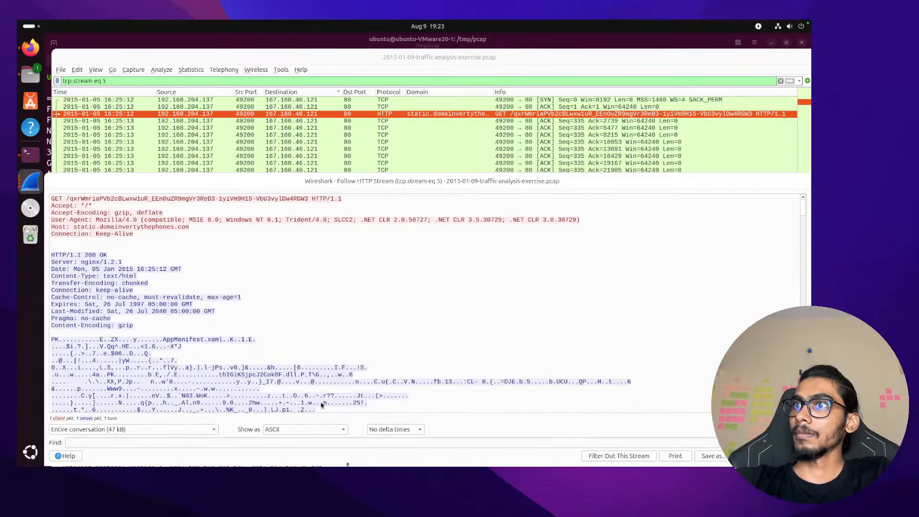
{"action": "scroll", "coordinate": [320, 402], "scroll_direction": "down", "scroll_amount": 2}
{"action": "scroll", "coordinate": [192, 302], "scroll_direction": "up", "scroll_amount": 2}
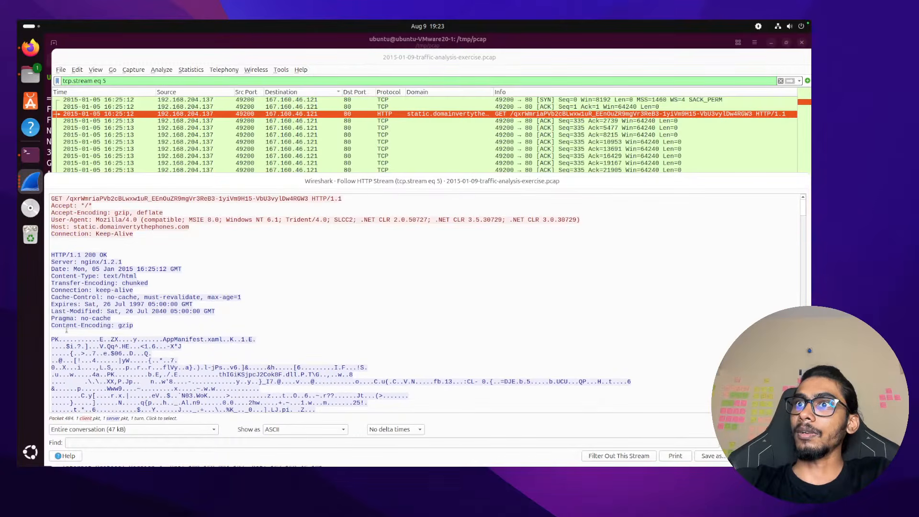
Highlight the PK archive signature, the thIGiKSjpcJ2Cok8F.dll name and the GET request path
{"action": "left_click_drag", "start_coordinate": [52, 338], "coordinate": [59, 338]}
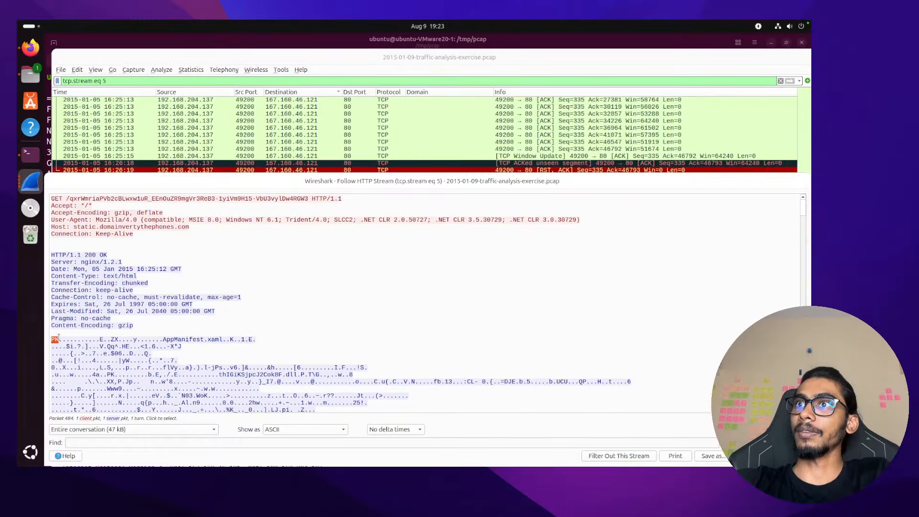
{"action": "left_click", "coordinate": [67, 198]}
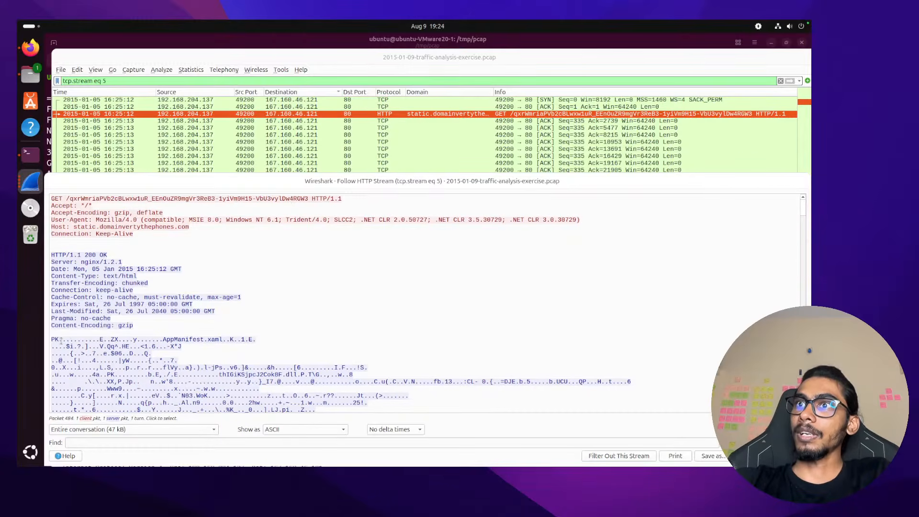
{"action": "left_click_drag", "start_coordinate": [52, 339], "coordinate": [59, 339]}
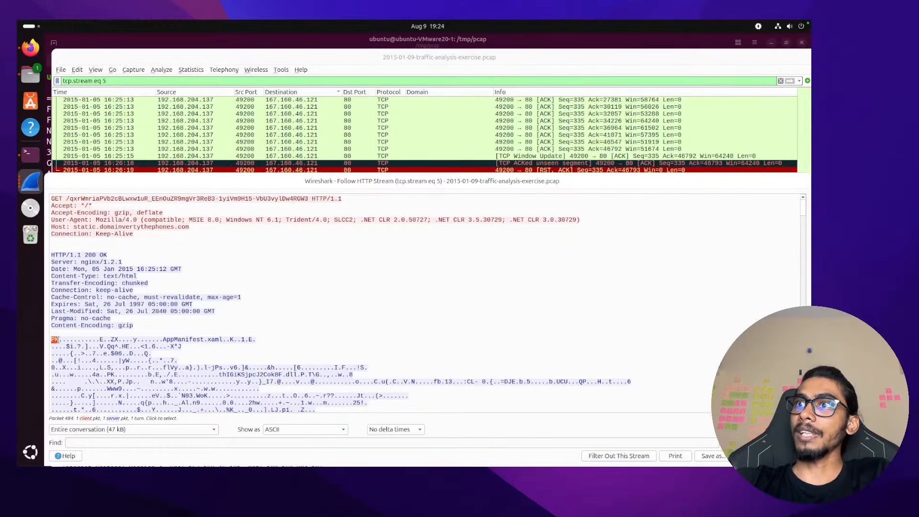
{"action": "scroll", "coordinate": [127, 352], "scroll_direction": "down", "scroll_amount": 15}
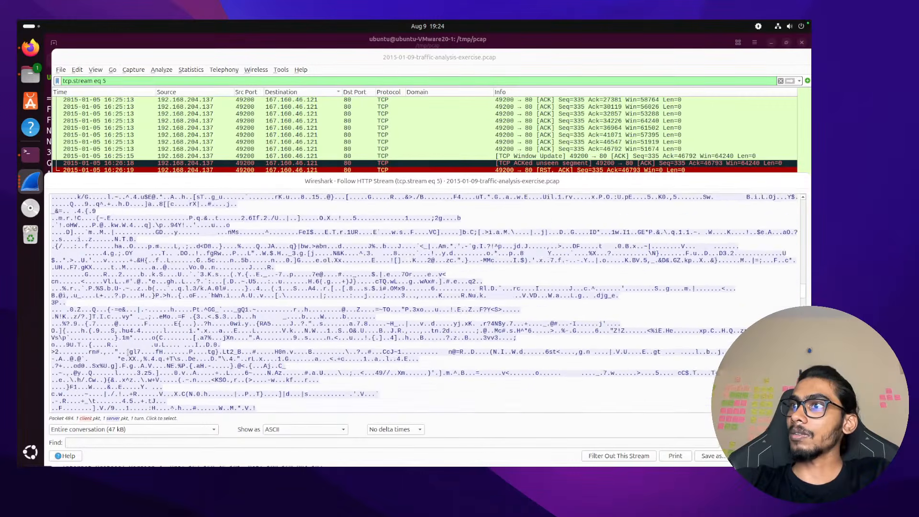
{"action": "scroll", "coordinate": [127, 352], "scroll_direction": "down", "scroll_amount": 15}
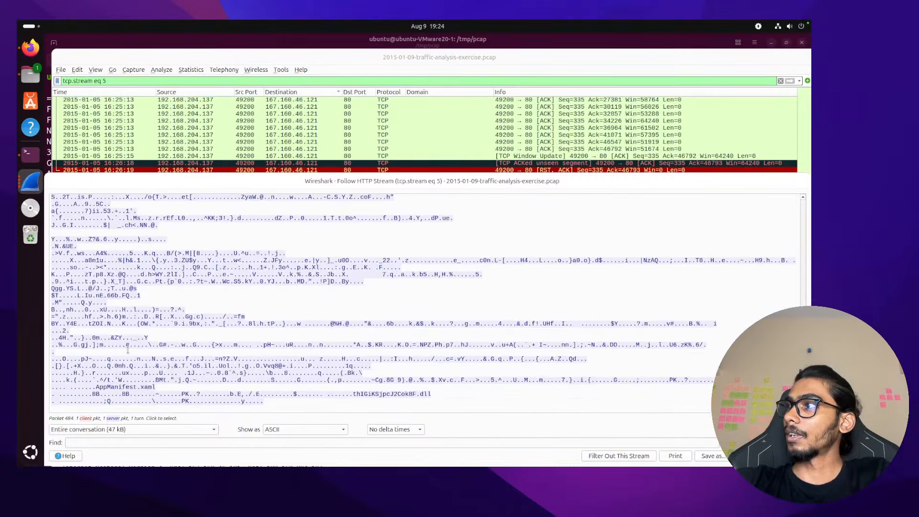
{"action": "left_click_drag", "start_coordinate": [432, 394], "coordinate": [355, 393]}
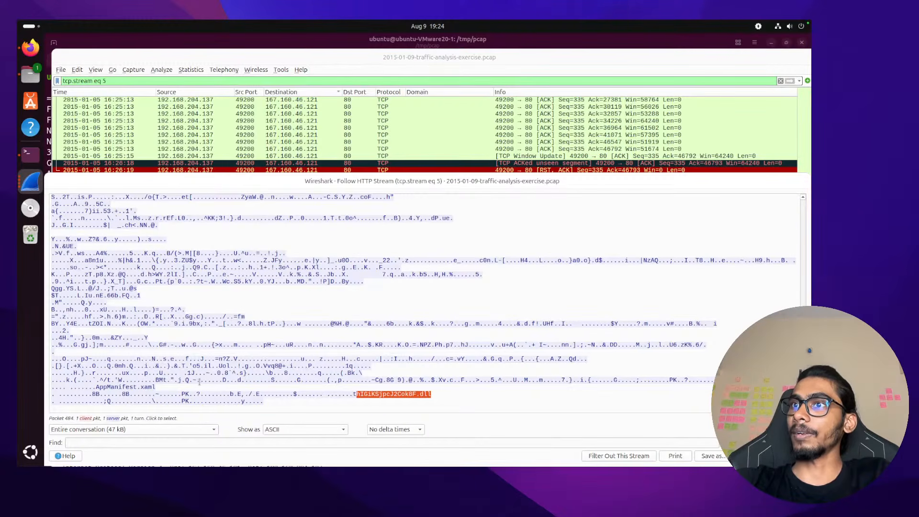
{"action": "scroll", "coordinate": [199, 381], "scroll_direction": "up", "scroll_amount": 20}
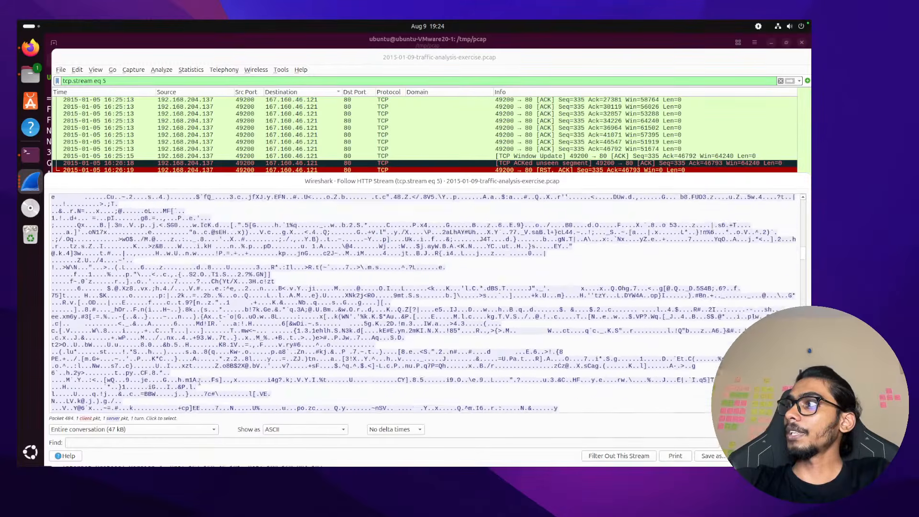
{"action": "scroll", "coordinate": [199, 382], "scroll_direction": "up", "scroll_amount": 15}
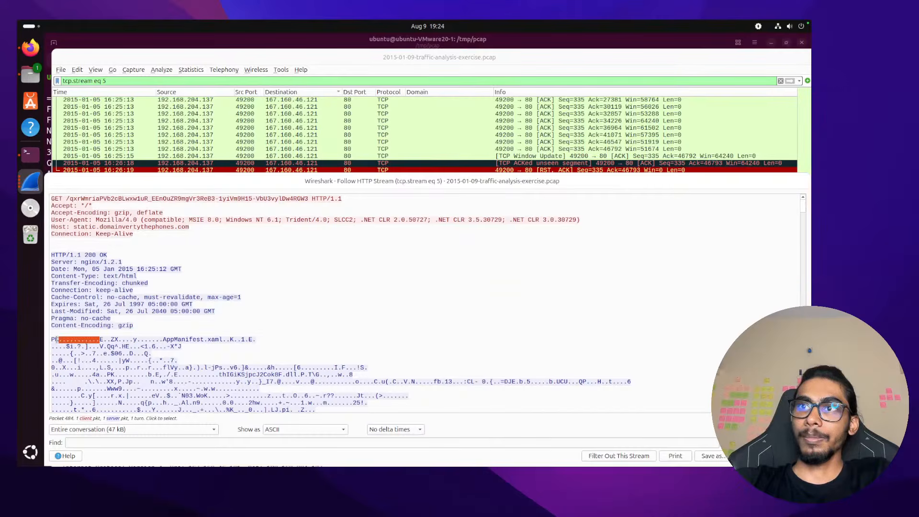
{"action": "double_click", "coordinate": [108, 196]}
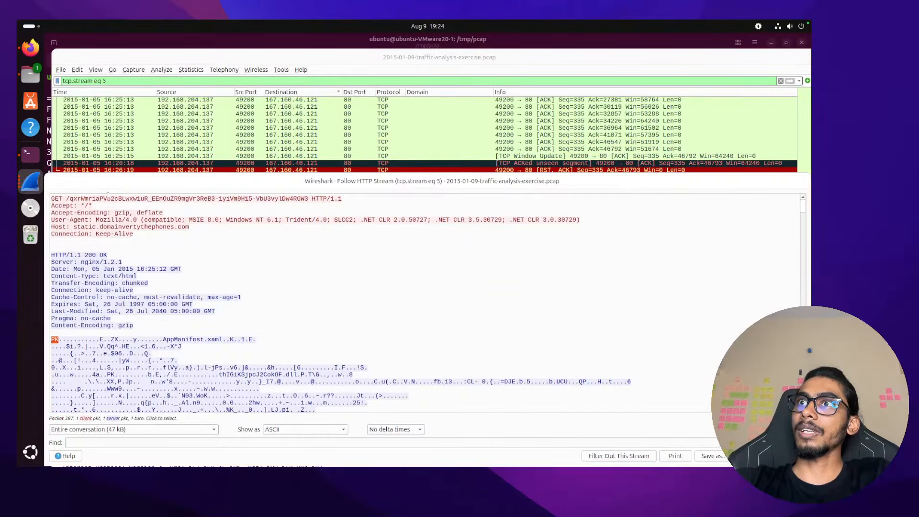
Review the HTTP object list's 242 kB octet-stream and 46 kB text/html entries, then close it
{"action": "left_click", "coordinate": [61, 69]}
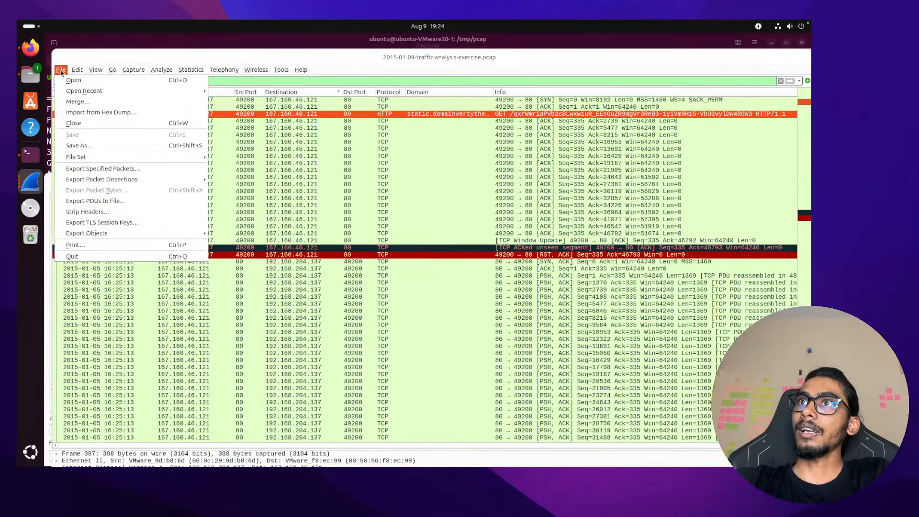
{"action": "mouse_move", "coordinate": [149, 234]}
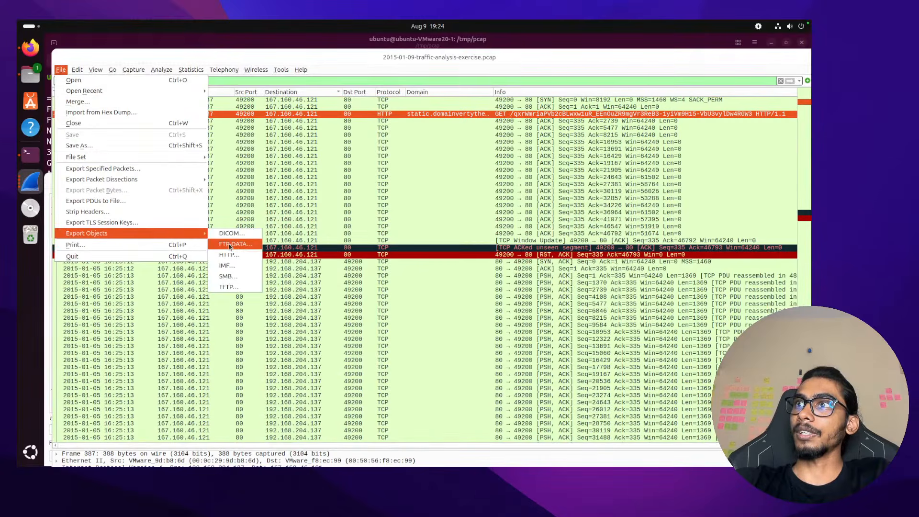
{"action": "left_click", "coordinate": [229, 255]}
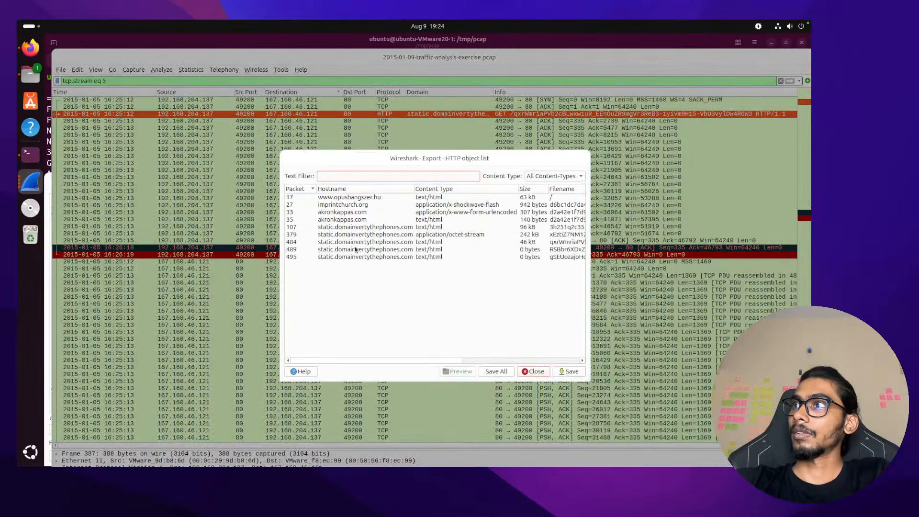
{"action": "left_click_drag", "start_coordinate": [592, 231], "coordinate": [656, 232]}
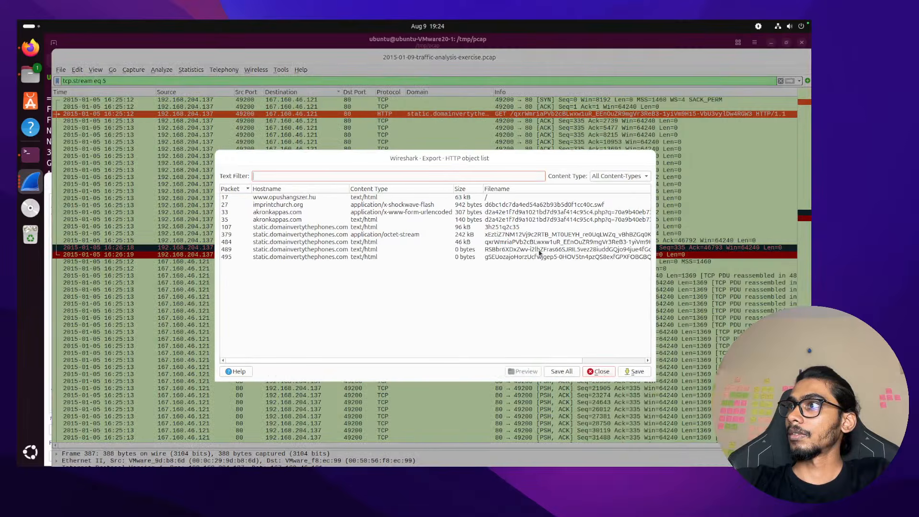
{"action": "left_click", "coordinate": [536, 245]}
{"action": "left_click", "coordinate": [528, 235]}
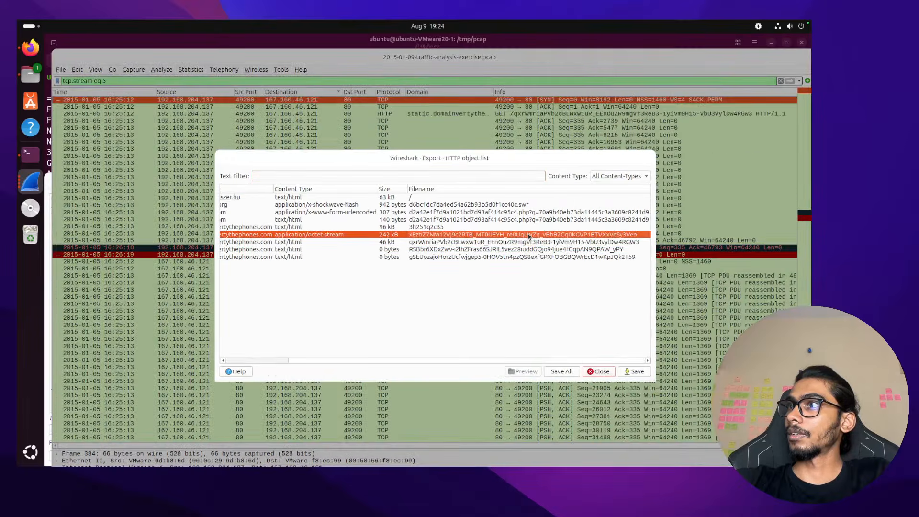
{"action": "left_click", "coordinate": [532, 242]}
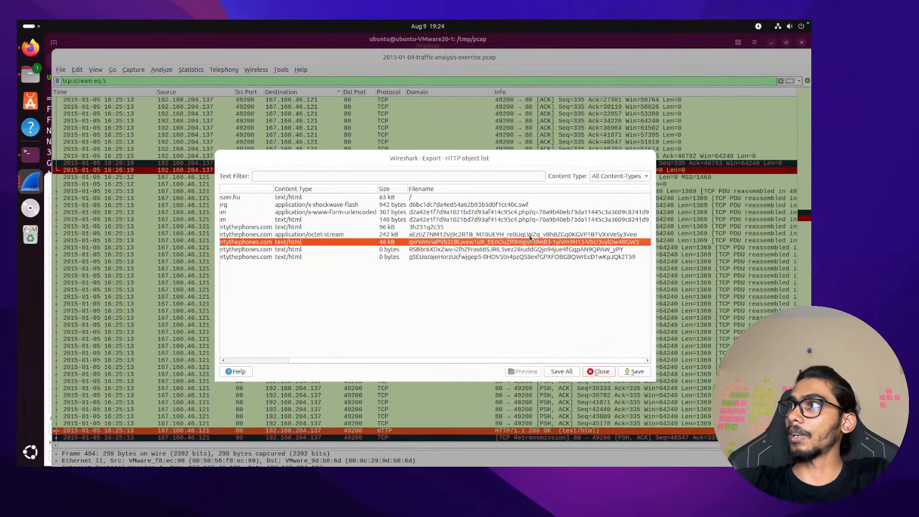
{"action": "left_click", "coordinate": [599, 372]}
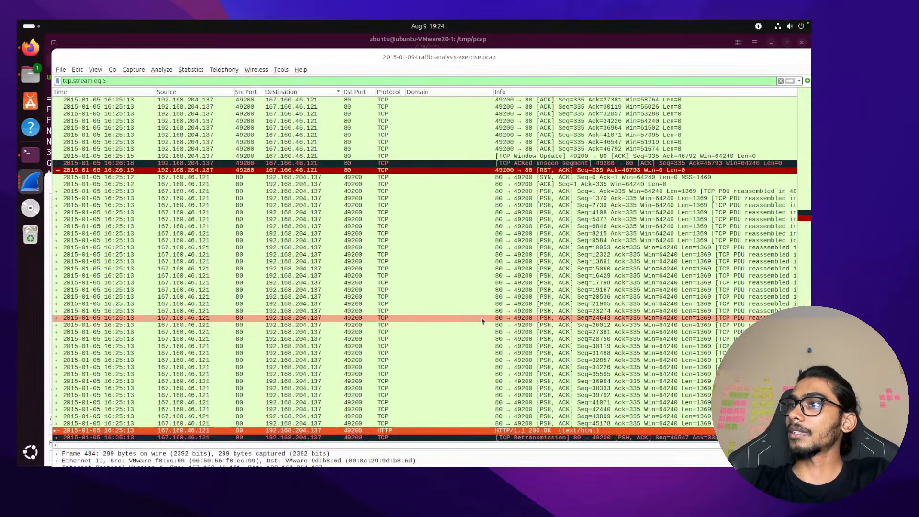
Scroll stream 5's packet list back up to its first SYN
{"action": "scroll", "coordinate": [482, 321], "scroll_direction": "right", "scroll_amount": 2}
{"action": "scroll", "coordinate": [481, 320], "scroll_direction": "up", "scroll_amount": 4}
{"action": "scroll", "coordinate": [445, 279], "scroll_direction": "left", "scroll_amount": 2}
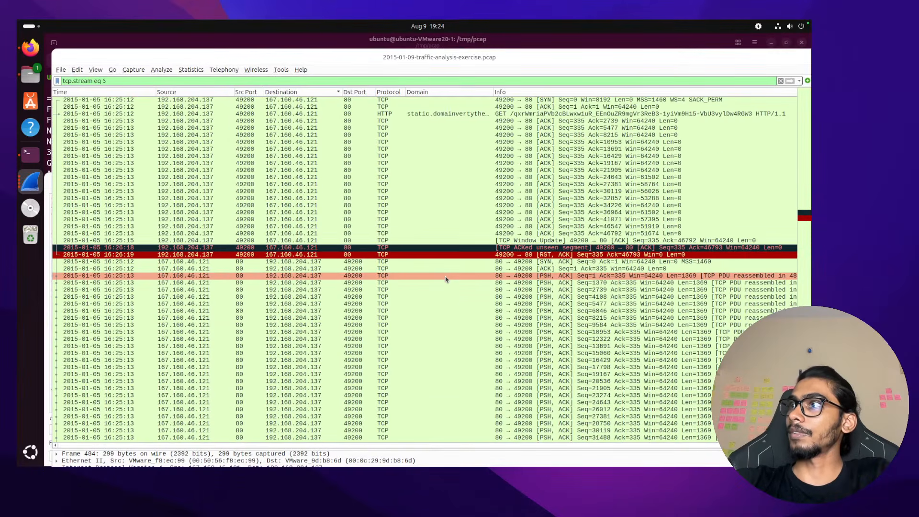
Follow stream 5's HTTP conversation, select the PK marker opening the body, then return to Notes
{"action": "right_click", "coordinate": [459, 116]}
{"action": "mouse_move", "coordinate": [479, 239]}
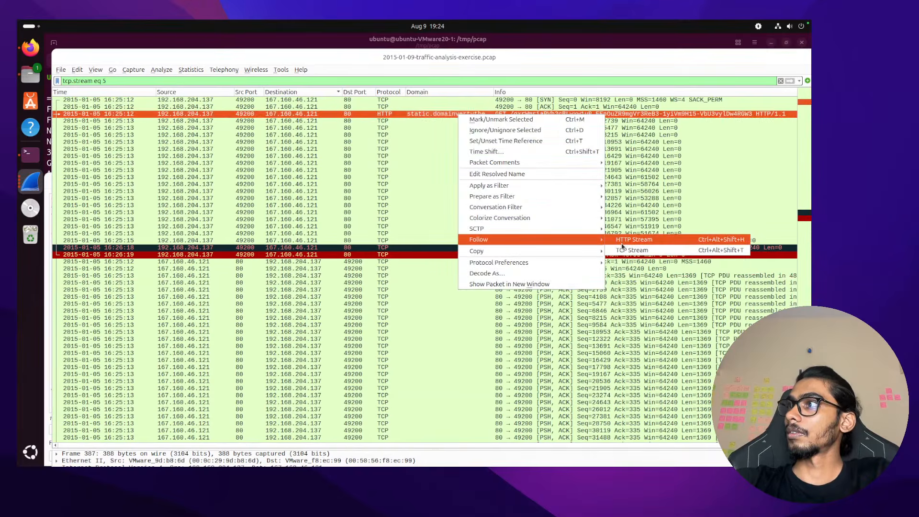
{"action": "left_click", "coordinate": [623, 239]}
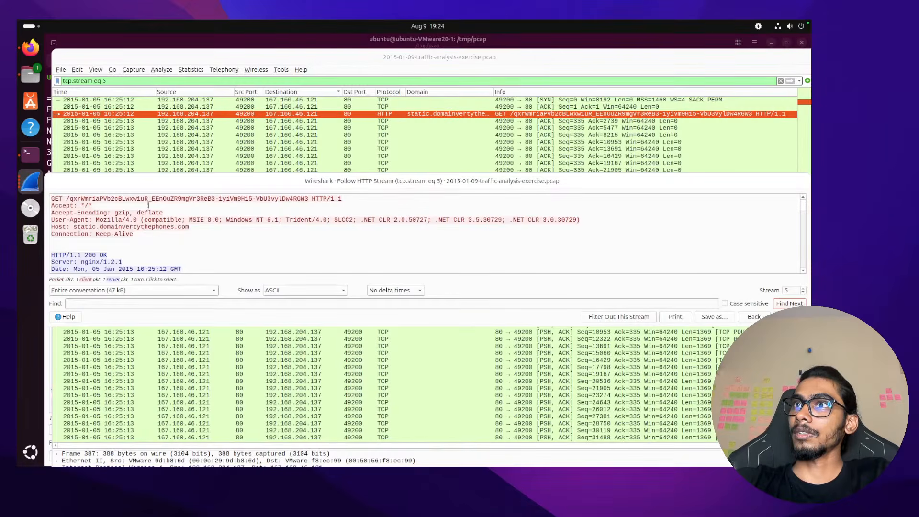
{"action": "scroll", "coordinate": [241, 239], "scroll_direction": "down", "scroll_amount": 10}
{"action": "scroll", "coordinate": [154, 236], "scroll_direction": "up", "scroll_amount": 5}
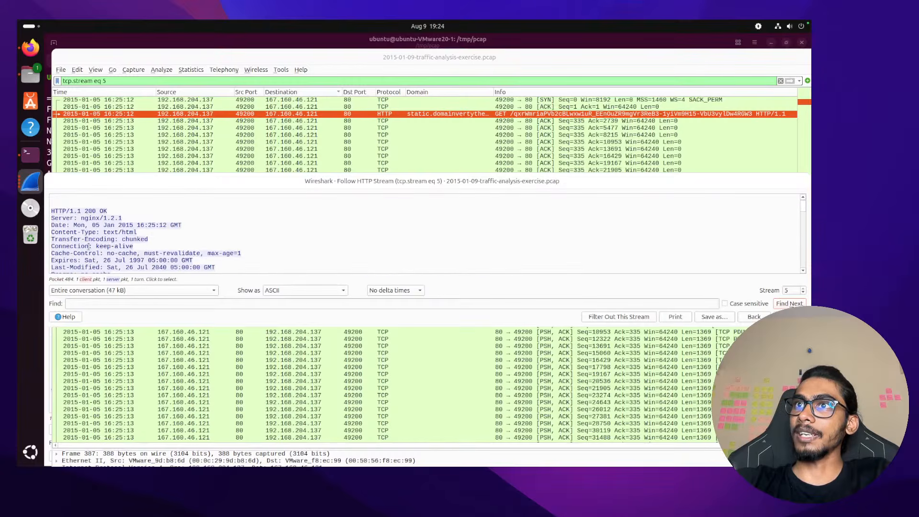
{"action": "scroll", "coordinate": [154, 236], "scroll_direction": "down", "scroll_amount": 4}
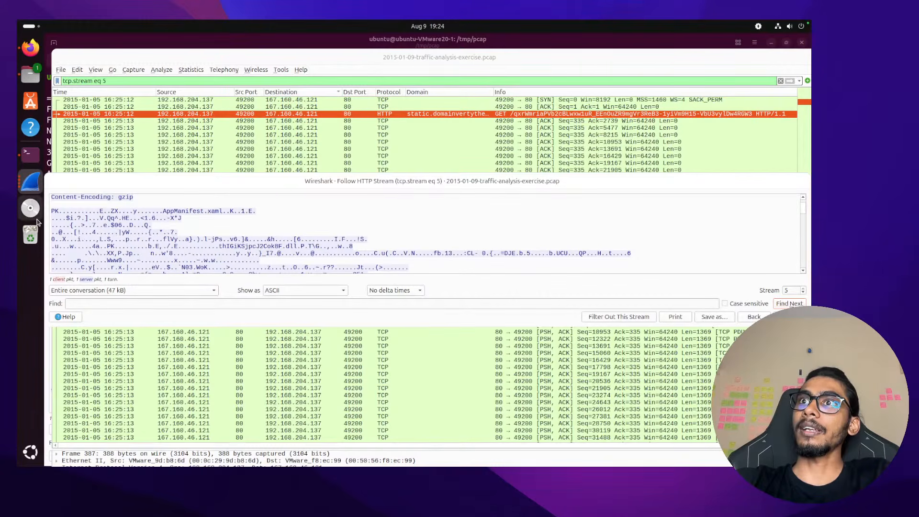
{"action": "double_click", "coordinate": [54, 211]}
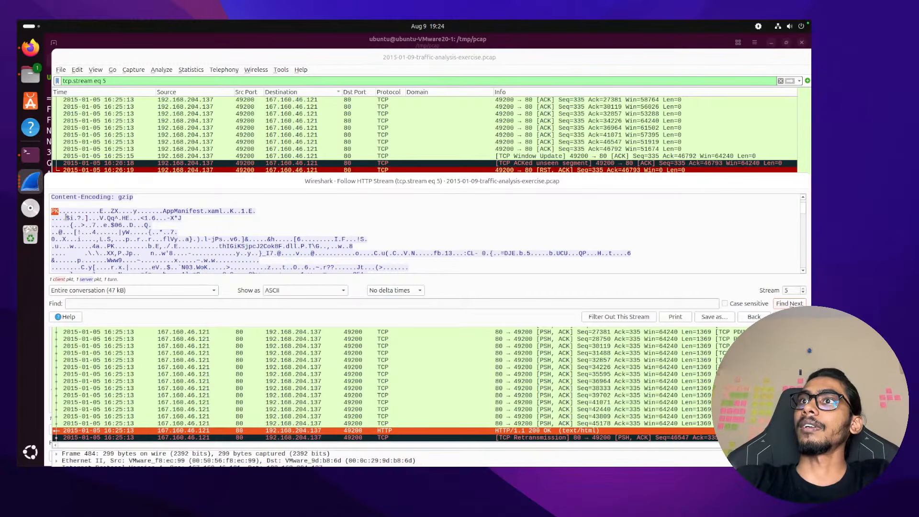
{"action": "key", "text": "ctrl+Left"}
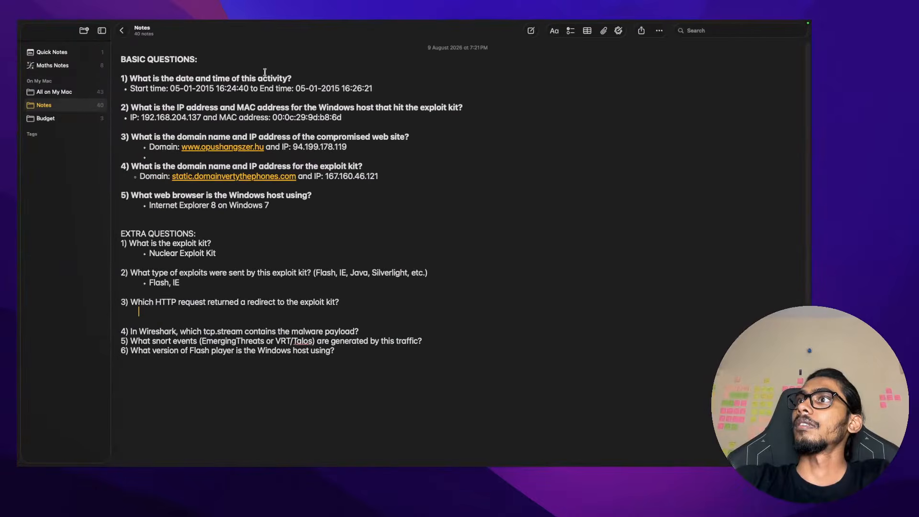
Search Google for 'PK magic header', confirming PK marks ZIP archives, then return to Wireshark
{"action": "key", "text": "ctrl+Right"}
{"action": "key", "text": "ctrl+Right"}
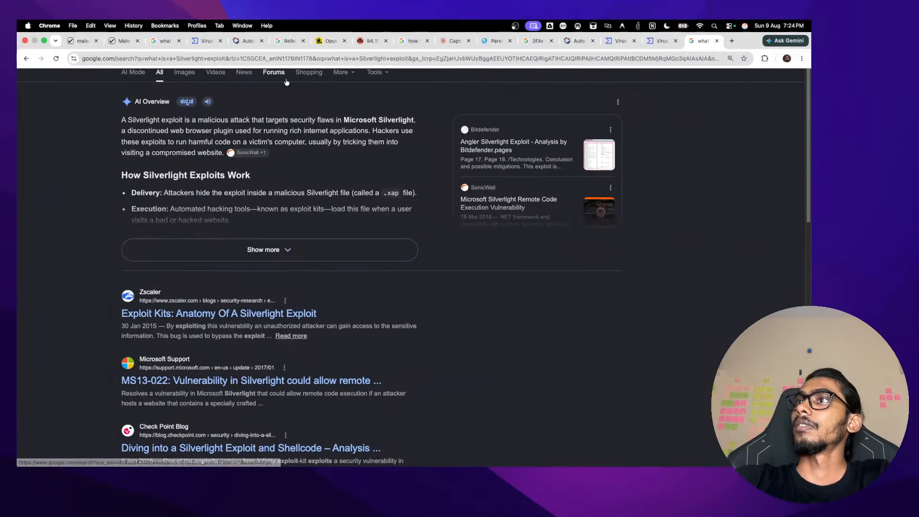
{"action": "left_click", "coordinate": [251, 45]}
{"action": "key", "text": "super+a"}
{"action": "type", "text": "PK"}
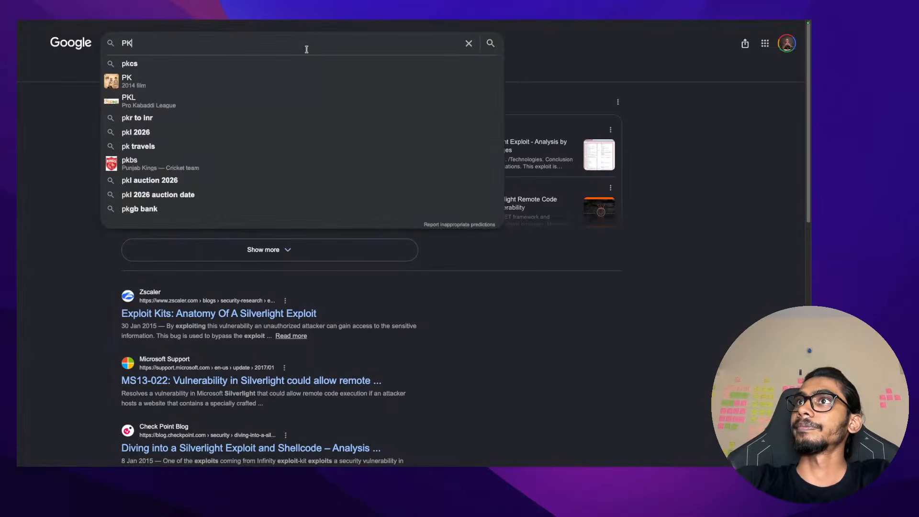
{"action": "type", "text": " fake"}
{"action": "key", "text": "BackSpace"}
{"action": "key", "text": "BackSpace"}
{"action": "key", "text": "BackSpace"}
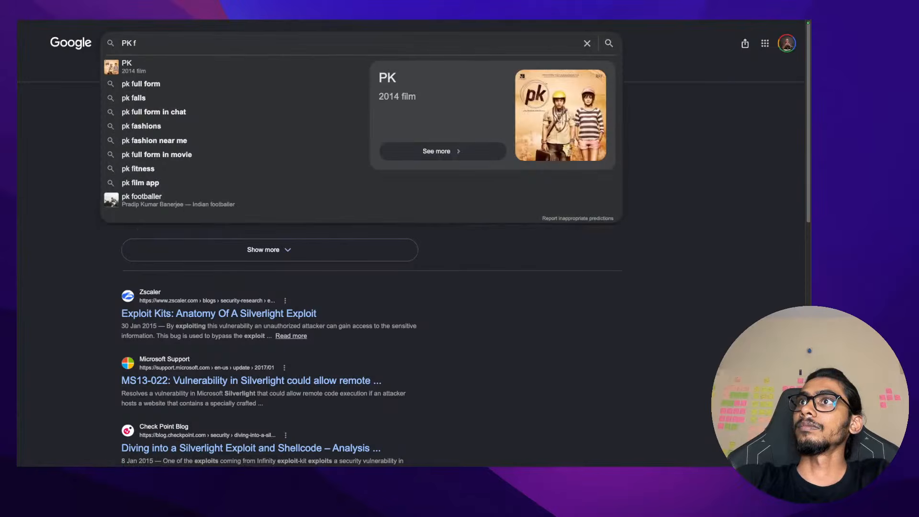
{"action": "key", "text": "BackSpace"}
{"action": "type", "text": "magic header"}
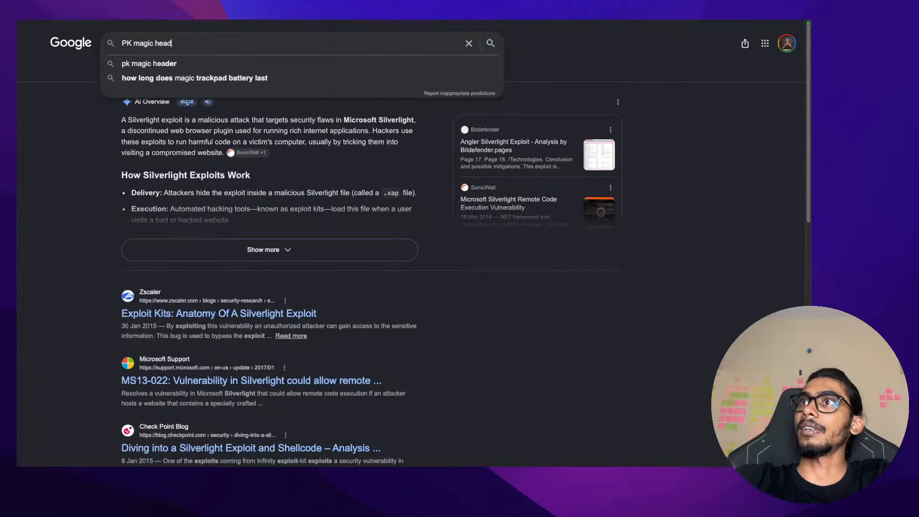
{"action": "key", "text": "Return"}
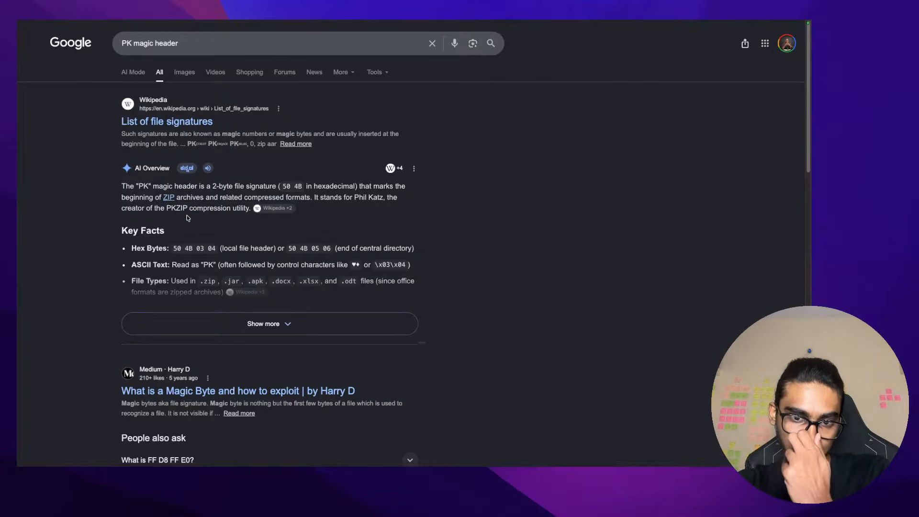
{"action": "key", "text": "ctrl+Left"}
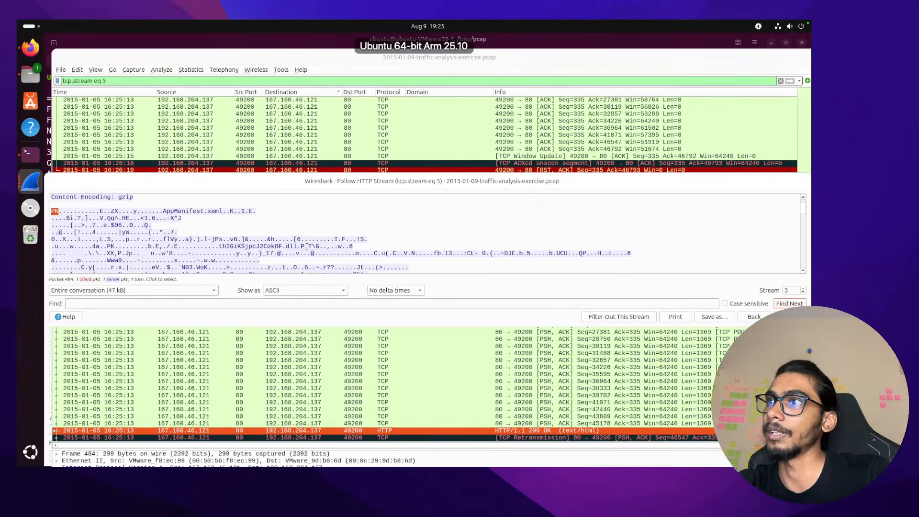
Copy thIGiKSjpcJ2Cok8F.dll from the stream and search for it in a new Chrome tab
{"action": "left_click_drag", "start_coordinate": [296, 245], "coordinate": [223, 246]}
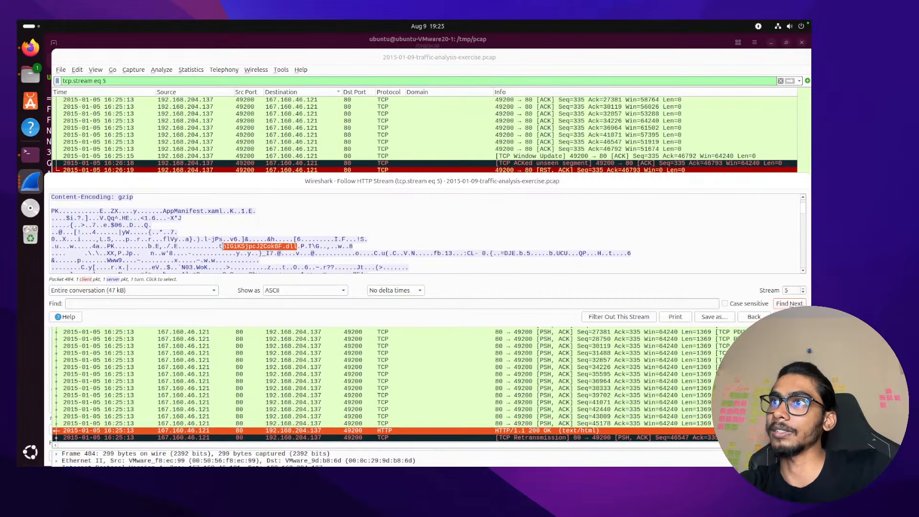
{"action": "key", "text": "ctrl+Right"}
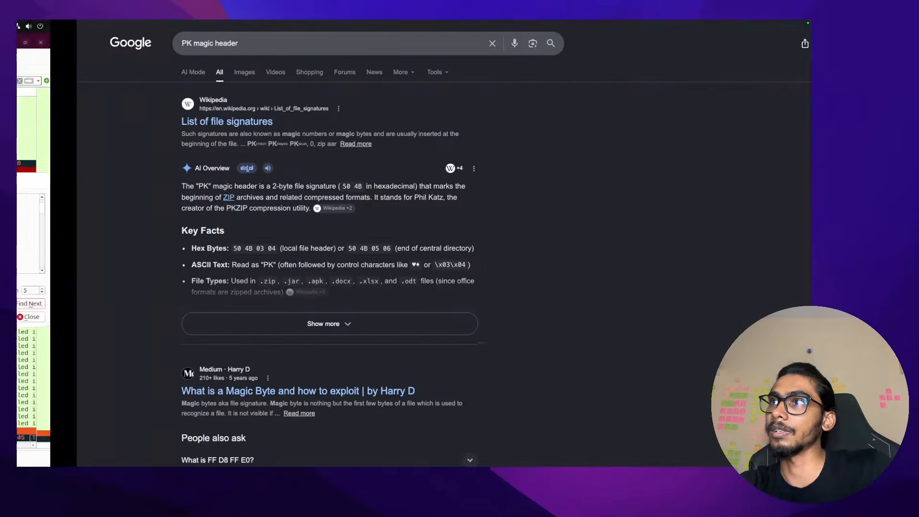
{"action": "key", "text": "super+t"}
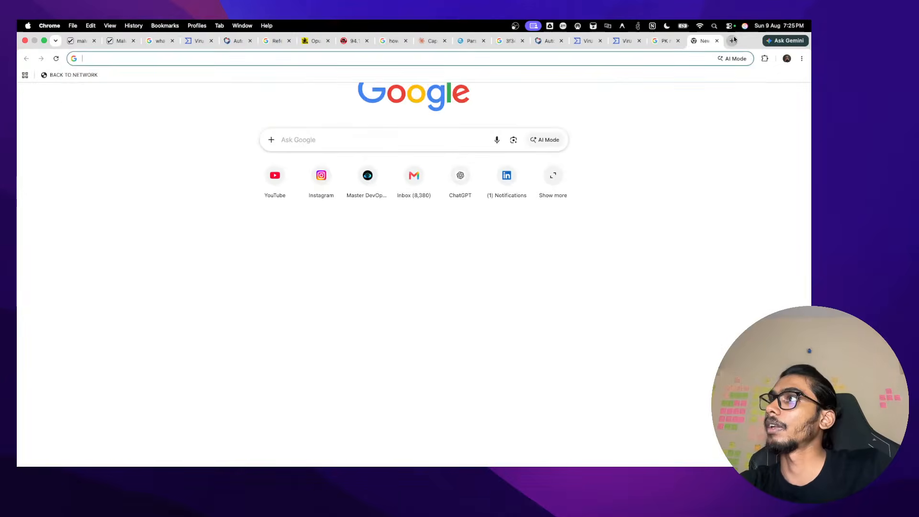
{"action": "type", "text": "thIGiKSjpcJ2Cok8F.dll"}
{"action": "key", "text": "Return"}
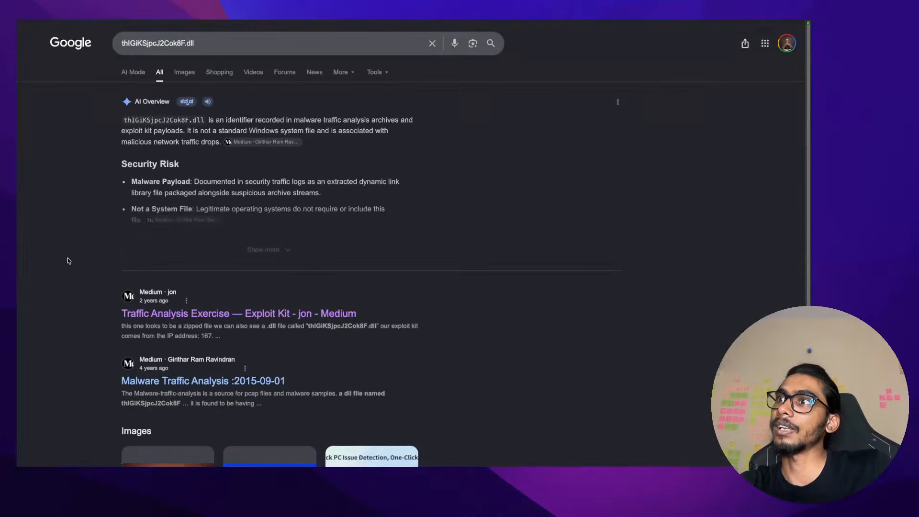
Read the expanded AI overview on the DLL, then return to the PK magic header results
{"action": "left_click_drag", "start_coordinate": [125, 122], "coordinate": [189, 130]}
{"action": "left_click", "coordinate": [191, 129]}
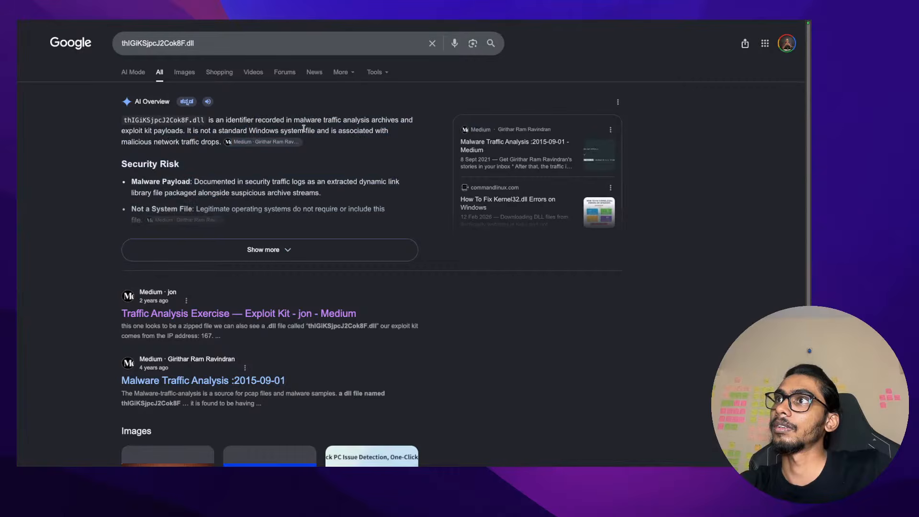
{"action": "scroll", "coordinate": [196, 180], "scroll_direction": "down", "scroll_amount": 1}
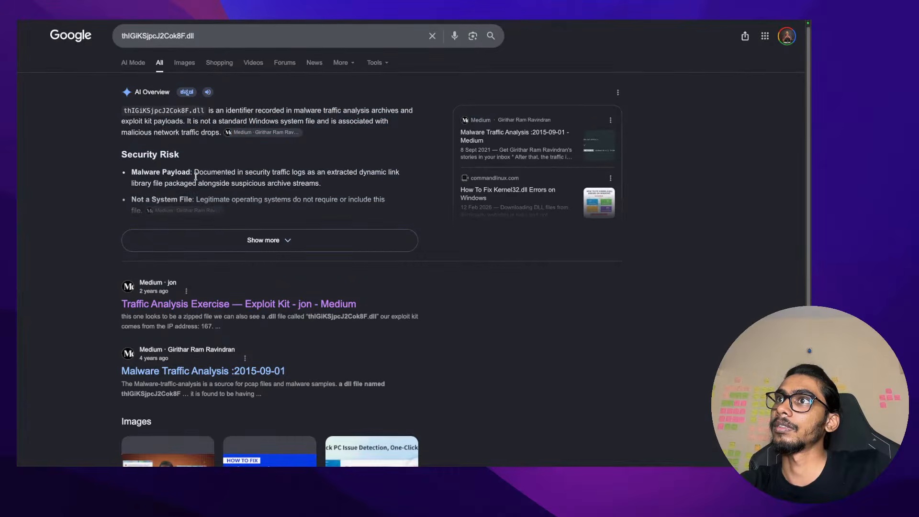
{"action": "left_click", "coordinate": [269, 241]}
{"action": "scroll", "coordinate": [268, 184], "scroll_direction": "down", "scroll_amount": 1}
{"action": "scroll", "coordinate": [268, 183], "scroll_direction": "down", "scroll_amount": 5}
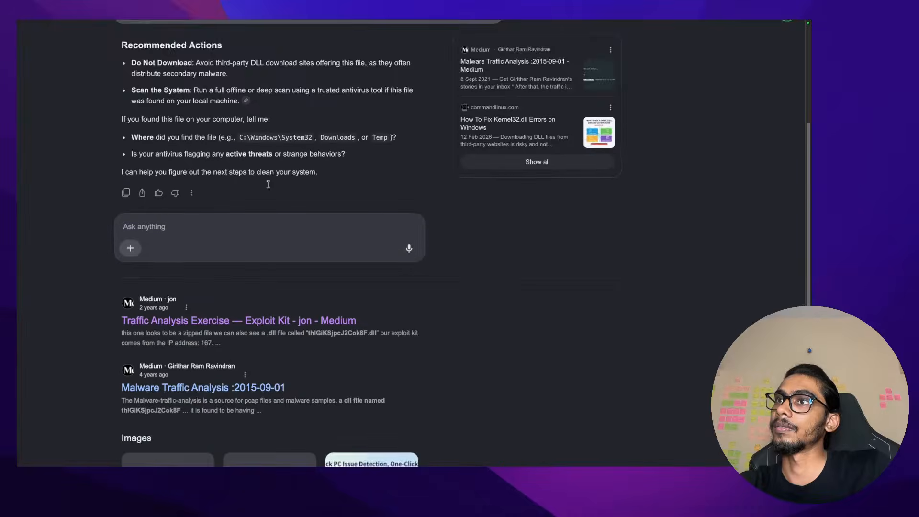
{"action": "scroll", "coordinate": [268, 186], "scroll_direction": "down", "scroll_amount": 2}
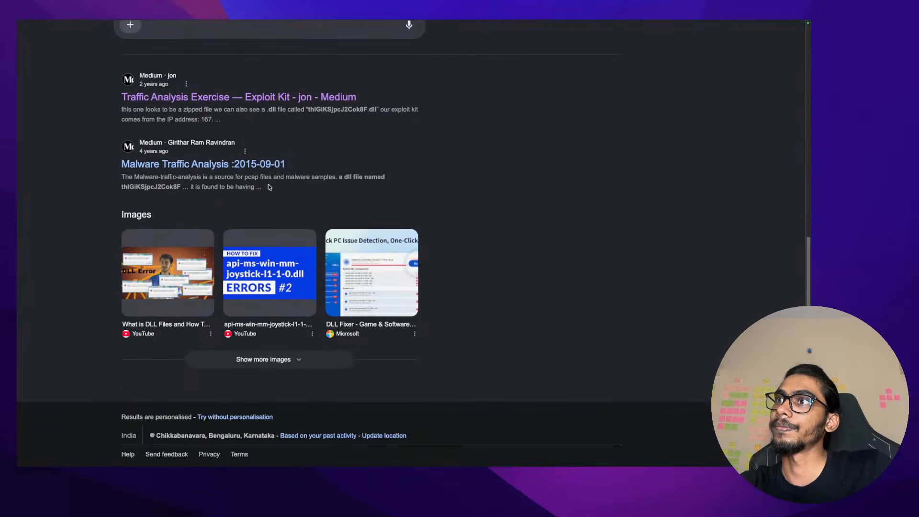
{"action": "scroll", "coordinate": [269, 187], "scroll_direction": "up", "scroll_amount": 10}
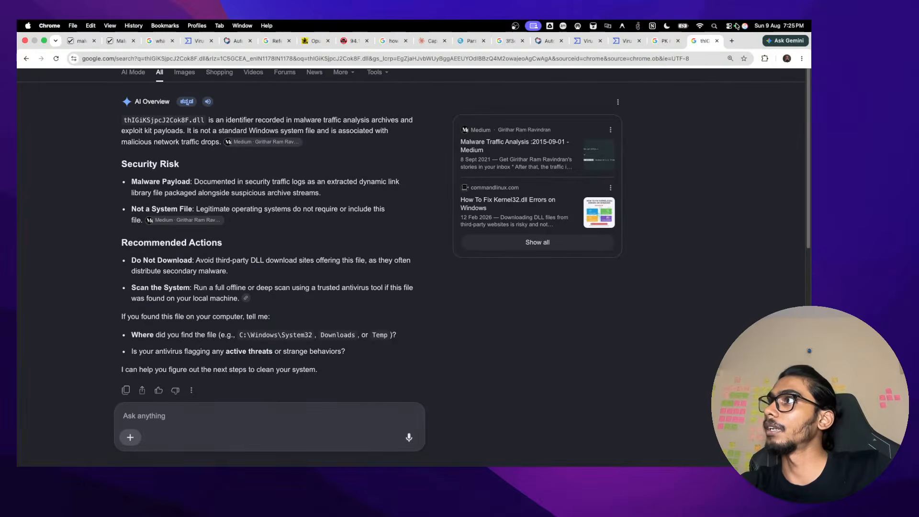
{"action": "key", "text": "super+bracketleft"}
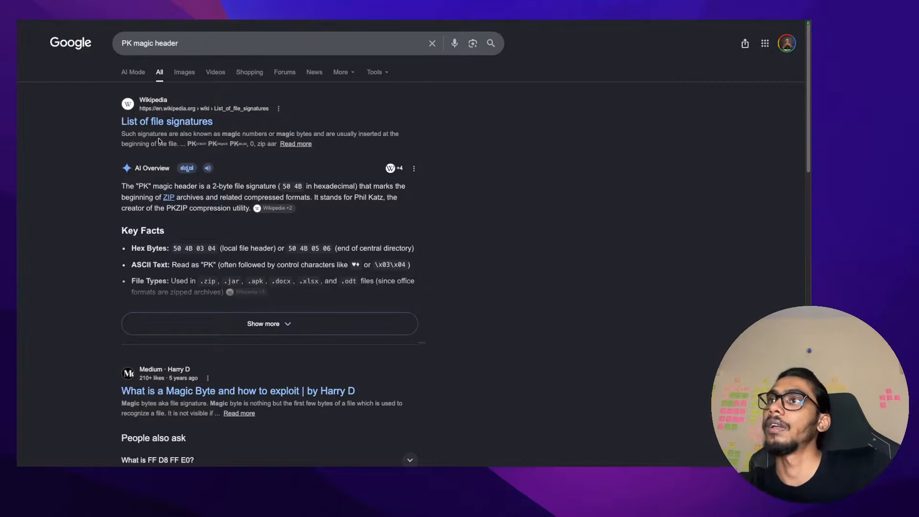
{"action": "key", "text": "ctrl+Left"}
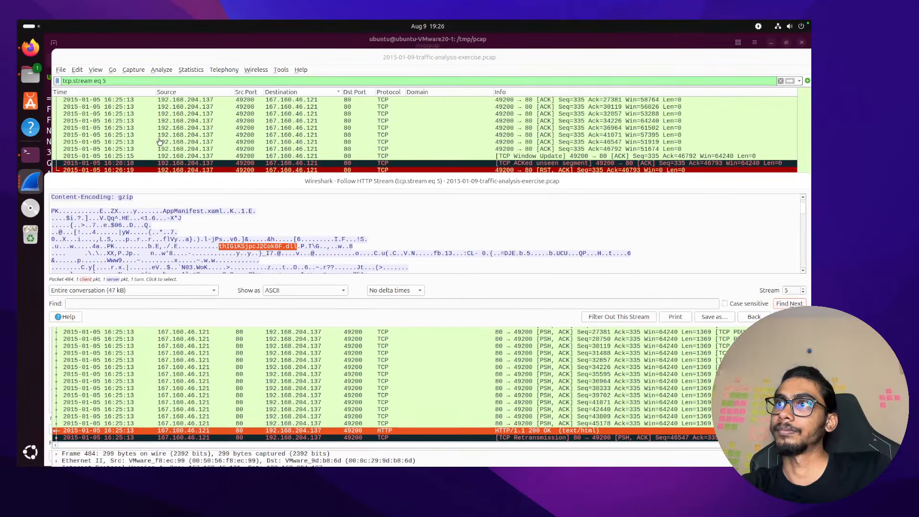
{"action": "key", "text": "ctrl+Left"}
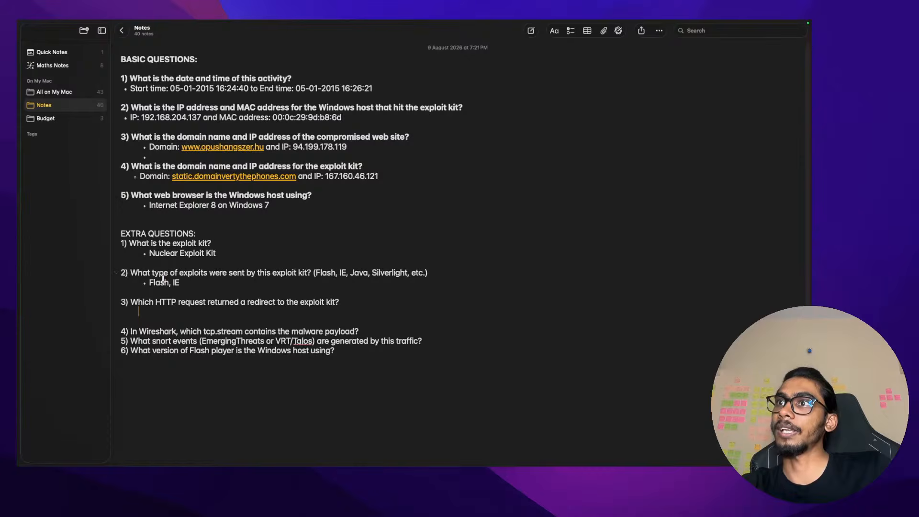
{"action": "double_click", "coordinate": [163, 282]}
{"action": "left_click", "coordinate": [182, 282]}
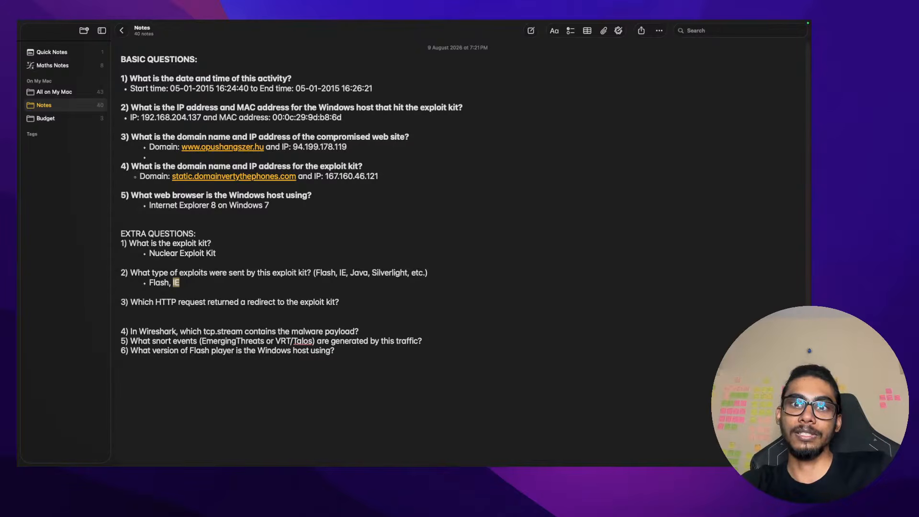
{"action": "key", "text": "super+Tab"}
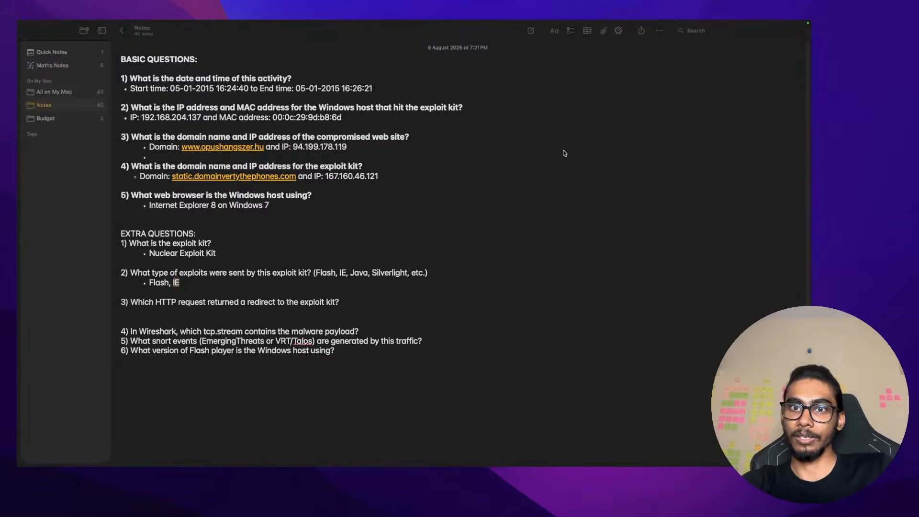
{"action": "key", "text": "ctrl+Right"}
{"action": "key", "text": "ctrl+Left"}
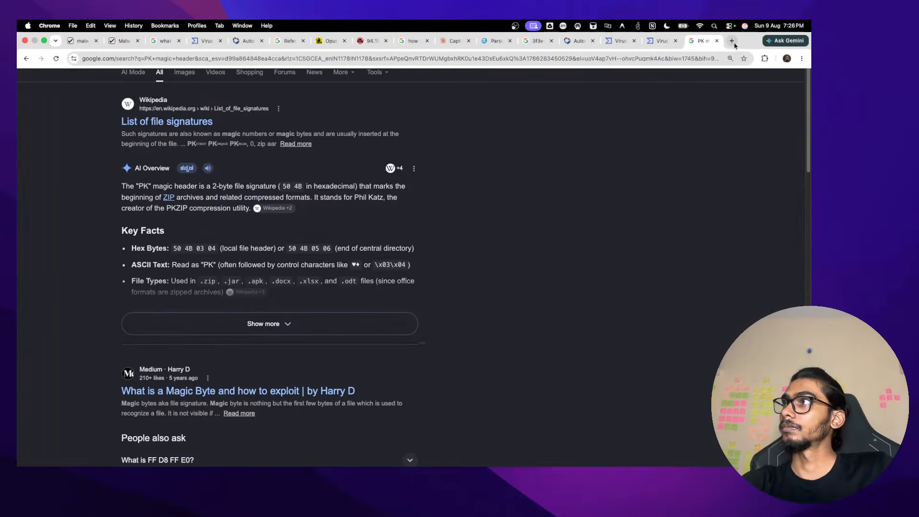
Search Google for 'silverlight exploit signatures' in a new tab
{"action": "left_click", "coordinate": [733, 41]}
{"action": "type", "text": "silver "}
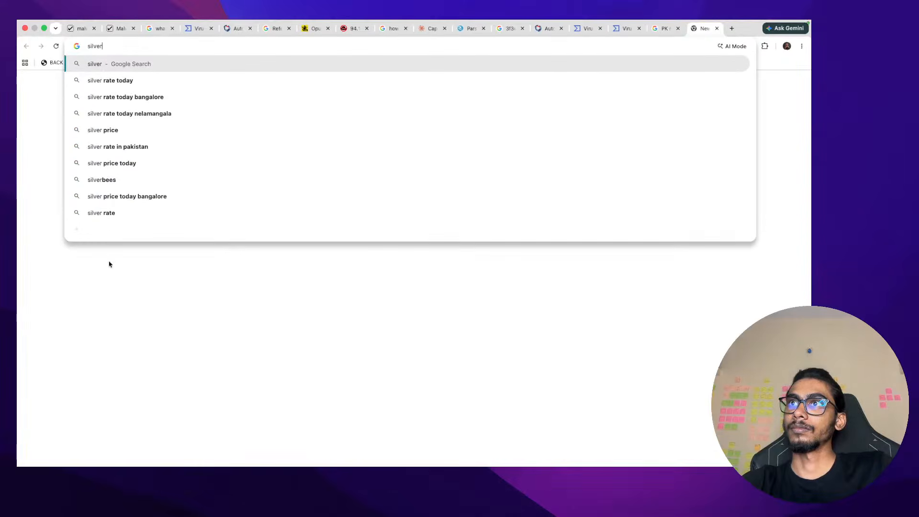
{"action": "type", "text": "light"}
{"action": "type", "text": " exploi"}
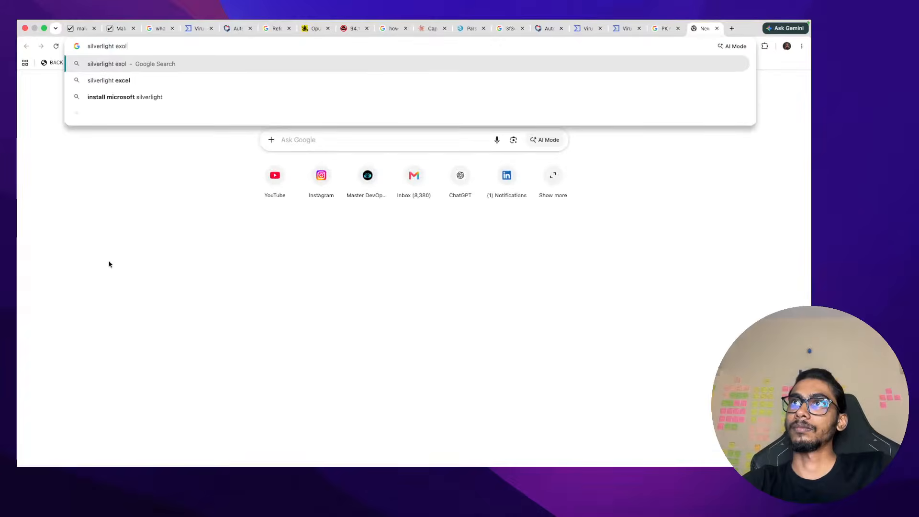
{"action": "type", "text": "t signary"}
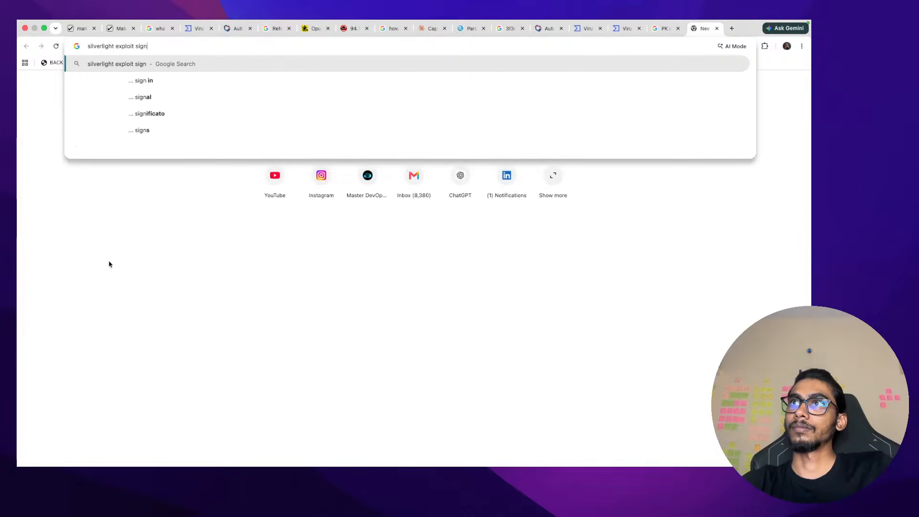
{"action": "key", "text": "BackSpace"}
{"action": "key", "text": "BackSpace"}
{"action": "type", "text": "tures"}
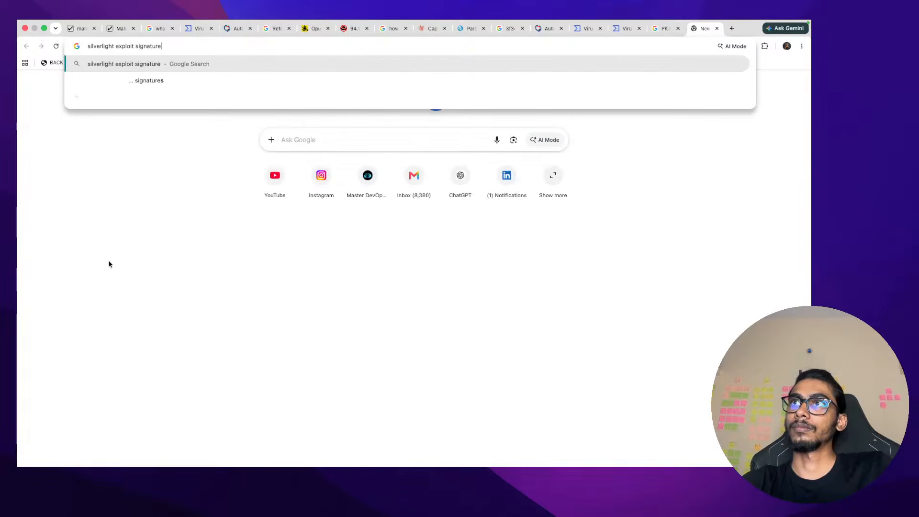
{"action": "key", "text": "Return"}
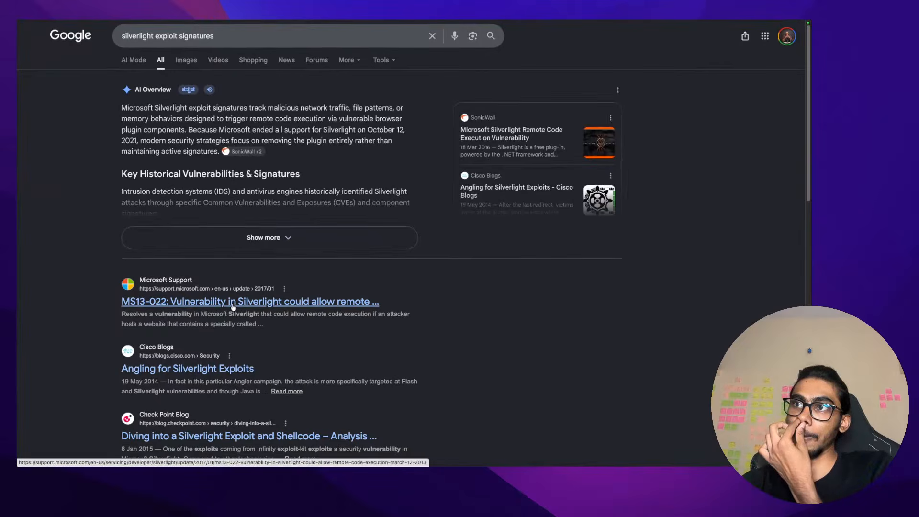
Open the Check Point Silverlight article's full paper, hitting a 404, then return to the results
{"action": "scroll", "coordinate": [233, 306], "scroll_direction": "down", "scroll_amount": 4}
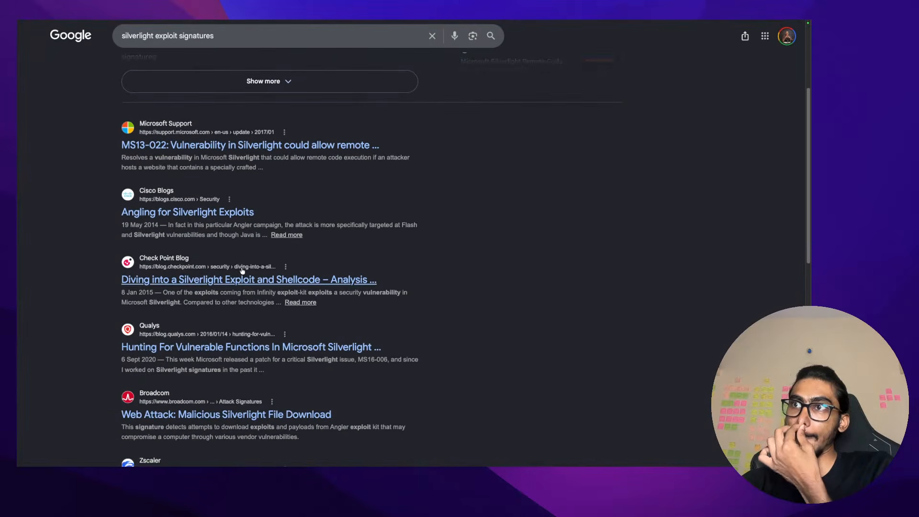
{"action": "left_click", "coordinate": [244, 277]}
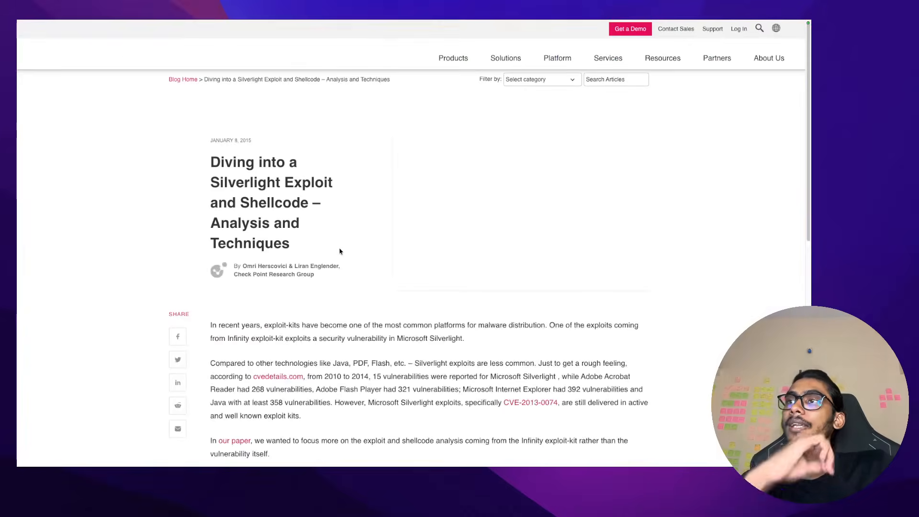
{"action": "scroll", "coordinate": [340, 252], "scroll_direction": "down", "scroll_amount": 5}
{"action": "scroll", "coordinate": [340, 251], "scroll_direction": "down", "scroll_amount": 5}
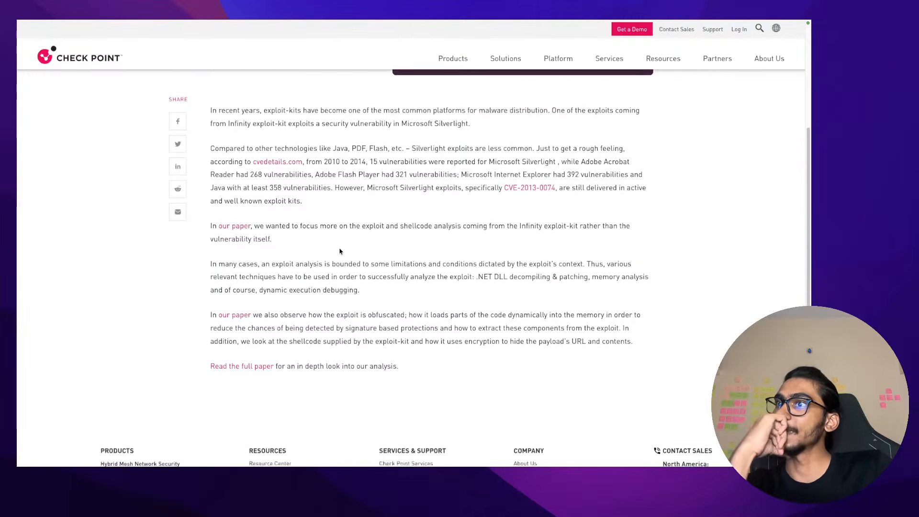
{"action": "scroll", "coordinate": [340, 251], "scroll_direction": "up", "scroll_amount": 1}
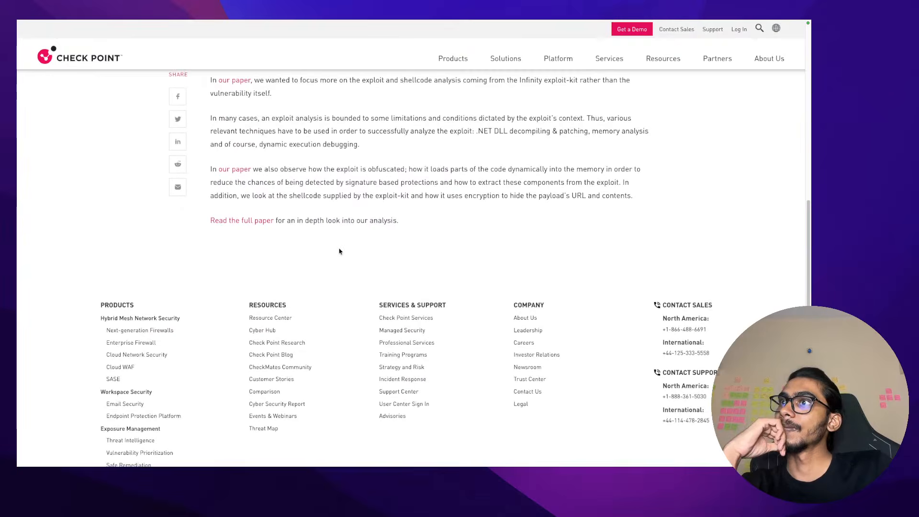
{"action": "left_click", "coordinate": [265, 224]}
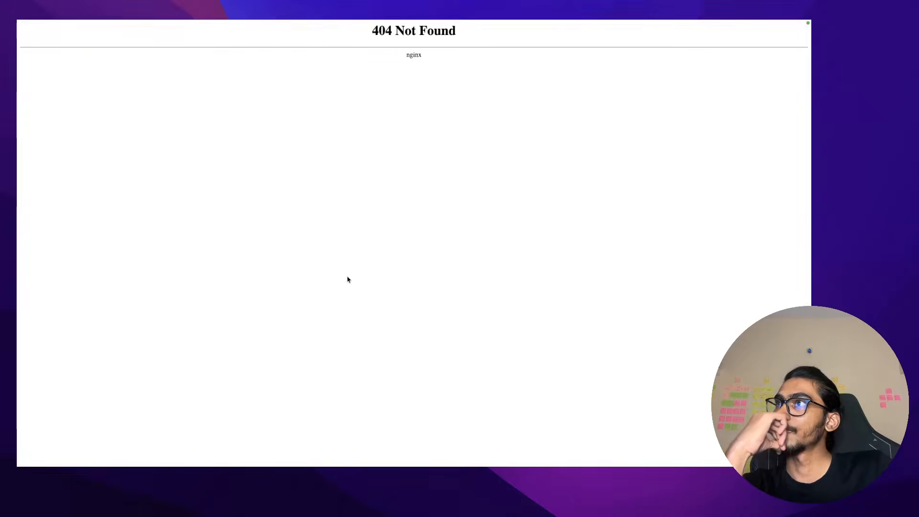
{"action": "mouse_move", "coordinate": [496, 21]}
{"action": "left_click", "coordinate": [667, 36]}
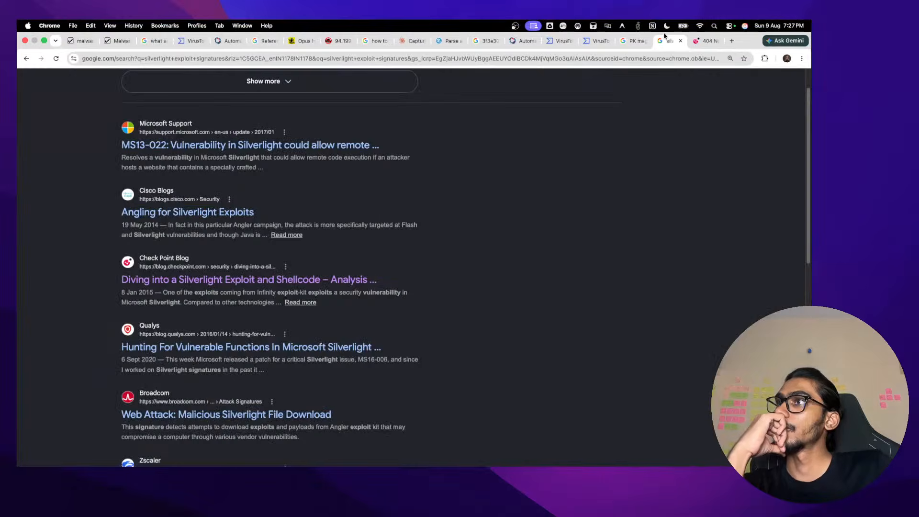
Open Microsoft's MS13-022 Silverlight bulletin, follow its home-users link, and return to the bulletin
{"action": "left_click", "coordinate": [289, 146]}
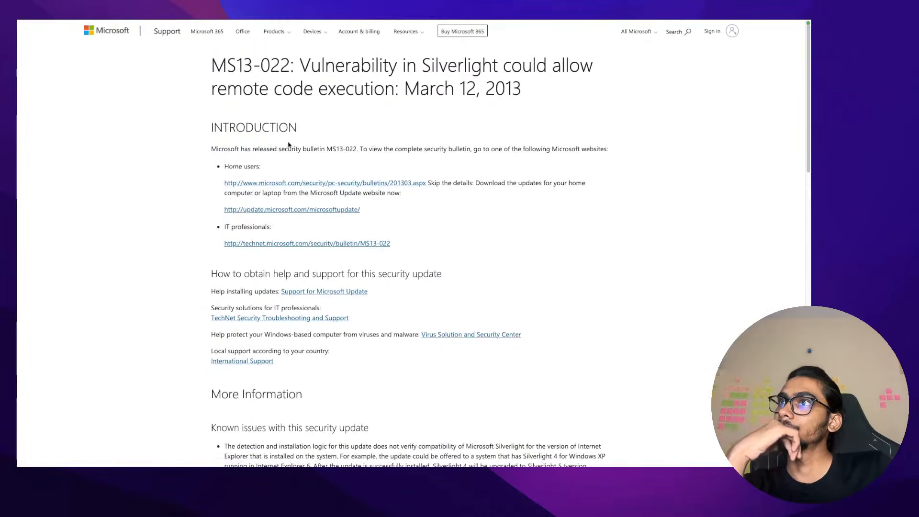
{"action": "scroll", "coordinate": [314, 274], "scroll_direction": "down", "scroll_amount": 1}
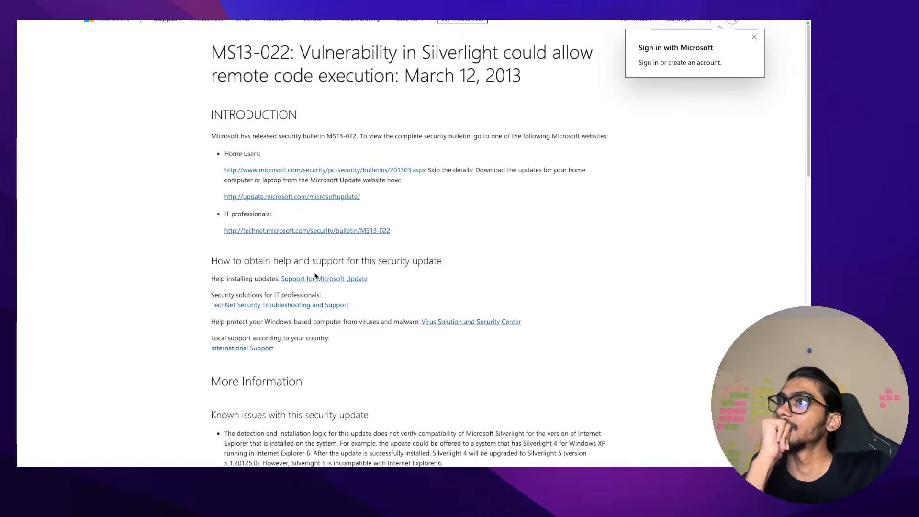
{"action": "left_click", "coordinate": [359, 171]}
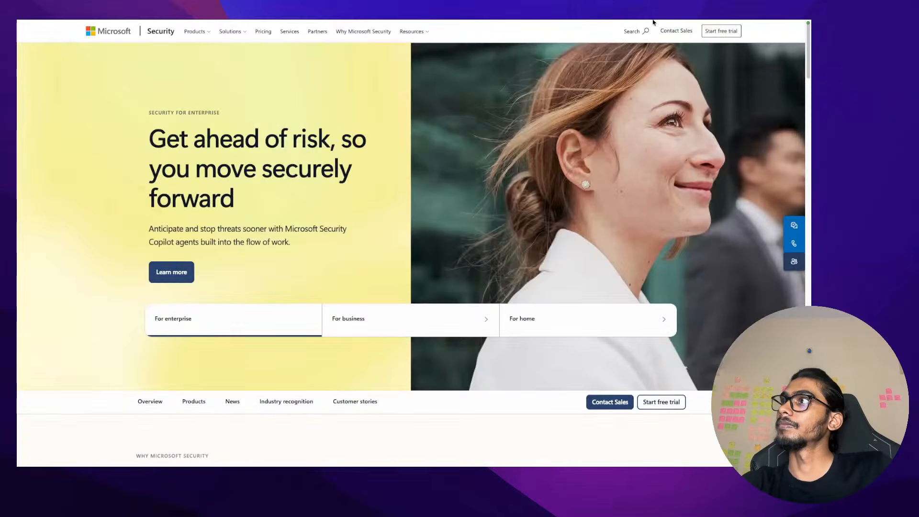
{"action": "left_click", "coordinate": [633, 46]}
Scroll through the bulletin's file hash and file information tables, checking the Silverlight_x64.exe entry
{"action": "scroll", "coordinate": [424, 215], "scroll_direction": "down", "scroll_amount": 8}
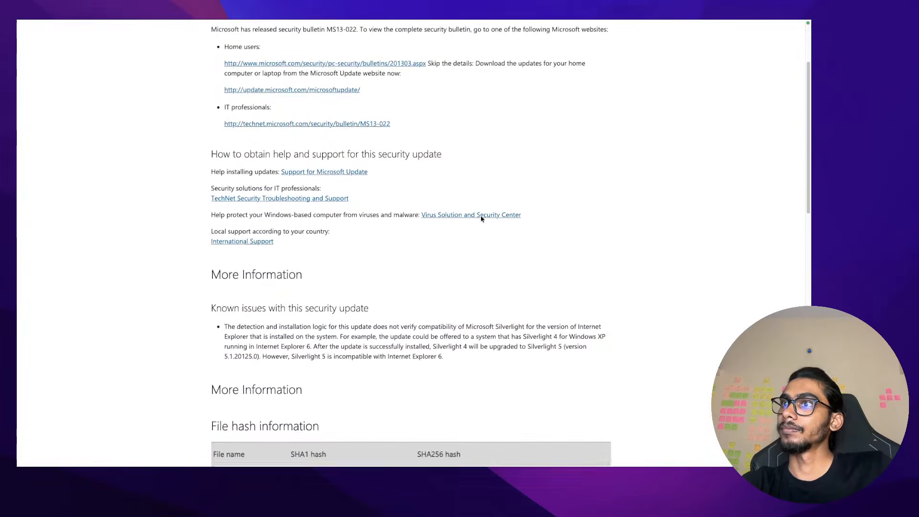
{"action": "scroll", "coordinate": [482, 218], "scroll_direction": "down", "scroll_amount": 2}
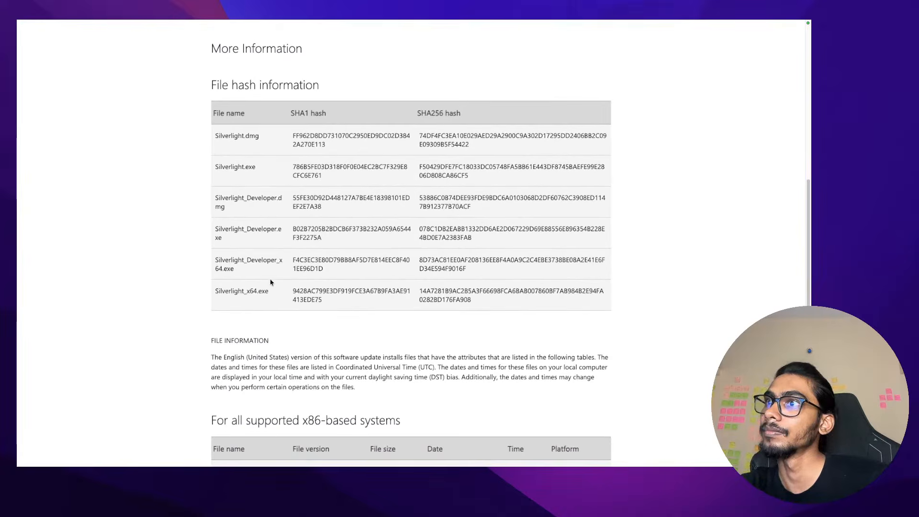
{"action": "left_click_drag", "start_coordinate": [271, 289], "coordinate": [214, 293]}
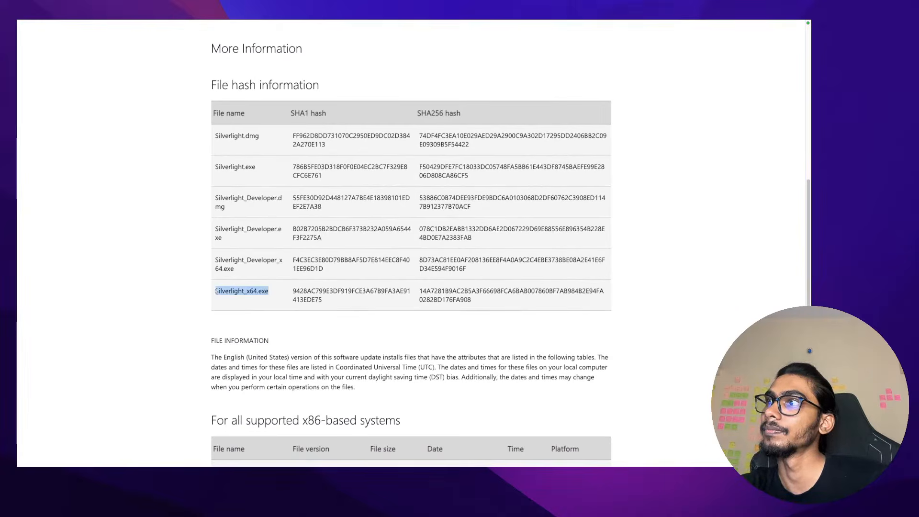
{"action": "left_click", "coordinate": [216, 291]}
{"action": "scroll", "coordinate": [217, 293], "scroll_direction": "down", "scroll_amount": 5}
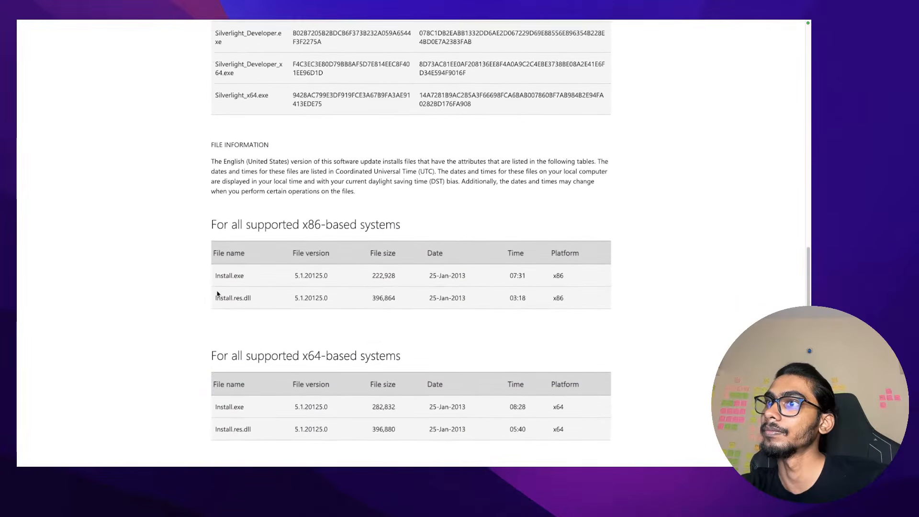
{"action": "scroll", "coordinate": [217, 294], "scroll_direction": "down", "scroll_amount": 3}
{"action": "scroll", "coordinate": [217, 294], "scroll_direction": "up", "scroll_amount": 4}
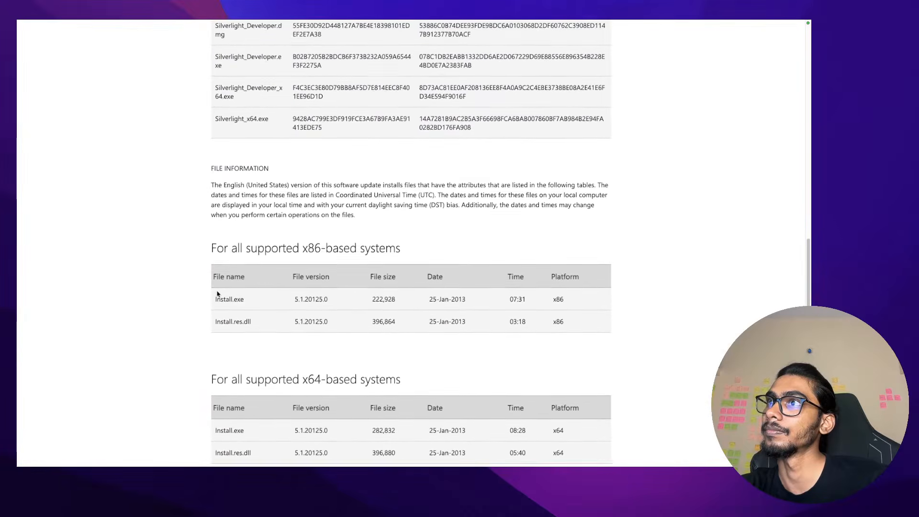
{"action": "scroll", "coordinate": [217, 294], "scroll_direction": "up", "scroll_amount": 12}
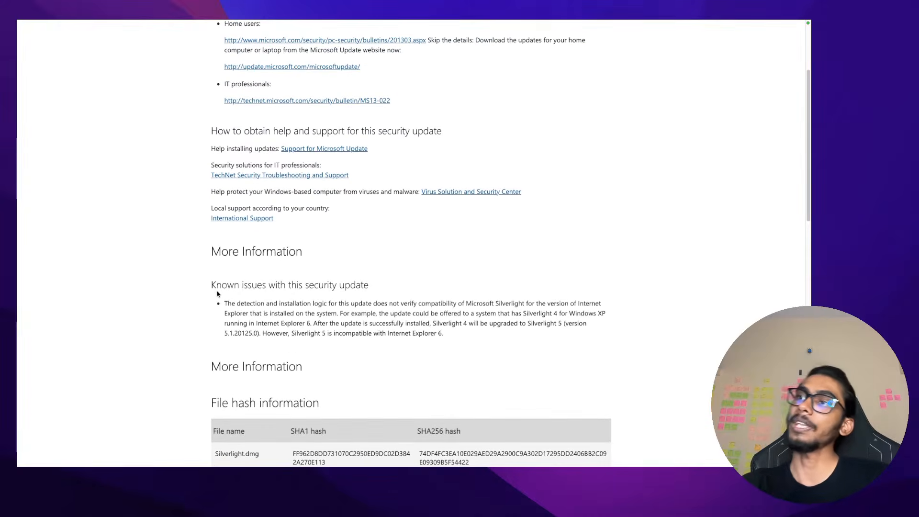
{"action": "scroll", "coordinate": [217, 294], "scroll_direction": "up", "scroll_amount": 4}
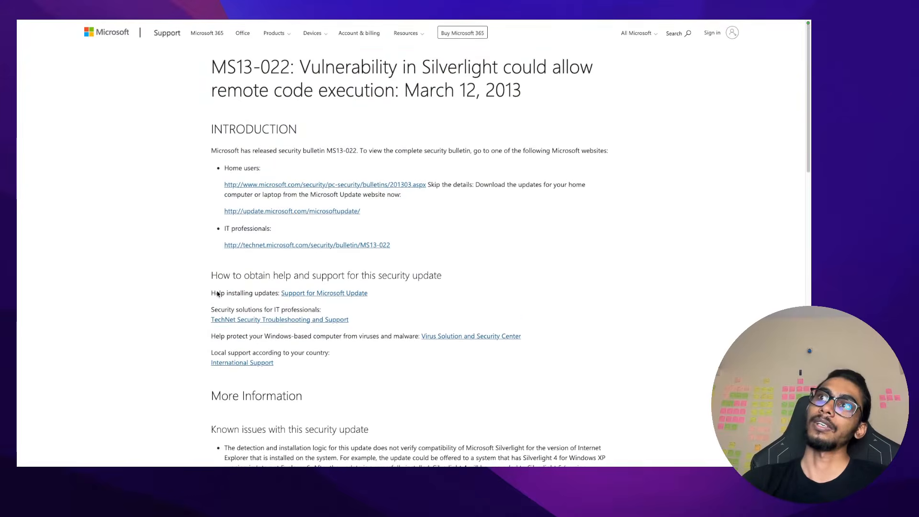
{"action": "double_click", "coordinate": [470, 62]}
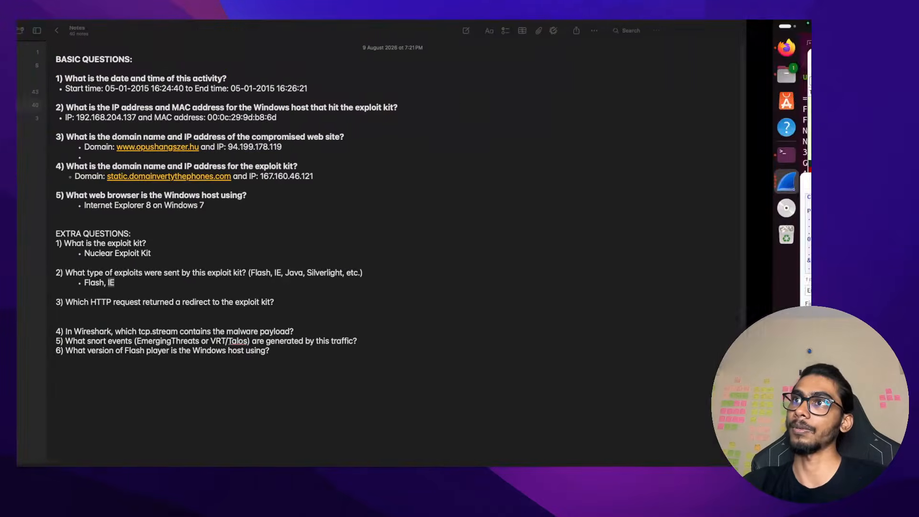
Highlight 'Windows 7' and 'Silverlight' in the notes, then return to the PK magic header results
{"action": "double_click", "coordinate": [240, 205]}
{"action": "left_click", "coordinate": [238, 205]}
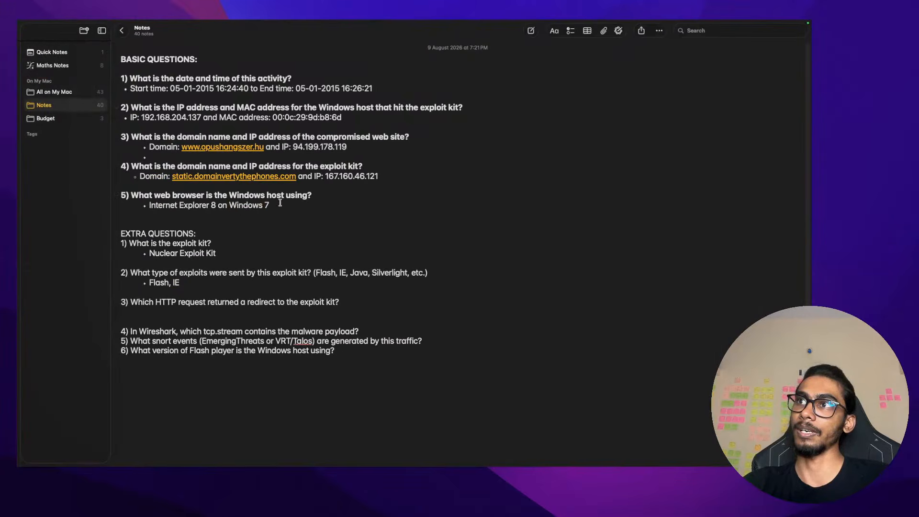
{"action": "left_click_drag", "start_coordinate": [269, 205], "coordinate": [229, 205]}
{"action": "left_click", "coordinate": [303, 272]}
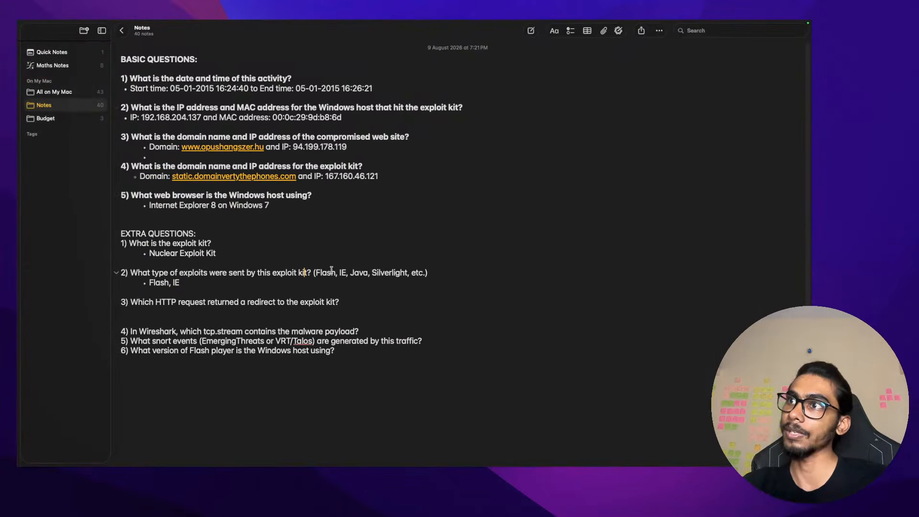
{"action": "double_click", "coordinate": [394, 273]}
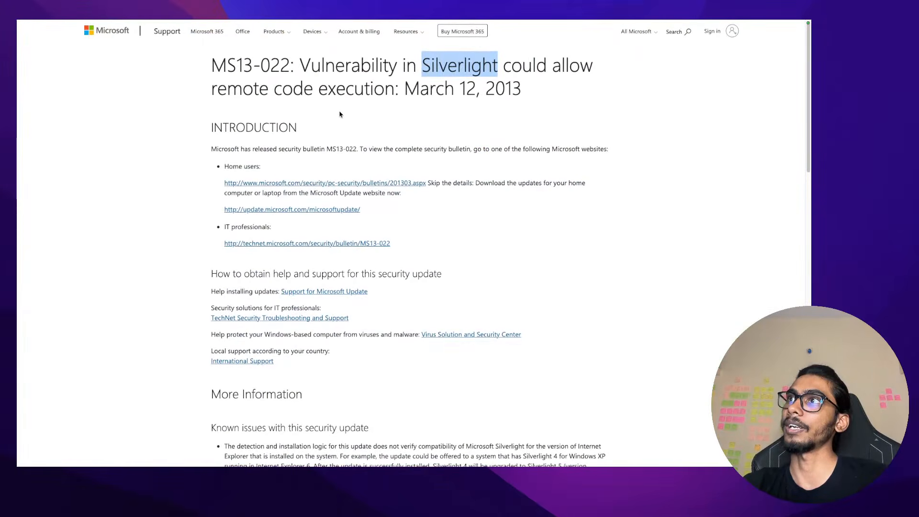
{"action": "left_click", "coordinate": [604, 43]}
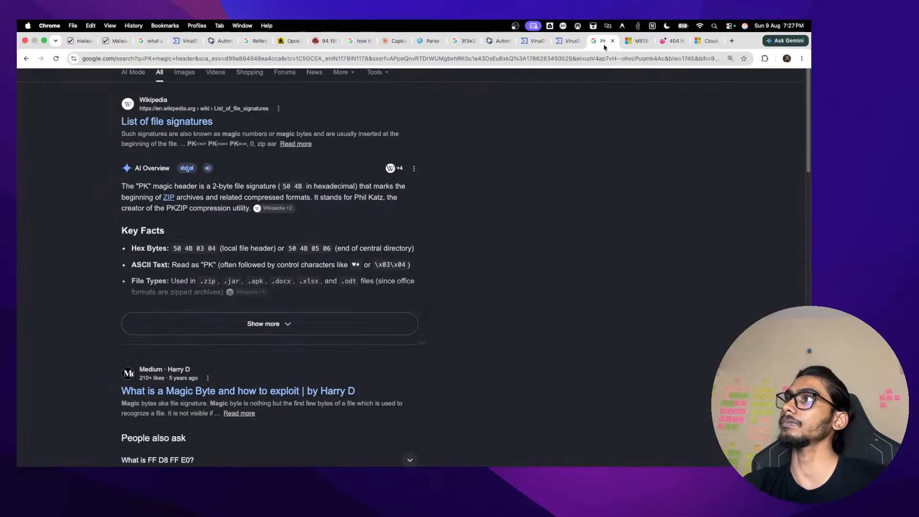
Search Google for 'what is a Silverlight exploit' in a new tab
{"action": "left_click", "coordinate": [730, 40]}
{"action": "type", "text": "t is a"}
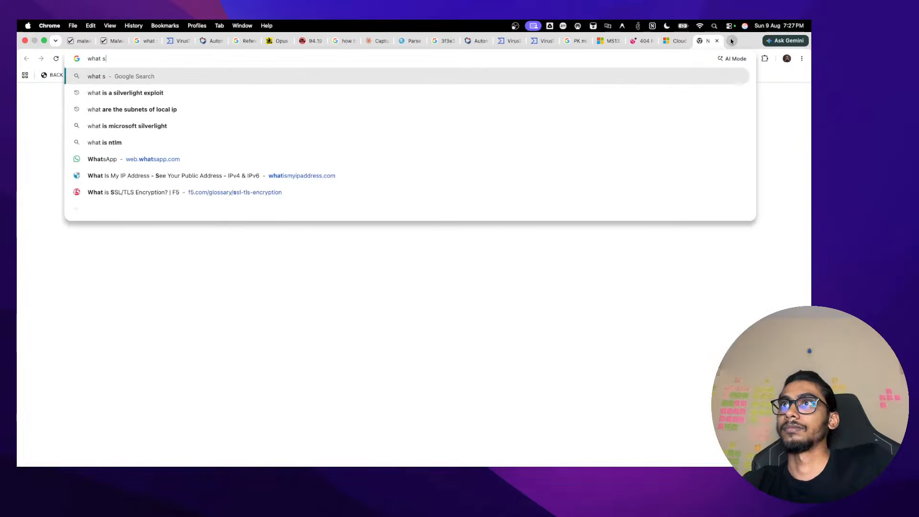
{"action": "key", "text": "Right"}
{"action": "key", "text": "Return"}
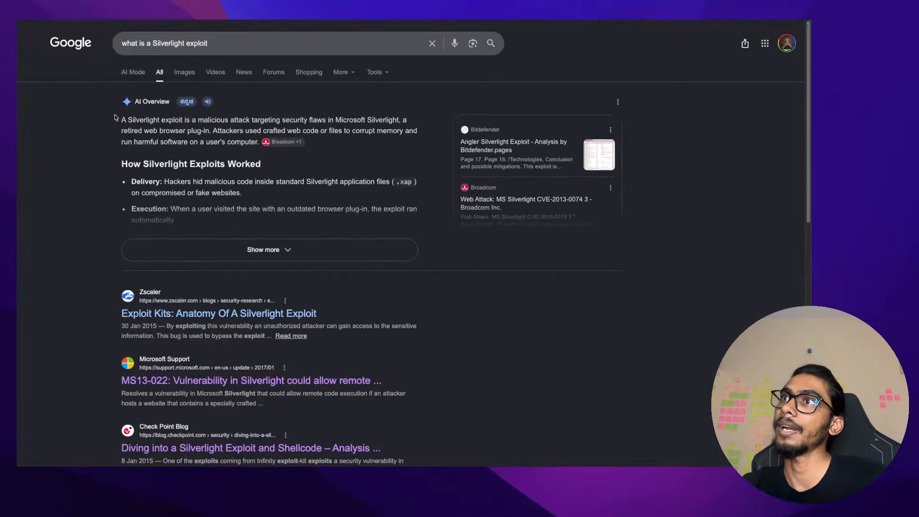
Highlight the AI Overview's definition of a Silverlight exploit and attackers' crafted code
{"action": "left_click_drag", "start_coordinate": [132, 120], "coordinate": [359, 130]}
{"action": "left_click", "coordinate": [253, 120]}
{"action": "left_click_drag", "start_coordinate": [252, 120], "coordinate": [334, 129]}
{"action": "left_click", "coordinate": [335, 129]}
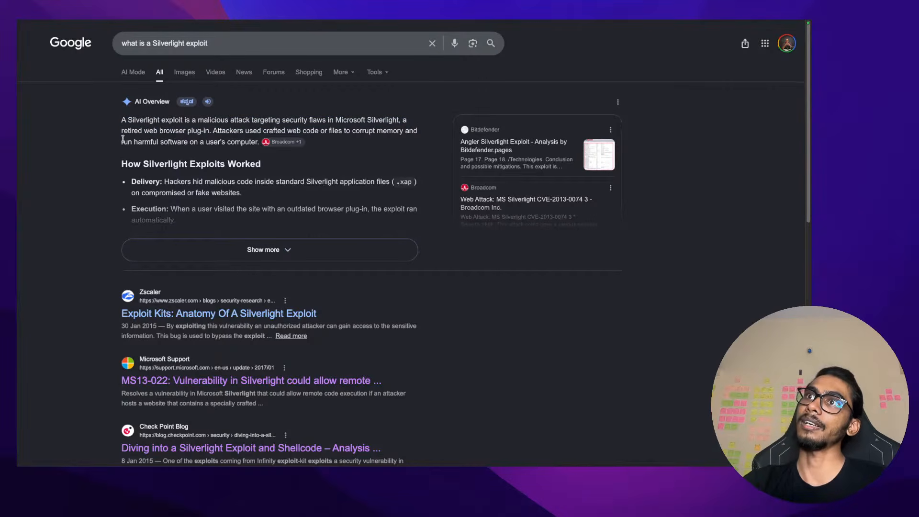
{"action": "left_click_drag", "start_coordinate": [122, 134], "coordinate": [251, 160]}
{"action": "left_click", "coordinate": [256, 134]}
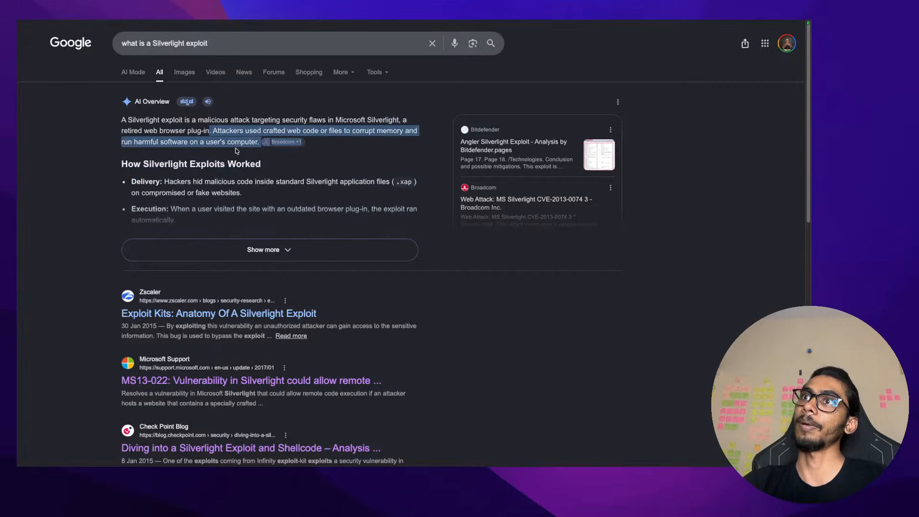
{"action": "left_click", "coordinate": [234, 148]}
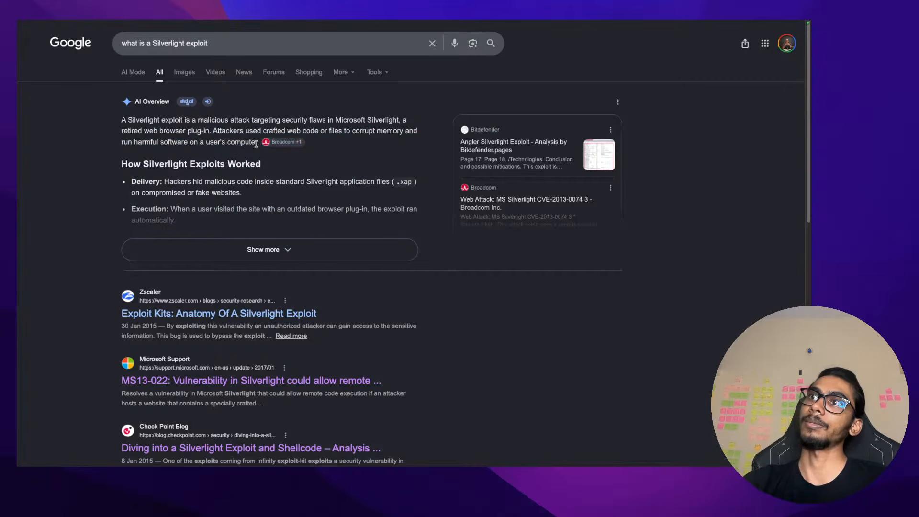
{"action": "left_click_drag", "start_coordinate": [256, 144], "coordinate": [216, 142]}
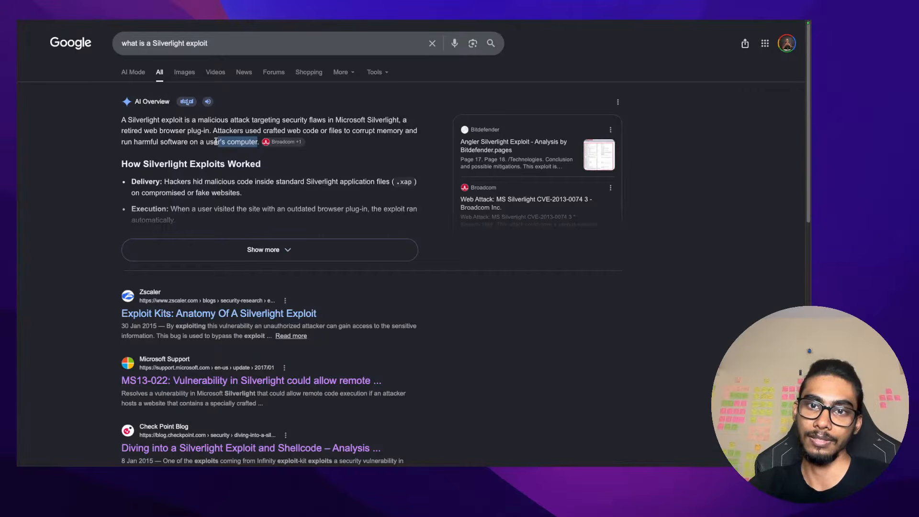
{"action": "key", "text": "ctrl+Left"}
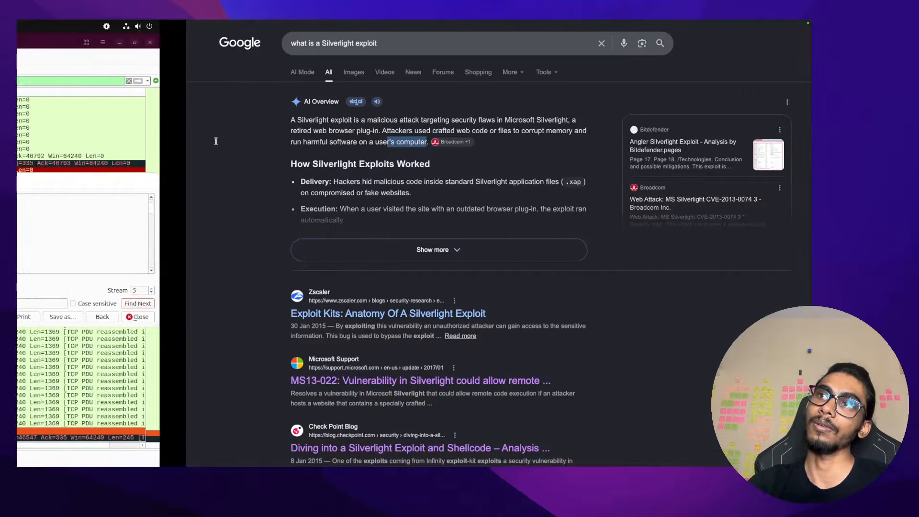
Add a comma after 'Flash, IE' in the question 2 answer, undoing a trial paste of Silverlight
{"action": "key", "text": "ctrl+Left"}
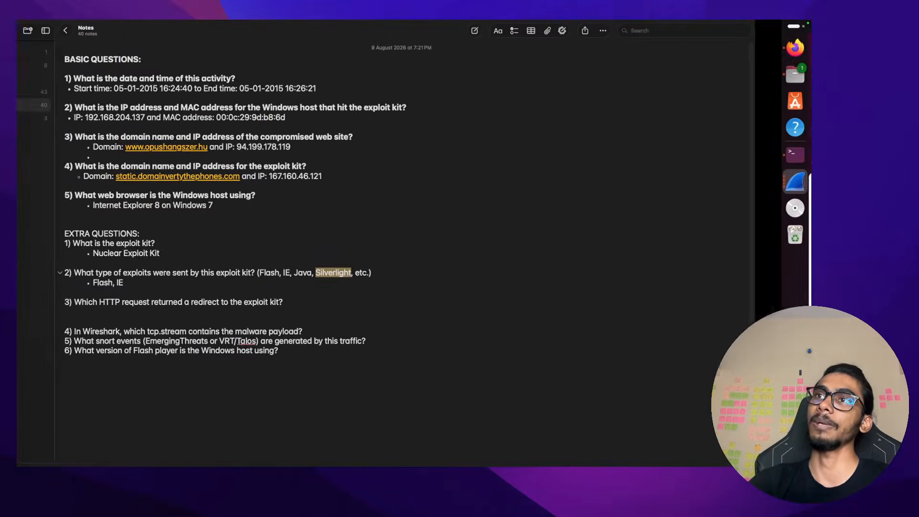
{"action": "left_click_drag", "start_coordinate": [178, 283], "coordinate": [148, 284]}
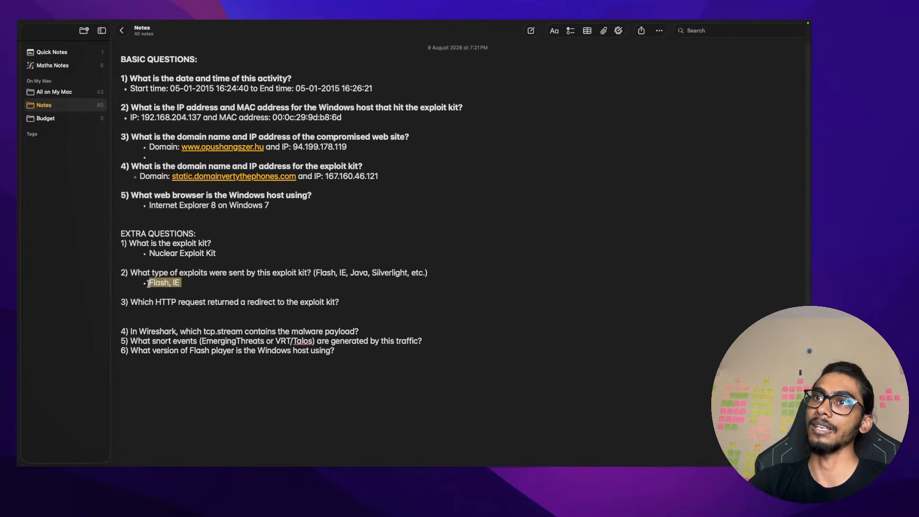
{"action": "left_click", "coordinate": [159, 312]}
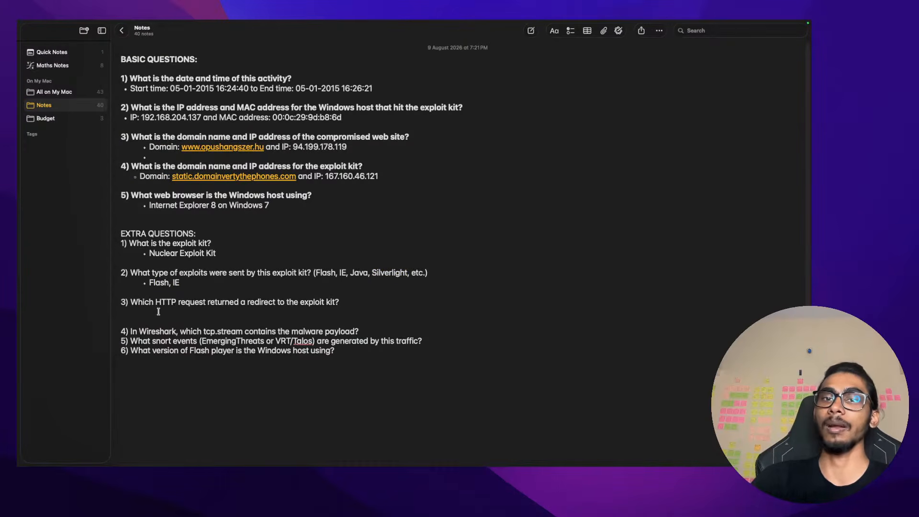
{"action": "double_click", "coordinate": [397, 273]}
{"action": "key", "text": "cmd+c"}
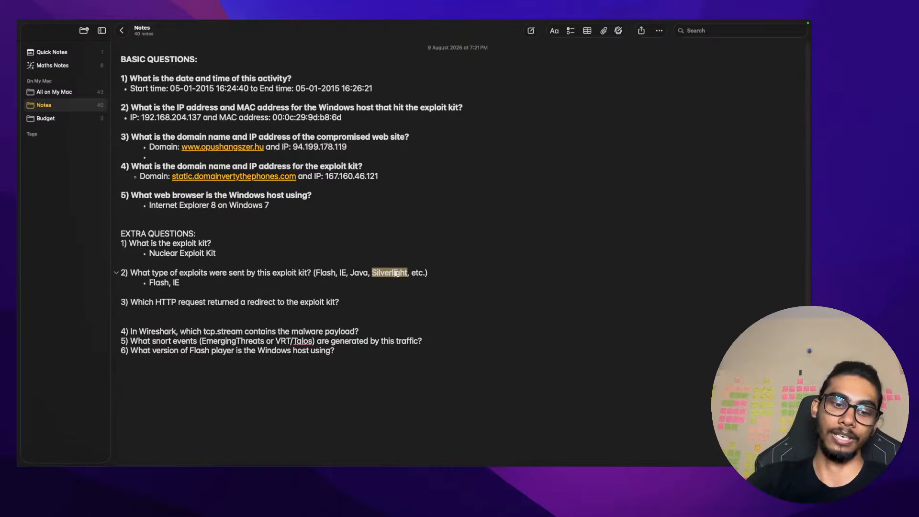
{"action": "left_click", "coordinate": [282, 282]}
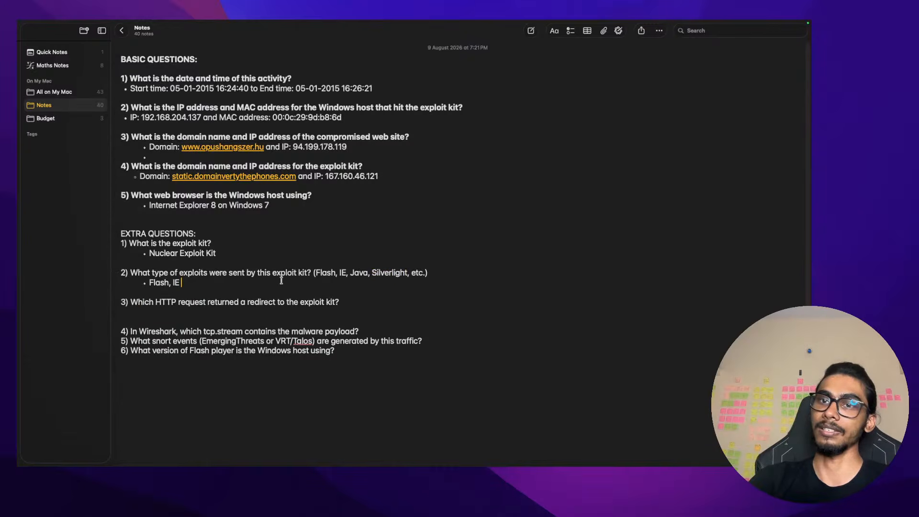
{"action": "type", "text": ","}
{"action": "key", "text": "cmd+v"}
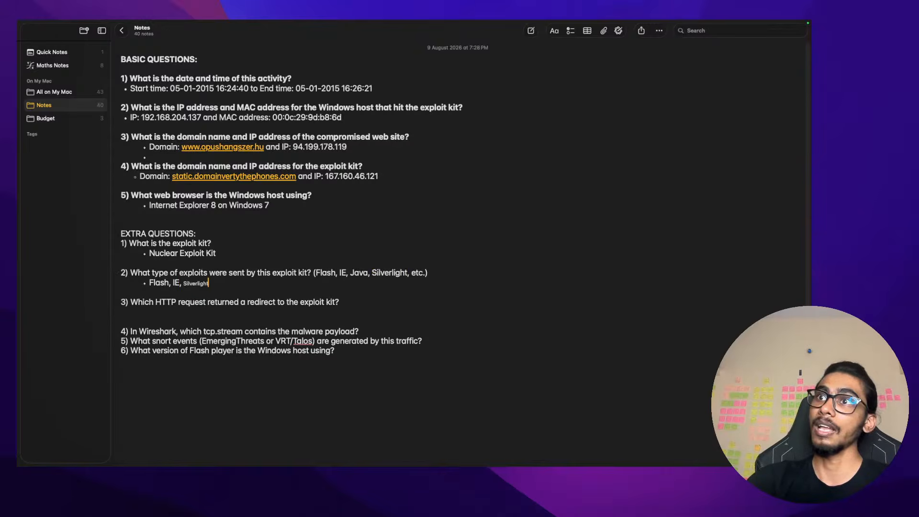
{"action": "key", "text": "cmd+z"}
{"action": "key", "text": "cmd+Tab"}
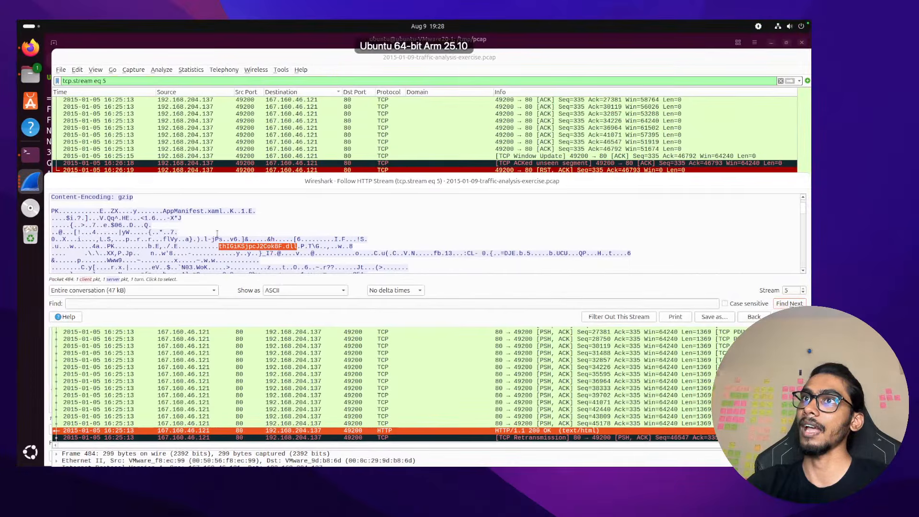
Select and copy 'AppManifest.xaml' from the stream 5 Follow HTTP Stream text
{"action": "left_click", "coordinate": [53, 211]}
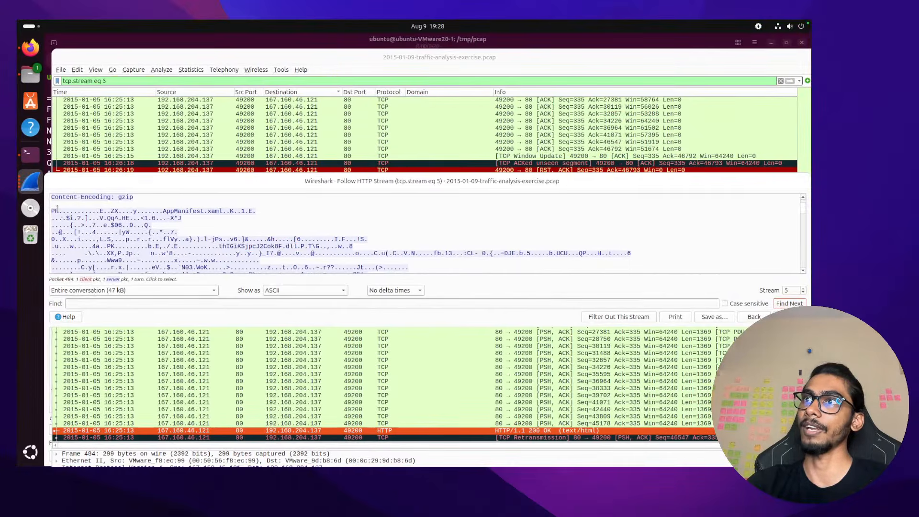
{"action": "double_click", "coordinate": [265, 246]}
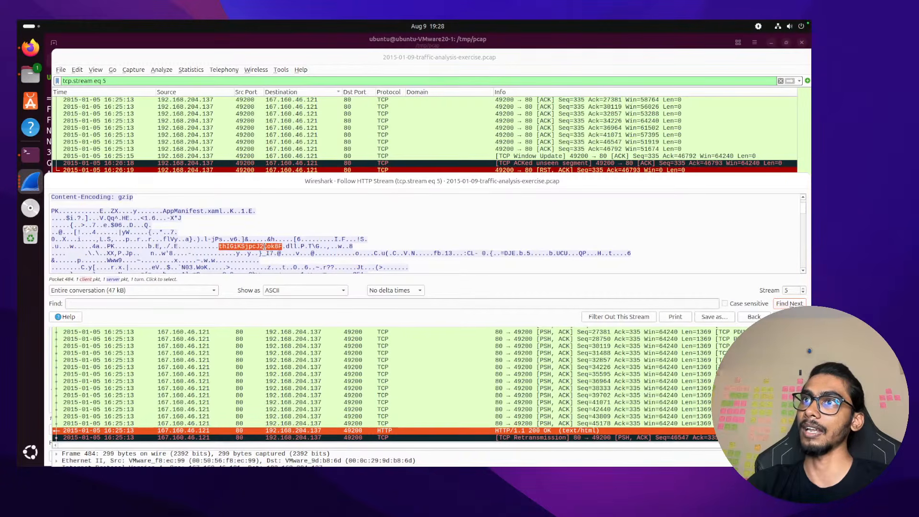
{"action": "left_click", "coordinate": [305, 246]}
{"action": "left_click", "coordinate": [297, 246]}
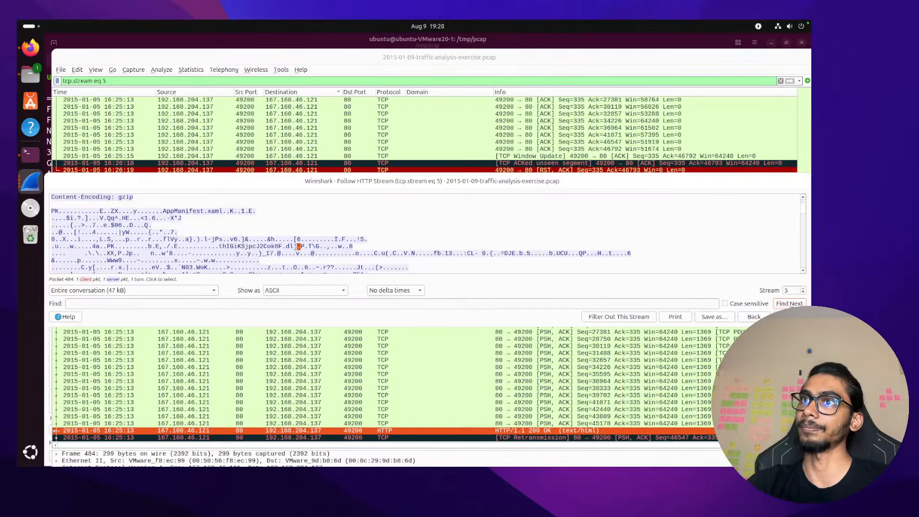
{"action": "double_click", "coordinate": [288, 246]}
{"action": "double_click", "coordinate": [177, 211]}
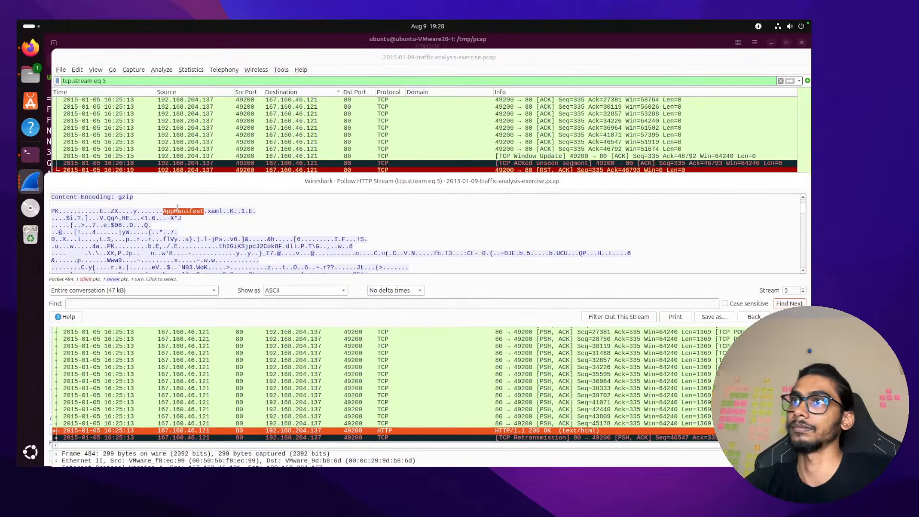
{"action": "left_click", "coordinate": [220, 210], "text": "shift"}
{"action": "key", "text": "ctrl+c"}
{"action": "right_click", "coordinate": [219, 211]}
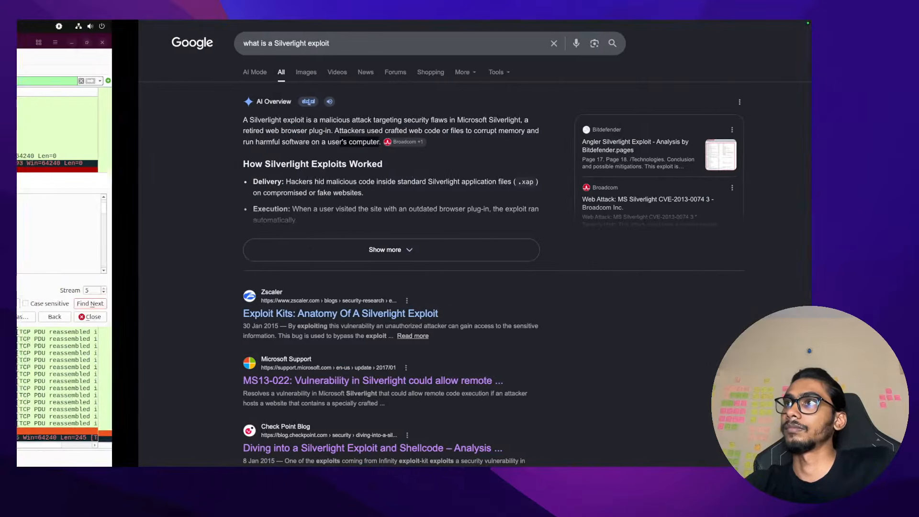
{"action": "left_click", "coordinate": [431, 48]}
{"action": "key", "text": "ctrl+a"}
Search Google for 'AppManifest.xaml', learning it is a Silverlight configuration file
{"action": "key", "text": "ctrl+v"}
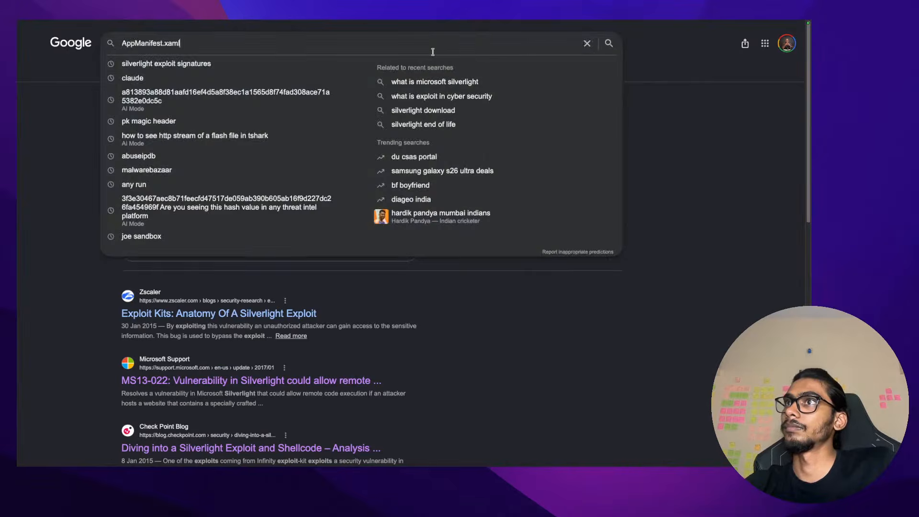
{"action": "key", "text": "Return"}
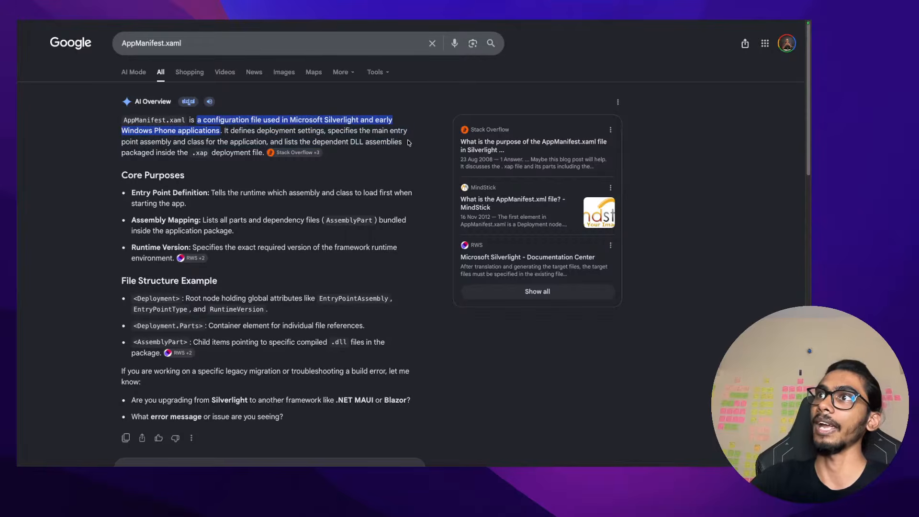
{"action": "key", "text": "super+Tab"}
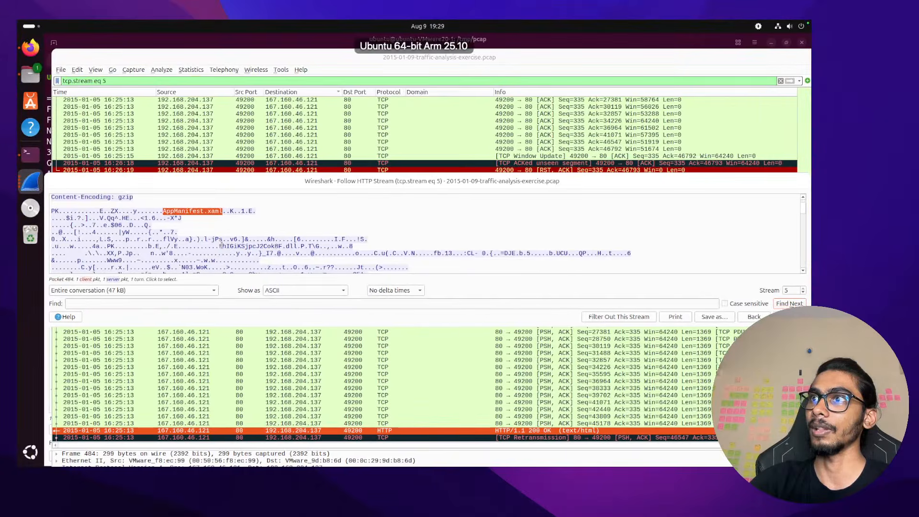
Scroll to and select the AppManifest.xaml line in the stream 5 text
{"action": "scroll", "coordinate": [221, 246], "scroll_direction": "down", "scroll_amount": 1}
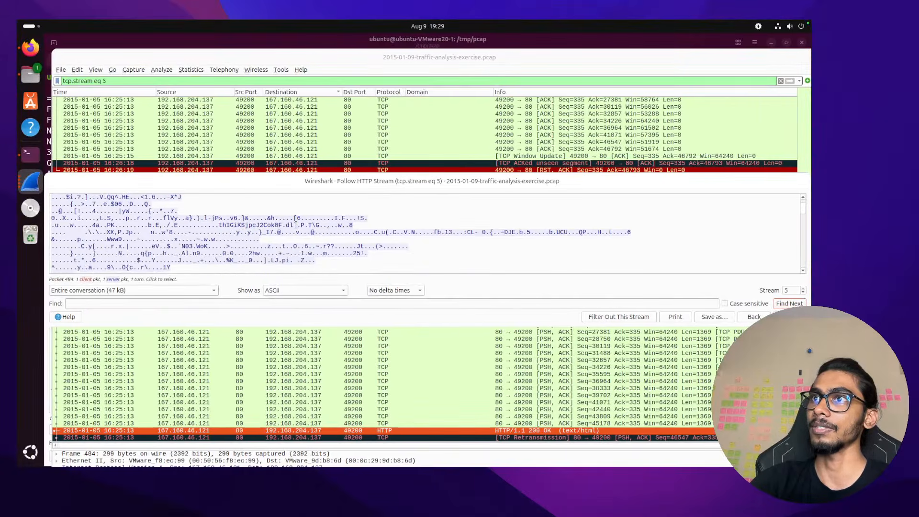
{"action": "scroll", "coordinate": [215, 225], "scroll_direction": "up", "scroll_amount": 2}
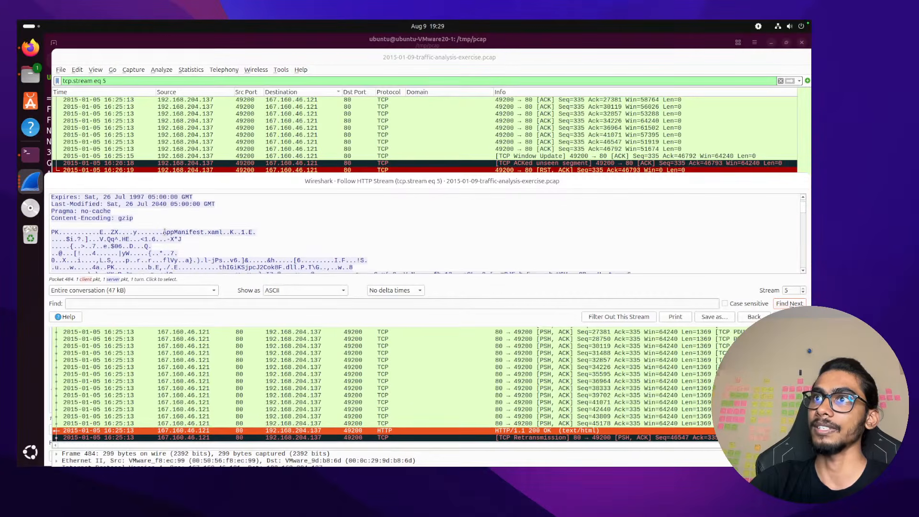
{"action": "left_click_drag", "start_coordinate": [164, 232], "coordinate": [225, 232]}
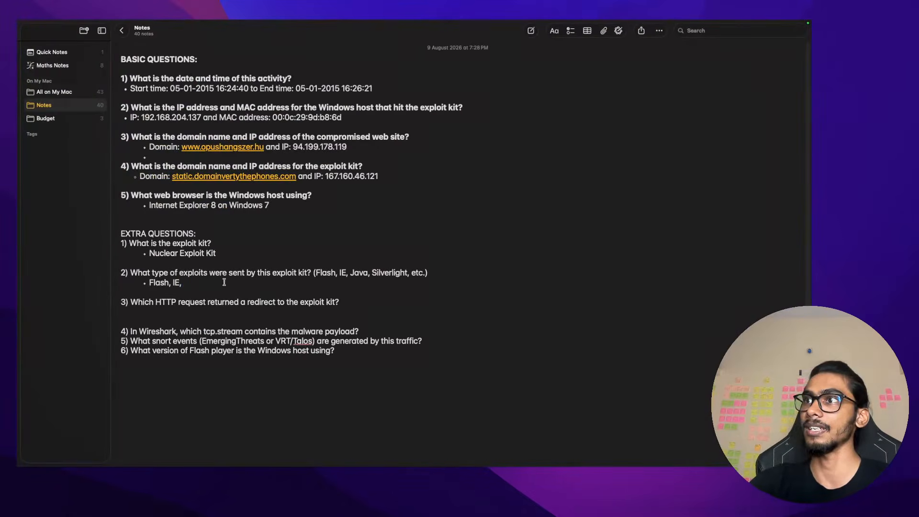
Copy 'Silverlight' from question 2 and paste it after 'Flash, IE,' in the answer
{"action": "double_click", "coordinate": [380, 272]}
{"action": "key", "text": "super+c"}
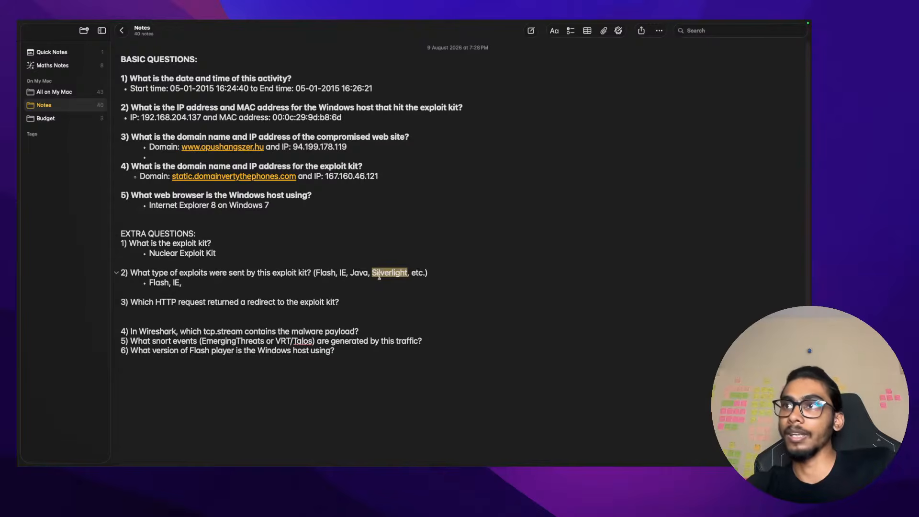
{"action": "left_click", "coordinate": [268, 287]}
{"action": "key", "text": "super+v"}
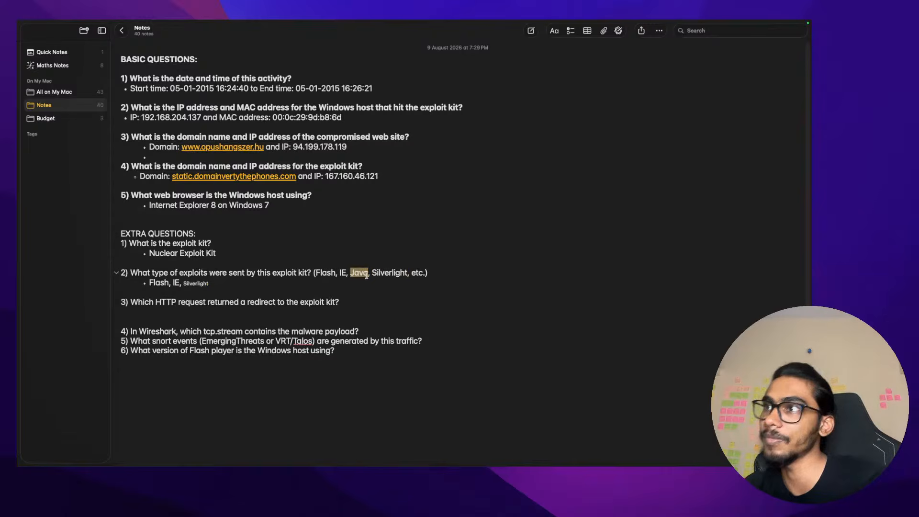
{"action": "left_click", "coordinate": [359, 301]}
{"action": "key", "text": "ctrl+Left"}
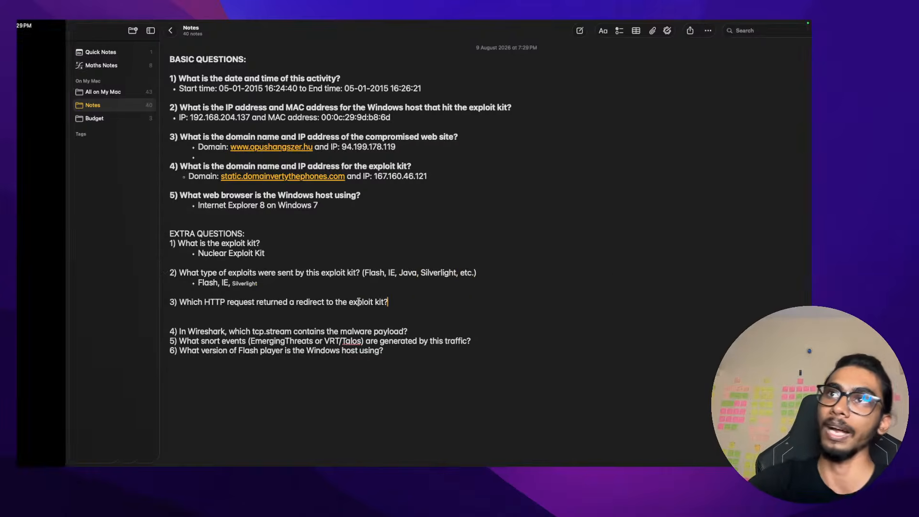
{"action": "key", "text": "ctrl+Right"}
{"action": "key", "text": "ctrl+Right"}
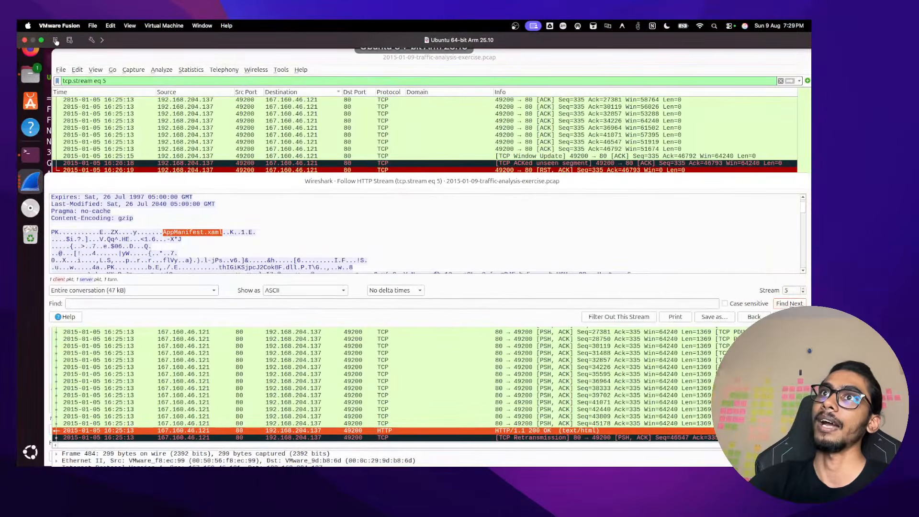
List the capture's HTTP objects and select the imprintchurch.org Flash object at packet 27
{"action": "left_click", "coordinate": [67, 70]}
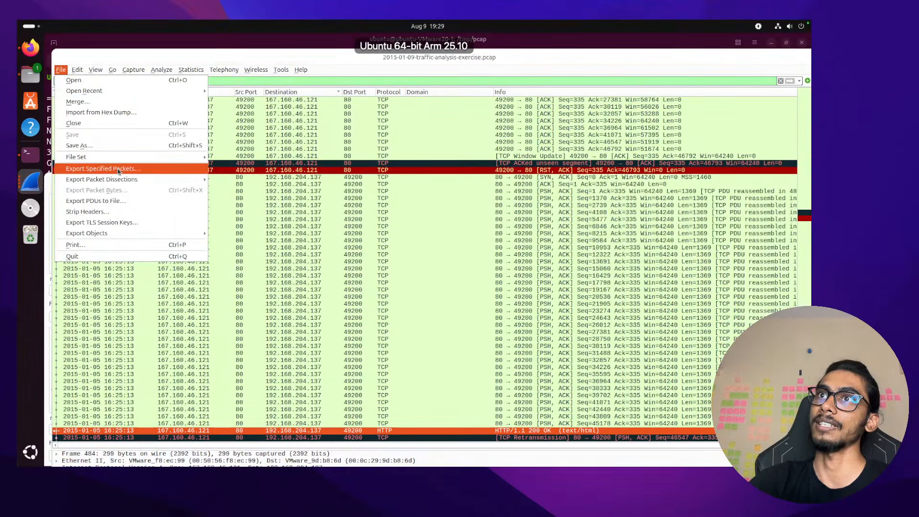
{"action": "mouse_move", "coordinate": [129, 238]}
{"action": "left_click", "coordinate": [230, 255]}
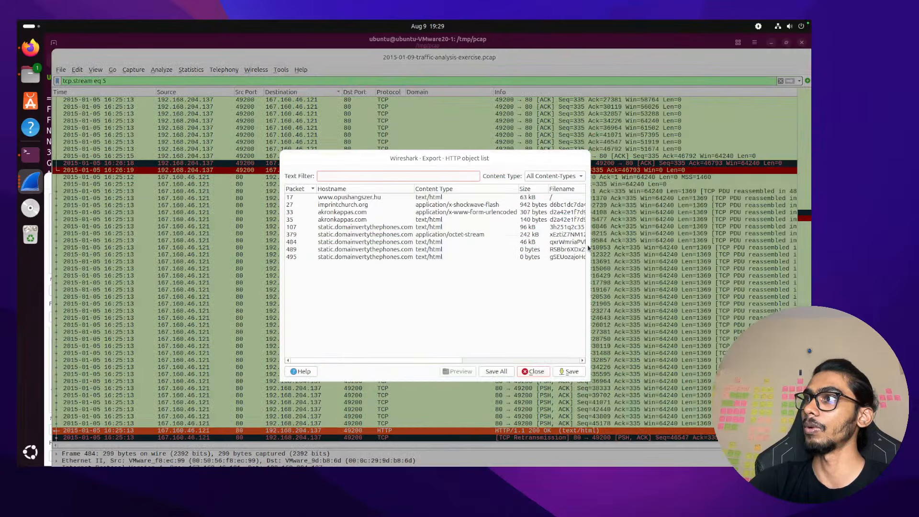
{"action": "left_click_drag", "start_coordinate": [589, 248], "coordinate": [636, 248]}
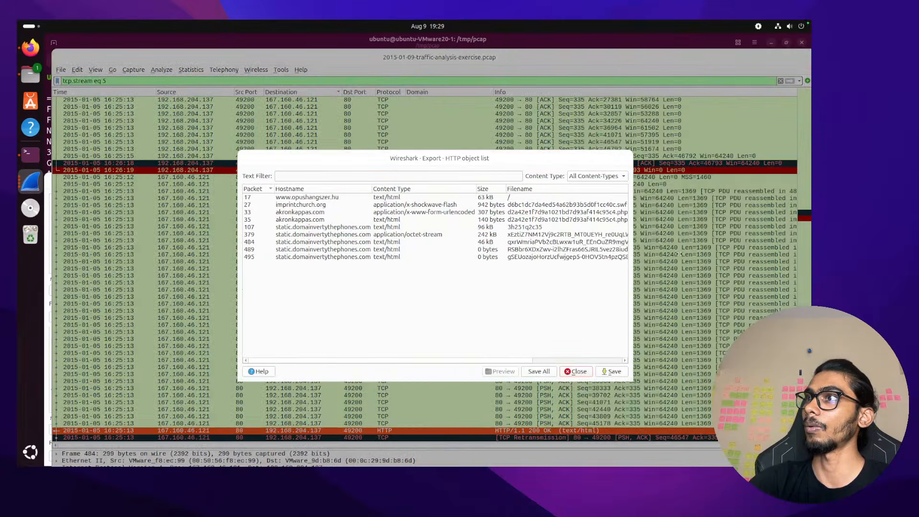
{"action": "left_click", "coordinate": [446, 206]}
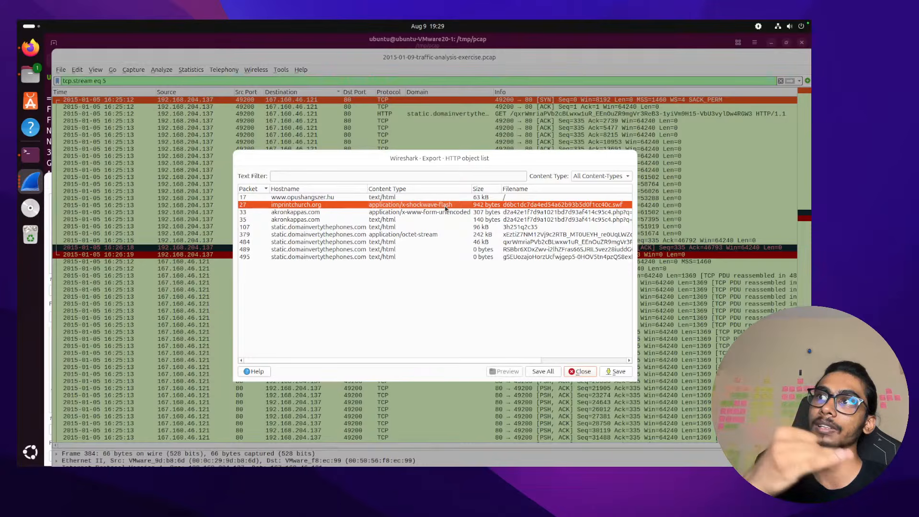
{"action": "key", "text": "ctrl+Left"}
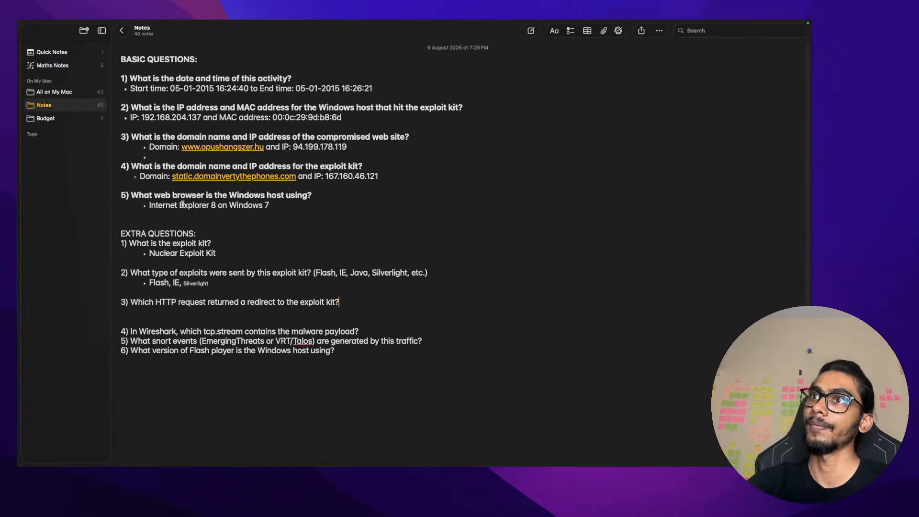
Retype the last answer item as 'SilverLight' so question 2 reads 'Flash, IE, SilverLight'
{"action": "double_click", "coordinate": [182, 205]}
{"action": "double_click", "coordinate": [157, 205]}
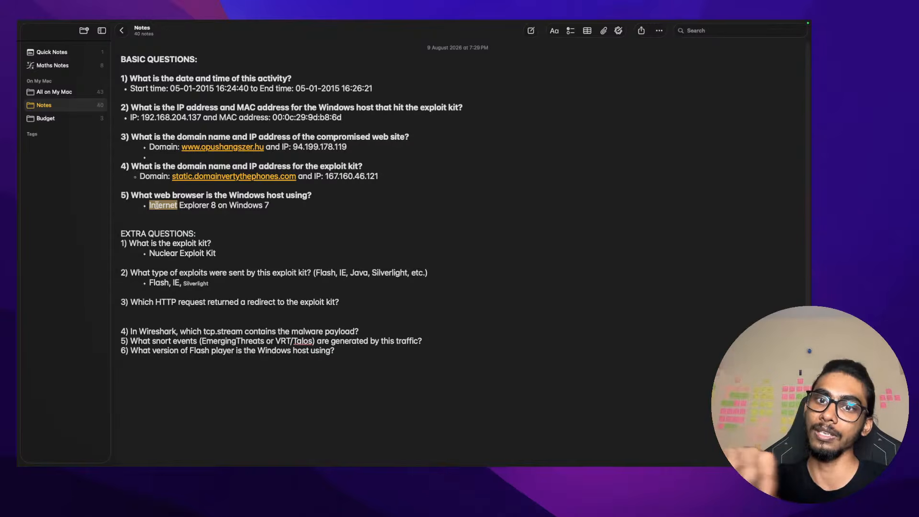
{"action": "double_click", "coordinate": [197, 283]}
{"action": "type", "text": "Silkbr"}
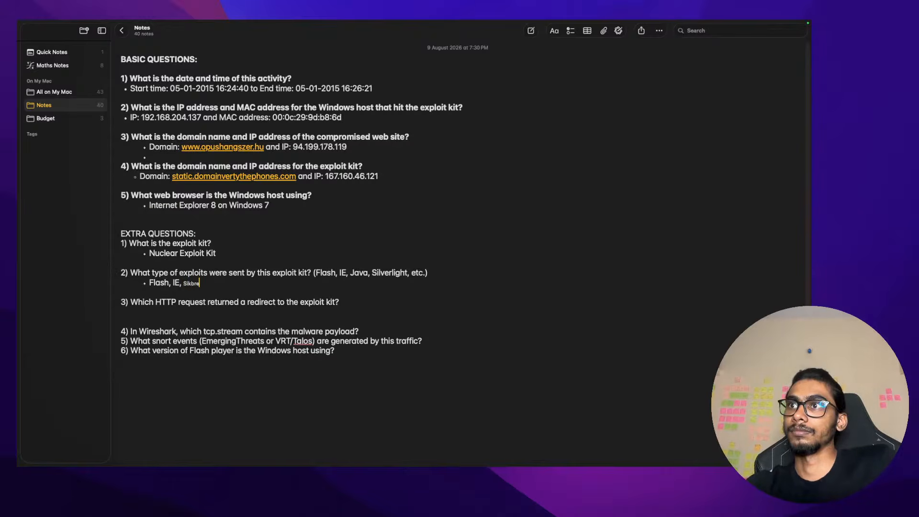
{"action": "type", "text": " S"}
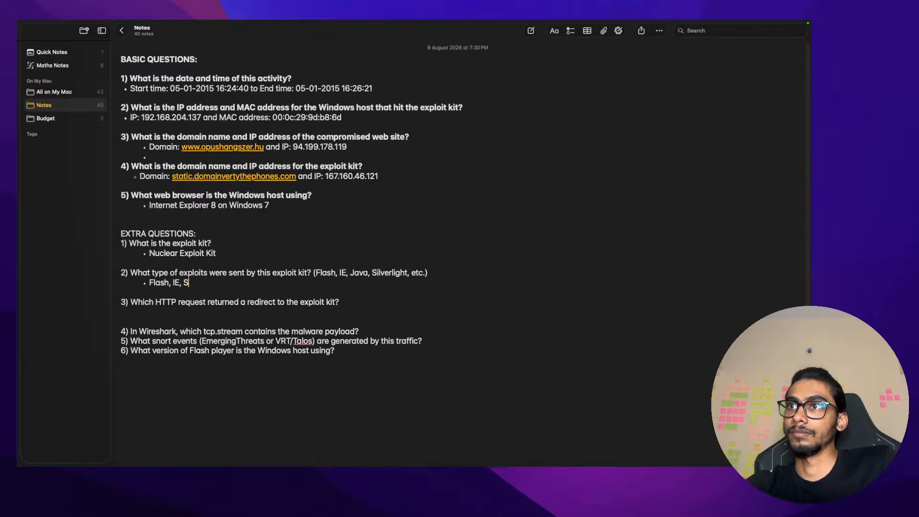
{"action": "type", "text": "ilkb"}
{"action": "key", "text": "BackSpace"}
{"action": "key", "text": "BackSpace"}
{"action": "key", "text": "BackSpace"}
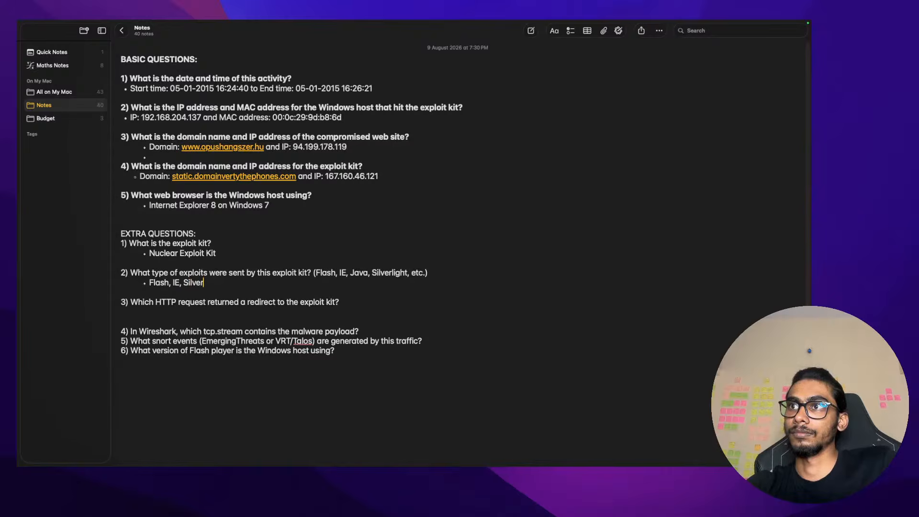
{"action": "type", "text": "lverLight"}
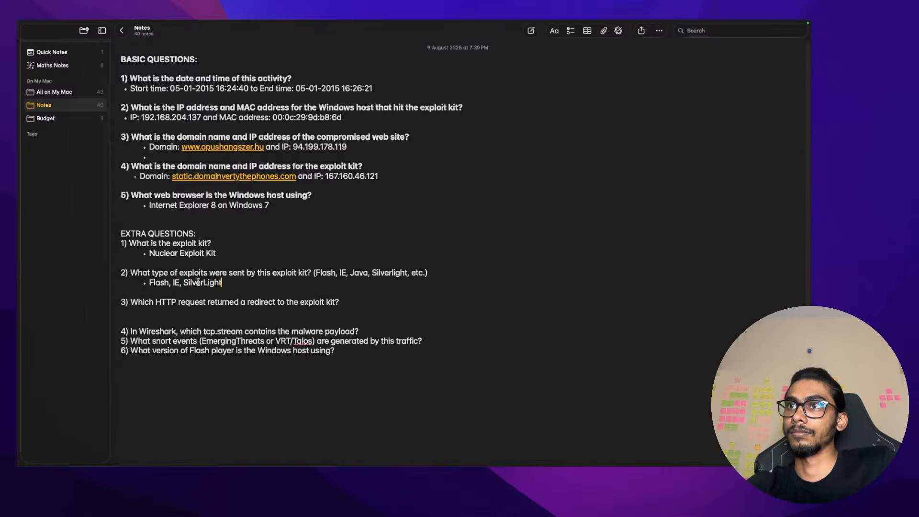
{"action": "left_click", "coordinate": [177, 312]}
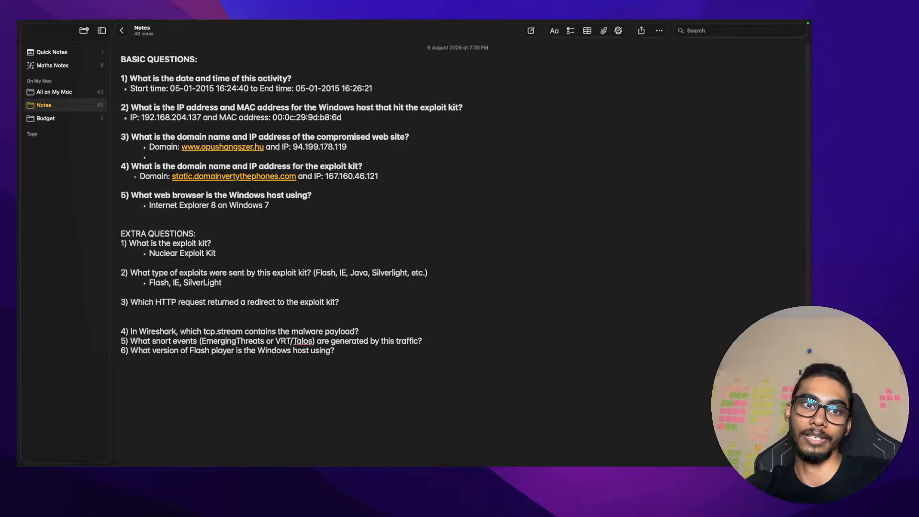
{"action": "key", "text": "super+Tab"}
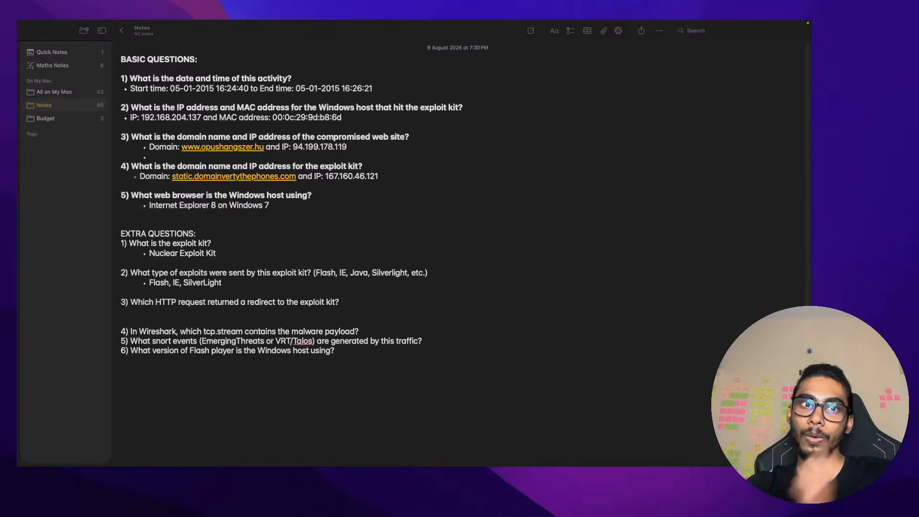
Close Wireshark's HTTP object list and clear the tcp.stream eq 5 filter
{"action": "key", "text": "ctrl+Right"}
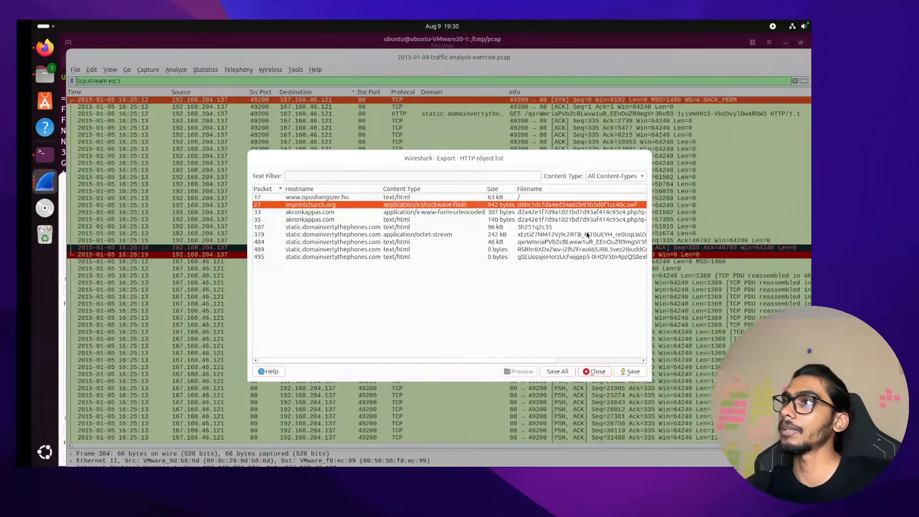
{"action": "left_click", "coordinate": [580, 372]}
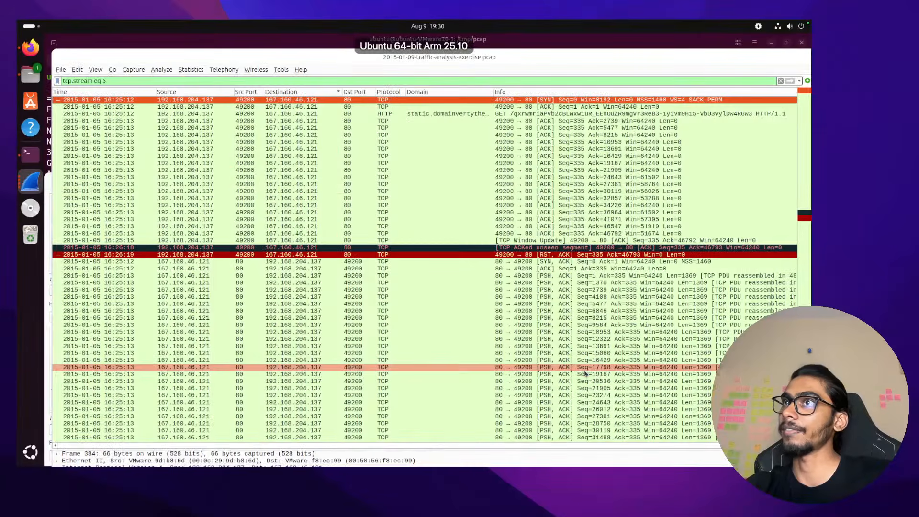
{"action": "left_click", "coordinate": [781, 81]}
{"action": "scroll", "coordinate": [430, 246], "scroll_direction": "up", "scroll_amount": 10}
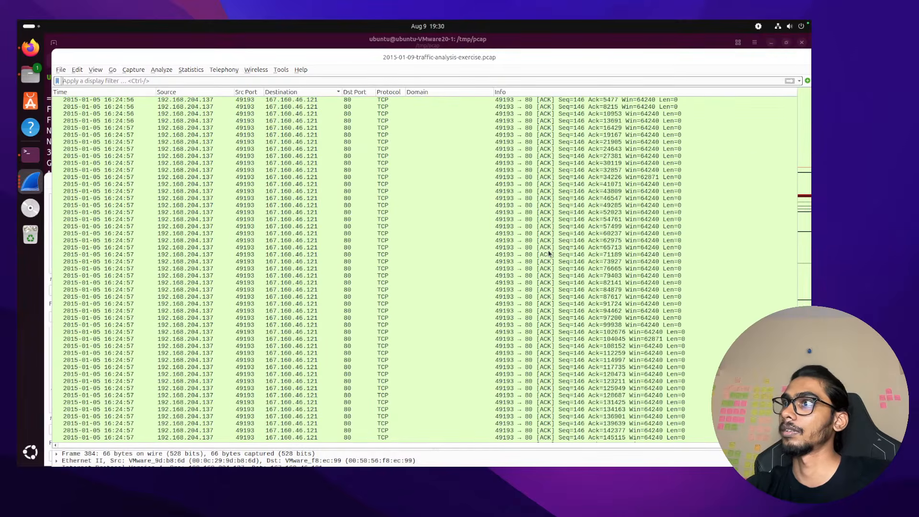
{"action": "left_click_drag", "start_coordinate": [725, 58], "coordinate": [718, 23]}
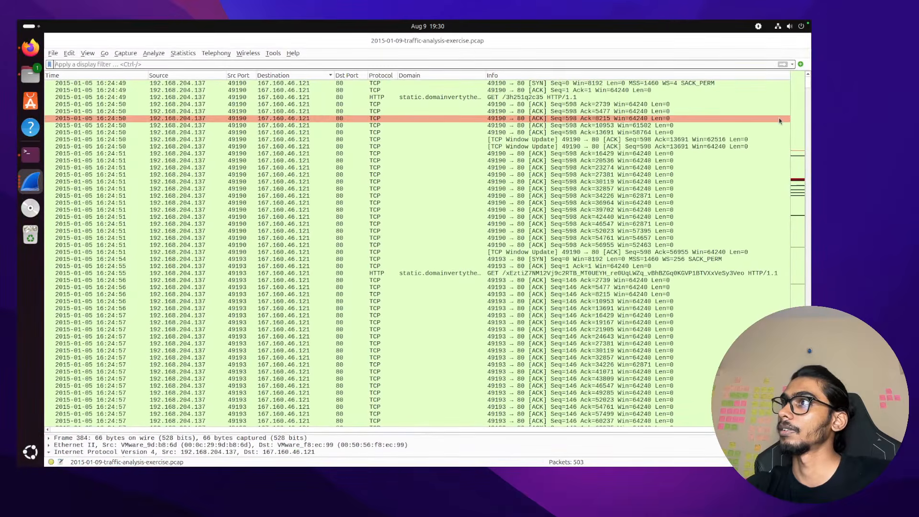
Sort packets by Time and inspect the akronkappas.com POST and the following exploit-kit GET
{"action": "left_click", "coordinate": [109, 74]}
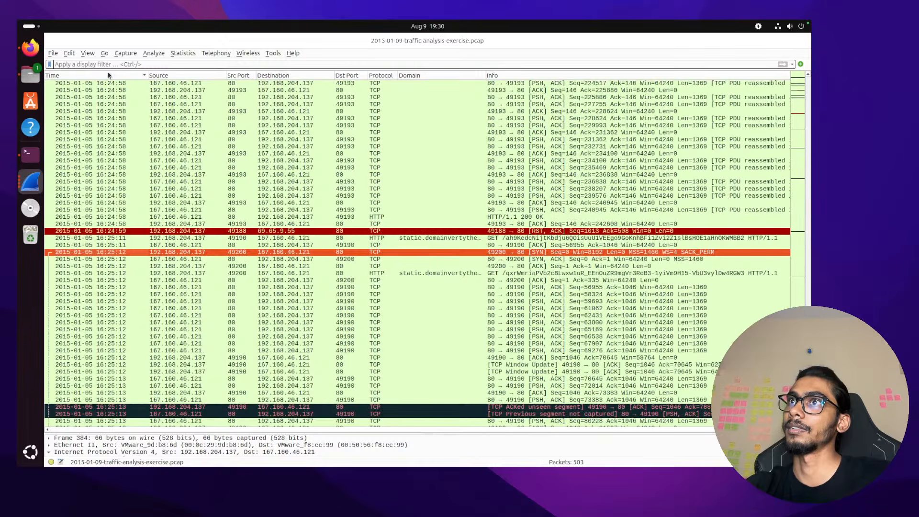
{"action": "scroll", "coordinate": [309, 195], "scroll_direction": "up", "scroll_amount": 15}
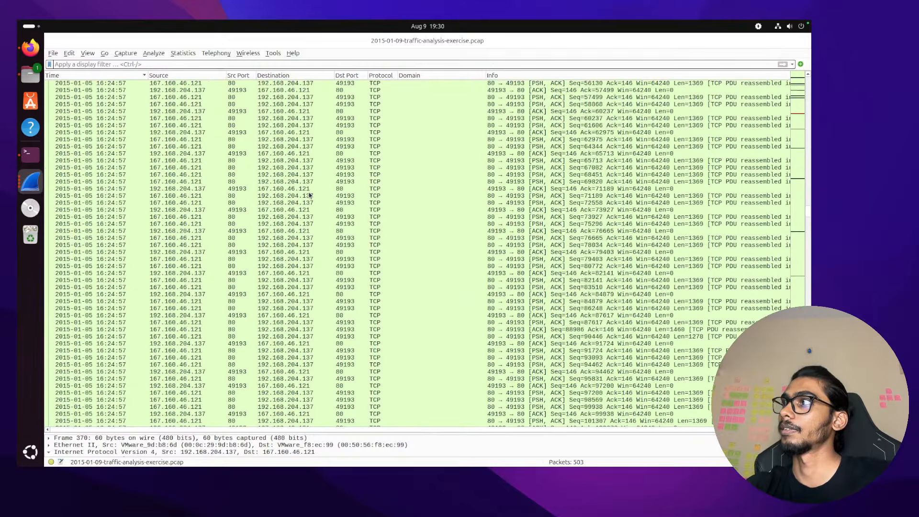
{"action": "scroll", "coordinate": [309, 195], "scroll_direction": "up", "scroll_amount": 20}
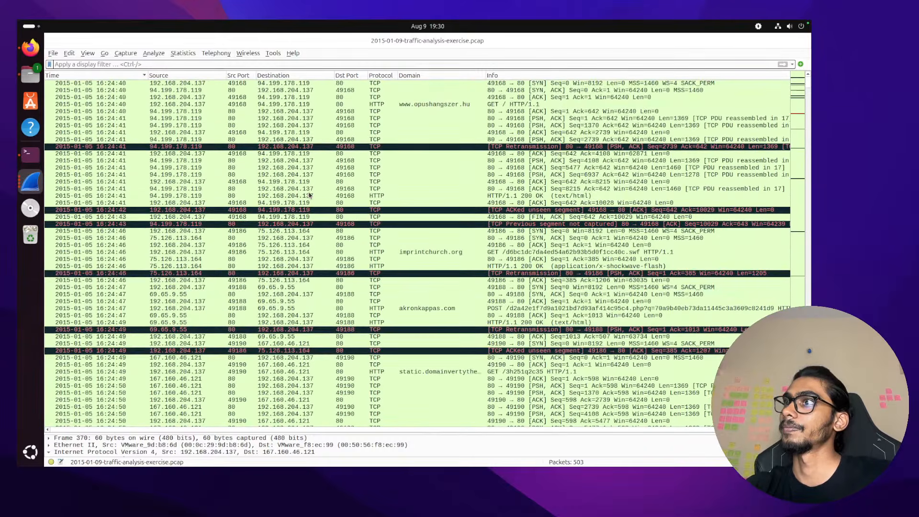
{"action": "left_click", "coordinate": [412, 308]}
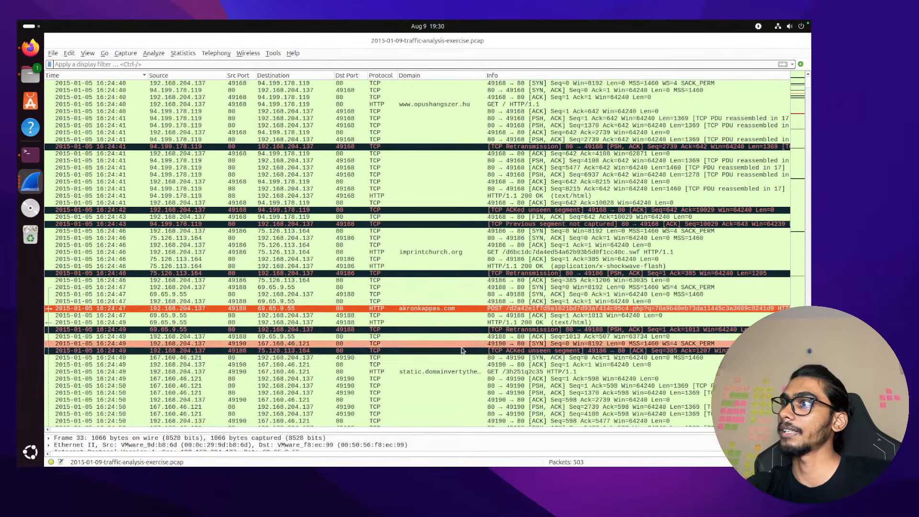
{"action": "left_click", "coordinate": [467, 372]}
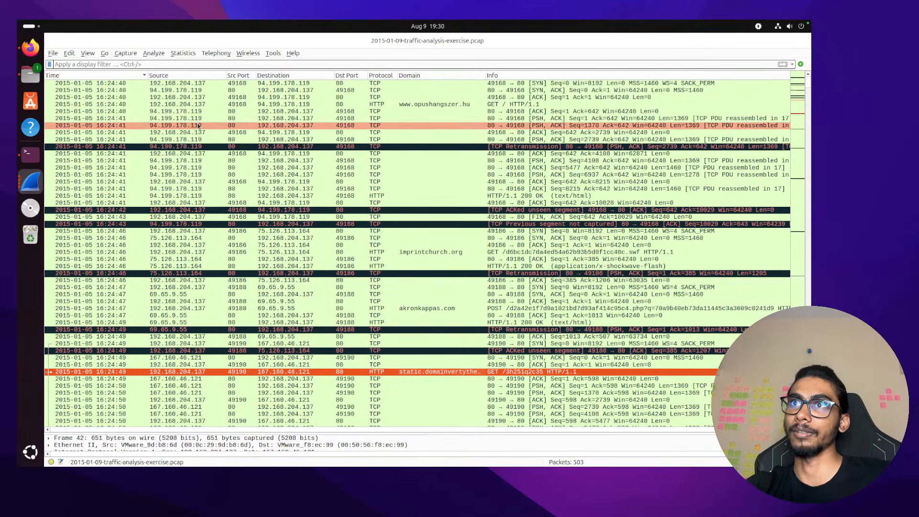
{"action": "left_click", "coordinate": [39, 154]}
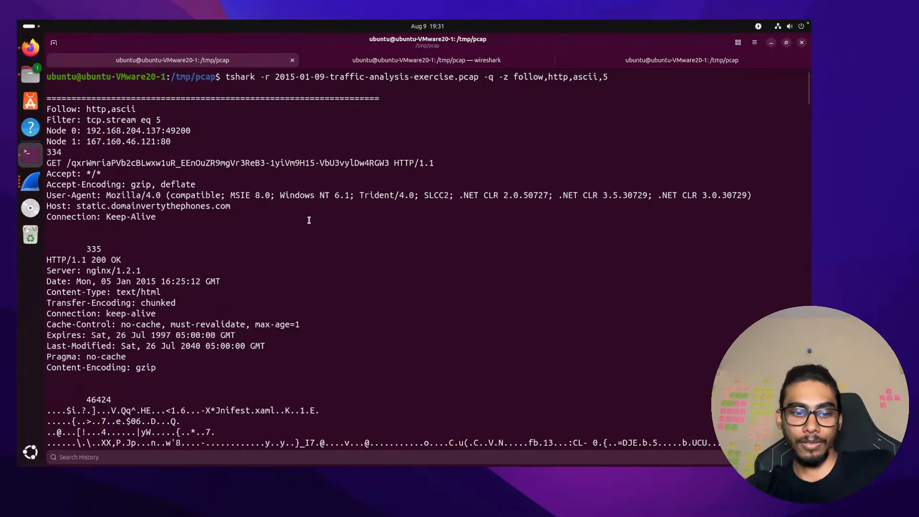
Clear the terminal and rerun the tshark follow,http,ascii command for stream 2
{"action": "type", "text": "clear"}
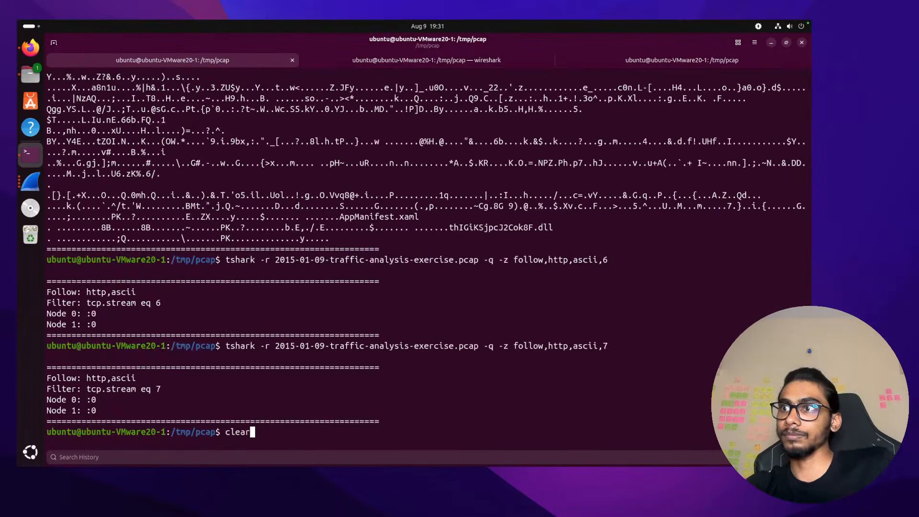
{"action": "key", "text": "Return"}
{"action": "key", "text": "Up"}
{"action": "key", "text": "Up"}
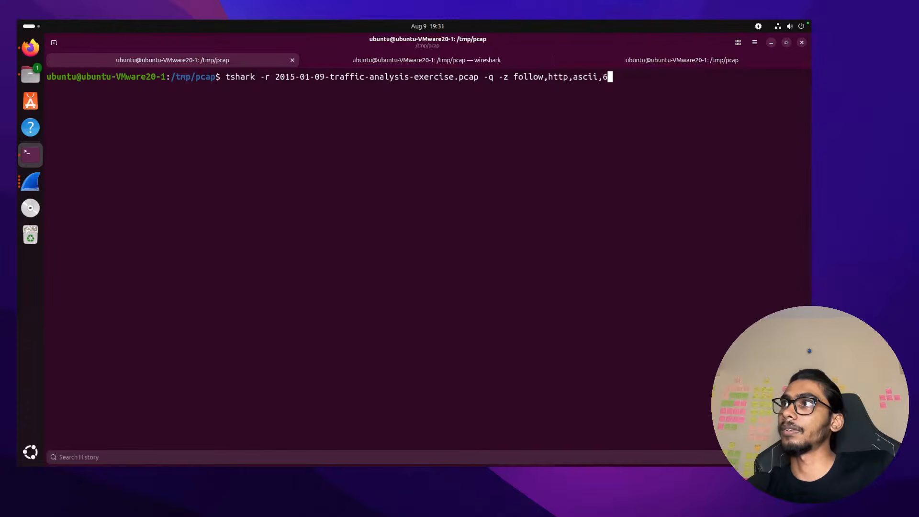
{"action": "key", "text": "Up"}
{"action": "key", "text": "Up"}
{"action": "key", "text": "Up"}
{"action": "key", "text": "Up"}
{"action": "key", "text": "Up"}
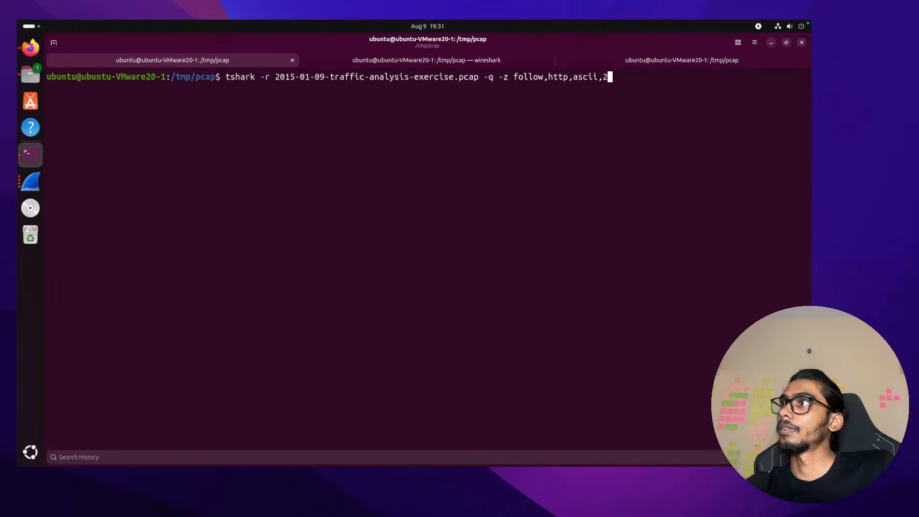
{"action": "key", "text": "Return"}
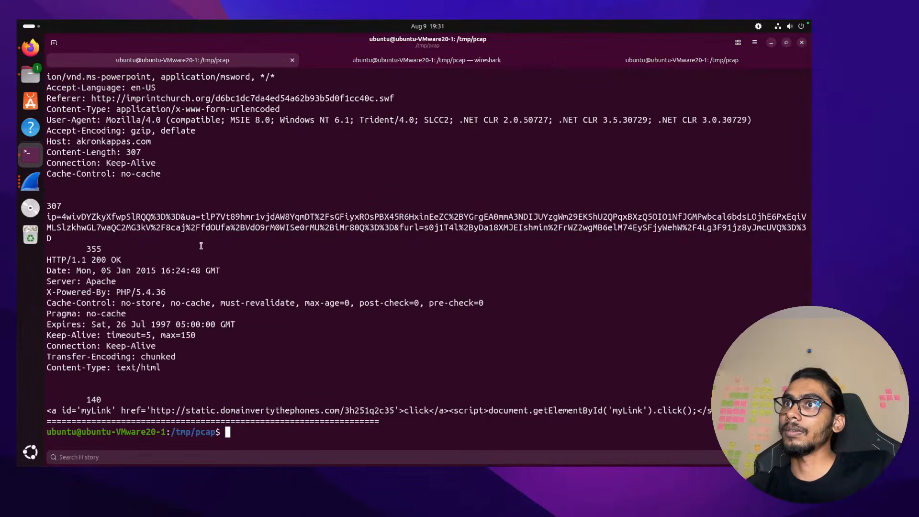
Highlight the akronkappas.com host, the .swf Referer URL and the redirect link's target URL
{"action": "scroll", "coordinate": [201, 245], "scroll_direction": "up", "scroll_amount": 3}
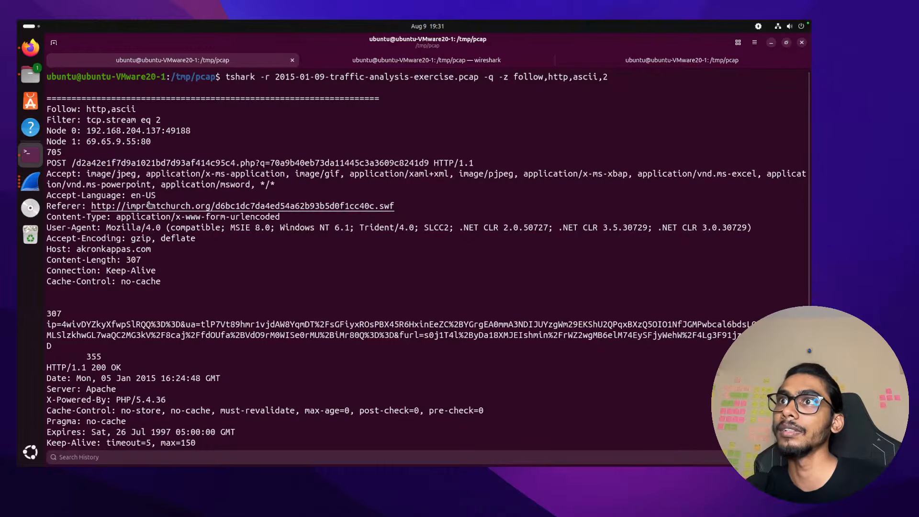
{"action": "left_click_drag", "start_coordinate": [83, 249], "coordinate": [152, 249]}
{"action": "left_click", "coordinate": [81, 248]}
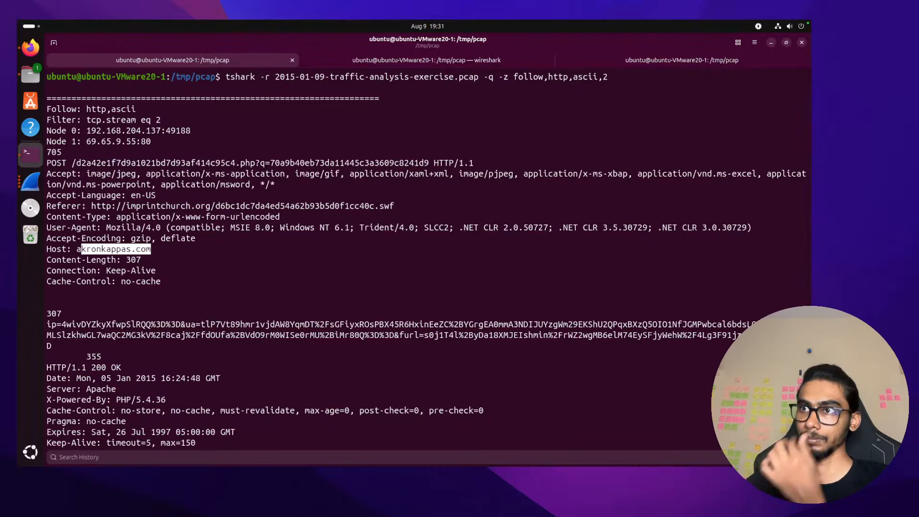
{"action": "scroll", "coordinate": [118, 207], "scroll_direction": "down", "scroll_amount": 5}
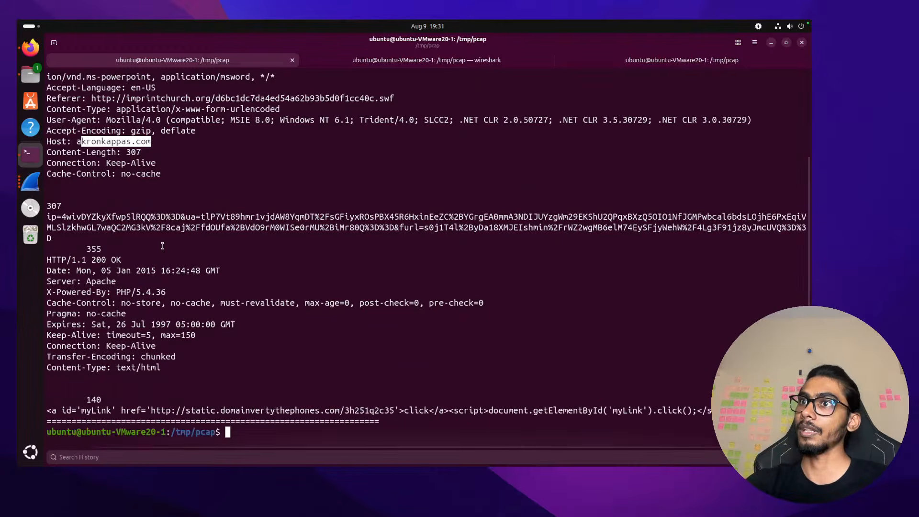
{"action": "mouse_move", "coordinate": [152, 413]}
{"action": "left_mouse_down"}
{"action": "mouse_move", "coordinate": [395, 413]}
{"action": "mouse_move", "coordinate": [151, 413]}
{"action": "left_mouse_up"}
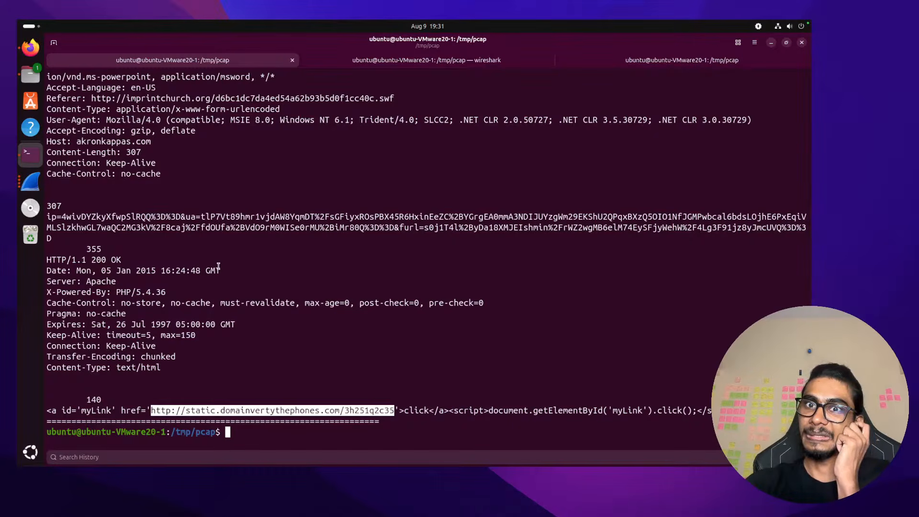
{"action": "scroll", "coordinate": [218, 267], "scroll_direction": "up", "scroll_amount": 4}
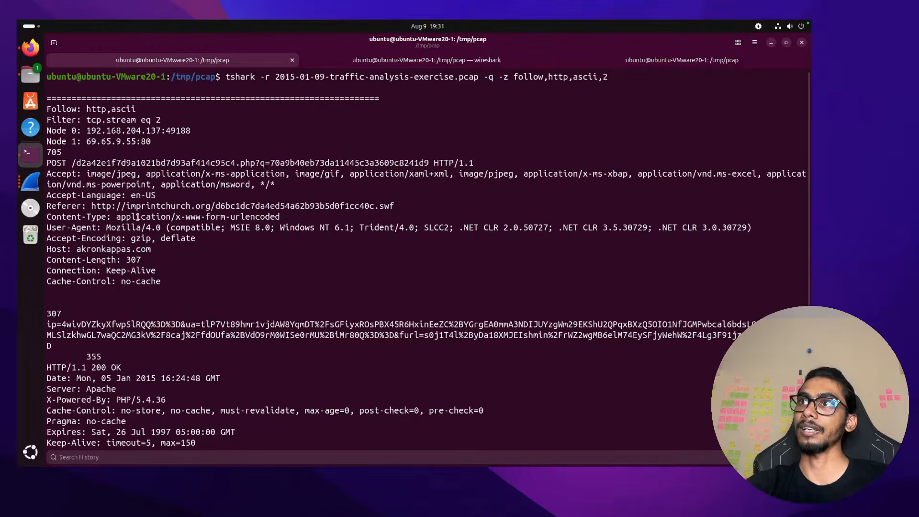
{"action": "mouse_move", "coordinate": [91, 206]}
{"action": "left_mouse_down"}
{"action": "mouse_move", "coordinate": [393, 206]}
{"action": "mouse_move", "coordinate": [91, 210]}
{"action": "left_mouse_up"}
{"action": "left_click", "coordinate": [393, 206]}
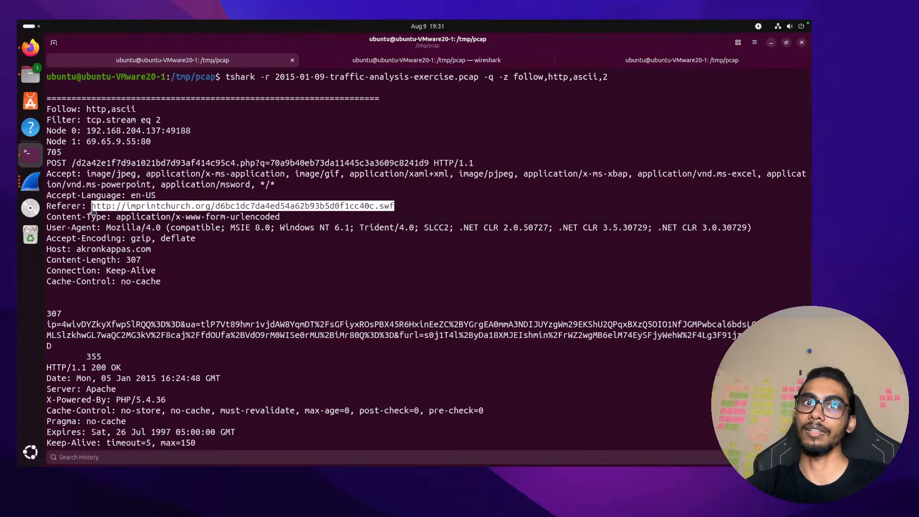
{"action": "scroll", "coordinate": [170, 280], "scroll_direction": "down", "scroll_amount": 1}
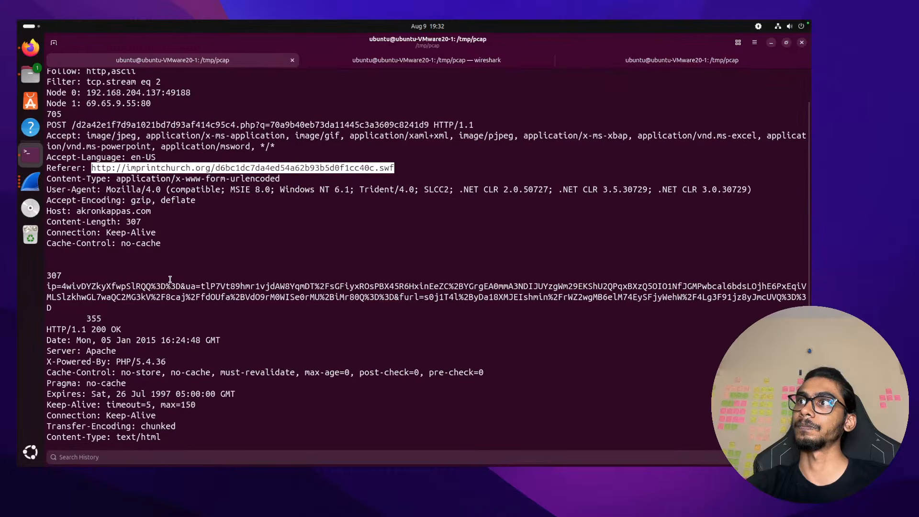
{"action": "scroll", "coordinate": [170, 280], "scroll_direction": "down", "scroll_amount": 2}
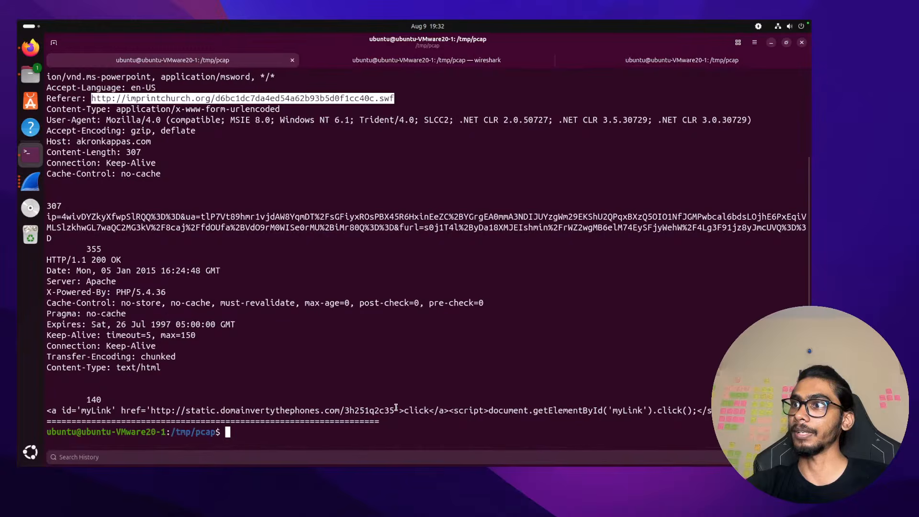
{"action": "scroll", "coordinate": [349, 244], "scroll_direction": "up", "scroll_amount": 3}
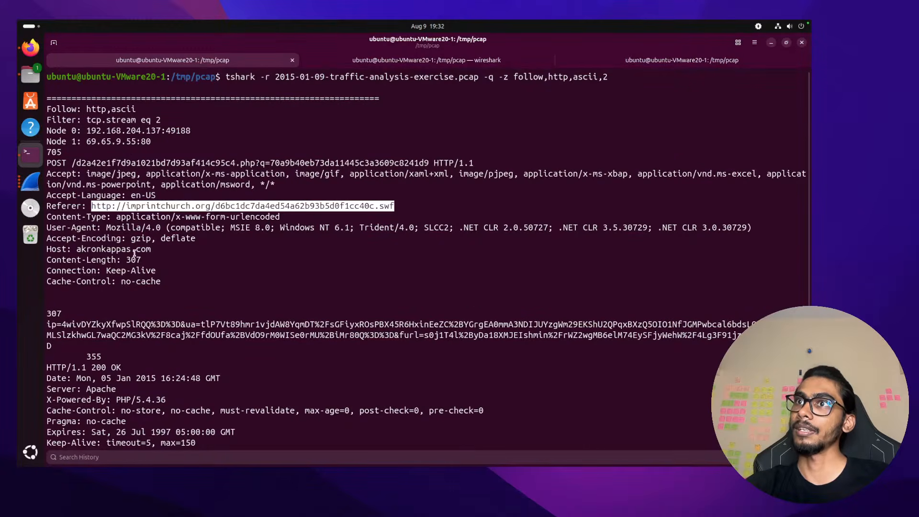
{"action": "left_click_drag", "start_coordinate": [150, 249], "coordinate": [78, 250]}
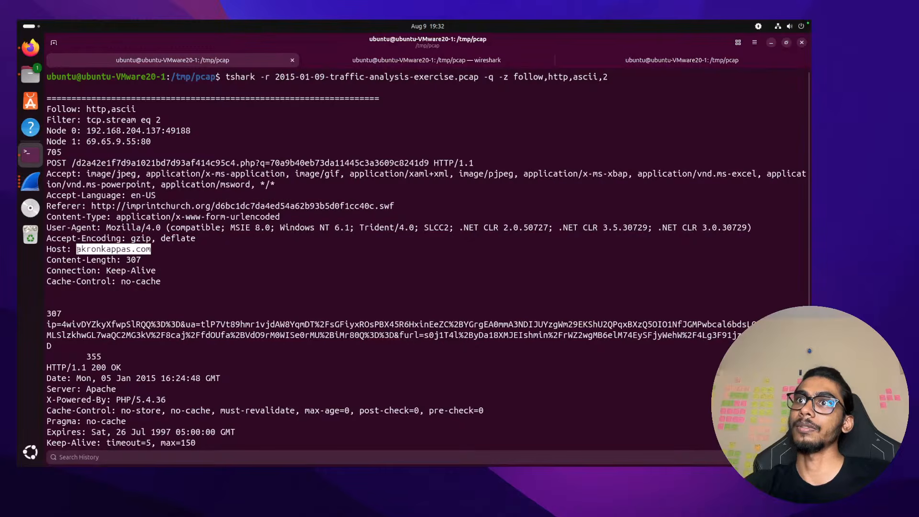
{"action": "scroll", "coordinate": [78, 250], "scroll_direction": "down", "scroll_amount": 4}
{"action": "key", "text": "super+Tab"}
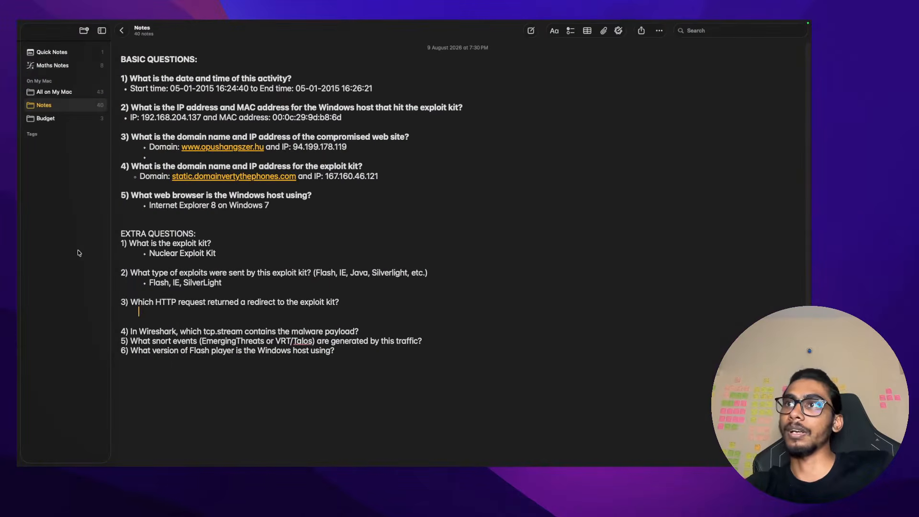
Copy the akronkappas.com host name from the terminal output for question 3
{"action": "type", "text": "Silverlight"}
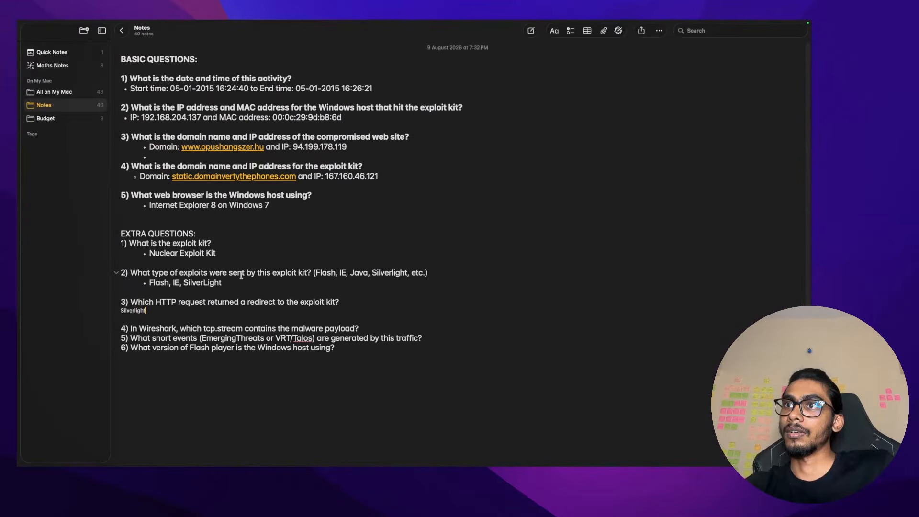
{"action": "key", "text": "super+Tab"}
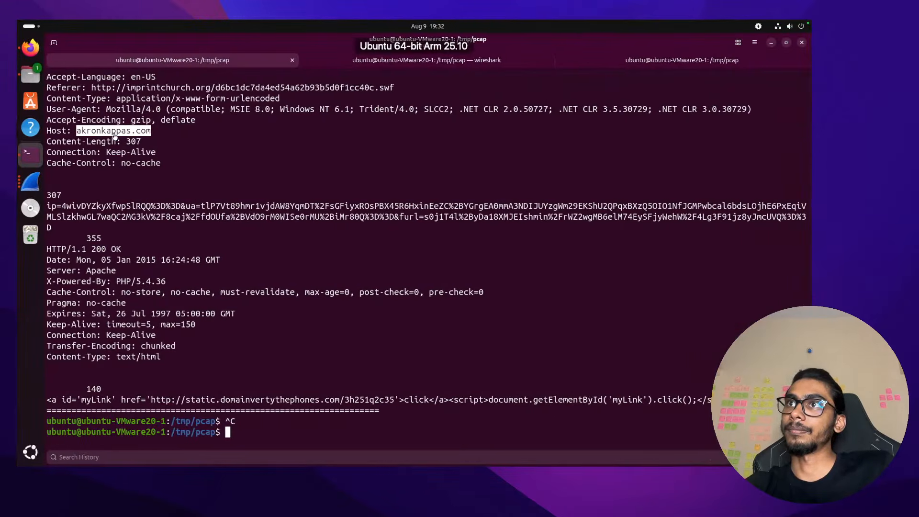
{"action": "right_click", "coordinate": [134, 135]}
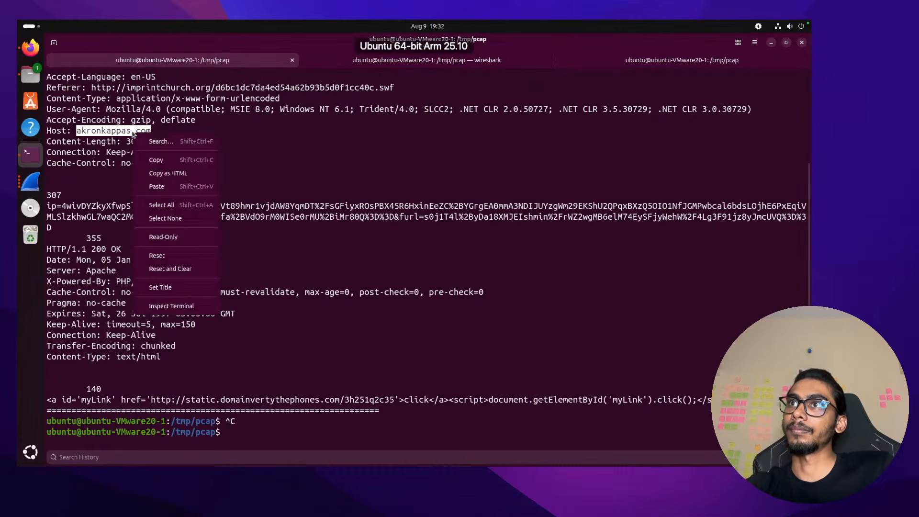
{"action": "left_click", "coordinate": [156, 160]}
{"action": "key", "text": "super+Tab"}
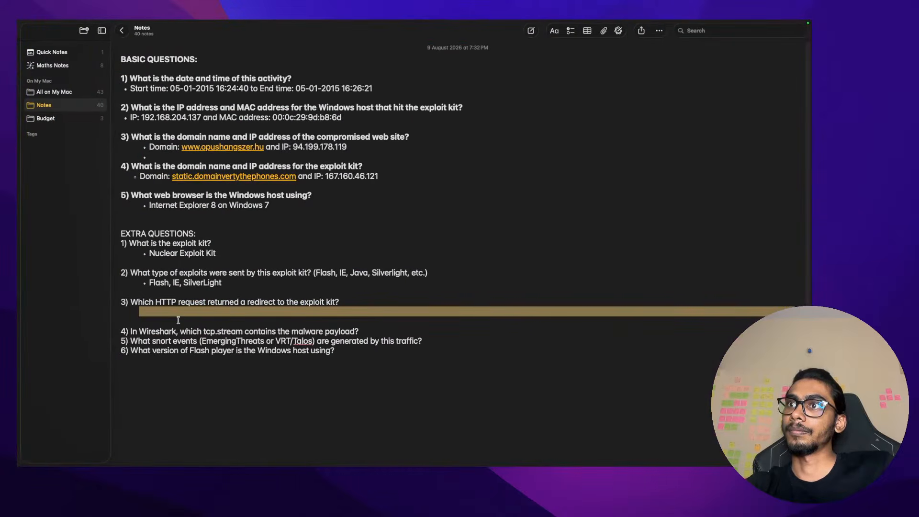
Enter akronkappas.com/ as the answer under question 3
{"action": "type", "text": "GE"}
{"action": "key", "text": "BackSpace"}
{"action": "key", "text": "BackSpace"}
{"action": "type", "text": "H"}
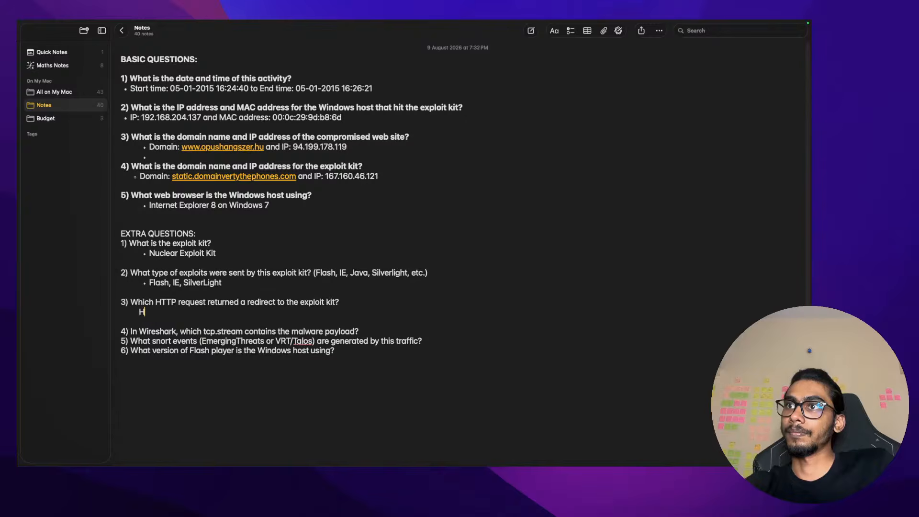
{"action": "type", "text": "TTP"}
{"action": "key", "text": "BackSpace"}
{"action": "key", "text": "BackSpace"}
{"action": "key", "text": "BackSpace"}
{"action": "key", "text": "BackSpace"}
{"action": "key", "text": "BackSpace"}
{"action": "key", "text": "super+v"}
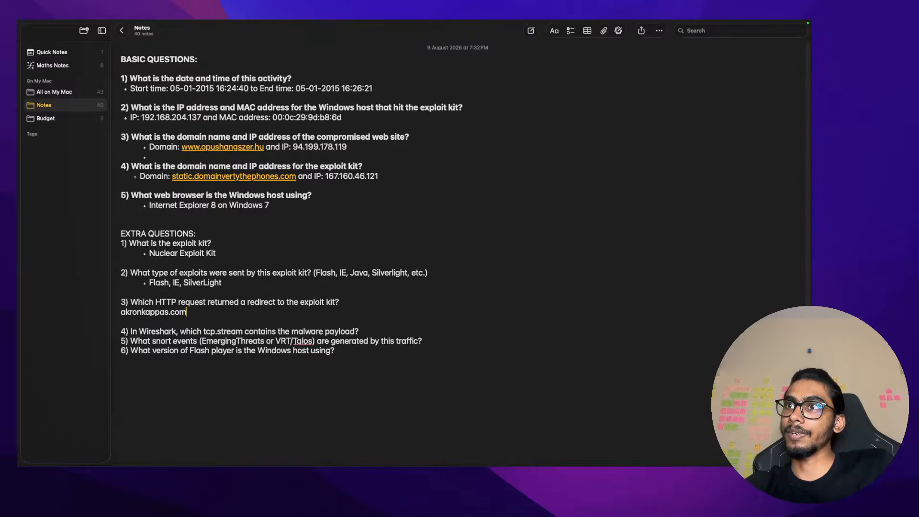
{"action": "type", "text": "/"}
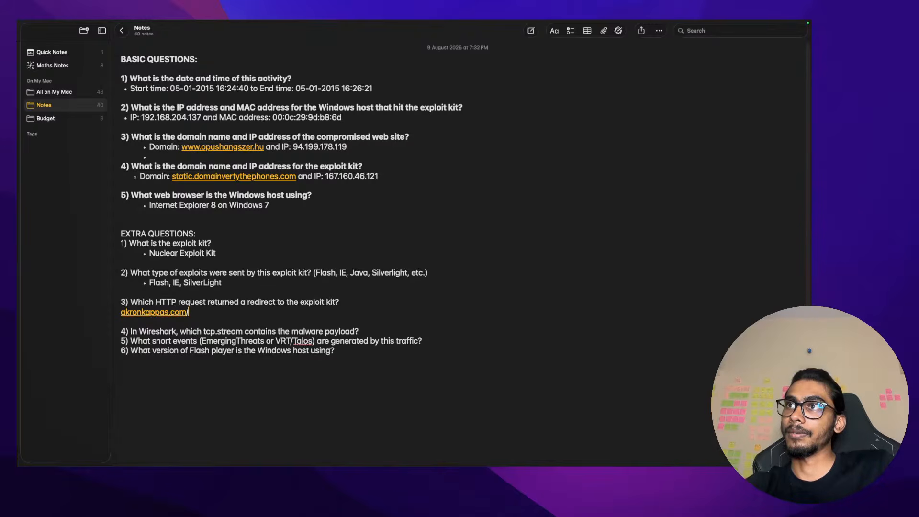
Copy the POST request's URL path from the stream 2 output and select the redirect link URL
{"action": "key", "text": "ctrl+Right"}
{"action": "key", "text": "ctrl+Left"}
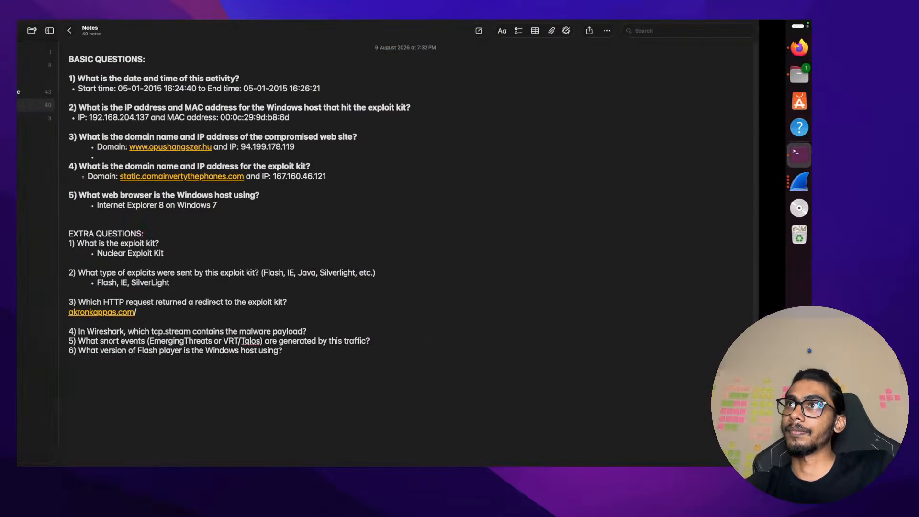
{"action": "key", "text": "ctrl+Right"}
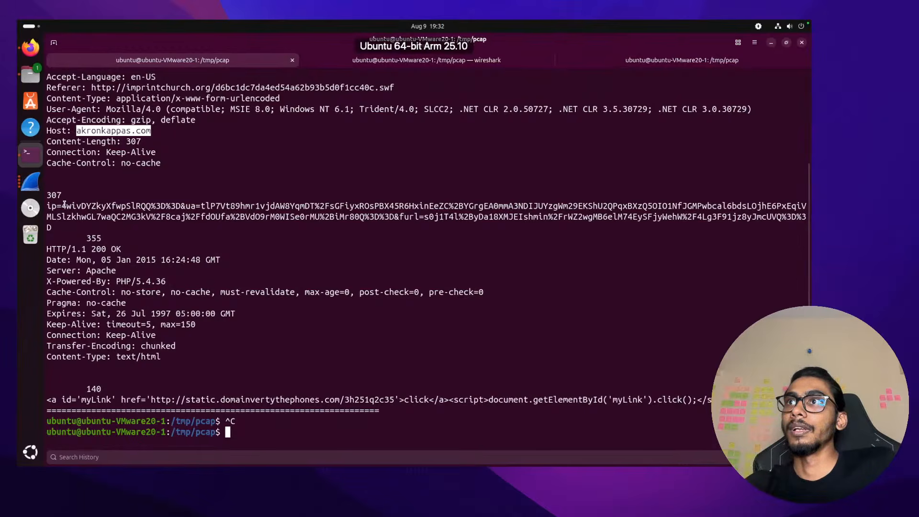
{"action": "scroll", "coordinate": [187, 94], "scroll_direction": "up", "scroll_amount": 4}
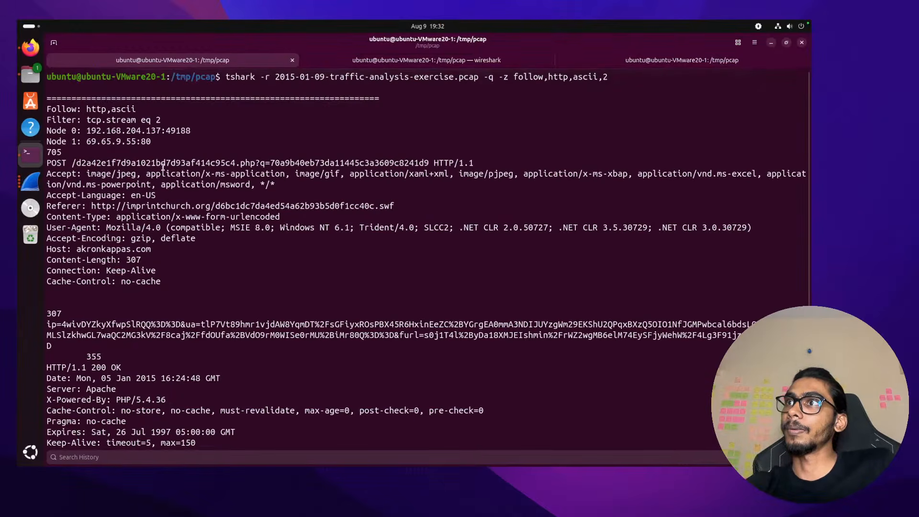
{"action": "left_click_drag", "start_coordinate": [234, 173], "coordinate": [128, 164]}
{"action": "left_click_drag", "start_coordinate": [73, 163], "coordinate": [426, 163]}
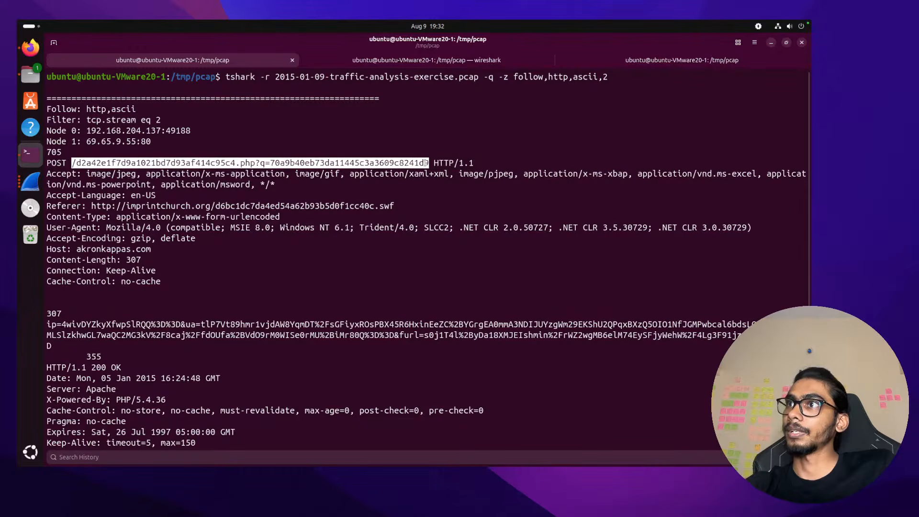
{"action": "right_click", "coordinate": [426, 163]}
{"action": "left_click", "coordinate": [445, 188]}
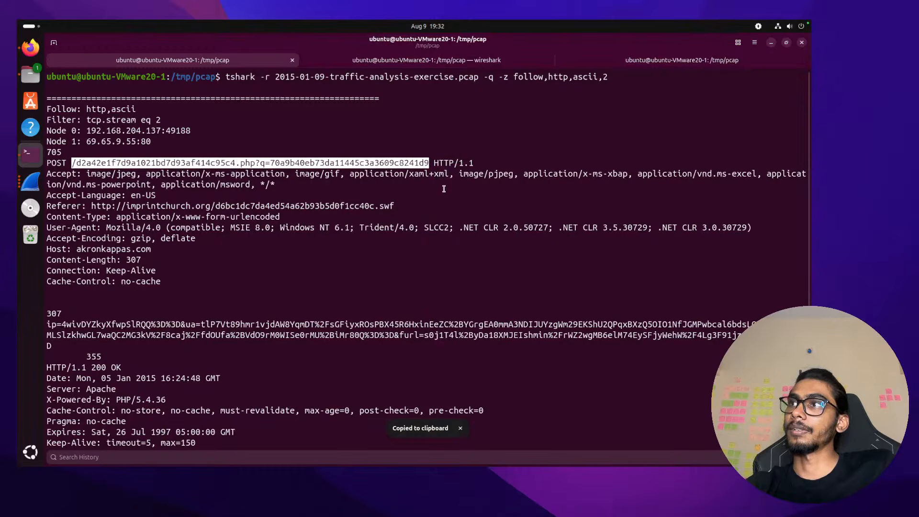
{"action": "key", "text": "ctrl+Left"}
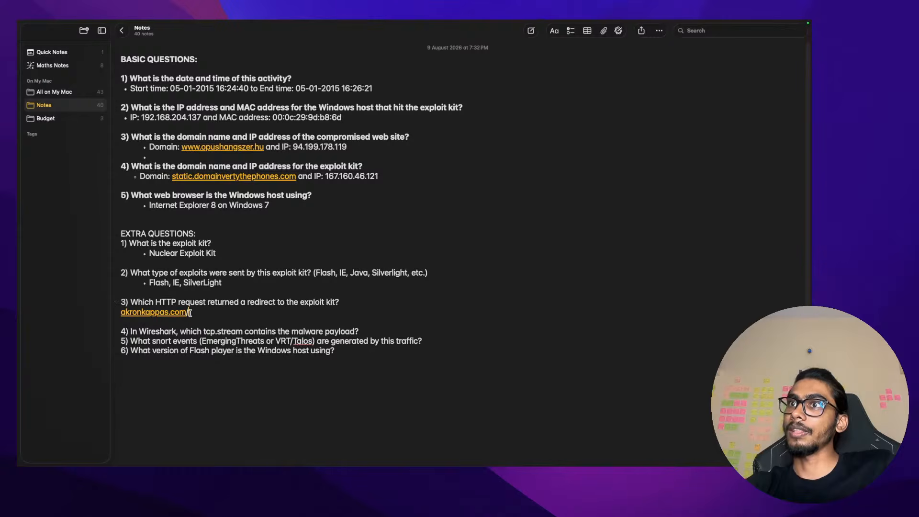
{"action": "key", "text": "ctrl+Right"}
{"action": "key", "text": "ctrl+c"}
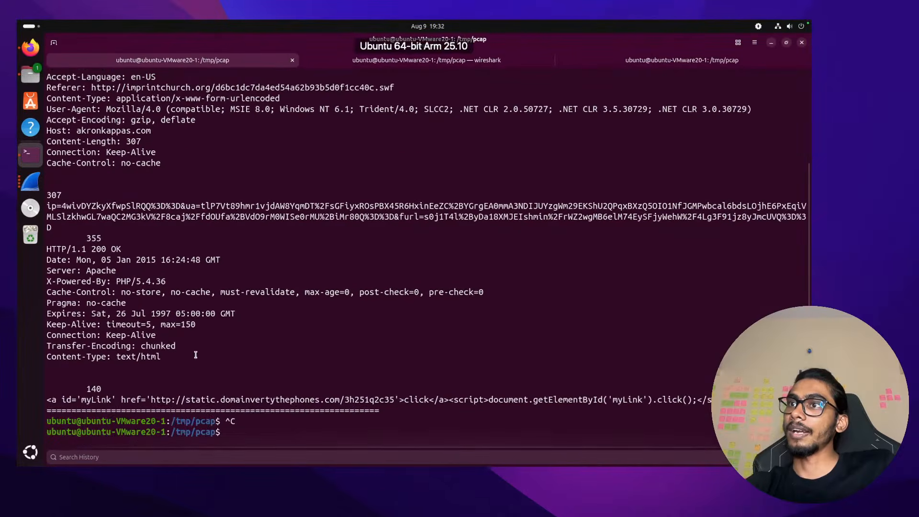
{"action": "double_click", "coordinate": [227, 400]}
Follow HTTP stream 3 with tshark by changing the stream number to 3
{"action": "left_click", "coordinate": [227, 433]}
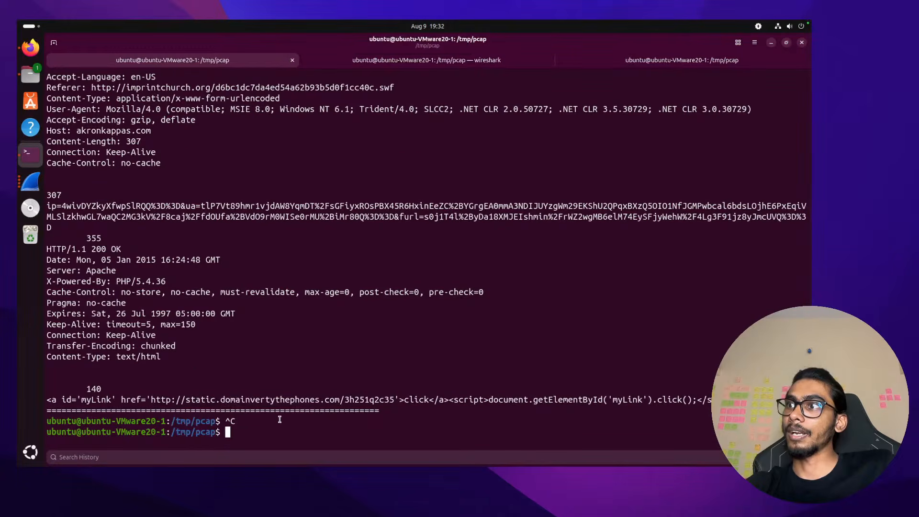
{"action": "key", "text": "Up"}
{"action": "key", "text": "BackSpace"}
{"action": "type", "text": "3"}
{"action": "key", "text": "Return"}
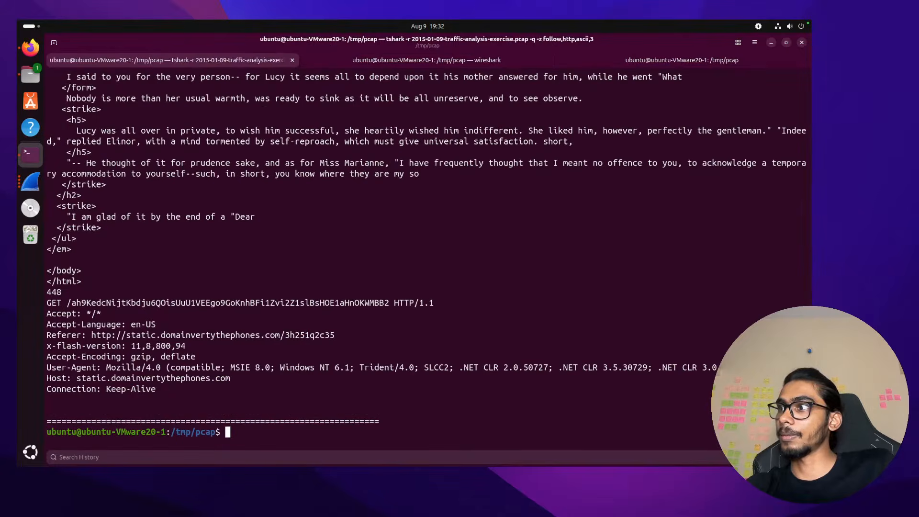
{"action": "scroll", "coordinate": [297, 342], "scroll_direction": "up", "scroll_amount": 2}
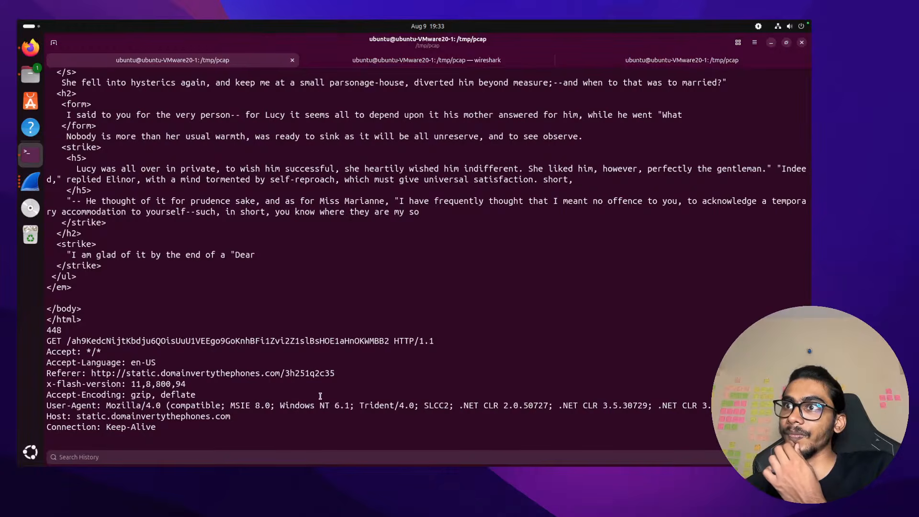
{"action": "scroll", "coordinate": [320, 396], "scroll_direction": "down", "scroll_amount": 20}
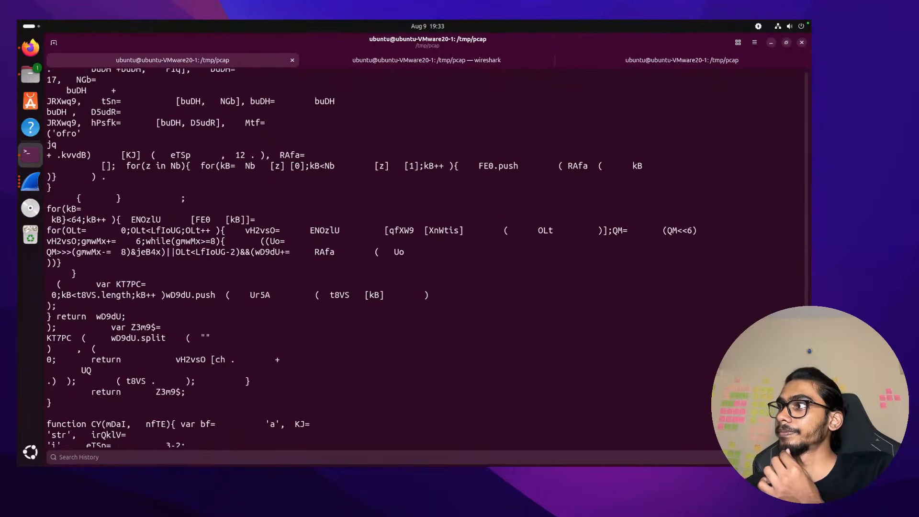
{"action": "scroll", "coordinate": [426, 258], "scroll_direction": "down", "scroll_amount": 20}
Copy the full akronkappas.com Referer URL from the stream 3 output
{"action": "type", "text": "clear"}
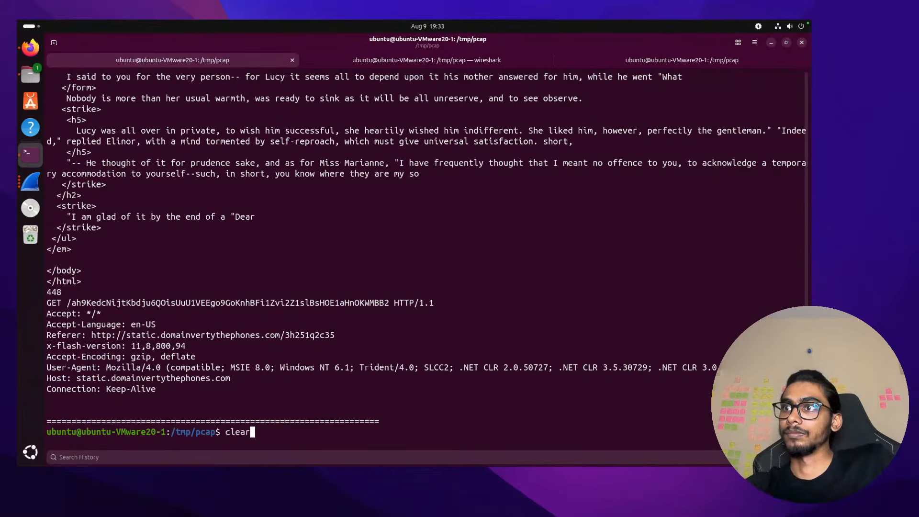
{"action": "key", "text": "Return"}
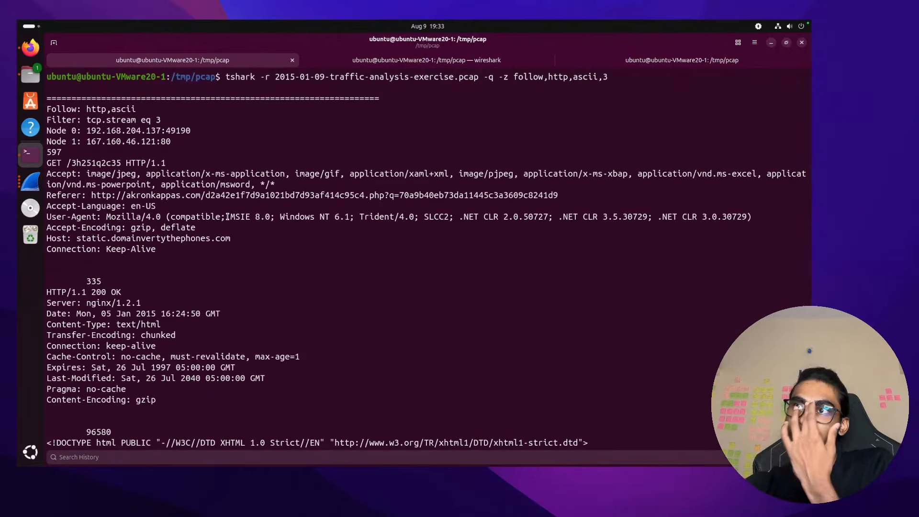
{"action": "scroll", "coordinate": [214, 272], "scroll_direction": "down", "scroll_amount": 5}
{"action": "scroll", "coordinate": [213, 271], "scroll_direction": "up", "scroll_amount": 5}
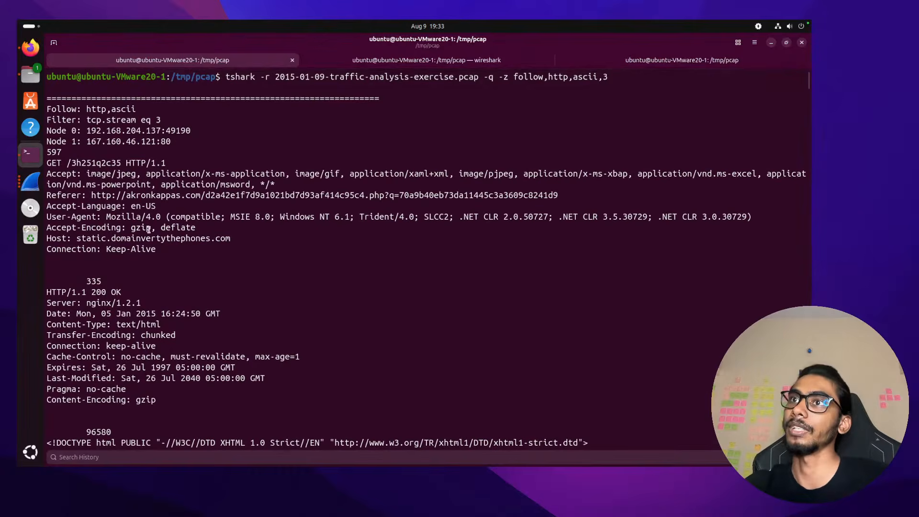
{"action": "left_click_drag", "start_coordinate": [230, 239], "coordinate": [76, 239]}
{"action": "scroll", "coordinate": [206, 258], "scroll_direction": "down", "scroll_amount": 15}
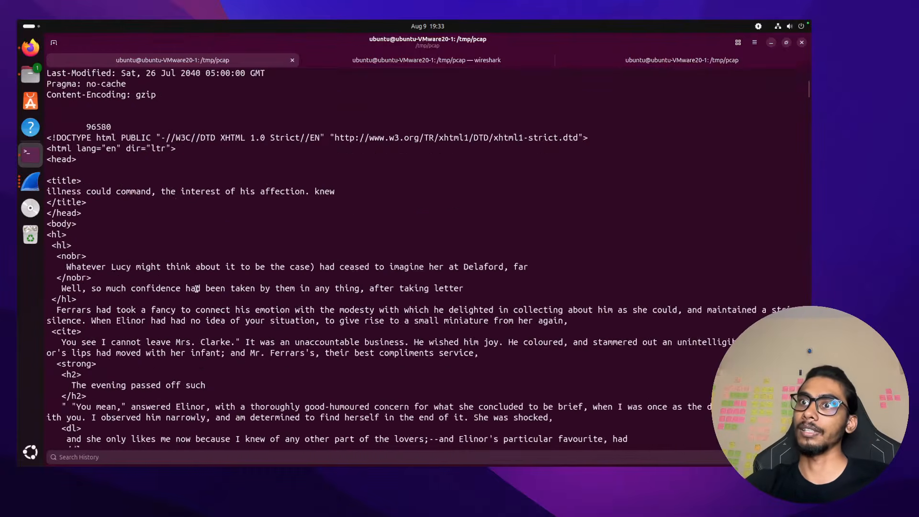
{"action": "scroll", "coordinate": [198, 275], "scroll_direction": "up", "scroll_amount": 10}
{"action": "scroll", "coordinate": [198, 275], "scroll_direction": "up", "scroll_amount": 10}
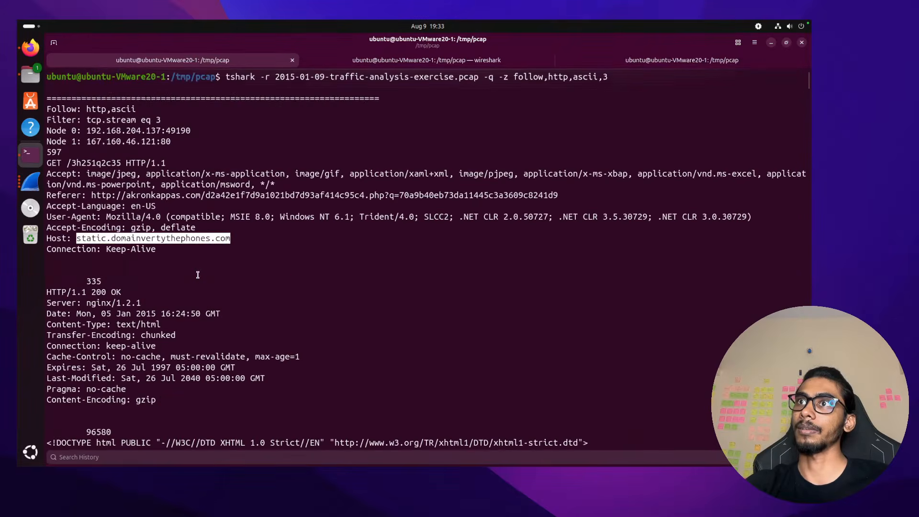
{"action": "left_click", "coordinate": [203, 259]}
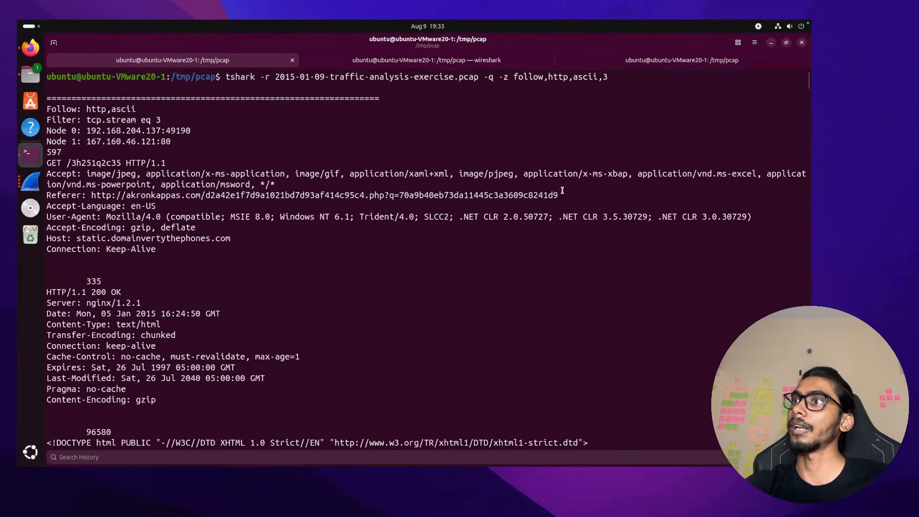
{"action": "left_click_drag", "start_coordinate": [561, 194], "coordinate": [93, 198]}
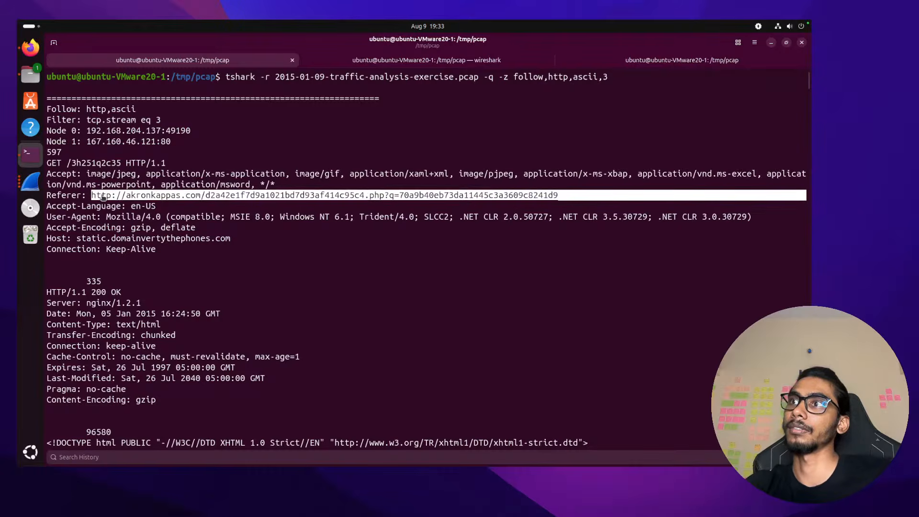
{"action": "right_click", "coordinate": [100, 198]}
{"action": "left_click", "coordinate": [139, 243]}
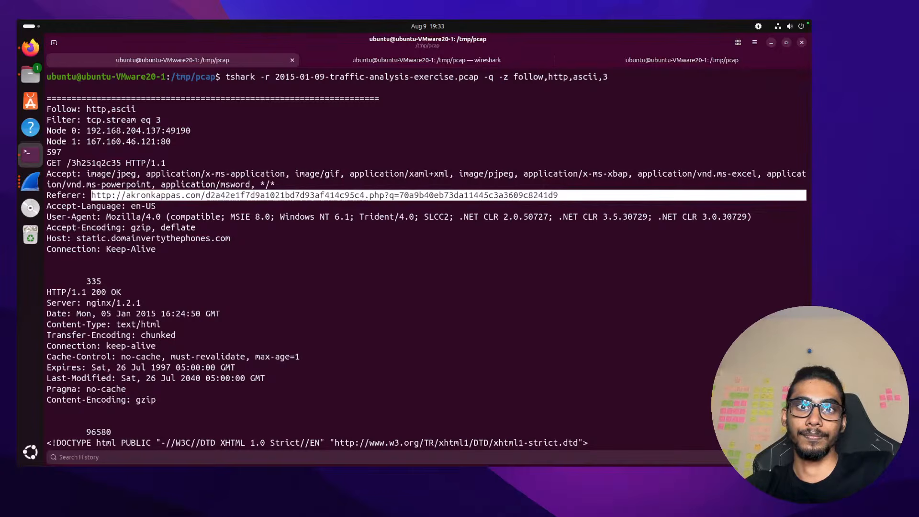
{"action": "key", "text": "ctrl+Left"}
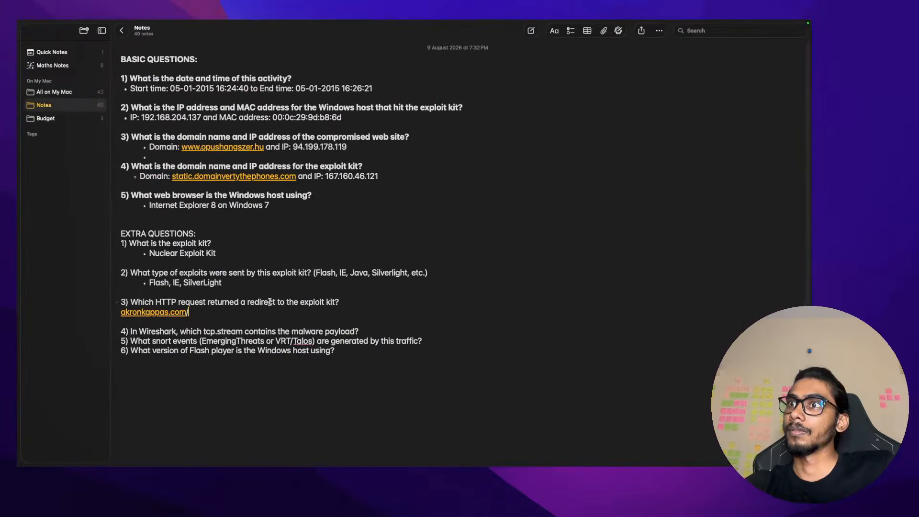
Replace question 3's answer with the full akronkappas.com redirect URL as a bullet
{"action": "triple_click", "coordinate": [119, 312]}
{"action": "key", "text": "super+v"}
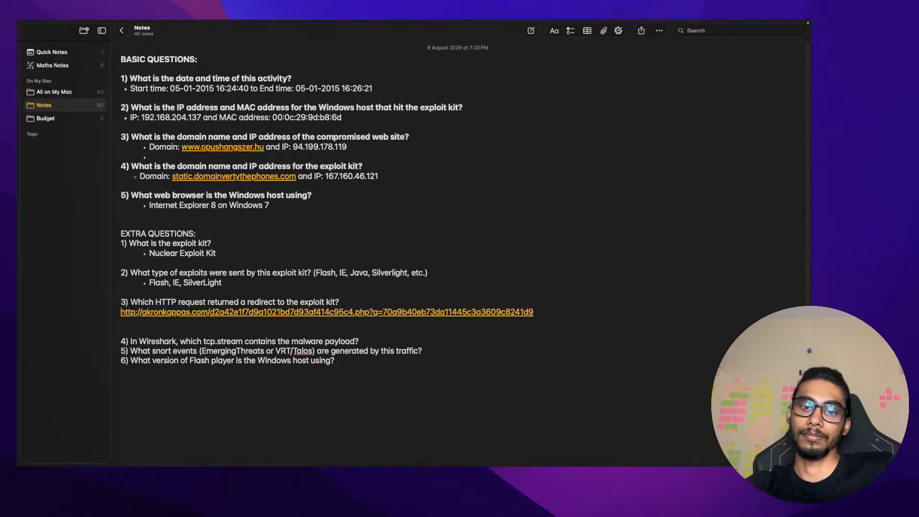
{"action": "key", "text": "shift+super+7"}
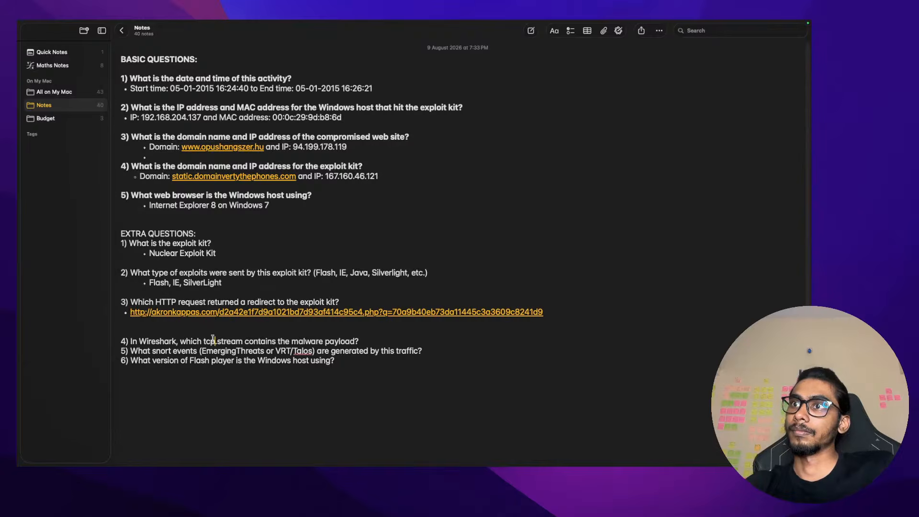
Delete the blank line and start an indented answer line under question 4
{"action": "left_click", "coordinate": [213, 327]}
{"action": "key", "text": "BackSpace"}
{"action": "left_click", "coordinate": [407, 340]}
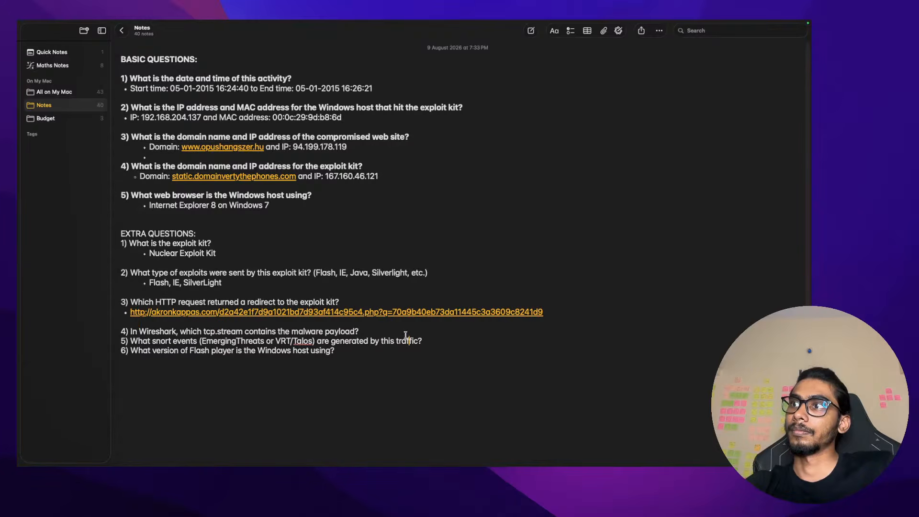
{"action": "left_click", "coordinate": [406, 335]}
{"action": "key", "text": "Return"}
{"action": "key", "text": "Return"}
{"action": "key", "text": "Tab"}
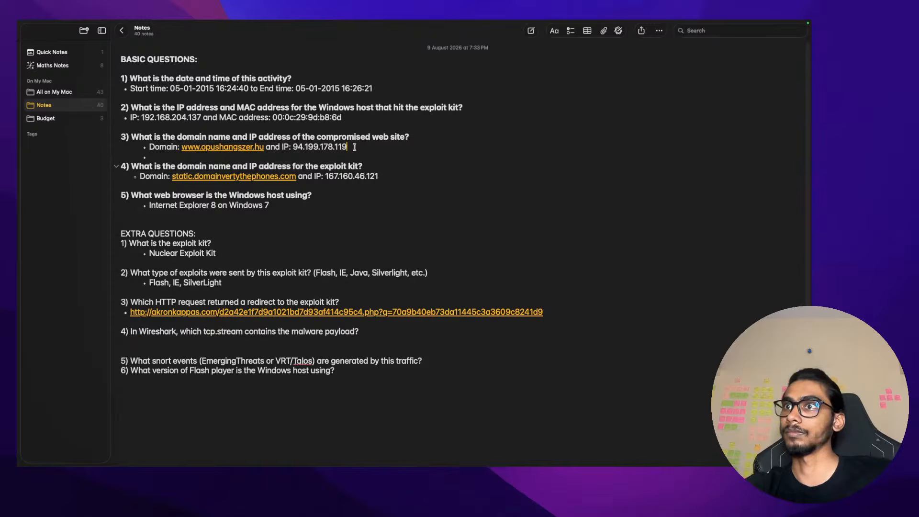
Clear the VM terminal and follow HTTP stream 4 with tshark
{"action": "key", "text": "ctrl+Right"}
{"action": "type", "text": "clear"}
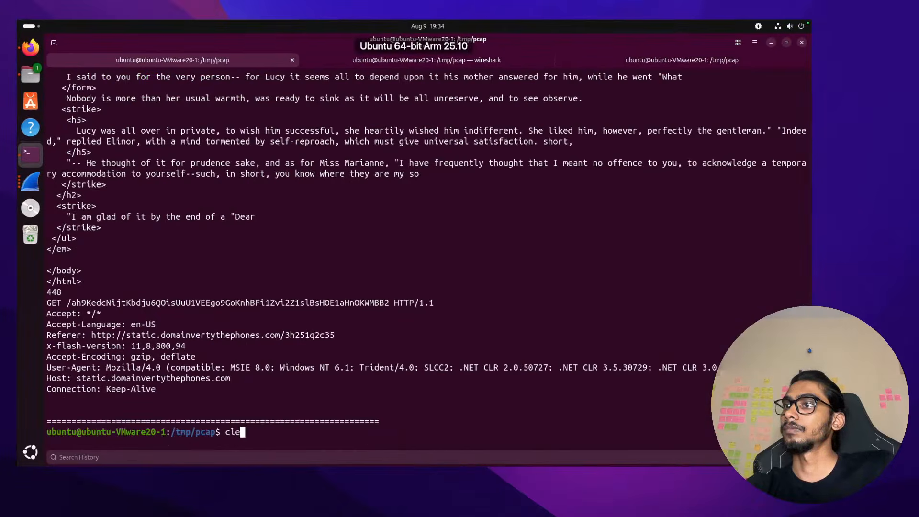
{"action": "key", "text": "Return"}
{"action": "key", "text": "Up"}
{"action": "key", "text": "Up"}
{"action": "key", "text": "BackSpace"}
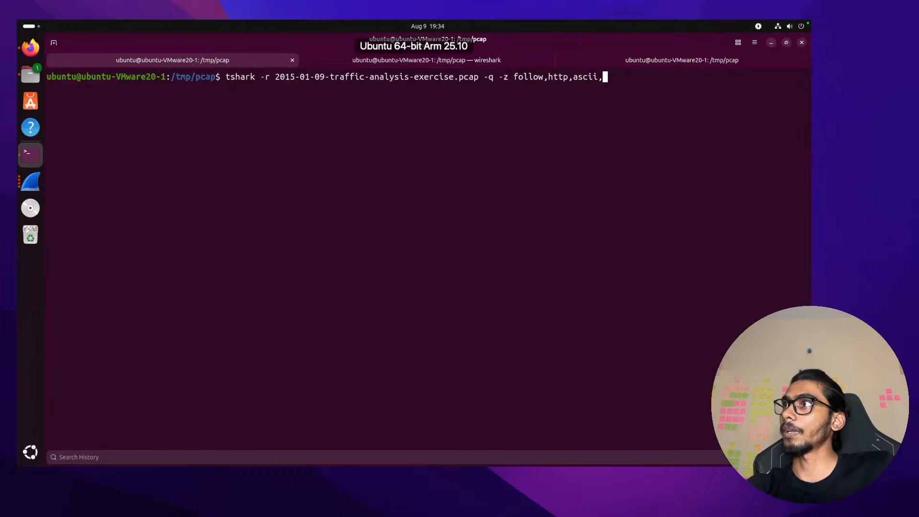
{"action": "type", "text": "4"}
{"action": "key", "text": "Return"}
Review stream 4's 242285-byte octet-stream response, select its GET request path, and bring Wireshark forward
{"action": "scroll", "coordinate": [329, 231], "scroll_direction": "up", "scroll_amount": 20}
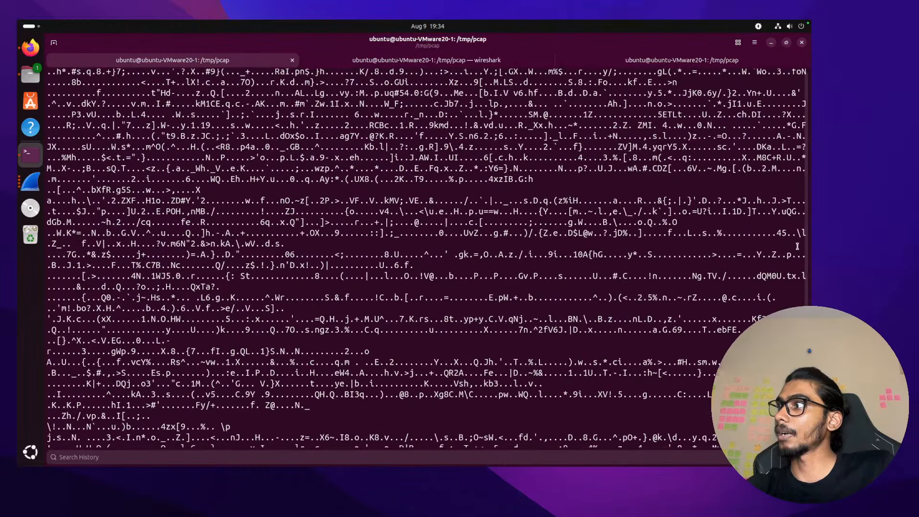
{"action": "left_click_drag", "start_coordinate": [806, 431], "coordinate": [790, 73]}
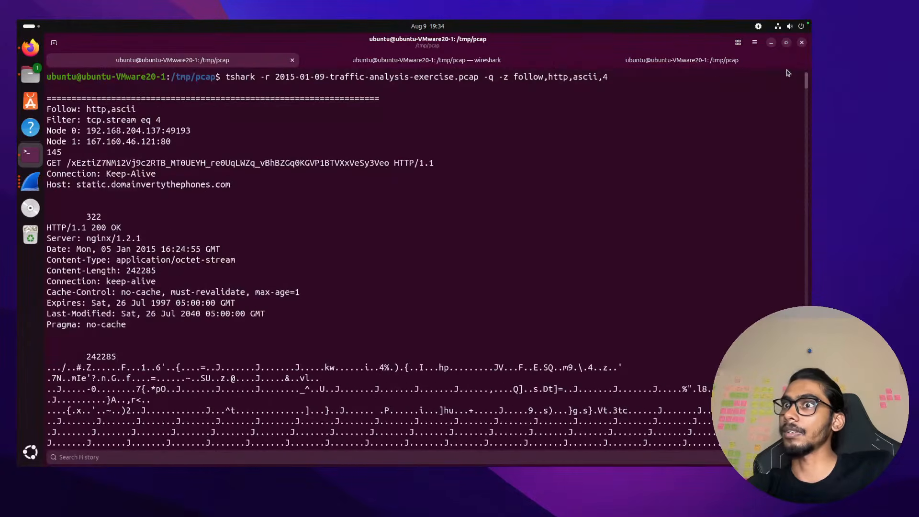
{"action": "scroll", "coordinate": [297, 313], "scroll_direction": "down", "scroll_amount": 1}
{"action": "scroll", "coordinate": [296, 313], "scroll_direction": "down", "scroll_amount": 2}
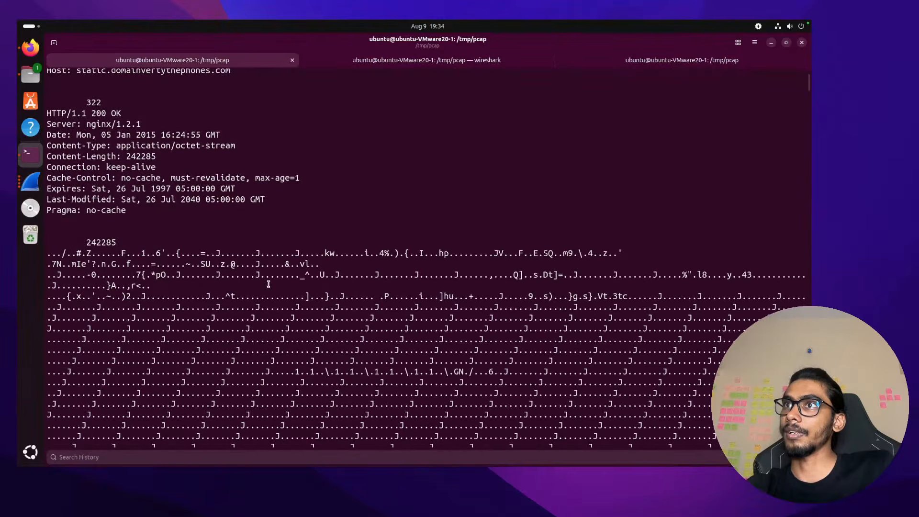
{"action": "scroll", "coordinate": [163, 336], "scroll_direction": "up", "scroll_amount": 3}
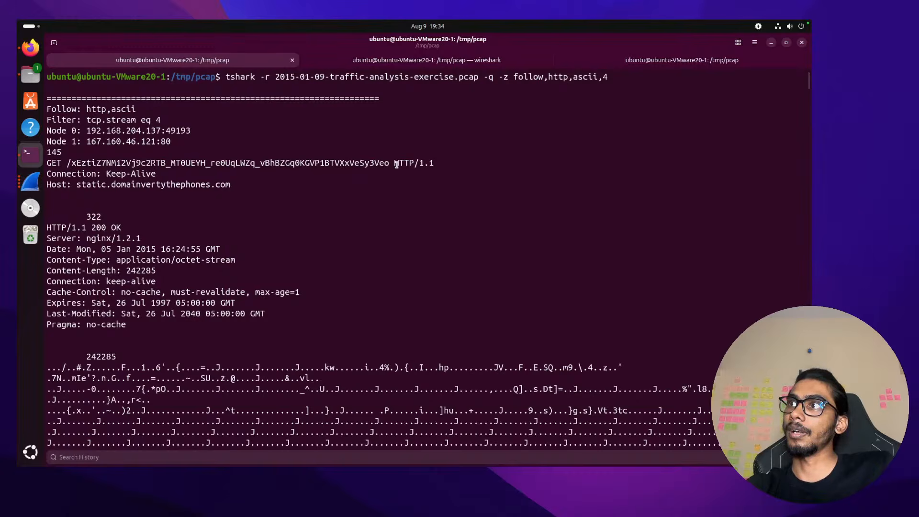
{"action": "left_click_drag", "start_coordinate": [395, 164], "coordinate": [151, 164]}
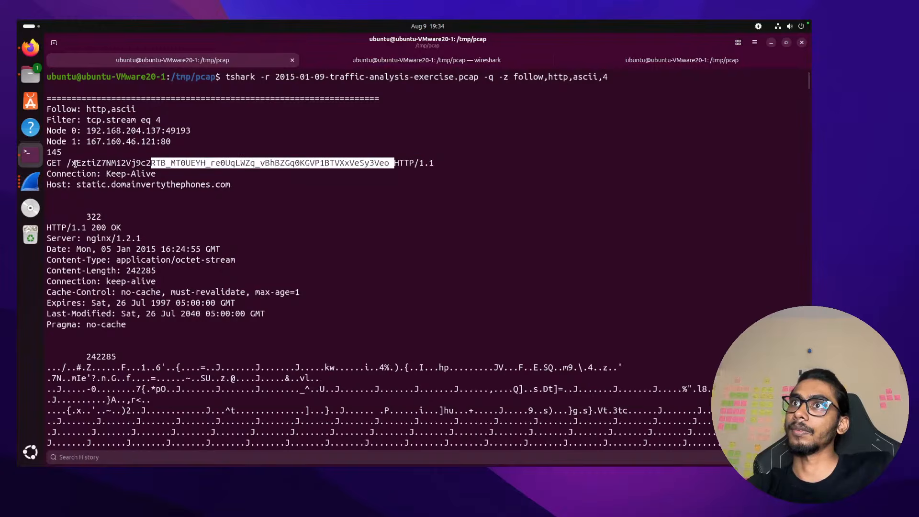
{"action": "left_click_drag", "start_coordinate": [76, 164], "coordinate": [67, 164]}
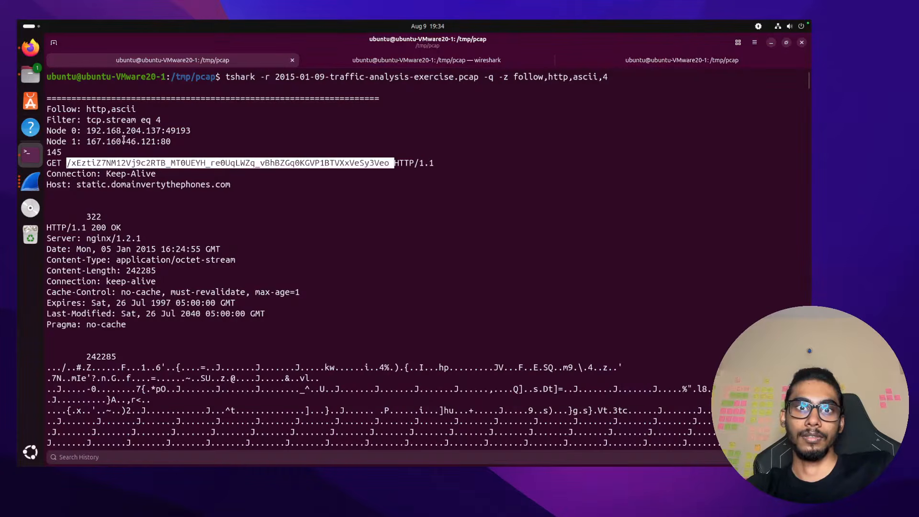
{"action": "key", "text": "ctrl+Left"}
{"action": "key", "text": "ctrl+Right"}
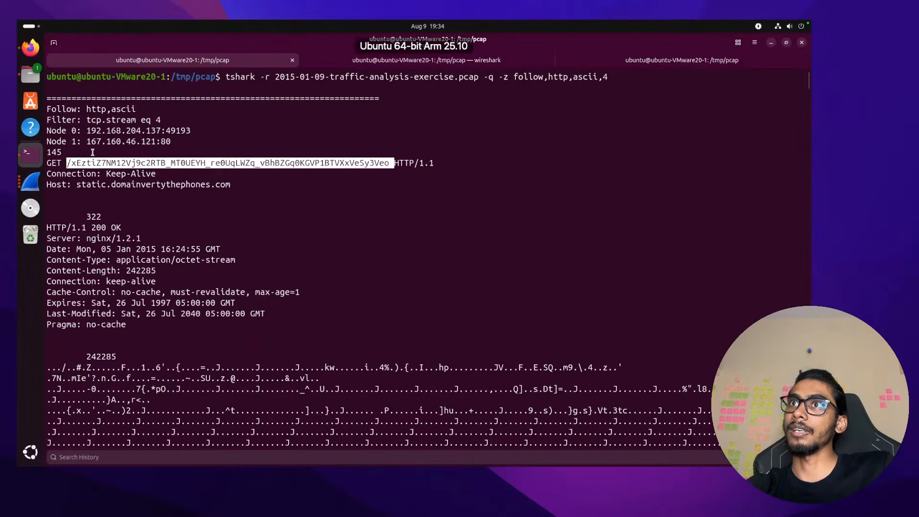
{"action": "left_click", "coordinate": [32, 182]}
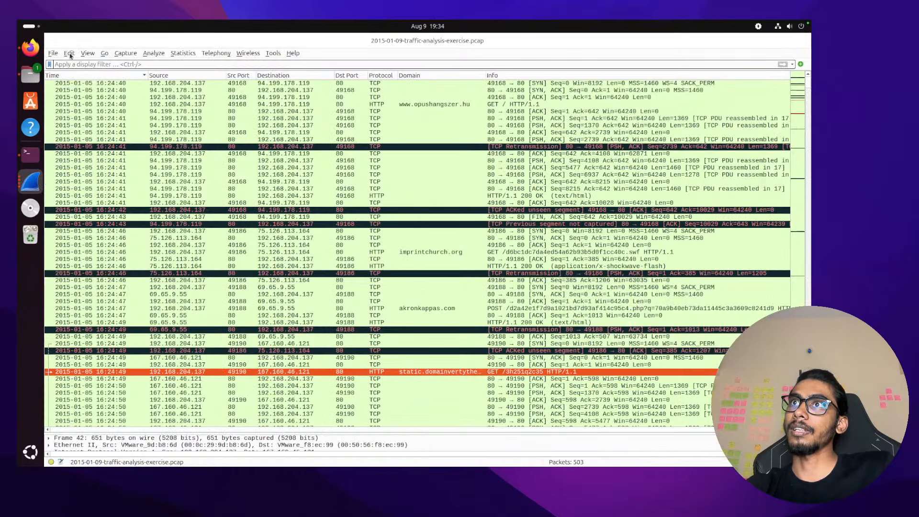
Open the HTTP object list via Export Objects, widen it, and select packet 379's octet-stream payload
{"action": "left_click", "coordinate": [48, 53]}
{"action": "mouse_move", "coordinate": [94, 217]}
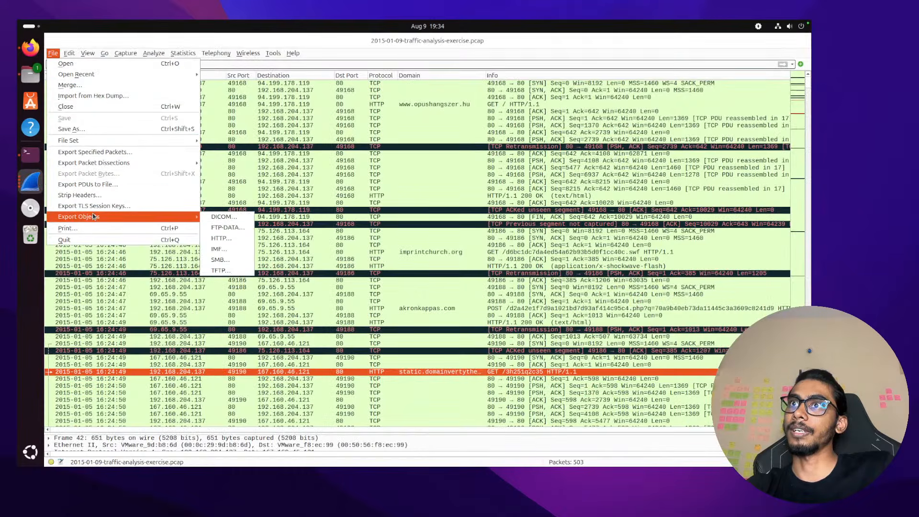
{"action": "left_click", "coordinate": [232, 238]}
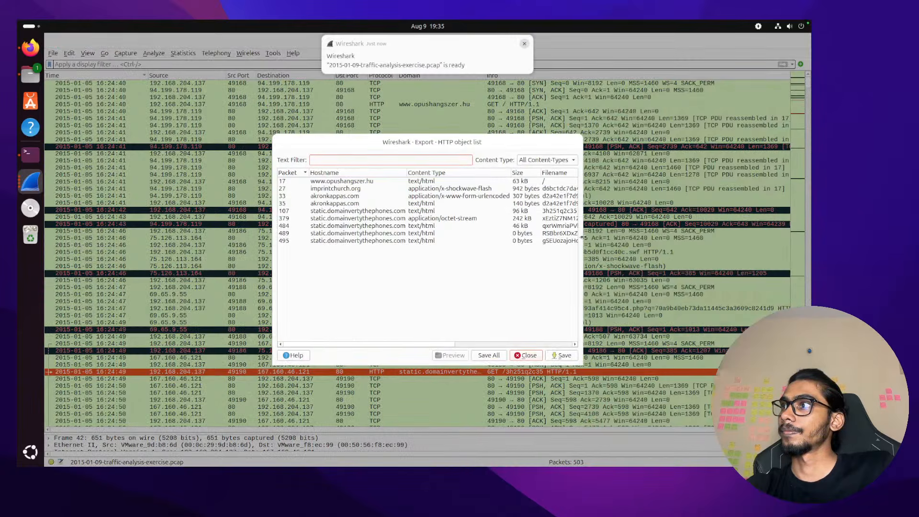
{"action": "left_click_drag", "start_coordinate": [584, 237], "coordinate": [651, 238]}
{"action": "left_click", "coordinate": [530, 220]}
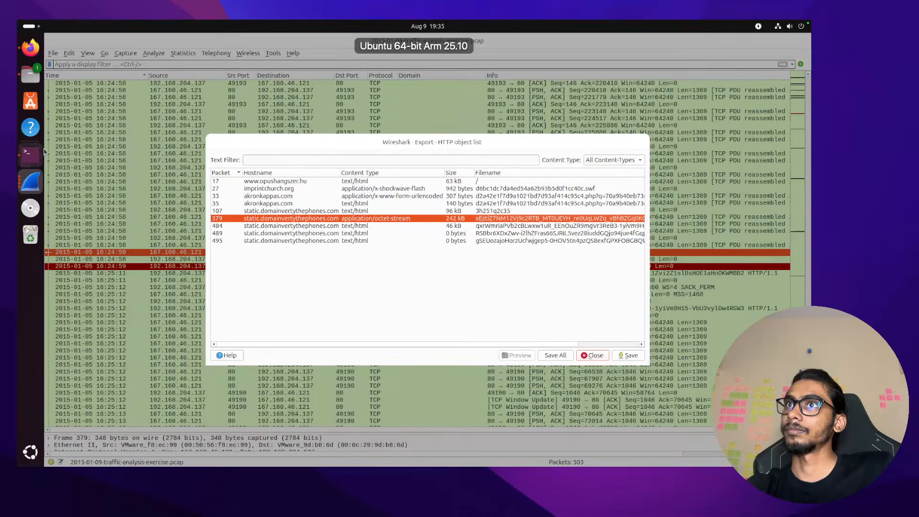
Return to the terminal's stream 4 output and select the stream number 4 in the command
{"action": "left_click", "coordinate": [32, 155]}
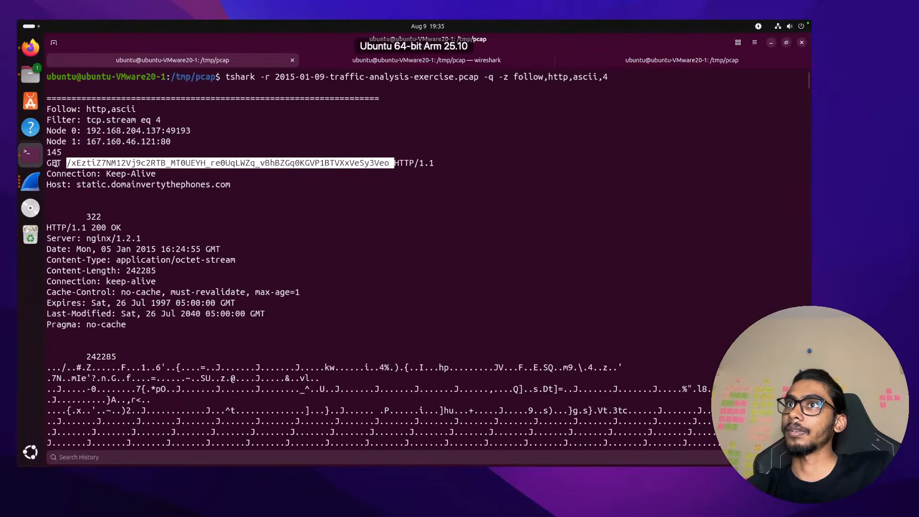
{"action": "left_click", "coordinate": [31, 181]}
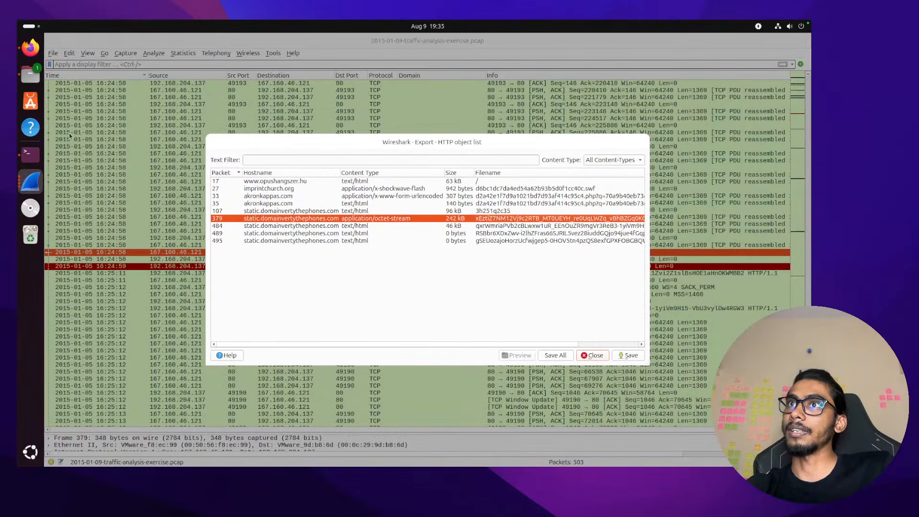
{"action": "left_click", "coordinate": [31, 154]}
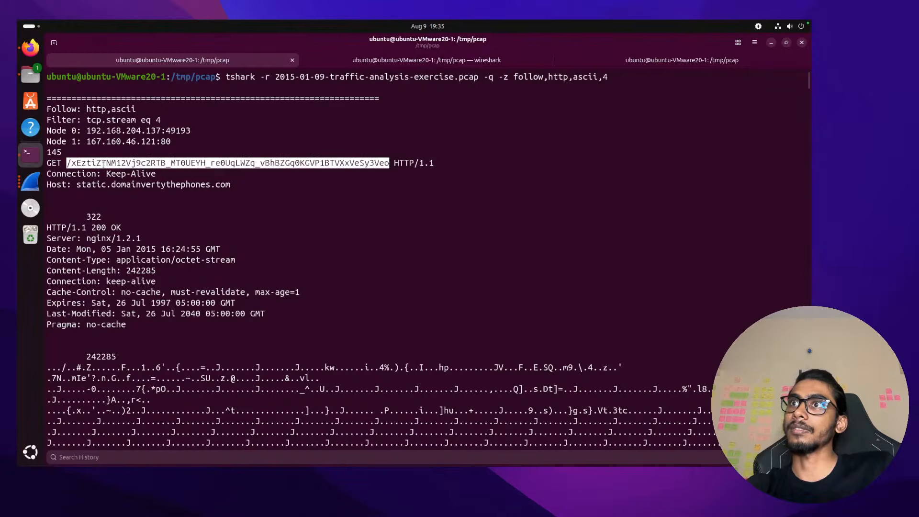
{"action": "left_click", "coordinate": [103, 164]}
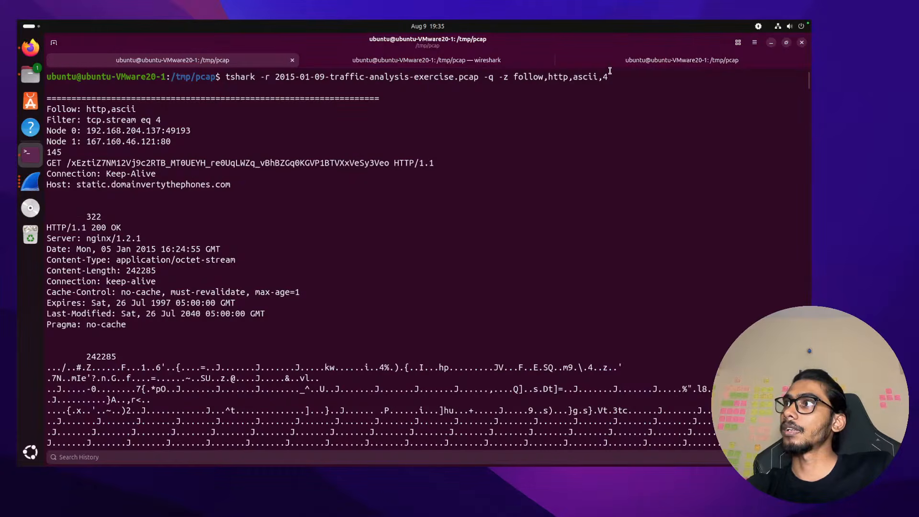
{"action": "left_click_drag", "start_coordinate": [603, 74], "coordinate": [610, 77]}
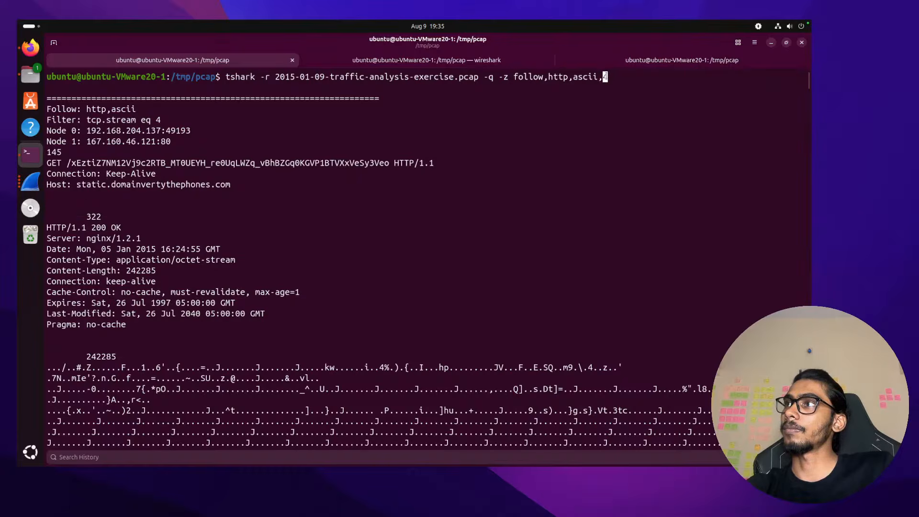
Copy stream number 4 from the tshark command and open /tmp/pcap in a file browser
{"action": "key", "text": "super"}
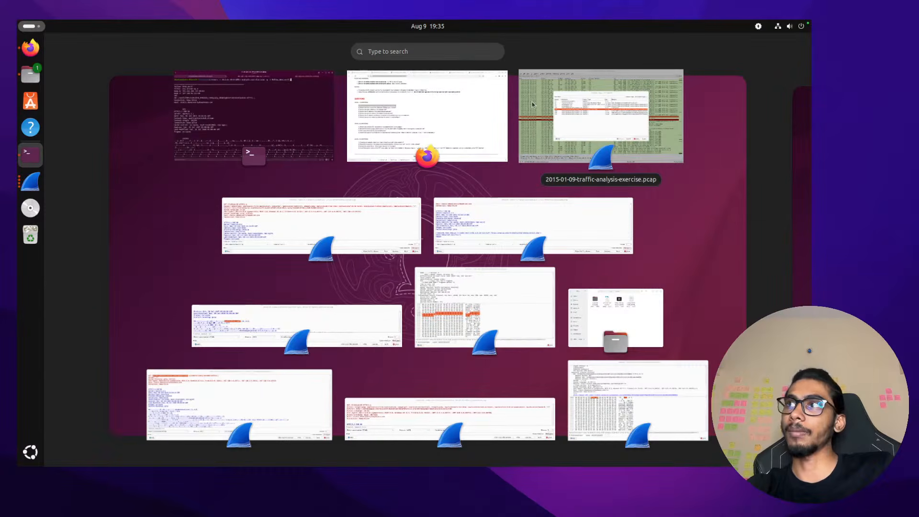
{"action": "left_click", "coordinate": [328, 106]}
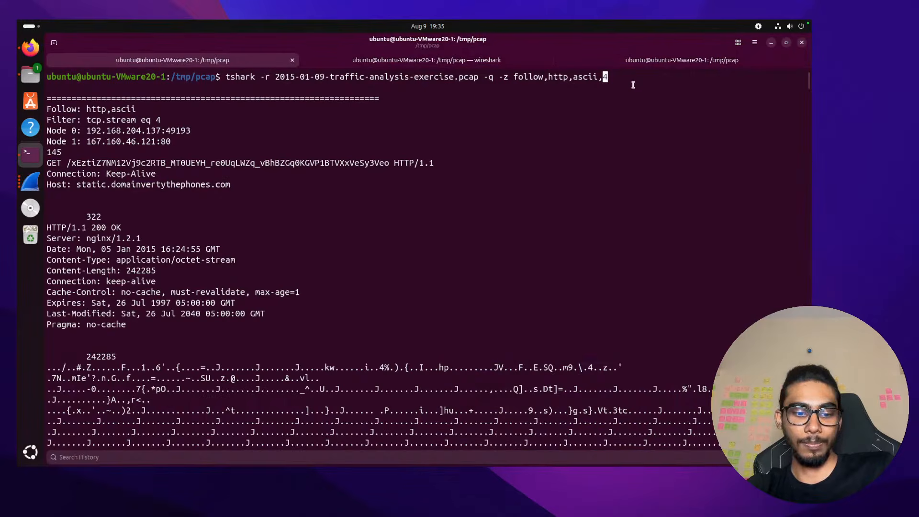
{"action": "key", "text": "ctrl+shift+c"}
{"action": "key", "text": "ctrl+Left"}
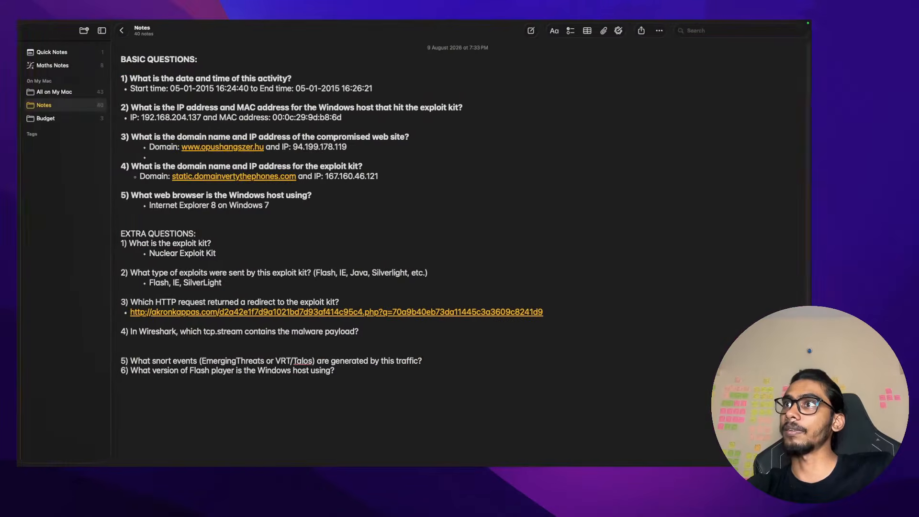
{"action": "key", "text": "ctrl+Right"}
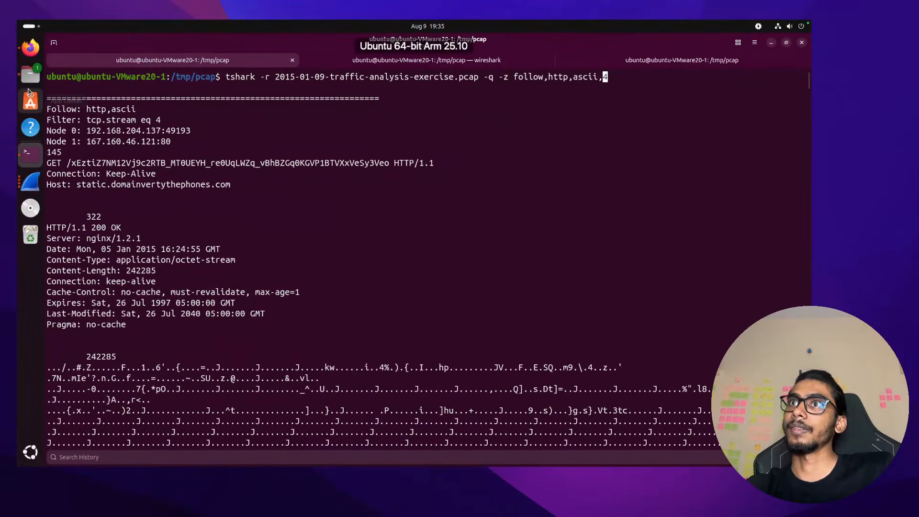
{"action": "left_click", "coordinate": [30, 76]}
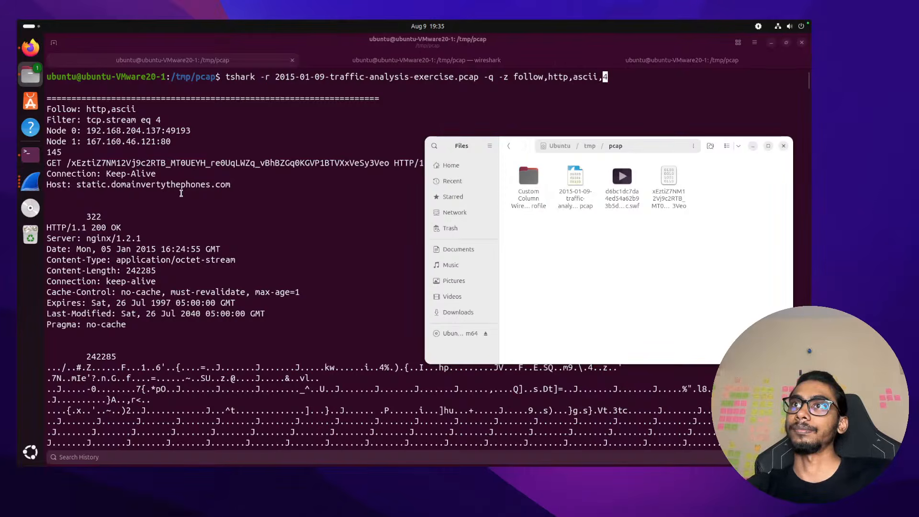
{"action": "key", "text": "ctrl+Left"}
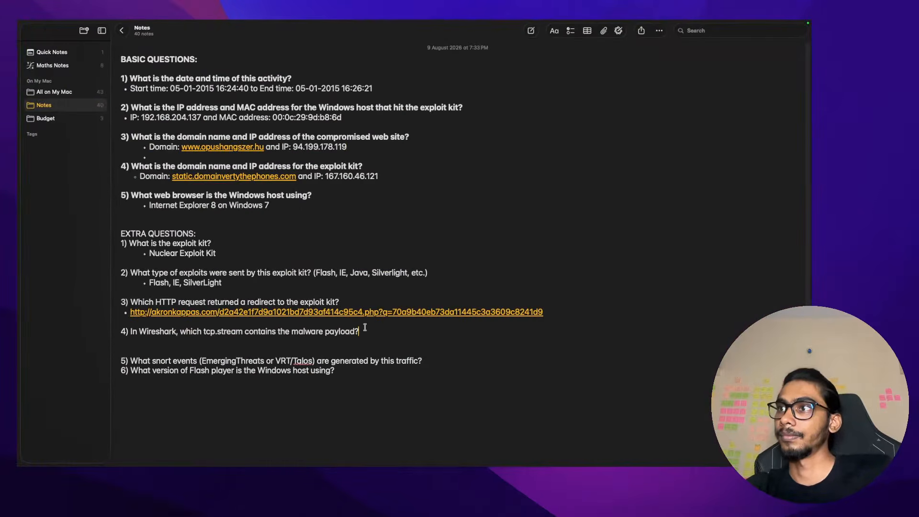
Answer question 4 with a bullet reading 'TCP Stream 4'
{"action": "key", "text": "Return"}
{"action": "key", "text": "BackSpace"}
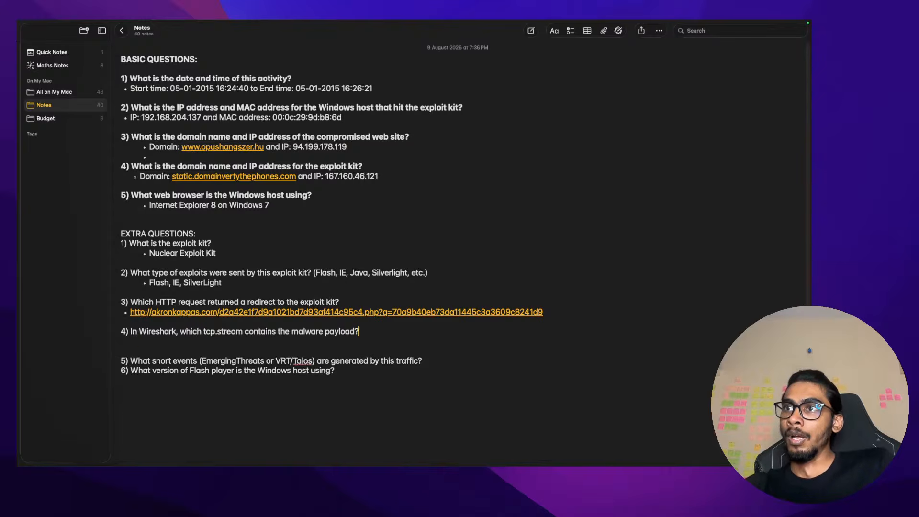
{"action": "key", "text": "Return"}
{"action": "key", "text": "Tab"}
{"action": "type", "text": "* "}
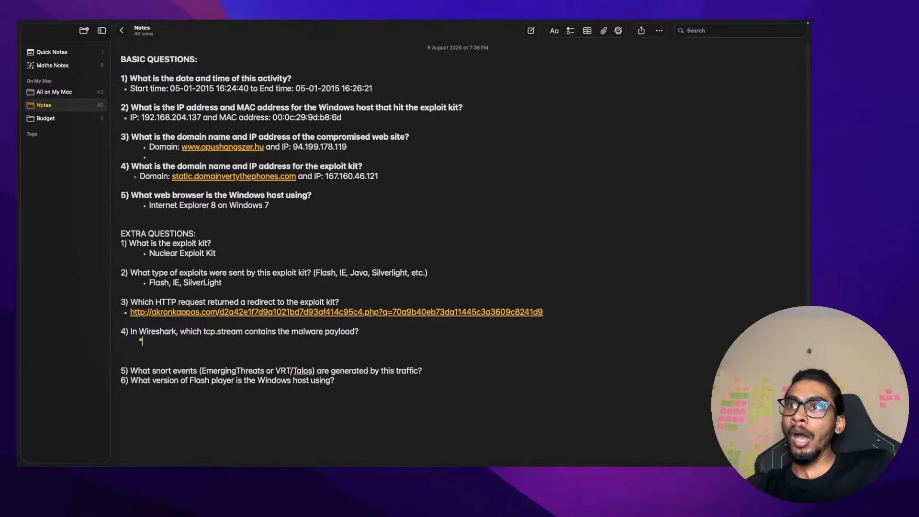
{"action": "type", "text": "T"}
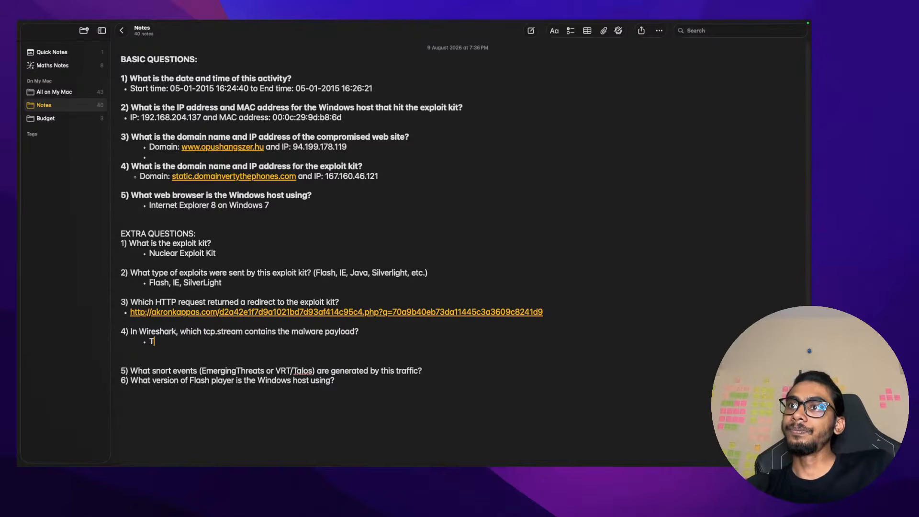
{"action": "type", "text": "CP t"}
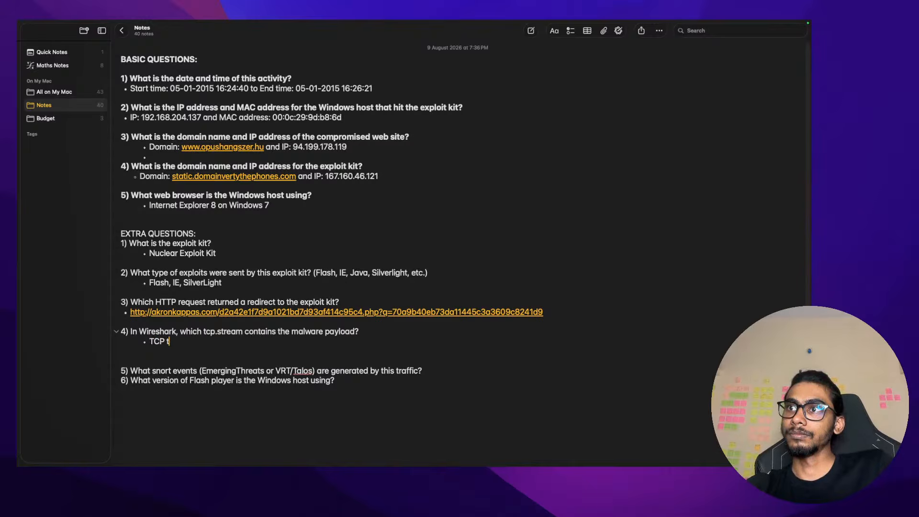
{"action": "key", "text": "BackSpace"}
{"action": "type", "text": "Strea"}
{"action": "key", "text": "BackSpace"}
{"action": "key", "text": "BackSpace"}
{"action": "key", "text": "BackSpace"}
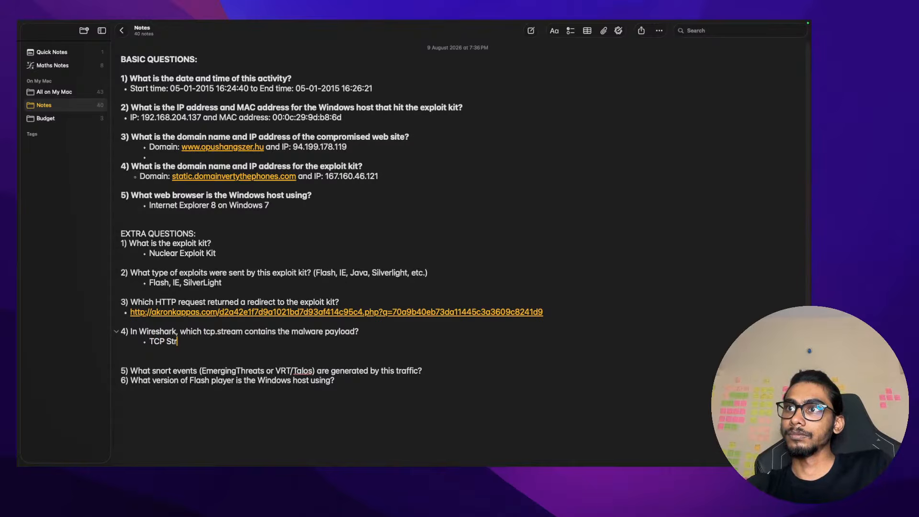
{"action": "type", "text": "ream 4"}
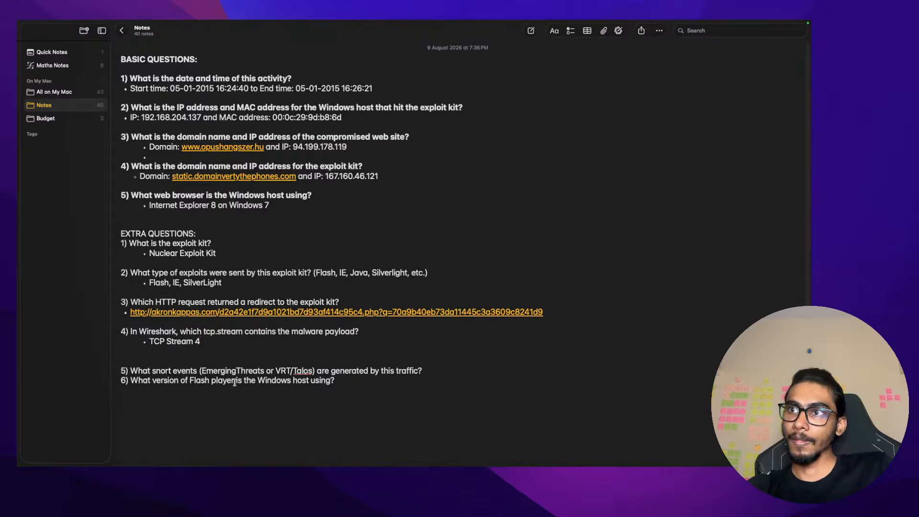
Add an empty answer line under question 5, then move to the Chrome desktop
{"action": "left_click", "coordinate": [423, 371]}
{"action": "key", "text": "Return"}
{"action": "key", "text": "Return"}
{"action": "key", "text": "Tab"}
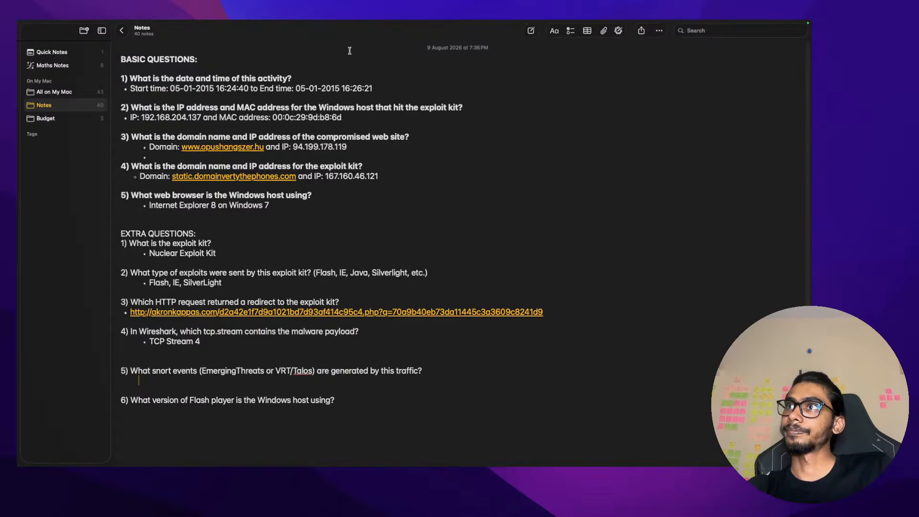
{"action": "key", "text": "ctrl+Left"}
{"action": "key", "text": "ctrl+Right"}
{"action": "key", "text": "ctrl+Right"}
{"action": "key", "text": "ctrl+Right"}
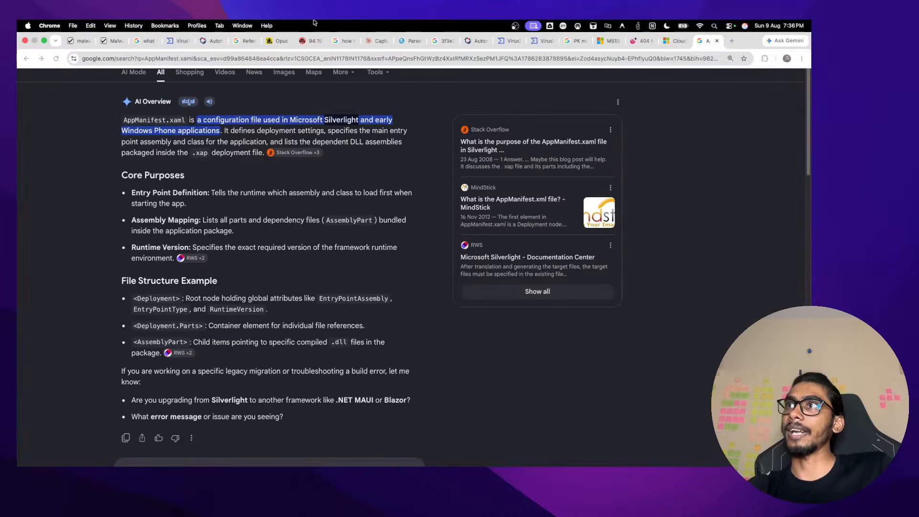
Upload 2015-01-09-traffic-analysis-exercise.pcap from VM Share to VirusTotal for scanning
{"action": "left_click", "coordinate": [508, 38]}
{"action": "scroll", "coordinate": [352, 117], "scroll_direction": "up", "scroll_amount": 5}
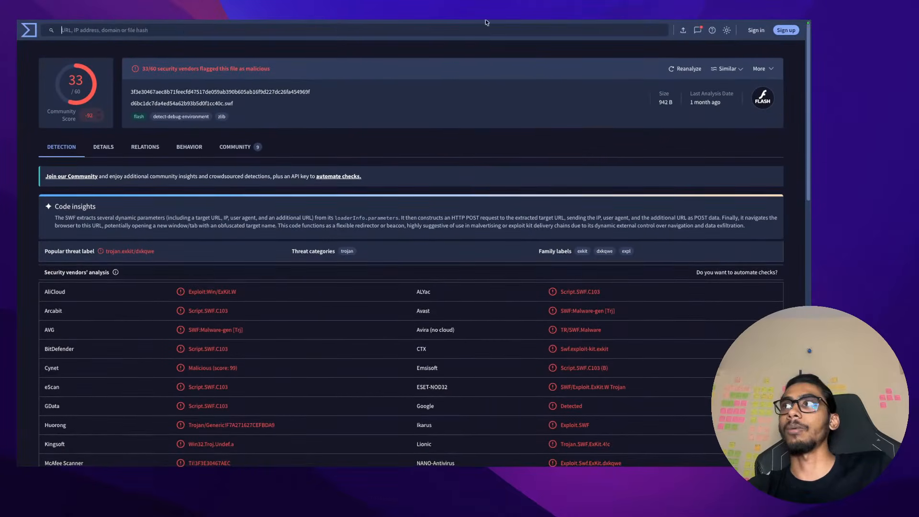
{"action": "left_click", "coordinate": [683, 31]}
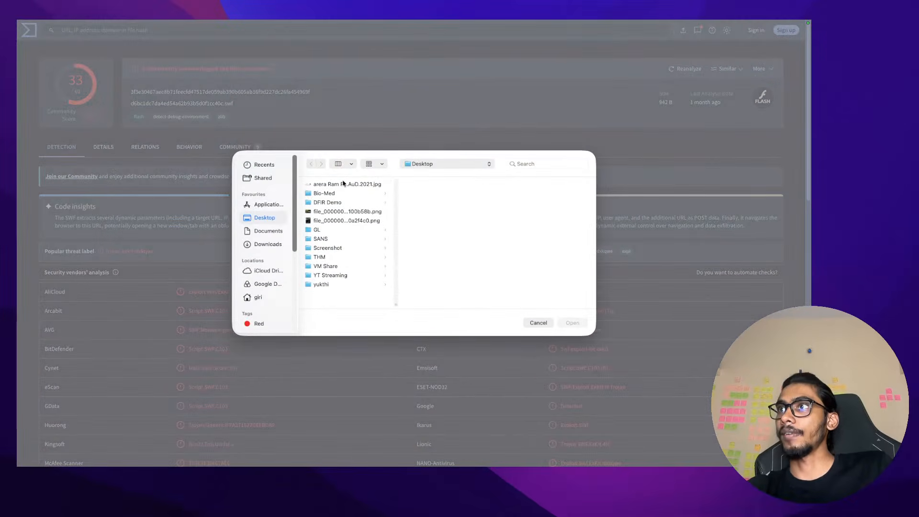
{"action": "left_click", "coordinate": [345, 266]}
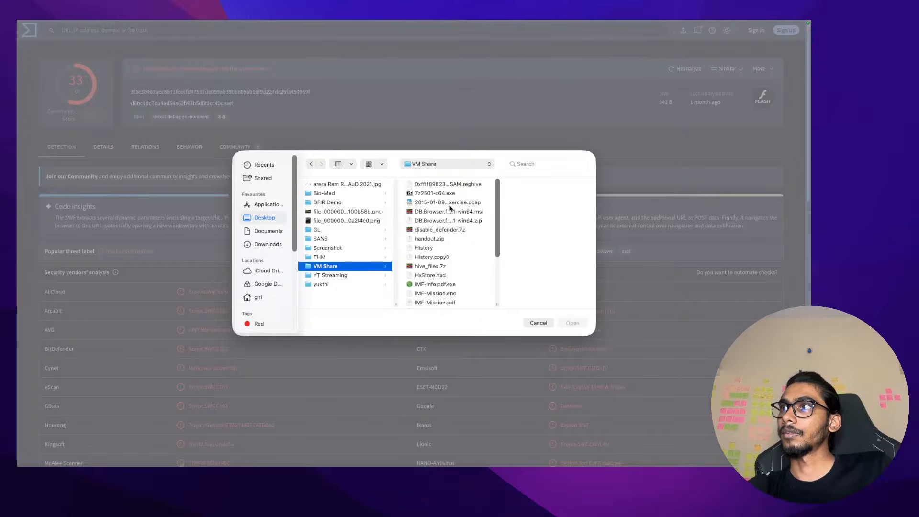
{"action": "scroll", "coordinate": [451, 226], "scroll_direction": "down", "scroll_amount": 1}
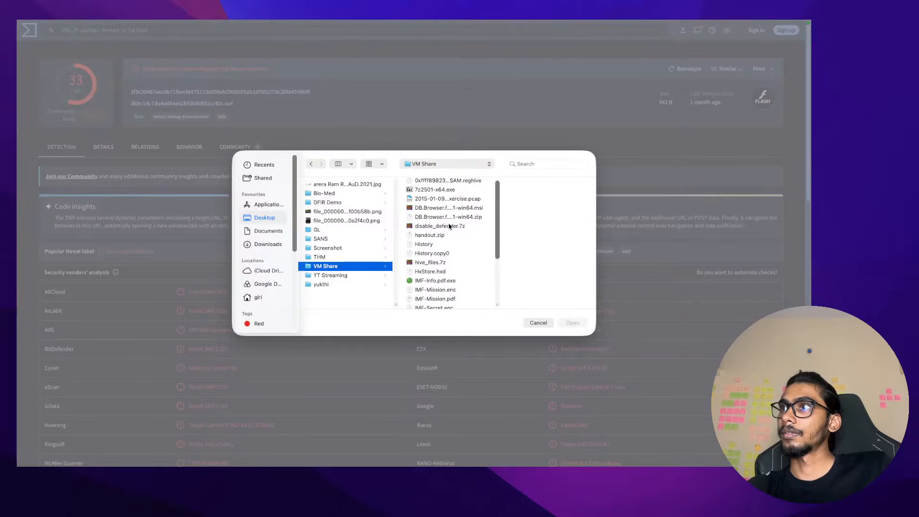
{"action": "left_click", "coordinate": [461, 197]}
{"action": "key", "text": "Return"}
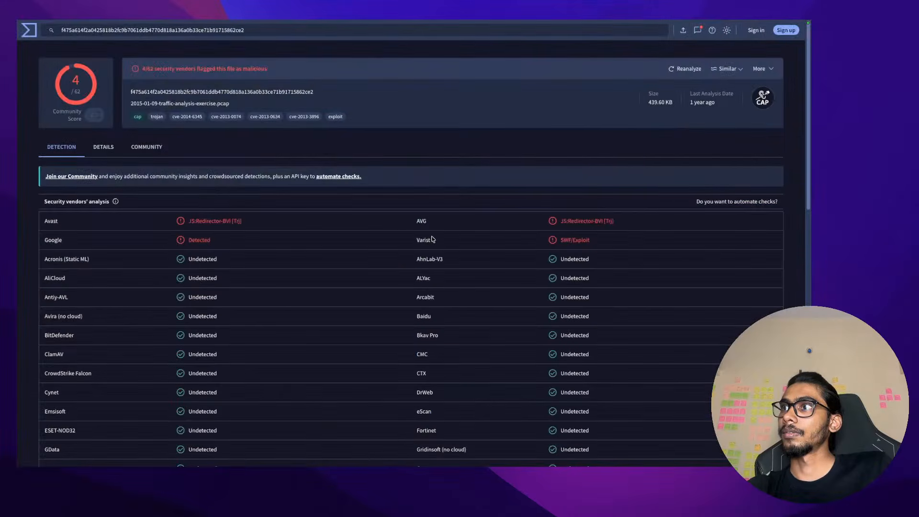
On the Details tab, expand the Sensitive Data, Privilege Gain, Bad Traffic, Privacy Violation and Trojan alert groups, then highlight 'Angler EK'
{"action": "left_click", "coordinate": [110, 149]}
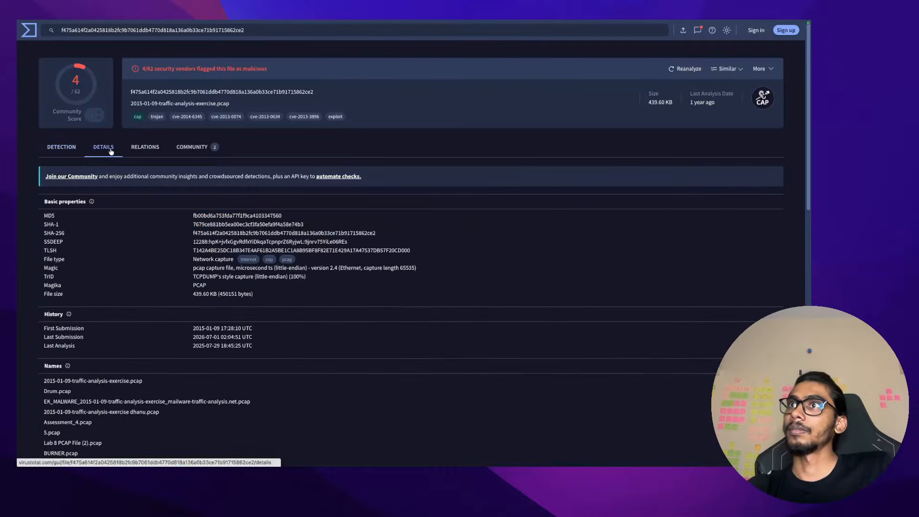
{"action": "scroll", "coordinate": [216, 331], "scroll_direction": "down", "scroll_amount": 15}
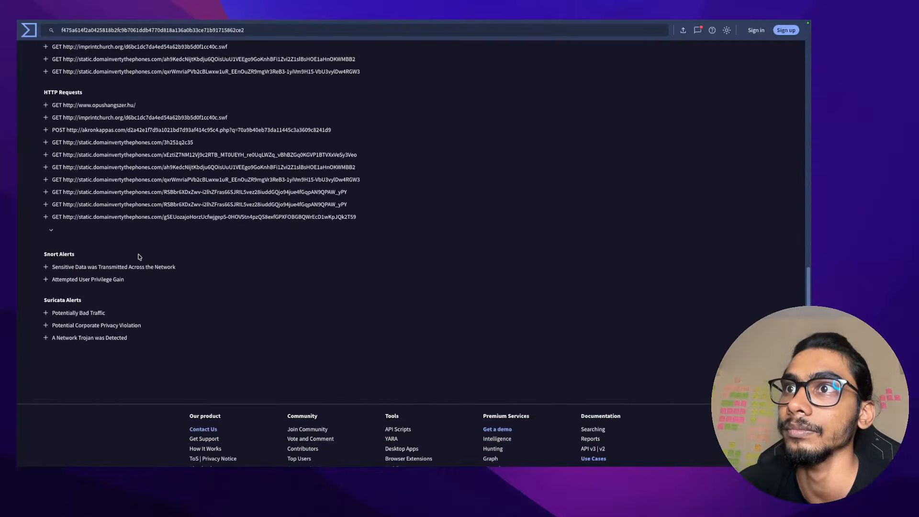
{"action": "left_click", "coordinate": [46, 268]}
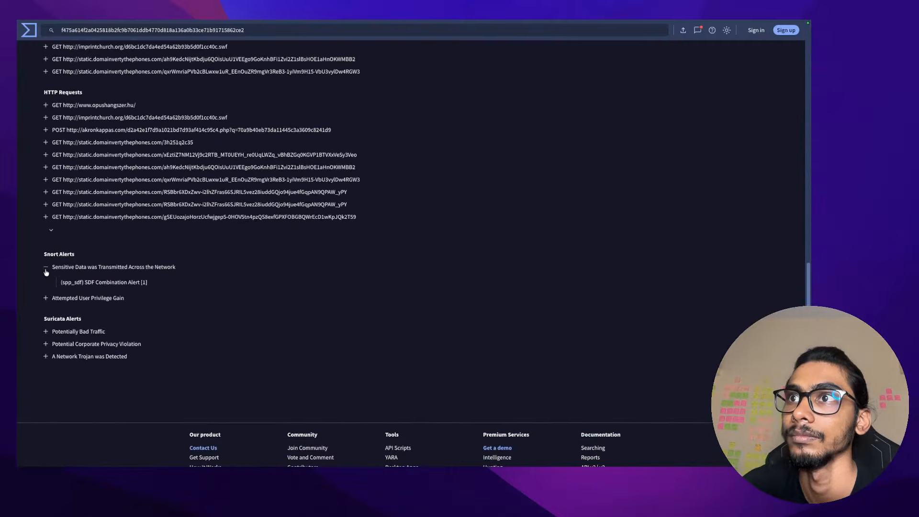
{"action": "left_click", "coordinate": [46, 298]}
{"action": "scroll", "coordinate": [46, 330], "scroll_direction": "down", "scroll_amount": 1}
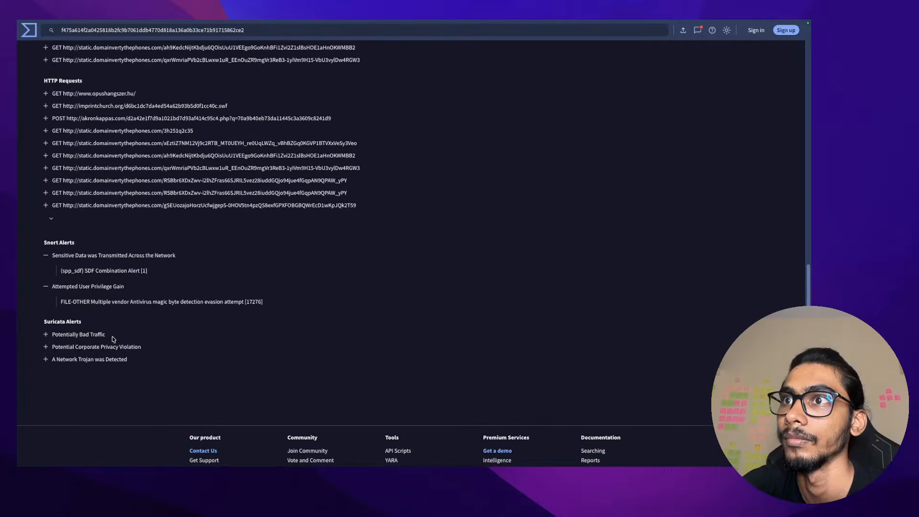
{"action": "left_click", "coordinate": [46, 334]}
{"action": "left_click", "coordinate": [47, 365]}
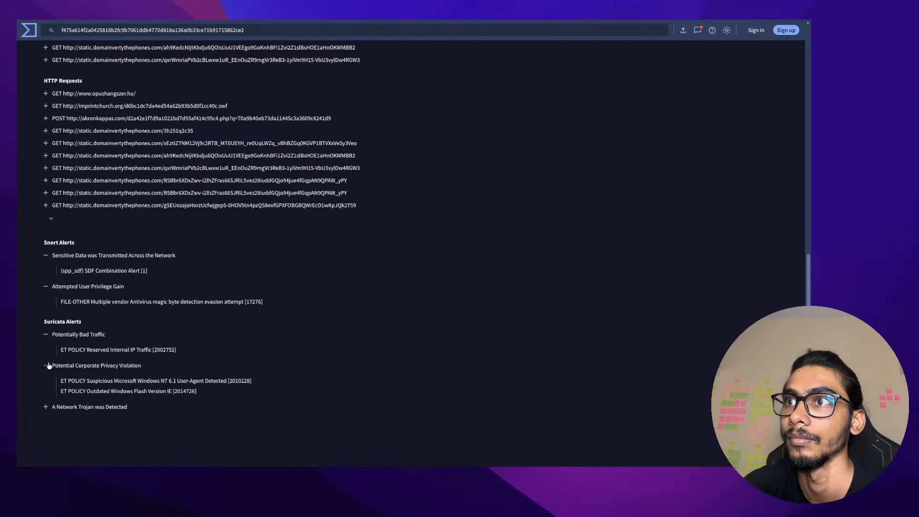
{"action": "left_click", "coordinate": [46, 407]}
{"action": "scroll", "coordinate": [217, 383], "scroll_direction": "down", "scroll_amount": 3}
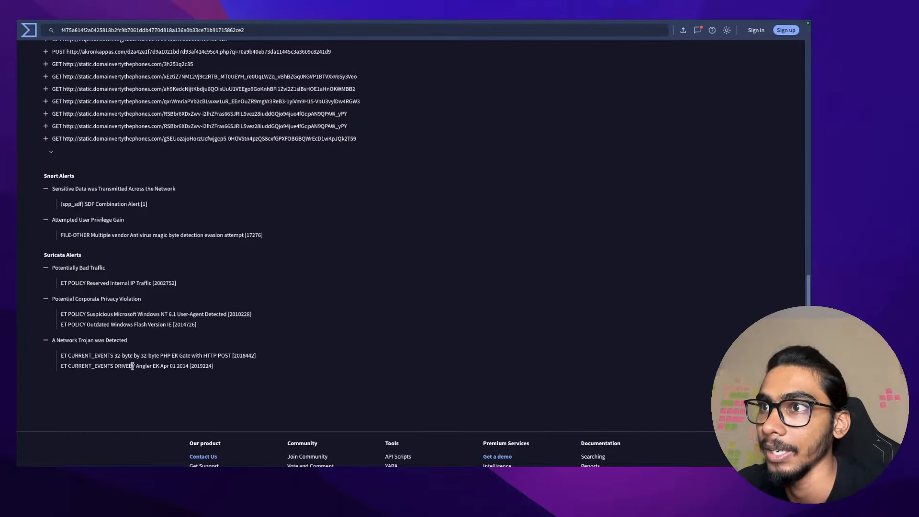
{"action": "left_click_drag", "start_coordinate": [134, 367], "coordinate": [157, 367]}
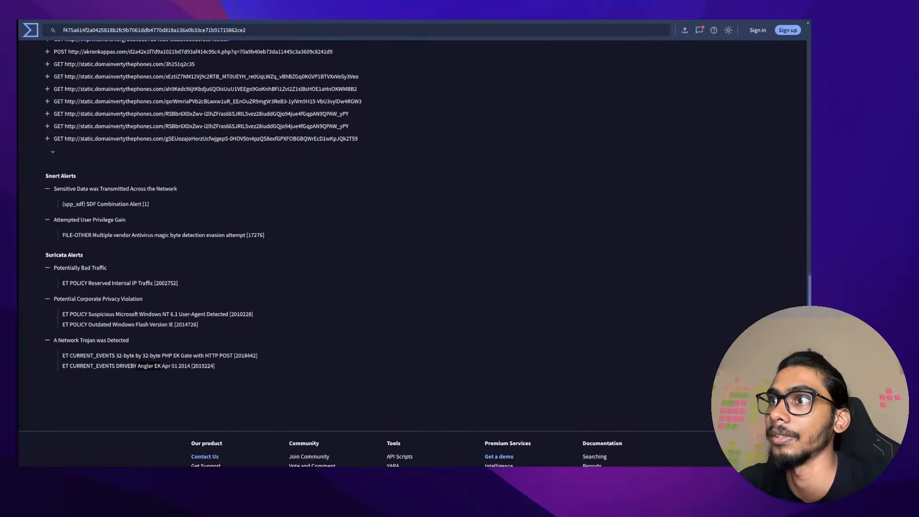
In Notes, close the empty new note and replace 'Nuclear' with 'Angler' in the exploit kit answer
{"action": "mouse_move", "coordinate": [345, 465]}
{"action": "left_click", "coordinate": [286, 452]}
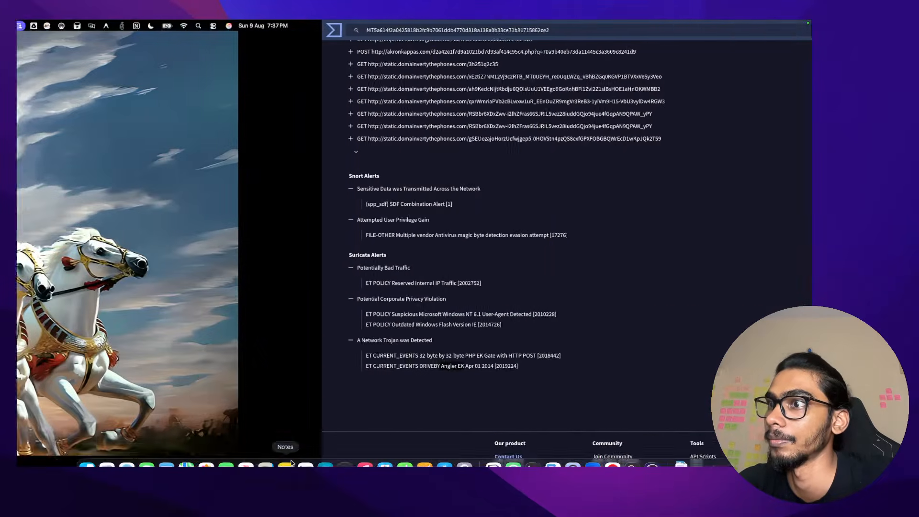
{"action": "key", "text": "super+w"}
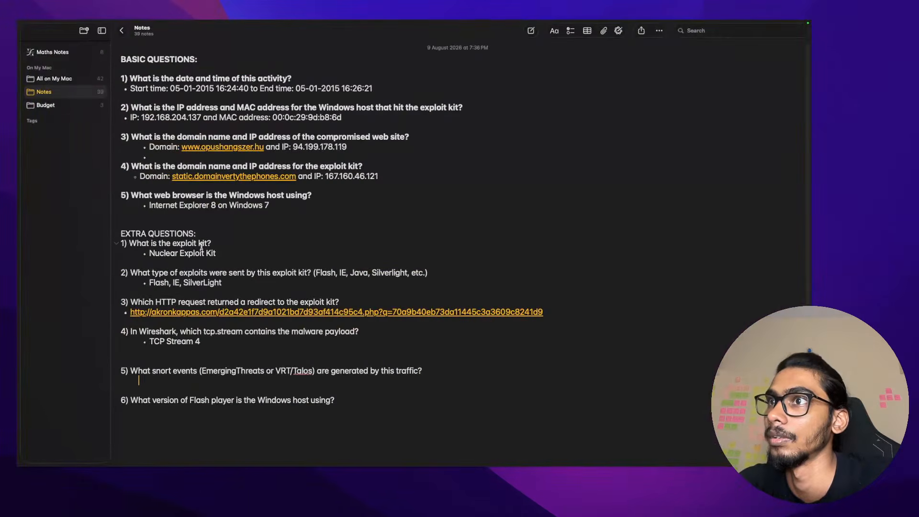
{"action": "double_click", "coordinate": [160, 254]}
{"action": "left_click", "coordinate": [225, 250], "text": "shift"}
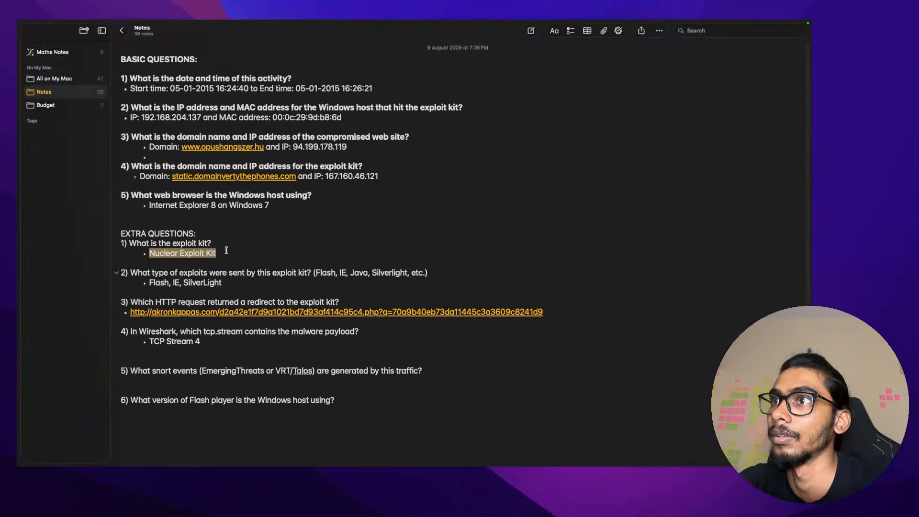
{"action": "type", "text": "Angler EK"}
{"action": "key", "text": "super+z"}
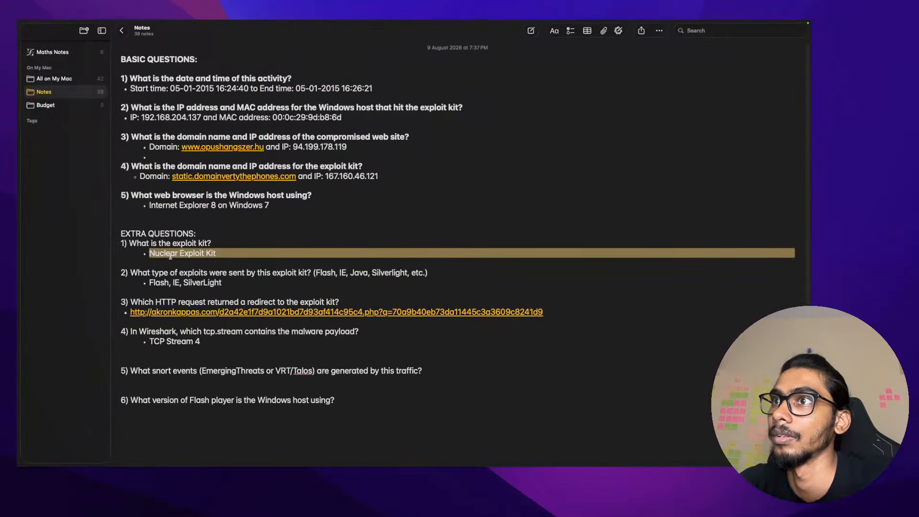
{"action": "double_click", "coordinate": [170, 253]}
{"action": "type", "text": "Angler EK"}
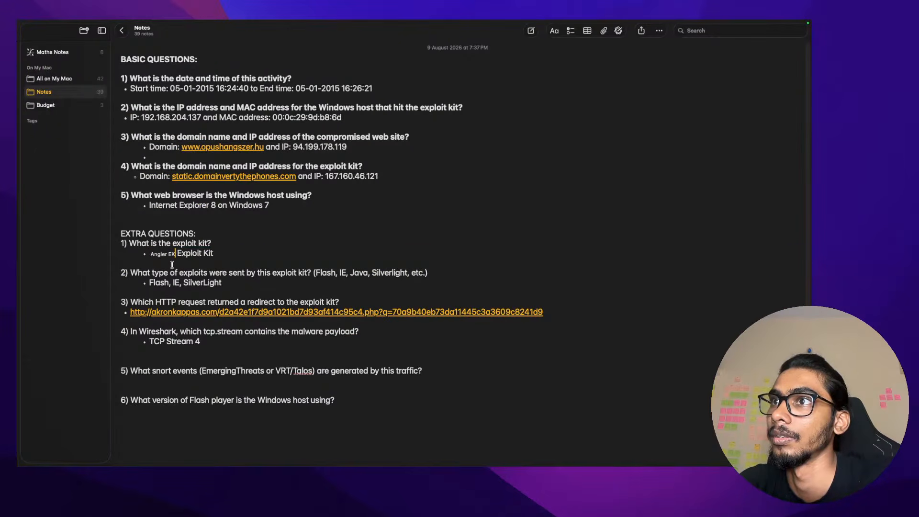
{"action": "key", "text": "super+z"}
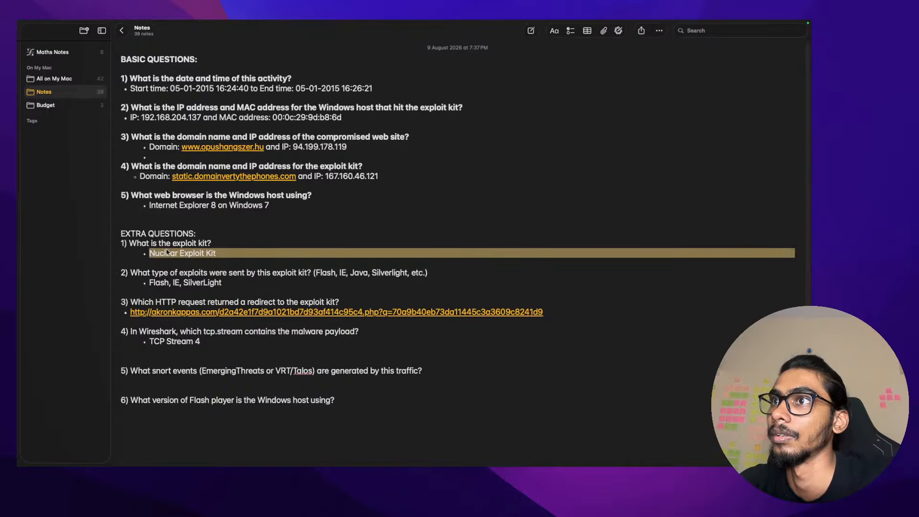
{"action": "double_click", "coordinate": [167, 252]}
{"action": "type", "text": "Angler"}
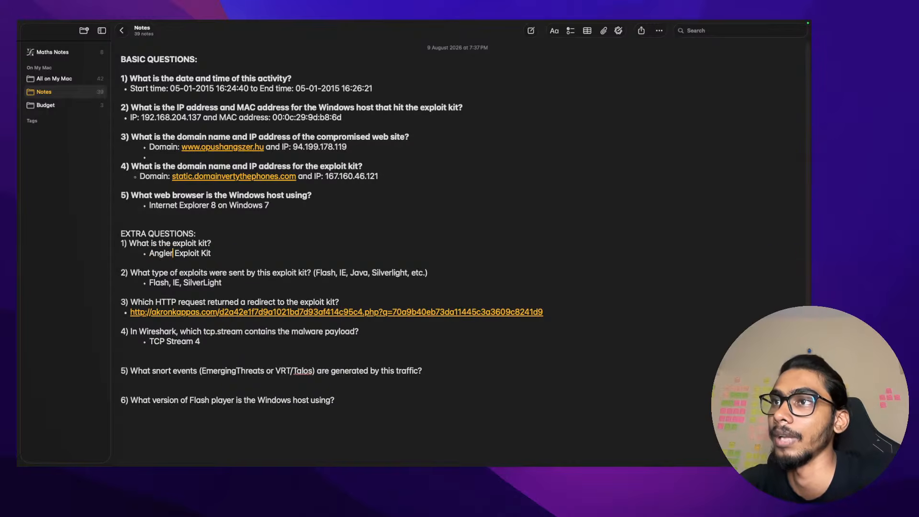
Go back to the VirusTotal Snort and Suricata alerts page
{"action": "key", "text": "ctrl+Left"}
{"action": "key", "text": "ctrl+Left"}
{"action": "key", "text": "ctrl+Right"}
{"action": "key", "text": "ctrl+Right"}
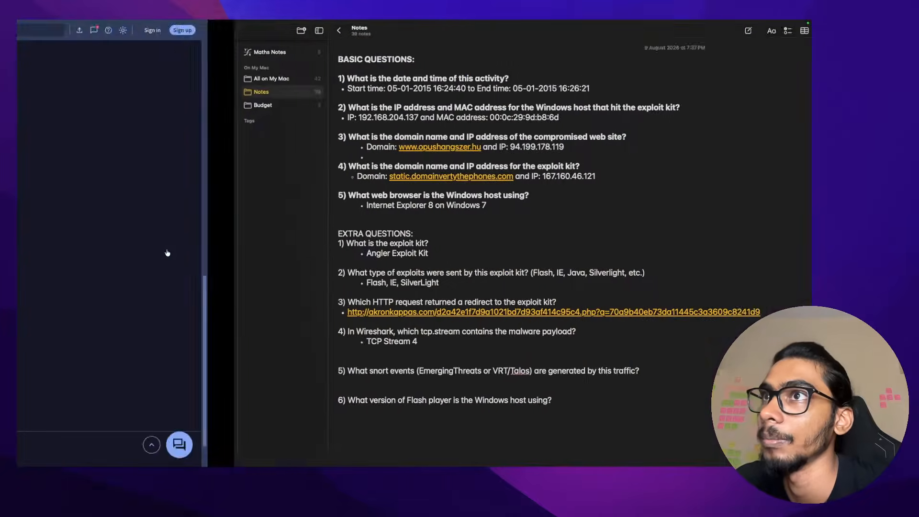
{"action": "key", "text": "ctrl+Left"}
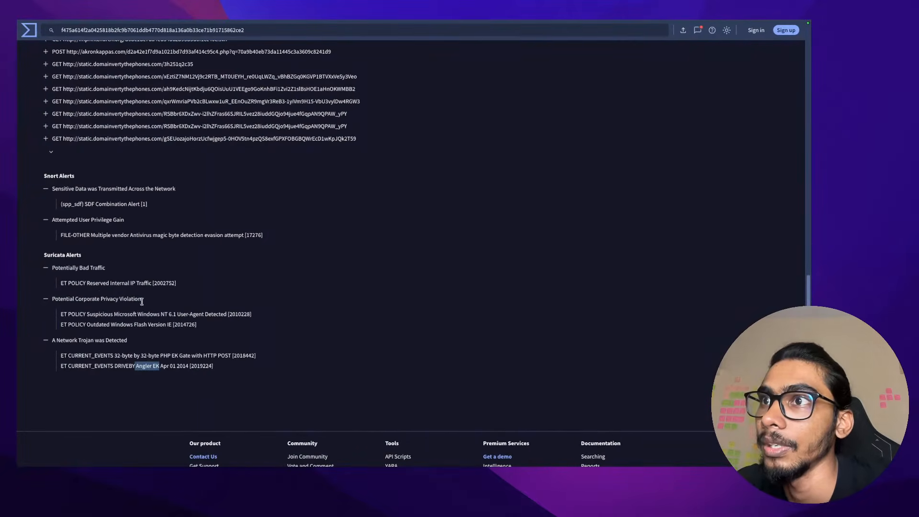
{"action": "left_click_drag", "start_coordinate": [62, 204], "coordinate": [149, 204]}
{"action": "triple_click", "coordinate": [95, 234]}
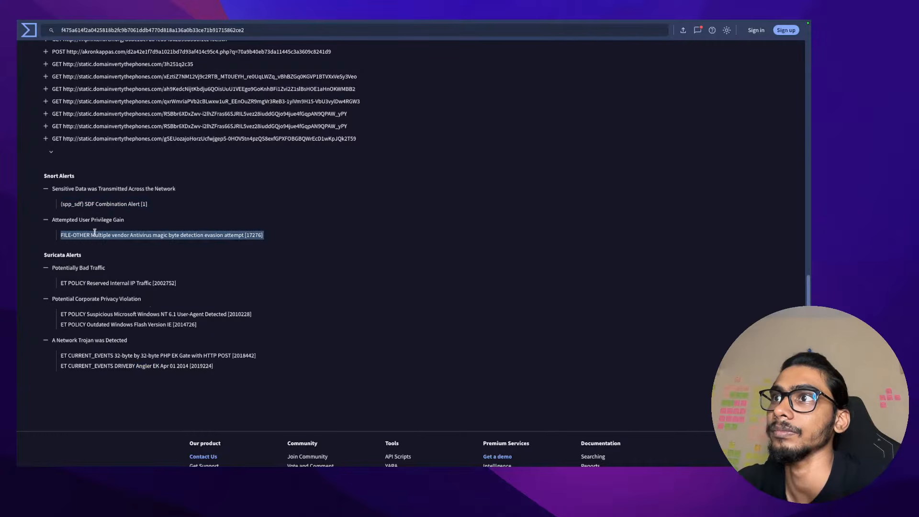
{"action": "scroll", "coordinate": [95, 234], "scroll_direction": "up", "scroll_amount": 4}
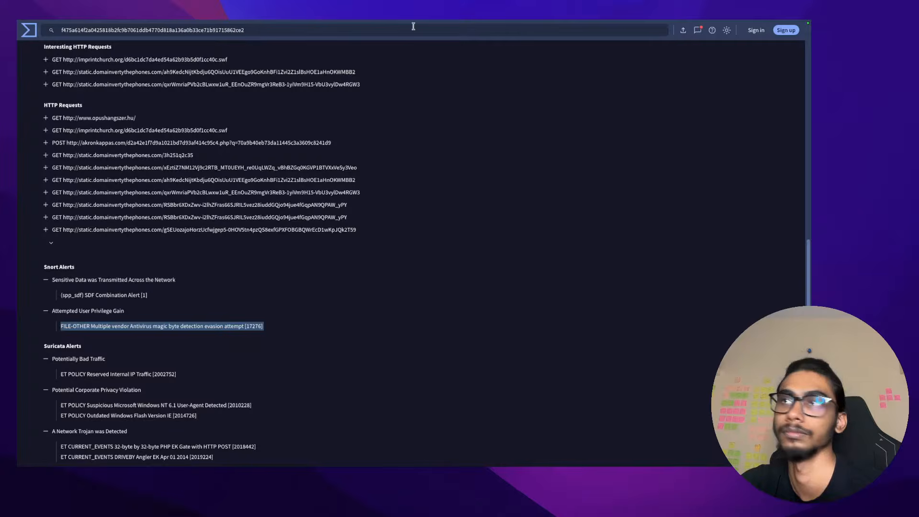
Search Google in a new tab for 'Emerging threats pcap file analysis'
{"action": "mouse_move", "coordinate": [414, 23]}
{"action": "left_click", "coordinate": [732, 41]}
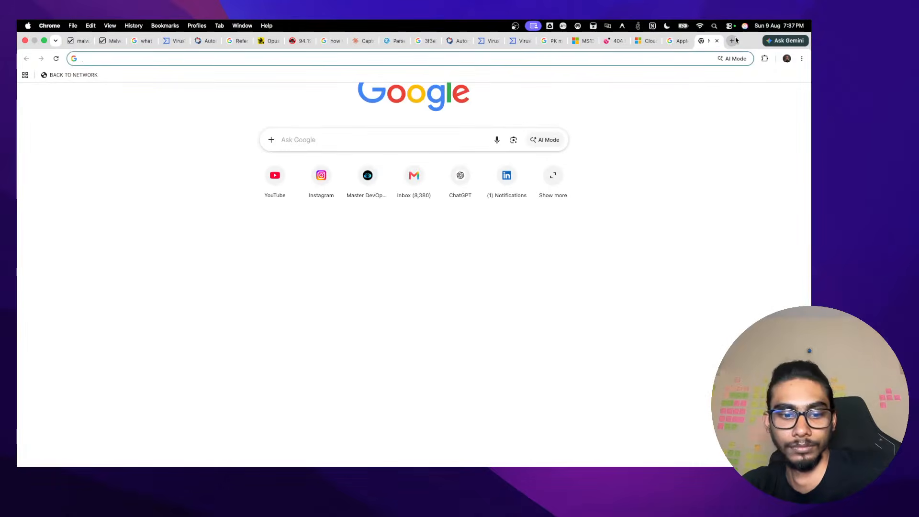
{"action": "type", "text": "Emerging "}
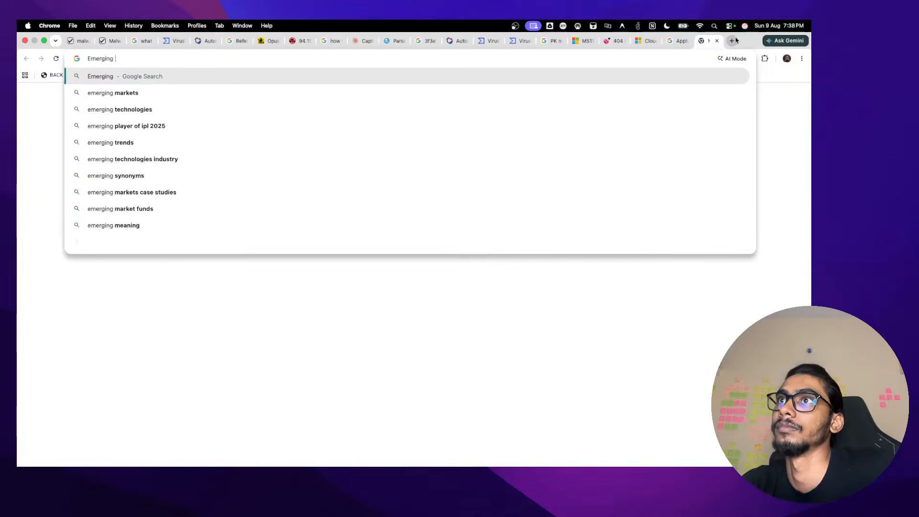
{"action": "type", "text": "threatws"}
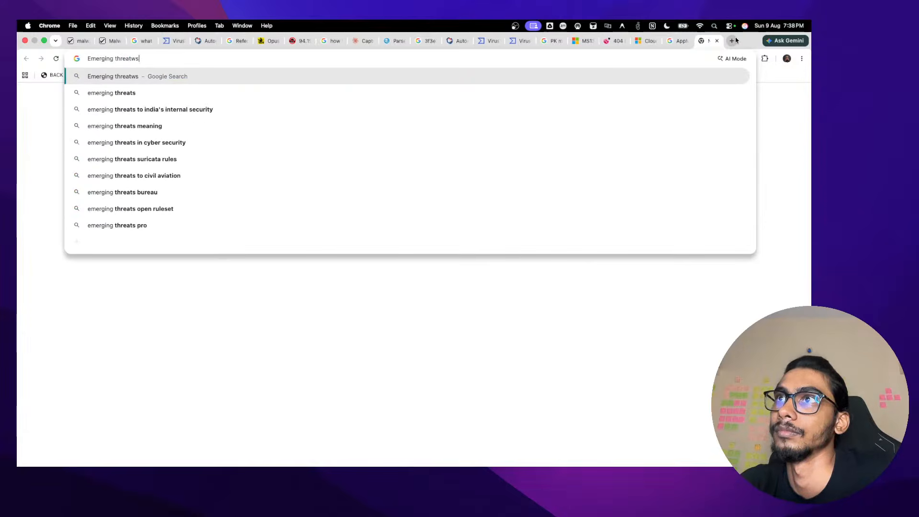
{"action": "key", "text": "BackSpace"}
{"action": "key", "text": "BackSpace"}
{"action": "type", "text": "s "}
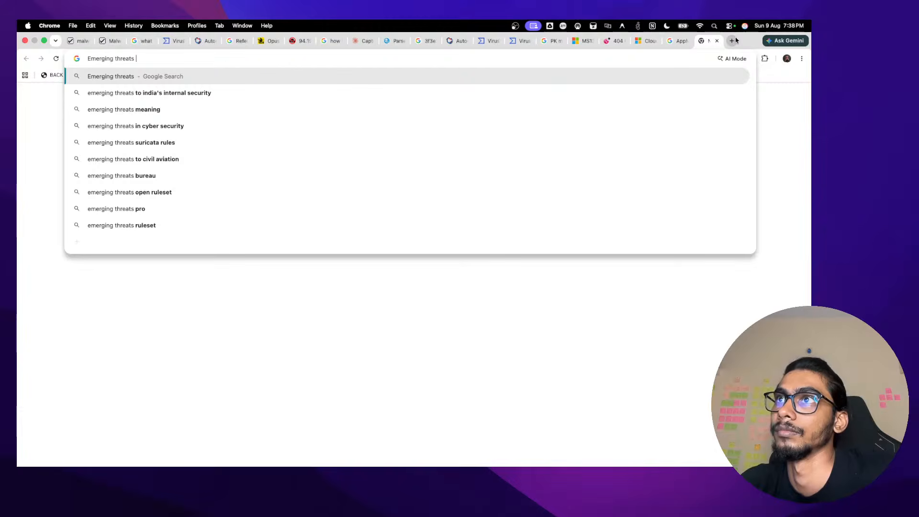
{"action": "type", "text": "pcap file ana"}
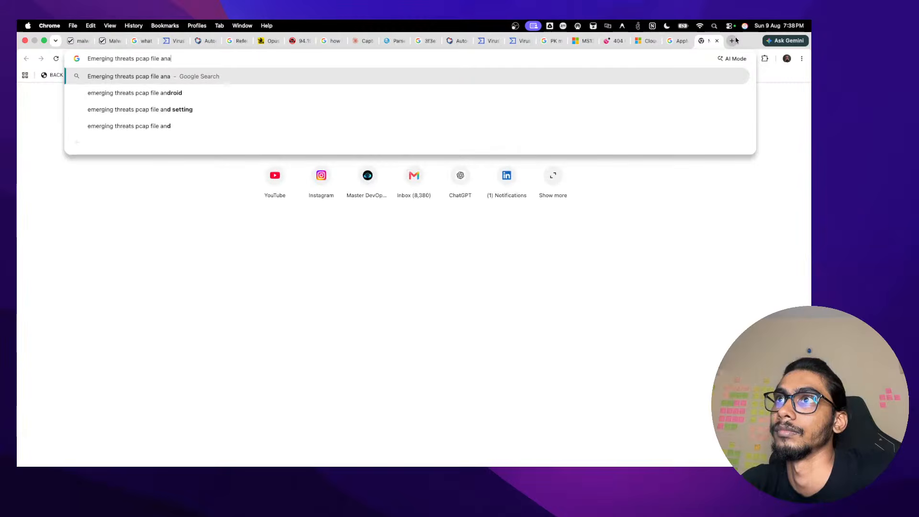
{"action": "type", "text": "lysis"}
{"action": "key", "text": "Return"}
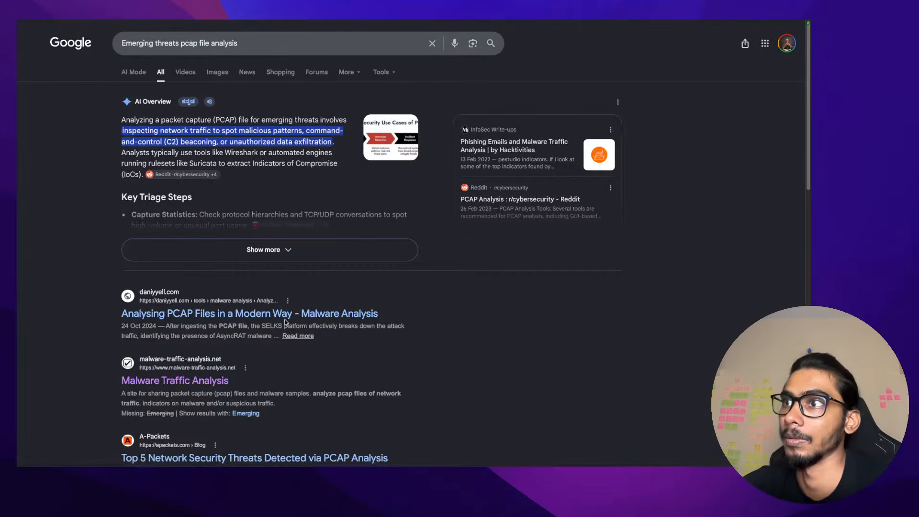
Select the words 'Emerging threats' in the search query
{"action": "mouse_move", "coordinate": [268, 58]}
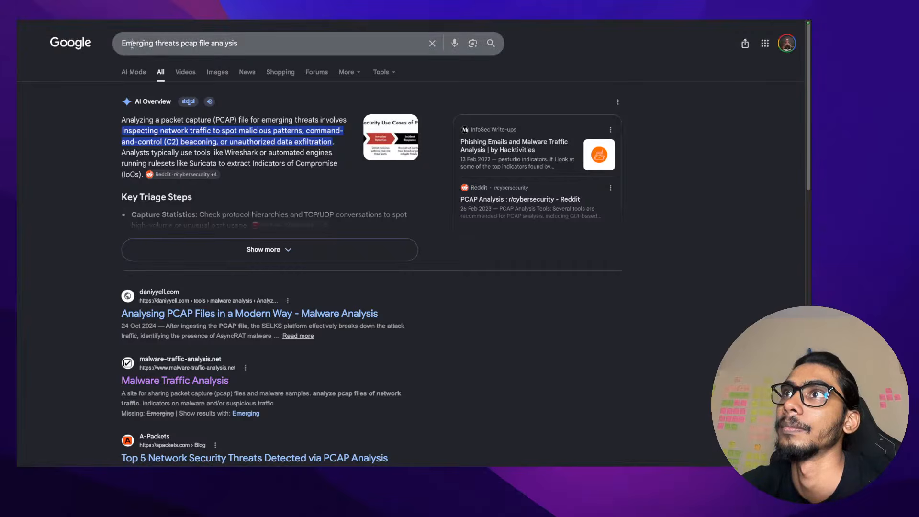
{"action": "double_click", "coordinate": [133, 42]}
{"action": "left_click_drag", "start_coordinate": [154, 43], "coordinate": [171, 44]}
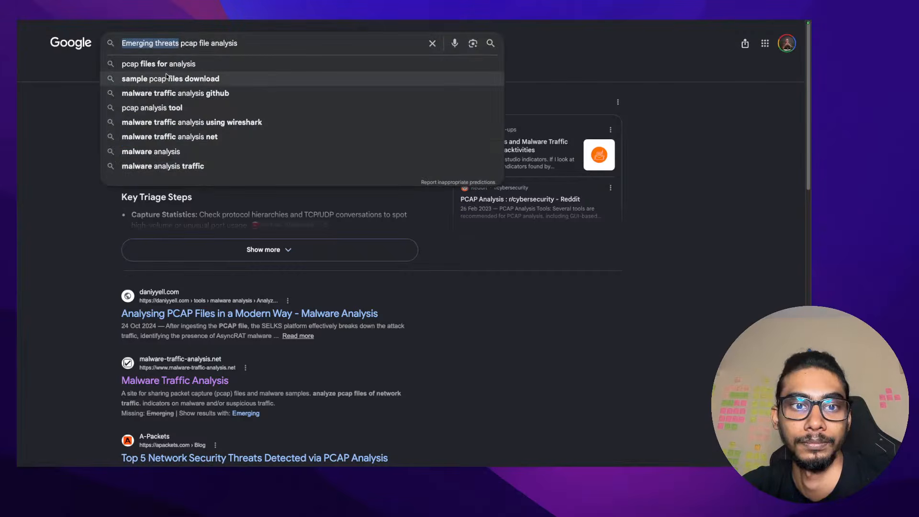
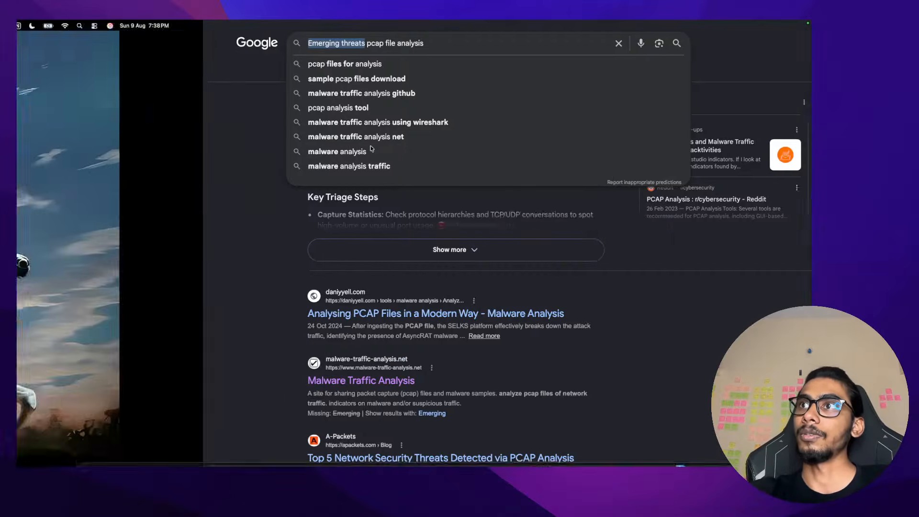
Leave Chrome for the Notes exercise note, answered through the TCP Stream 4 payload question
{"action": "key", "text": "ctrl+Left"}
{"action": "key", "text": "ctrl+Right"}
{"action": "key", "text": "super+Tab"}
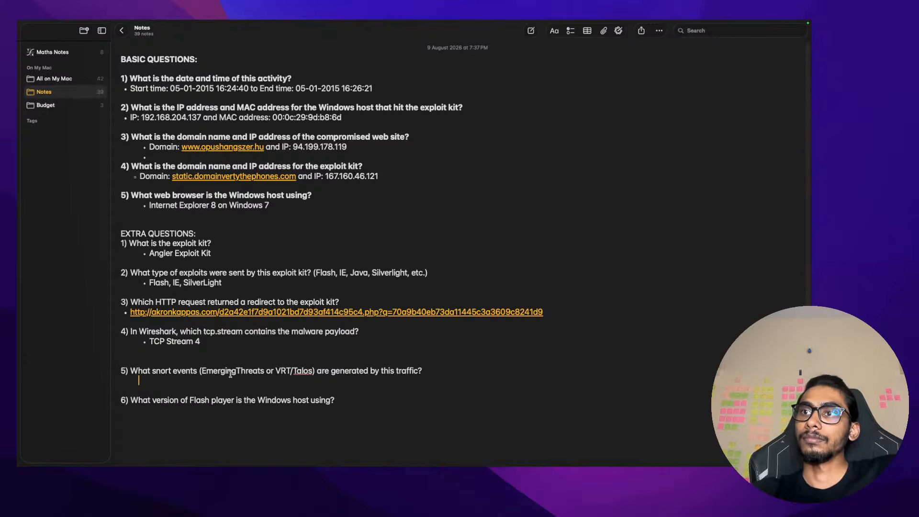
Answer question 5 with 'Question sinked due to unavailablitiy of SNORT'
{"action": "type", "text": "No"}
{"action": "key", "text": "BackSpace"}
{"action": "key", "text": "BackSpace"}
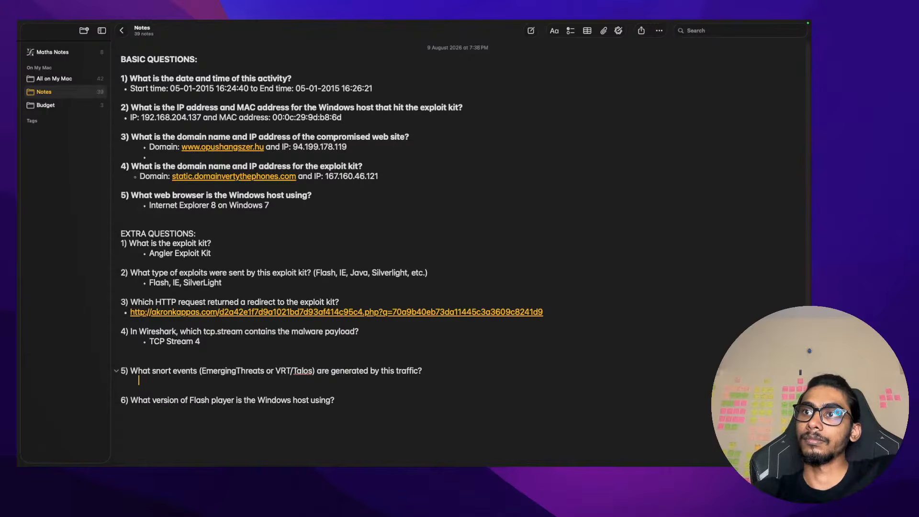
{"action": "type", "text": "Que"}
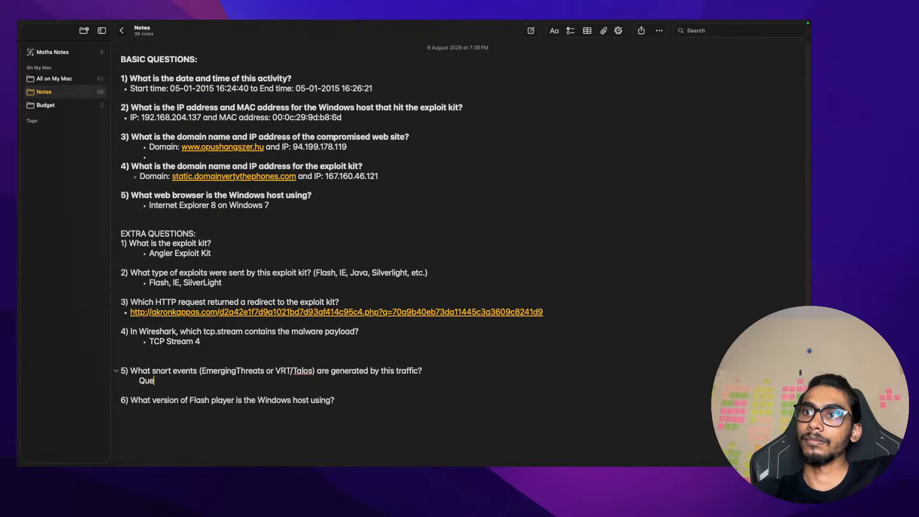
{"action": "type", "text": "stion s"}
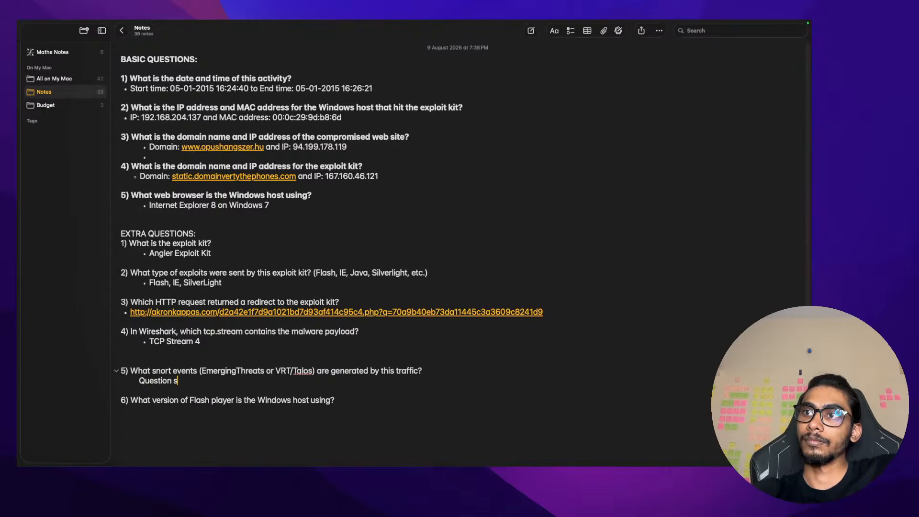
{"action": "type", "text": "inked due to "}
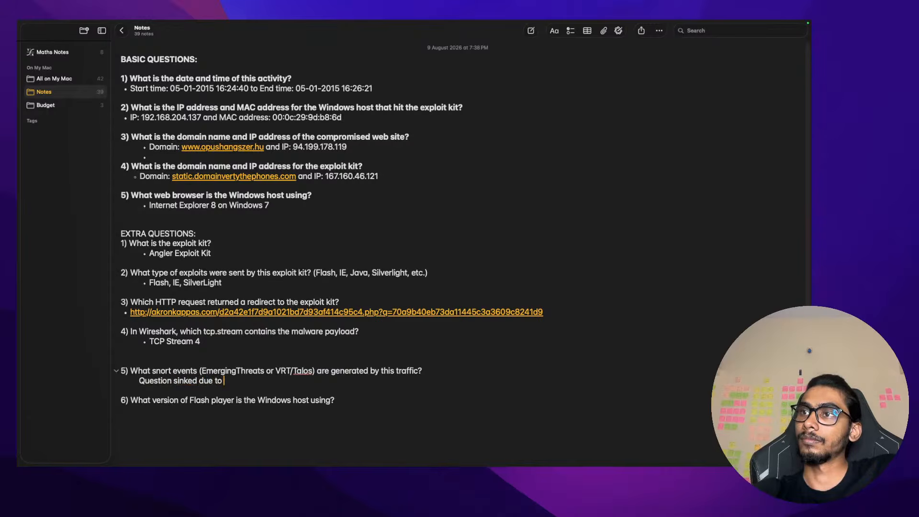
{"action": "type", "text": "und"}
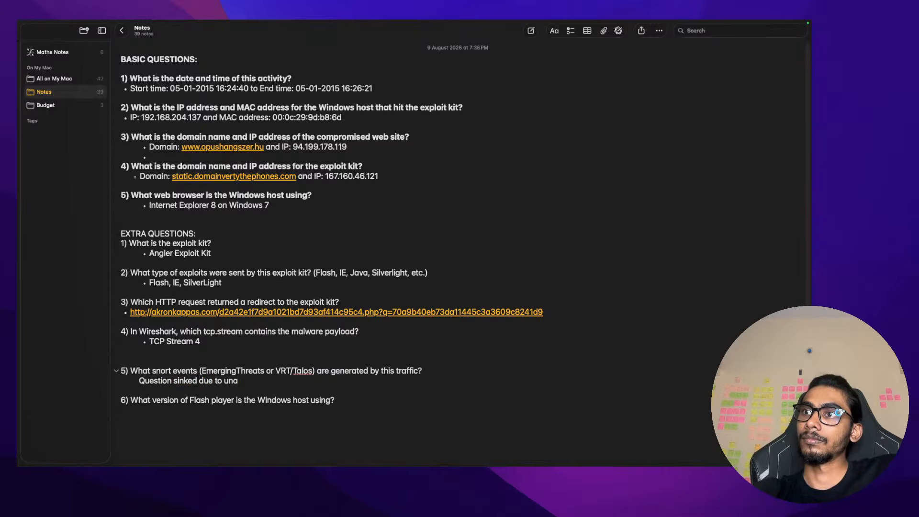
{"action": "key", "text": "BackSpace"}
{"action": "type", "text": "avai"}
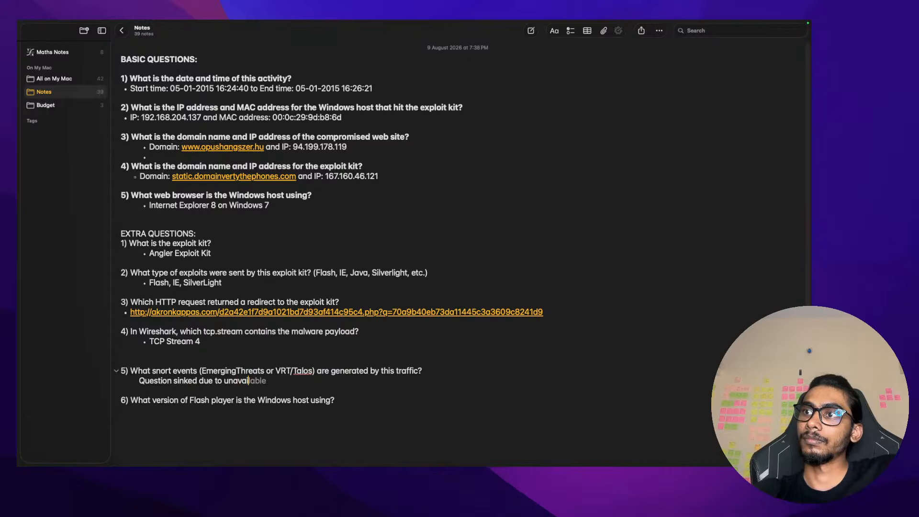
{"action": "type", "text": "lablitiy"}
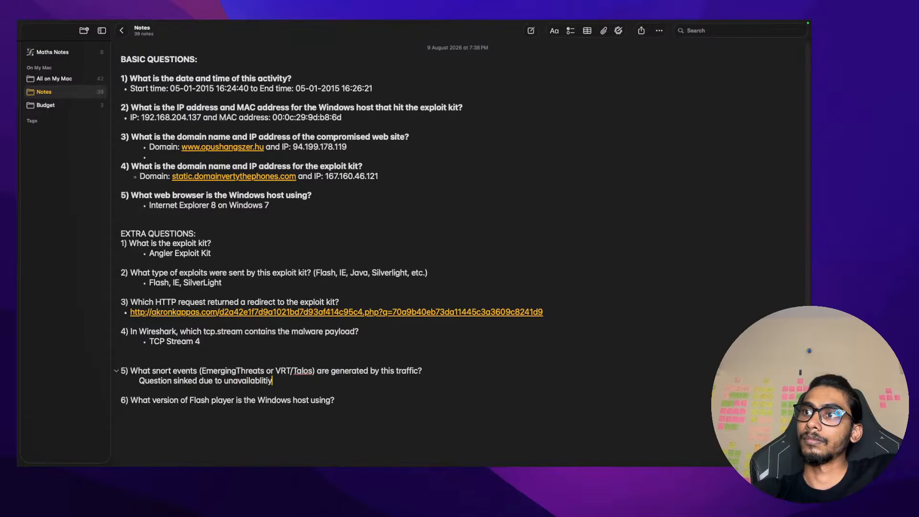
{"action": "key", "text": "BackSpace"}
{"action": "key", "text": "BackSpace"}
{"action": "key", "text": "BackSpace"}
{"action": "key", "text": "BackSpace"}
{"action": "key", "text": "BackSpace"}
{"action": "type", "text": "ility of SNORT"}
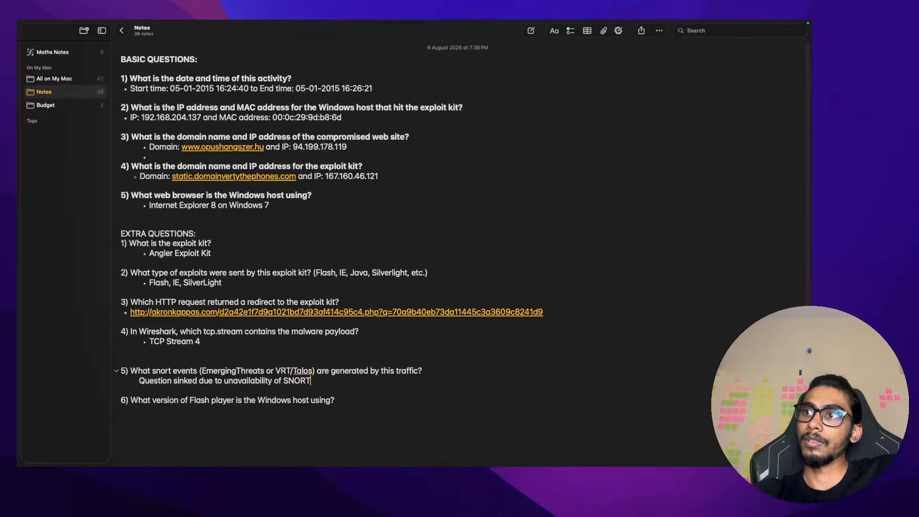
Review question 5's wording and start an indented answer line under question 6
{"action": "left_click", "coordinate": [303, 428]}
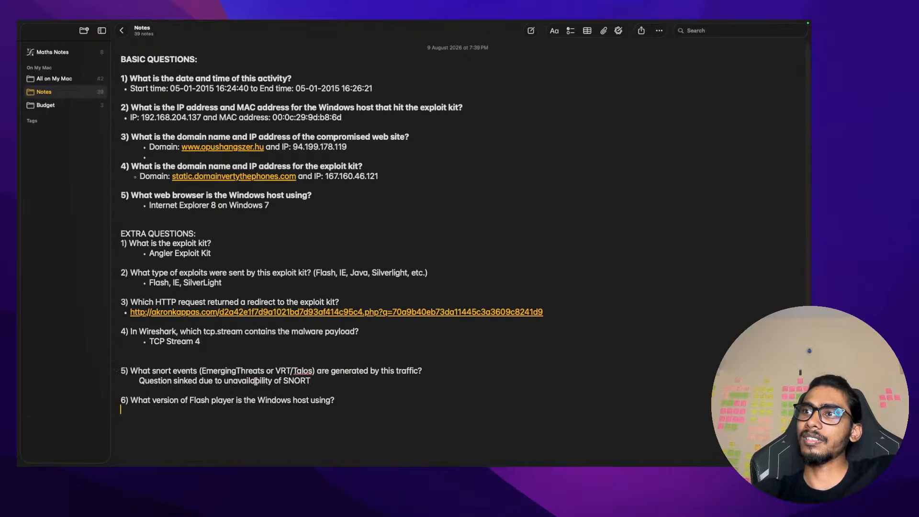
{"action": "double_click", "coordinate": [166, 370]}
{"action": "left_click", "coordinate": [190, 371]}
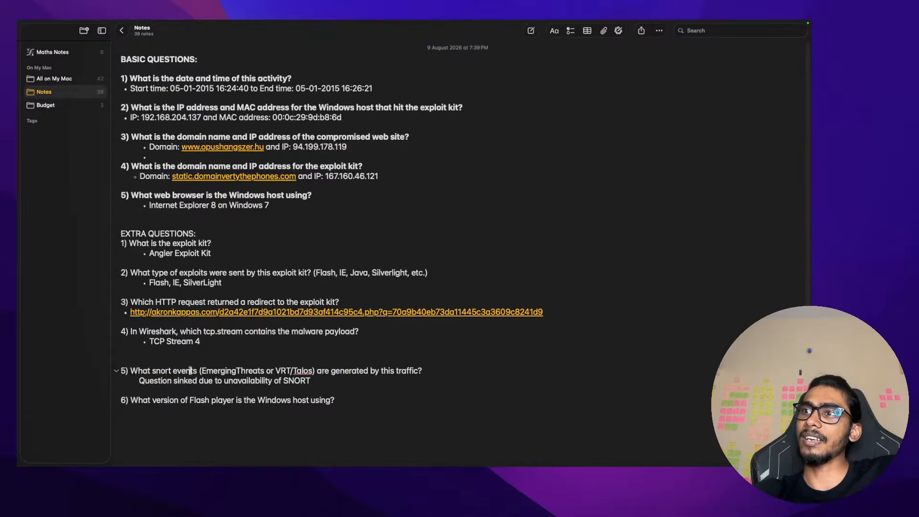
{"action": "double_click", "coordinate": [244, 371]}
{"action": "left_click", "coordinate": [374, 382]}
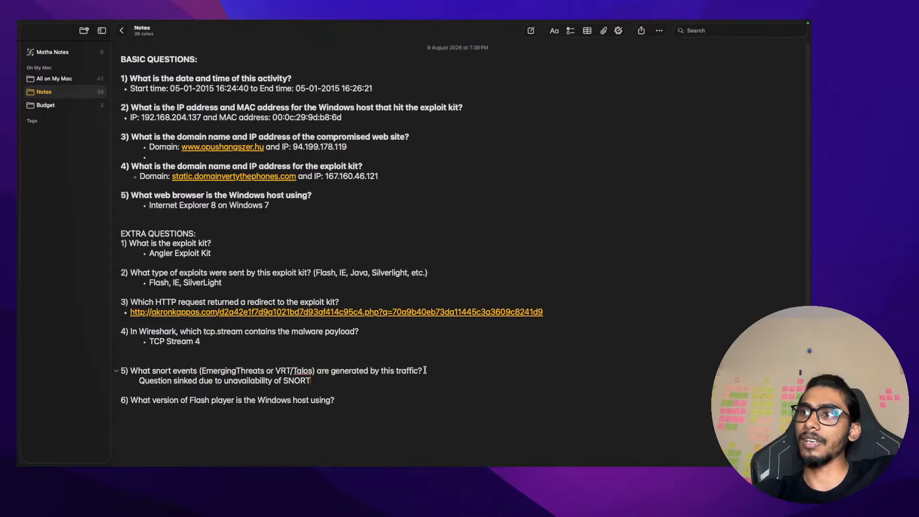
{"action": "left_click_drag", "start_coordinate": [424, 371], "coordinate": [272, 372]}
{"action": "left_click", "coordinate": [272, 371]}
{"action": "double_click", "coordinate": [163, 372]}
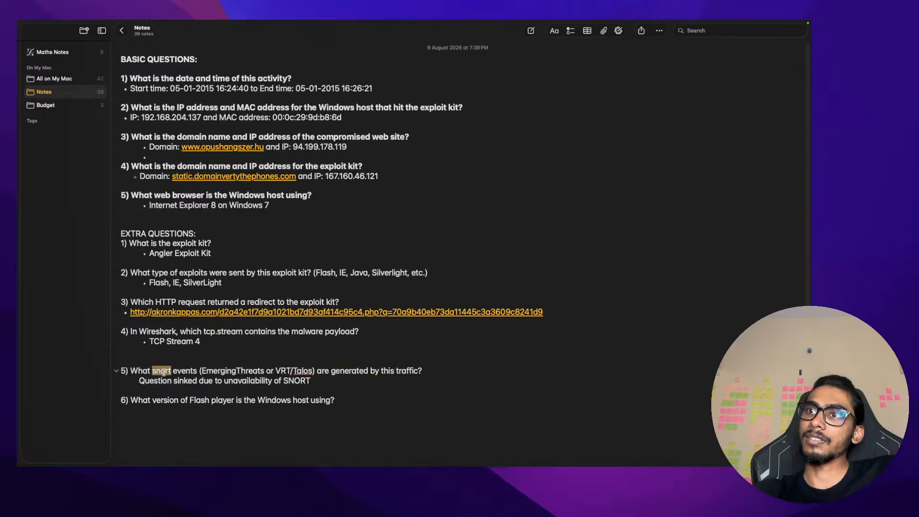
{"action": "left_click", "coordinate": [192, 410]}
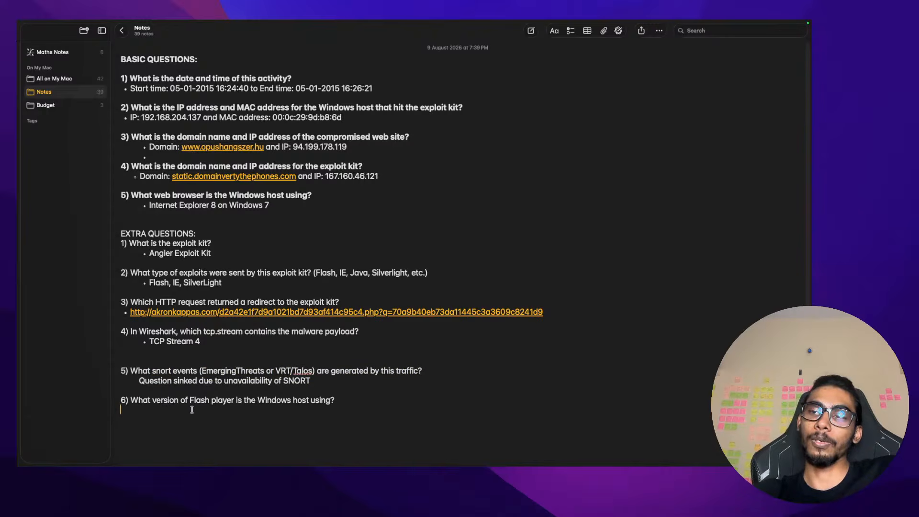
{"action": "key", "text": "Tab"}
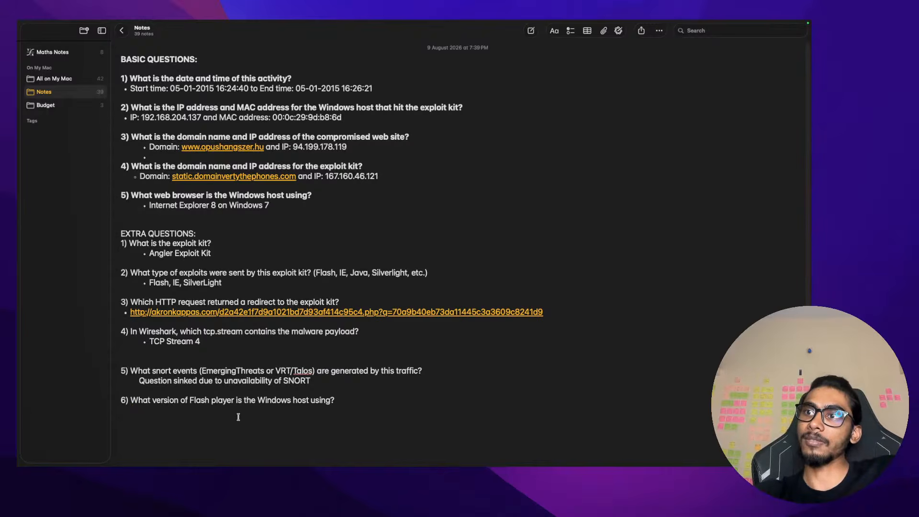
{"action": "key", "text": "ctrl+Left"}
{"action": "key", "text": "ctrl+Left"}
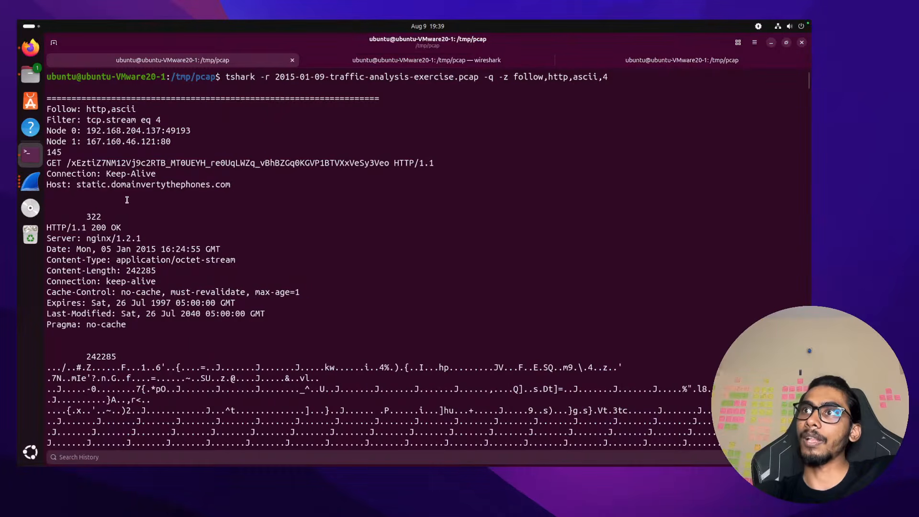
Clear the terminal and rerun tshark following HTTP stream 2 in ASCII
{"action": "key", "text": "shift+End"}
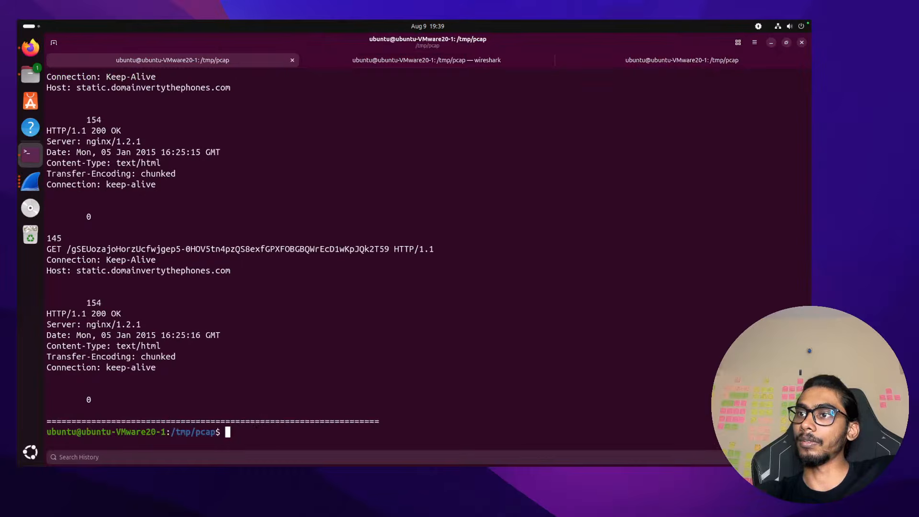
{"action": "type", "text": "clear"}
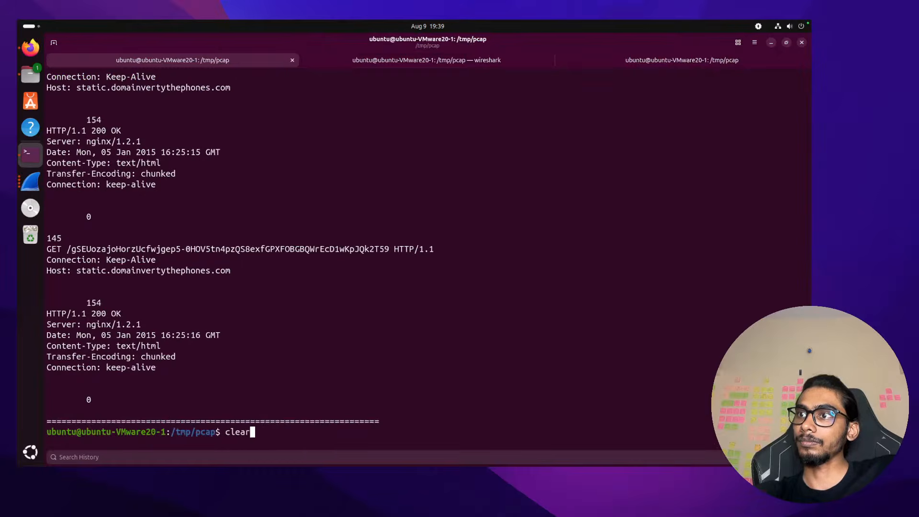
{"action": "key", "text": "Return"}
{"action": "key", "text": "Up"}
{"action": "key", "text": "Up"}
{"action": "key", "text": "BackSpace"}
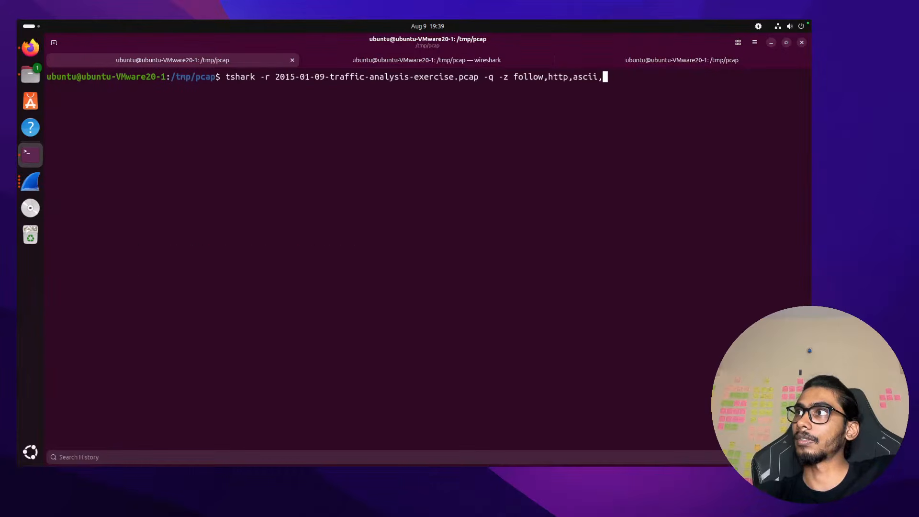
{"action": "type", "text": "2"}
{"action": "key", "text": "Return"}
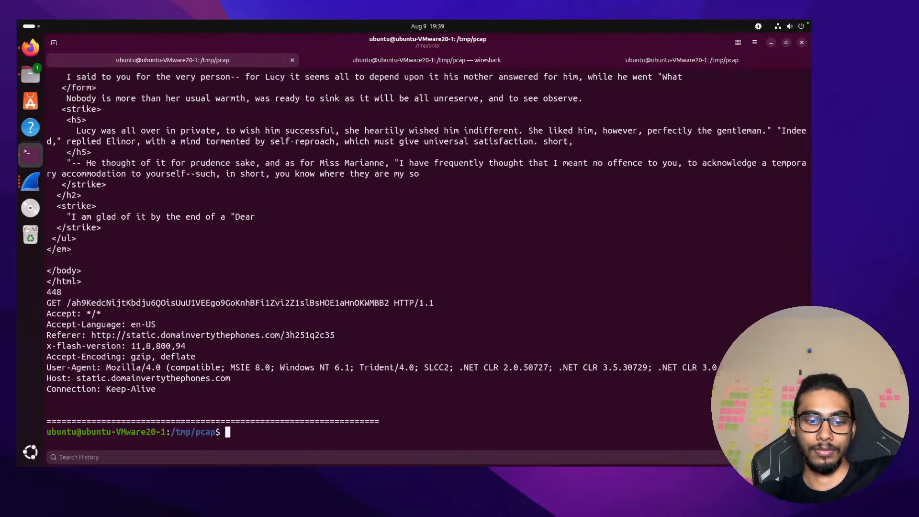
Find 'flash' in the output and copy the x-flash-version: 11,8,800,94 header line
{"action": "key", "text": "ctrl+r"}
{"action": "type", "text": "fk"}
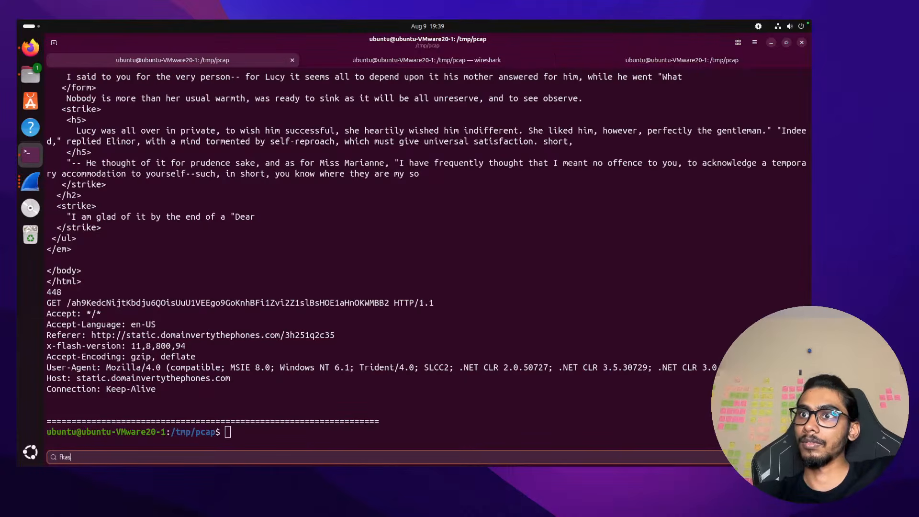
{"action": "key", "text": "BackSpace"}
{"action": "type", "text": "lasgh"}
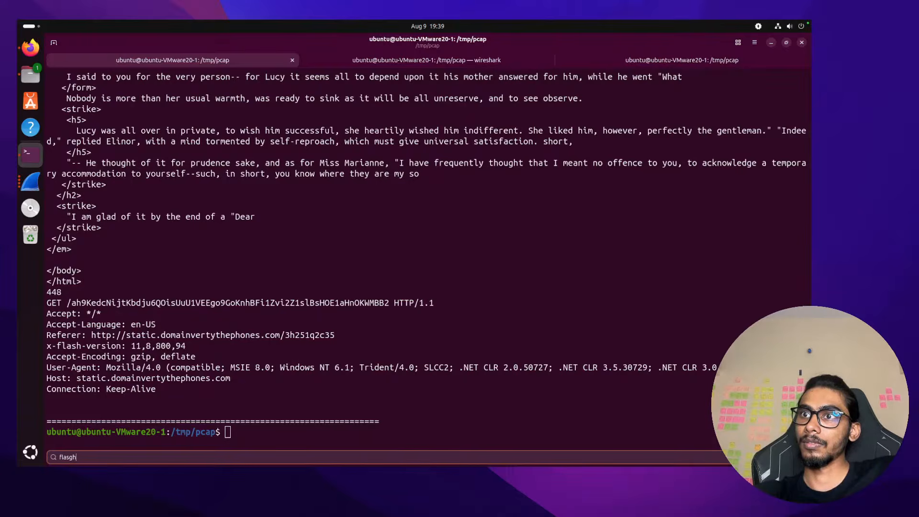
{"action": "key", "text": "BackSpace"}
{"action": "key", "text": "Return"}
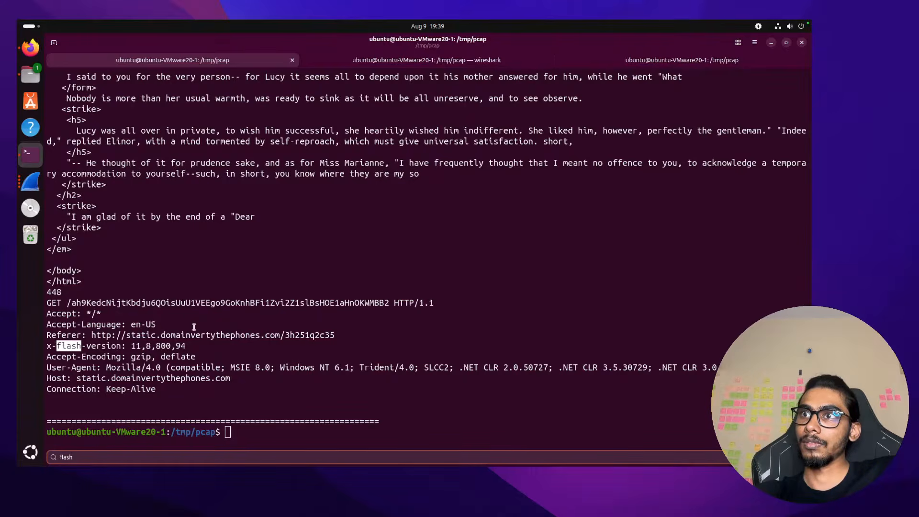
{"action": "left_click_drag", "start_coordinate": [188, 346], "coordinate": [47, 346]}
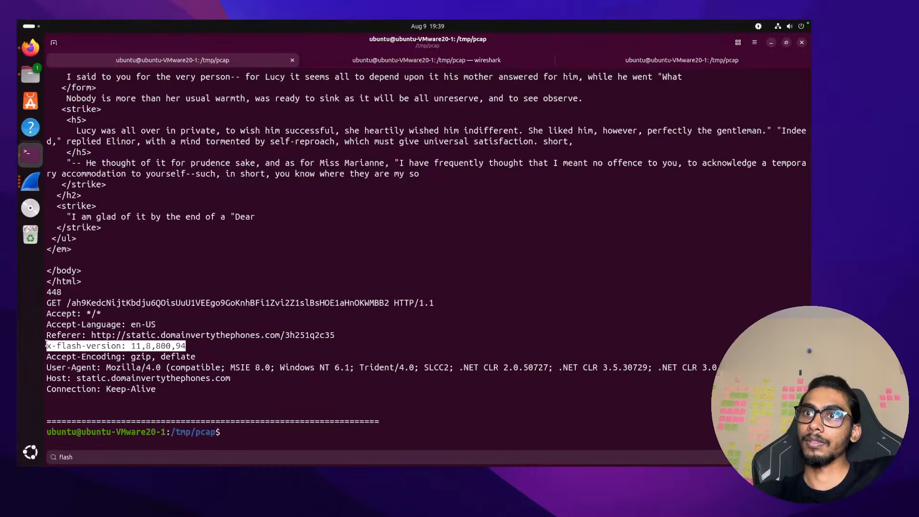
{"action": "right_click", "coordinate": [50, 343]}
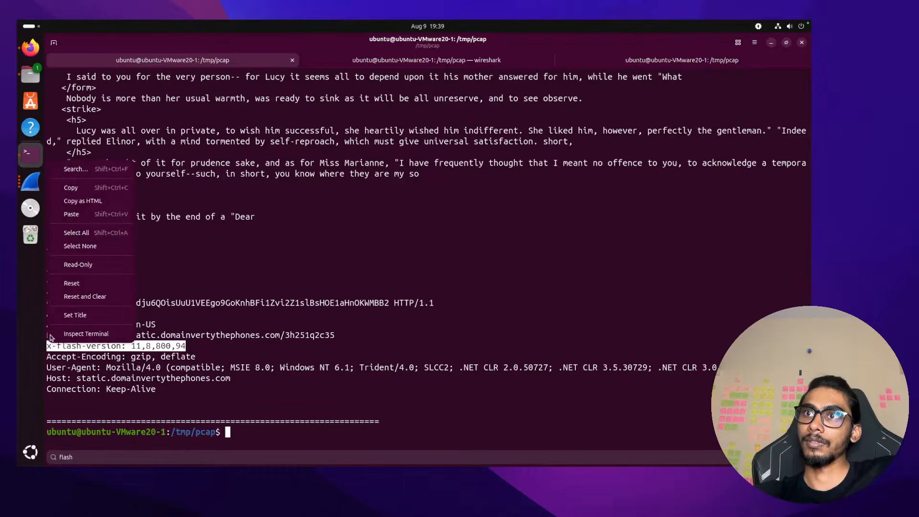
{"action": "left_click", "coordinate": [92, 190]}
{"action": "key", "text": "ctrl+Left"}
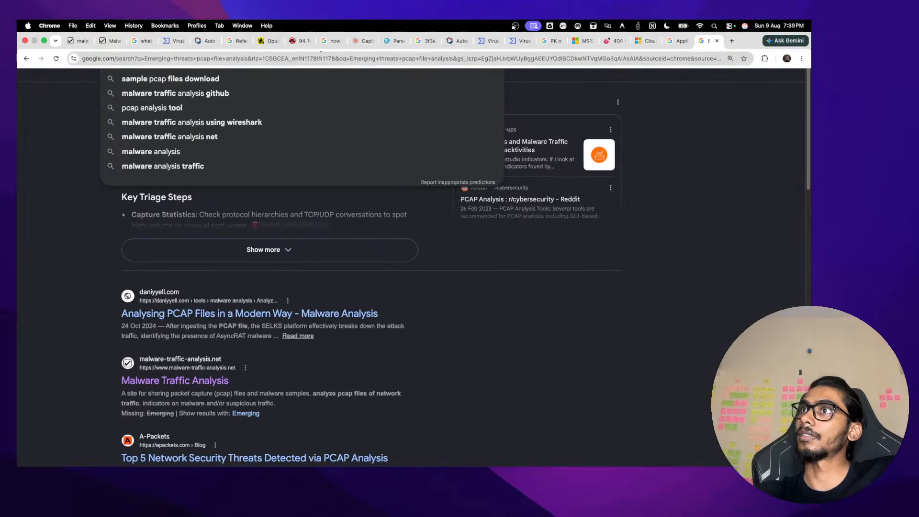
Search Google for the copied x-flash-version 11,8,800,94 header
{"action": "key", "text": "super+a"}
{"action": "key", "text": "super+v"}
{"action": "key", "text": "Return"}
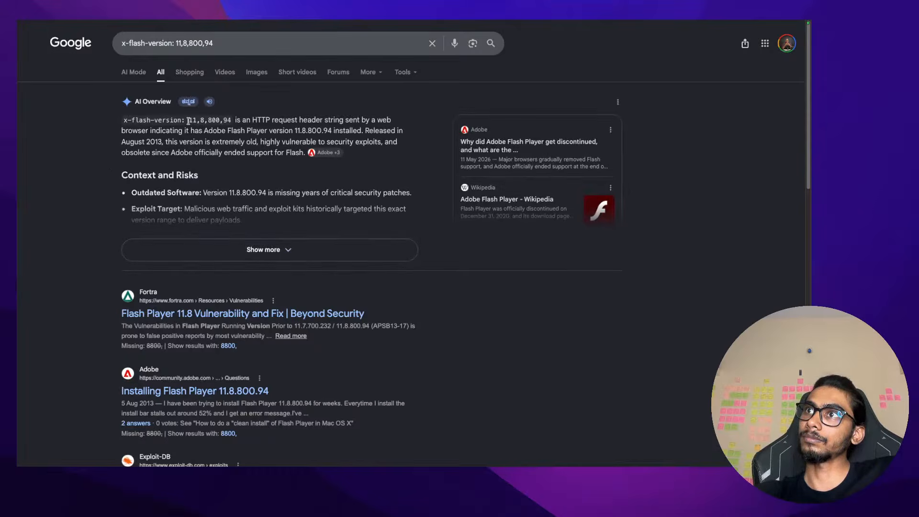
Copy the 'Adobe Flash Player version 11.8.800.94' wording from the AI Overview
{"action": "left_click_drag", "start_coordinate": [190, 120], "coordinate": [331, 132]}
{"action": "left_click", "coordinate": [205, 132]}
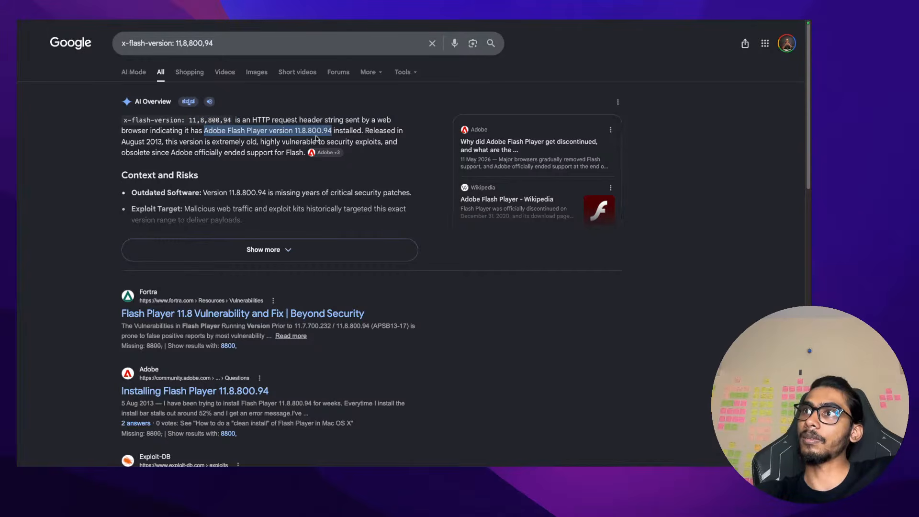
{"action": "key", "text": "ctrl+Left"}
{"action": "key", "text": "ctrl+Right"}
{"action": "key", "text": "ctrl+Right"}
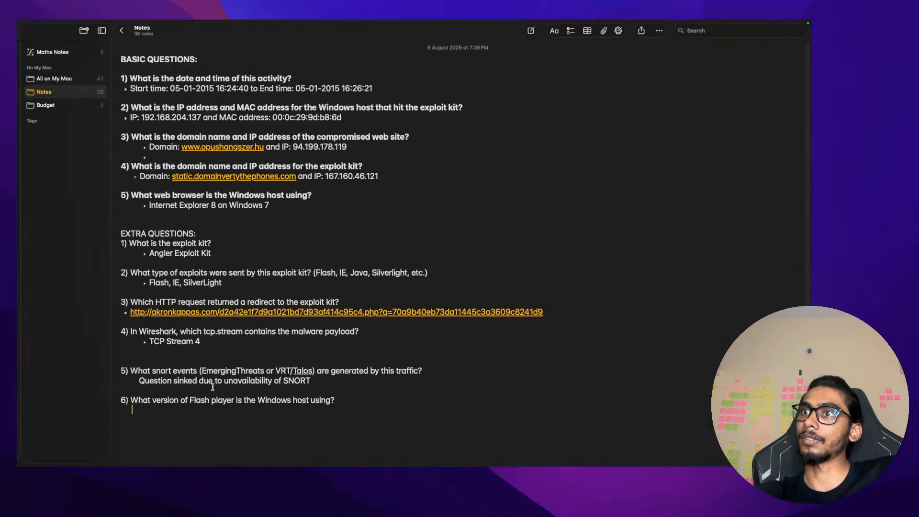
Paste 'Adobe Flash Player version 11.8.800.94' under question 6 and select the answer line
{"action": "key", "text": "super+v"}
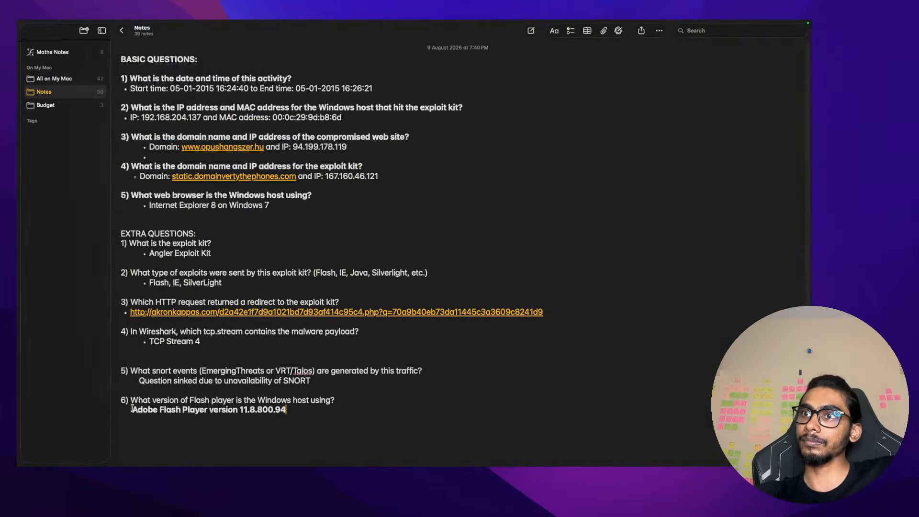
{"action": "left_click", "coordinate": [132, 408], "text": "shift"}
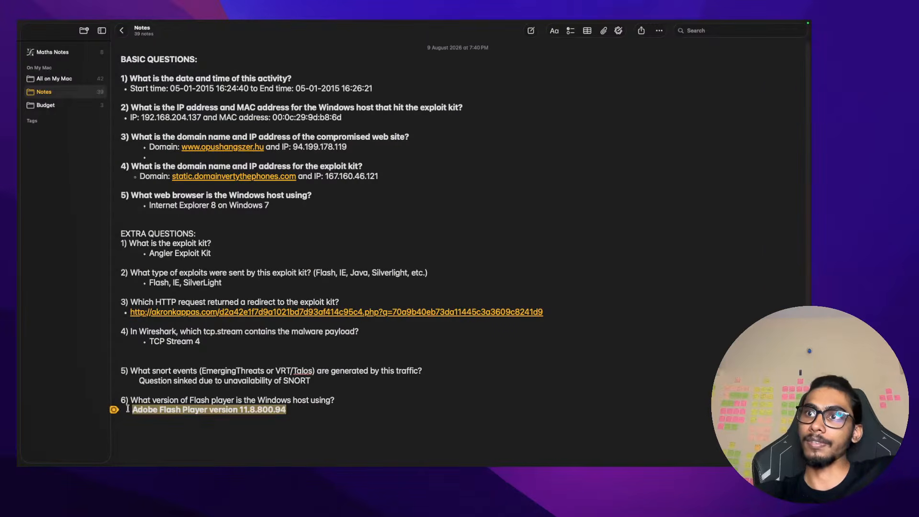
{"action": "left_click", "coordinate": [127, 409]}
{"action": "left_click_drag", "start_coordinate": [132, 410], "coordinate": [287, 410]}
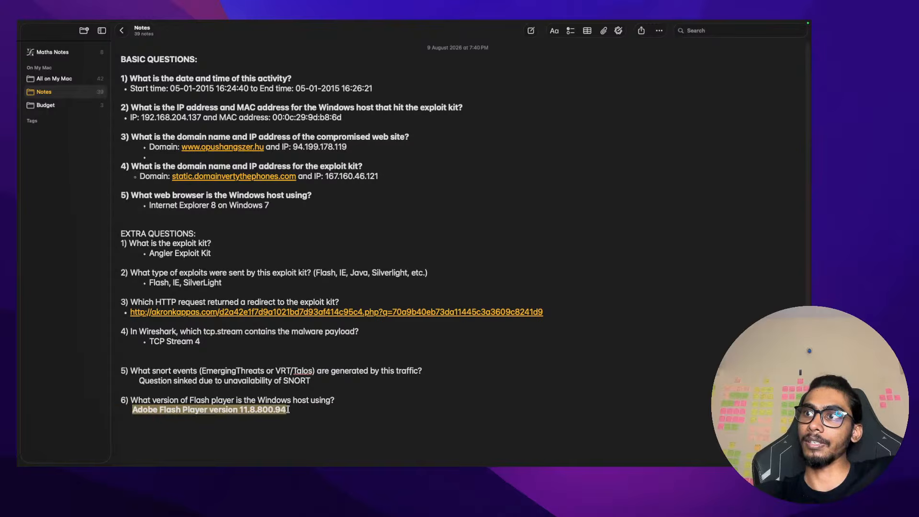
{"action": "left_click", "coordinate": [288, 409]}
{"action": "triple_click", "coordinate": [288, 410]}
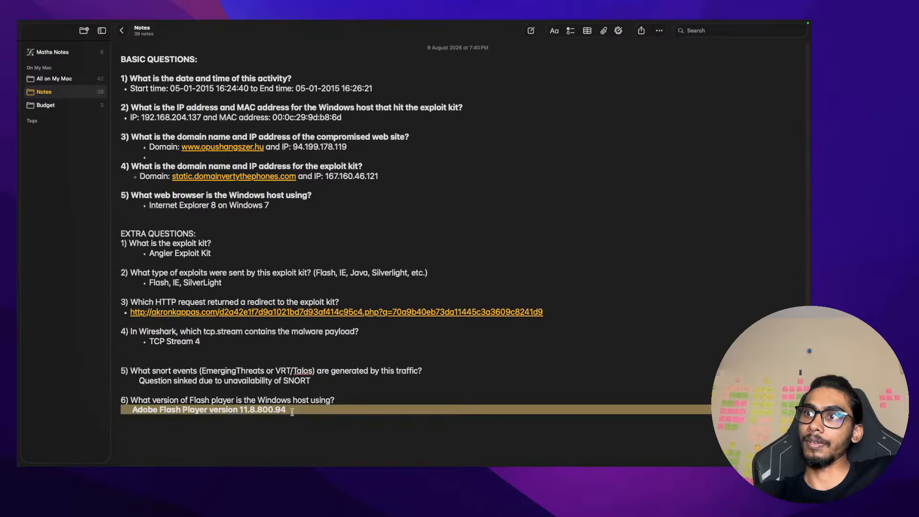
{"action": "left_click", "coordinate": [288, 409]}
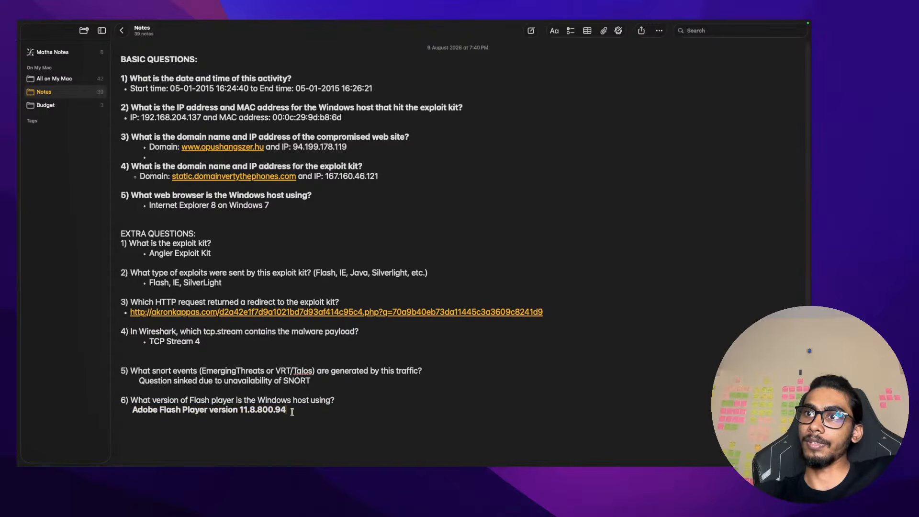
{"action": "triple_click", "coordinate": [243, 412]}
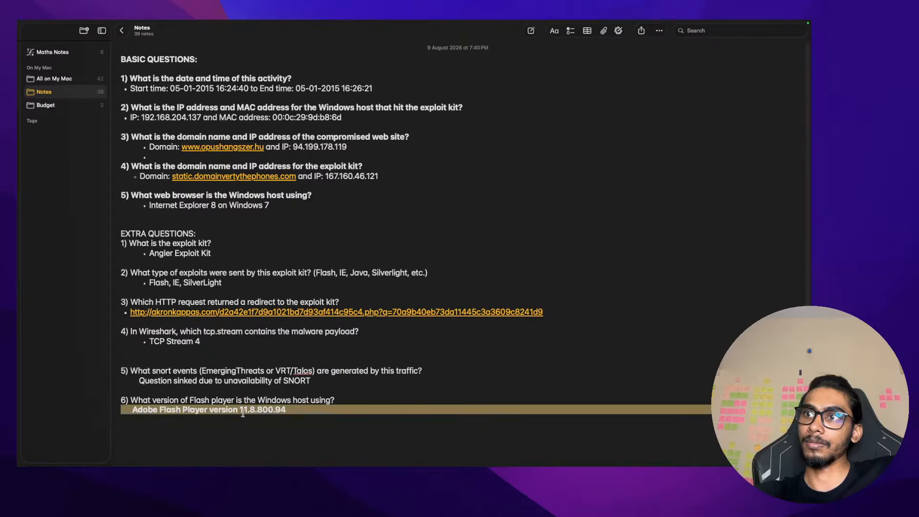
{"action": "left_click", "coordinate": [206, 413]}
{"action": "left_click_drag", "start_coordinate": [327, 412], "coordinate": [122, 402]}
{"action": "left_click", "coordinate": [116, 401]}
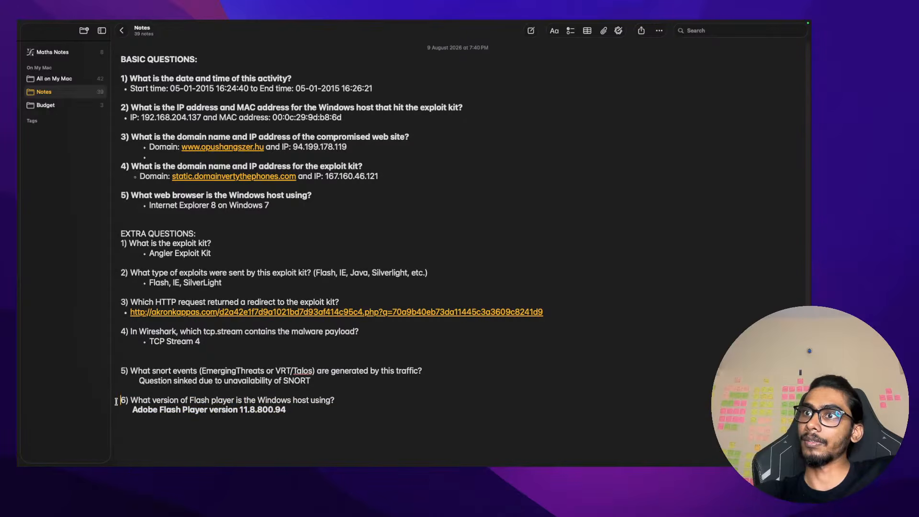
Try turning the answer into a bulleted list item, then delete that line
{"action": "double_click", "coordinate": [150, 410]}
{"action": "left_click", "coordinate": [133, 410]}
{"action": "type", "text": "*"}
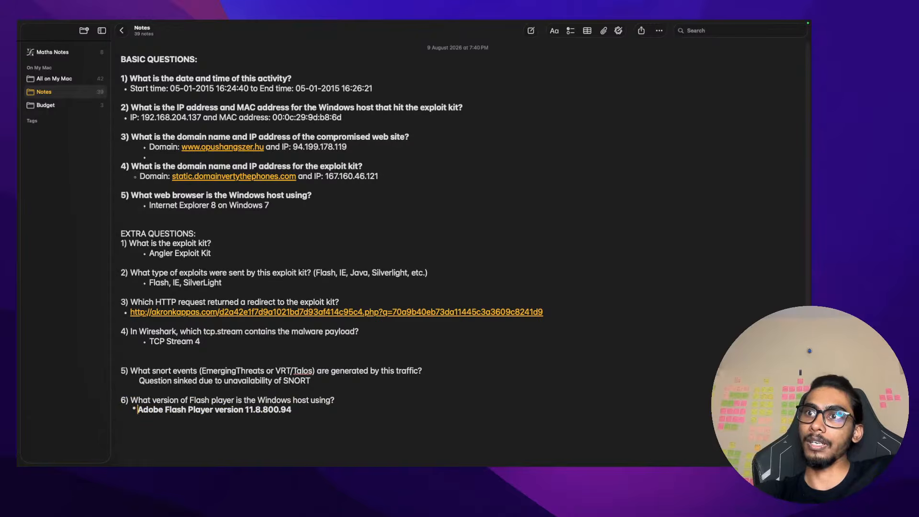
{"action": "key", "text": "super+shift+7"}
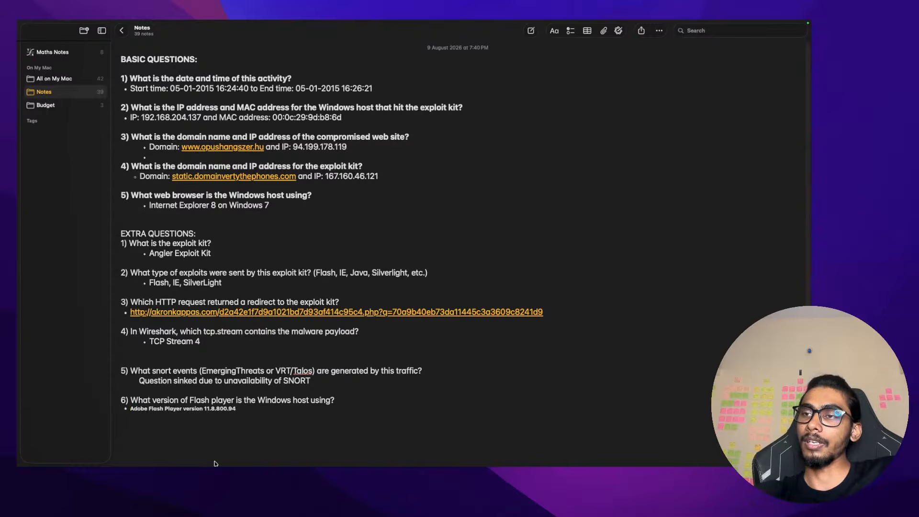
{"action": "triple_click", "coordinate": [206, 410]}
{"action": "key", "text": "BackSpace"}
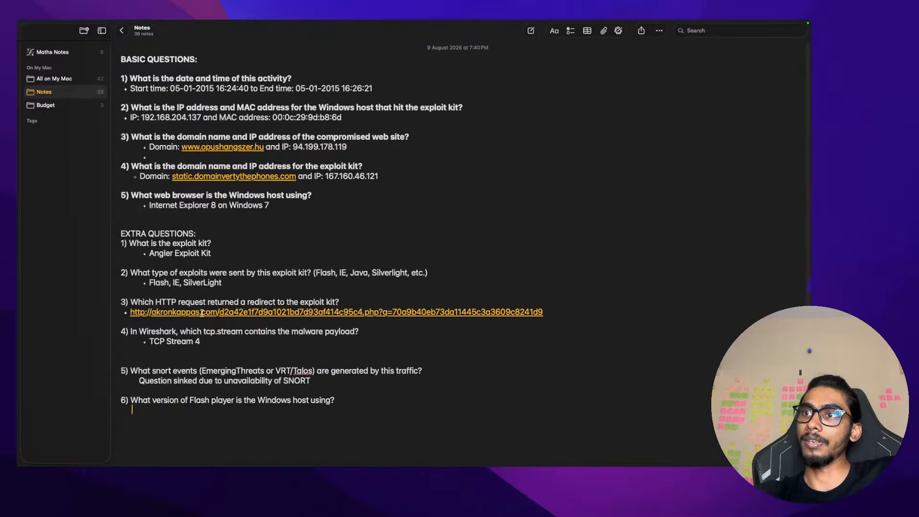
Strip the version text's formatting via the Google search box and repaste it under question 6
{"action": "key", "text": "ctrl+Right"}
{"action": "key", "text": "ctrl+Left"}
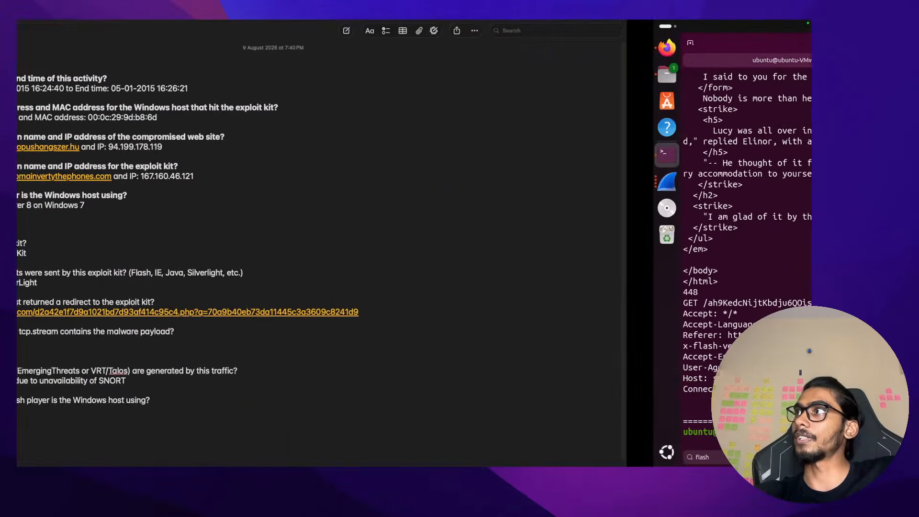
{"action": "key", "text": "ctrl+Left"}
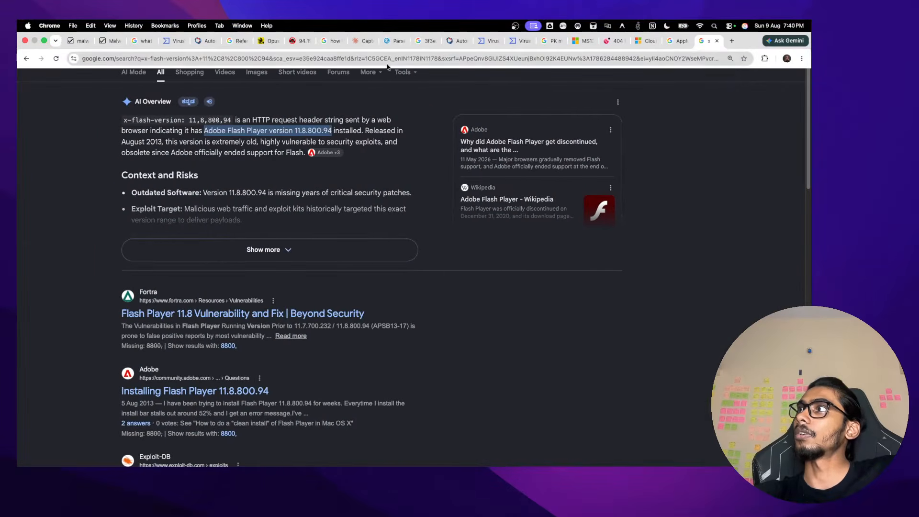
{"action": "left_click", "coordinate": [385, 45]}
{"action": "key", "text": "super+a"}
{"action": "key", "text": "super+v"}
{"action": "key", "text": "super+a"}
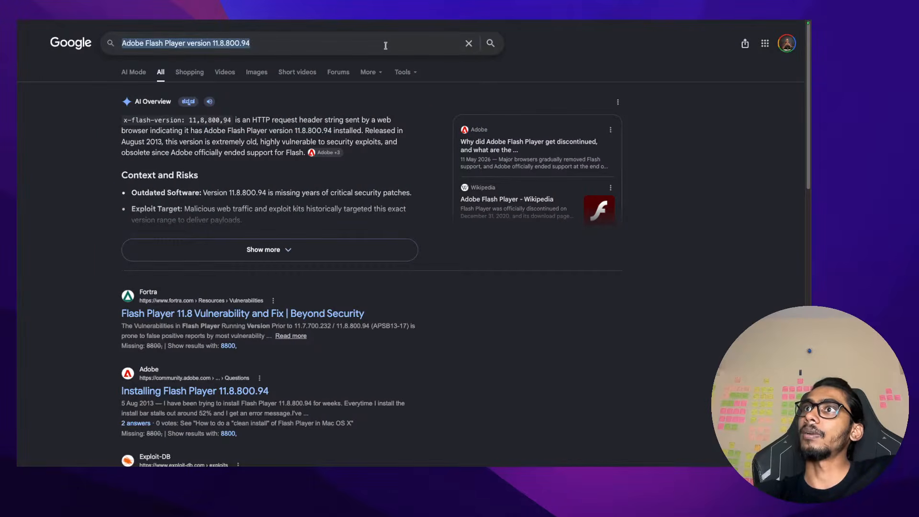
{"action": "key", "text": "BackSpace"}
{"action": "key", "text": "ctrl+Right"}
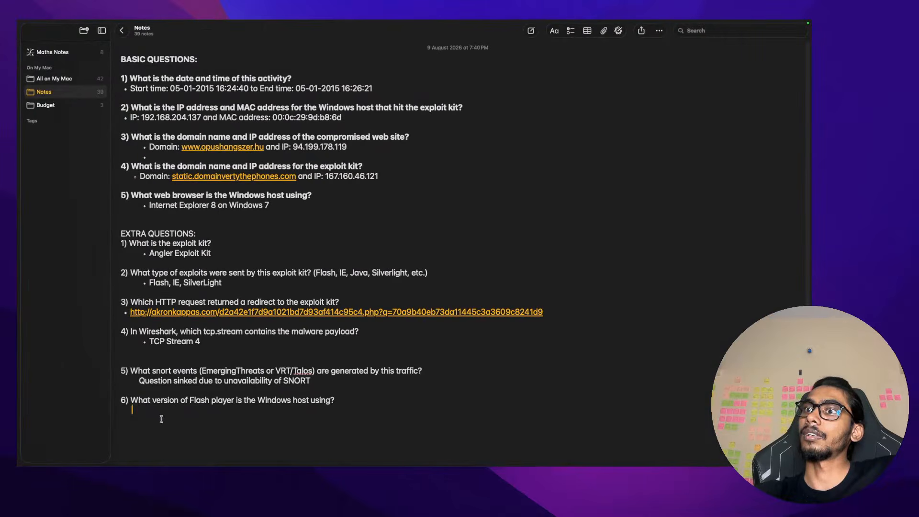
{"action": "key", "text": "super+v"}
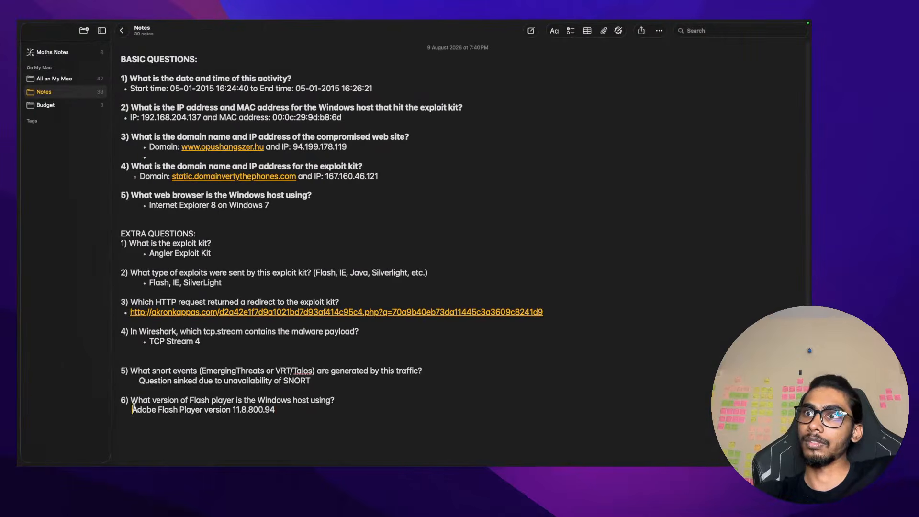
Bullet the SNORT note and the Flash Player answer with '*'
{"action": "left_click", "coordinate": [138, 380]}
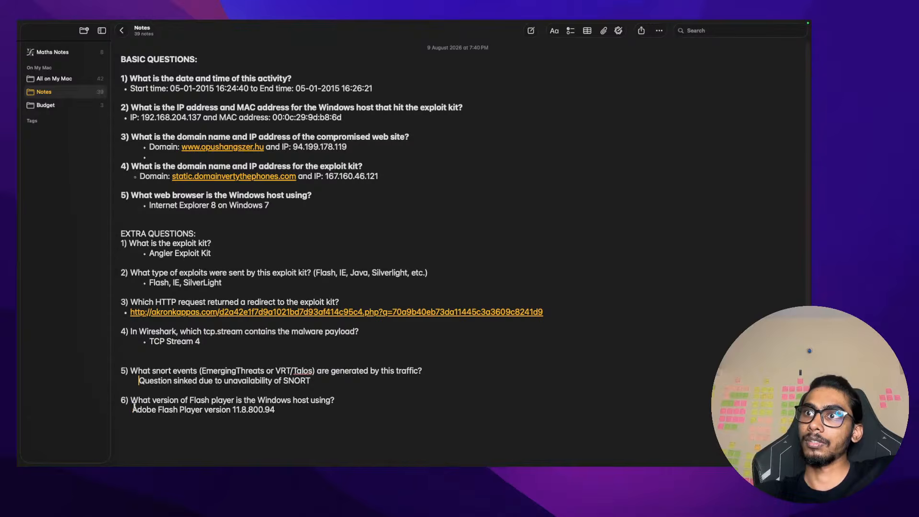
{"action": "key", "text": "BackSpace"}
{"action": "key", "text": "Return"}
{"action": "type", "text": "*"}
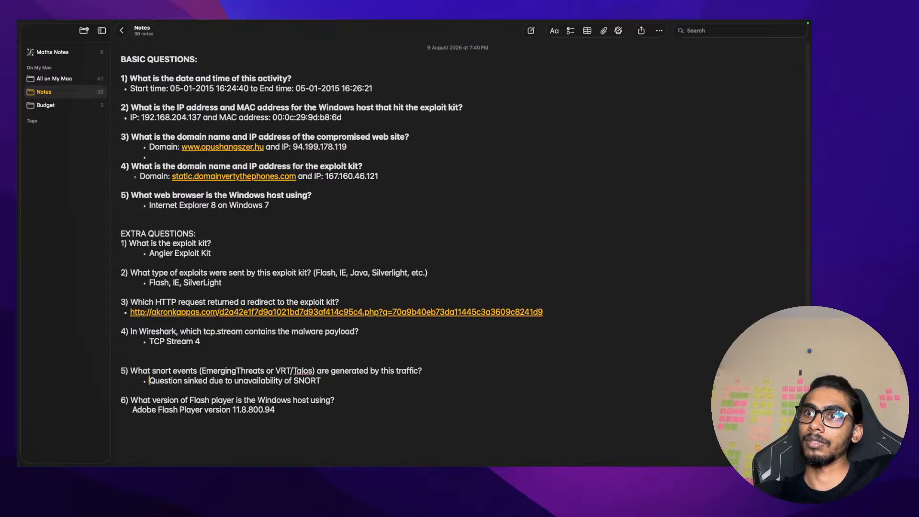
{"action": "left_click", "coordinate": [129, 411]}
{"action": "key", "text": "BackSpace"}
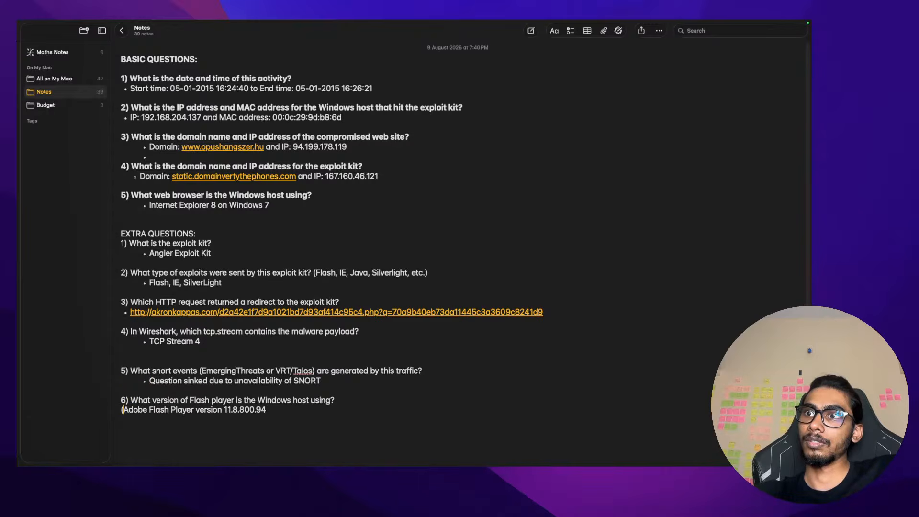
{"action": "type", "text": "*"}
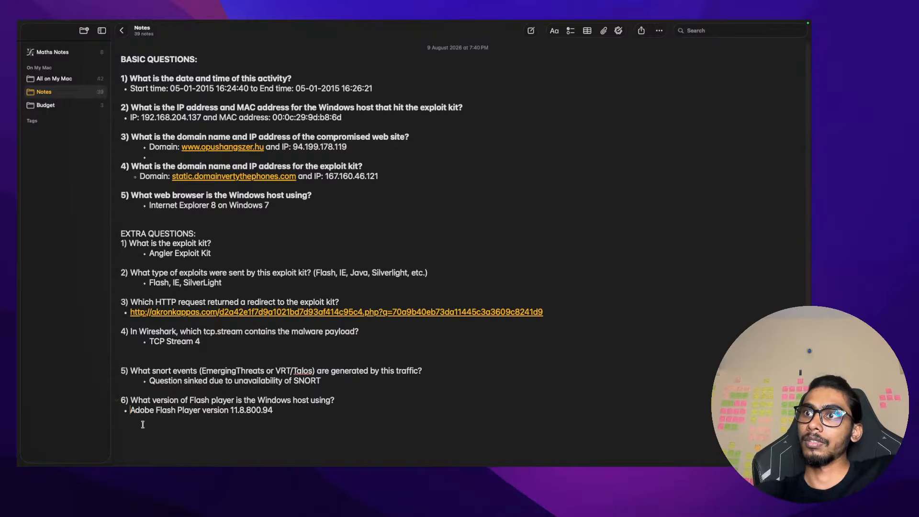
Run clear in the Ubuntu VM terminal, then go back to the Notes space
{"action": "key", "text": "ctrl+Right"}
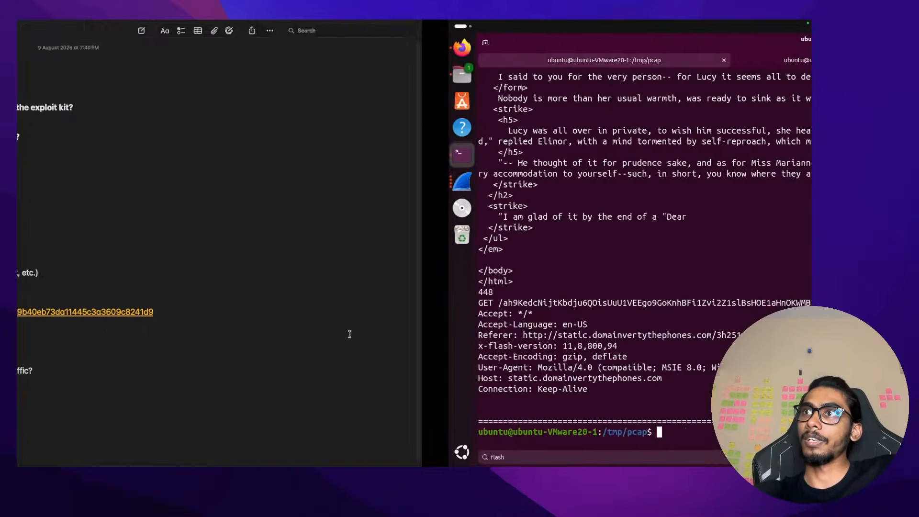
{"action": "type", "text": "clear"}
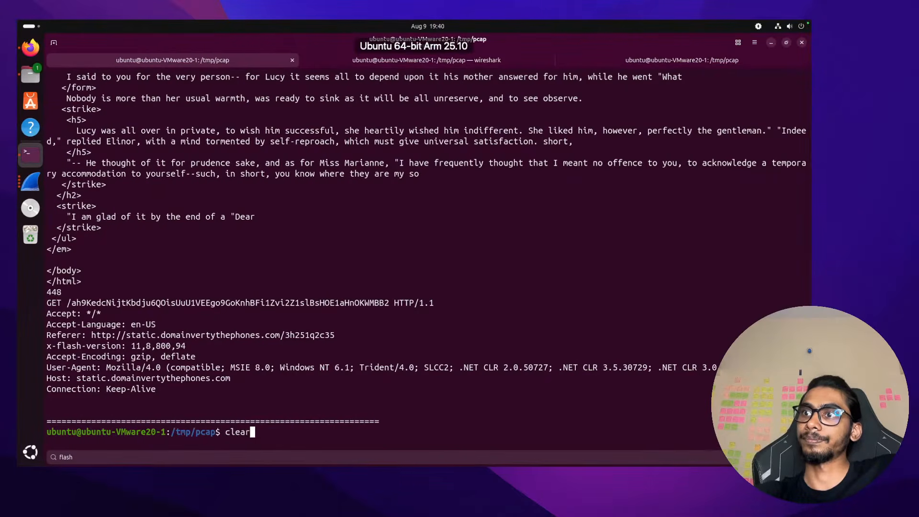
{"action": "key", "text": "Return"}
{"action": "key", "text": "ctrl+Left"}
{"action": "key", "text": "ctrl+Left"}
{"action": "key", "text": "ctrl+Right"}
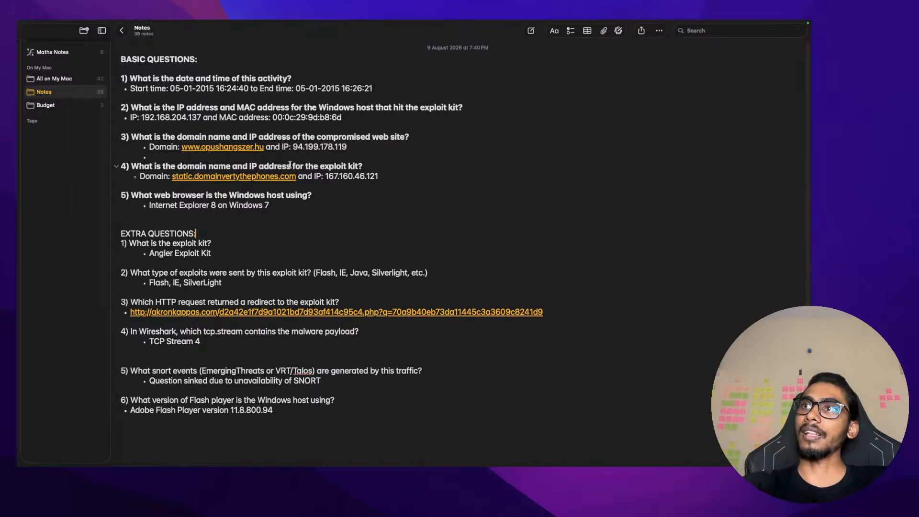
Clear the Ubuntu terminal and list the files in the pcap folder
{"action": "key", "text": "ctrl+Left"}
{"action": "key", "text": "ctrl+Right"}
{"action": "key", "text": "ctrl+Right"}
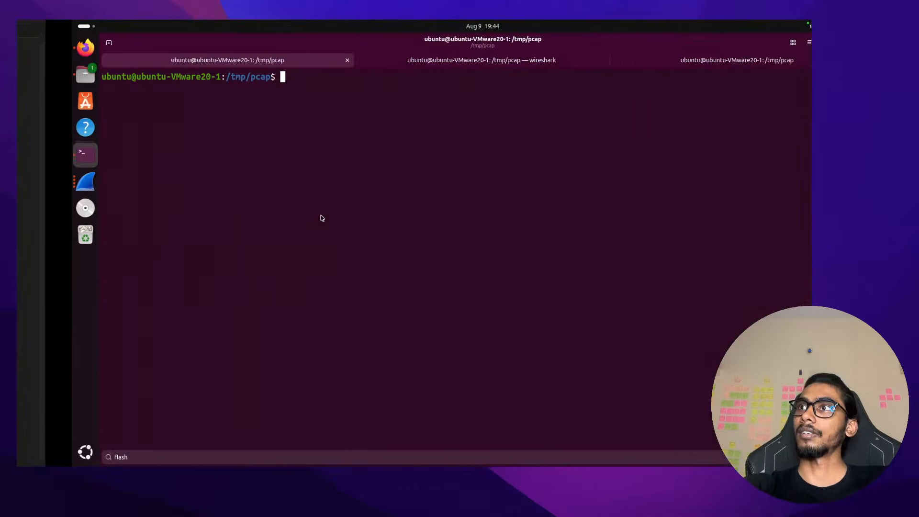
{"action": "type", "text": "clear"}
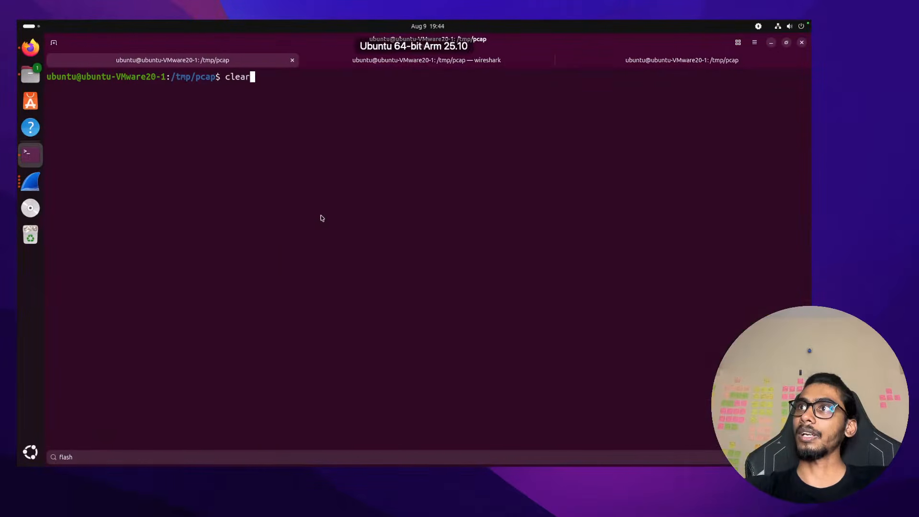
{"action": "key", "text": "Return"}
{"action": "type", "text": "l"}
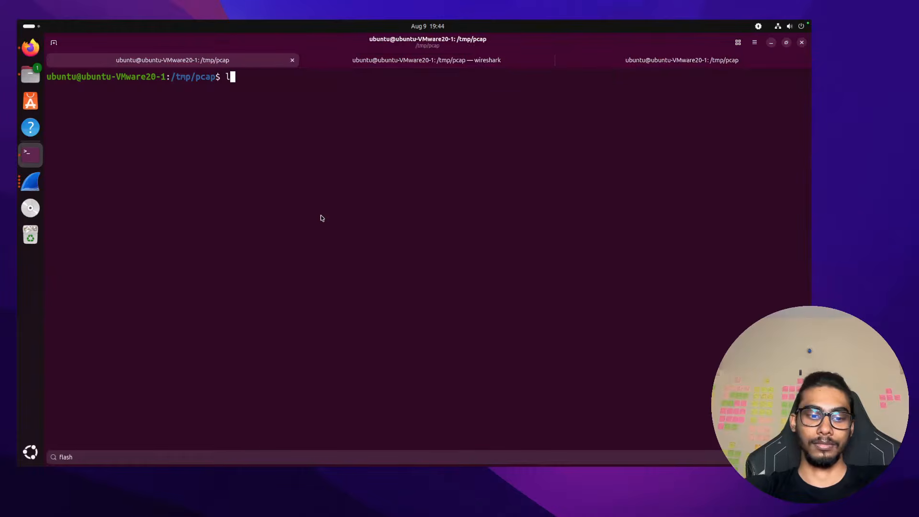
{"action": "type", "text": "s"}
{"action": "key", "text": "Return"}
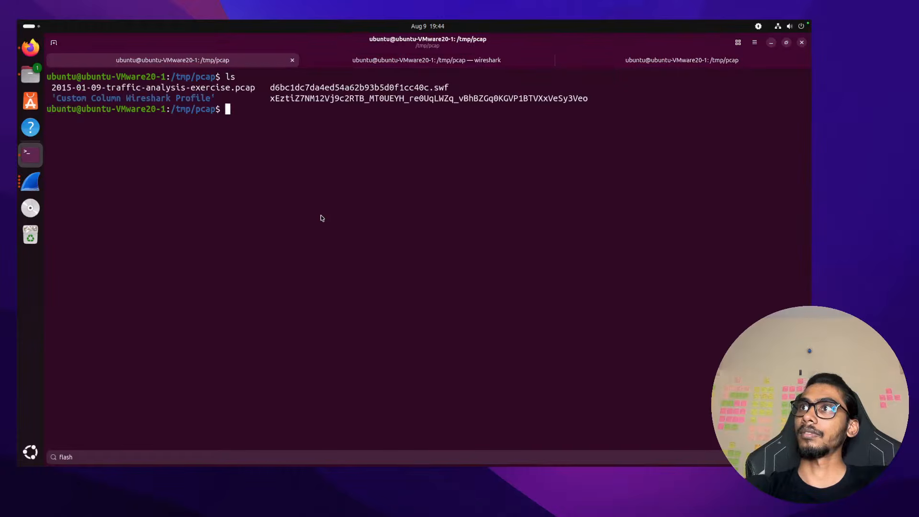
Hash d6bc1dc7da4ed54a62b93b5d0f1cc40c.swf with sha256sum and copy the 3f3e30467aec8b71… hash
{"action": "type", "text": "sh"}
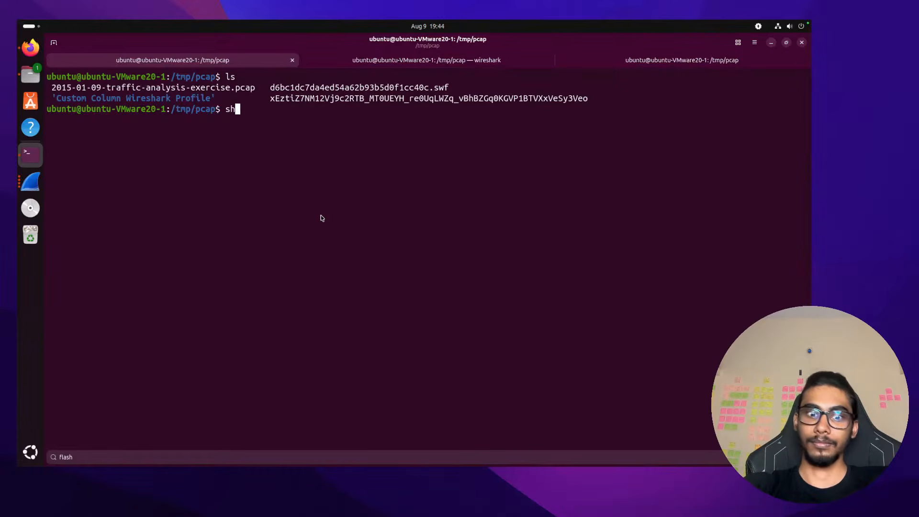
{"action": "type", "text": "a256"}
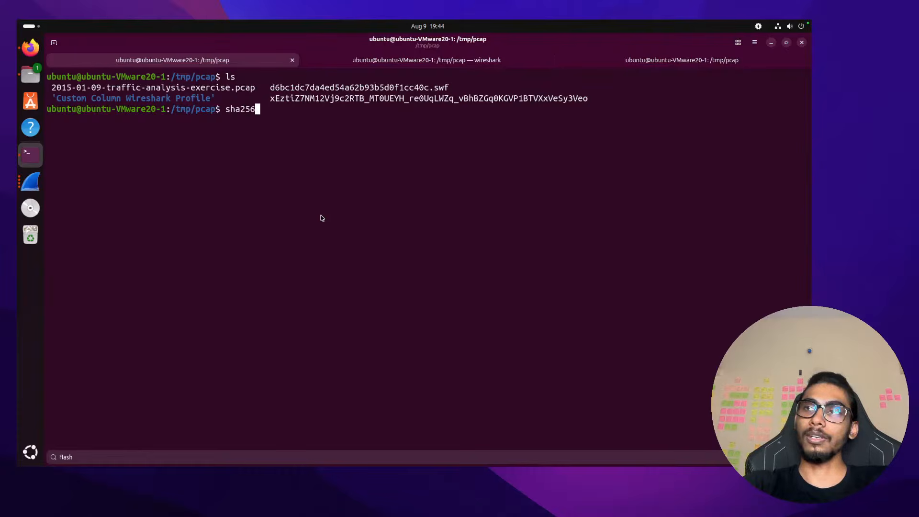
{"action": "type", "text": " d"}
{"action": "key", "text": "Tab"}
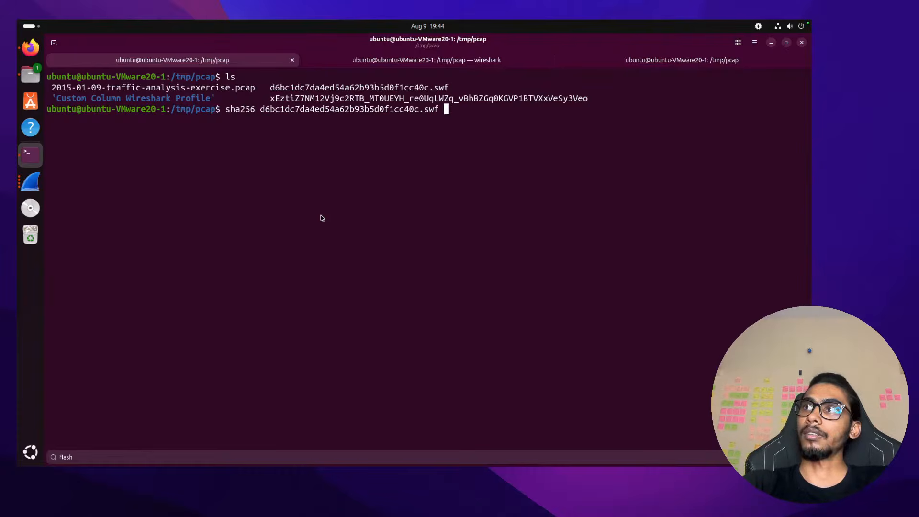
{"action": "key", "text": "Return"}
{"action": "key", "text": "Up"}
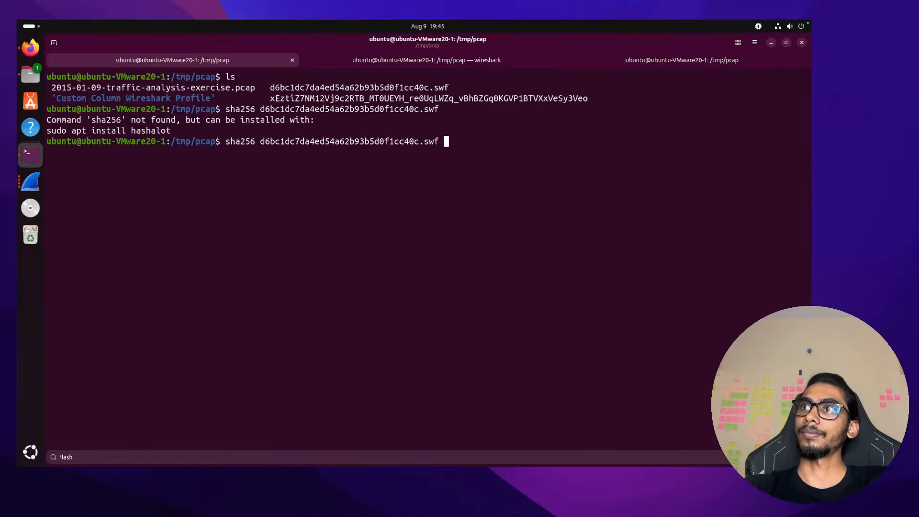
{"action": "key", "text": "ctrl+Left"}
{"action": "key", "text": "ctrl+Left"}
{"action": "key", "text": "ctrl+Left"}
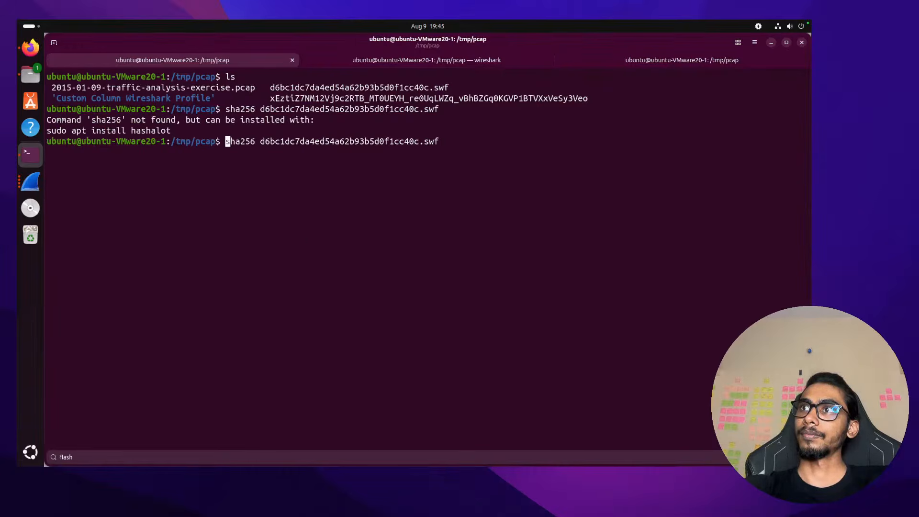
{"action": "key", "text": "Right"}
{"action": "key", "text": "Right"}
{"action": "key", "text": "Right"}
{"action": "key", "text": "Right"}
{"action": "key", "text": "Right"}
{"action": "key", "text": "Right"}
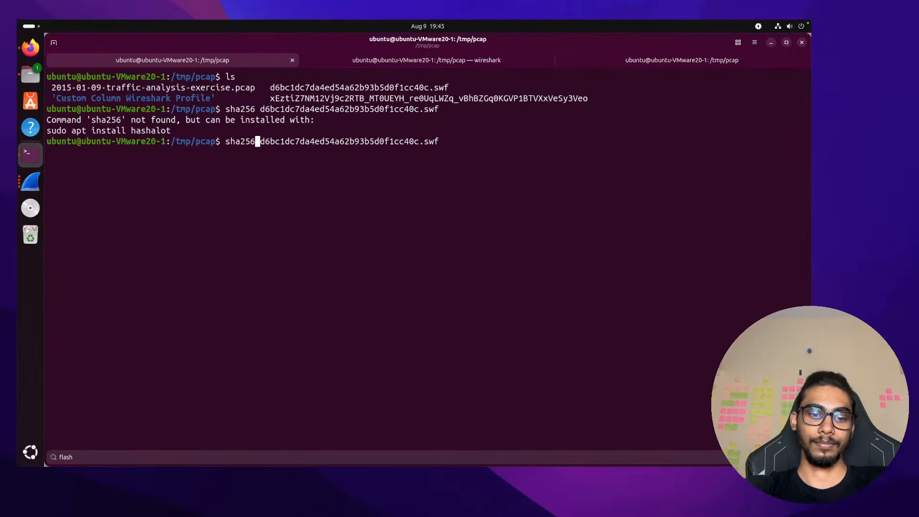
{"action": "type", "text": "sum"}
{"action": "key", "text": "Return"}
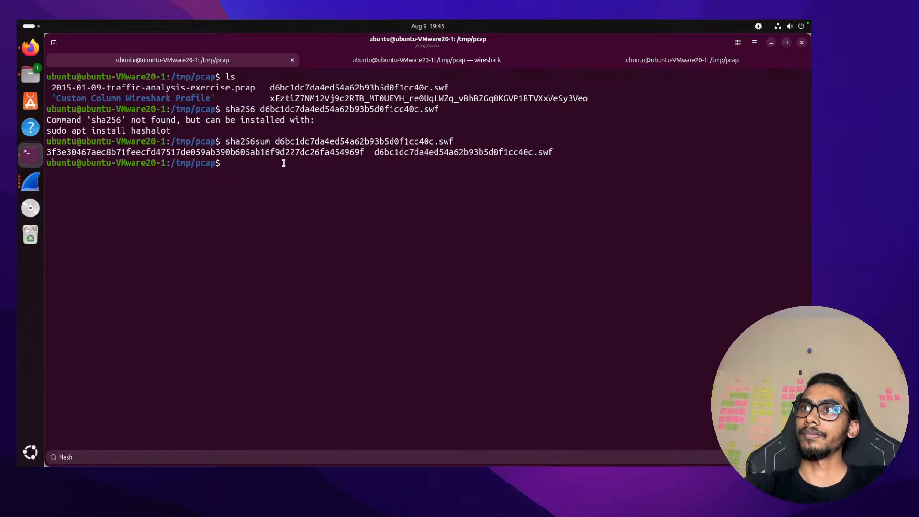
{"action": "double_click", "coordinate": [284, 152]}
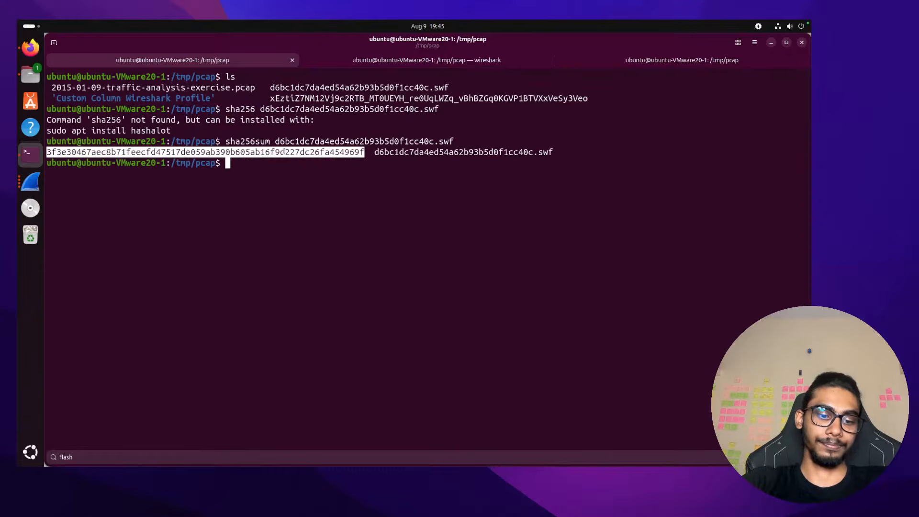
{"action": "key", "text": "ctrl+shift+c"}
Look up the SWF's hash on VirusTotal: 33/60 vendors flag it as trojan.exkit/dxkqwe
{"action": "mouse_move", "coordinate": [324, 20]}
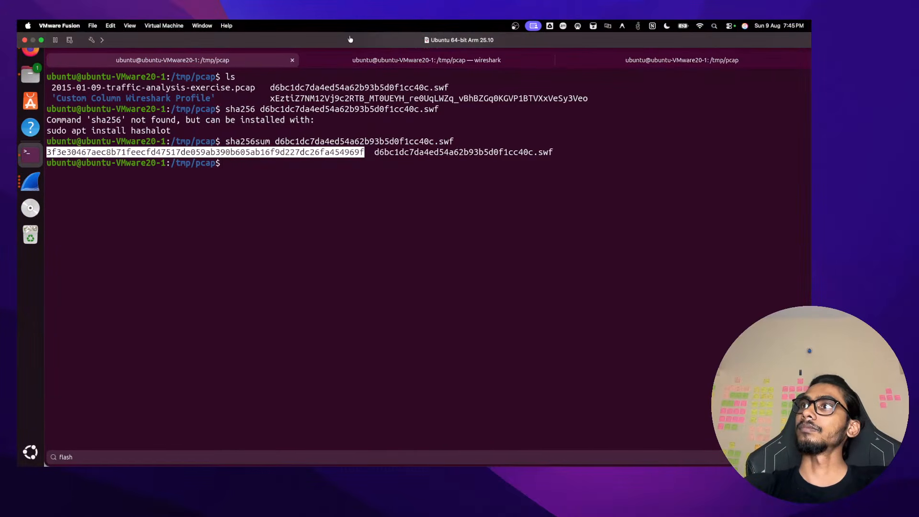
{"action": "key", "text": "super+Tab"}
{"action": "key", "text": "super+Tab"}
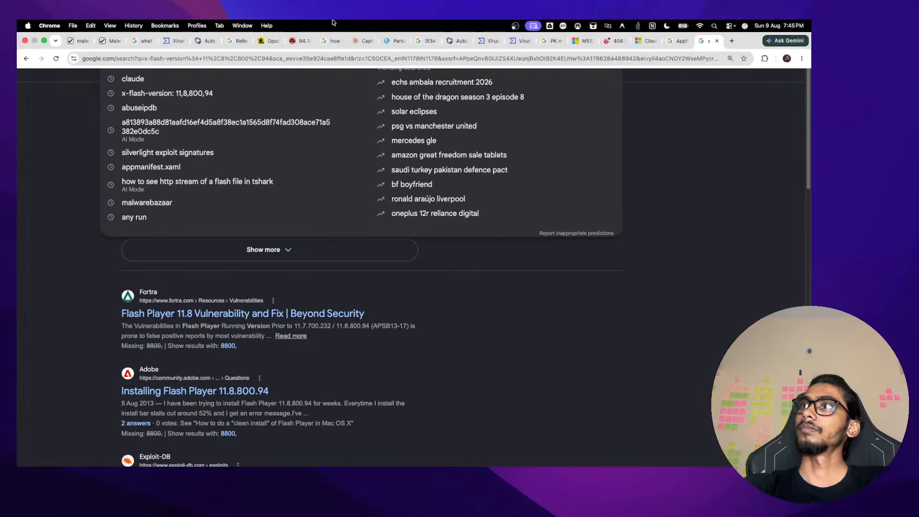
{"action": "left_click", "coordinate": [519, 41]}
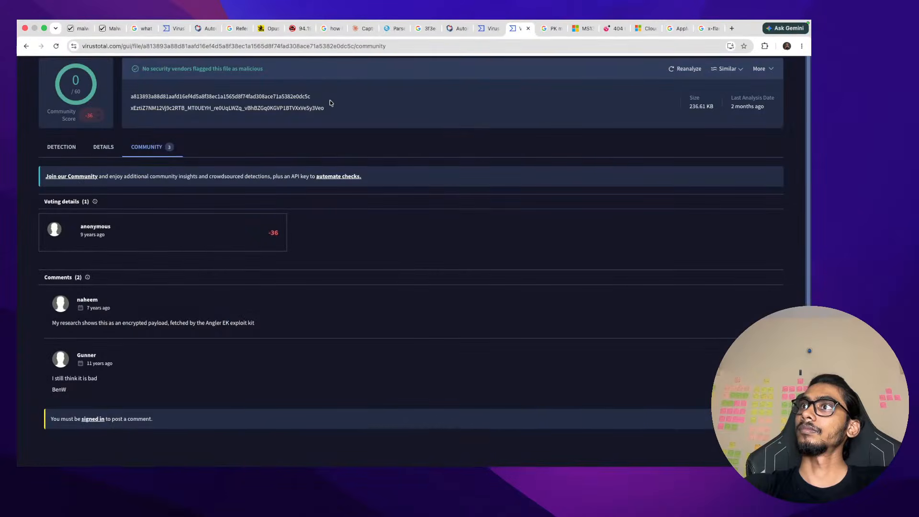
{"action": "left_click", "coordinate": [321, 31]}
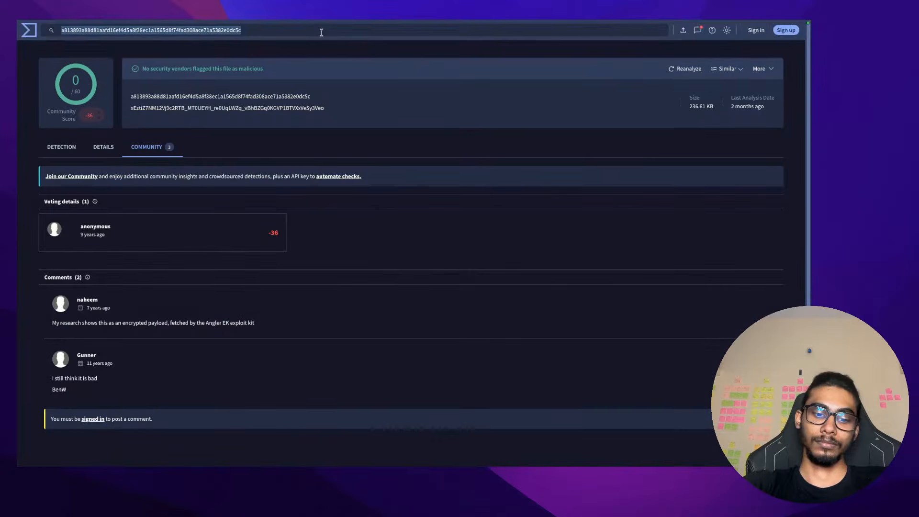
{"action": "key", "text": "super+v"}
{"action": "key", "text": "Return"}
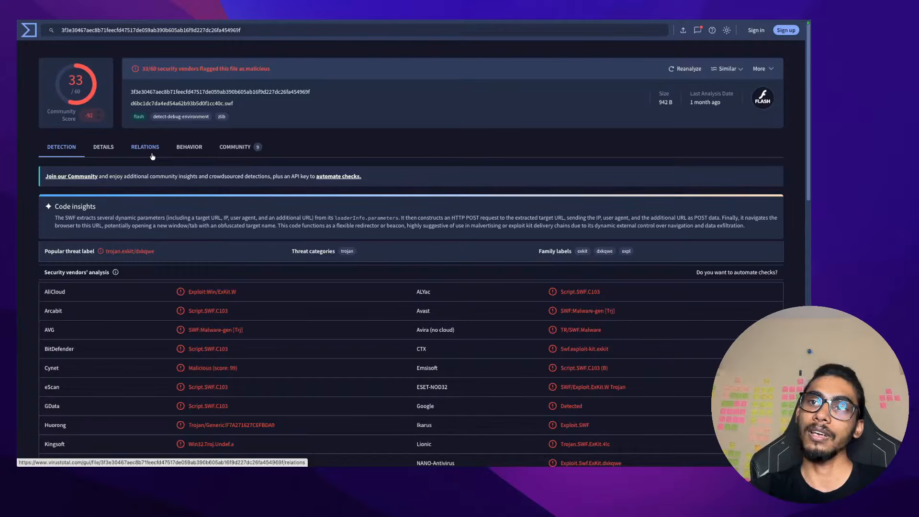
{"action": "mouse_move", "coordinate": [436, 21]}
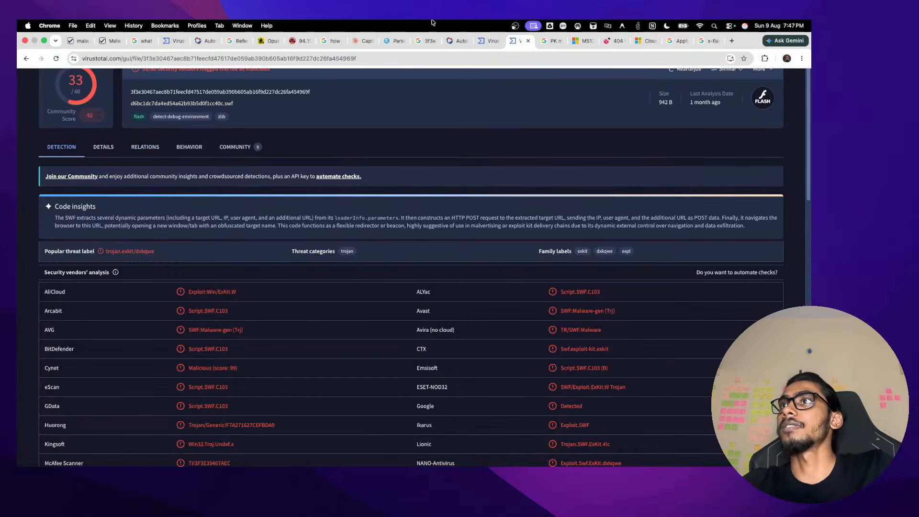
Search Google in a new tab for 'cybersecurity in robotics' and read the AI Overview
{"action": "left_click", "coordinate": [731, 41]}
{"action": "type", "text": "cybers"}
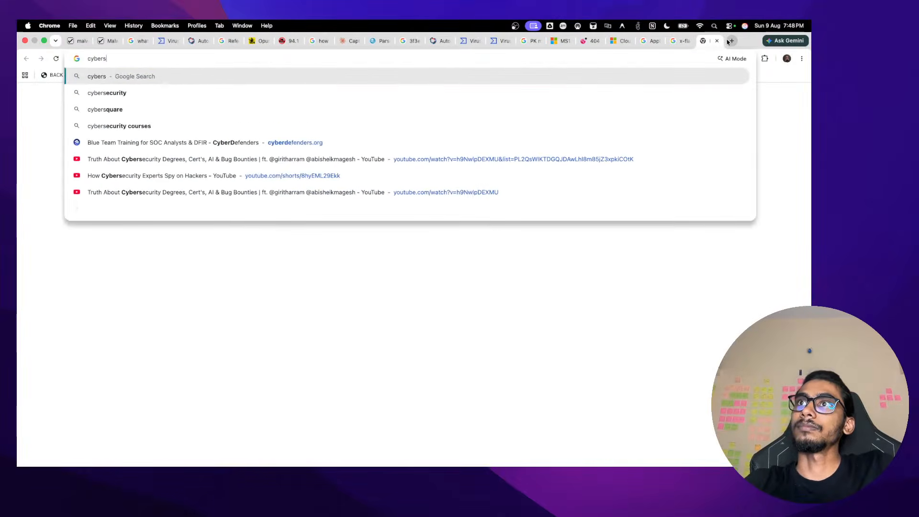
{"action": "type", "text": "ecurity i"}
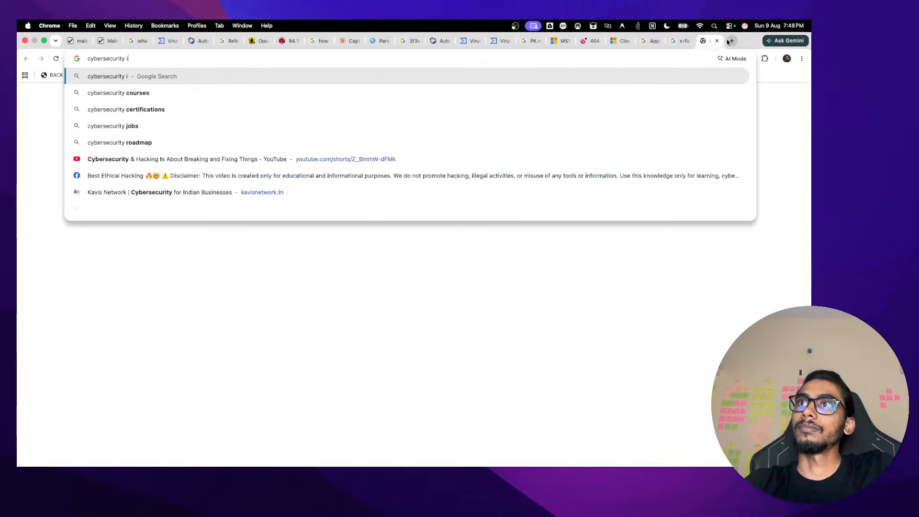
{"action": "type", "text": "n robotics"}
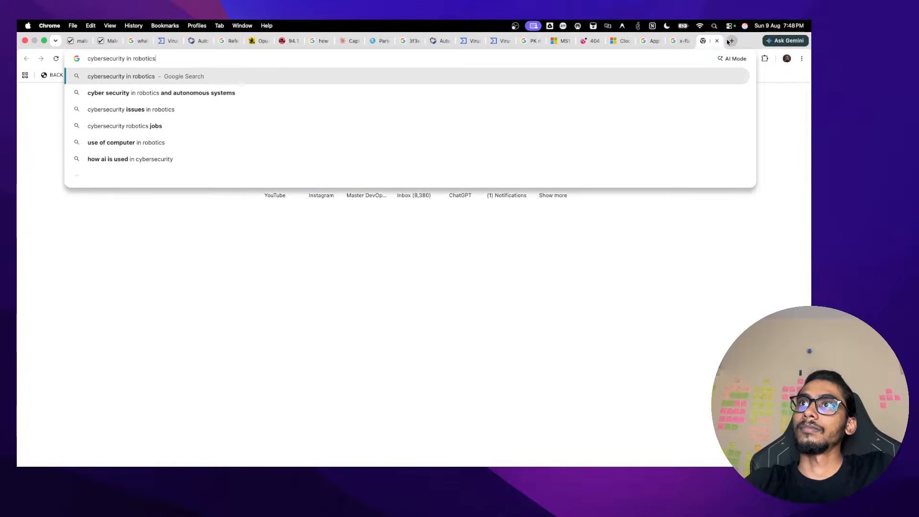
{"action": "key", "text": "Return"}
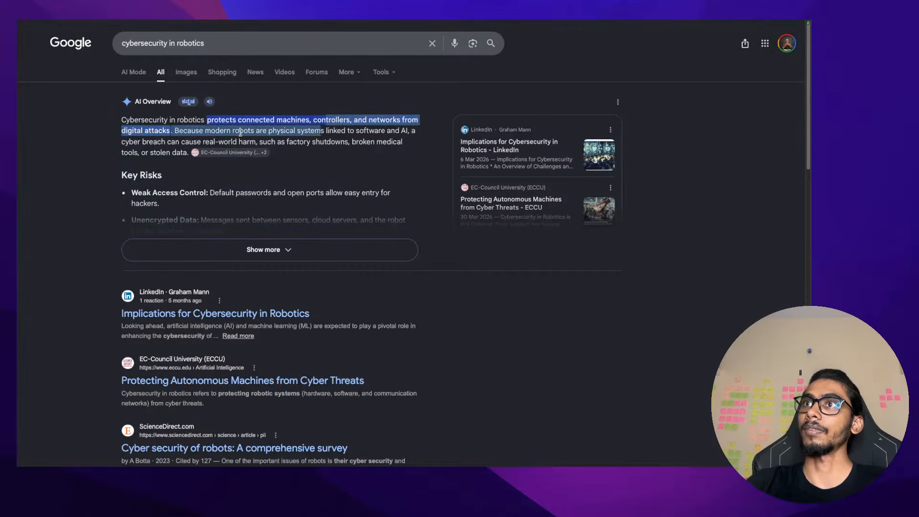
{"action": "mouse_move", "coordinate": [169, 130]}
{"action": "left_mouse_down"}
{"action": "mouse_move", "coordinate": [297, 131]}
{"action": "mouse_move", "coordinate": [335, 142]}
{"action": "mouse_move", "coordinate": [412, 131]}
{"action": "mouse_move", "coordinate": [178, 142]}
{"action": "left_mouse_up"}
{"action": "left_click", "coordinate": [179, 141]}
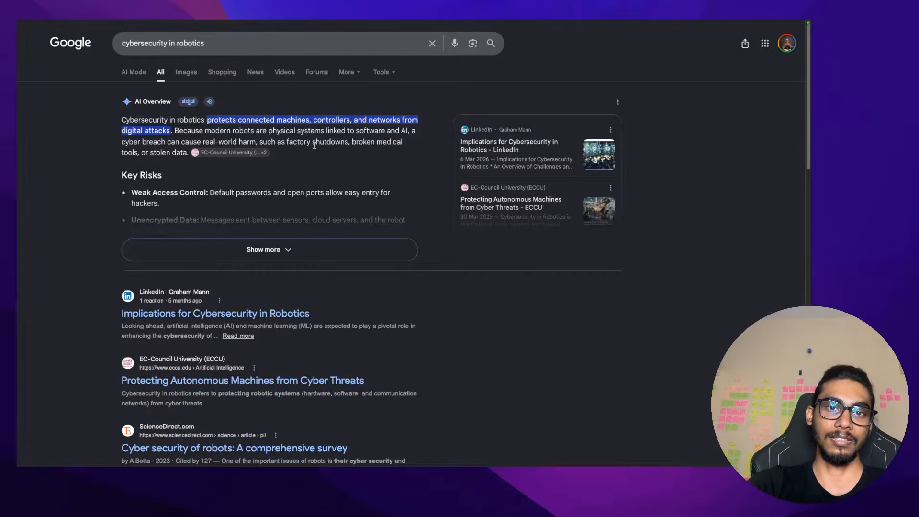
Return to the Malware-Traffic-Analysis 2015-01-09 exploit kit exercise page with its questions
{"action": "mouse_move", "coordinate": [112, 21]}
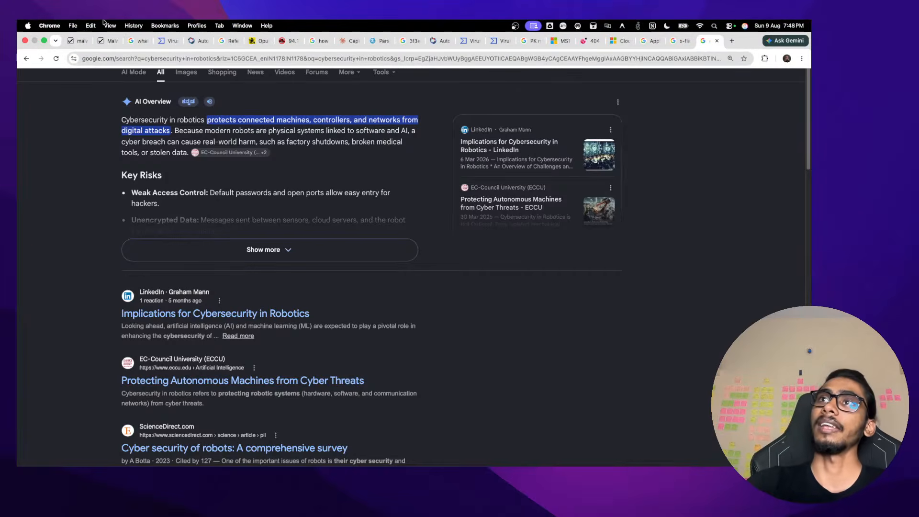
{"action": "left_click", "coordinate": [77, 28]}
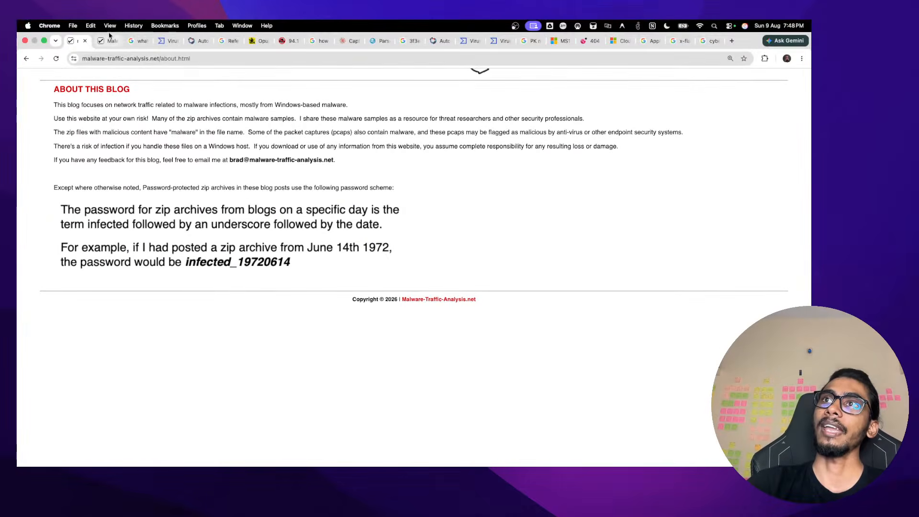
{"action": "left_click", "coordinate": [103, 28]}
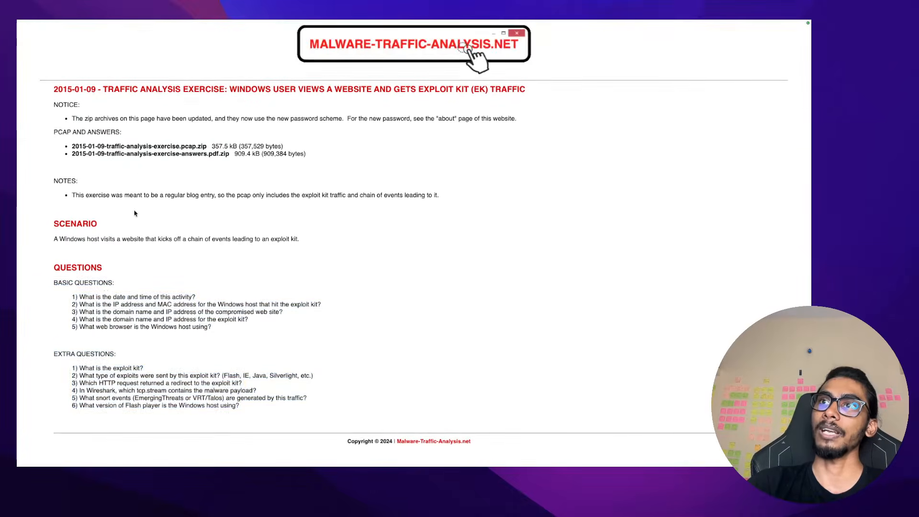
{"action": "left_click", "coordinate": [136, 213]}
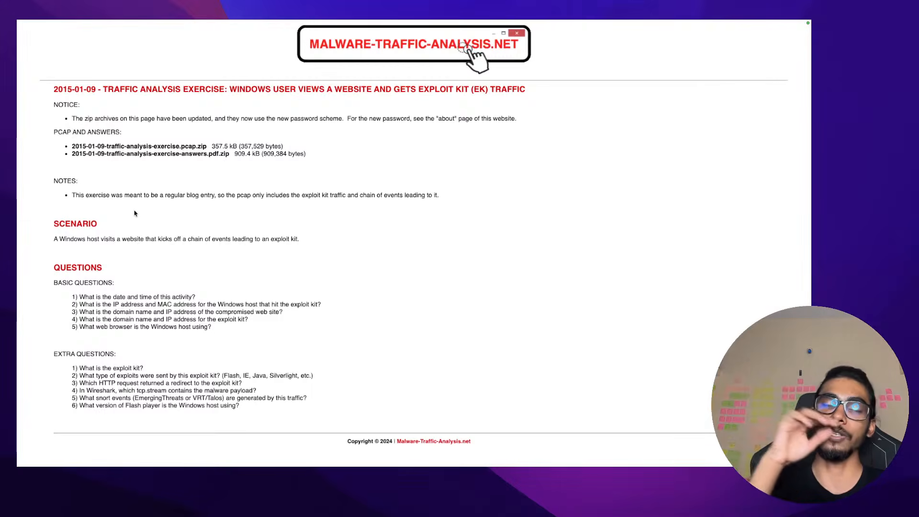